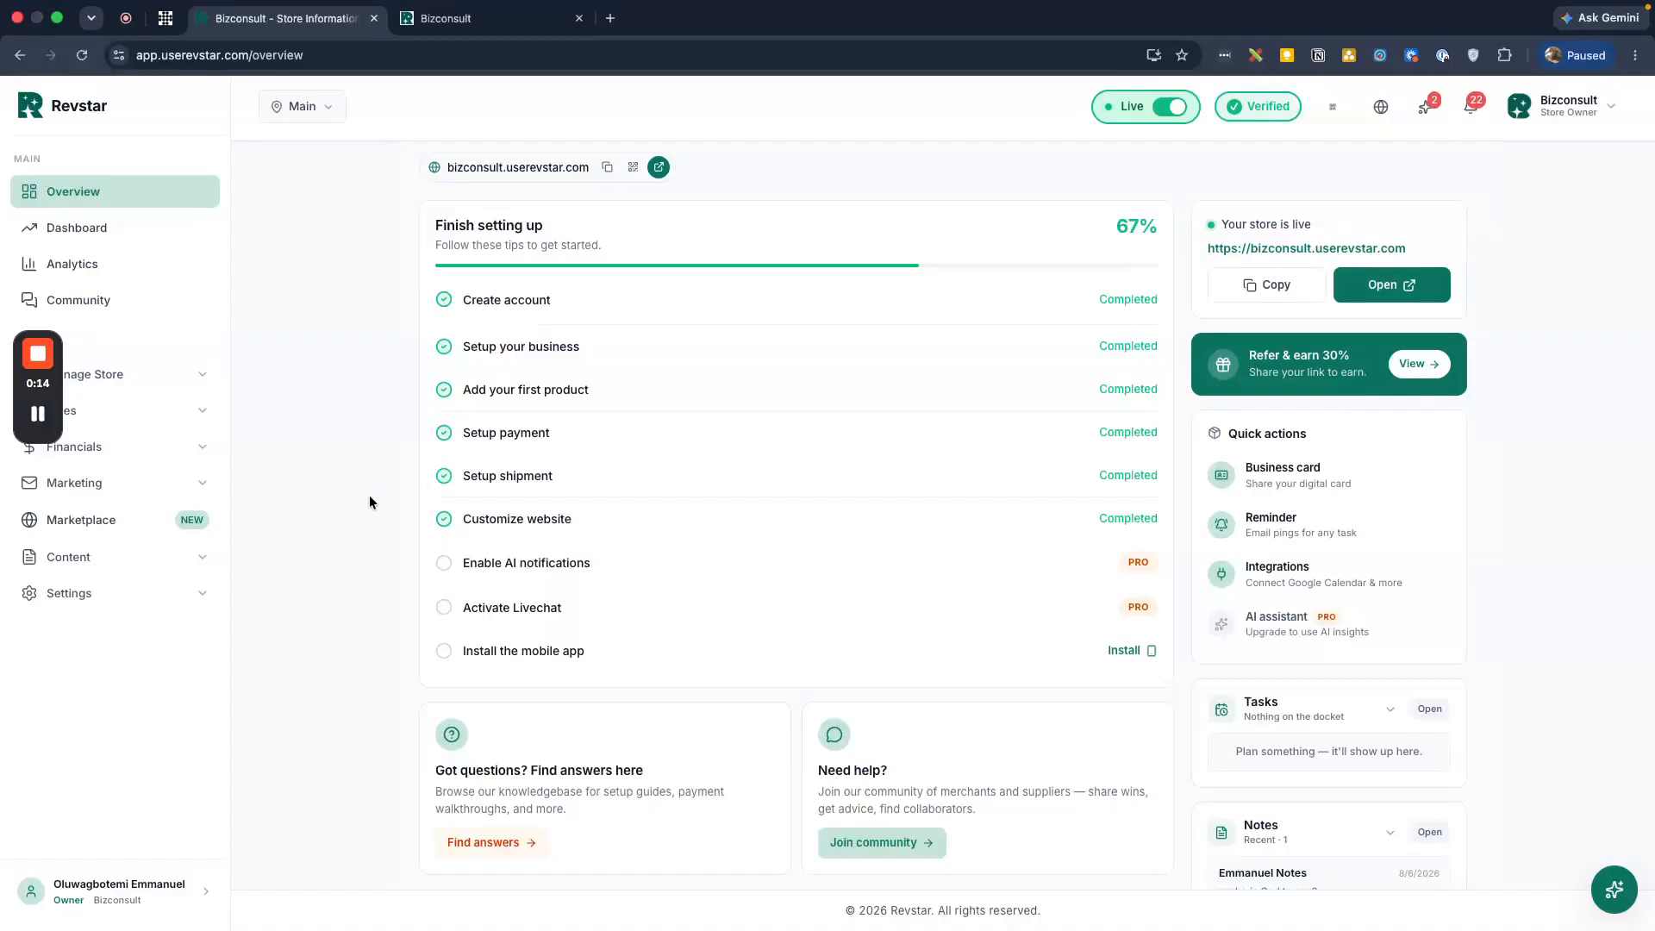
Open the store's Customization page from the settings
scroll(368, 498, down, 1)
mouse_move(43, 385)
drag(42, 385, 349, 274)
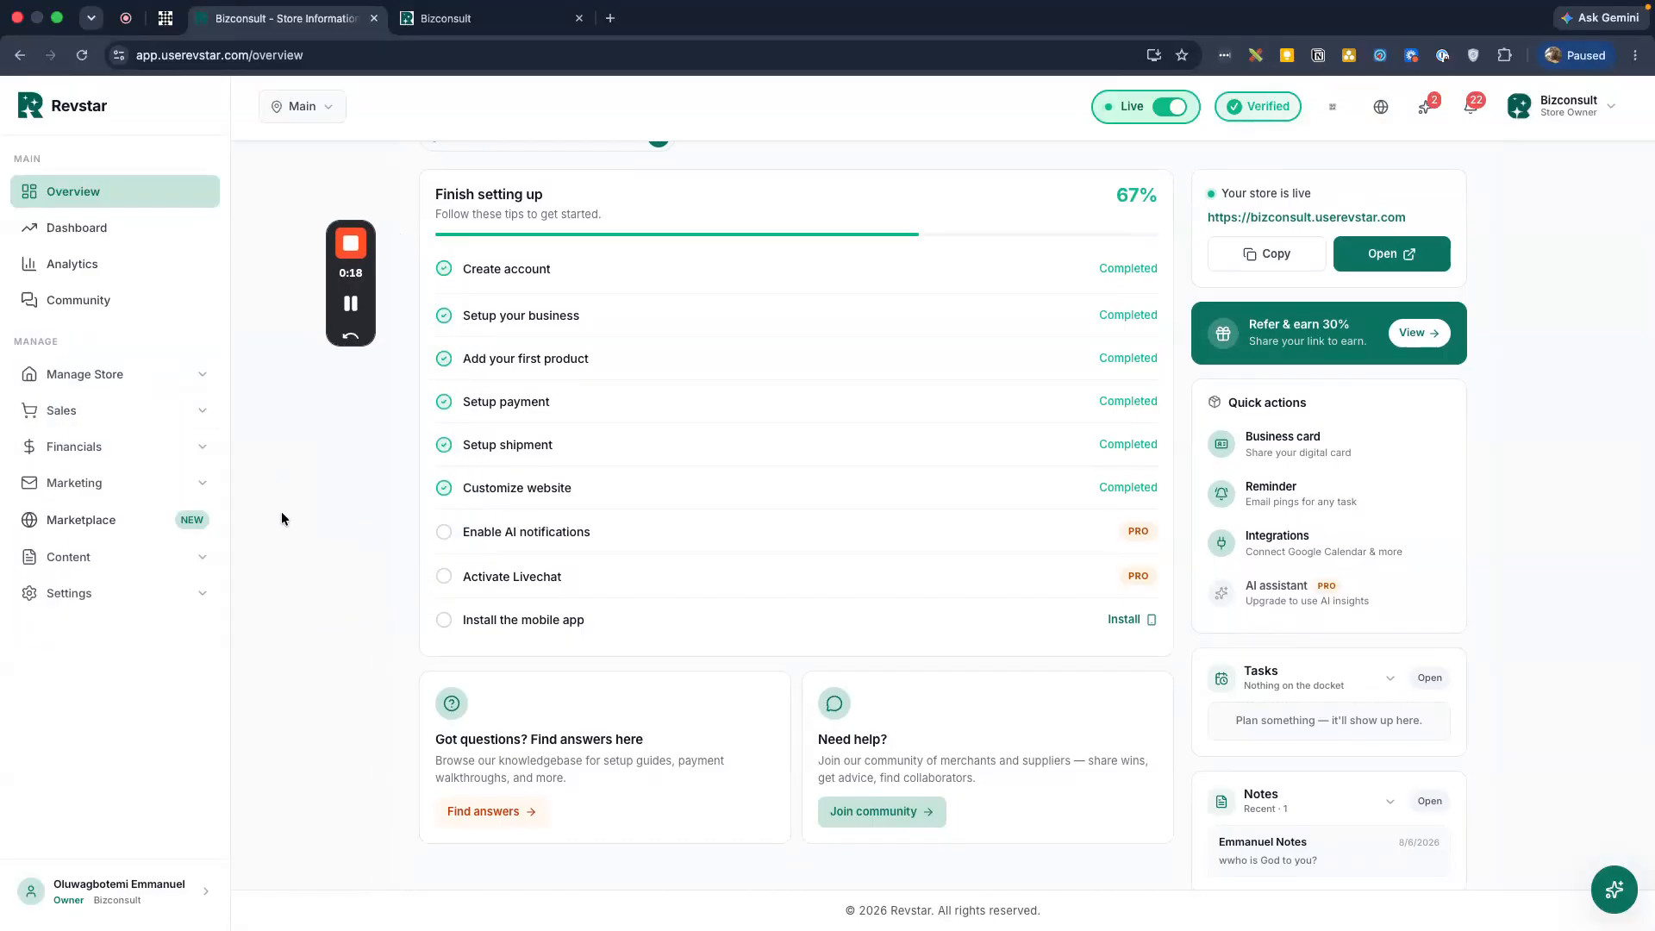
click(110, 606)
click(109, 616)
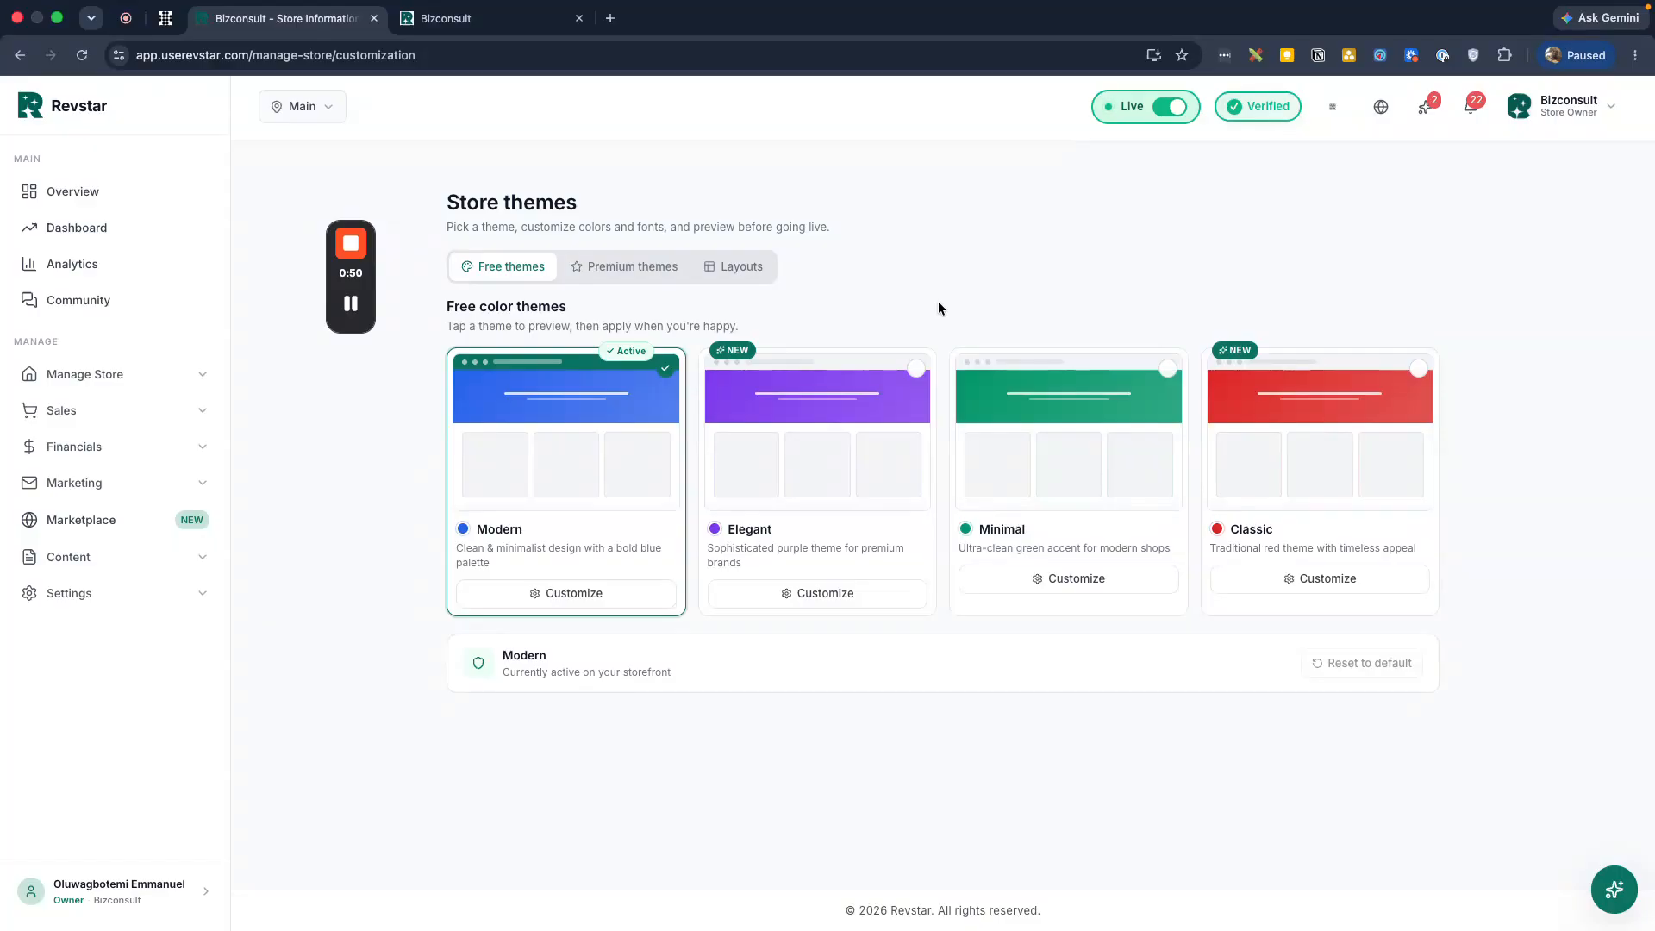
Browse the premium store themes, examining the Fashion Boutique, Starter and other theme cards with their prices
click(610, 259)
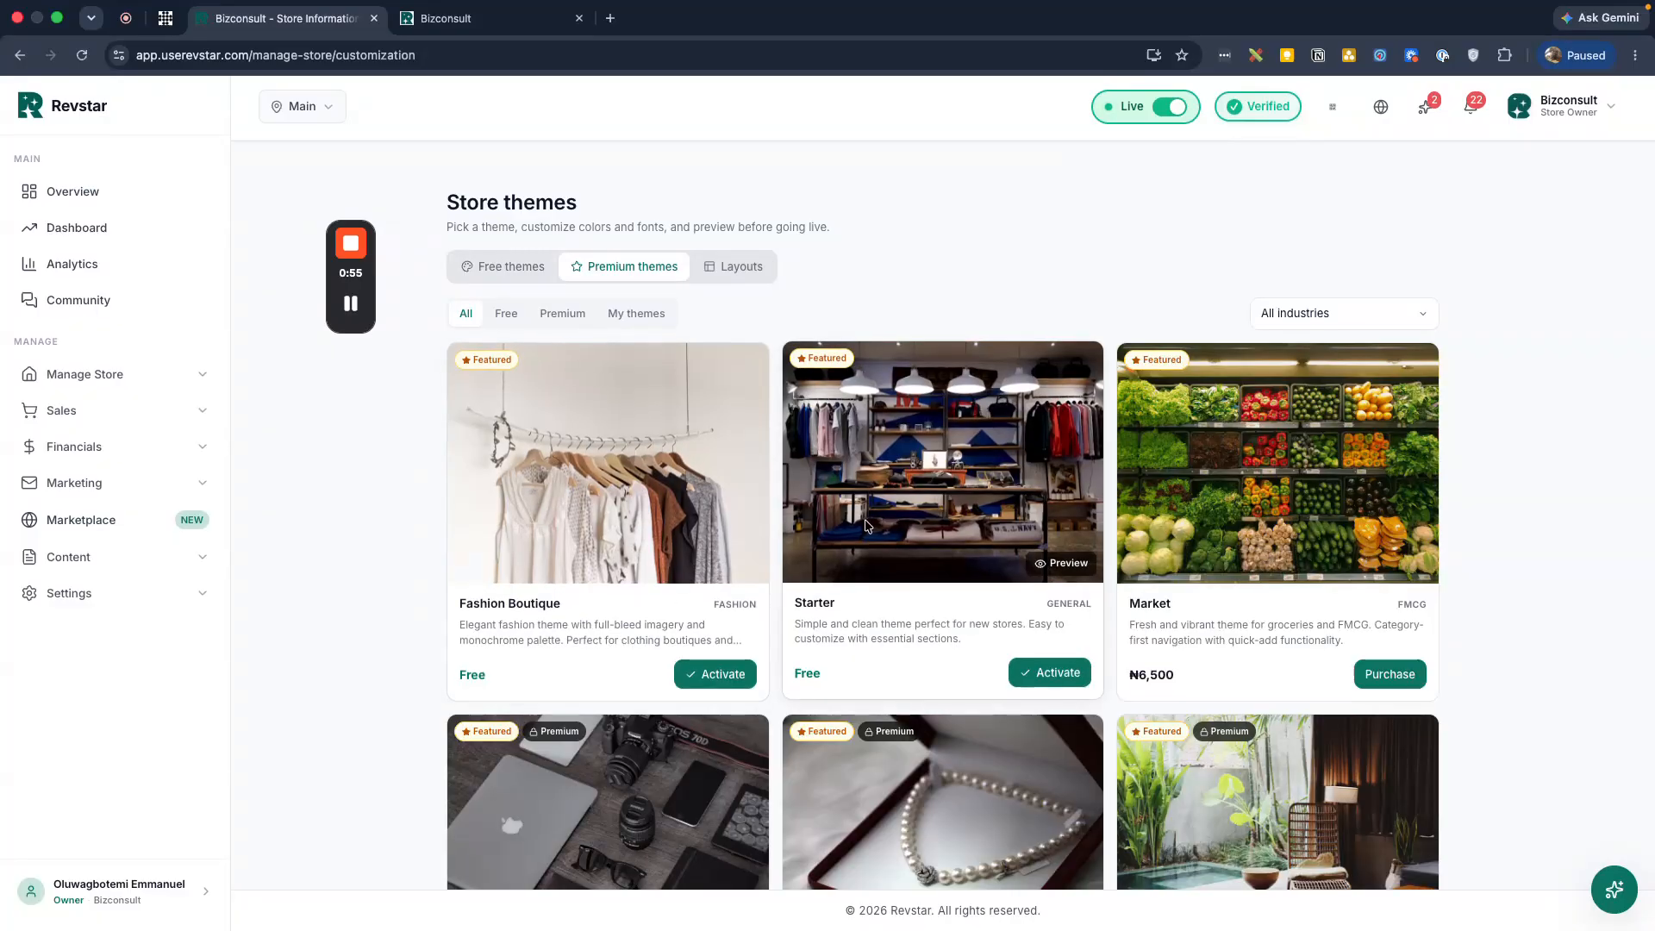
scroll(808, 518, down, 1)
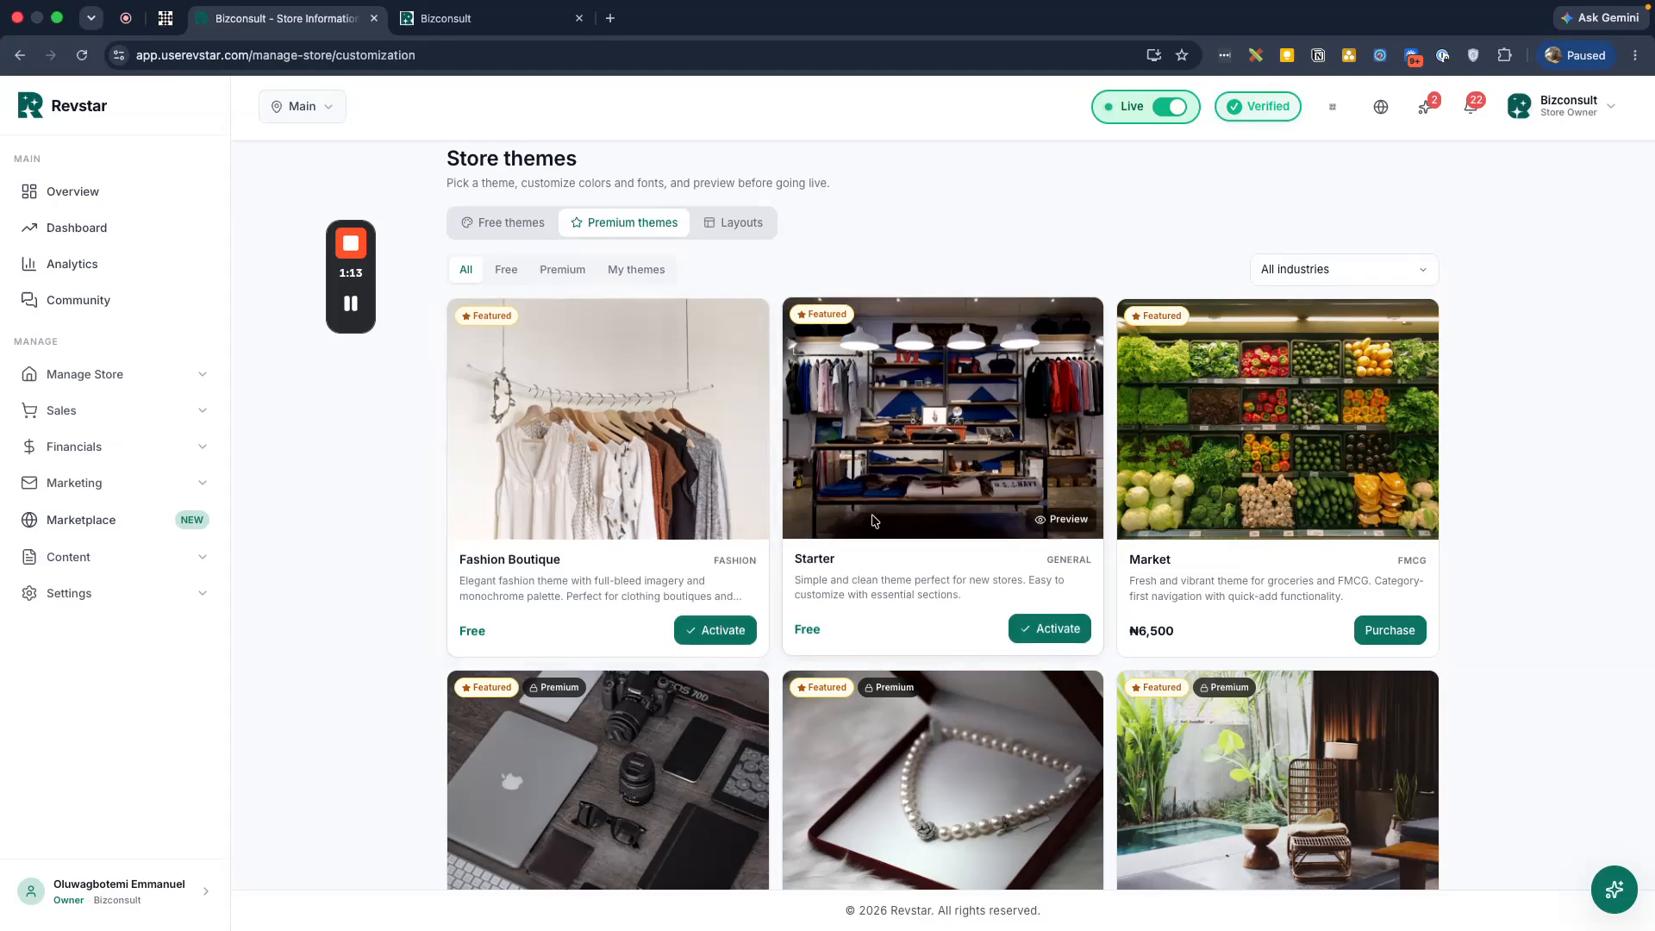
triple_click(511, 561)
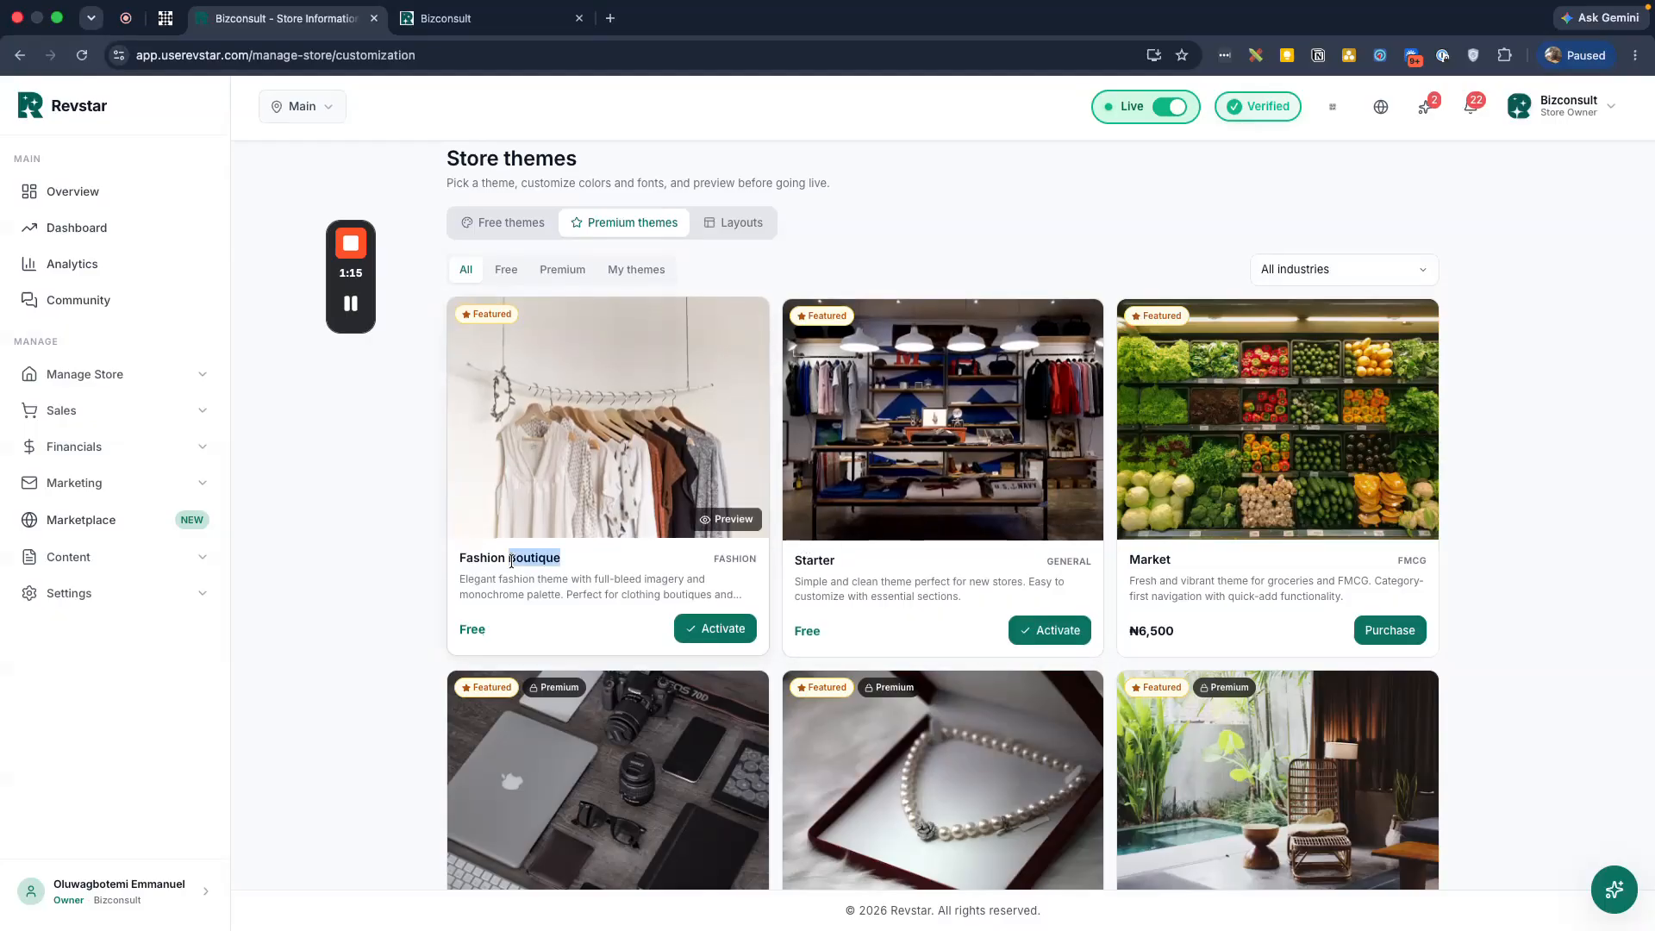
click(845, 565)
double_click(794, 568)
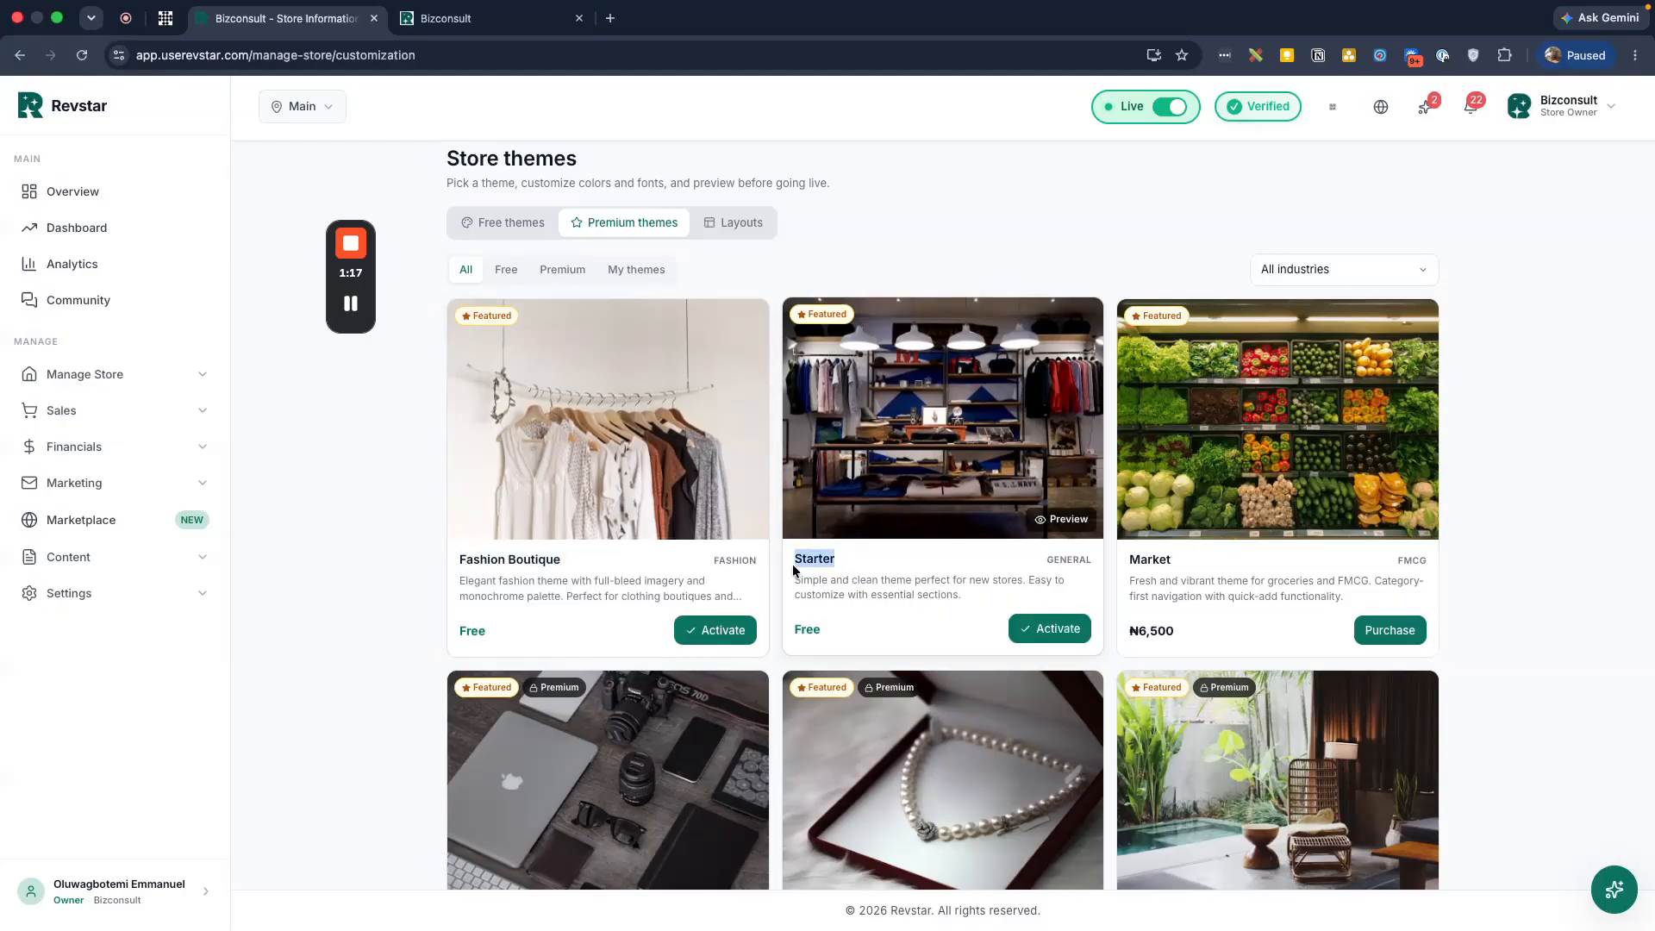
click(817, 578)
scroll(1278, 561, down, 1)
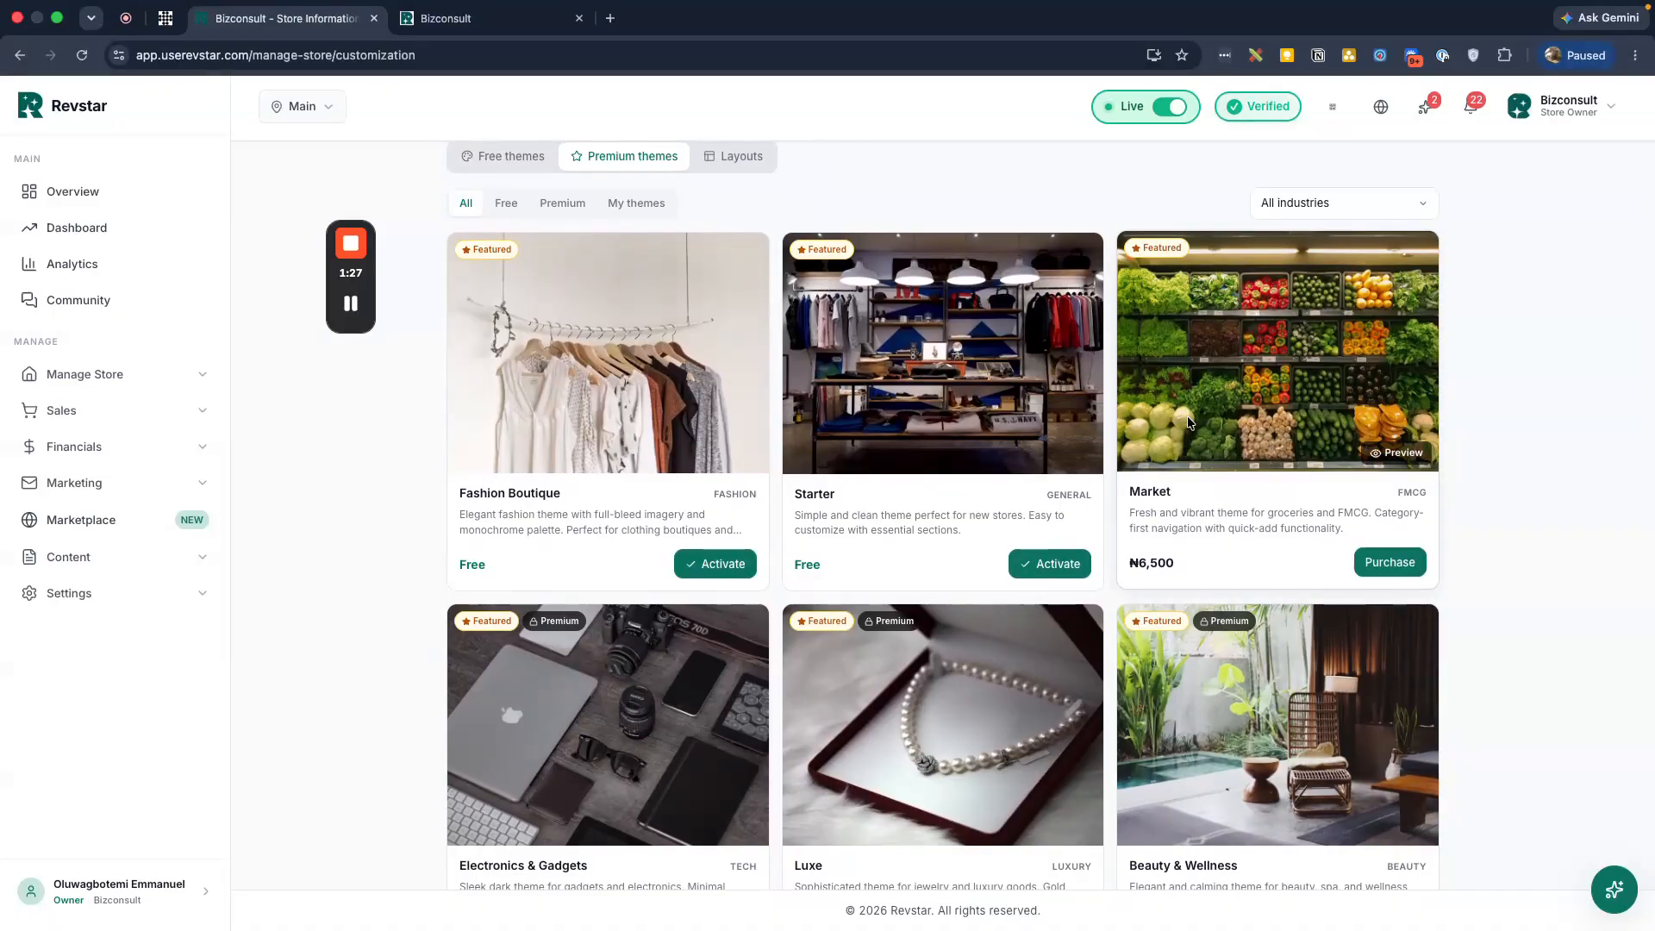
scroll(1278, 500, down, 3)
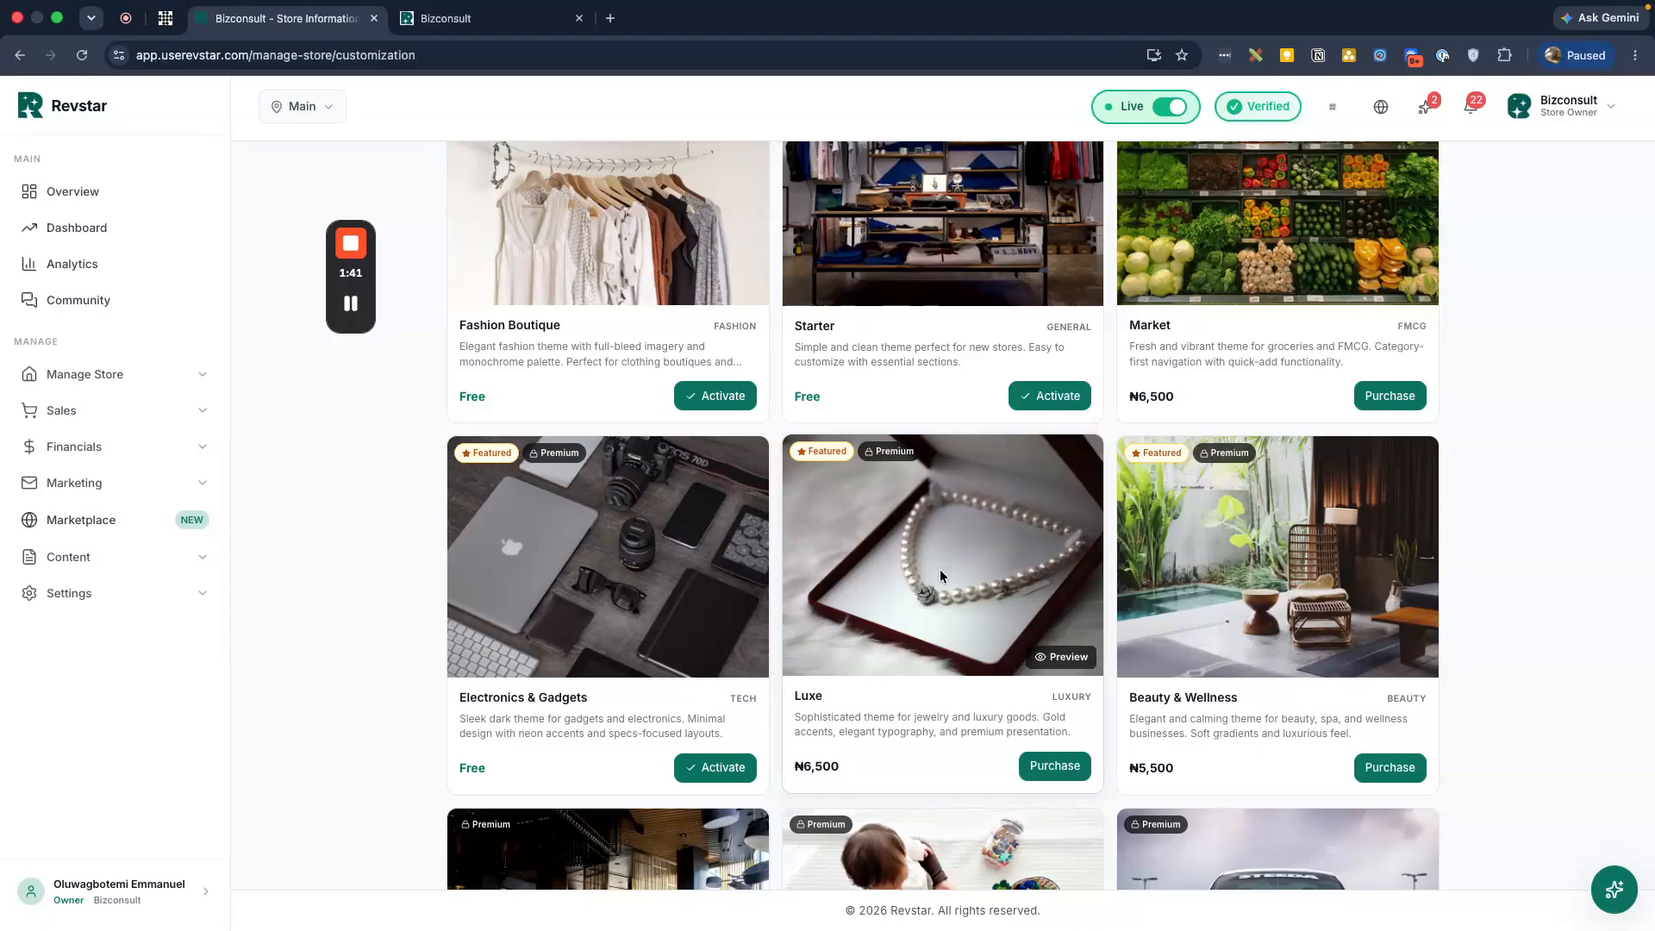
scroll(1239, 793, down, 6)
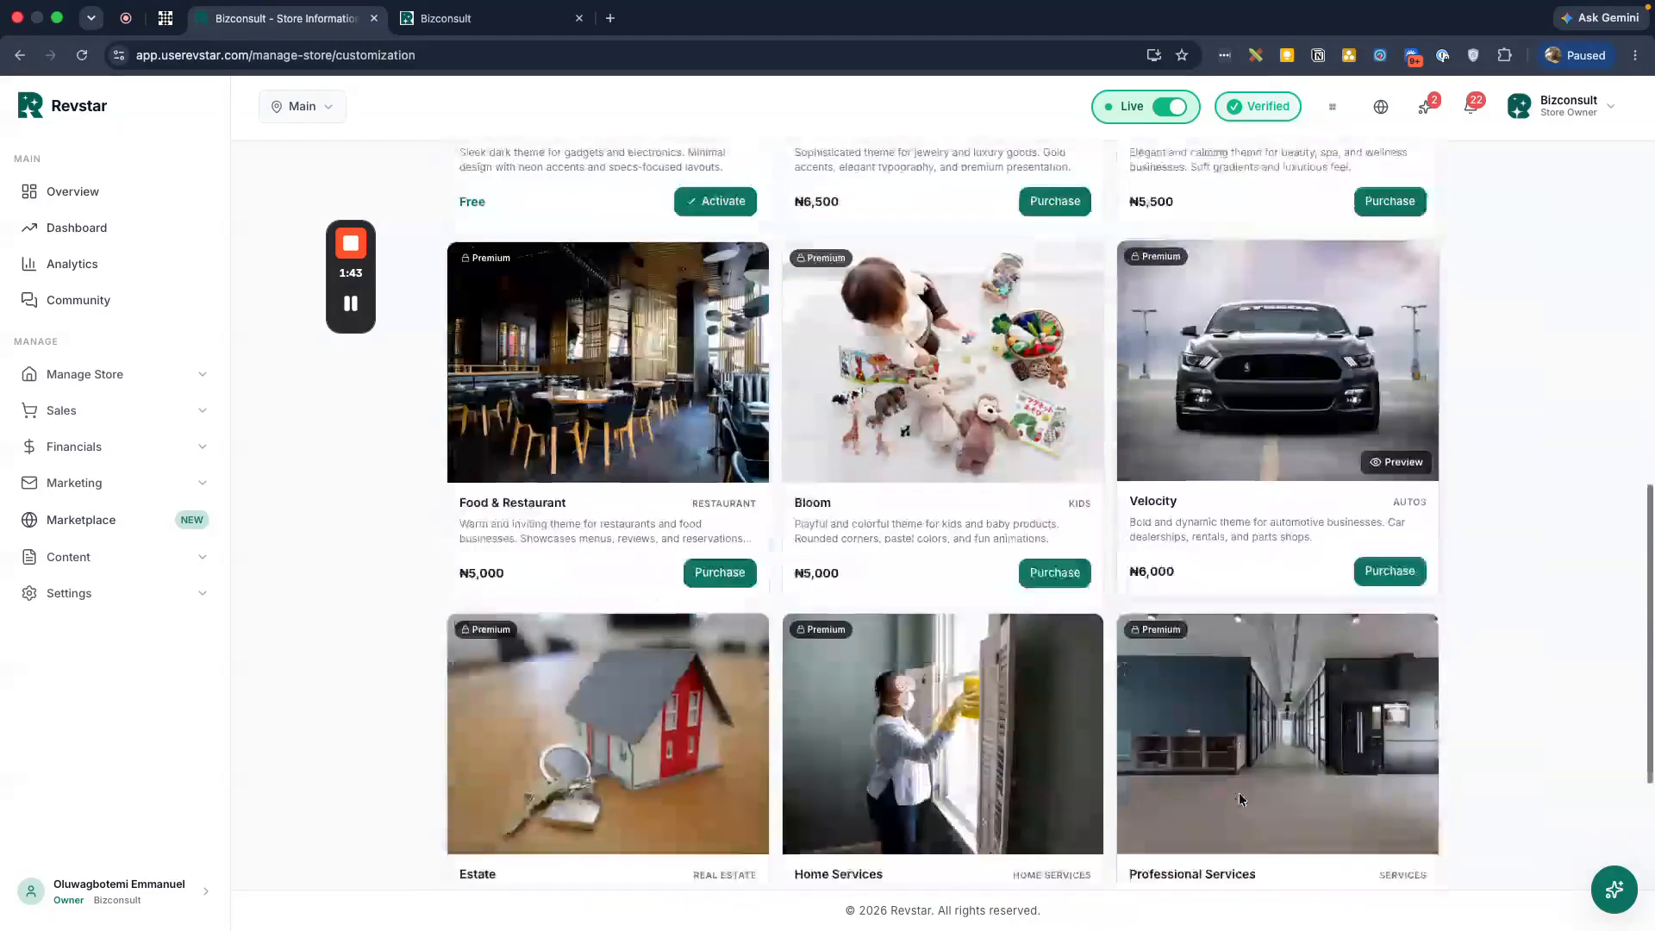
scroll(1238, 793, up, 10)
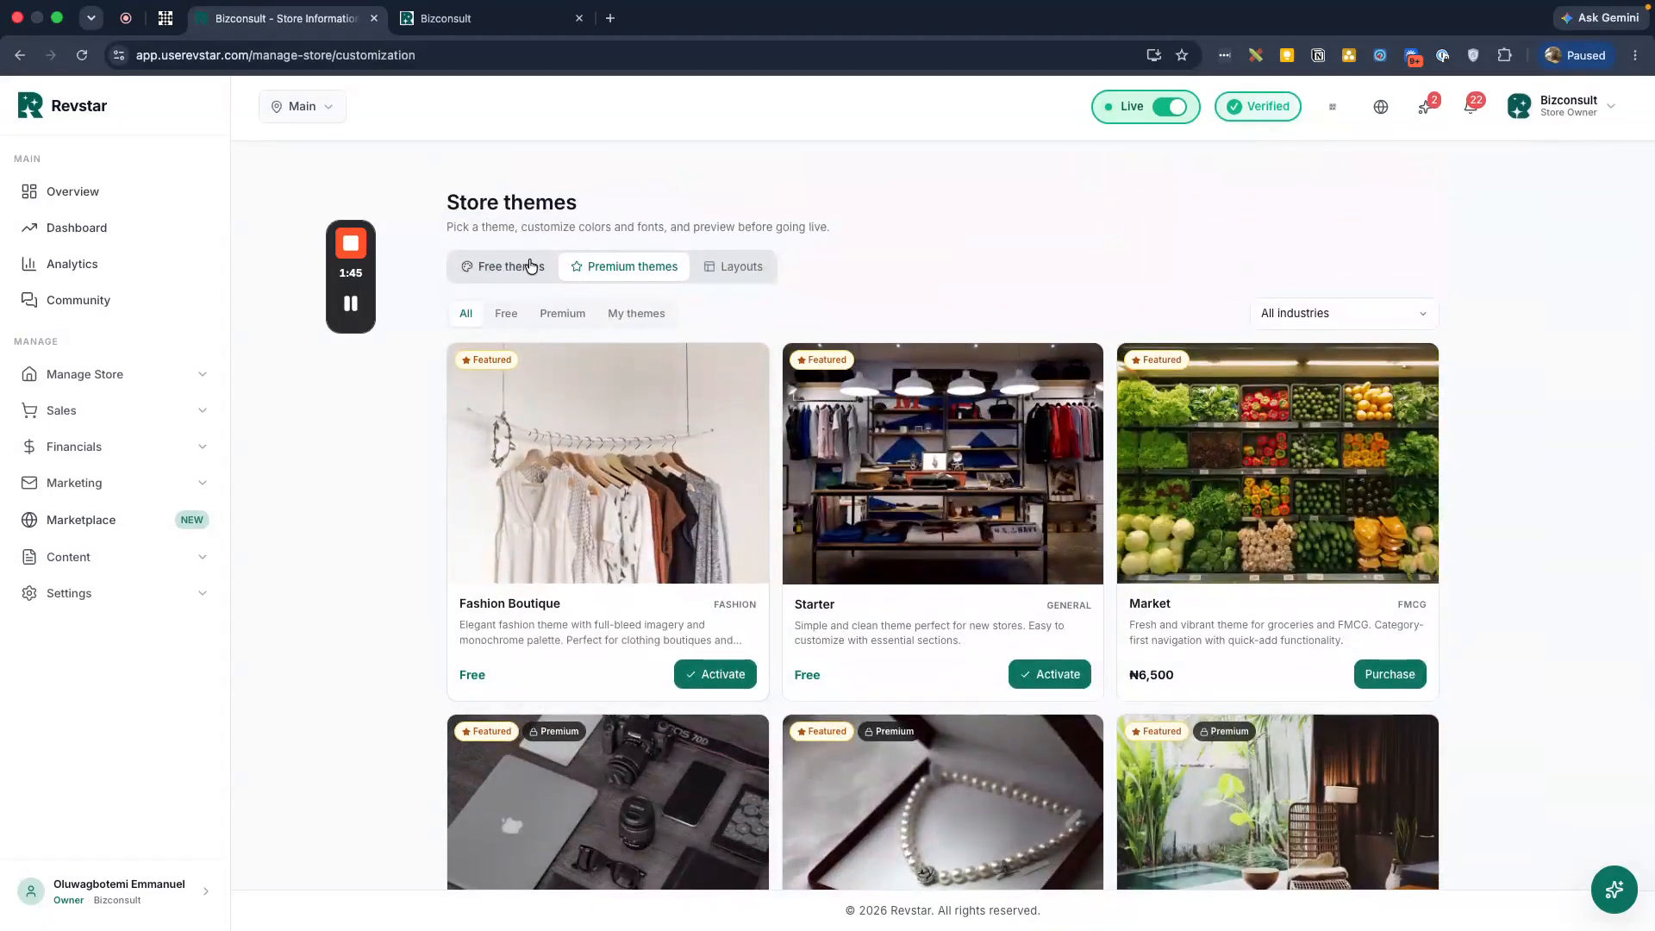
Return to the free color themes and open the color customization of the active Modern theme
click(532, 268)
click(203, 593)
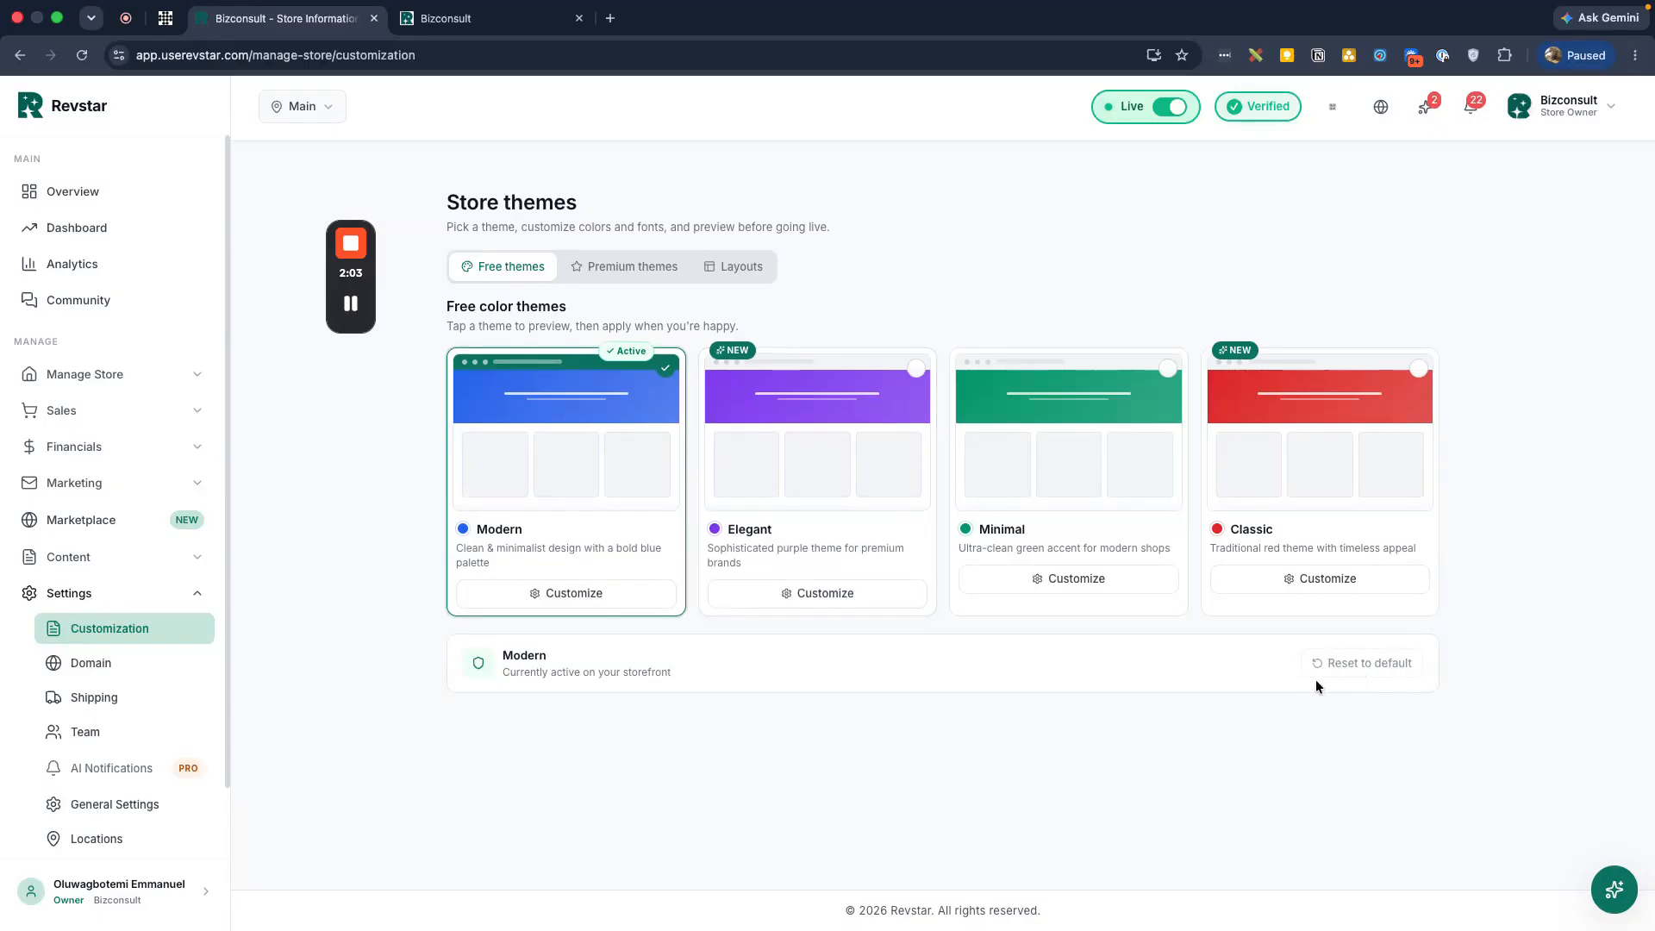
double_click(503, 657)
click(680, 659)
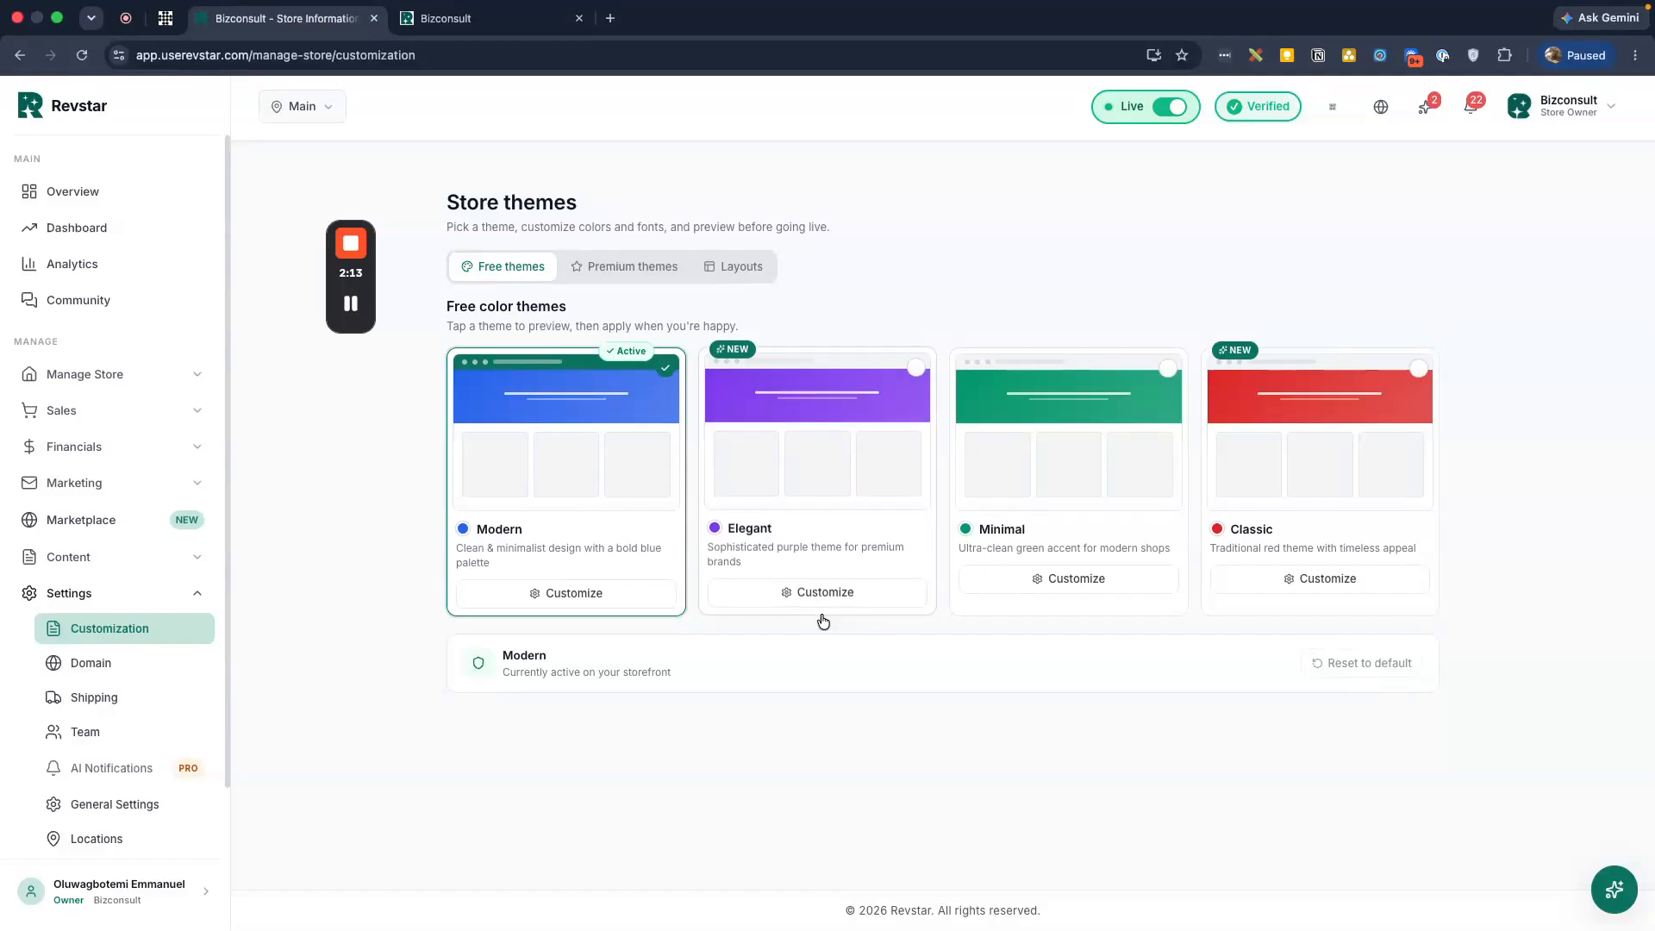
click(552, 591)
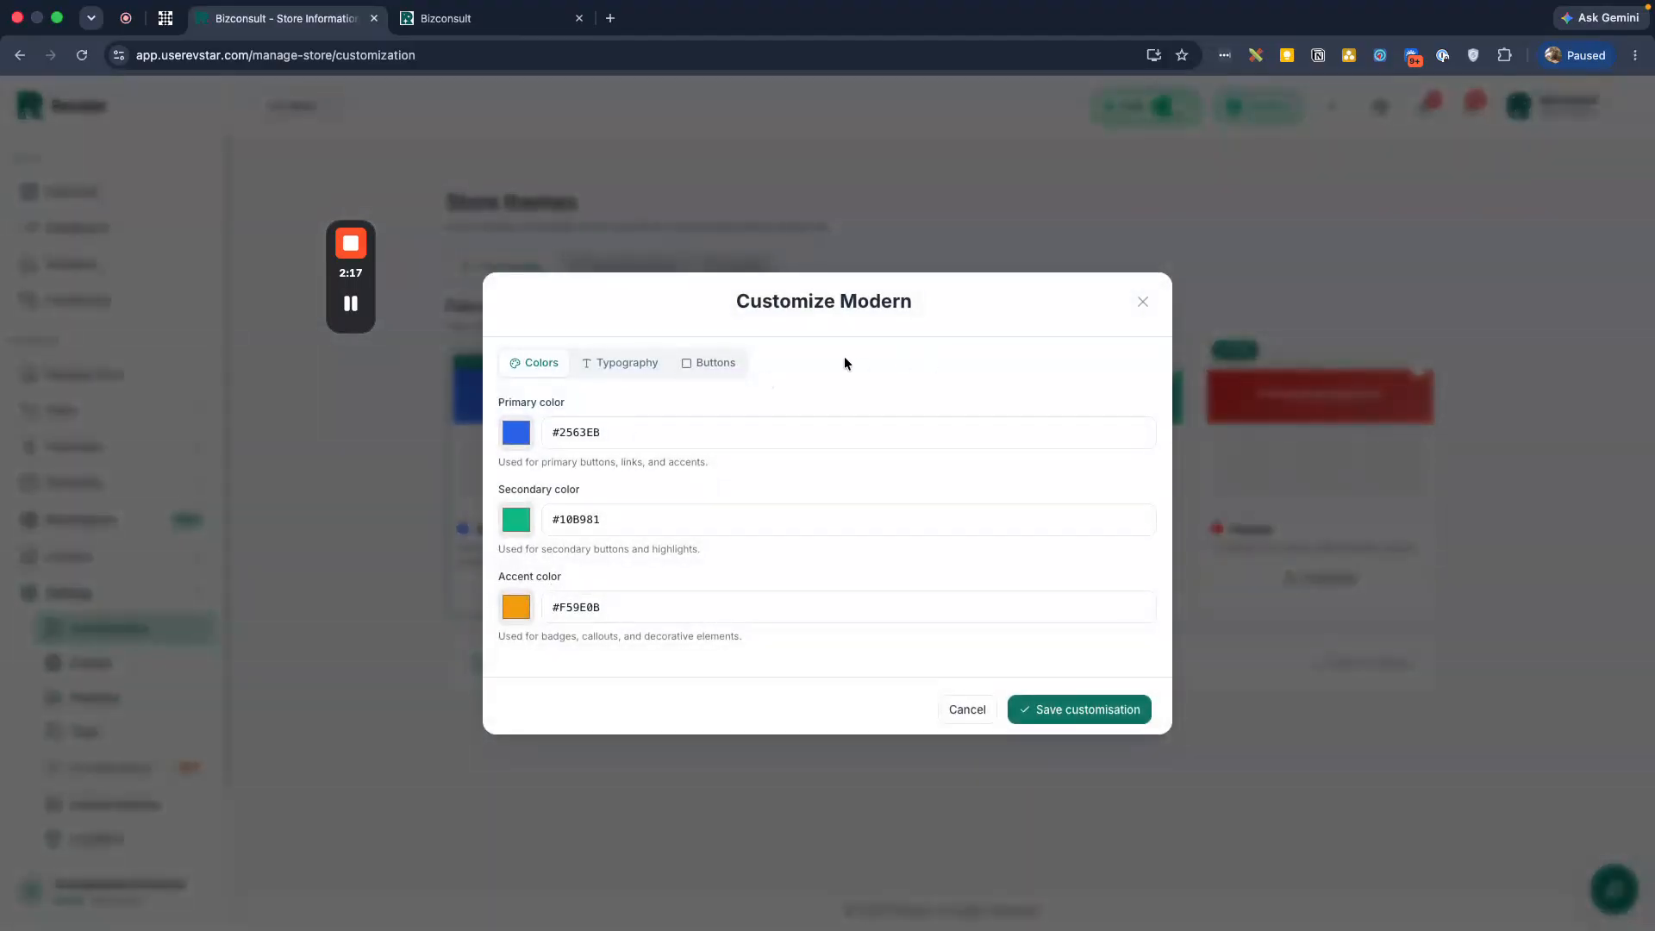
double_click(571, 436)
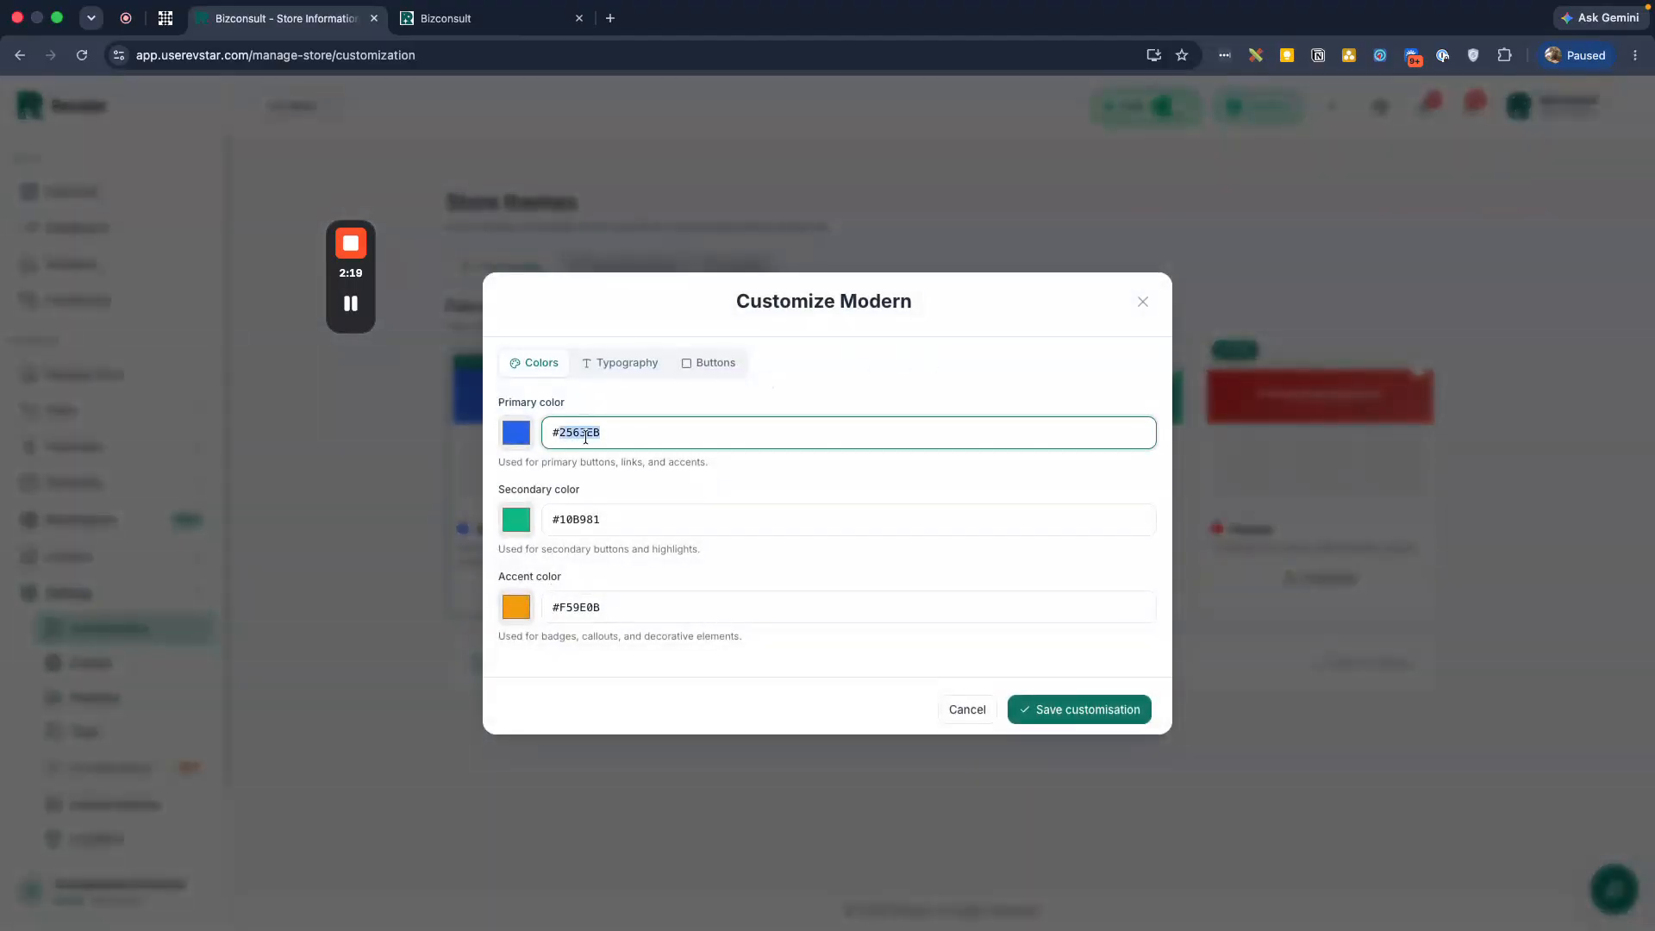
Switch to the live Bizconsult storefront and examine the current accent color on its Home, Shop and About pages
click(446, 44)
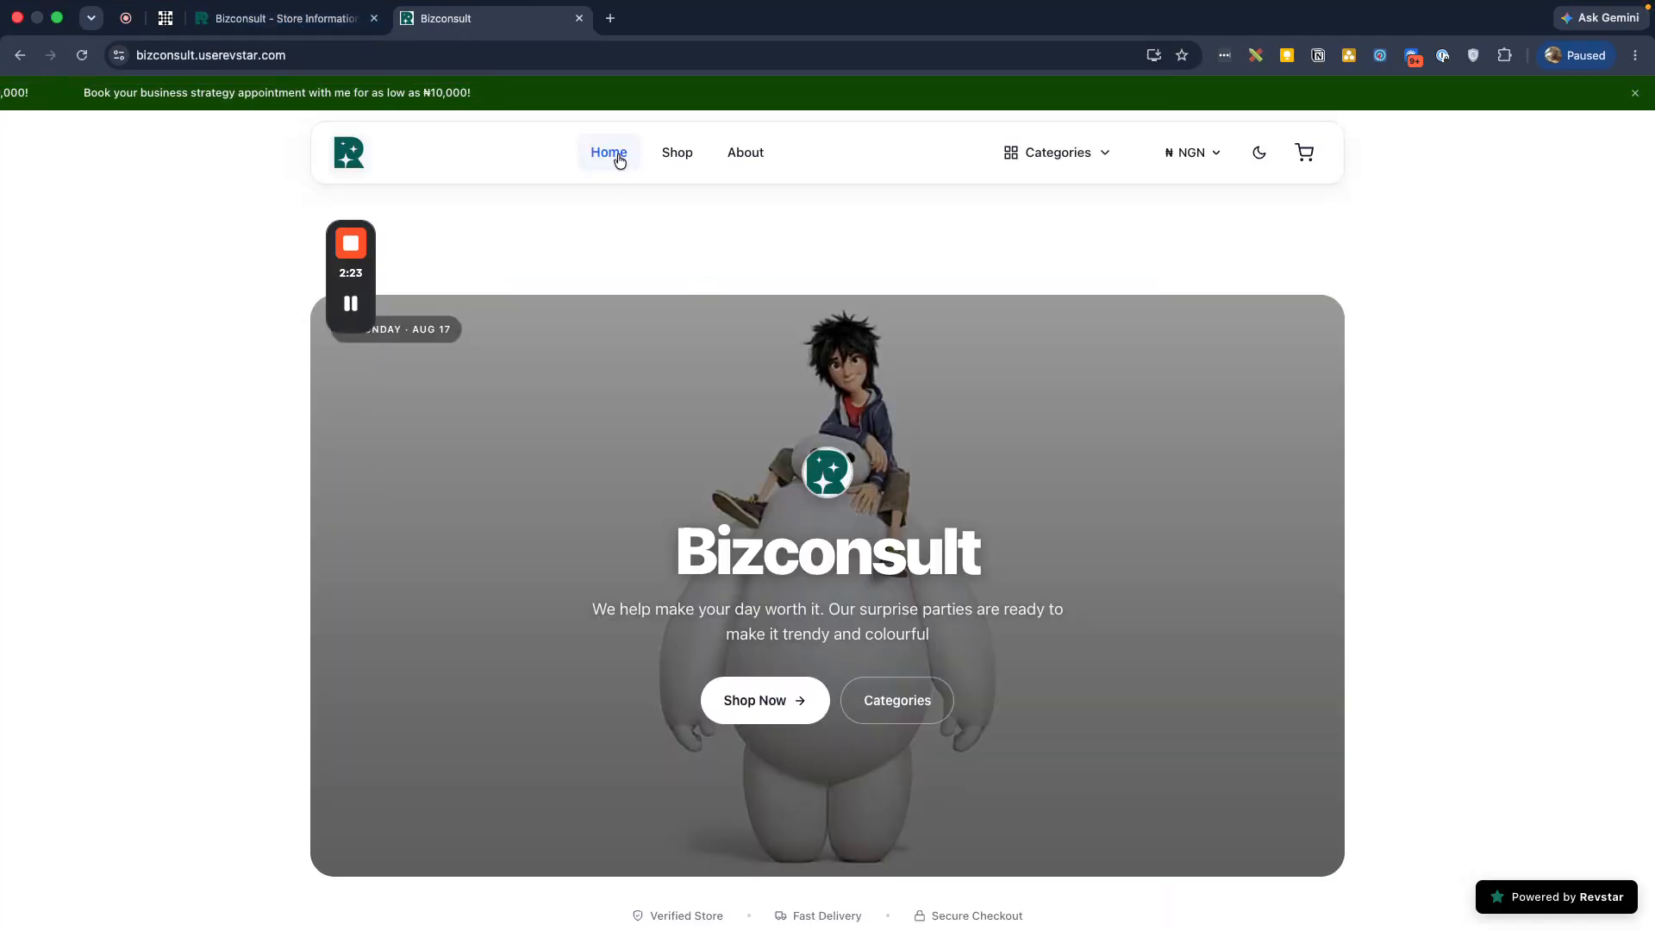
click(677, 155)
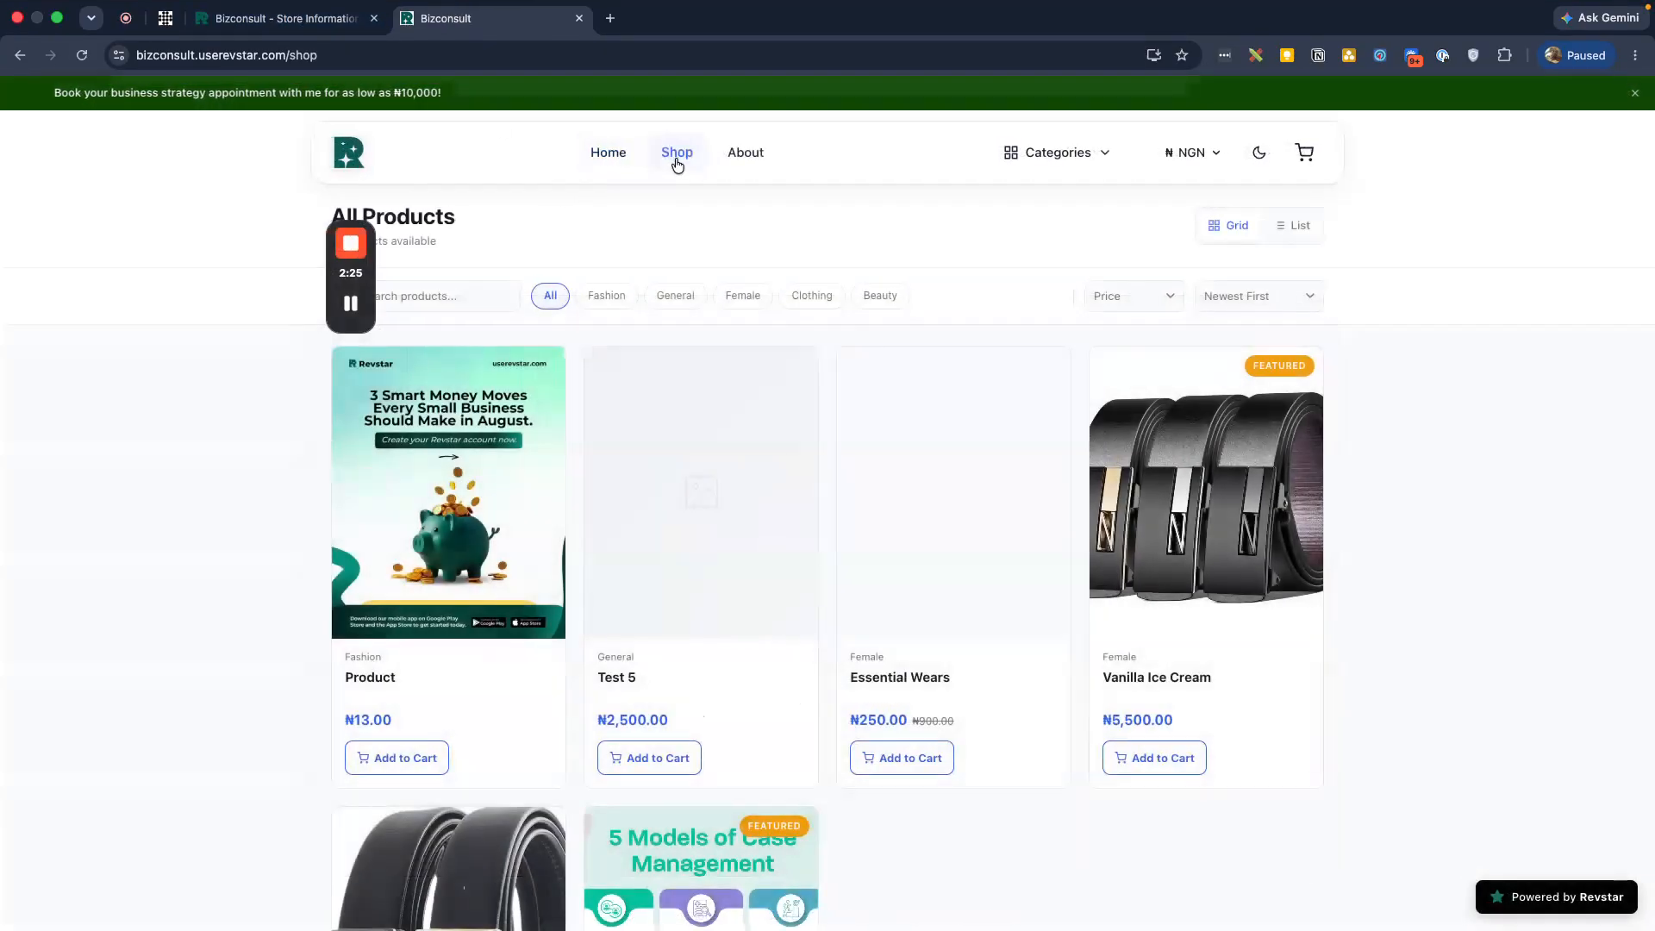
click(760, 159)
click(595, 156)
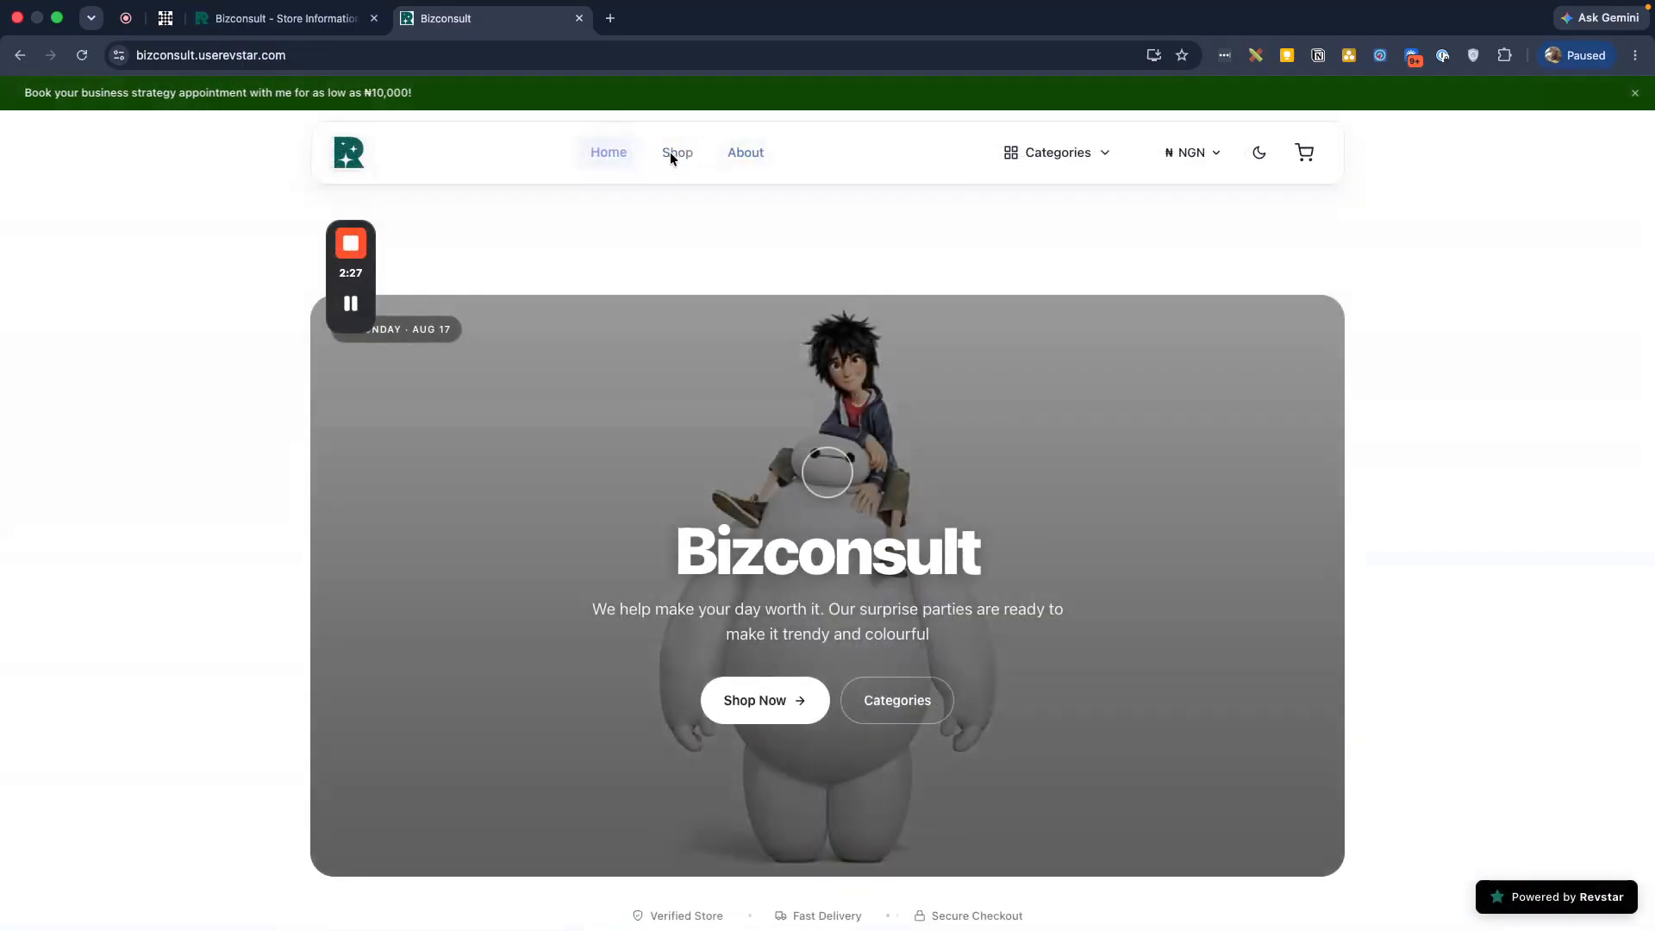
click(677, 153)
click(607, 153)
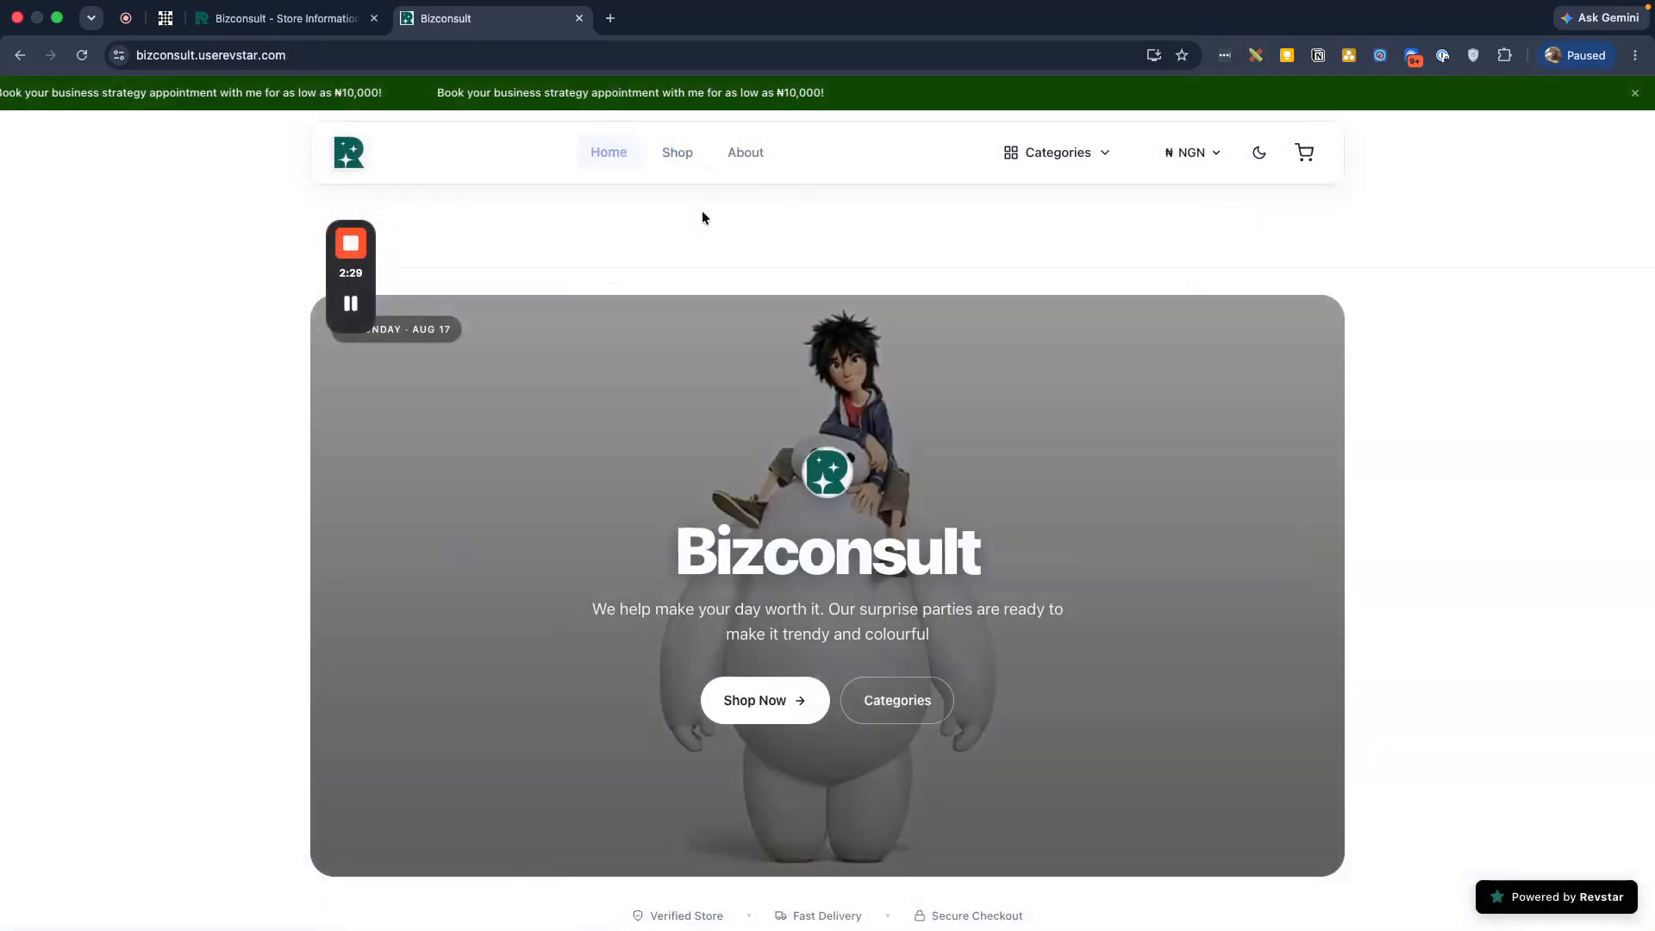
scroll(685, 289, down, 1)
click(666, 137)
Back in the Revstar store admin, set the Modern theme's primary color to the golden yellow #EBAC24
click(285, 18)
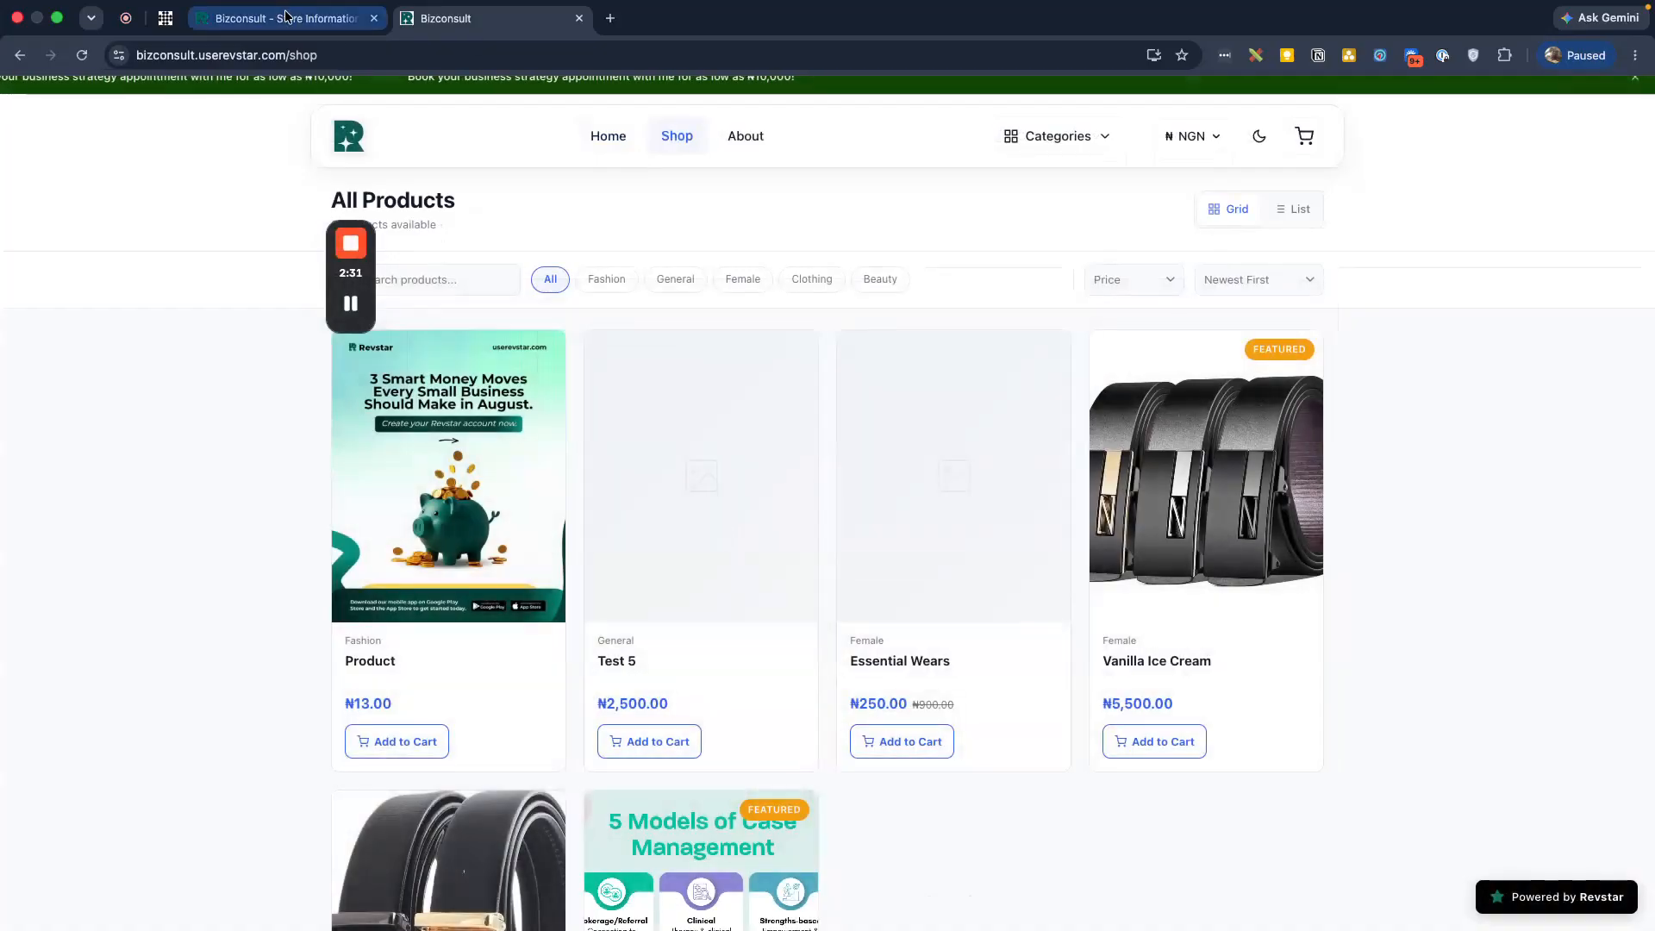
click(519, 434)
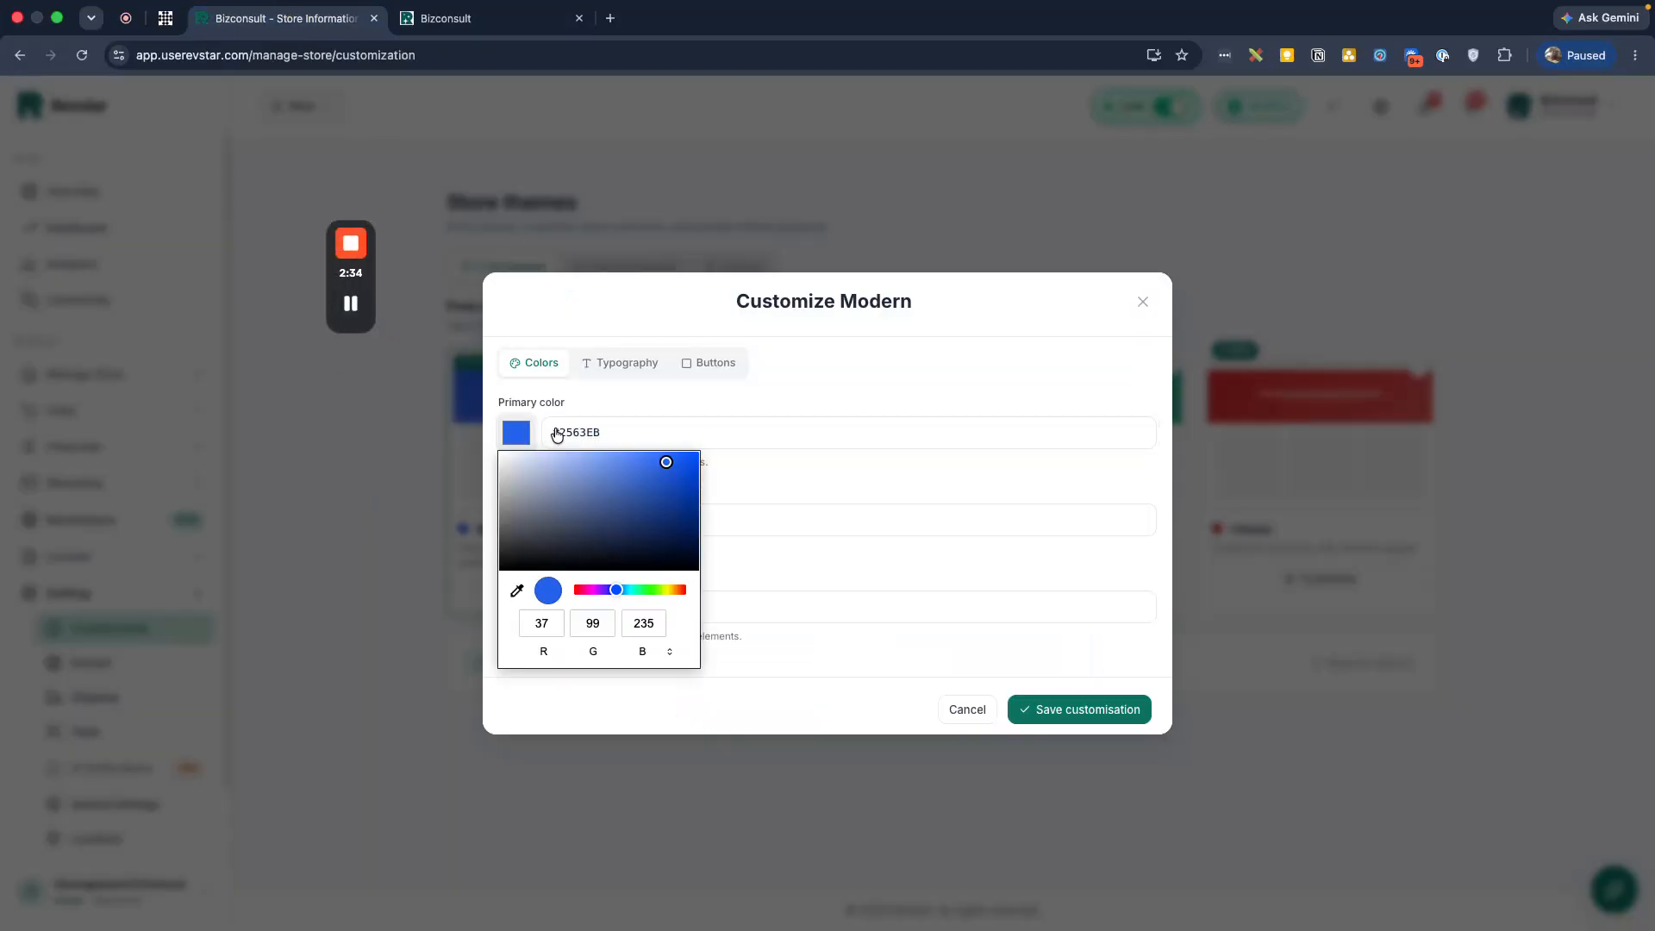
click(673, 593)
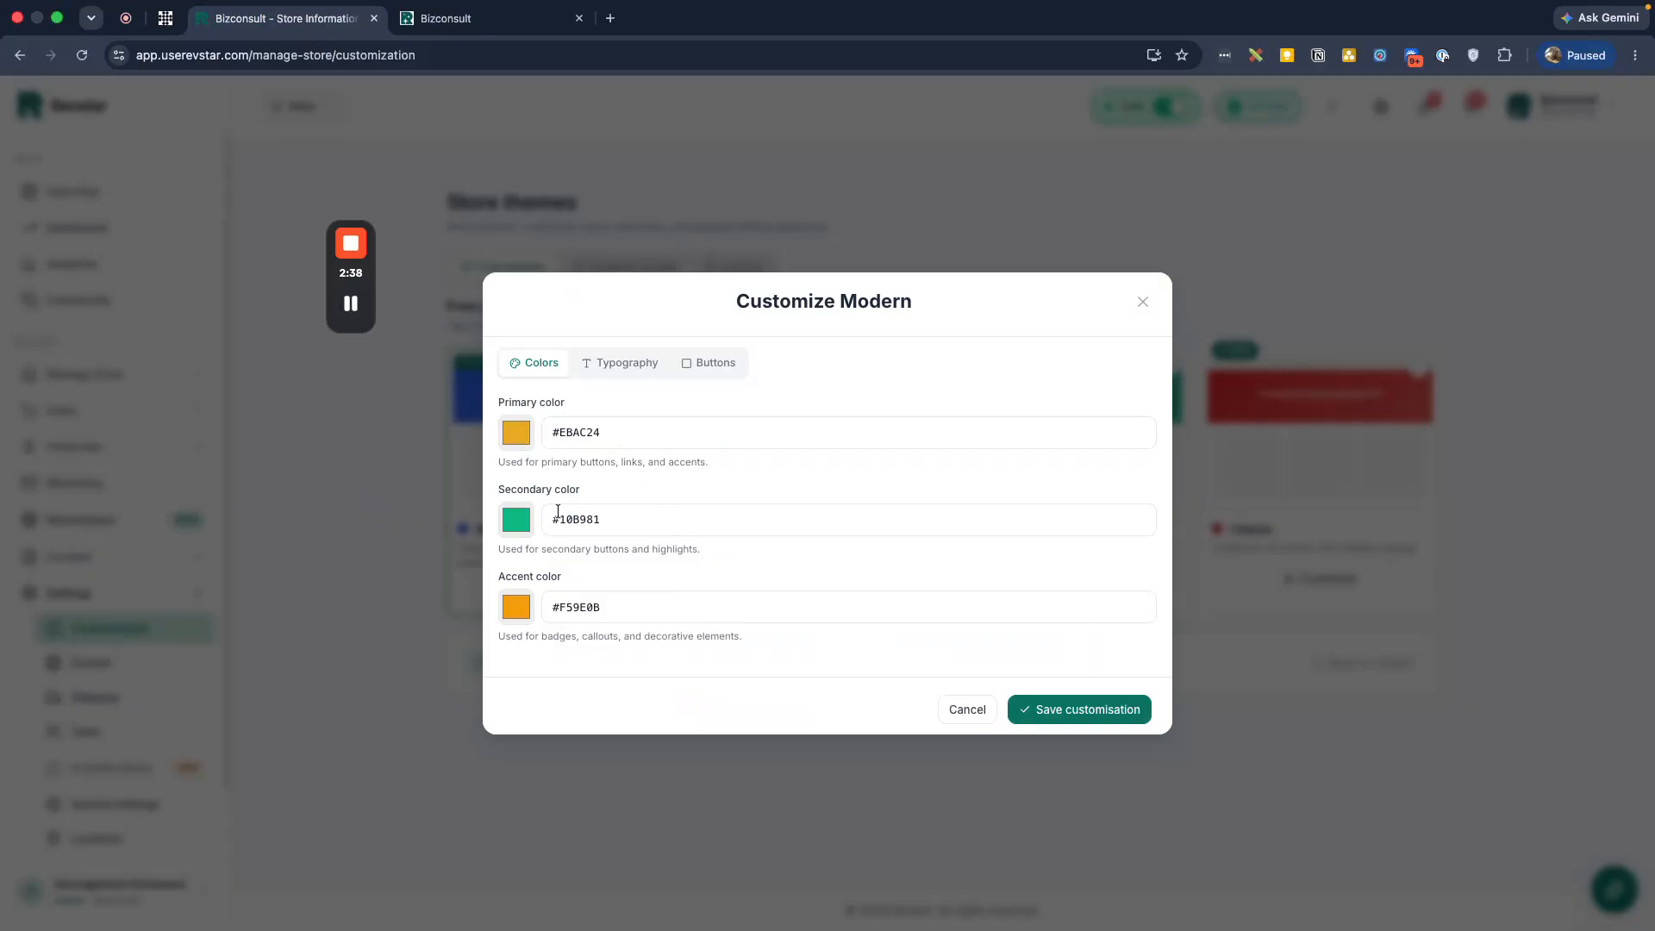
click(515, 518)
click(580, 444)
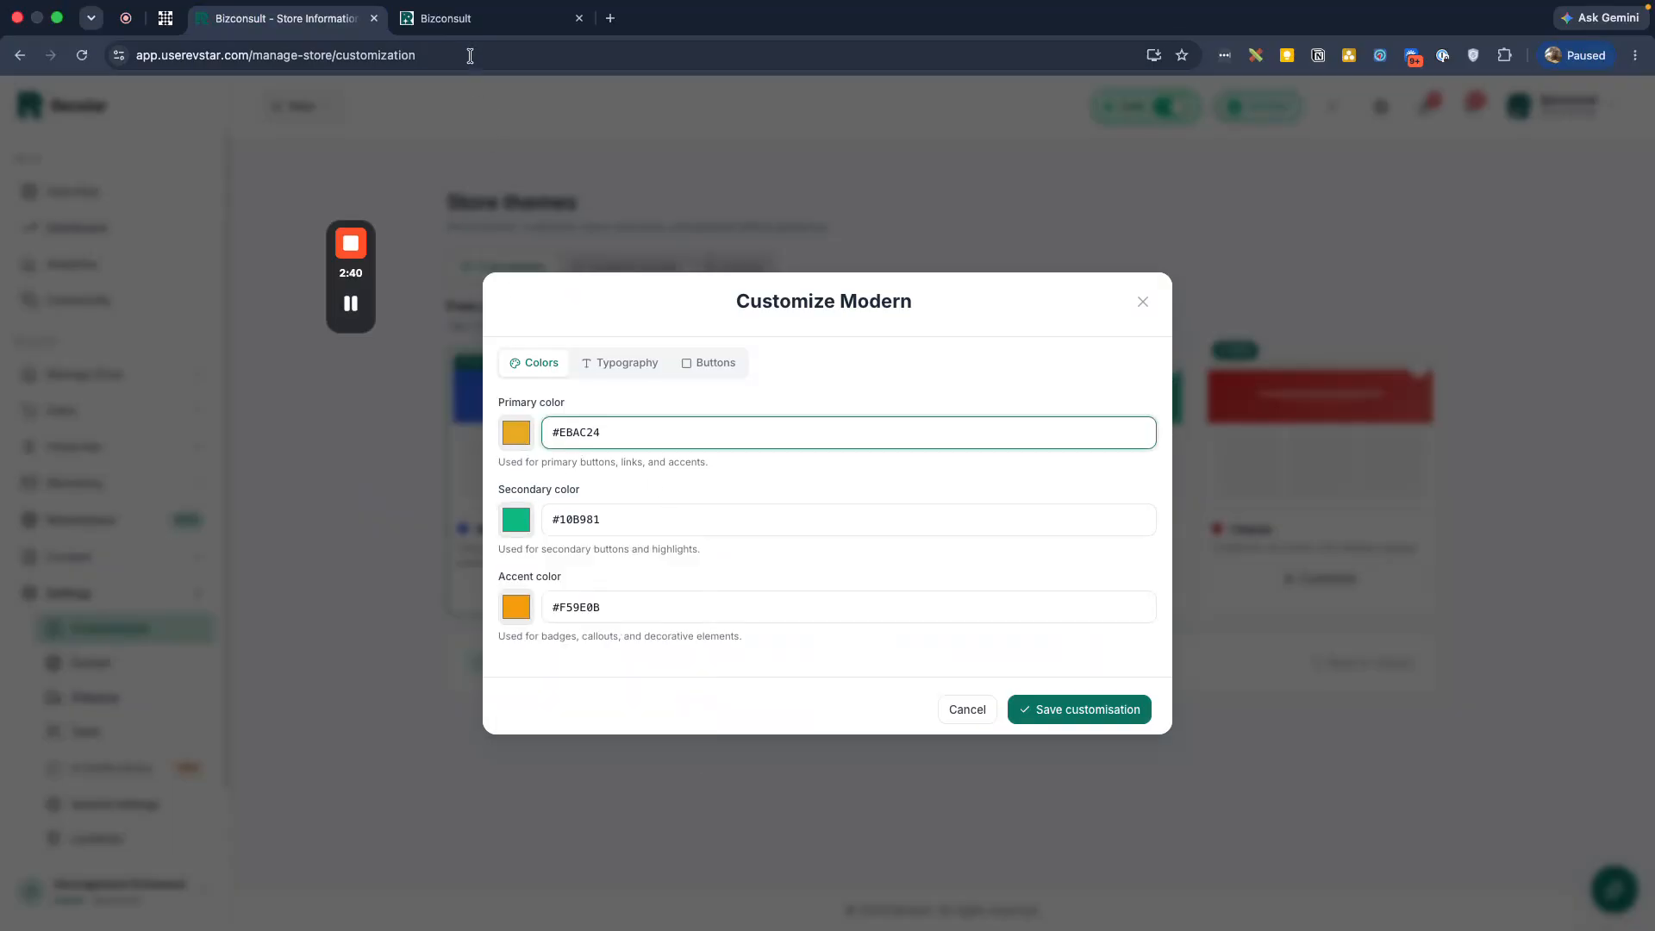
On the live storefront, examine the product list and the piggy-bank product's page for elements using the primary color
click(482, 18)
scroll(657, 528, down, 7)
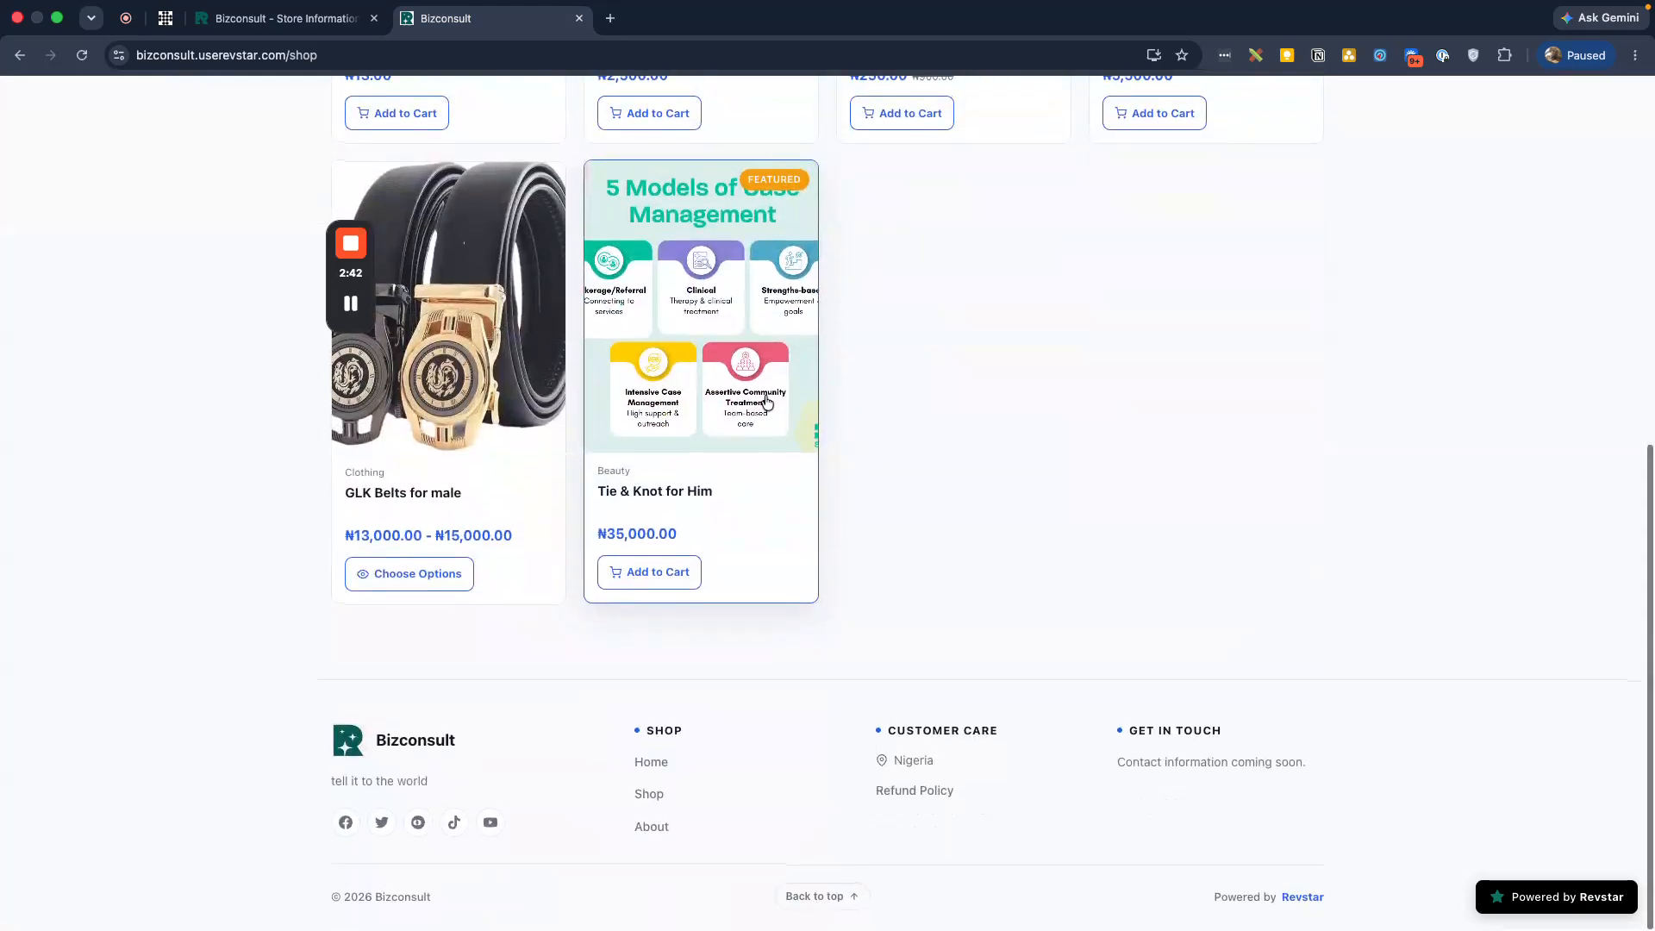
scroll(766, 402, up, 8)
click(493, 480)
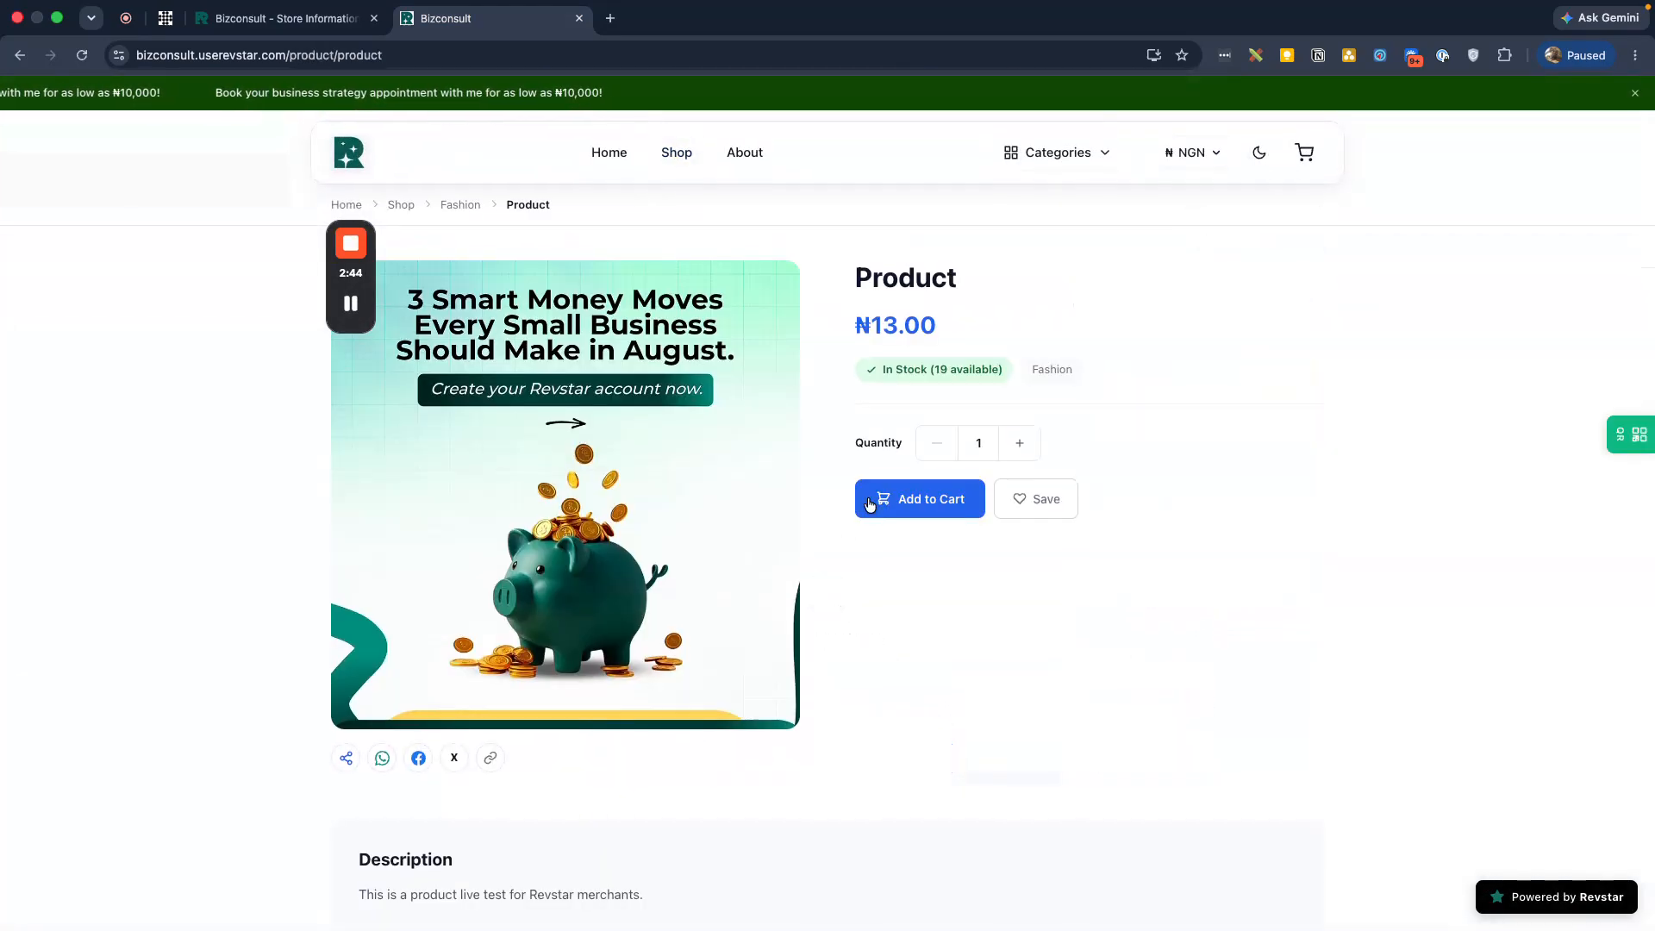
scroll(779, 641, down, 4)
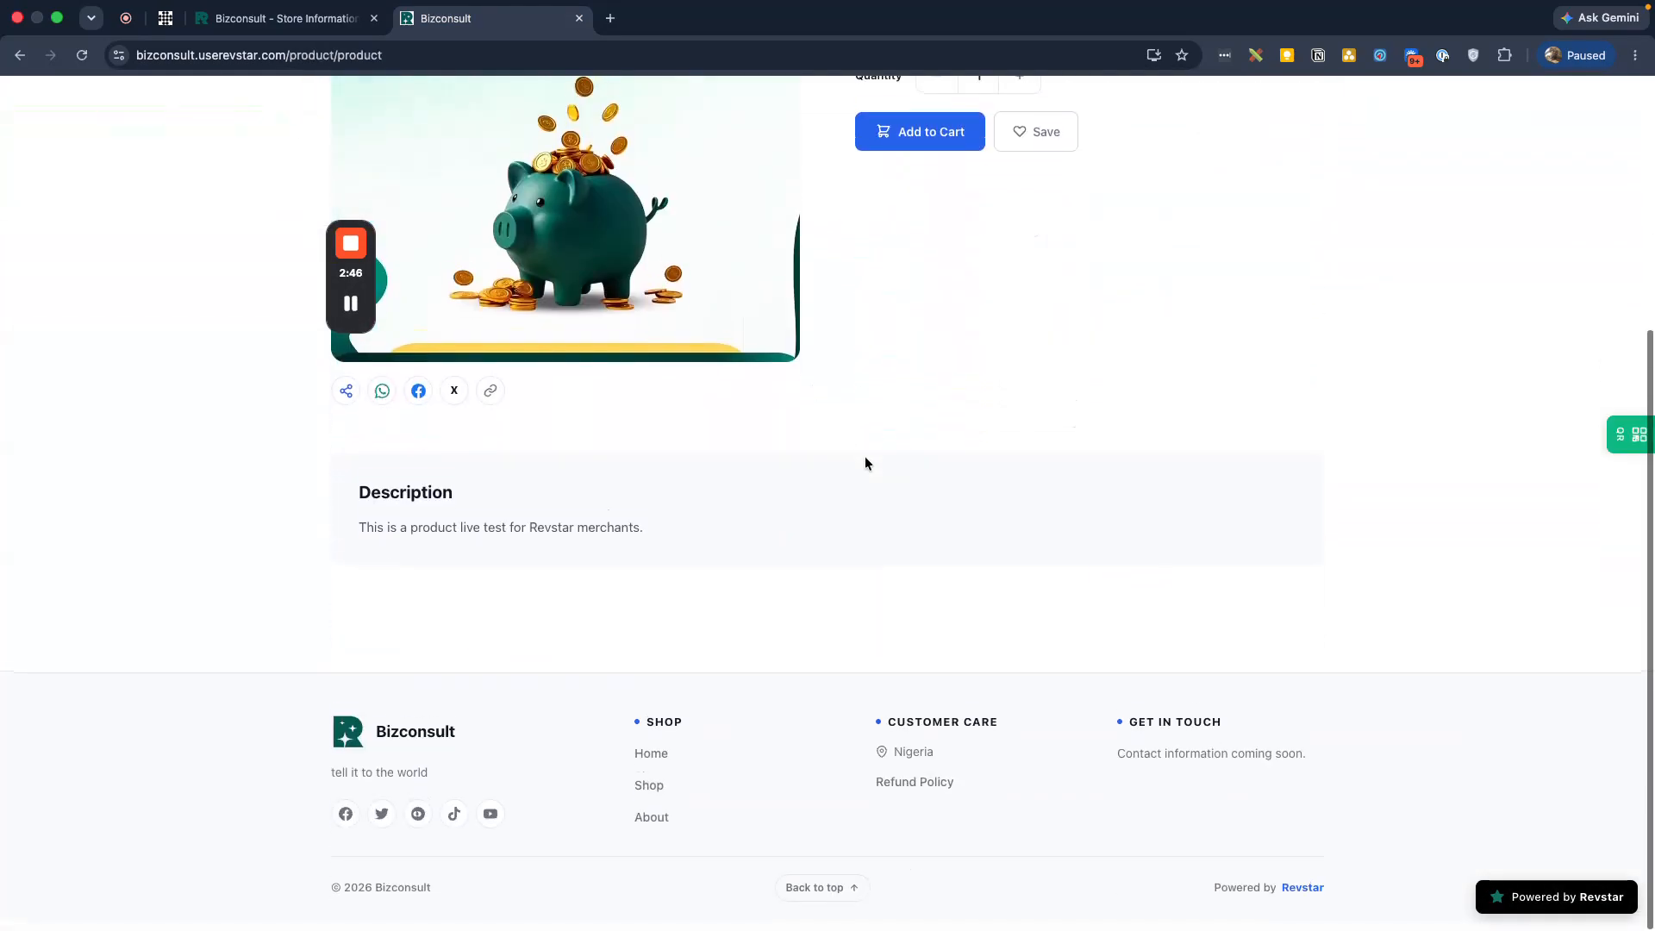
scroll(865, 463, up, 5)
Save the Modern theme customisation in the store admin and reload the storefront's product page
click(285, 18)
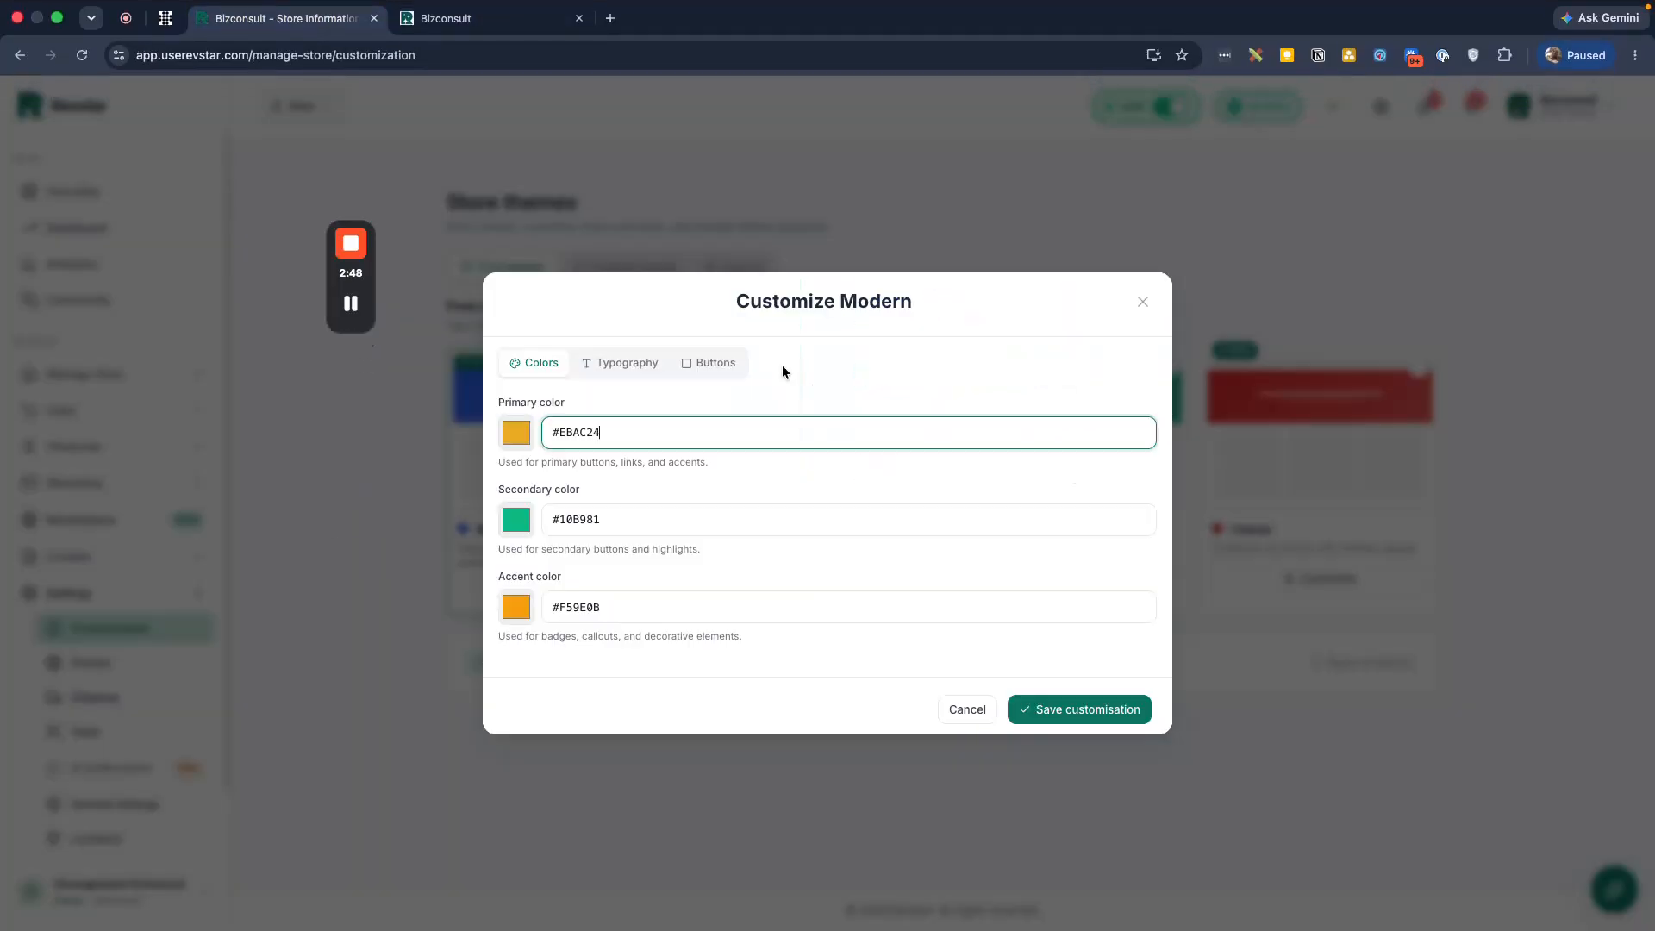
click(1087, 720)
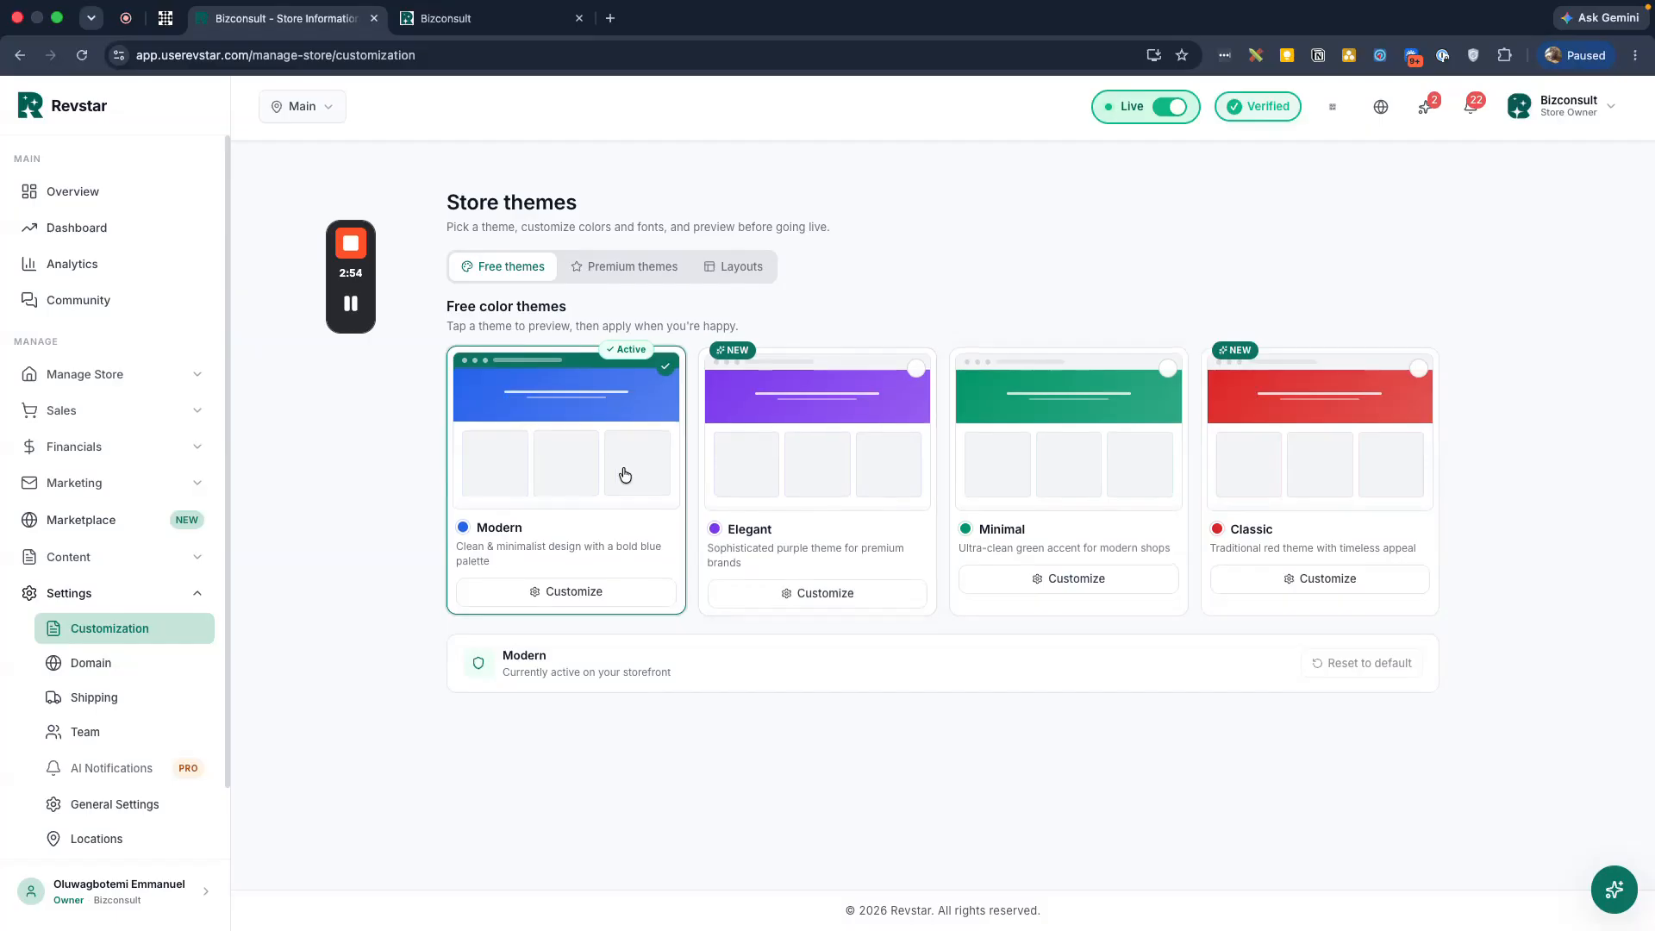
click(456, 18)
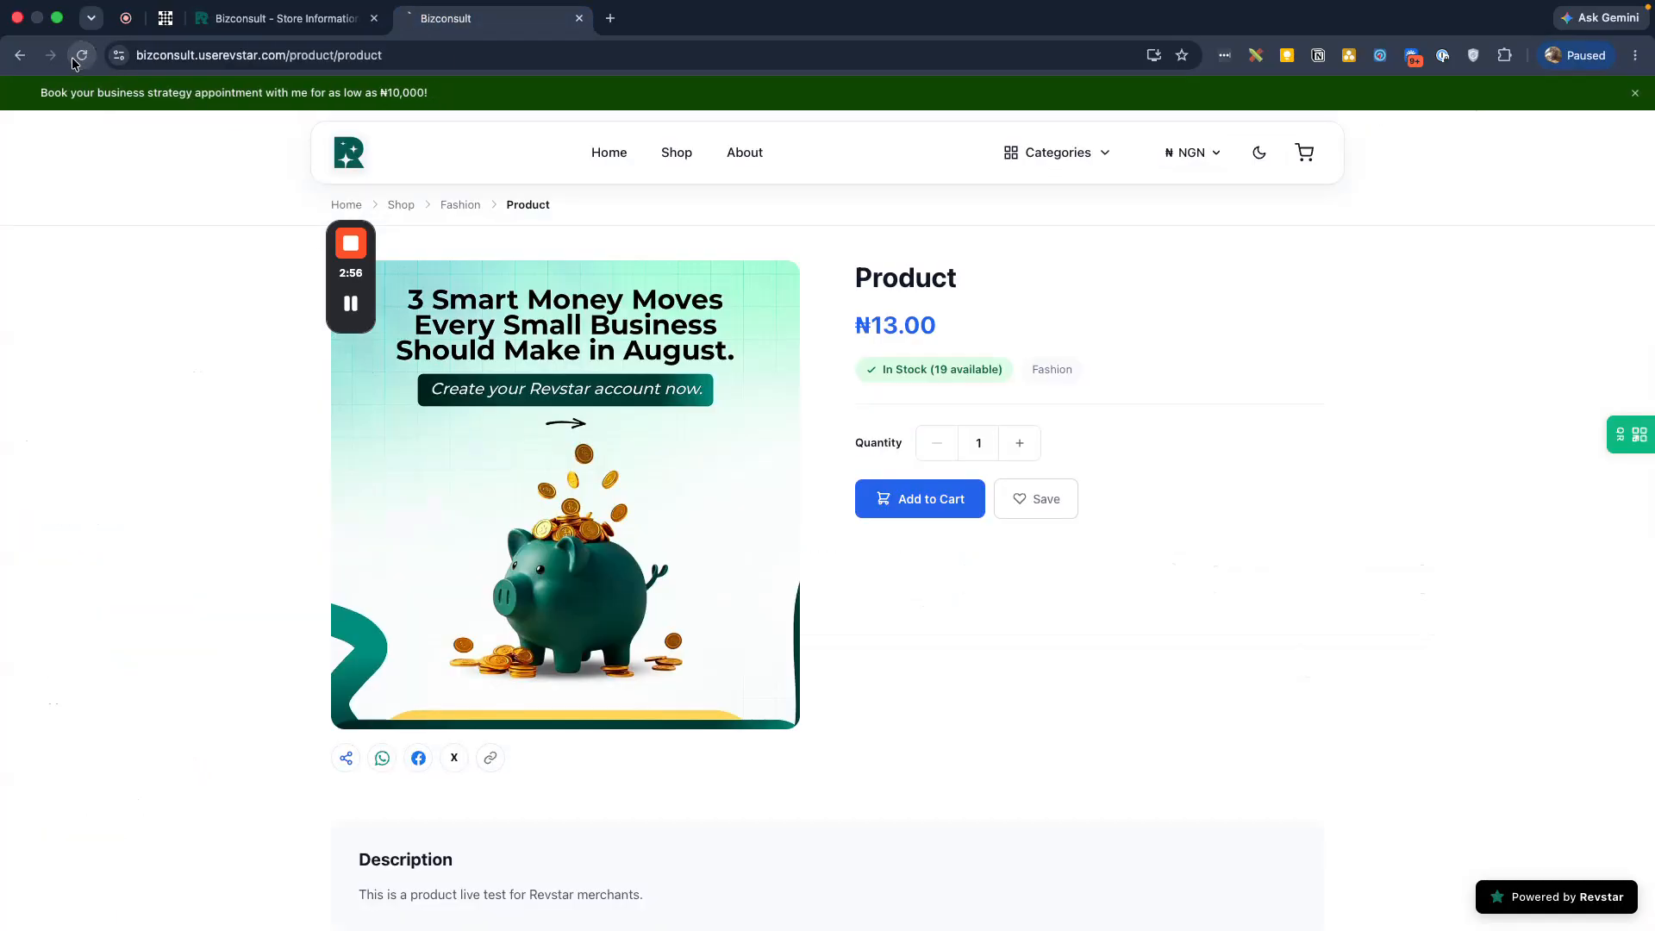
click(79, 57)
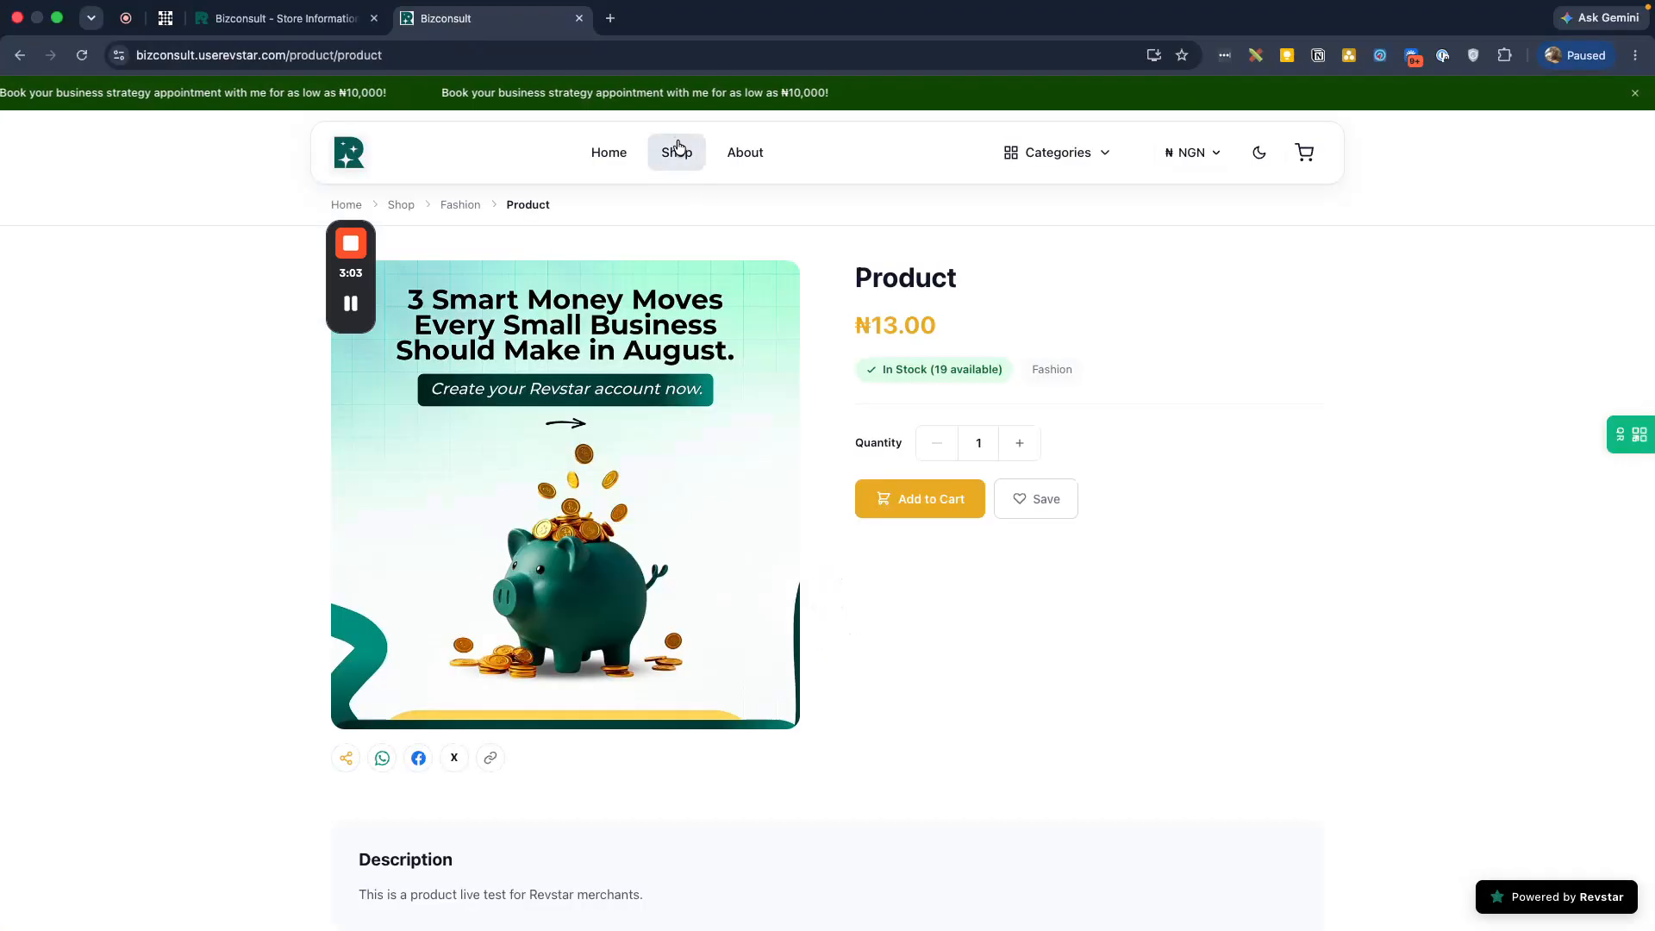
Check the new primary color across the storefront's Shop, About and Home pages, the footer and the Tie & Knot for Him product
click(692, 165)
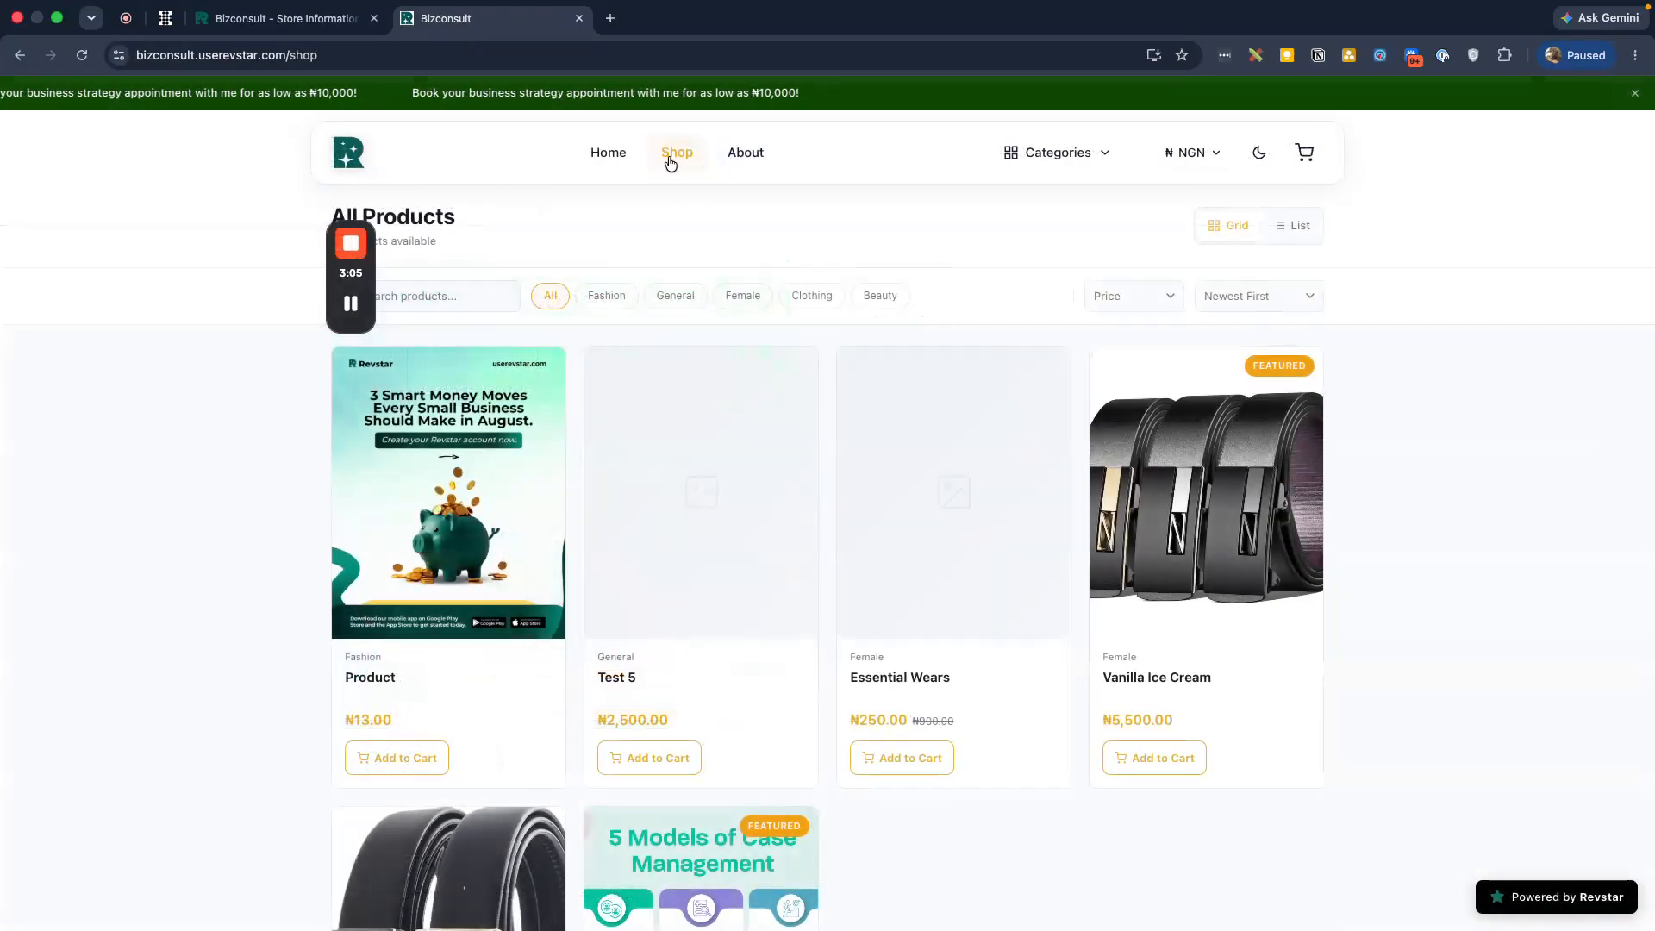
click(757, 159)
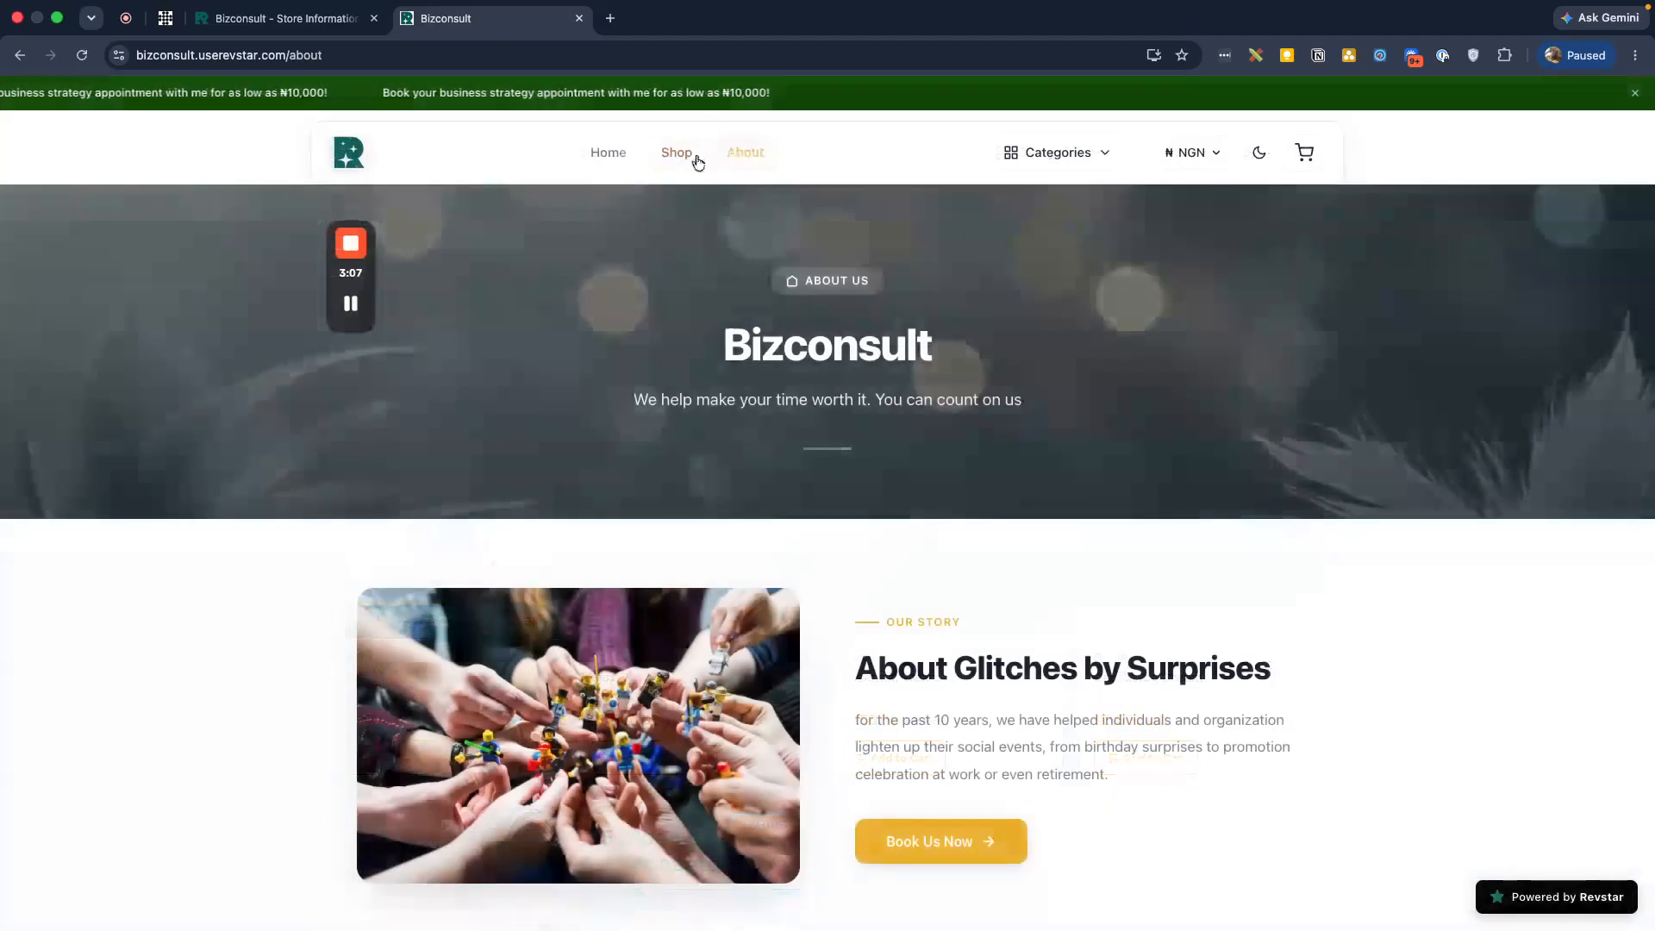
click(688, 155)
click(612, 154)
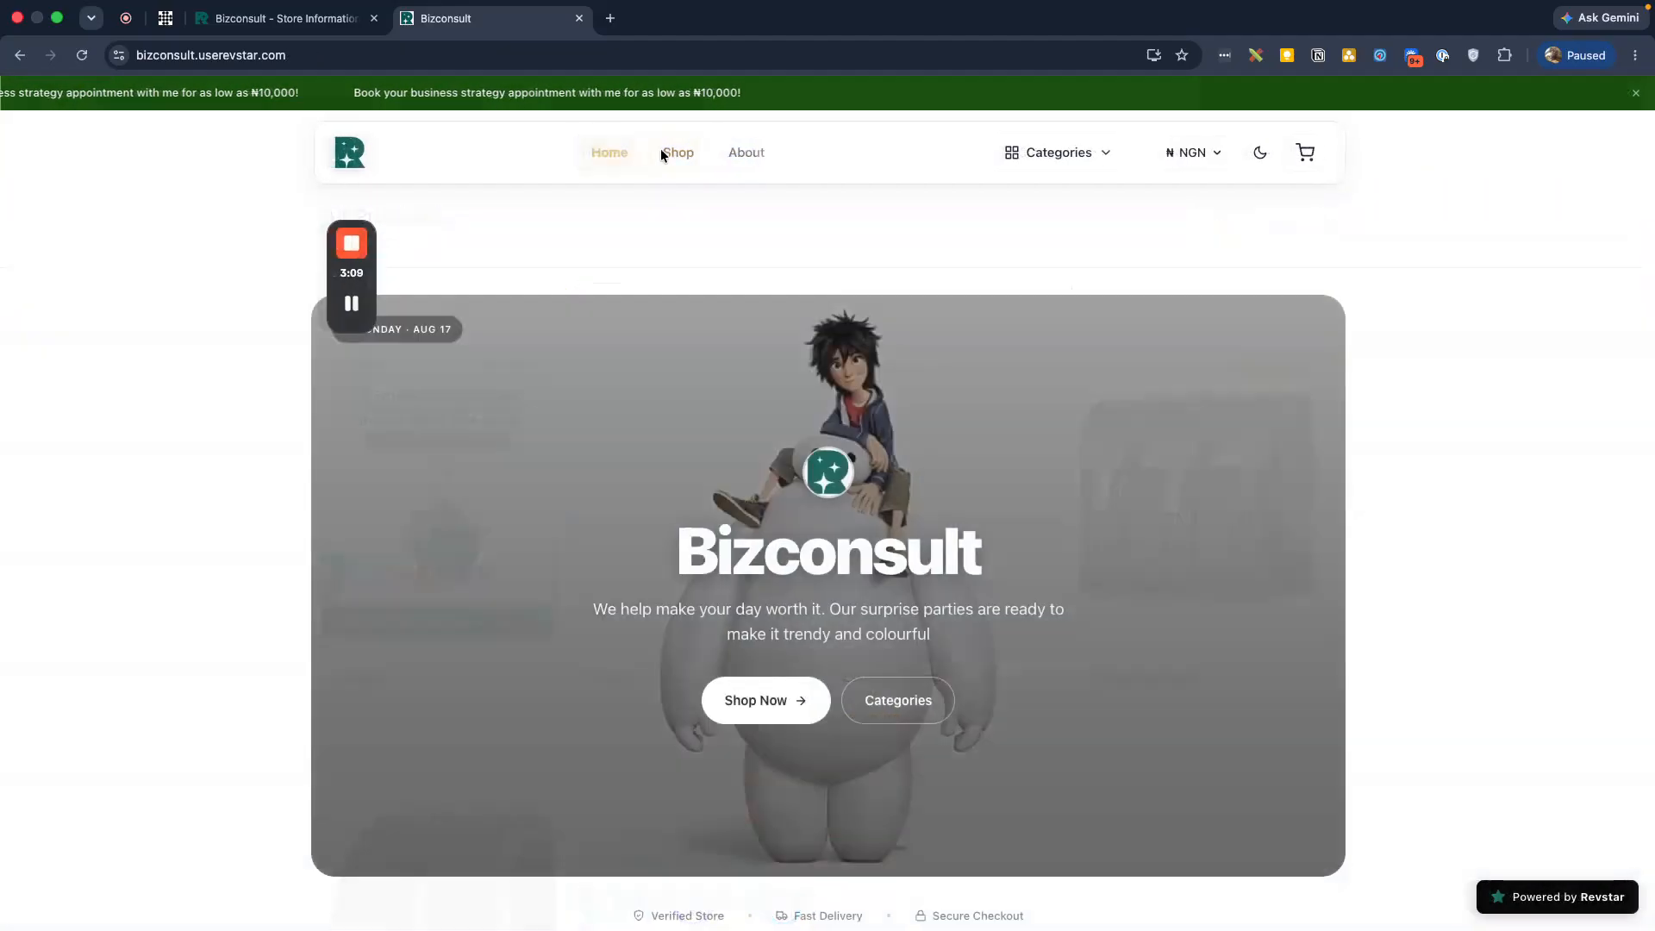
click(668, 155)
scroll(665, 510, down, 4)
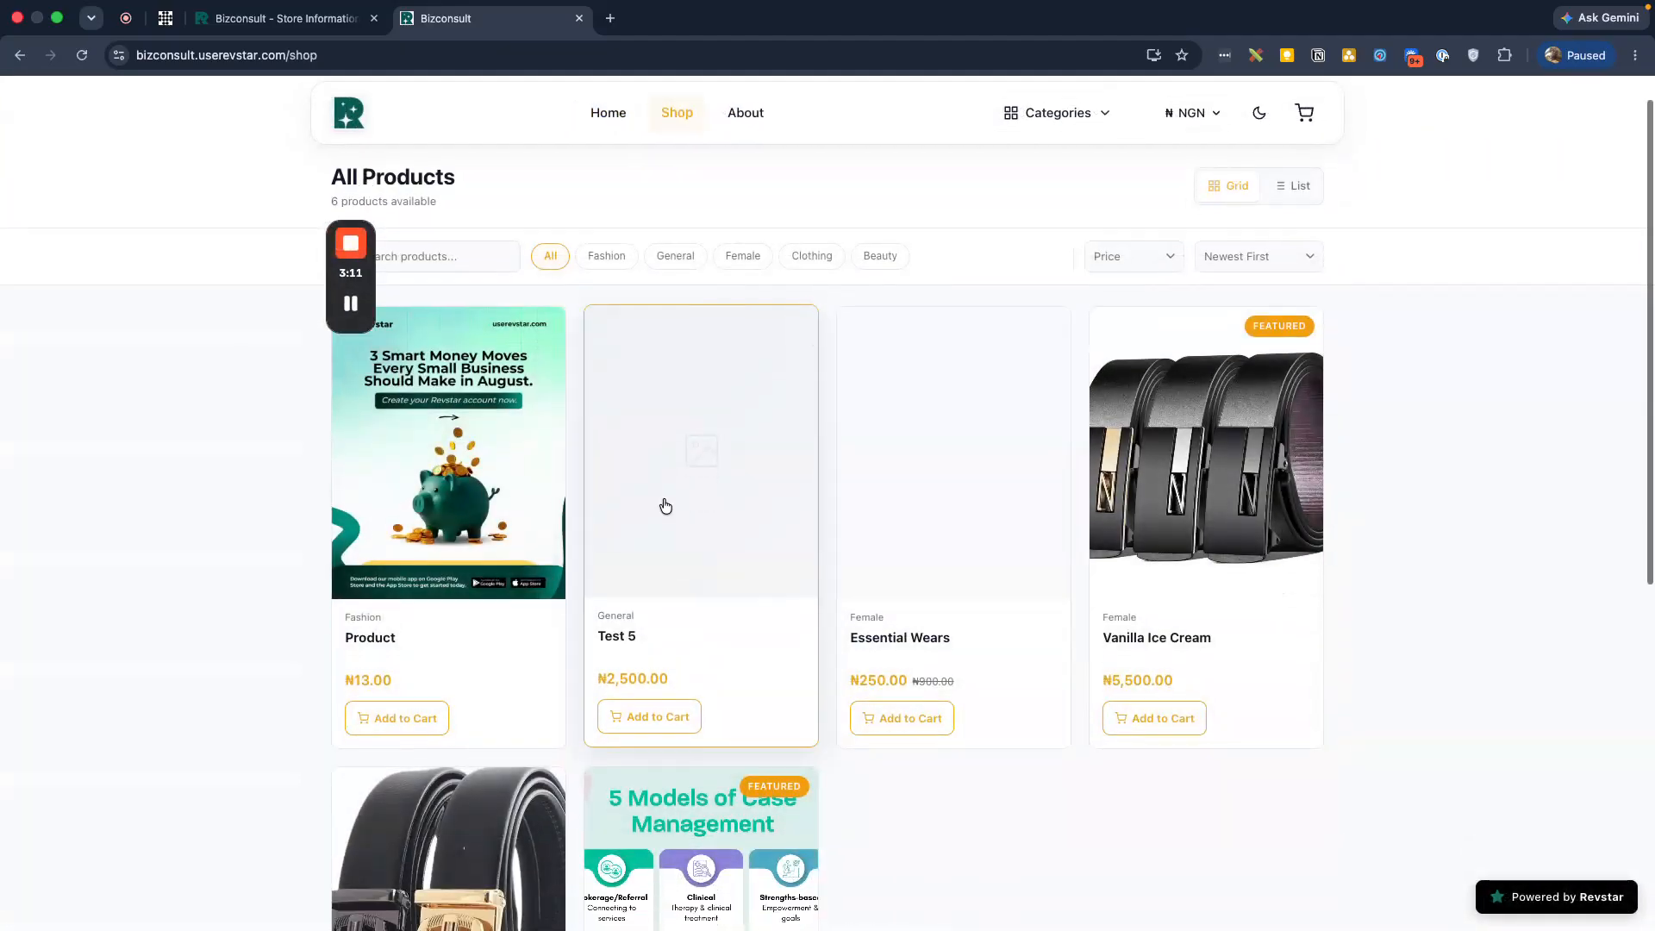
scroll(824, 513, down, 5)
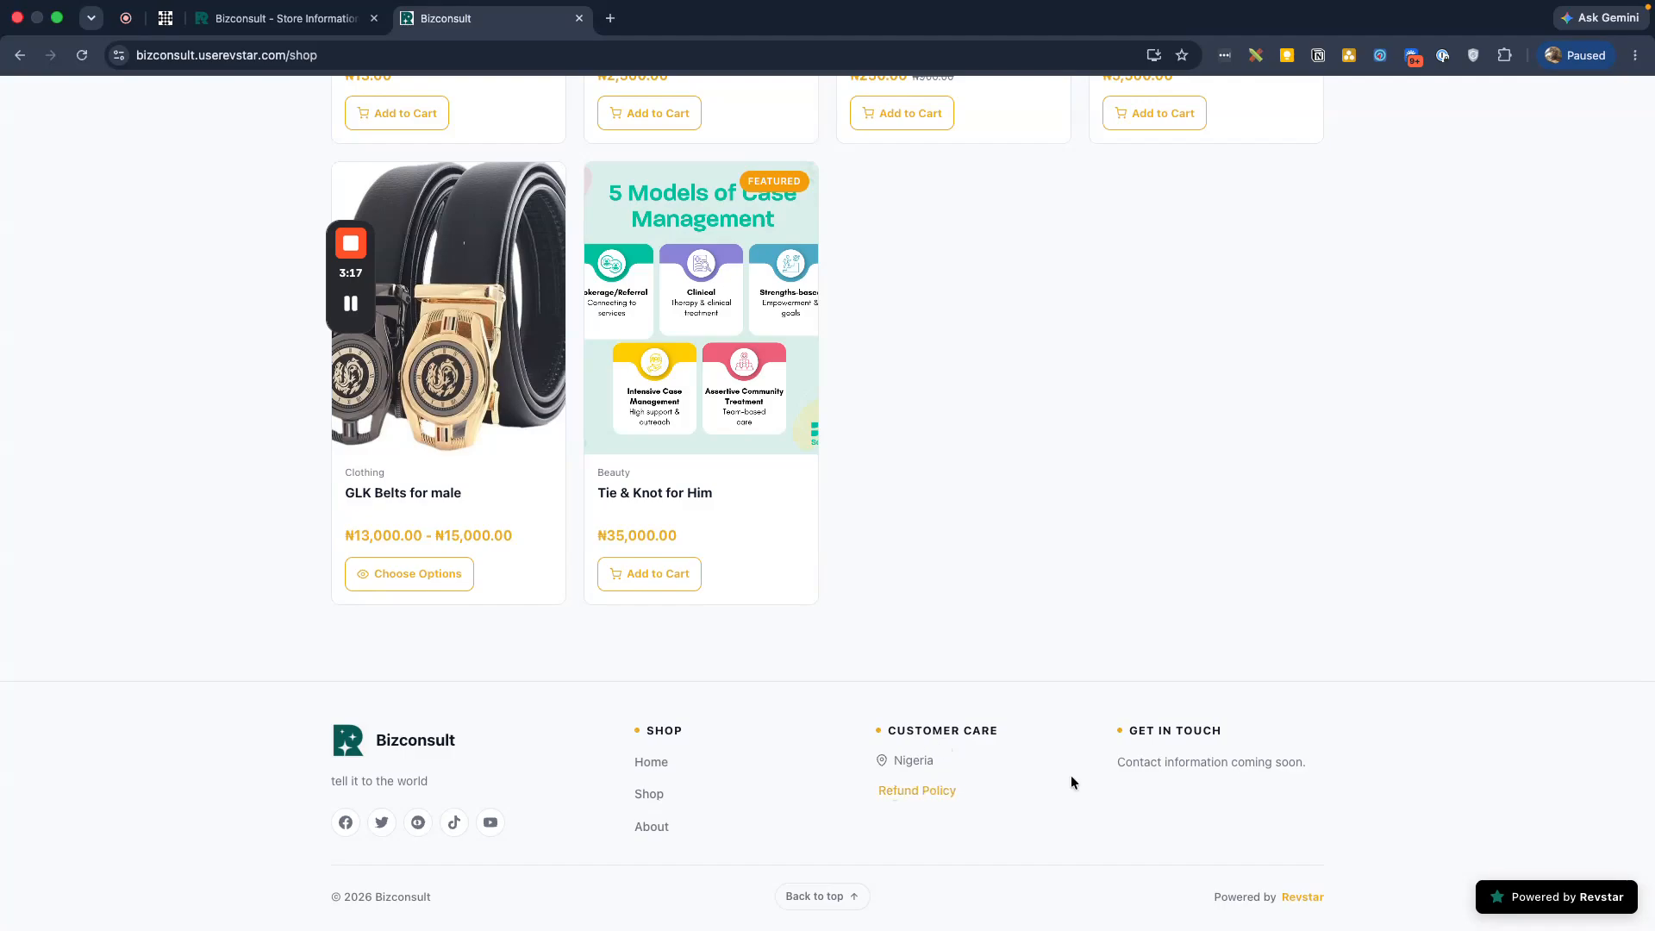
click(728, 435)
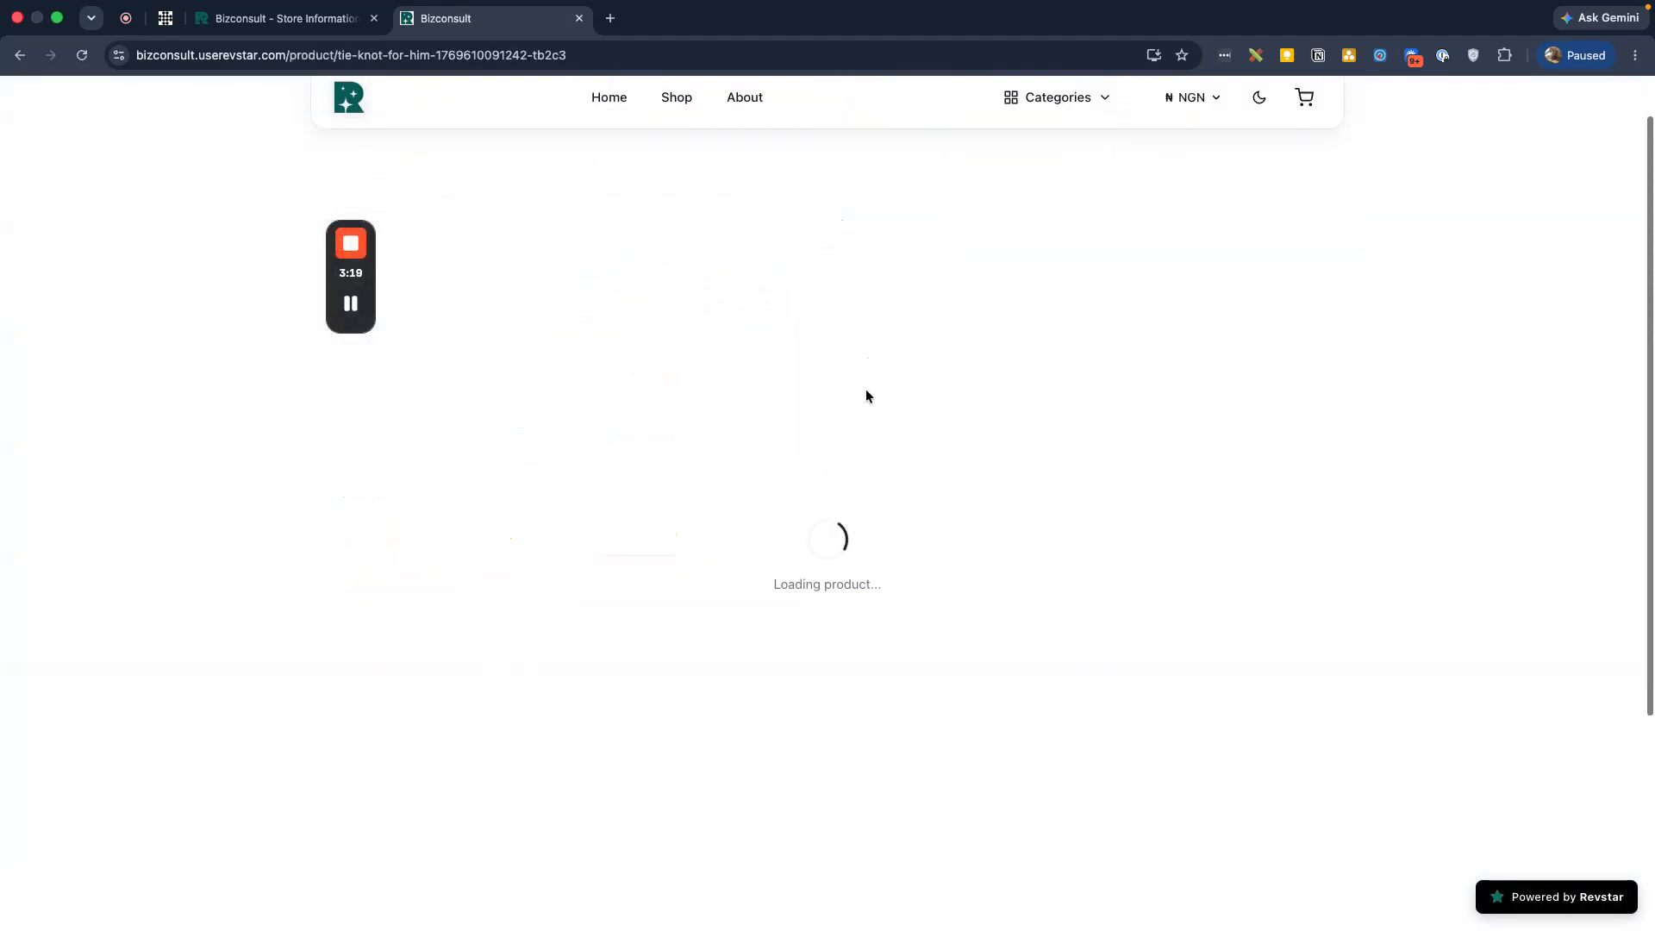
On the Tie & Knot for Him product page, expand and collapse the full description and examine the elements using the primary color
scroll(823, 603, down, 3)
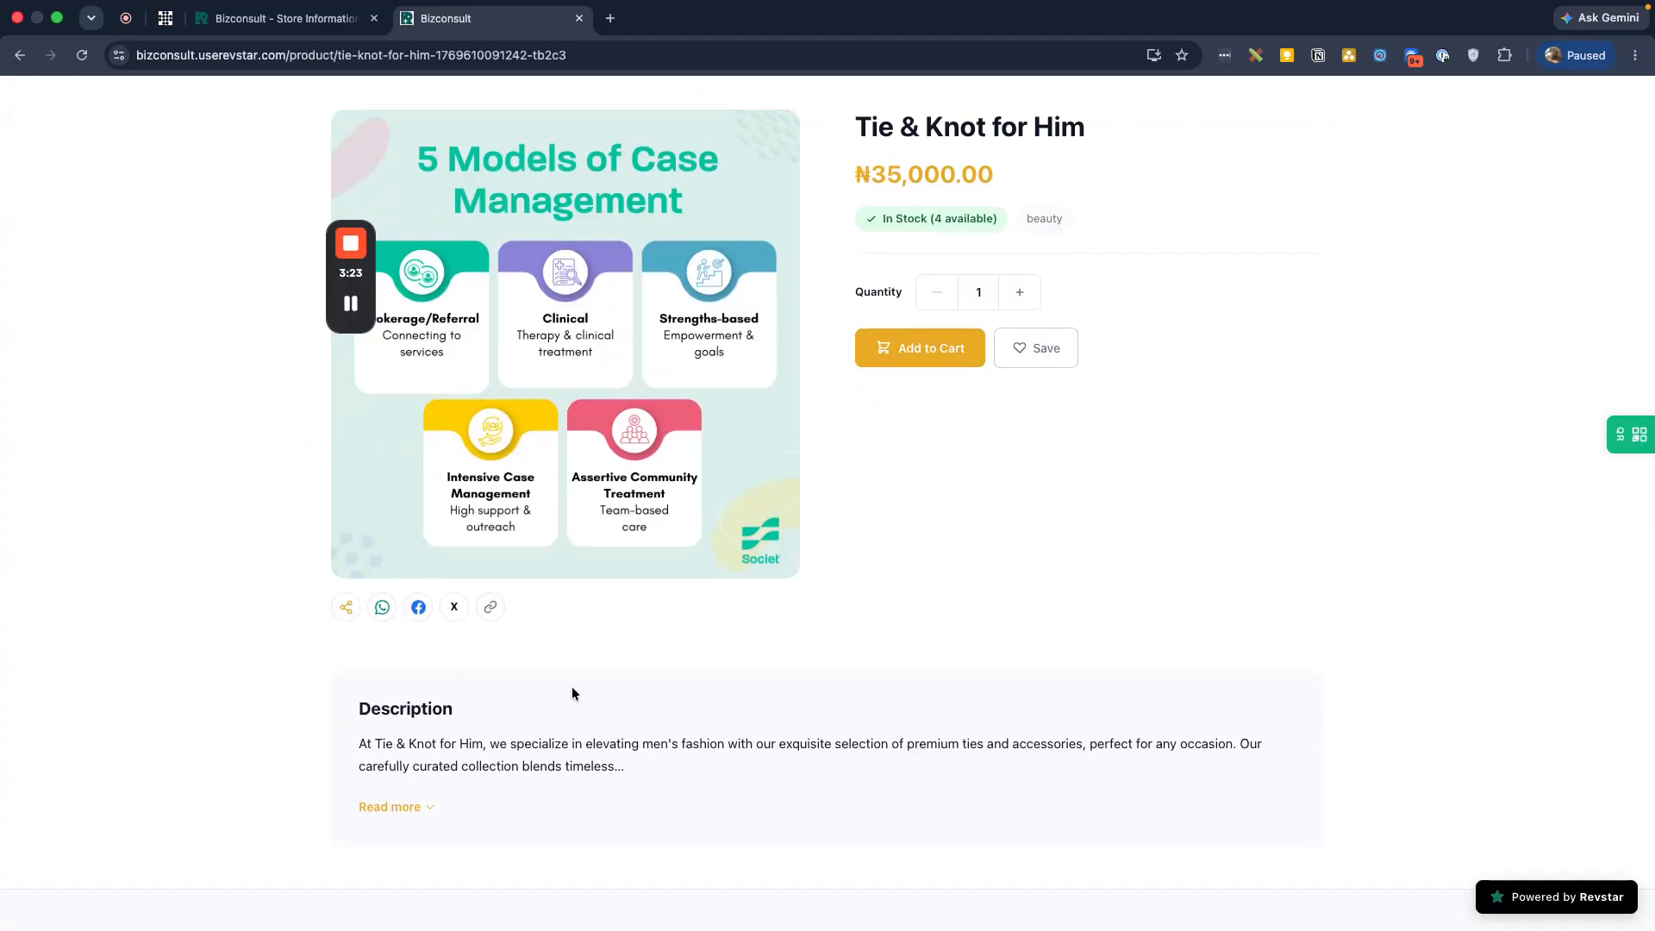
click(389, 808)
scroll(438, 689, down, 4)
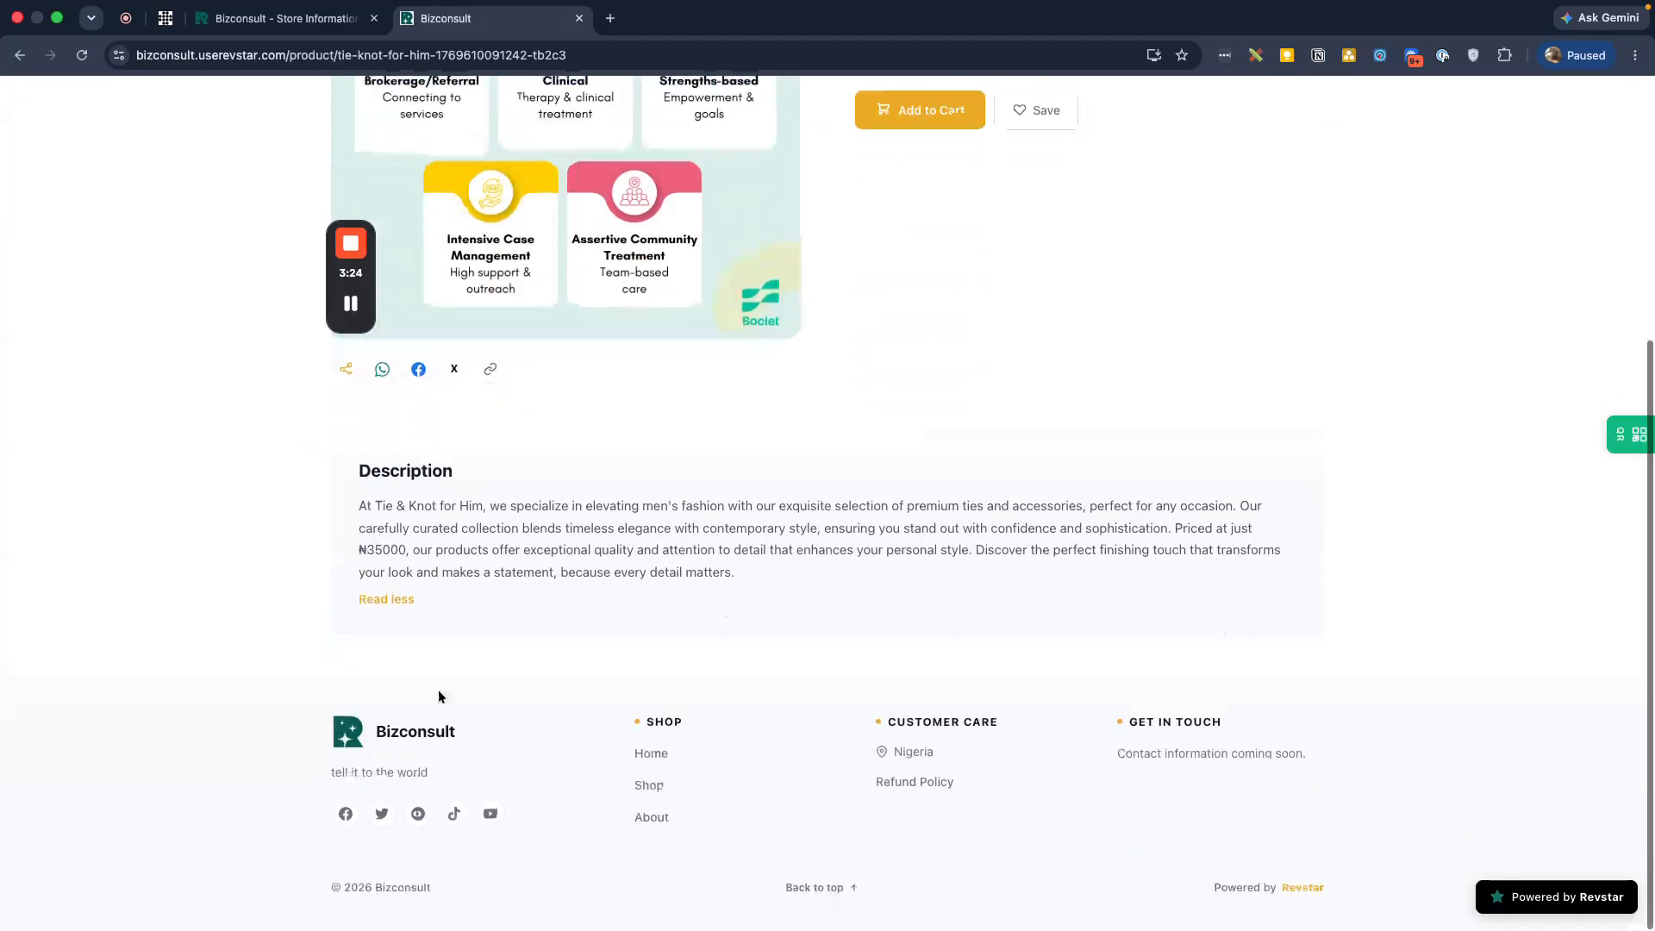
click(390, 607)
scroll(353, 655, up, 4)
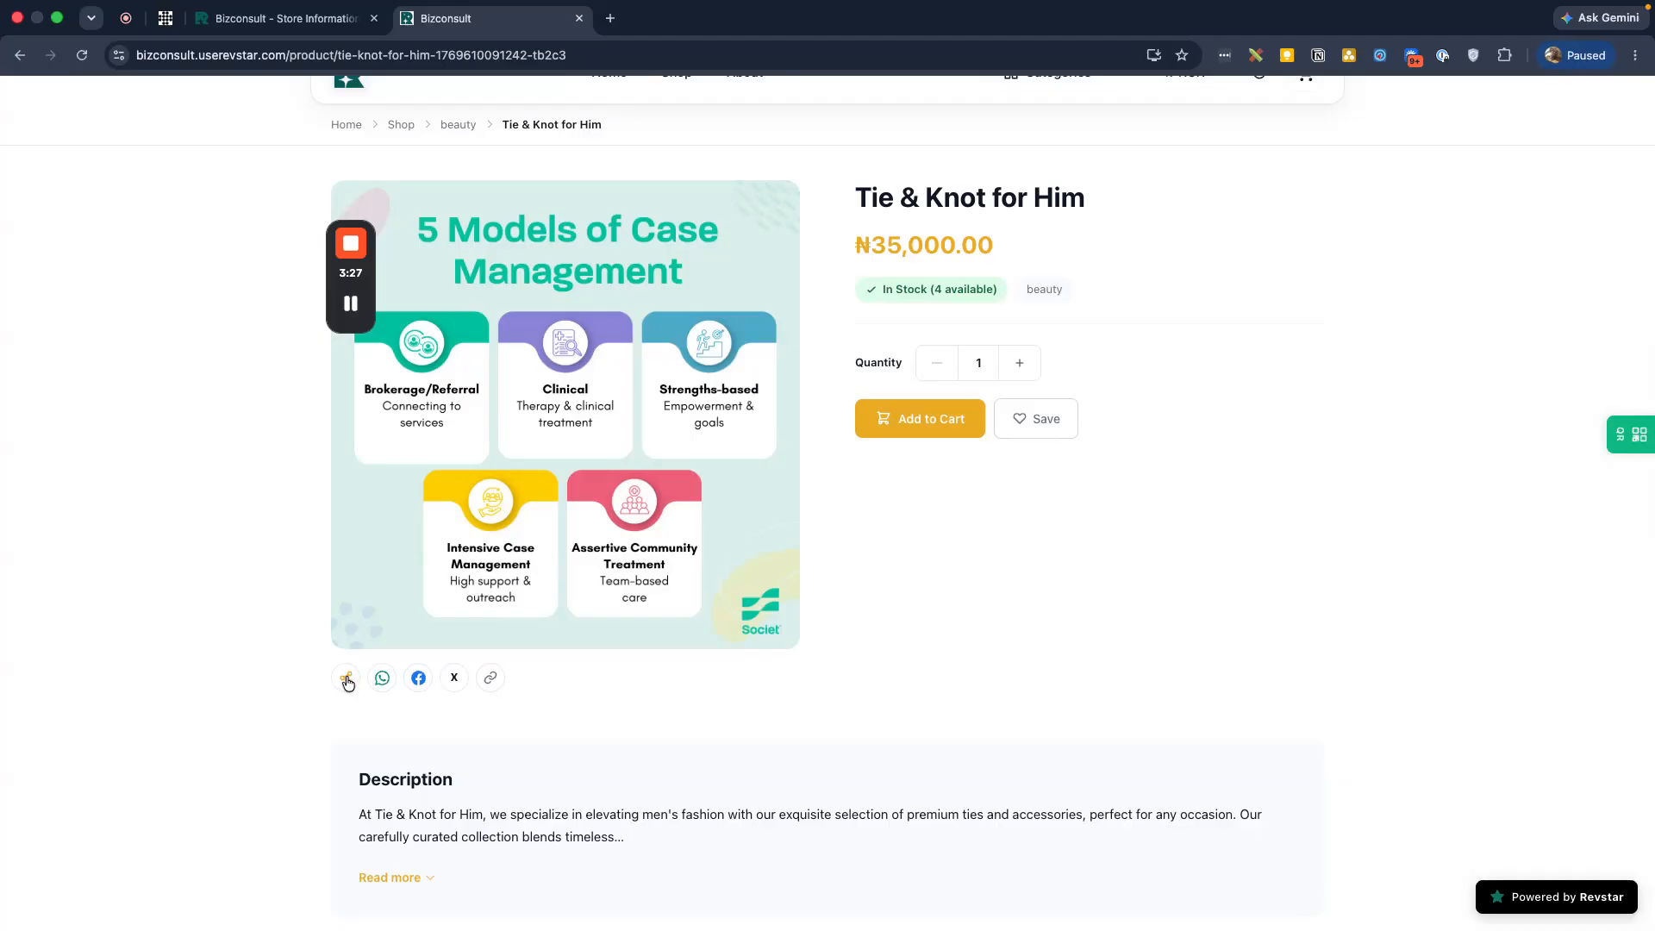
scroll(741, 571, up, 2)
Examine the storefront Home page's hero title, hero description, product list and the footer's store description
key(ctrl+shift+Tab)
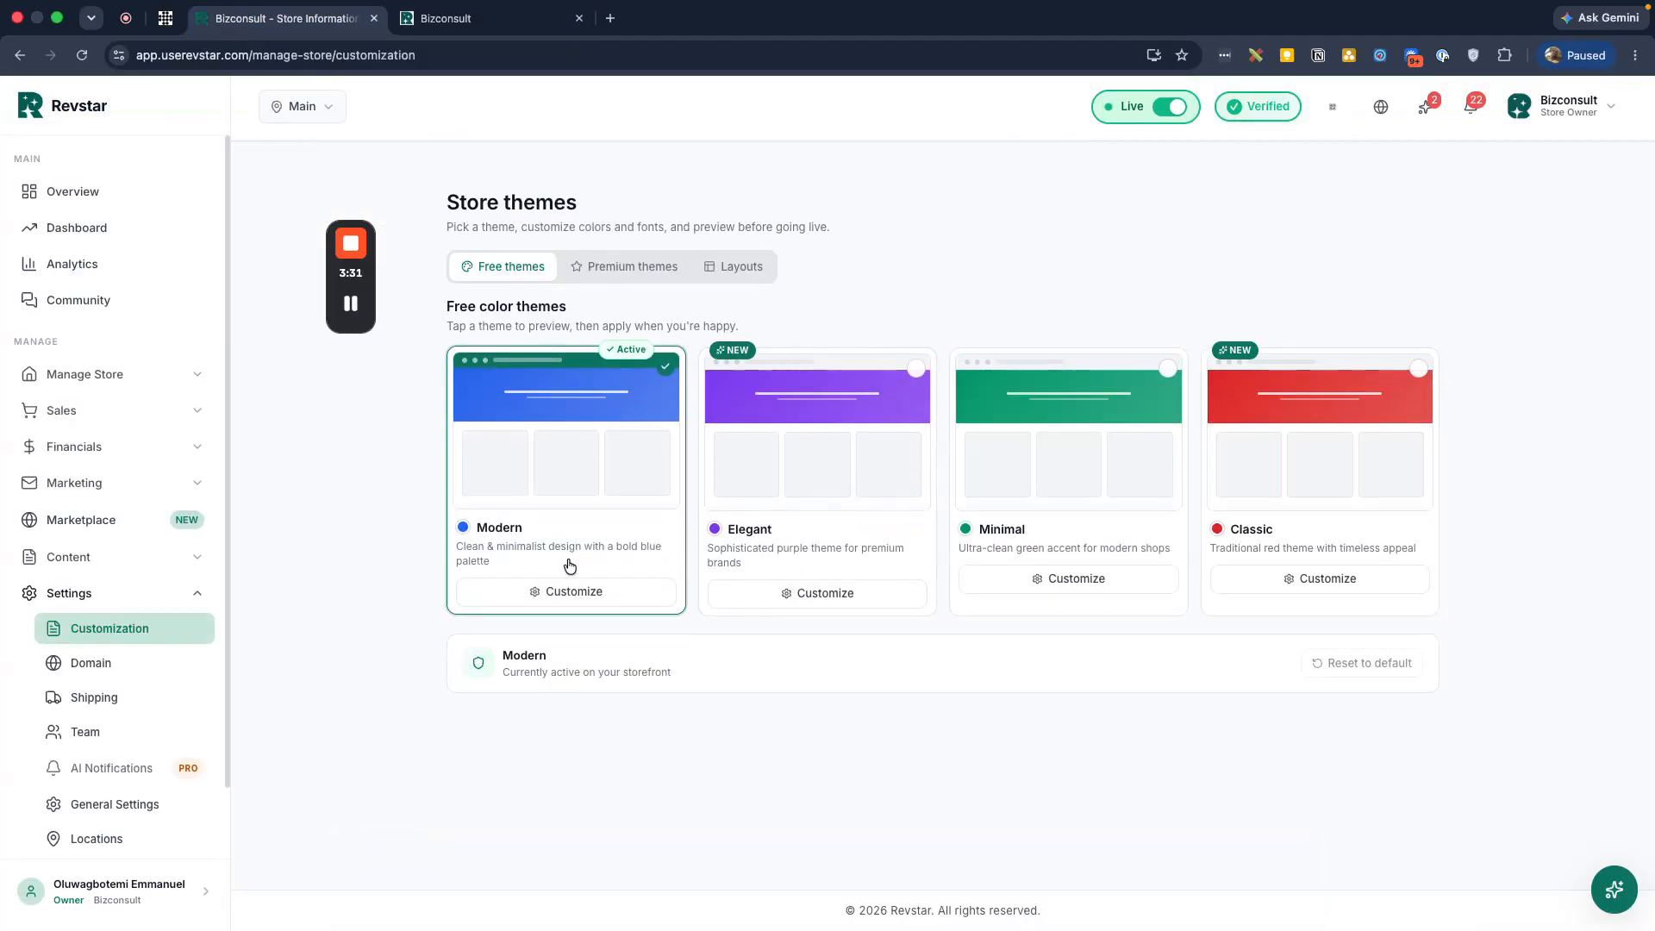
click(491, 17)
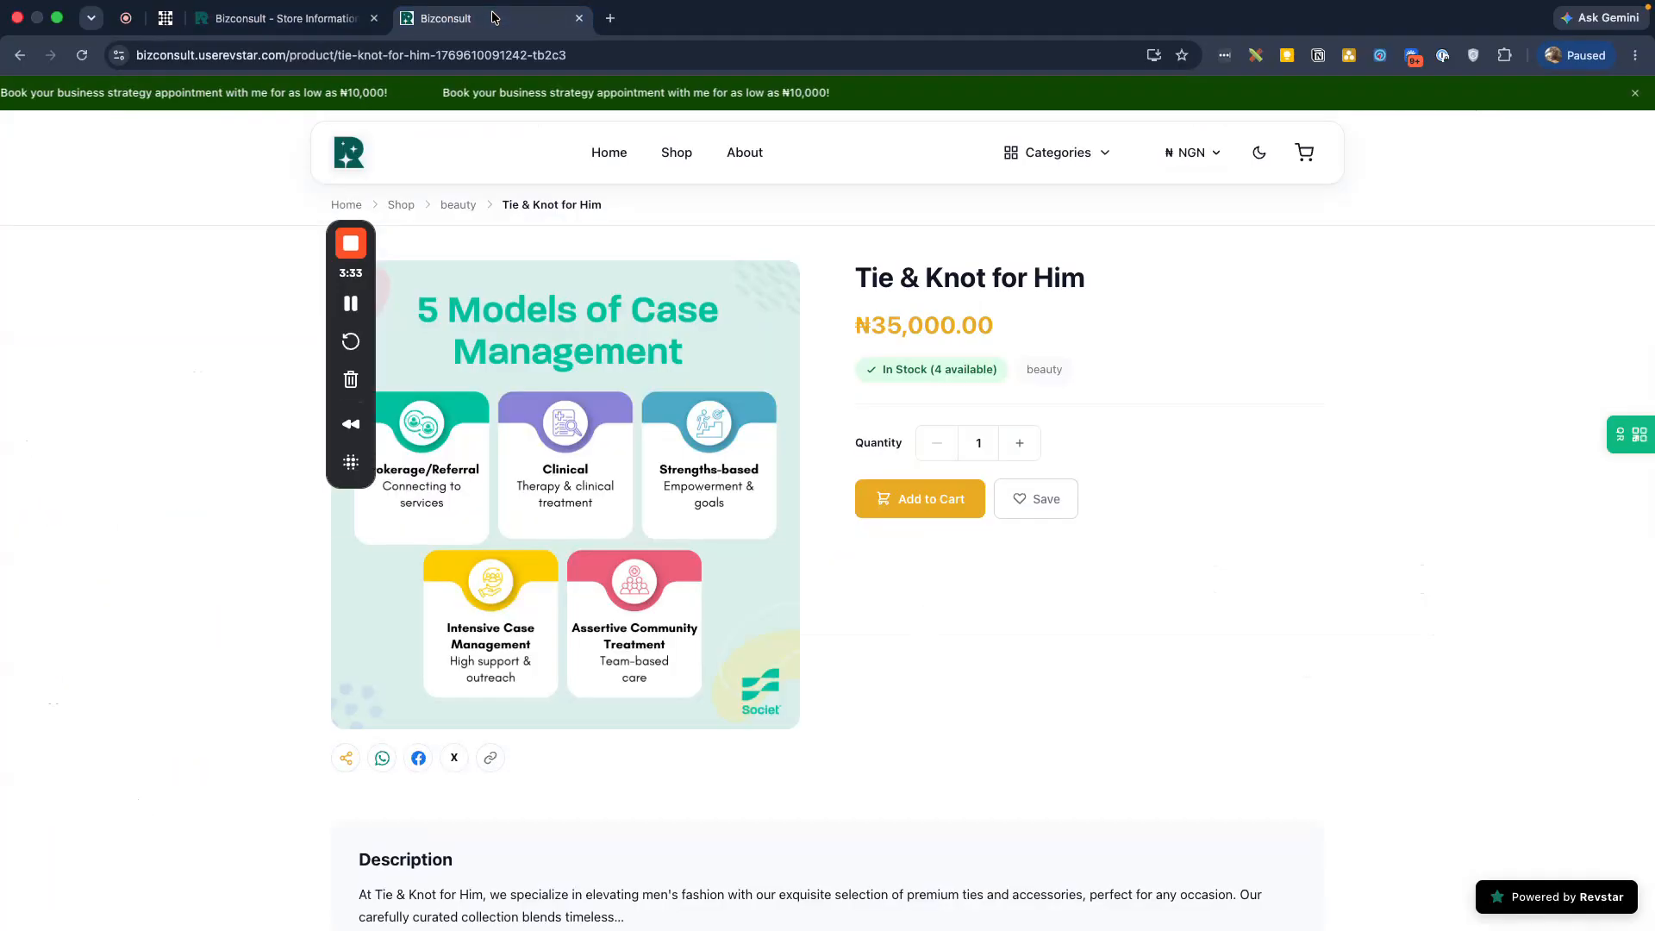
click(609, 152)
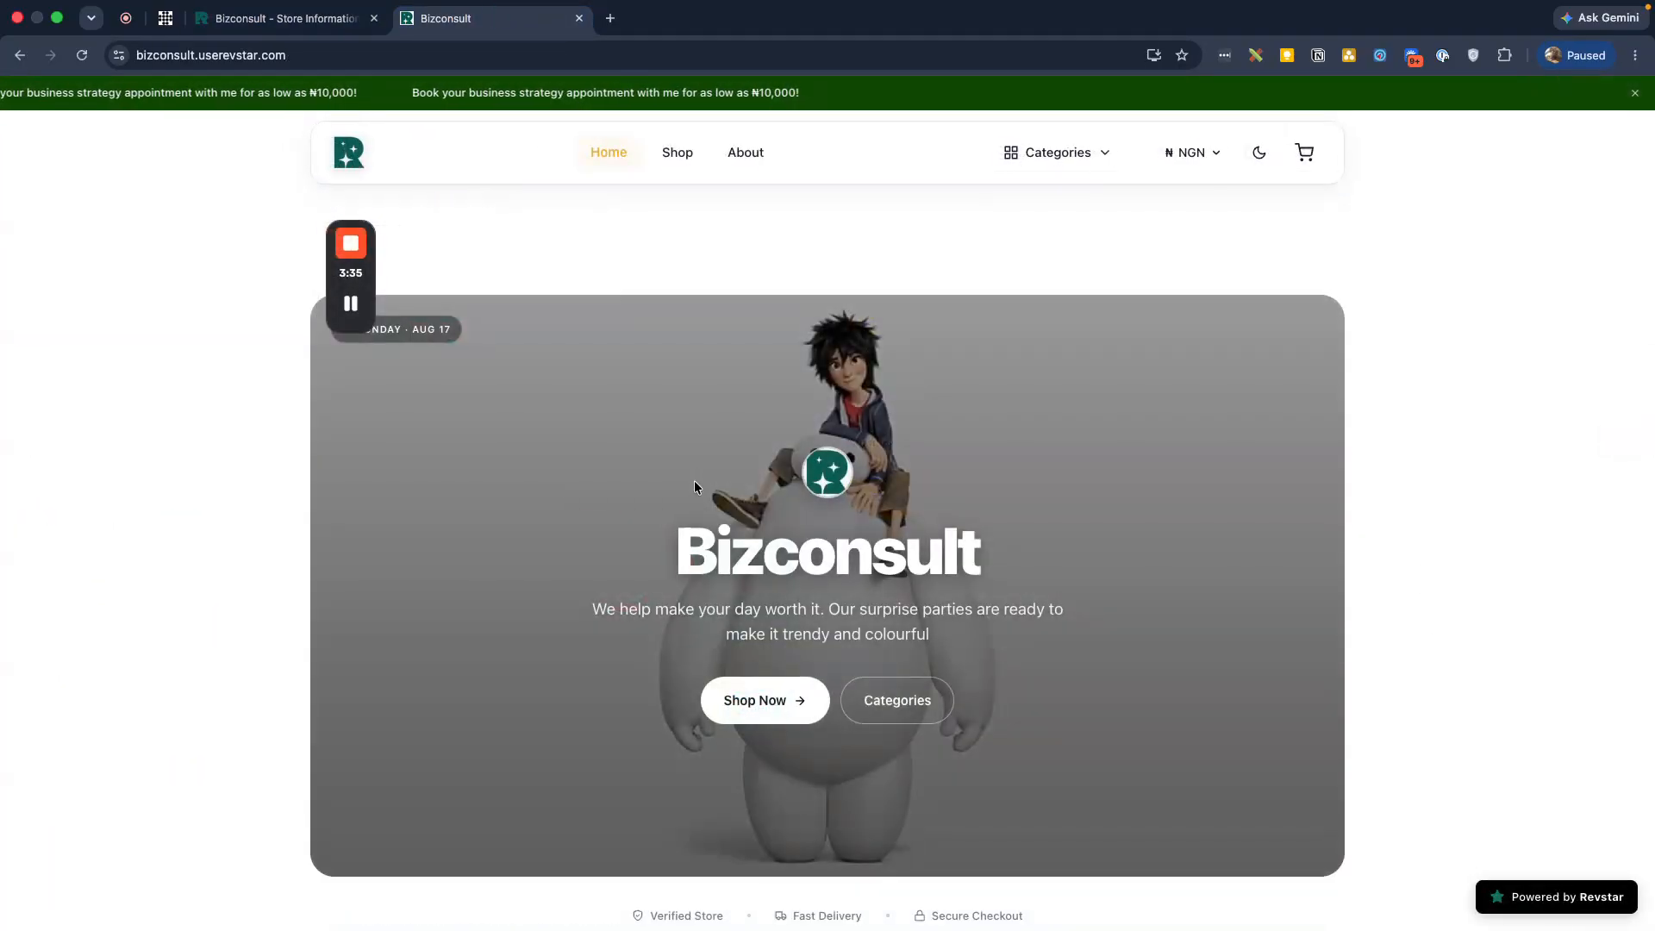
scroll(694, 487, down, 2)
double_click(813, 399)
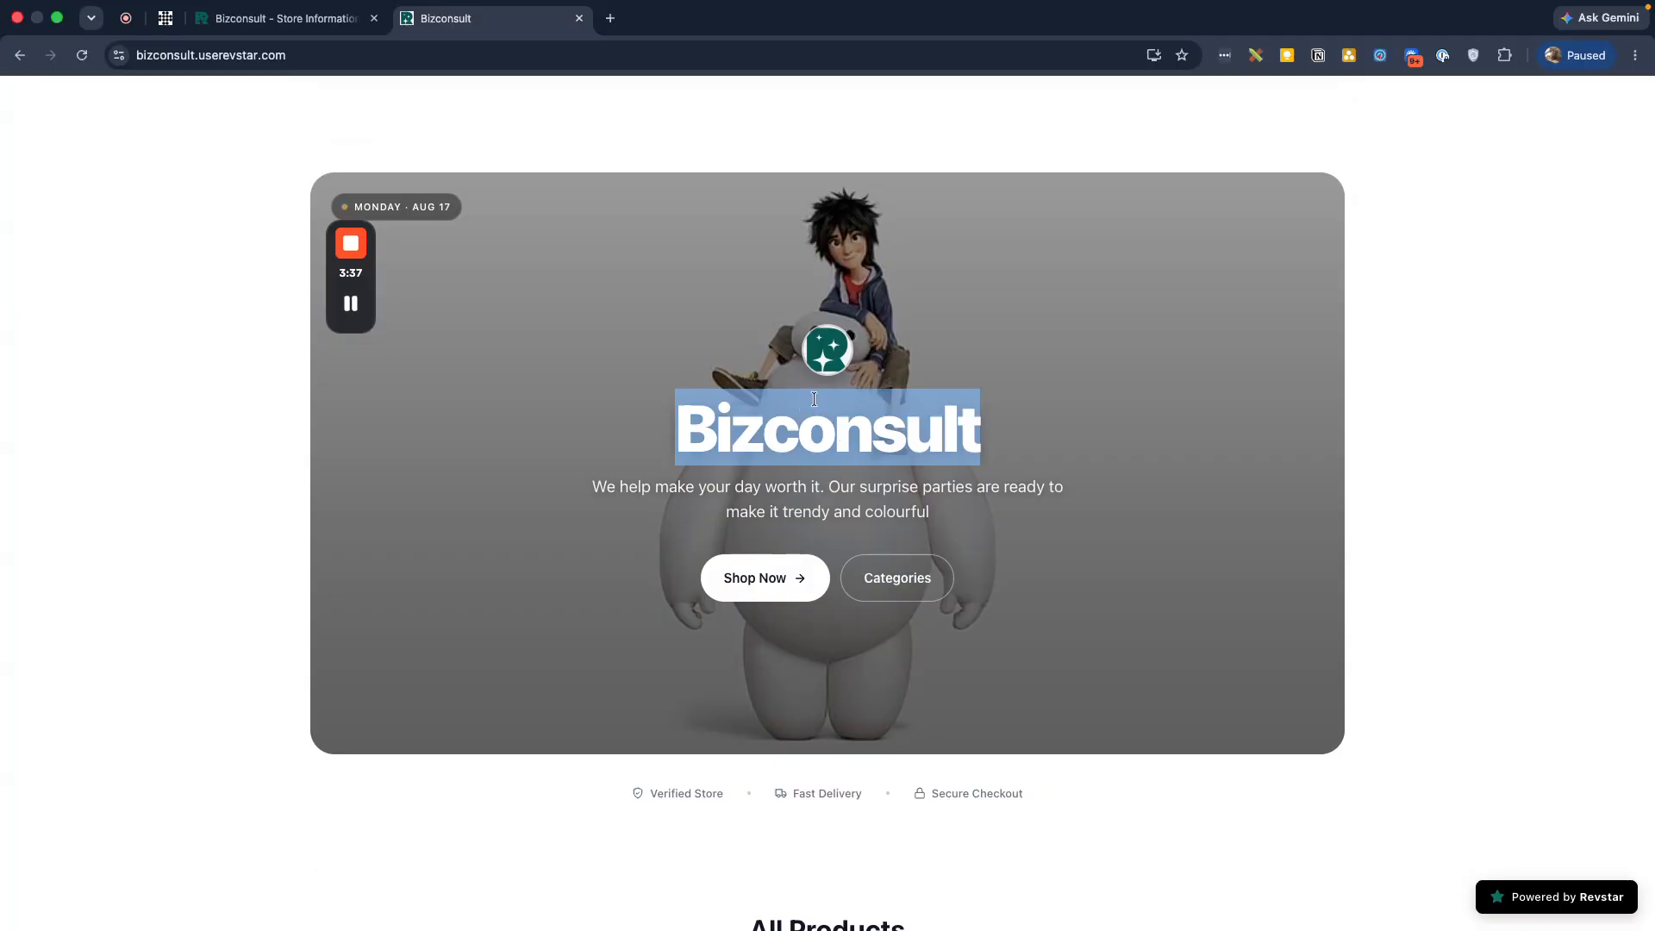
triple_click(810, 511)
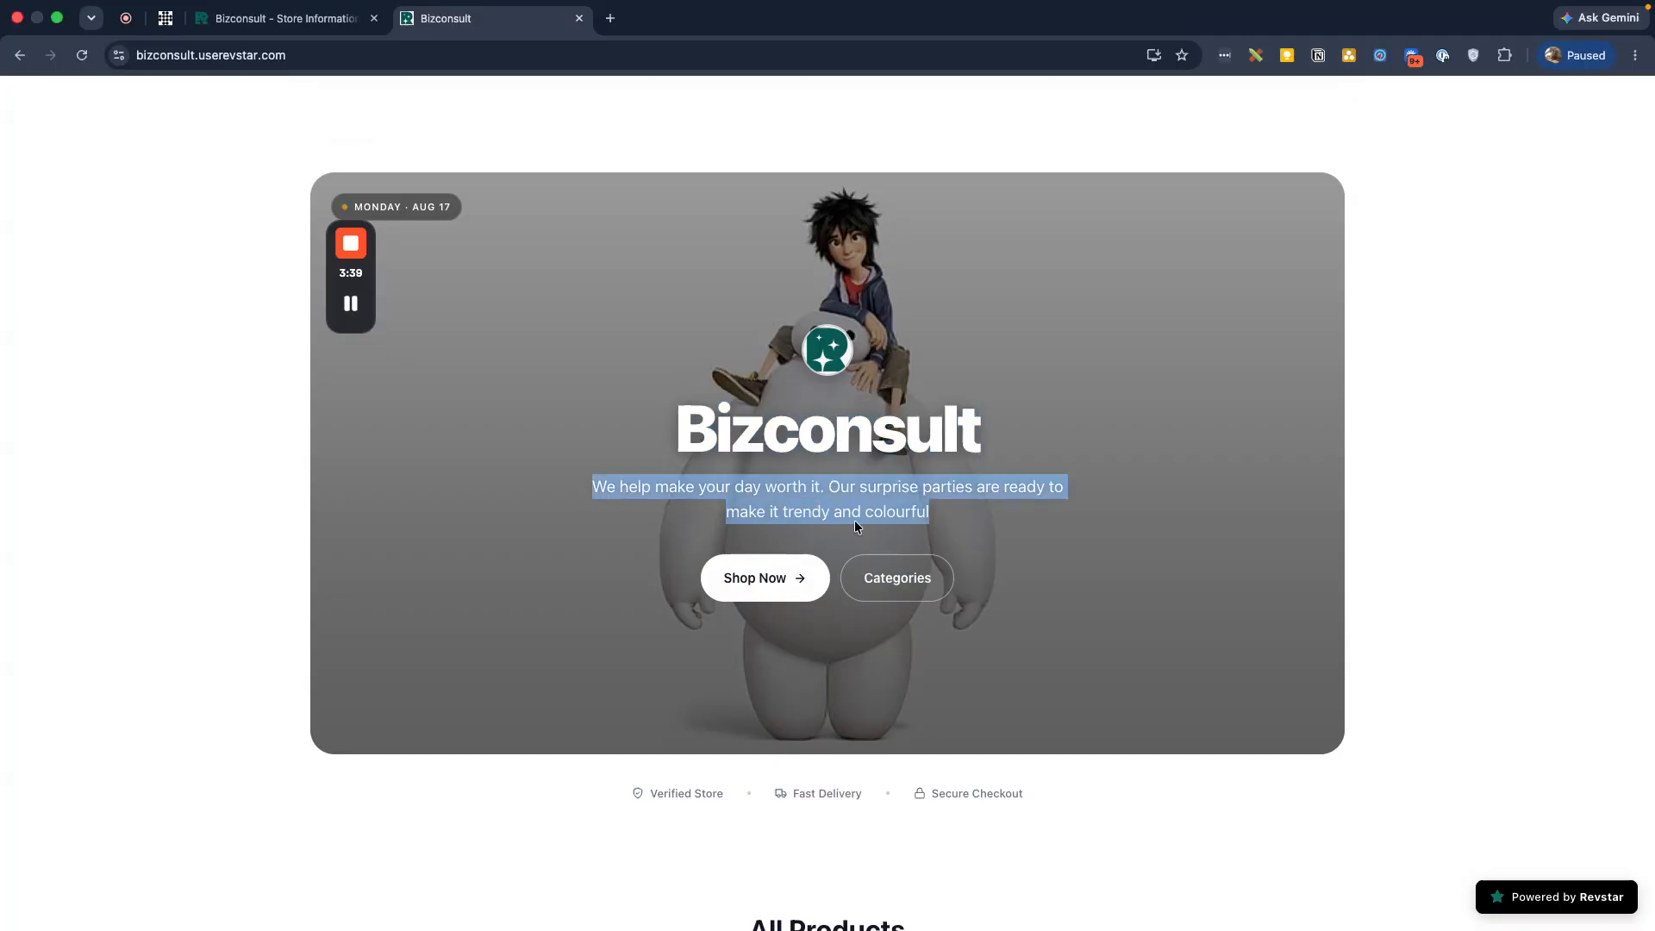
scroll(855, 521, down, 5)
scroll(582, 583, down, 15)
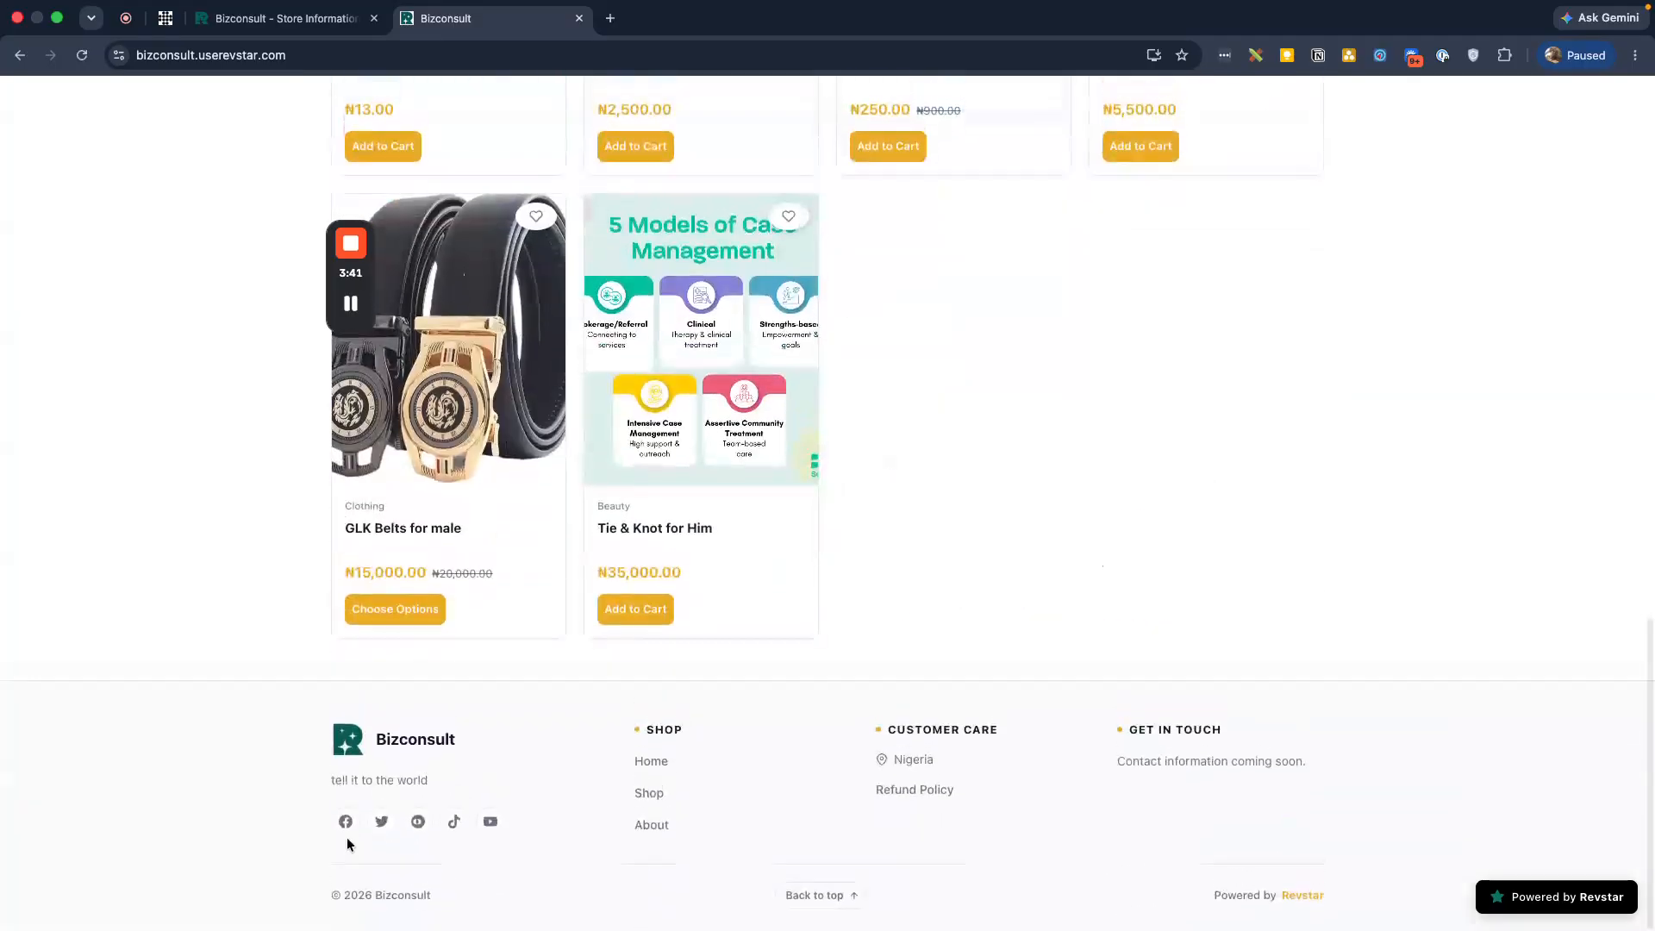
triple_click(345, 791)
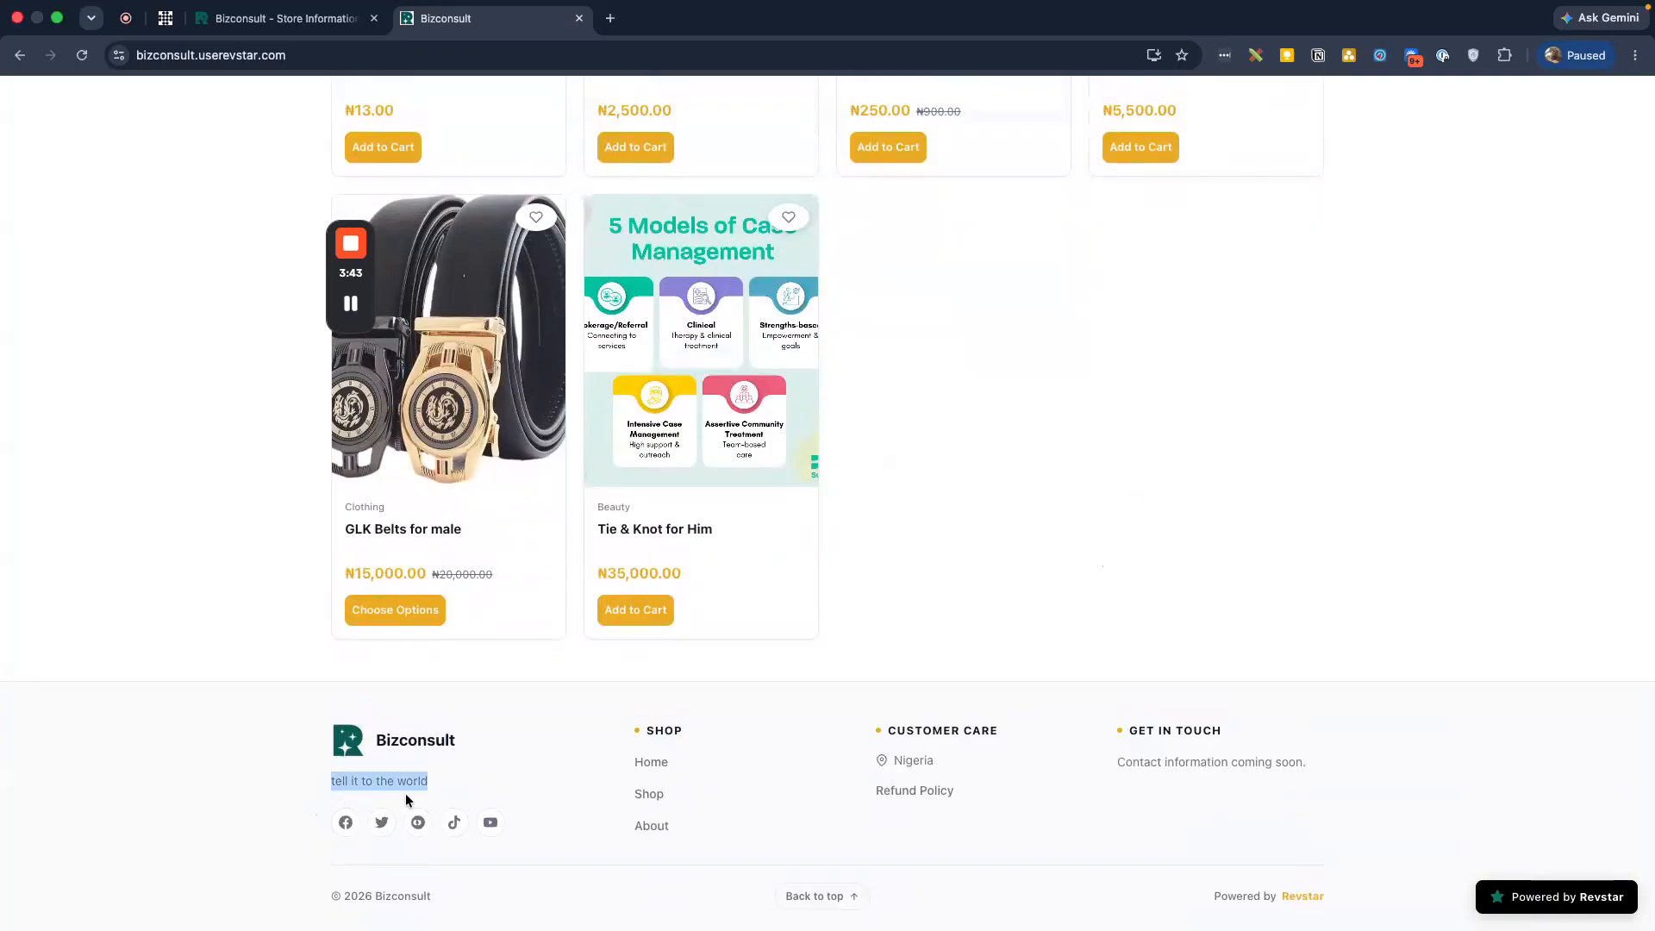
click(456, 794)
scroll(603, 507, up, 8)
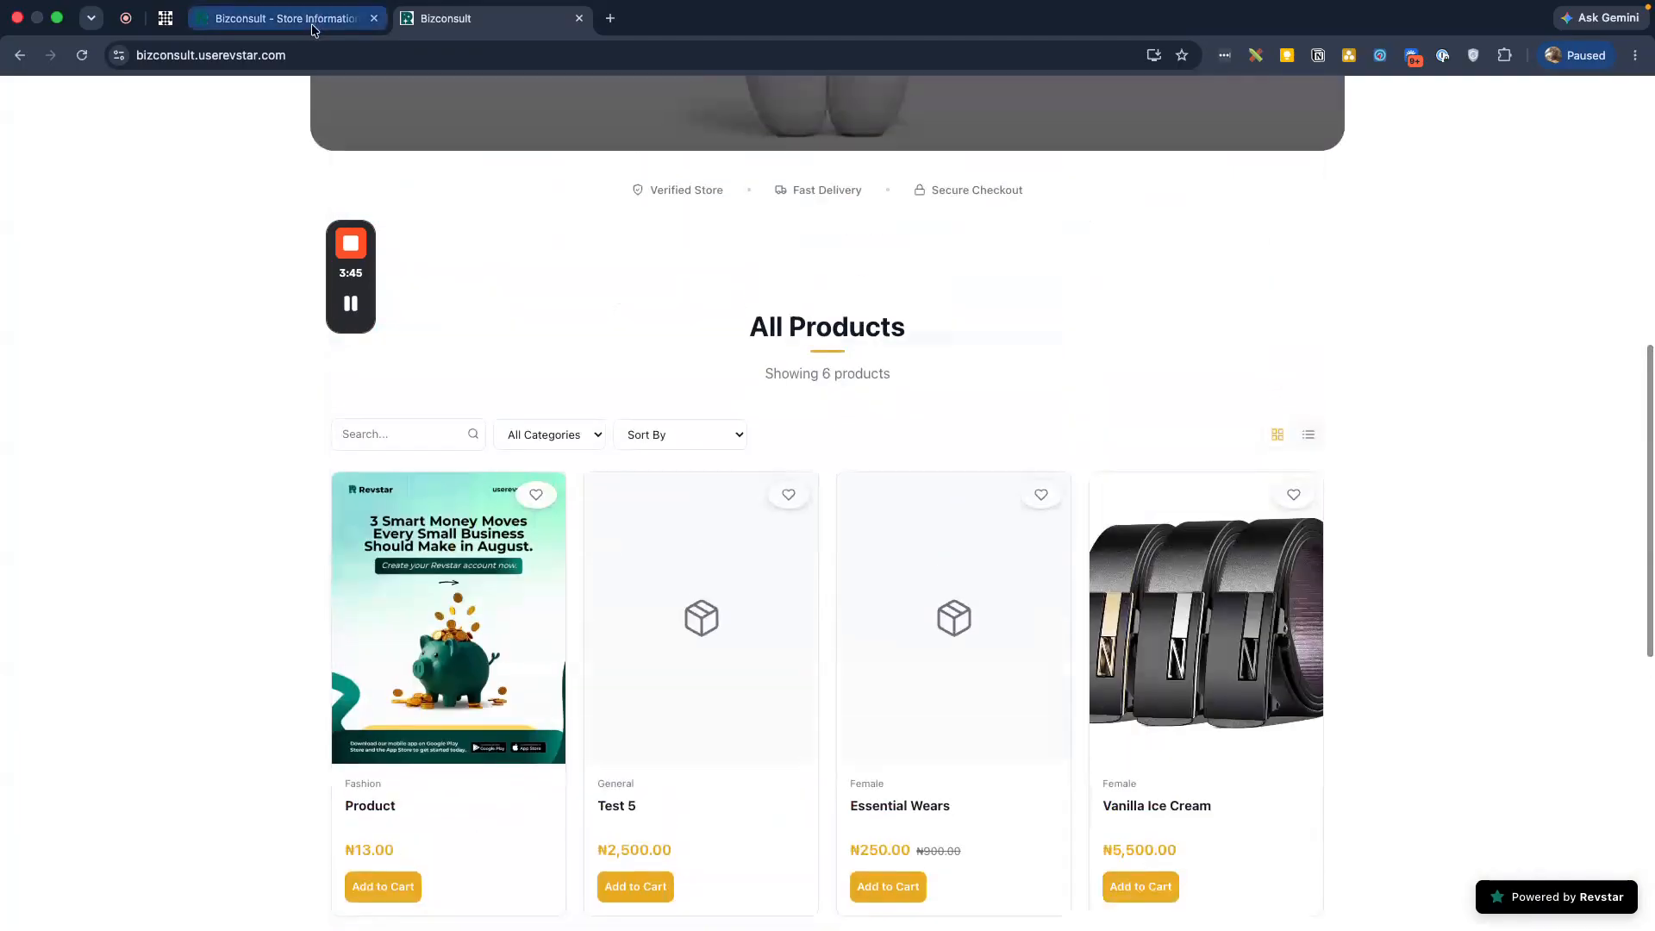
Switch to the store admin and review the heading and body font options in the Modern theme's customisation
click(316, 26)
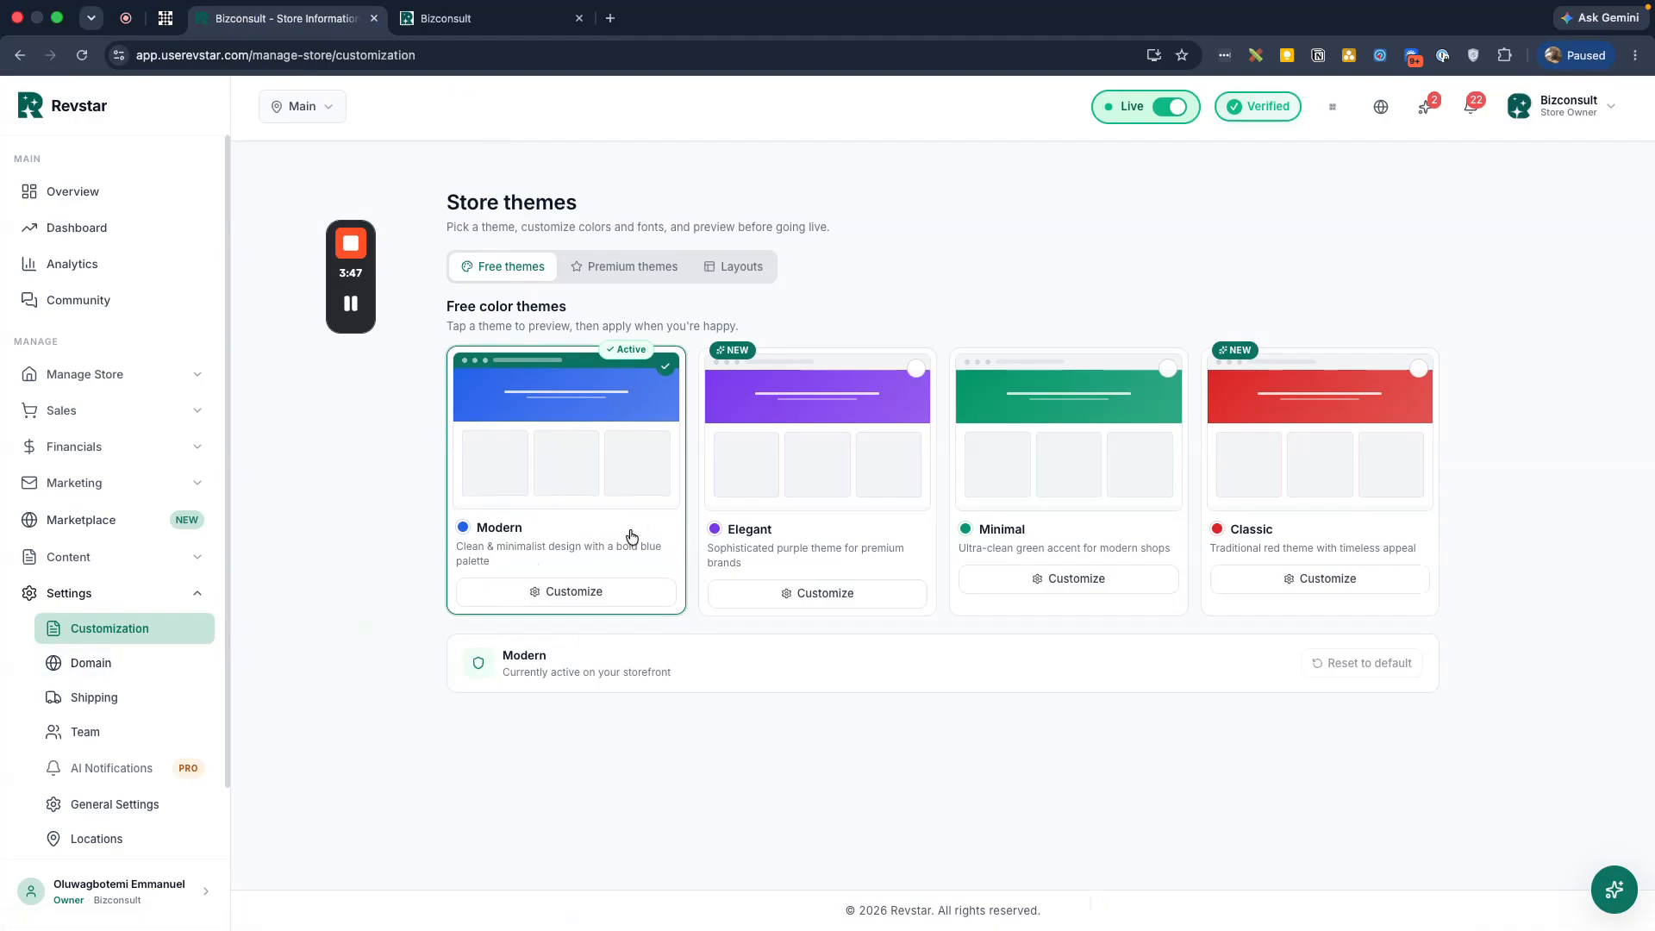
click(576, 593)
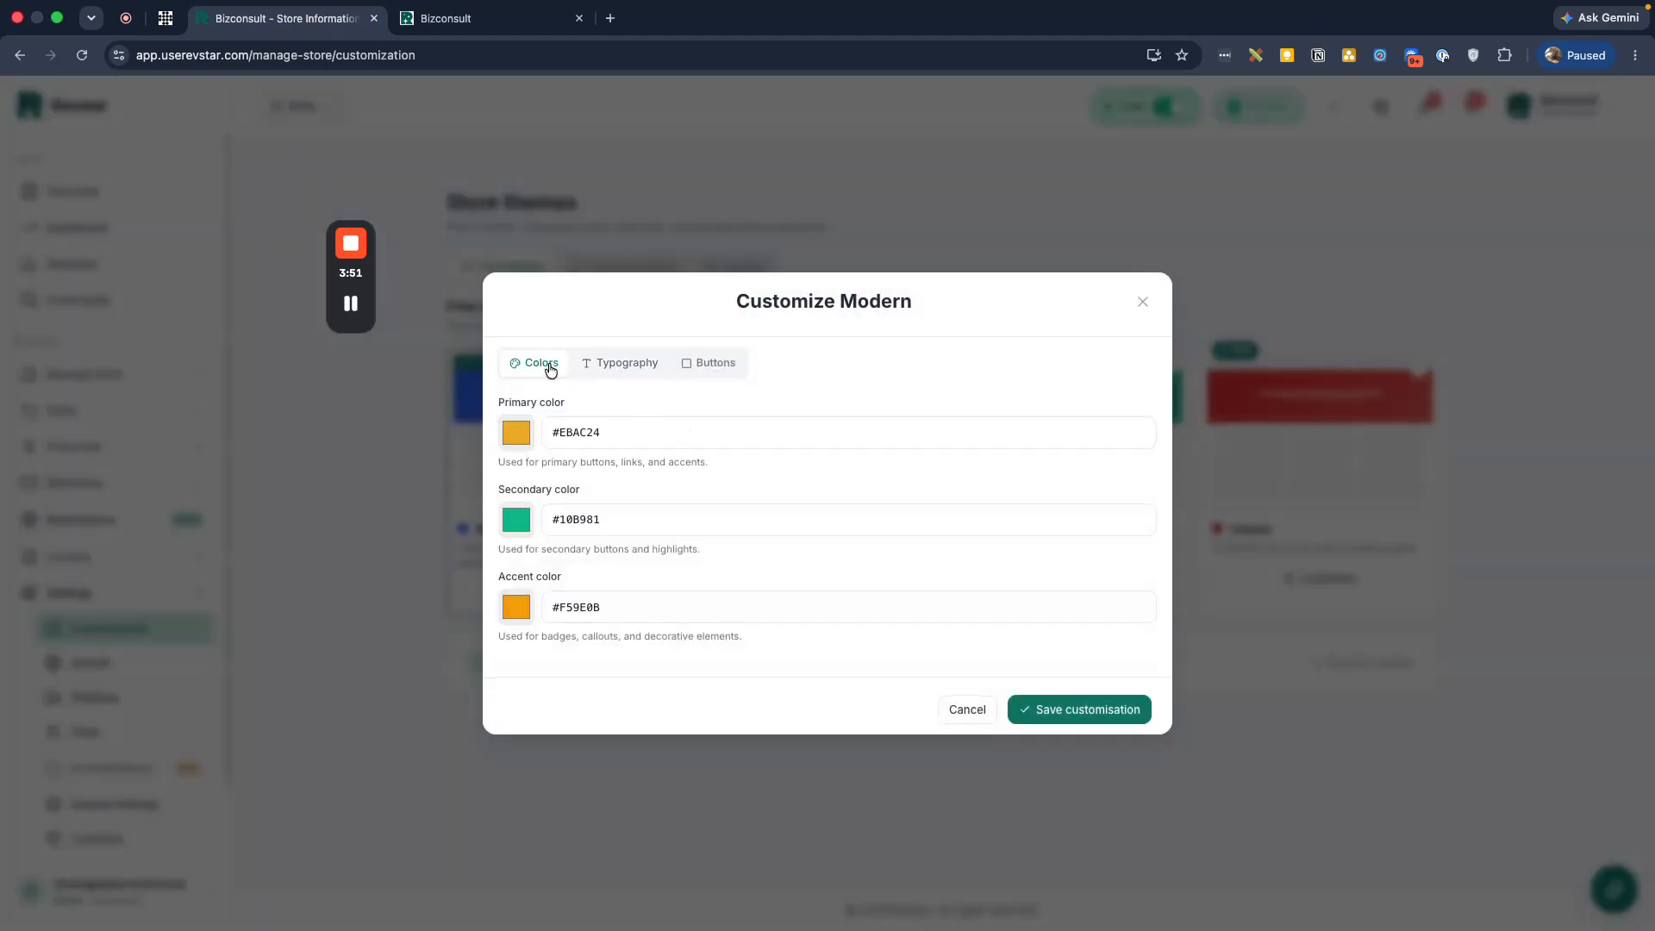
click(615, 357)
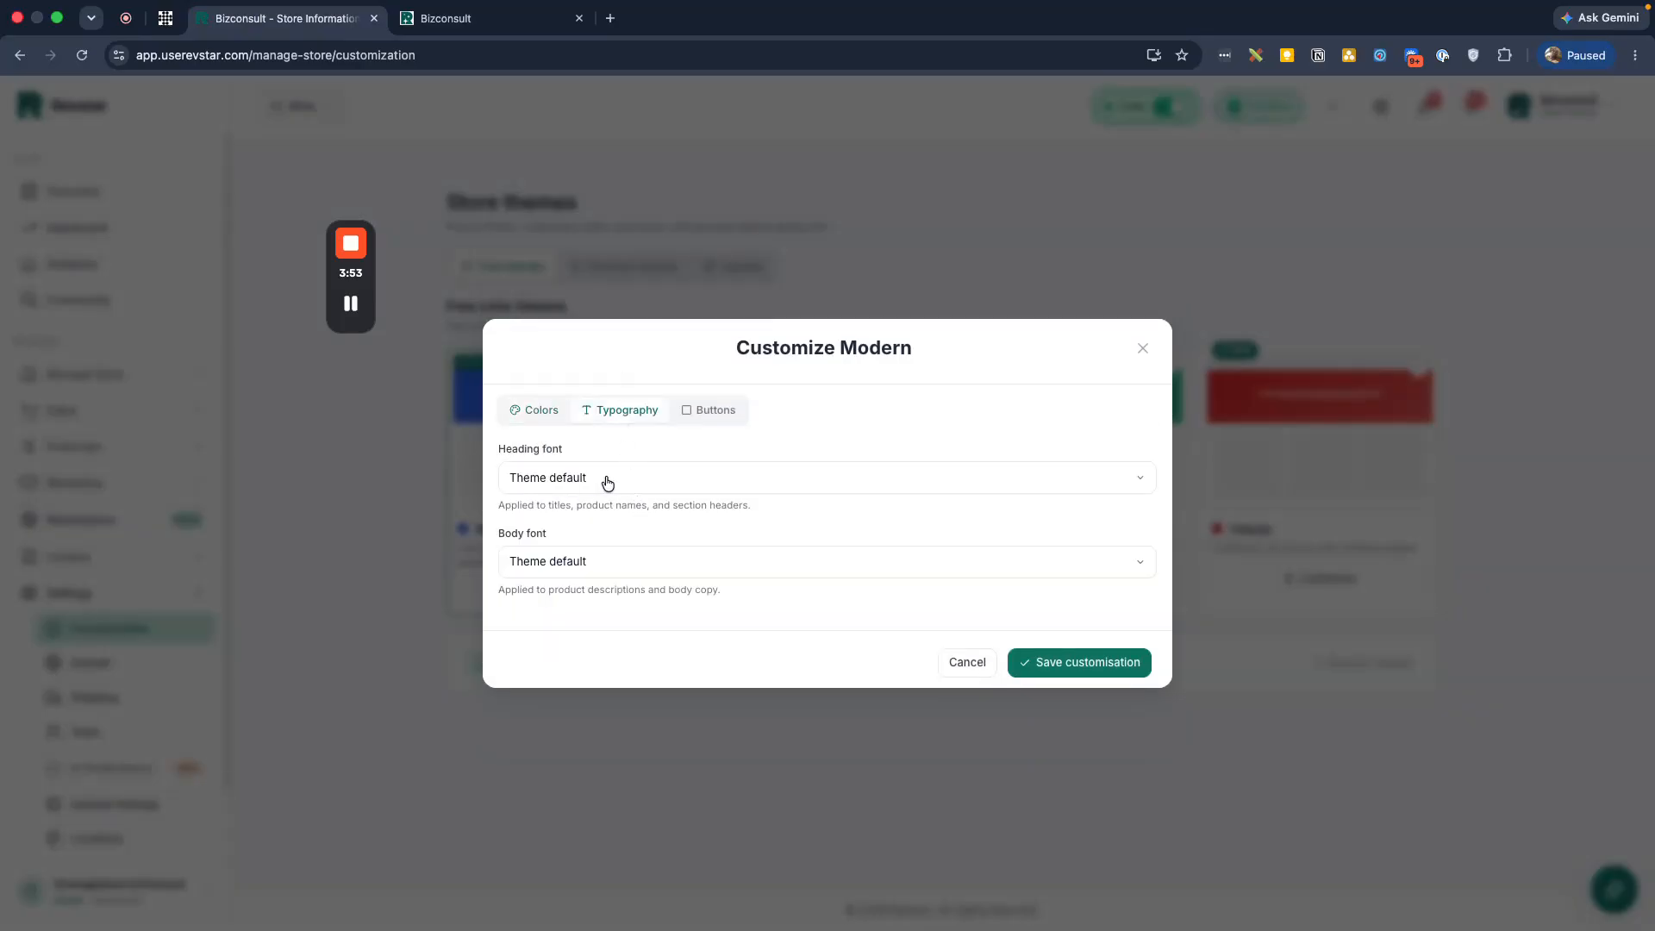
click(638, 479)
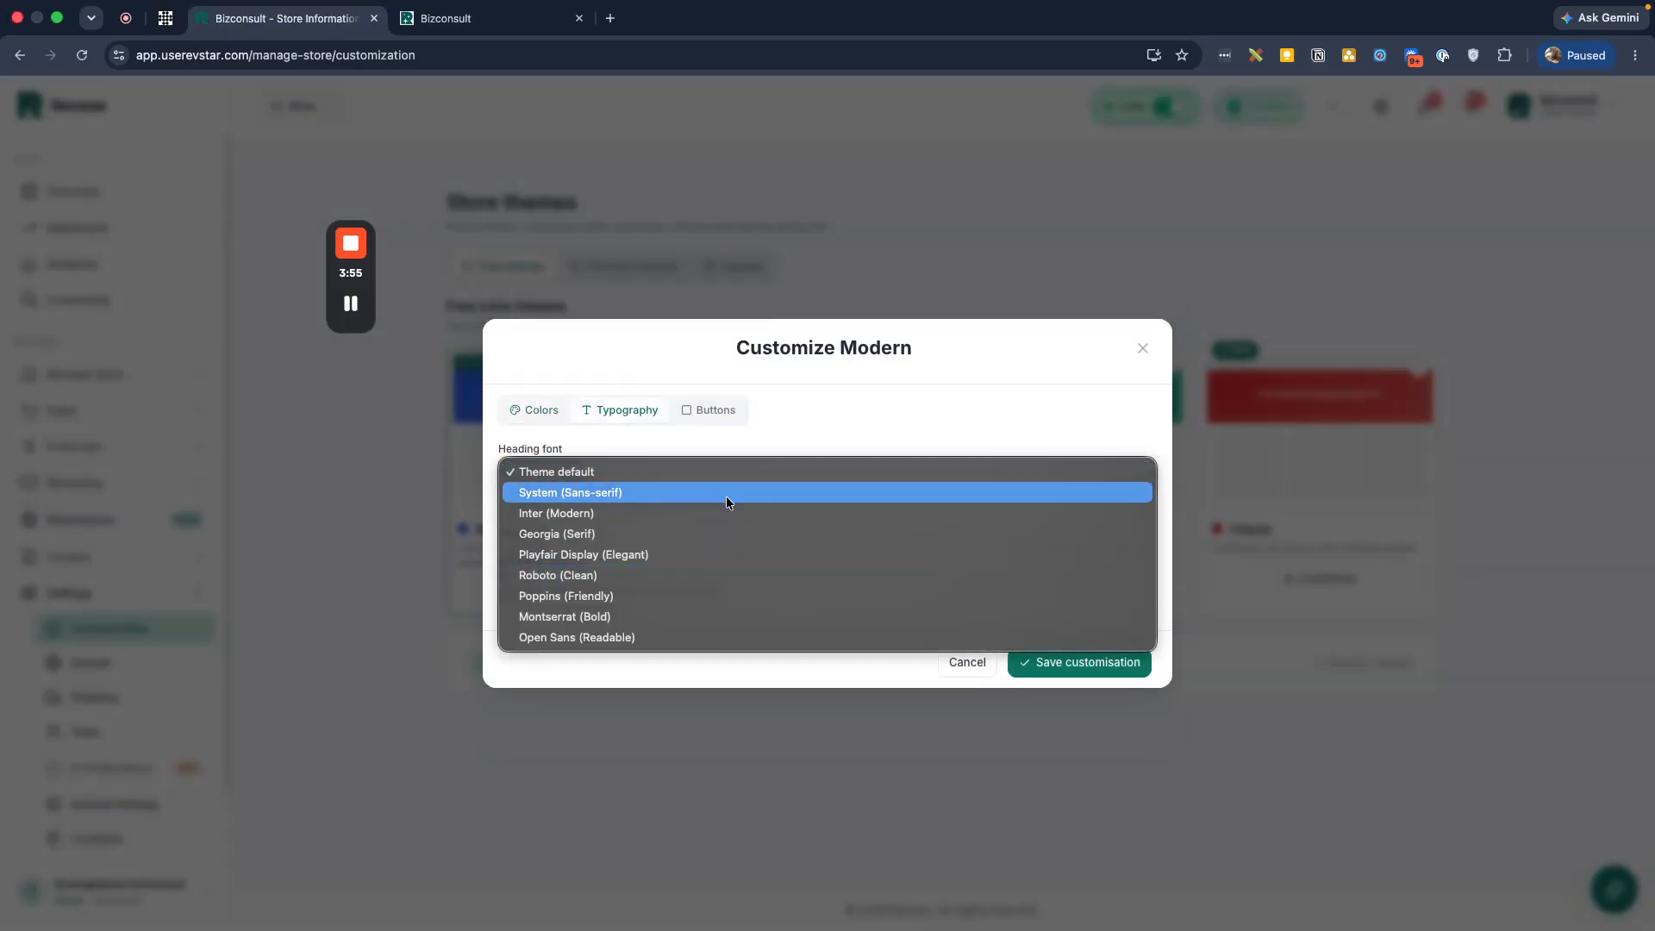
click(886, 407)
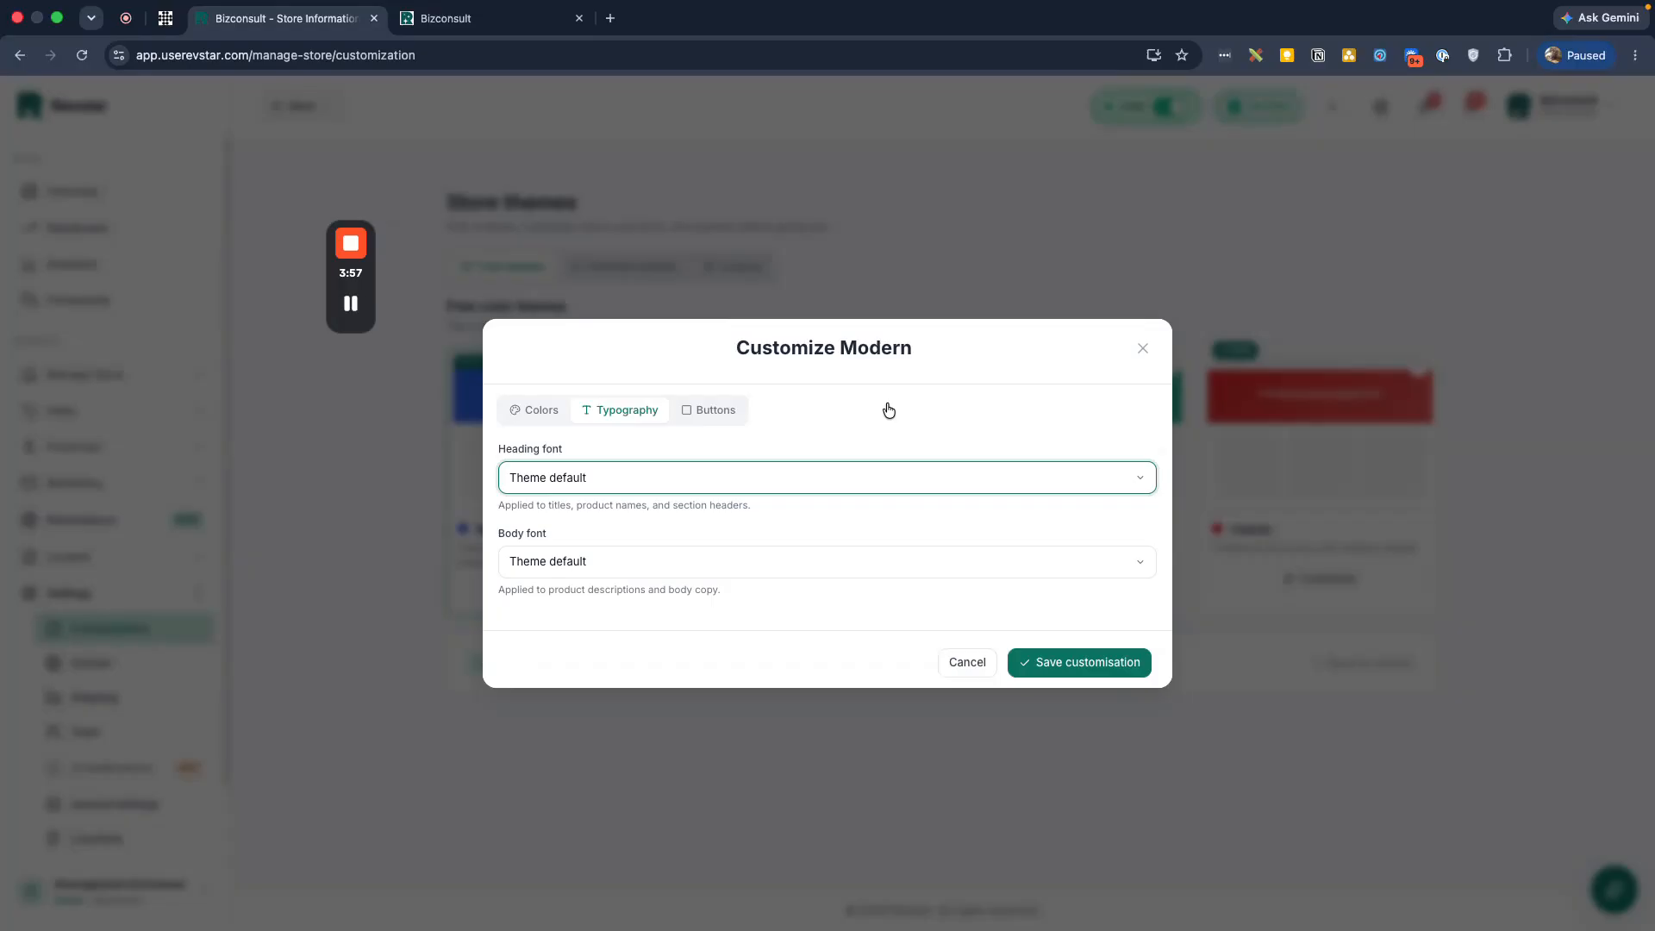
click(686, 567)
click(866, 465)
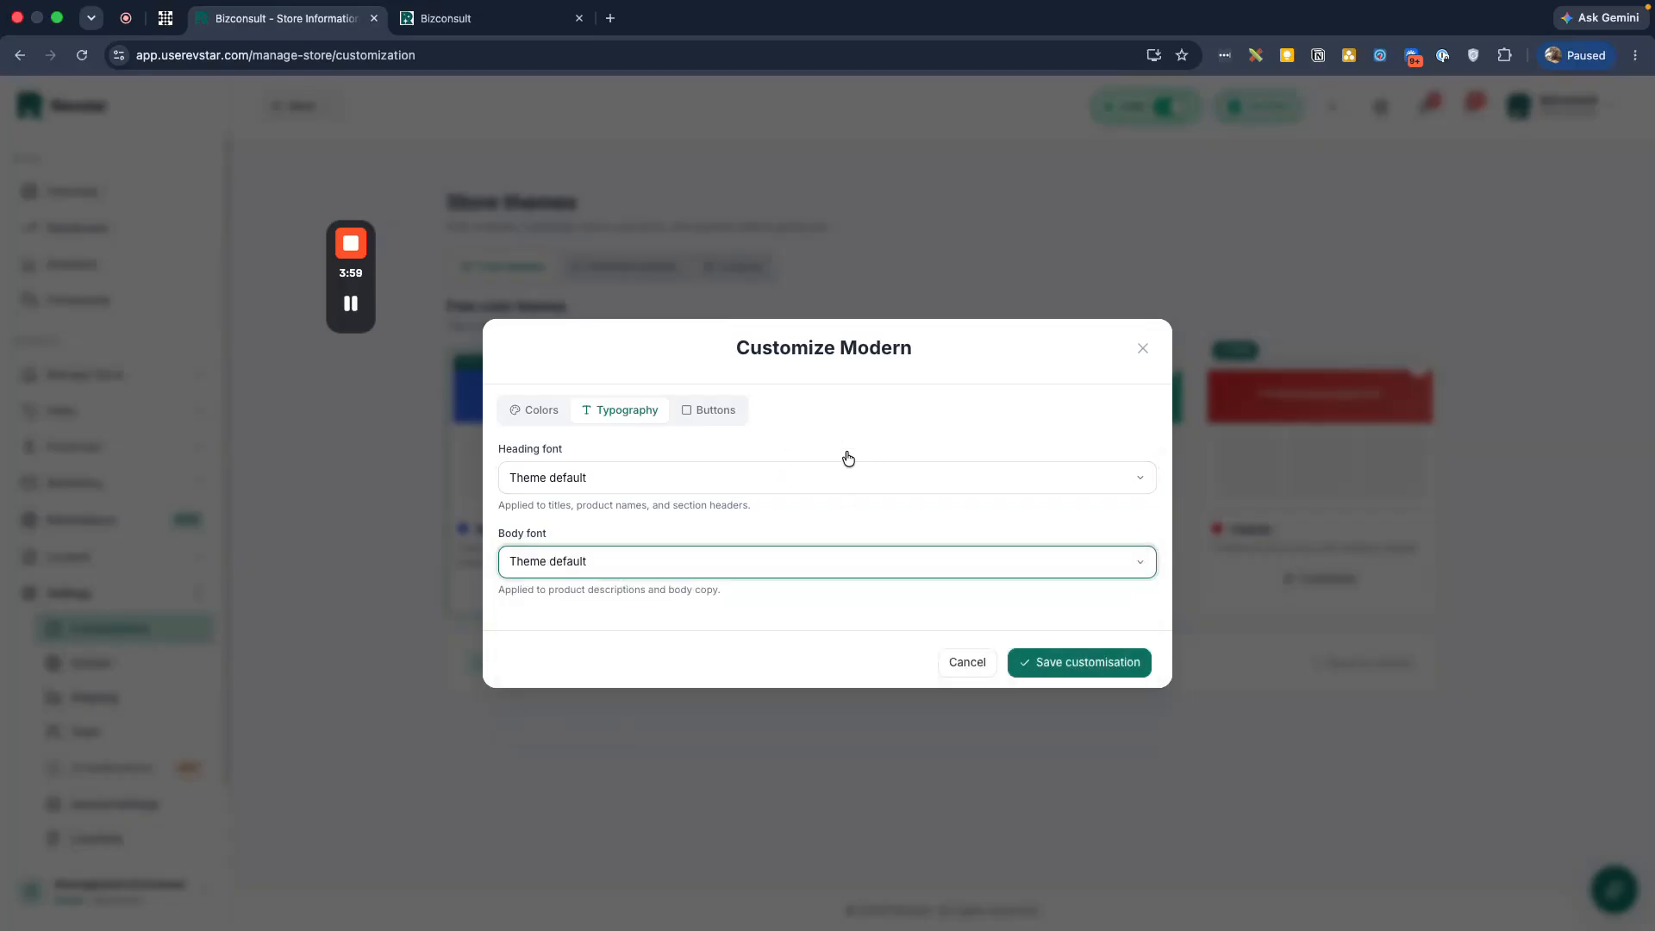
Review the Modern theme's button corner radius options and close the customisation without saving
click(715, 411)
click(694, 471)
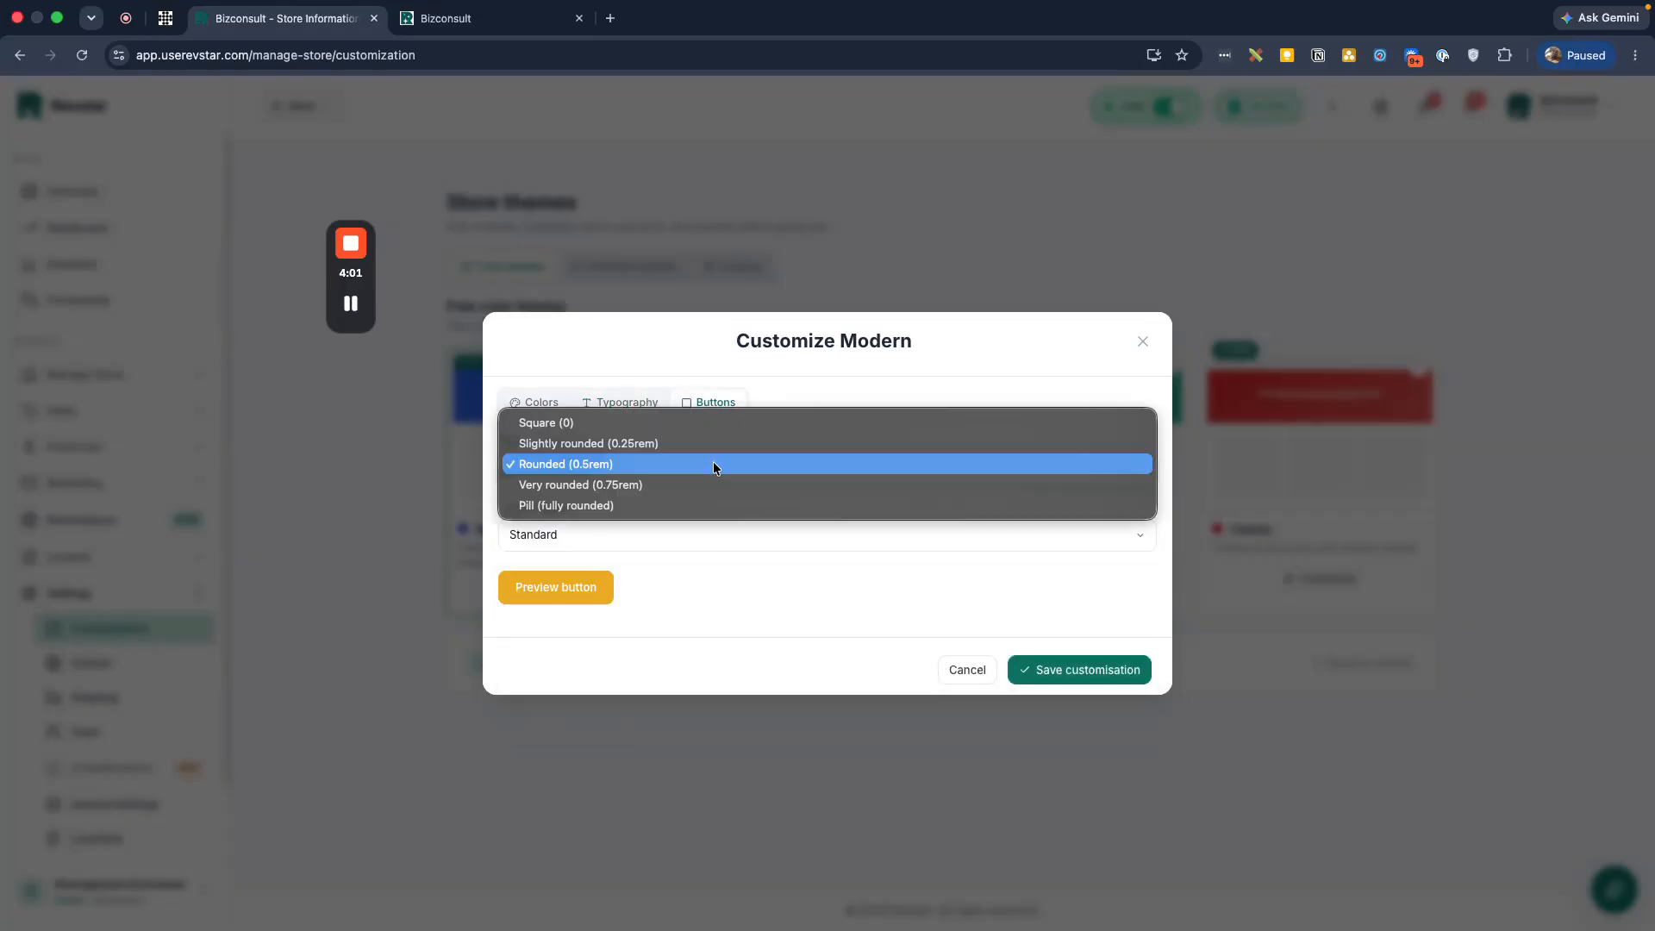
click(852, 381)
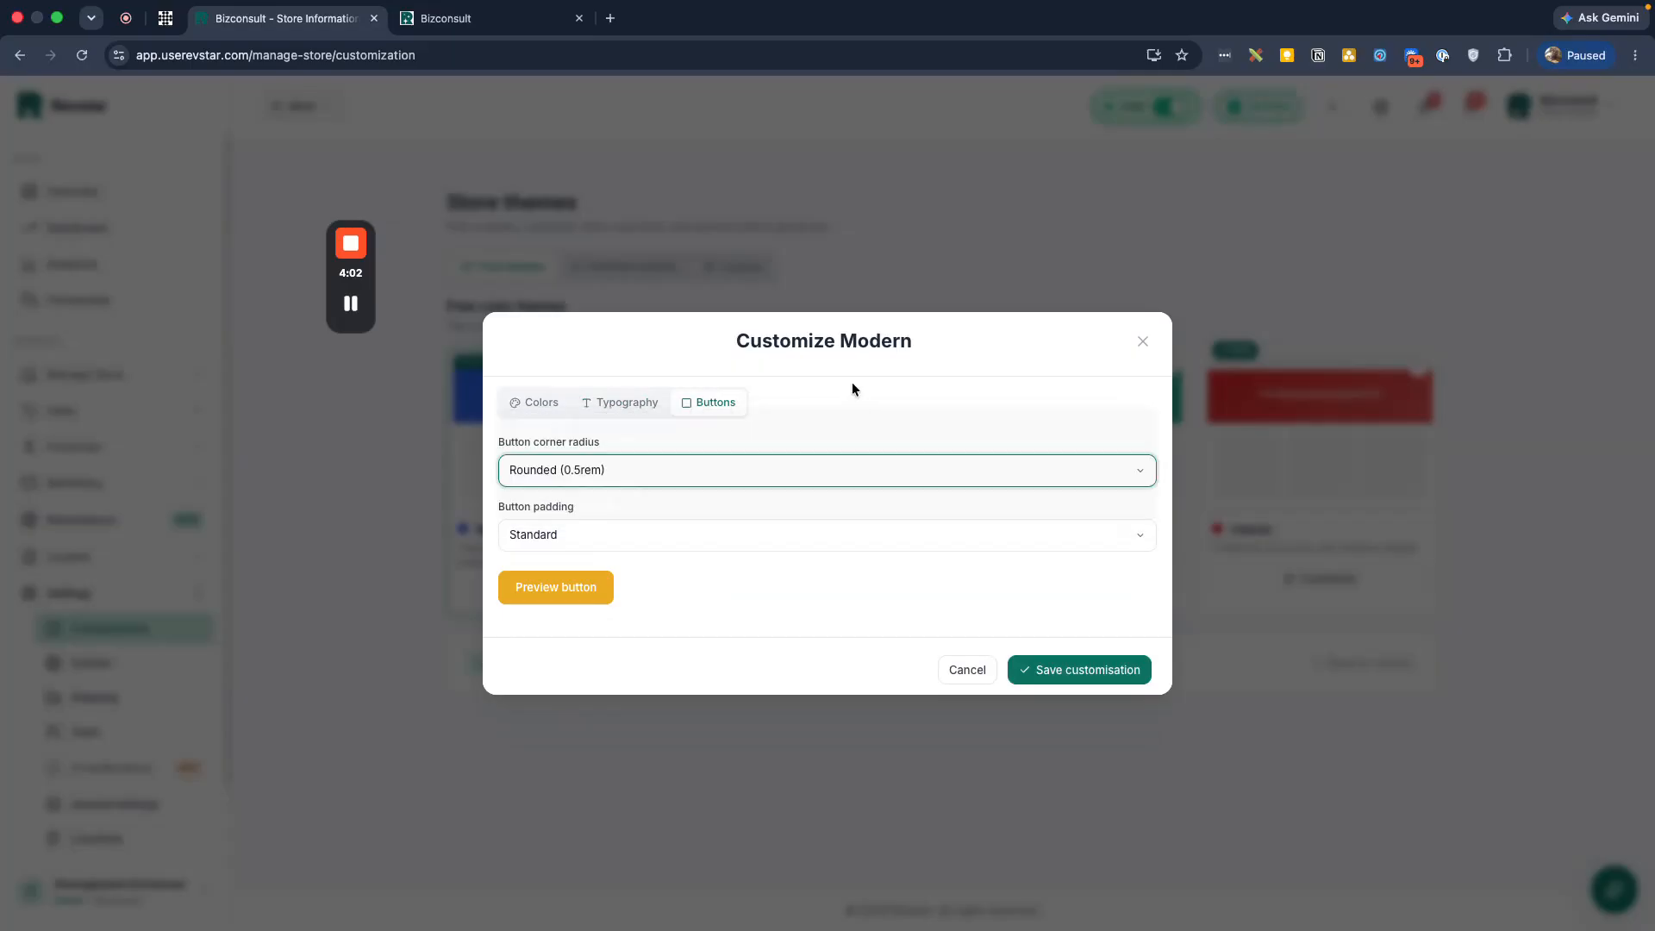
click(948, 670)
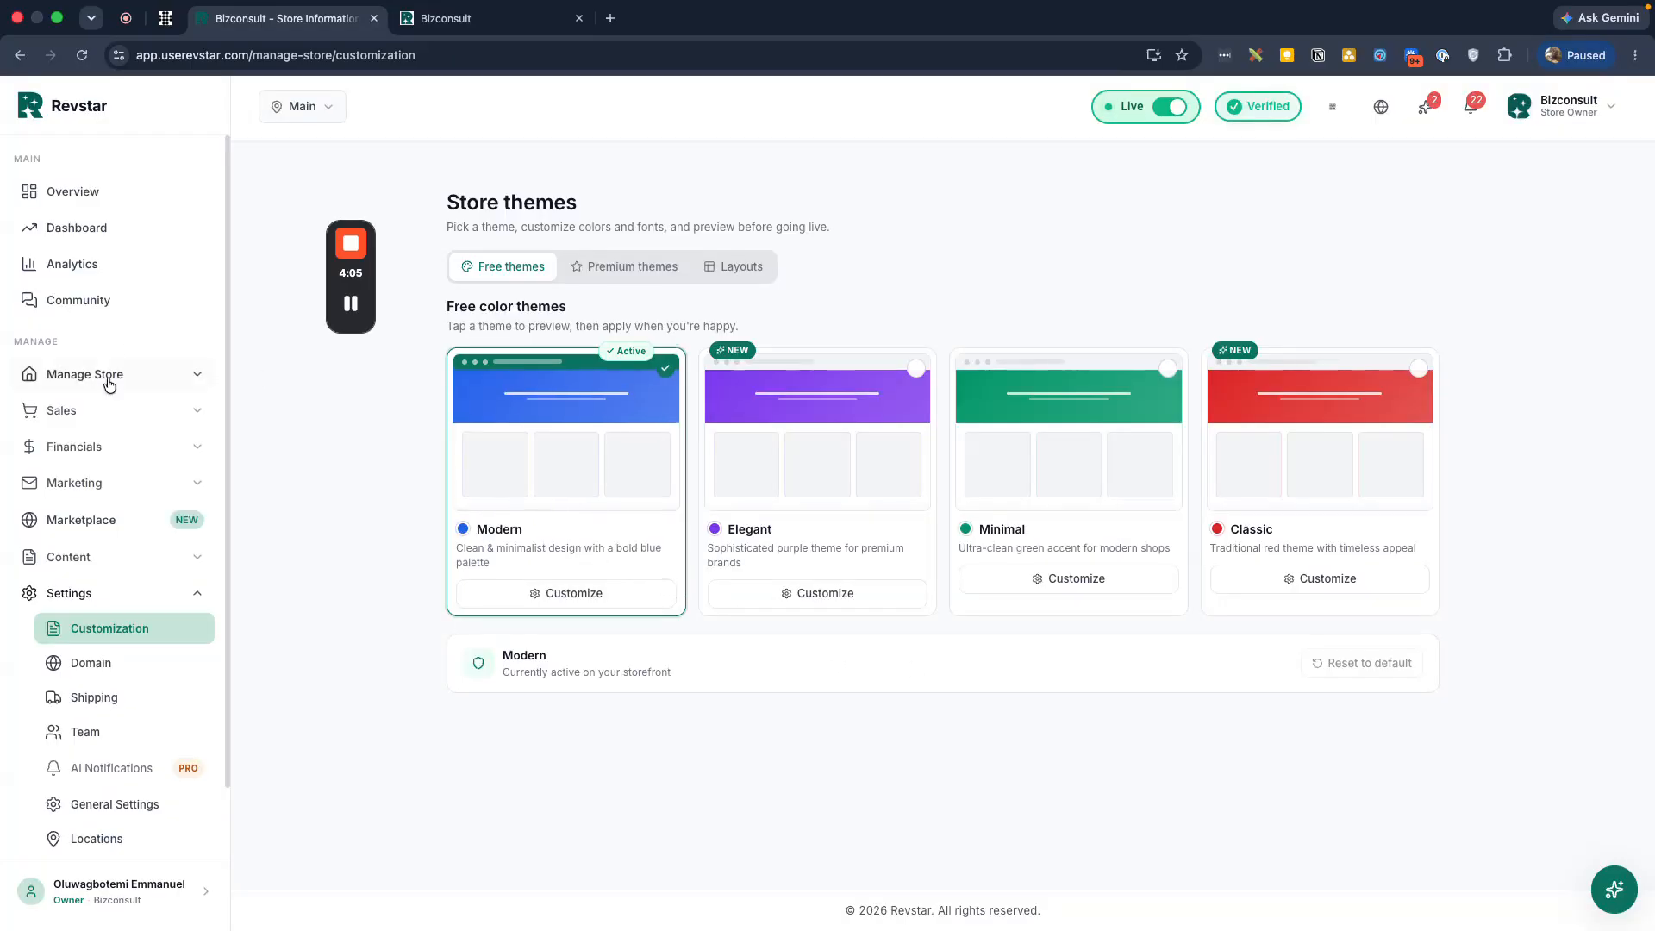
Switch to the live storefront and examine the hero section's title and description text
click(480, 9)
click(405, 48)
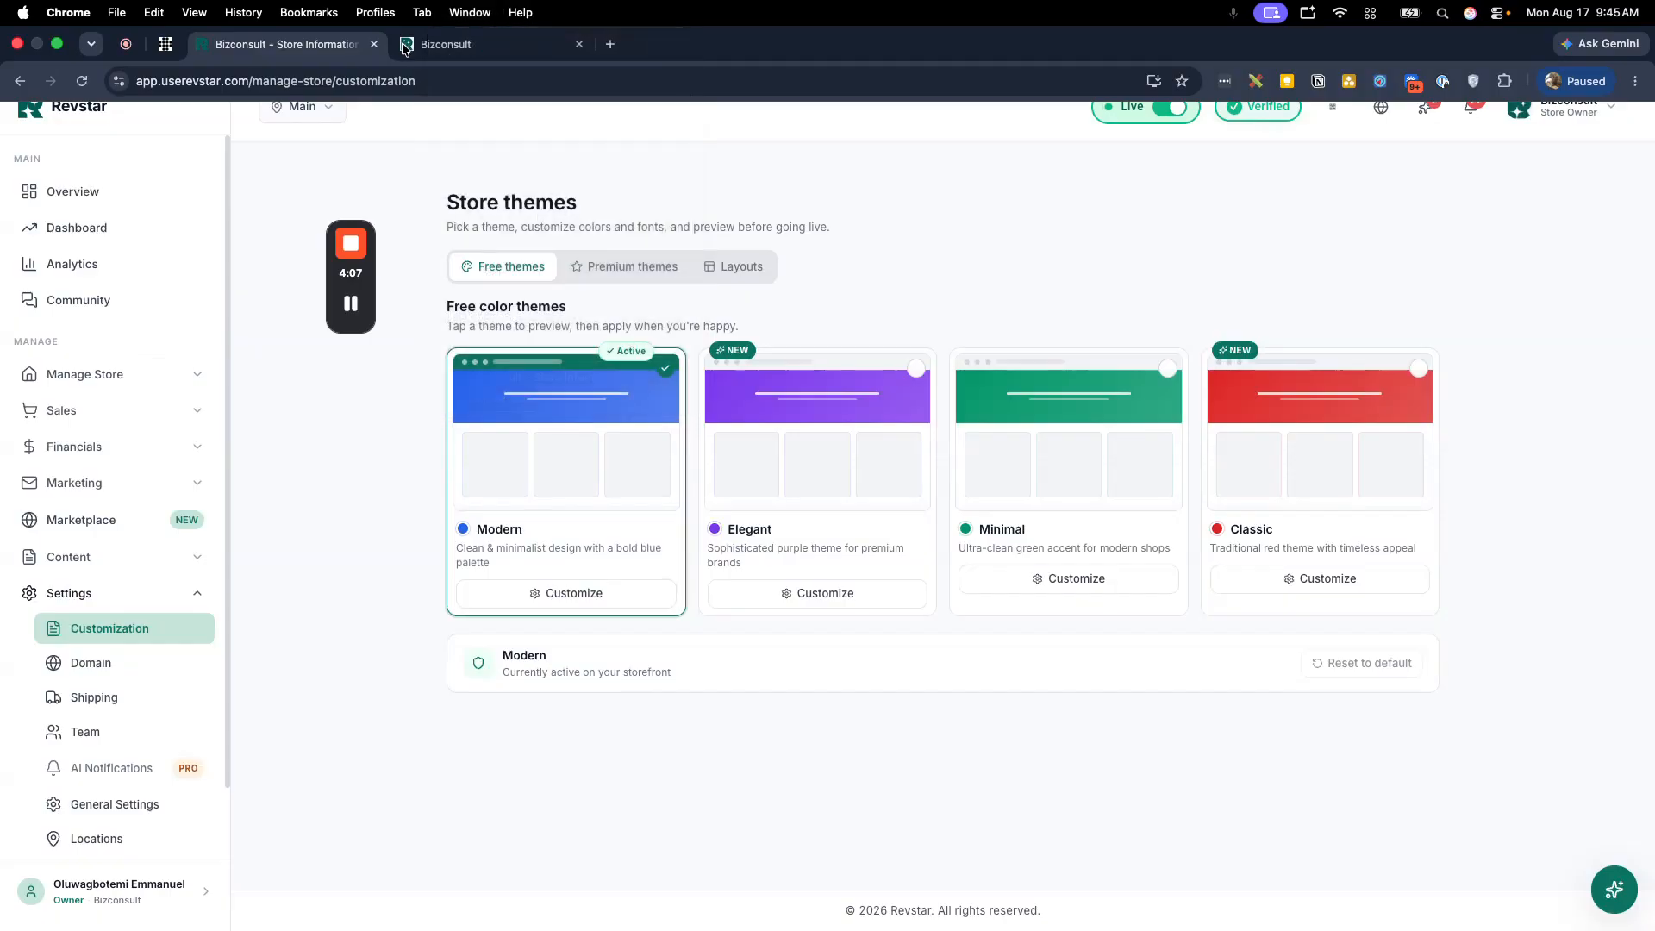
click(439, 47)
scroll(607, 289, up, 9)
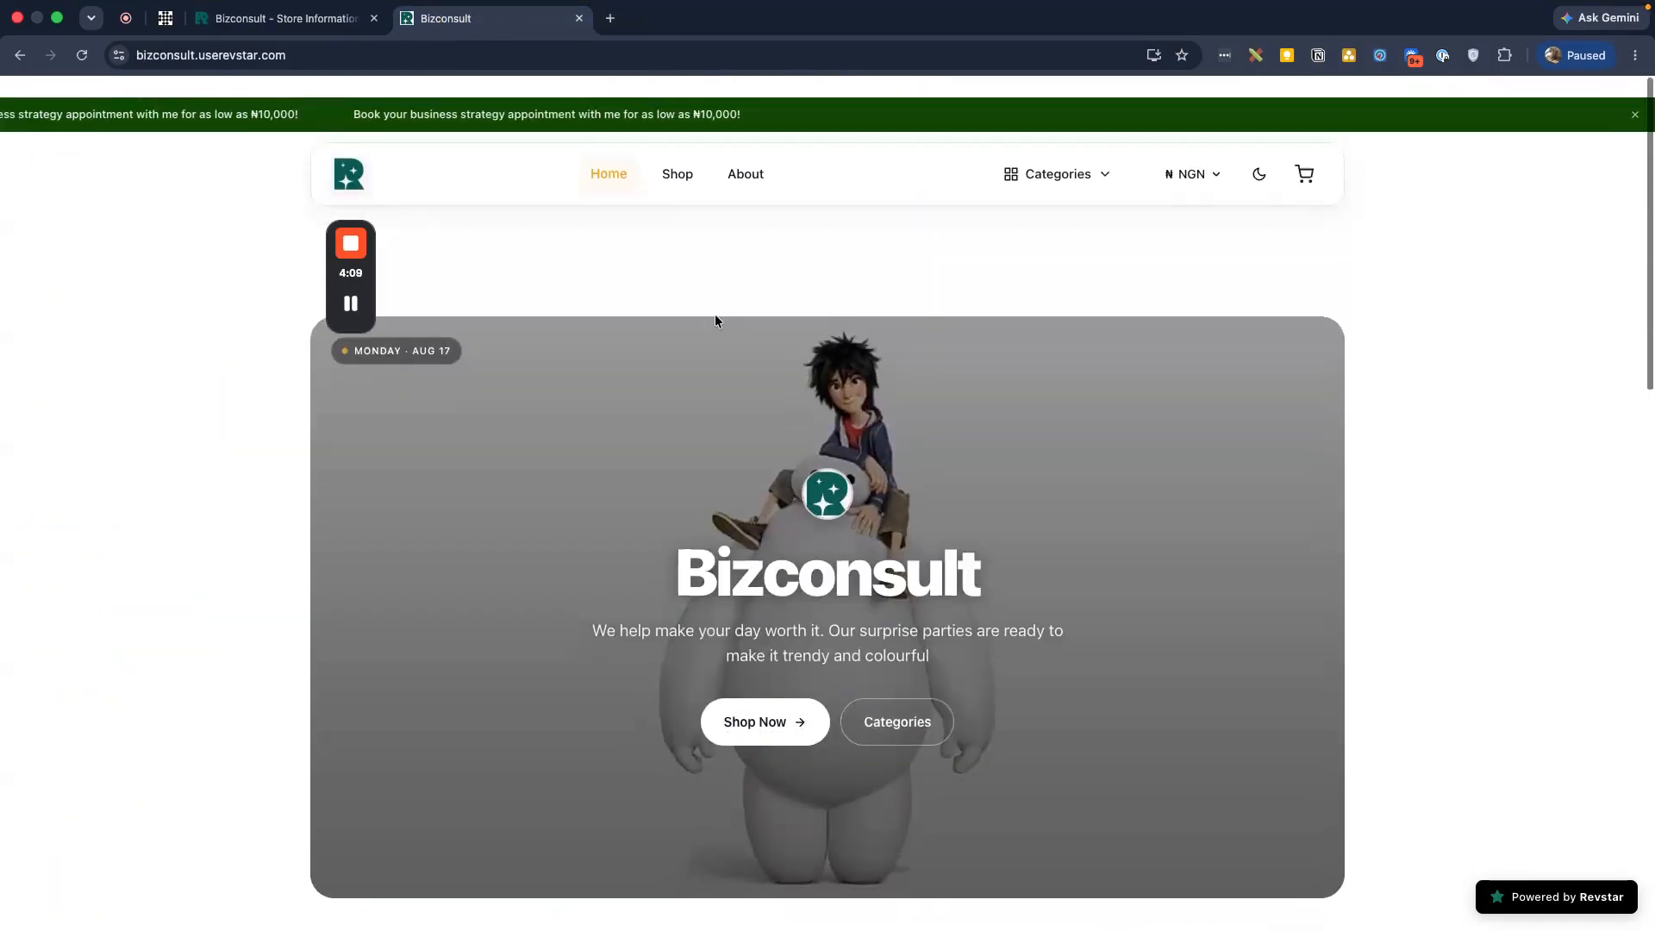
double_click(780, 562)
double_click(780, 635)
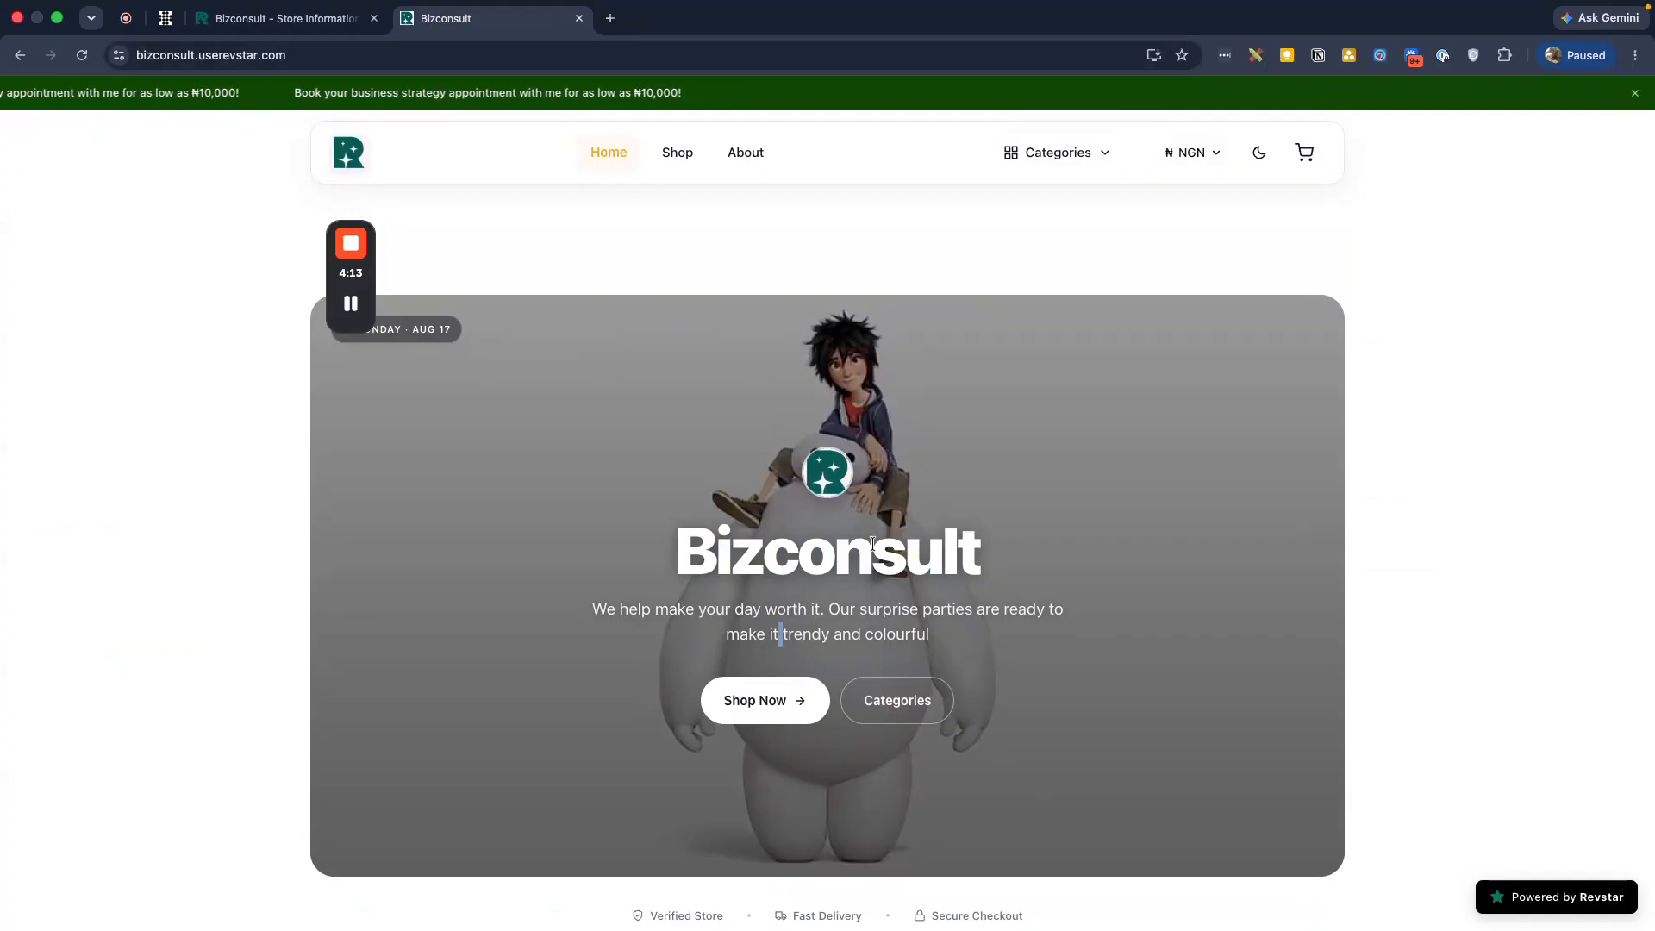
In the store admin's Store Information, change the store name to "Expert Consultation"
click(285, 18)
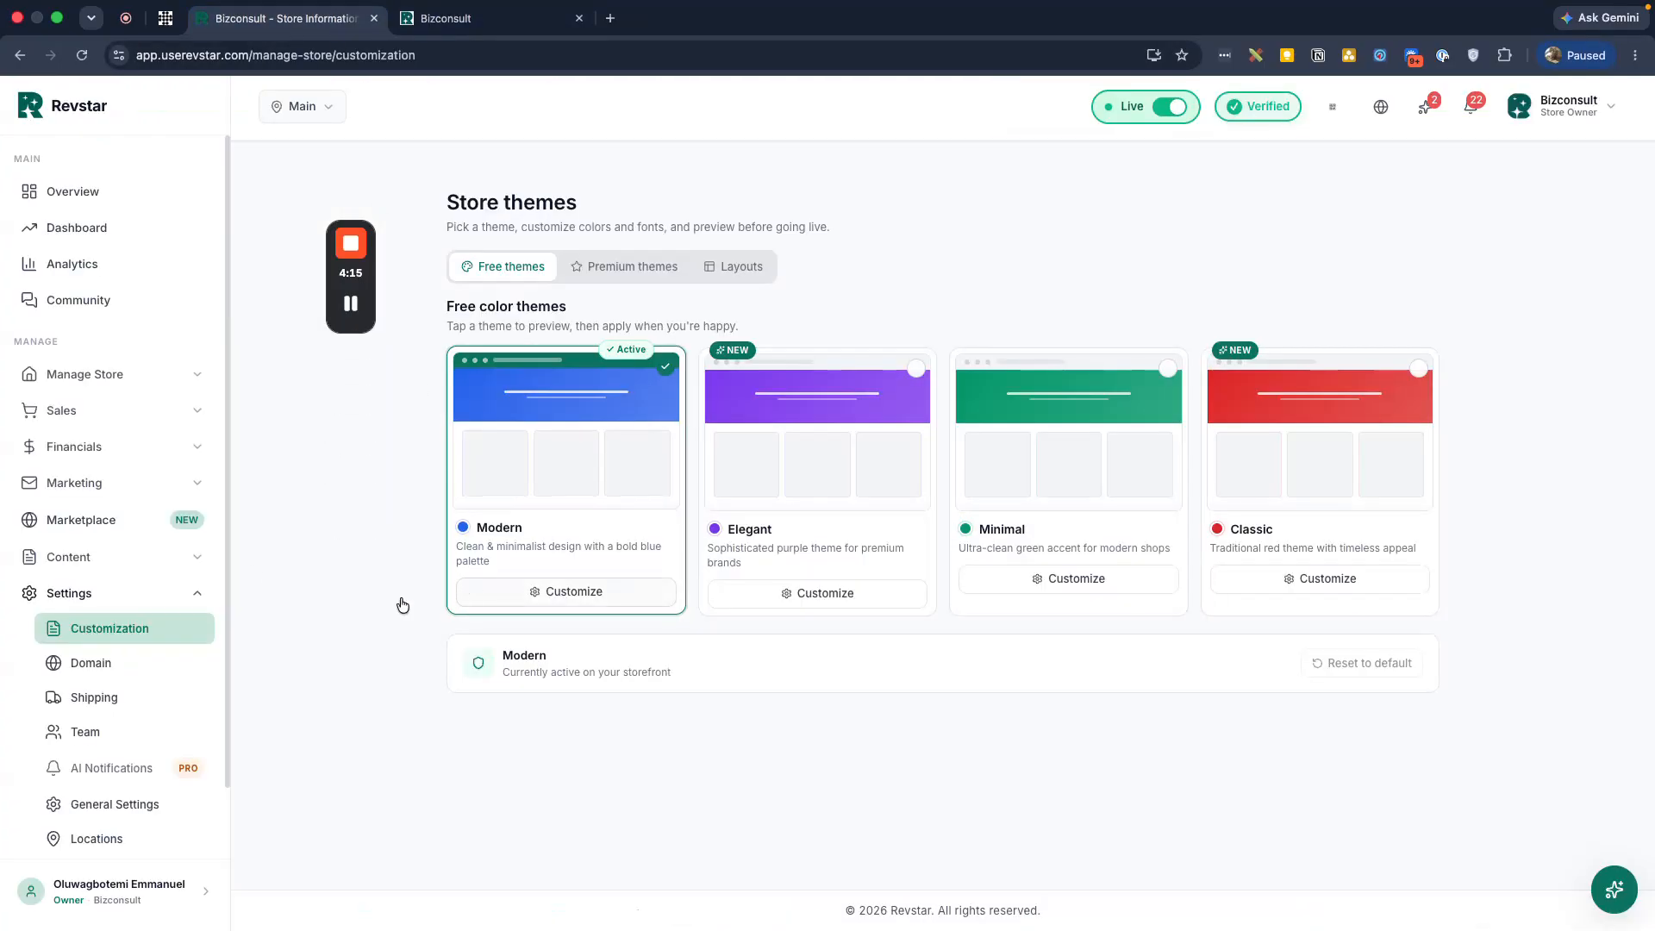
click(107, 376)
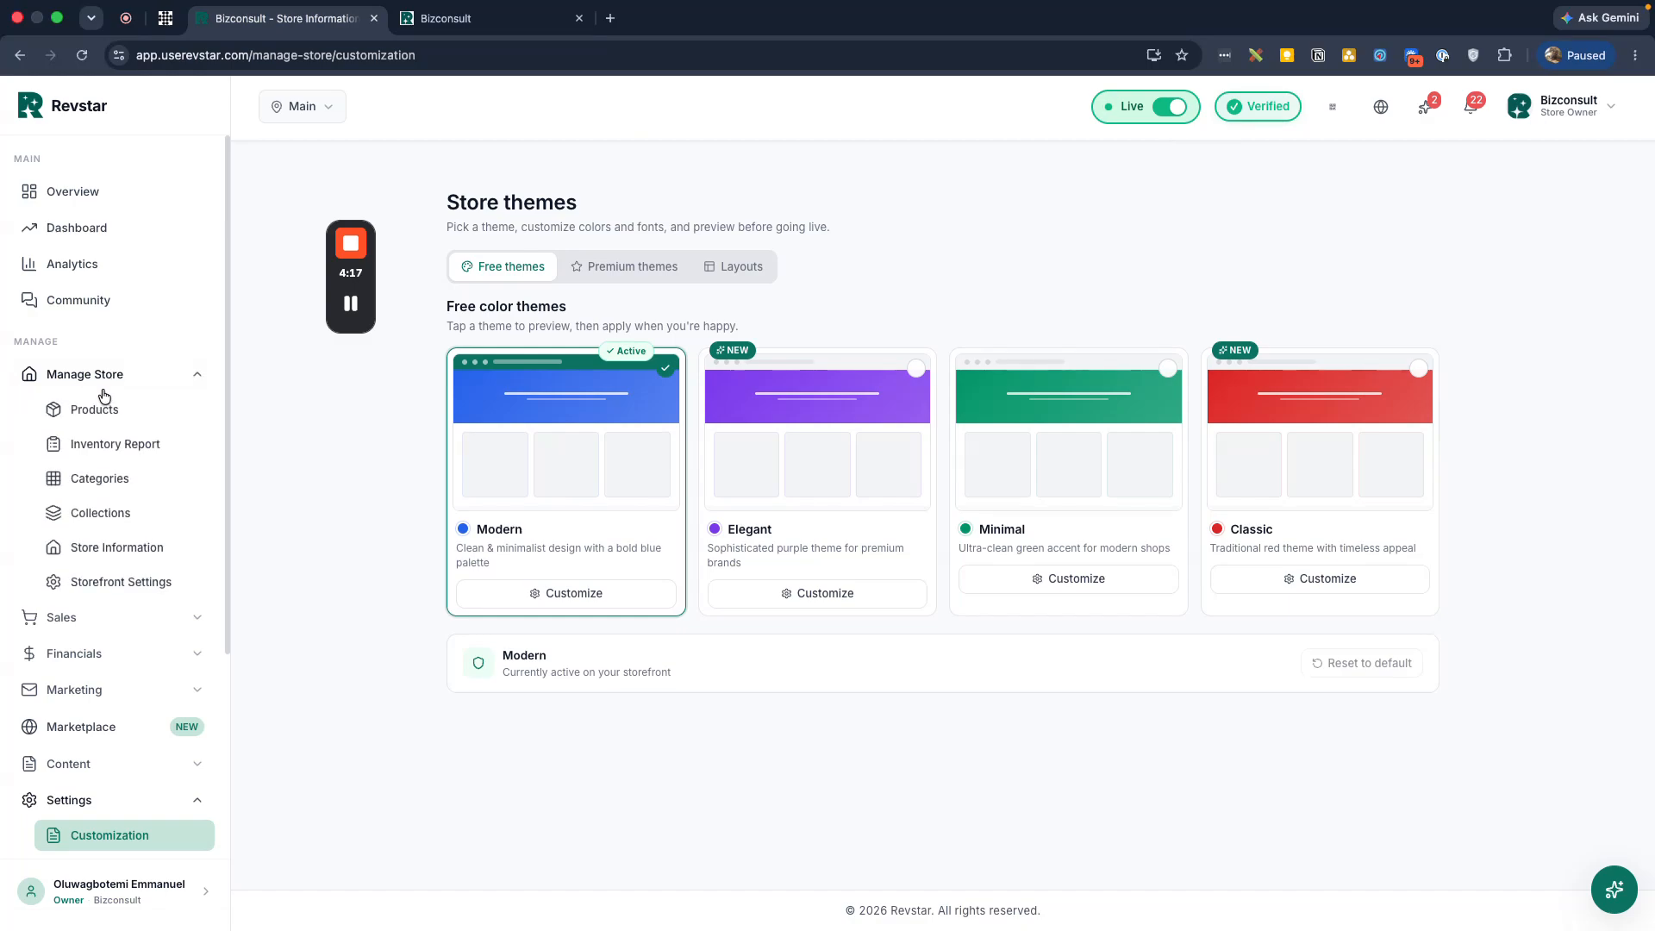
click(131, 548)
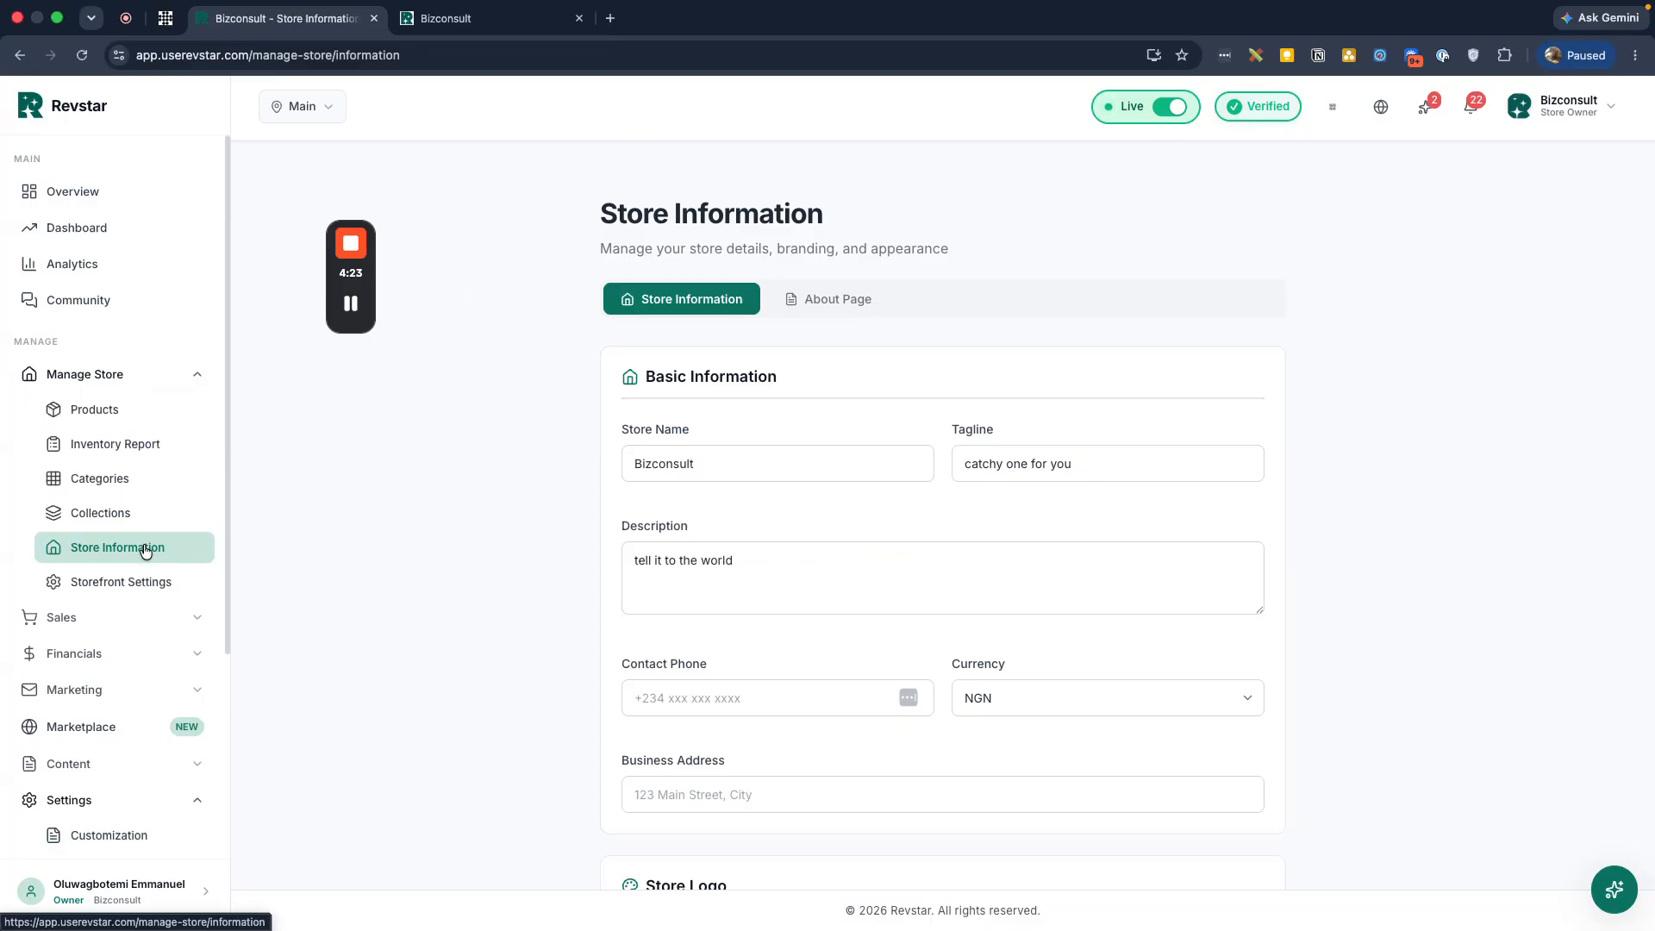
scroll(449, 540, down, 3)
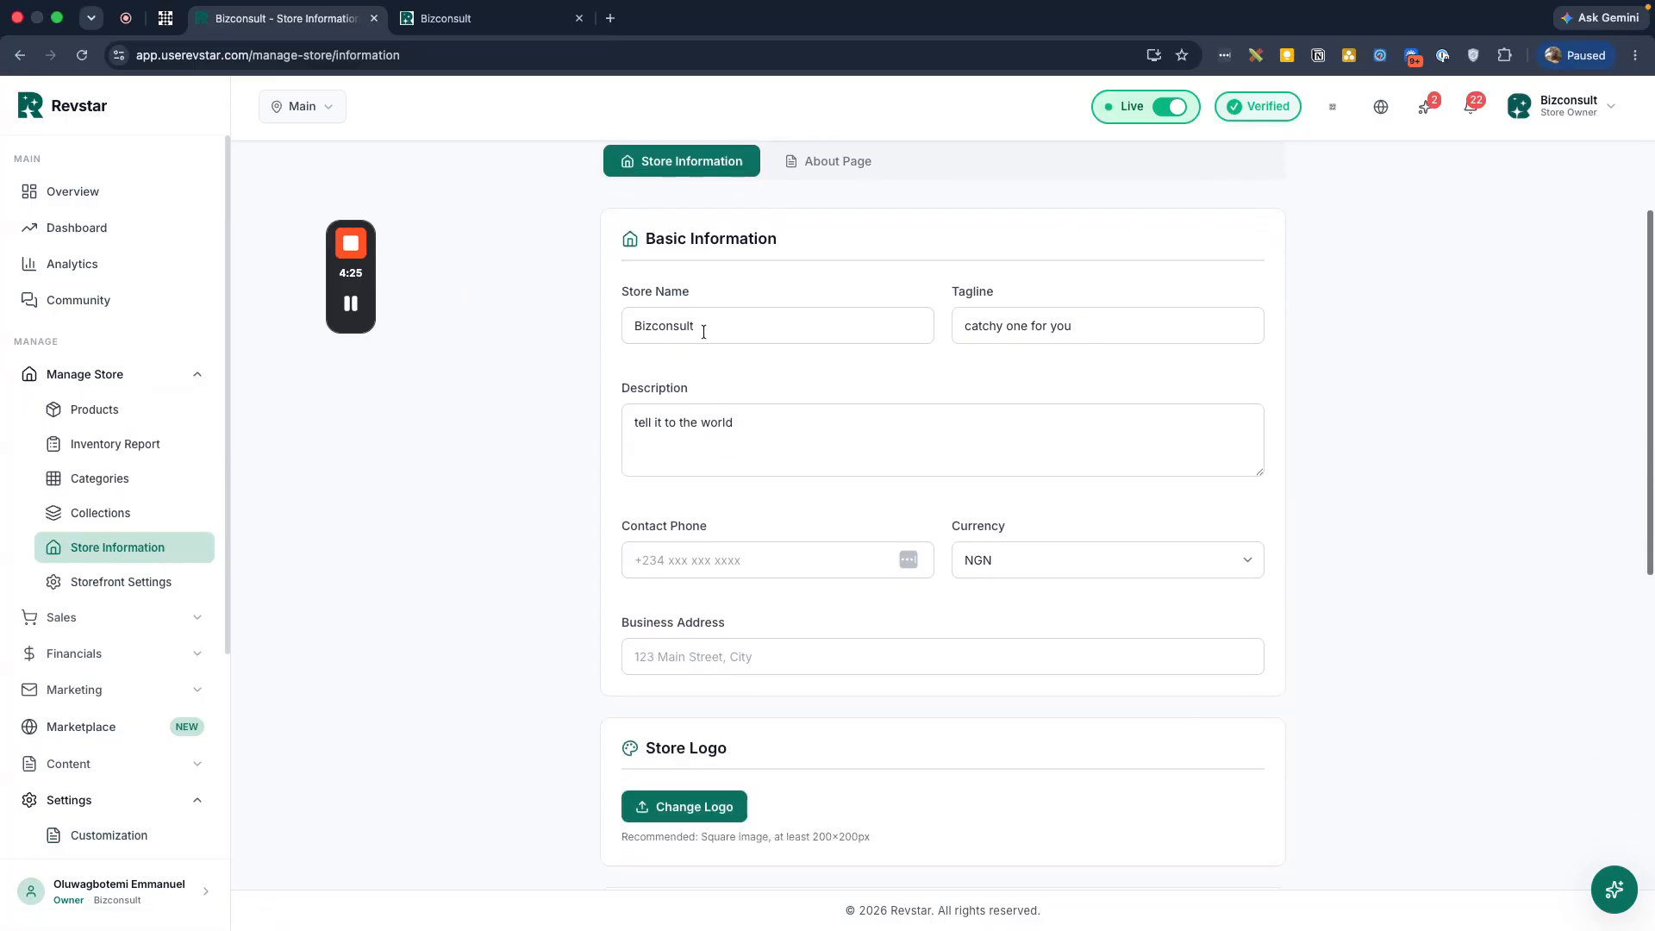
drag(694, 326, 630, 329)
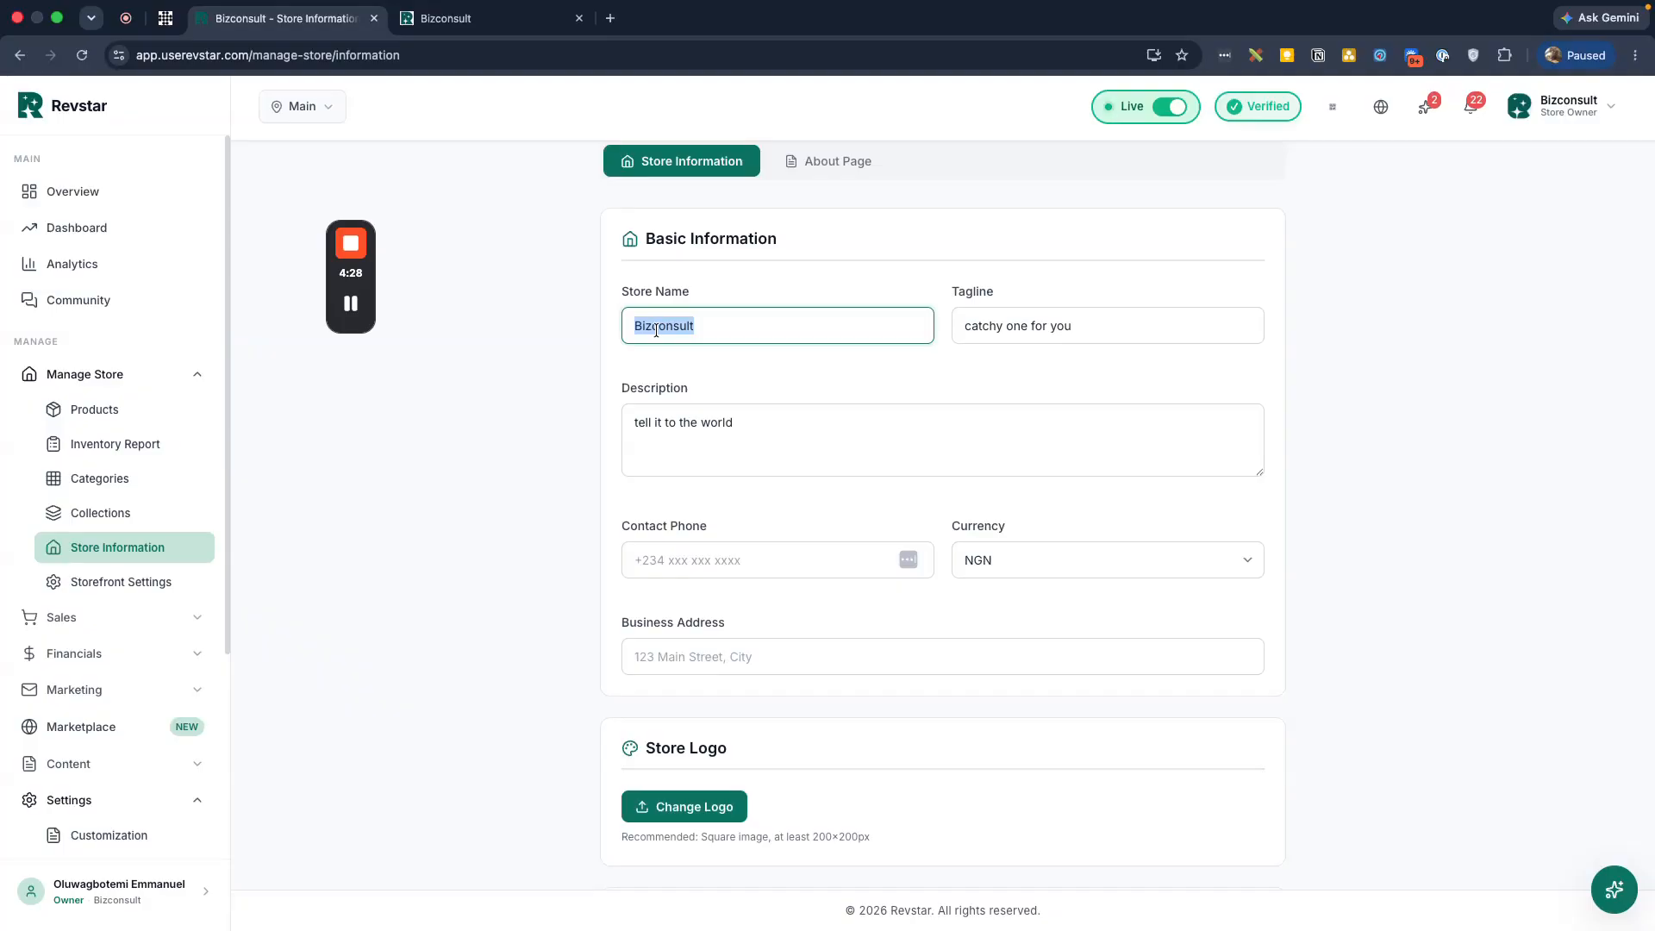
text(Expert C)
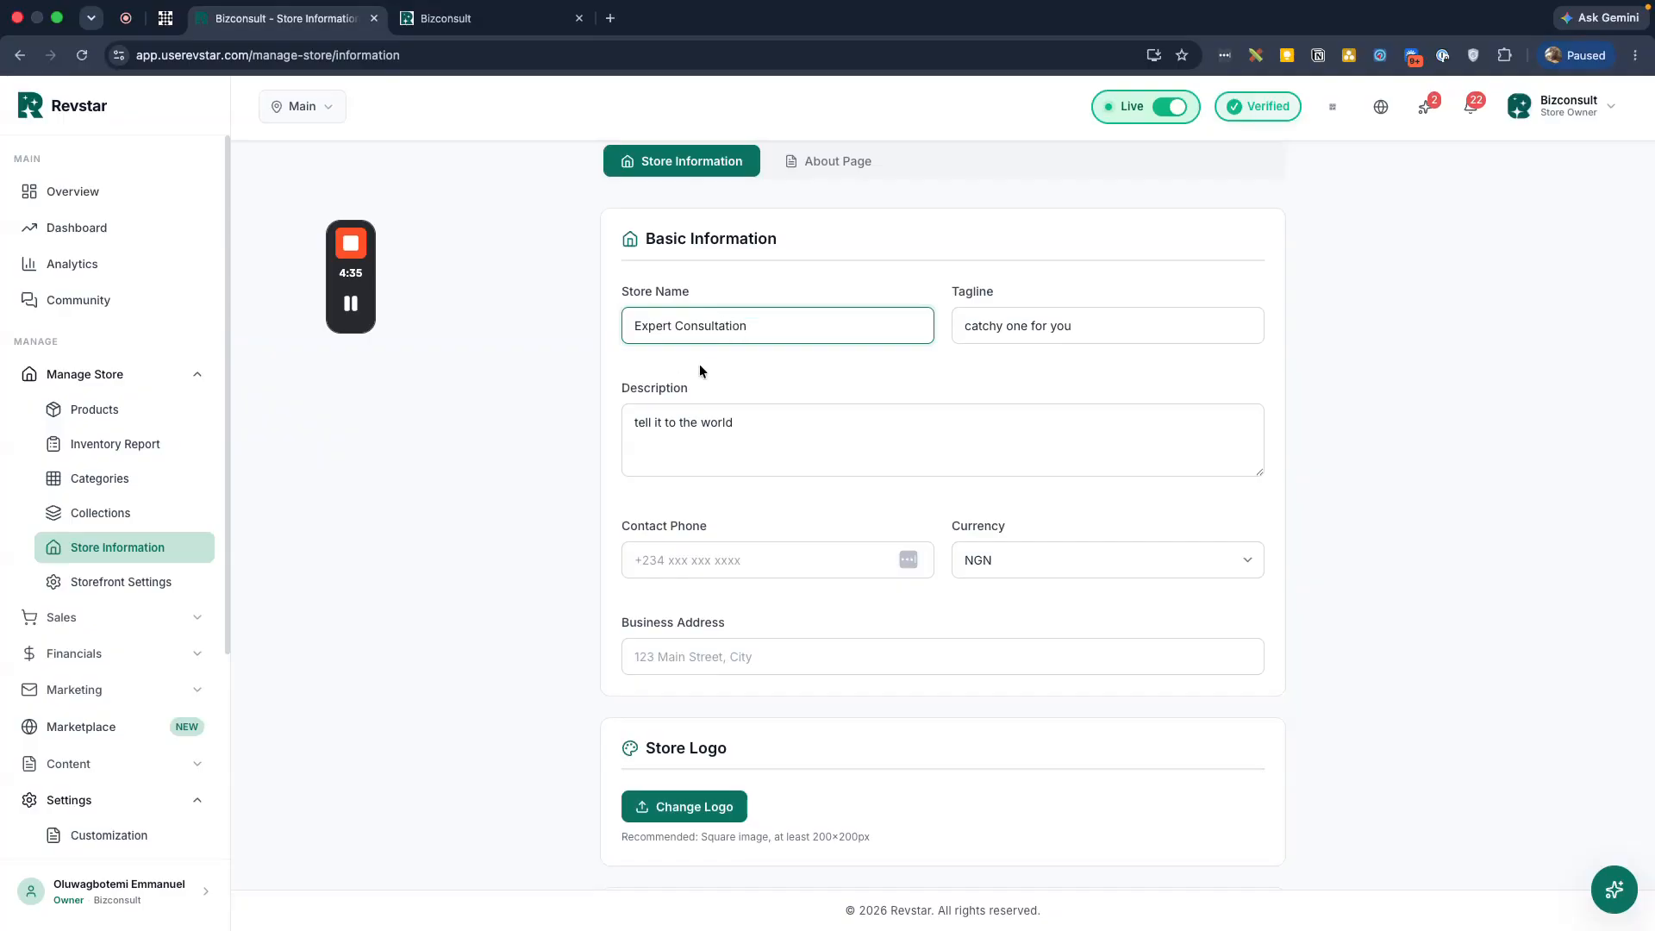
text(onsultation)
Look over the remaining Store Information fields and locate the store description in the live storefront's footer
scroll(945, 417, down, 5)
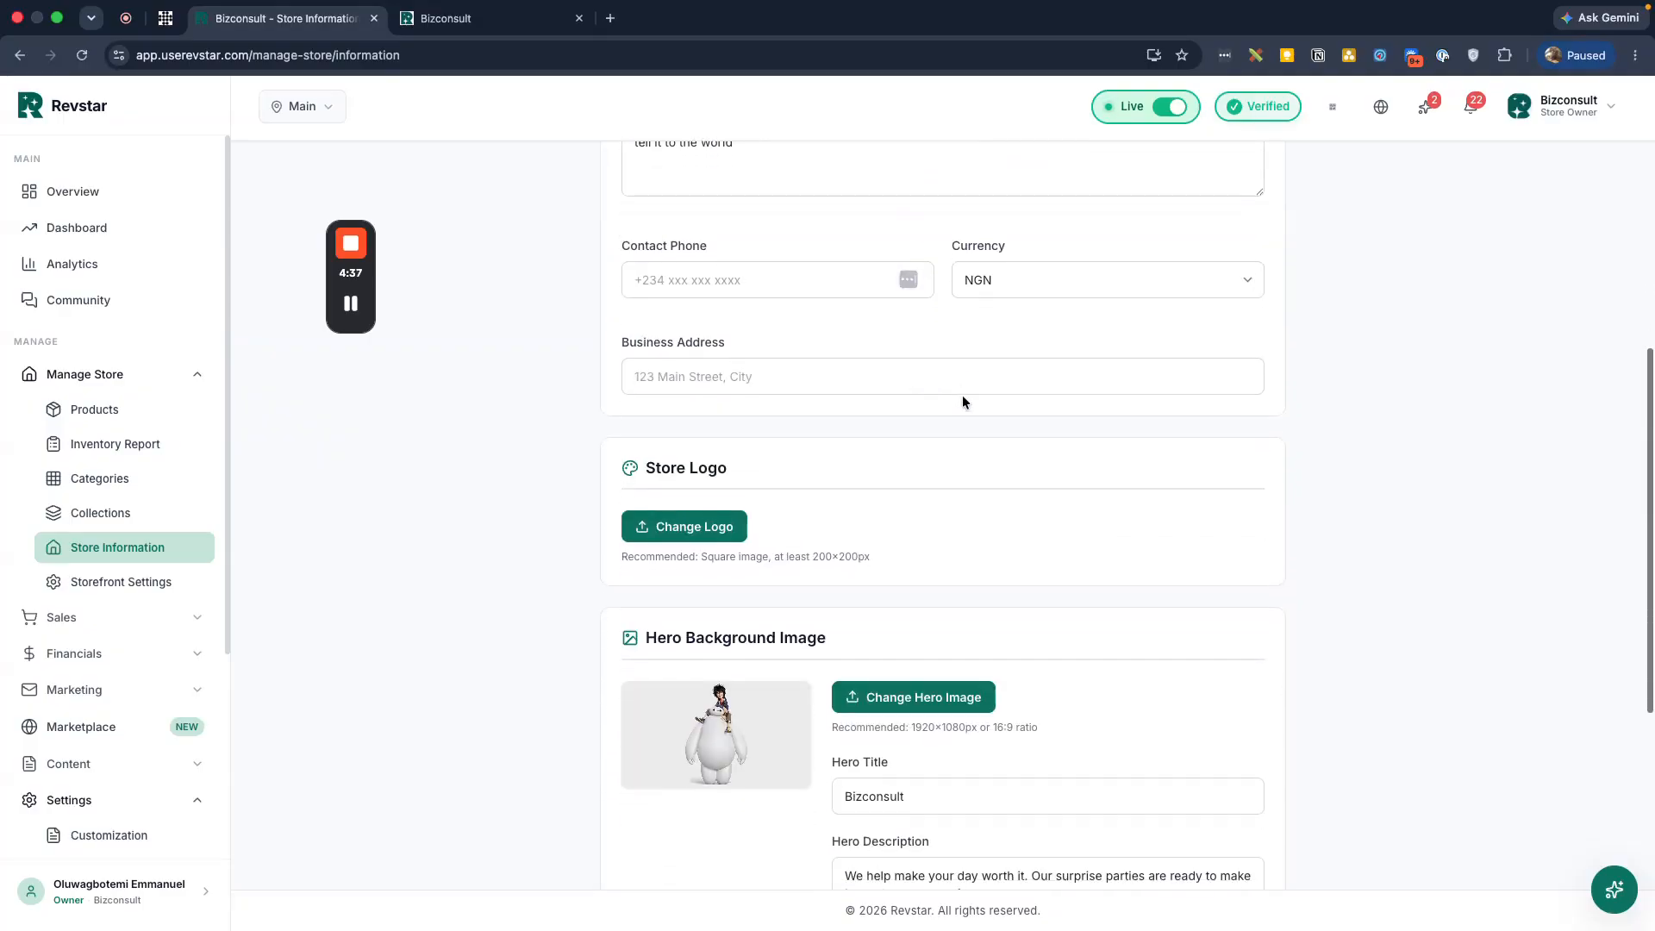
scroll(962, 395, up, 4)
click(431, 19)
scroll(442, 643, down, 15)
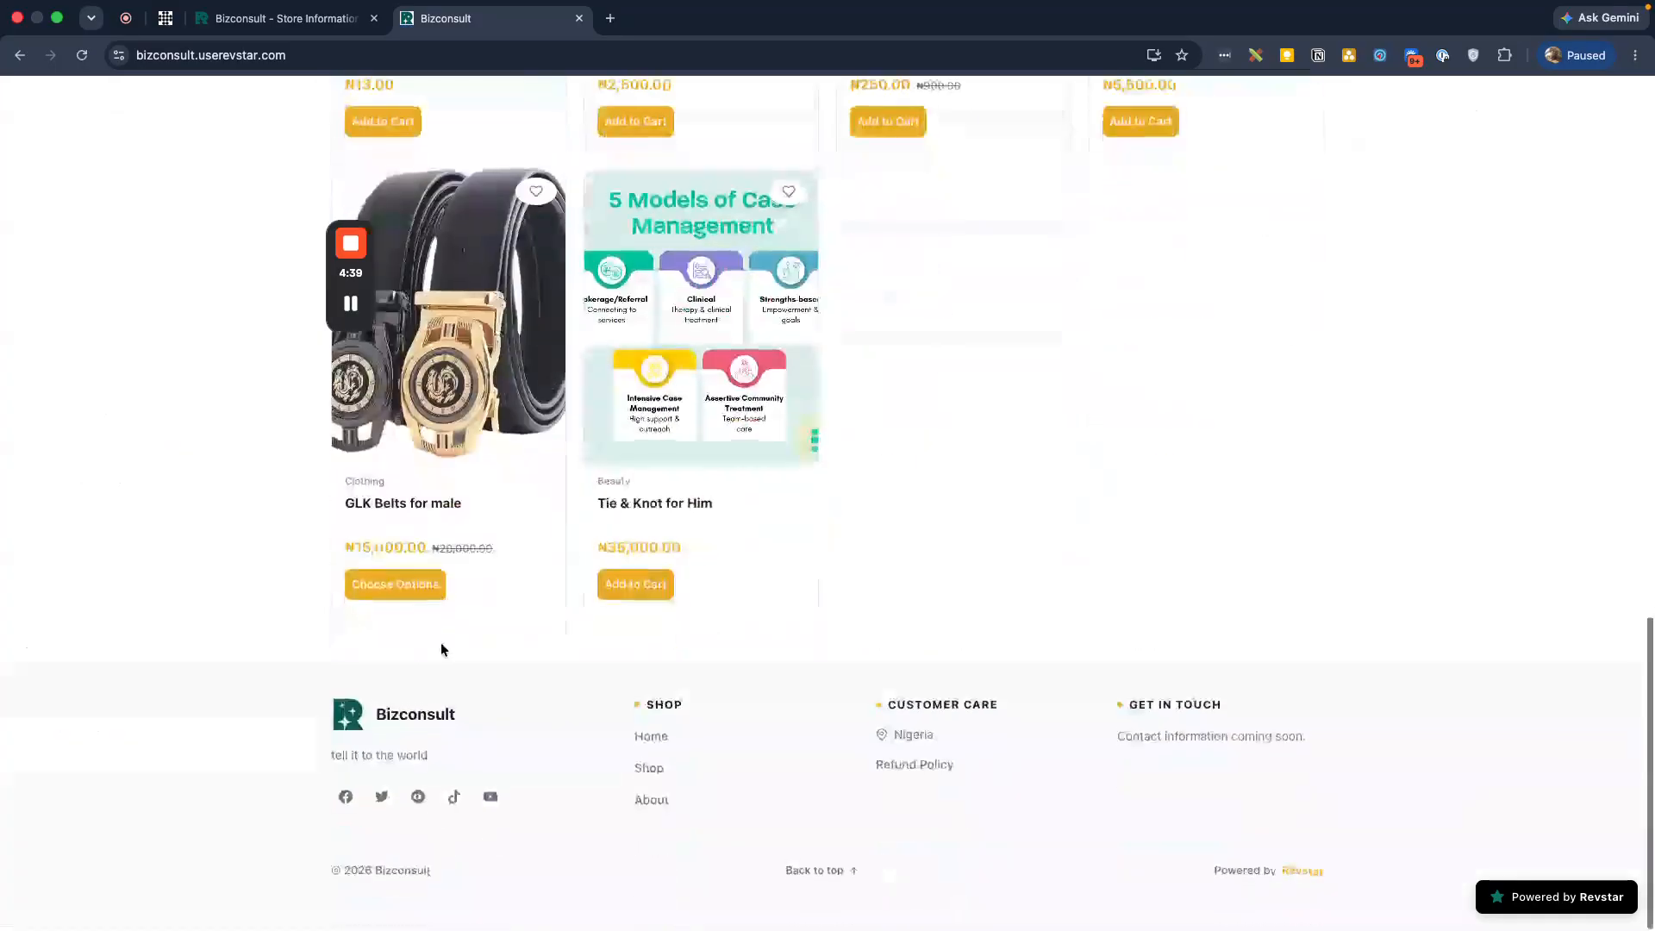
triple_click(349, 781)
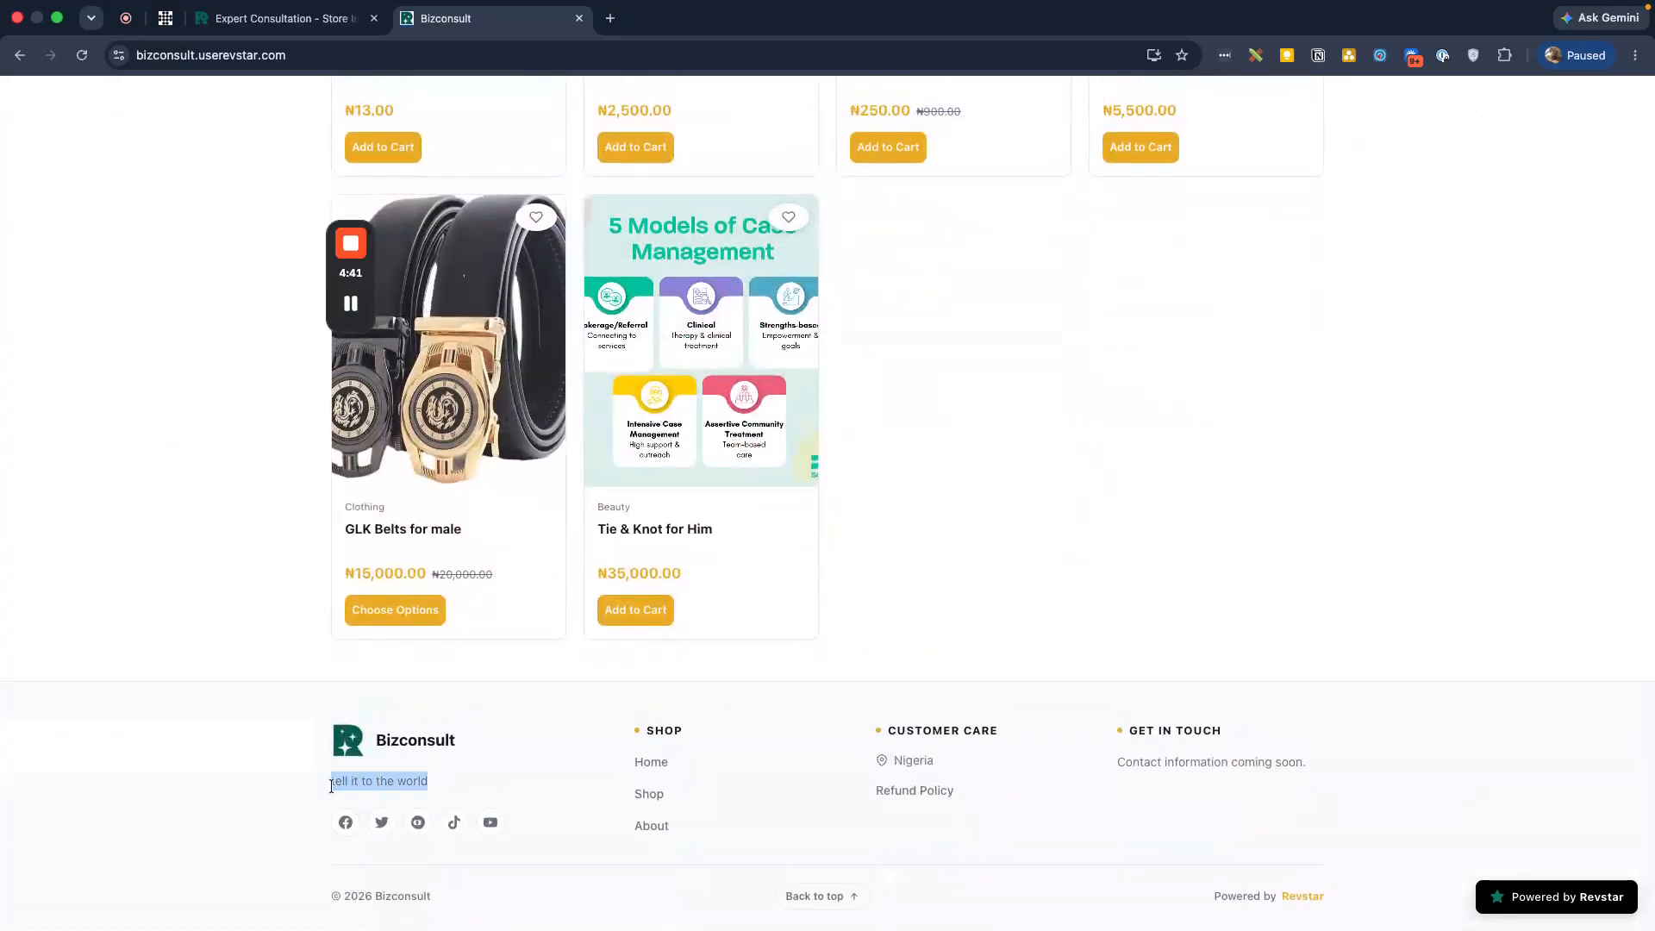
click(327, 788)
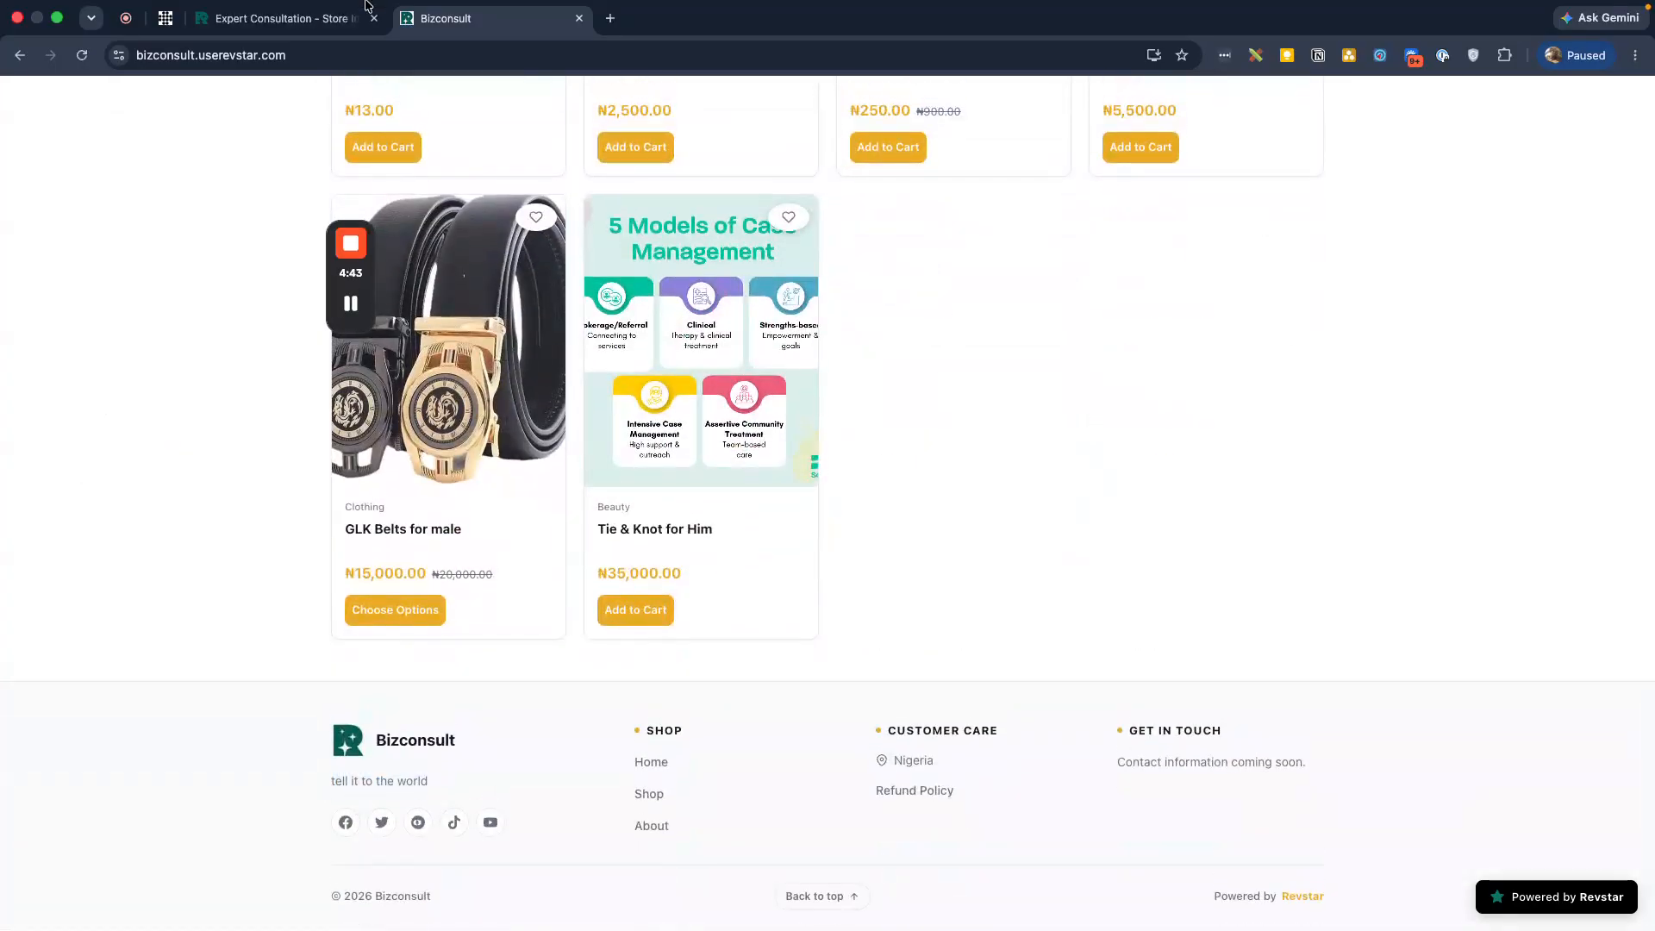
In Store Information, replace the store description with "we book expert consultation ranging from markerting, software development, fashion overhauling."
click(345, 18)
double_click(847, 373)
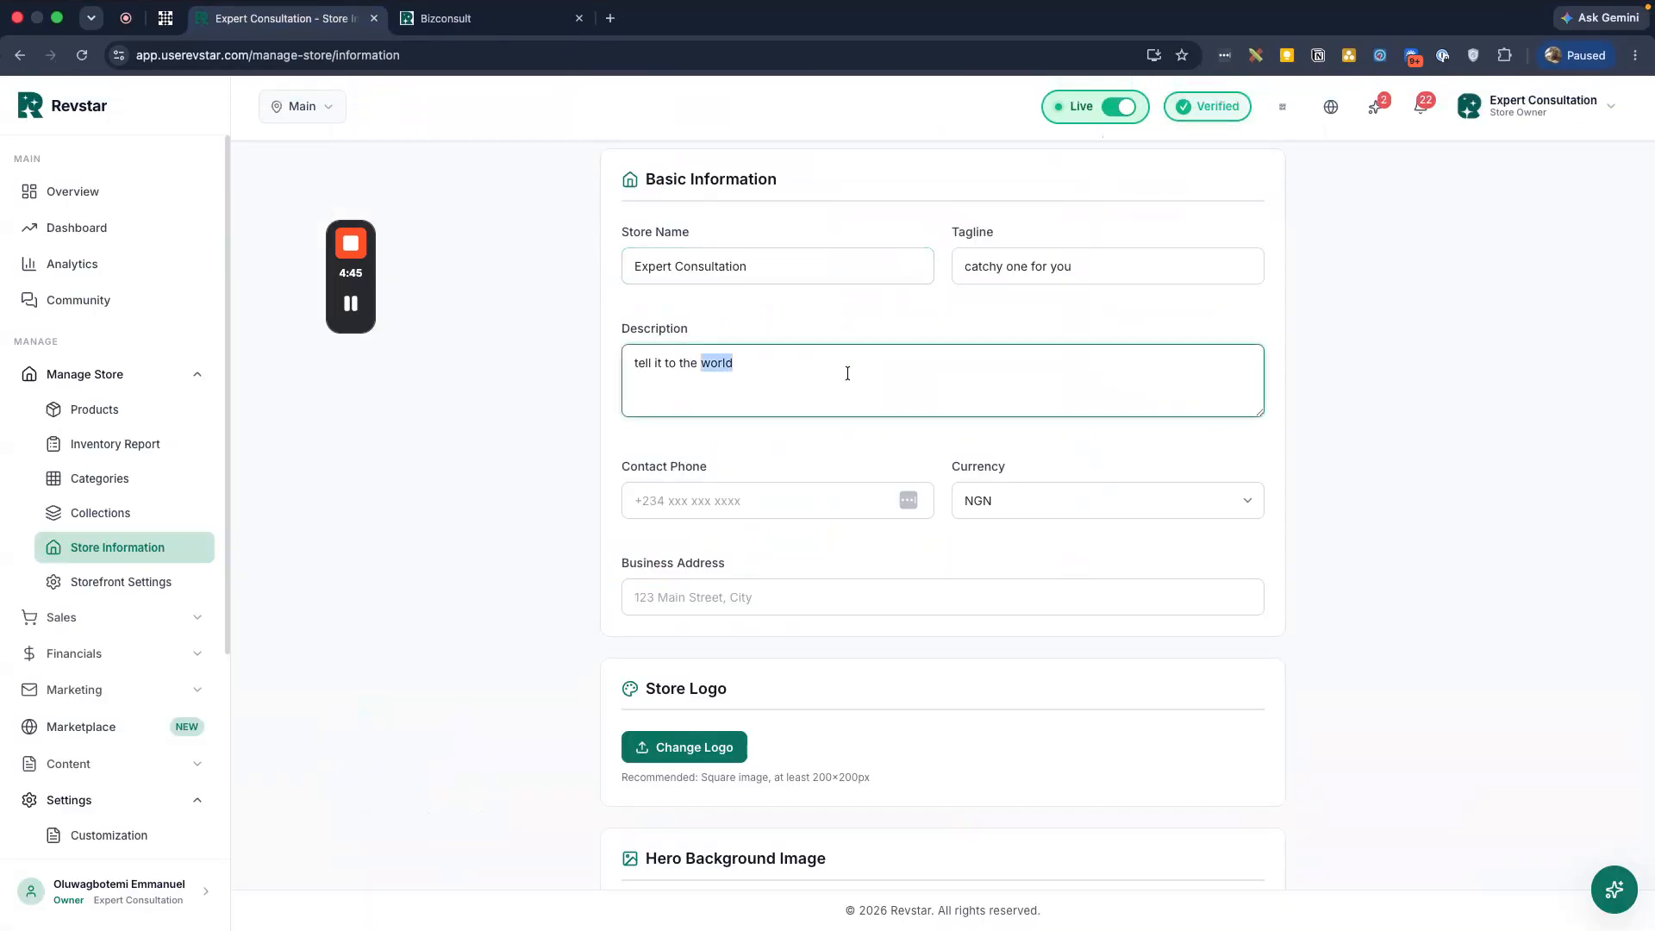
triple_click(848, 373)
text(we book epert consu)
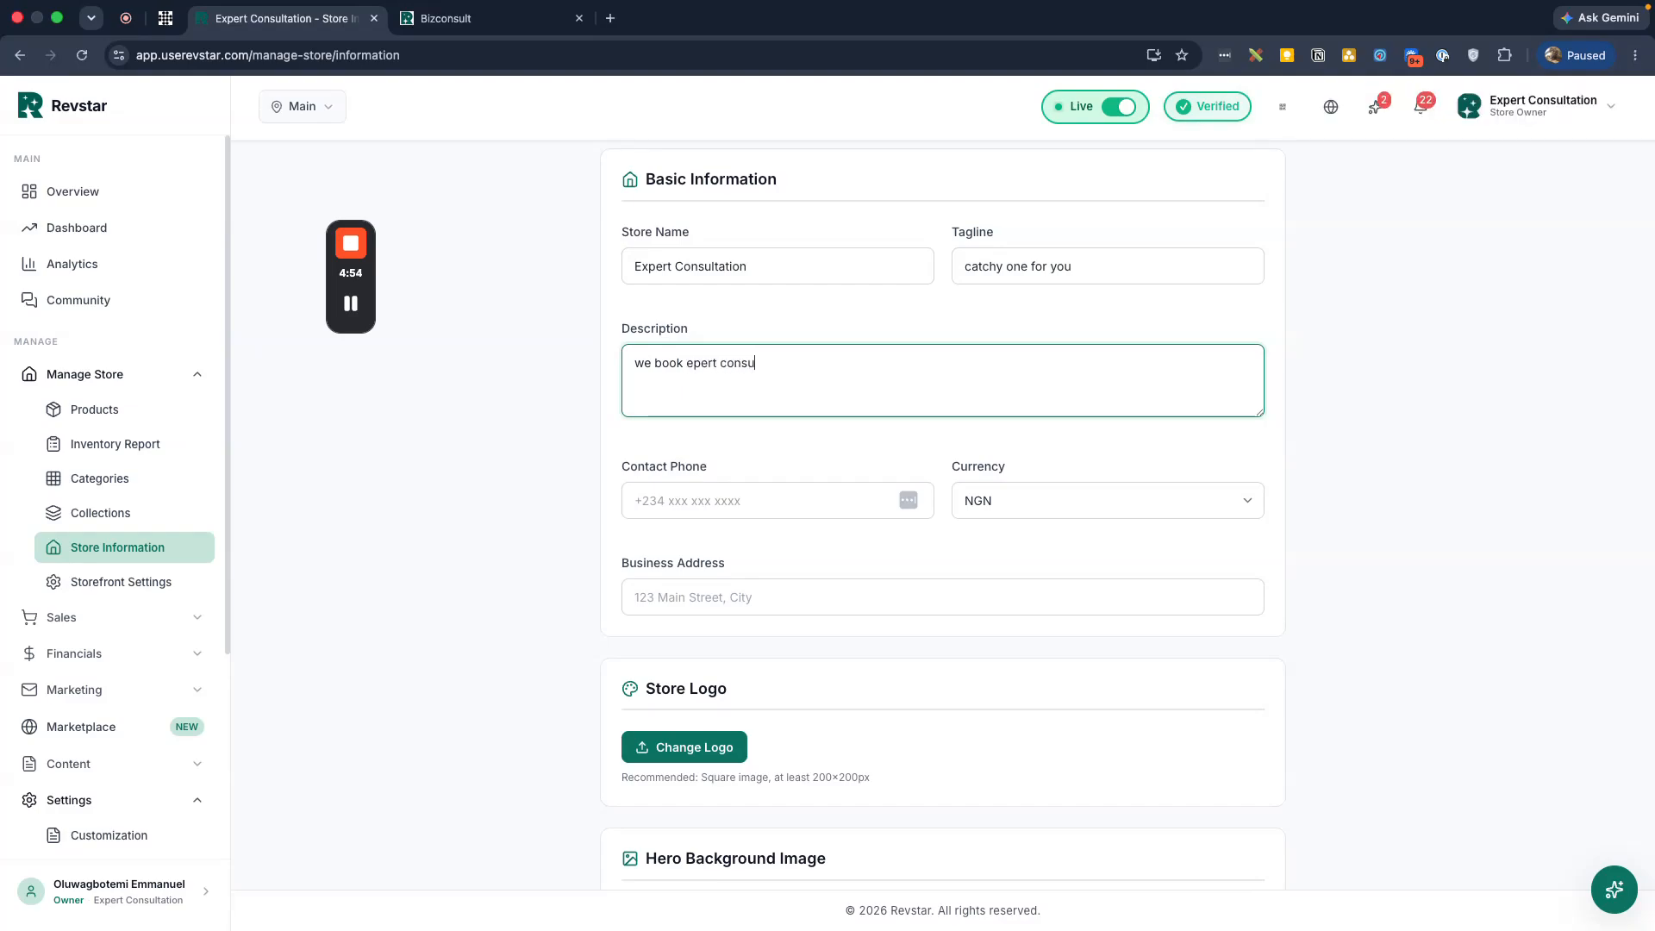
text(ltation ranging from)
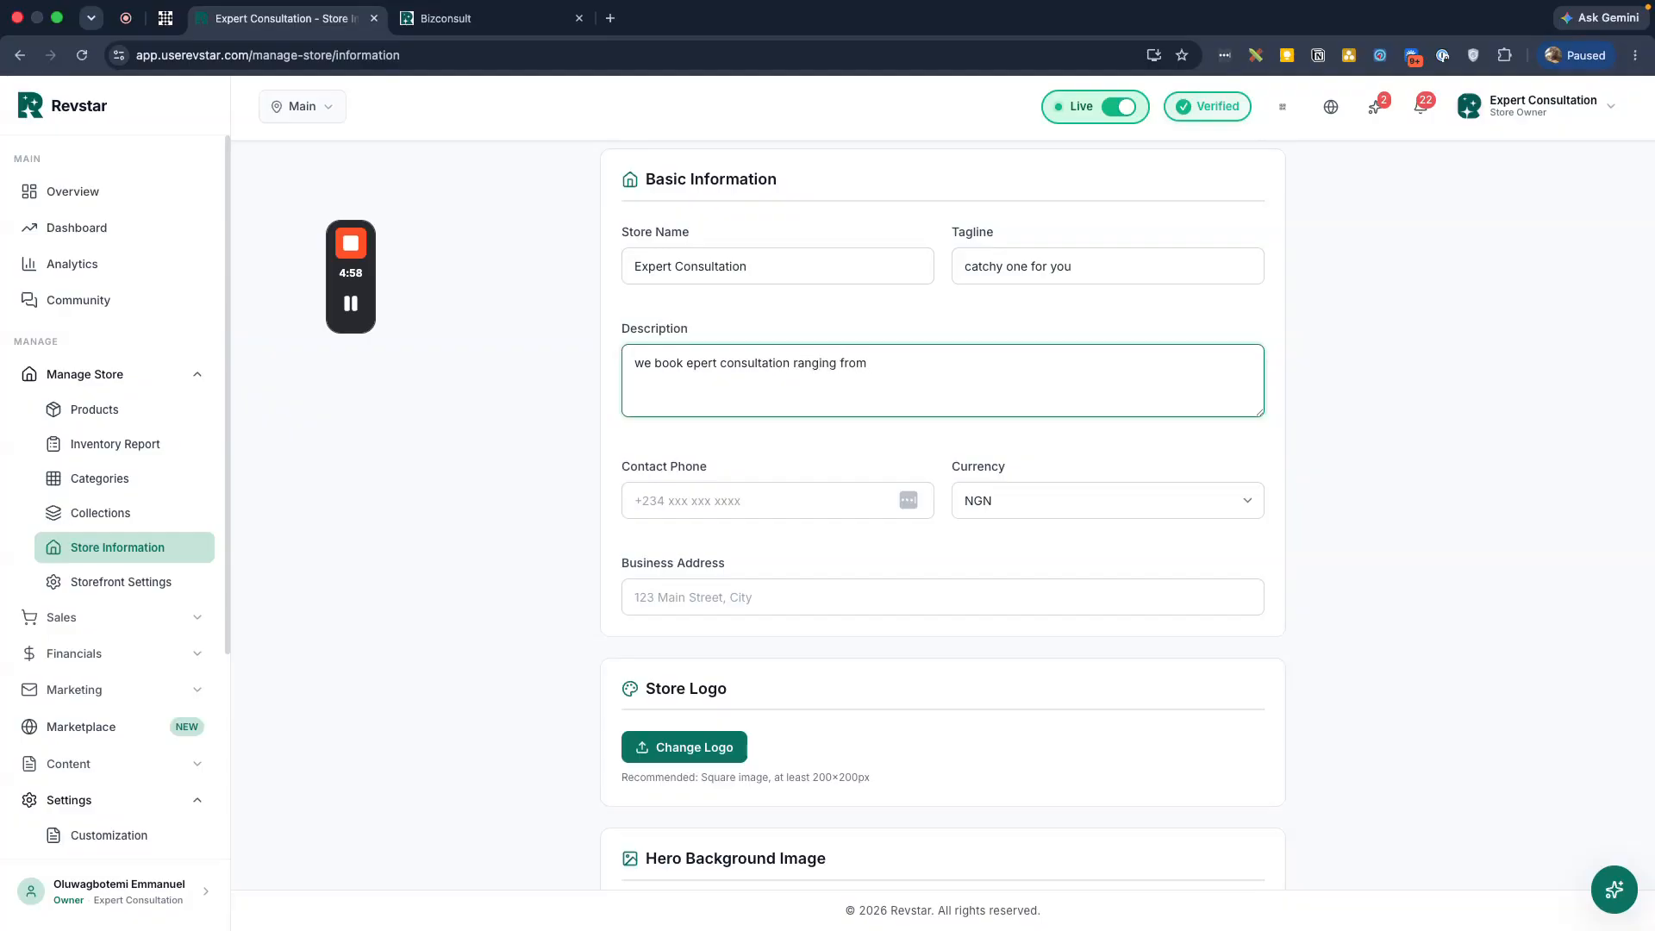
text(,)
text(software development, fashion)
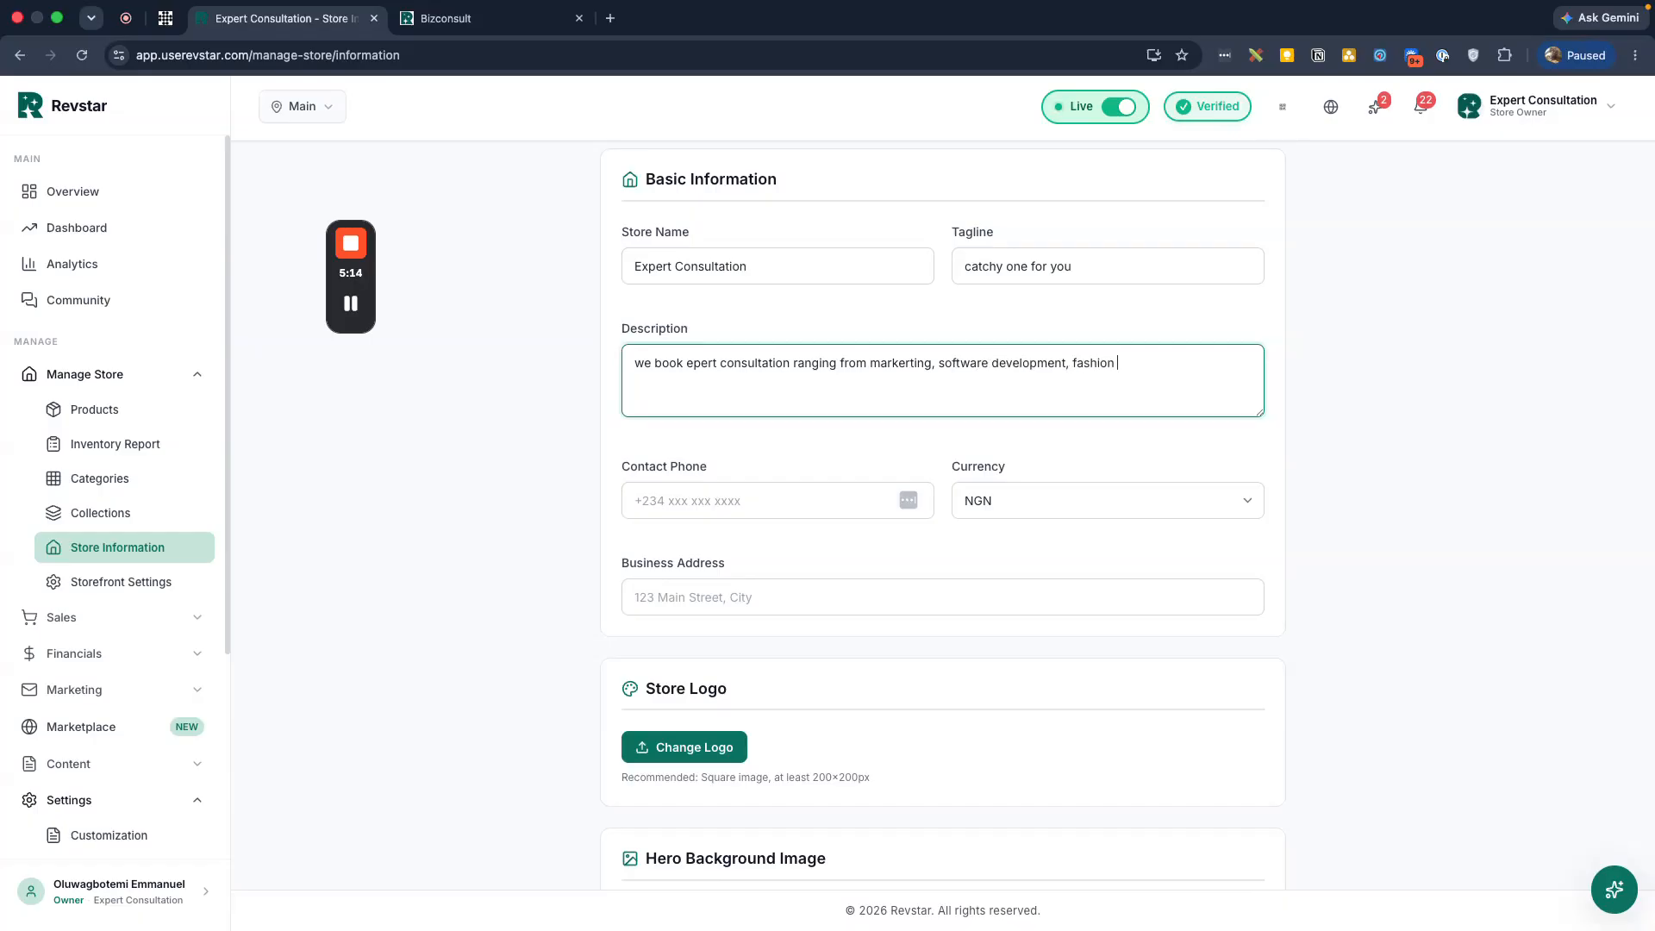
text( overhauling)
text(x)
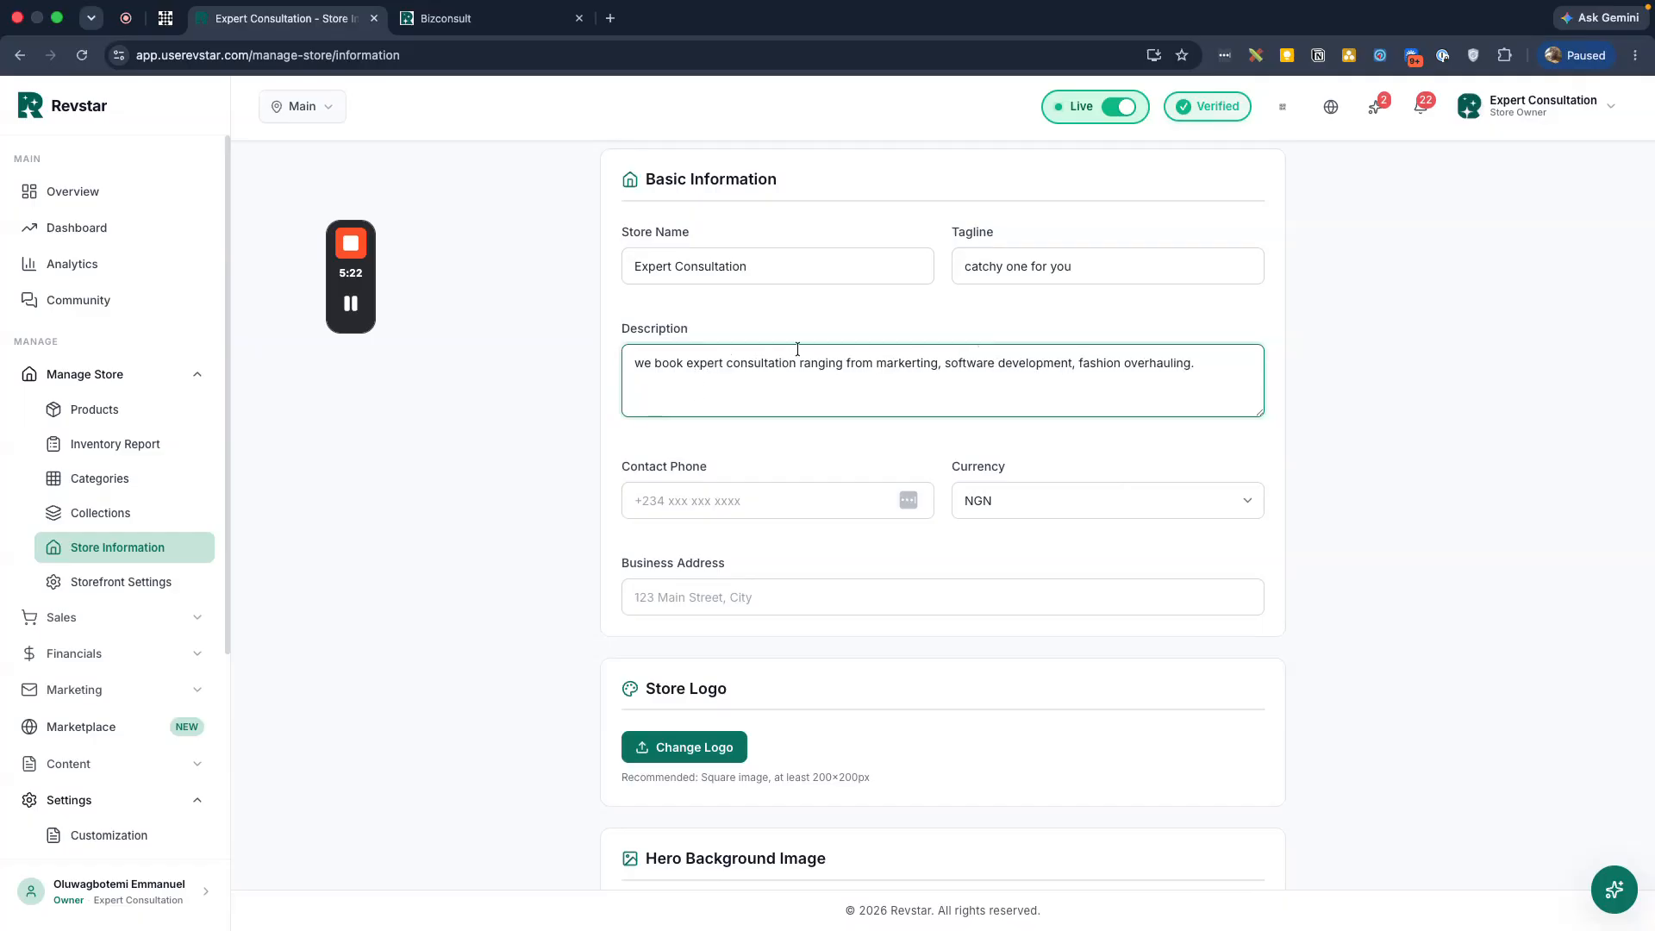
click(564, 419)
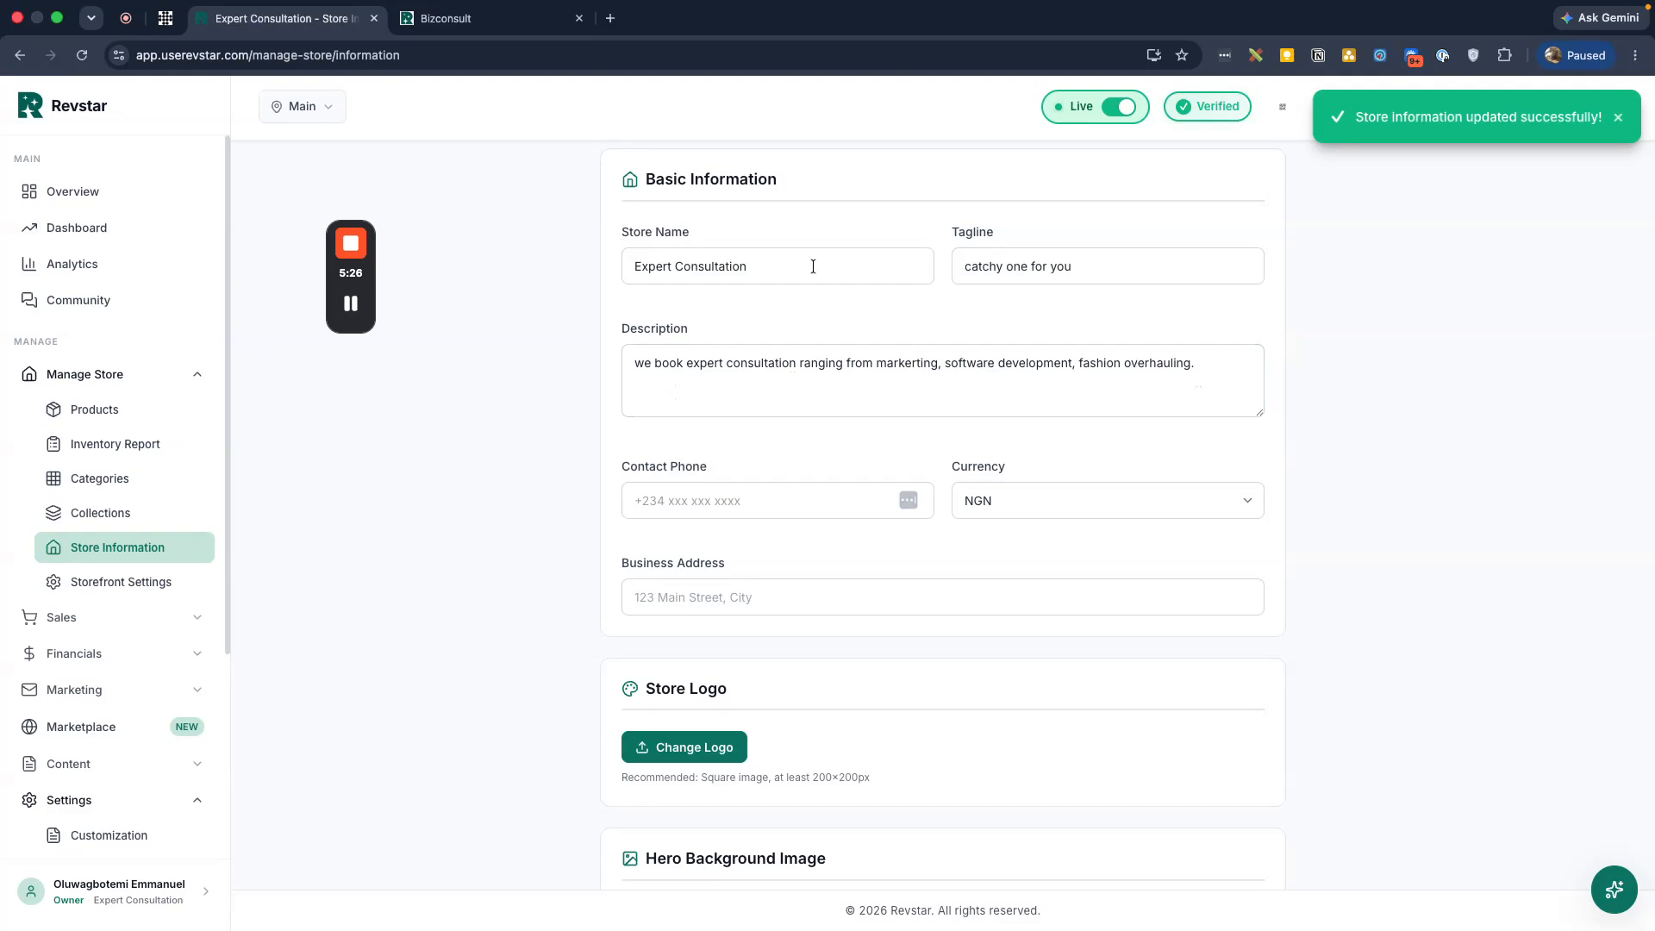
Reload the live storefront and examine the store name and description in its footer
scroll(766, 443, down, 5)
scroll(1046, 422, up, 5)
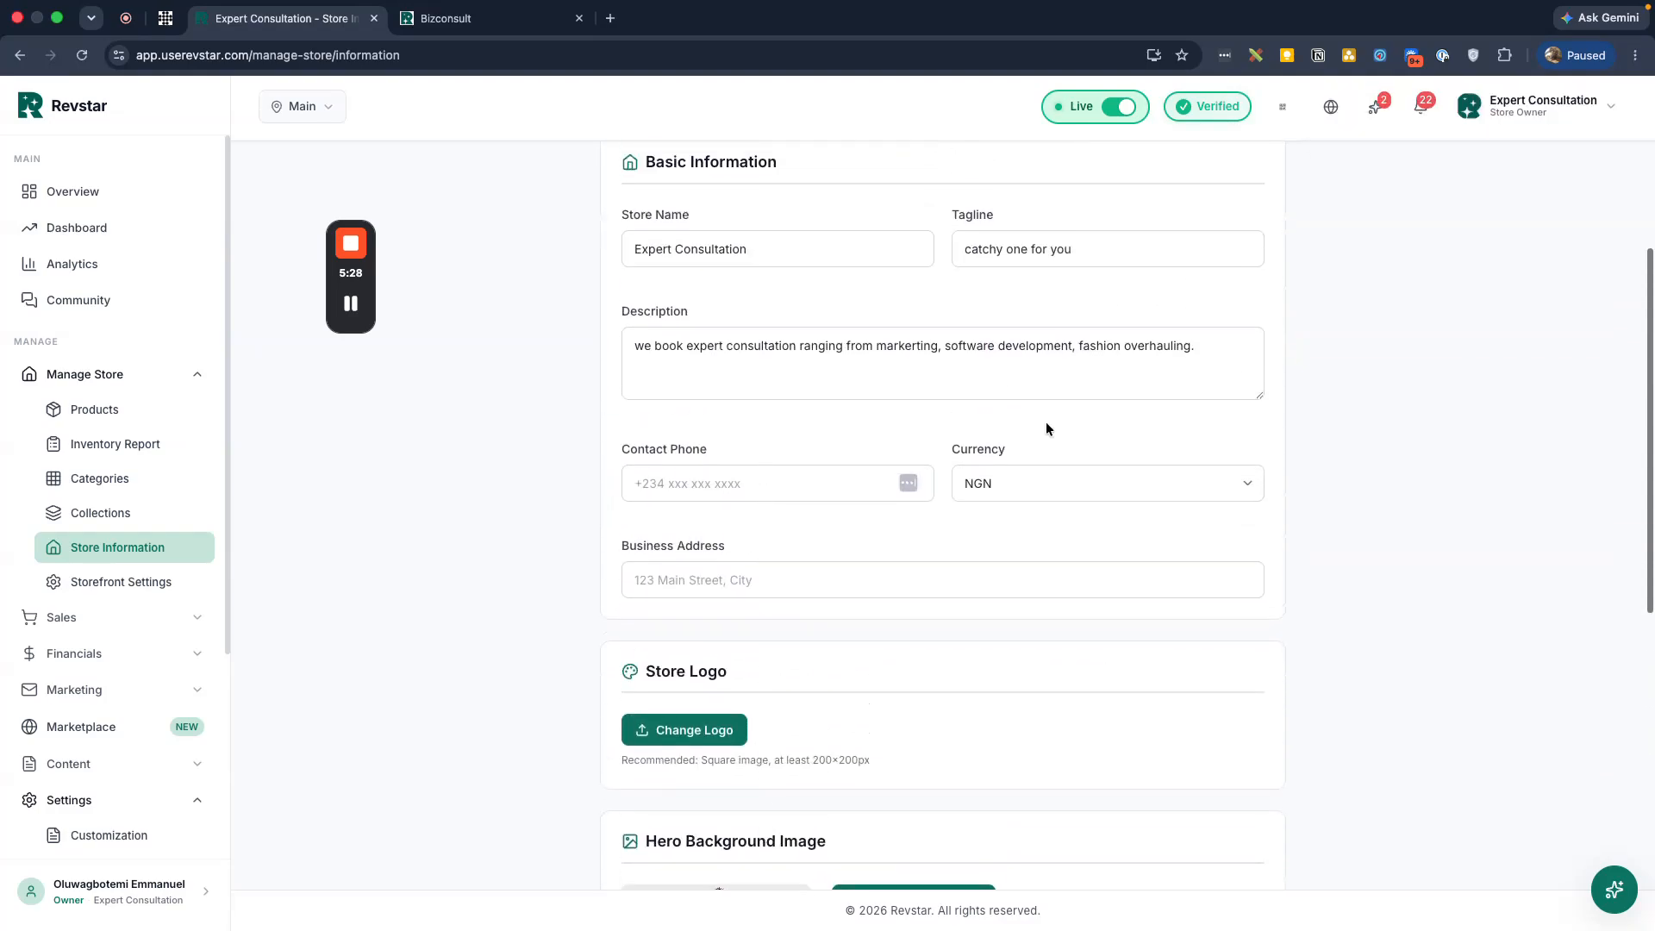
key(ctrl+Tab)
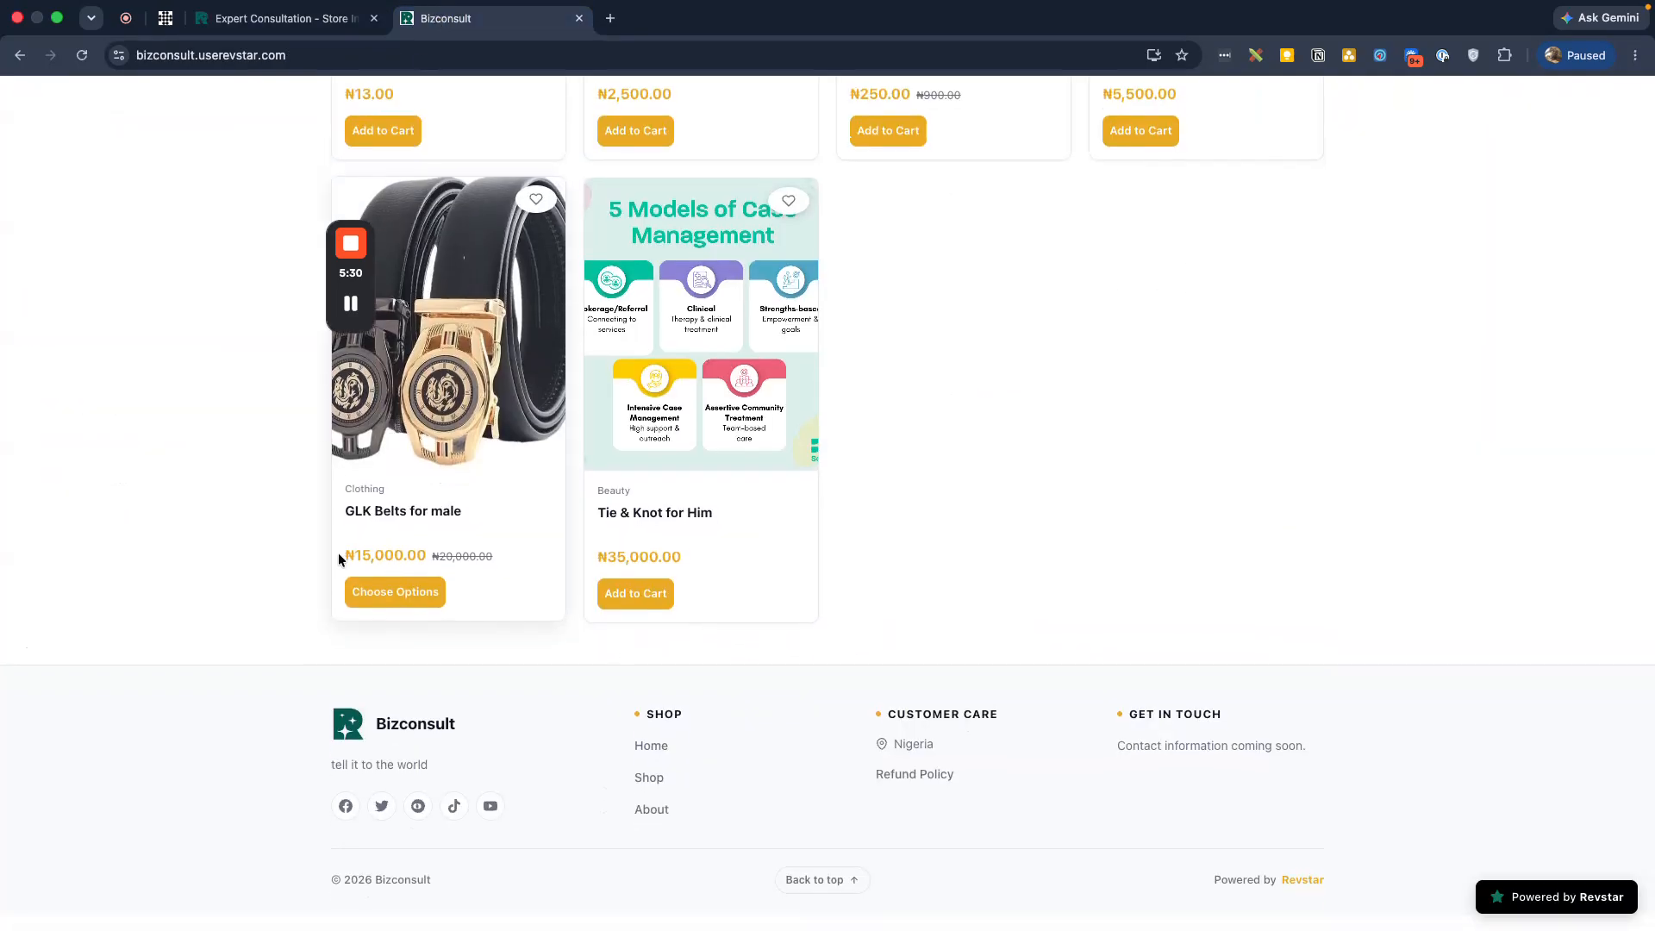
click(82, 54)
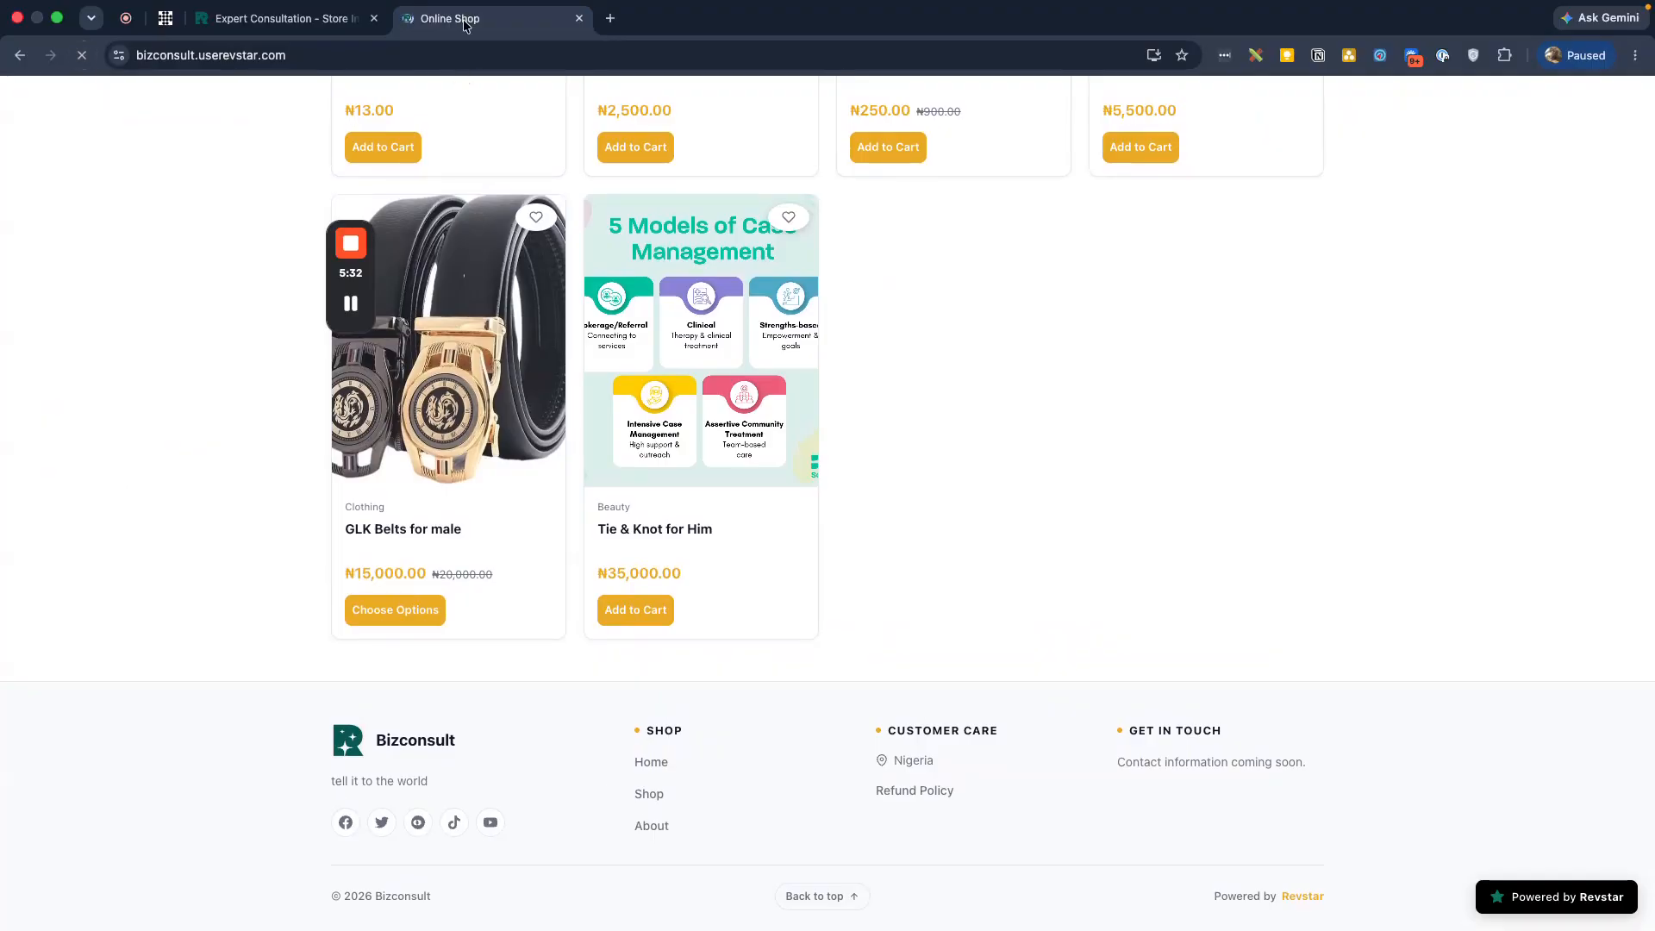
scroll(553, 379, down, 10)
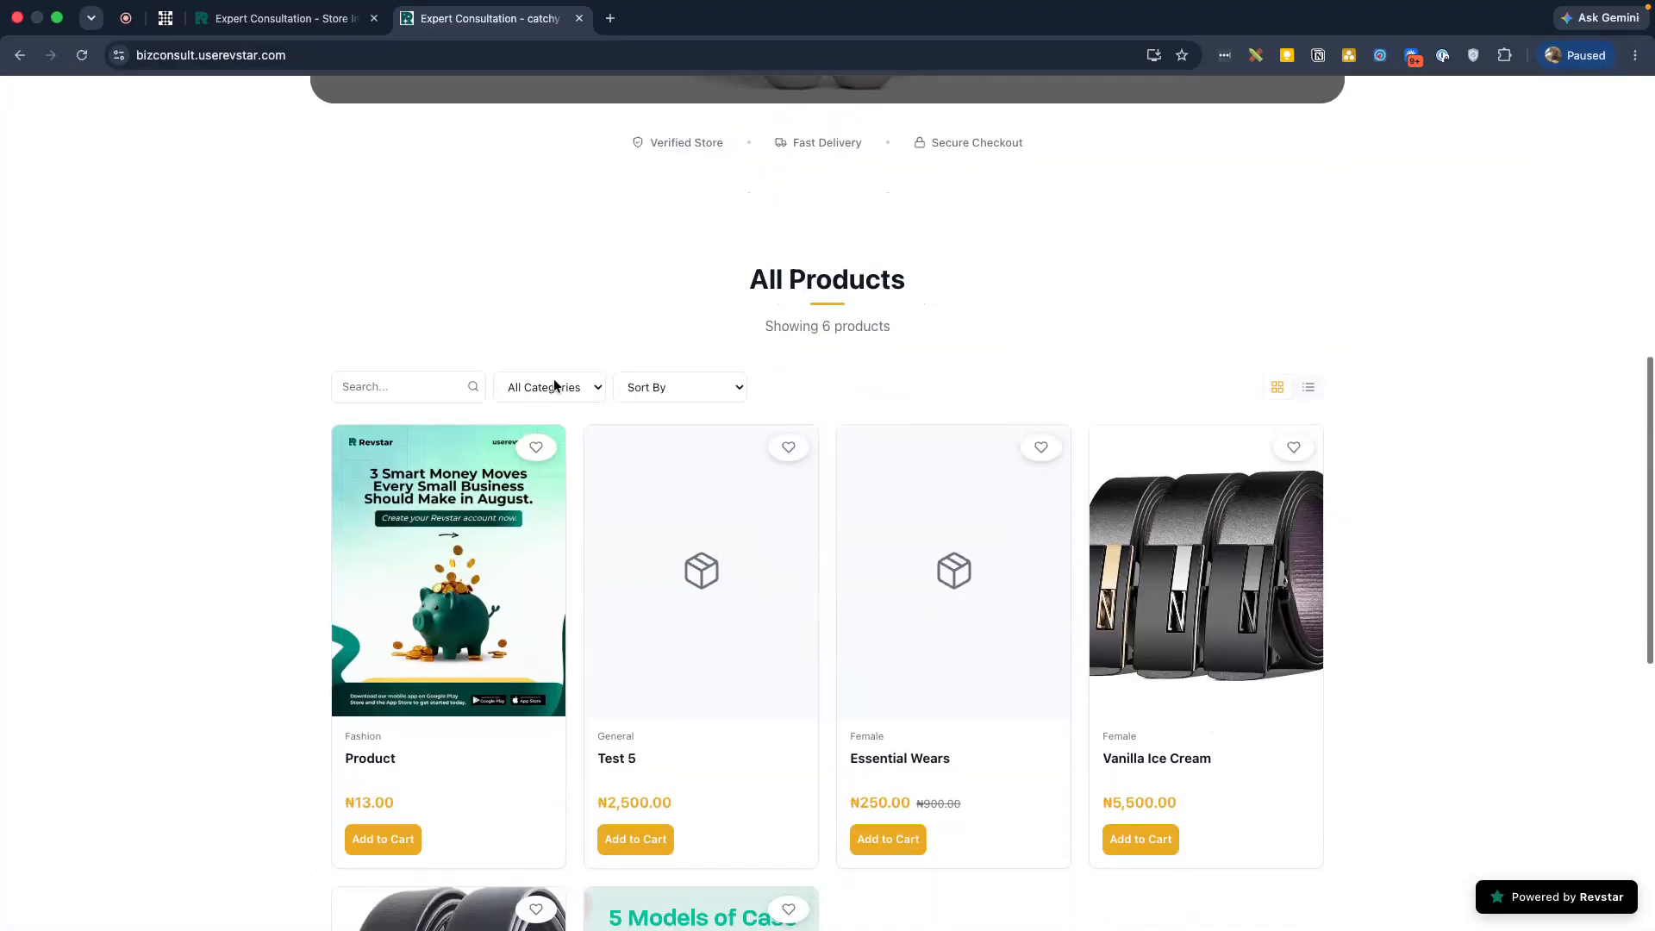
scroll(553, 379, up, 5)
scroll(554, 379, down, 13)
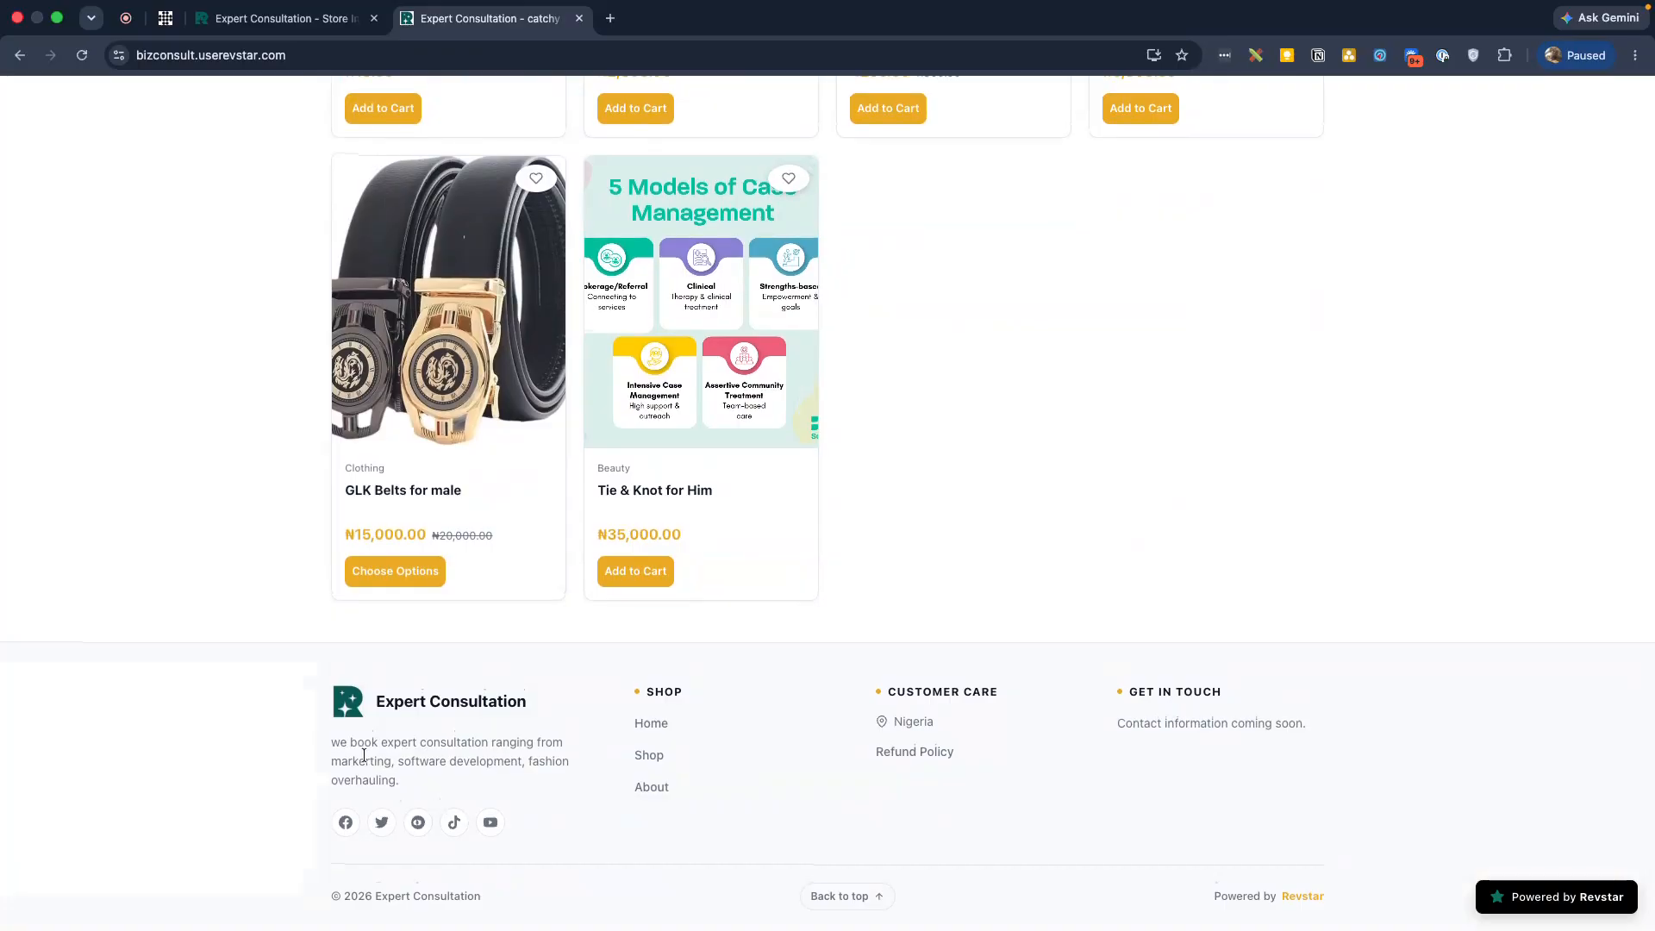
triple_click(364, 755)
click(480, 781)
triple_click(365, 751)
click(320, 746)
drag(372, 700, 511, 705)
triple_click(468, 747)
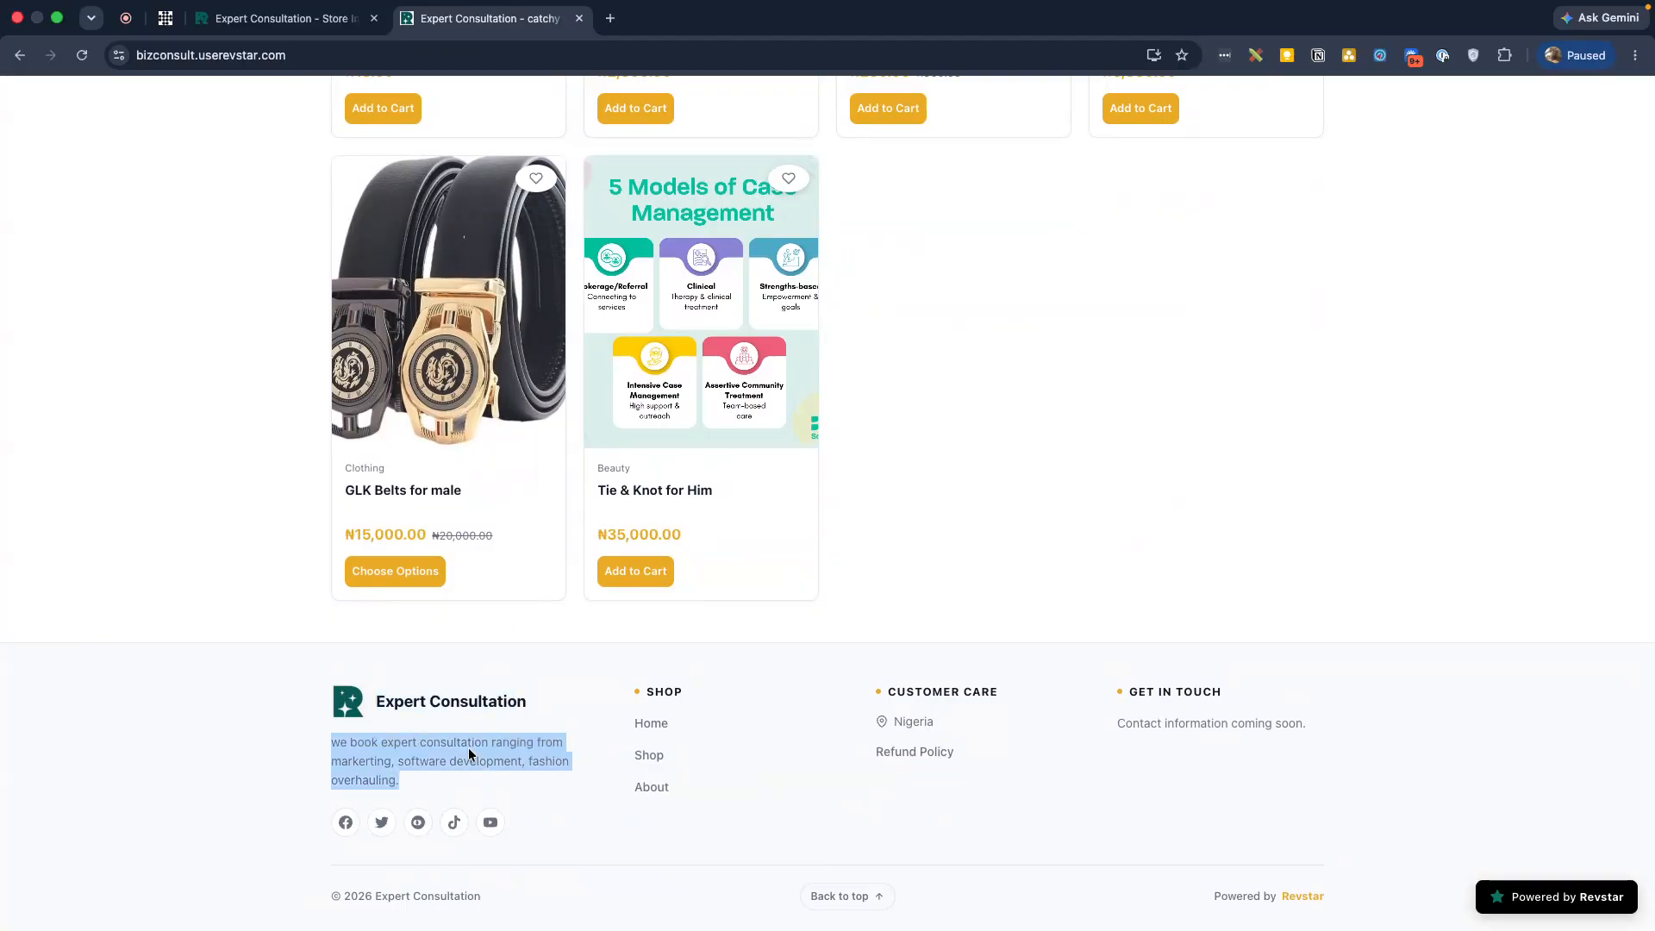
Return to the store admin's Store Information and fill in the contact phone number
click(280, 18)
scroll(350, 586, down, 2)
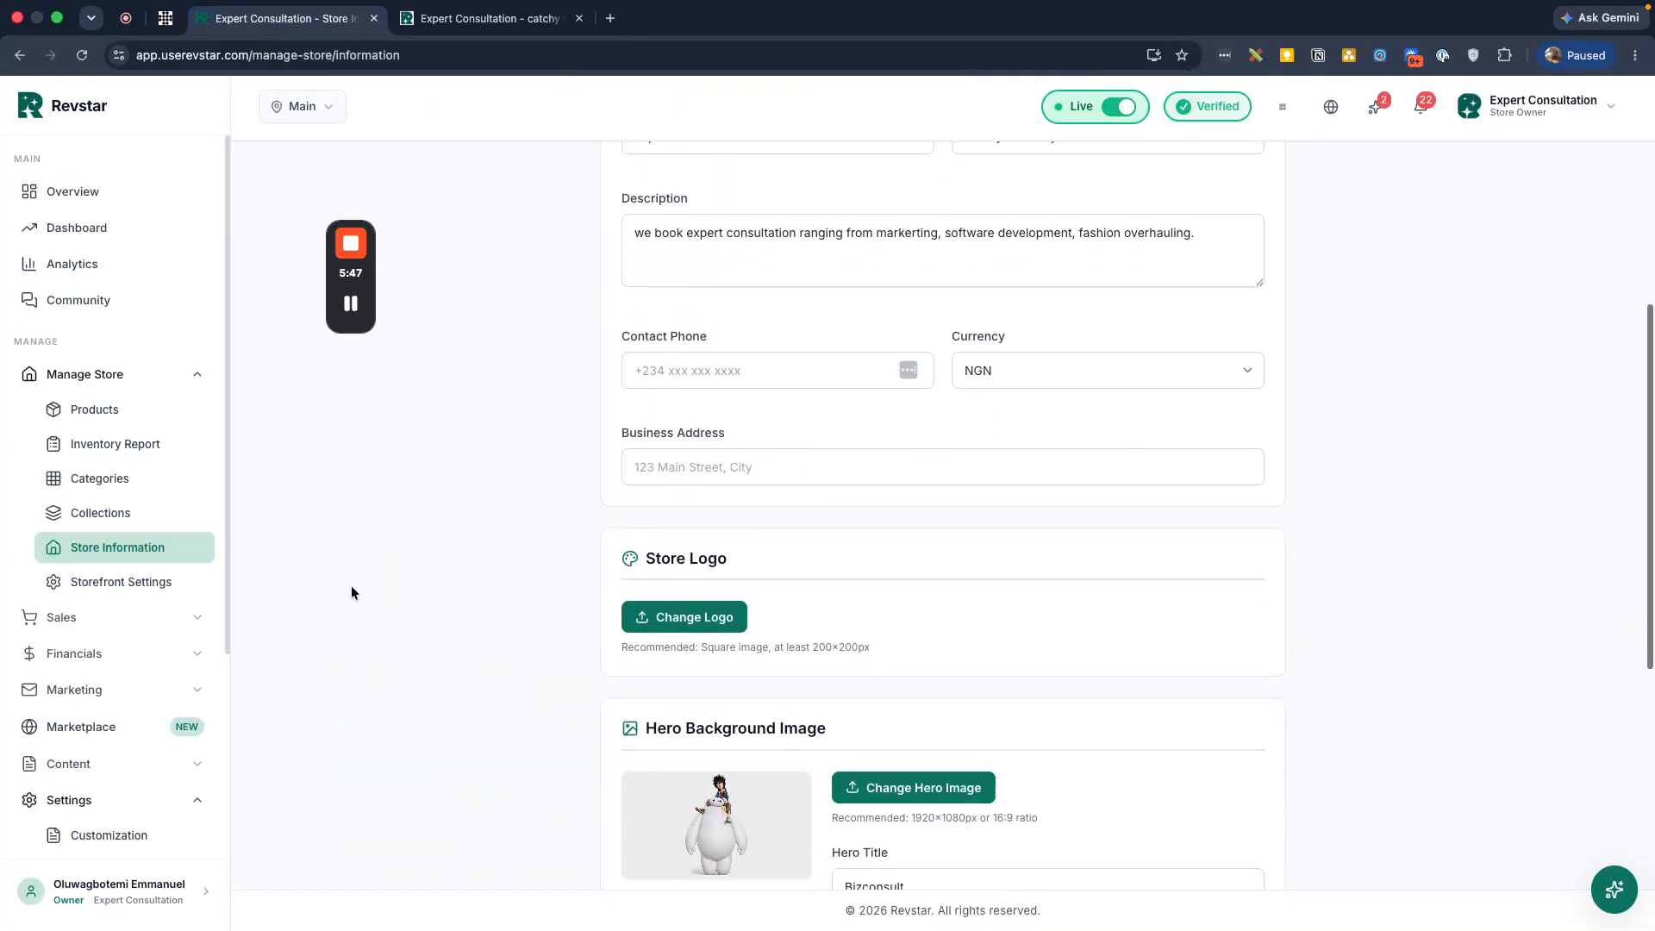
scroll(788, 449, up, 5)
scroll(787, 453, down, 1)
scroll(788, 455, down, 3)
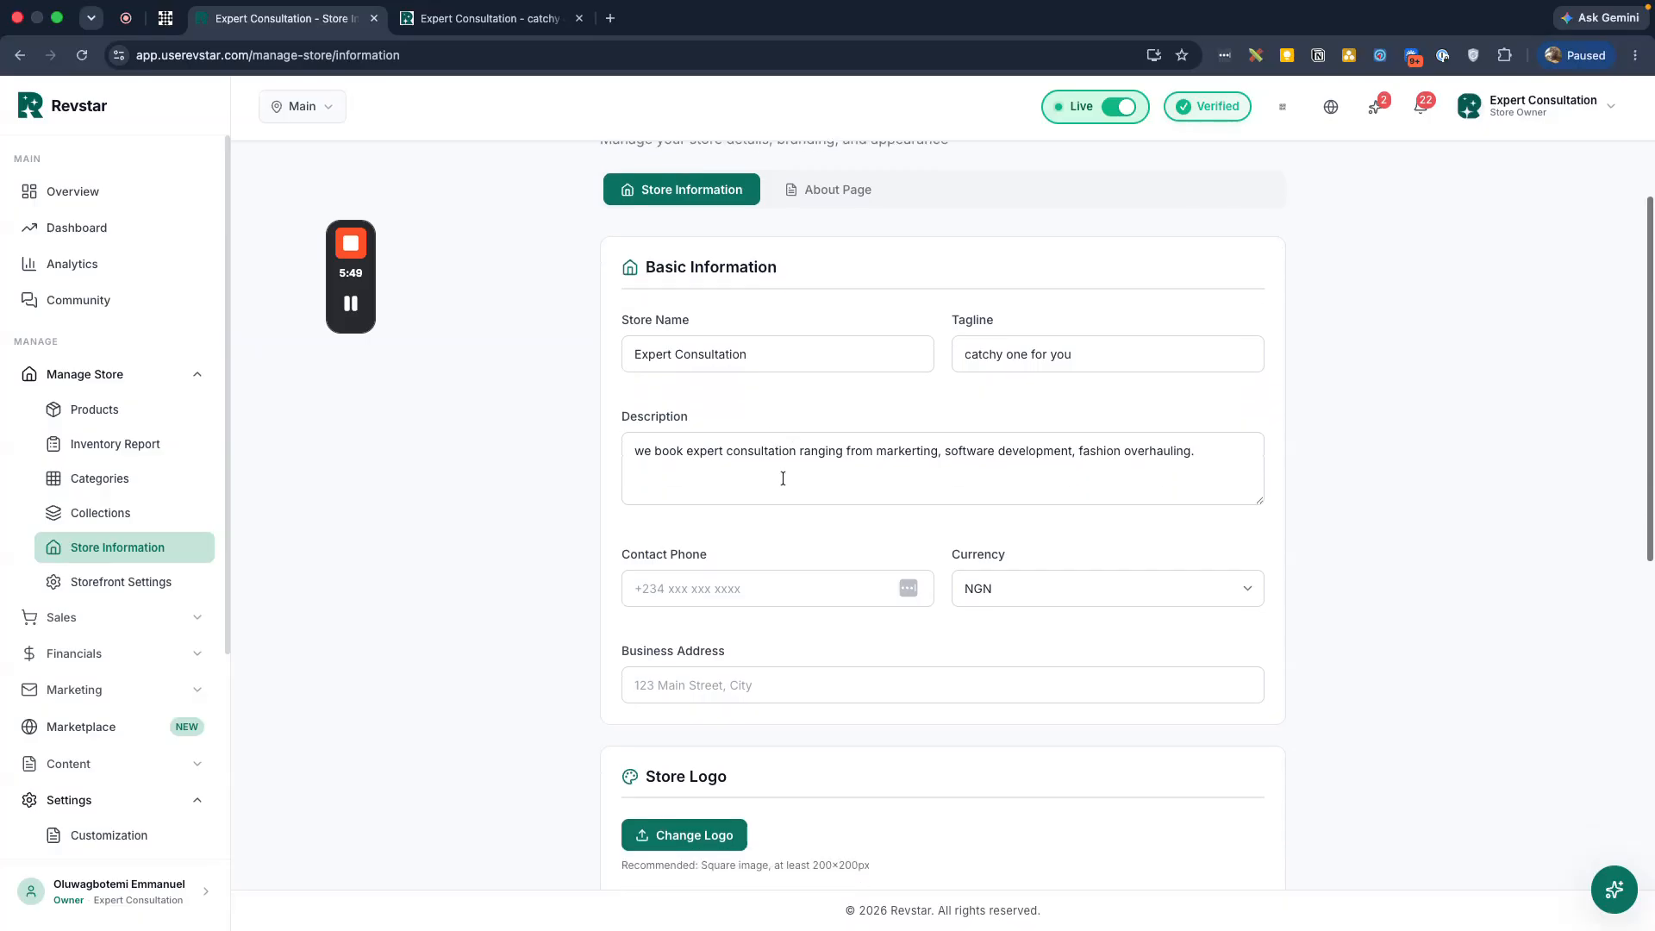
click(735, 396)
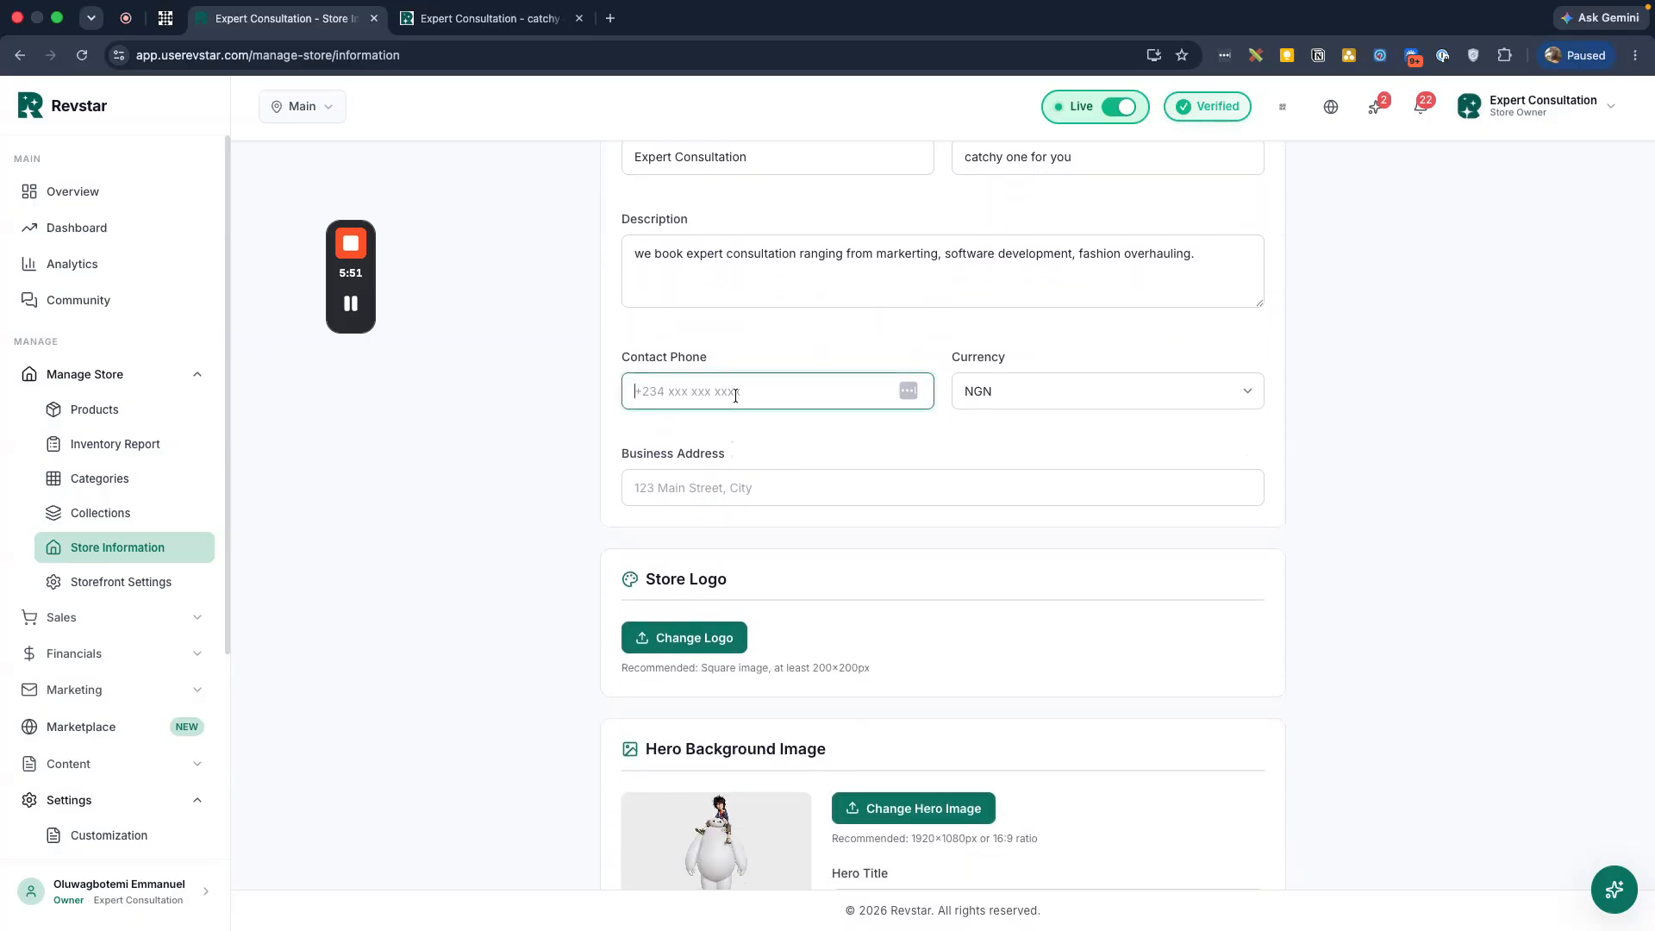
text(+)
key(shift+Left)
key(shift+Left)
key(Left)
key(shift+Left)
key(shift+Left)
key(Left)
key(shift+Left)
key(shift+Left)
key(Left)
key(shift+Left)
key(shift+Left)
key(Left)
Fill in the store's business address and commit the entry
click(763, 496)
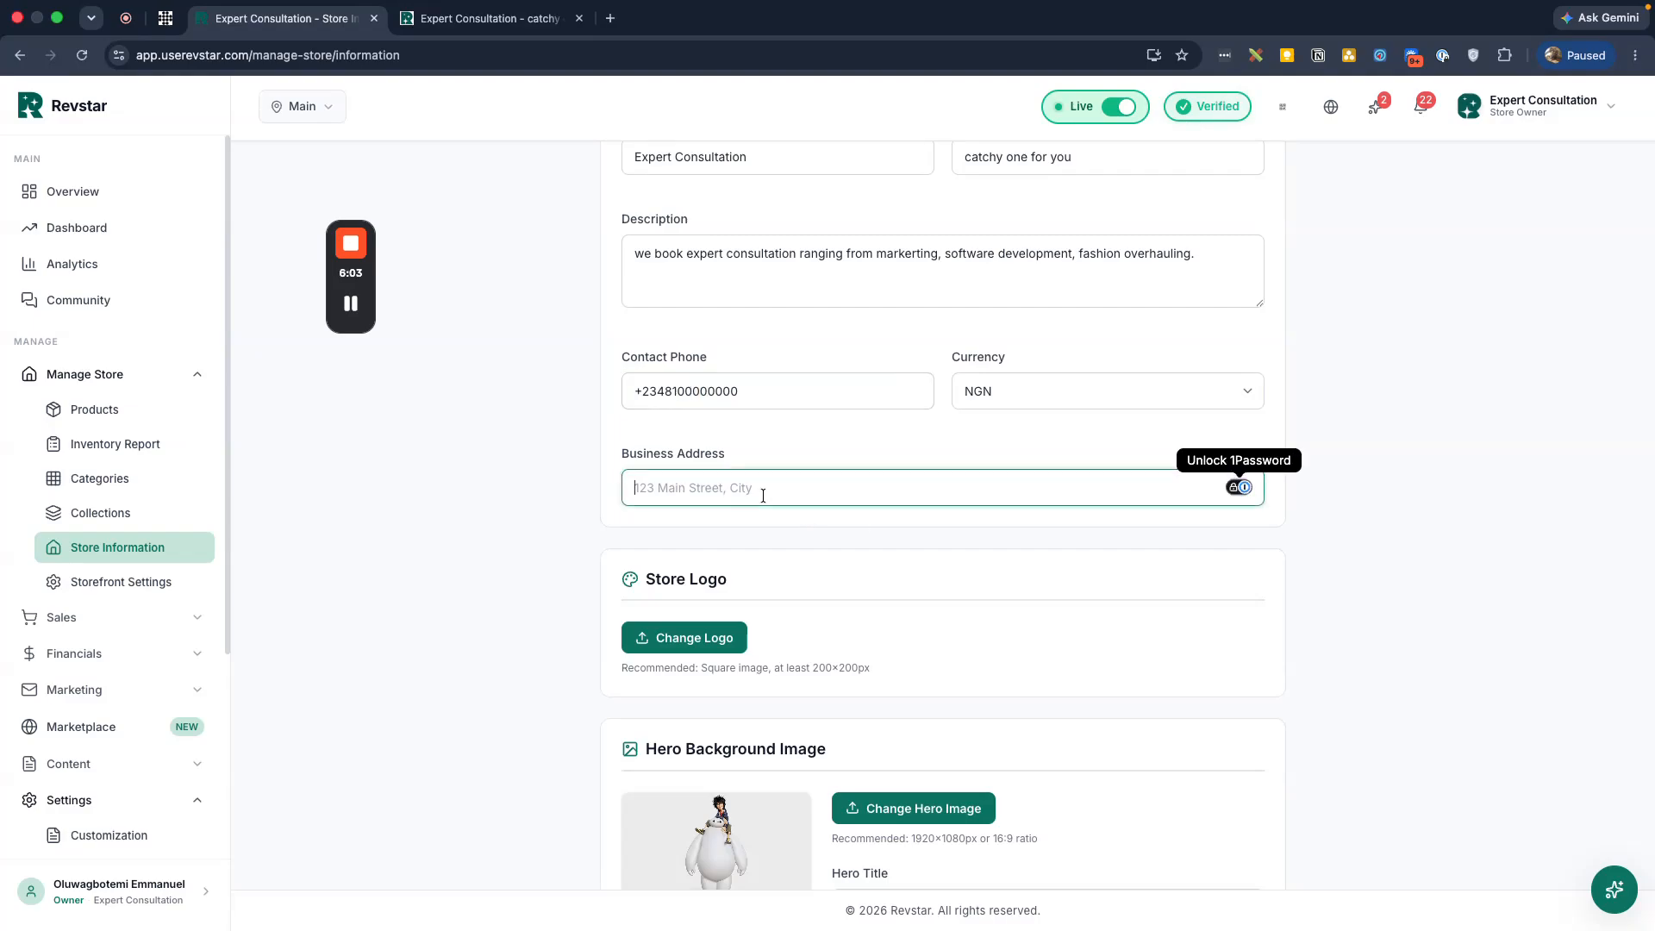
text(Hou)
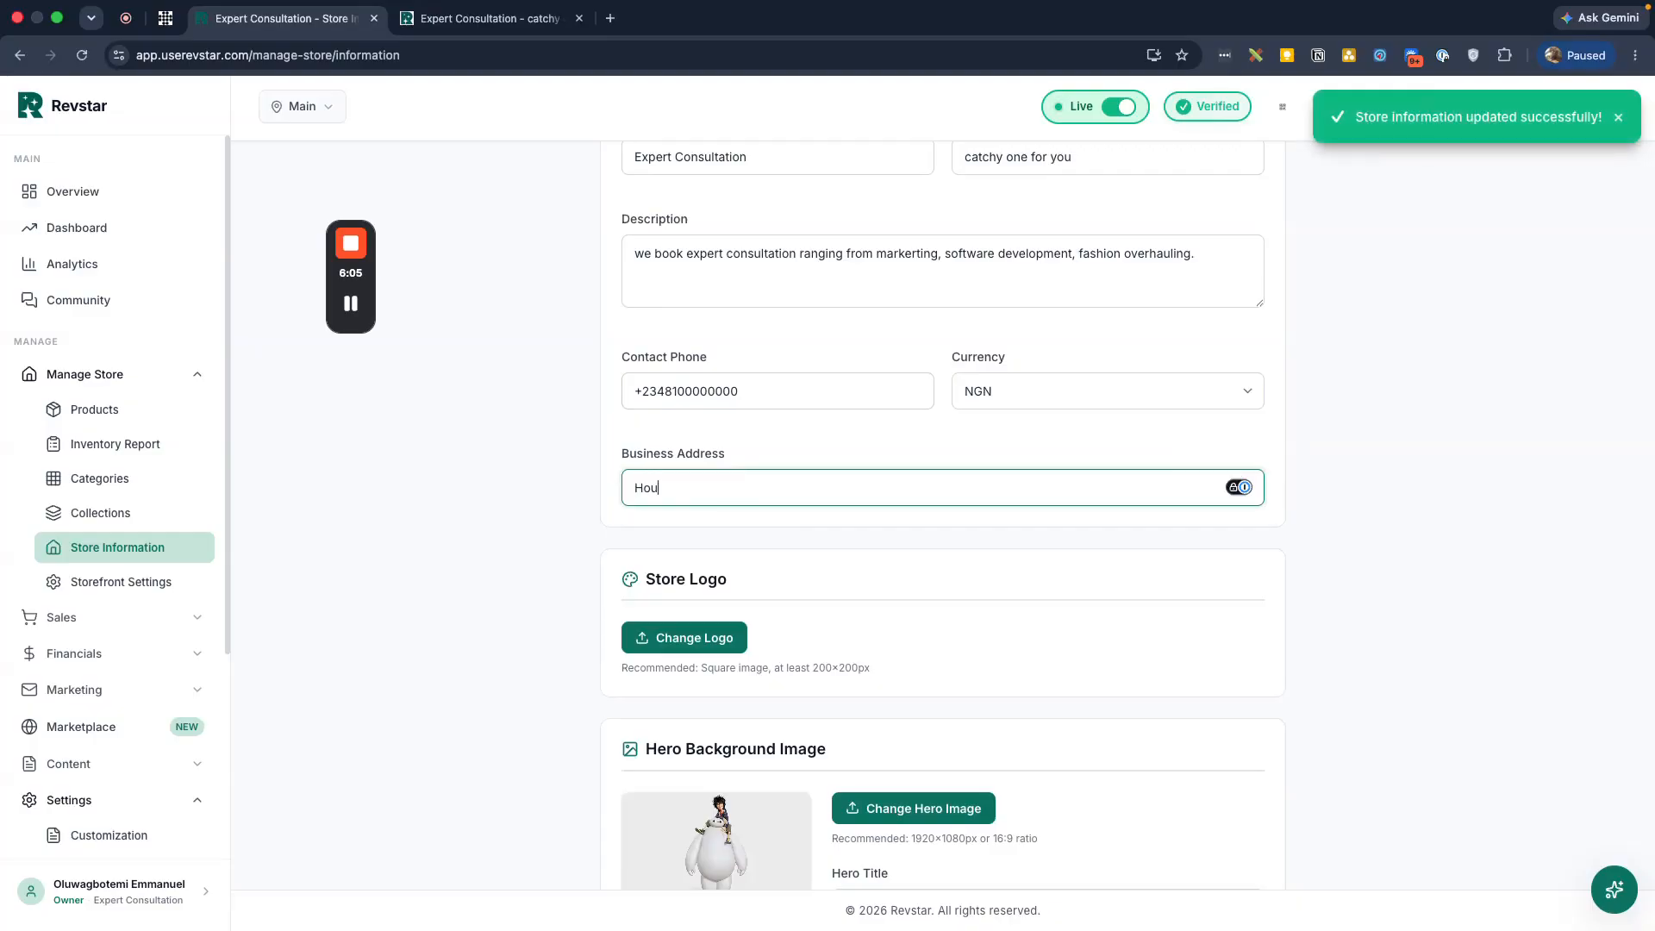
text(se 0, Street 1, Lekki, State)
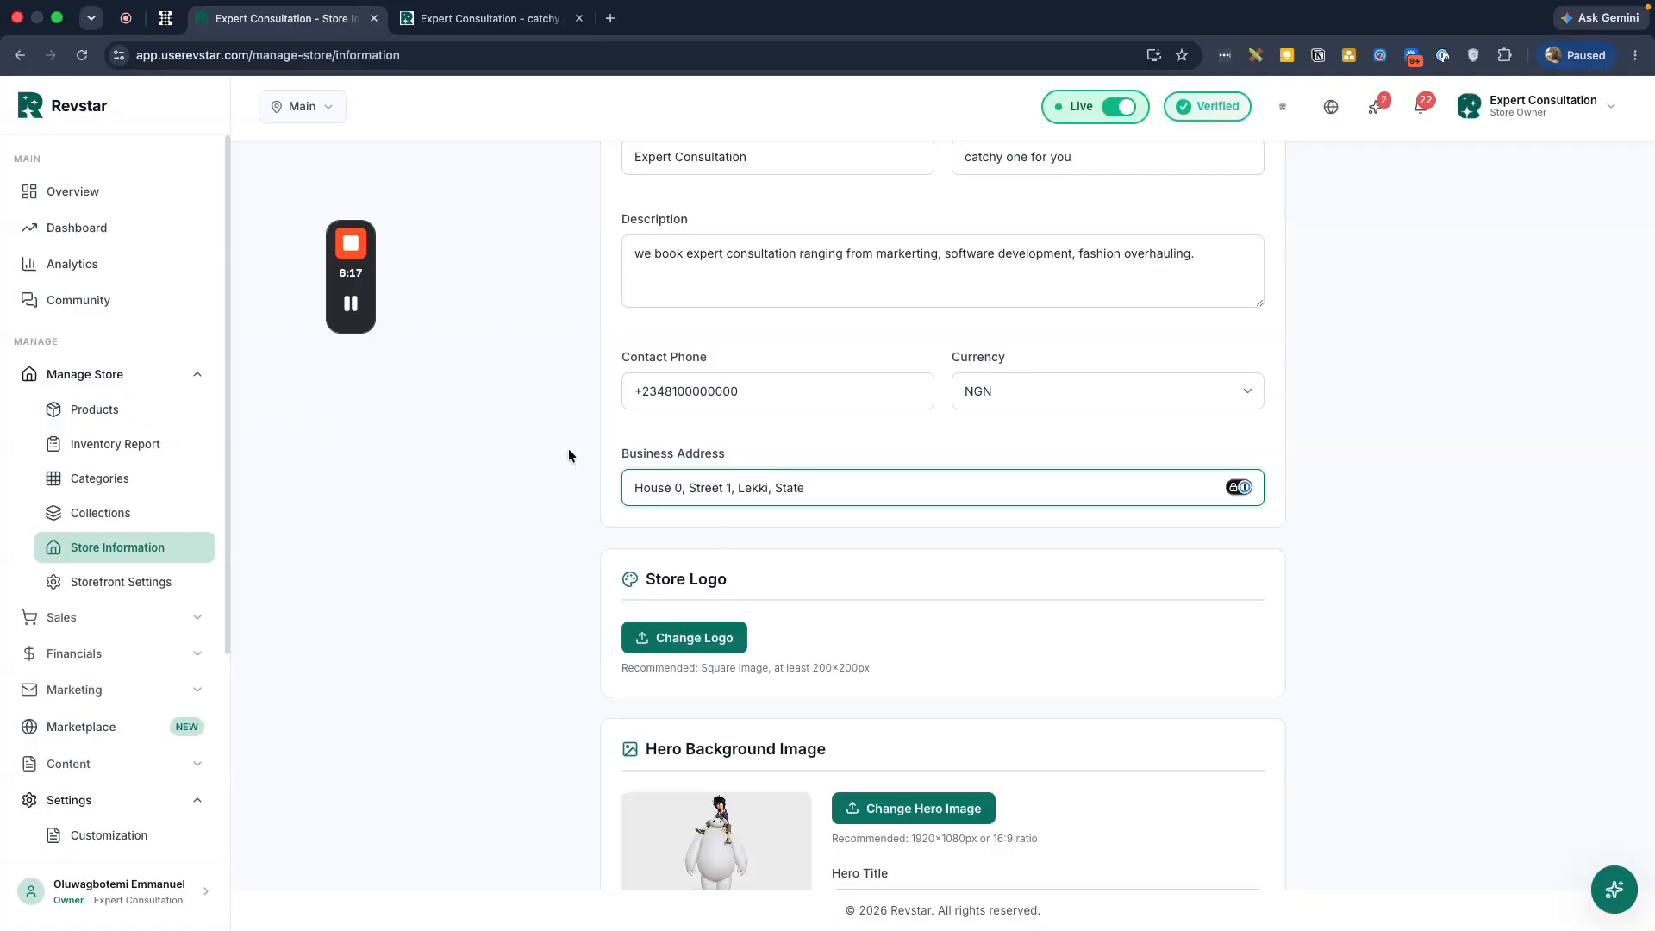
click(569, 455)
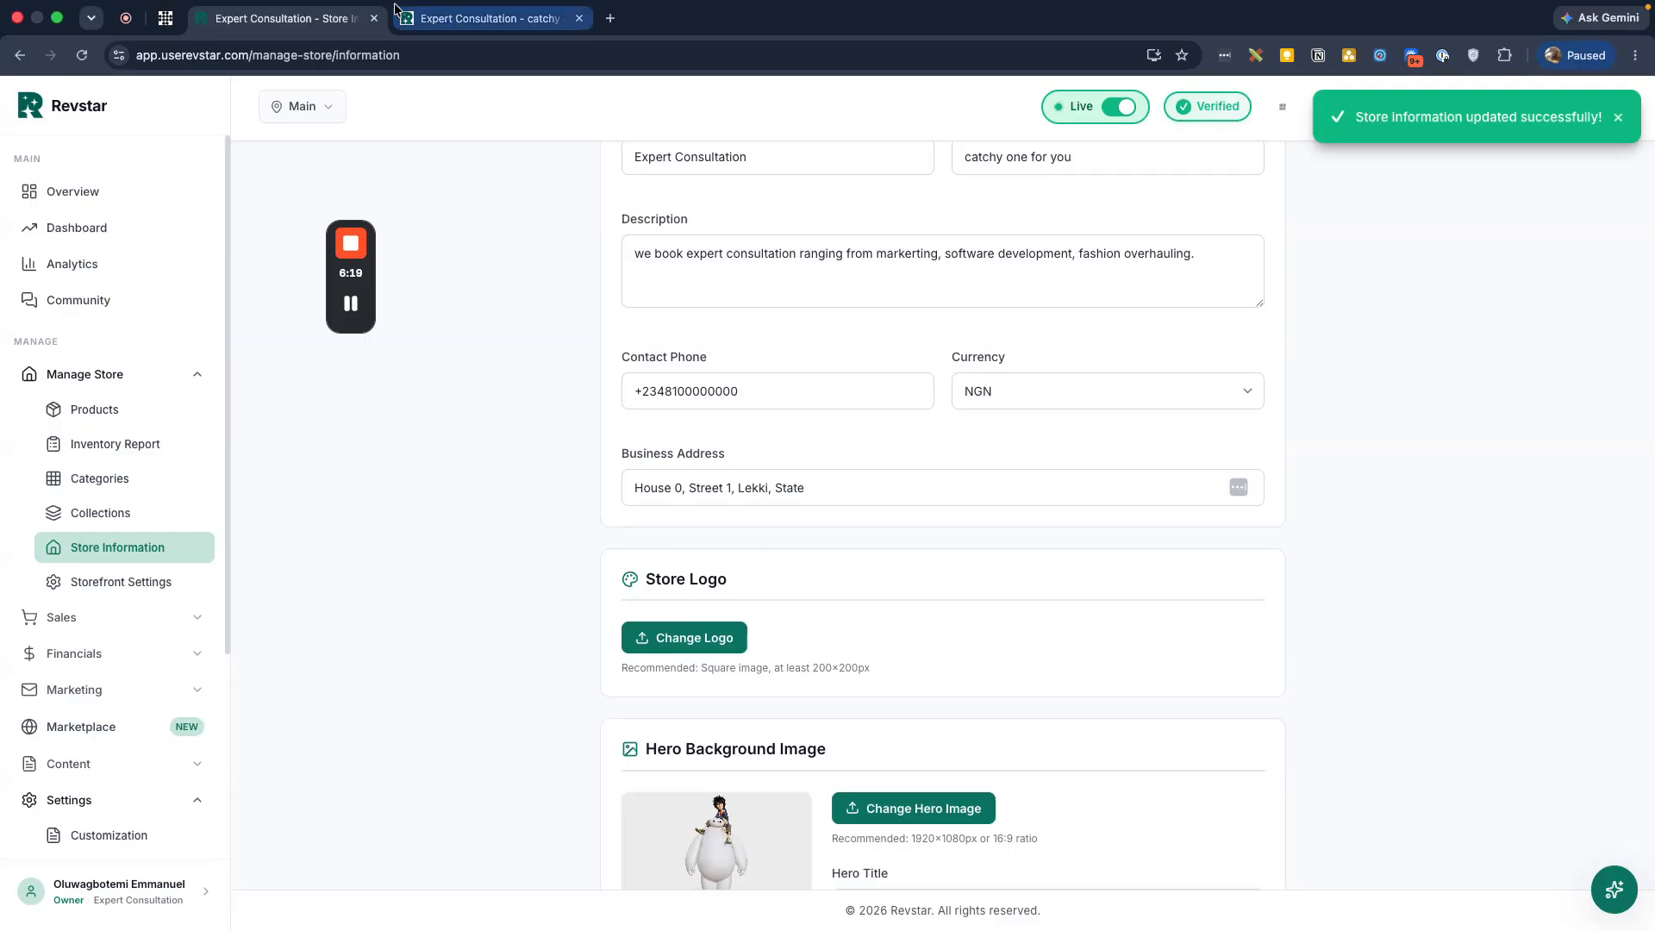
Reload the live storefront and check its footer for the contact phone and business address
click(488, 18)
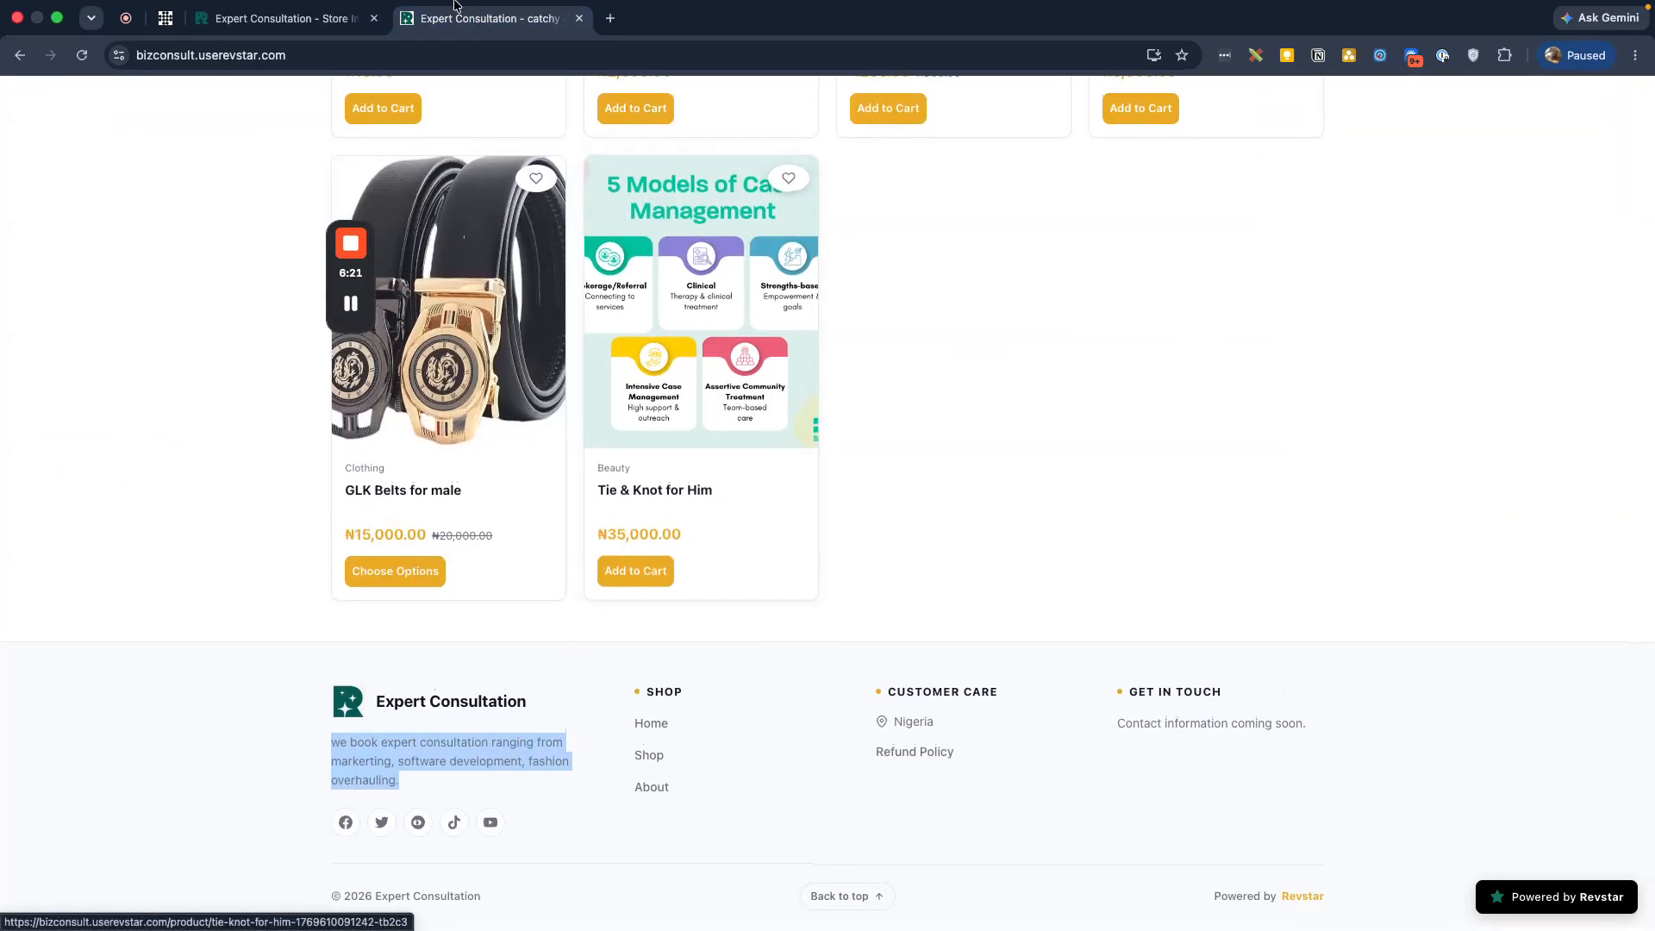
key(super+r)
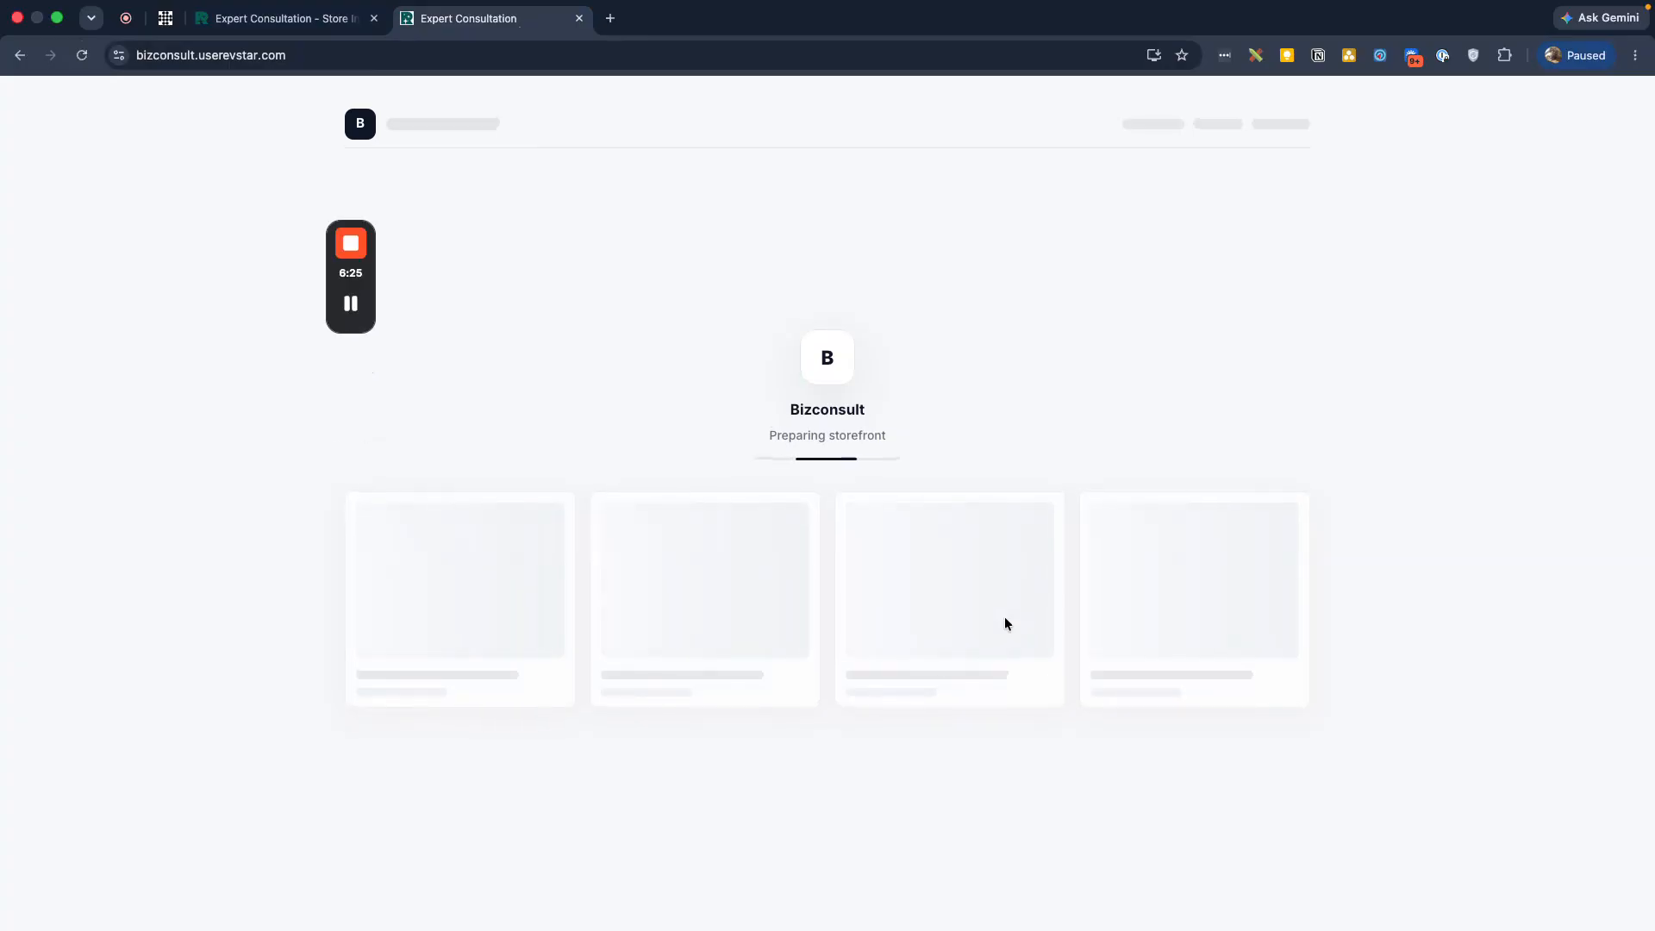
scroll(1005, 617, down, 10)
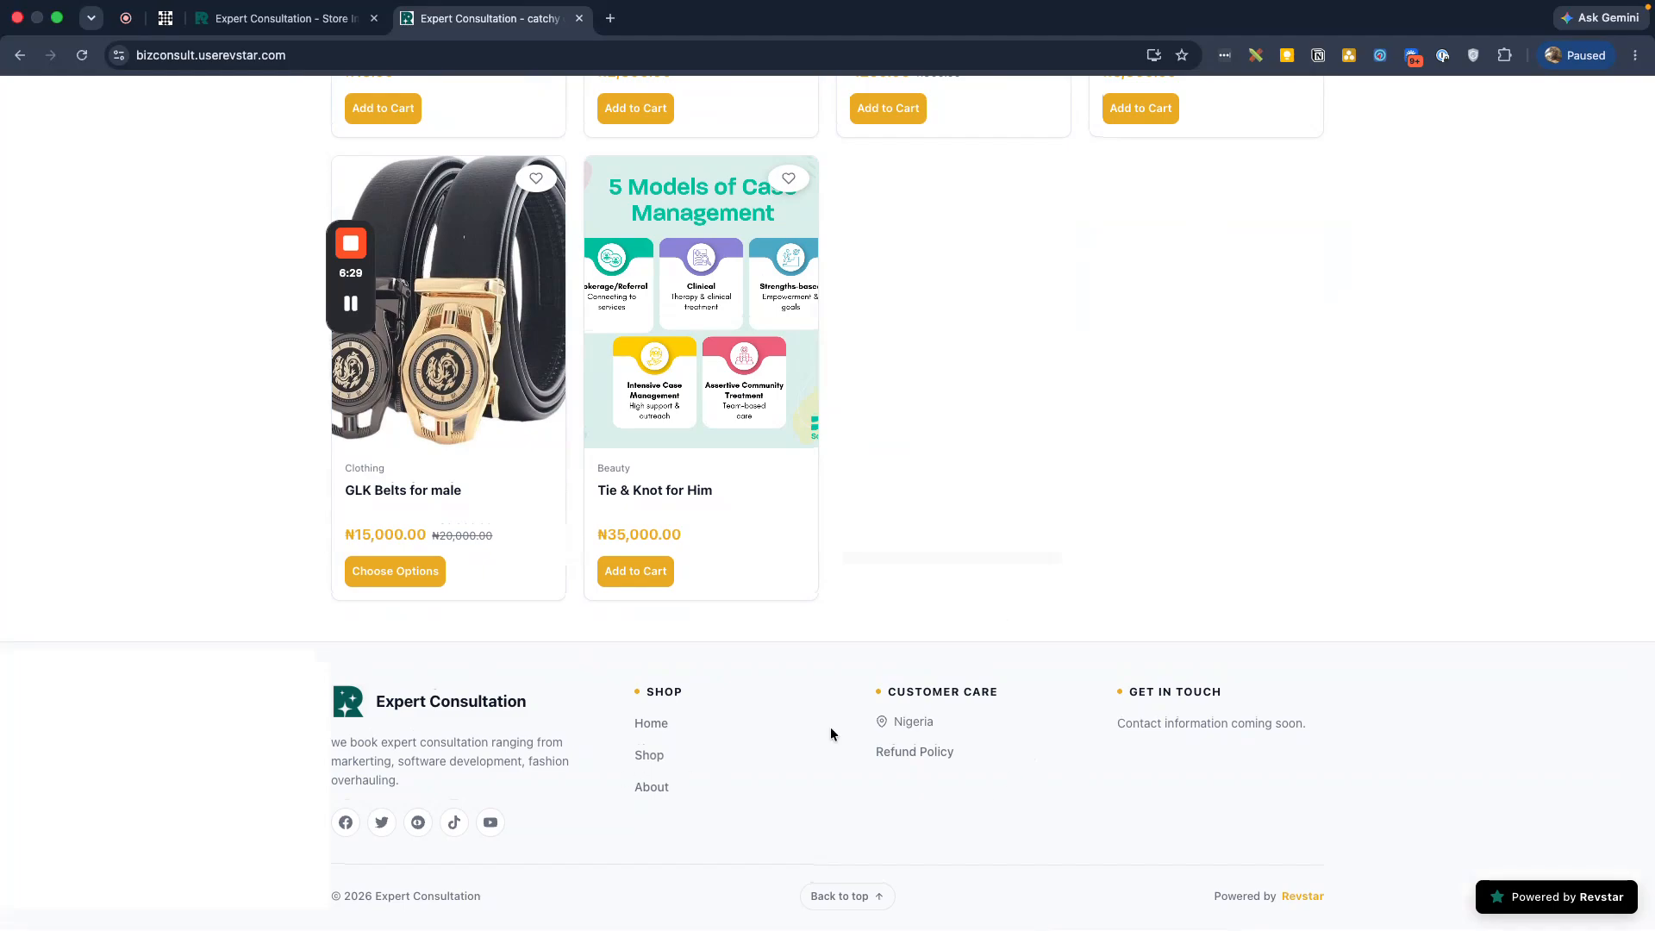
scroll(1204, 595, up, 5)
scroll(1207, 579, down, 5)
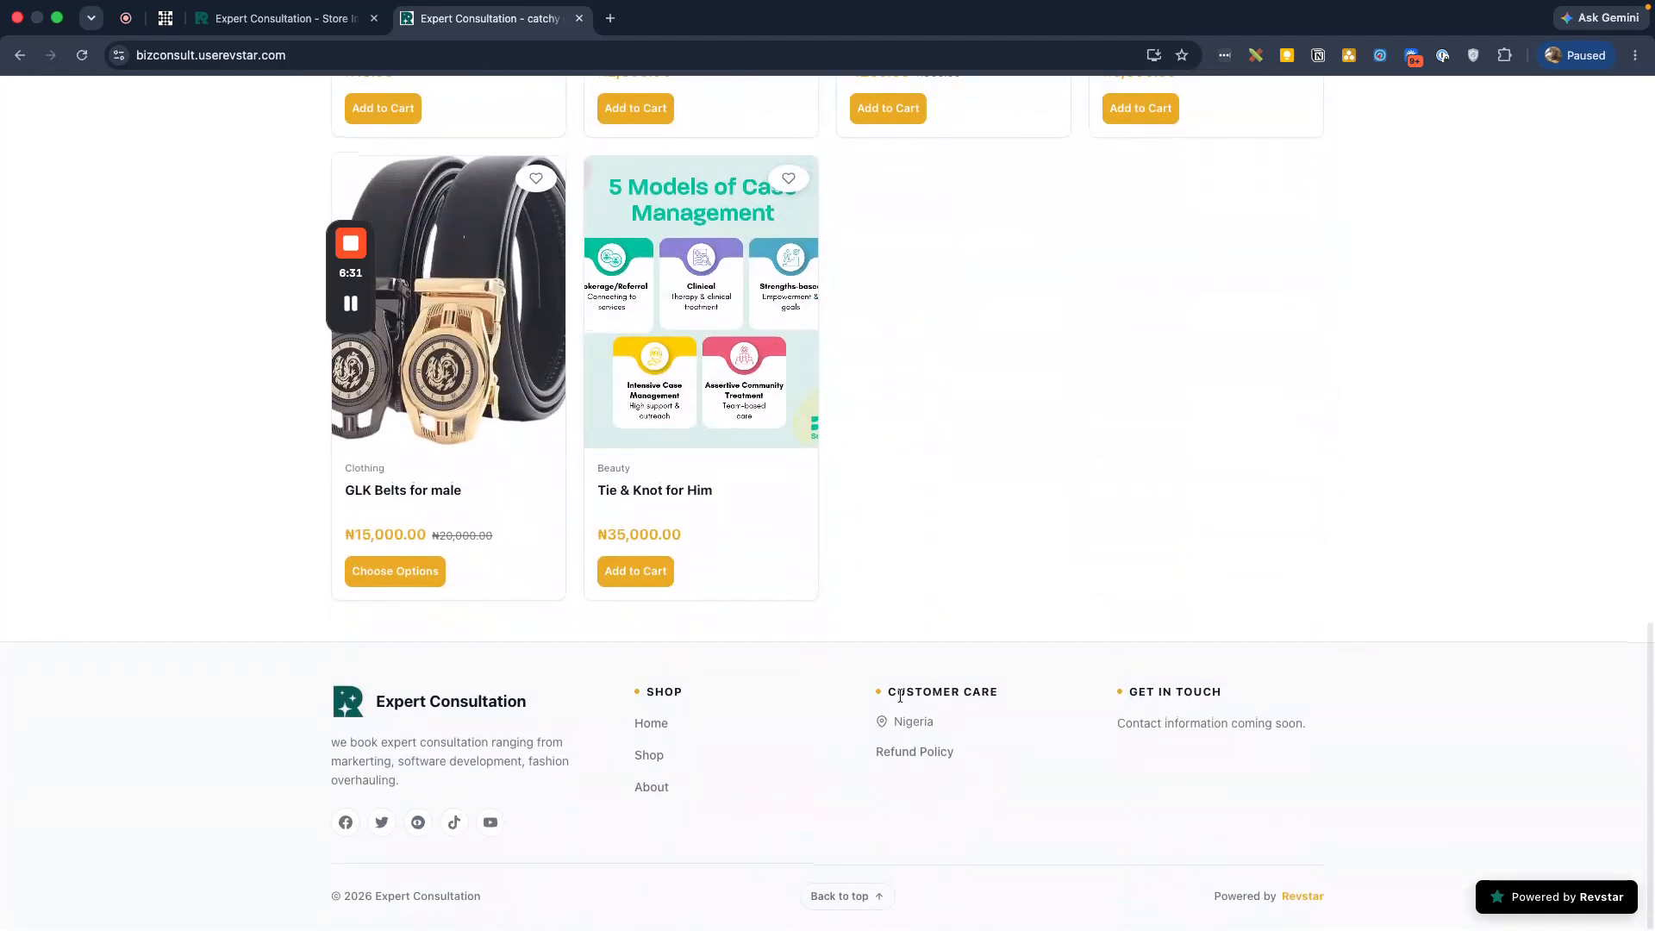
In Store Information, replace the store logo with Revstar-Logo-Mobile.png from the Downloads folder
key(super+1)
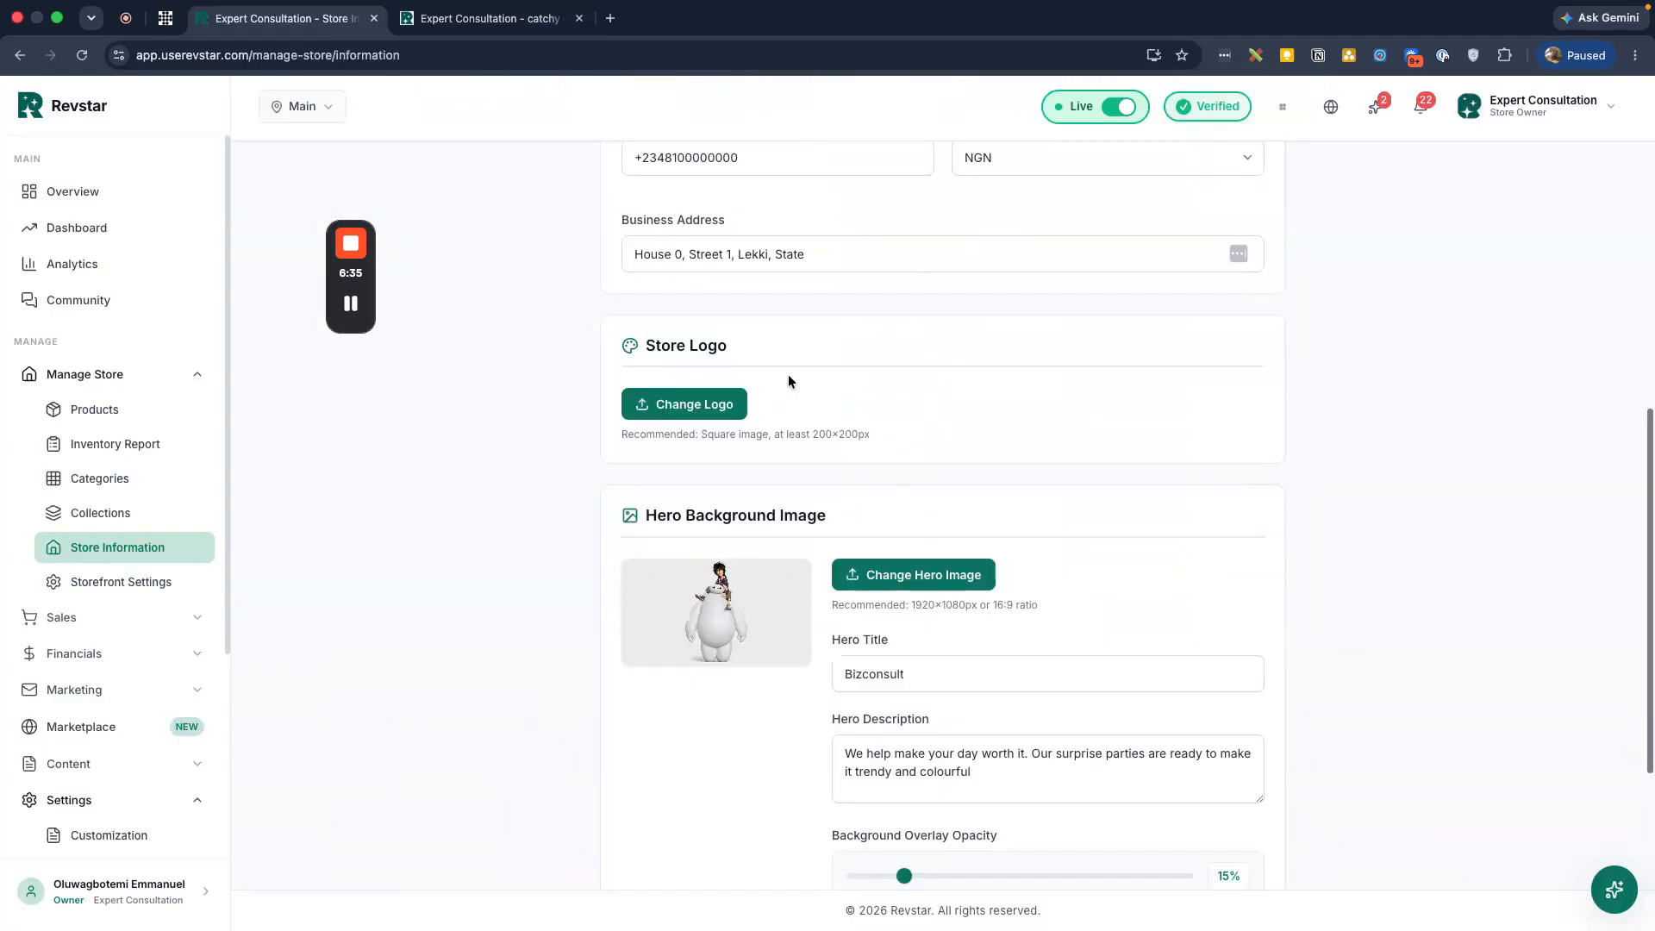
click(680, 397)
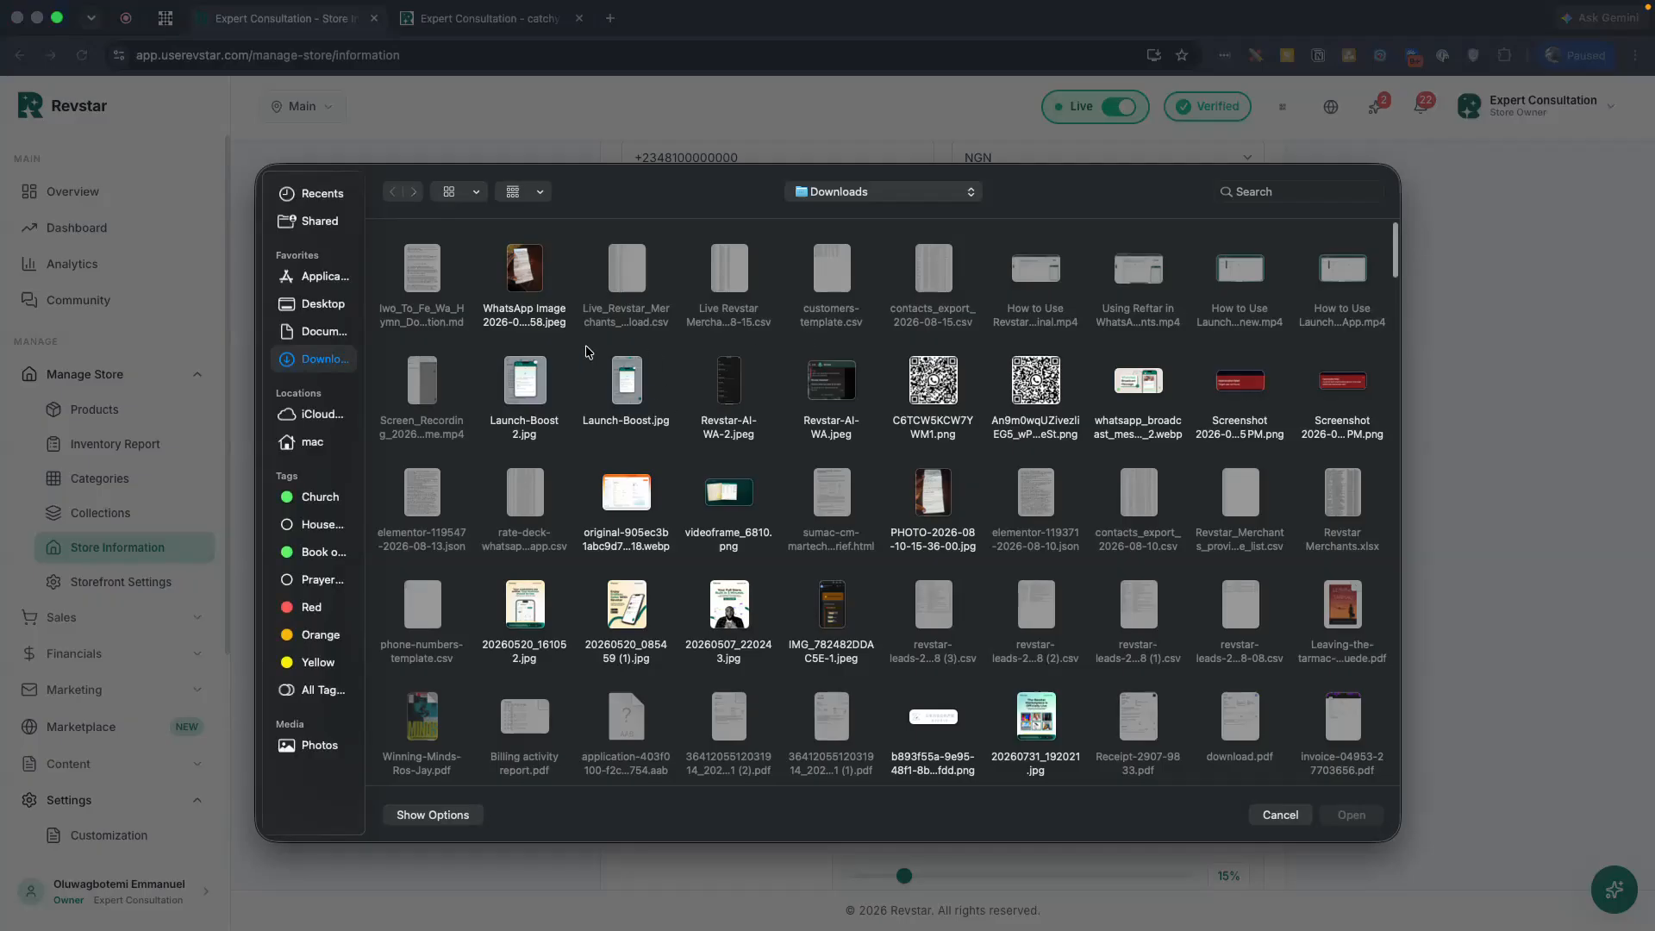
scroll(655, 526, down, 5)
scroll(657, 532, up, 5)
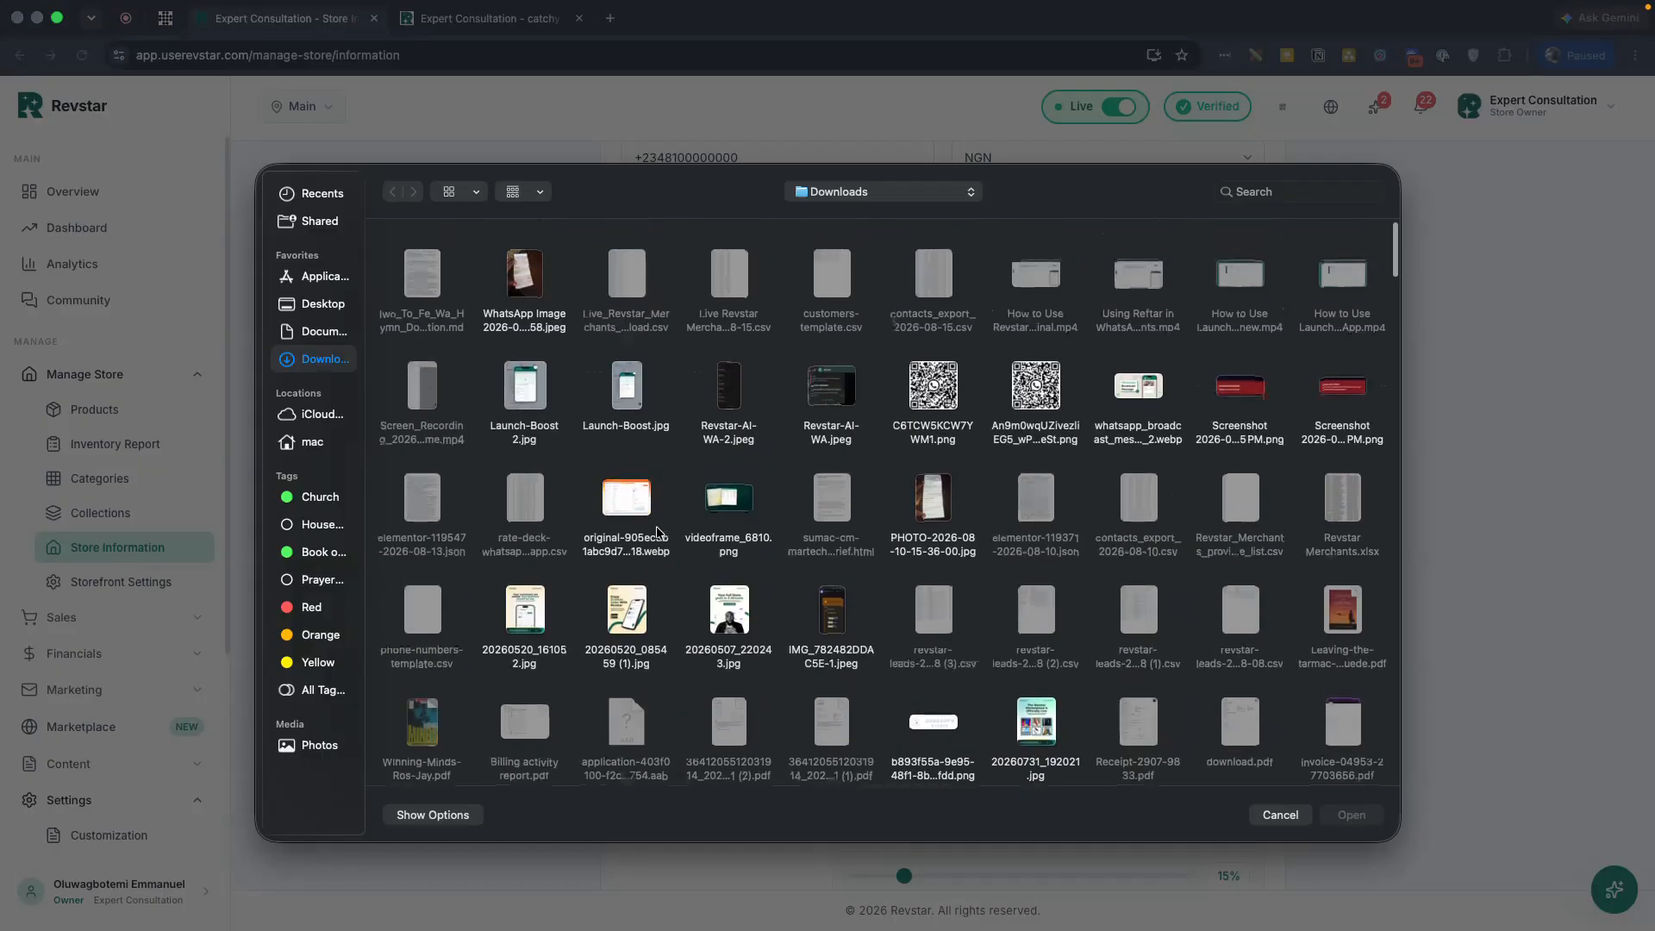
scroll(657, 532, down, 15)
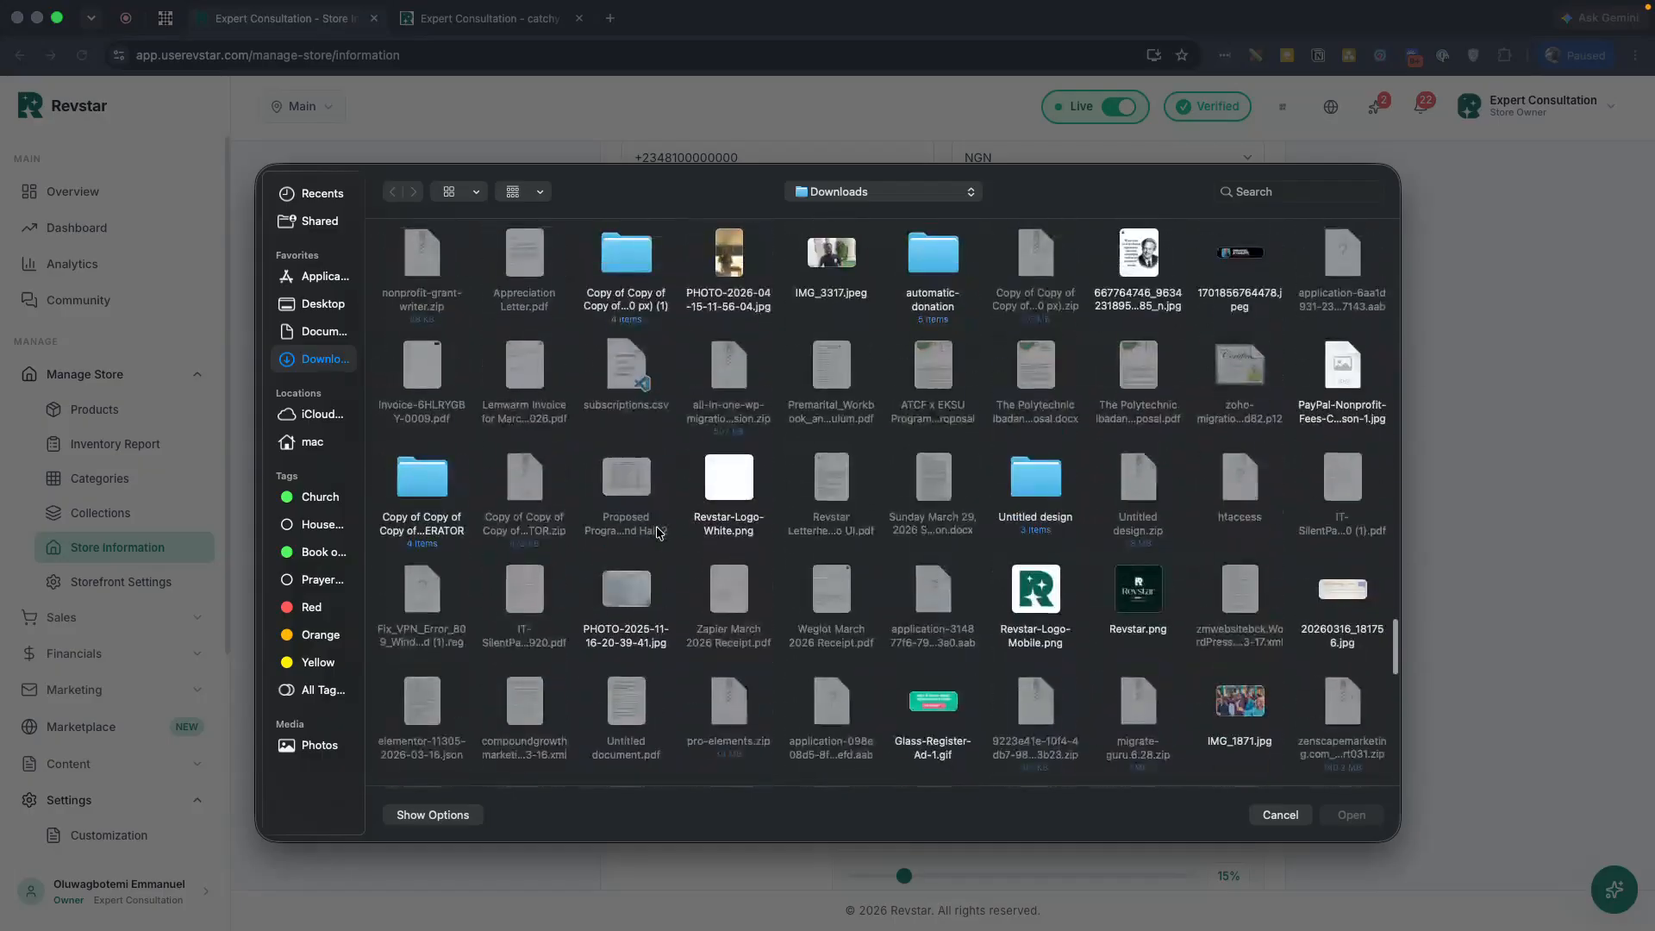
scroll(657, 532, up, 3)
click(1045, 646)
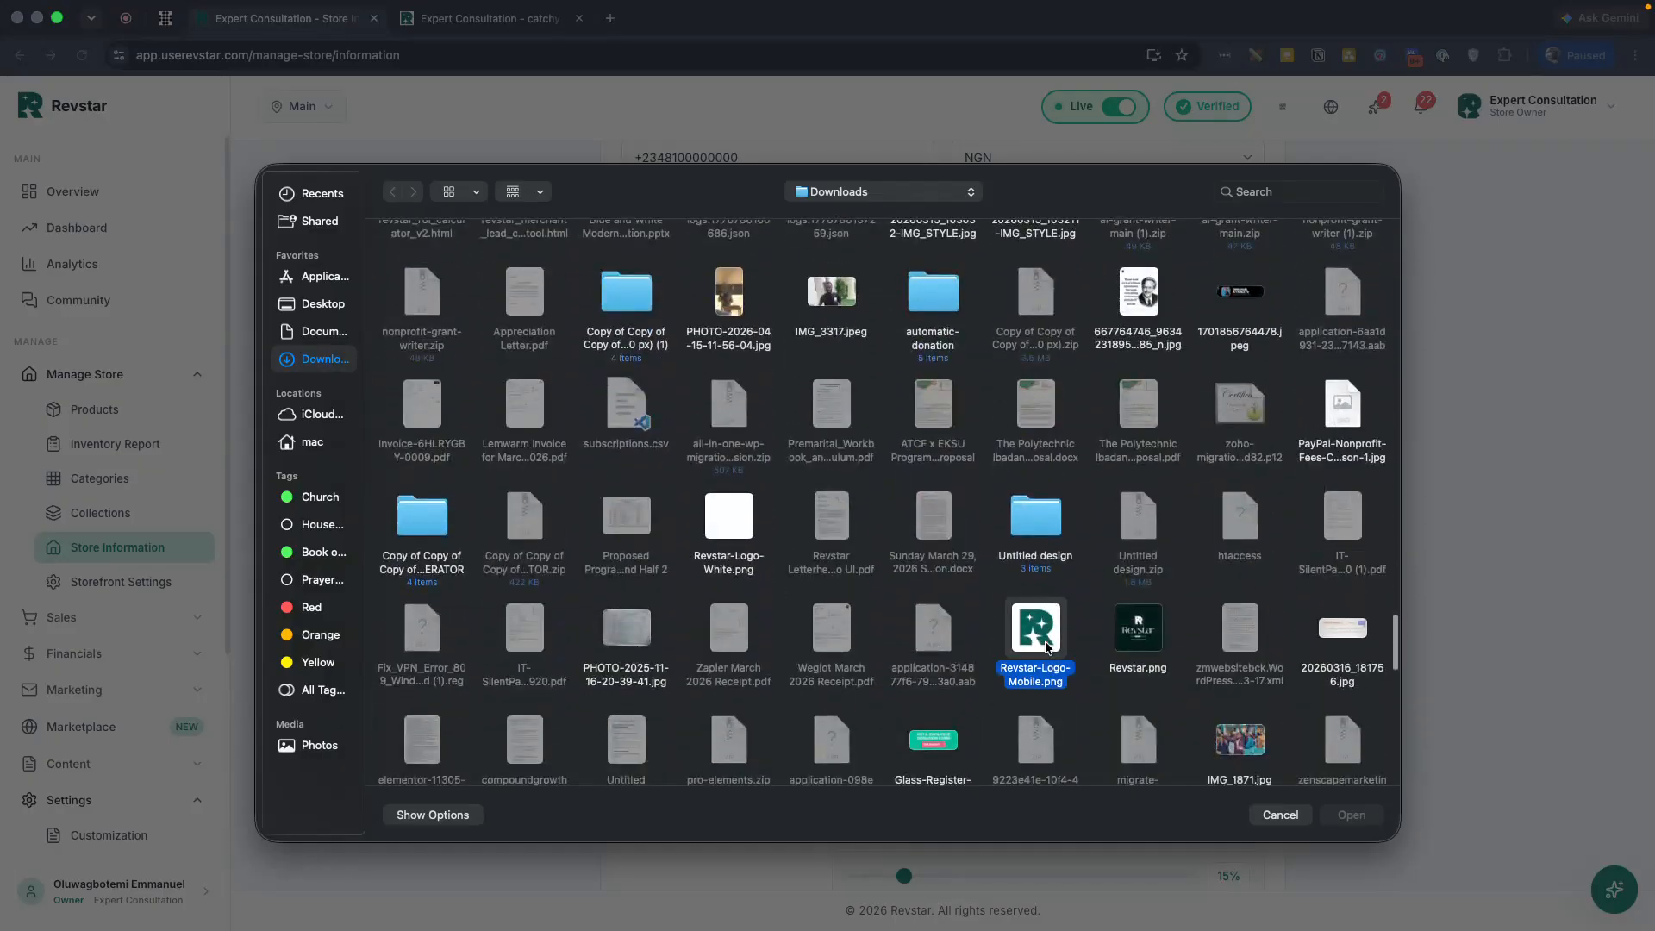
double_click(1046, 646)
scroll(980, 396, up, 1)
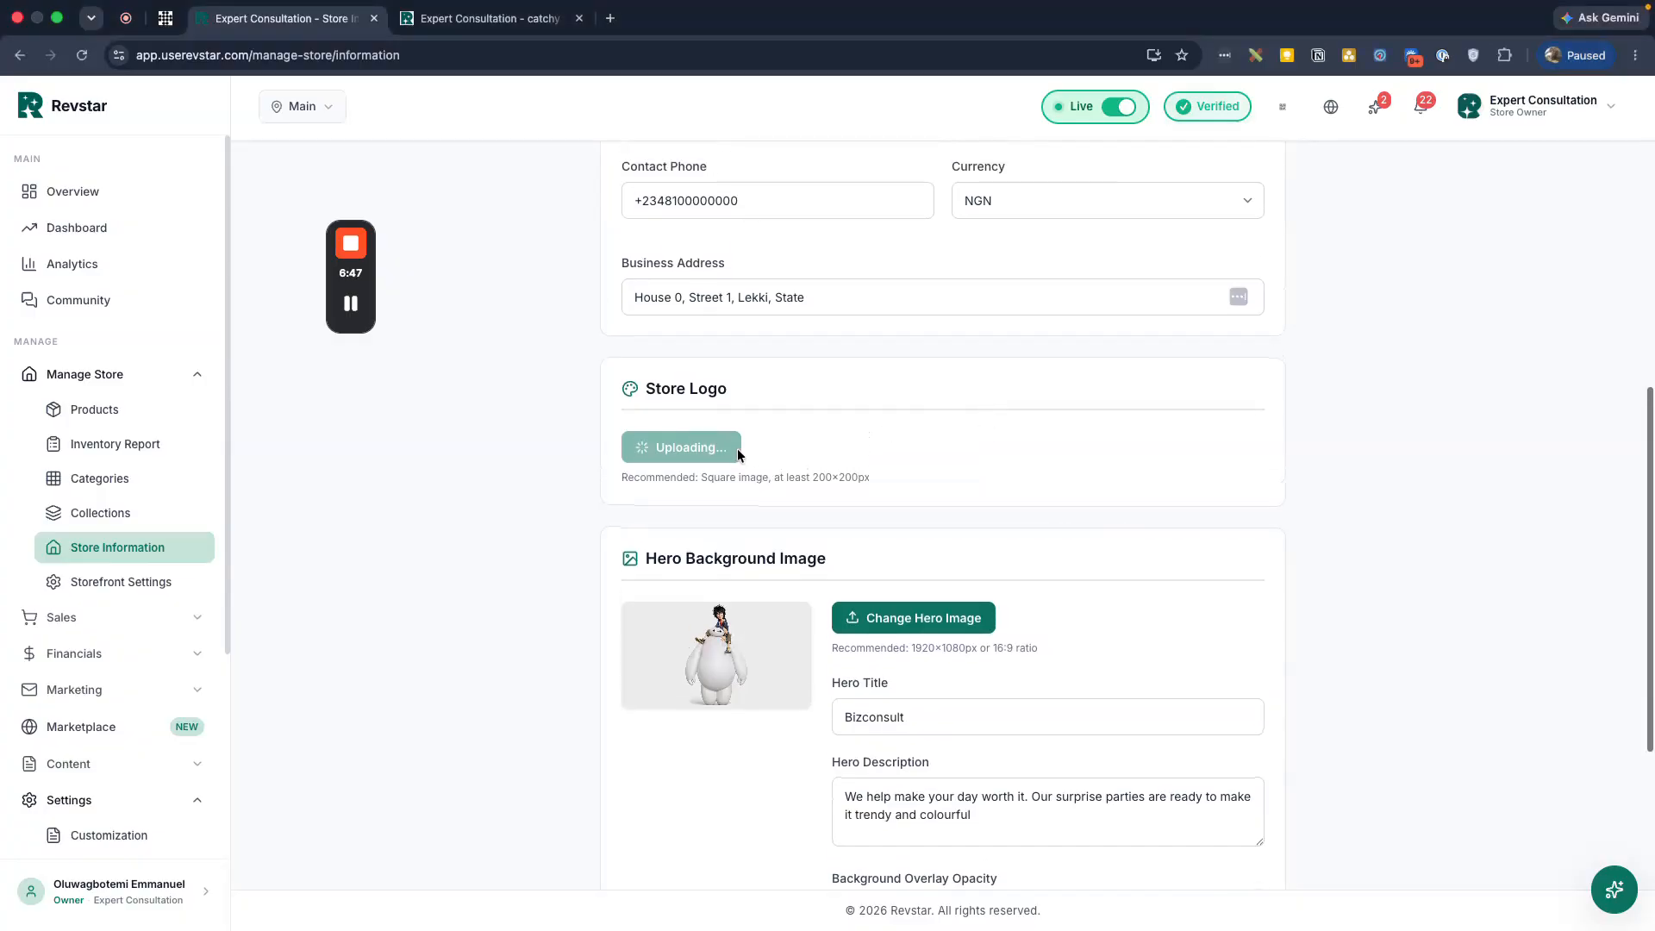
Reload the live storefront and check the logo in the header and hero section
click(487, 18)
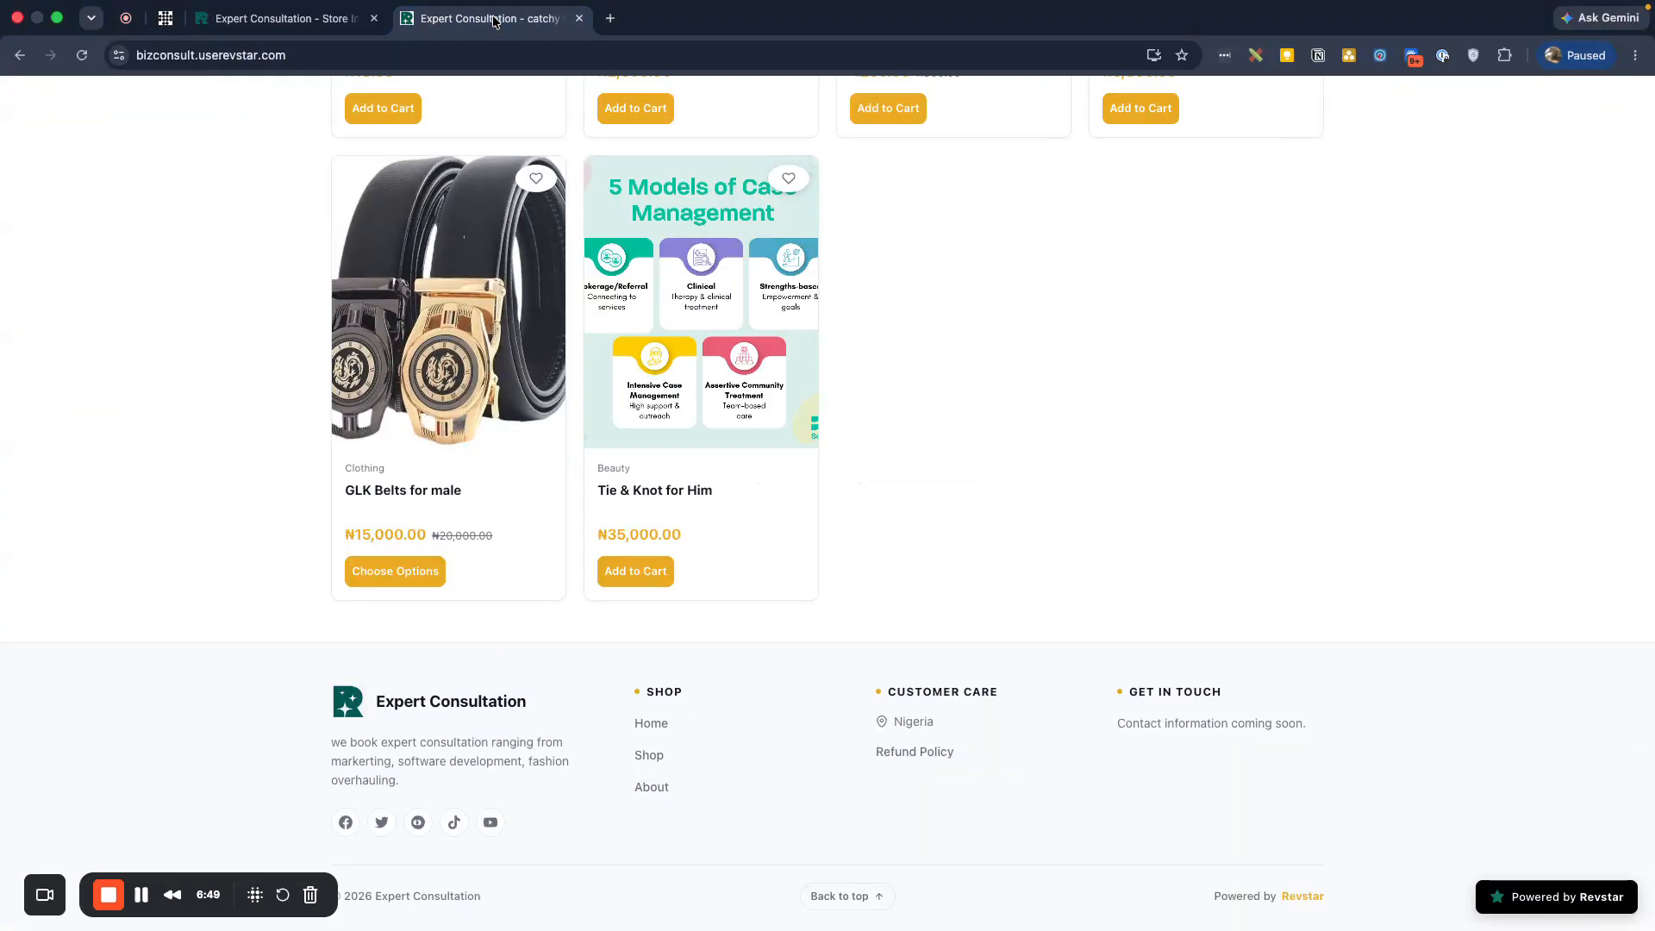
scroll(591, 276, up, 10)
scroll(591, 276, up, 5)
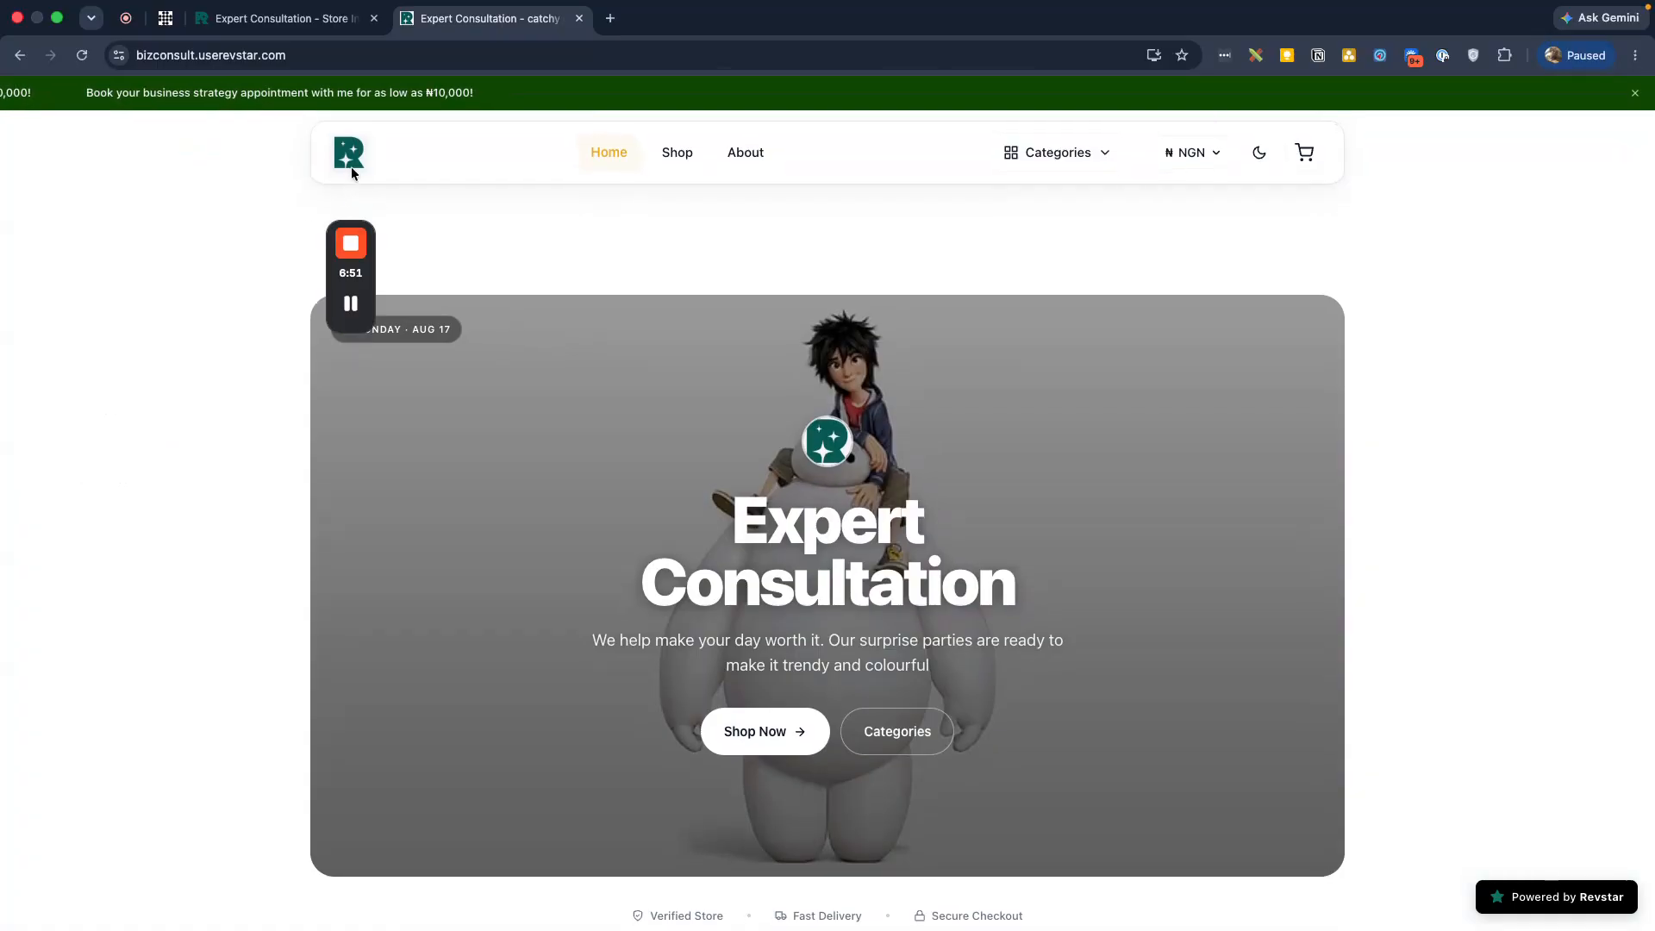
click(79, 56)
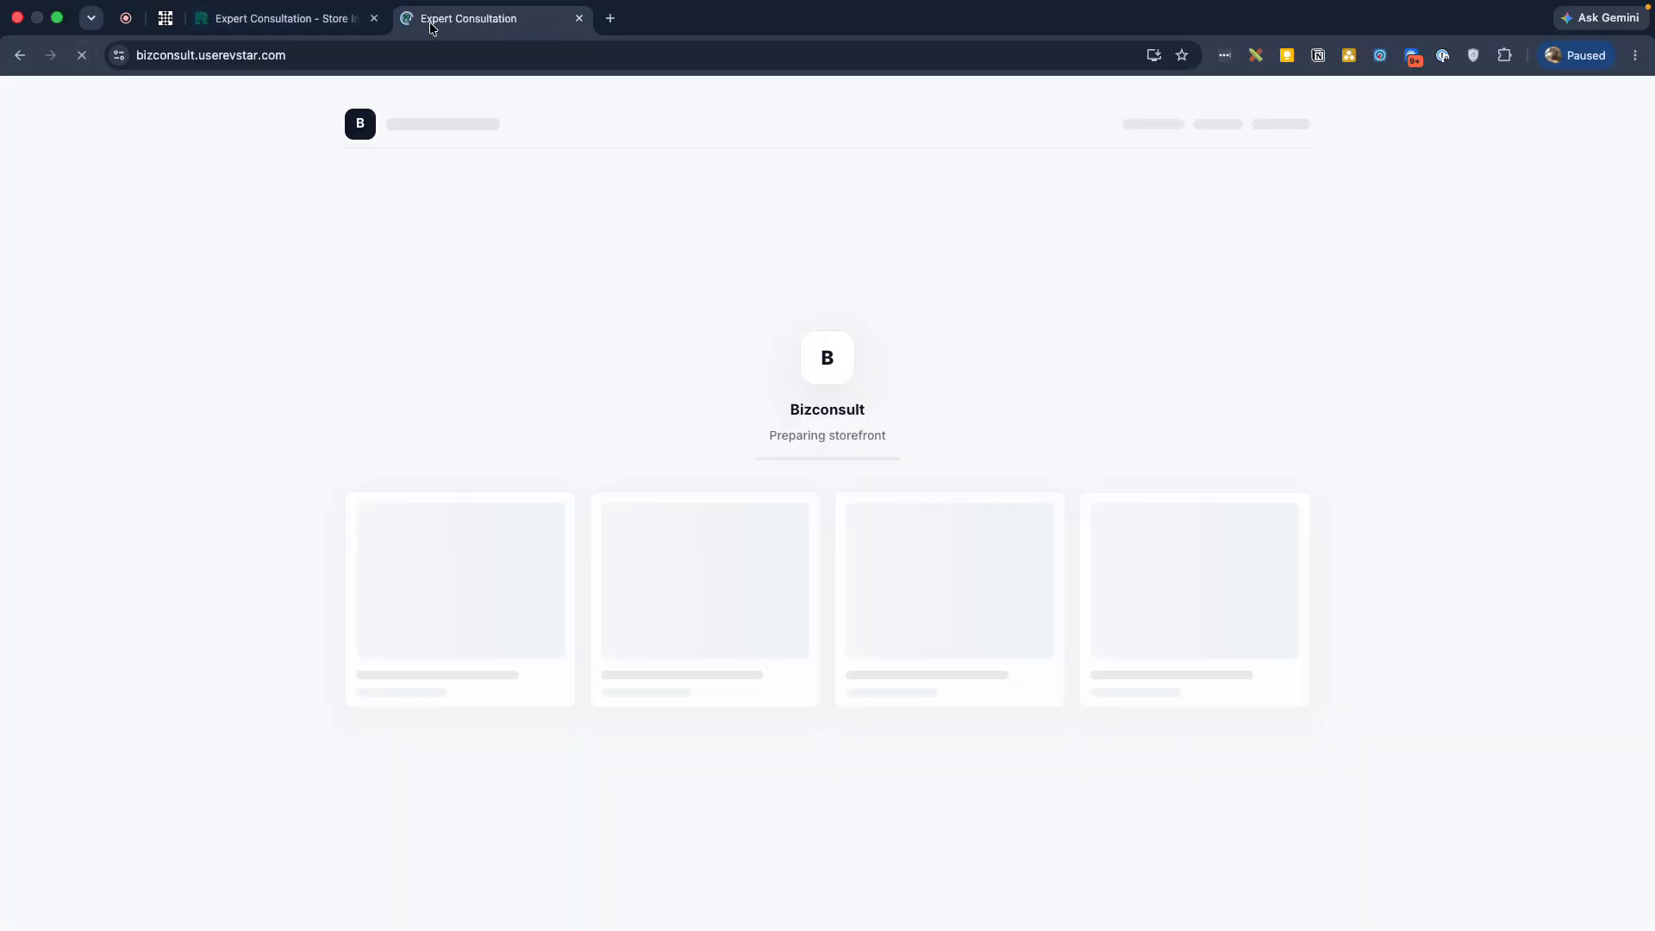
click(337, 21)
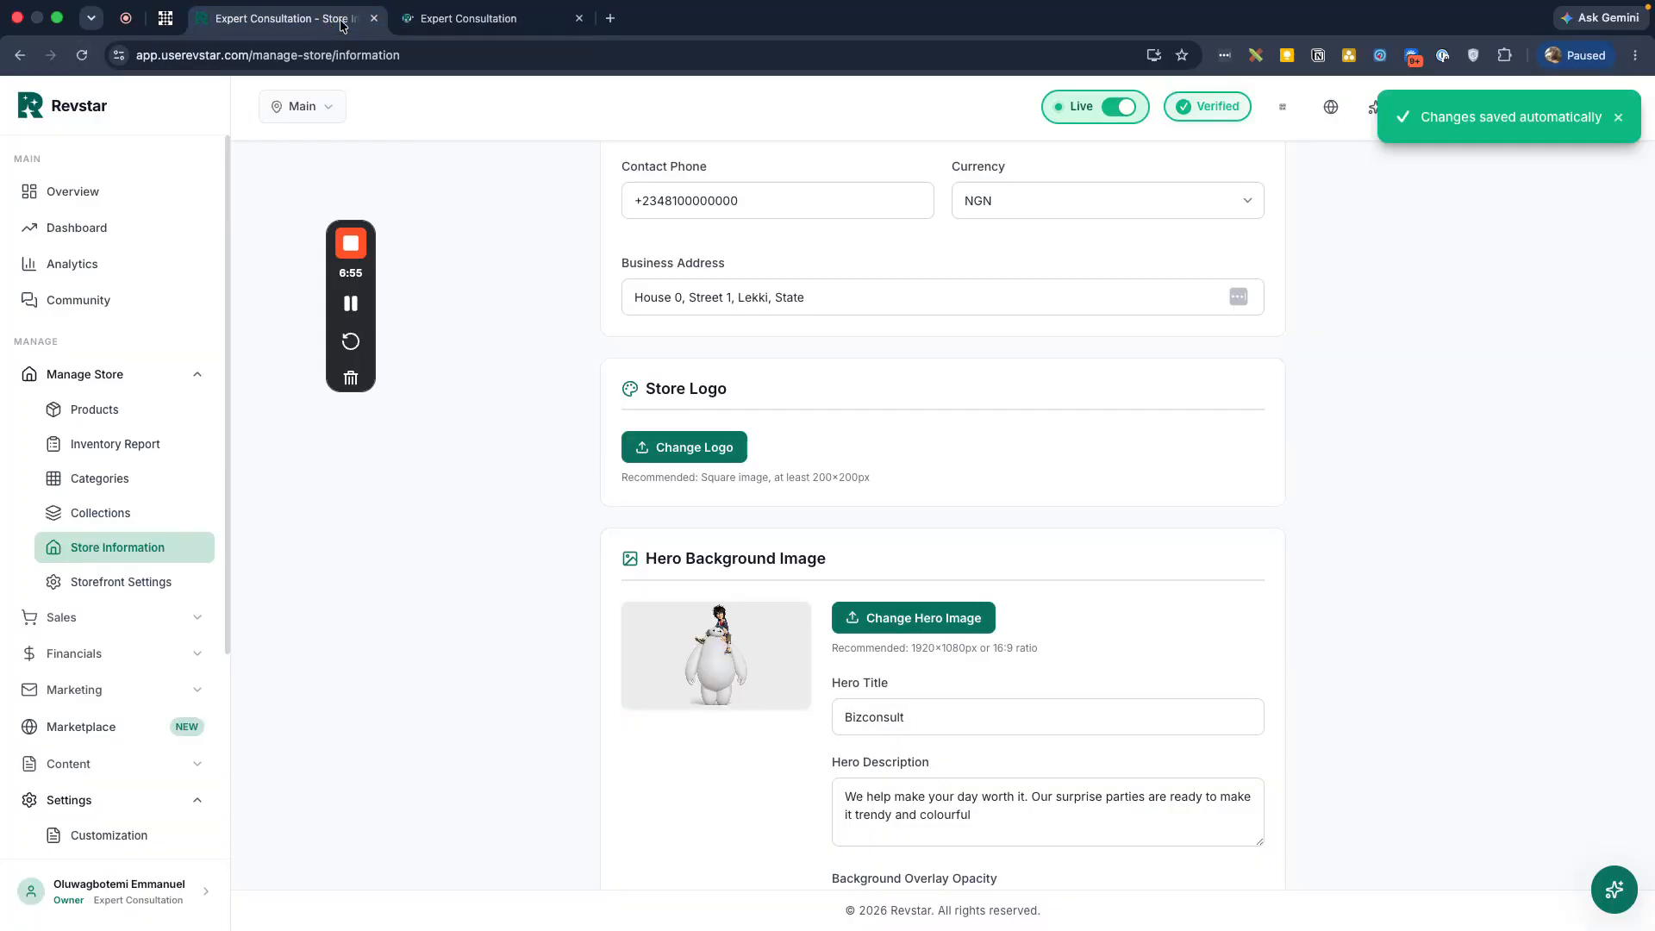
click(473, 24)
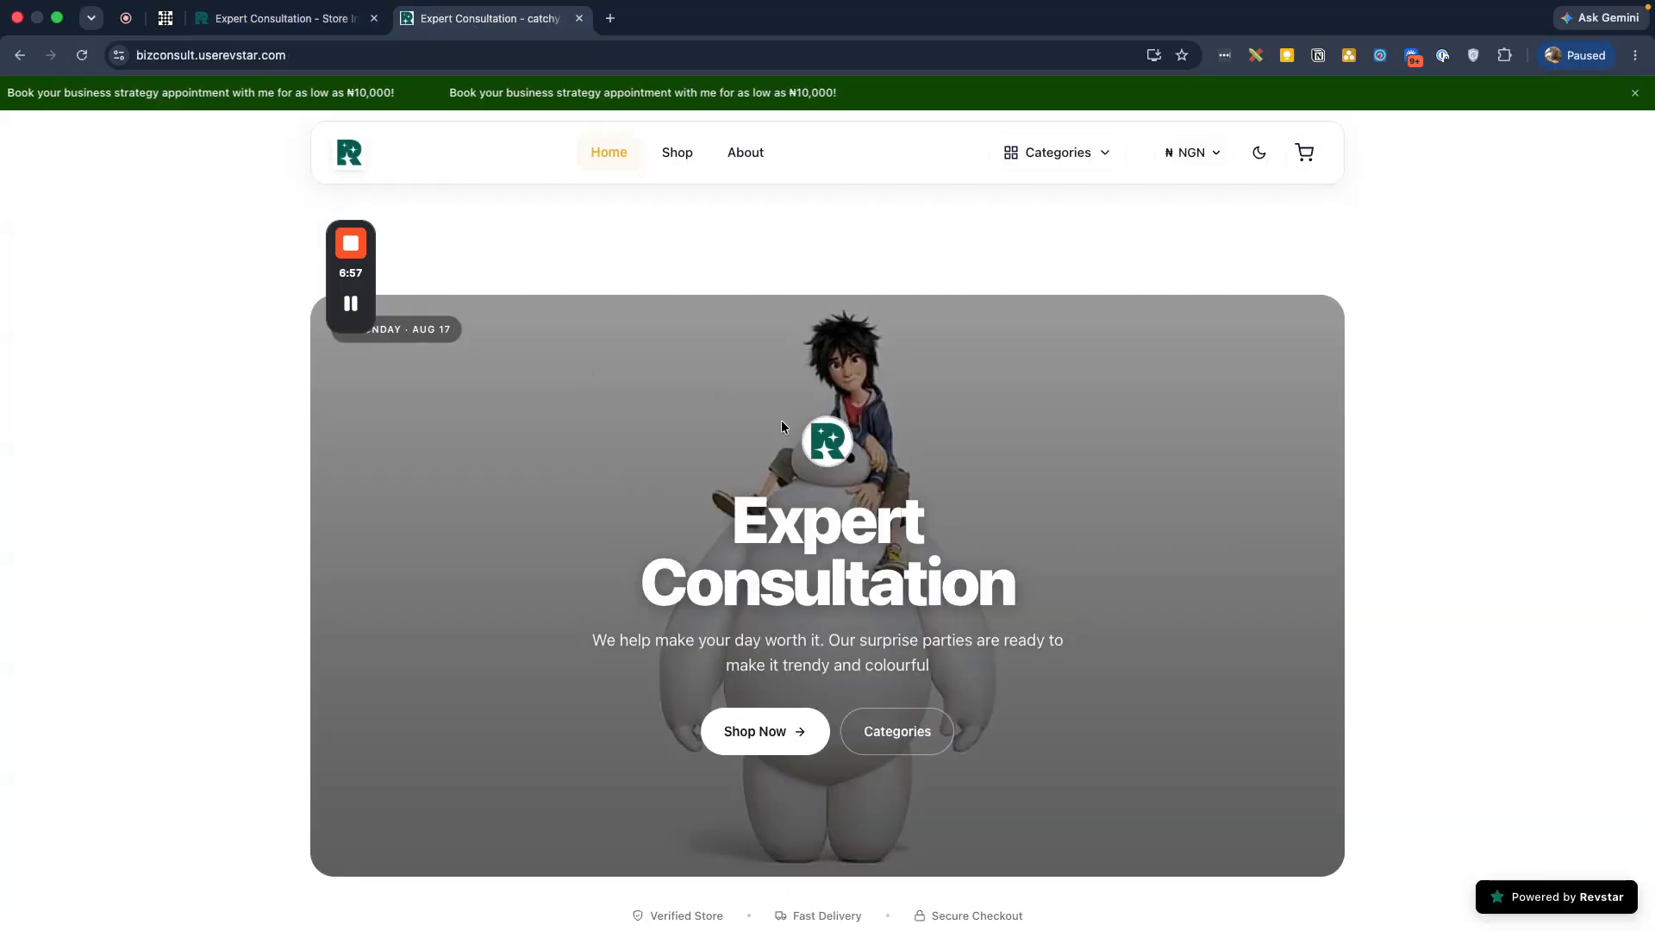
Return to the Store Information page and review its Hero Background Image section
click(276, 32)
scroll(680, 486, down, 3)
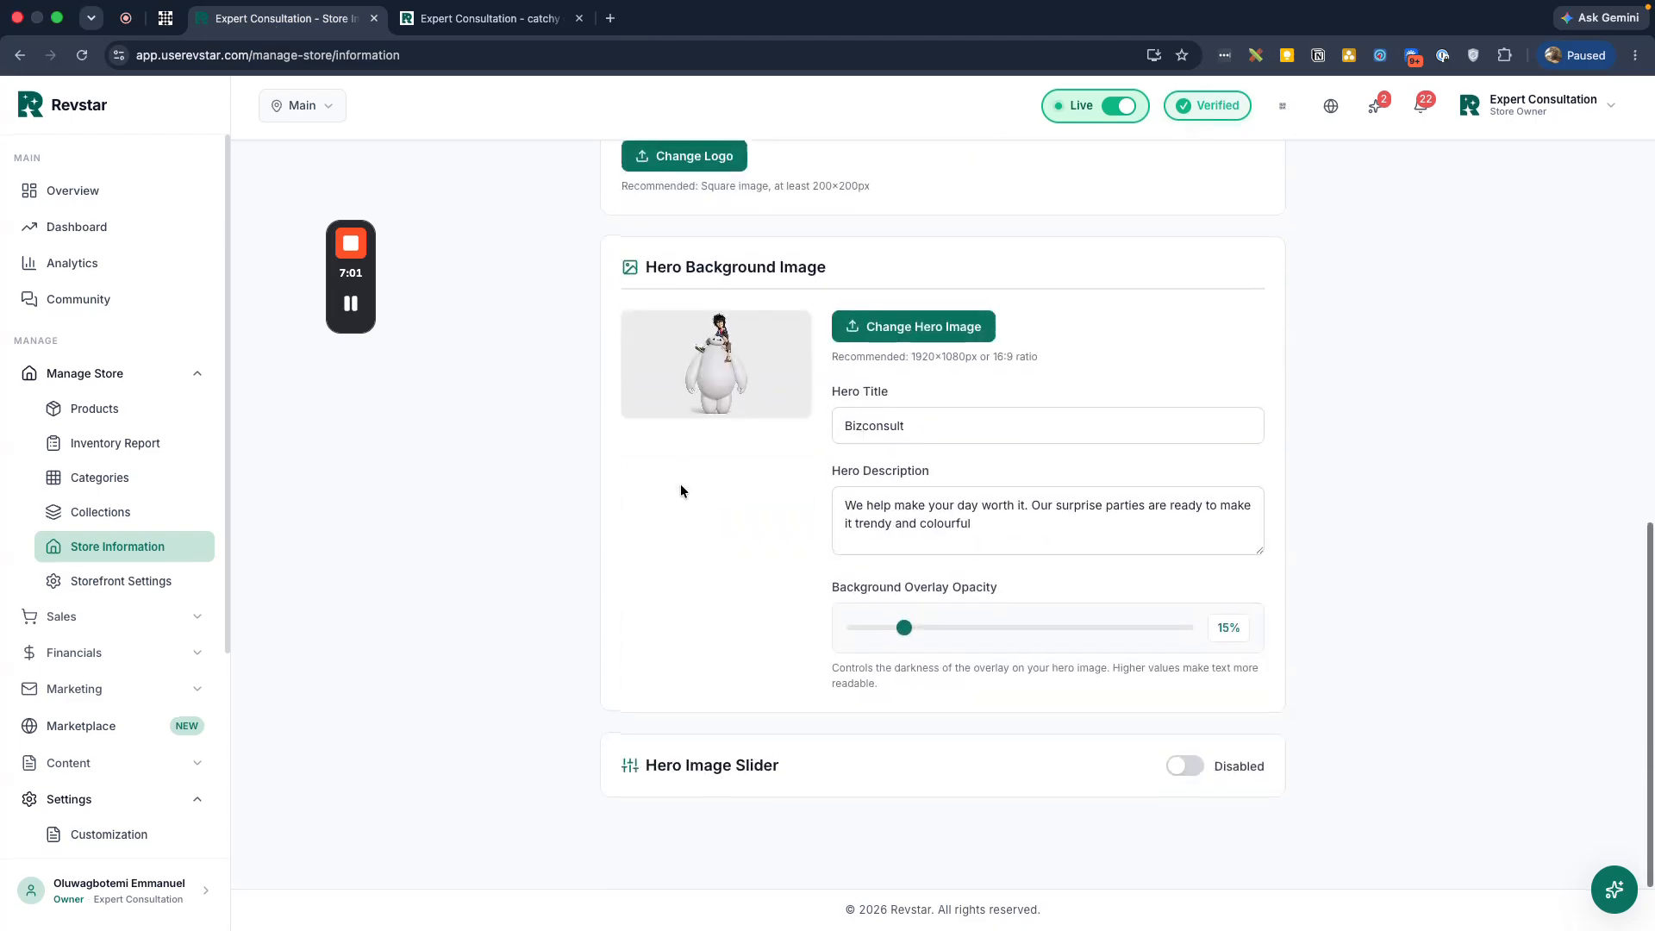
triple_click(657, 284)
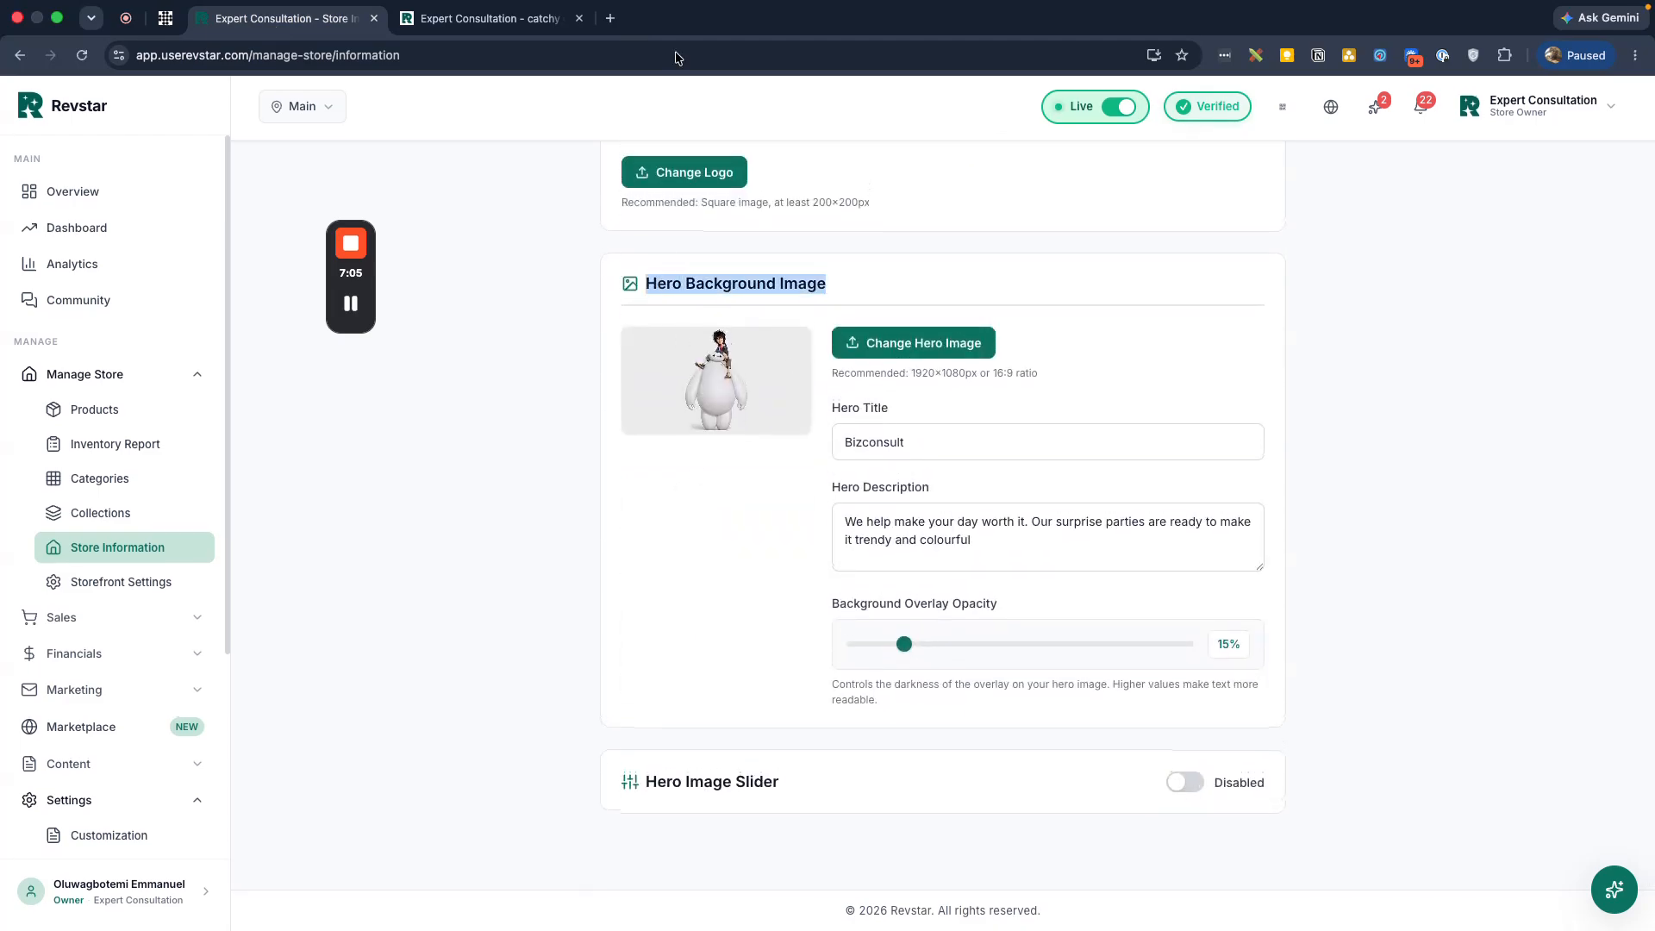
In a new browser tab, search Google Images for "sleek hero background image for website"
key(super+t)
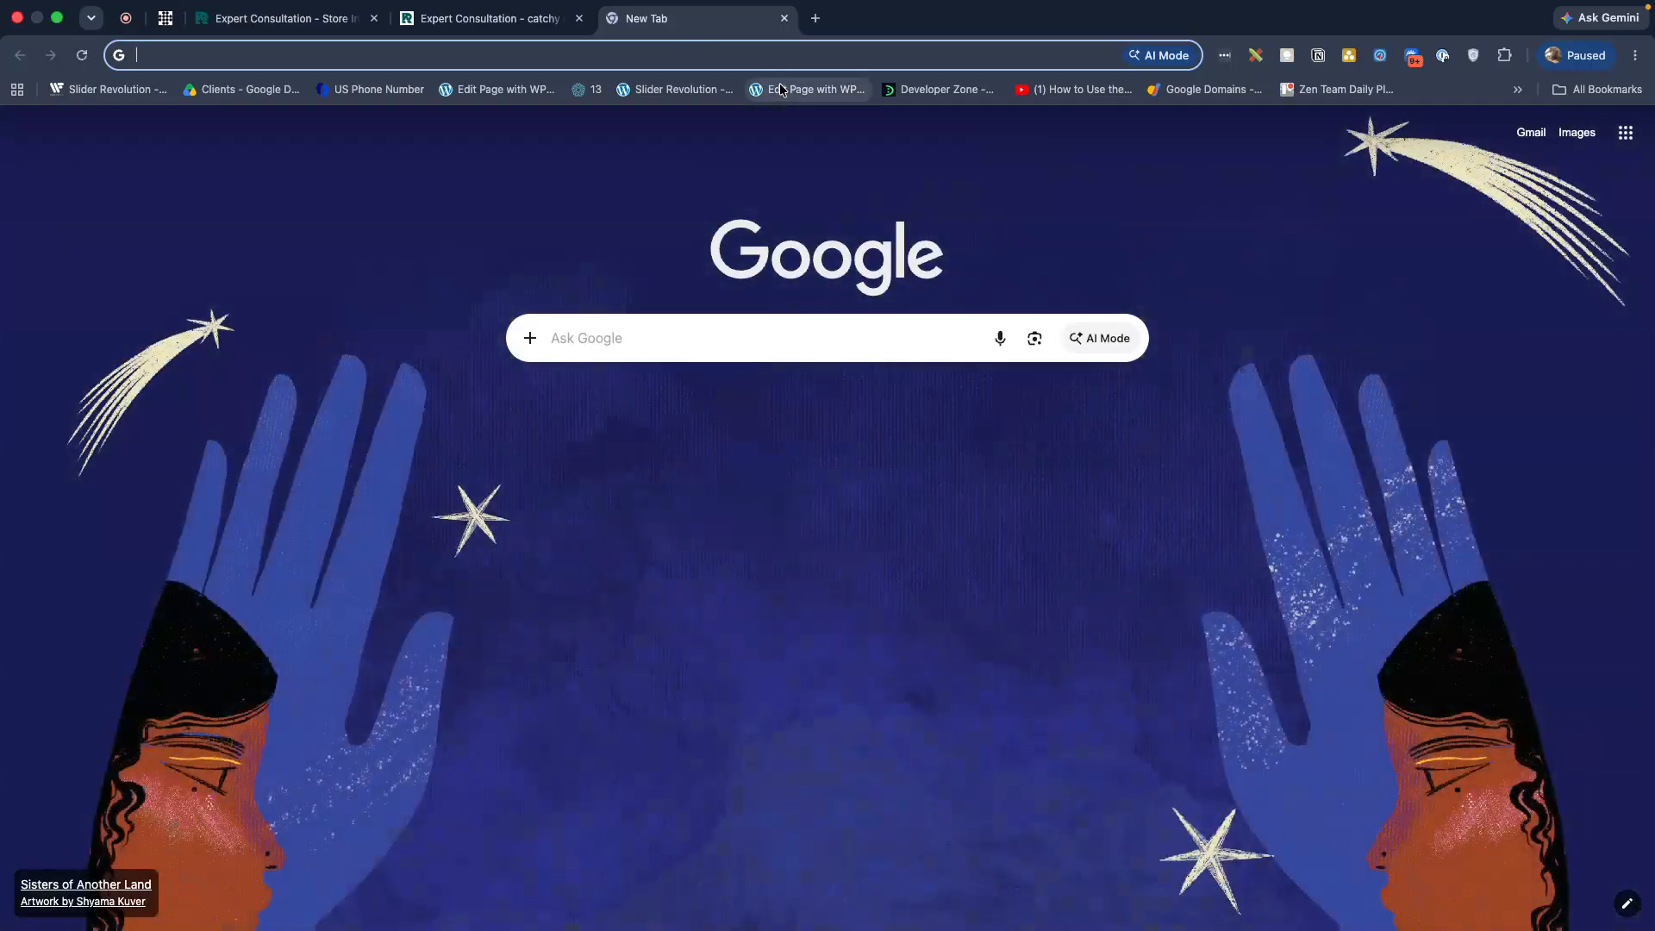
text(hero background )
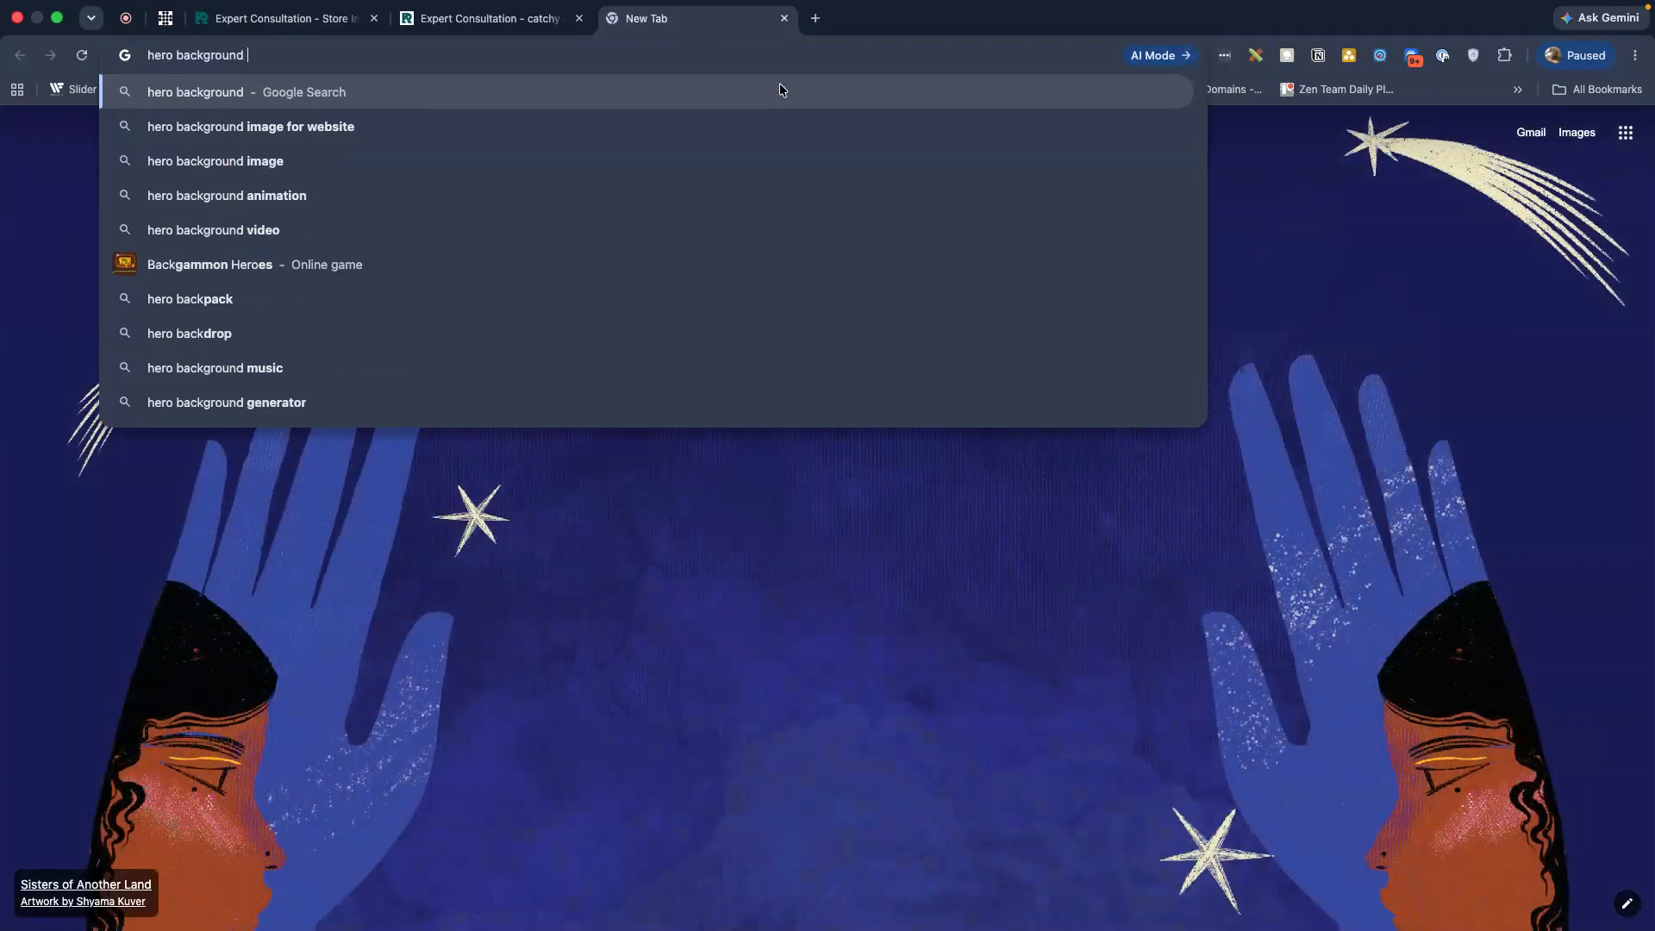
text(image)
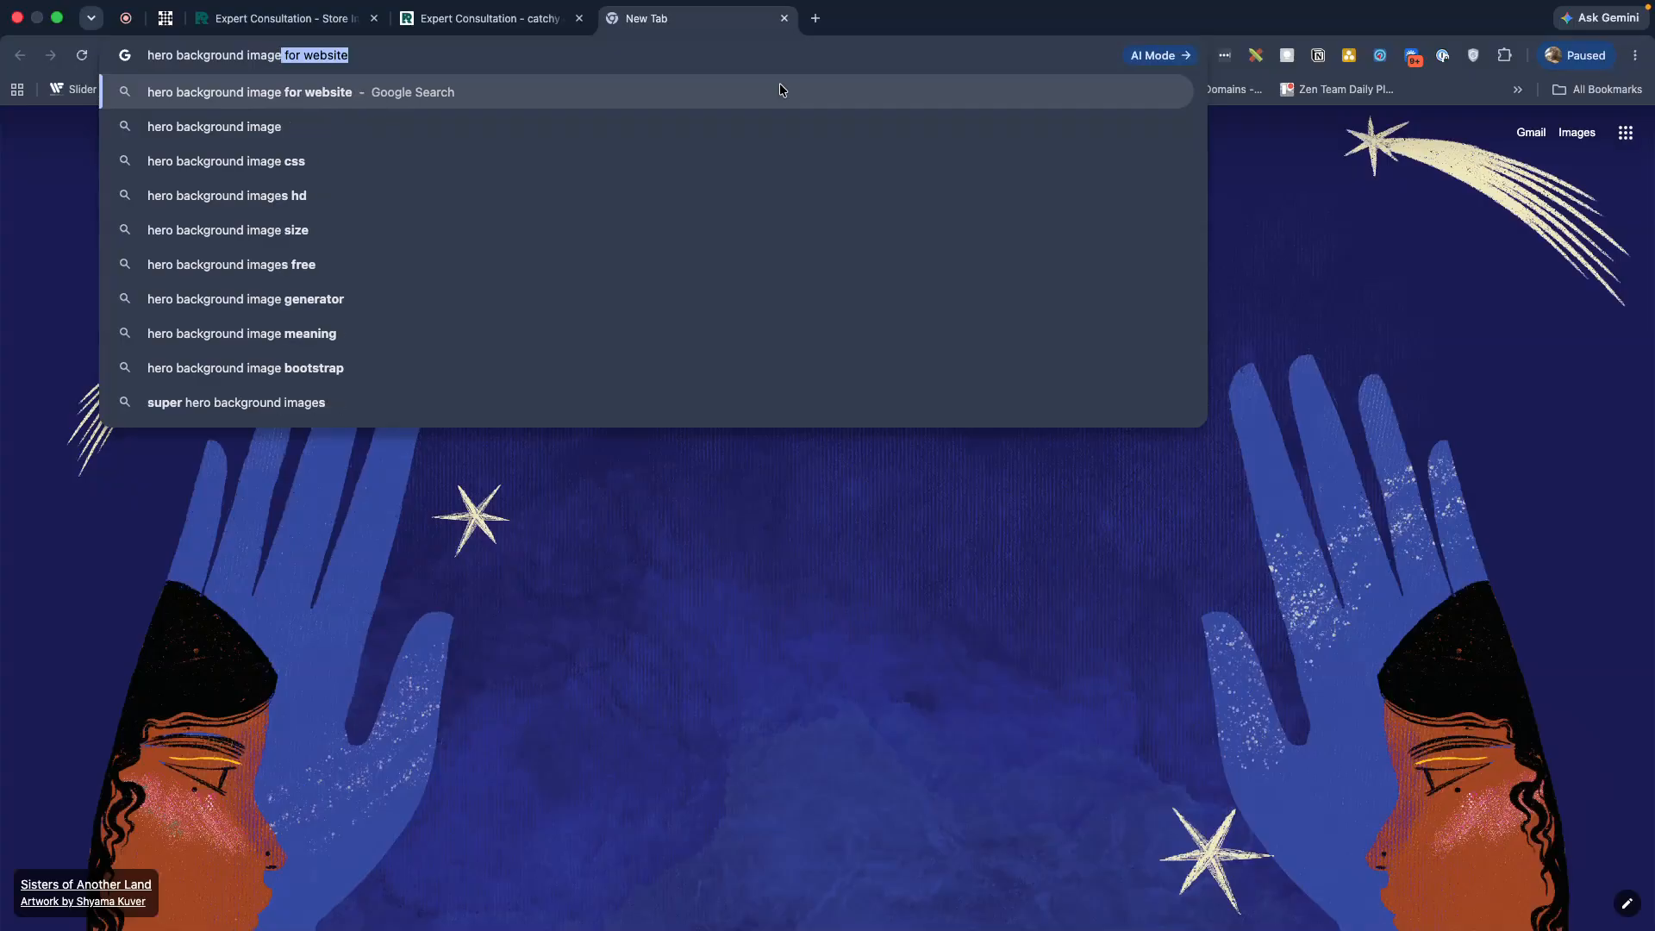
text( for website)
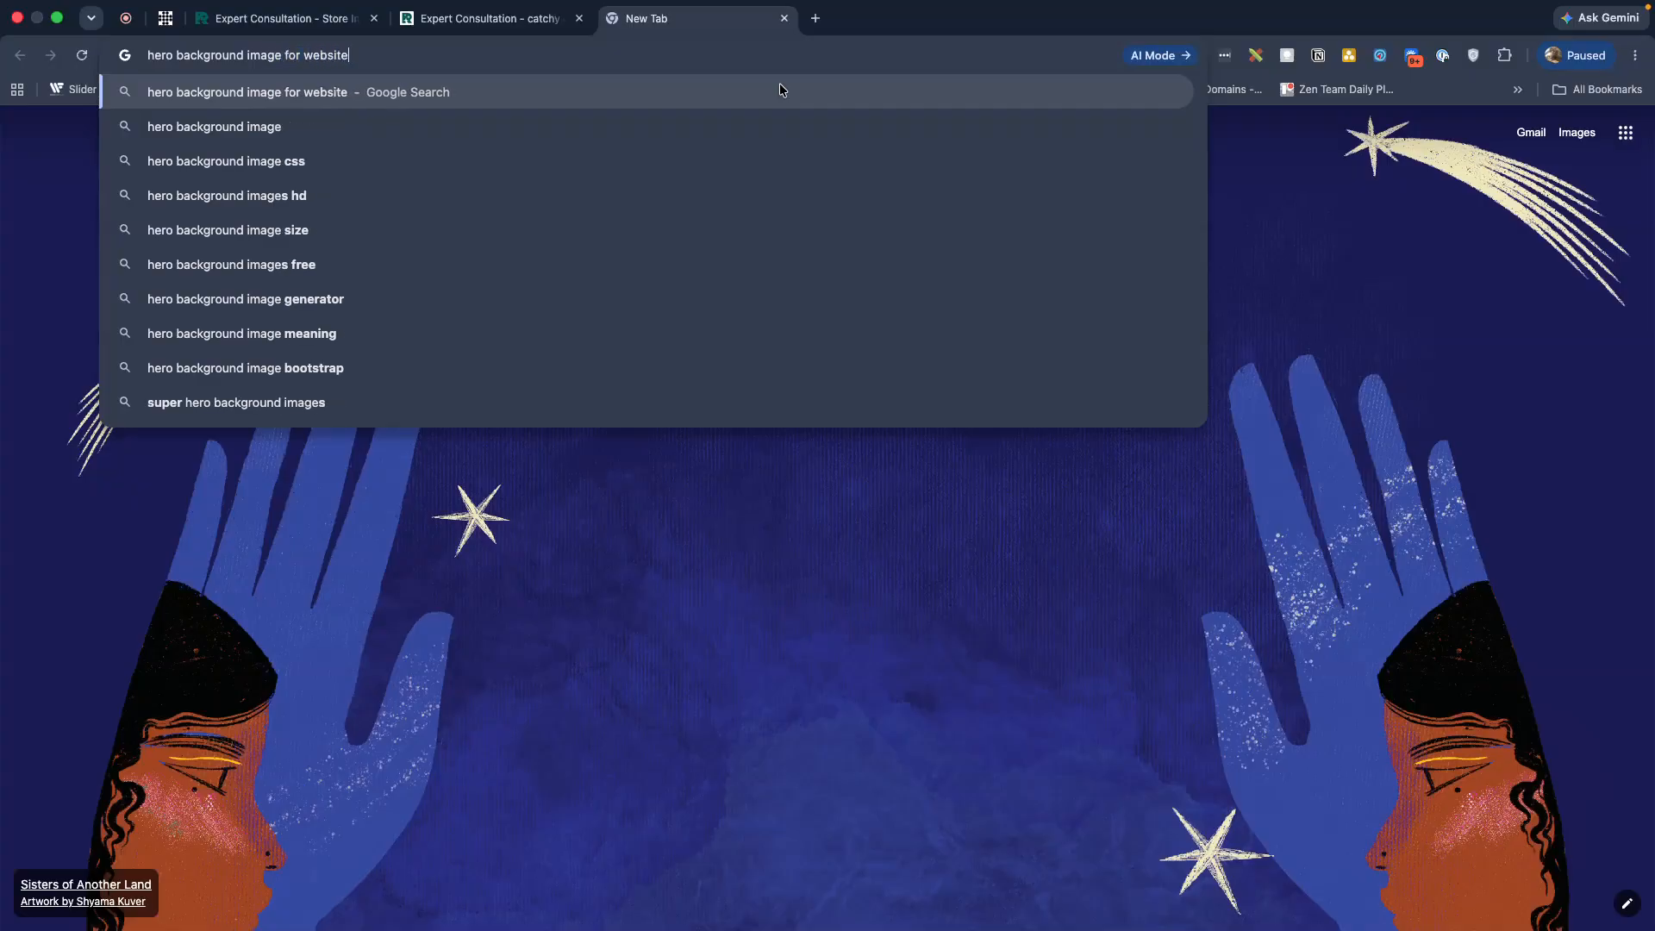
key(super+Left)
text(sleek)
key(Return)
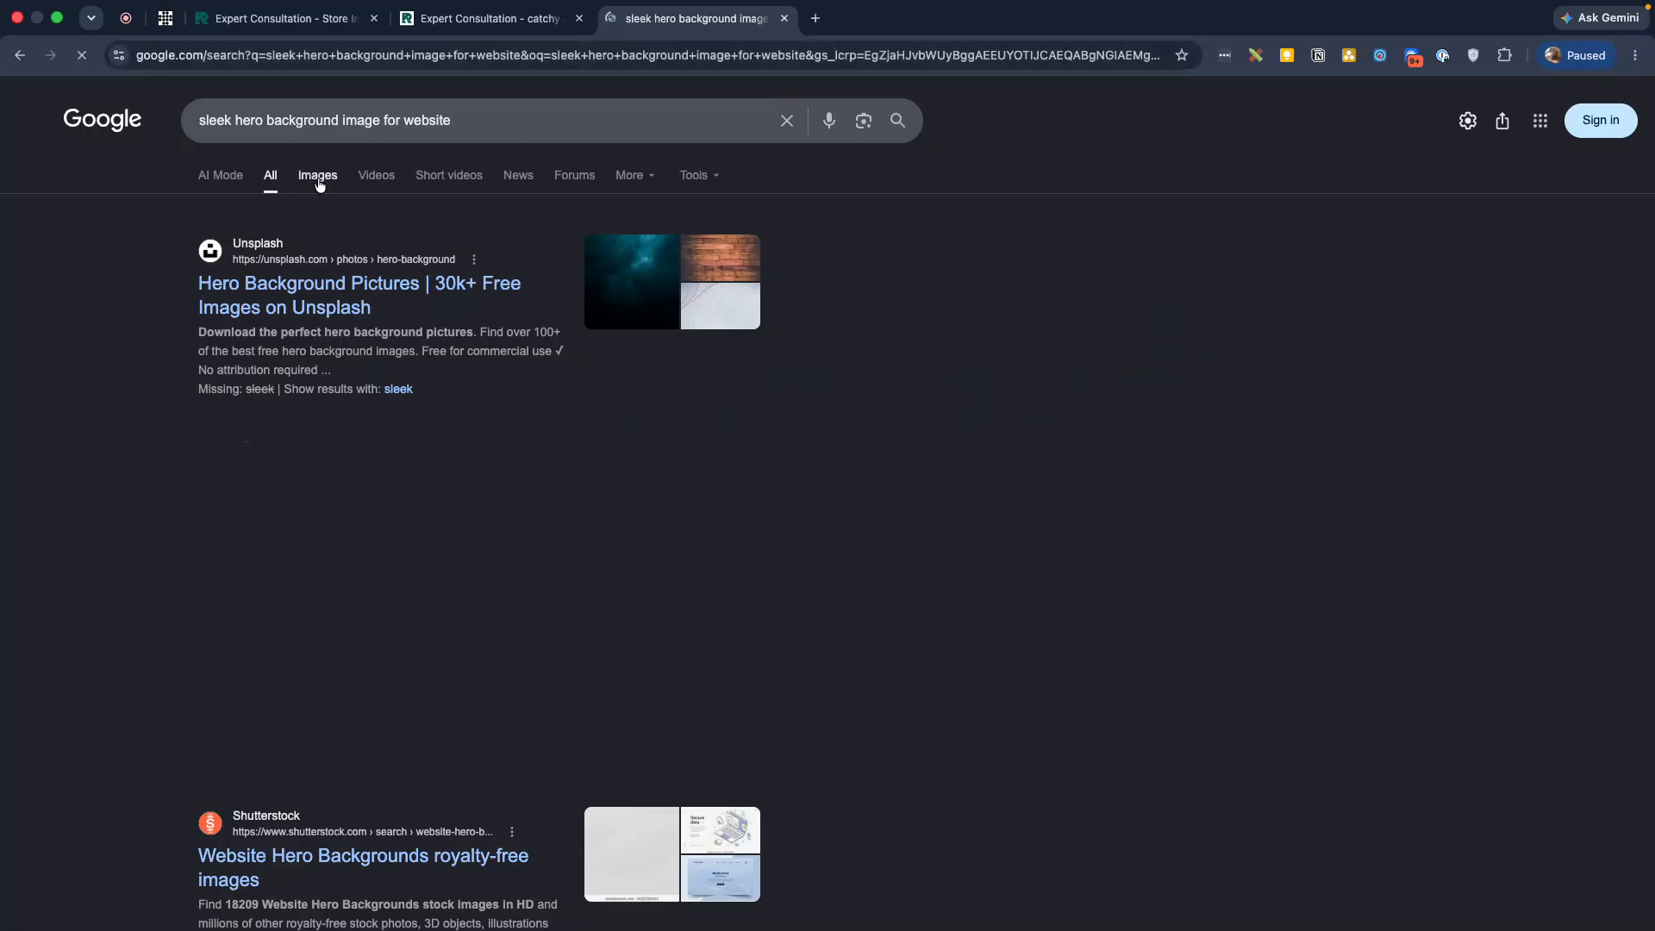
click(319, 180)
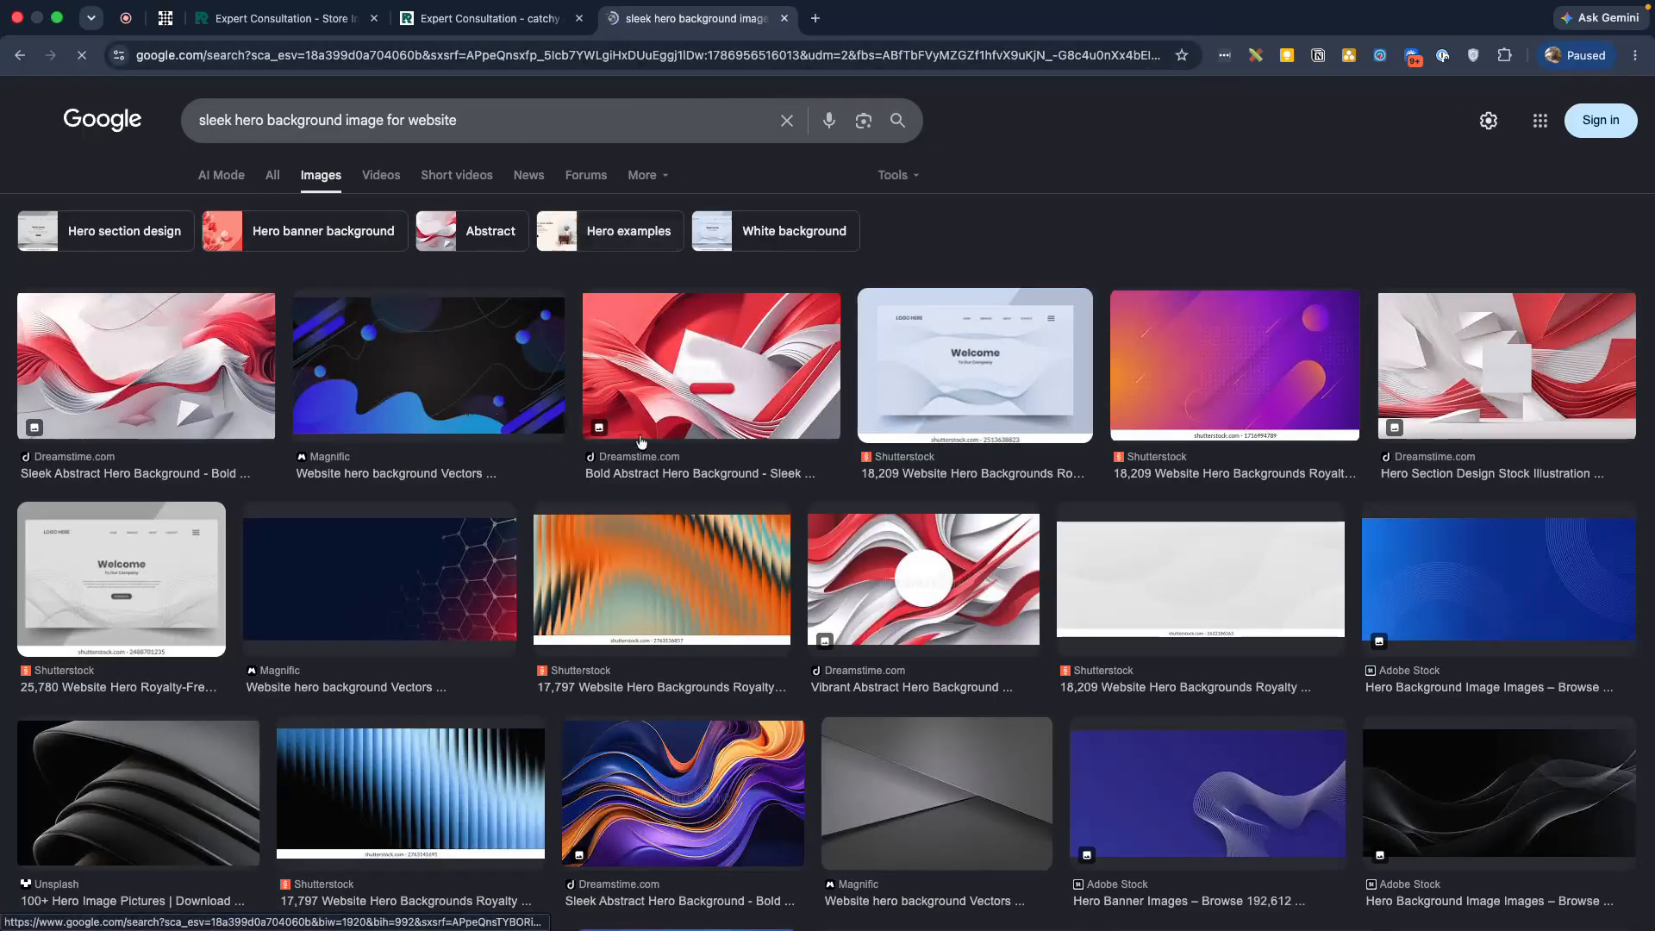
Browse the image results and filter them by usage rights to Creative Commons licenses
scroll(640, 442, down, 1)
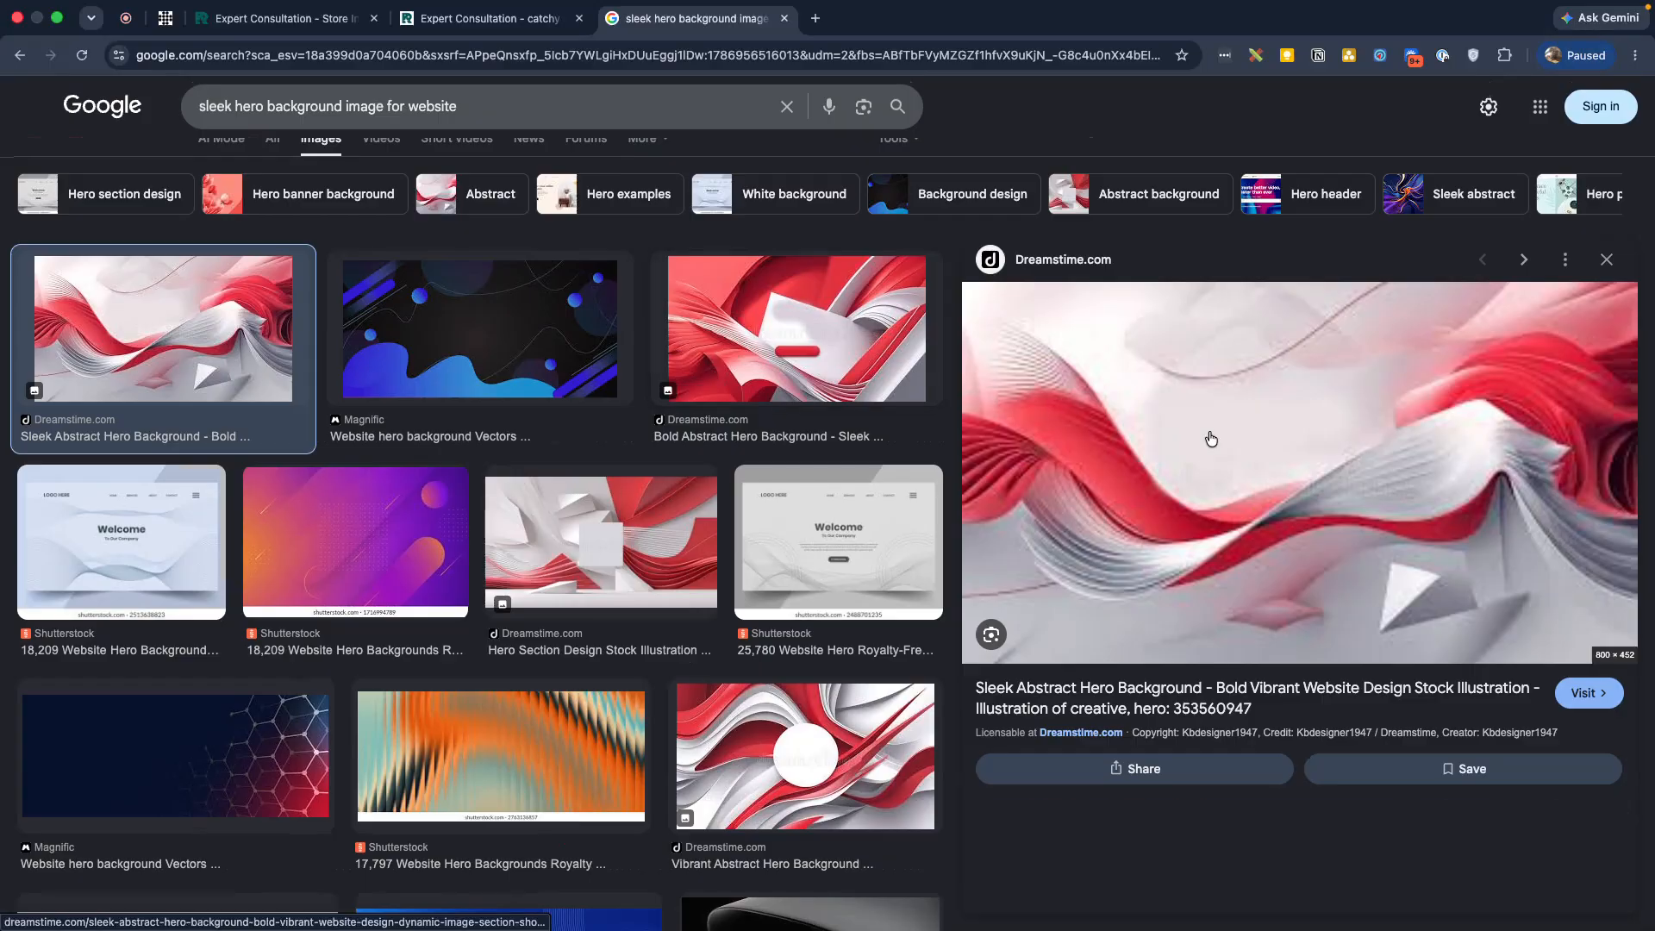
scroll(1118, 517, down, 3)
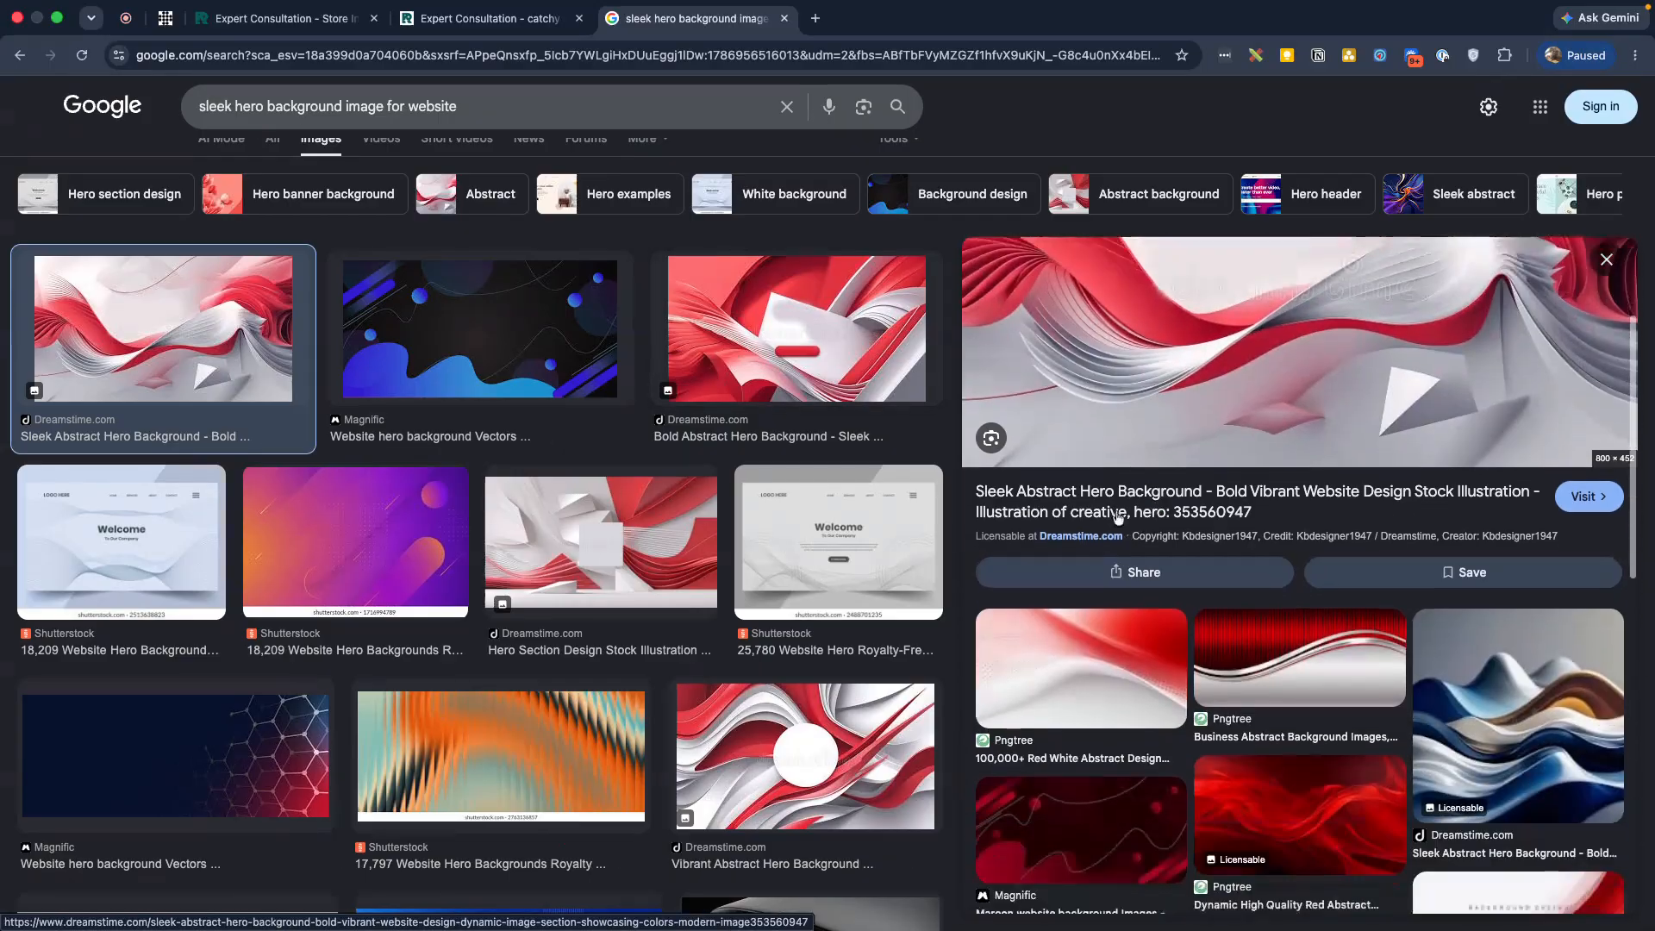
scroll(1245, 382, up, 3)
click(642, 138)
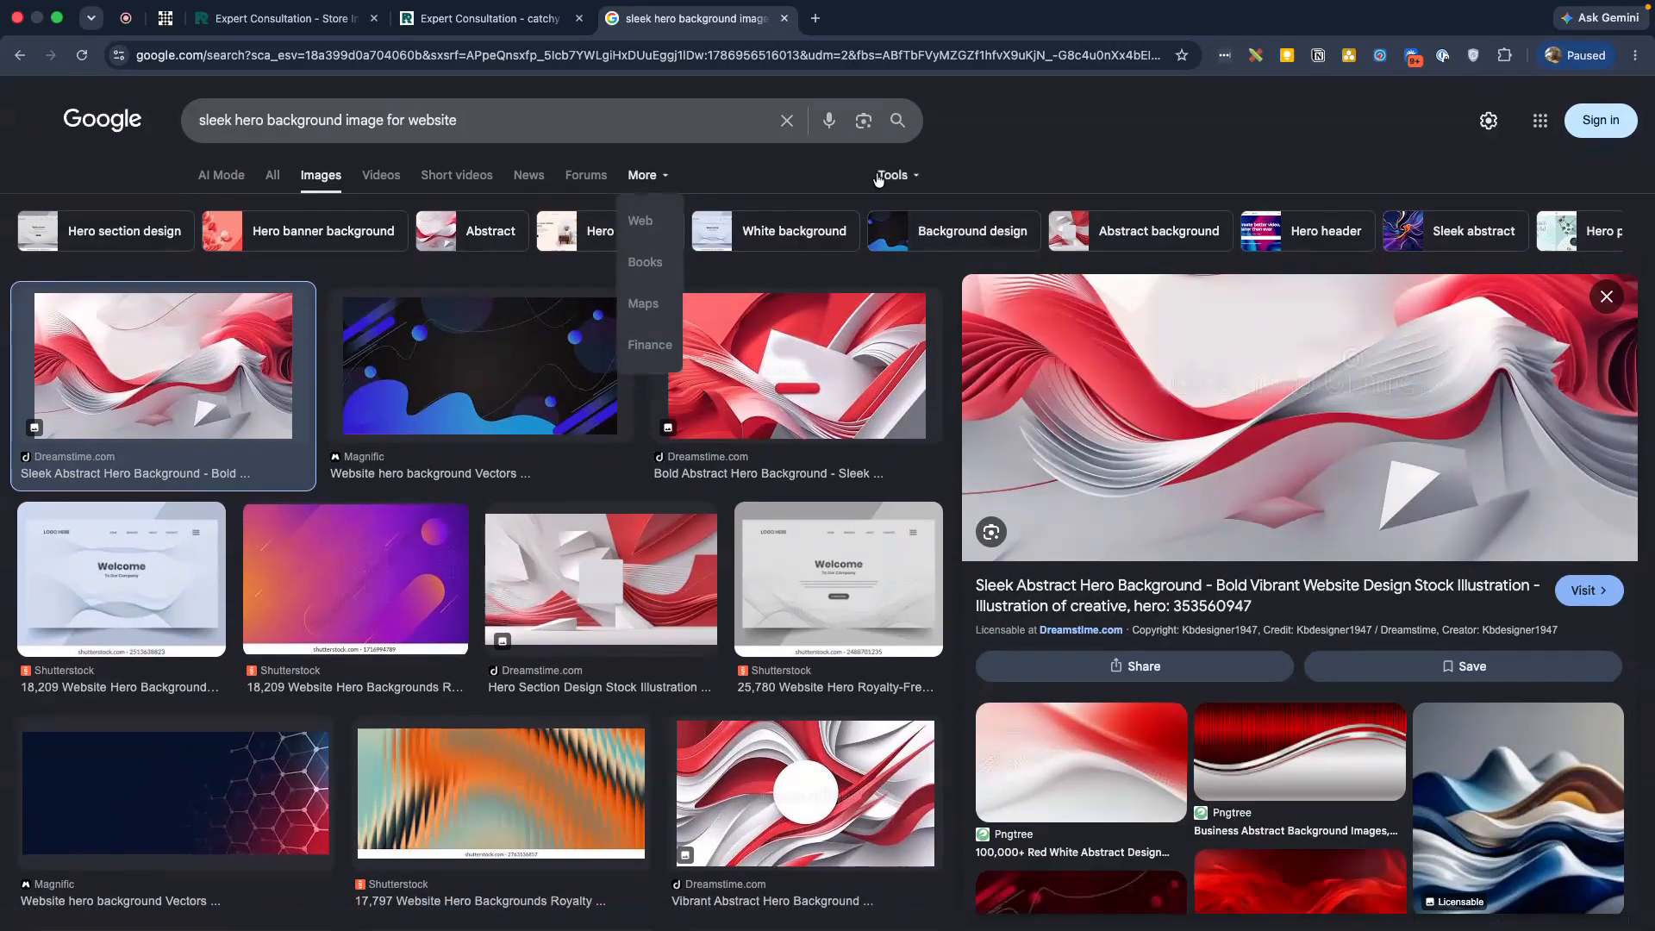
click(893, 175)
mouse_move(1020, 272)
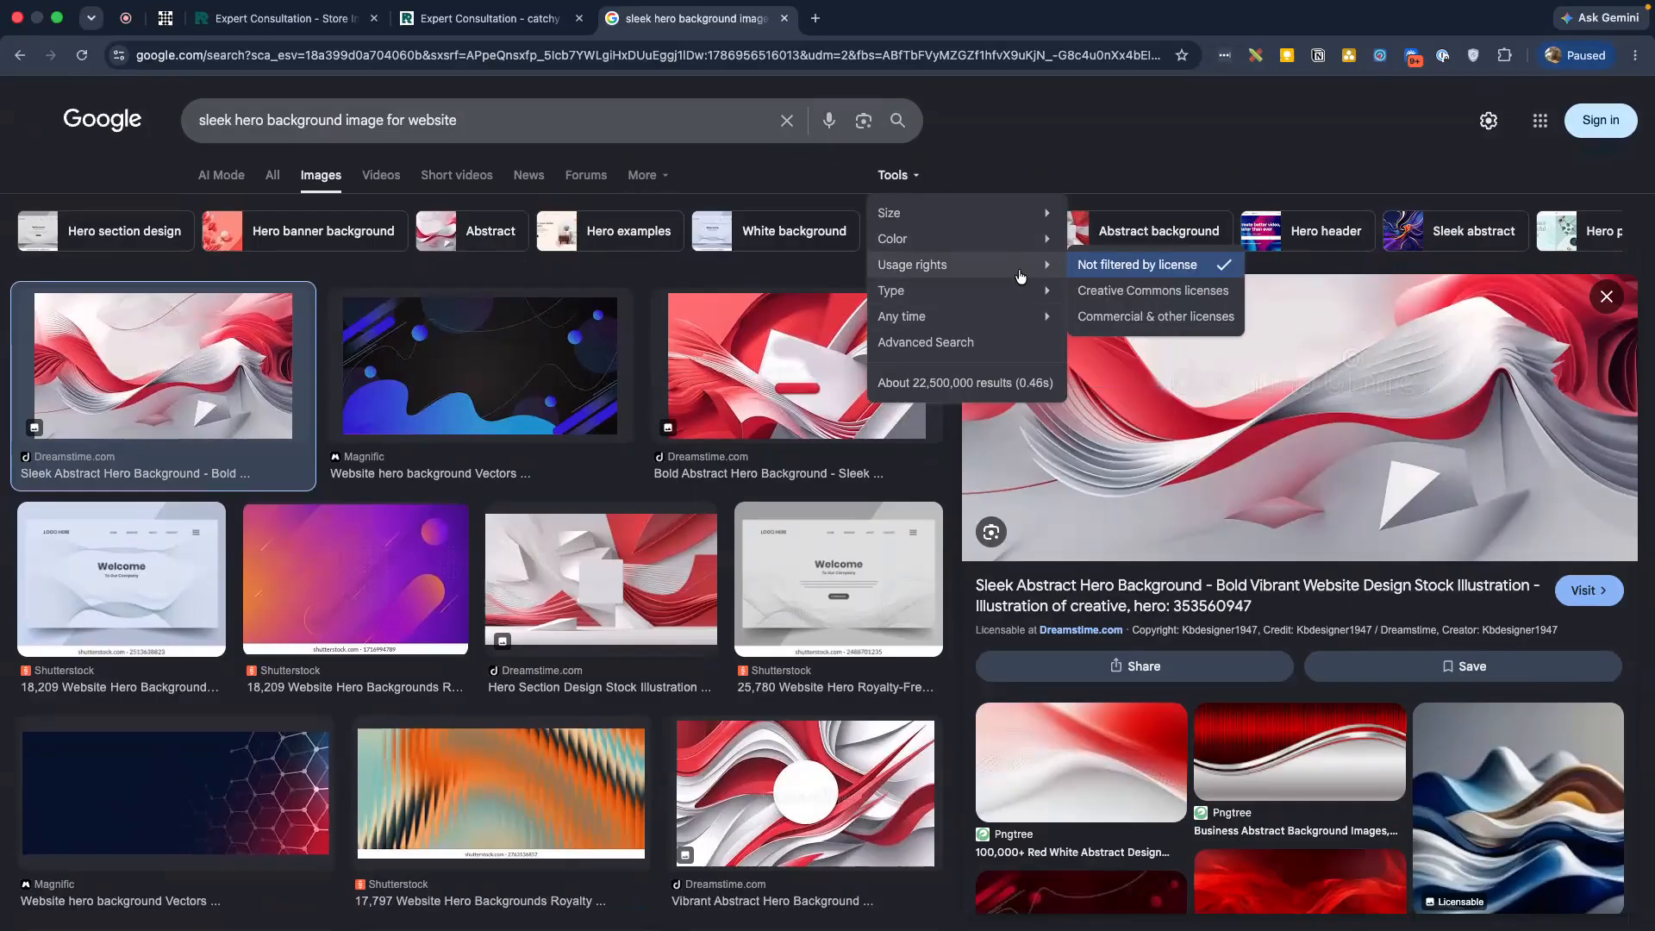
click(1143, 294)
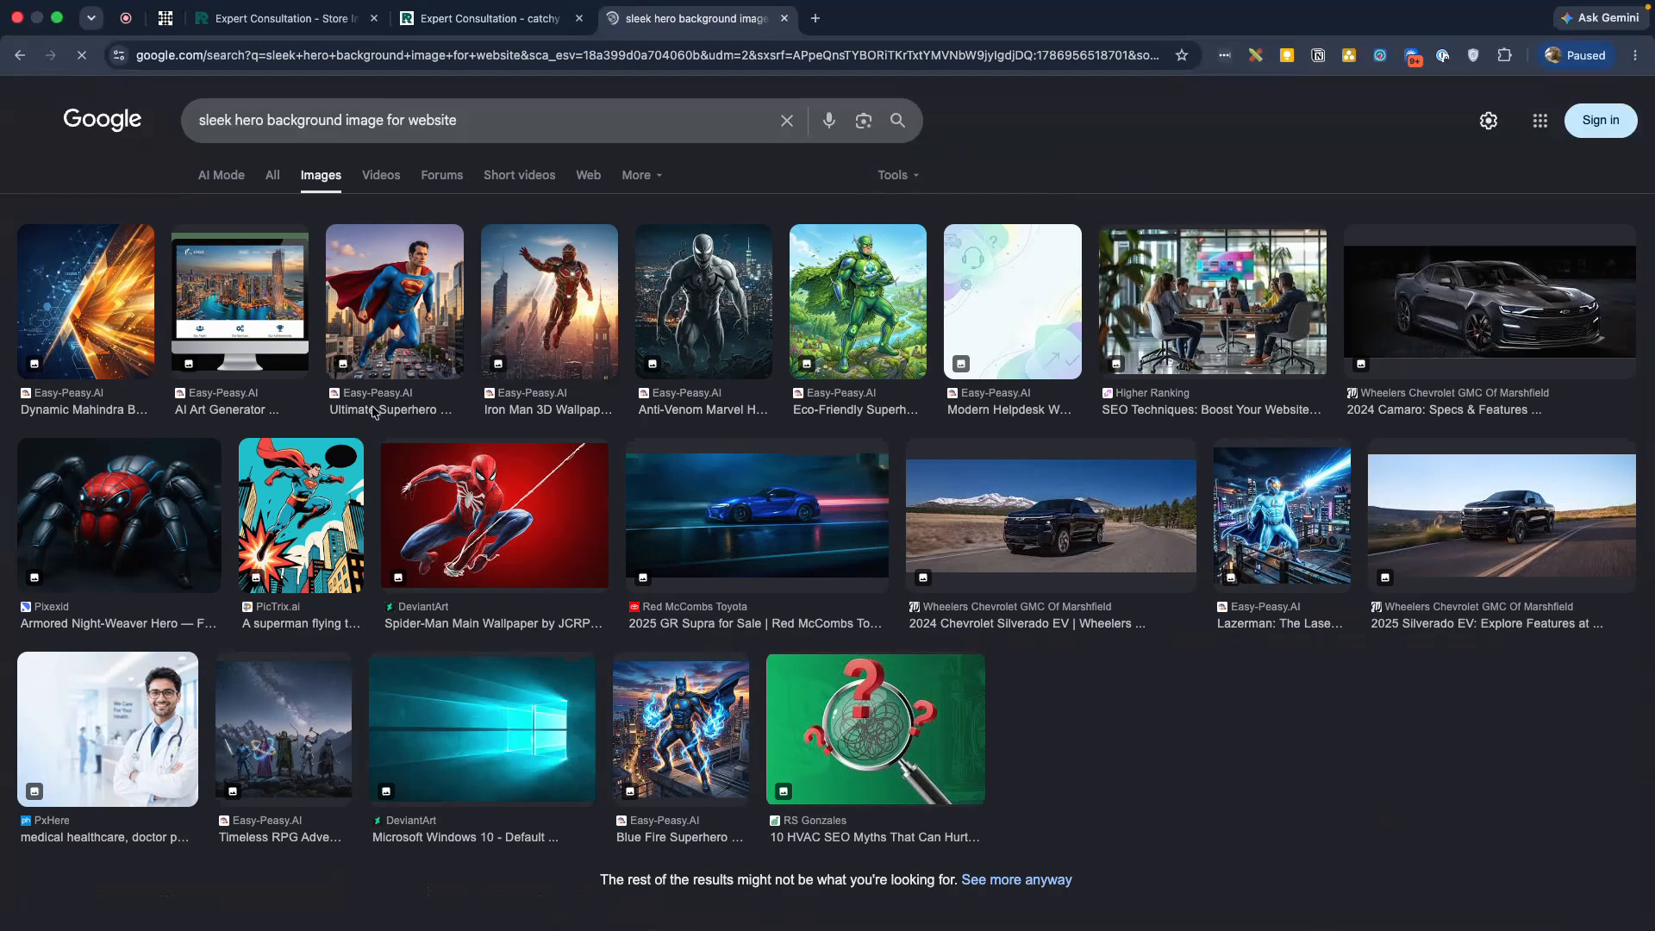
Open the cyan Windows 10 wallpaper result from DeviantArt and save the image to Downloads under a name beginning with "creative"
scroll(579, 490, down, 1)
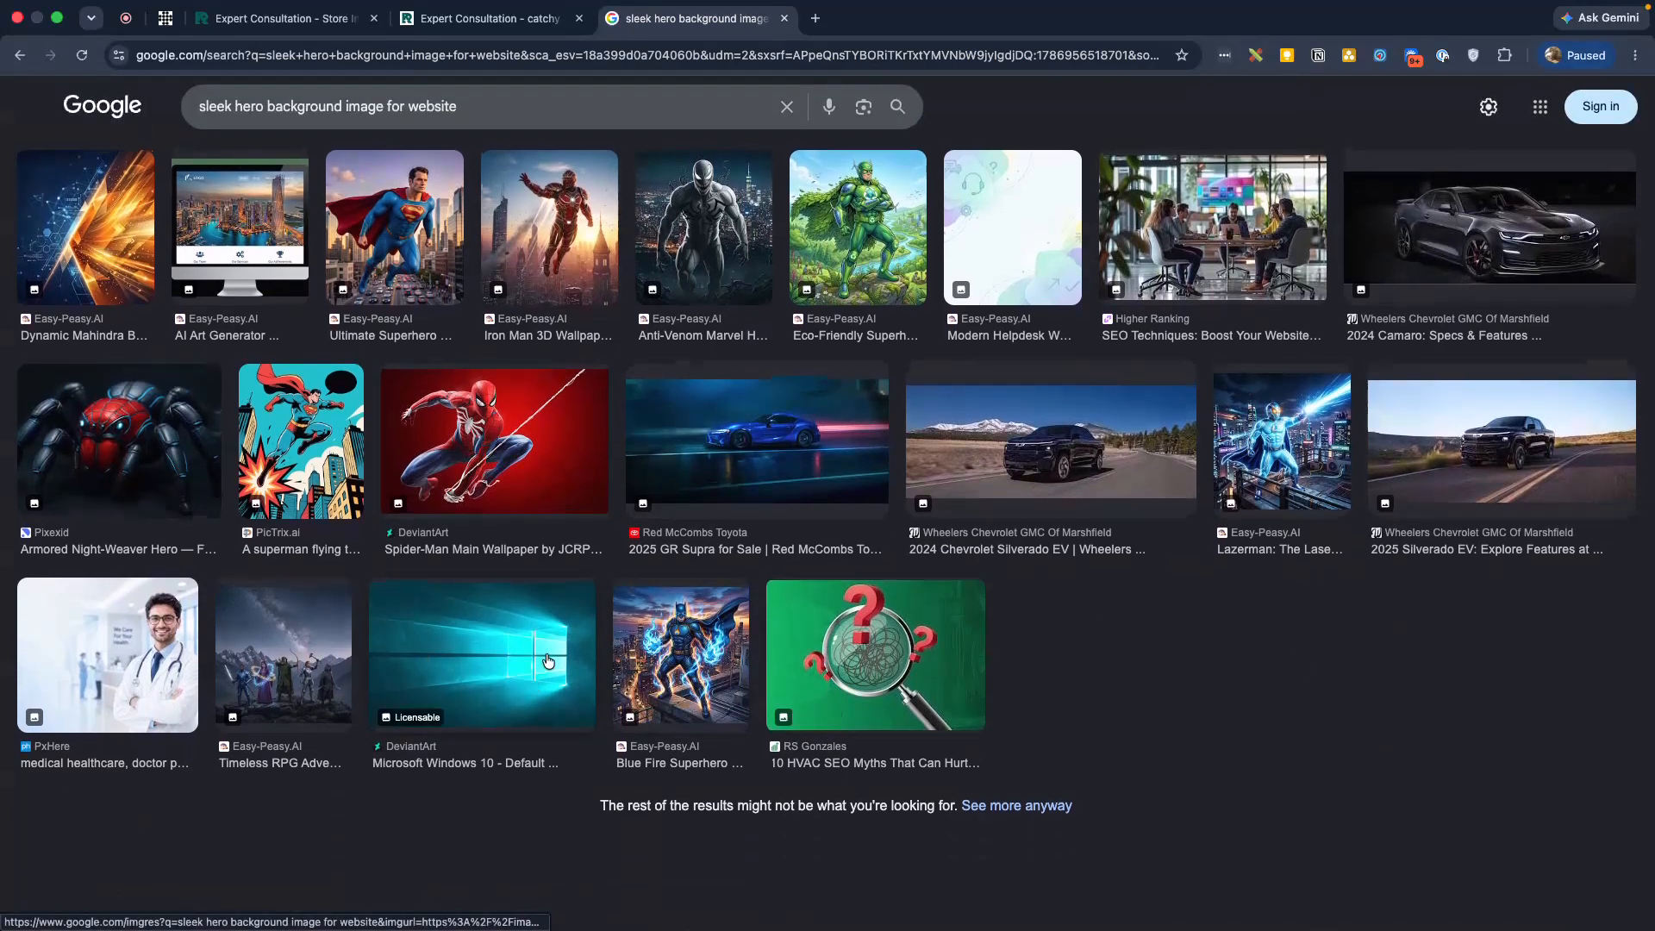
click(289, 652)
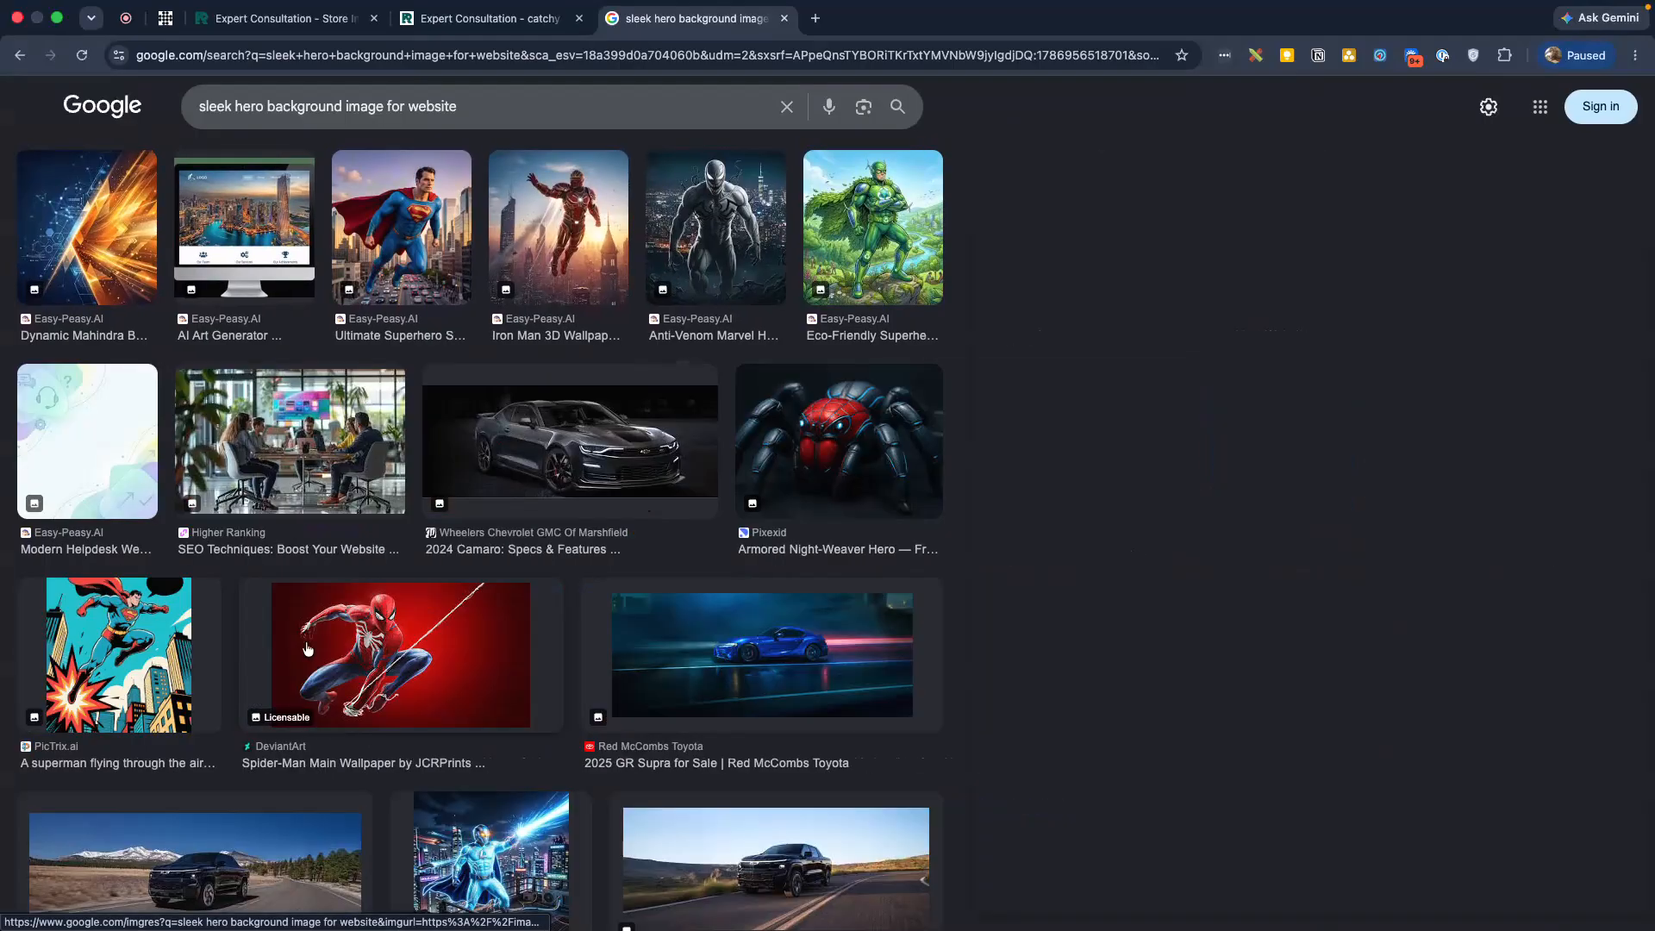
click(653, 742)
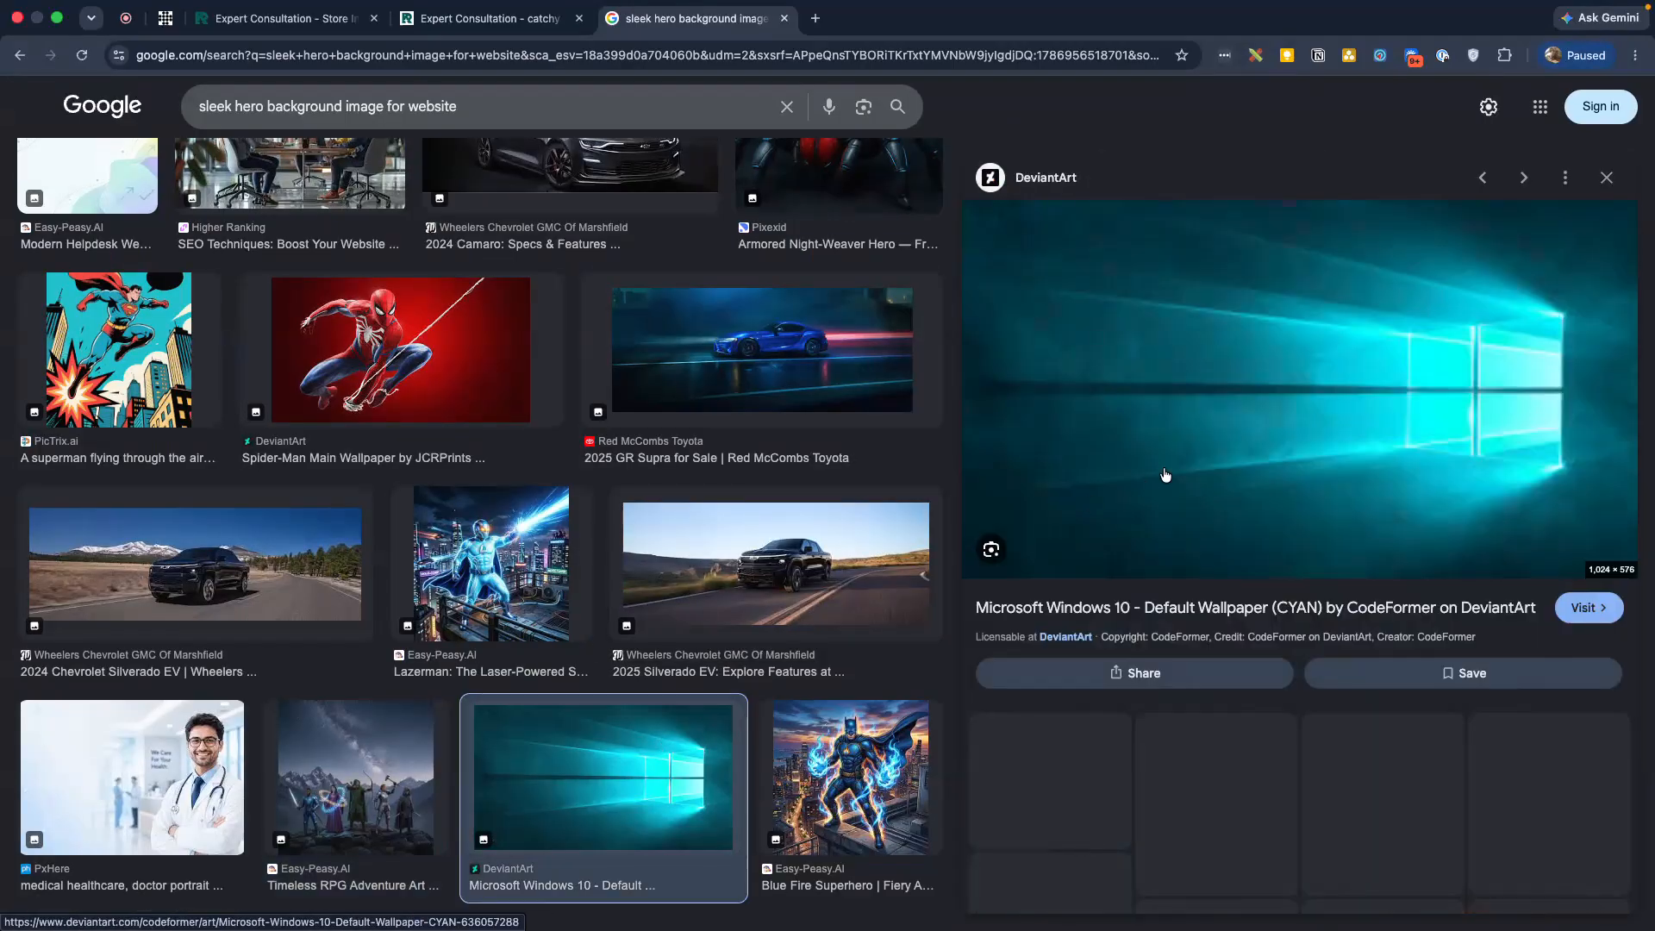
right_click(1341, 372)
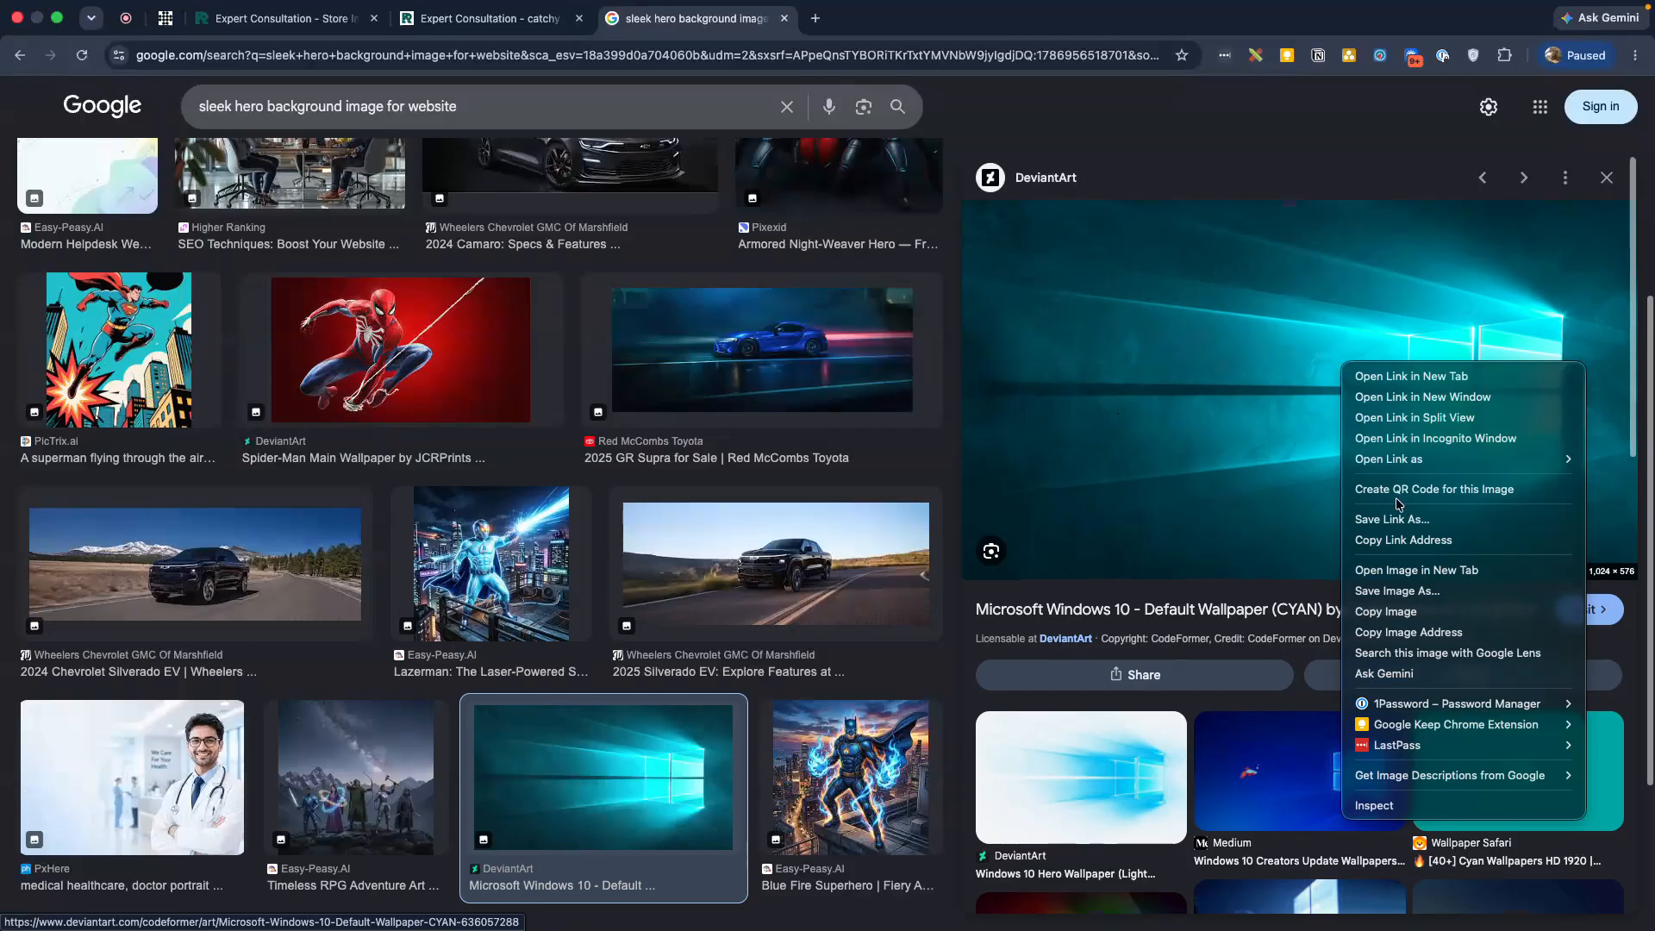
click(1406, 588)
text(cr)
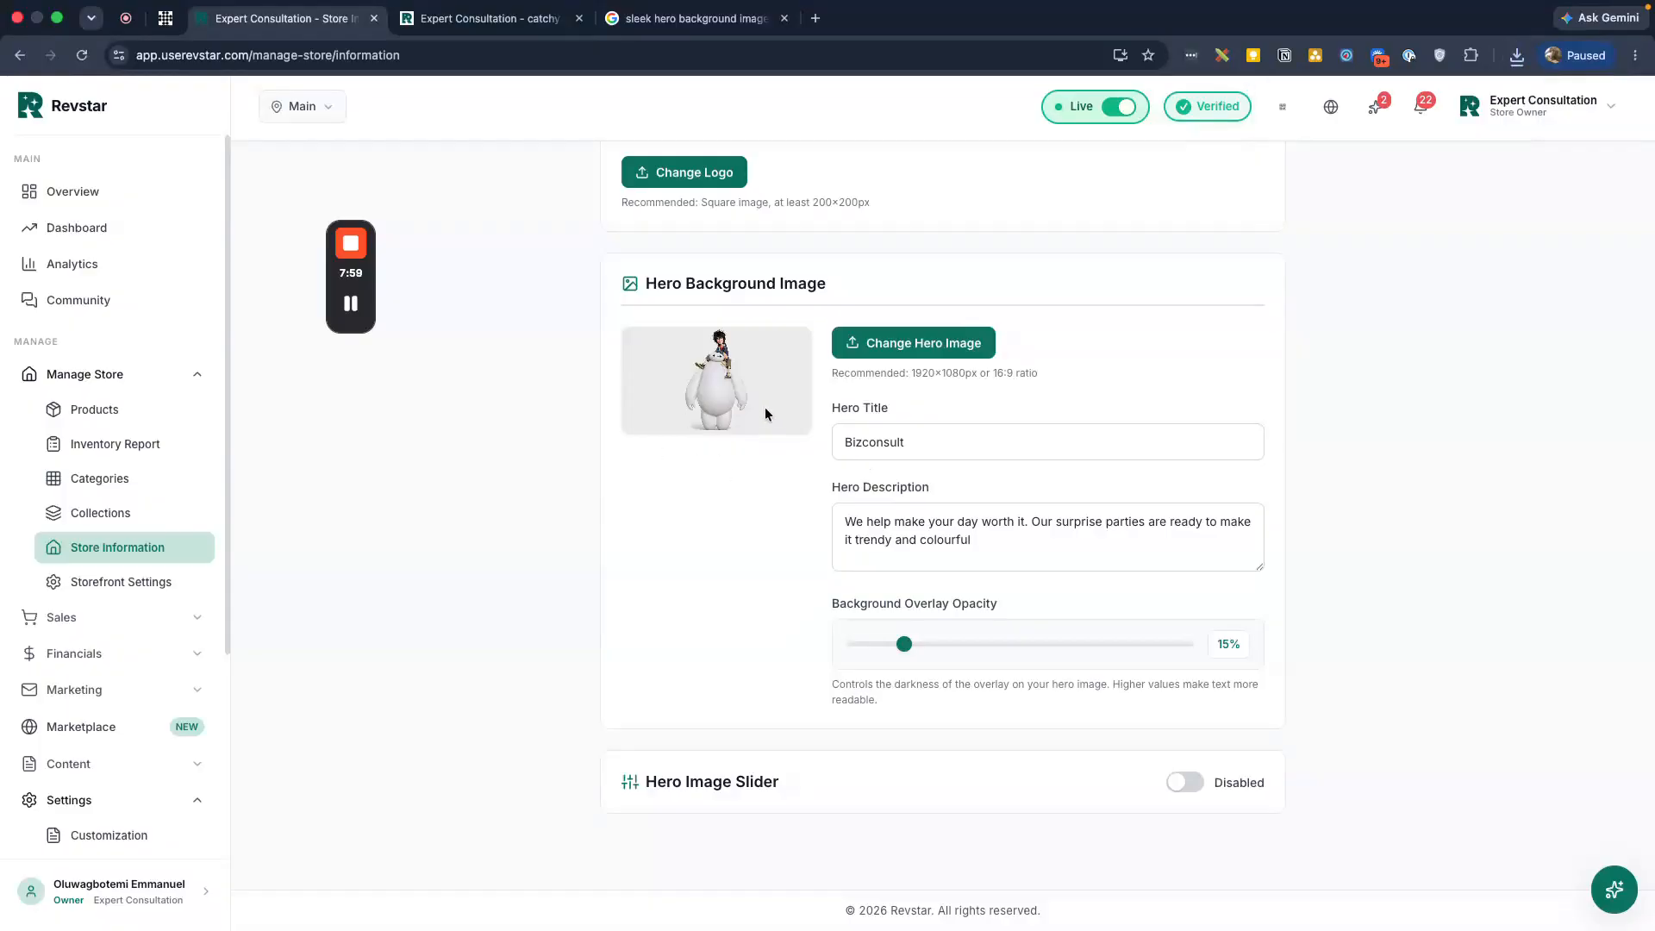
In Store Information, replace the hero background image with the saved creative background JPG from the Downloads folder
click(959, 342)
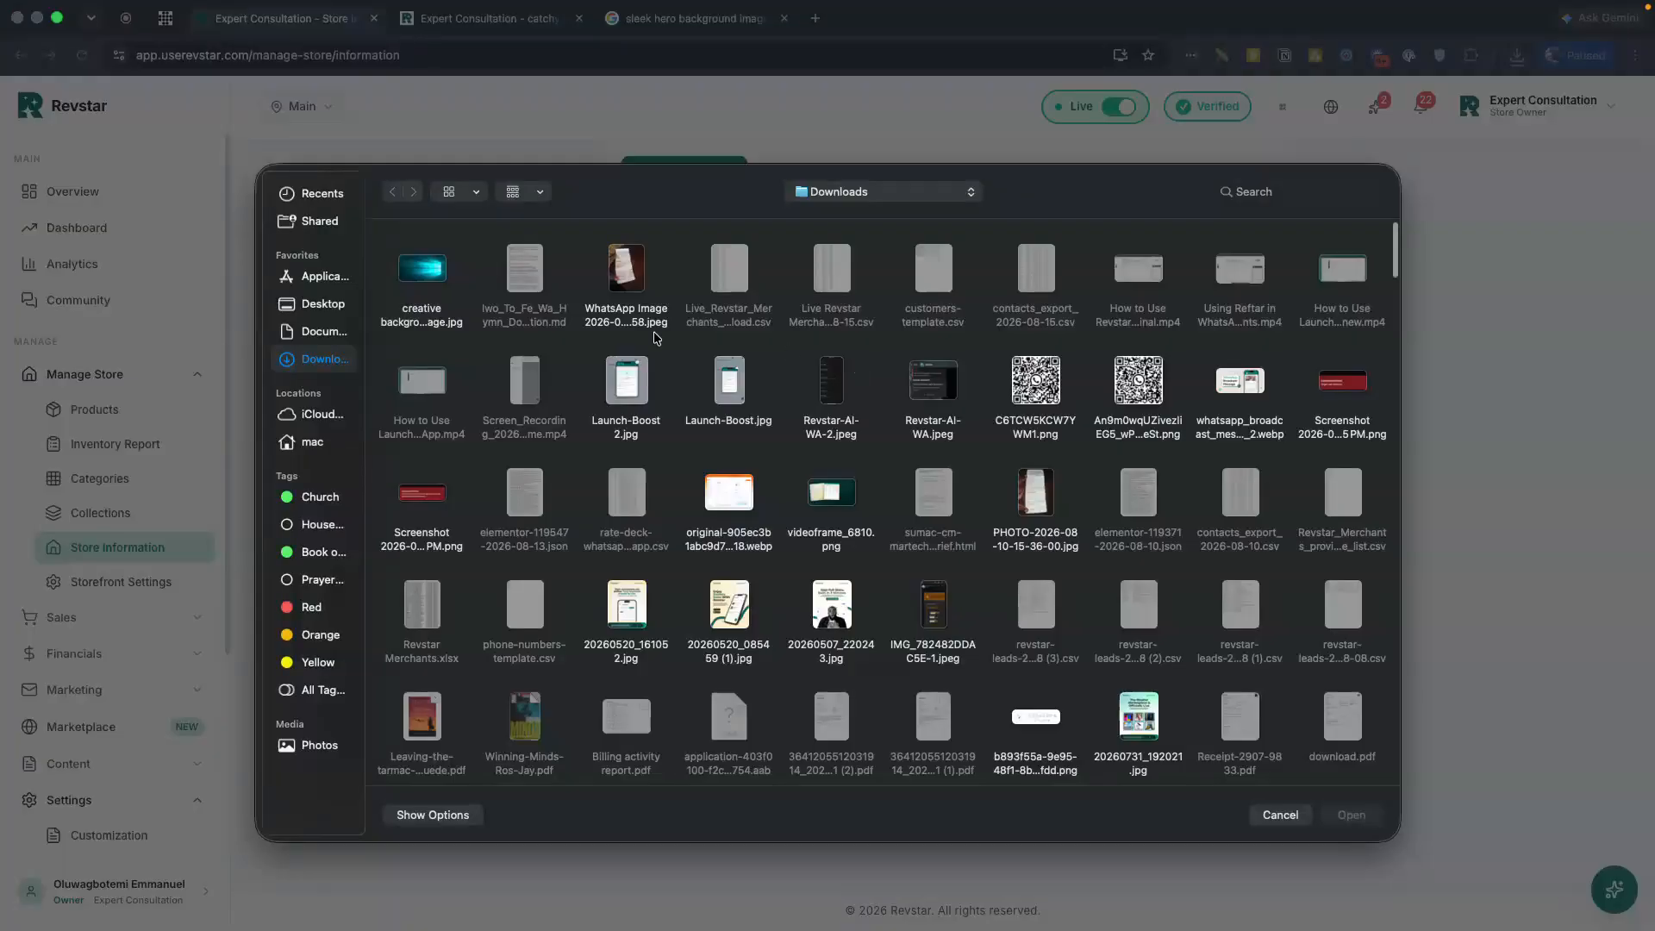
click(422, 269)
key(Return)
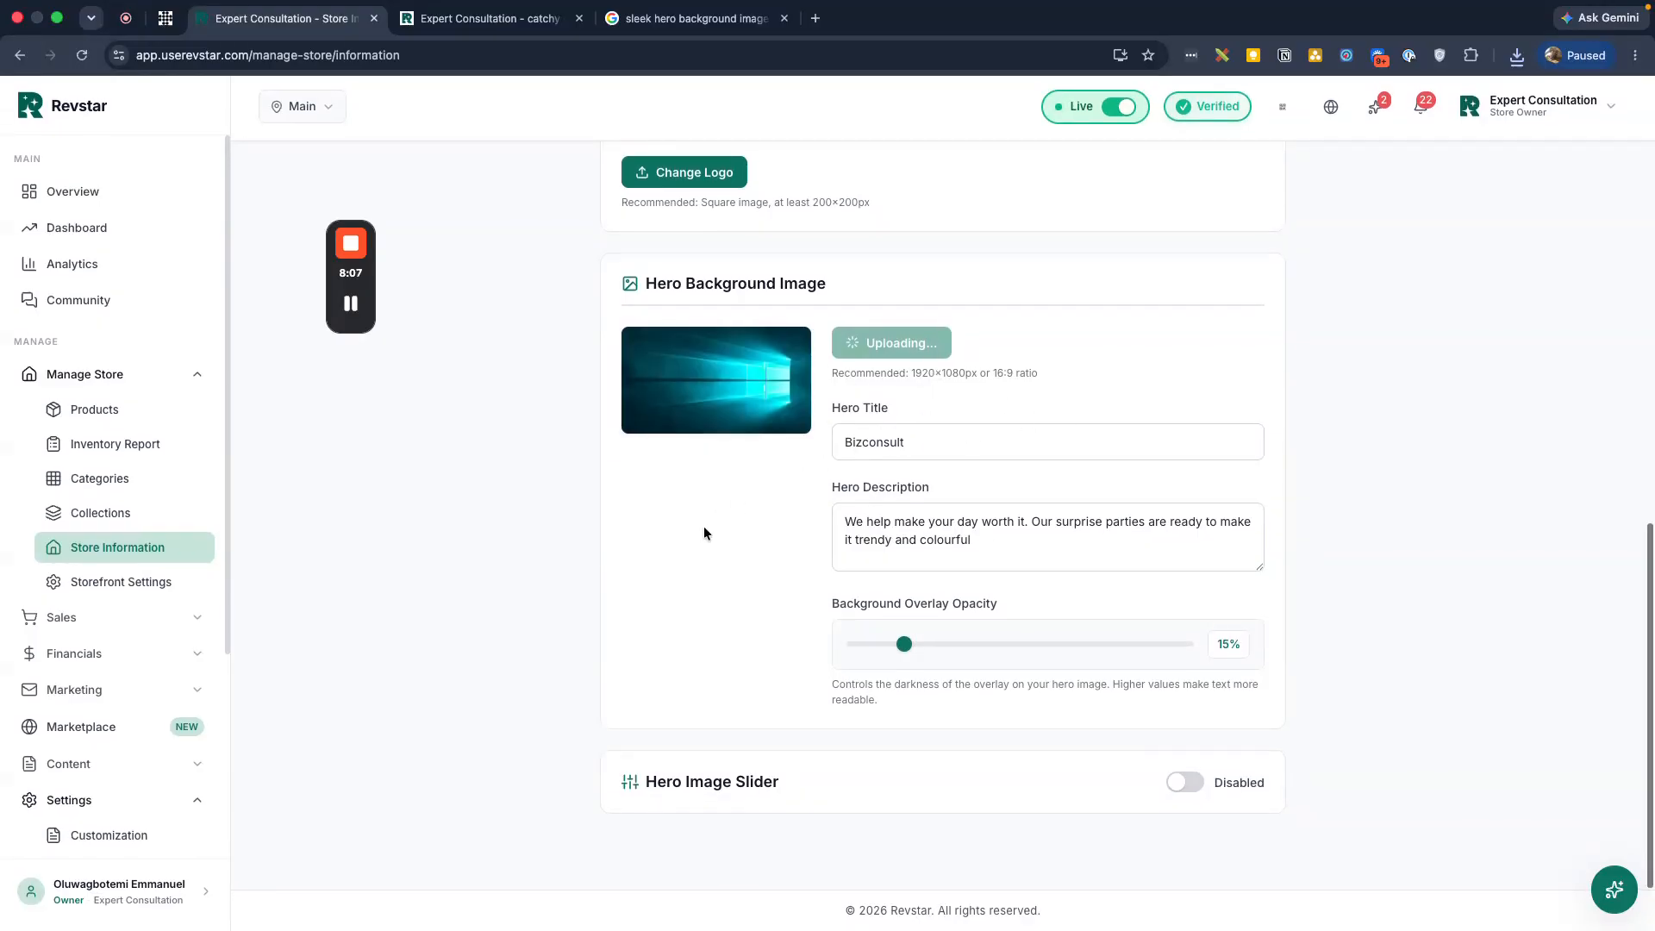
Reload the live storefront and check the background image in its hero section
click(517, 19)
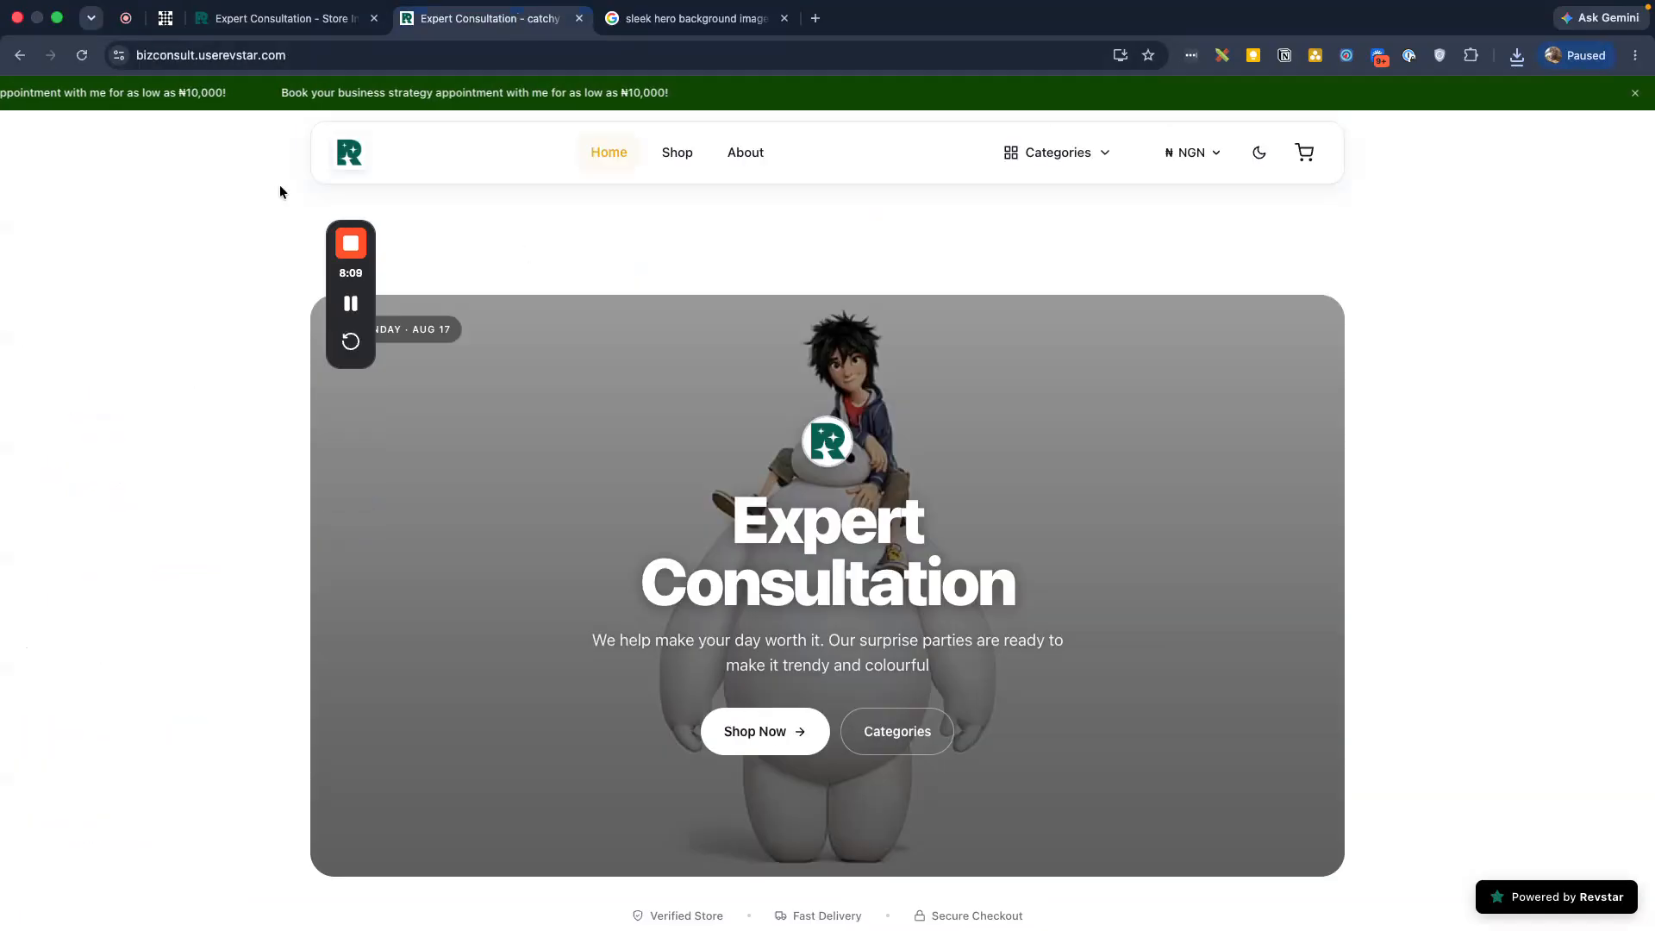
click(83, 55)
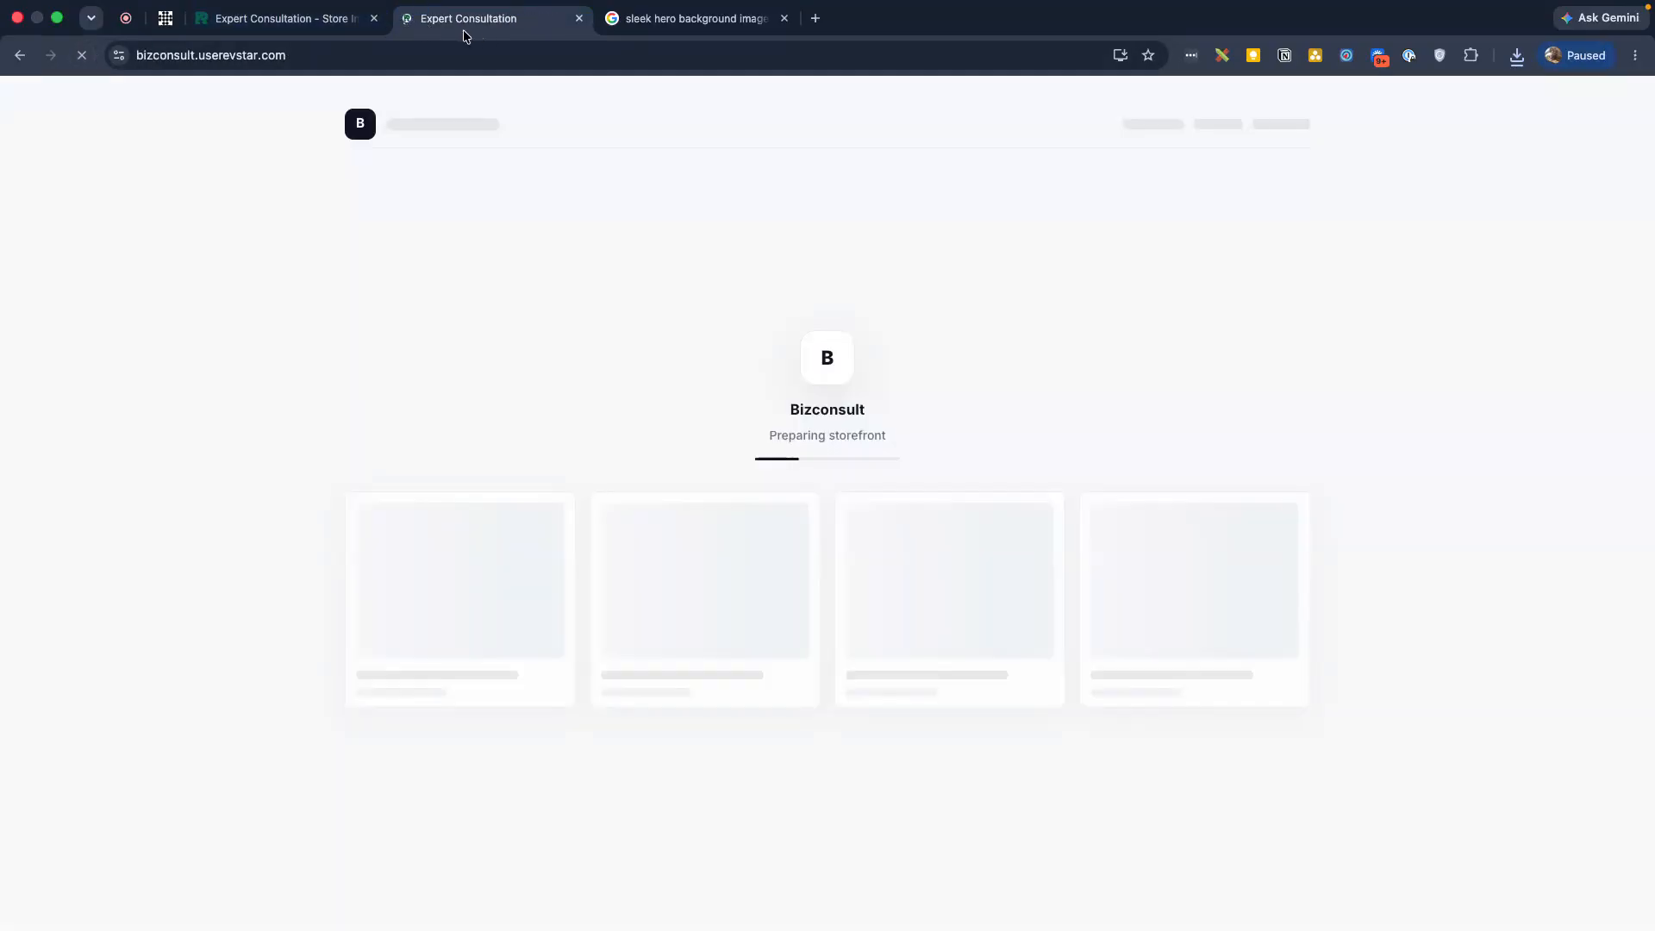
scroll(1275, 499, down, 3)
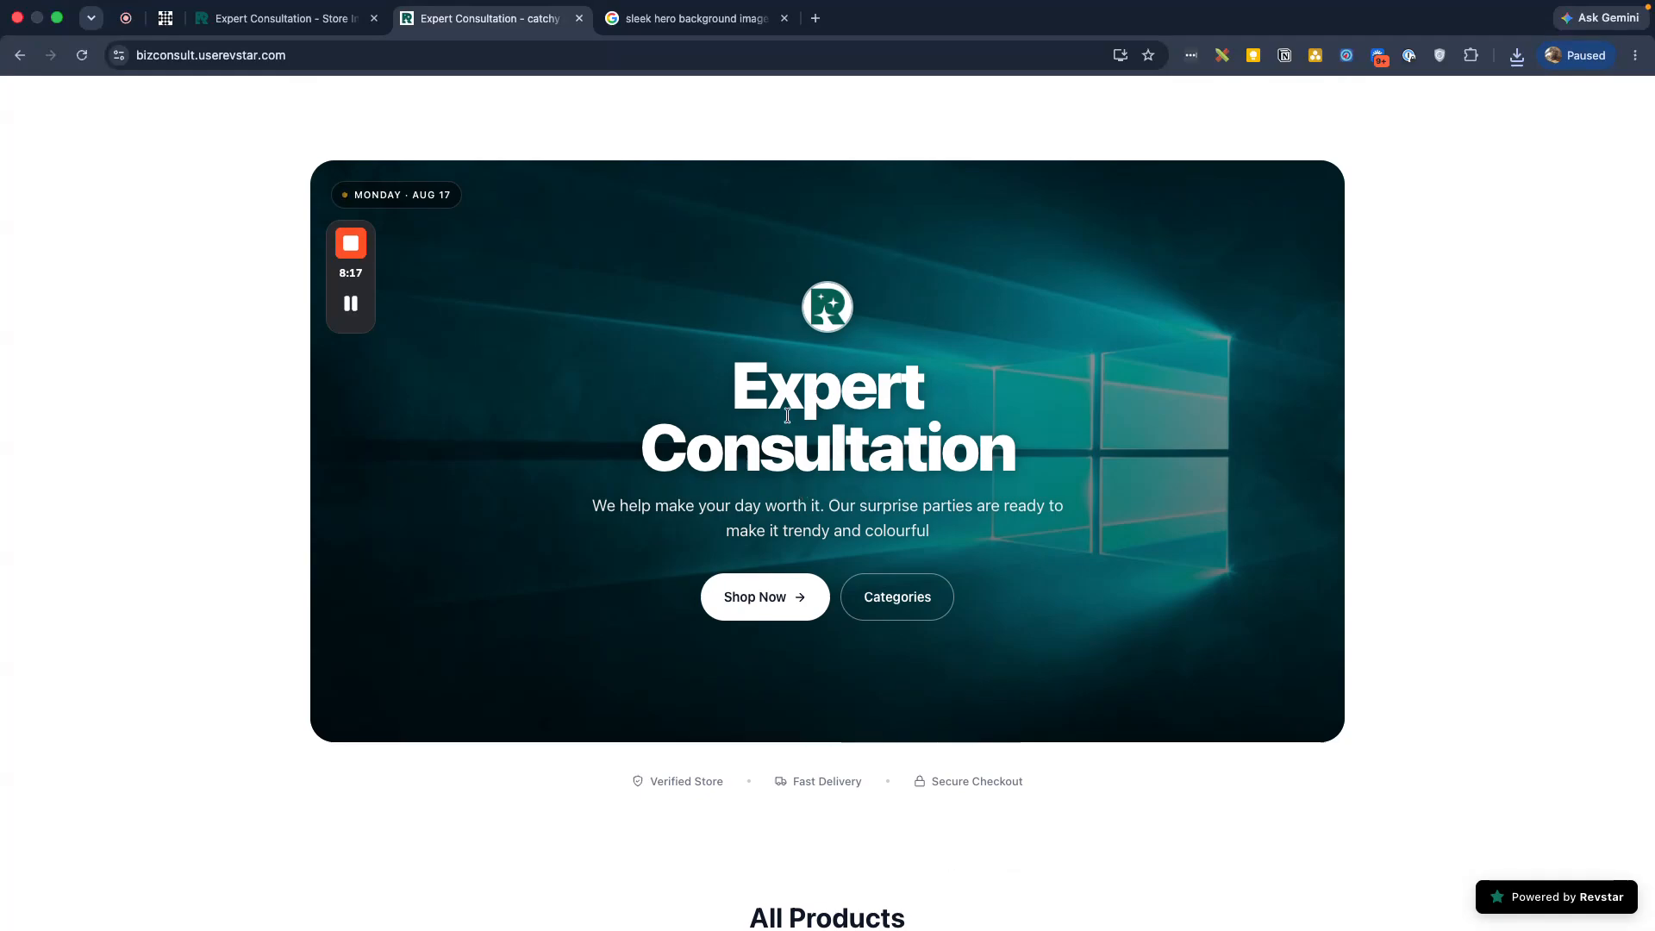
scroll(875, 478, down, 1)
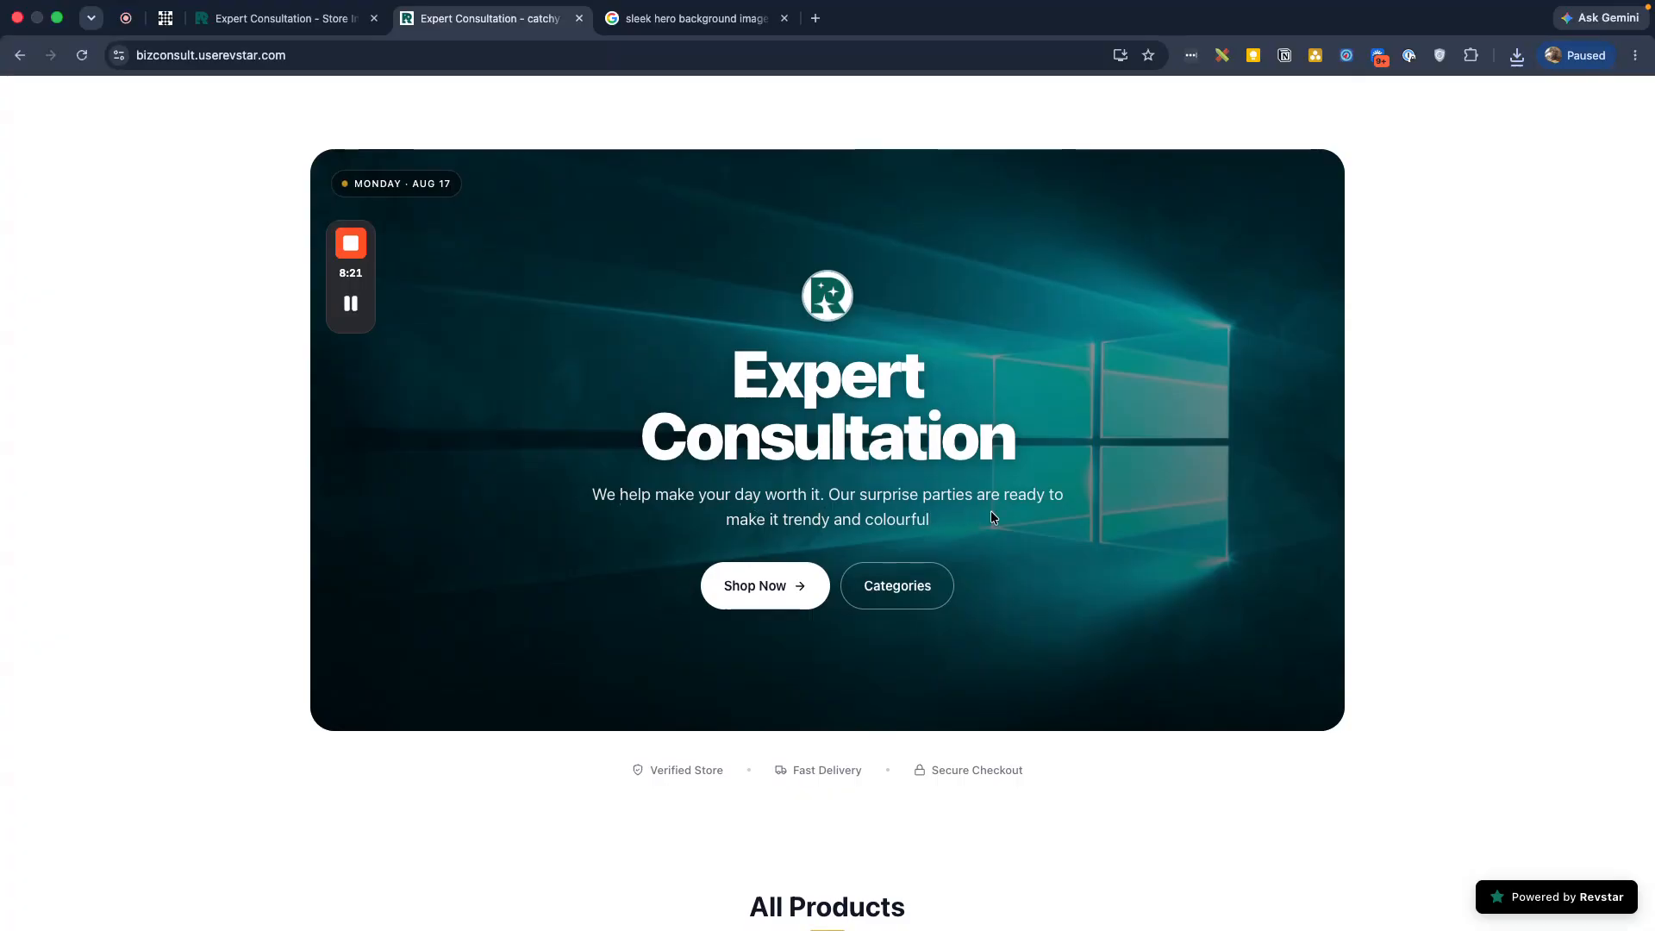
scroll(963, 525, down, 2)
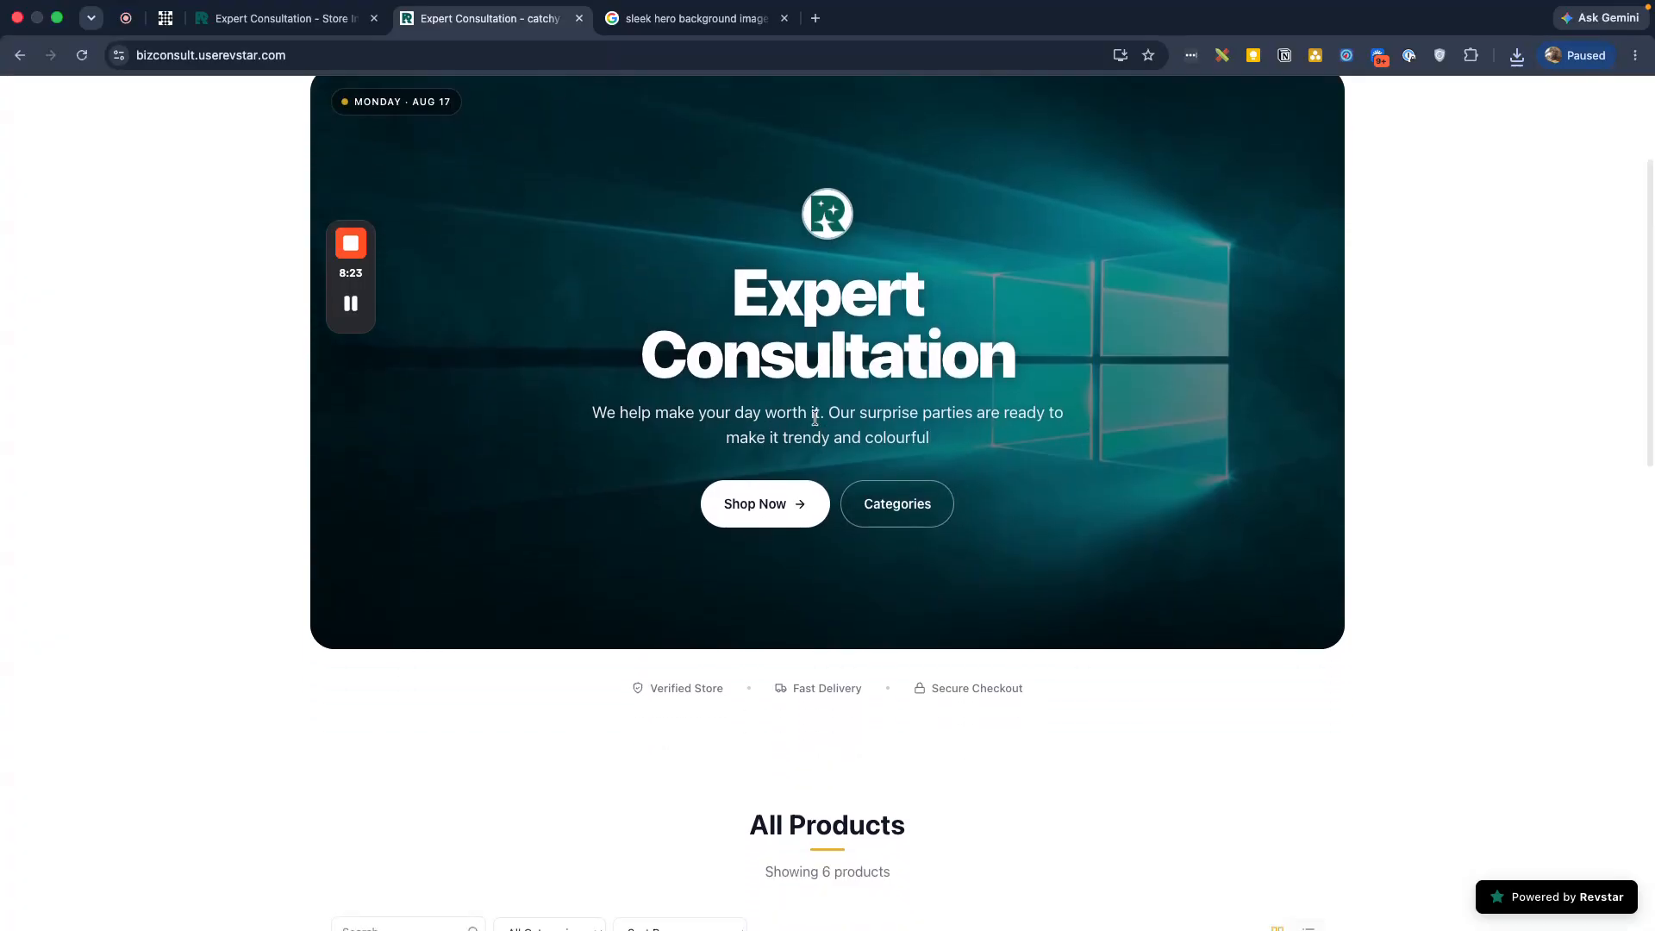
Review the Hero Title and Tagline fields in Store Information, comparing them with the live storefront's hero and page title
click(284, 18)
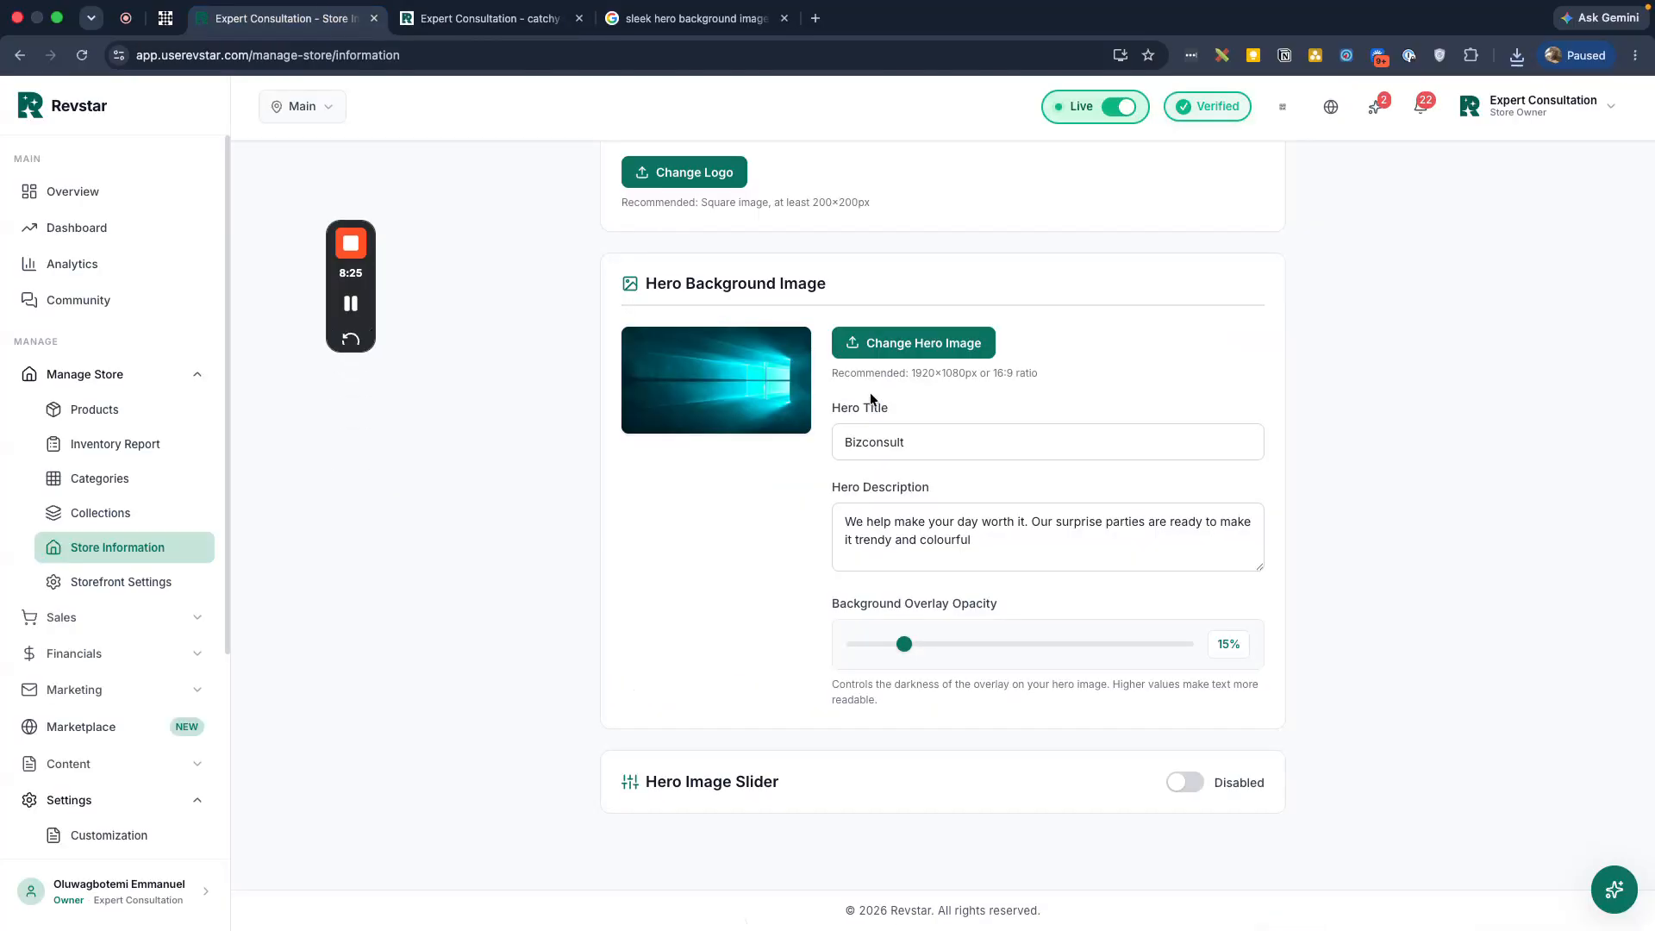
click(945, 435)
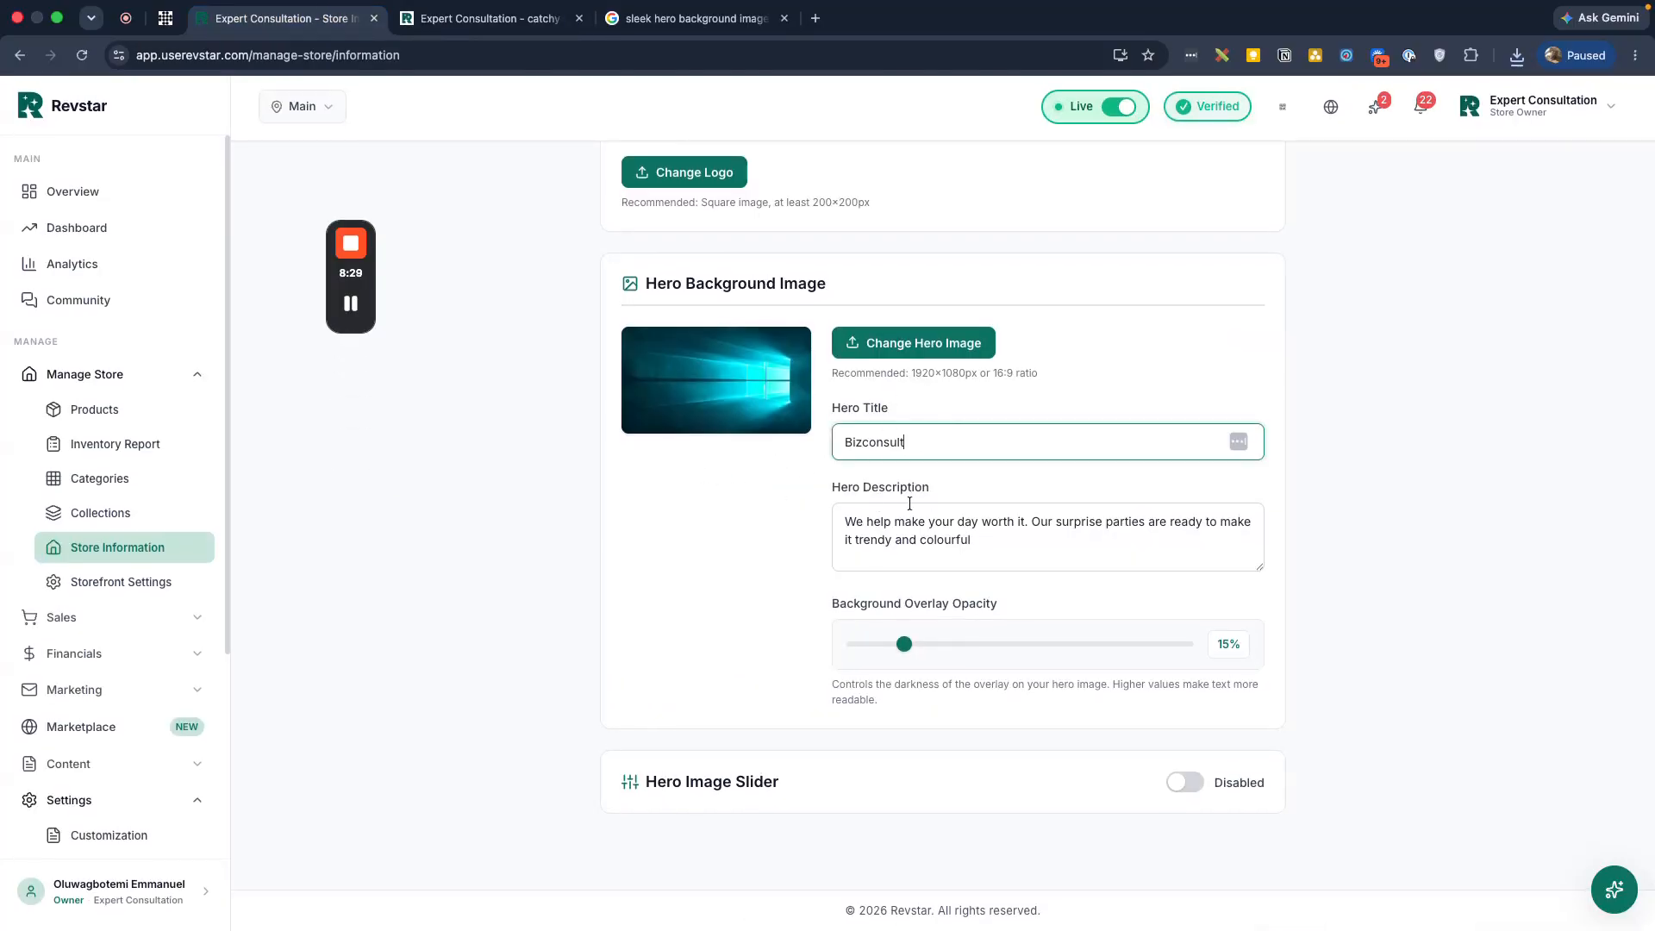
scroll(909, 503, up, 10)
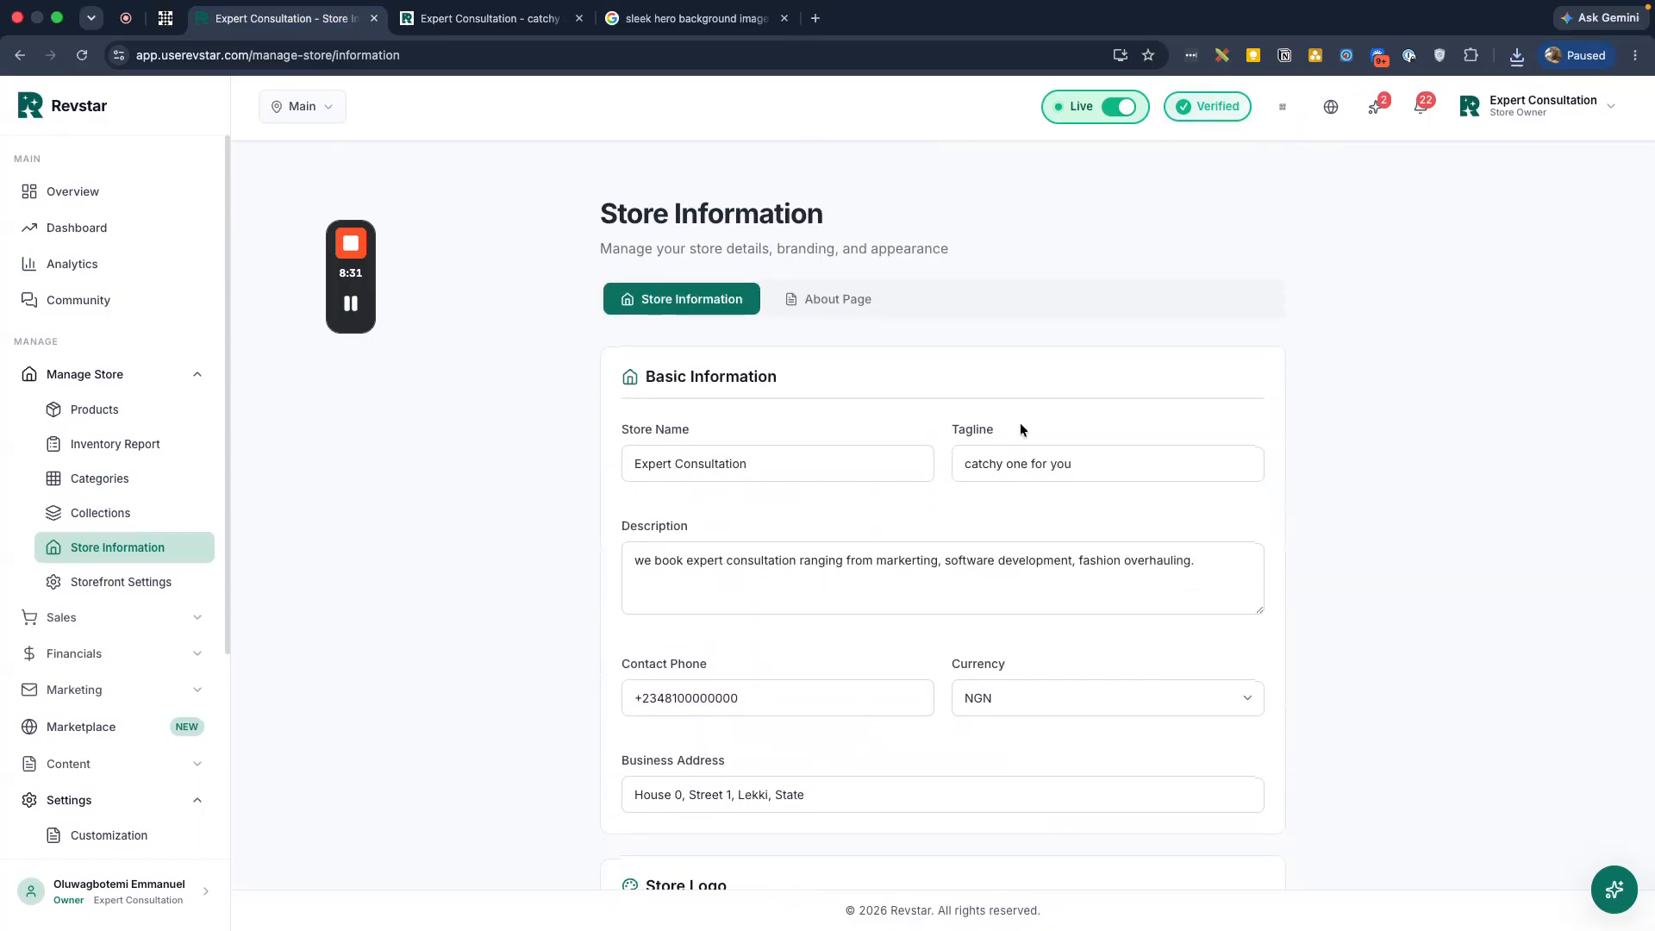
triple_click(990, 473)
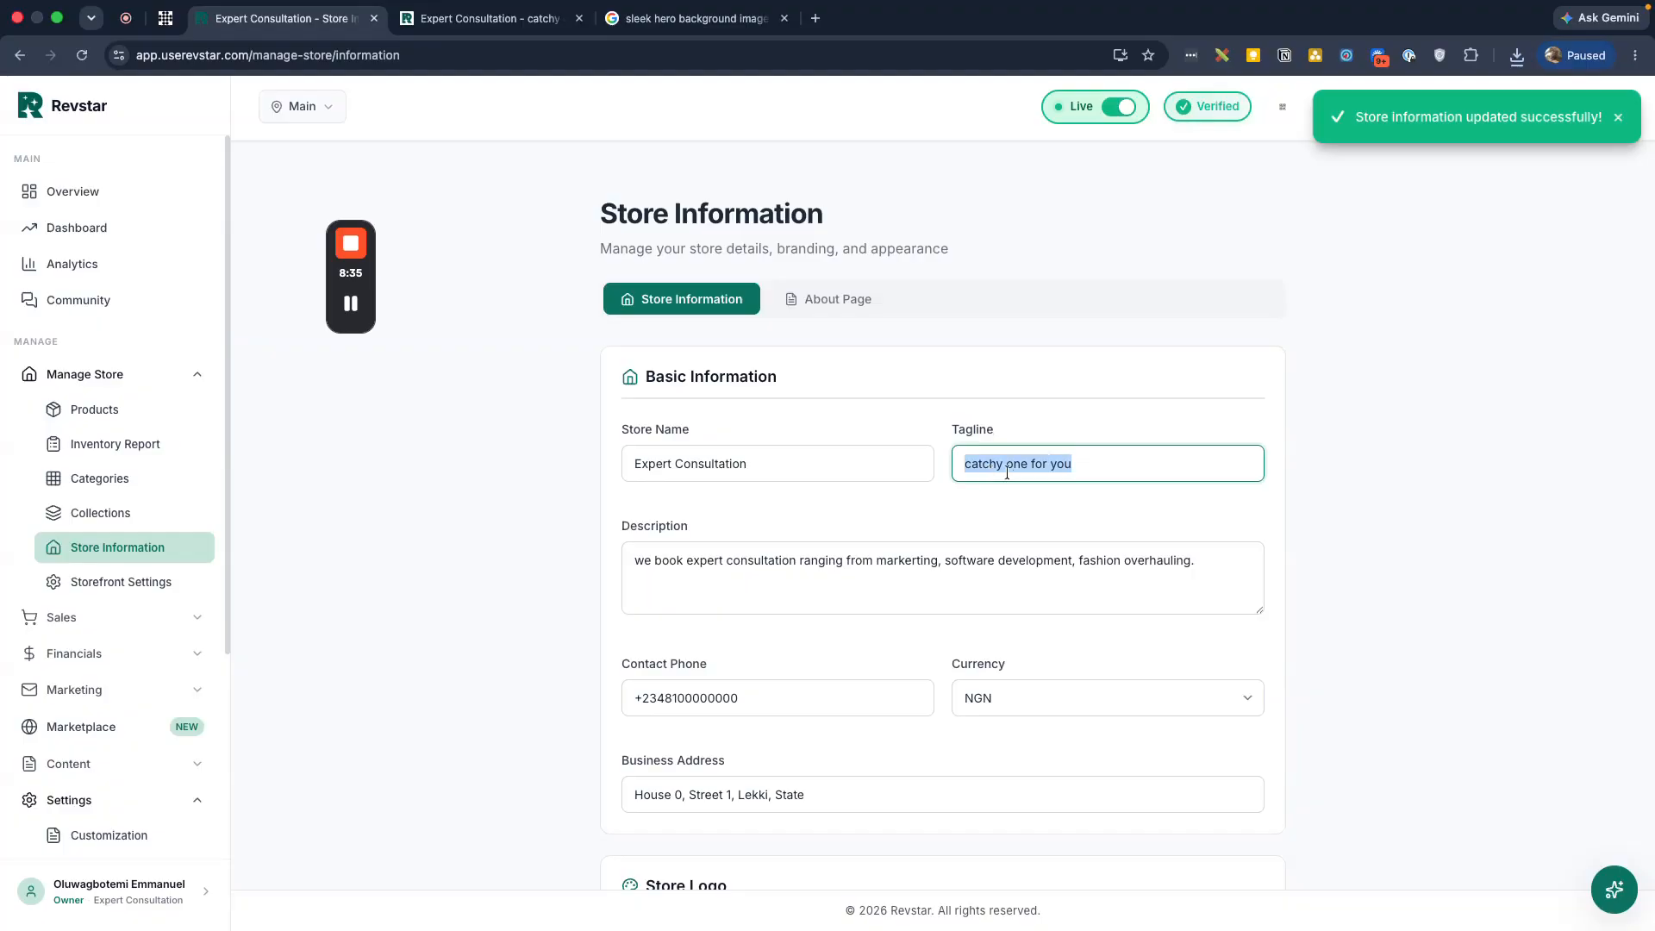
click(1054, 470)
click(476, 21)
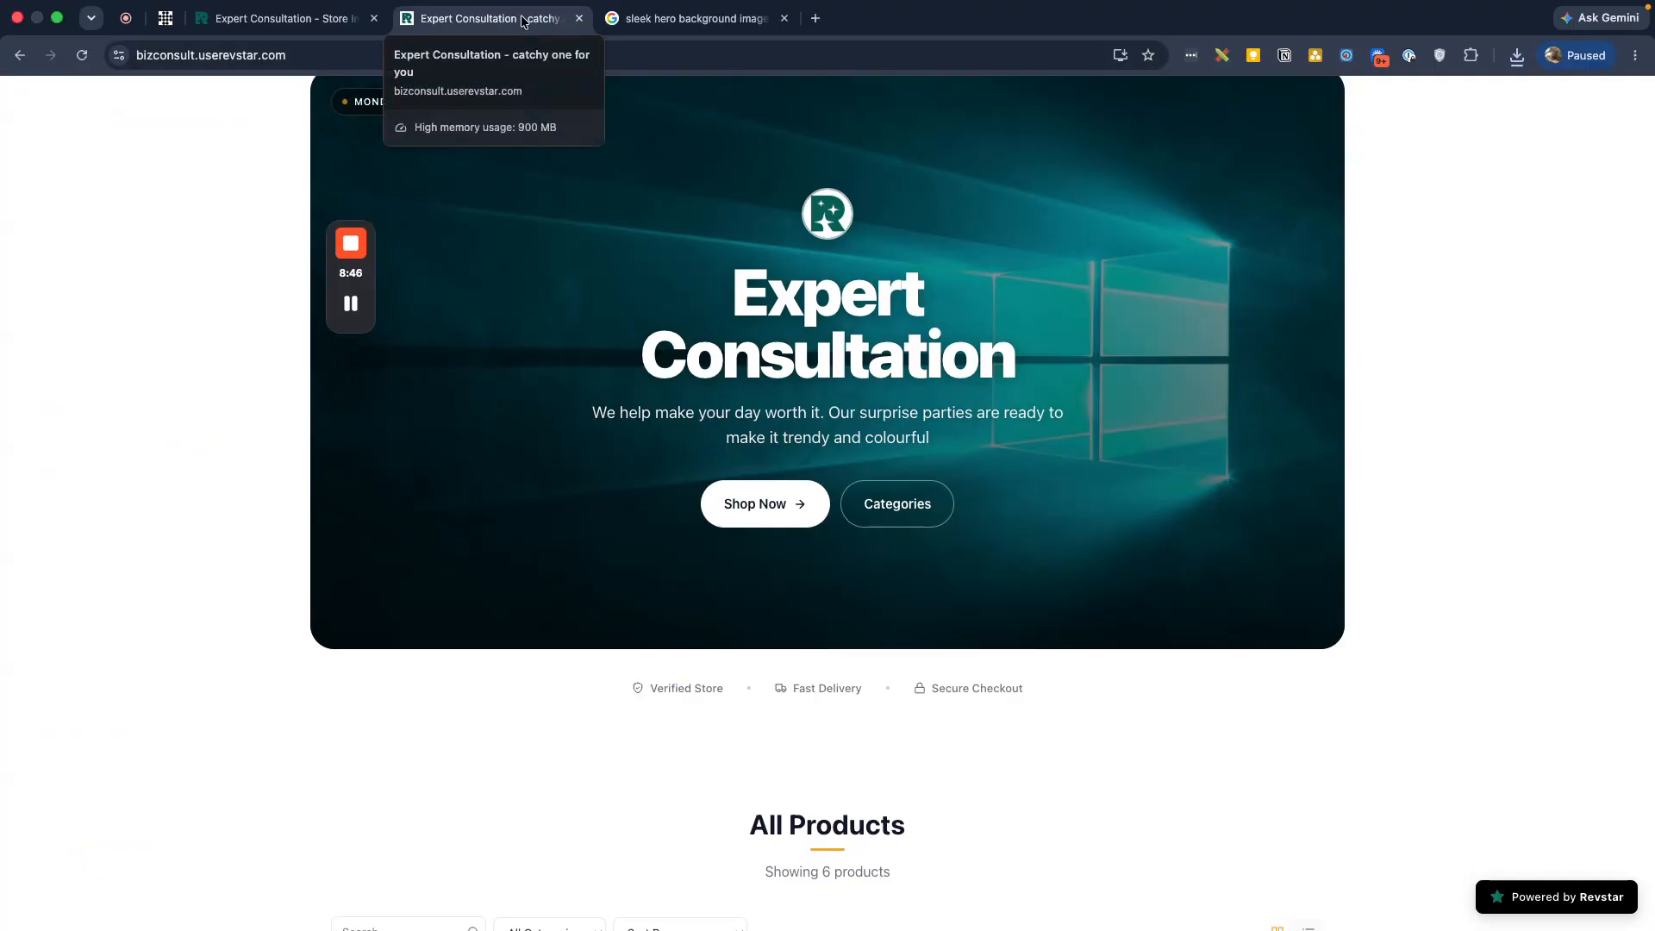
Compare the Hero Description in Store Information with the text under the hero title on the live storefront
click(286, 19)
scroll(884, 493, down, 4)
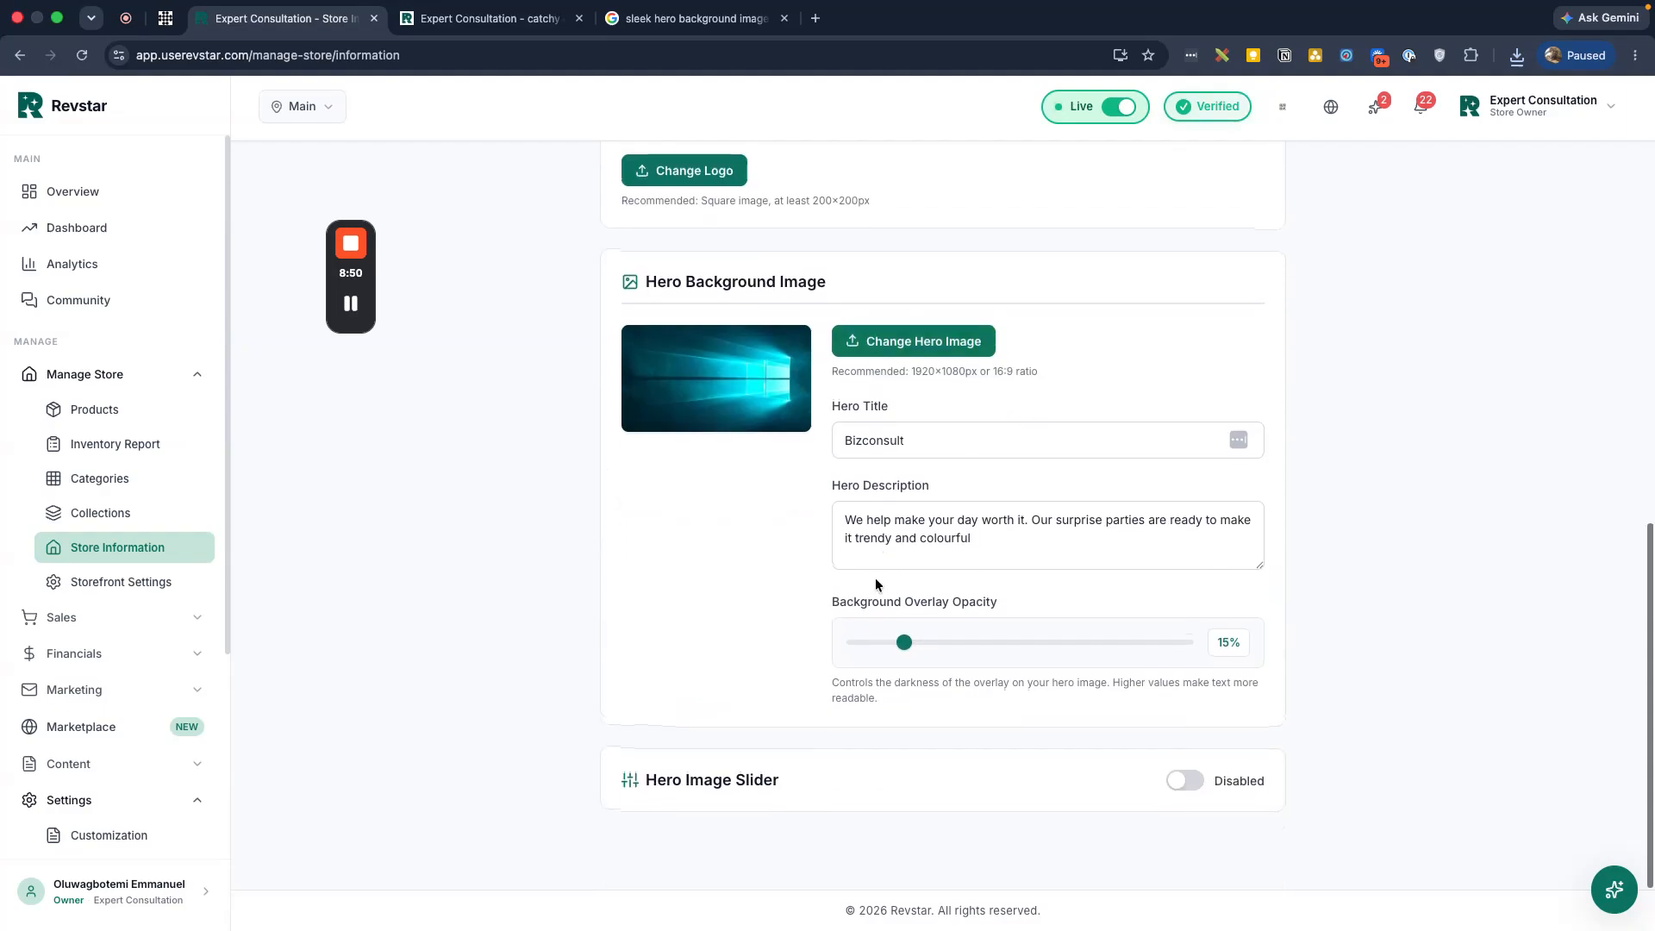
click(456, 19)
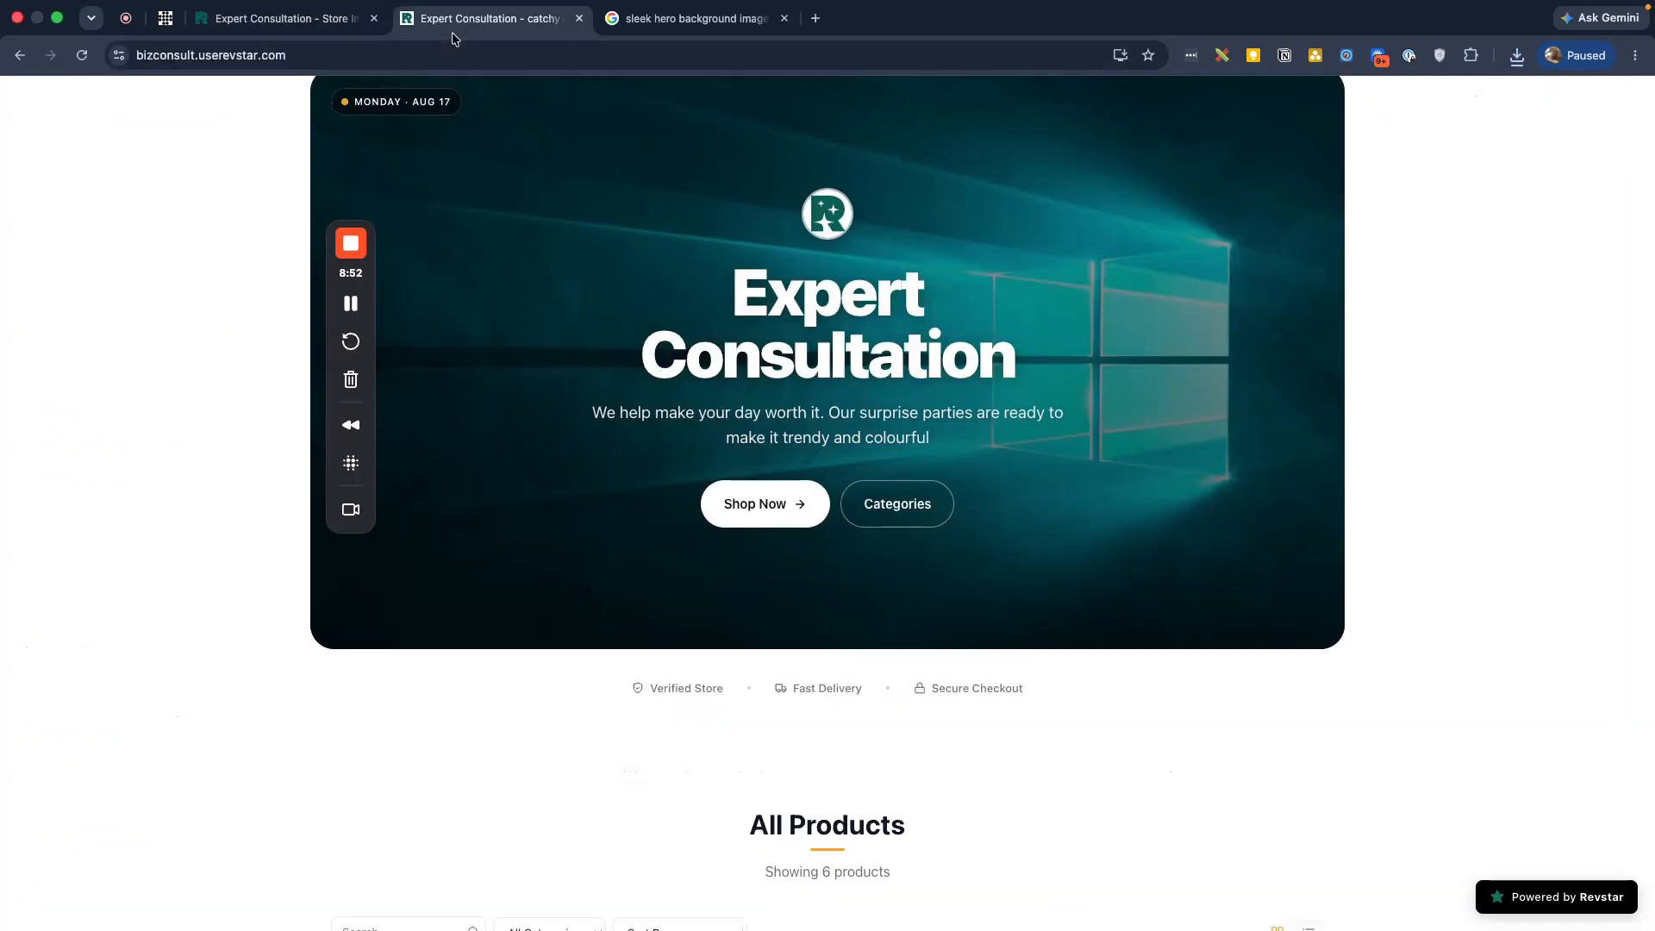
triple_click(763, 436)
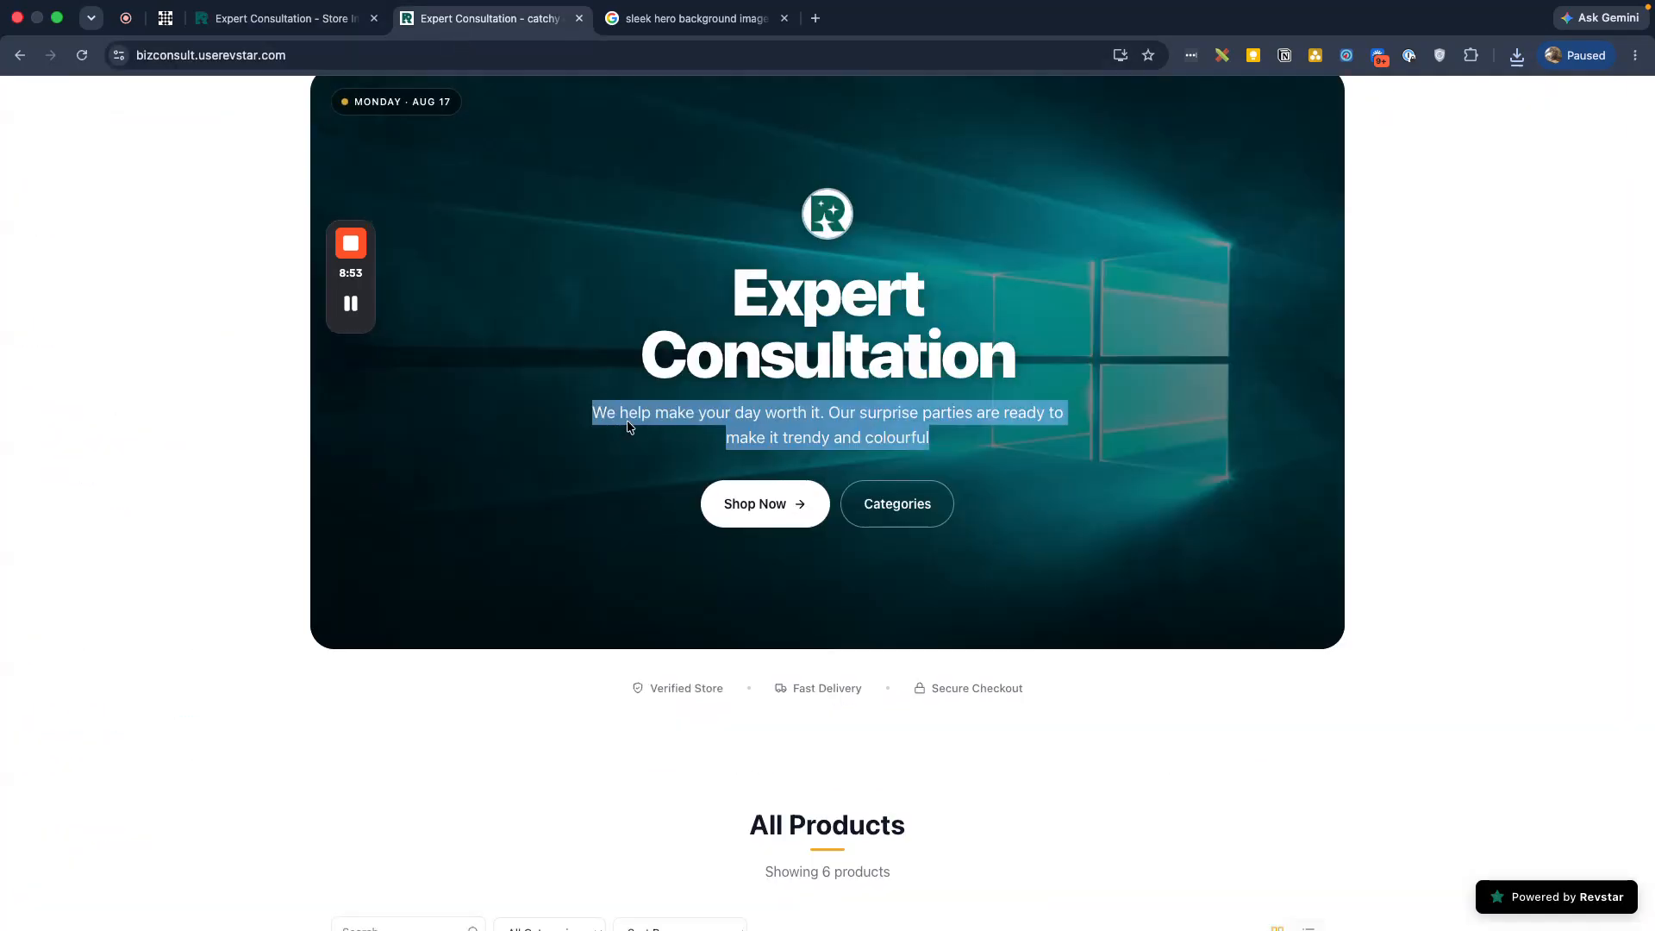
Select the Hero Description text in Store Information and match it against the paragraph in the storefront's hero section
click(308, 13)
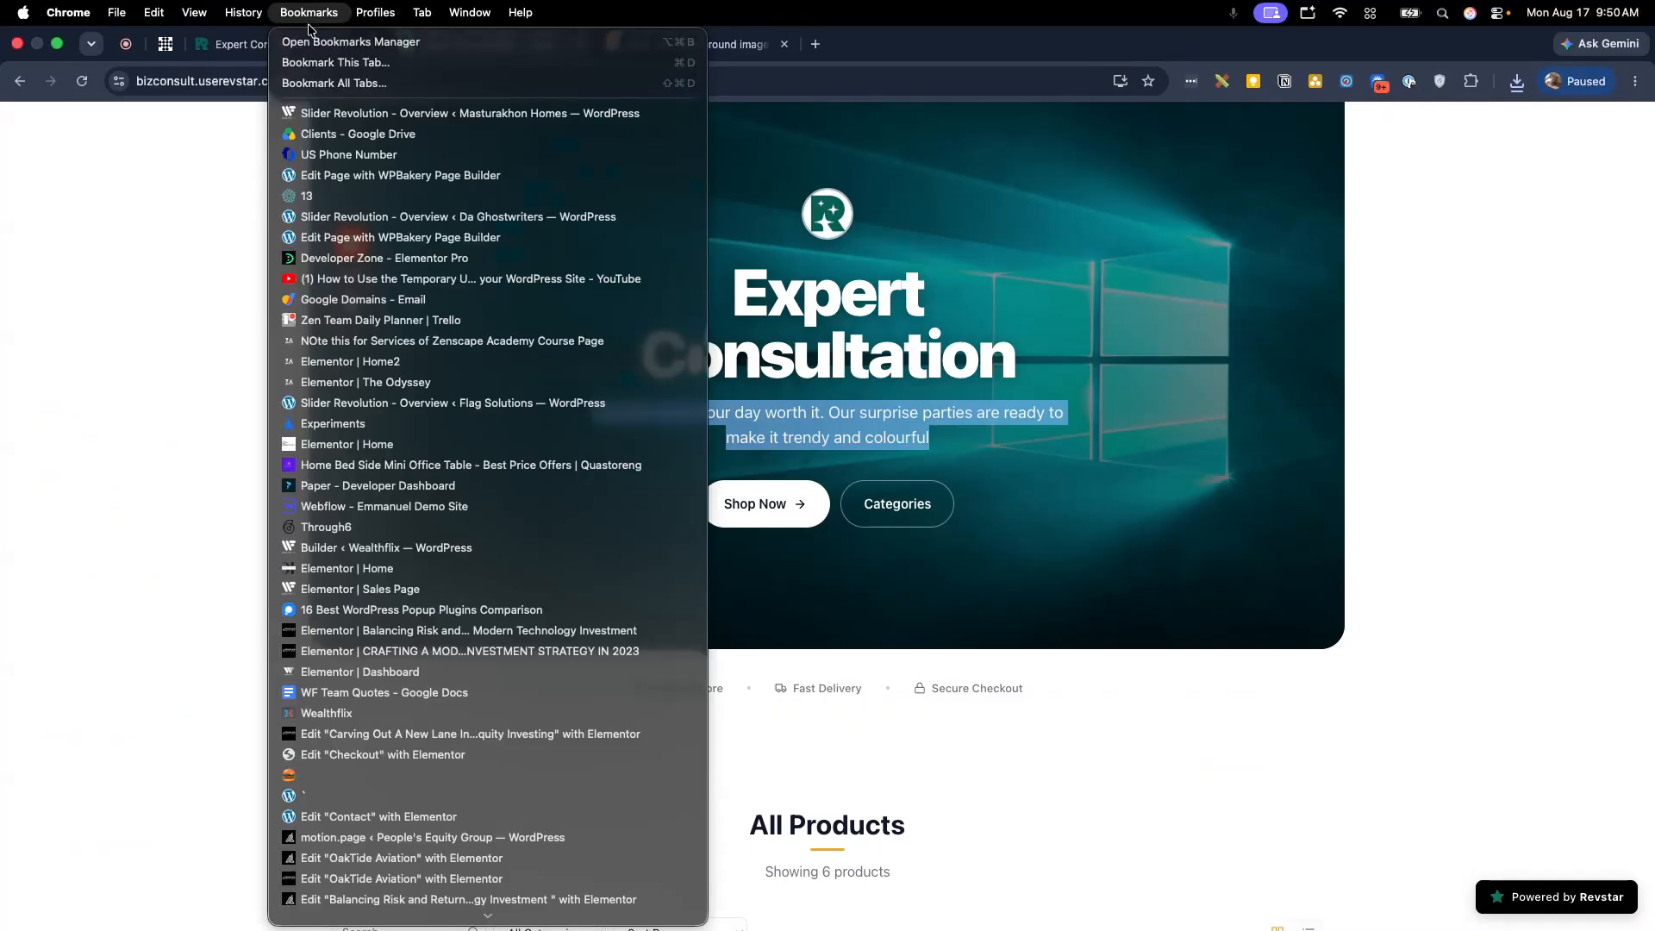
click(221, 154)
click(263, 44)
click(1009, 521)
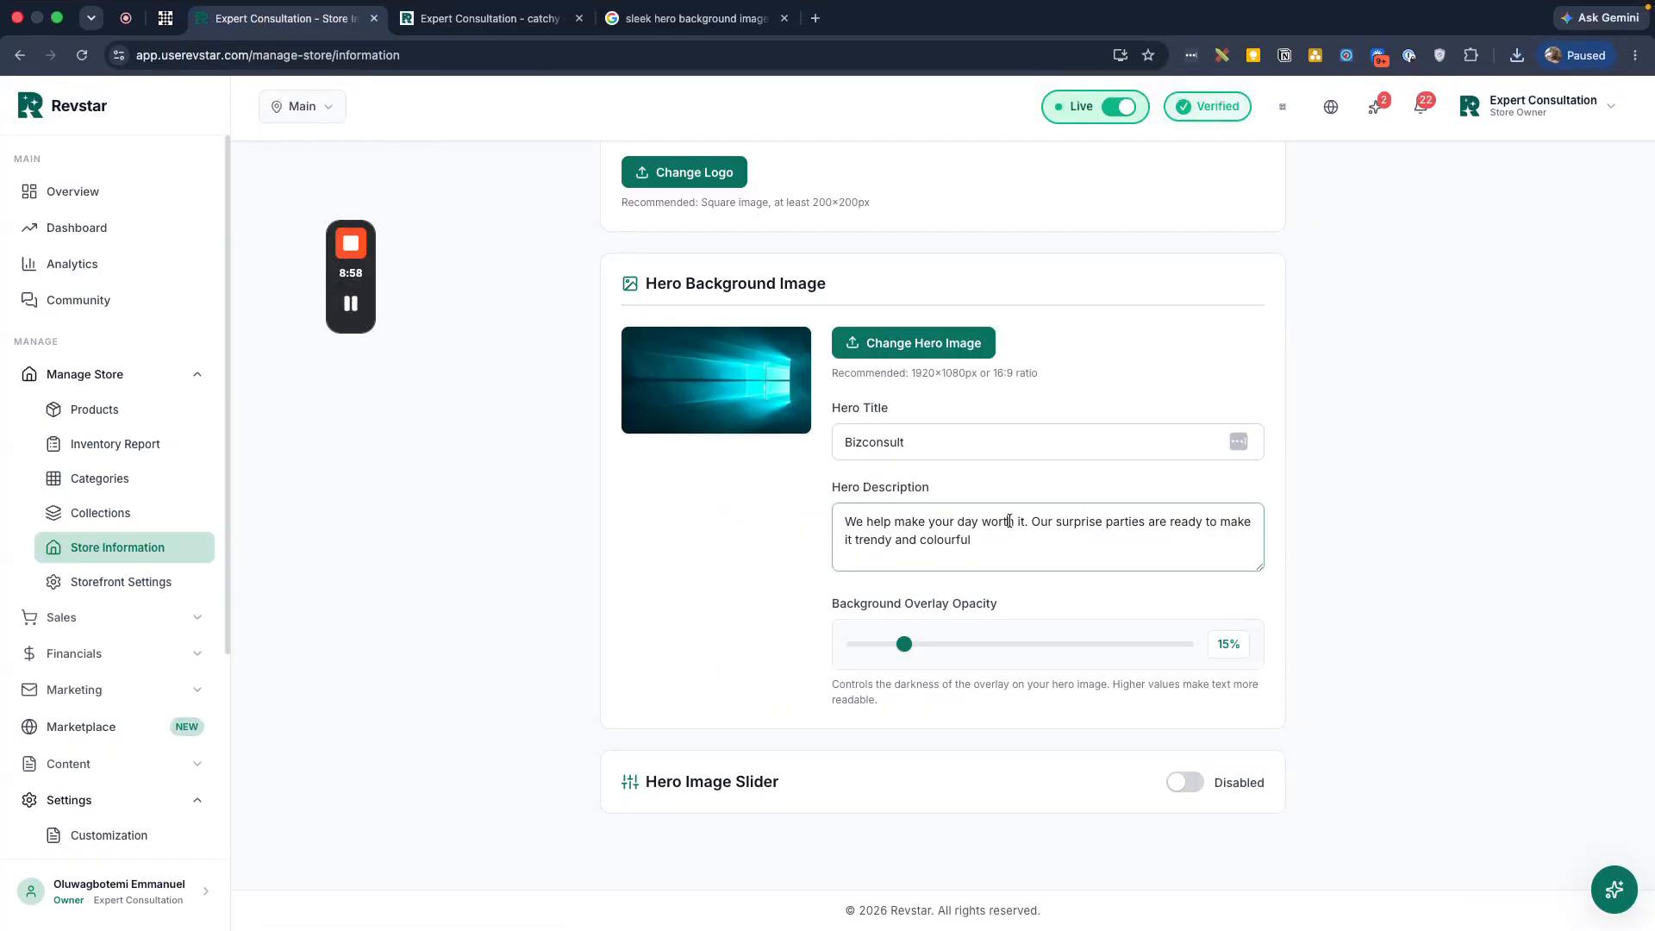
key(ctrl+a)
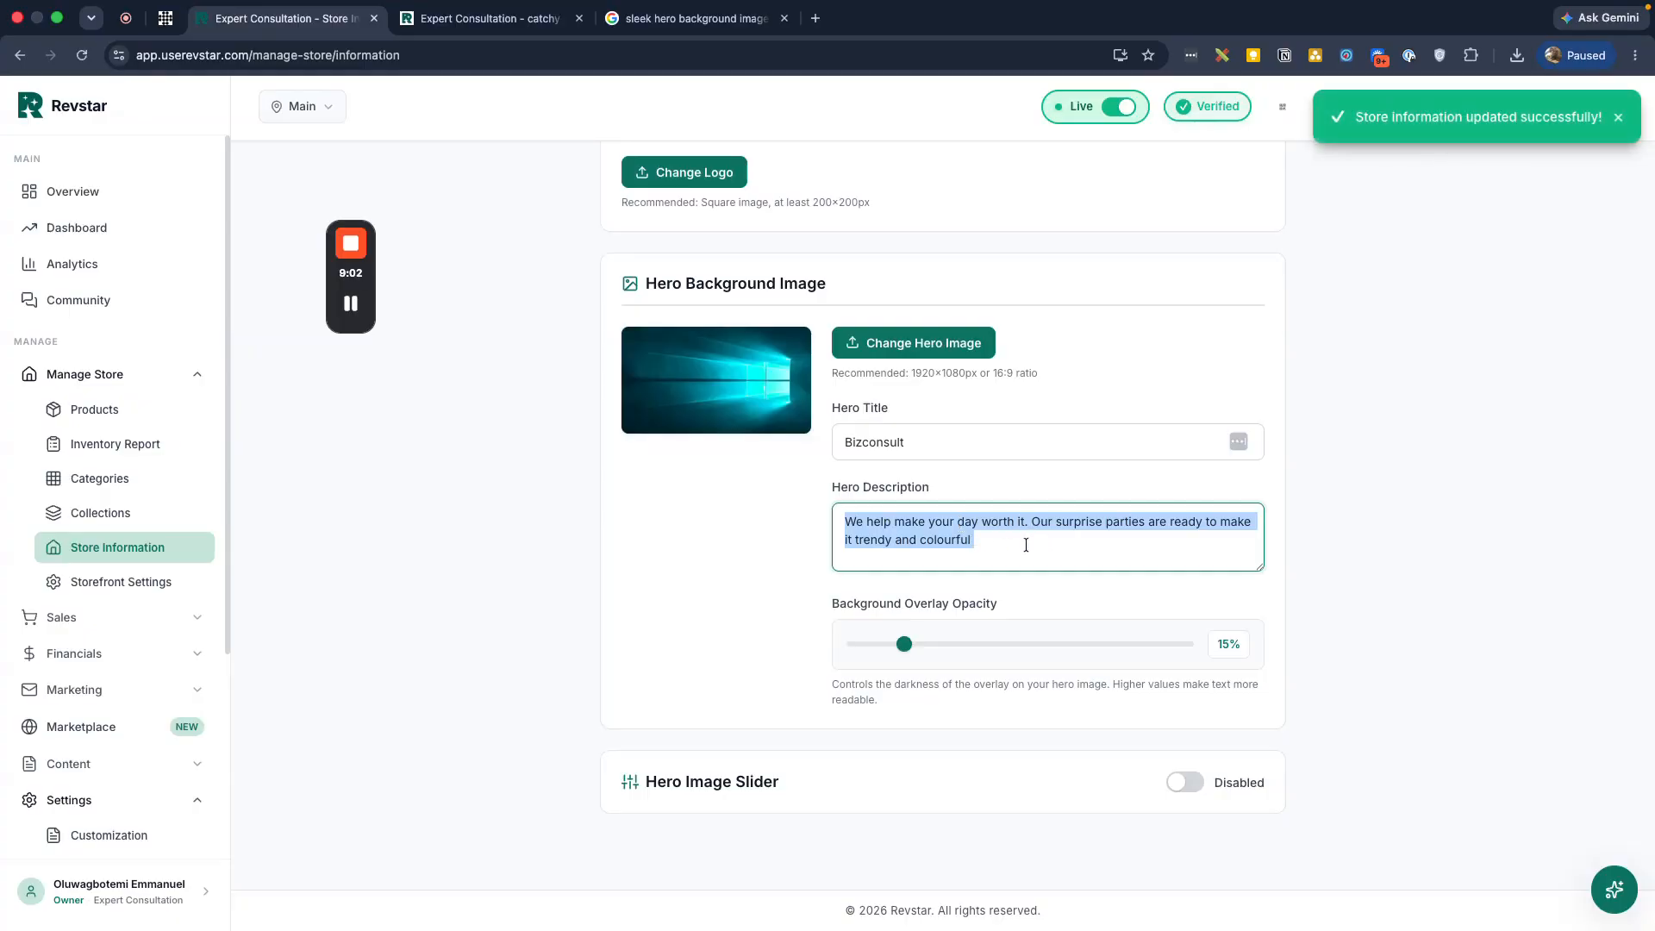
key(Left)
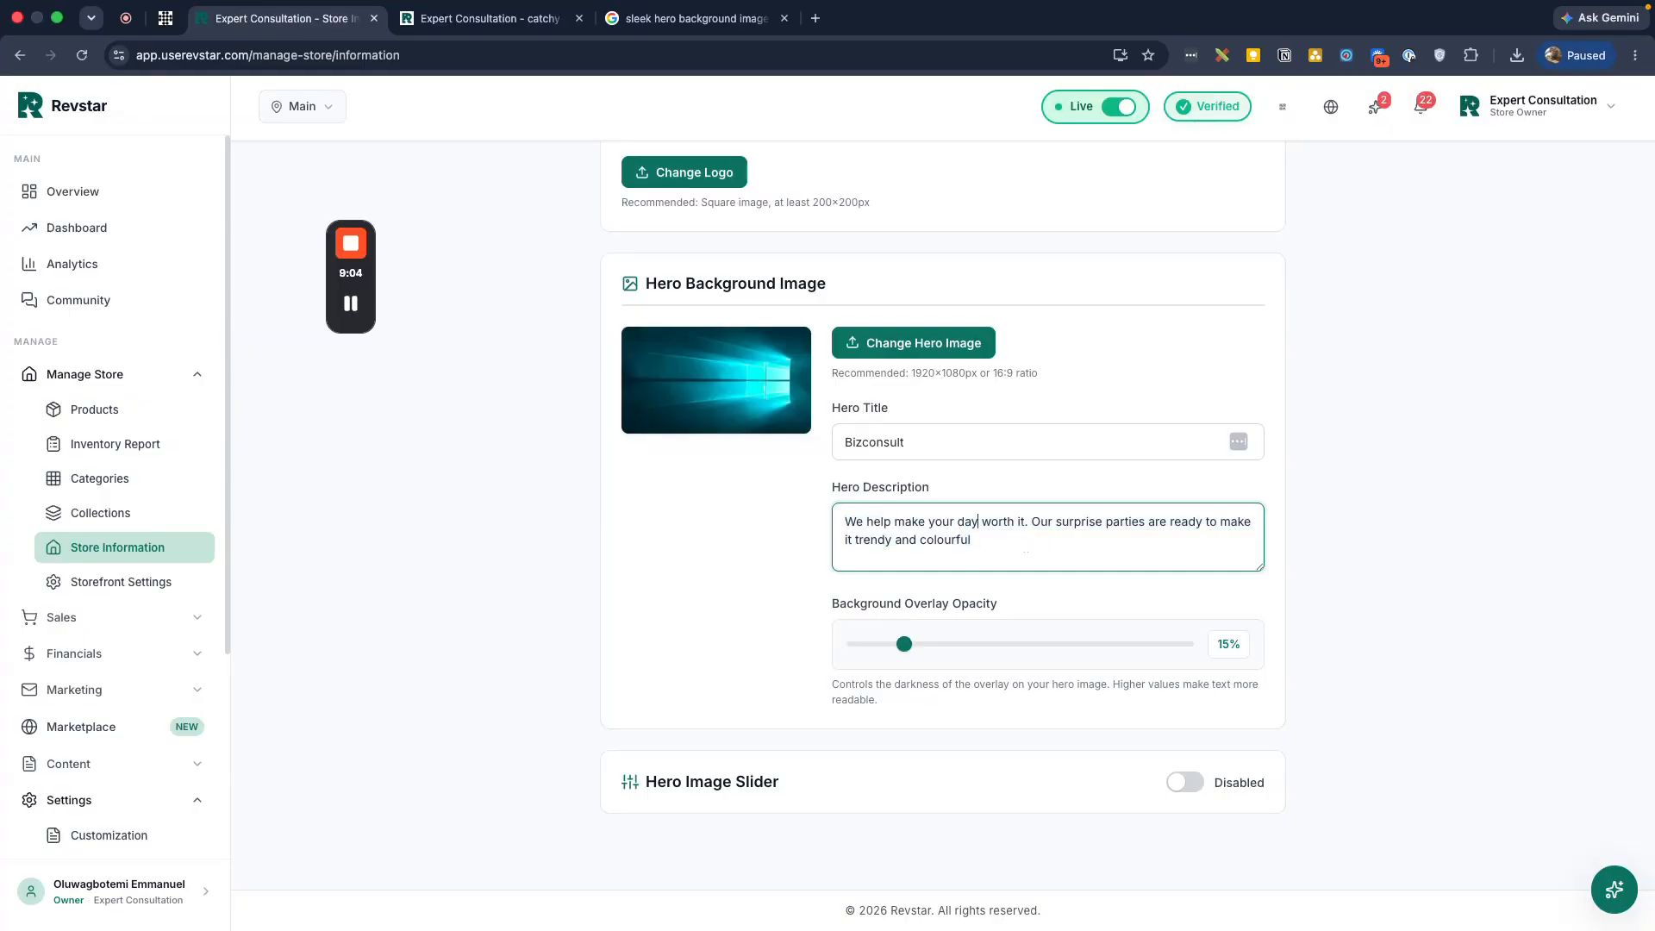
key(ctrl+a)
key(ctrl+Tab)
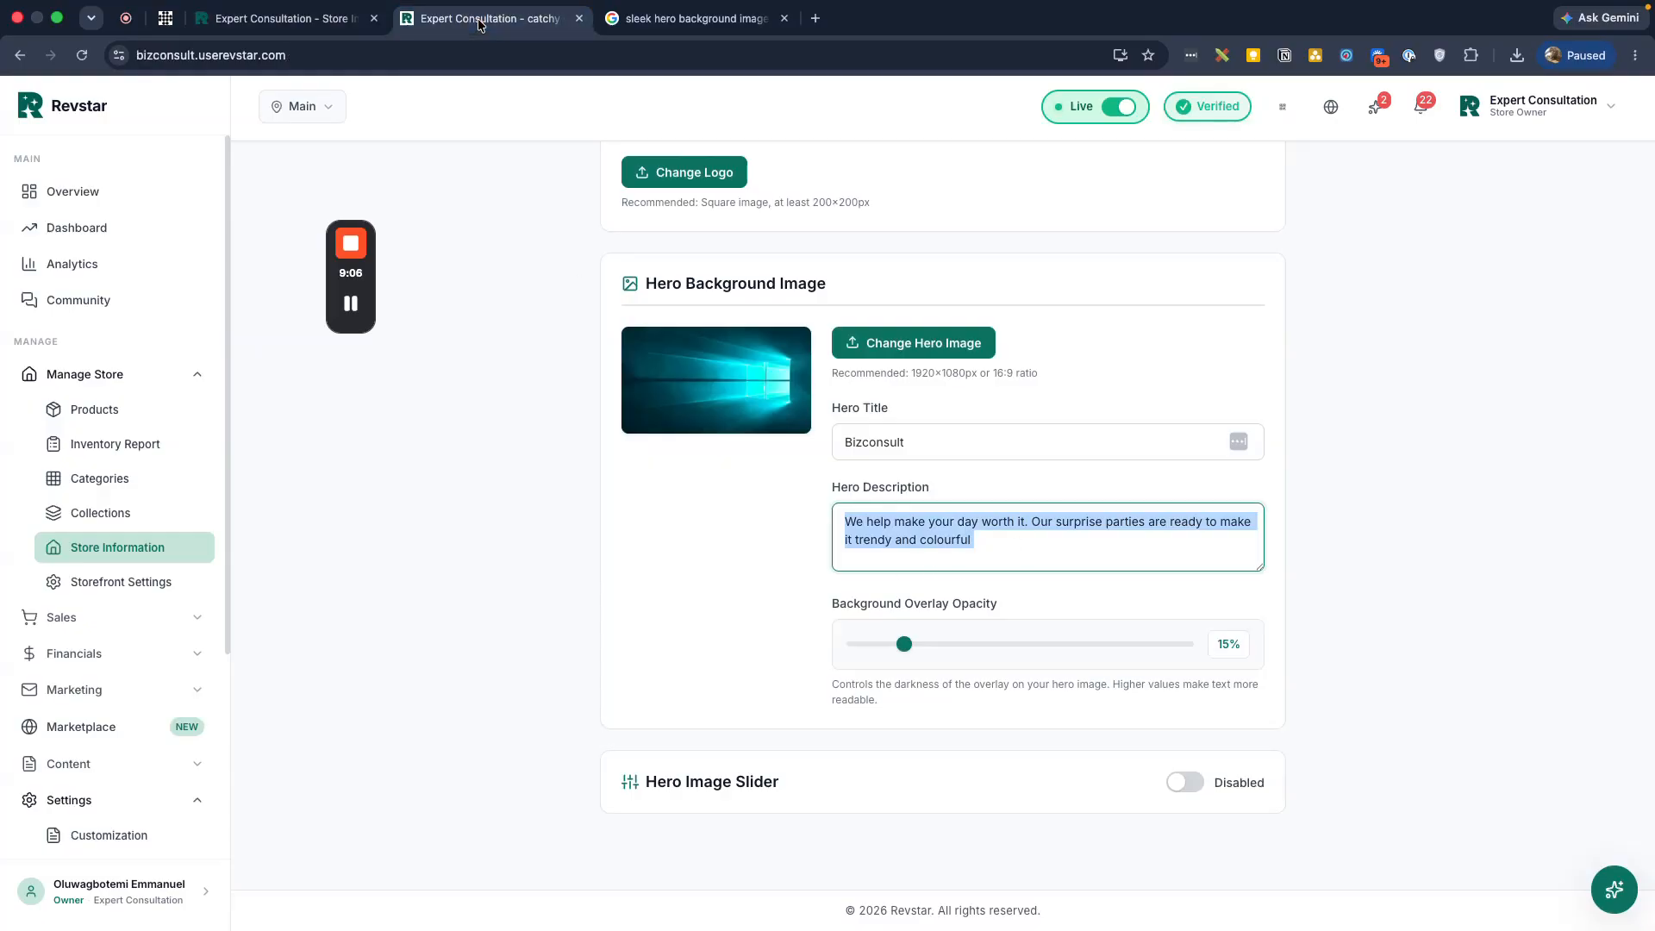
triple_click(711, 434)
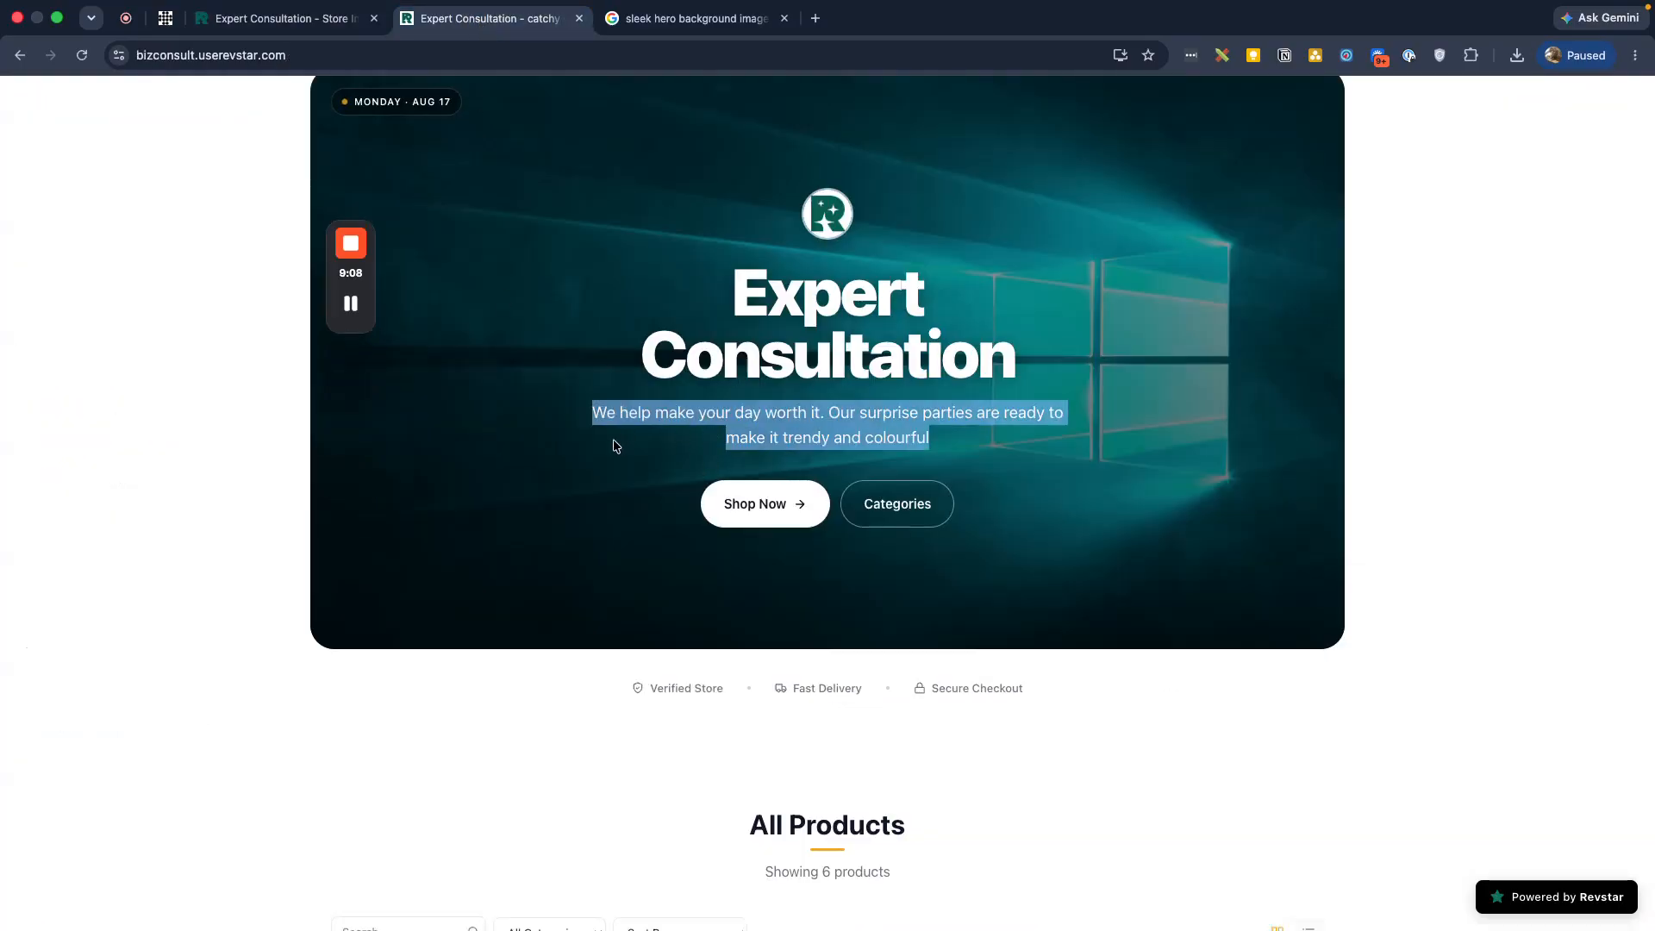
Set the hero's Background Overlay Opacity to 80% in Store Information, and check the reloaded live storefront
click(284, 18)
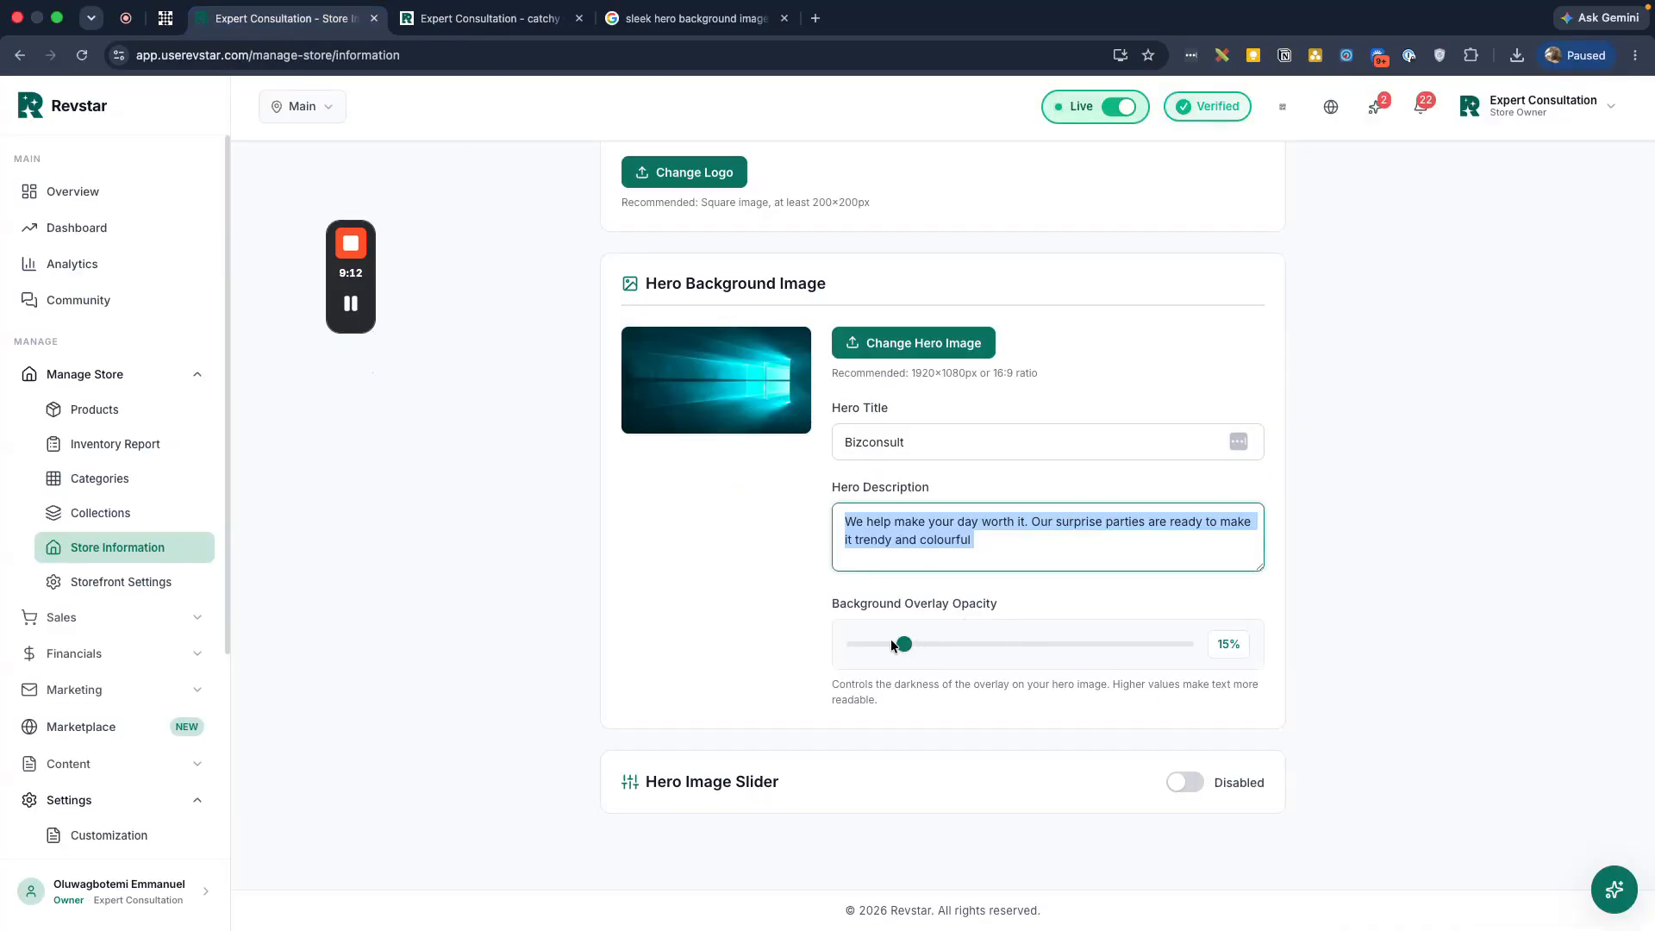
drag(903, 643, 1126, 664)
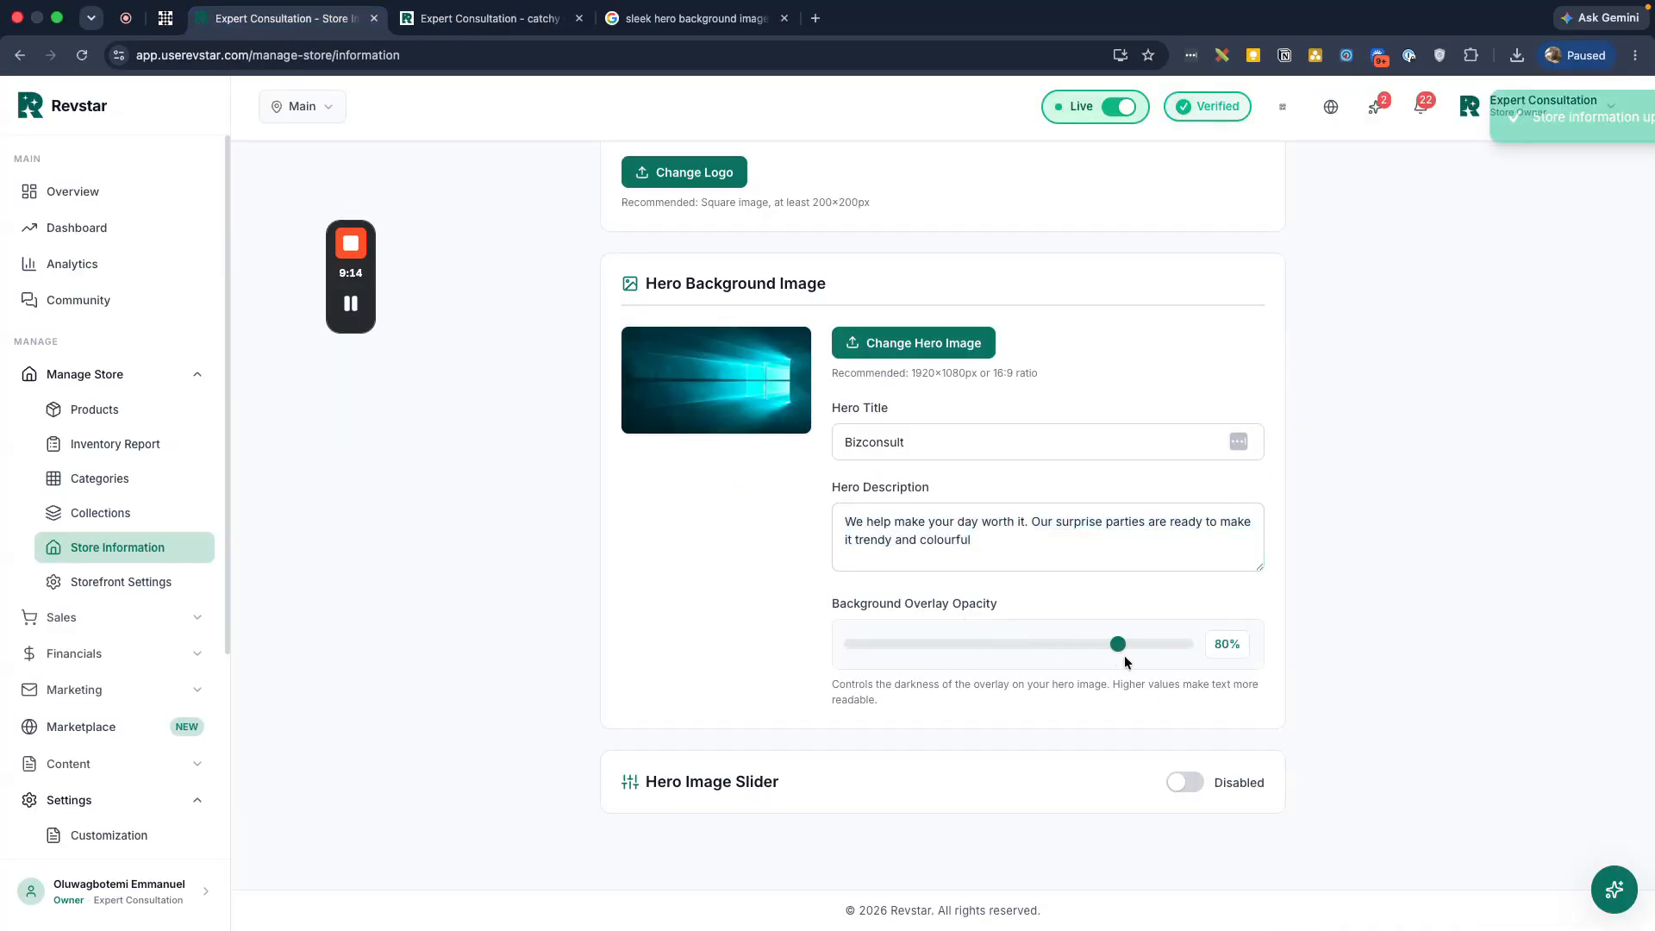
click(499, 22)
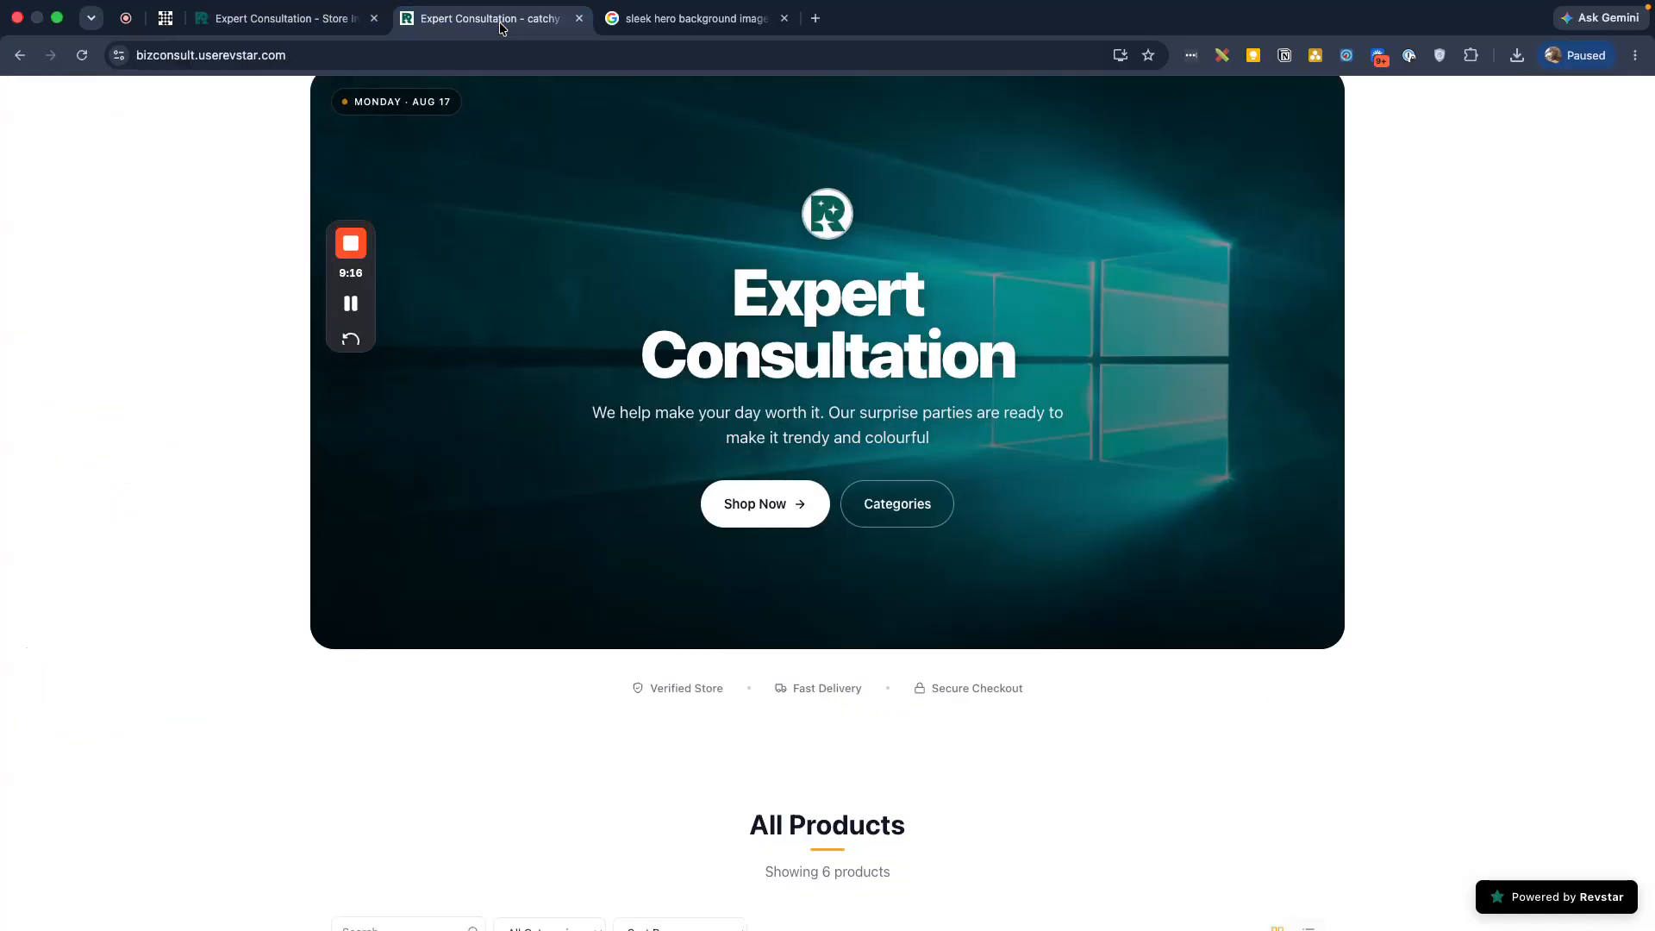
click(81, 55)
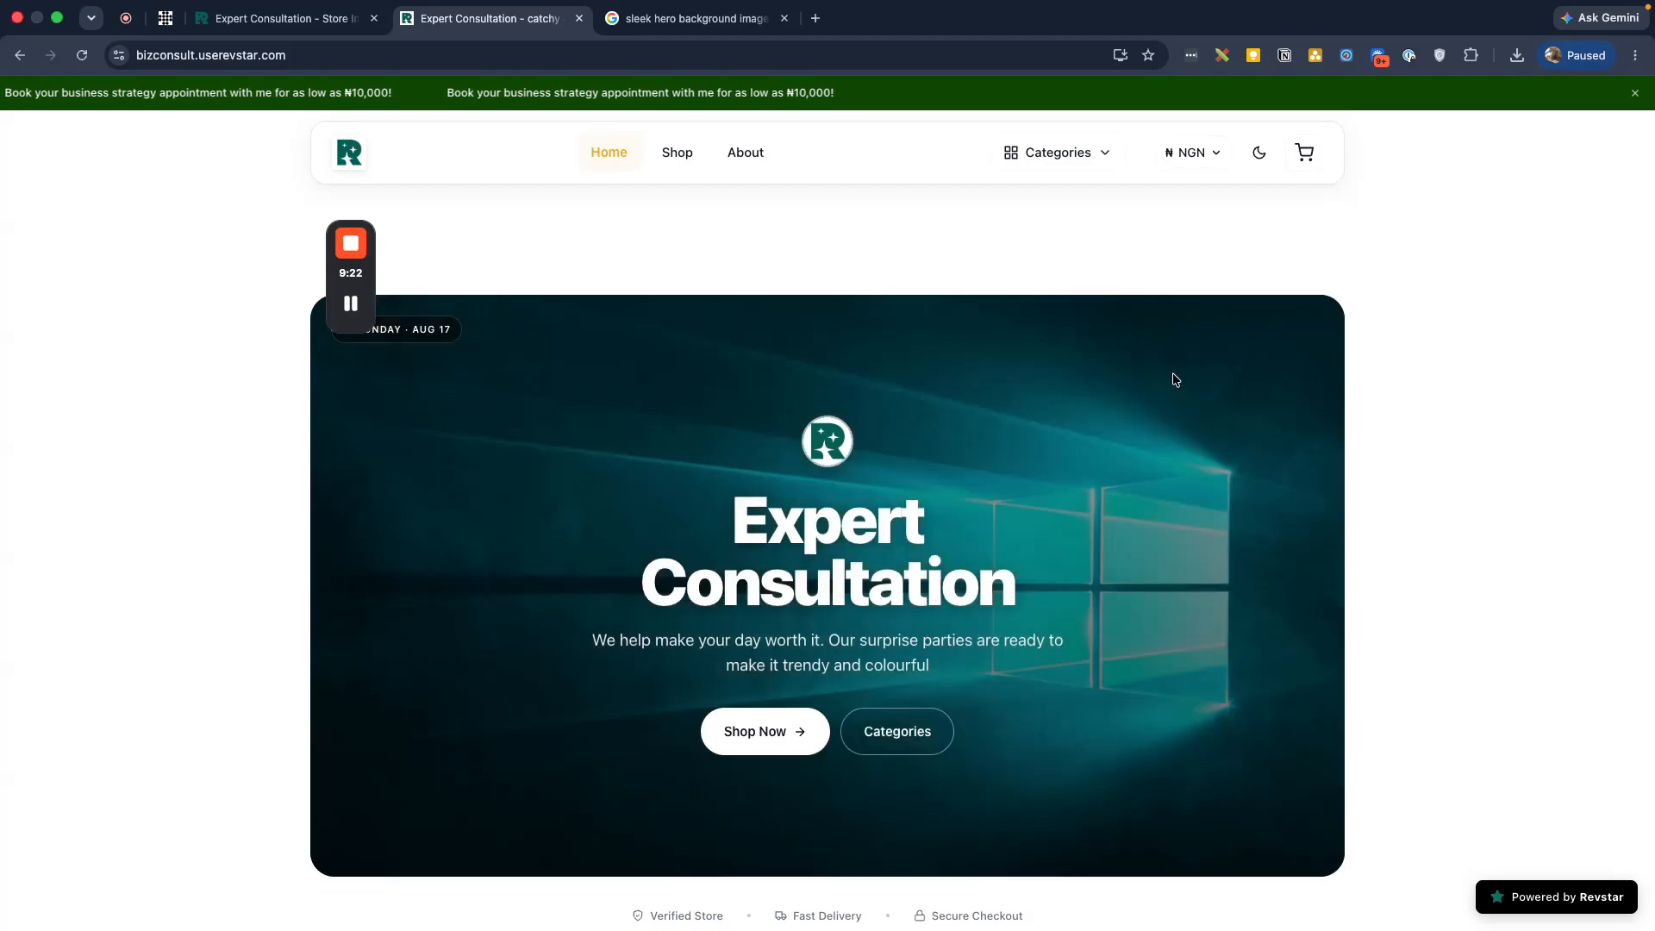
scroll(1172, 376, down, 3)
click(388, 15)
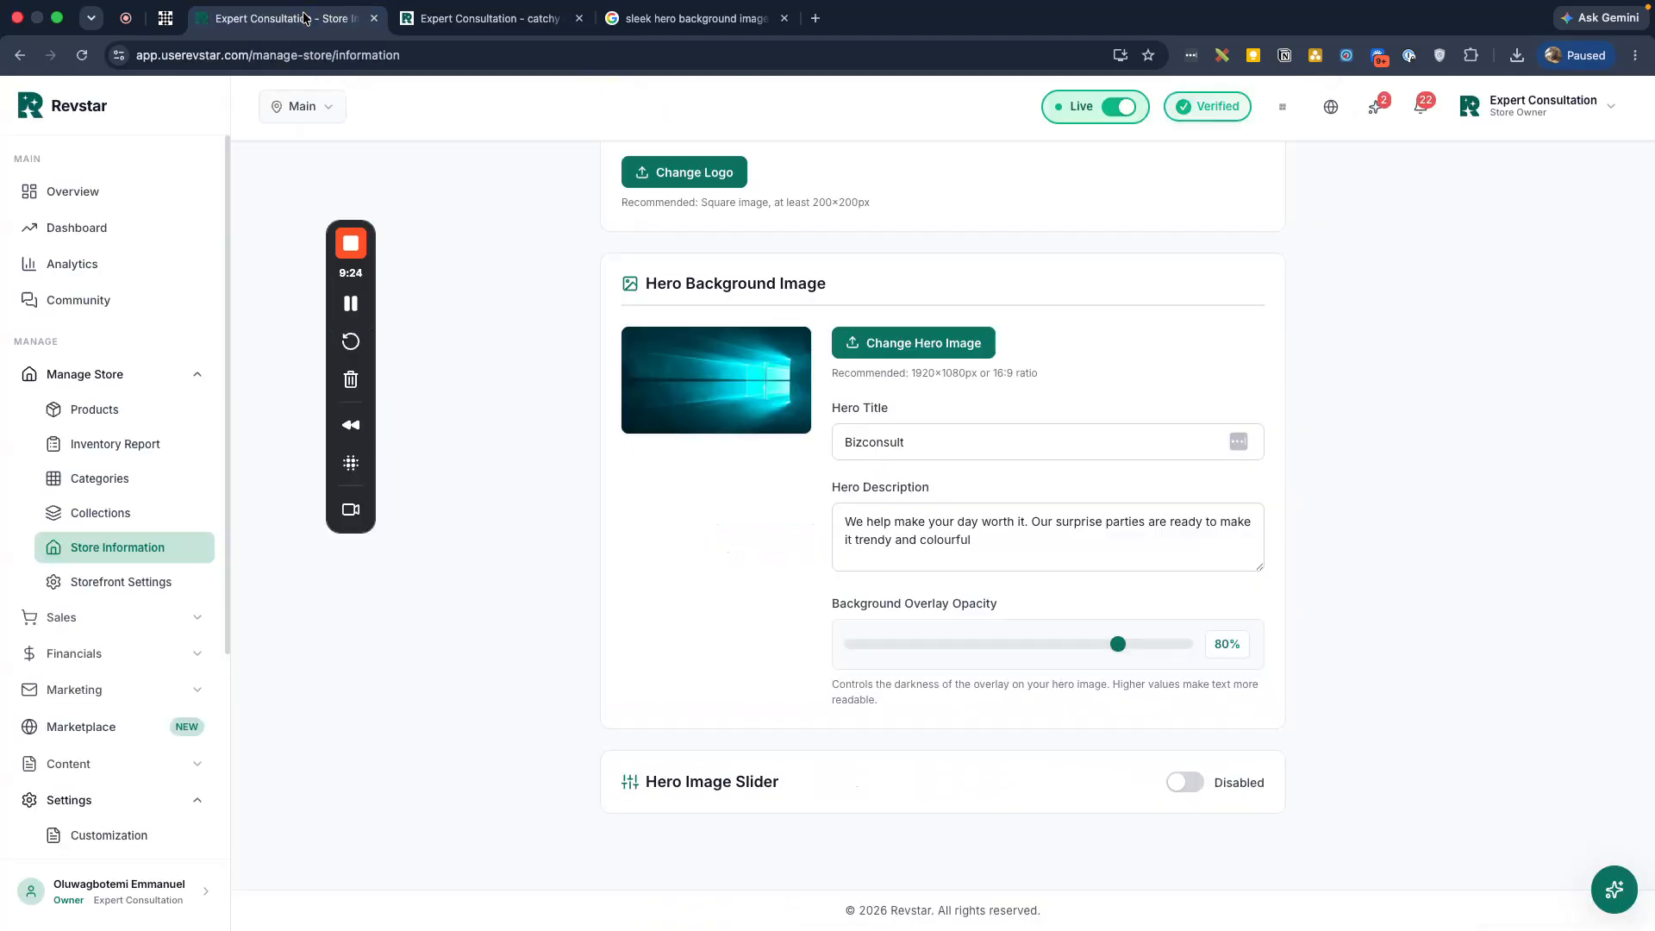
click(513, 24)
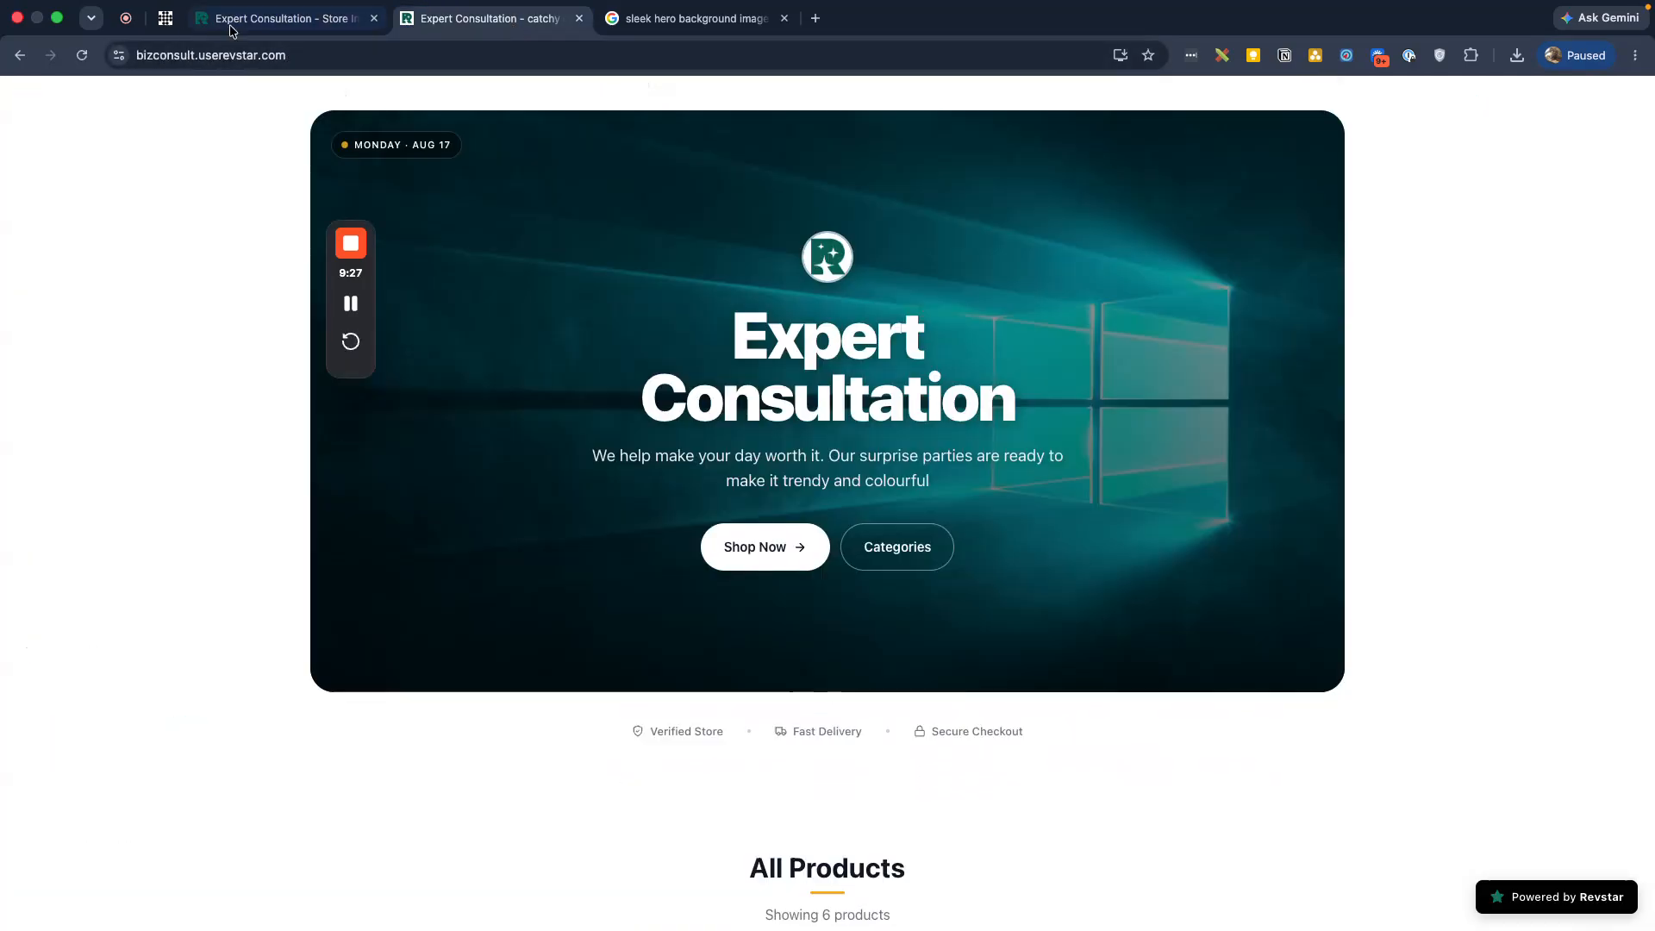
Raise the Background Overlay Opacity to 100% and save it, and inspect the hero on the reloaded storefront
click(232, 26)
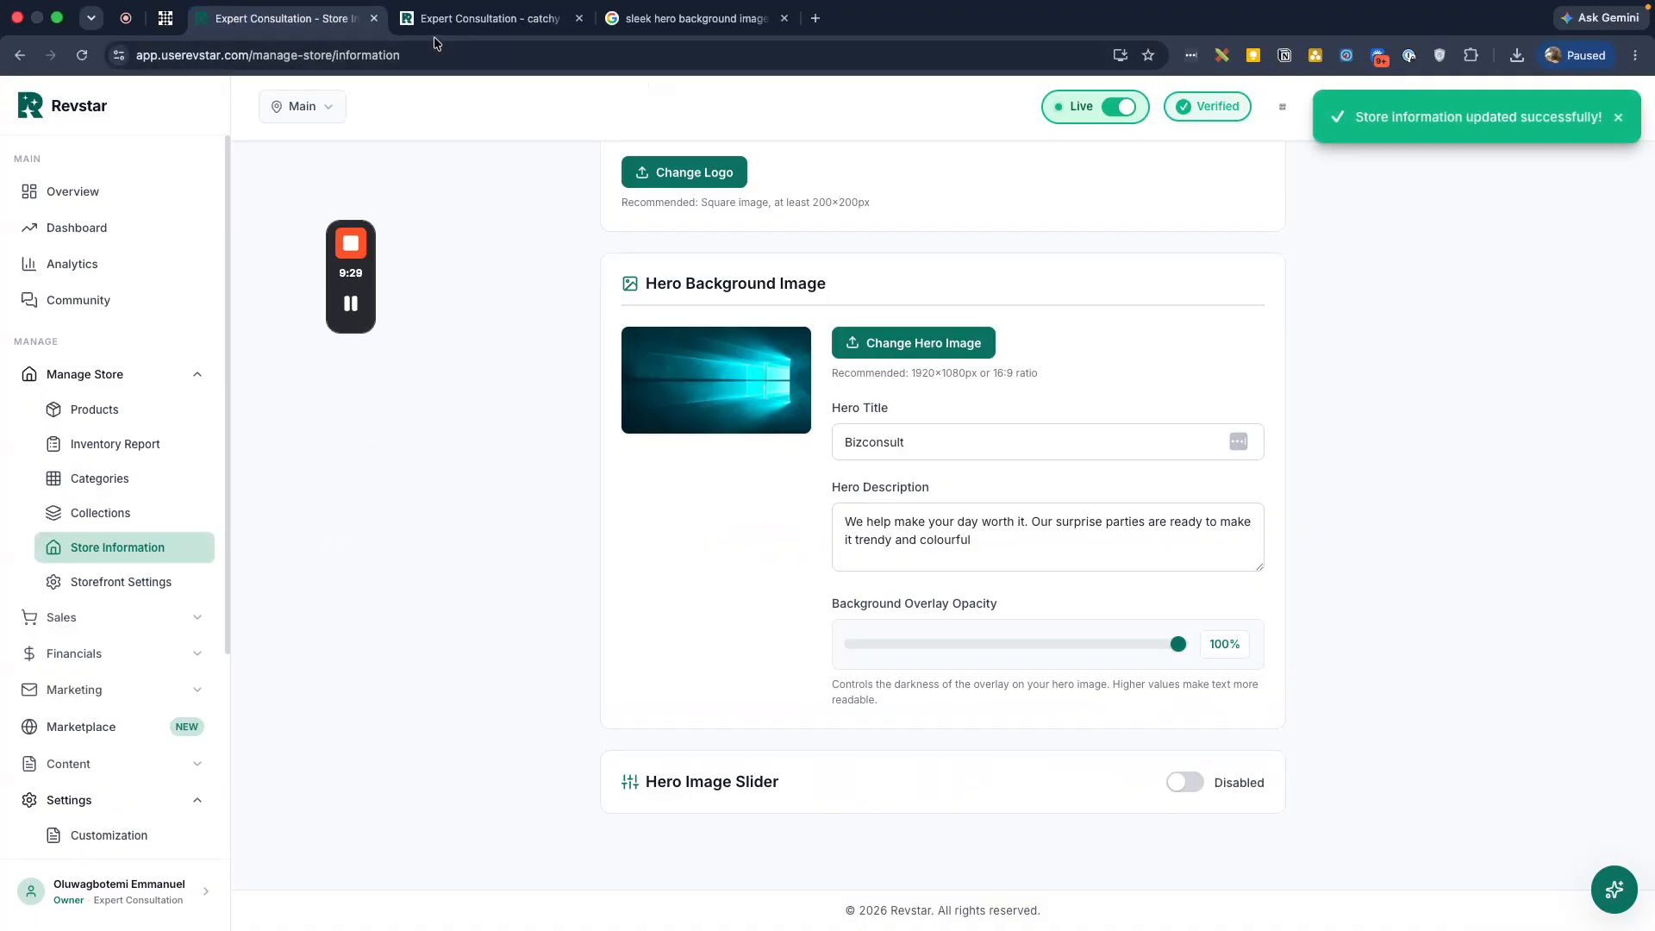
click(375, 12)
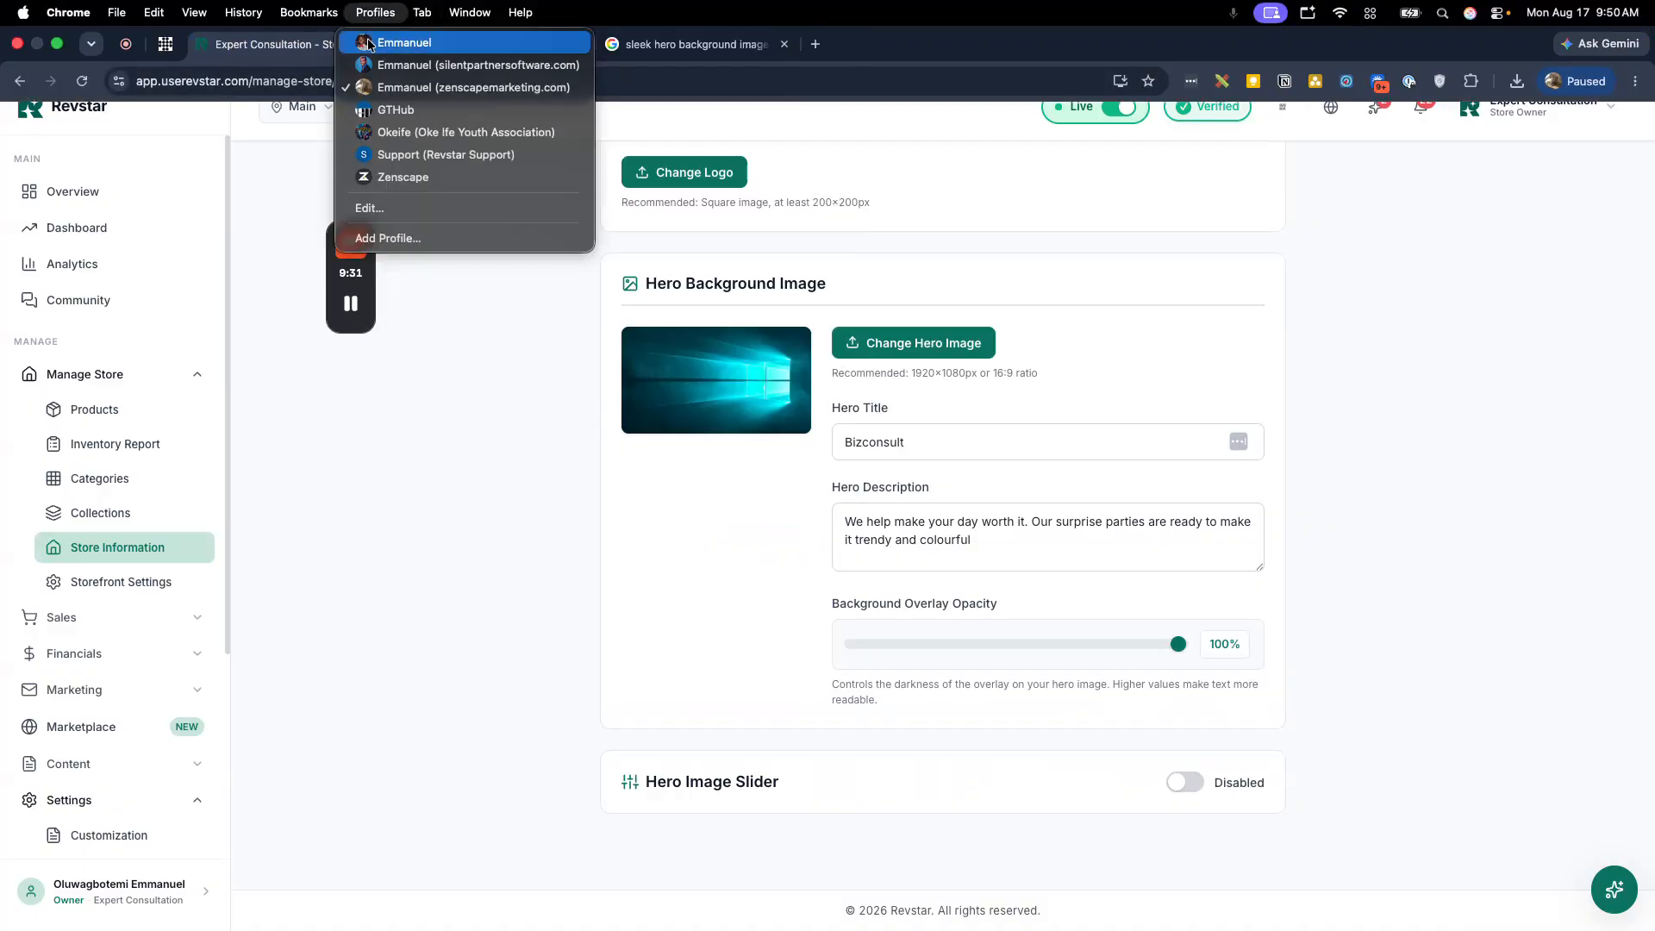
click(210, 152)
click(486, 26)
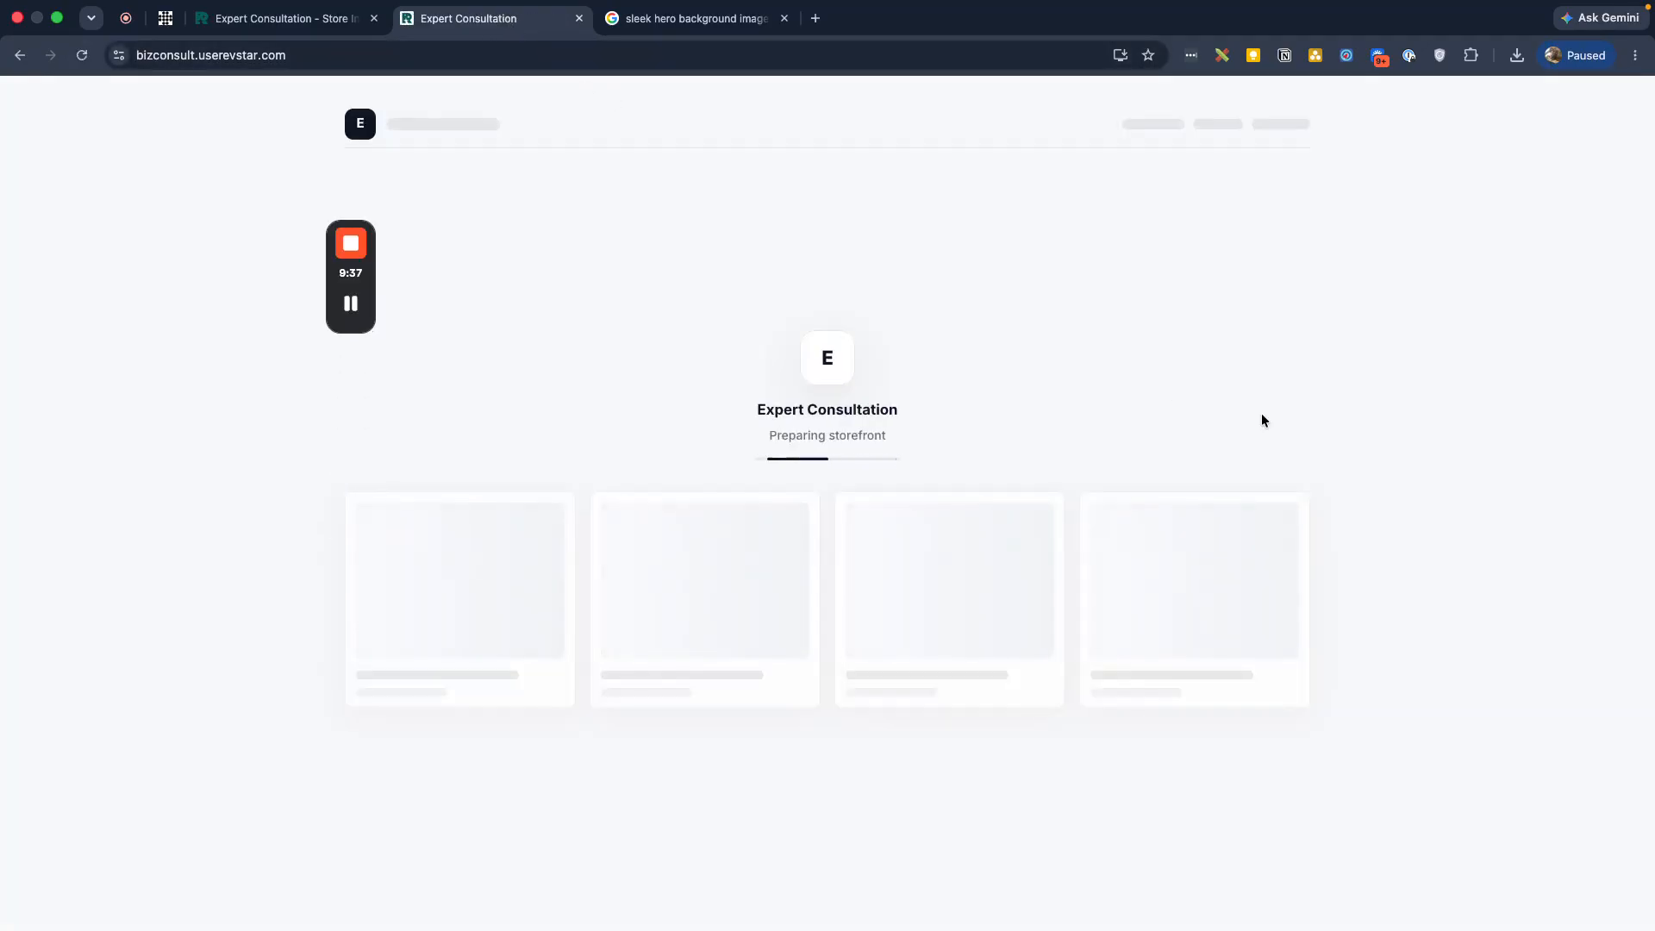
scroll(1321, 496, down, 1)
scroll(1322, 499, down, 2)
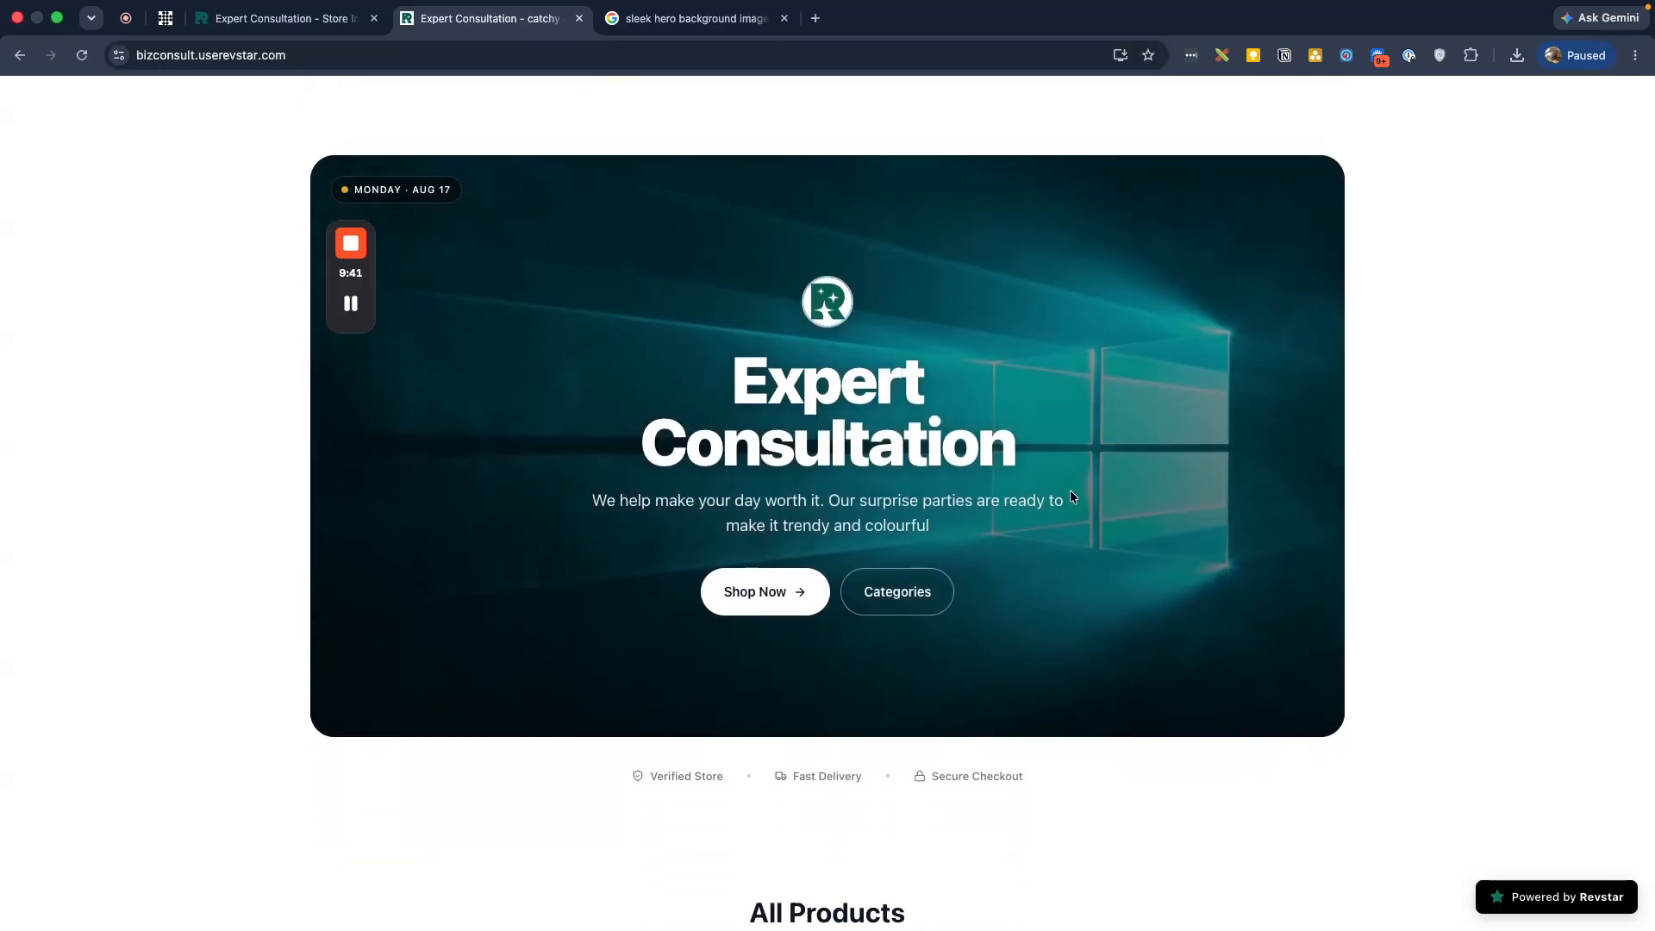
Set the Background Overlay Opacity back to 15%, save the store information and return to the storefront's hero
click(376, 29)
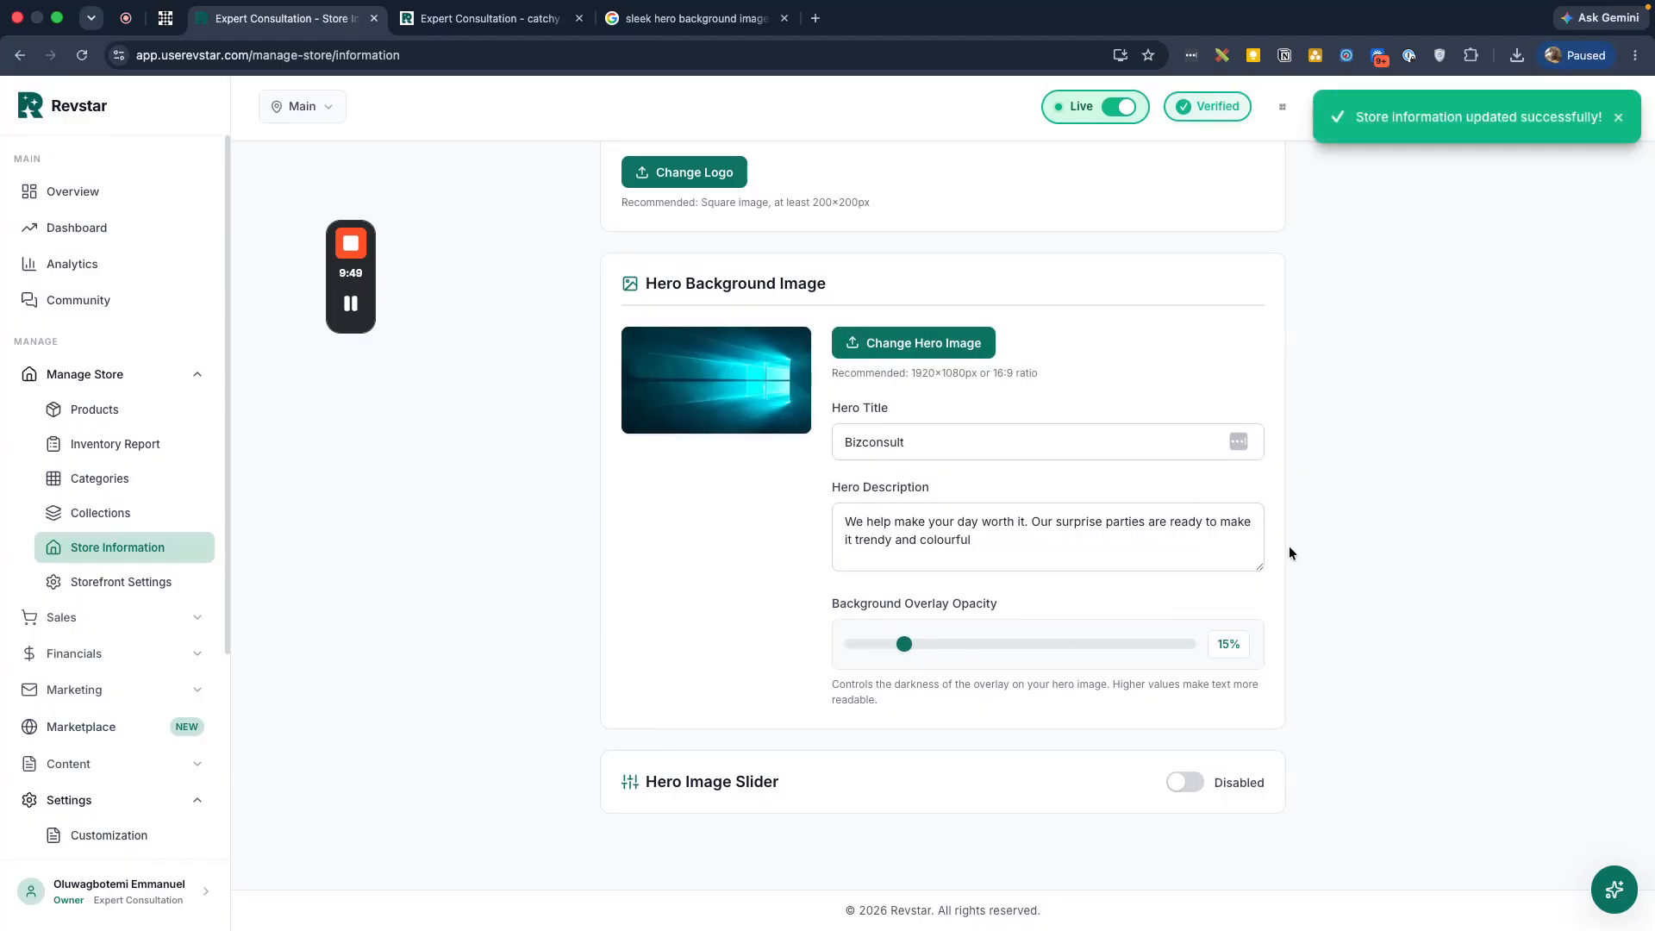
scroll(1327, 592, up, 3)
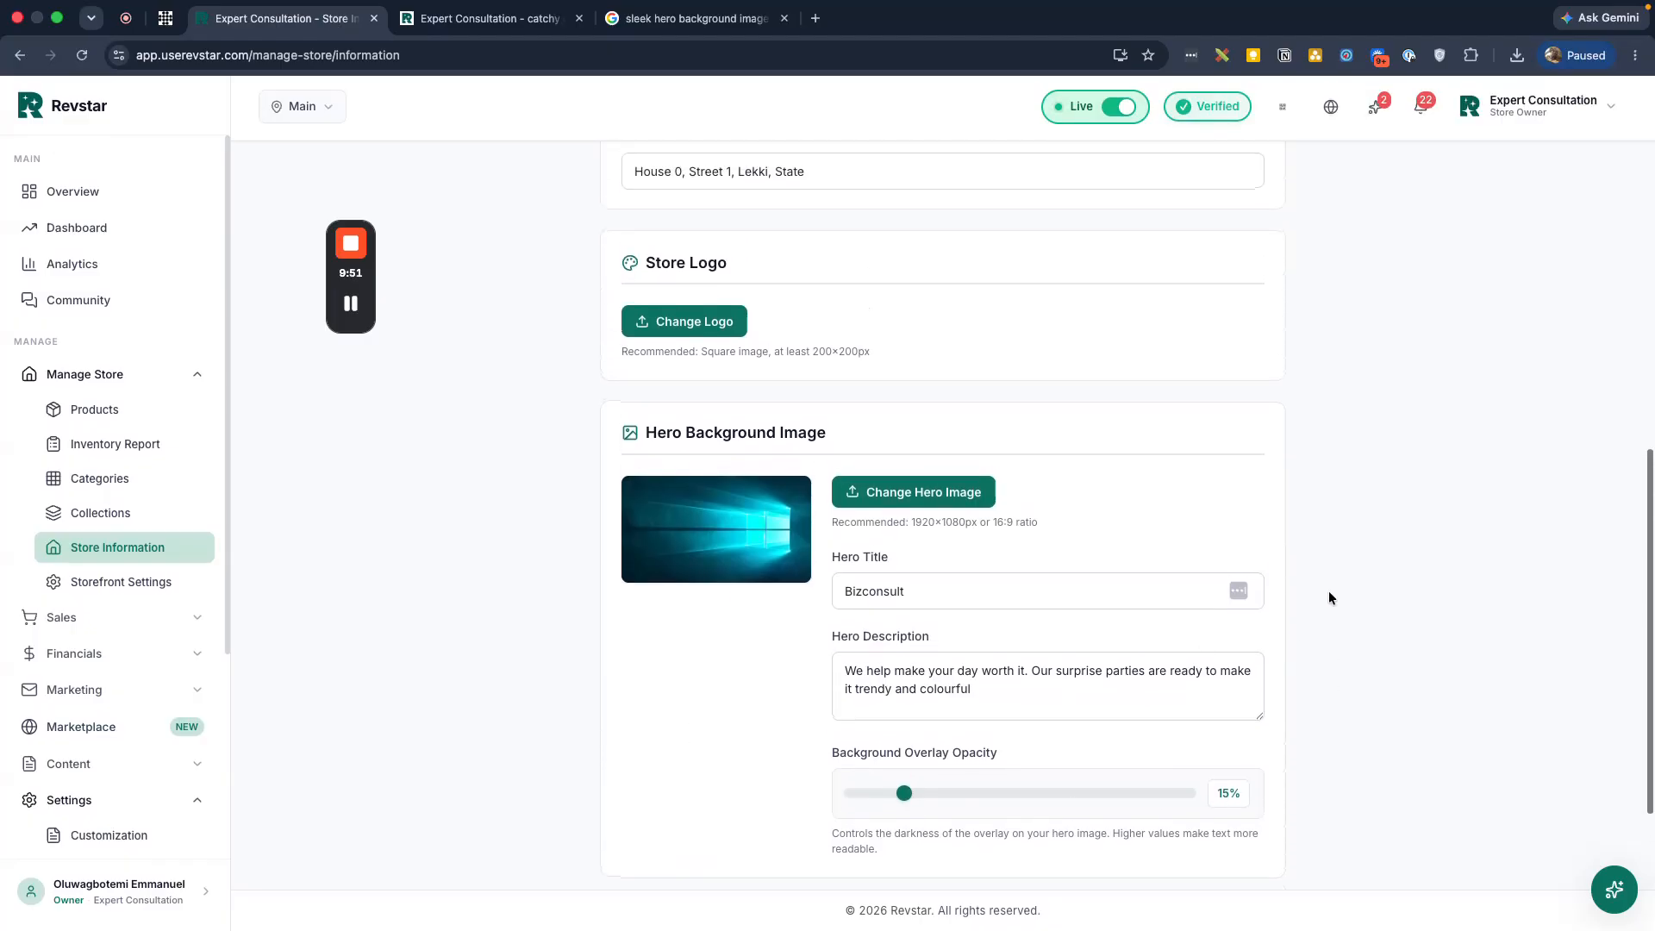
scroll(1327, 591, down, 3)
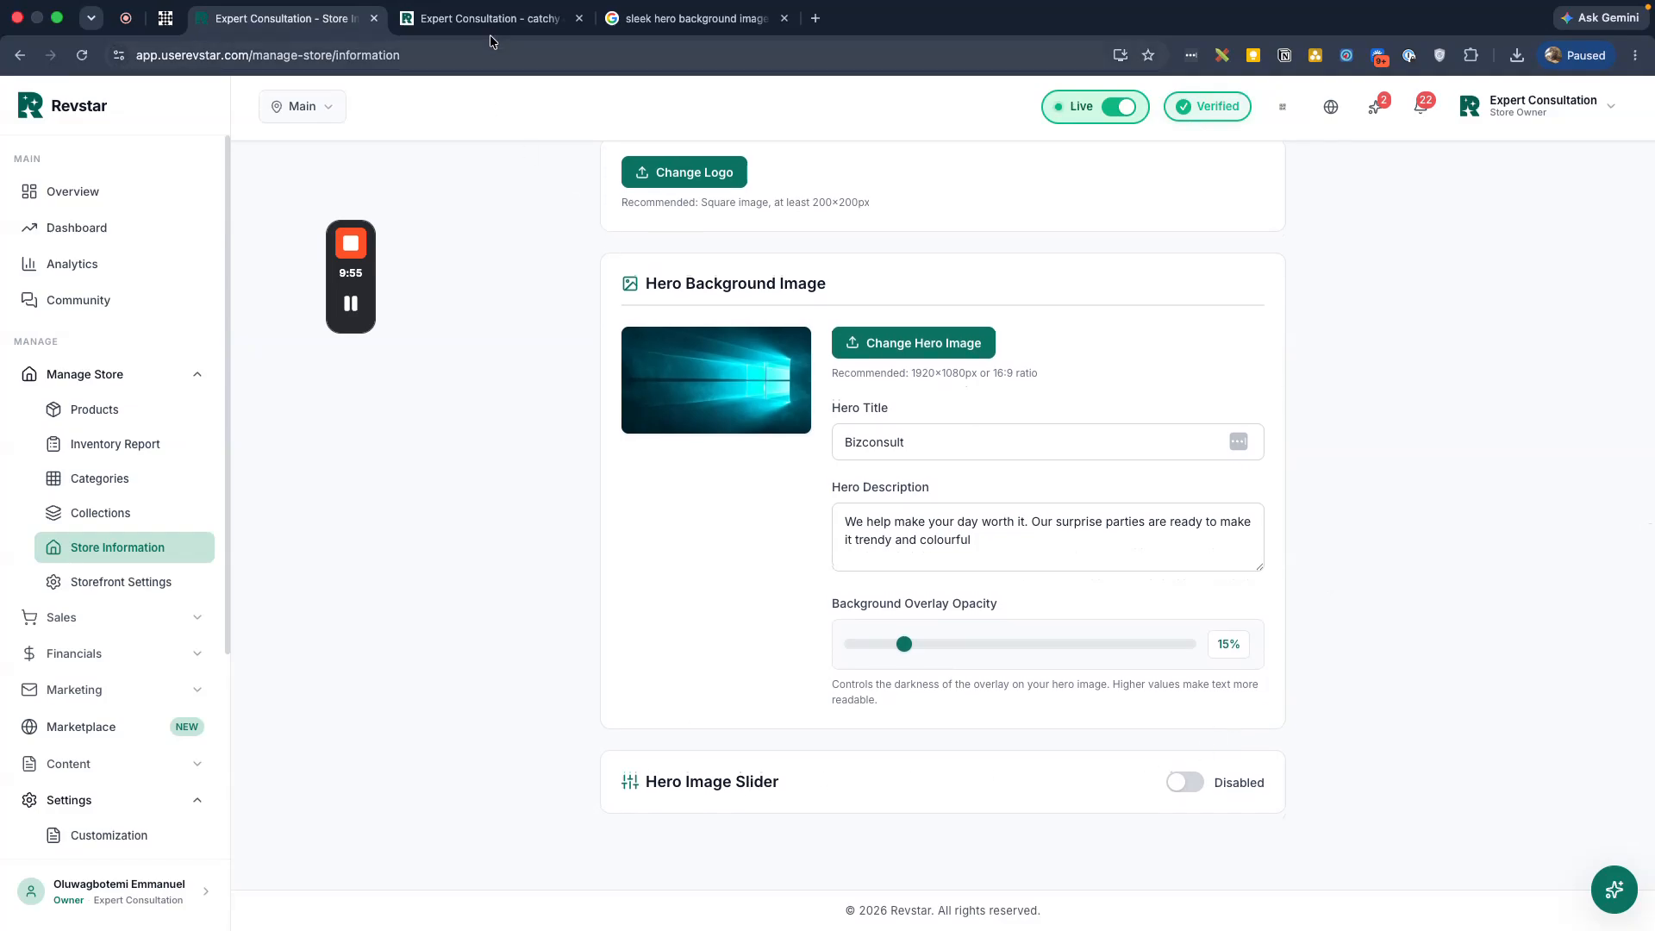
key(ctrl+Tab)
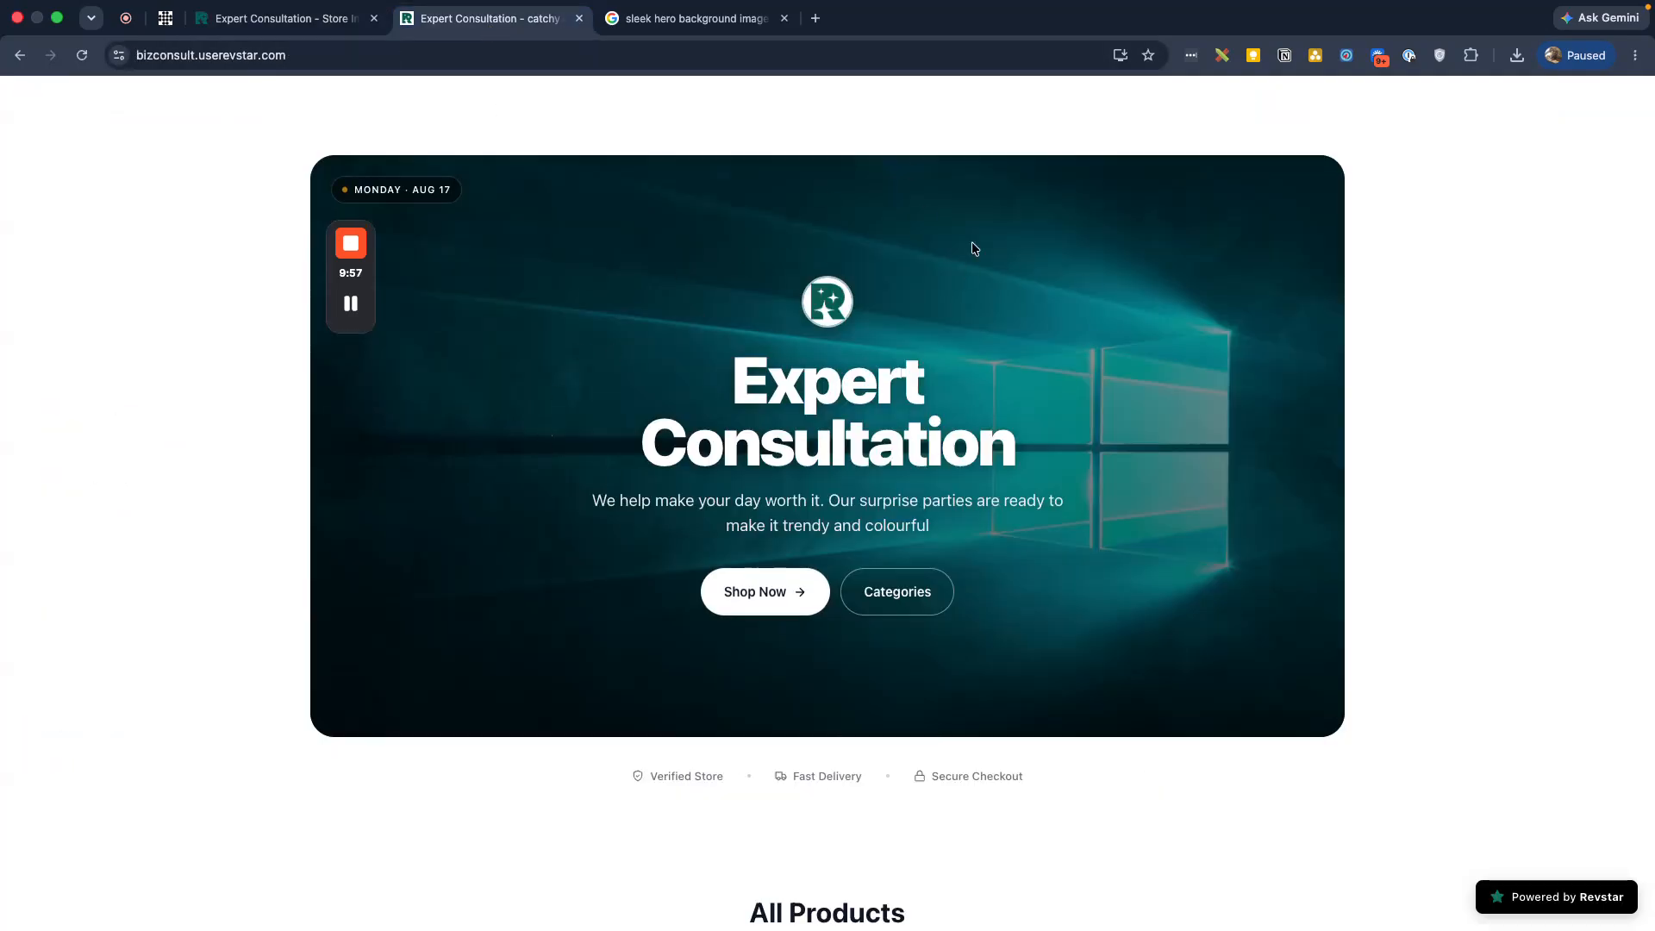
Enable the Hero Image Slider in Store Information, toggling it off and on again to compare both states
click(285, 18)
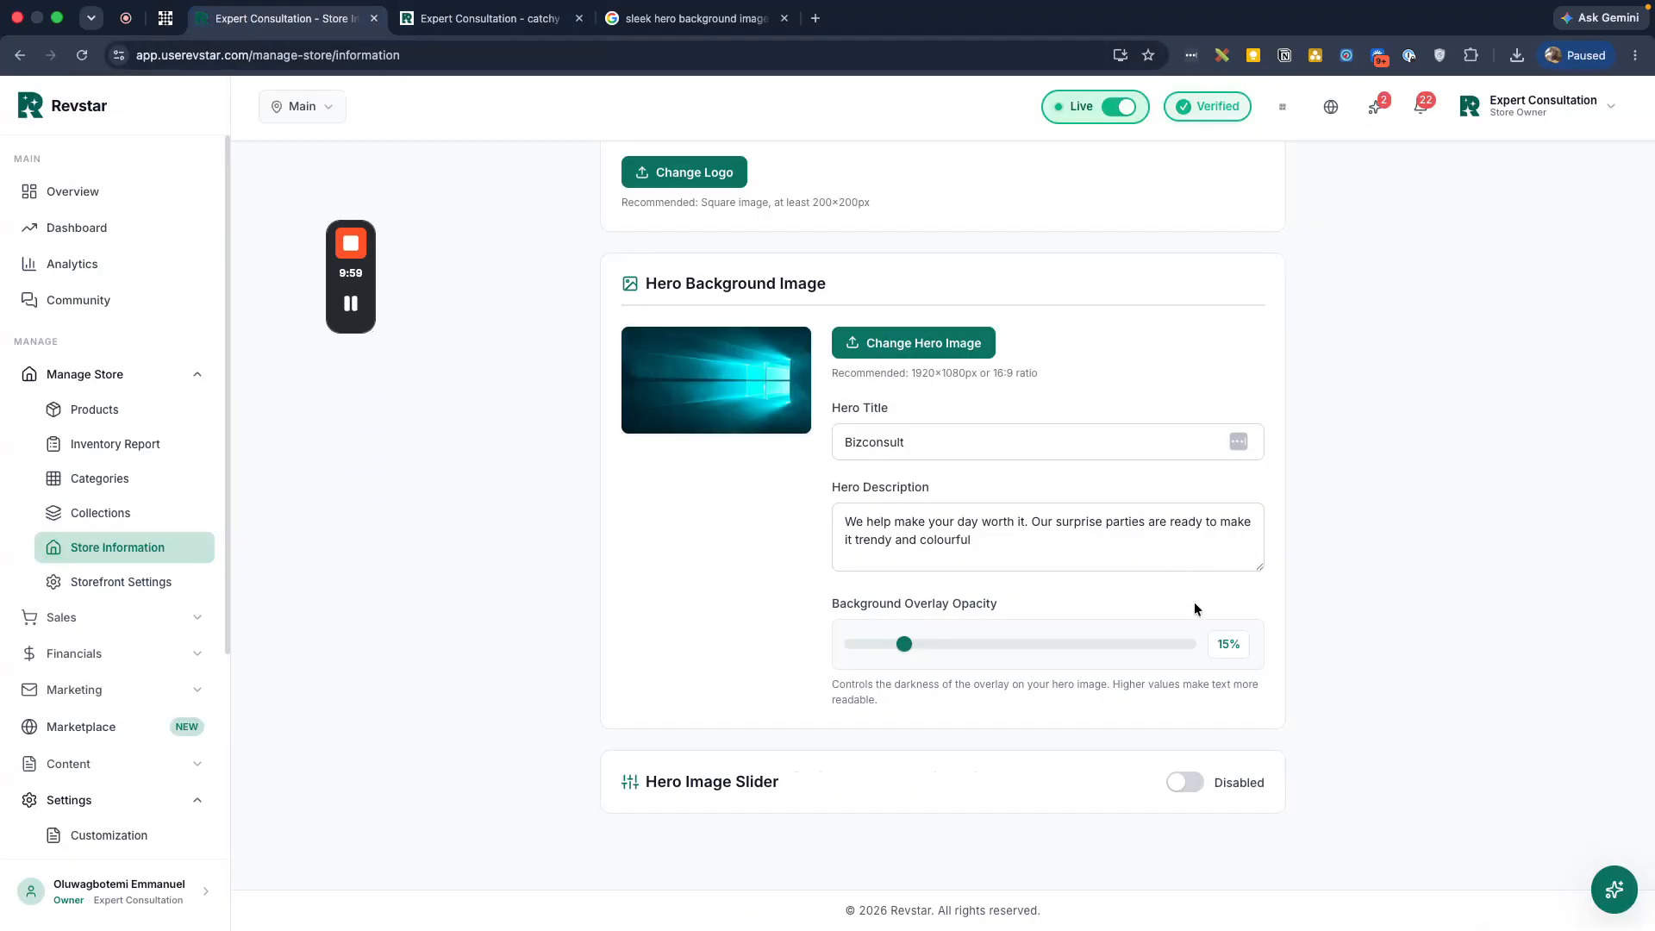
click(1194, 782)
scroll(1324, 815, down, 3)
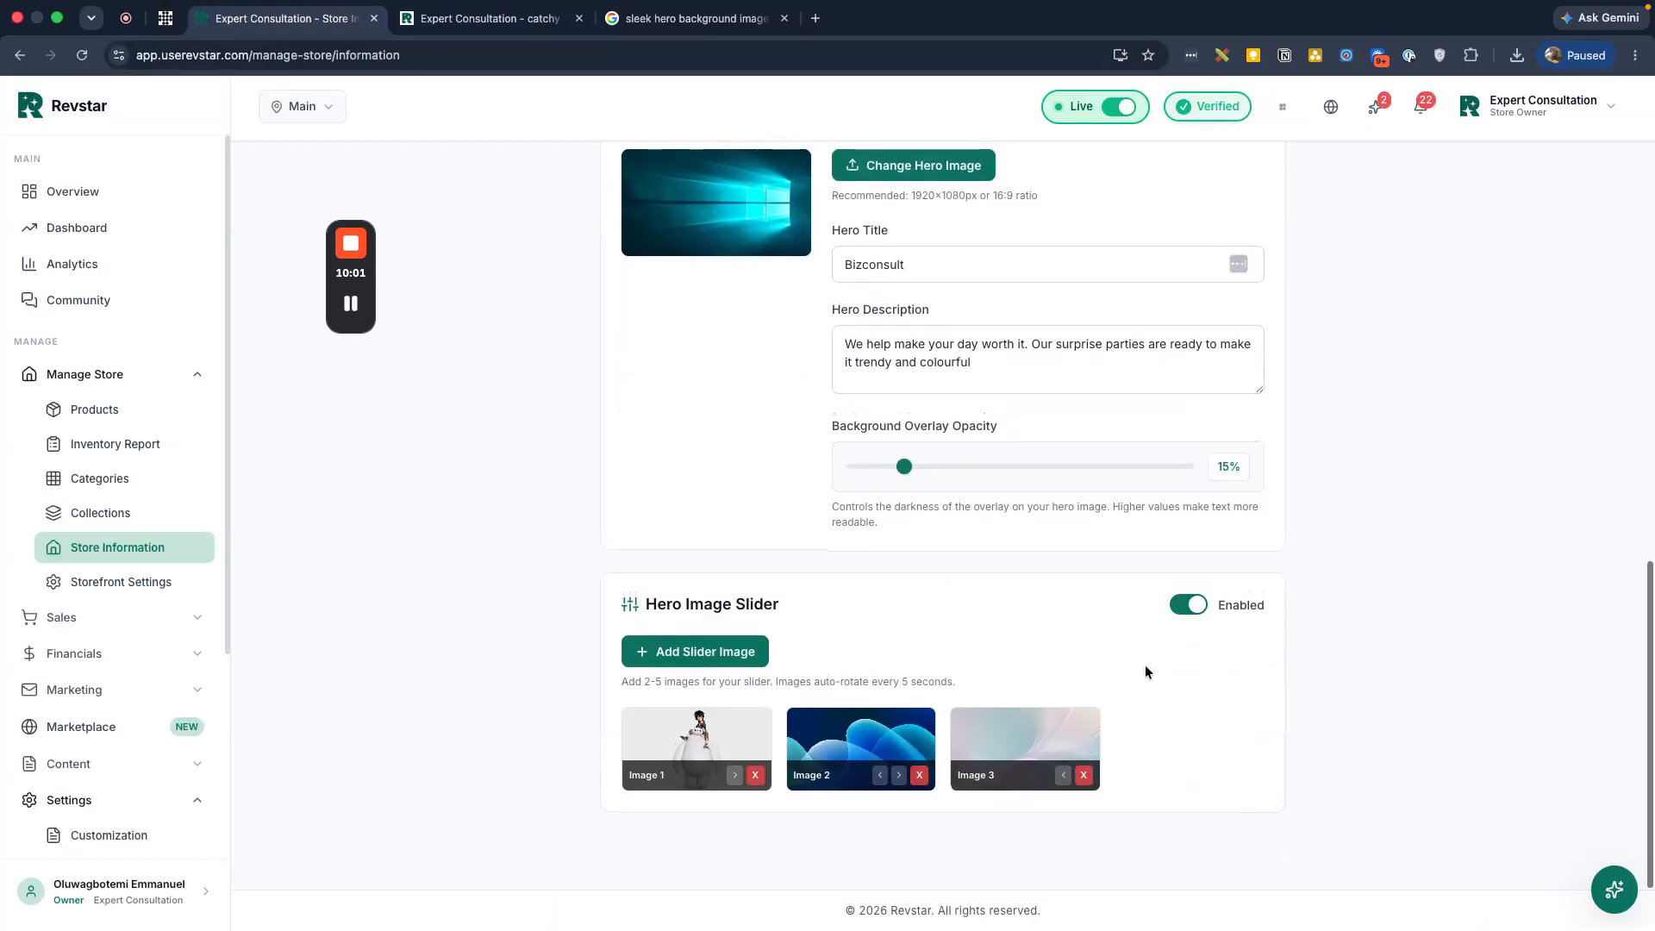
click(1191, 604)
click(1180, 786)
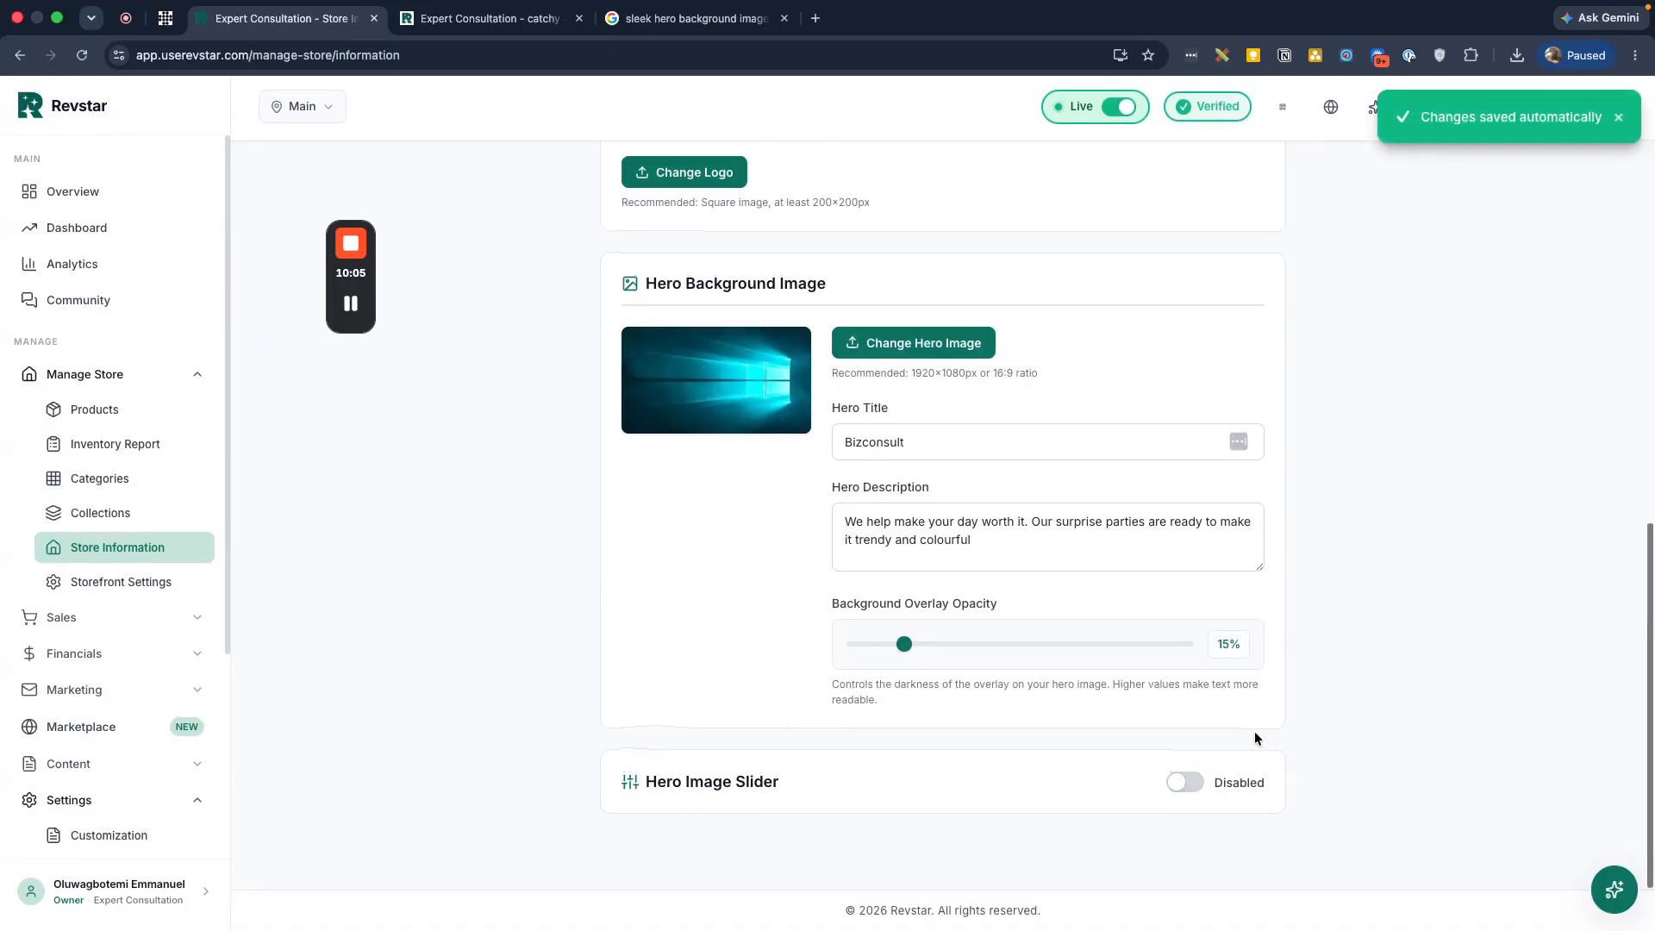
click(1188, 782)
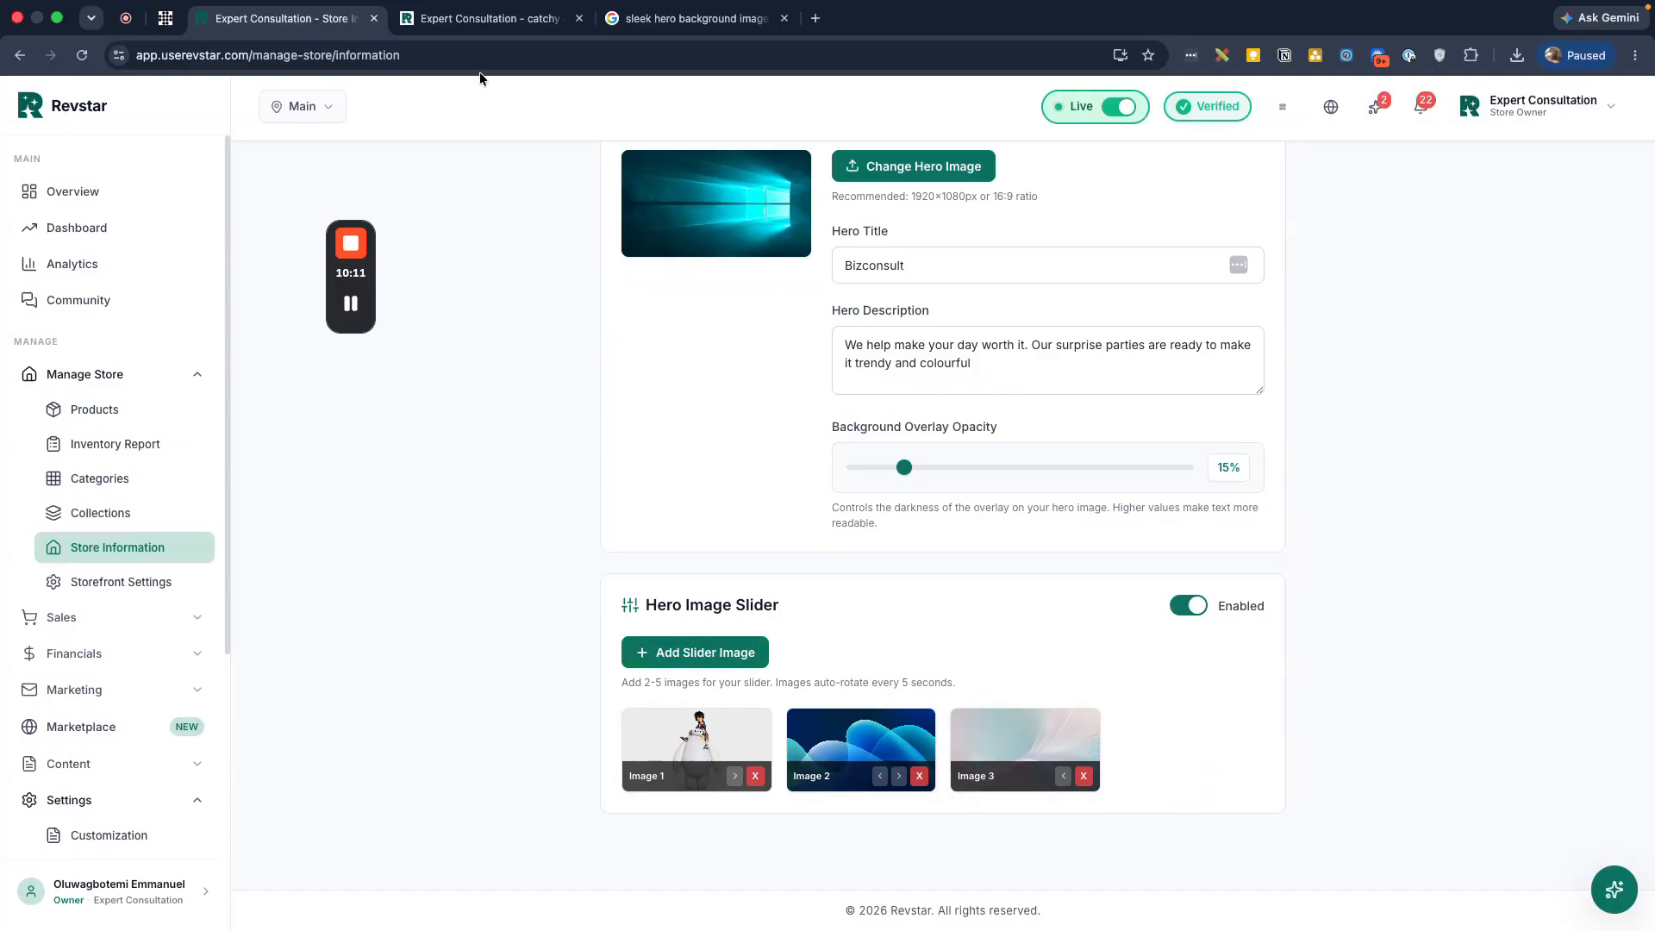
Reload the live storefront and go through the hero slider's second and third images
click(470, 18)
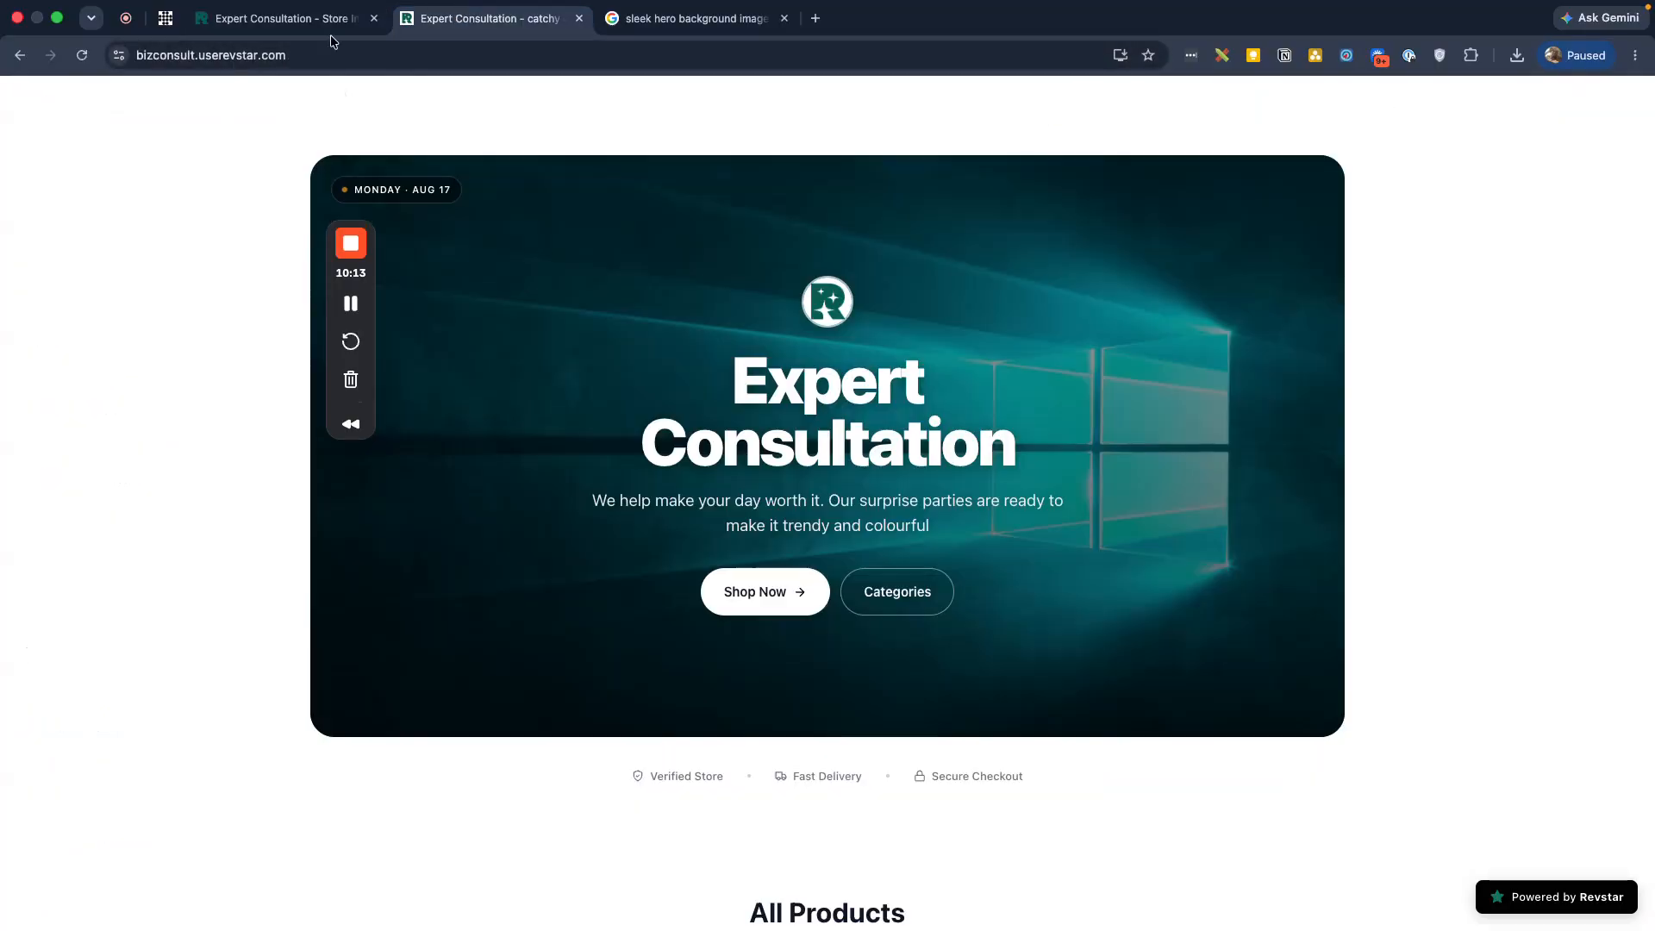
click(82, 55)
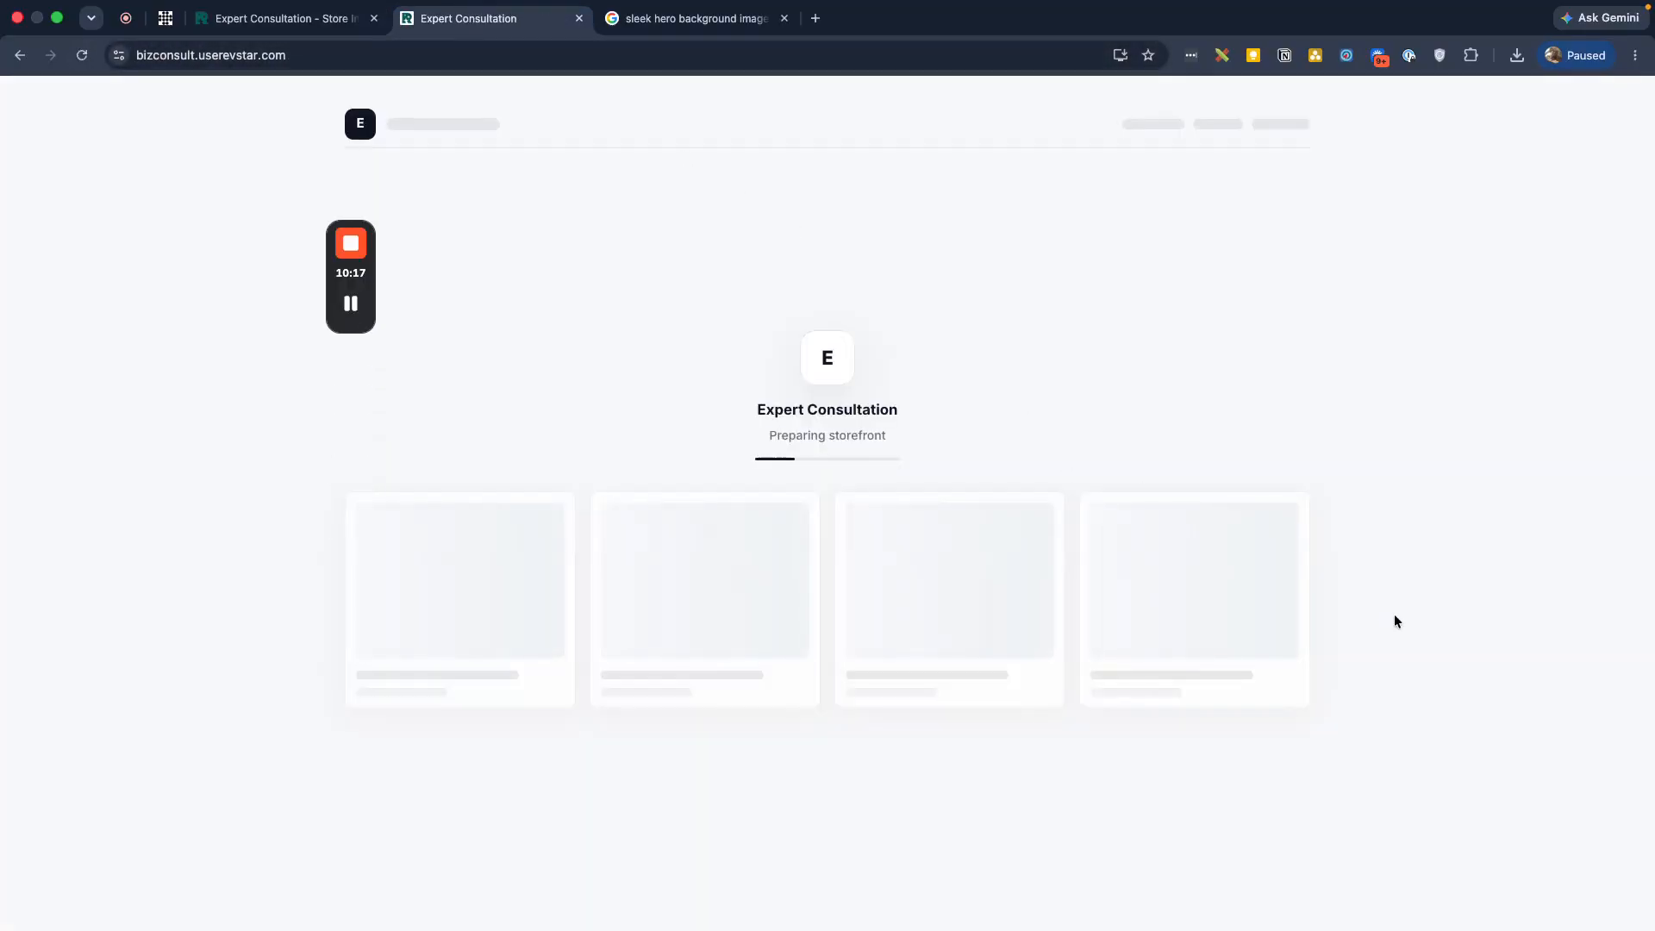
scroll(1394, 616, down, 1)
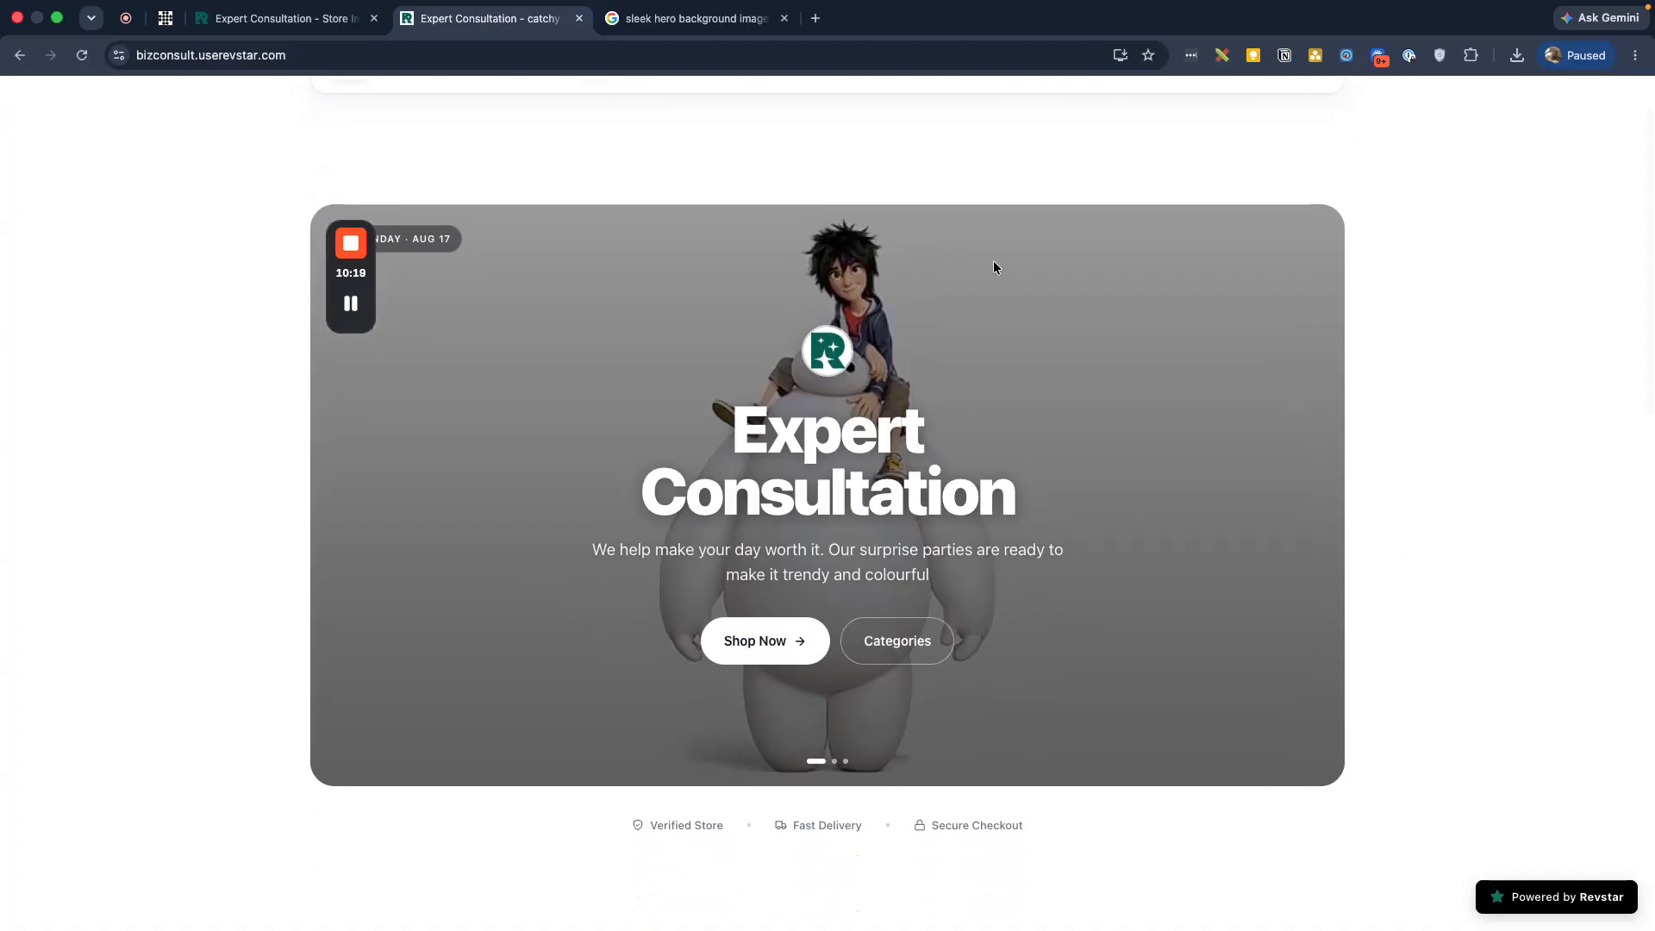
click(834, 761)
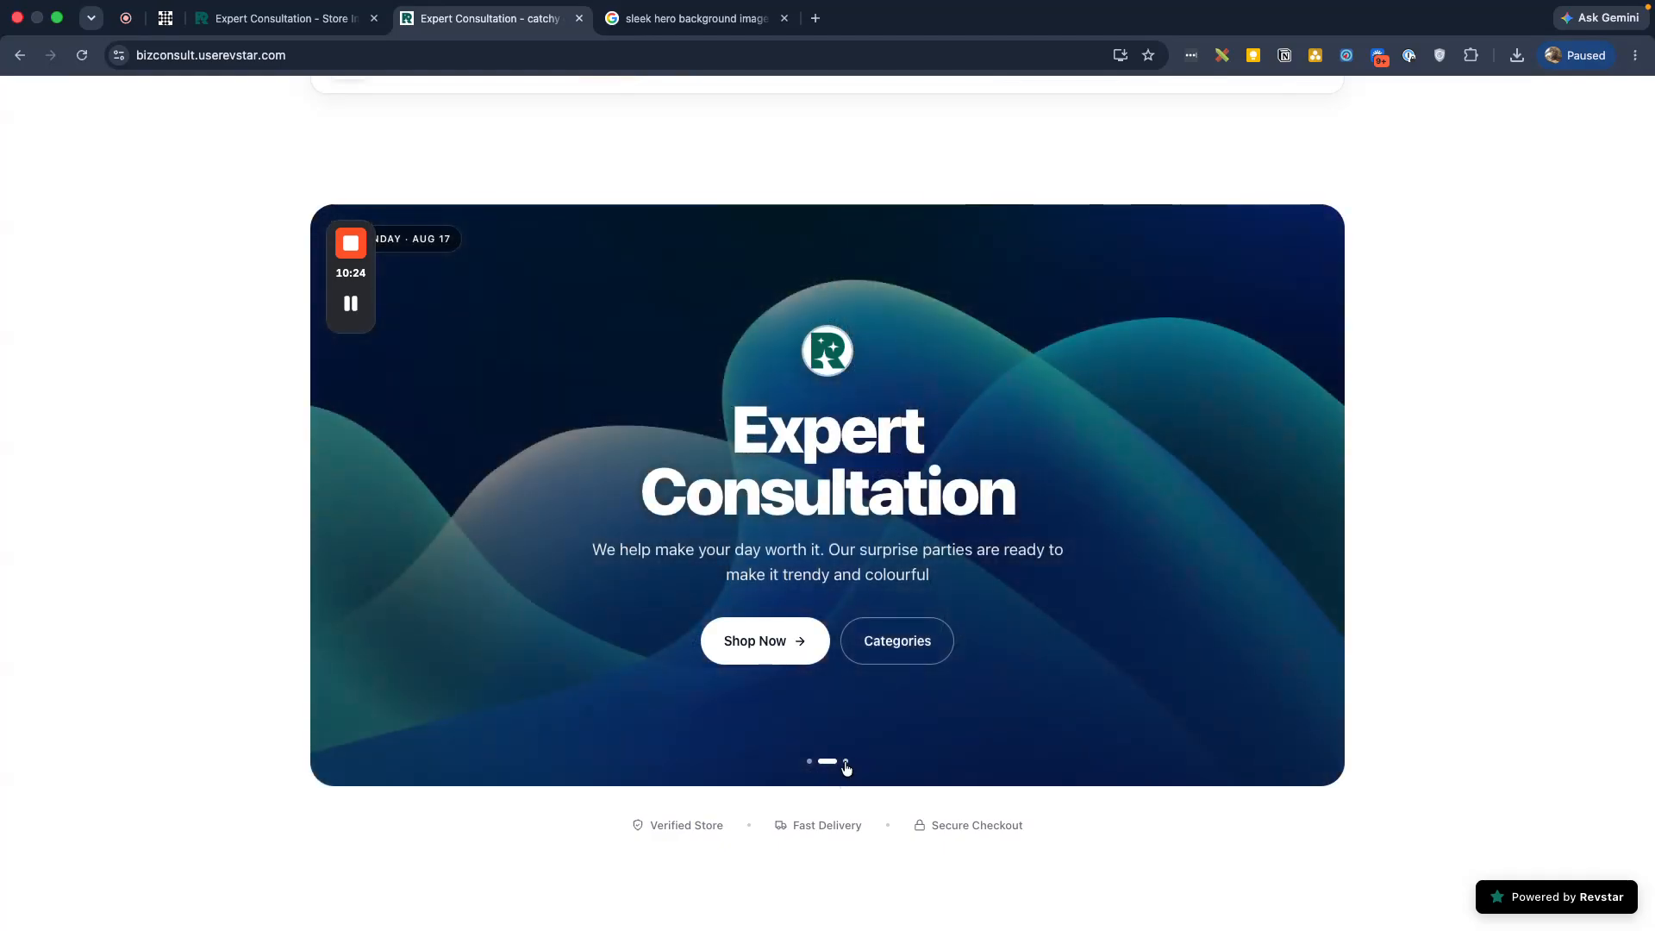
click(846, 762)
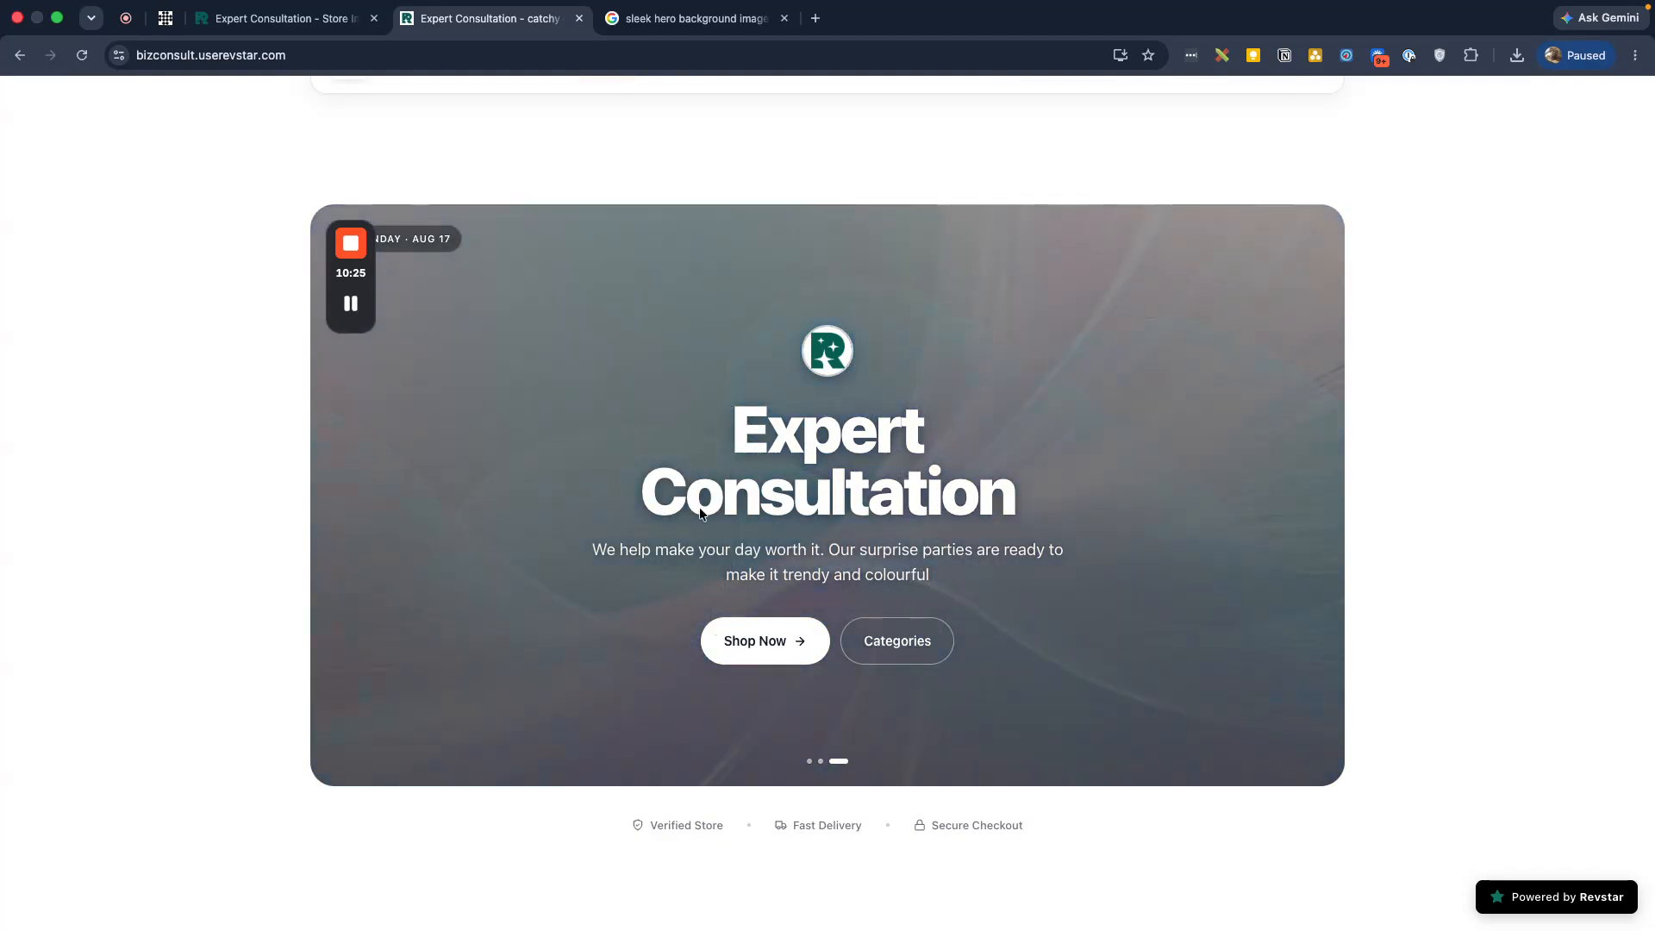
Add the creative background JPG from the Downloads folder as a new image in the Hero Image Slider
click(318, 21)
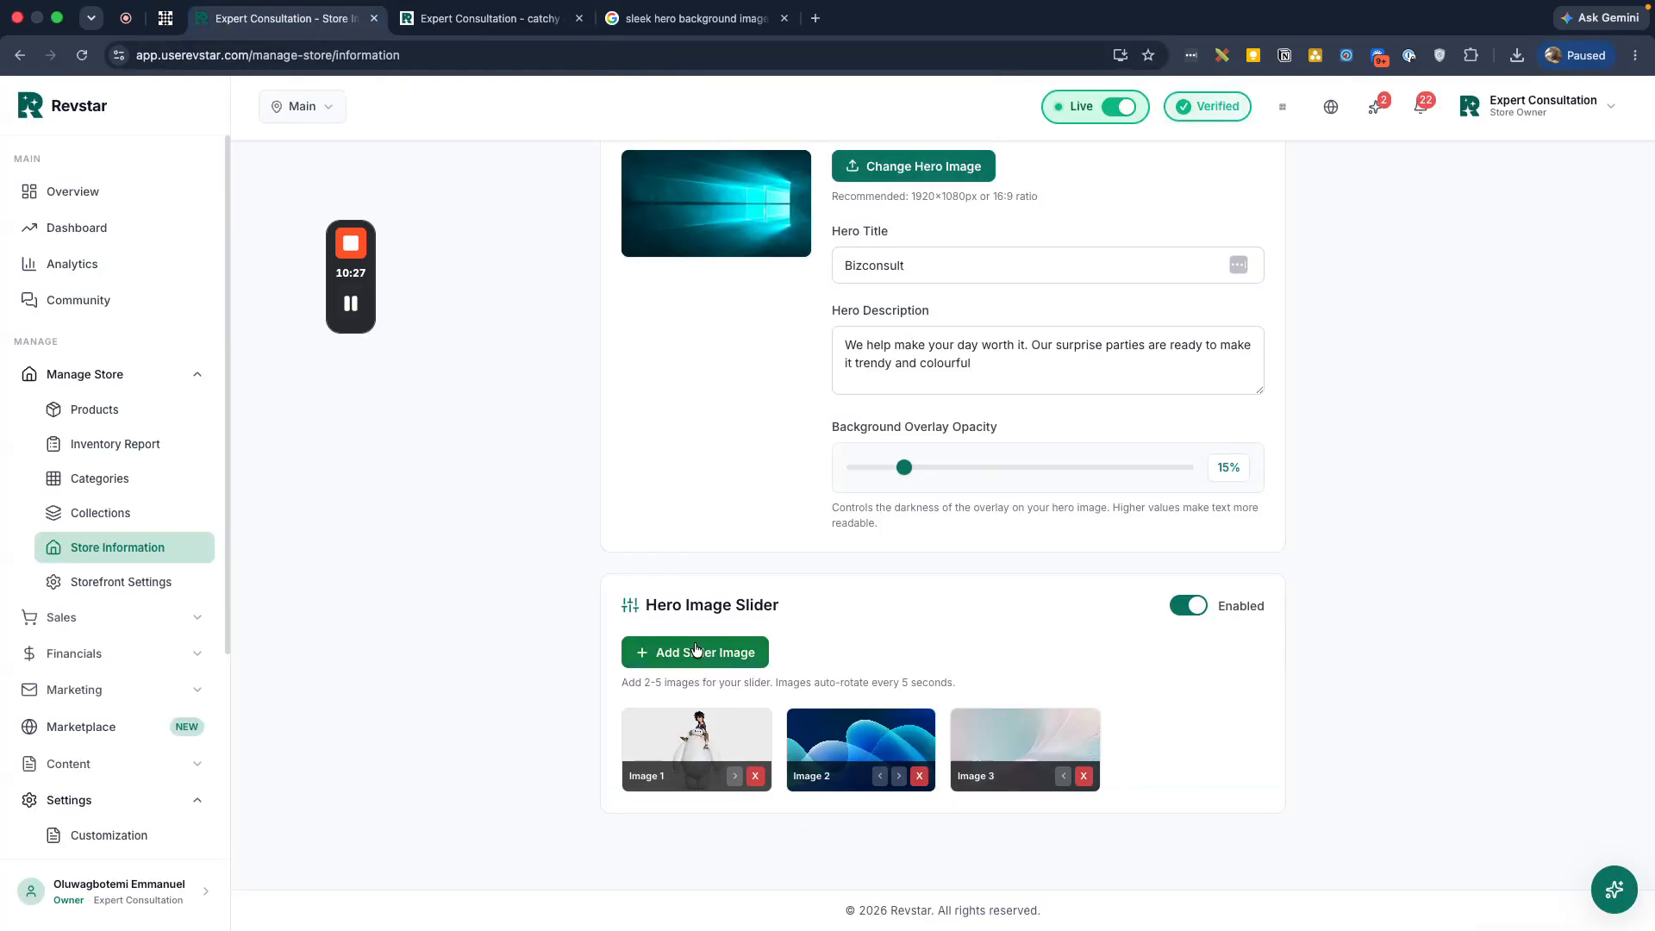
click(696, 650)
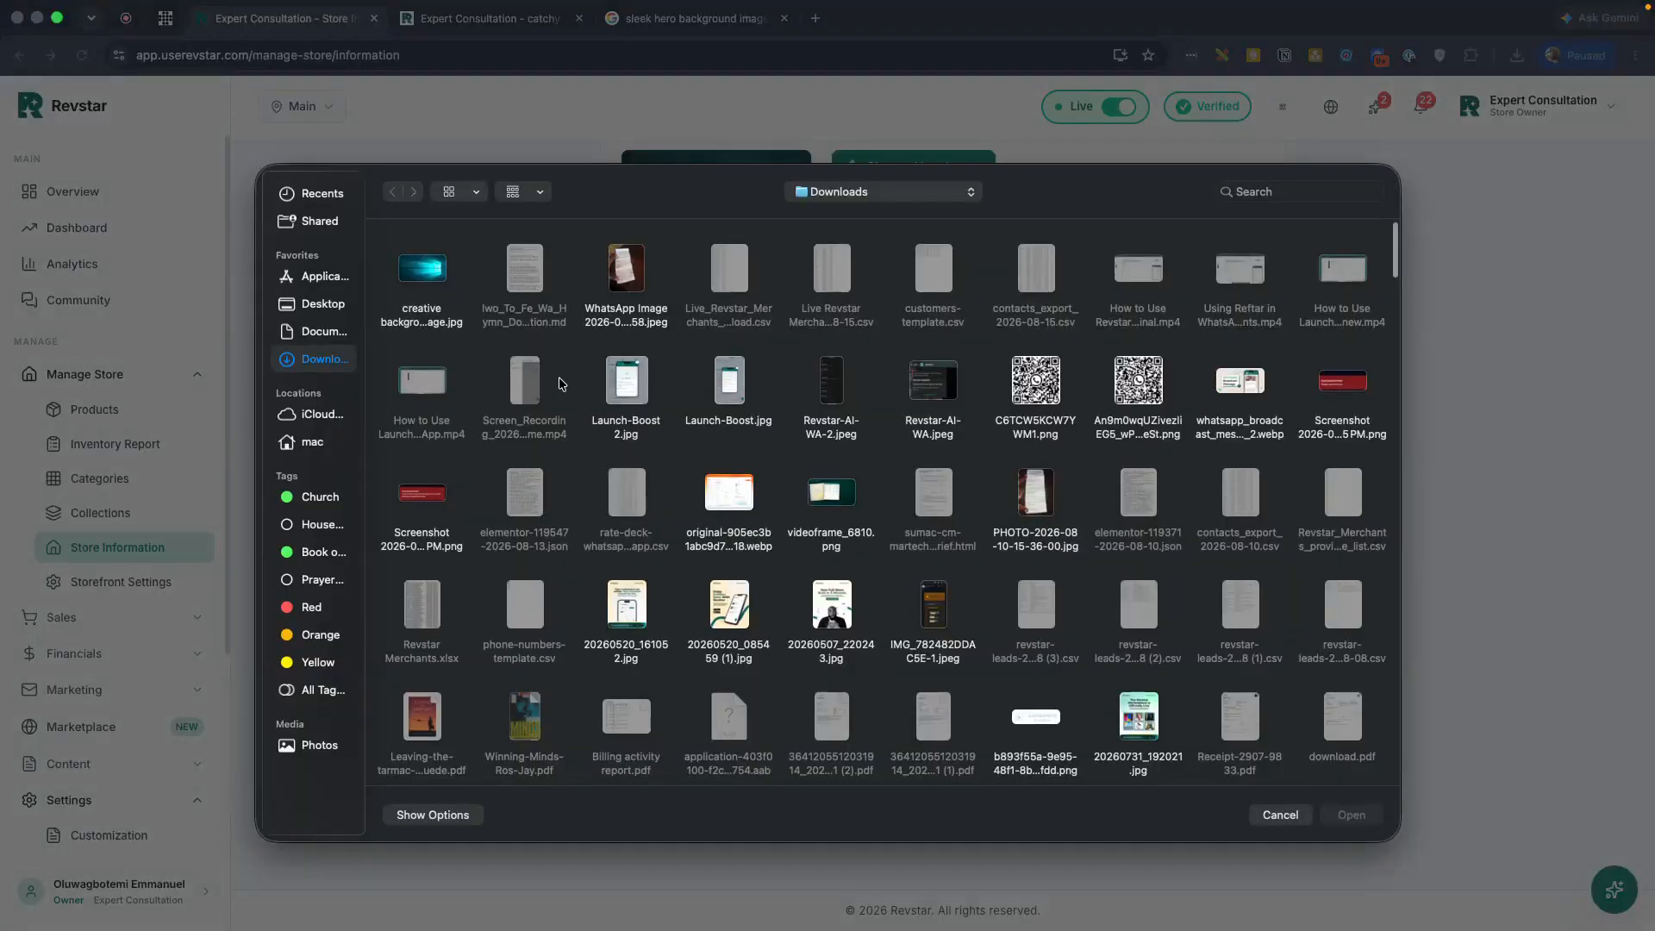
double_click(421, 268)
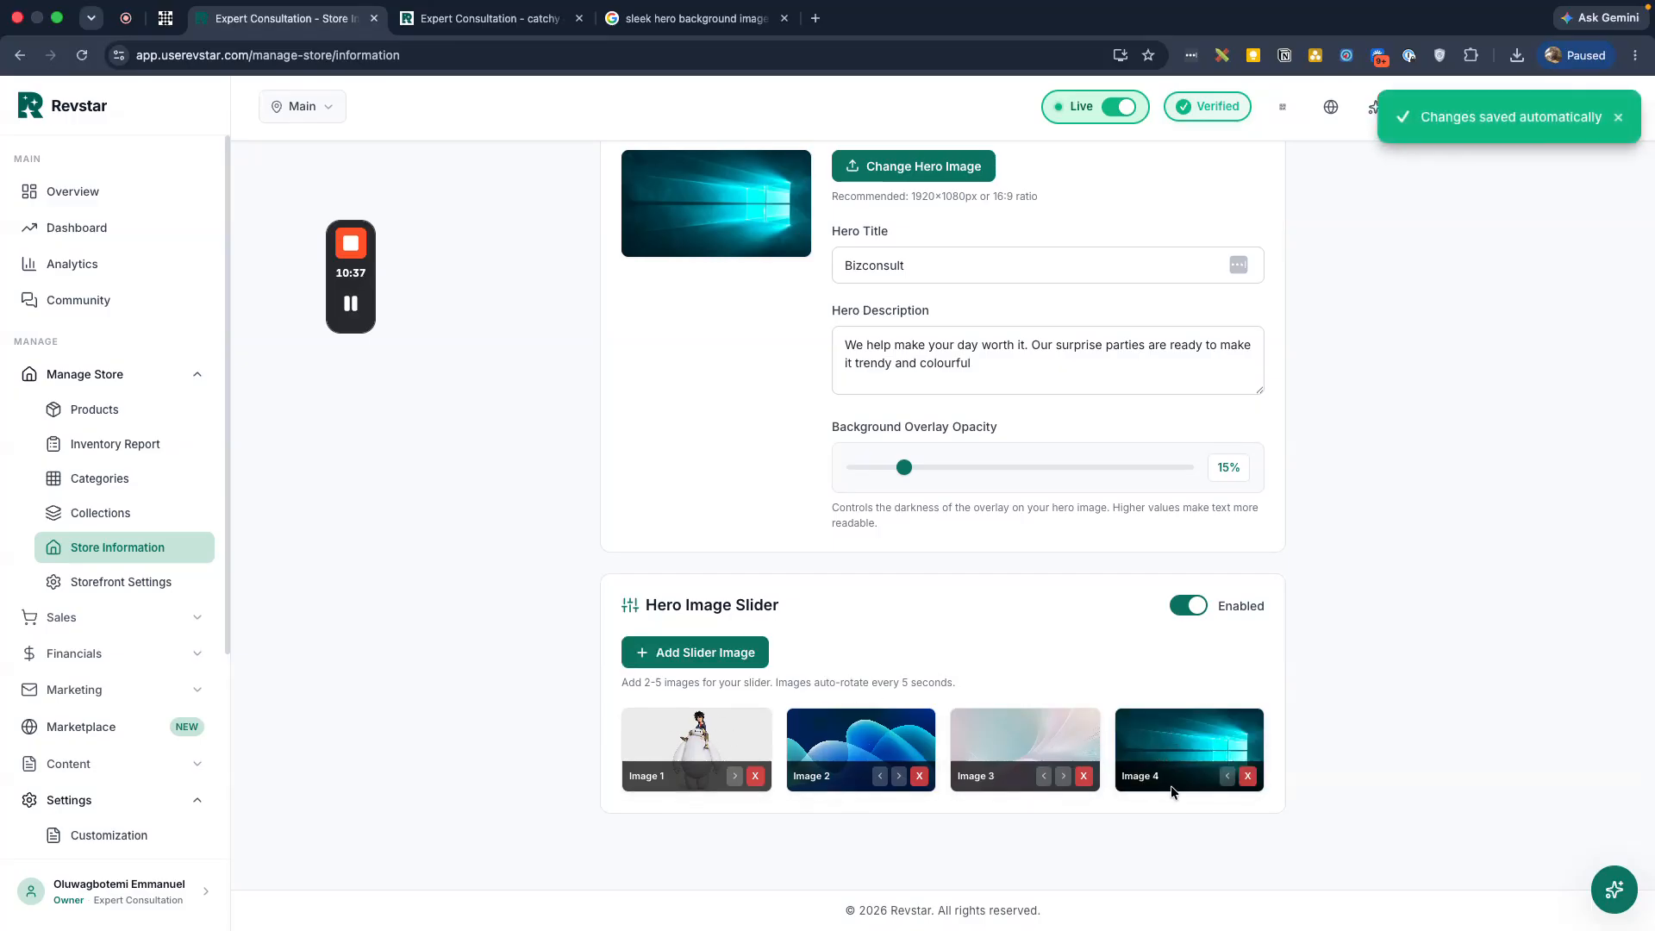
Move the newly added teal background from fourth to first place in the Hero Image Slider's order
click(1226, 776)
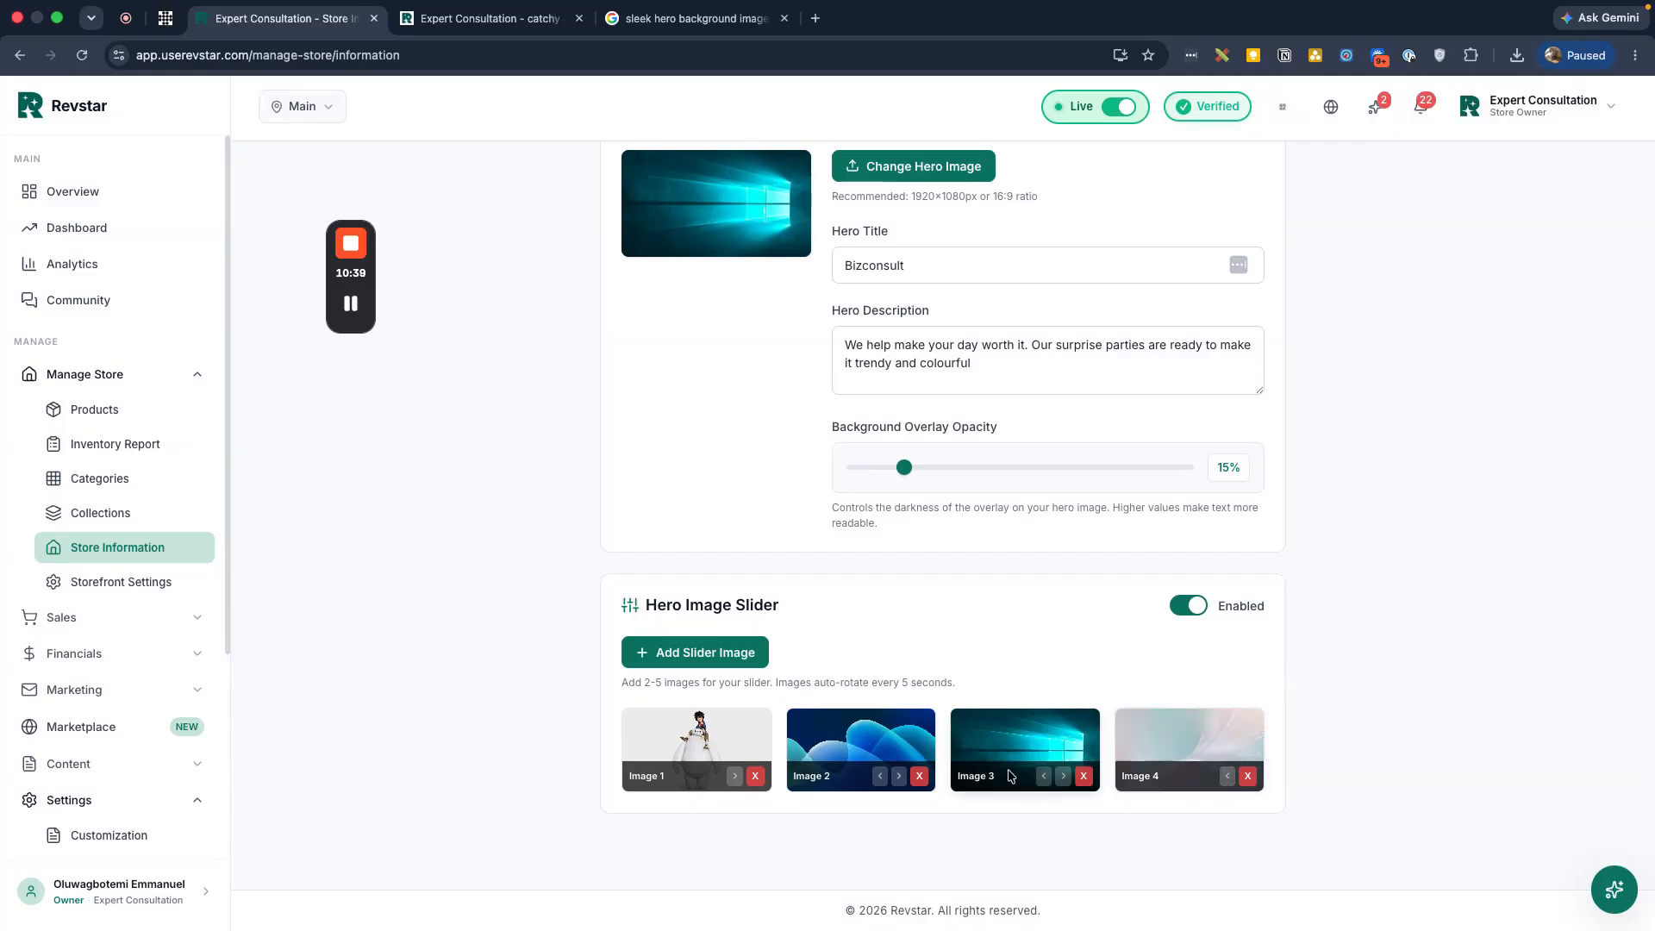
click(1043, 778)
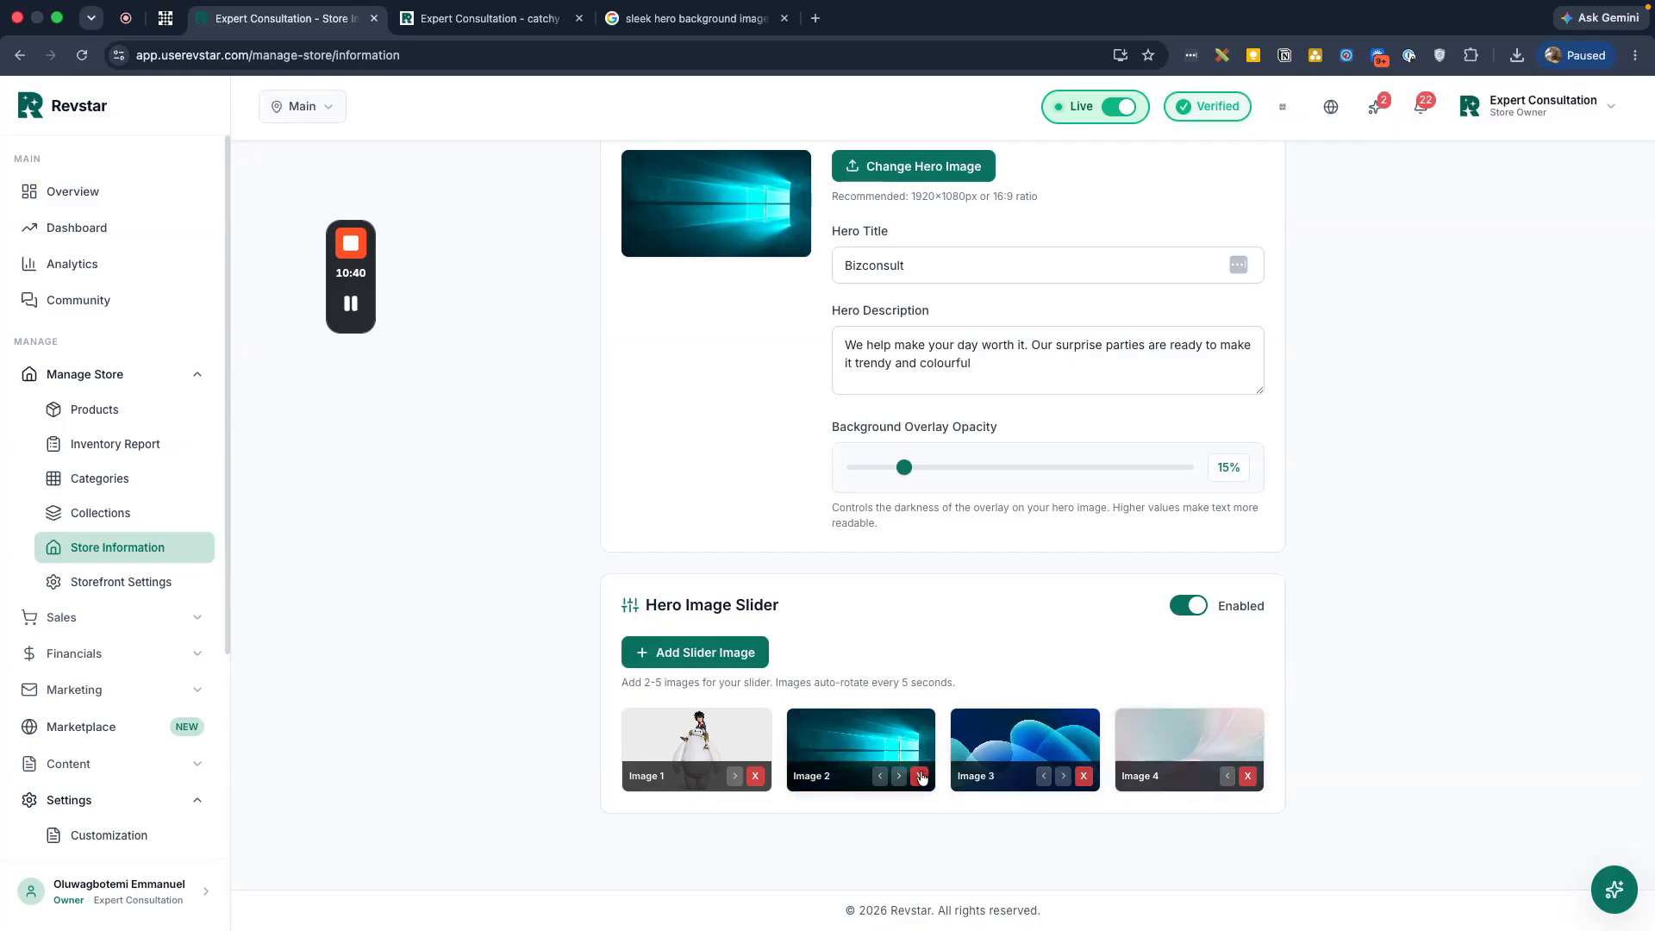
click(877, 776)
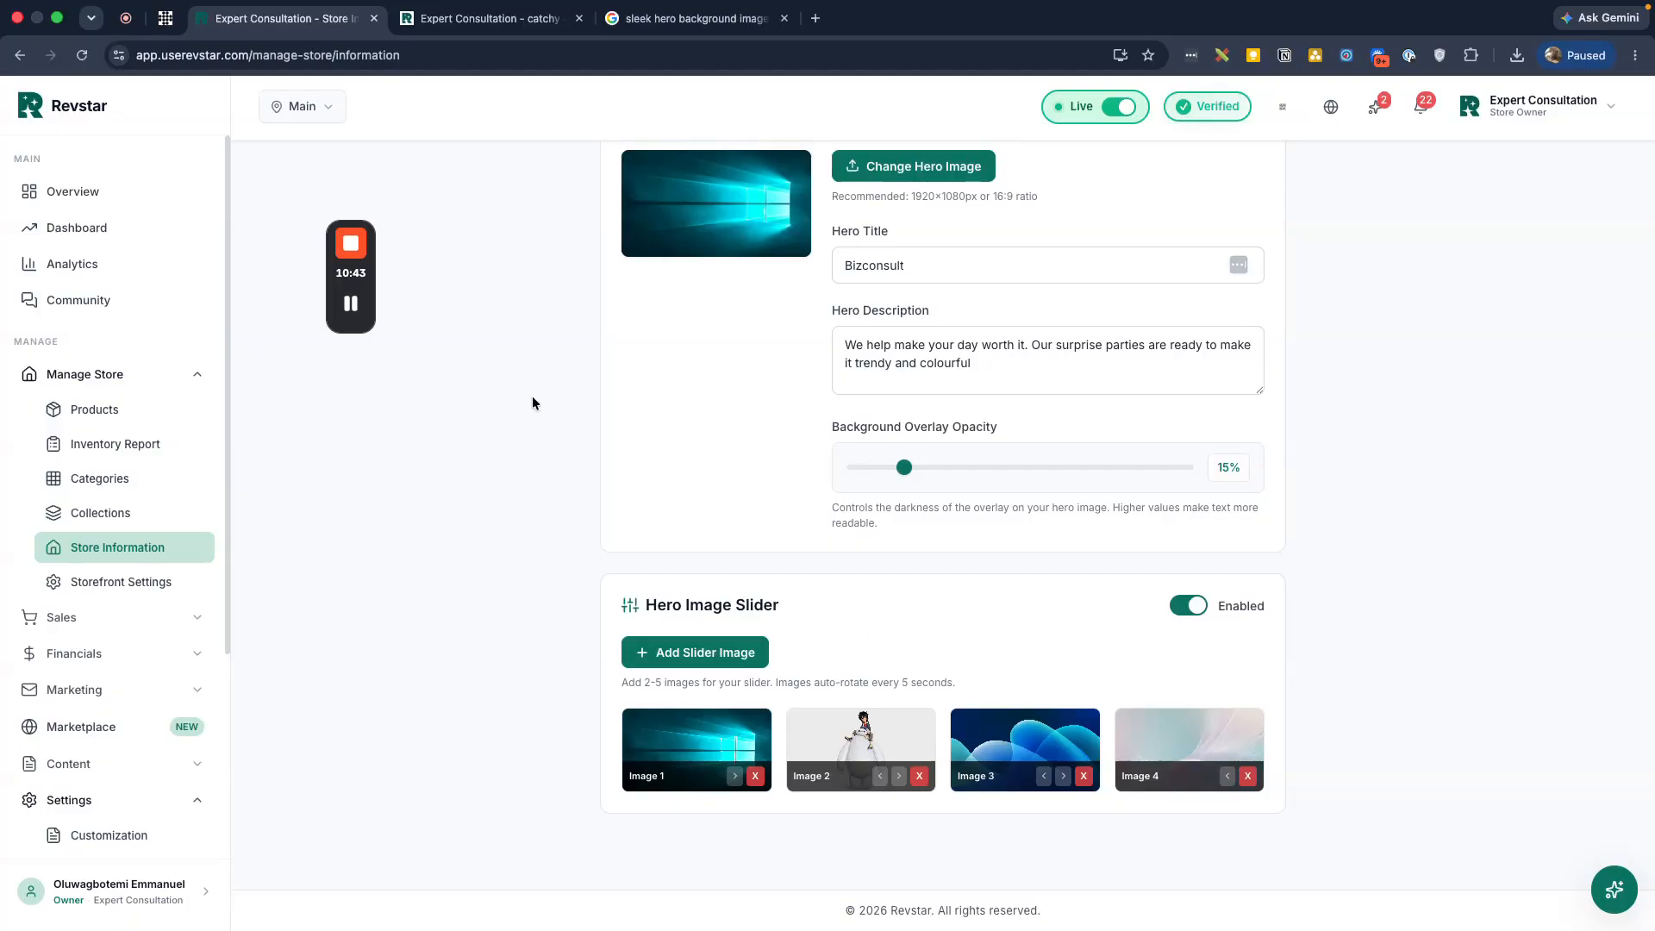
Reload the live storefront twice to check the new image order and go through the hero slider's images
click(482, 18)
click(82, 55)
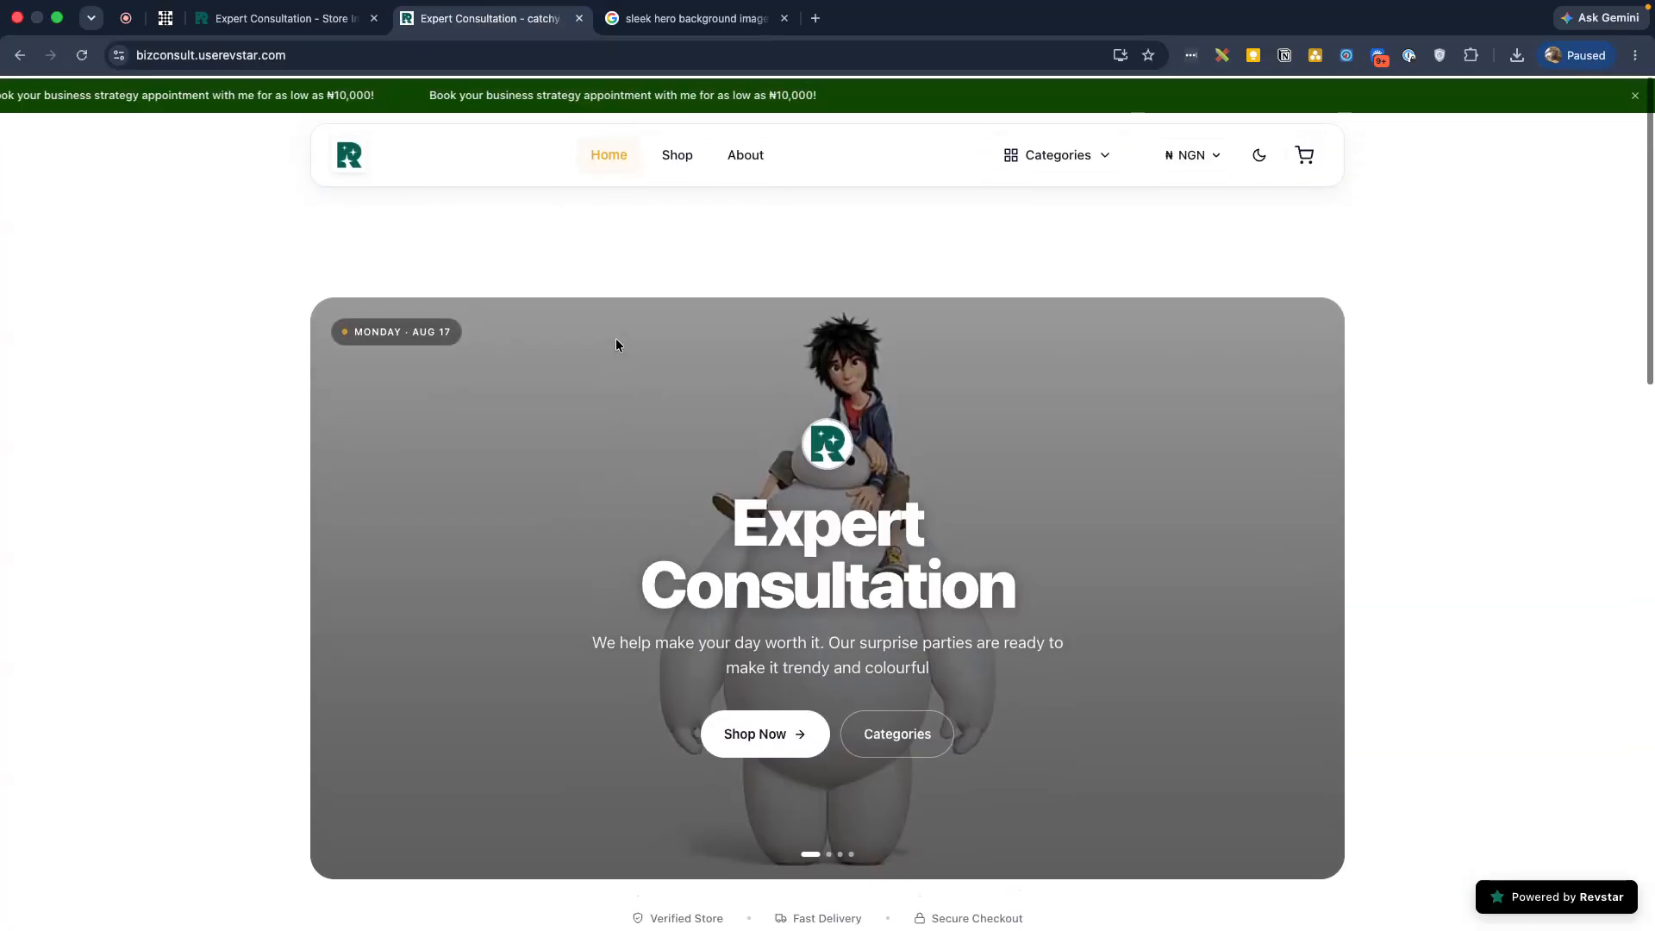
click(285, 18)
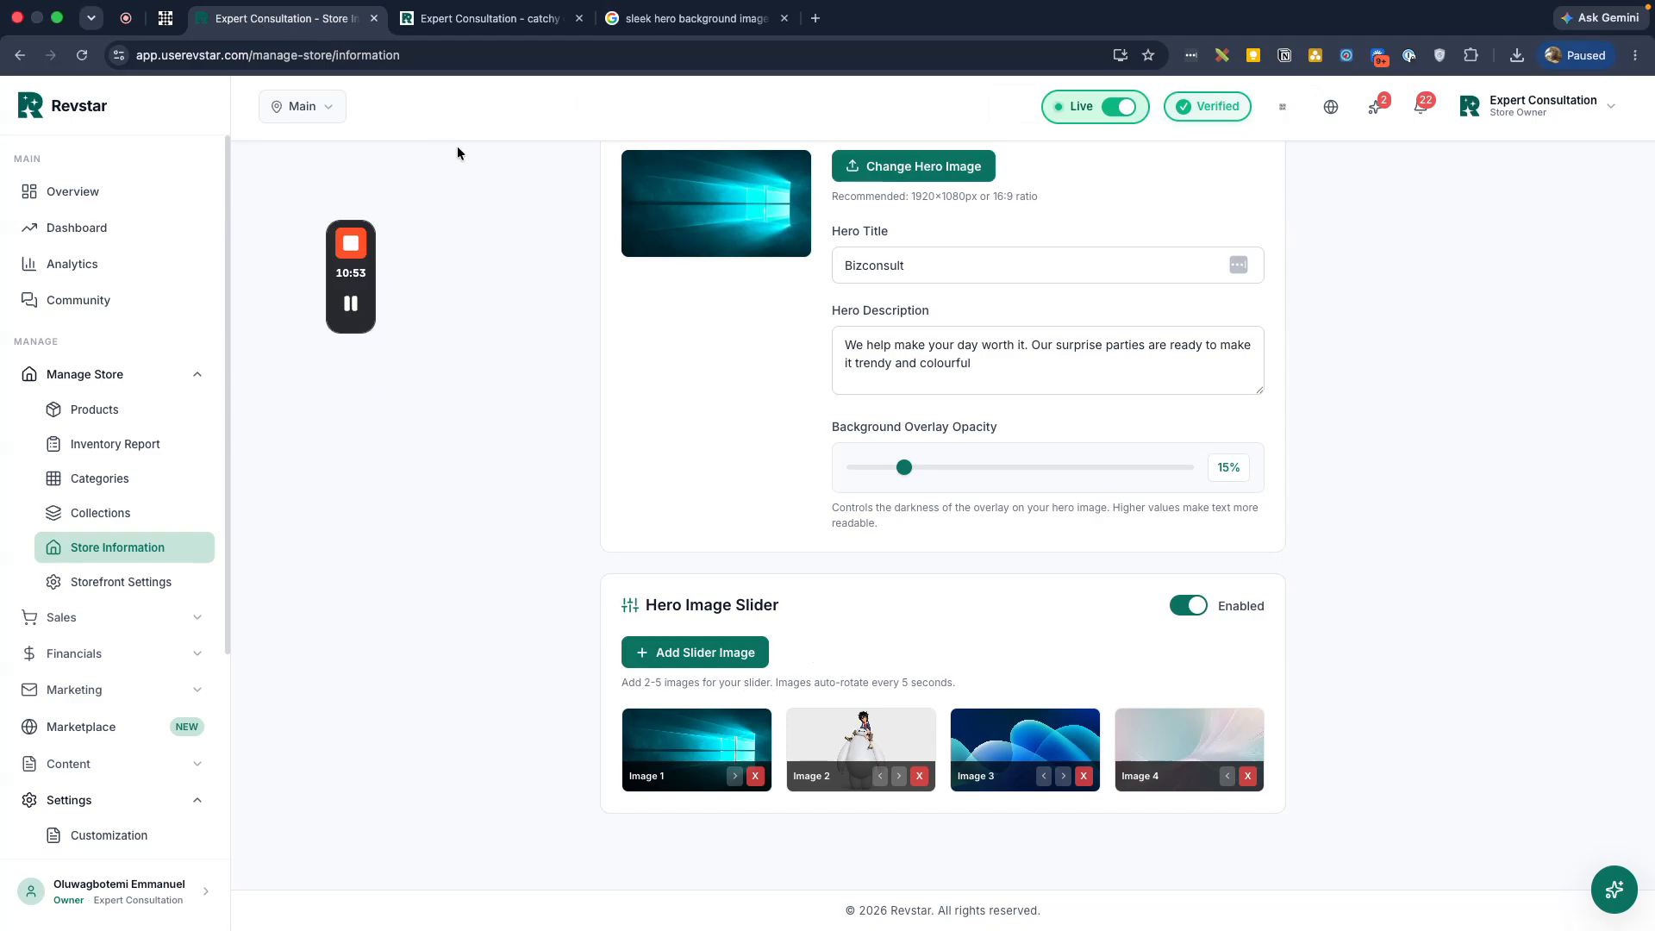
click(463, 19)
click(82, 57)
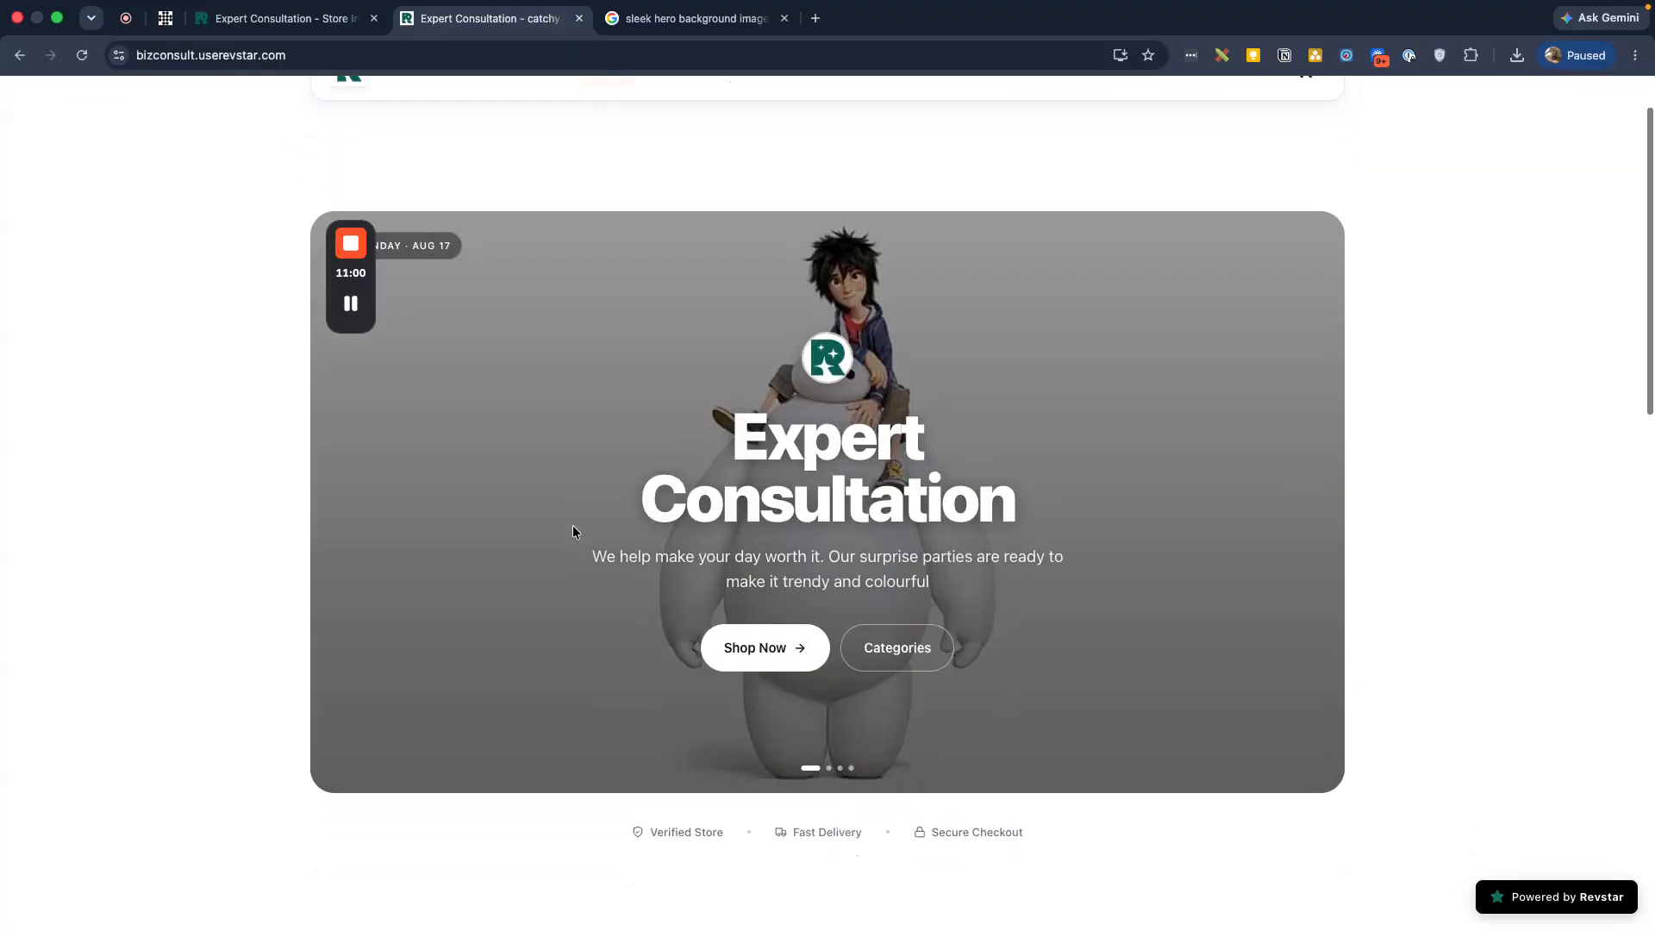
click(830, 722)
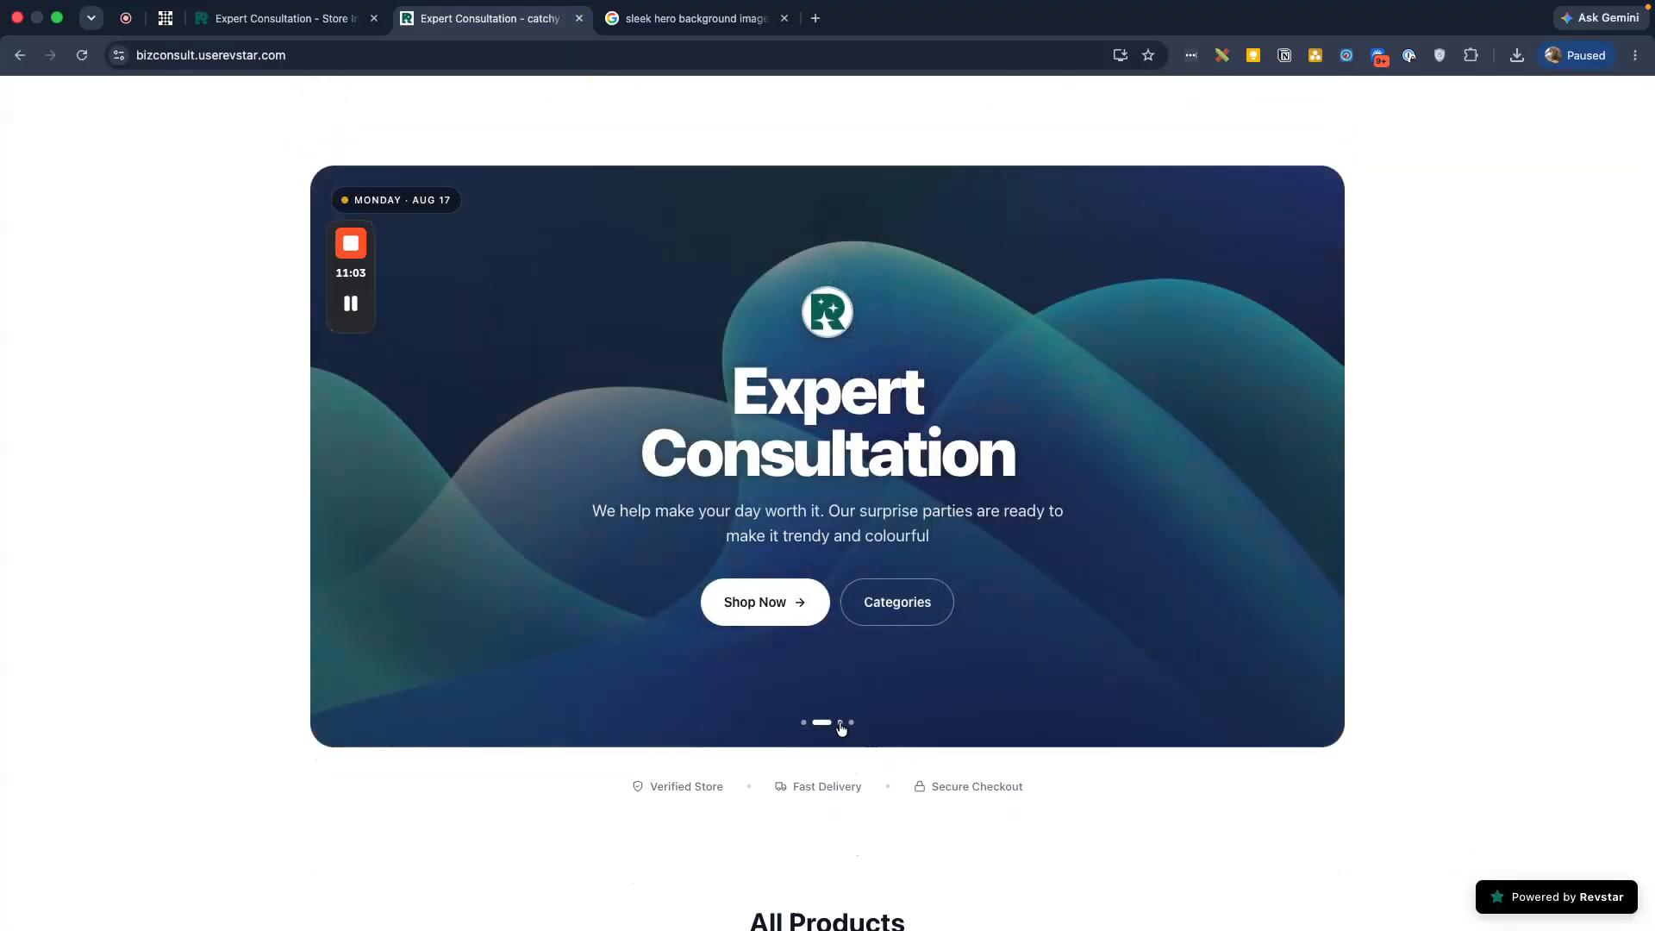
click(842, 722)
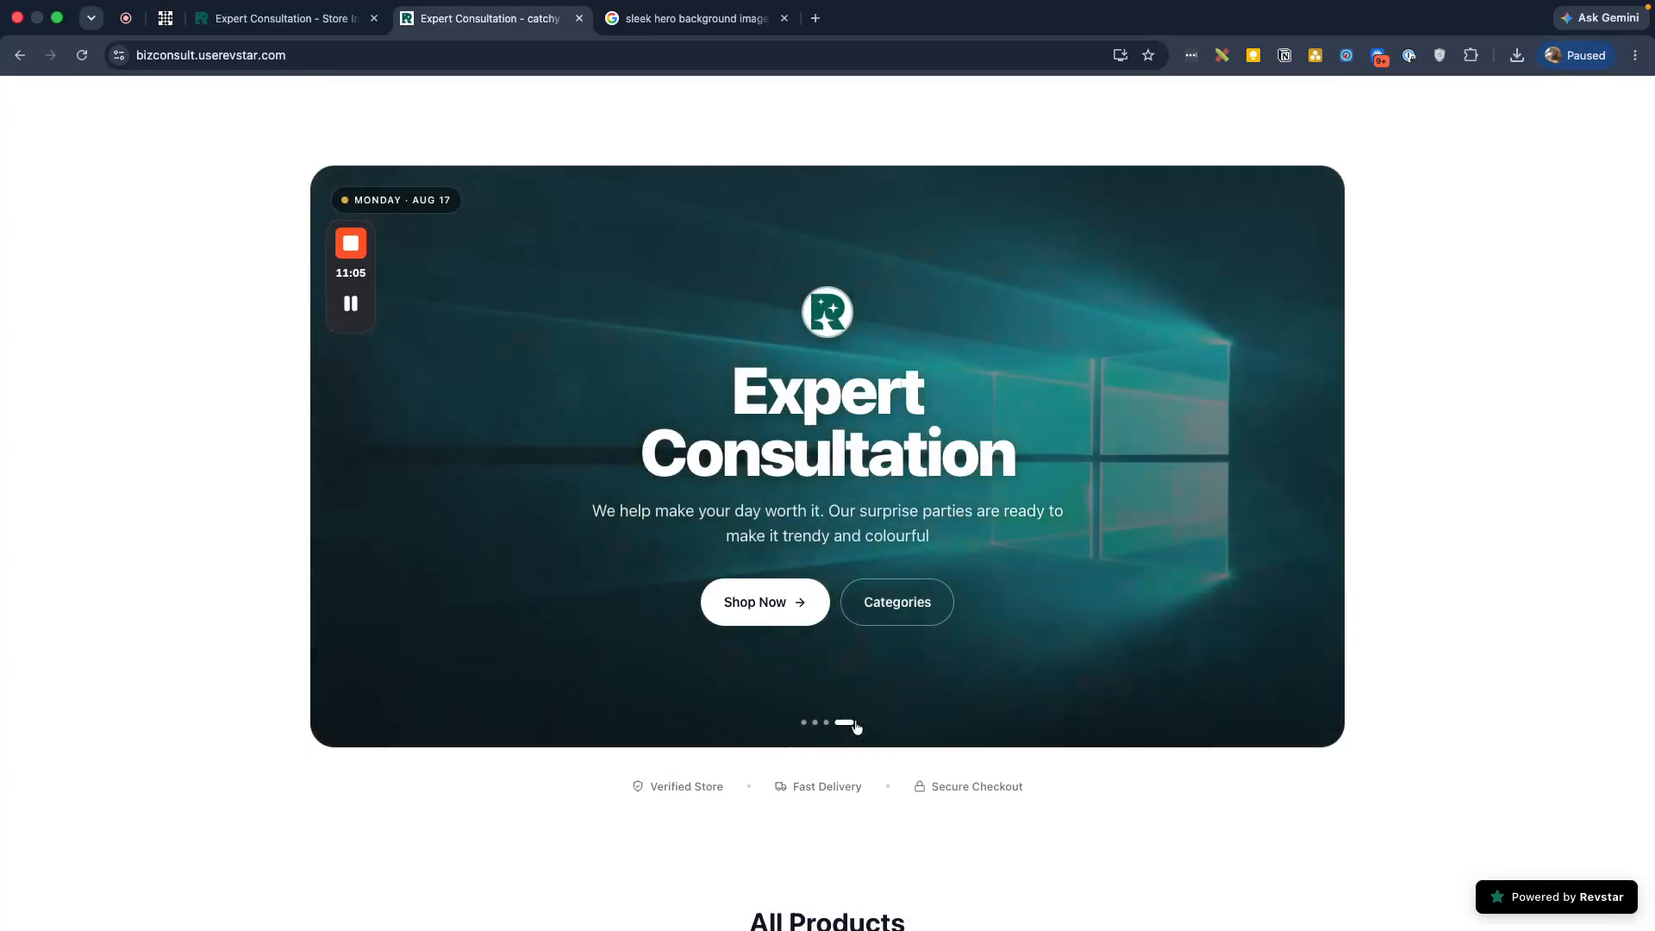
Move the white robot character image from second to fourth place in the Hero Image Slider's order in Store Information
click(354, 26)
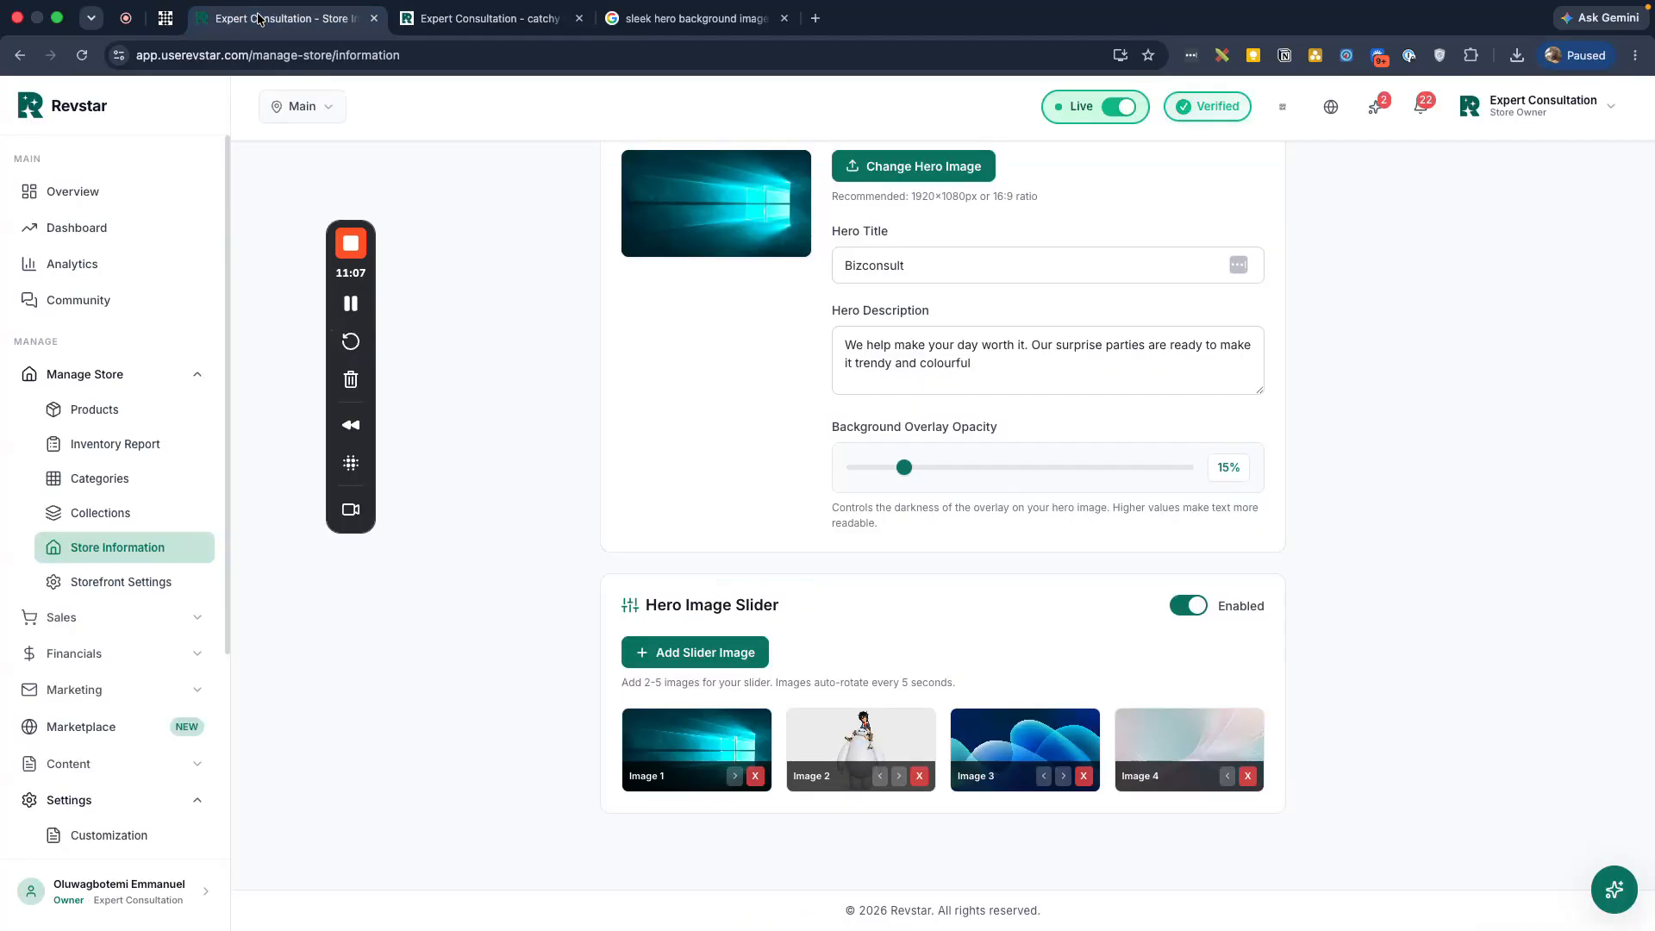
click(899, 777)
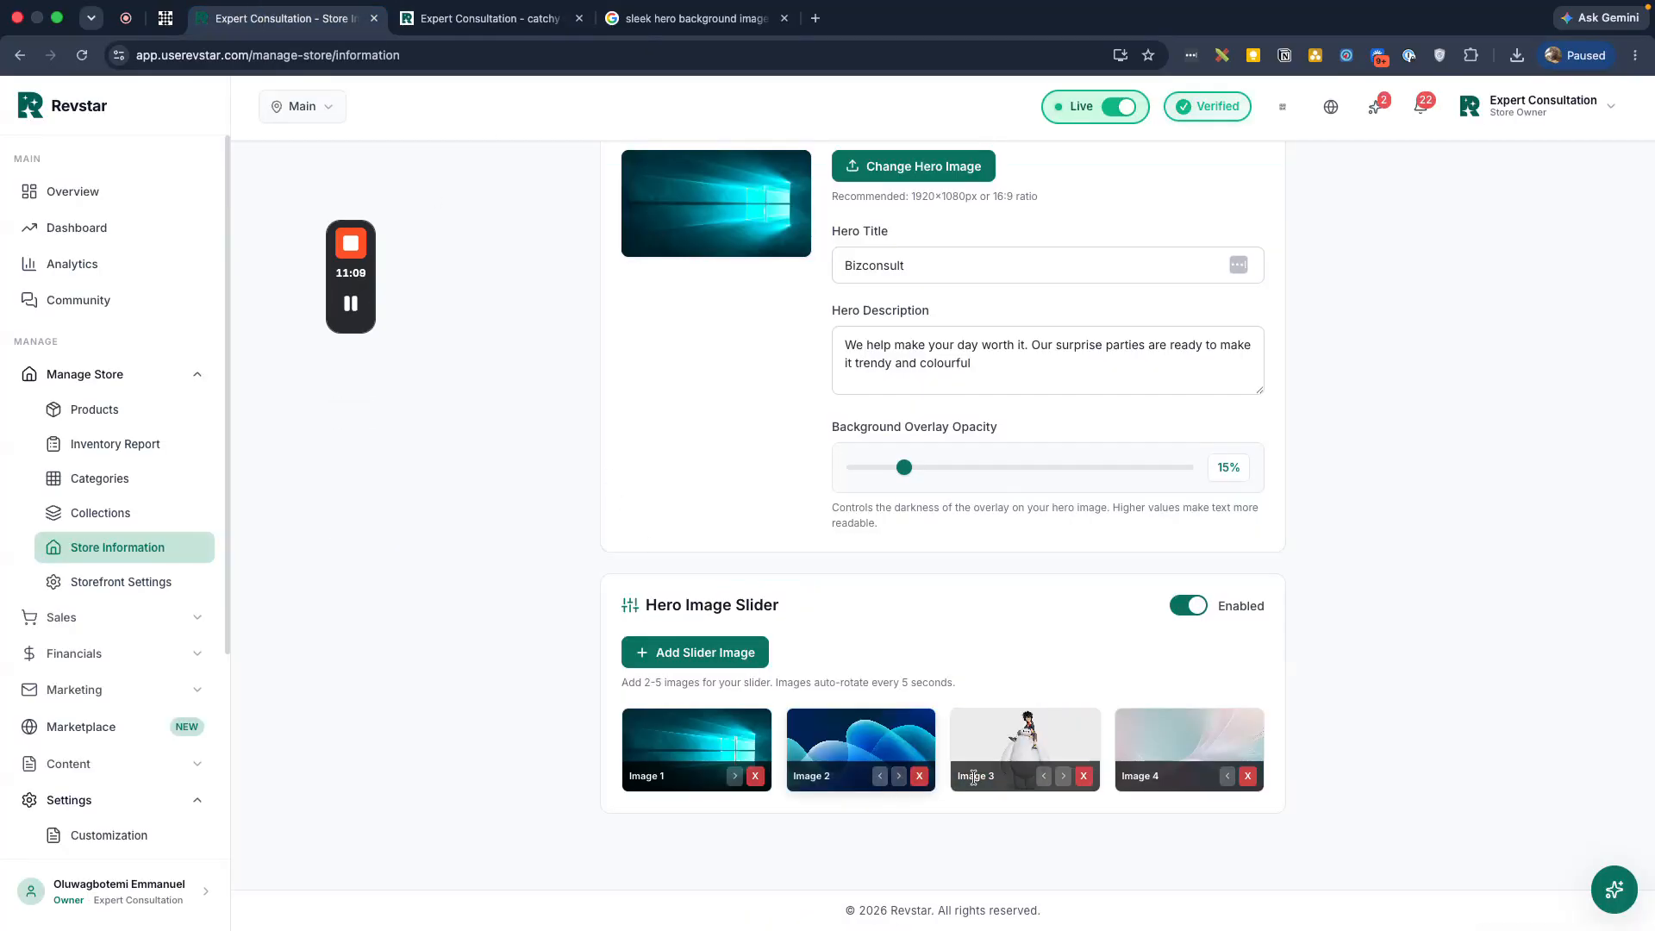
click(1063, 776)
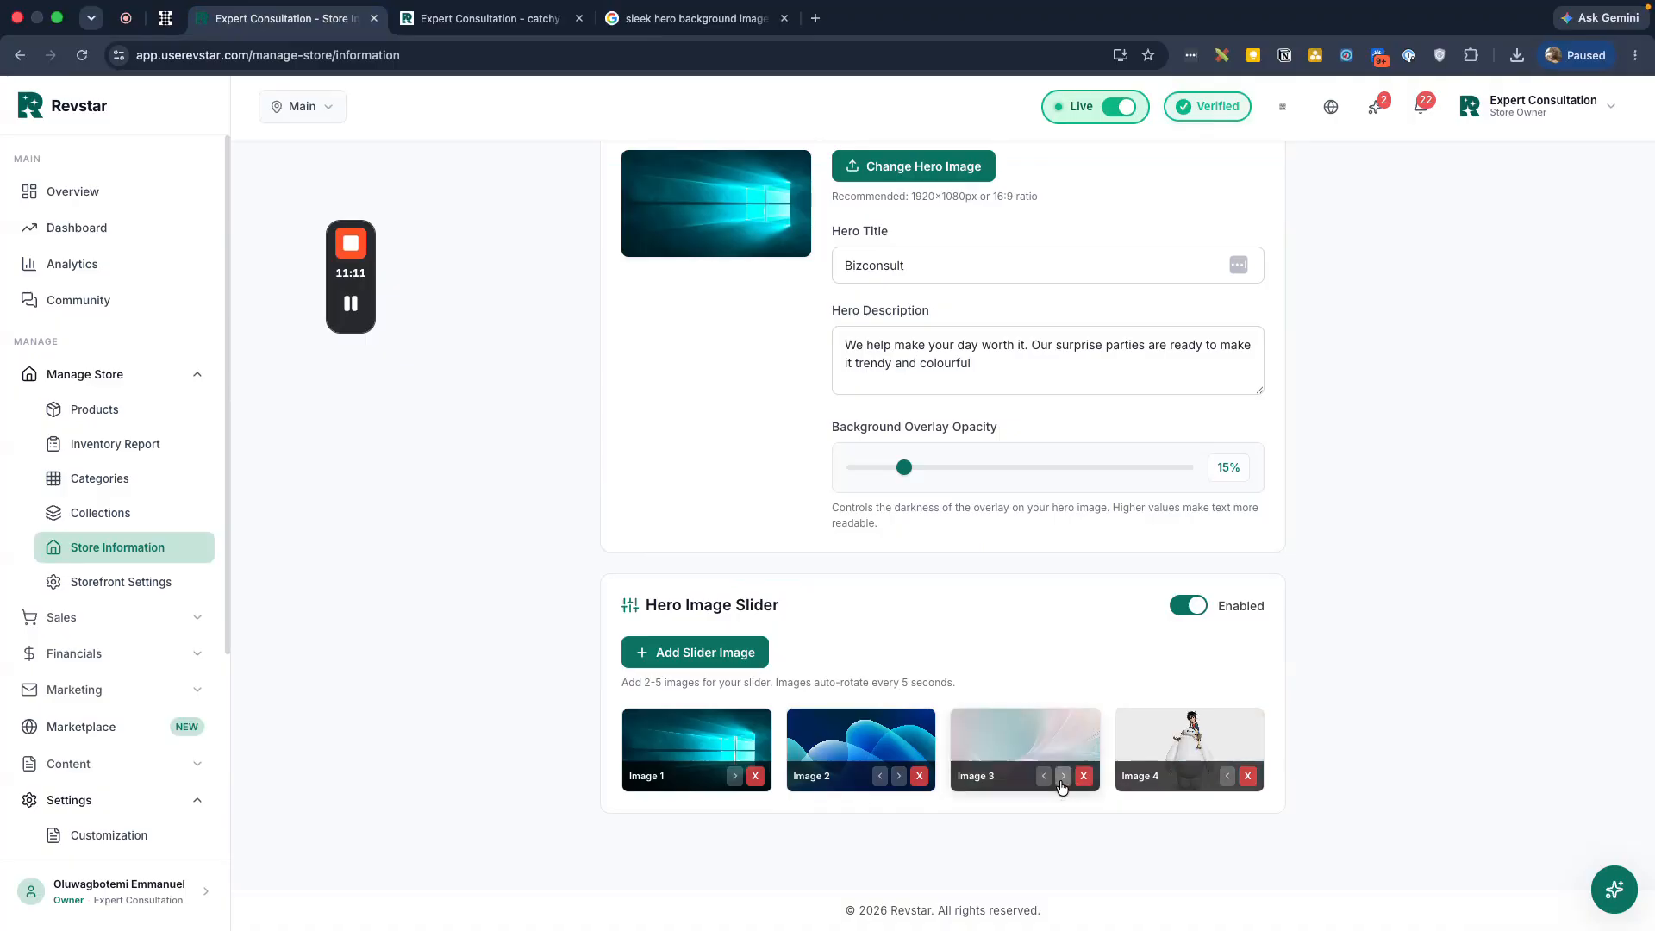
click(1193, 606)
click(1174, 778)
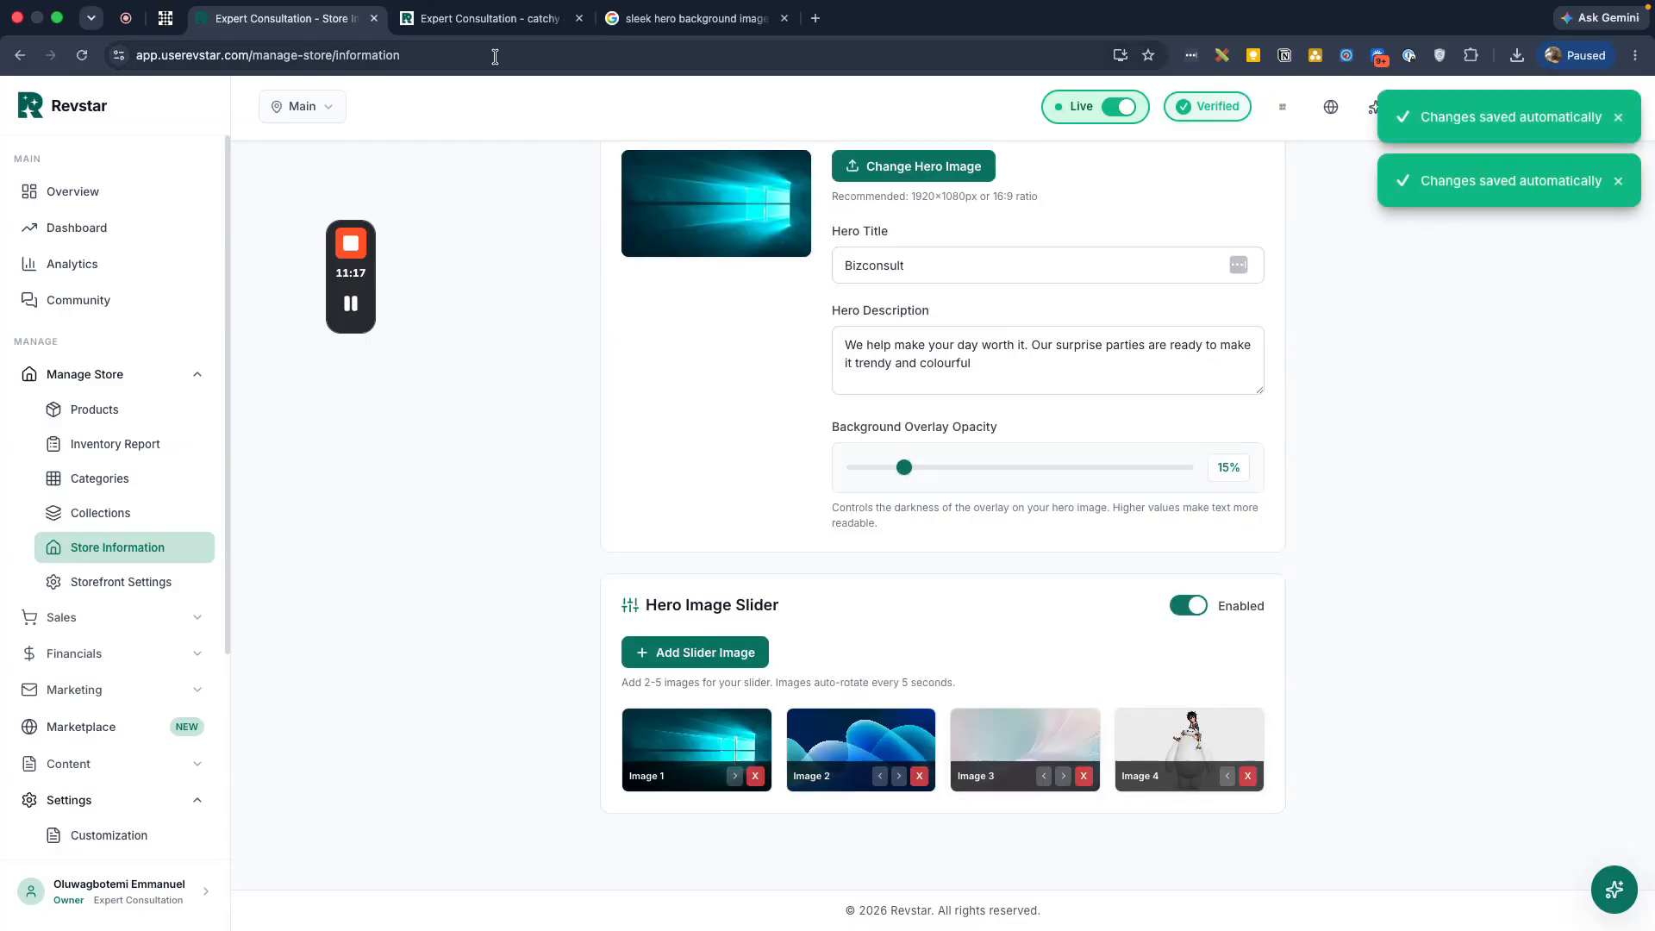
Reload the live storefront, view the reordered slider's second to fourth images and look over the product listing down to the footer
click(482, 18)
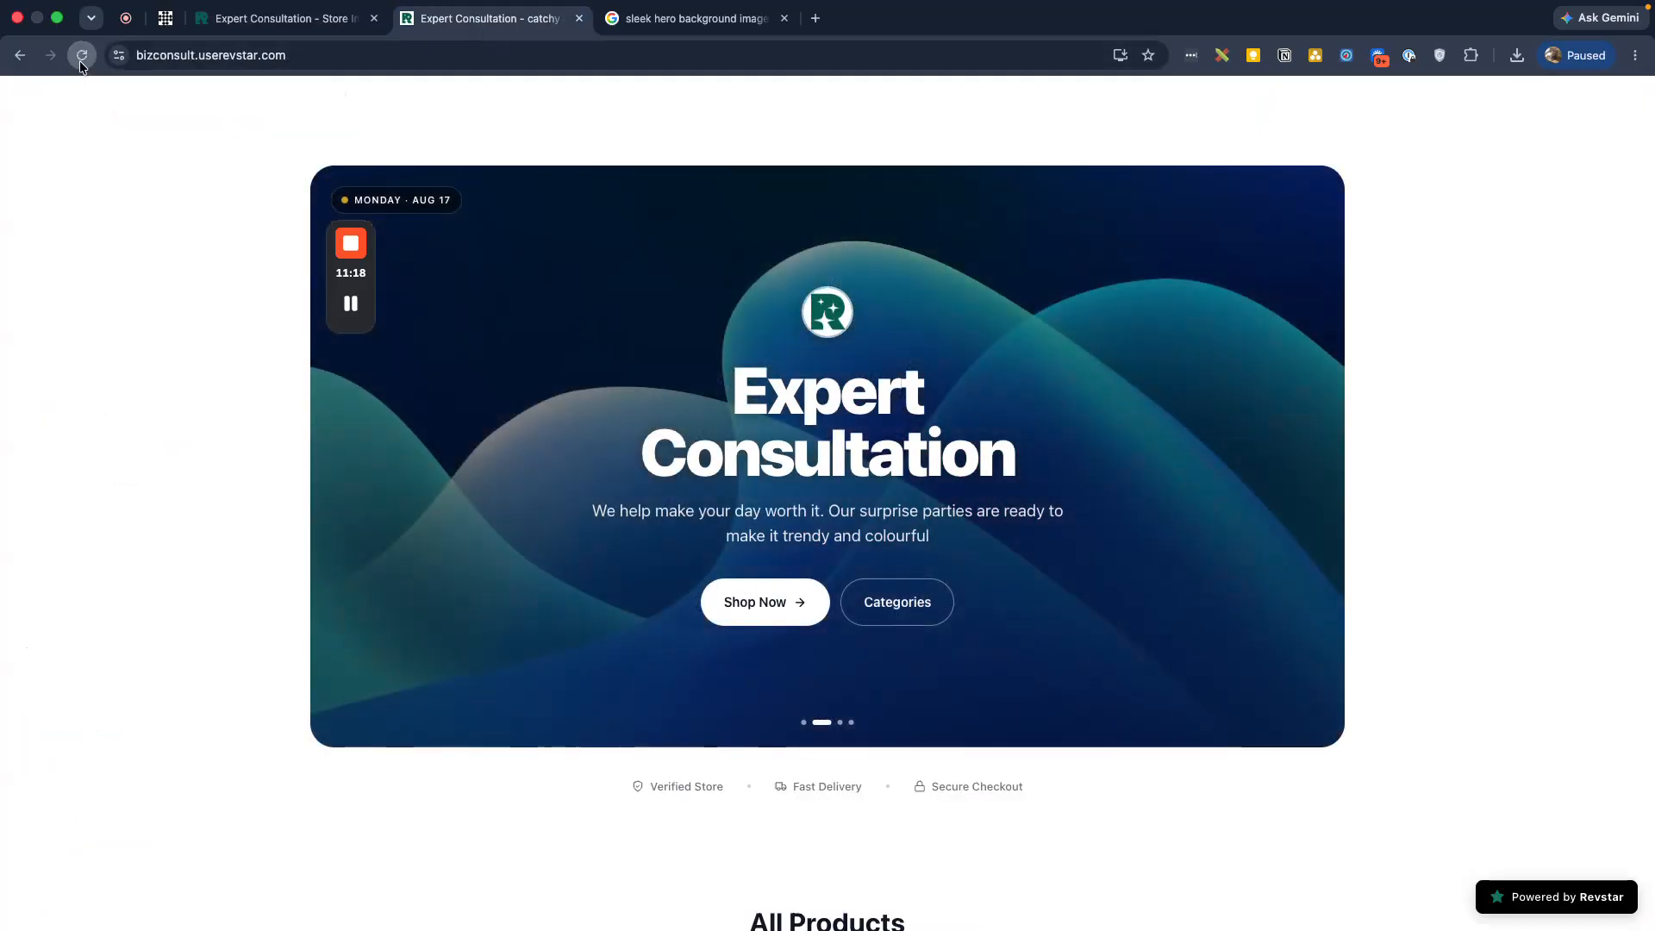
click(81, 57)
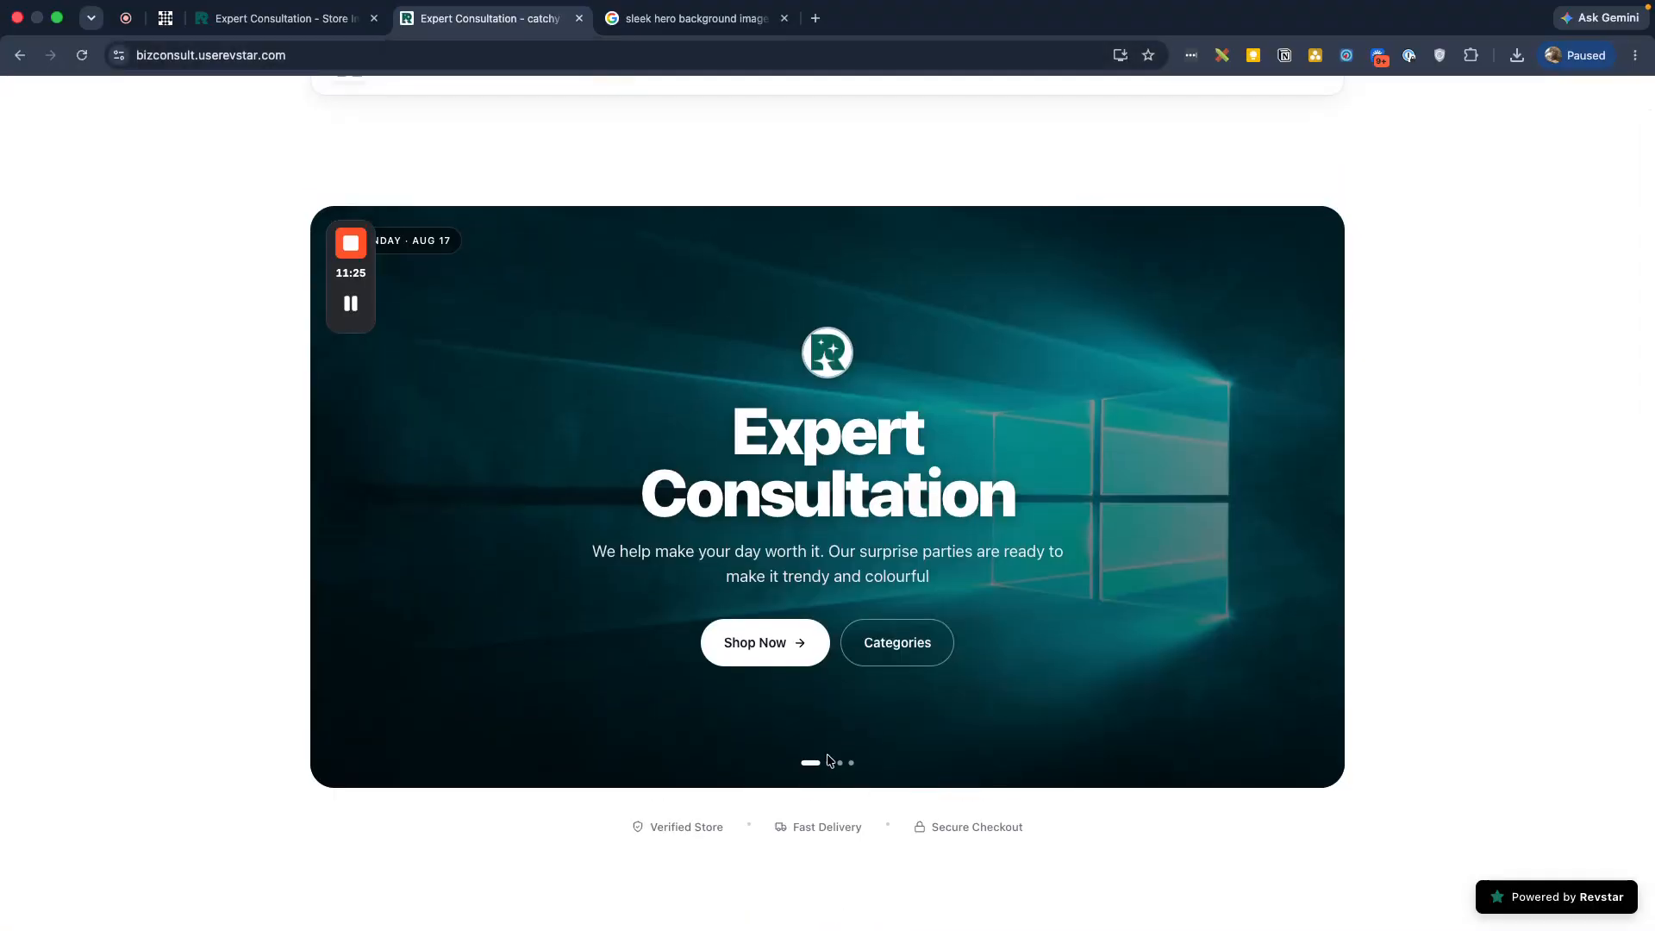
click(830, 764)
click(840, 765)
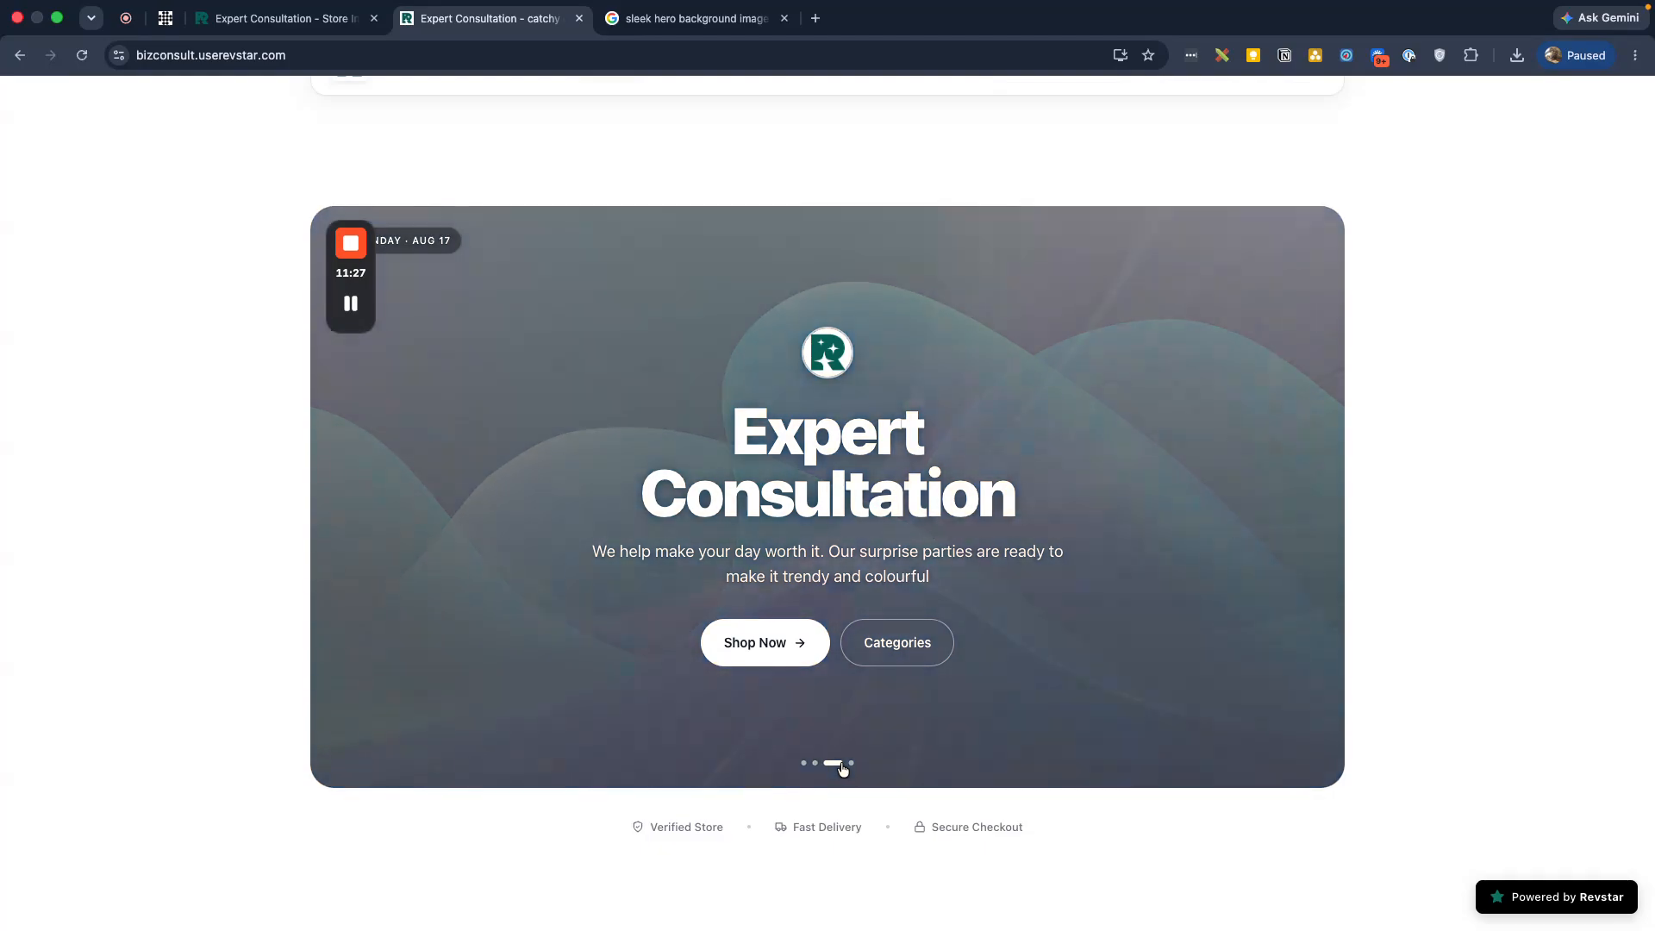
click(851, 763)
scroll(1027, 665, down, 4)
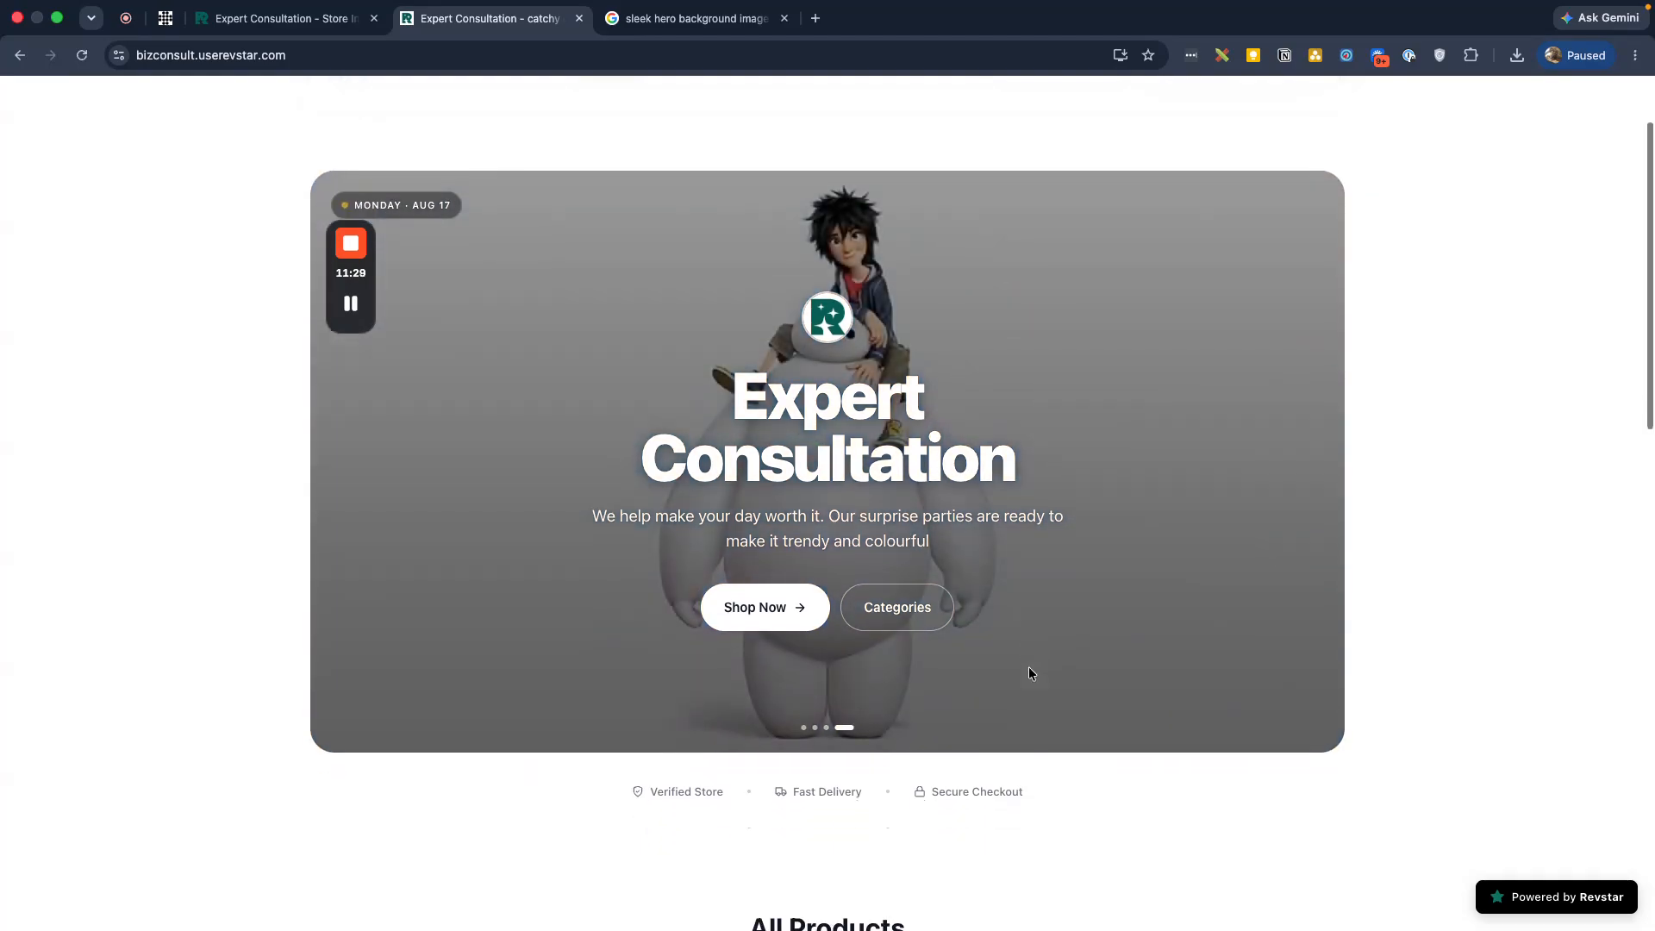
scroll(1028, 665, down, 12)
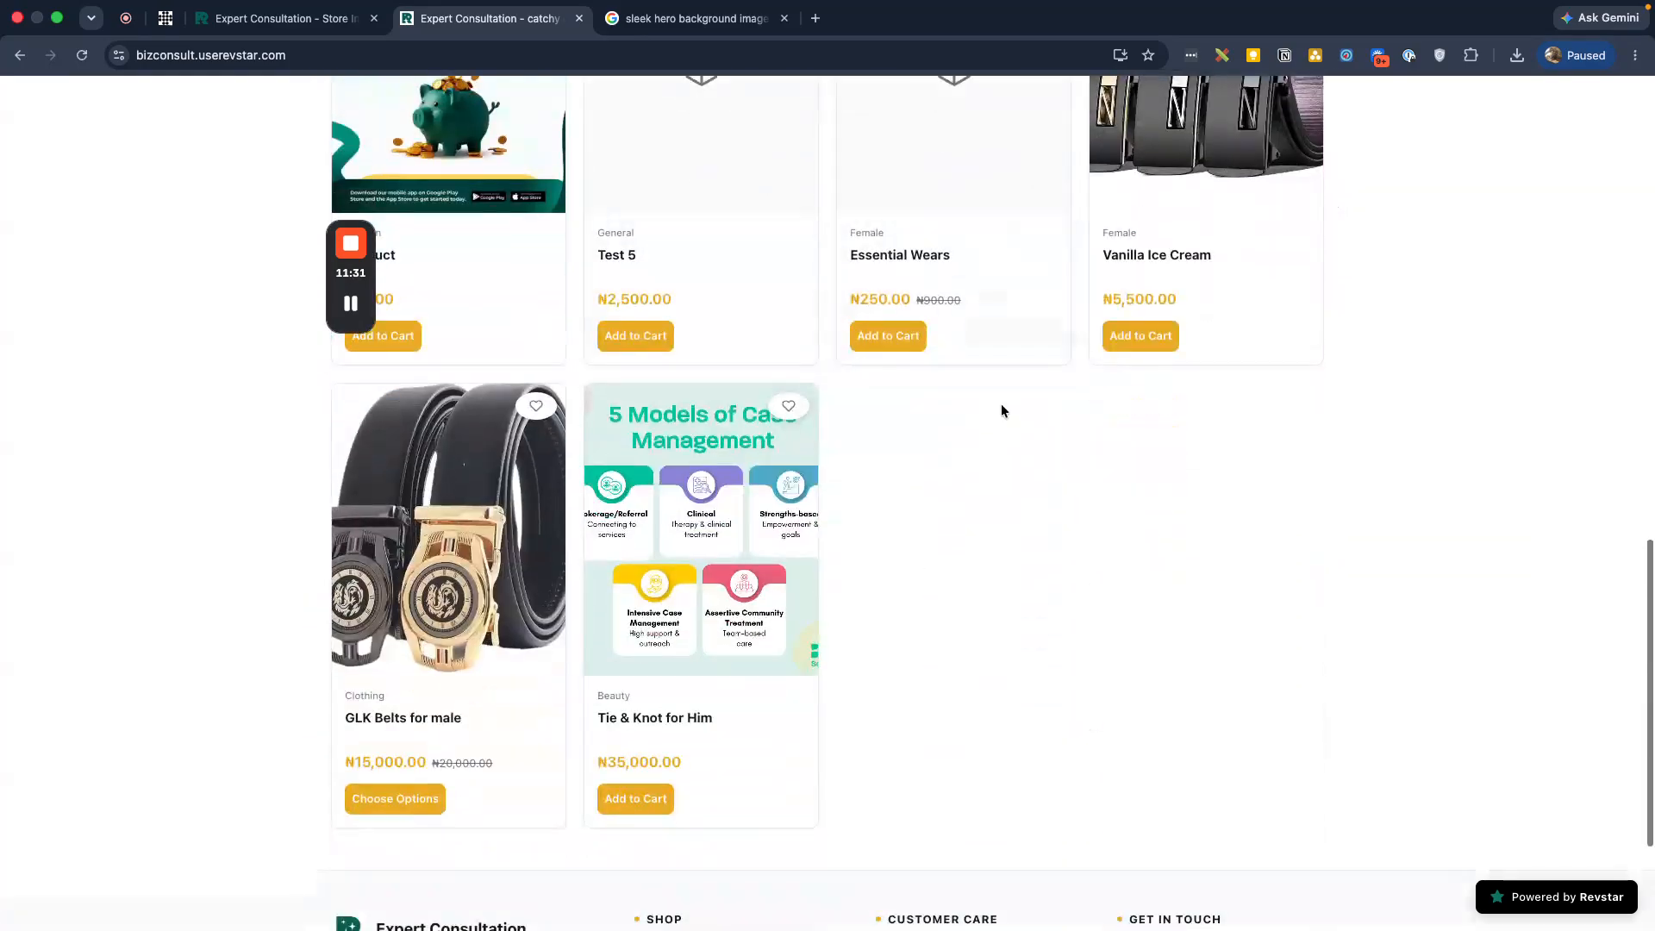
scroll(1002, 408, up, 15)
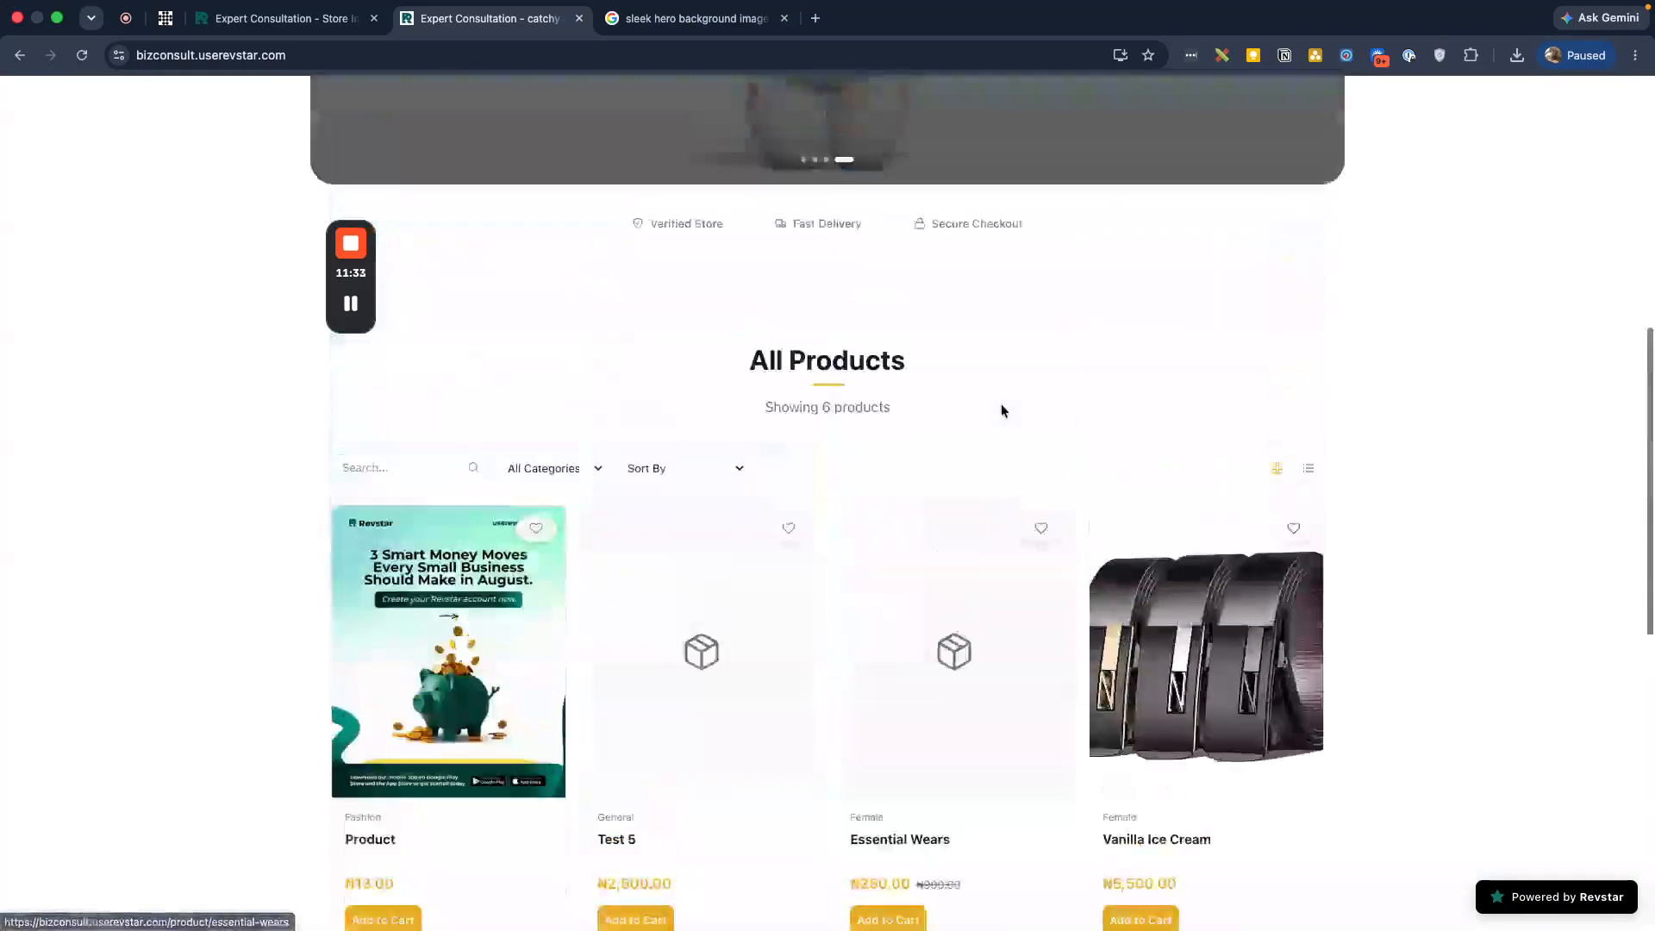
scroll(1001, 408, down, 15)
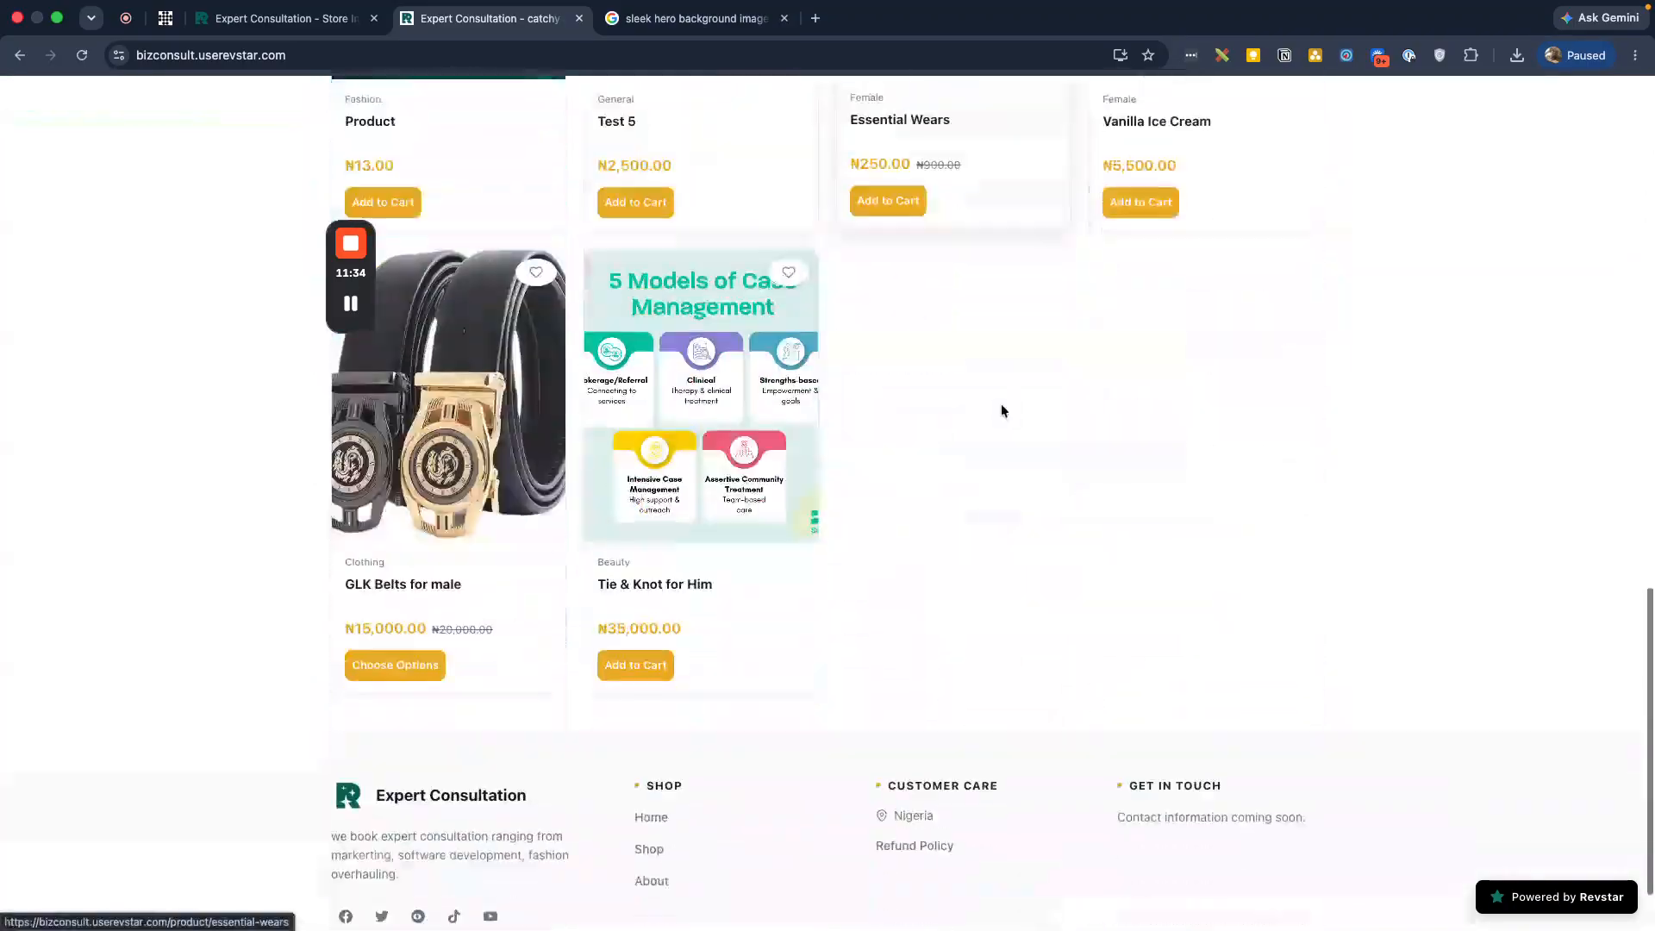
scroll(1001, 410, up, 15)
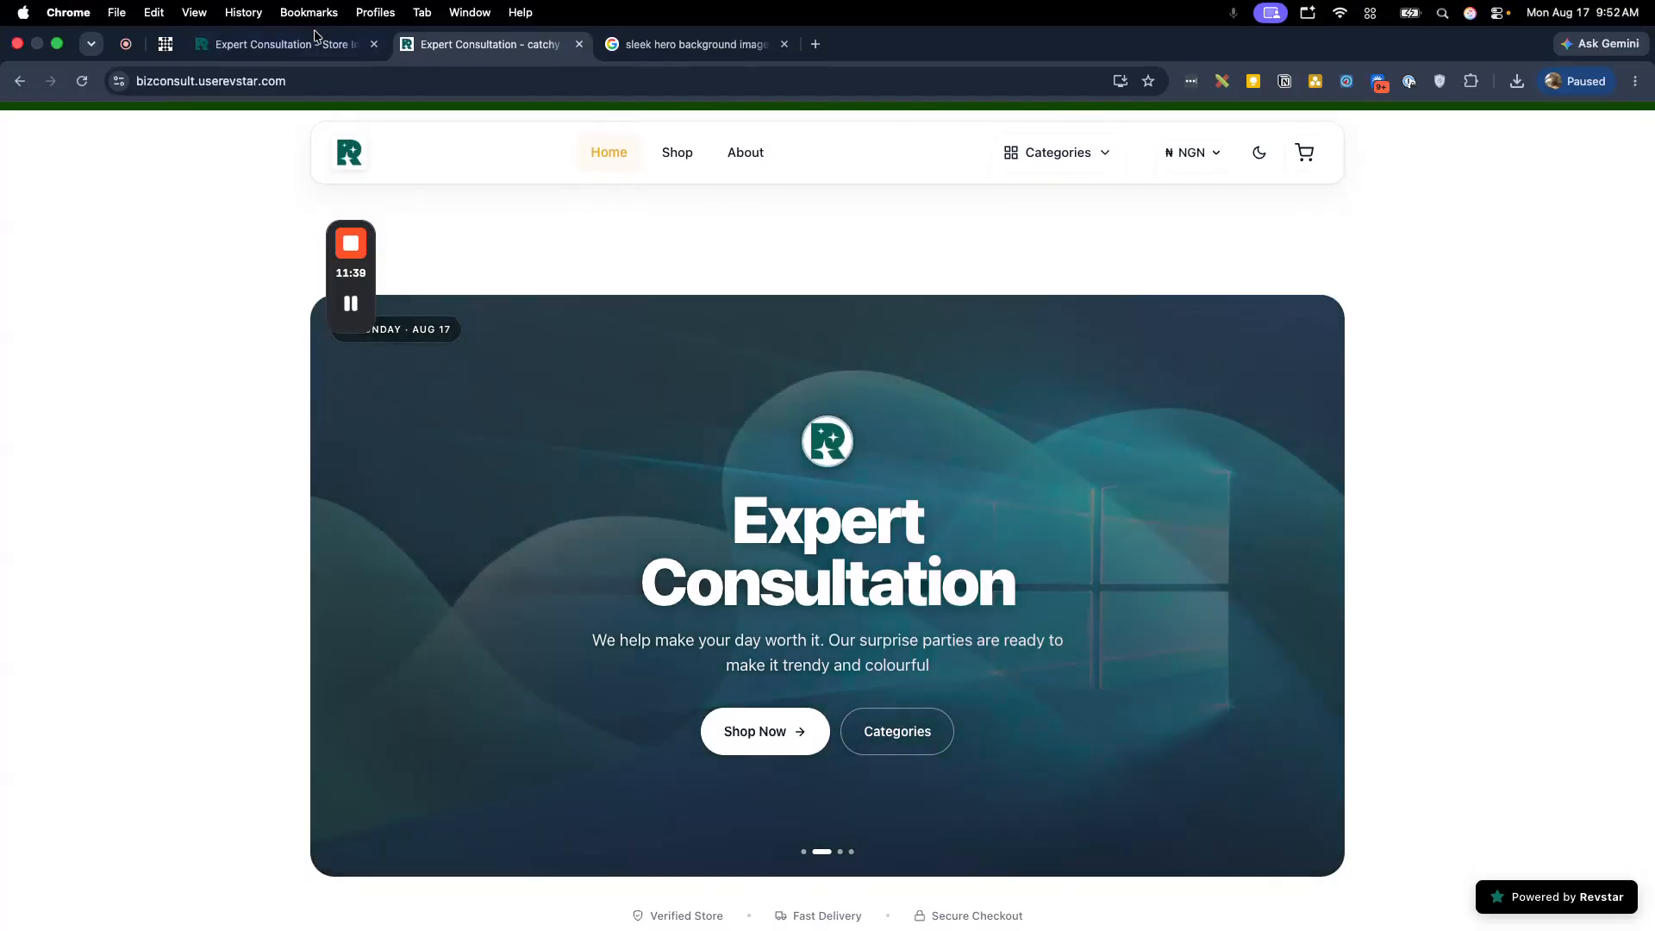
Activate the free Starter theme from the premium themes in Customization and check the active theme shown under the free themes
click(311, 21)
scroll(104, 732, down, 5)
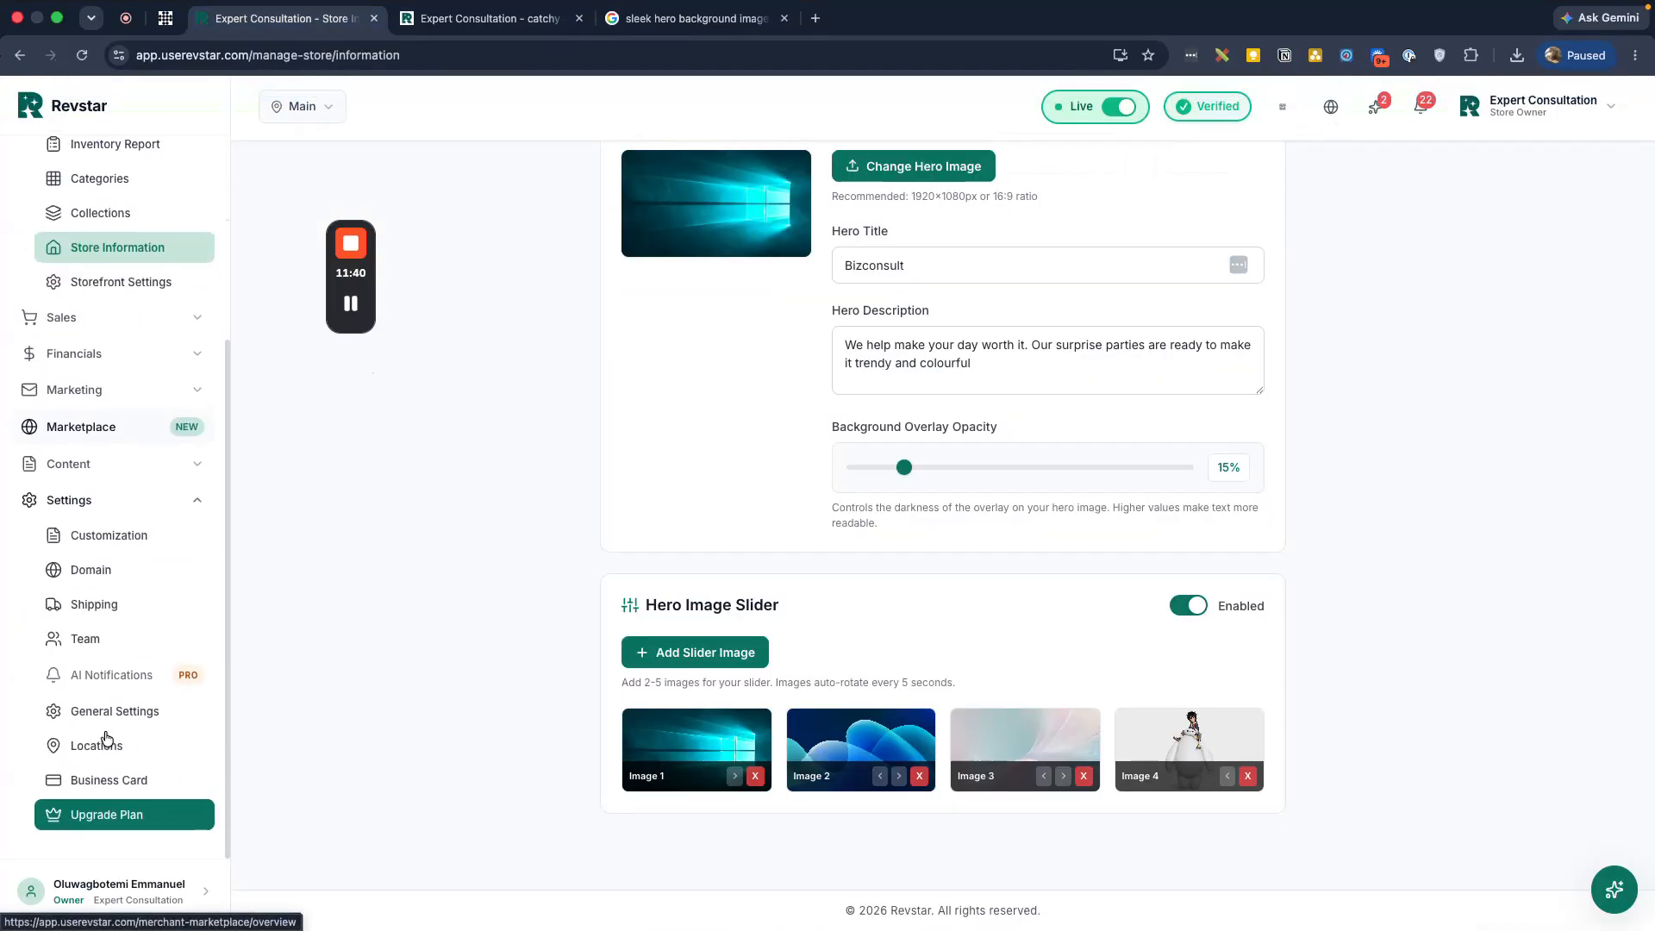
click(118, 559)
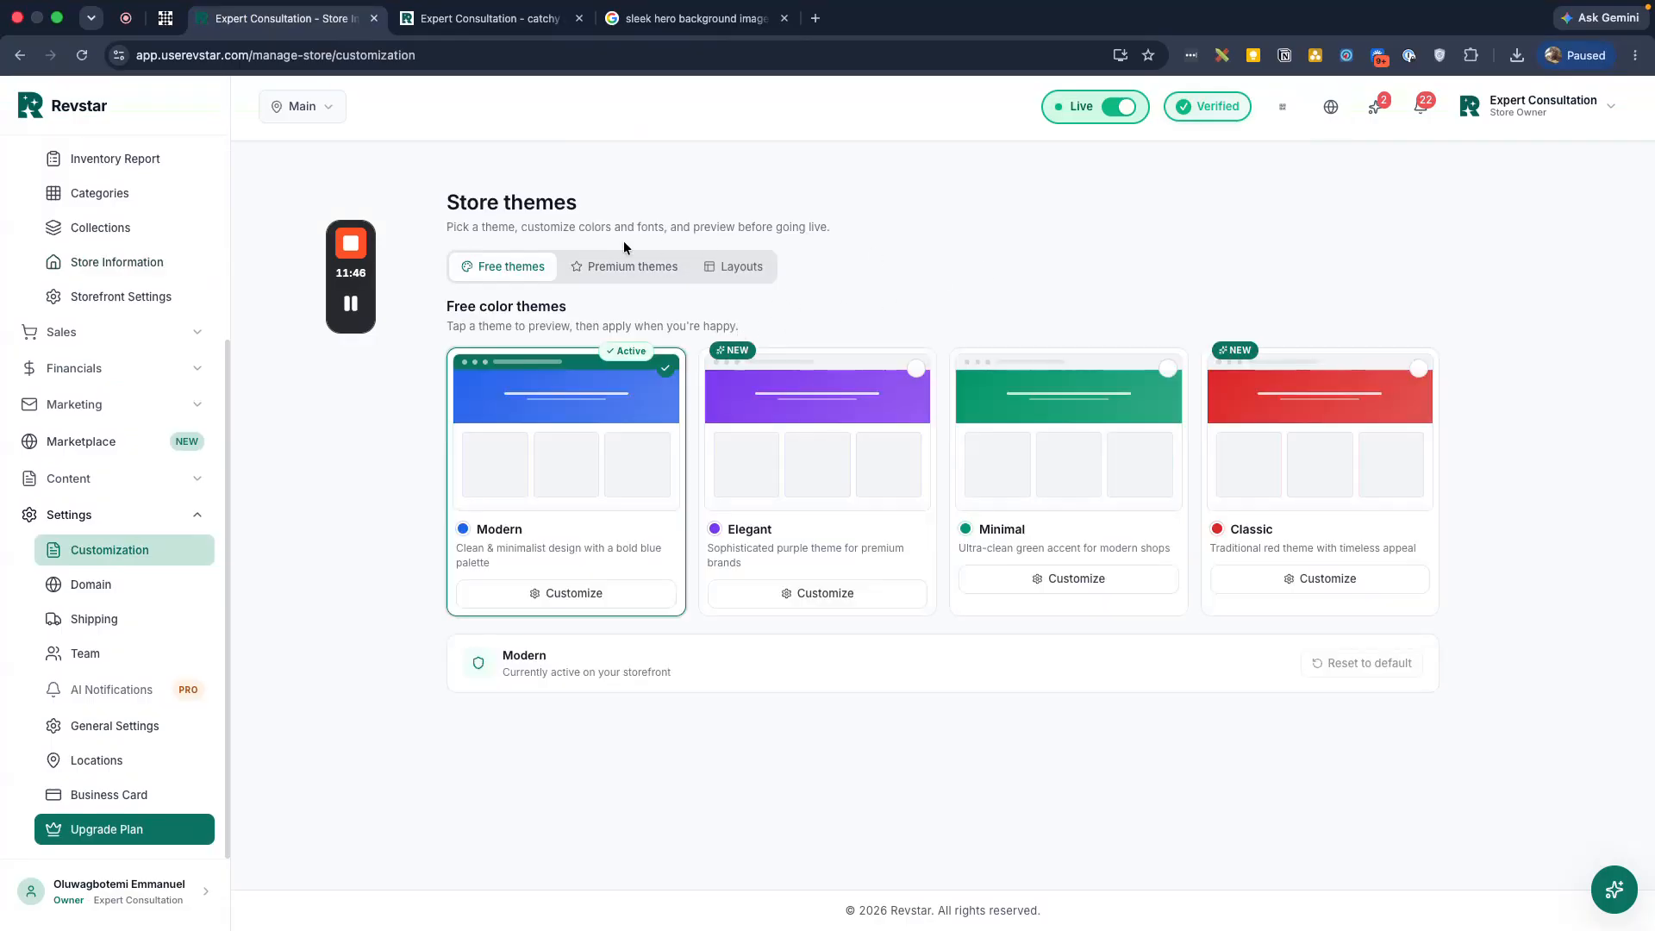
click(604, 269)
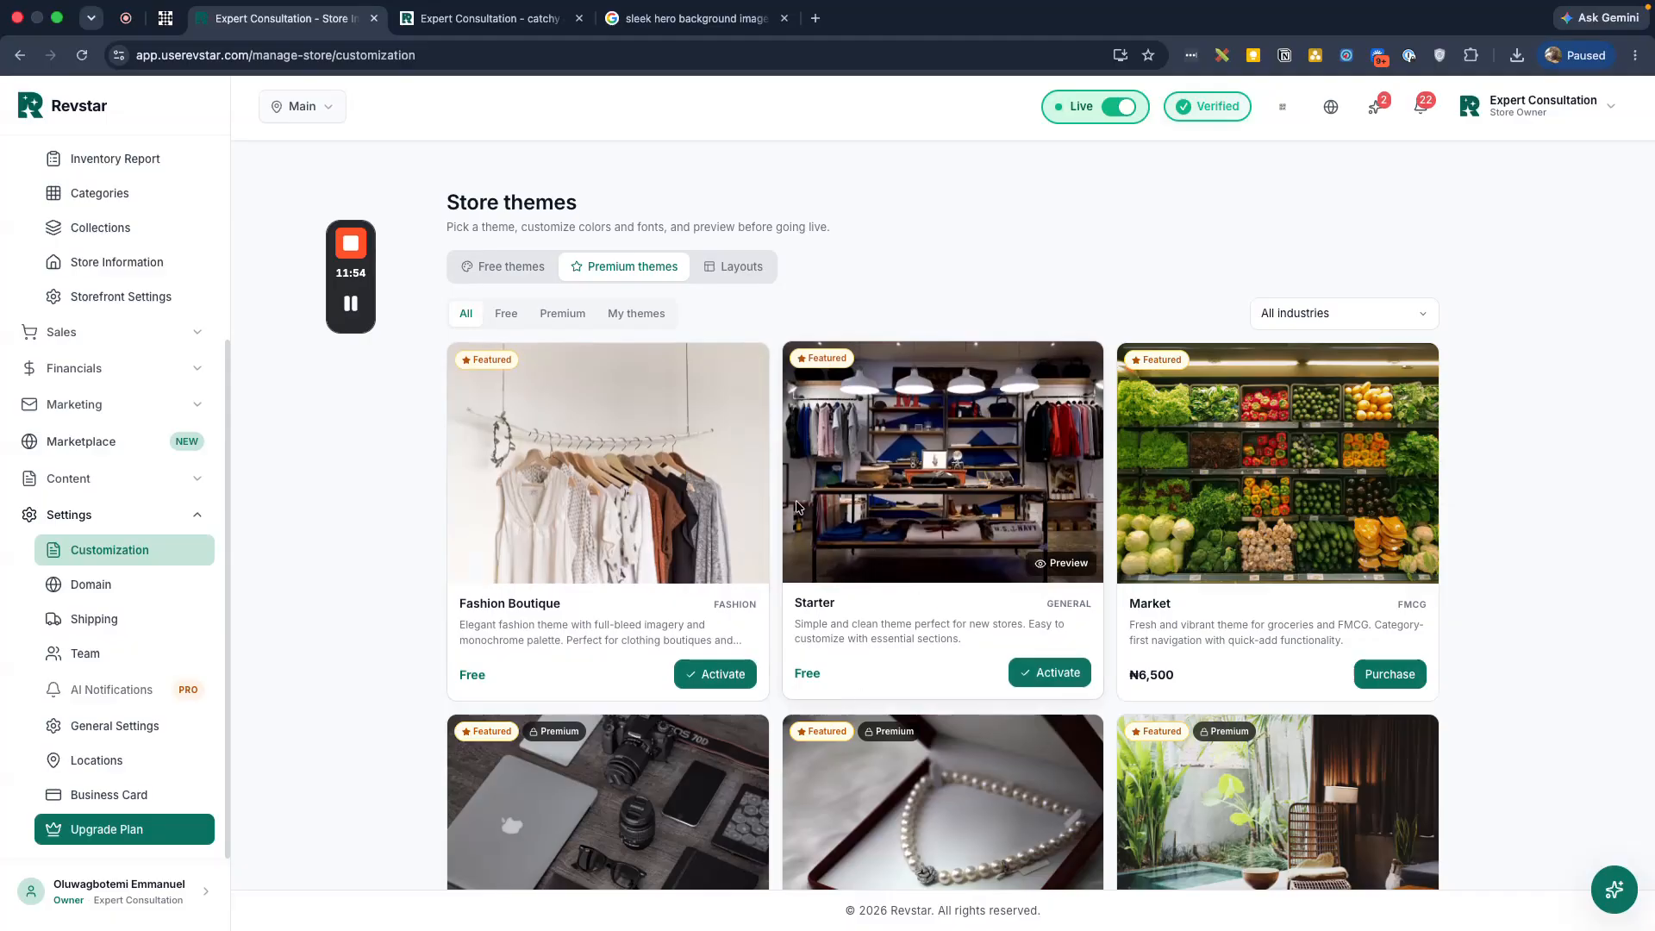
click(1040, 675)
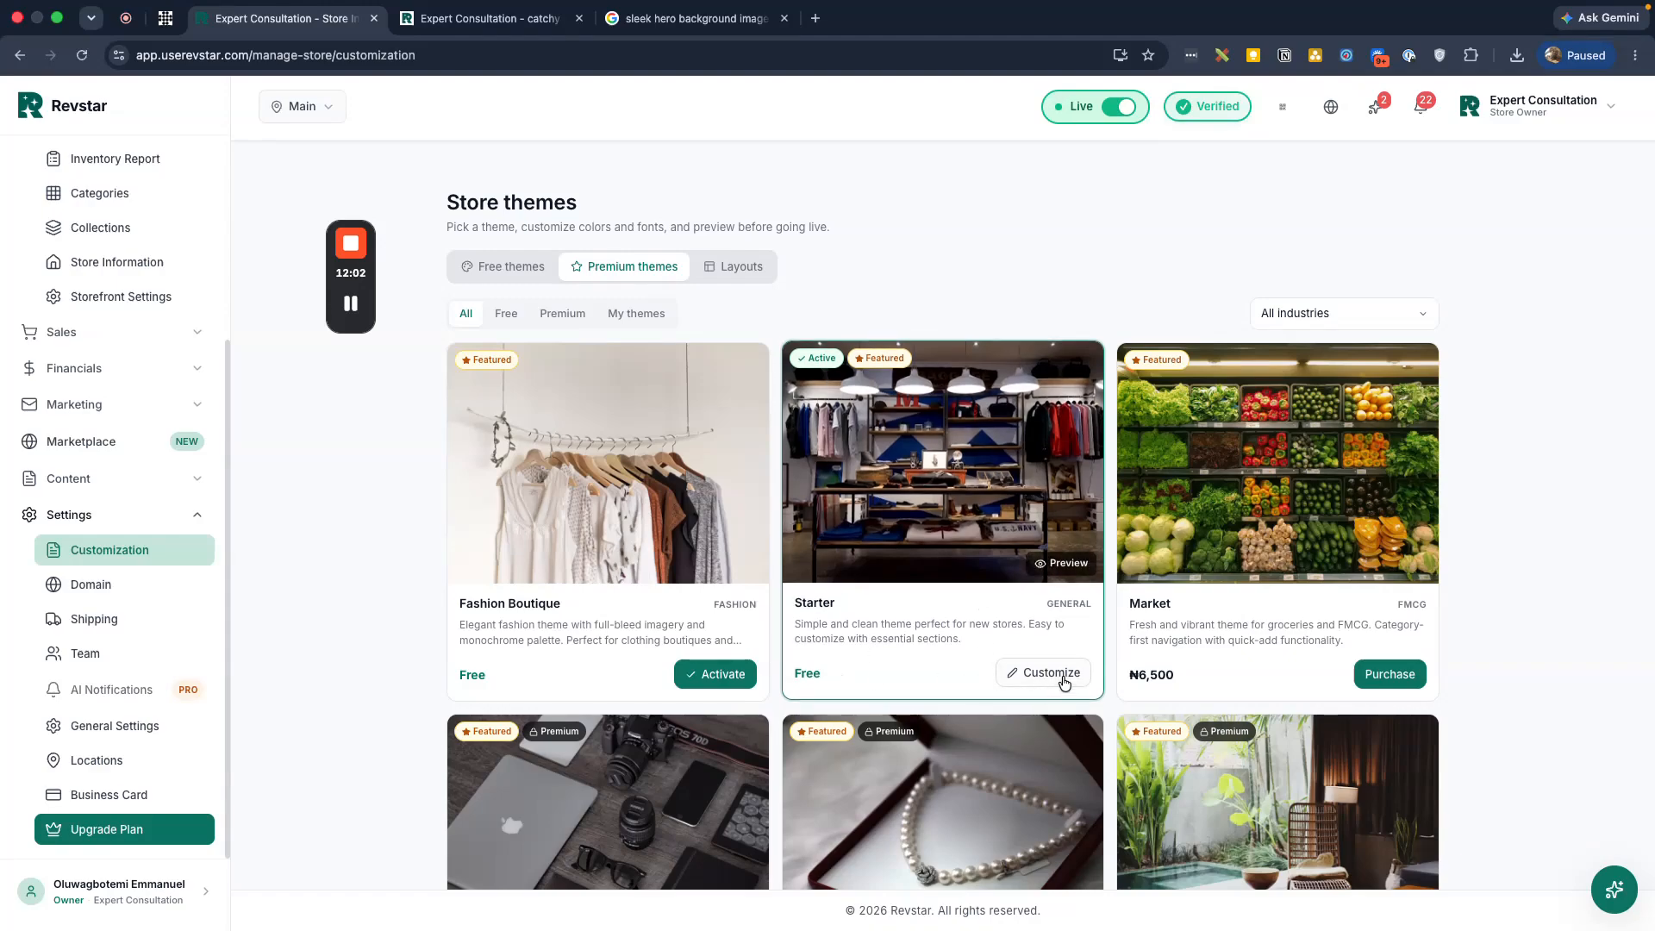
click(510, 269)
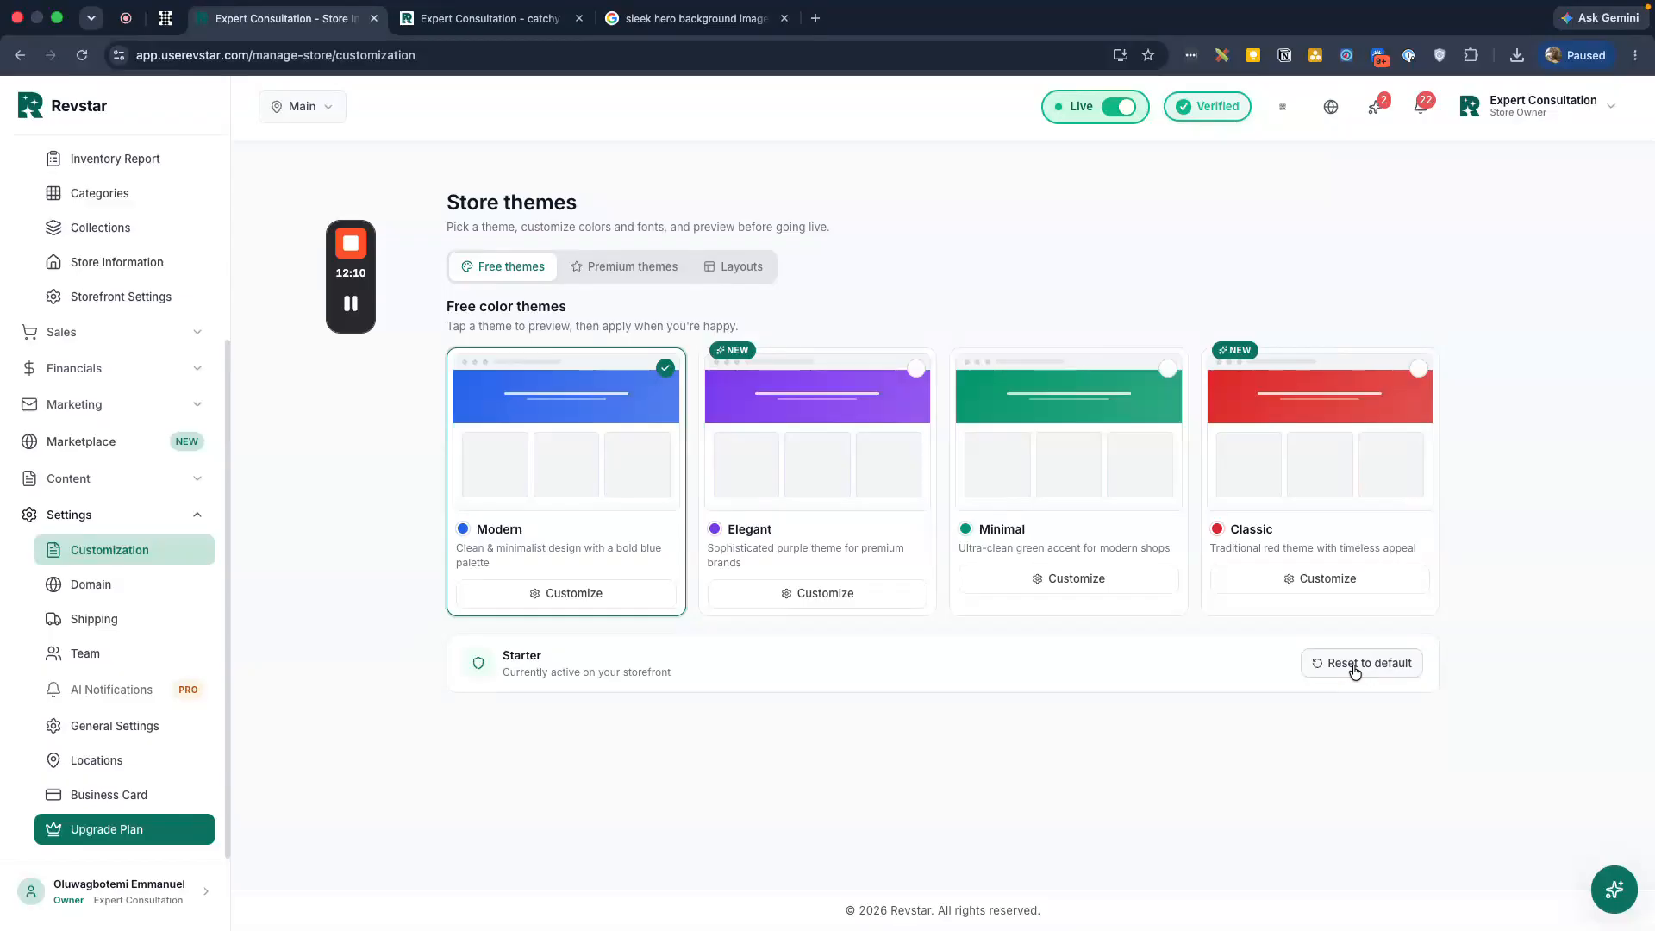
click(601, 278)
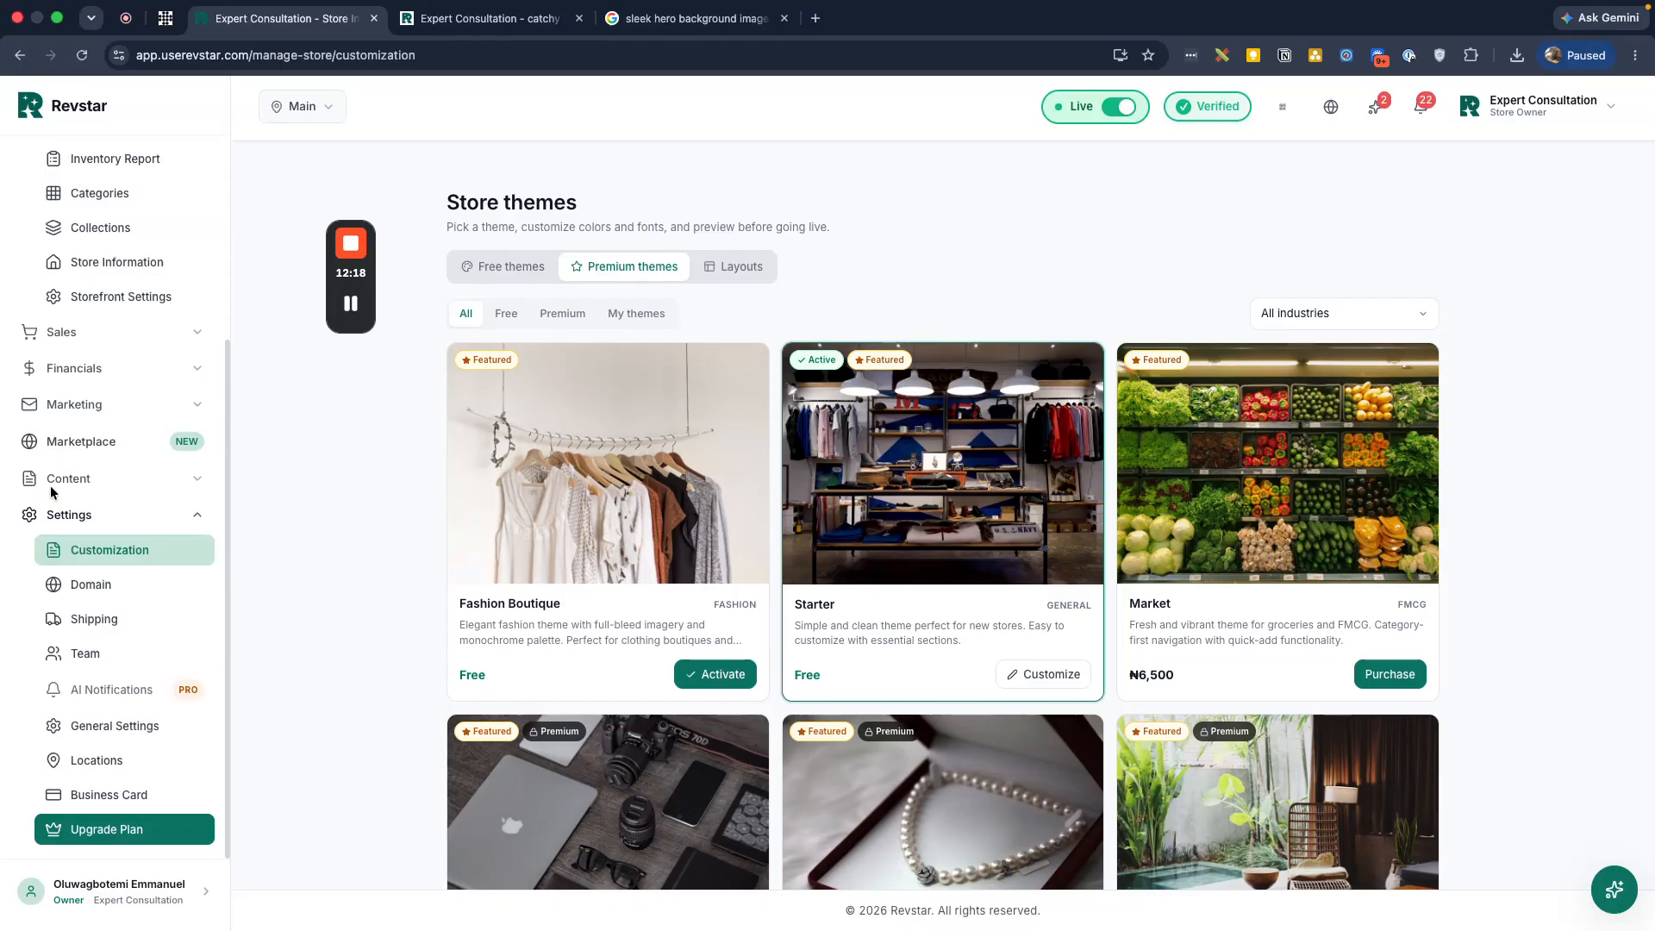
Review the basic information, logo and hero sections in Store Information and open the About Page settings
scroll(51, 492, up, 5)
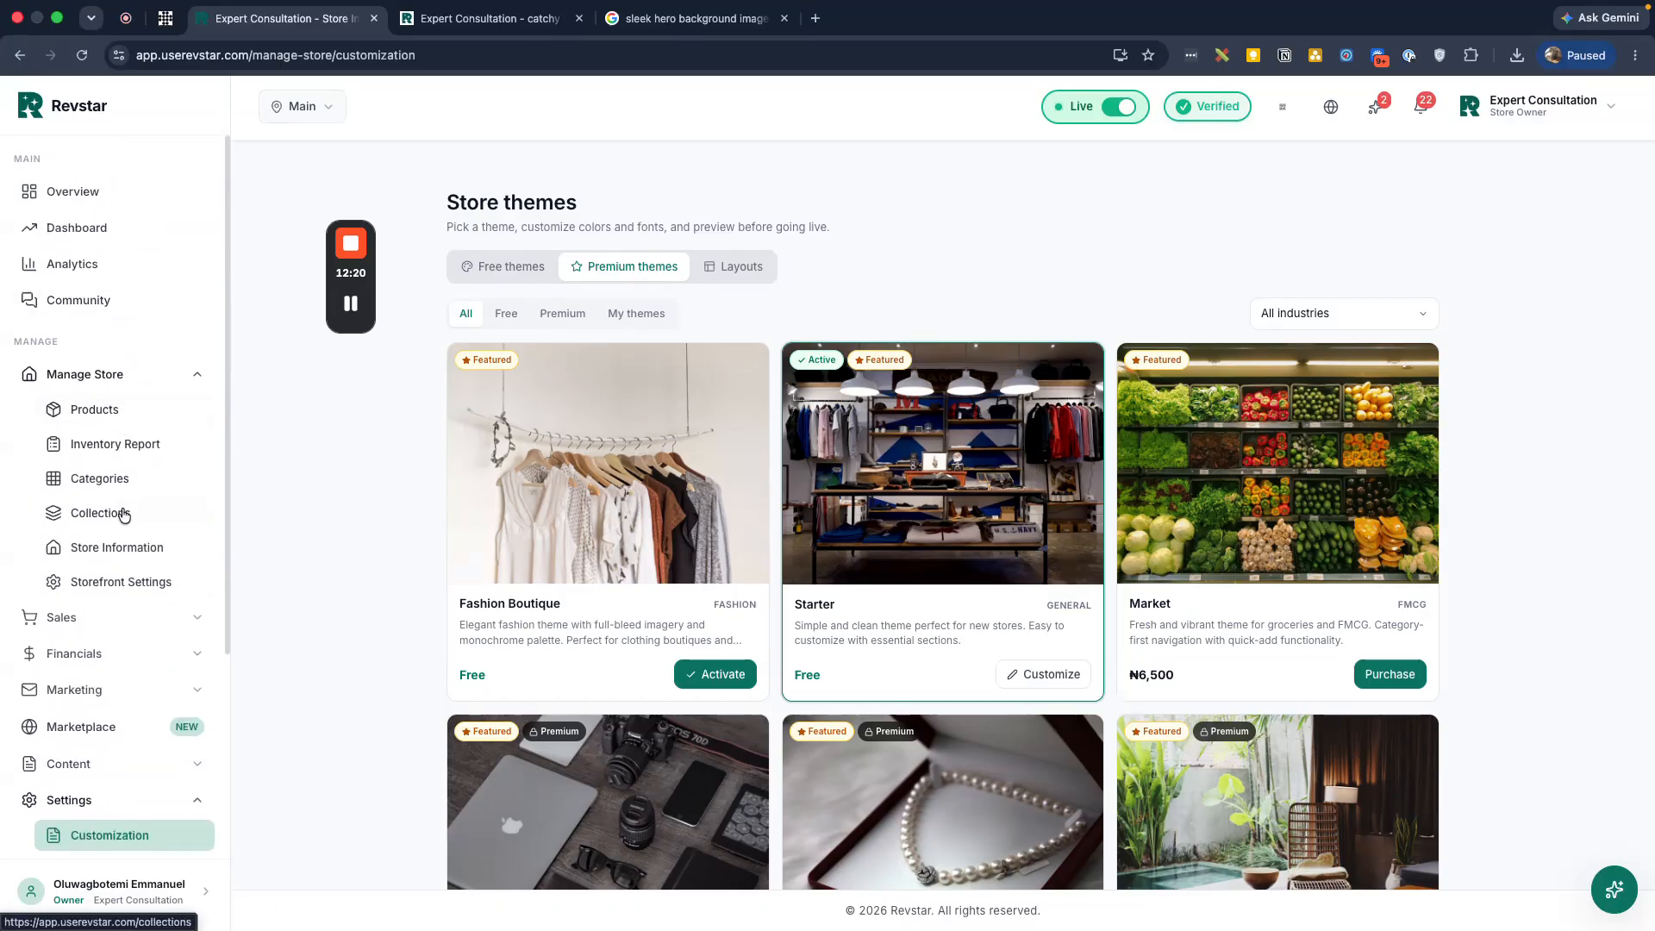
click(136, 561)
scroll(986, 376, down, 10)
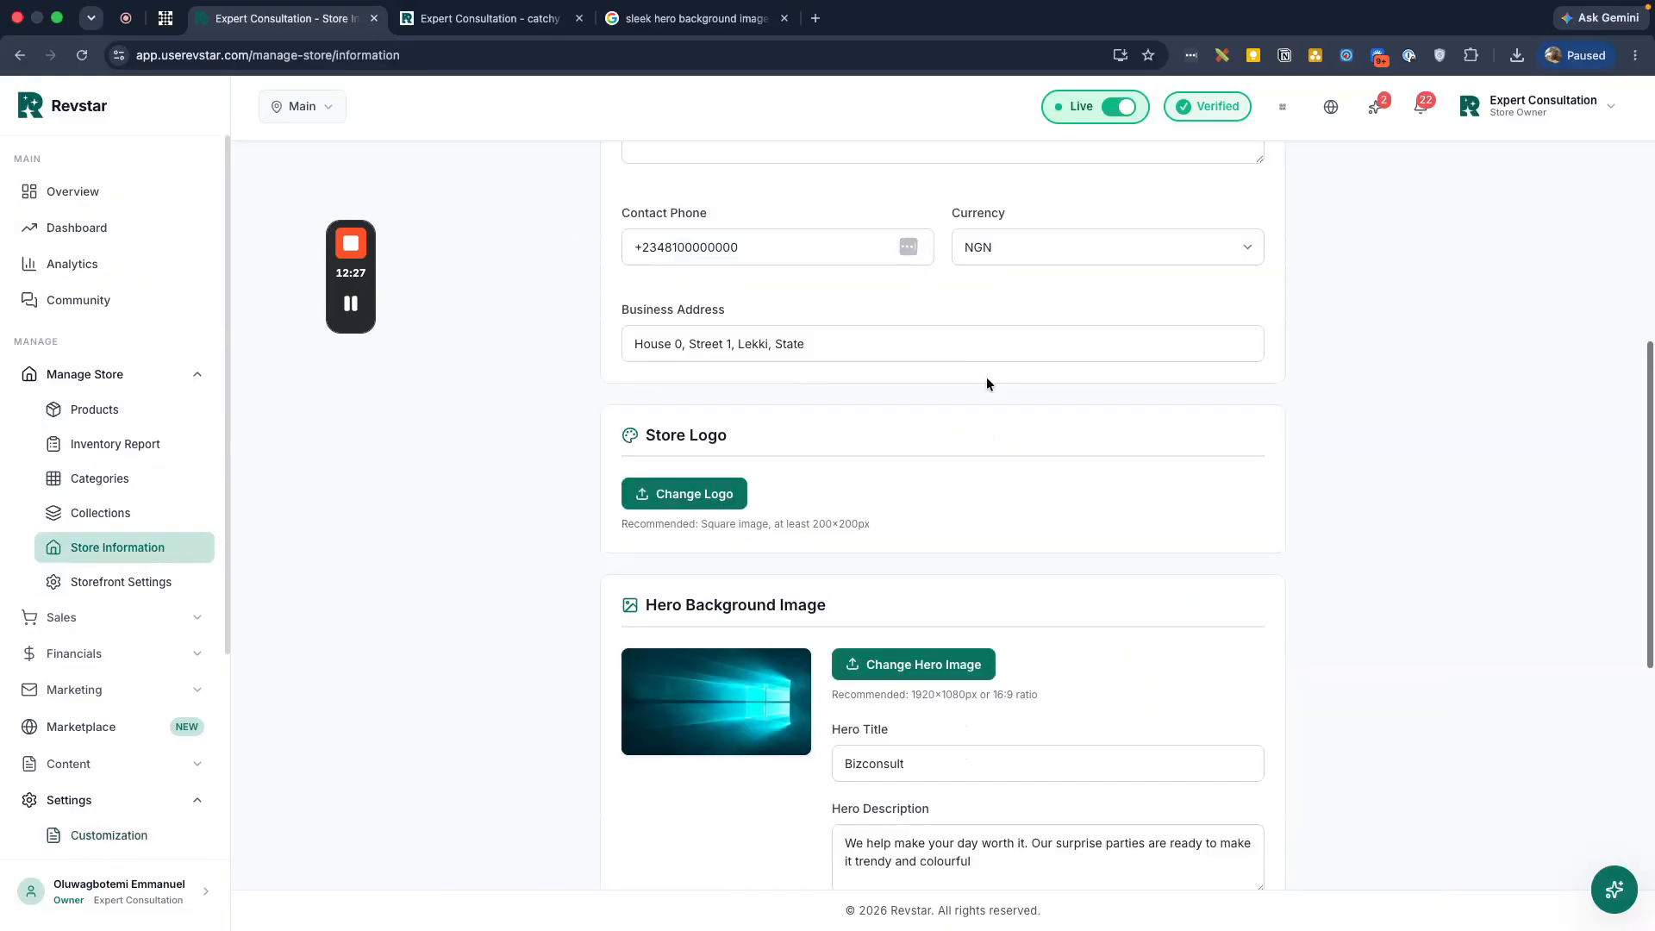
scroll(977, 619, up, 5)
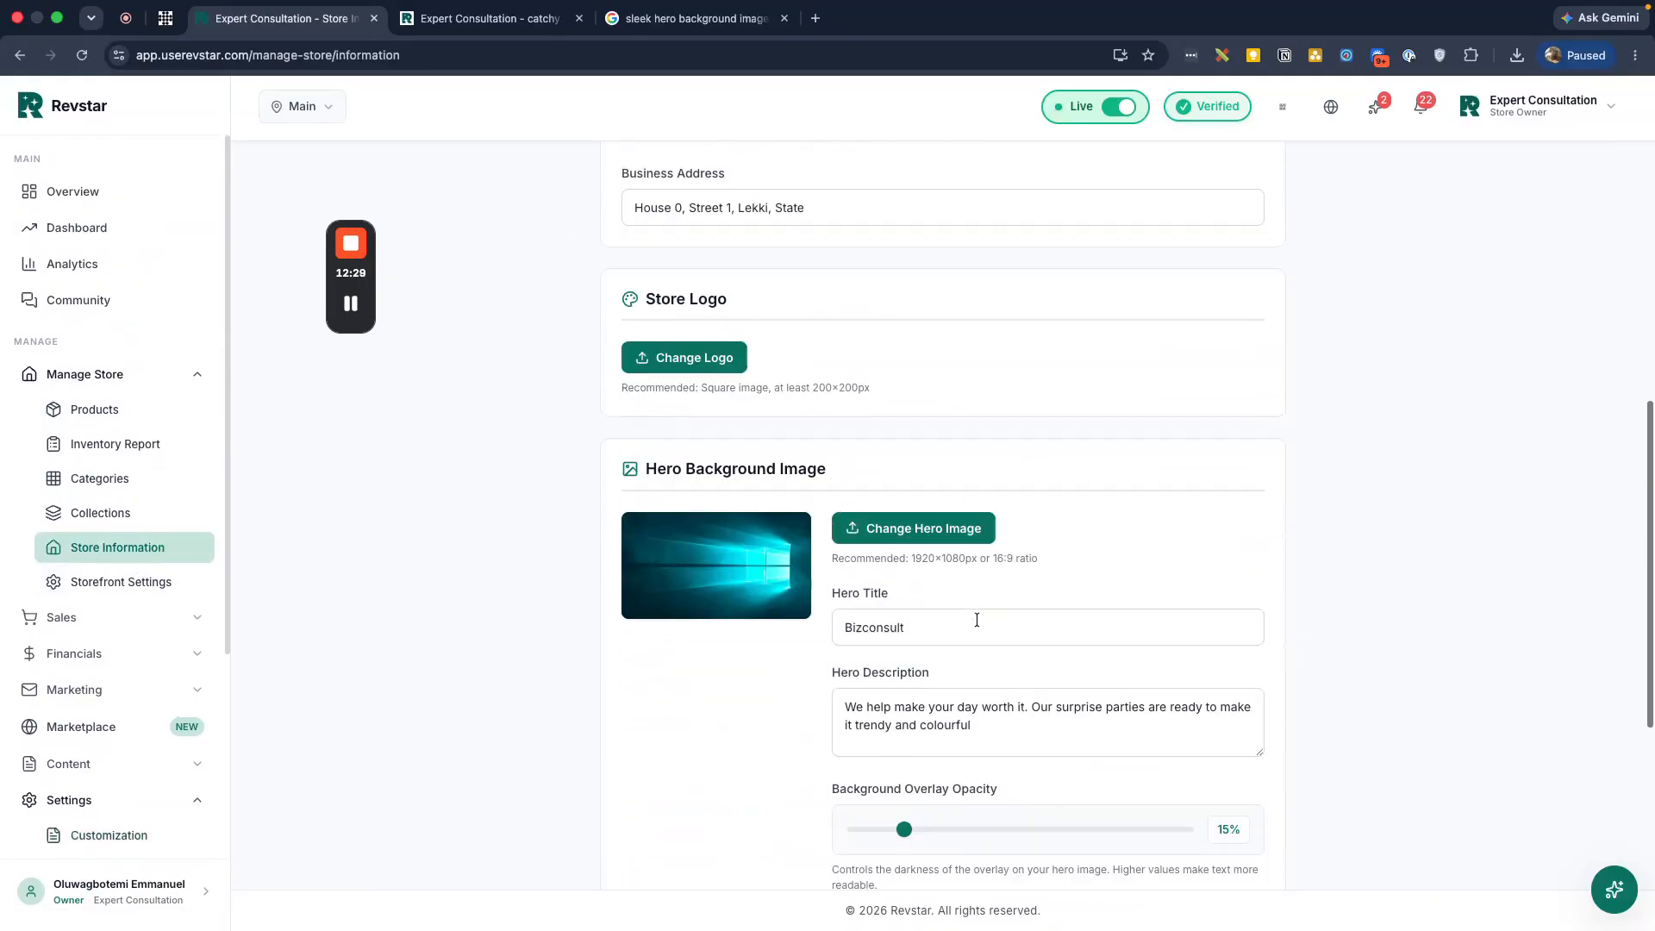
scroll(631, 457, up, 5)
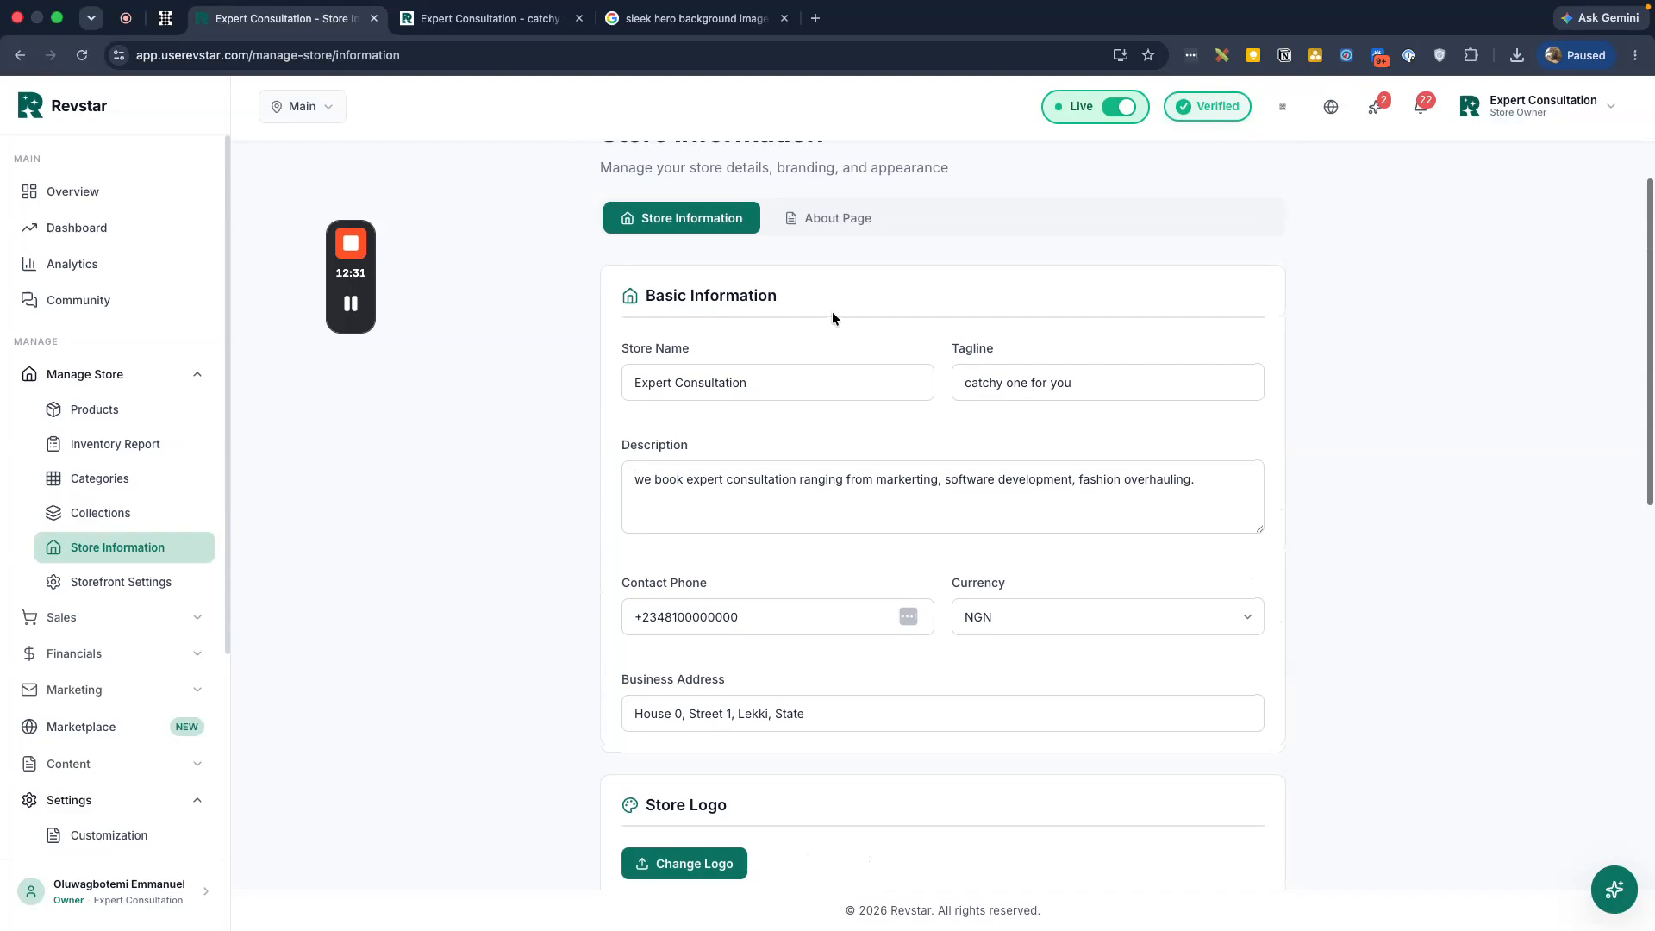
click(810, 219)
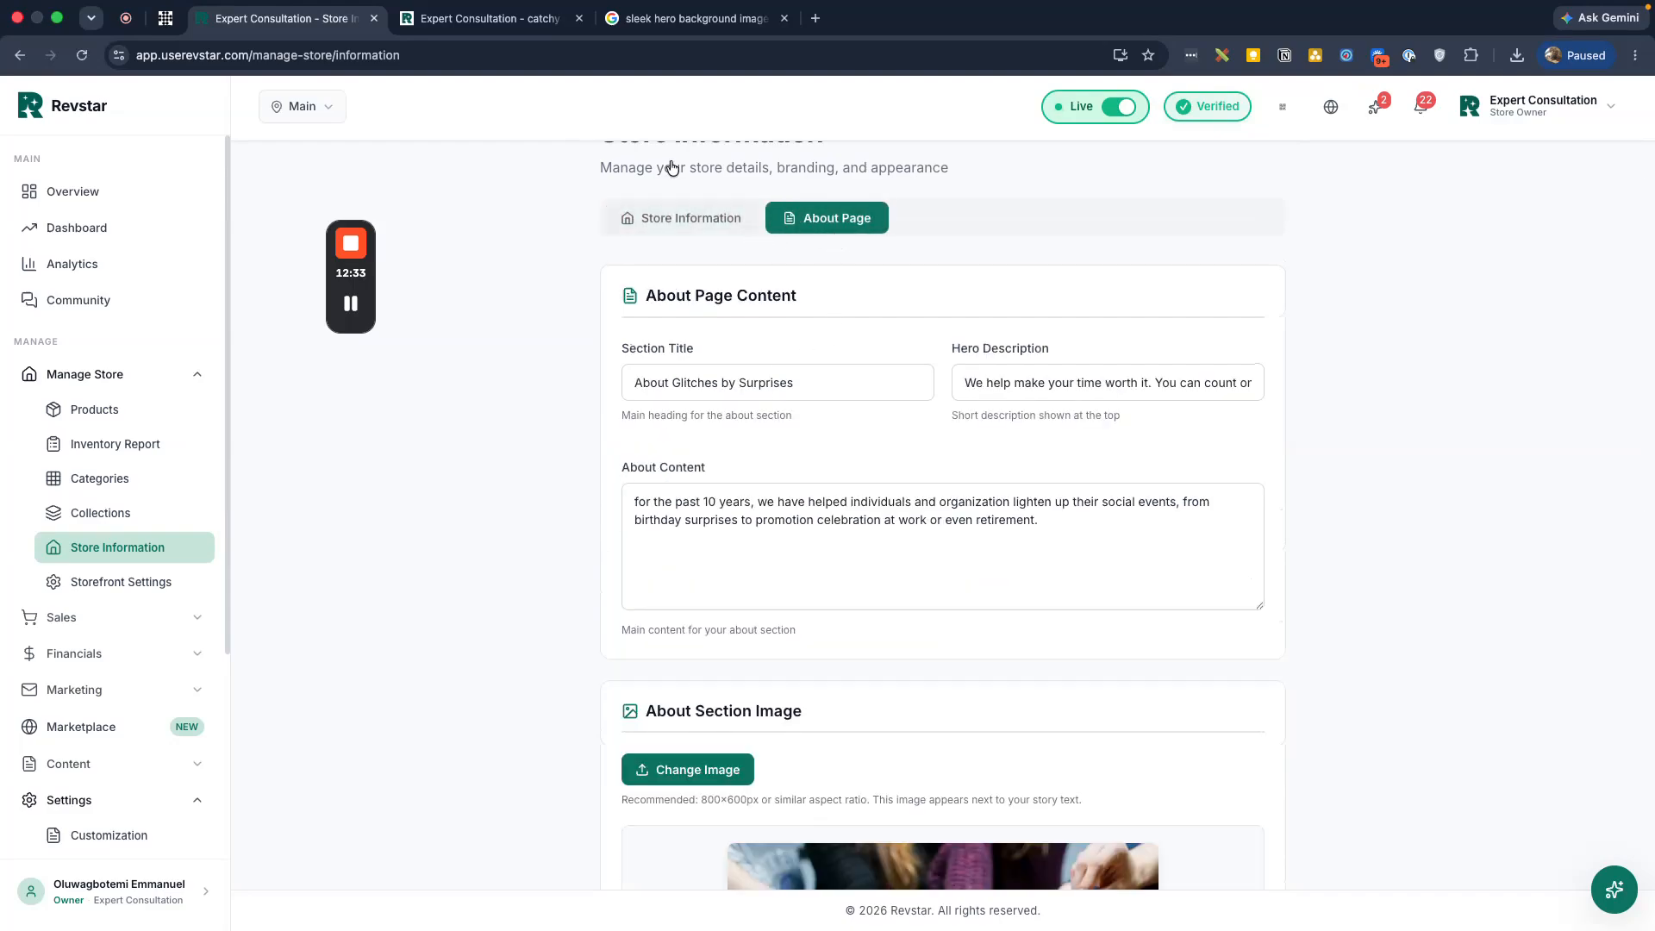
View the live storefront's About page from its story section down to the footer
click(560, 29)
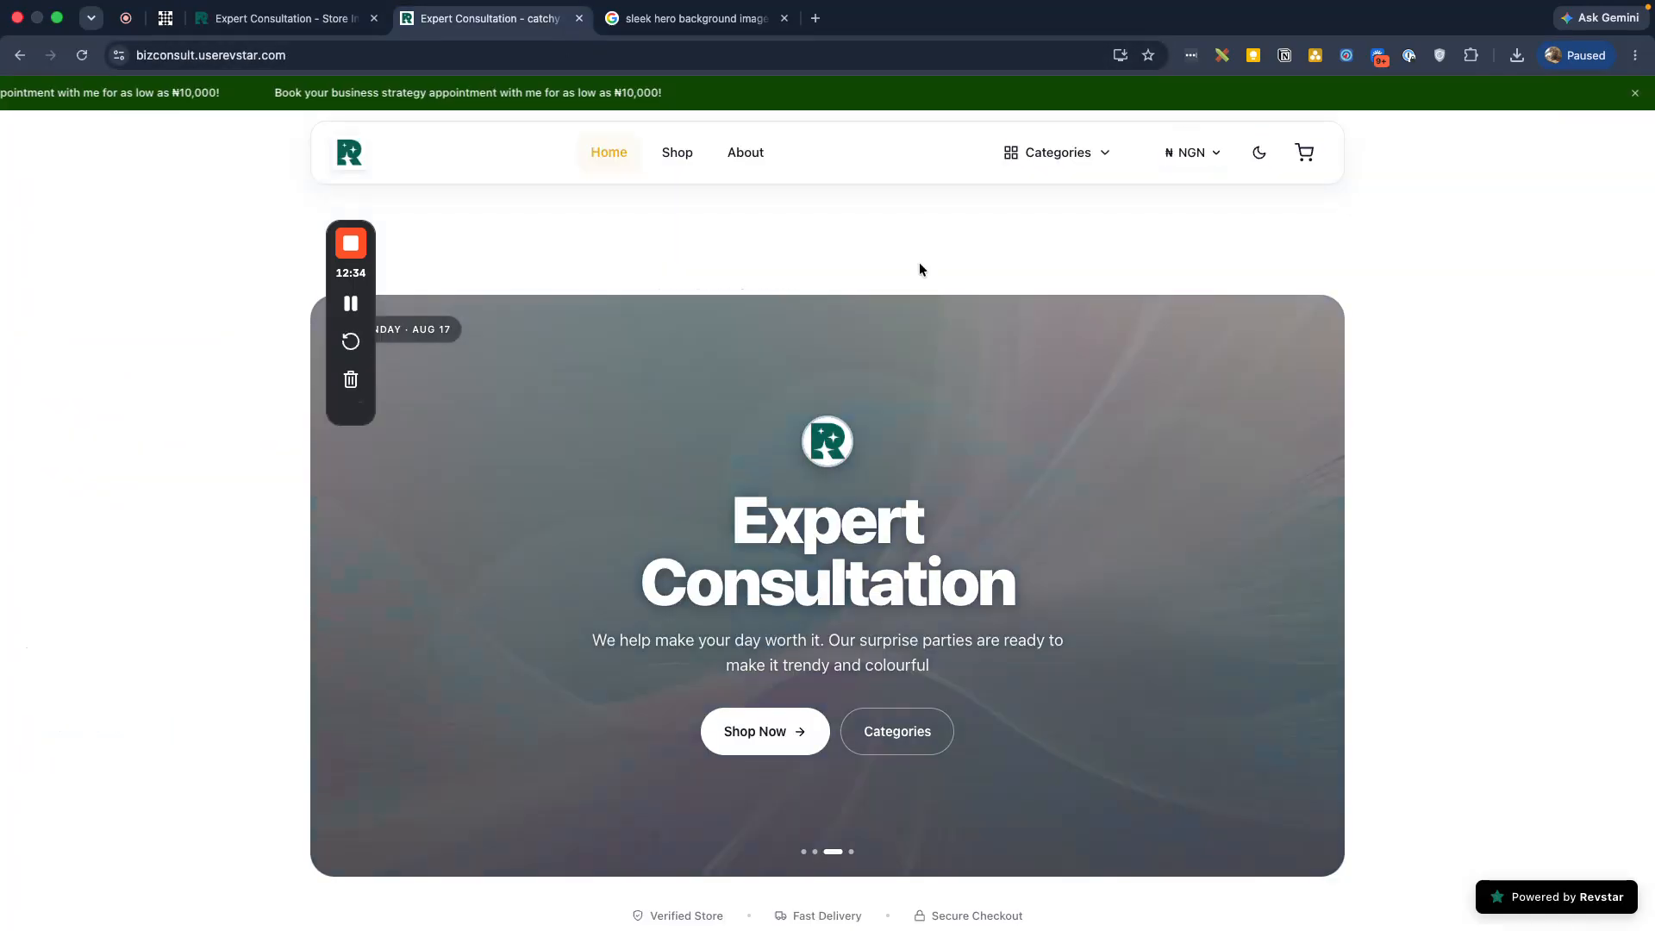
click(746, 153)
scroll(893, 244, down, 5)
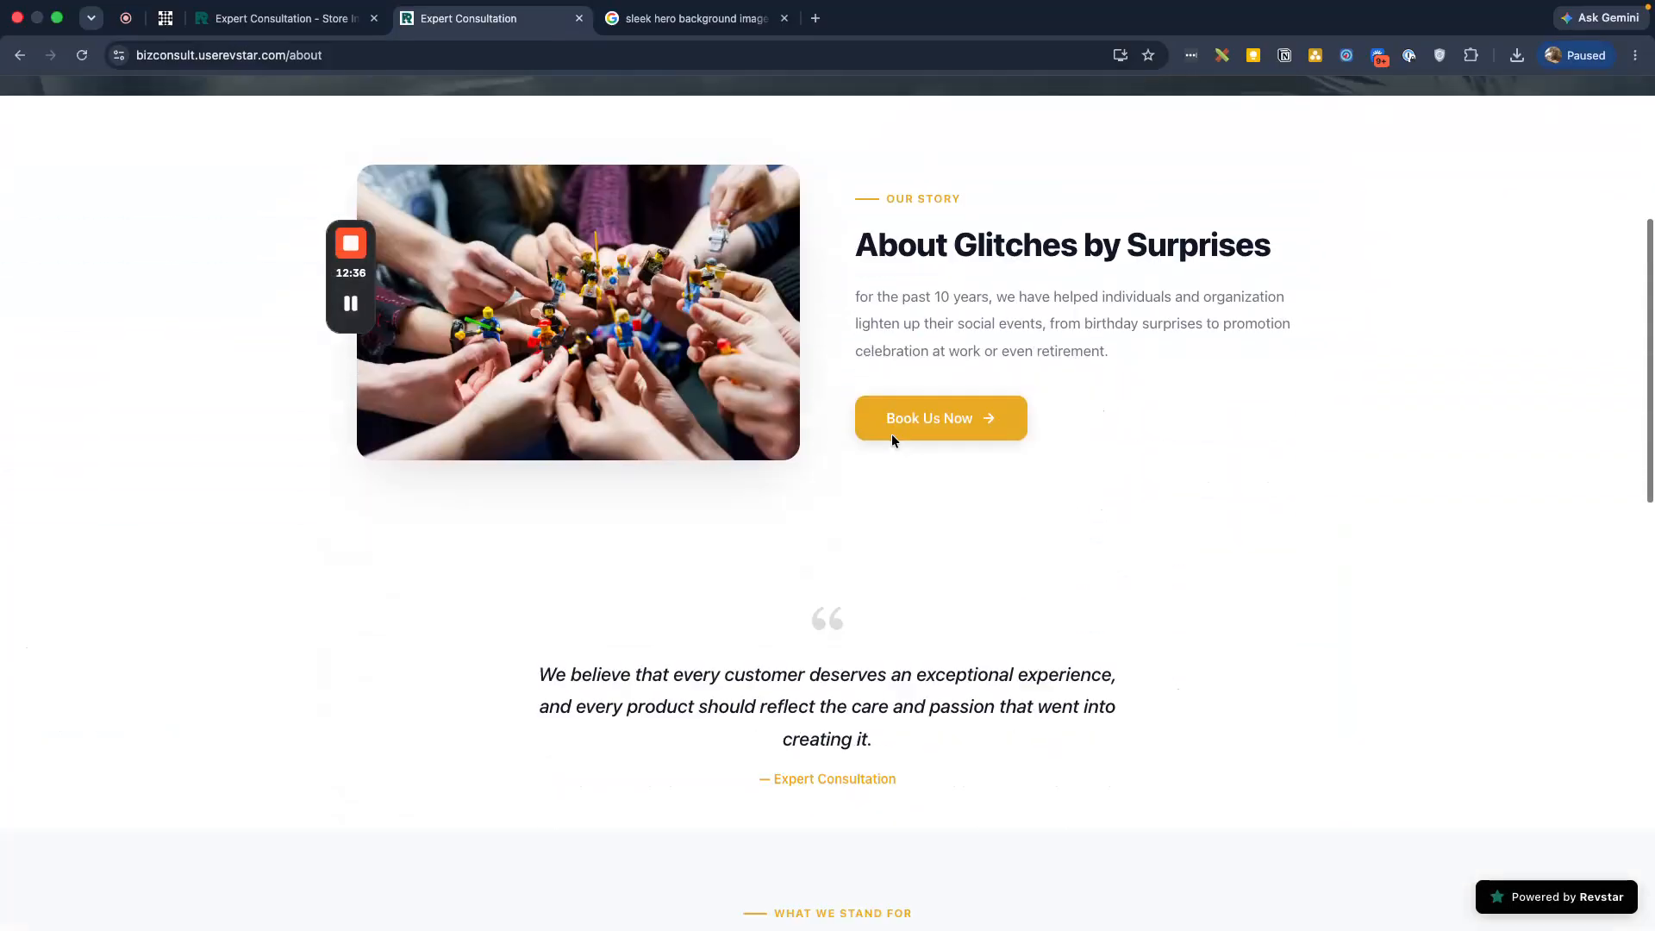
scroll(891, 432, down, 12)
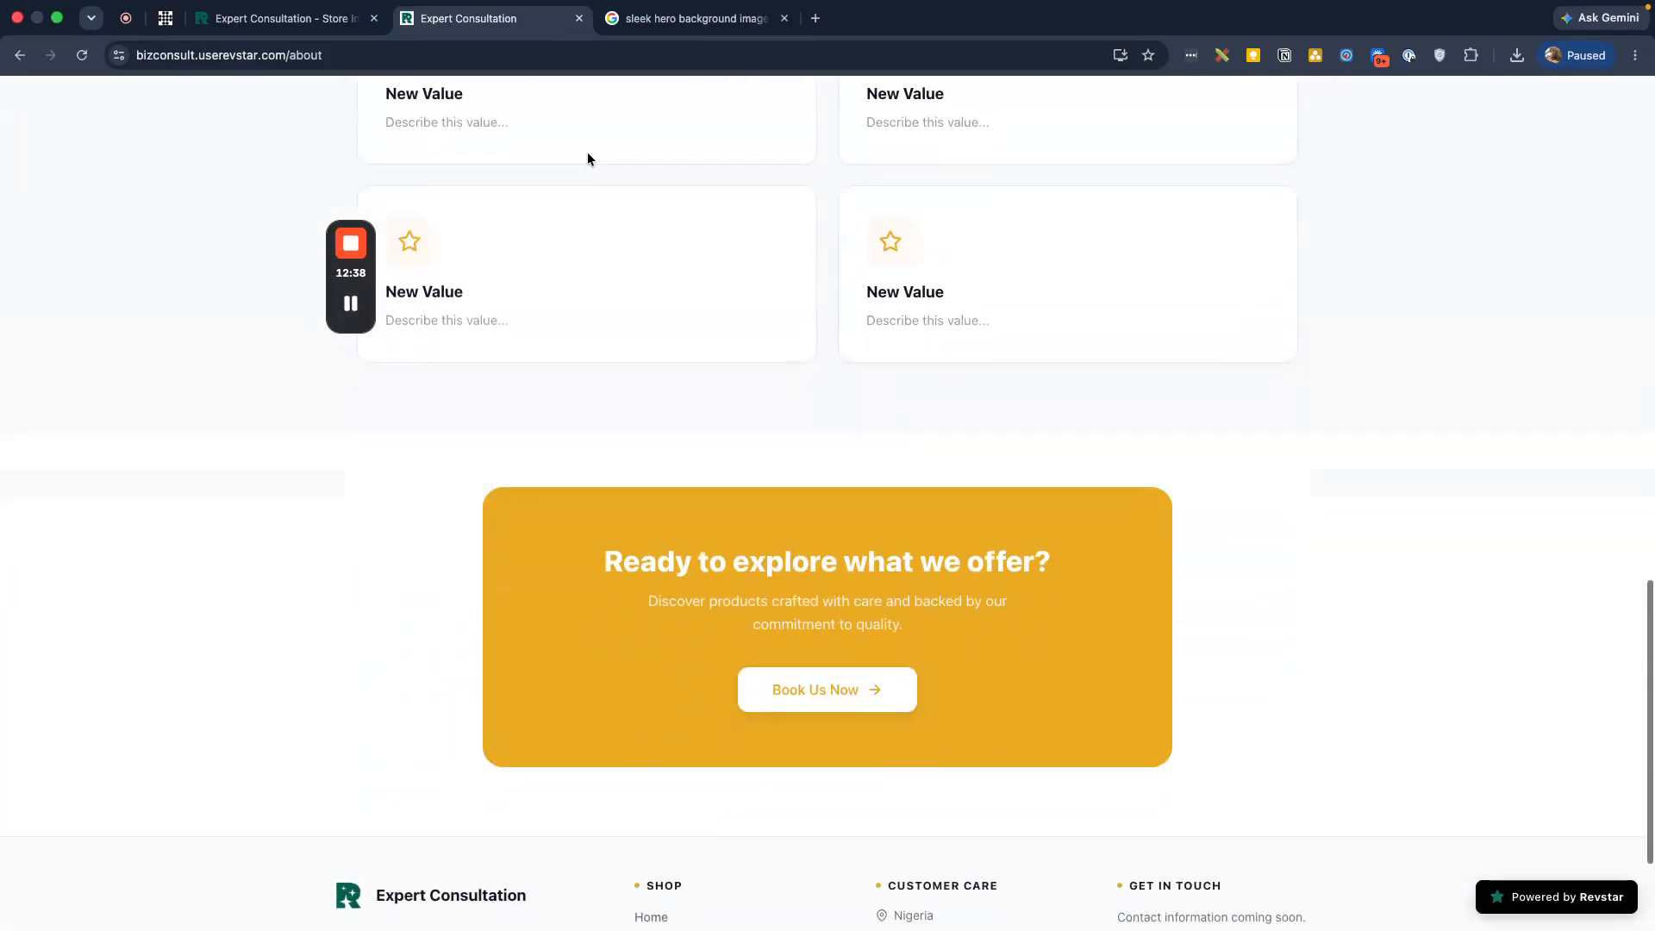
Compare the Section Title and Hero Description fields in the About Page settings with the text on the live About page
click(280, 18)
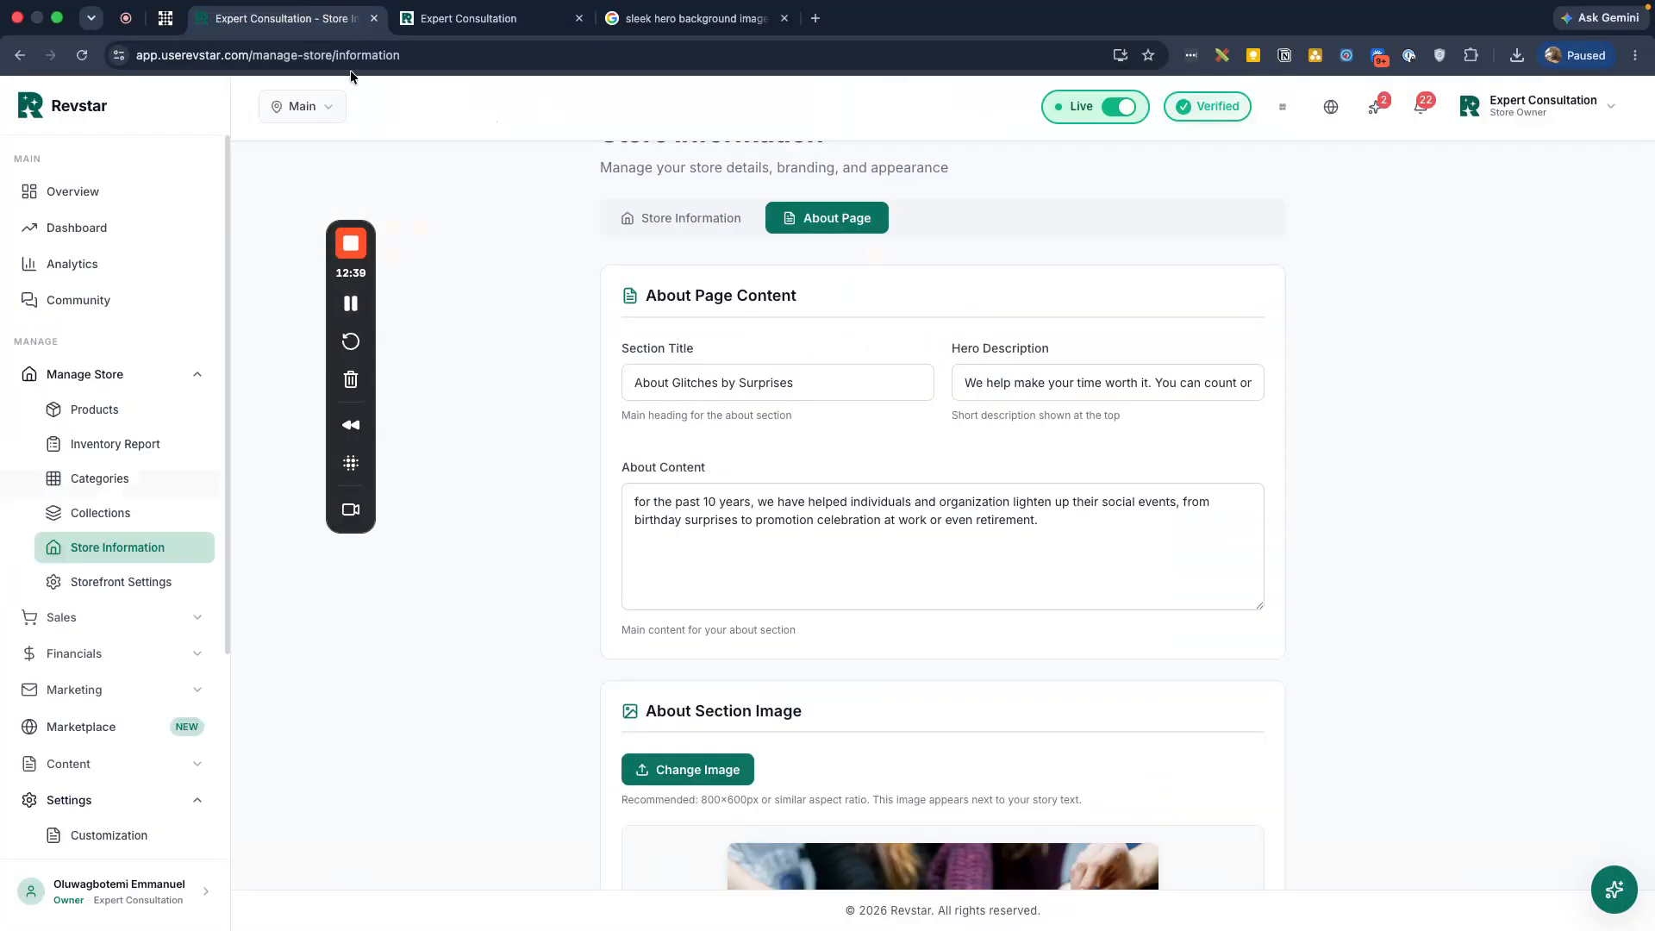
click(722, 384)
key(super+a)
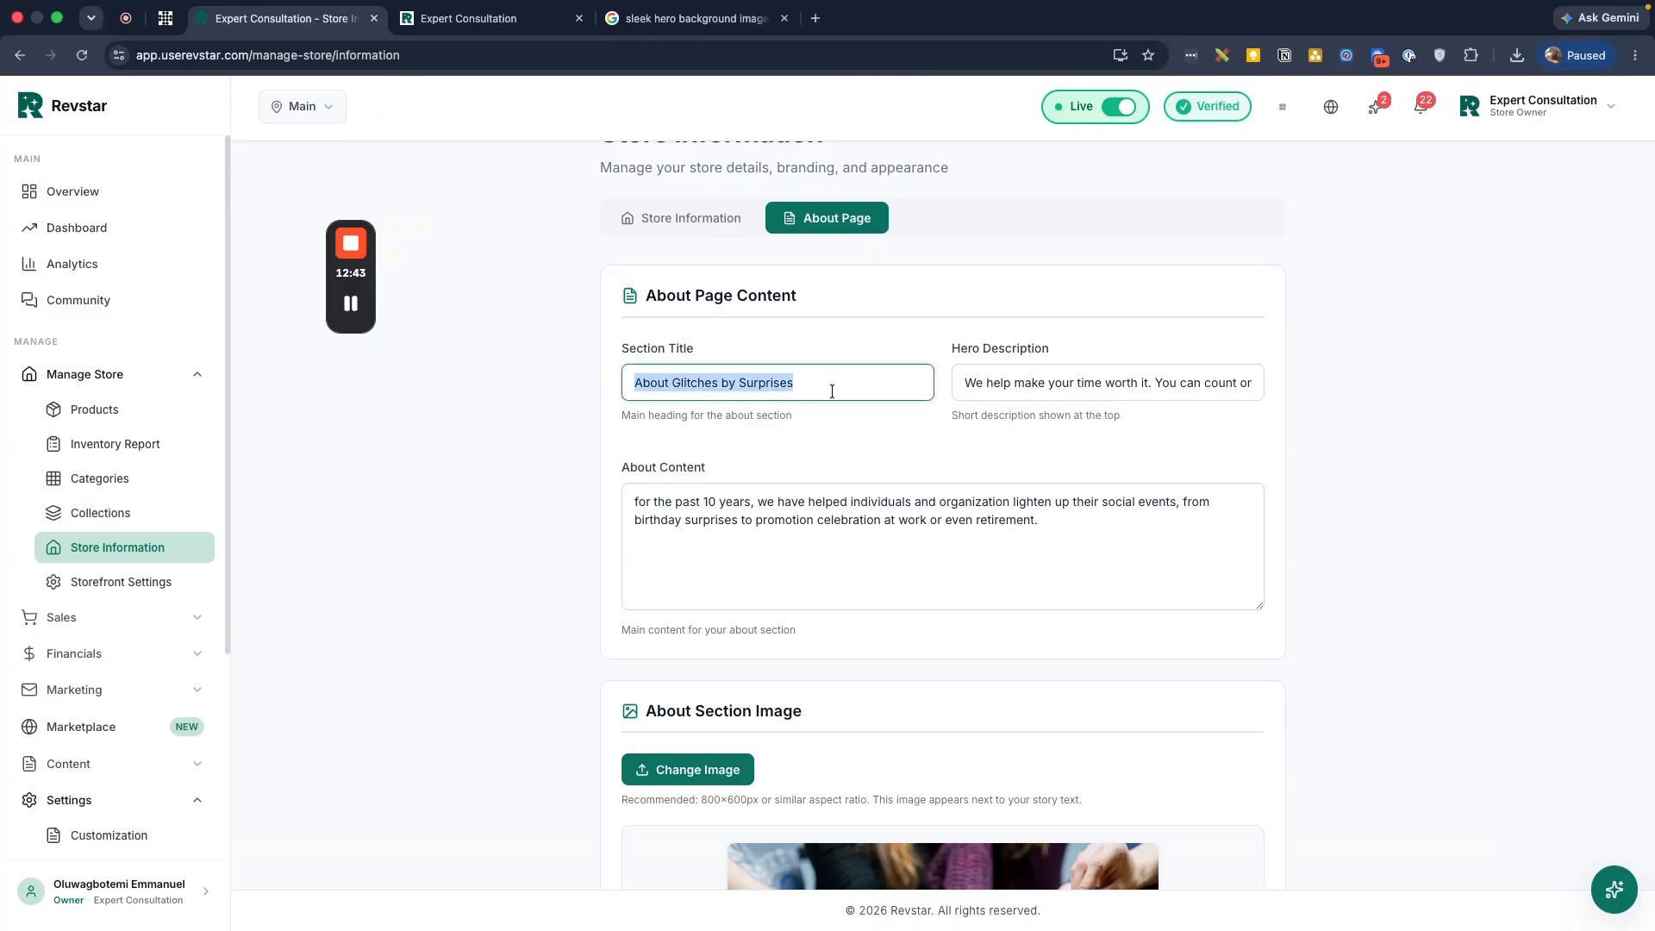
double_click(1027, 382)
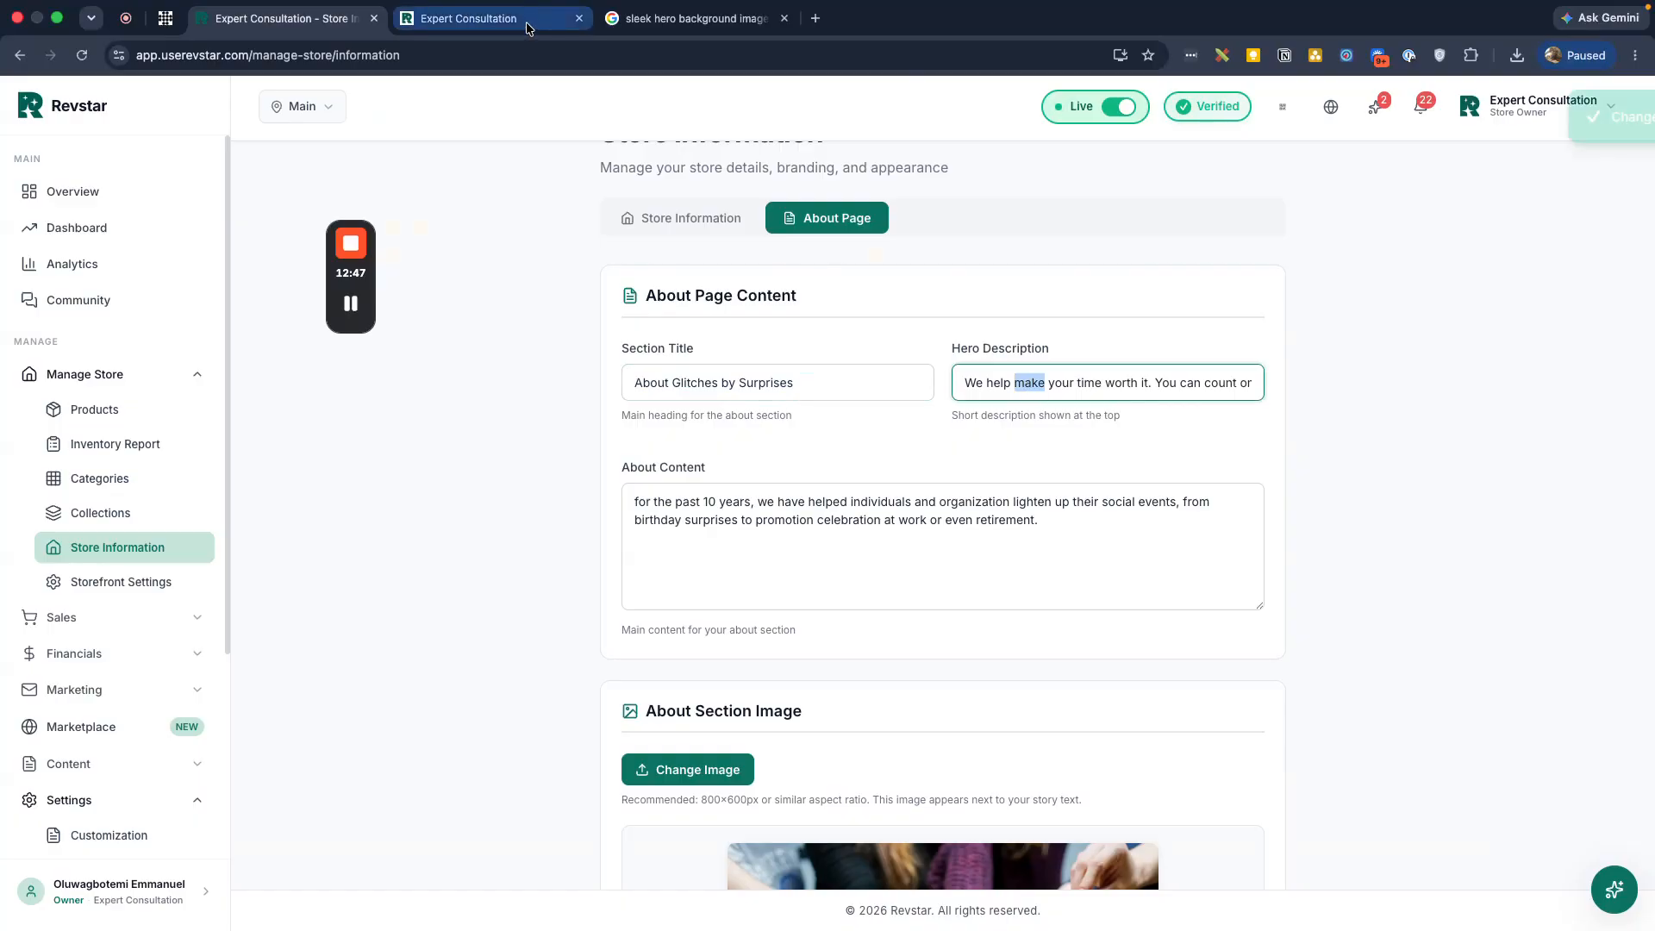
click(468, 19)
scroll(667, 359, up, 10)
scroll(667, 359, up, 2)
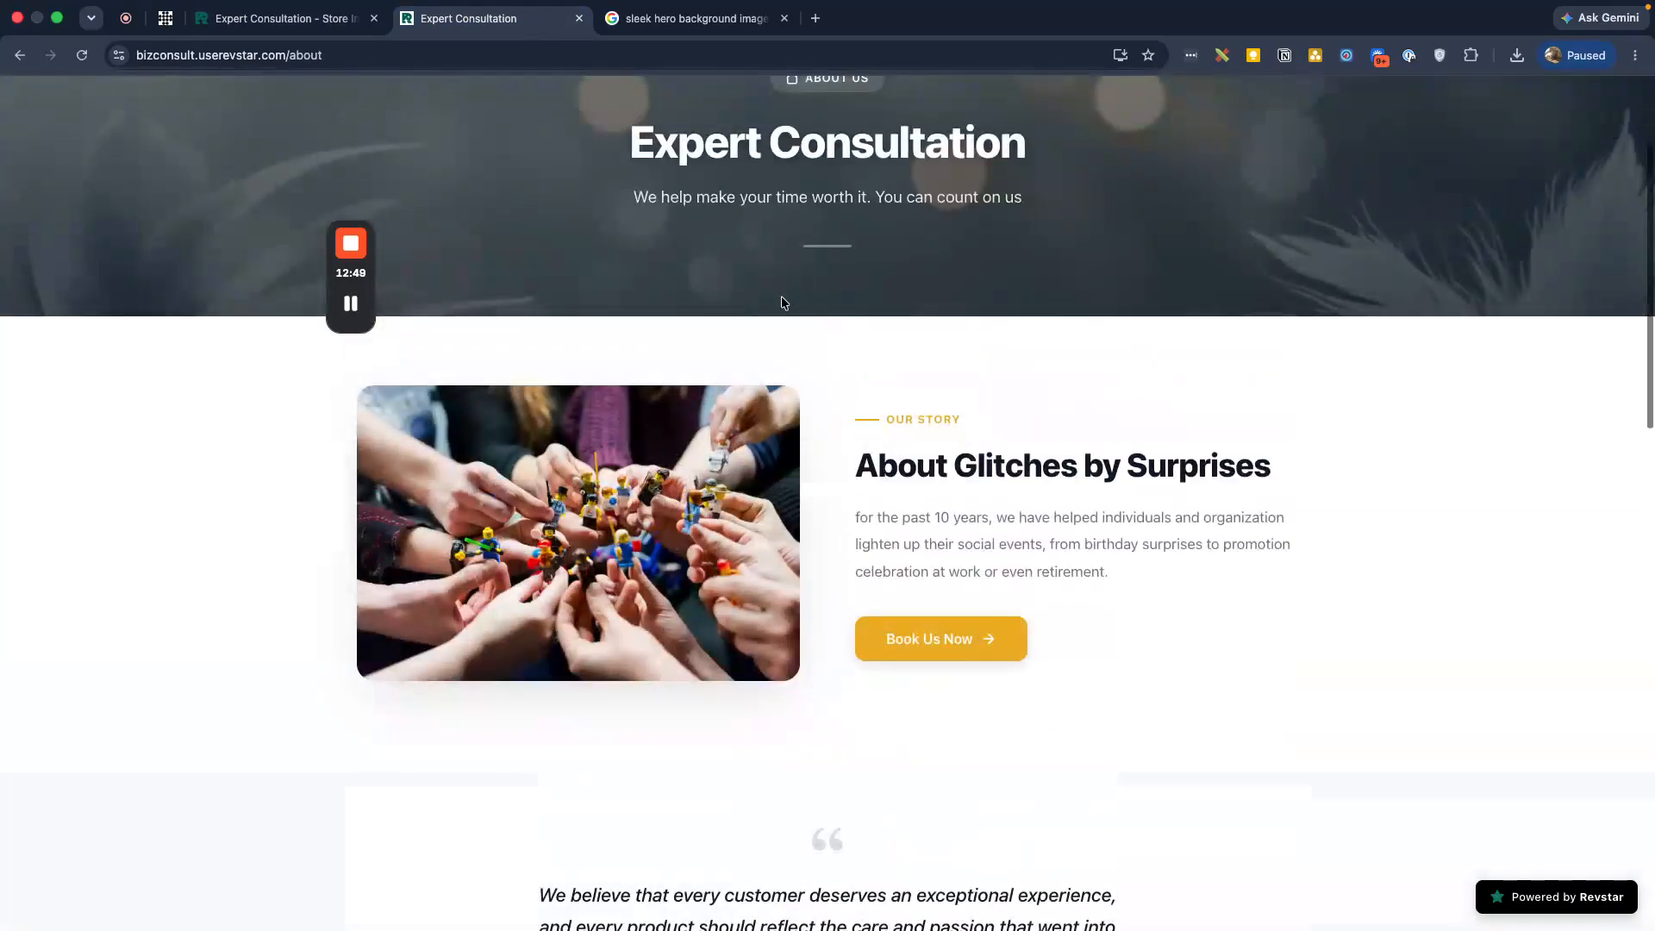
Compare the hero description and About Content text in the About Page settings with the live About page
triple_click(775, 196)
scroll(783, 379, up, 3)
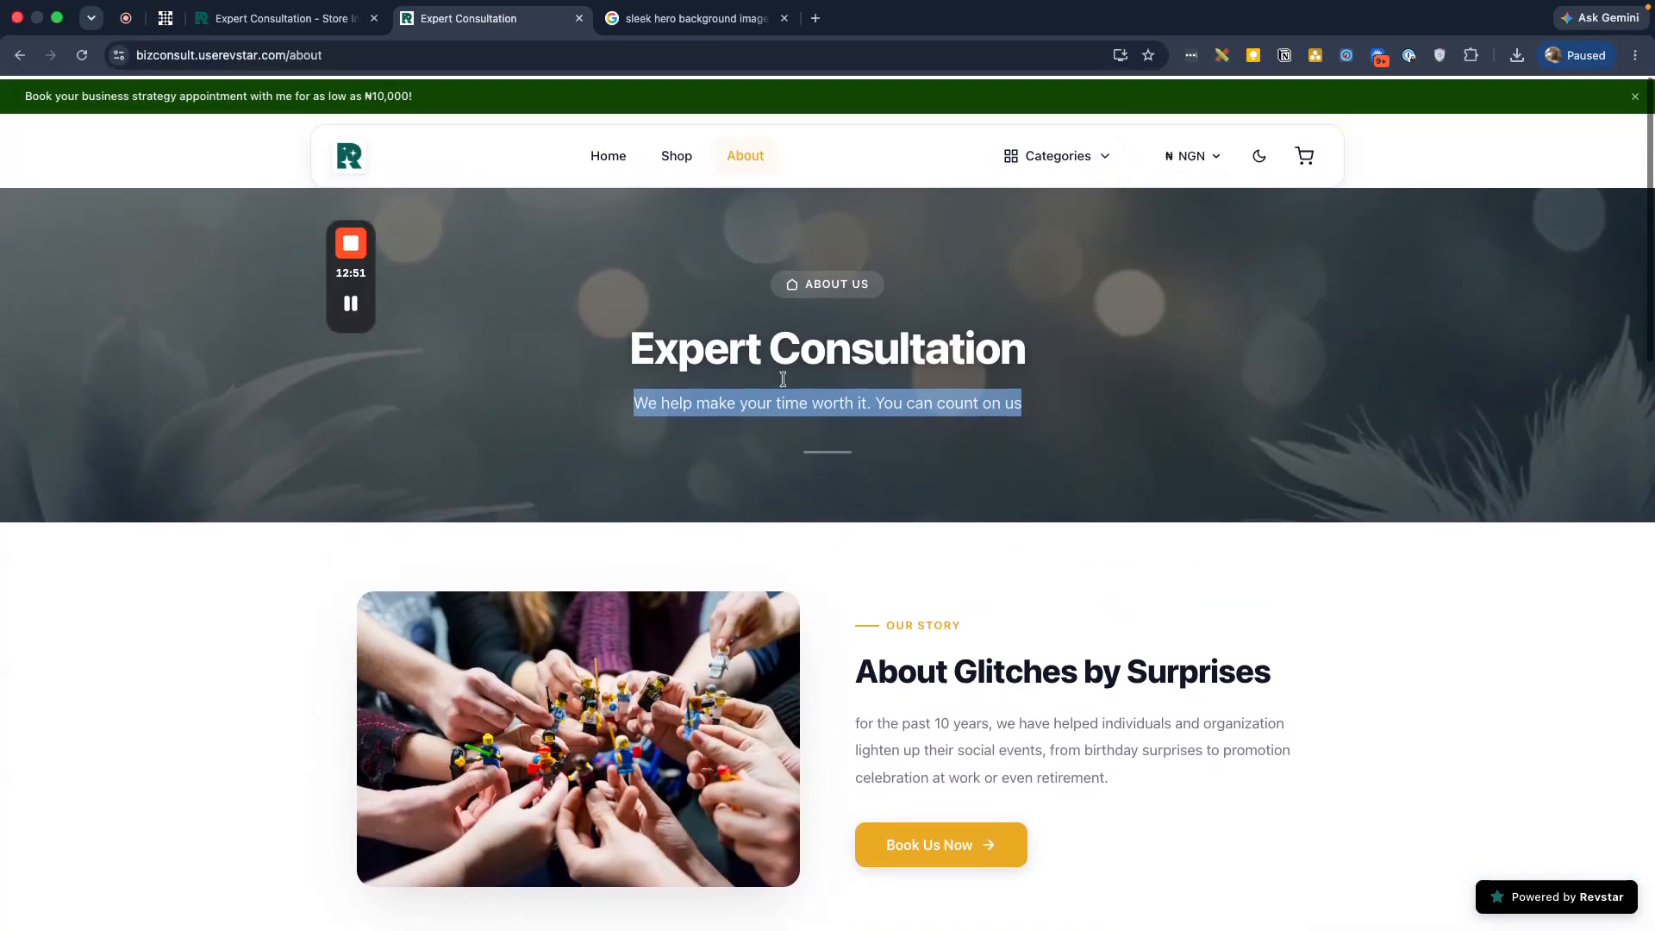
click(276, 18)
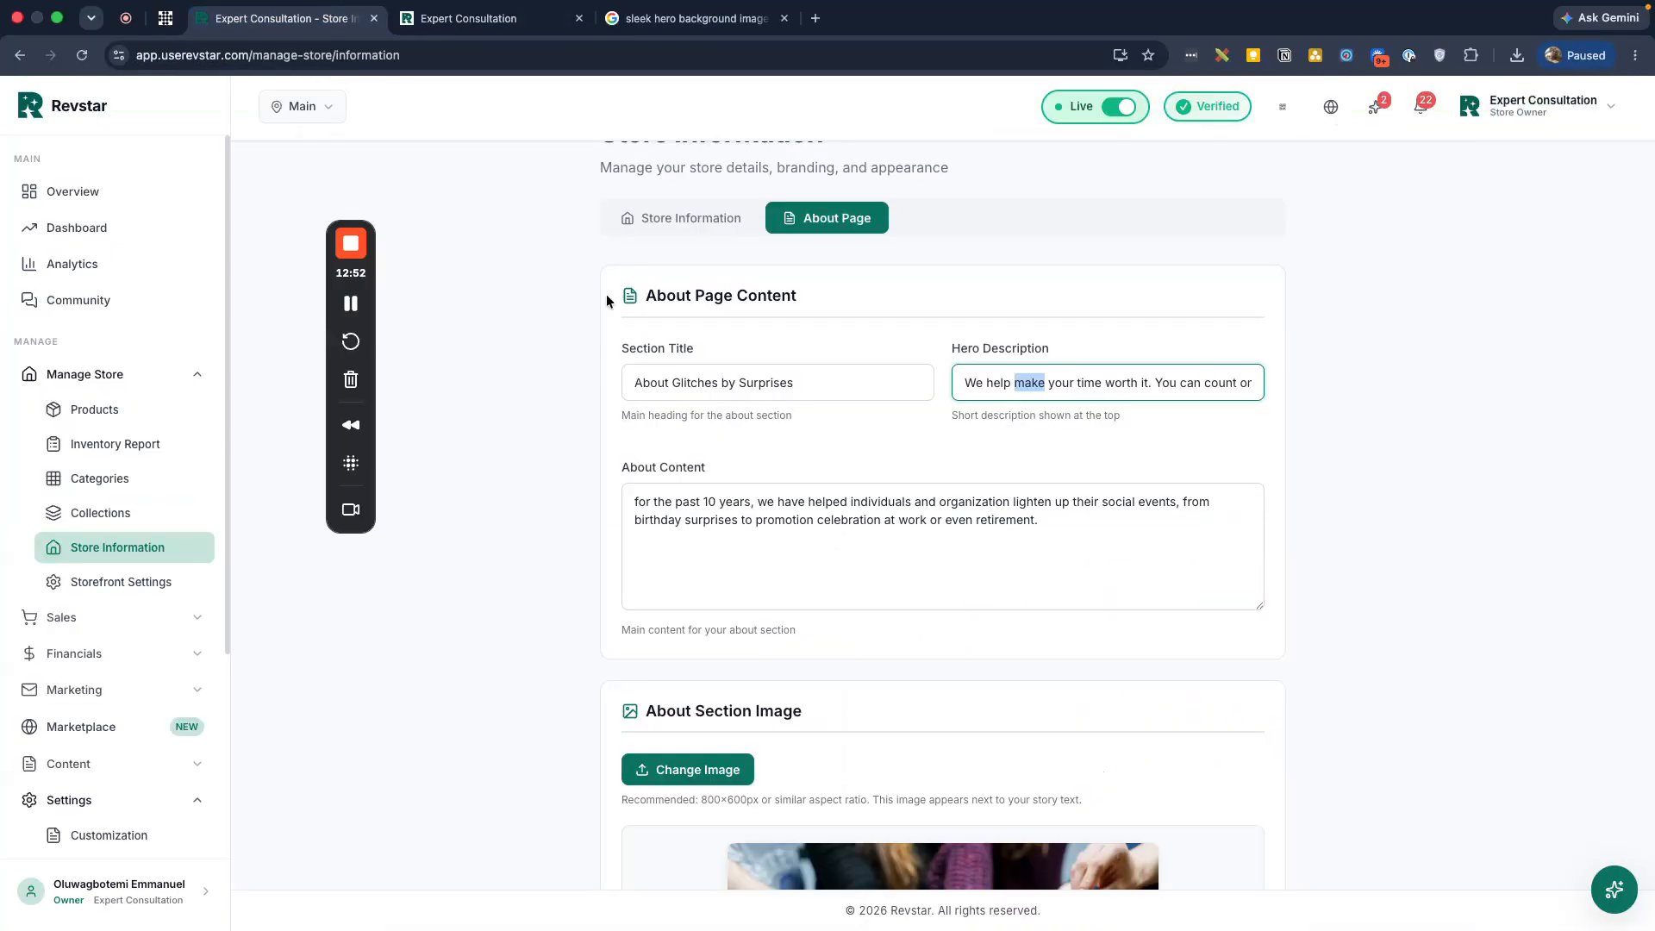
scroll(687, 395, down, 3)
triple_click(692, 274)
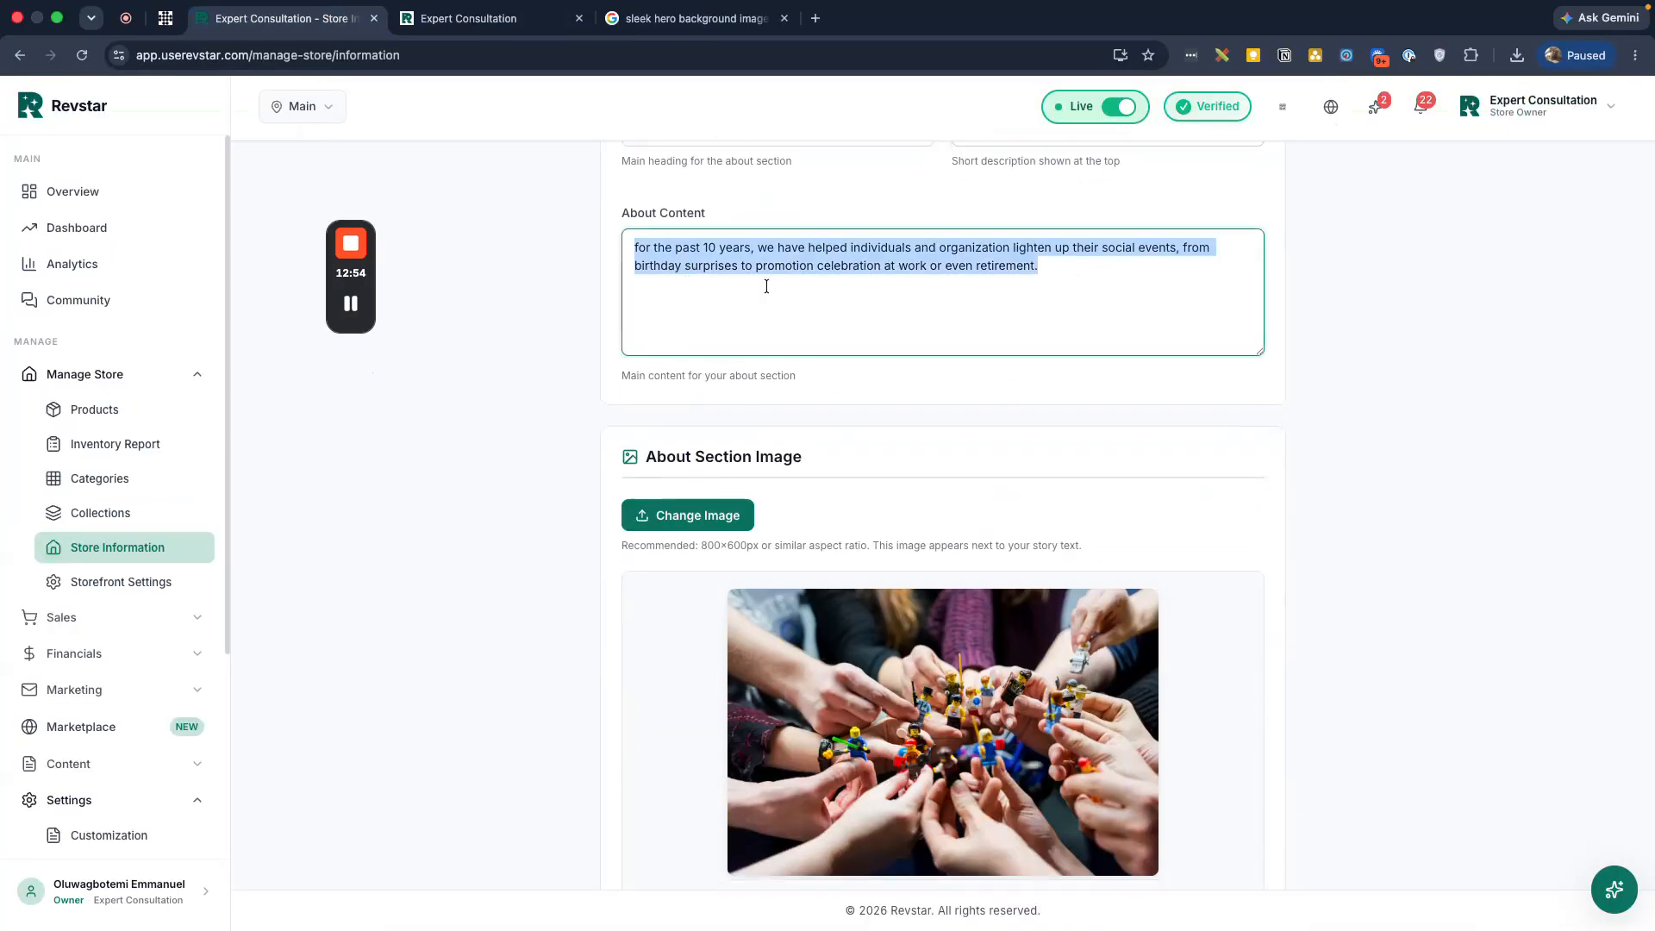
click(479, 26)
scroll(741, 485, down, 4)
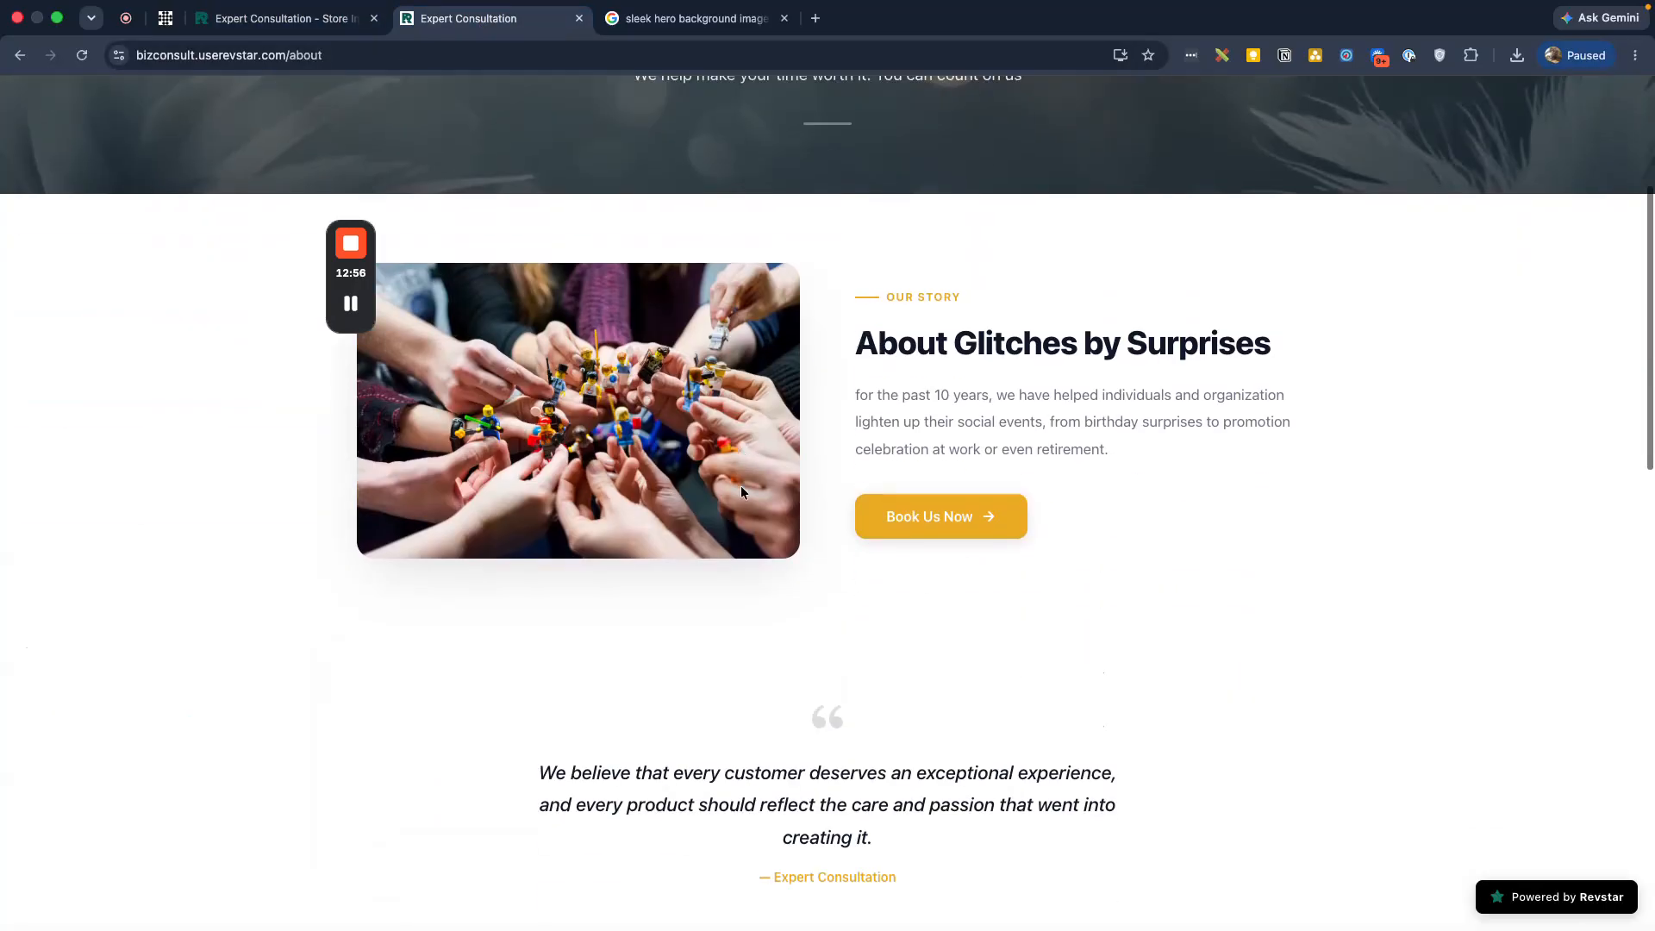
triple_click(985, 399)
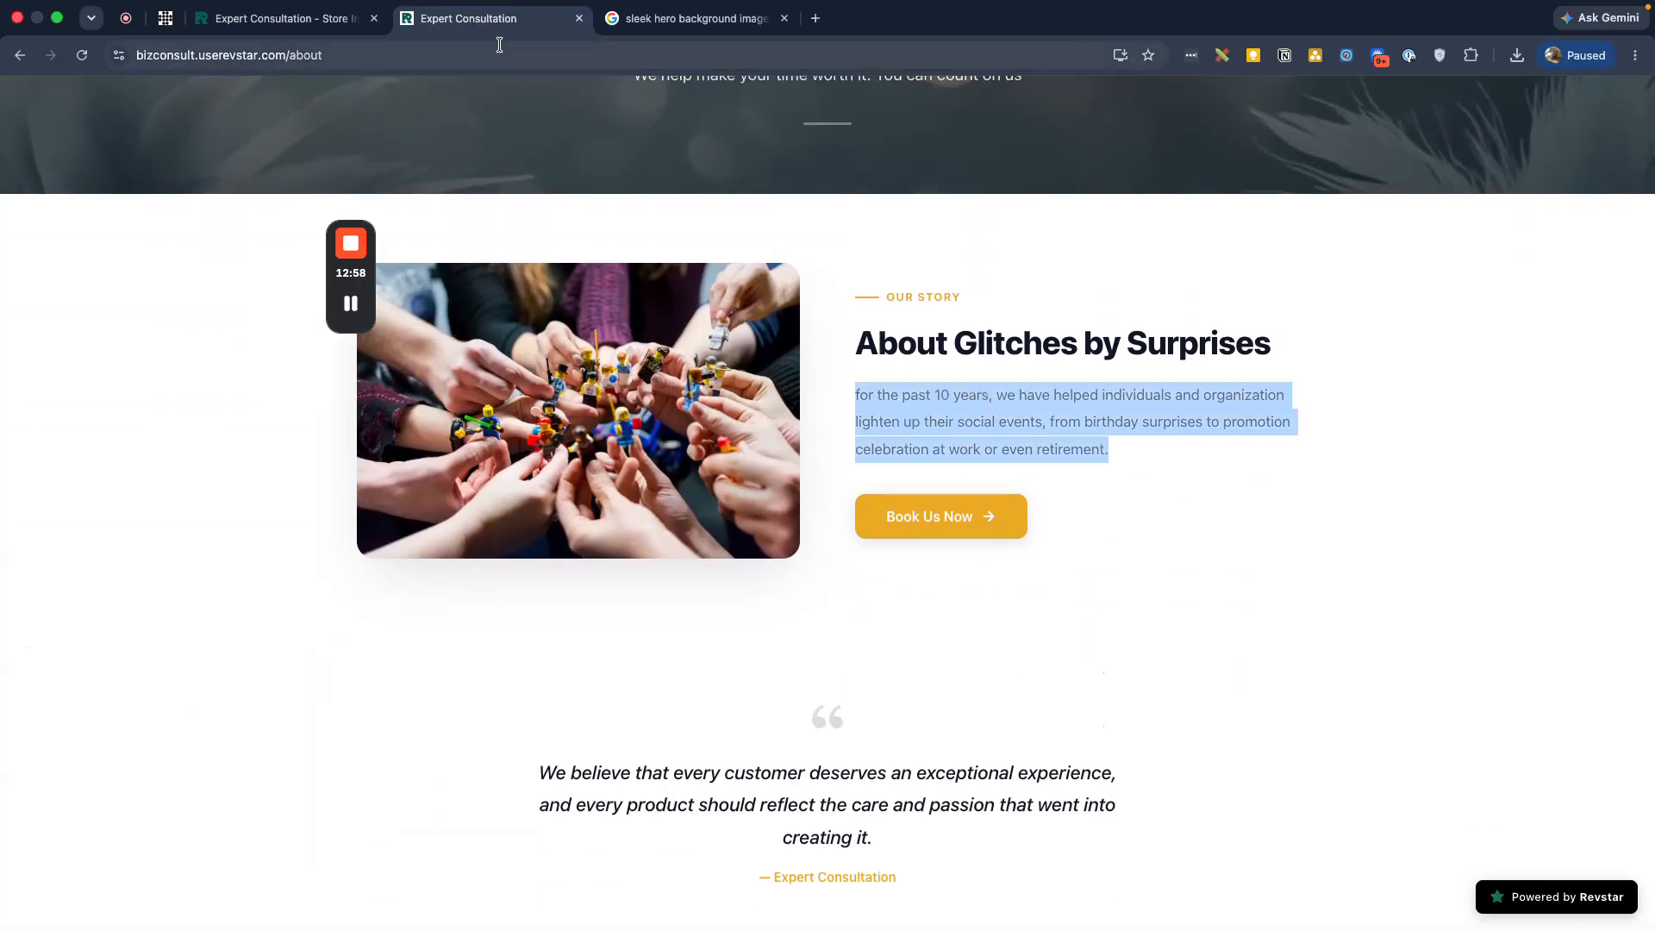
click(285, 18)
scroll(880, 318, up, 1)
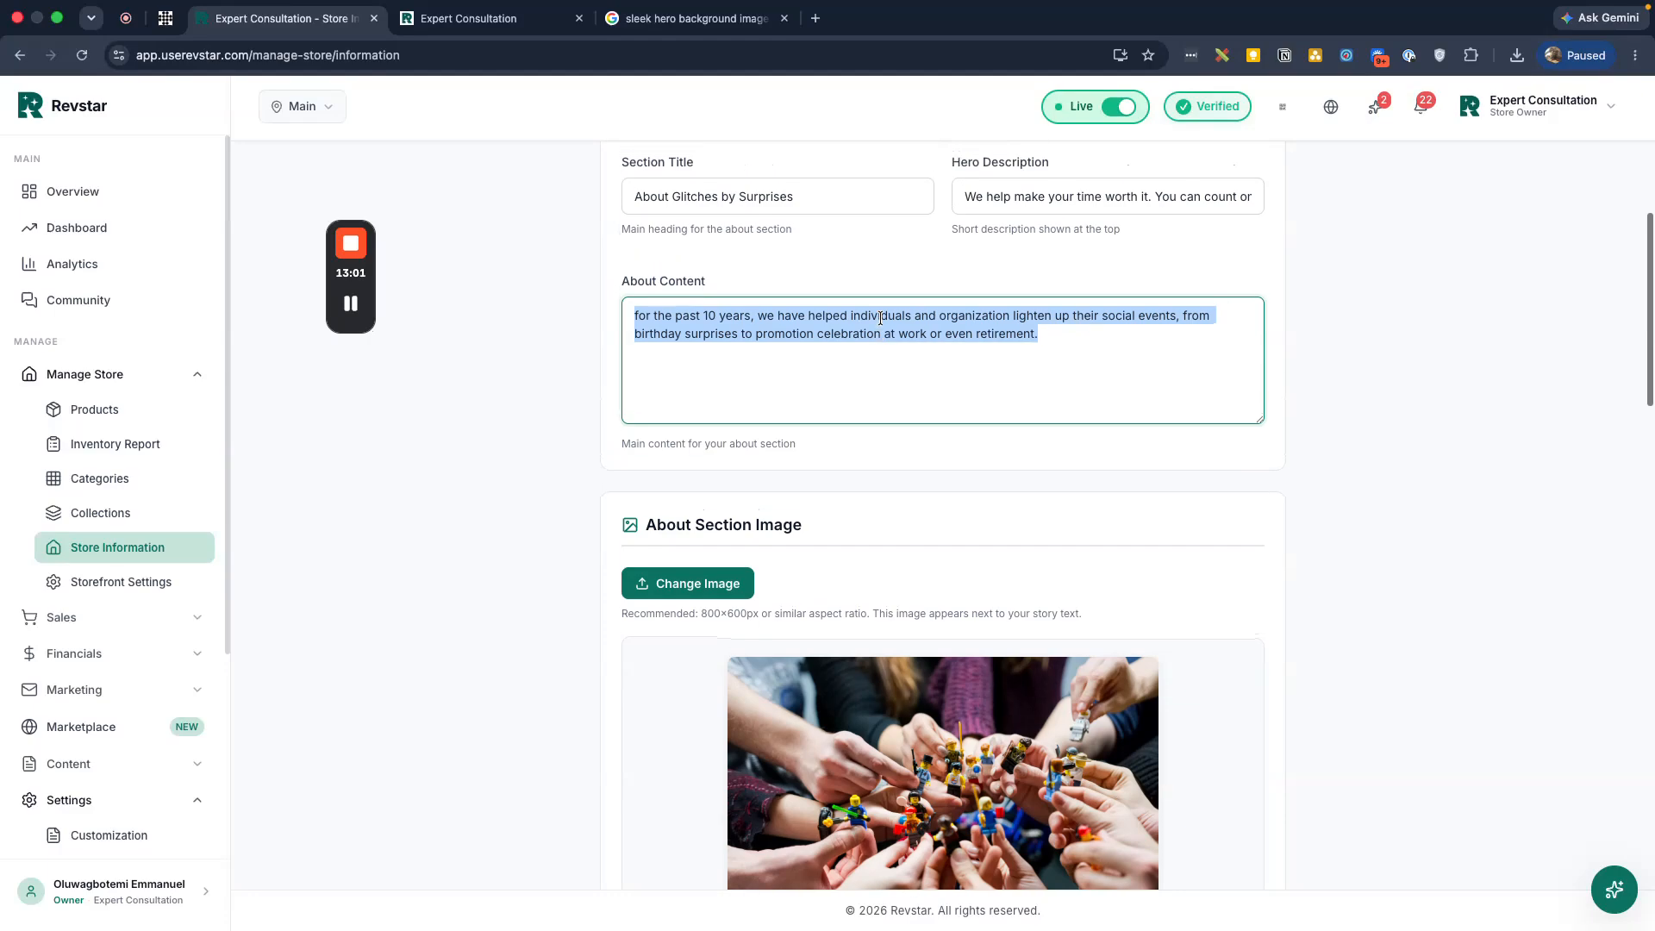
Compare the About Section Image setting with the live About page's story image and view its Our Values section
scroll(879, 315, down, 5)
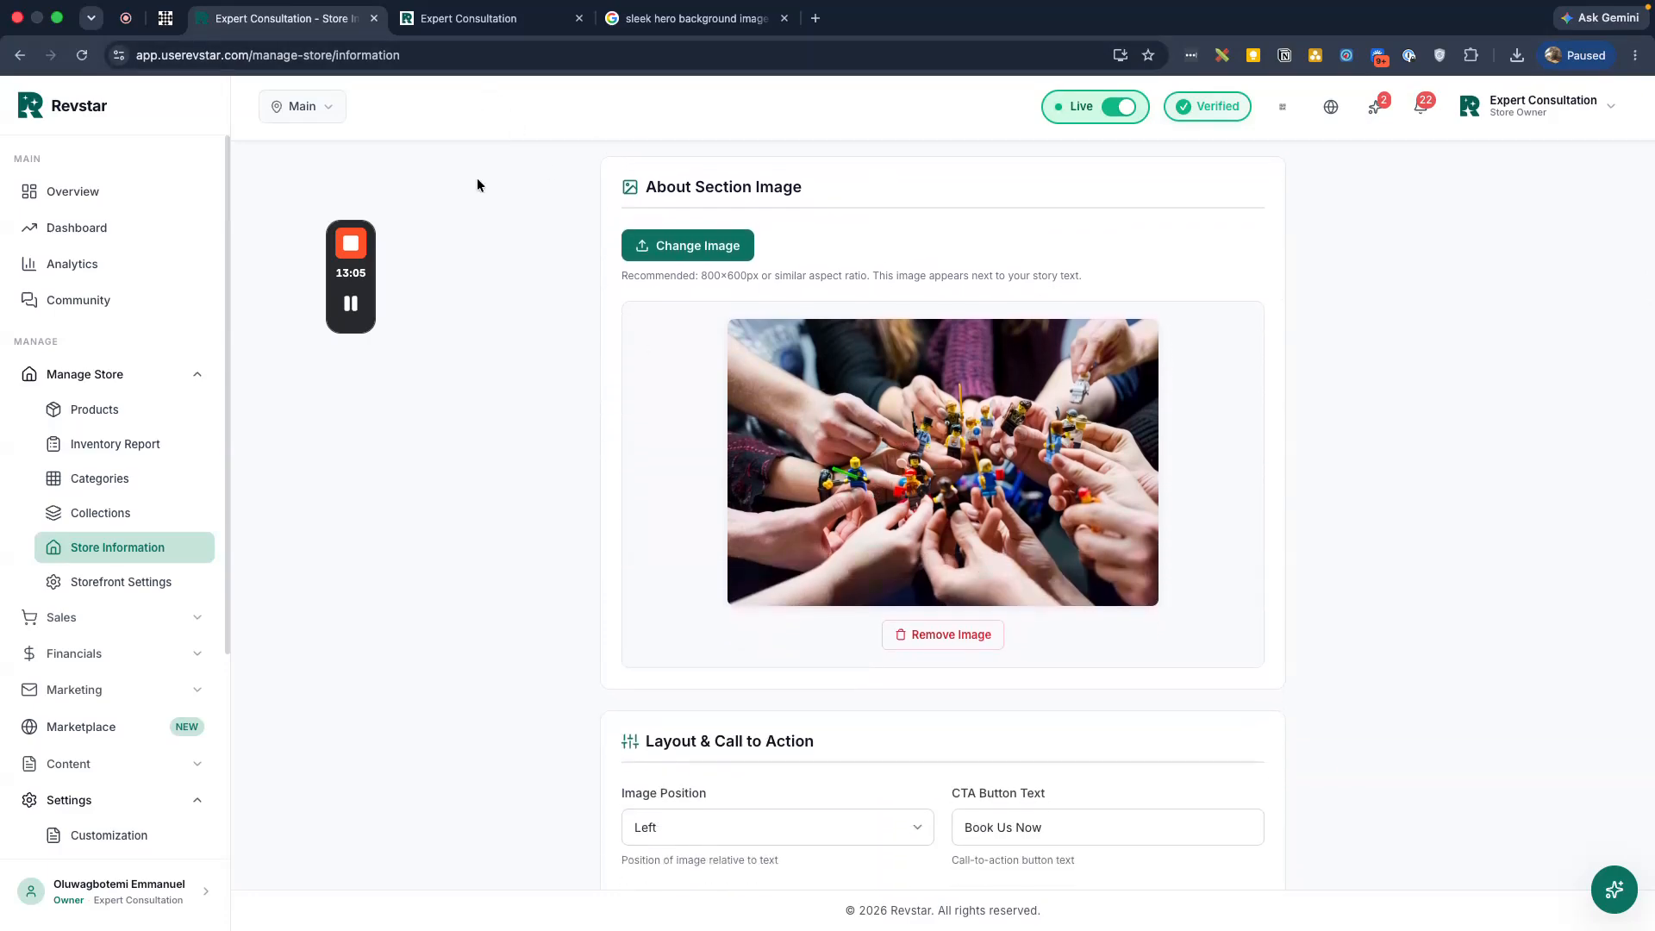
click(465, 18)
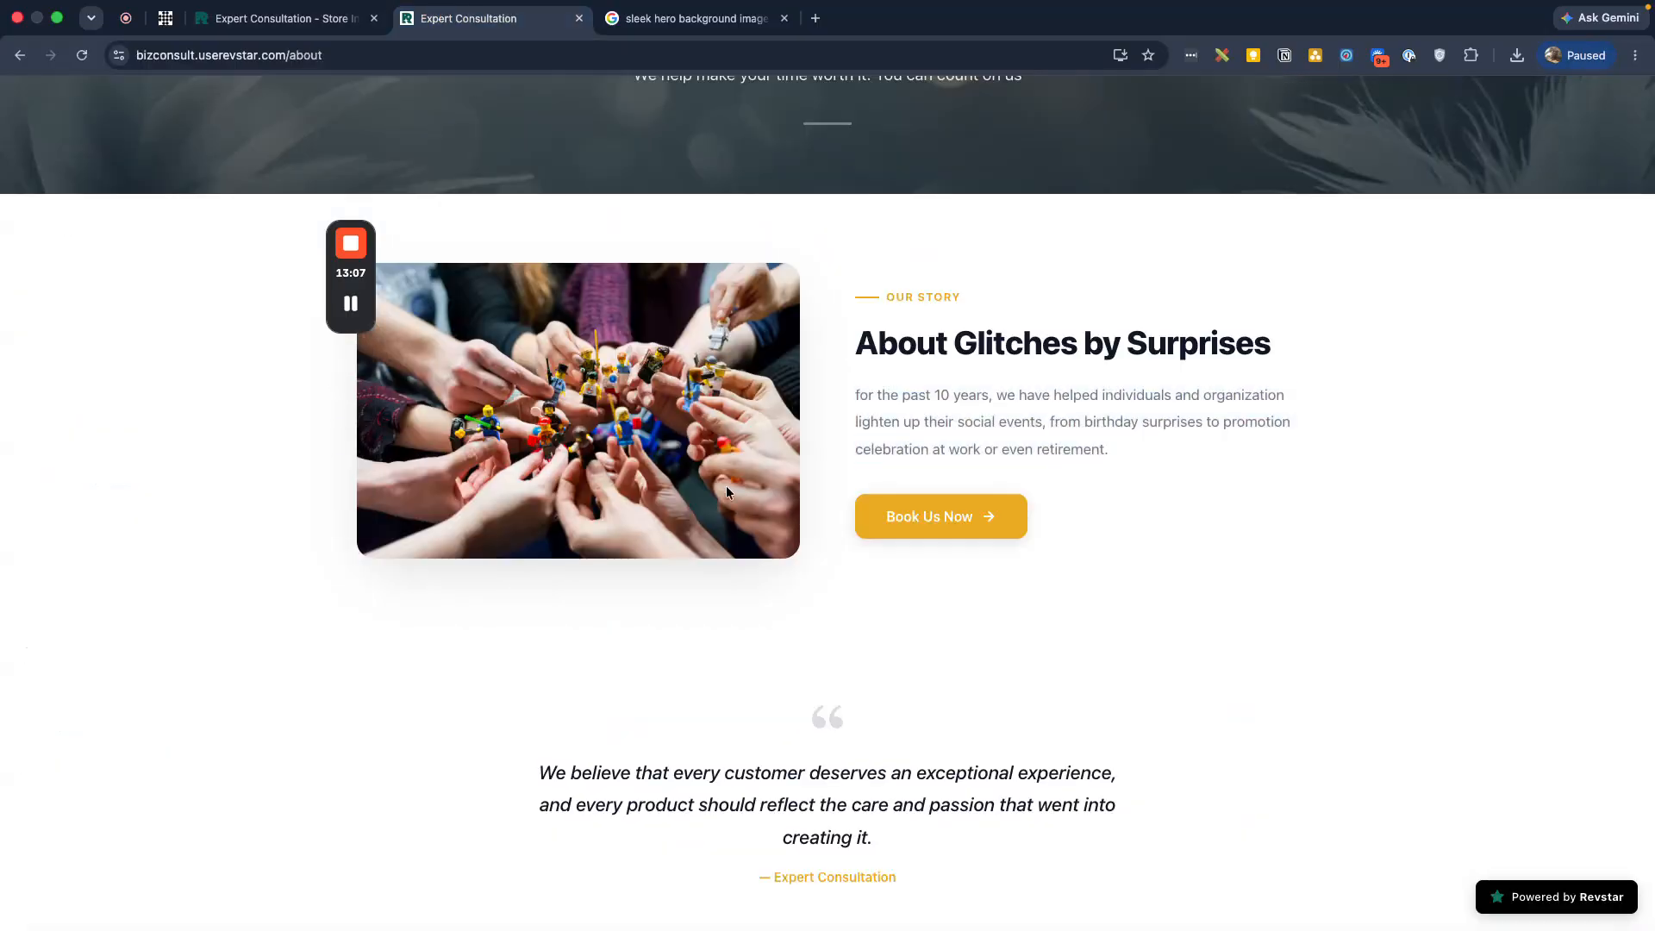
scroll(726, 491, down, 4)
scroll(650, 465, down, 2)
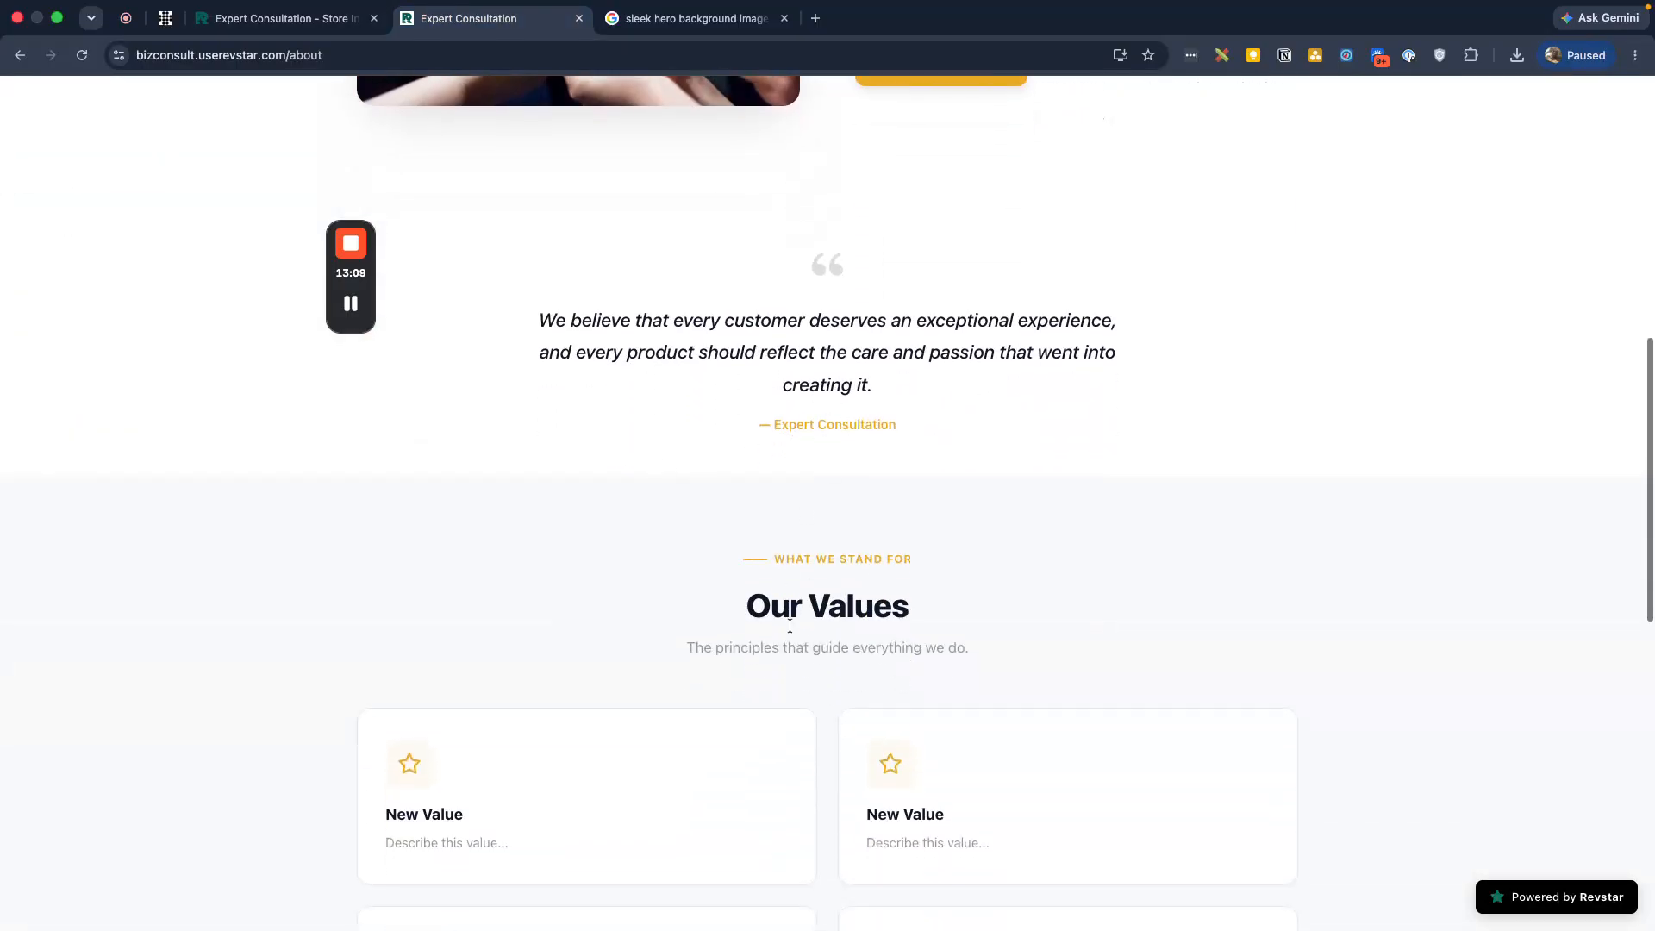
scroll(749, 629, down, 2)
scroll(1036, 681, down, 2)
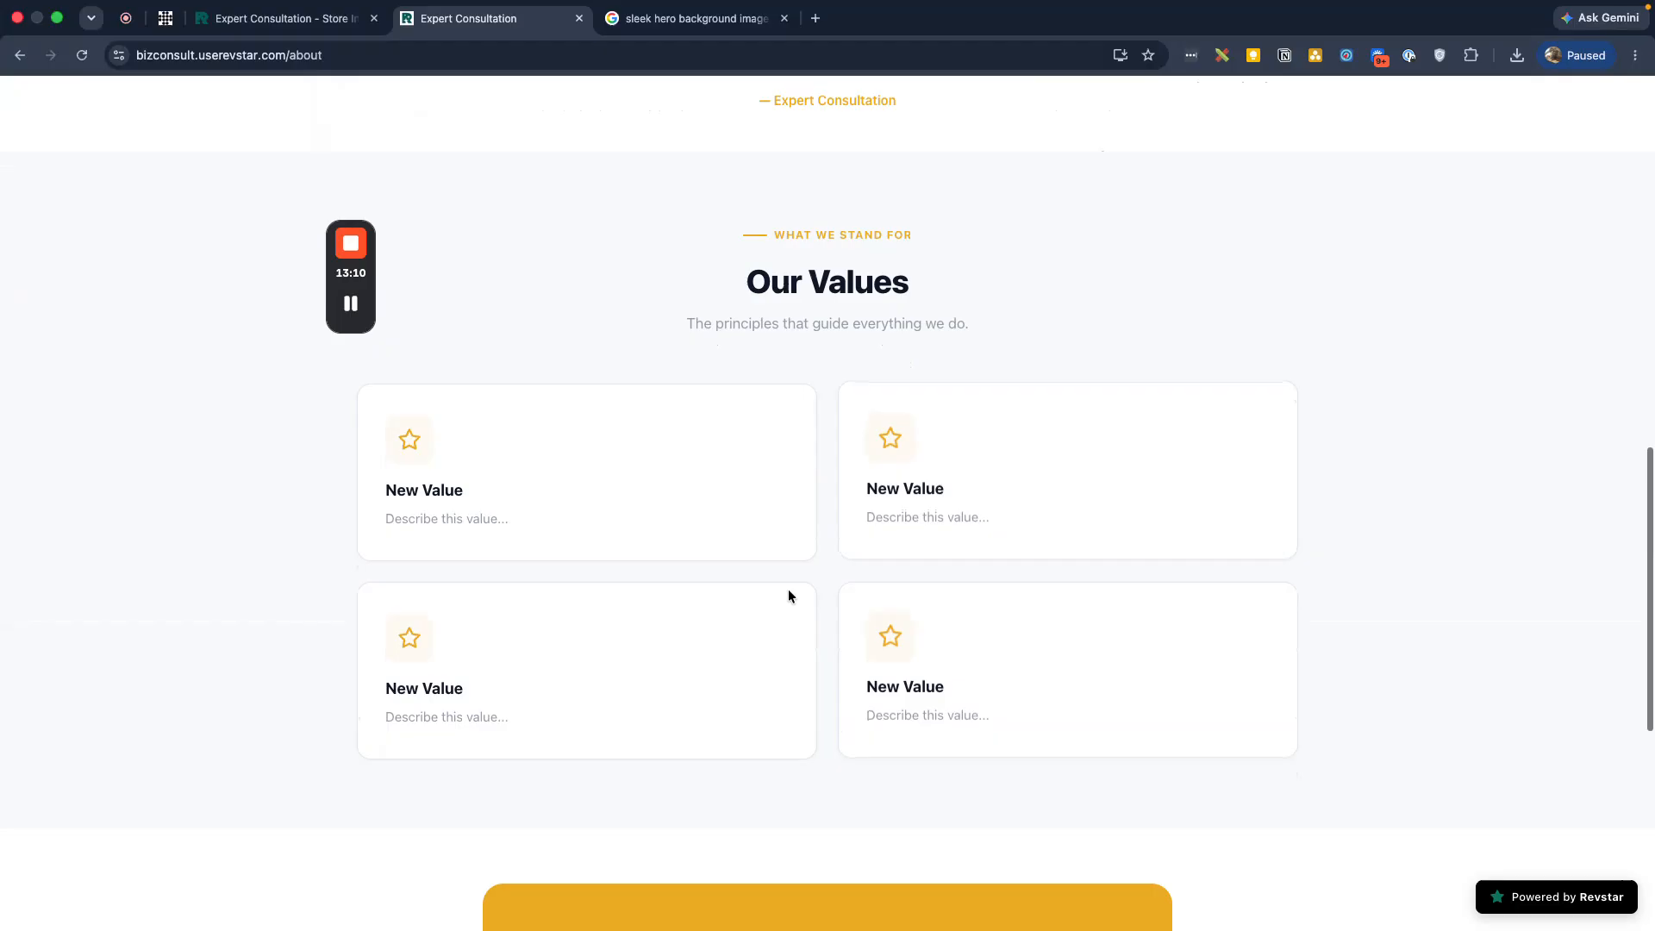
Examine the Layout & Call to Action, About Hero Background and Our Values settings for the About page
click(250, 5)
scroll(692, 473, down, 4)
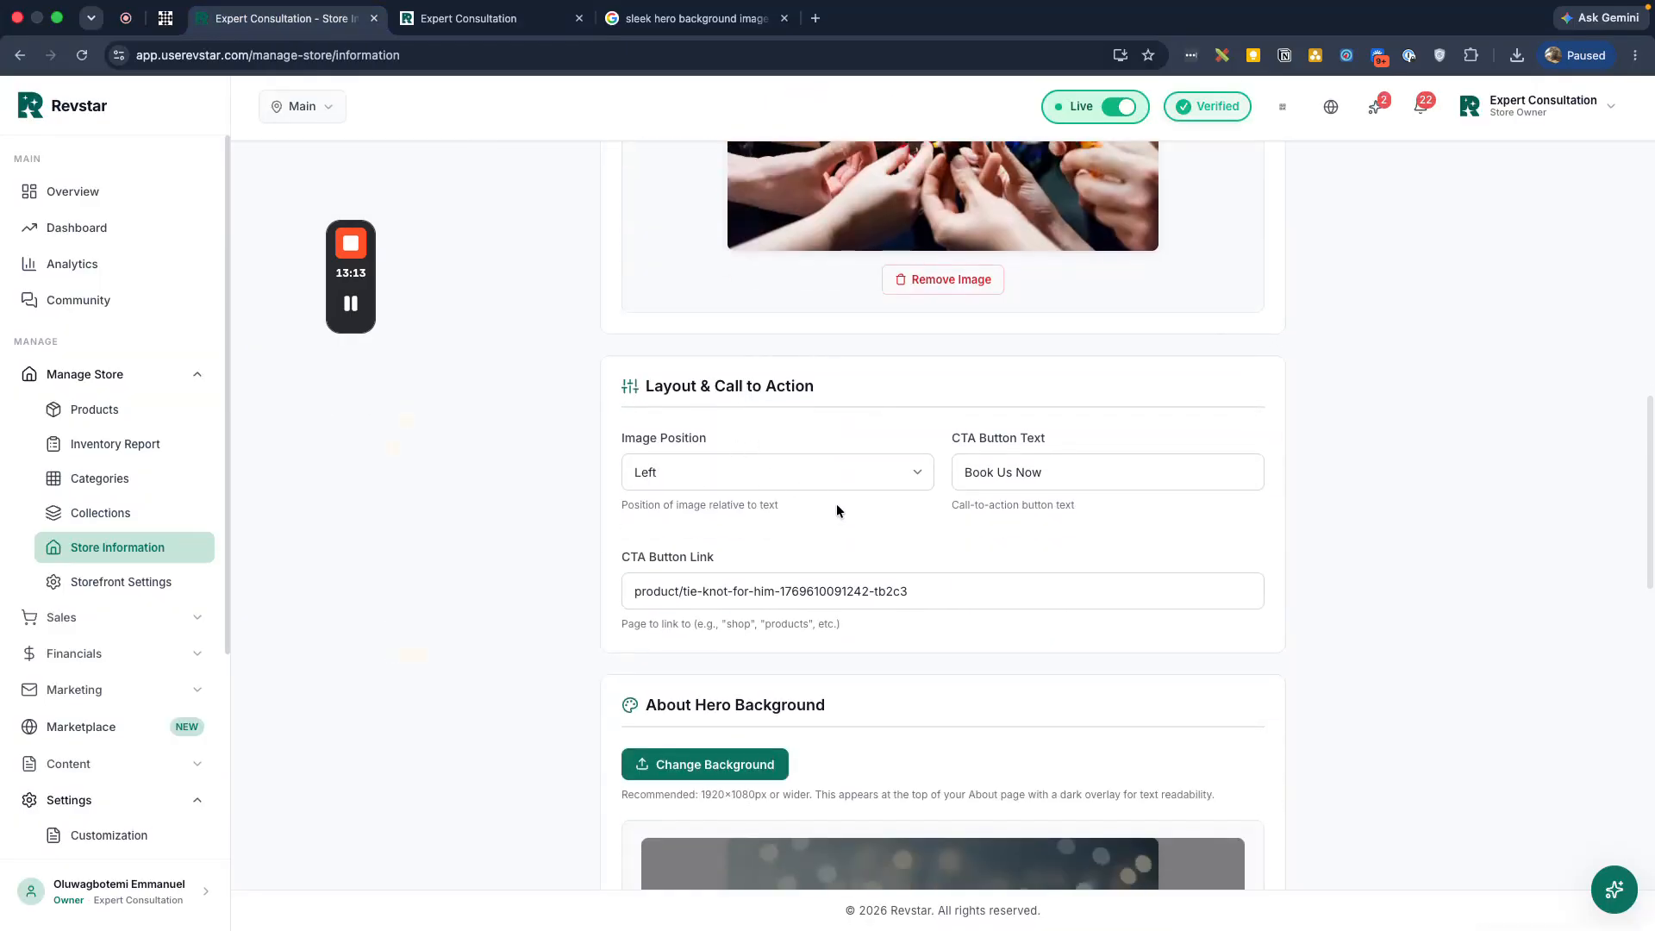
scroll(901, 457, down, 3)
scroll(924, 578, down, 3)
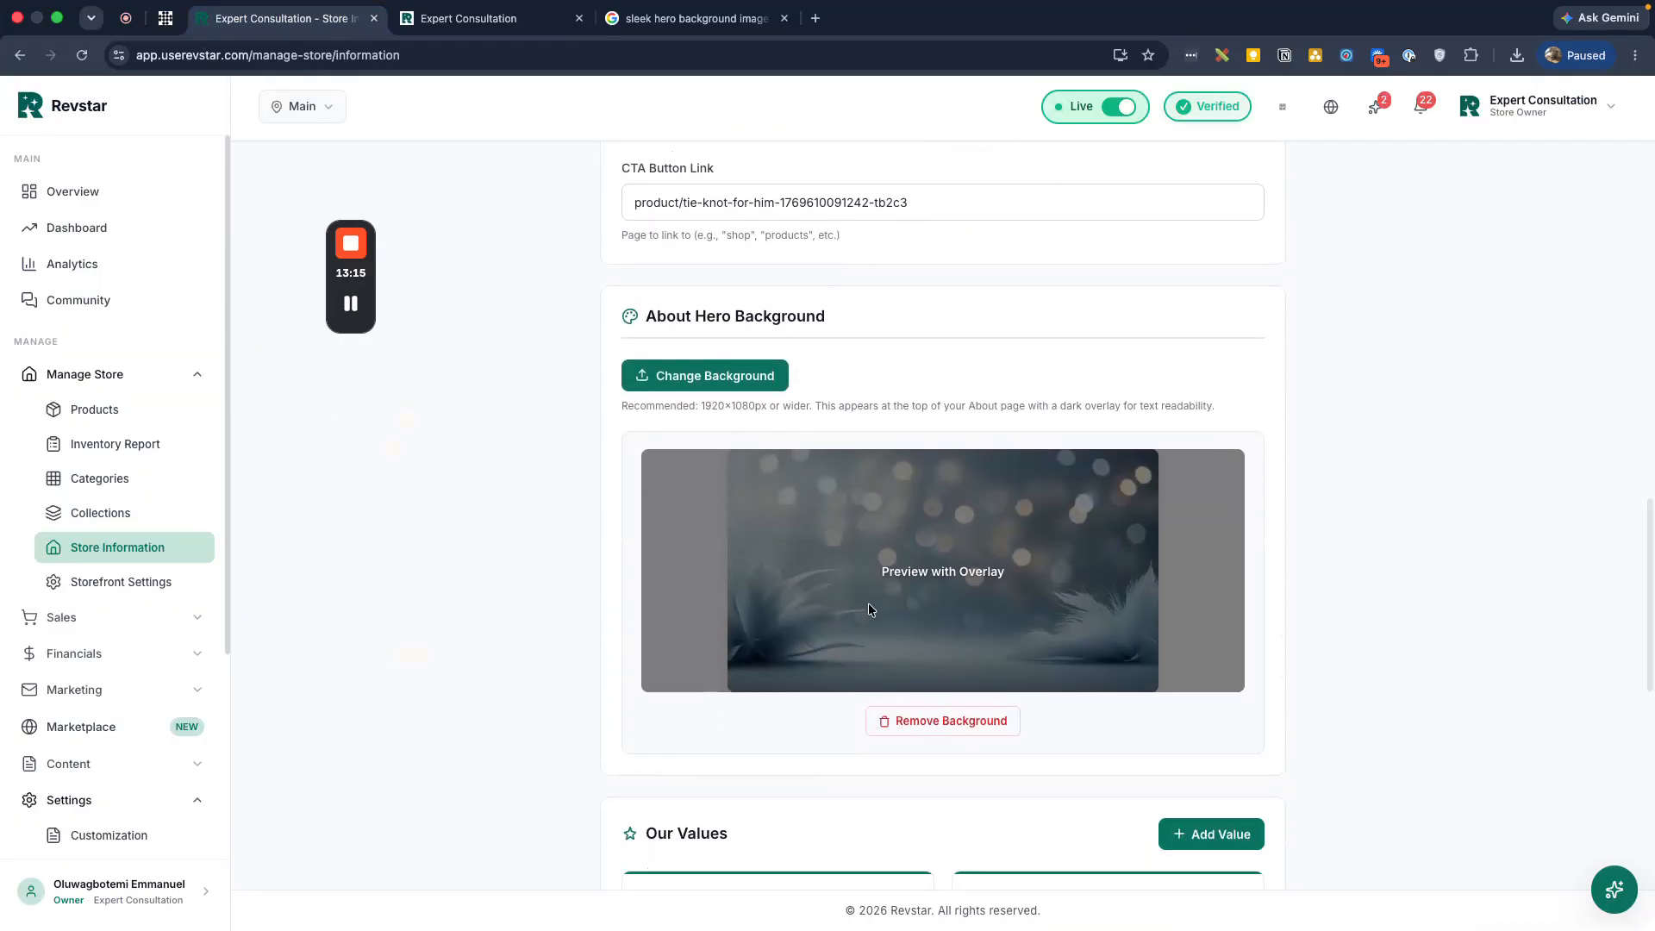
scroll(867, 602, down, 1)
scroll(872, 441, down, 6)
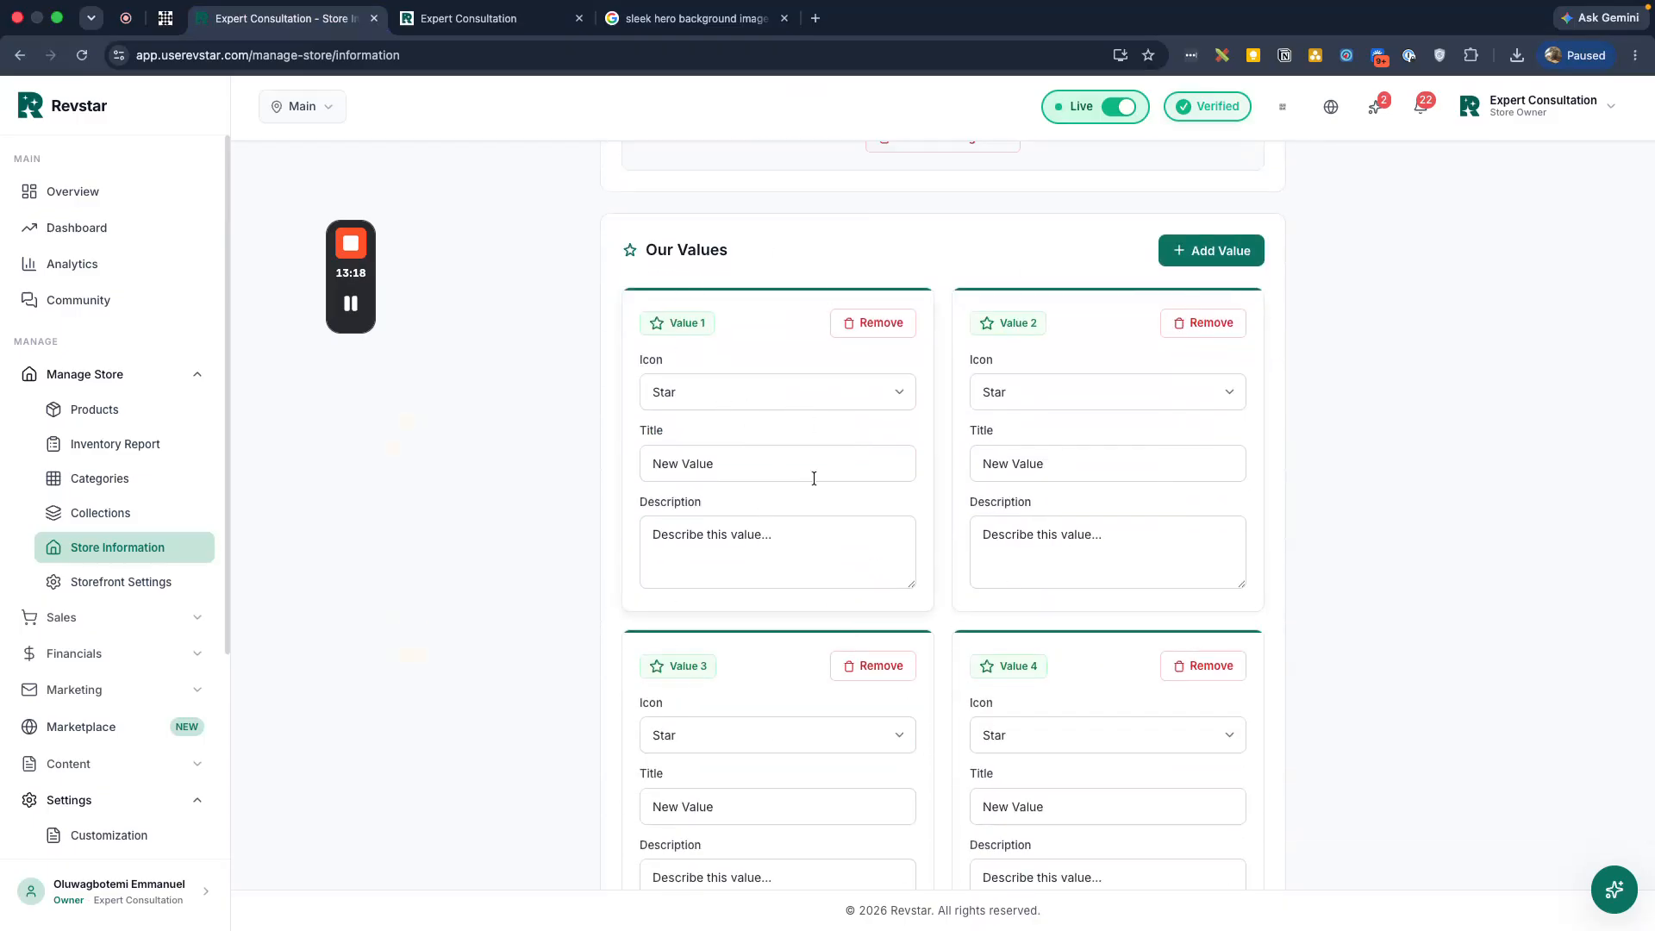
scroll(995, 590, down, 2)
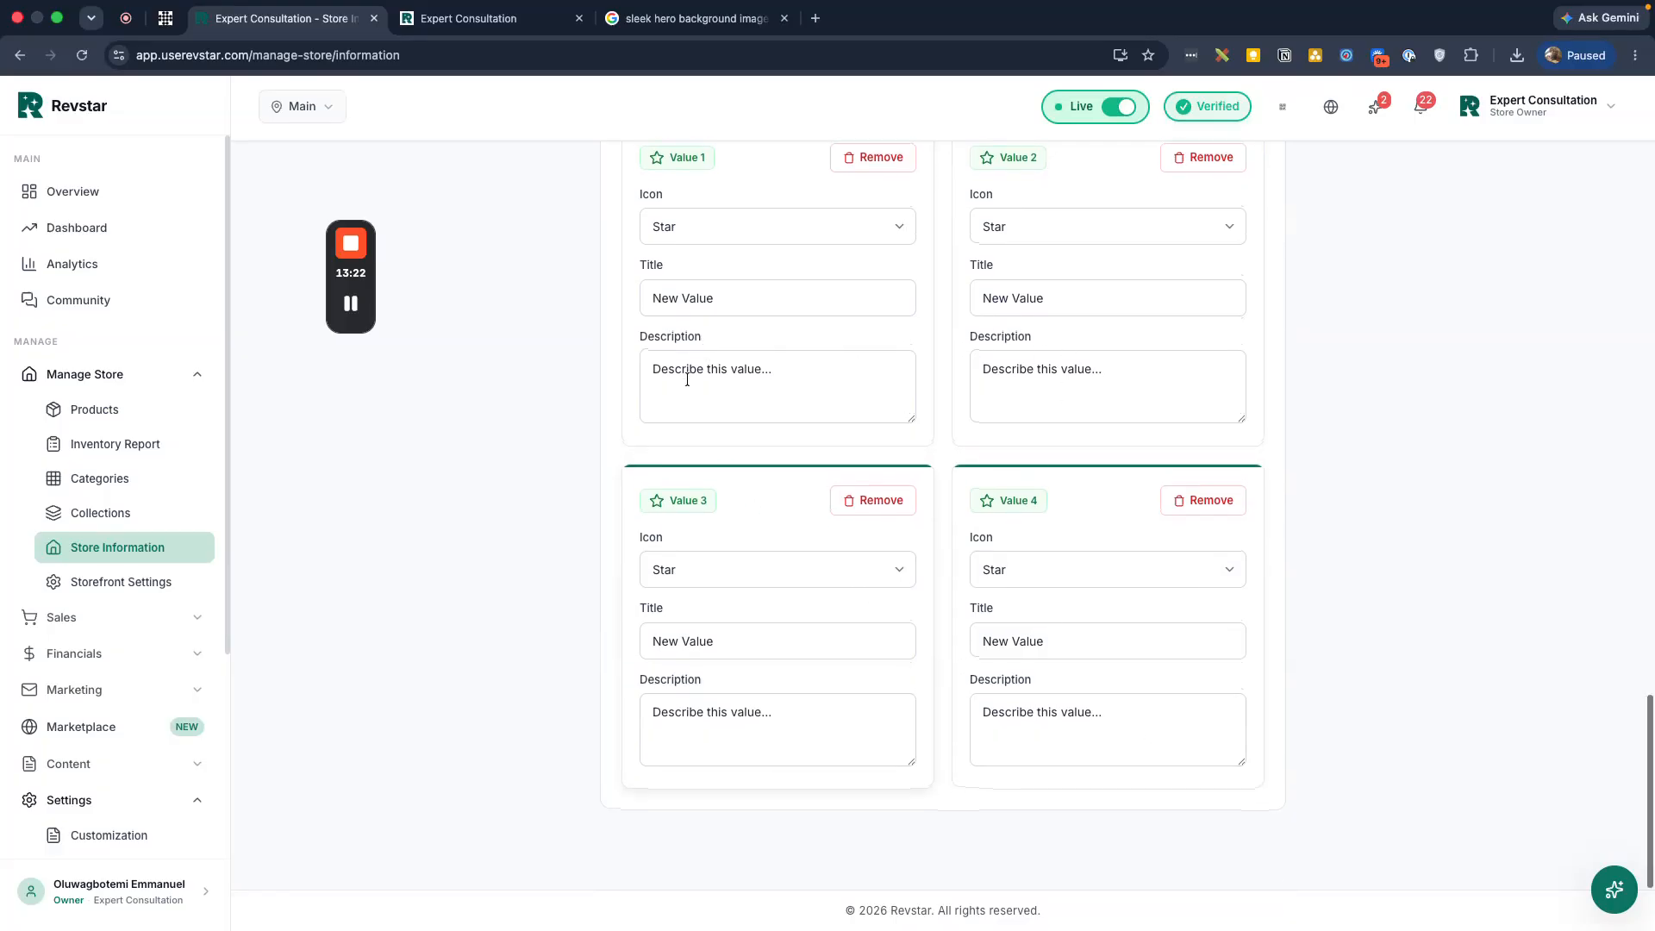
scroll(705, 349, up, 13)
scroll(576, 447, up, 8)
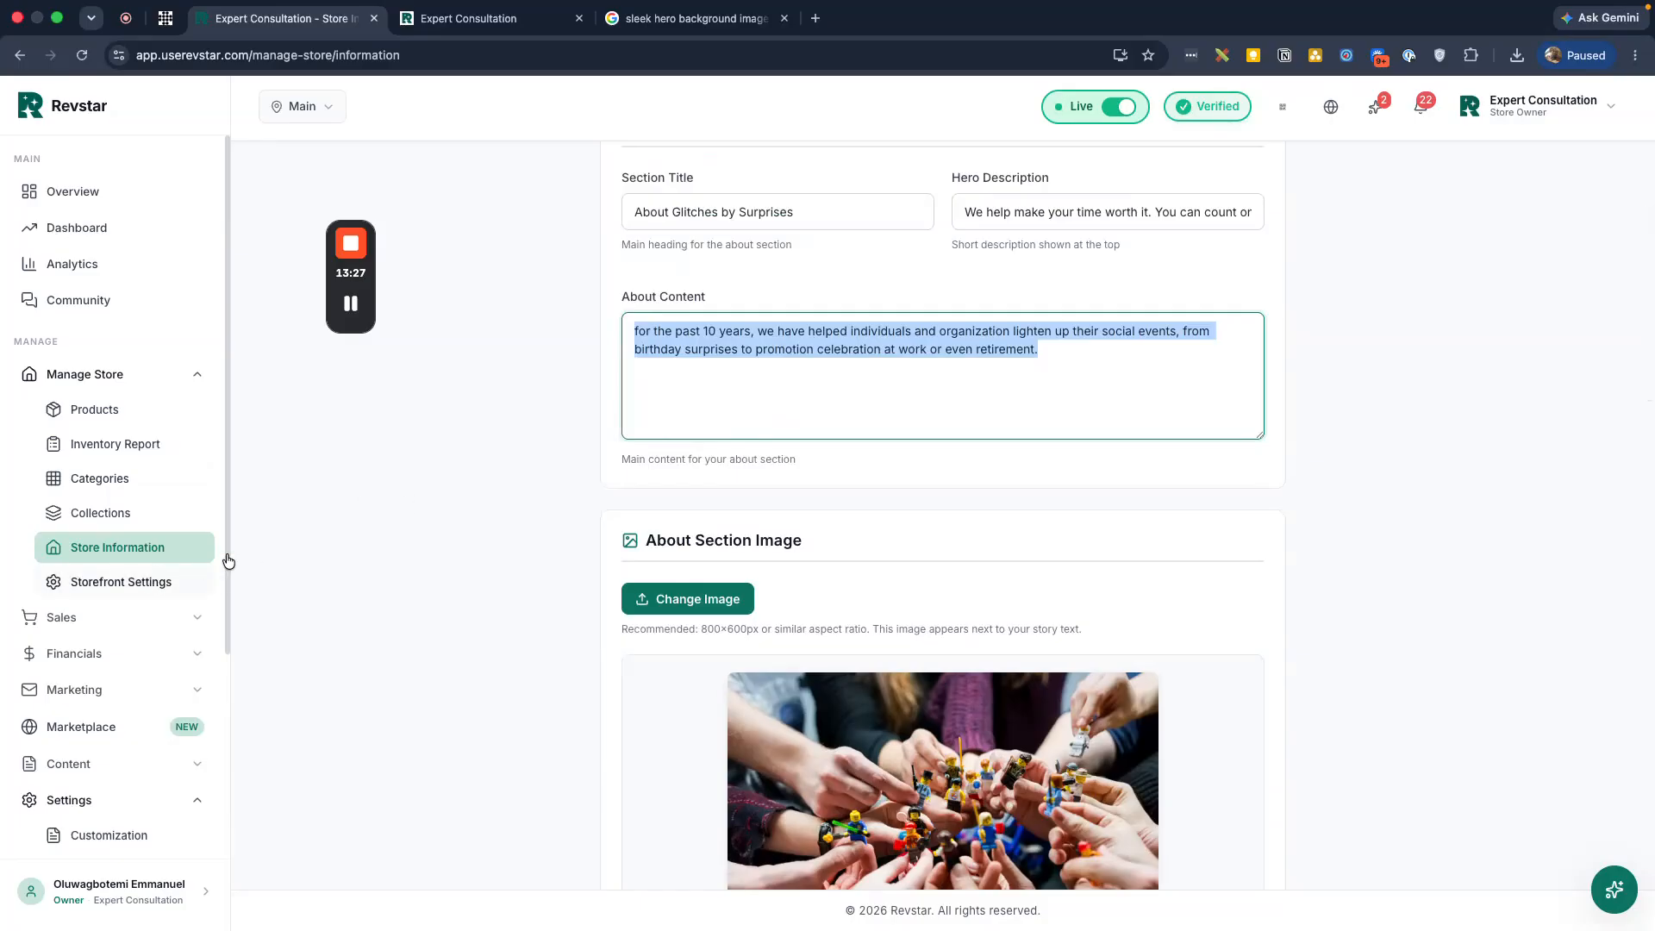
scroll(421, 472, up, 3)
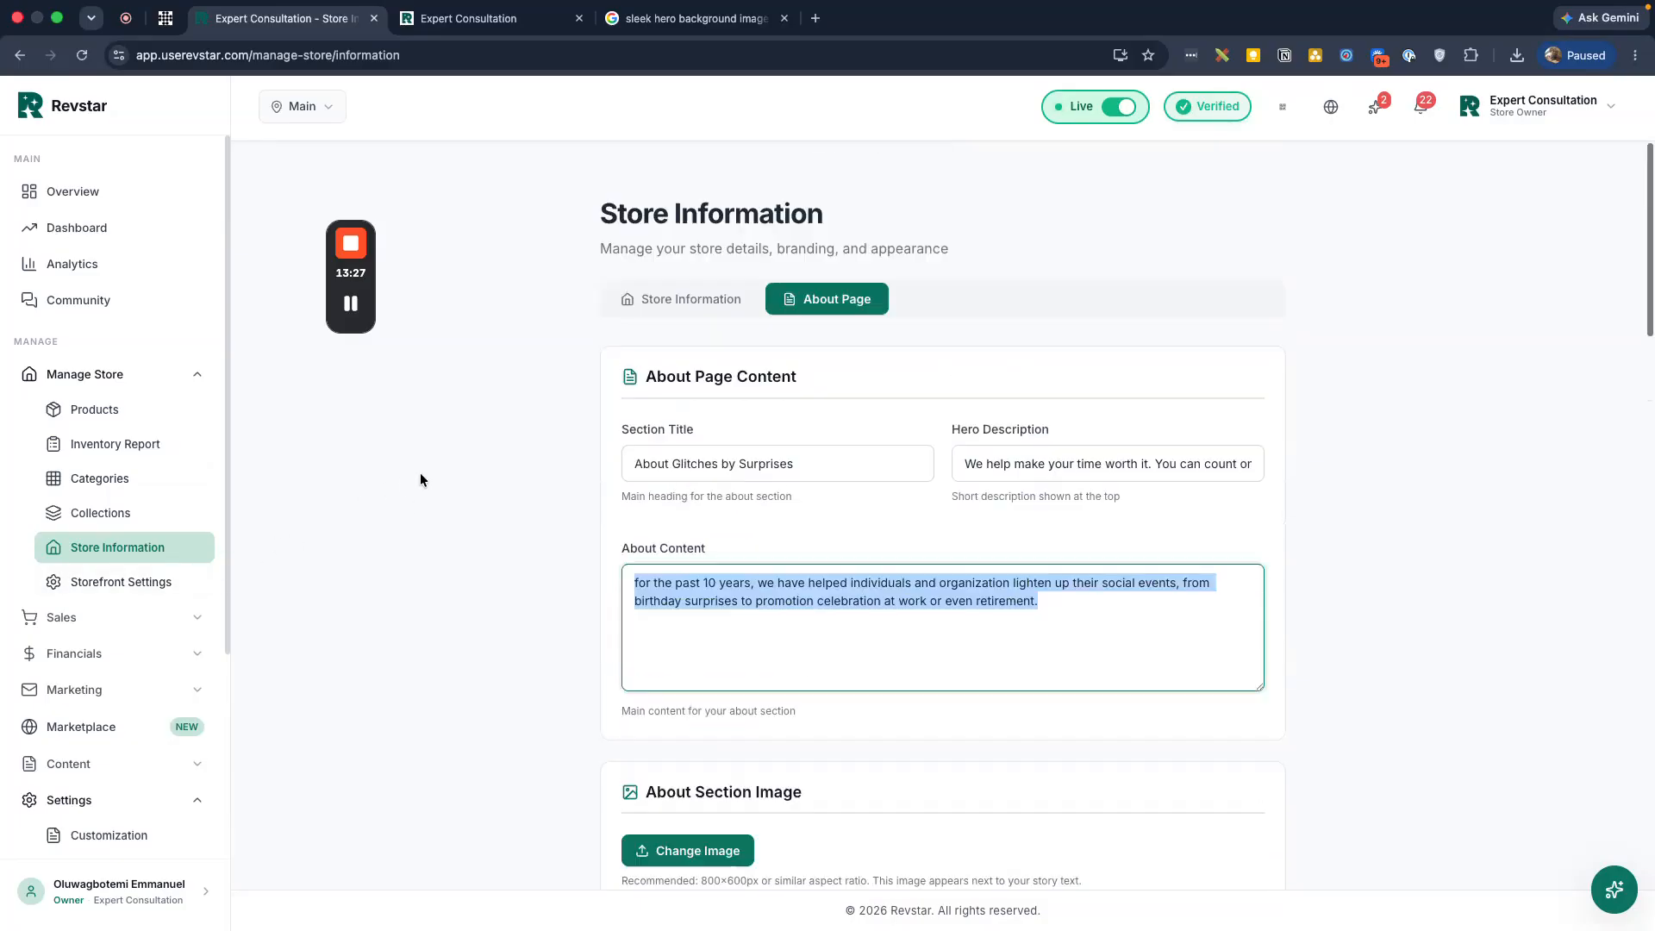
Hide the About Page from the homepage sections in Storefront Settings and save the settings
click(122, 582)
scroll(498, 572, down, 1)
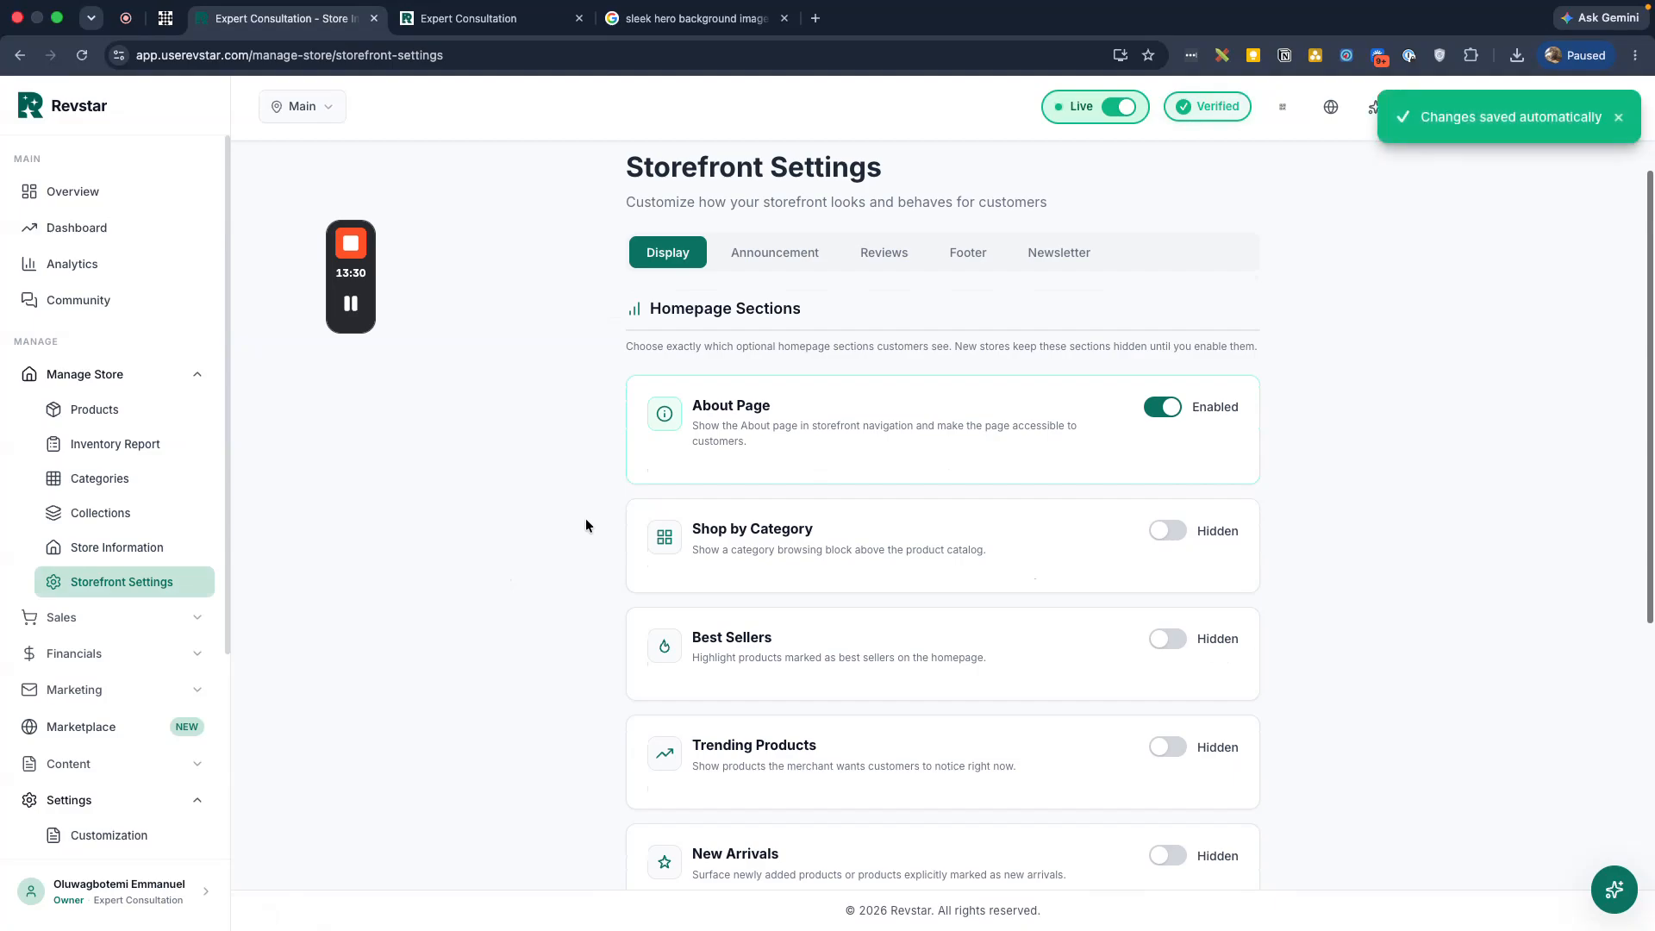
scroll(586, 519, down, 2)
scroll(585, 522, up, 2)
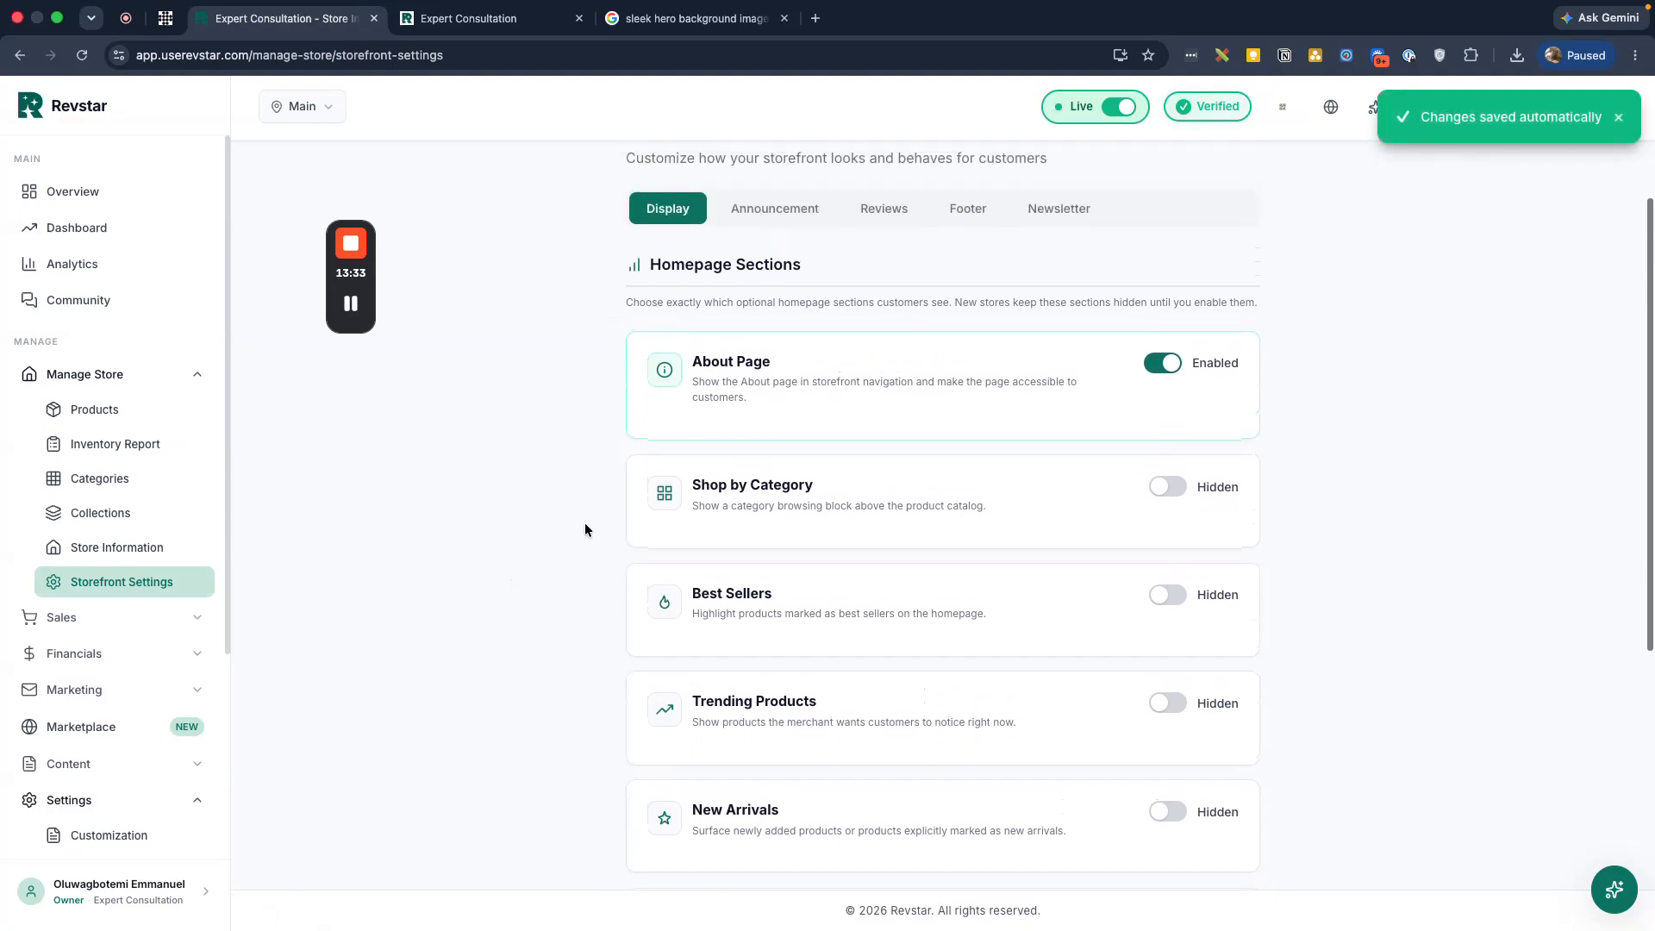
scroll(584, 527, down, 1)
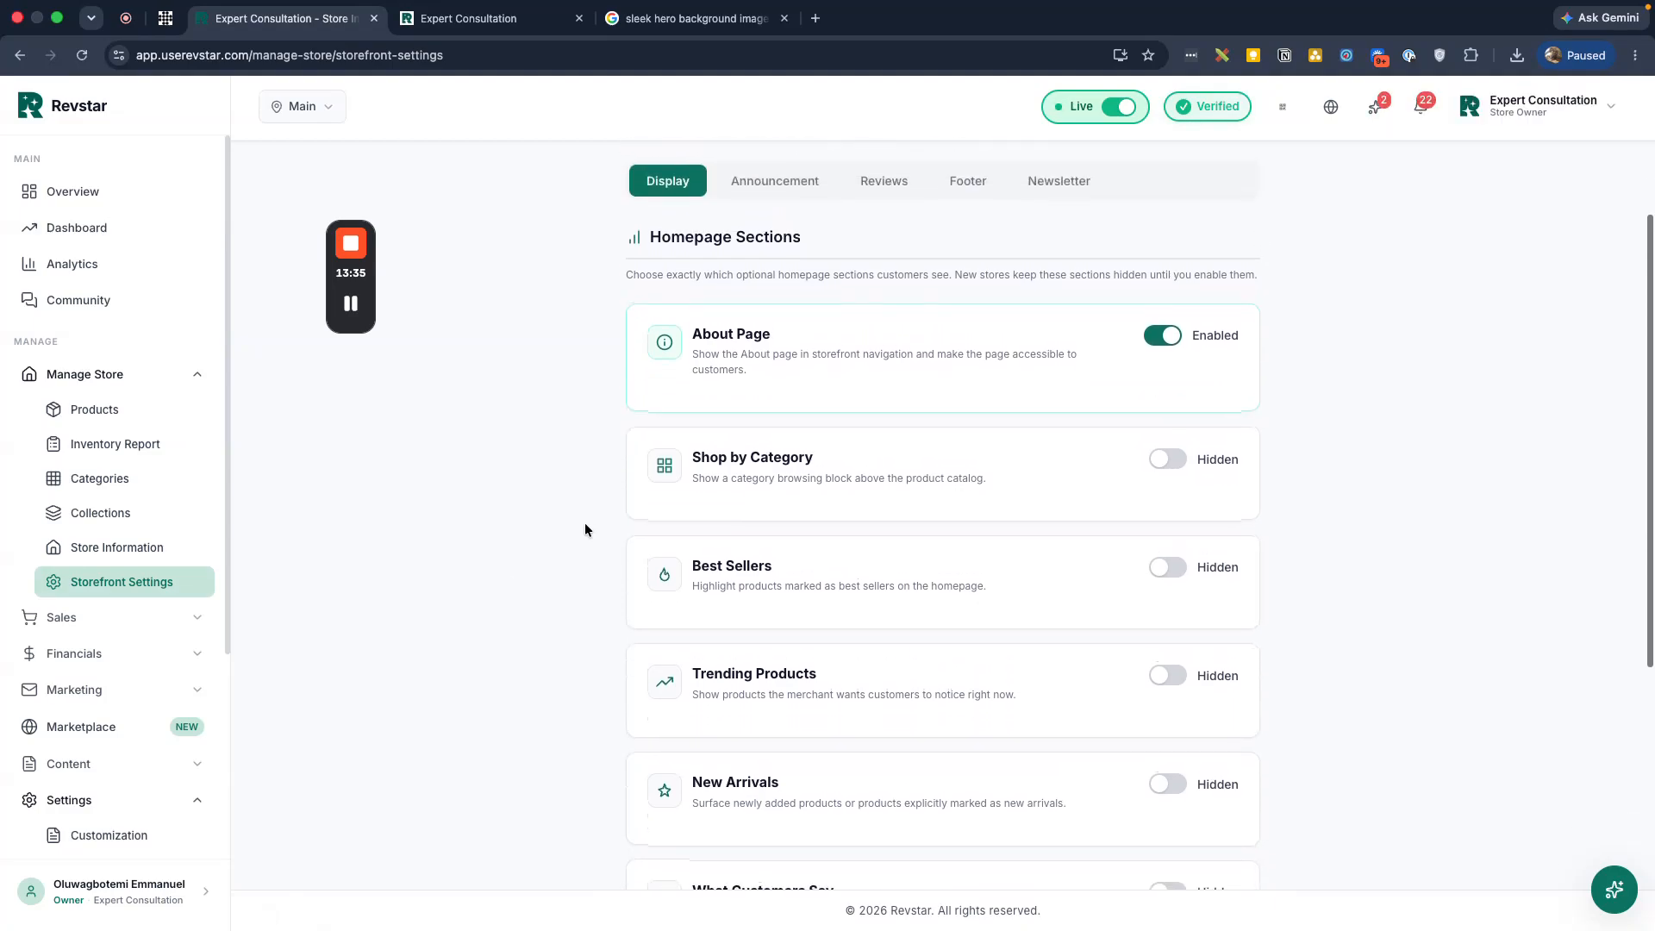
scroll(584, 529, down, 1)
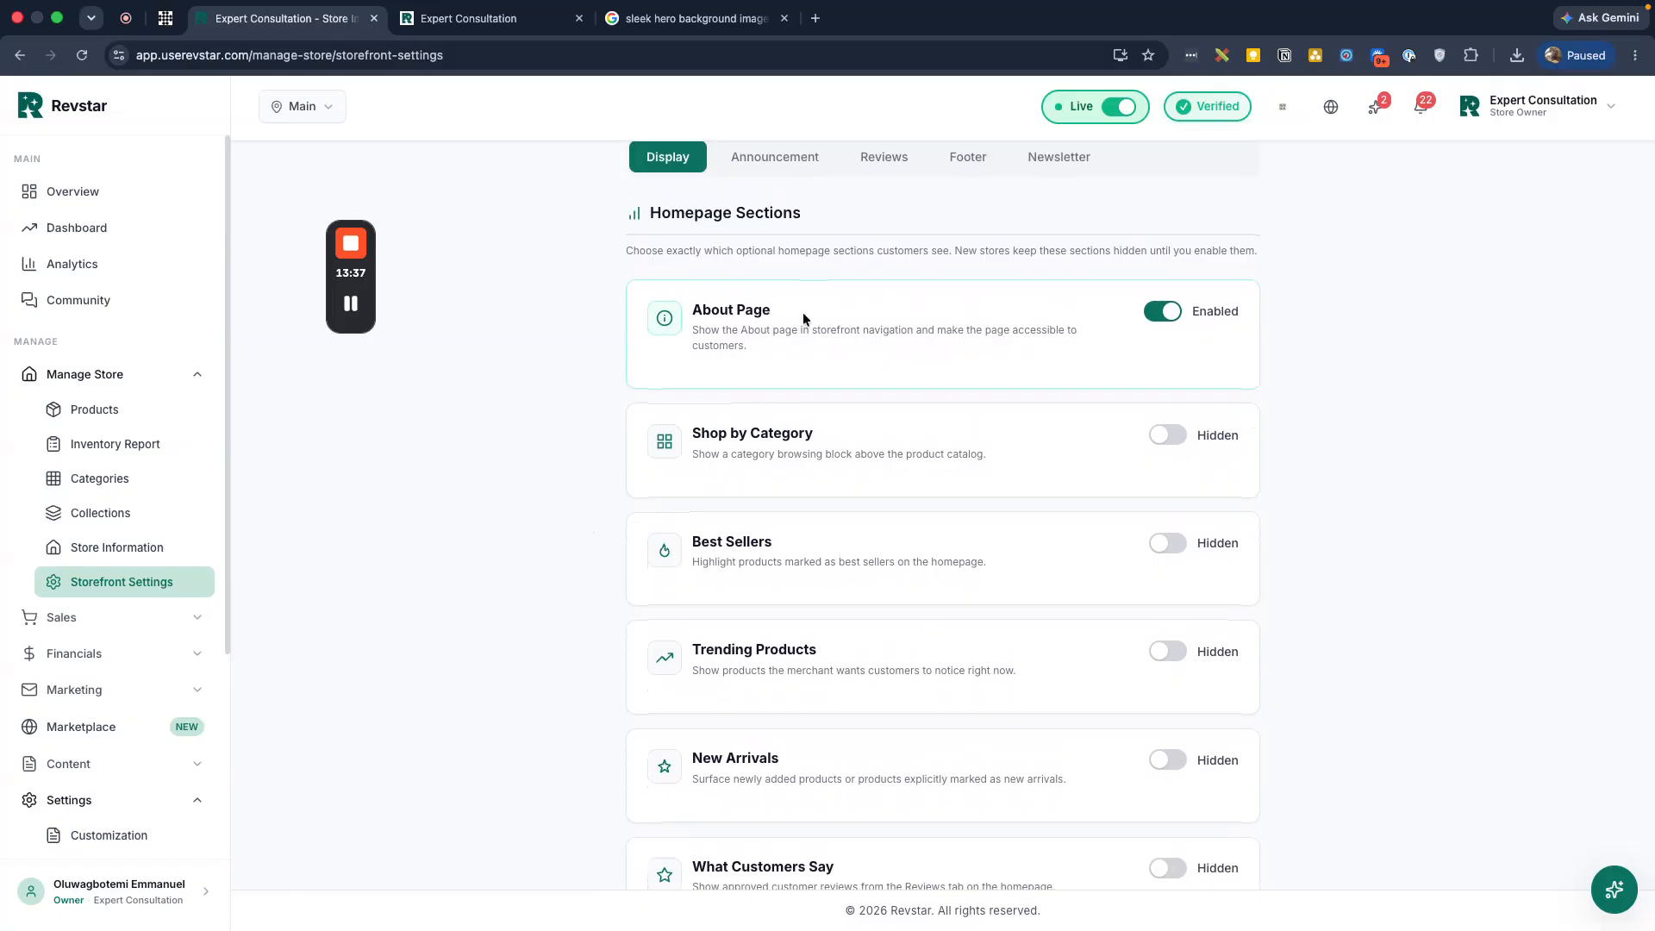
click(1170, 321)
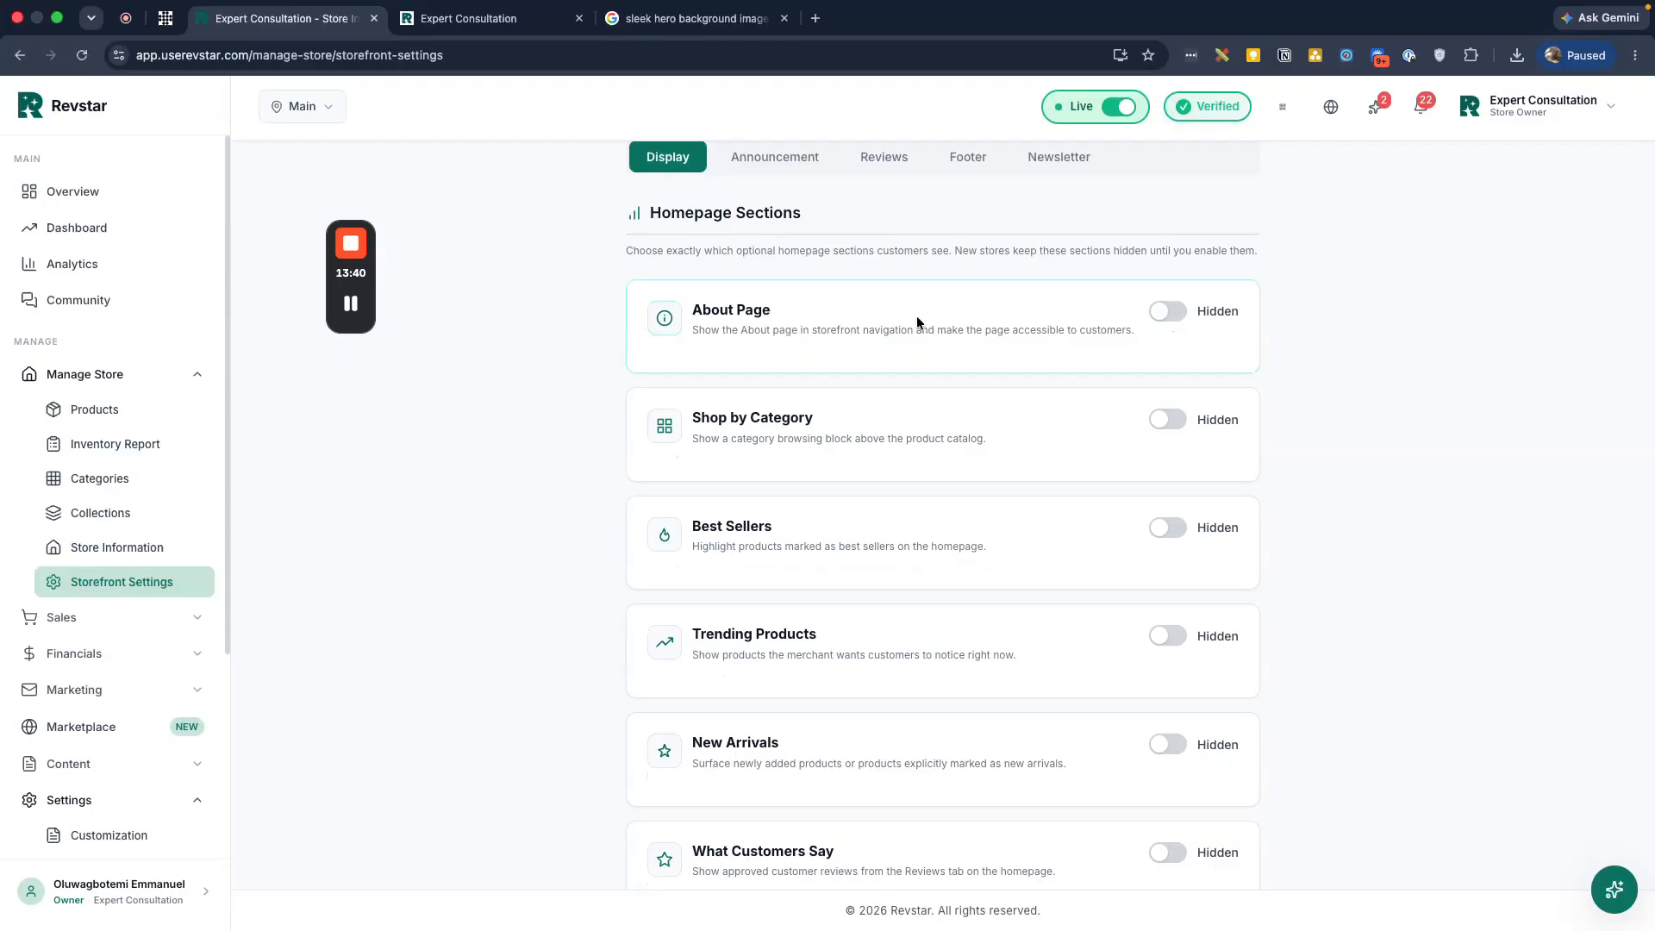
scroll(758, 378, down, 5)
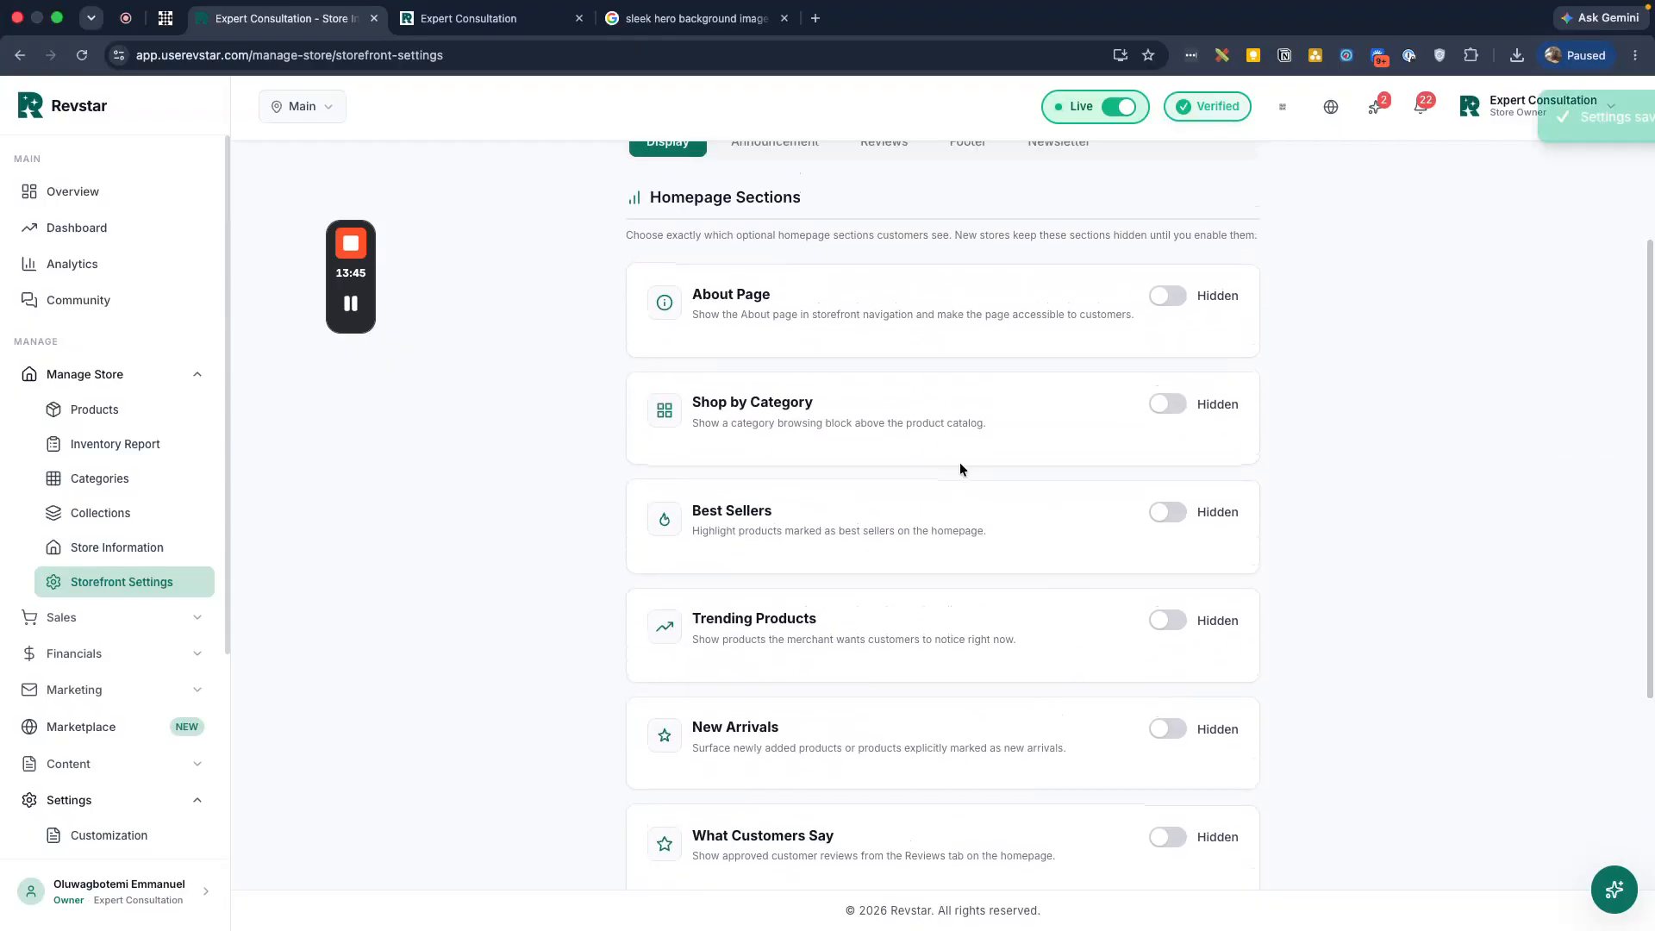
Reload the live About page to check its availability and look through the storefront's home page
click(470, 18)
scroll(410, 131, up, 5)
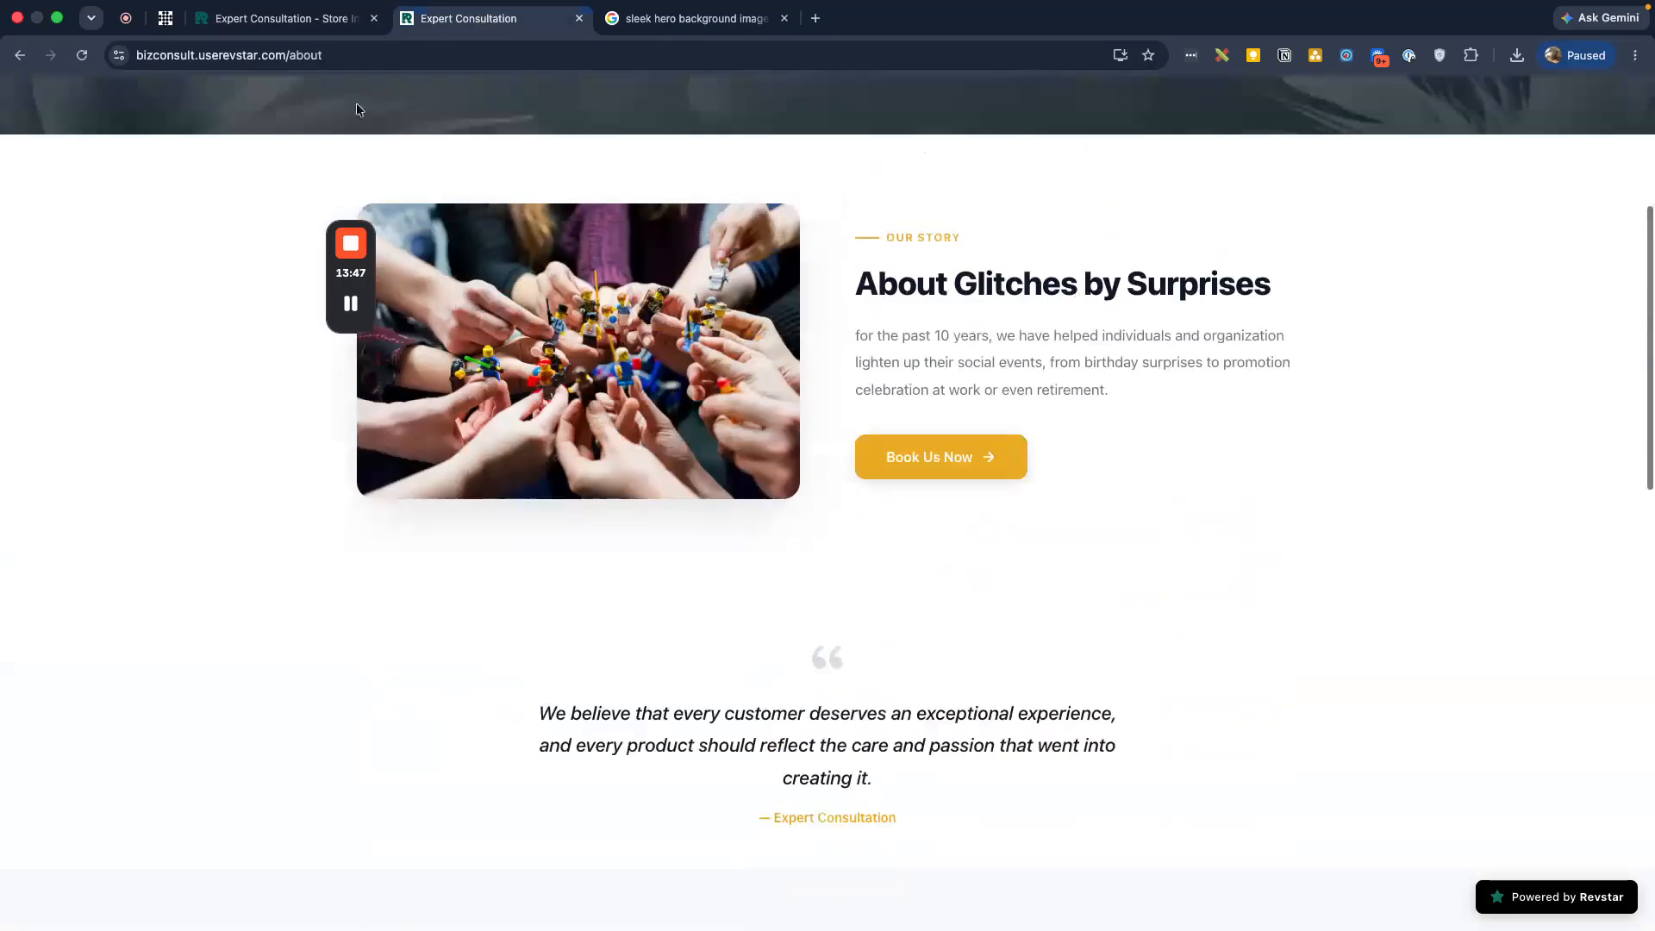
click(83, 57)
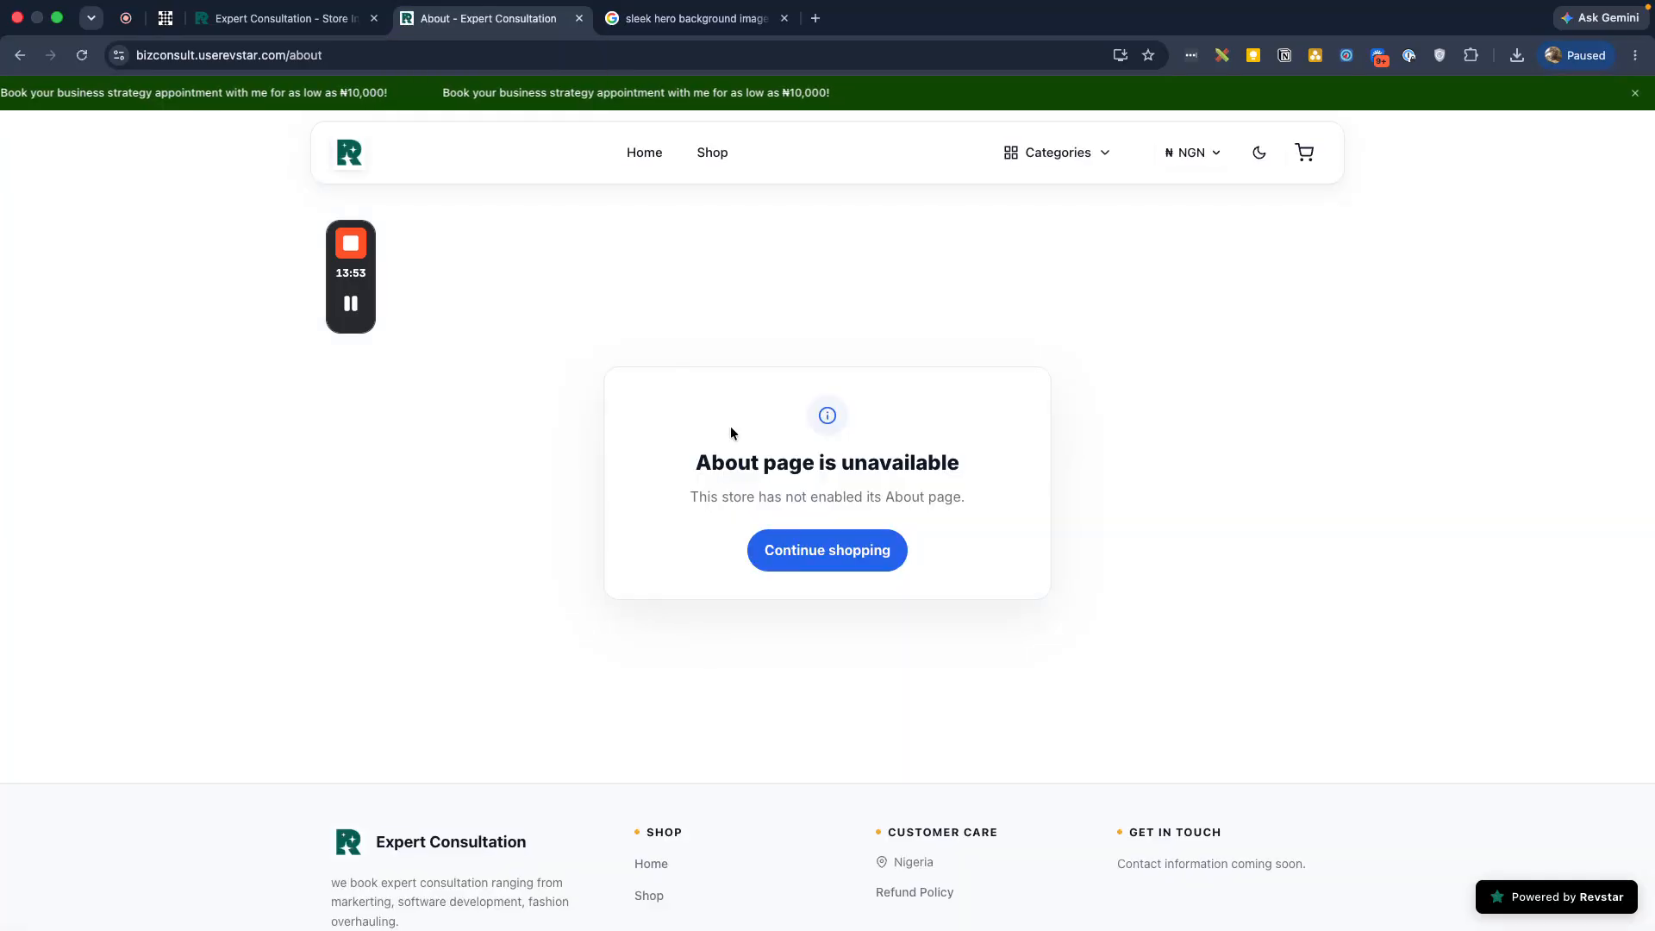
click(642, 152)
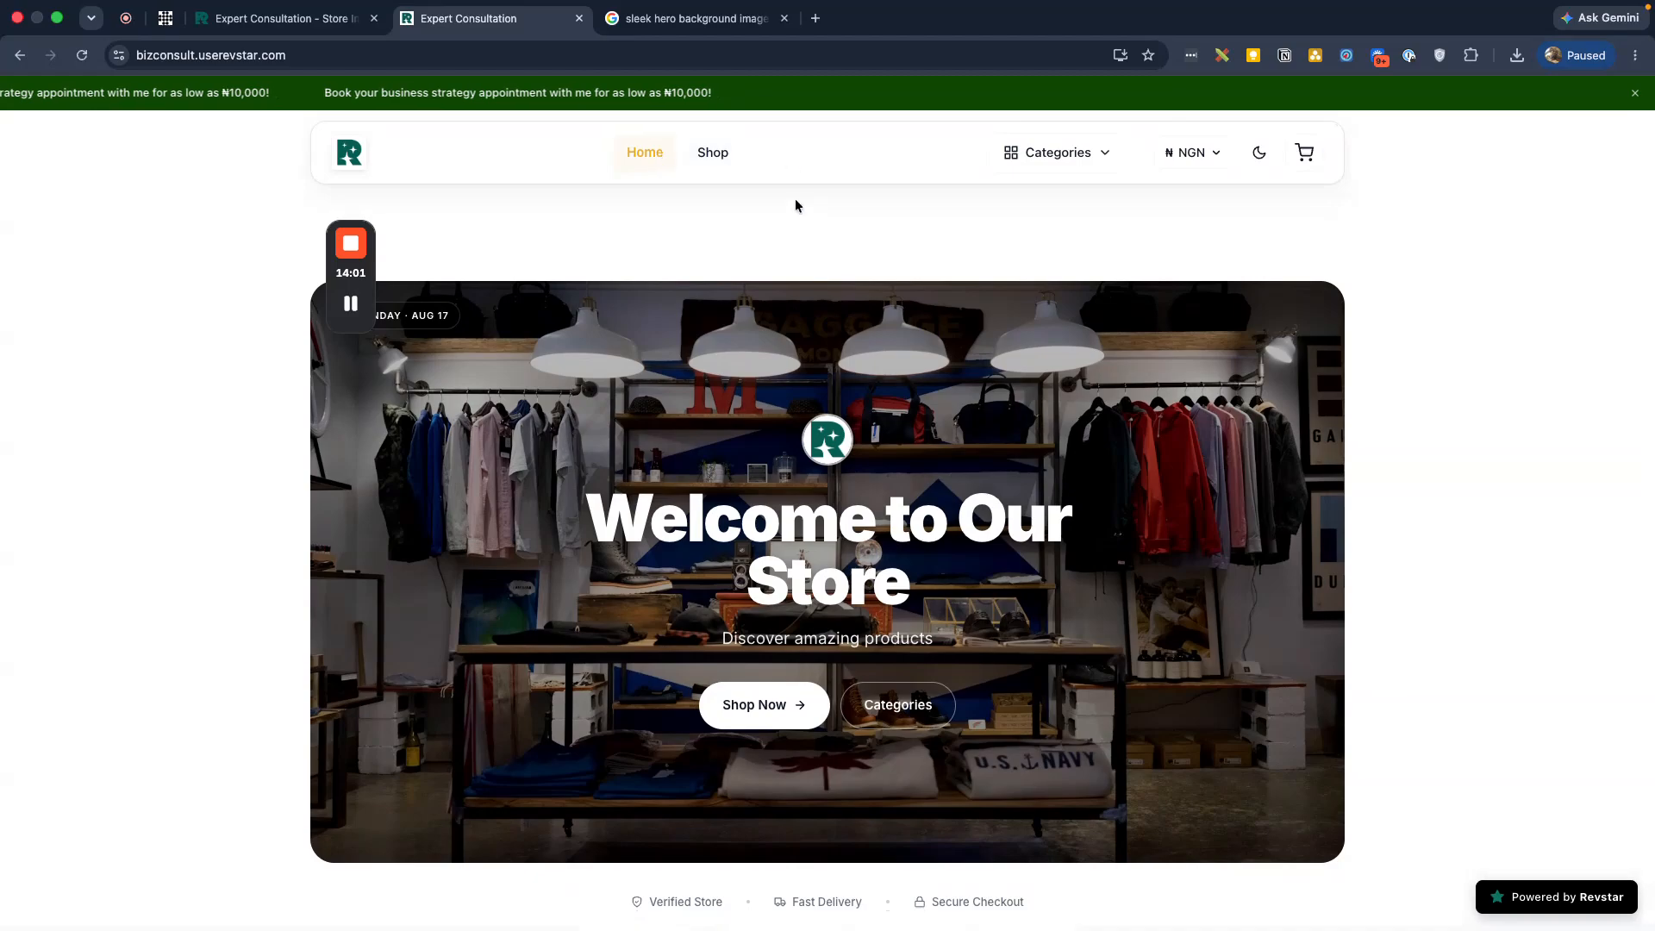
scroll(799, 293, down, 8)
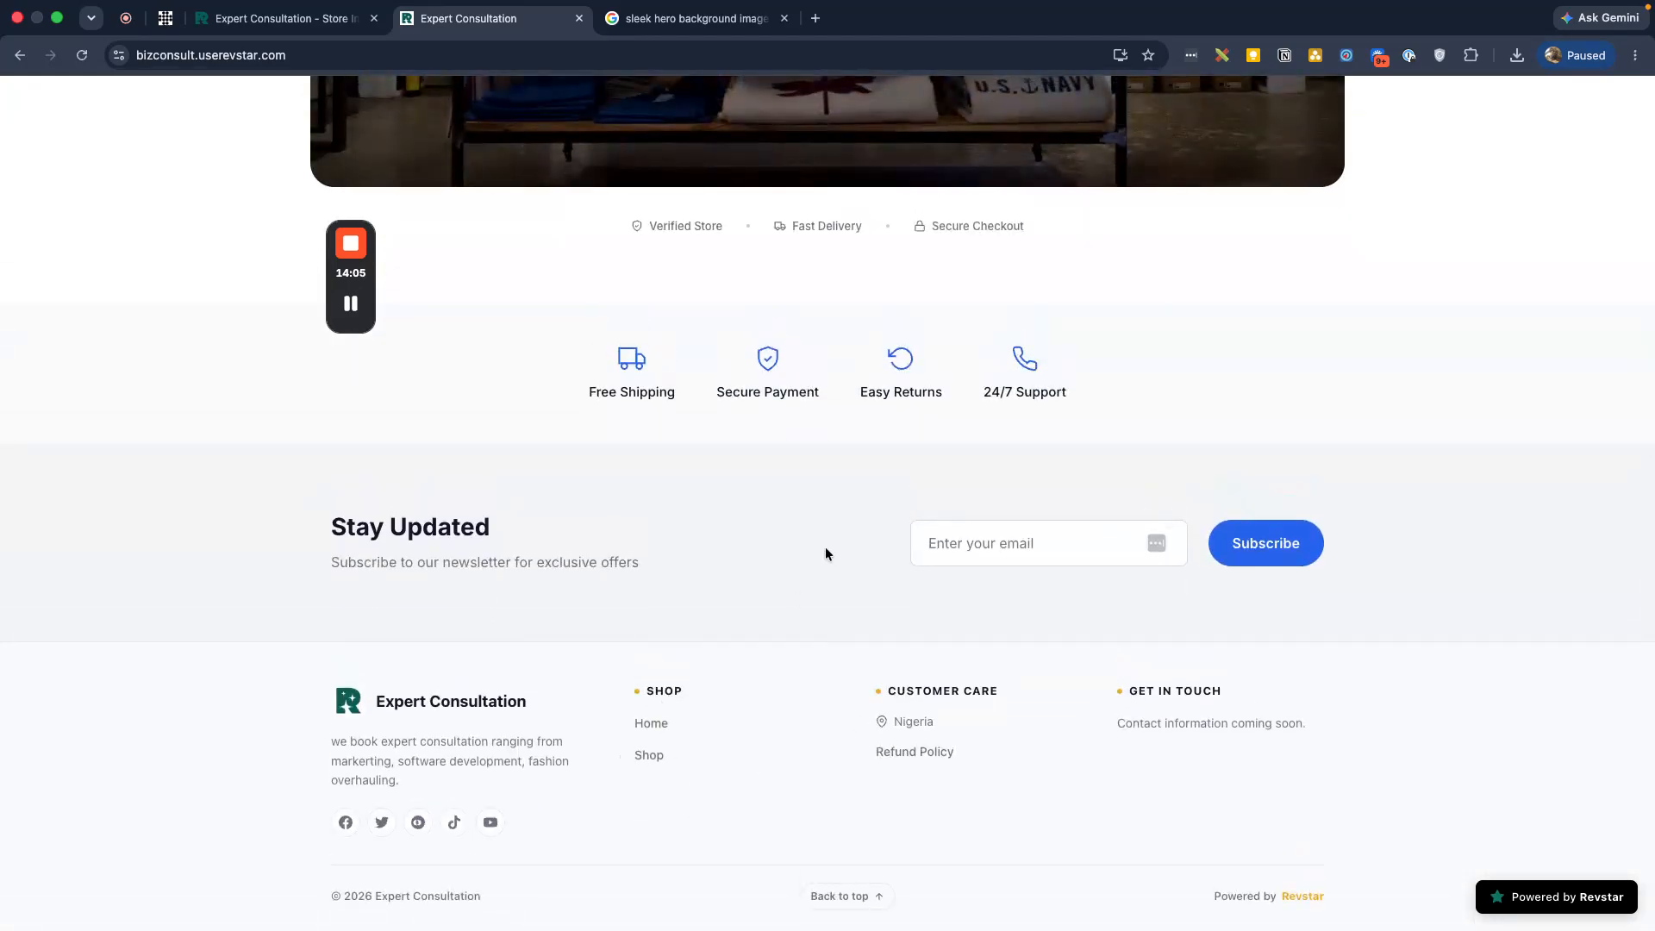
scroll(824, 549, up, 10)
Enable the Shop by Category homepage section in Storefront Settings and save the settings
click(295, 18)
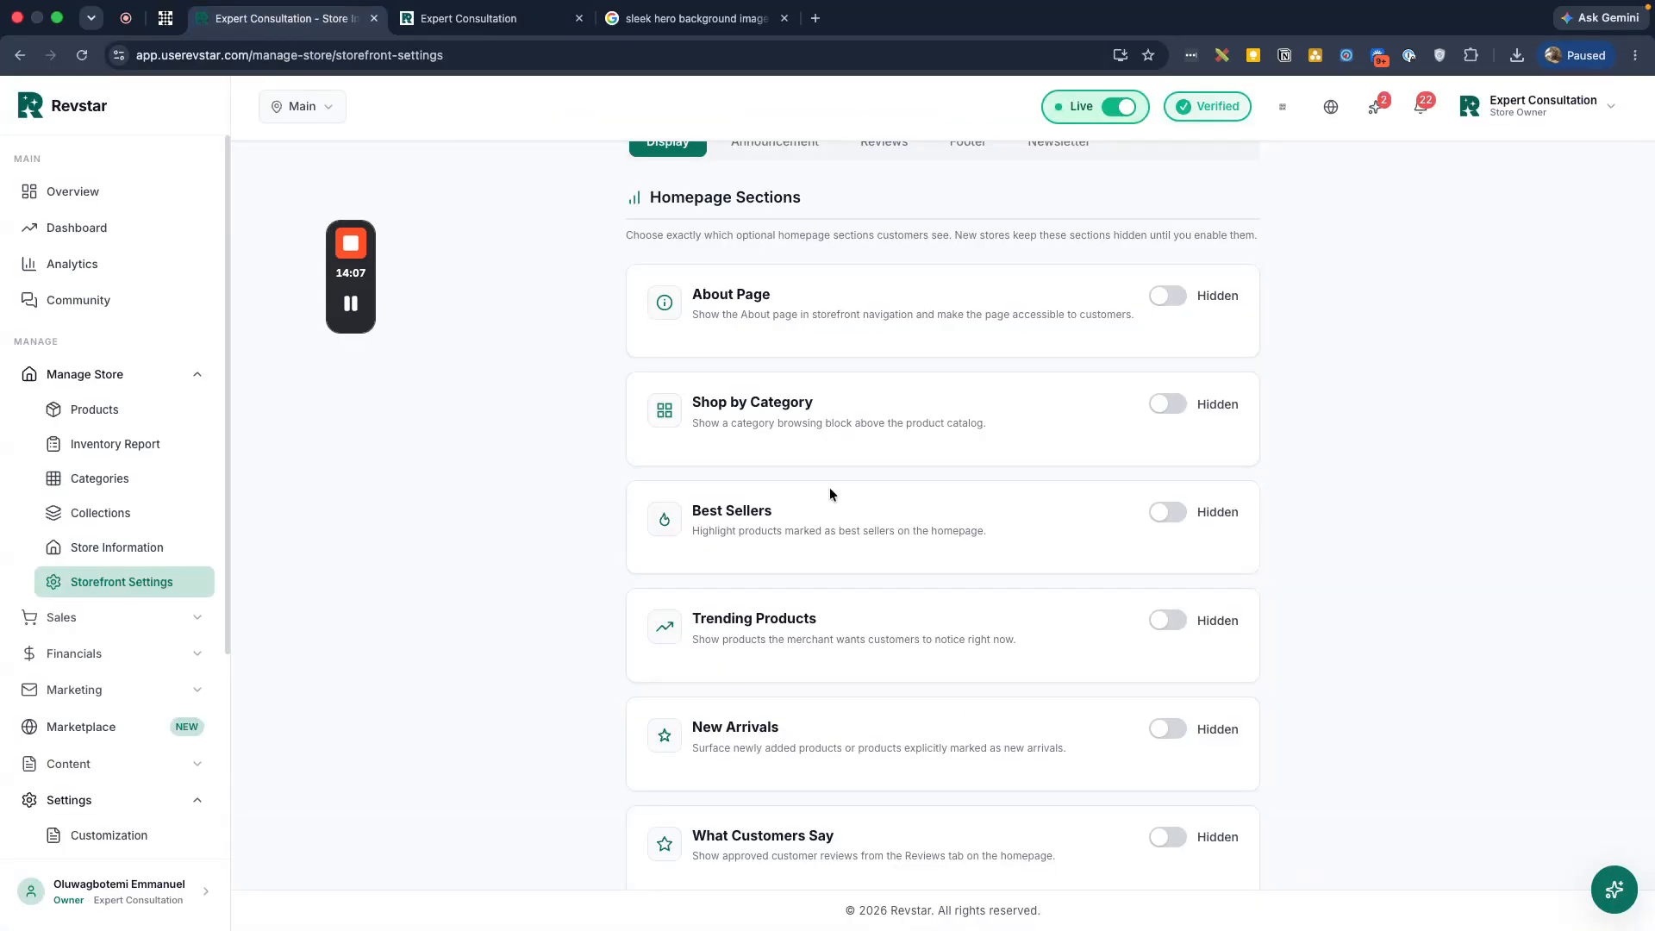
scroll(938, 543, down, 1)
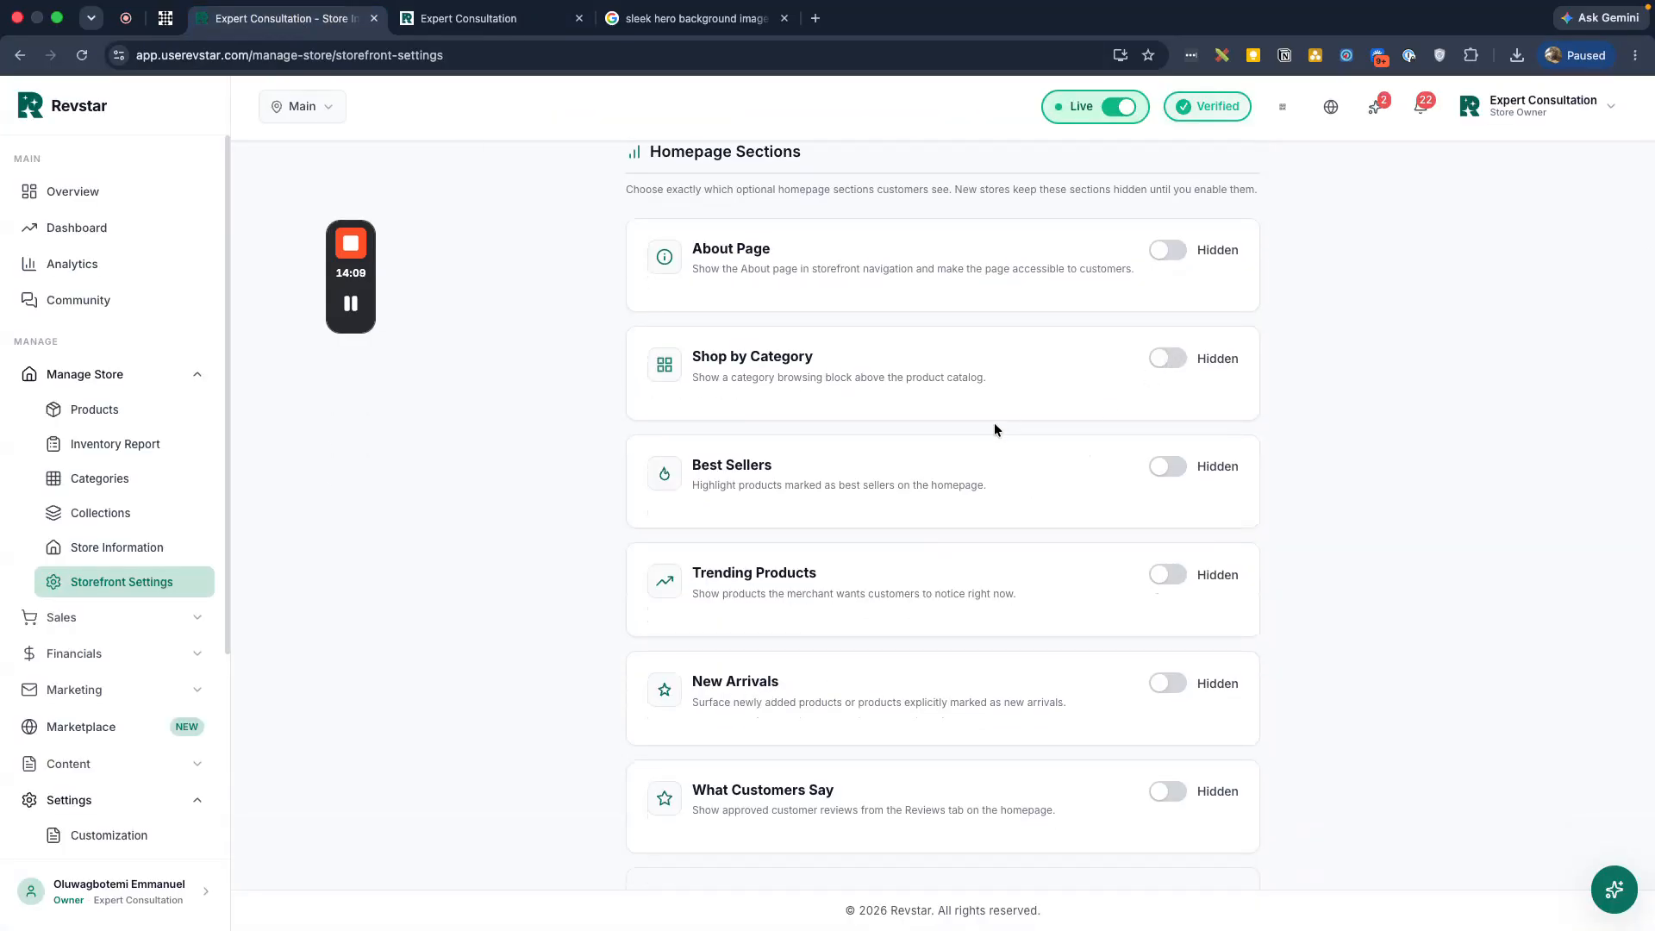
click(1166, 360)
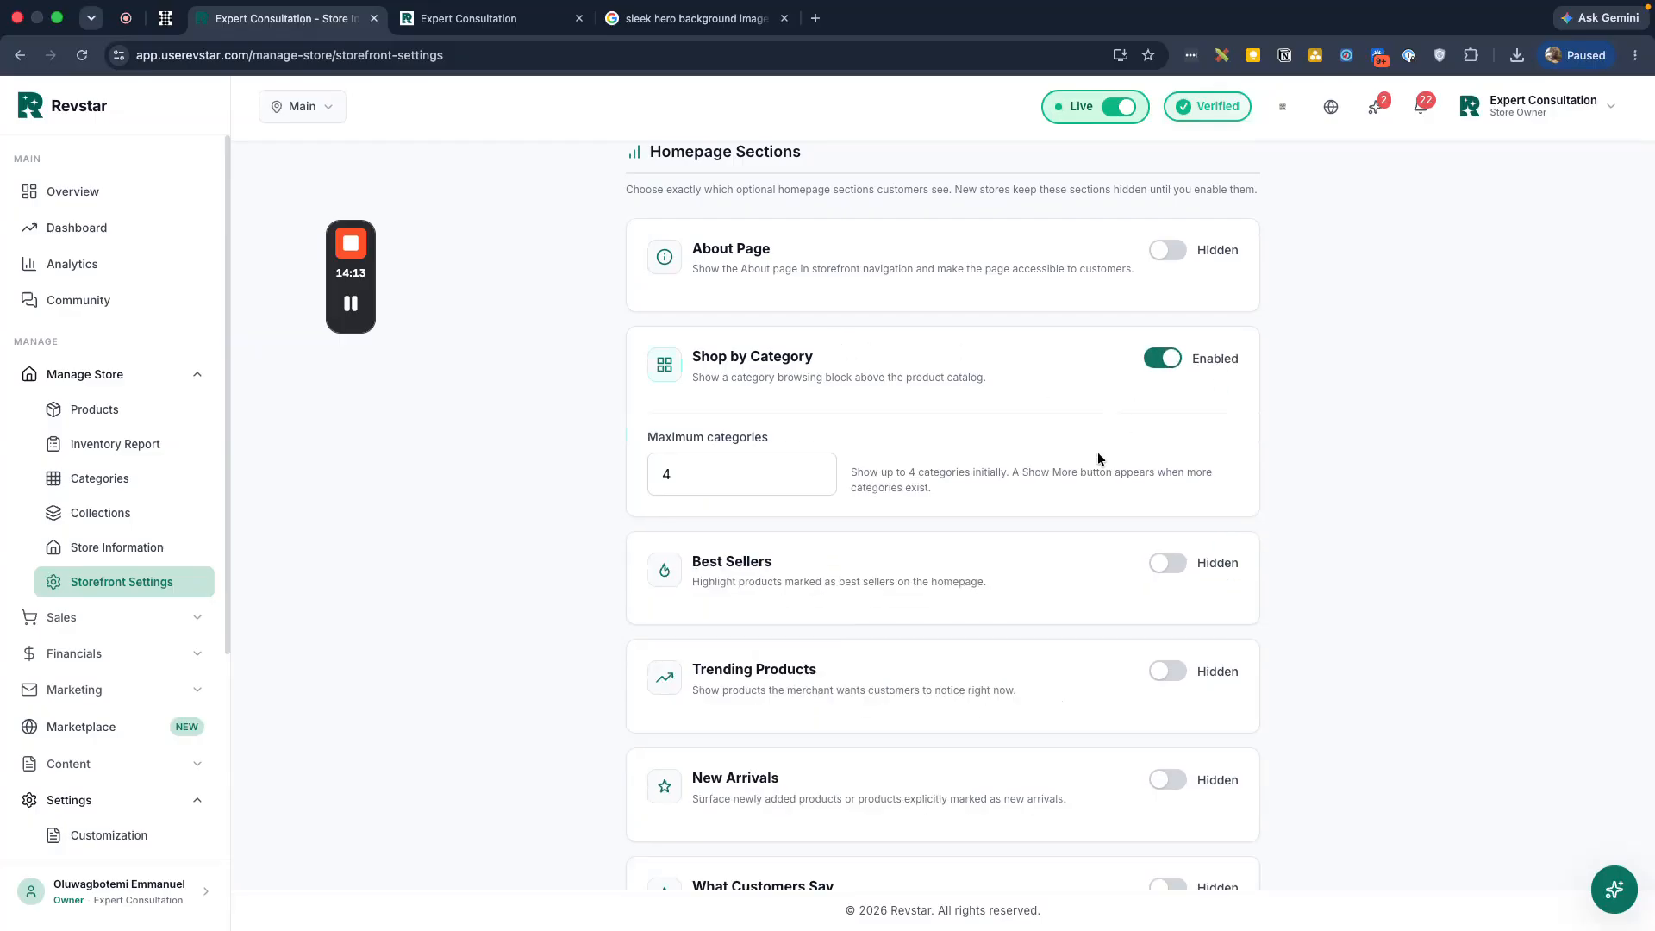
scroll(1098, 459, down, 1)
scroll(948, 472, down, 1)
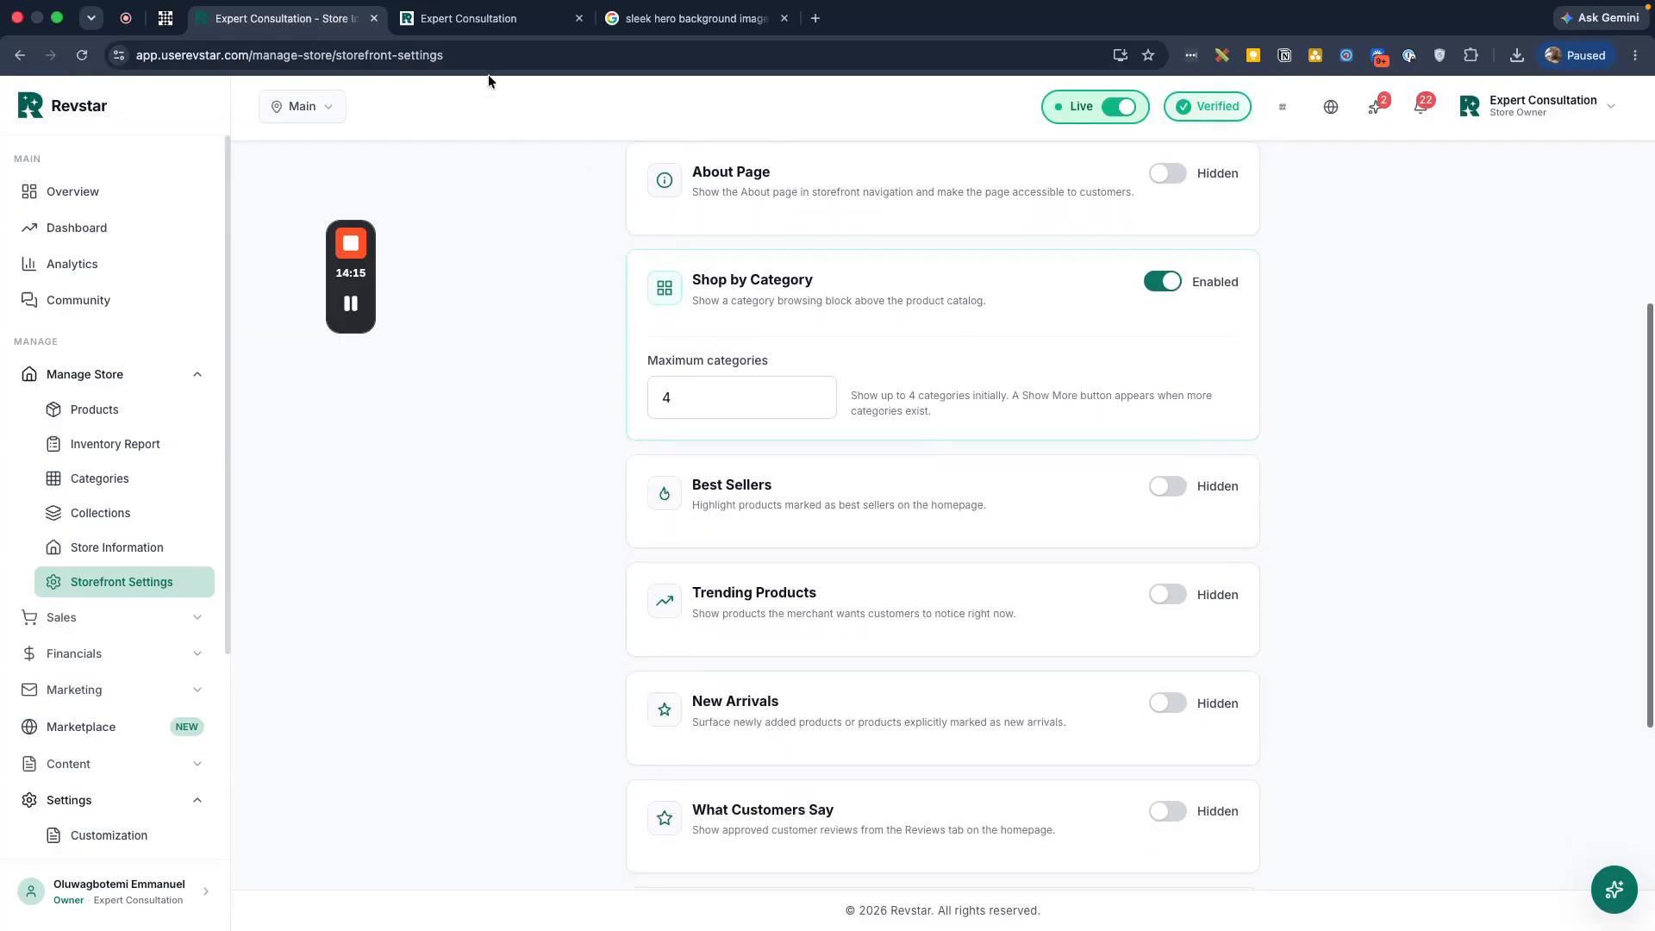
scroll(1123, 539, down, 5)
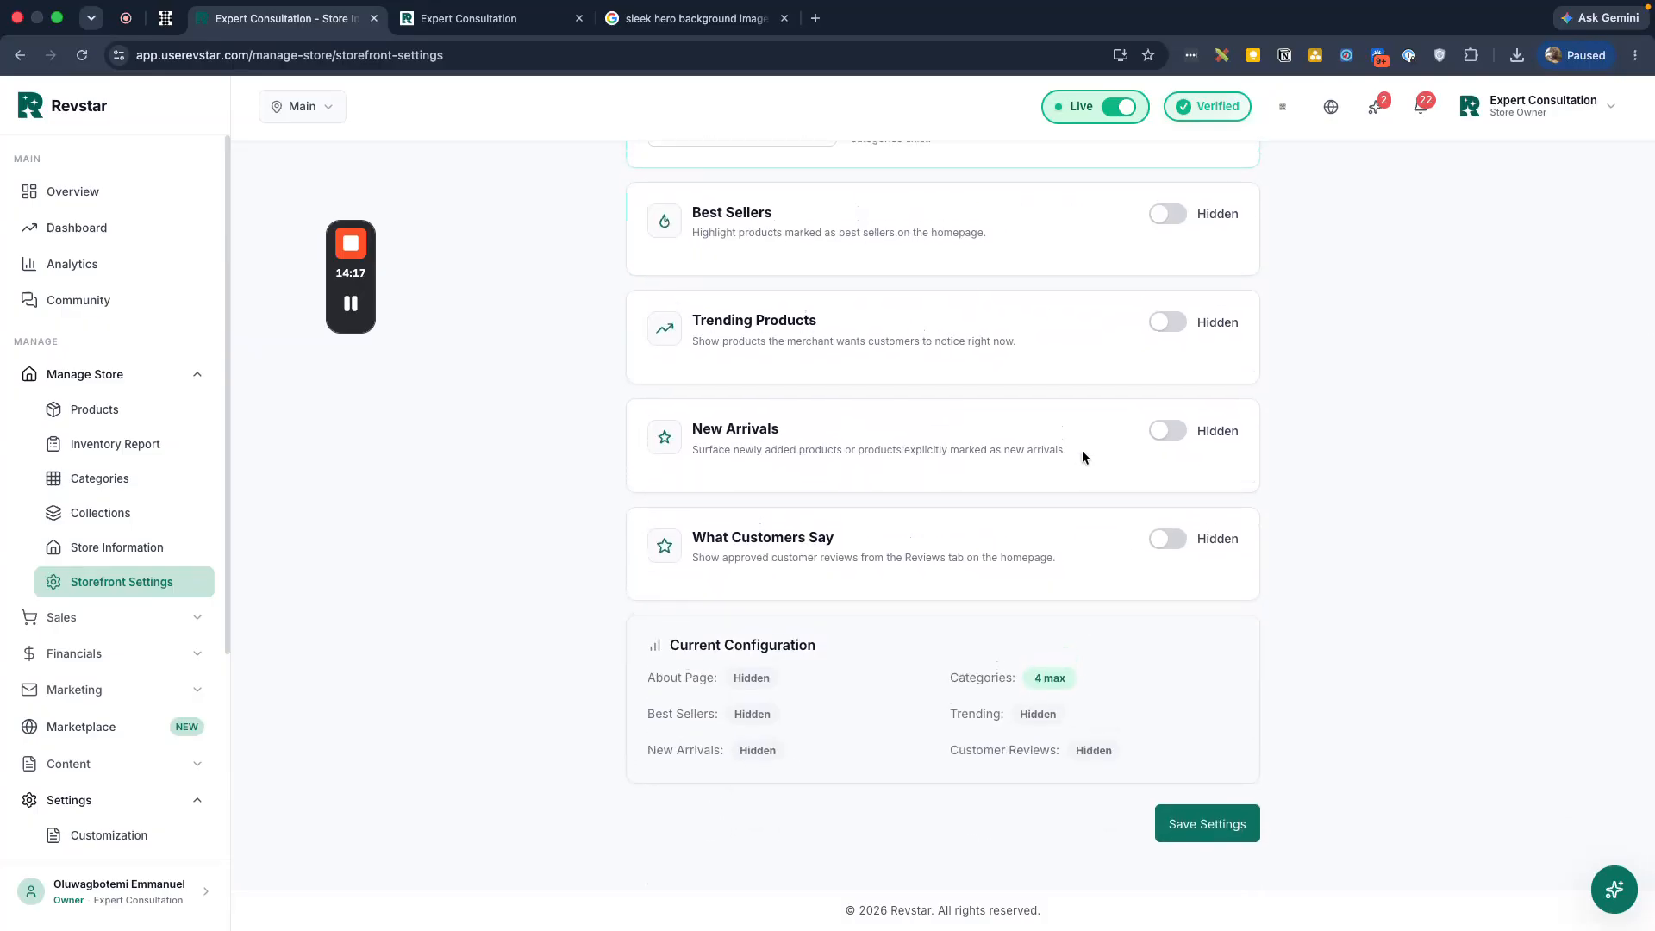
scroll(1083, 450, up, 5)
scroll(1107, 335, down, 4)
click(1207, 870)
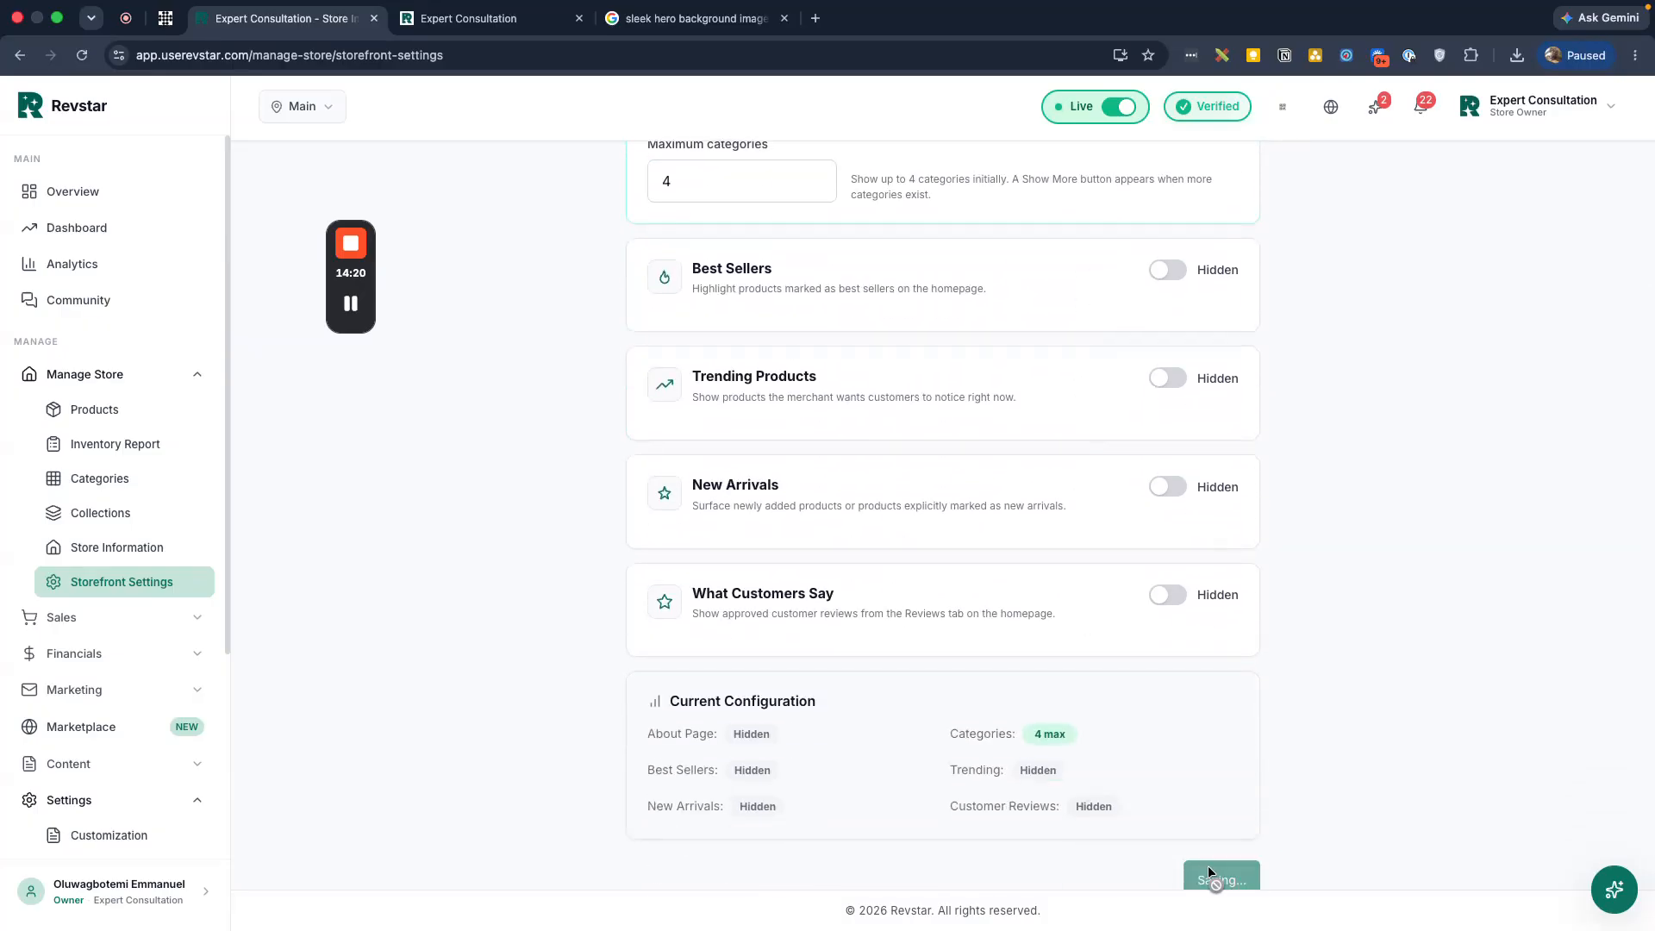
Reload the live storefront and examine the Shop by Category section on its home page
scroll(1056, 584, up, 5)
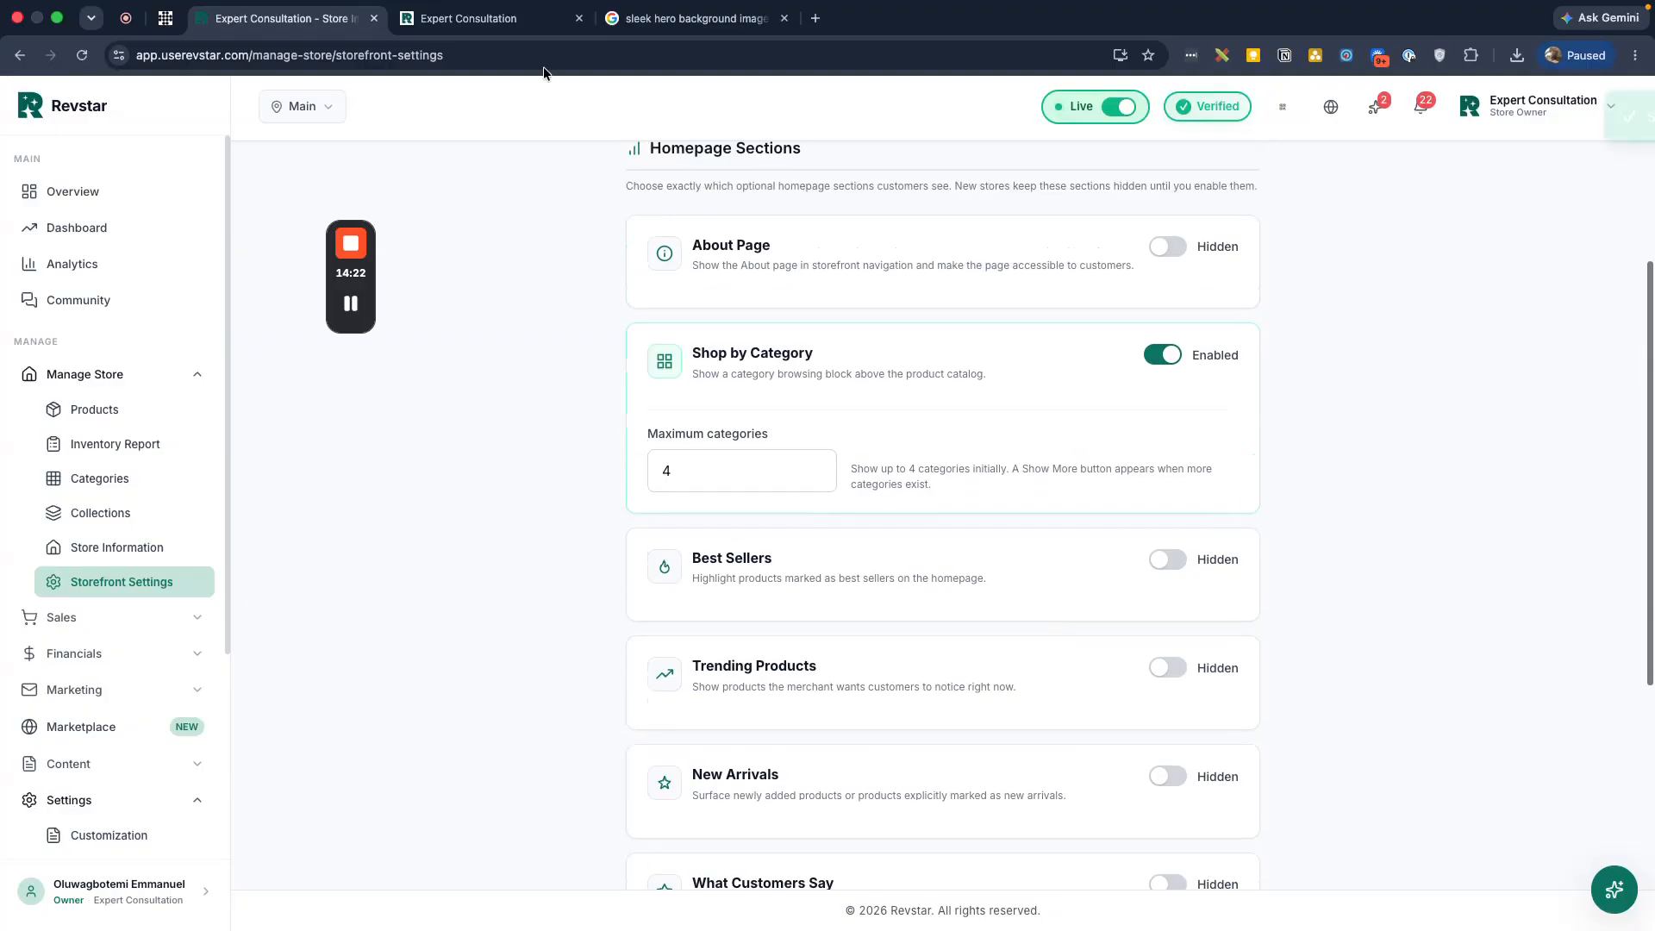
click(503, 24)
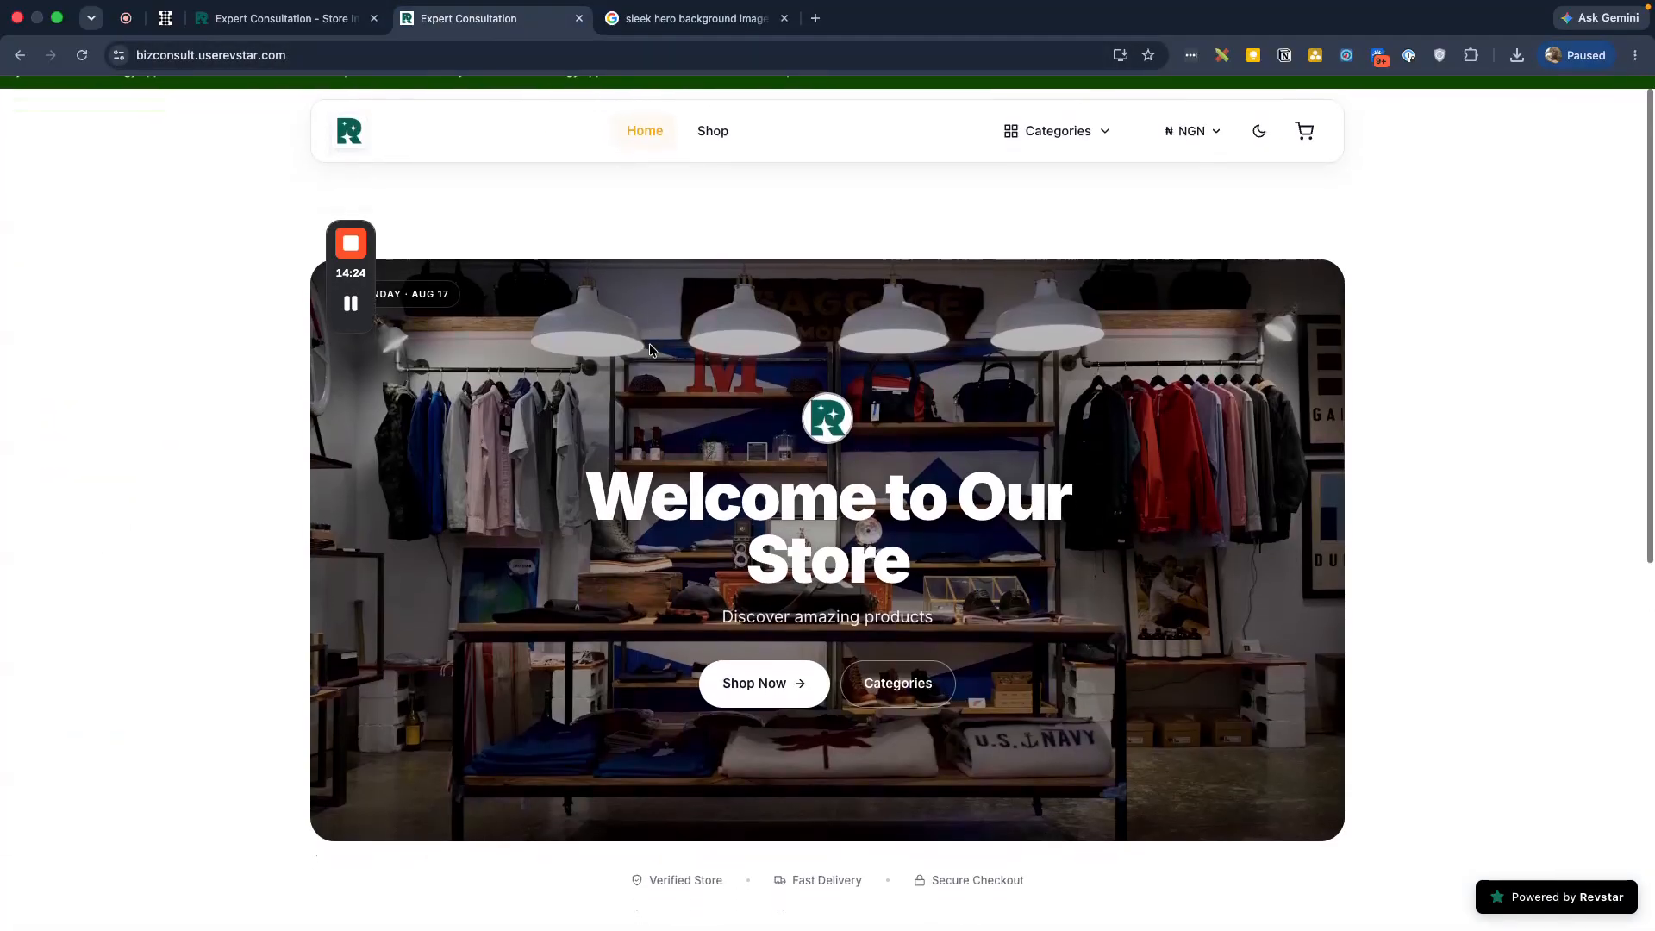
scroll(650, 349, down, 6)
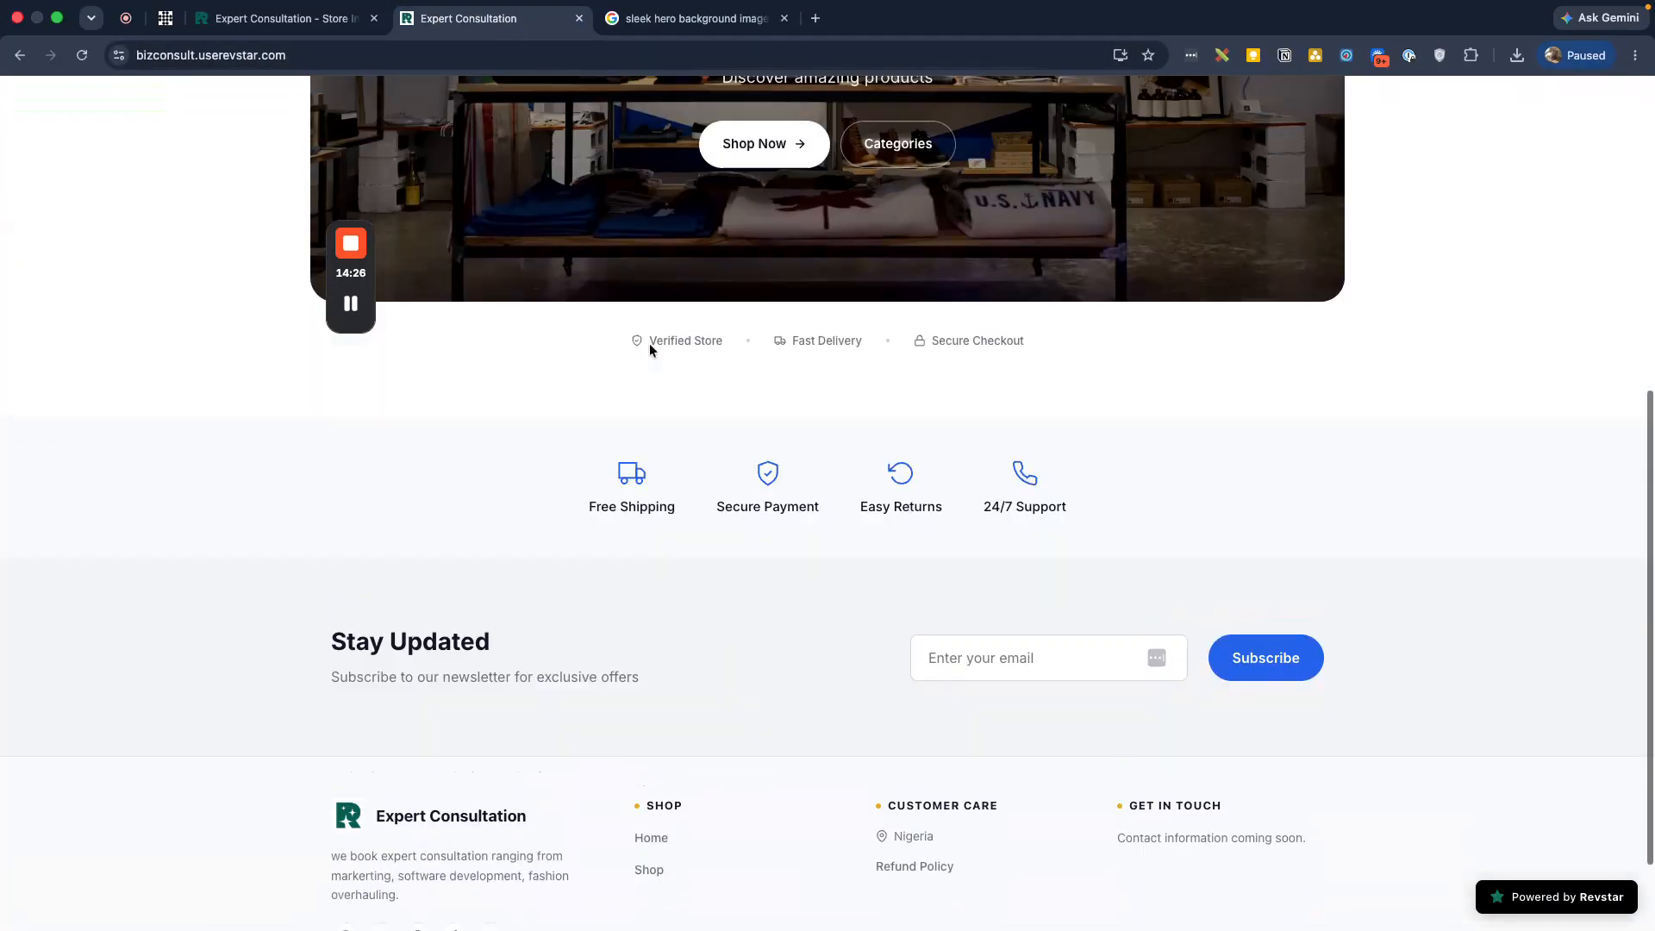
scroll(649, 349, up, 5)
scroll(650, 349, down, 2)
scroll(752, 449, down, 3)
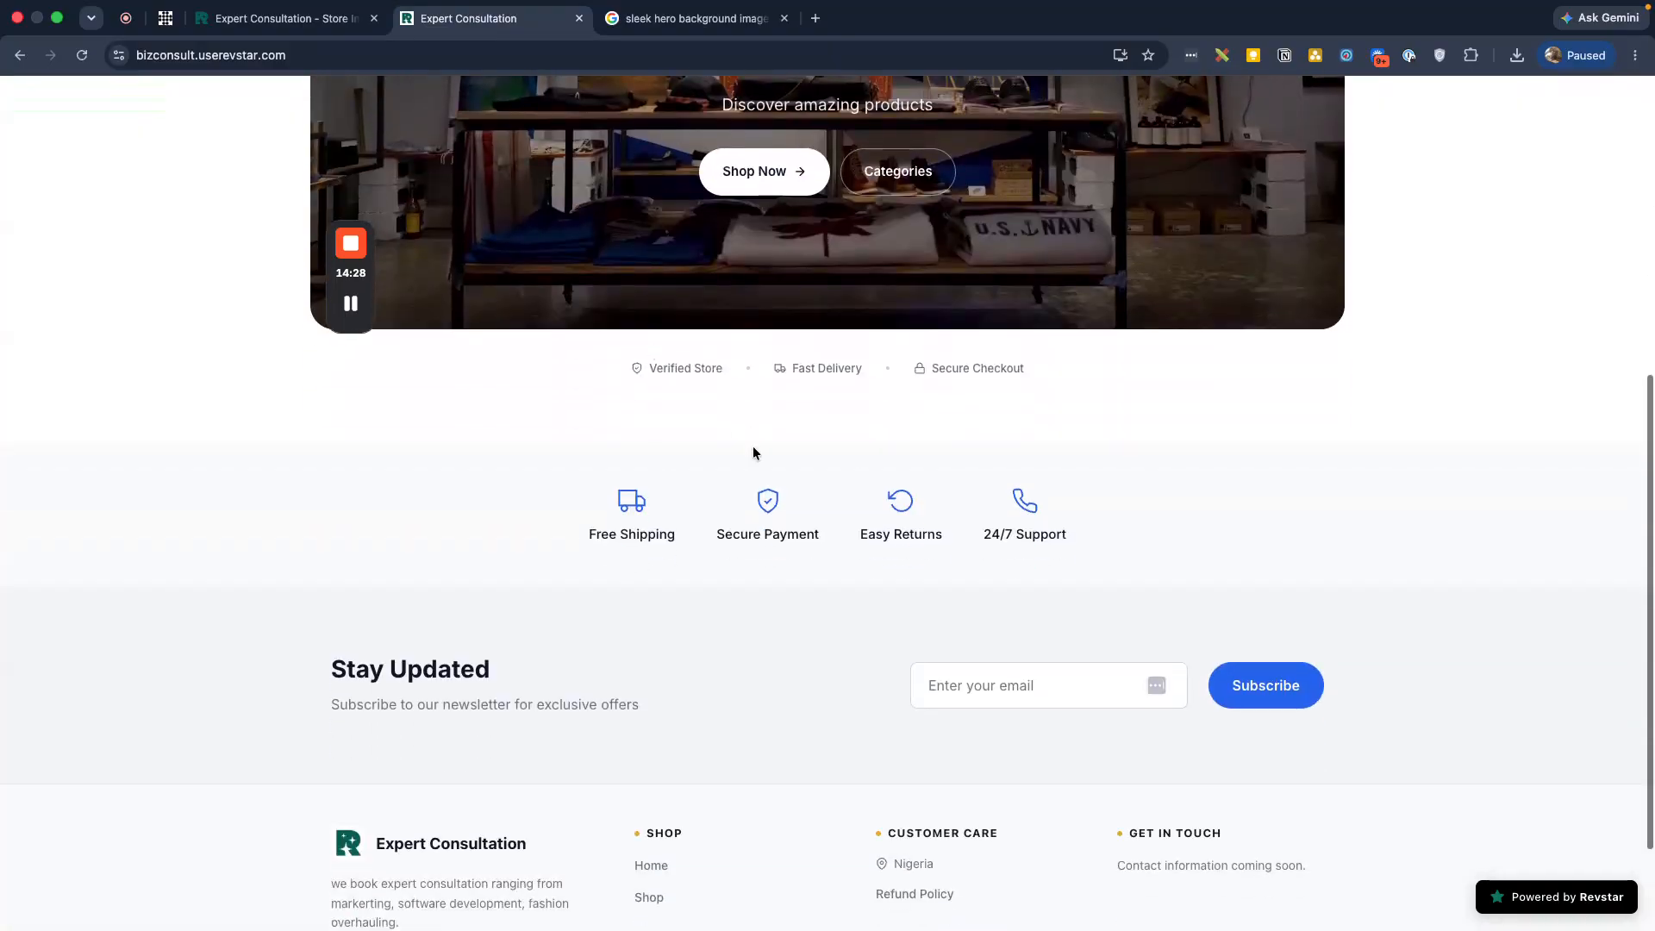
scroll(876, 362, up, 7)
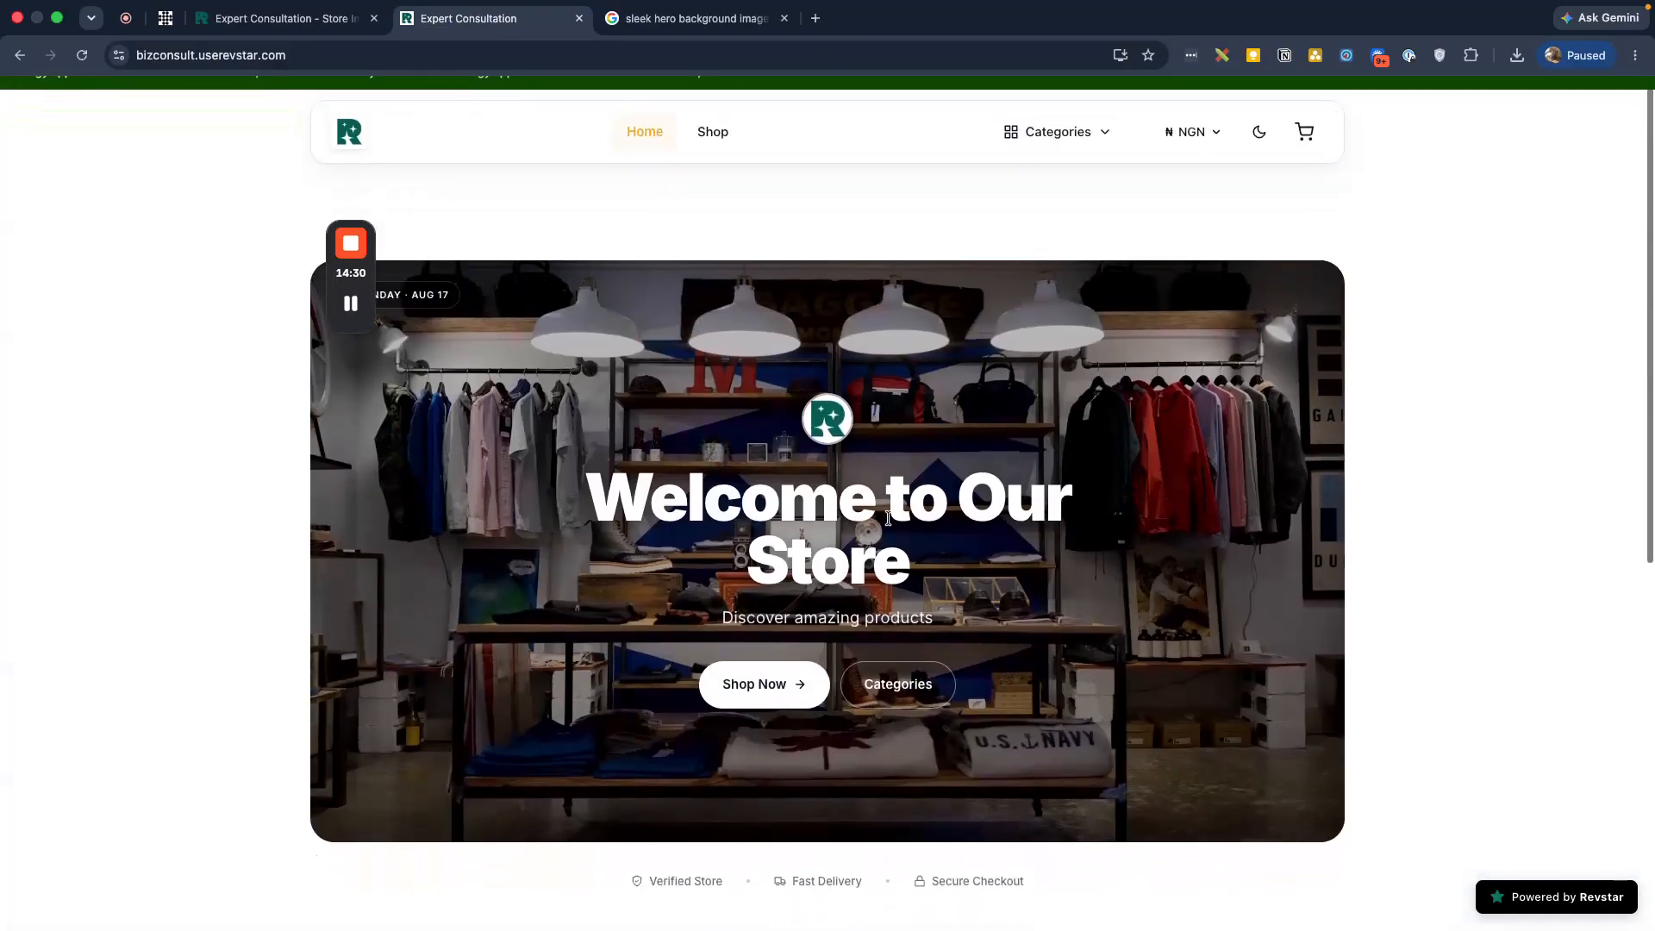
scroll(887, 518, down, 2)
click(78, 58)
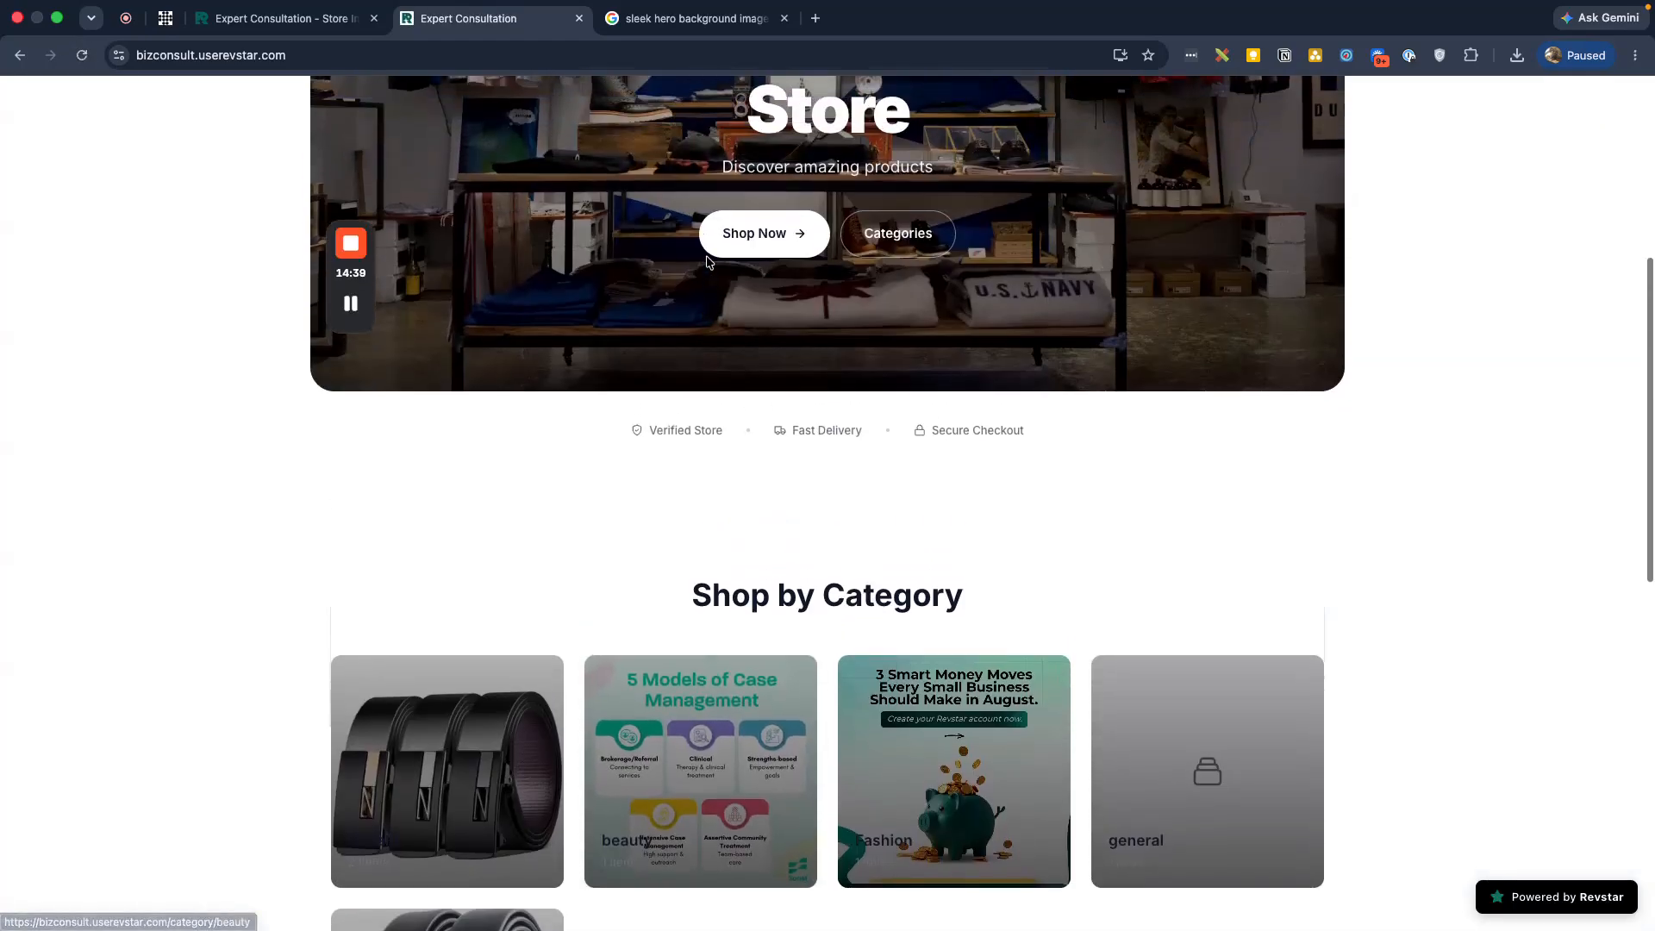
scroll(715, 284, up, 3)
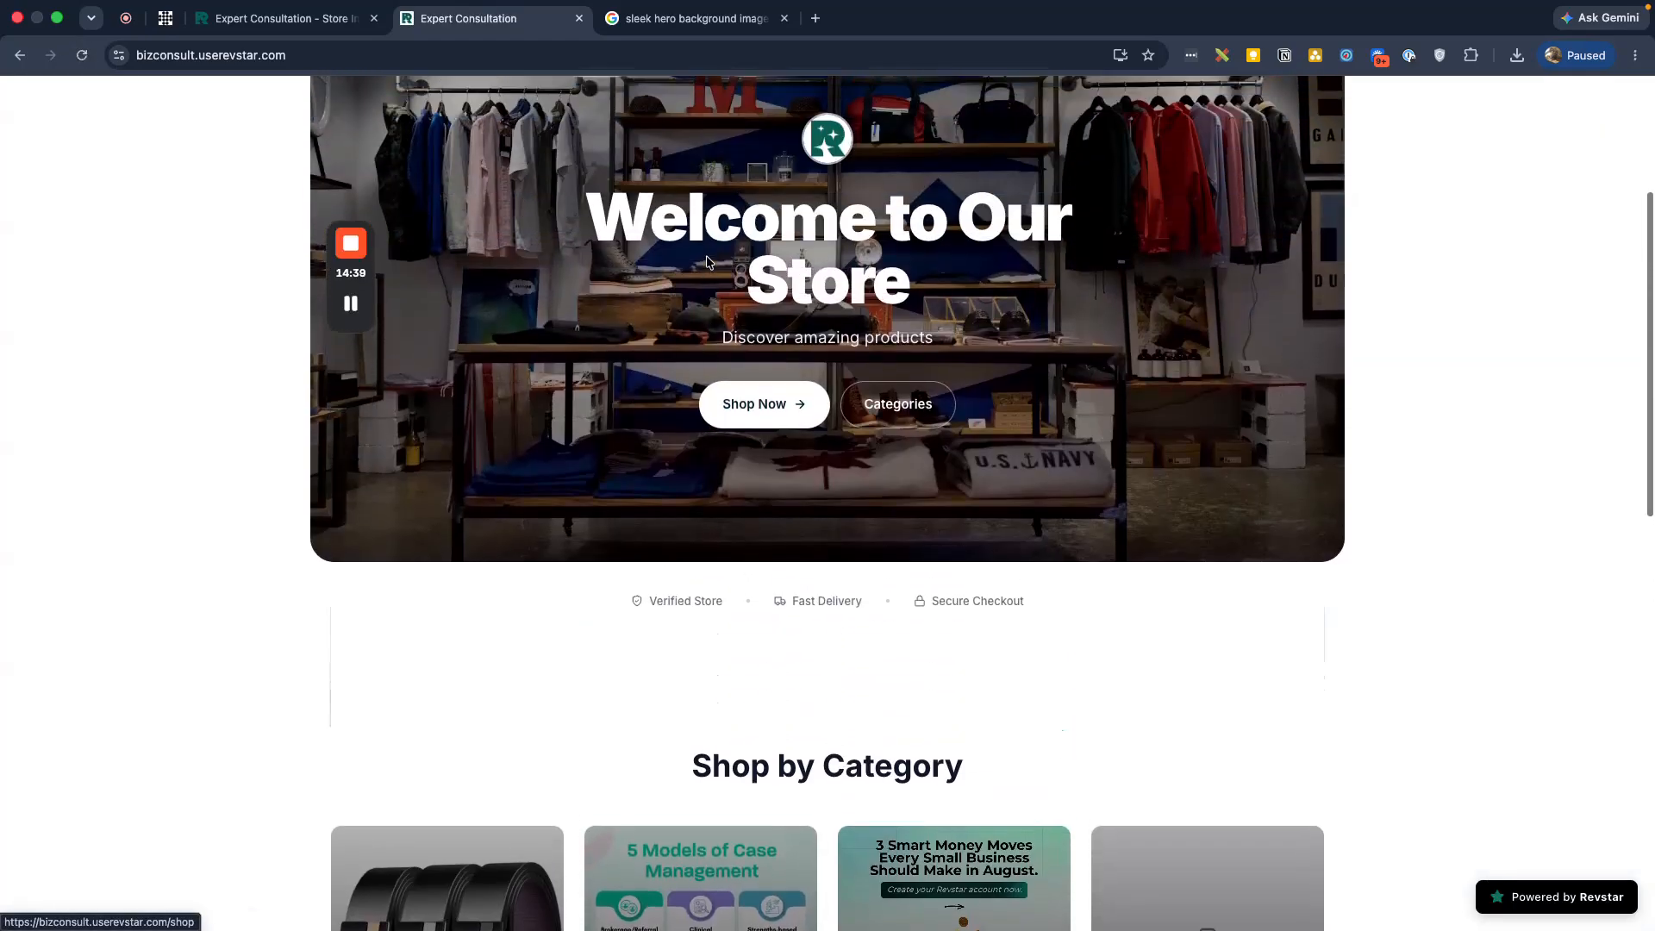
scroll(730, 326, down, 6)
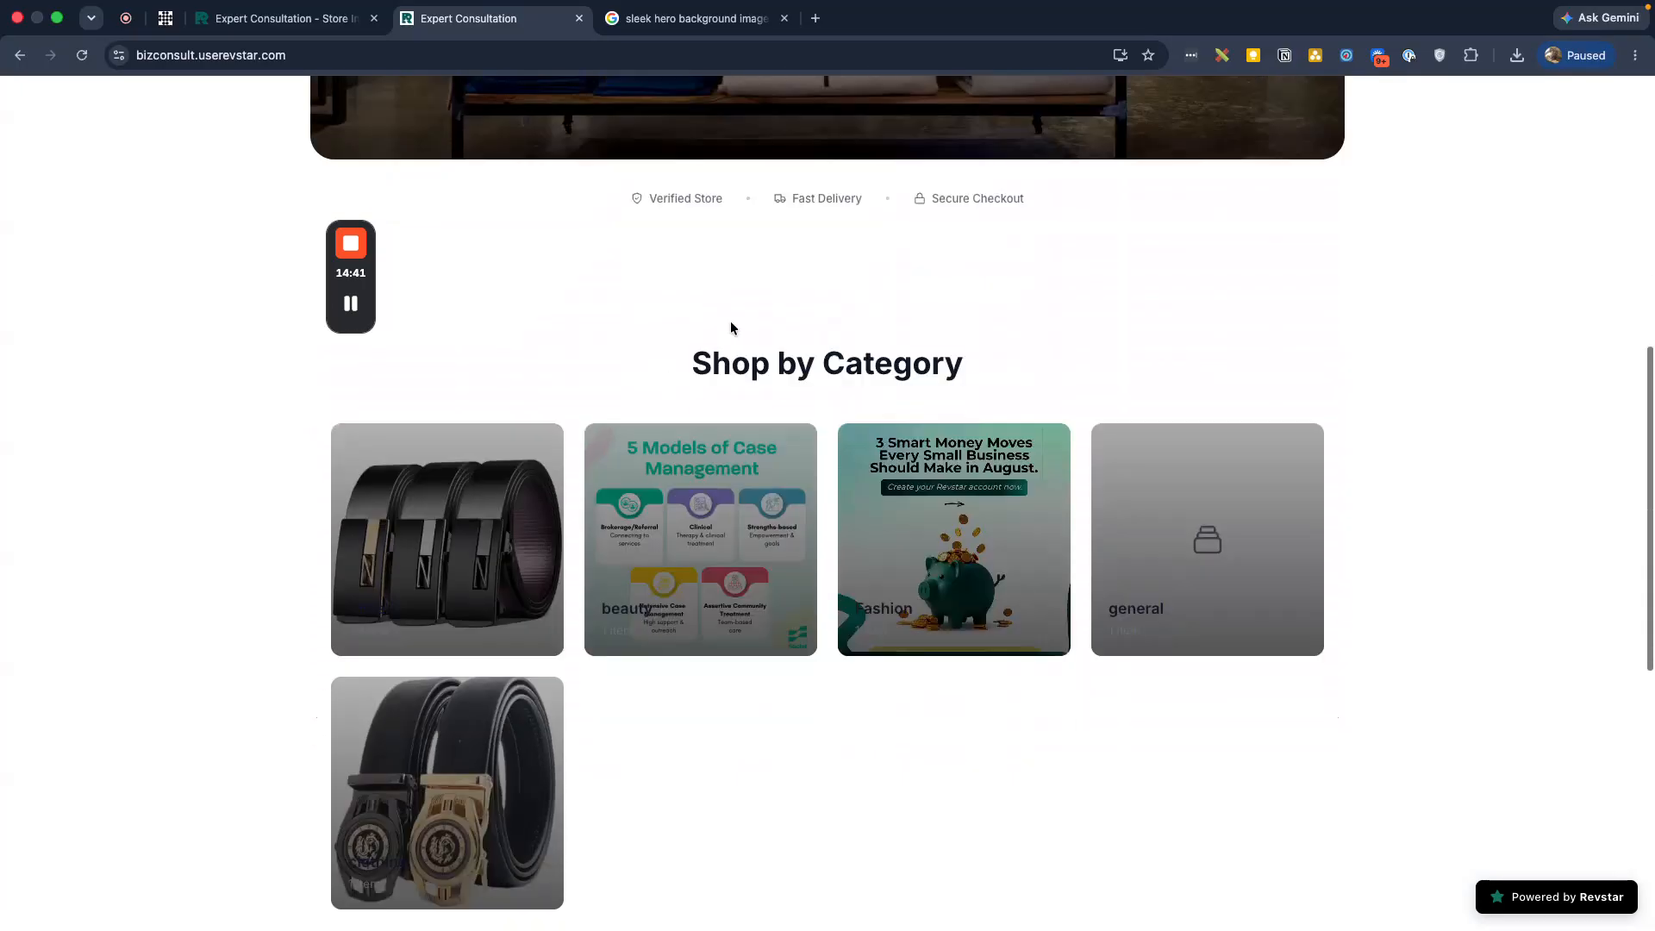
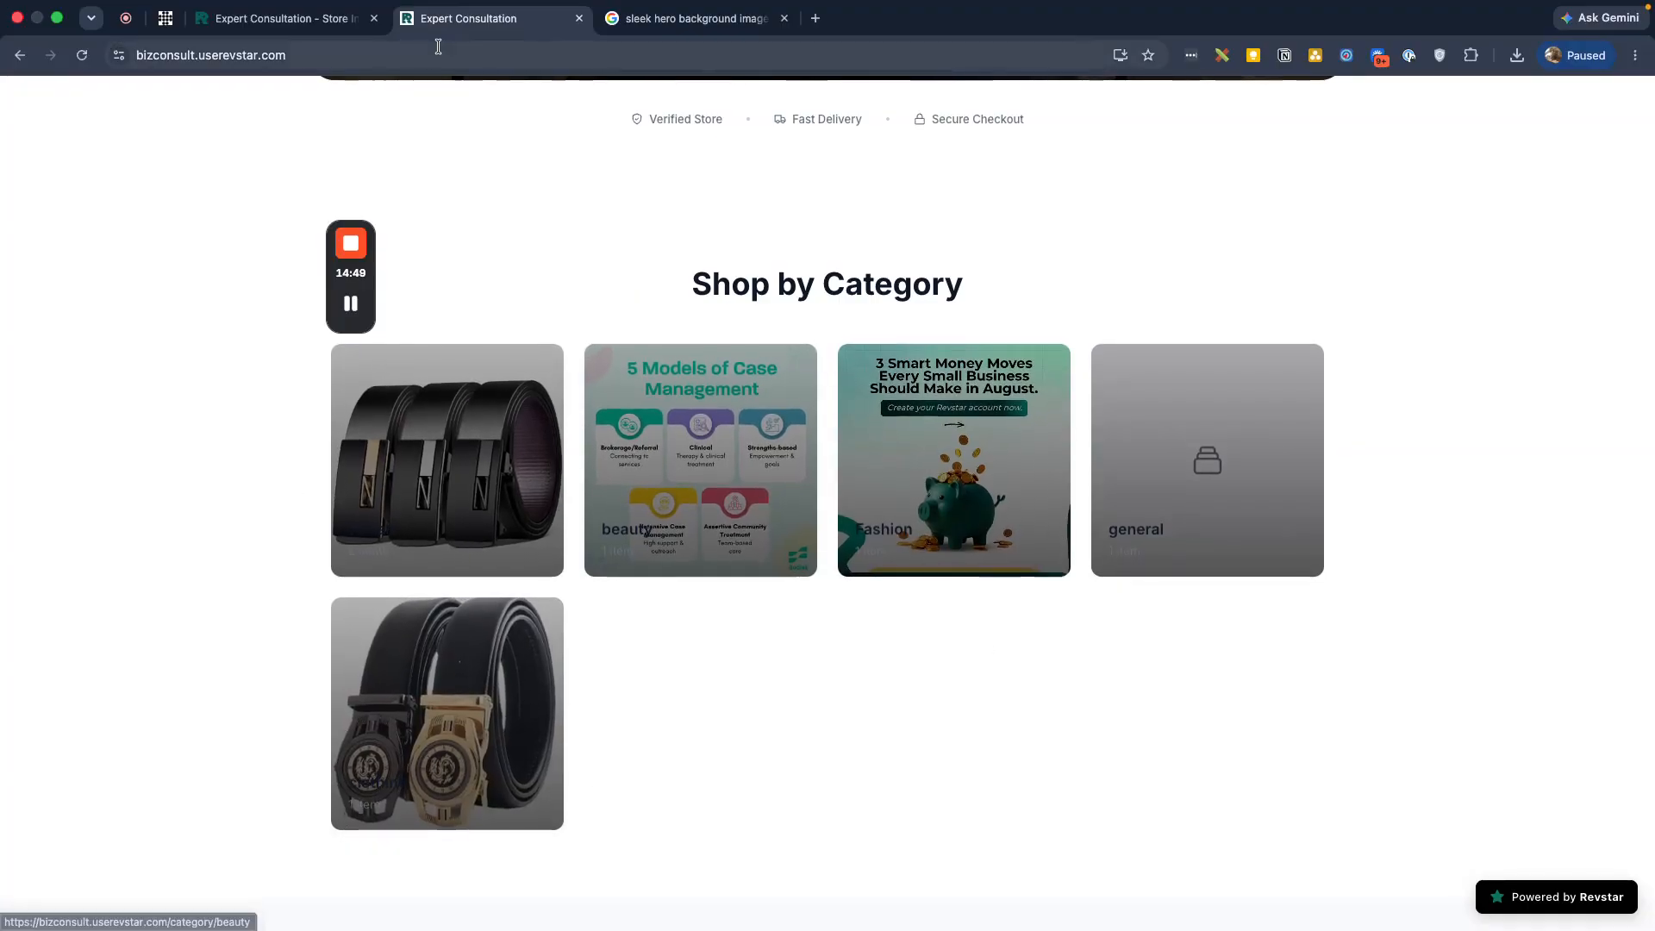
Hide the Shop by Category homepage section in Storefront Settings and save the settings
click(289, 19)
click(1163, 355)
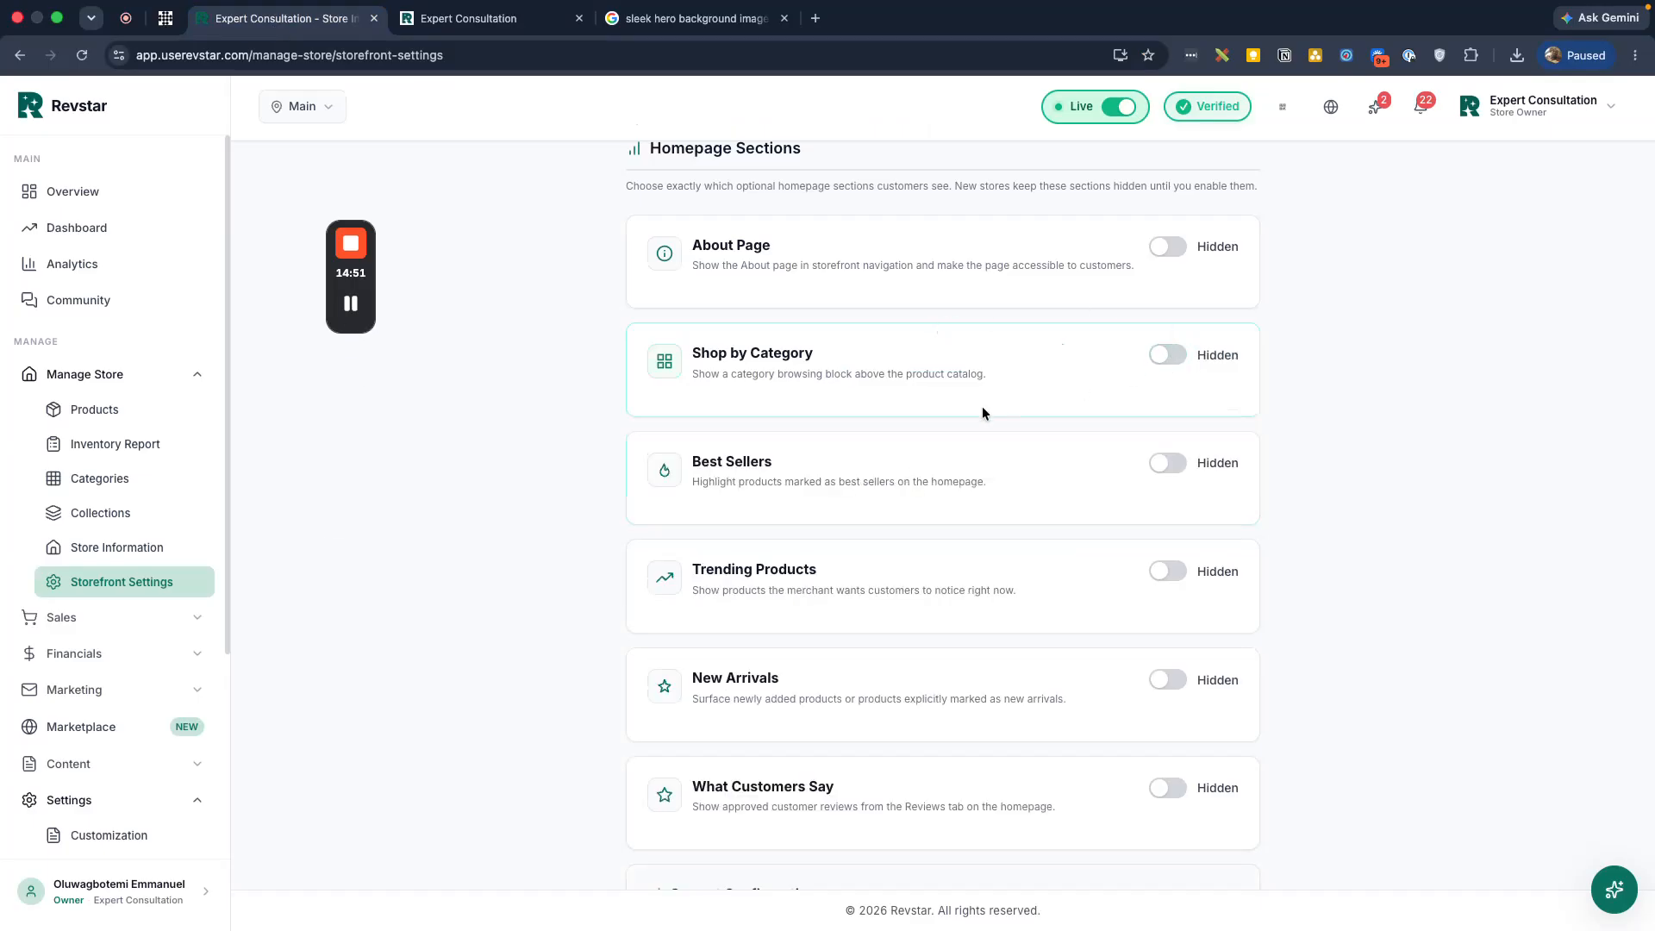
scroll(897, 565, down, 3)
click(1211, 823)
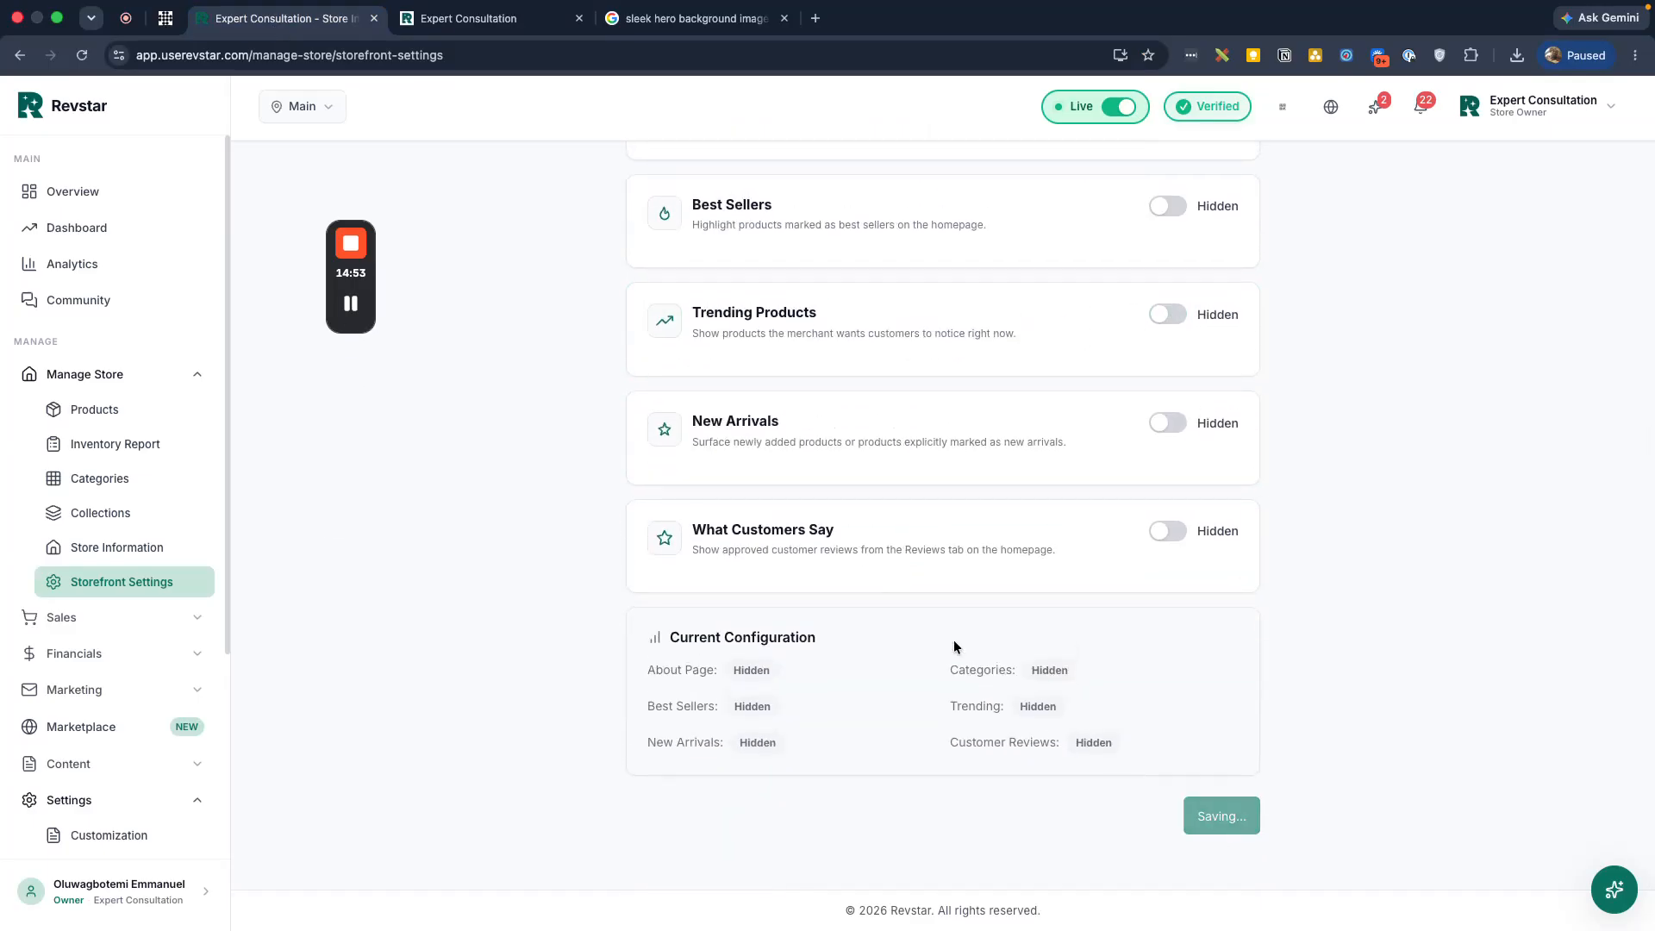
Reload the live storefront and look through the home page for the Shop by Category section
click(490, 18)
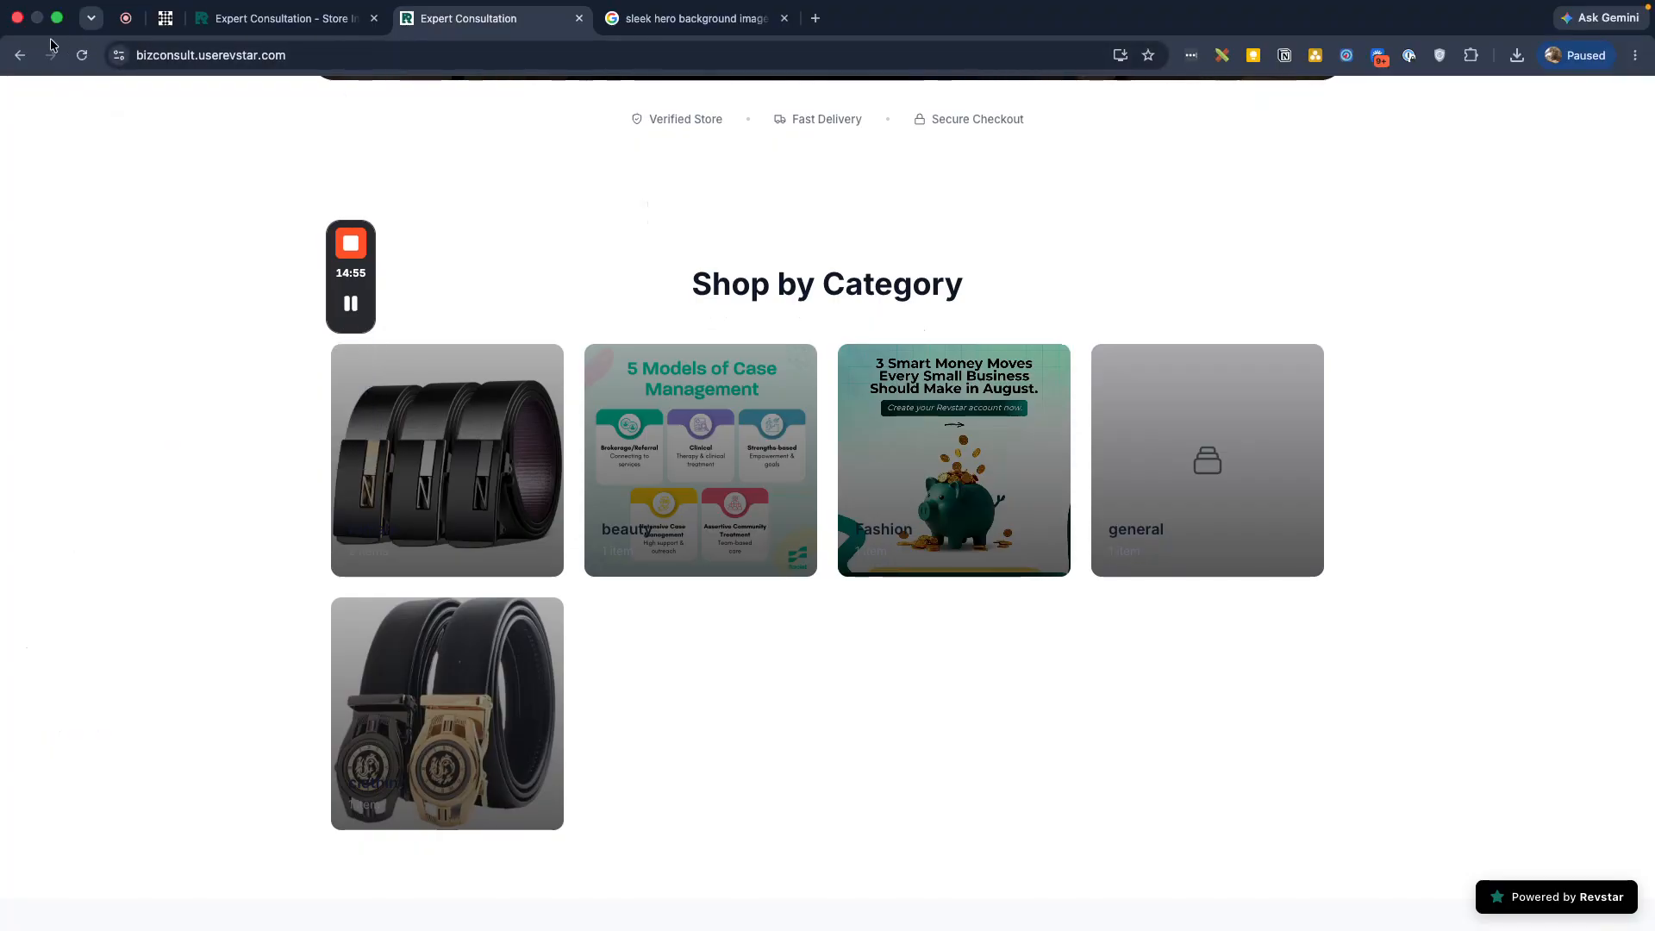
click(82, 55)
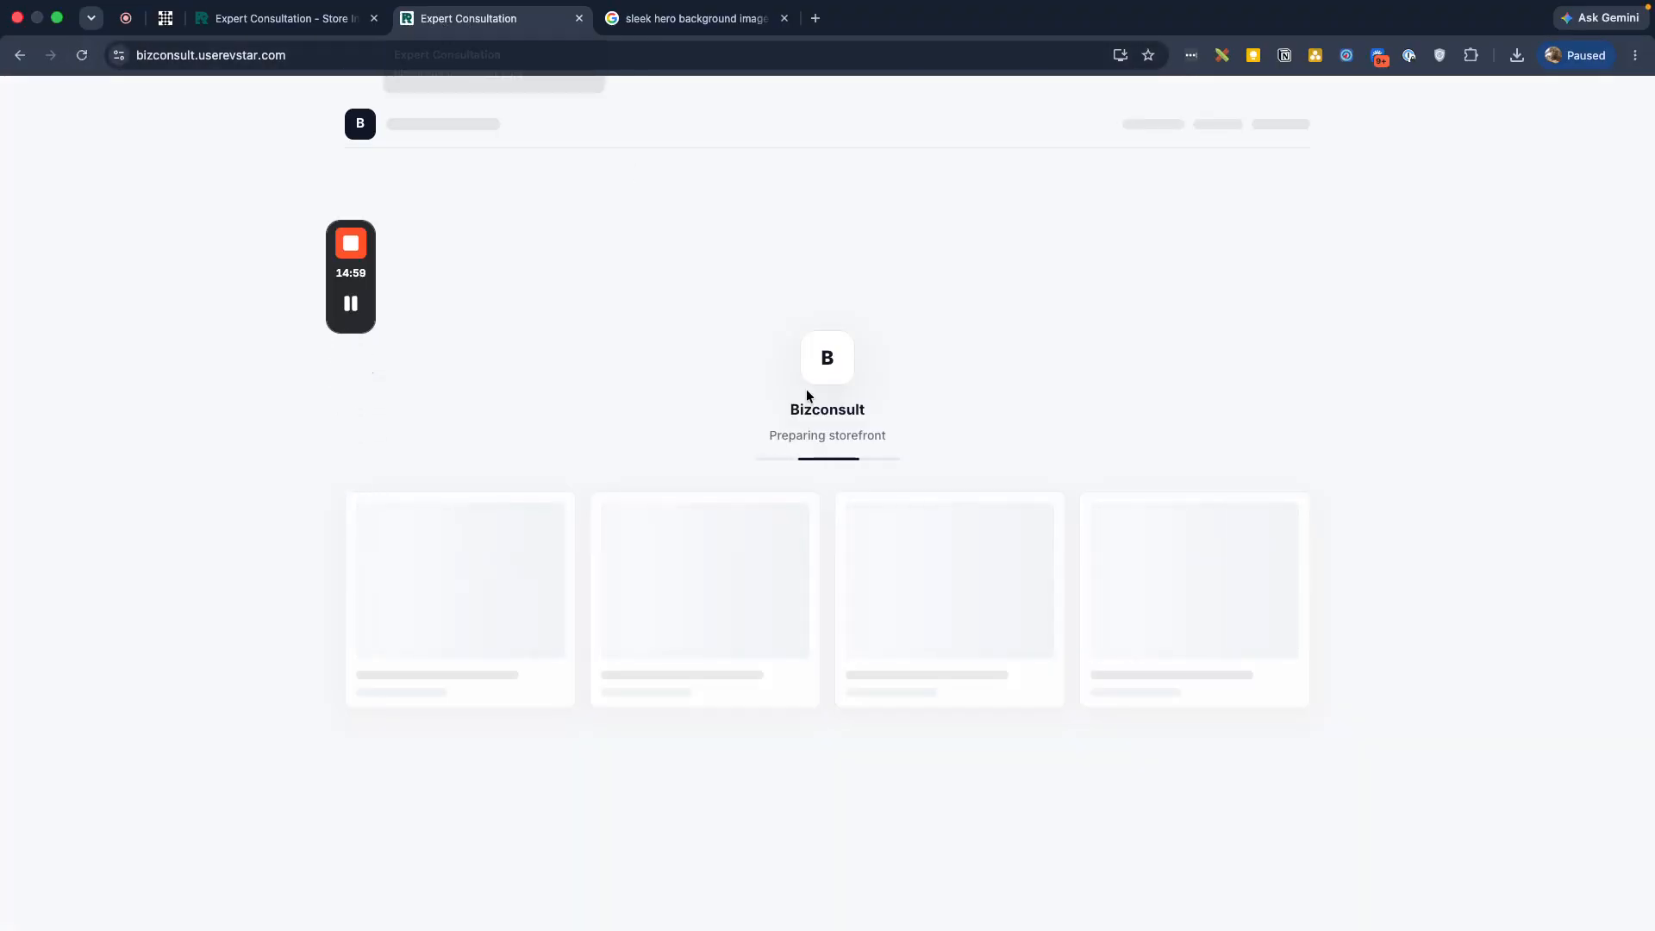
scroll(827, 431, down, 10)
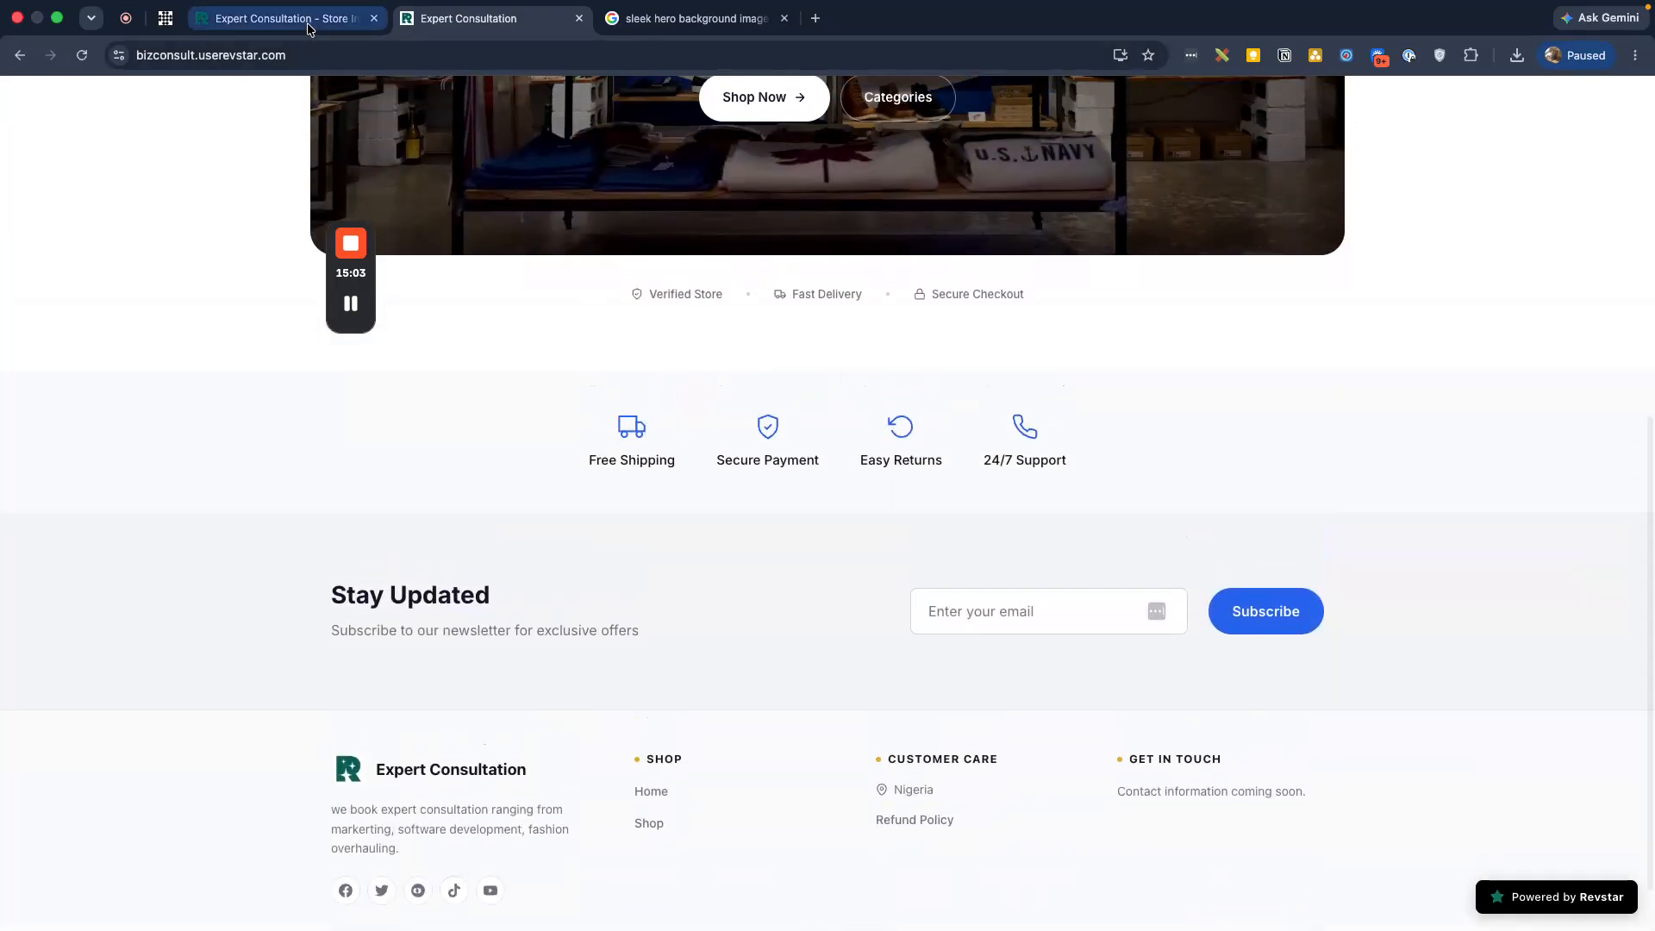
Enable the What Customers Say homepage section in Storefront Settings and reload the live storefront to look for customer reviews
click(284, 18)
click(1167, 531)
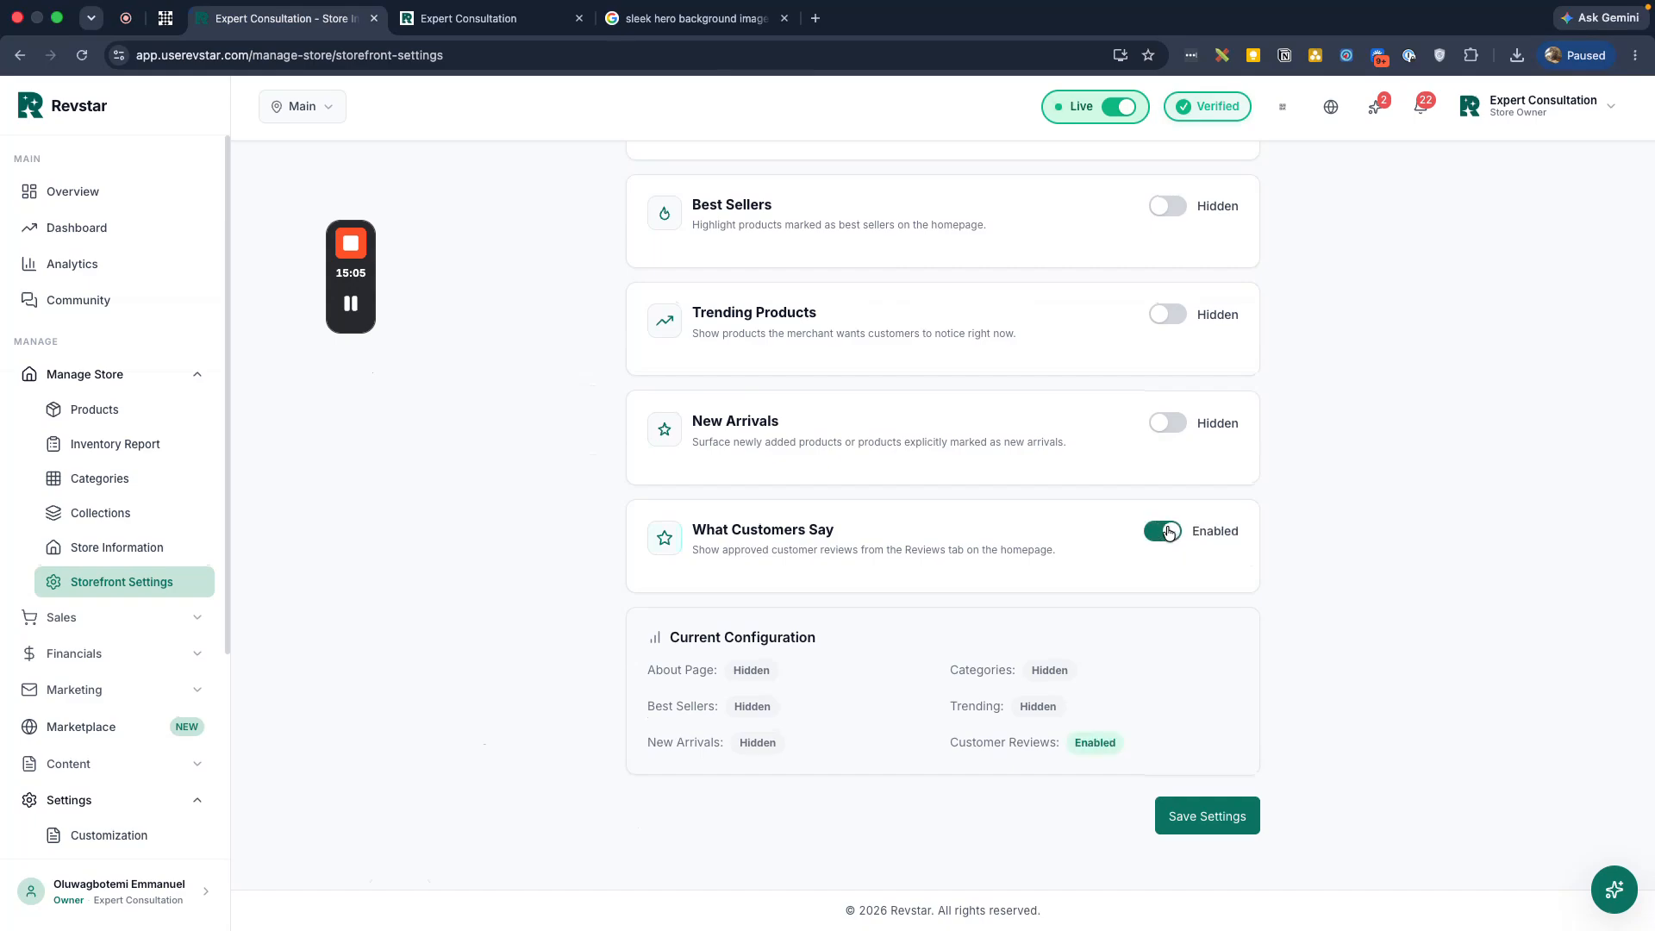
click(459, 24)
click(82, 55)
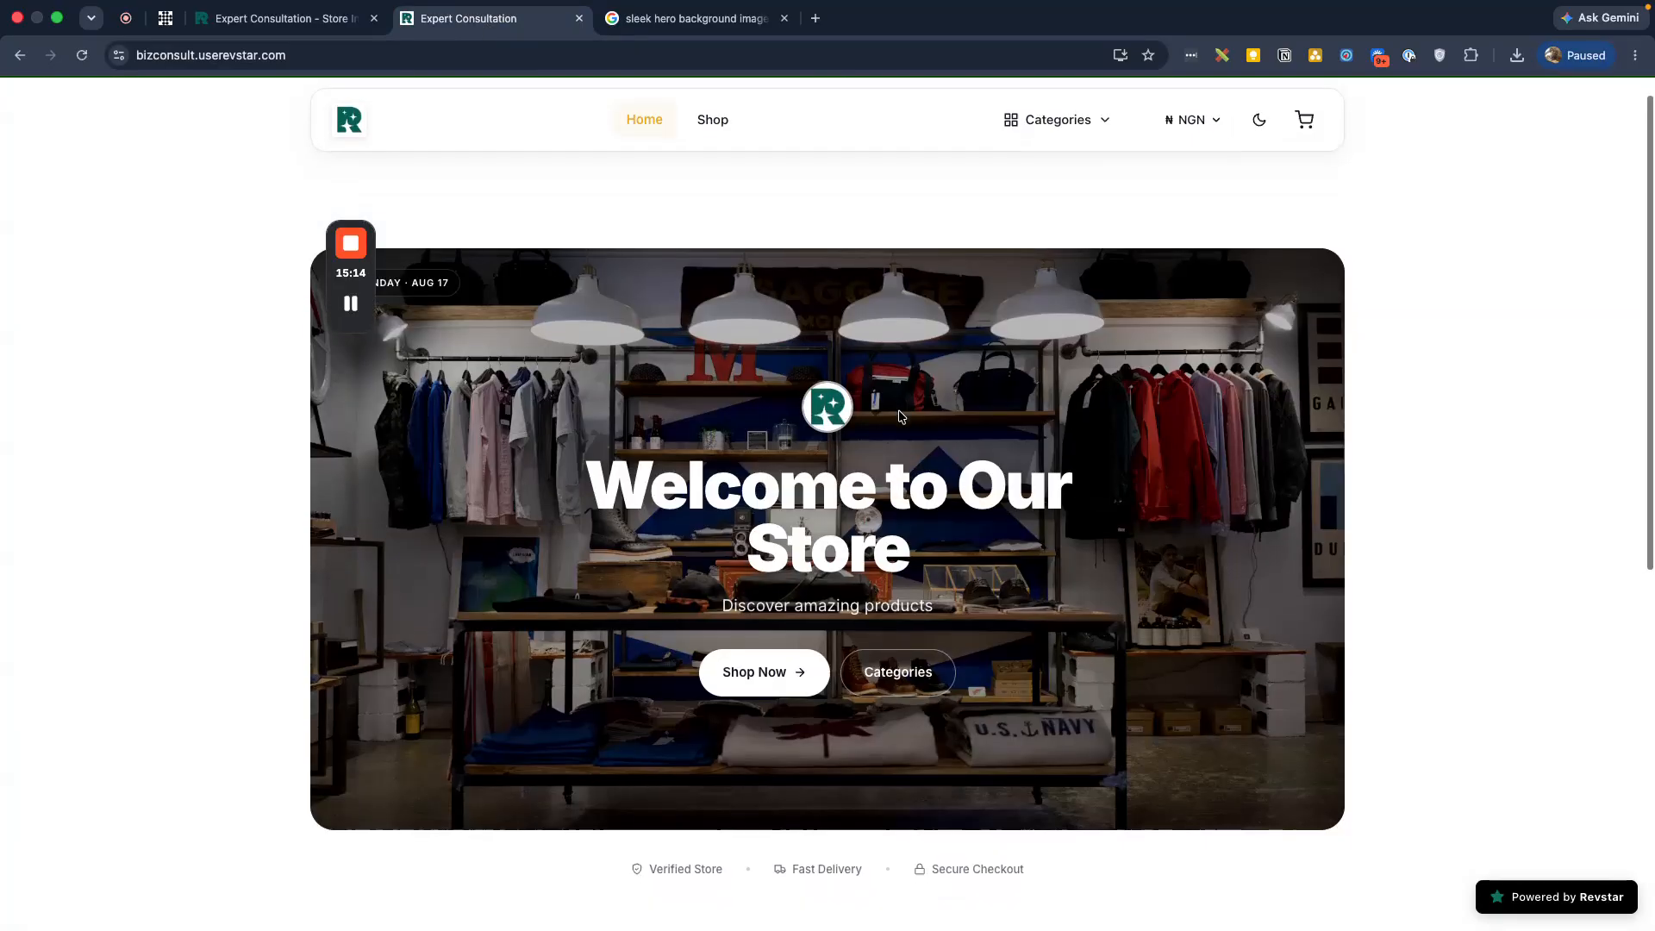
scroll(898, 412, down, 8)
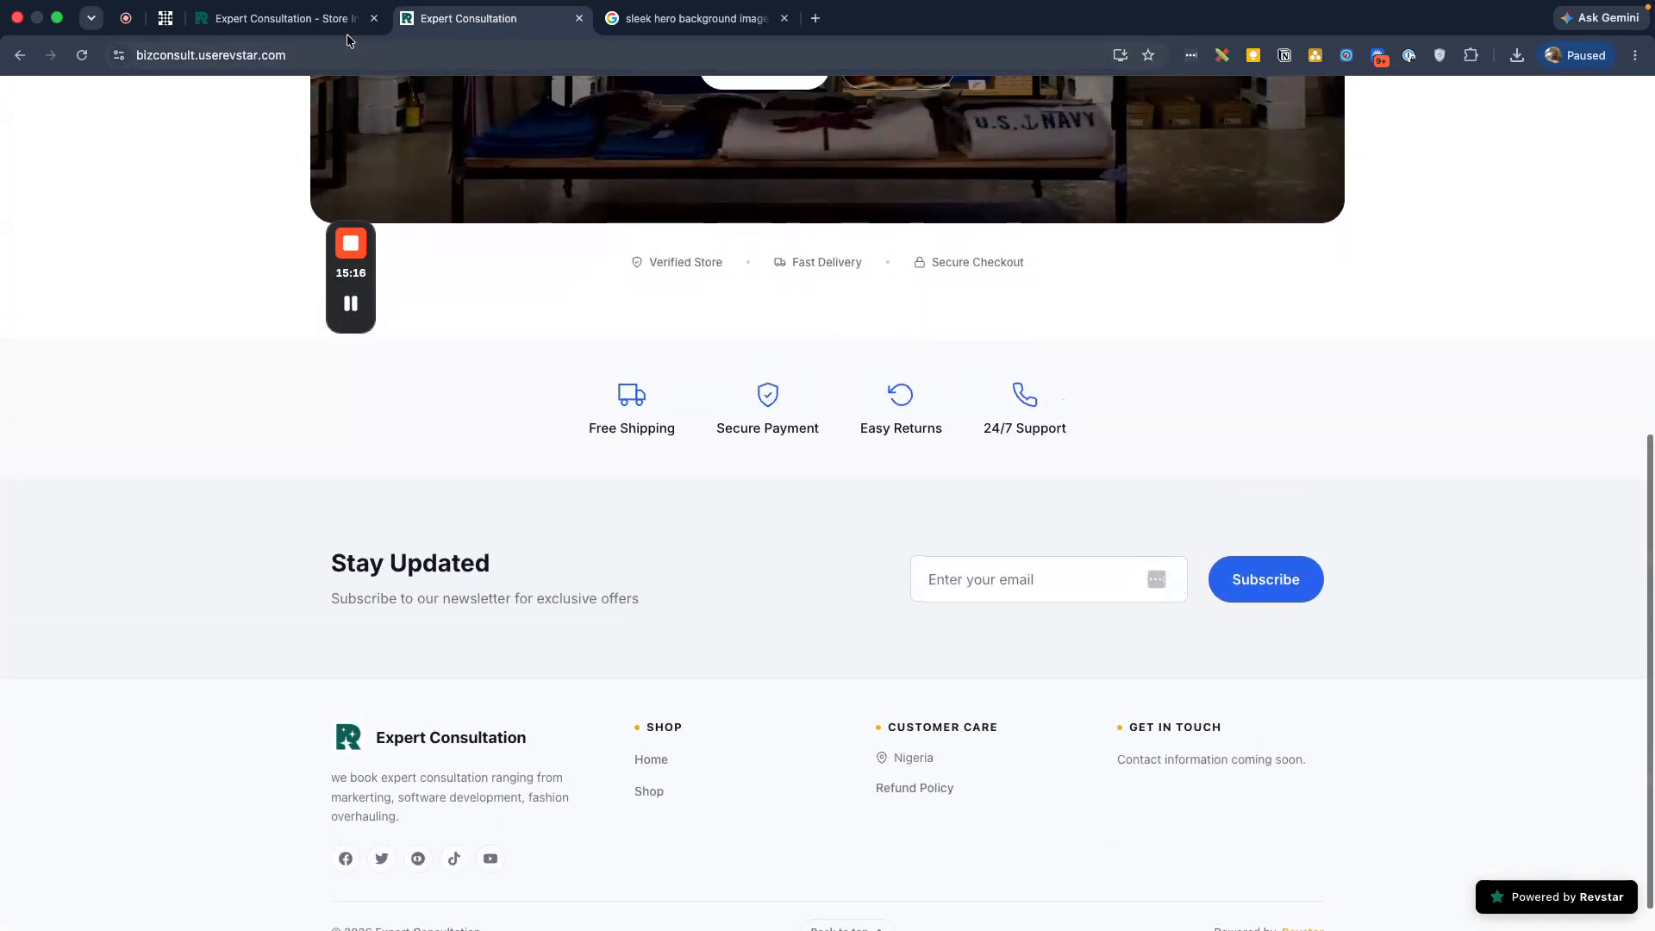
View the customer reviews in Storefront Settings, and examine the footer's social media links and footer links
key(ctrl+shift+Tab)
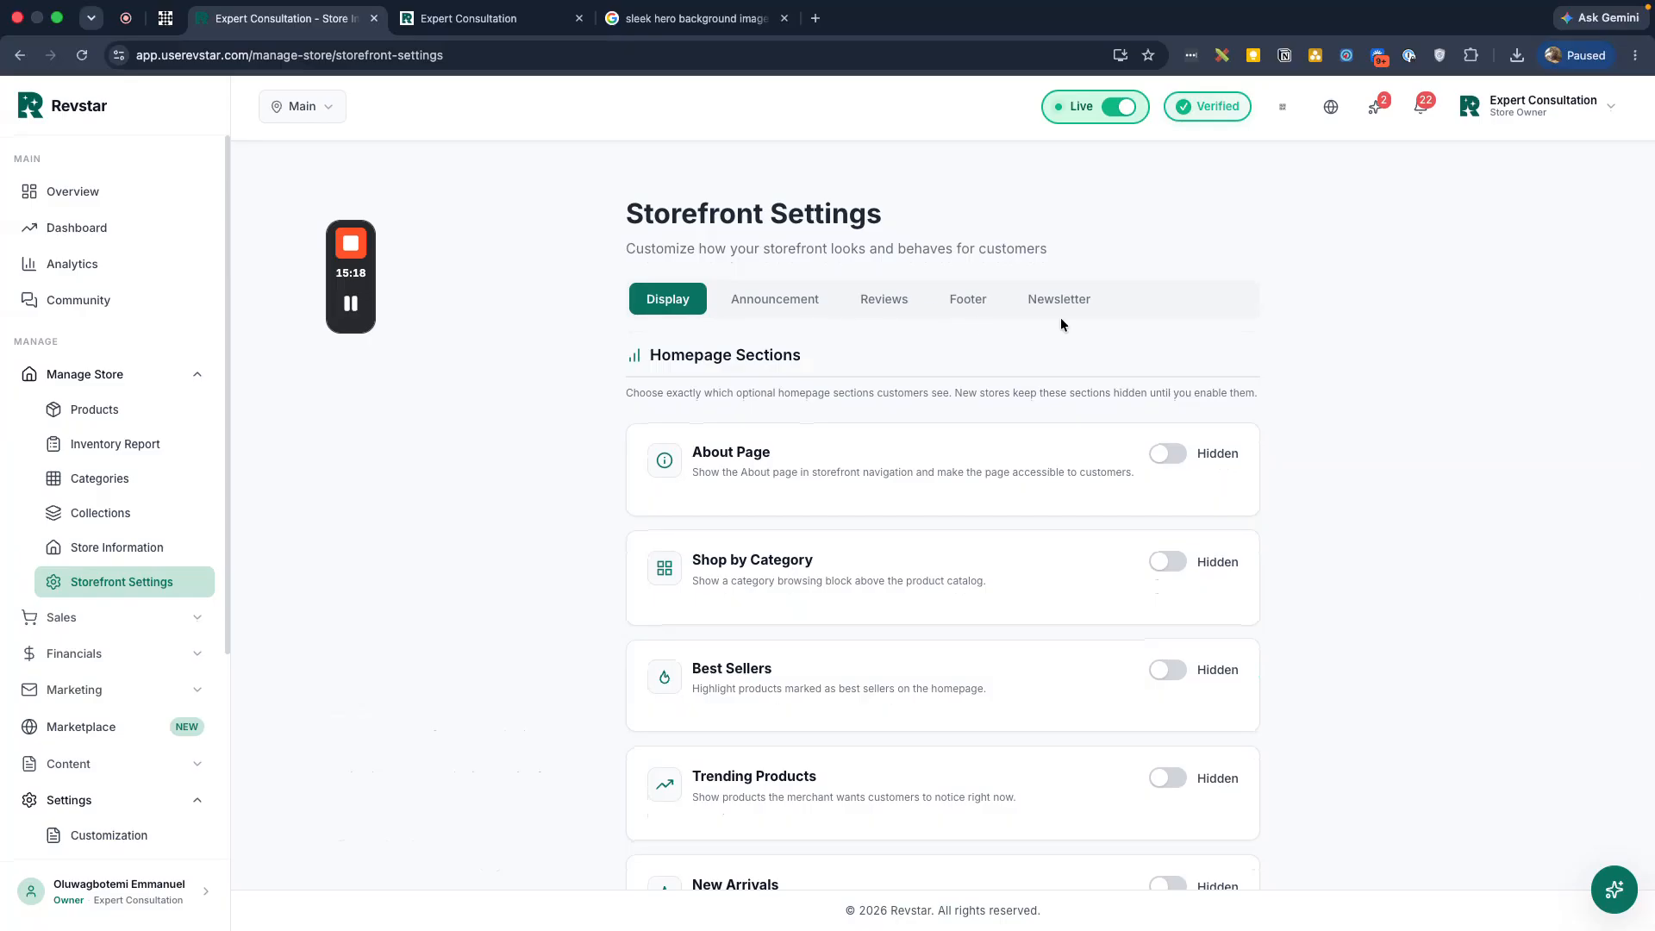
click(869, 300)
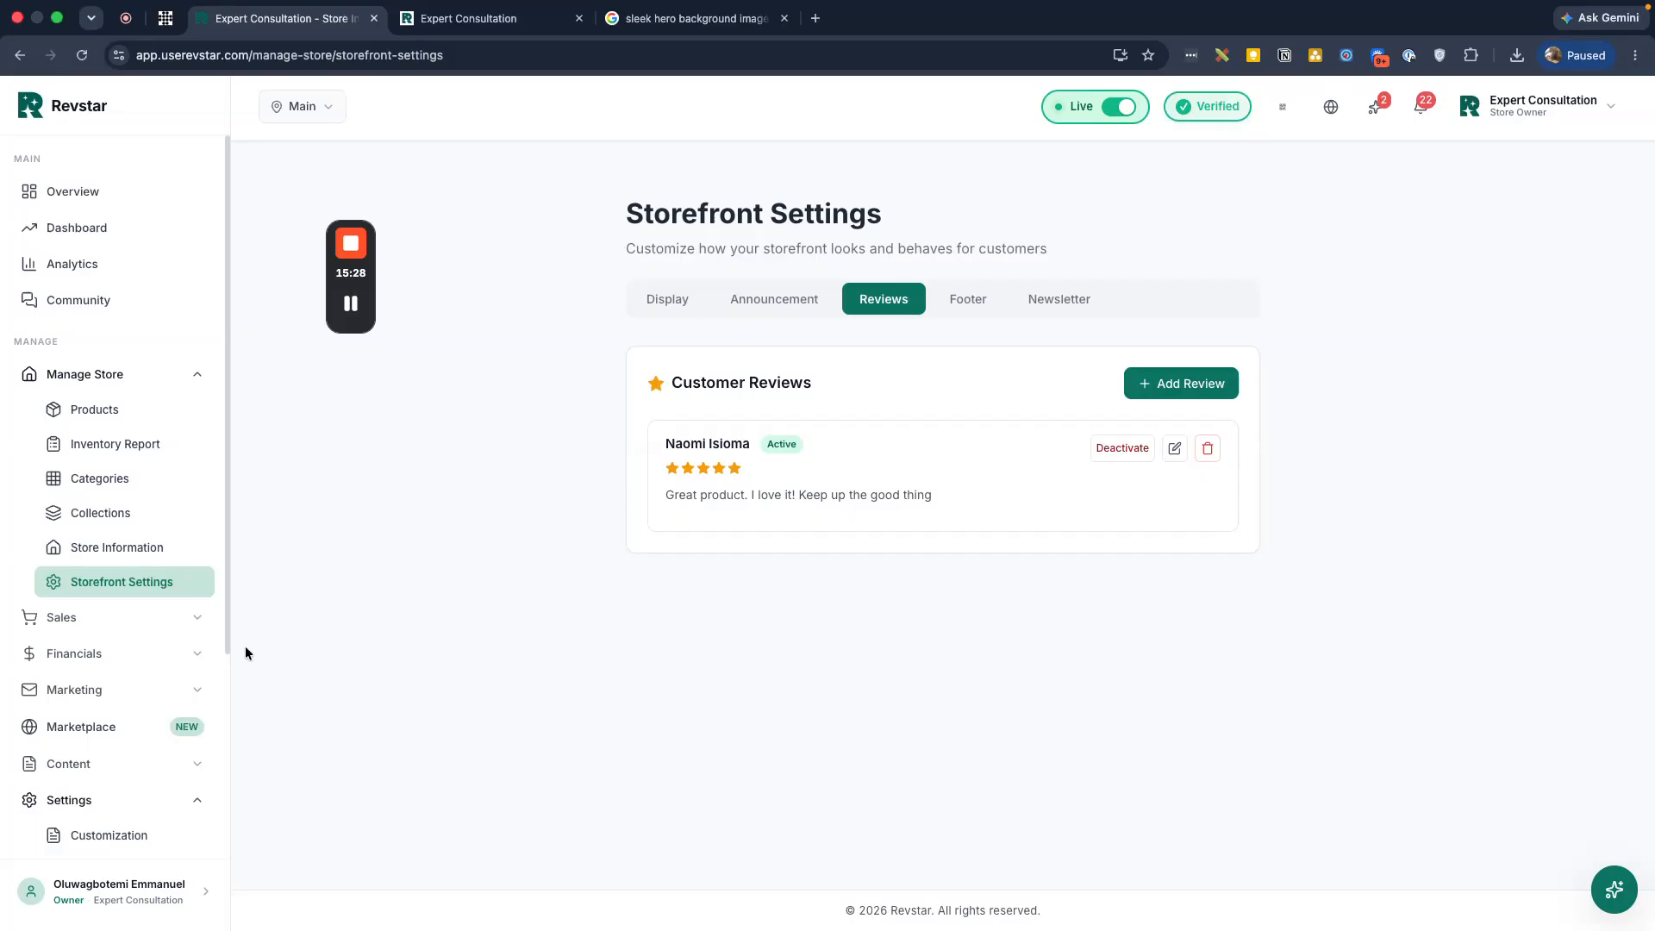
scroll(107, 727, down, 3)
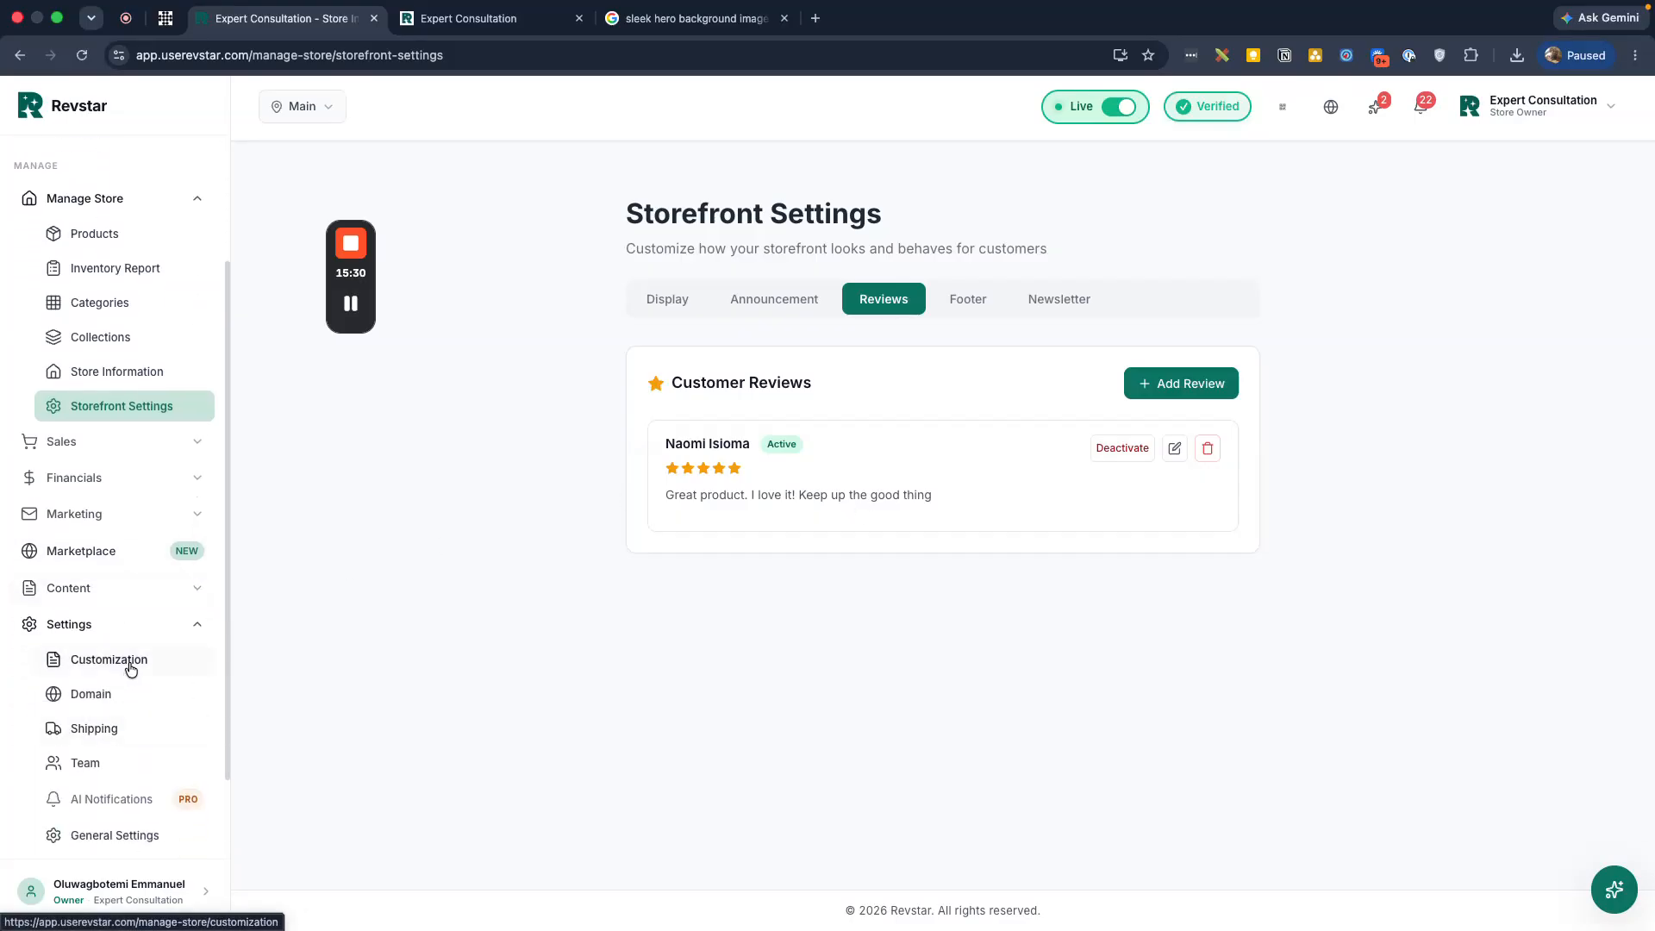
click(962, 302)
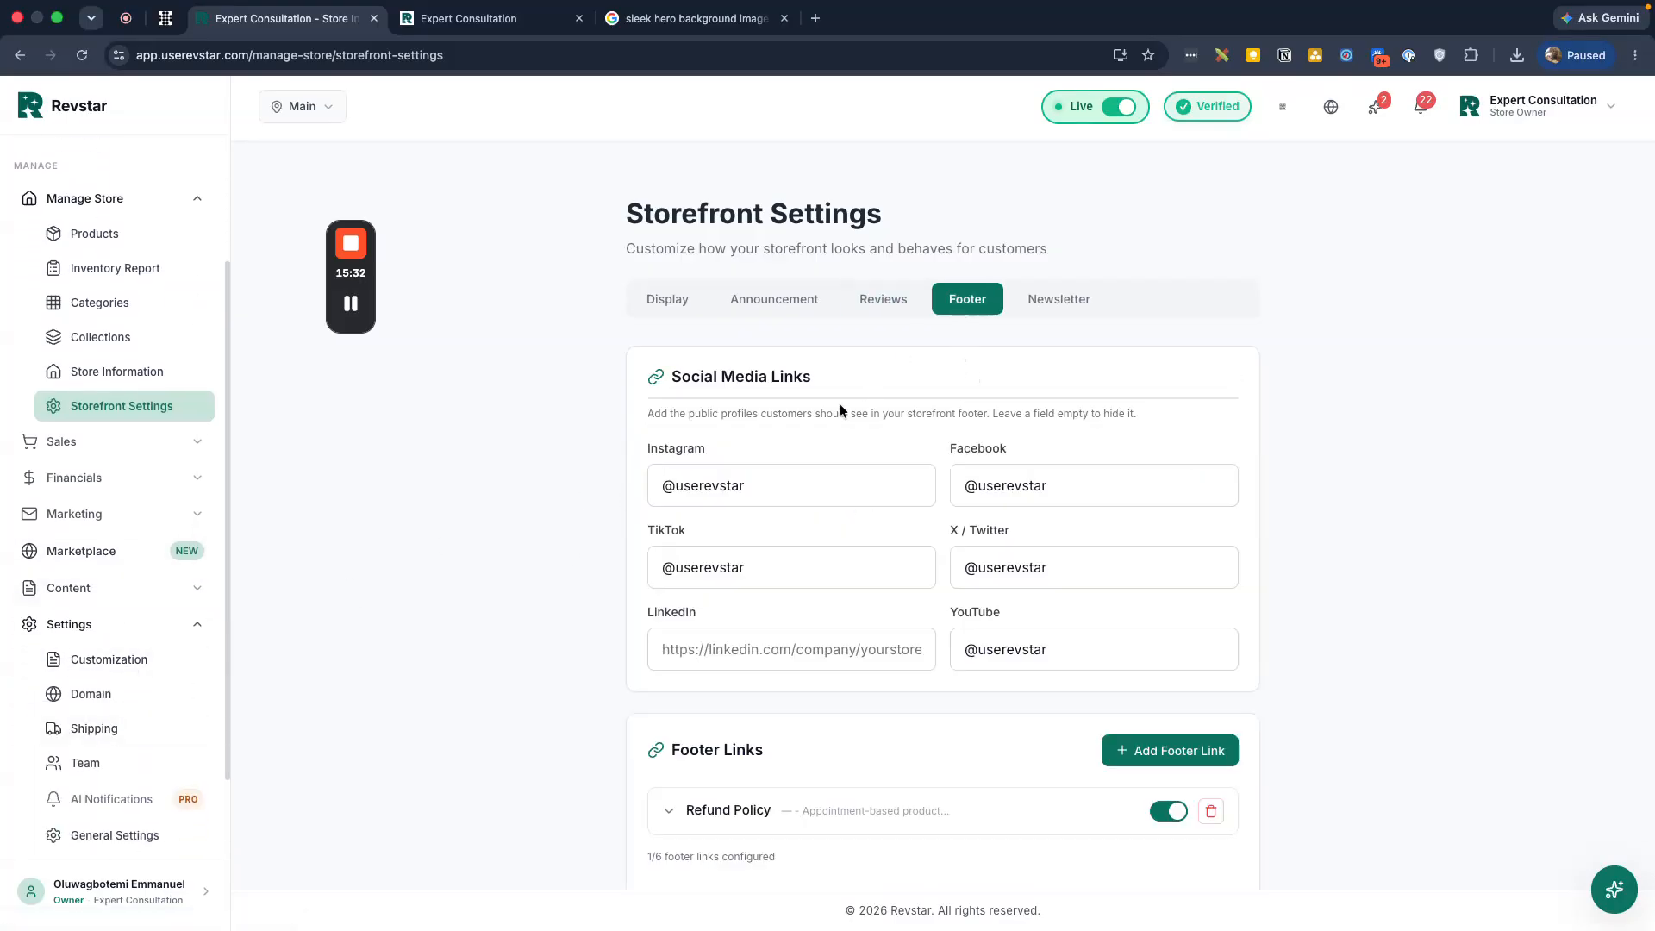
scroll(819, 510, down, 3)
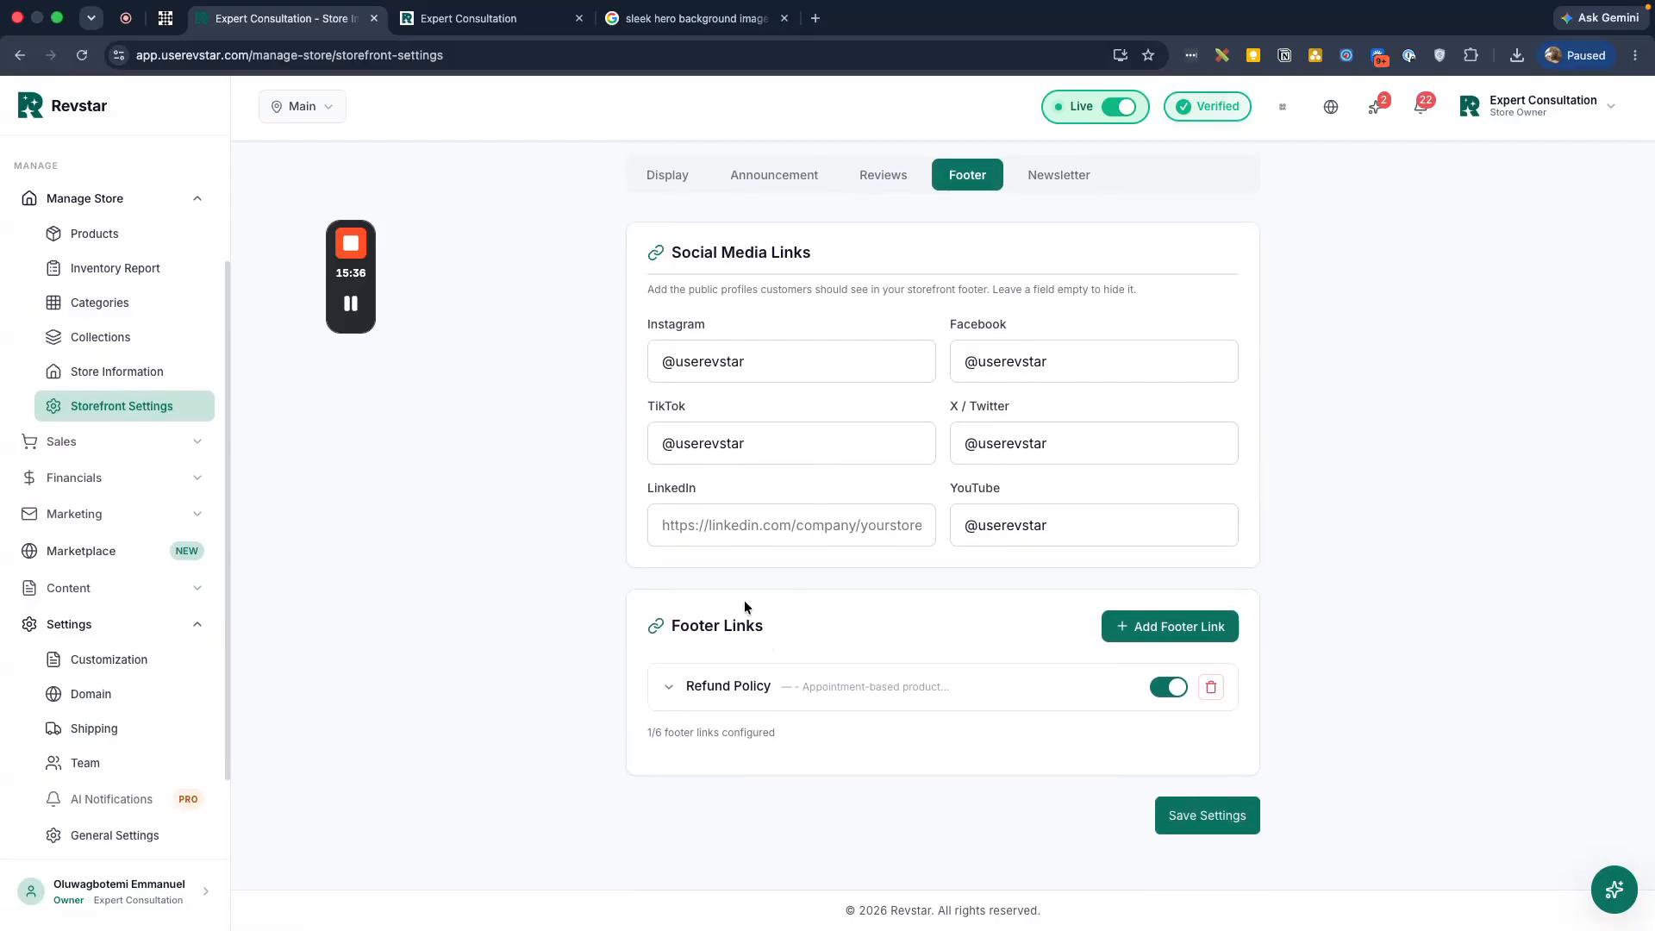
View the Refund Policy from the footer of the live storefront
click(482, 21)
scroll(686, 713, down, 1)
click(915, 752)
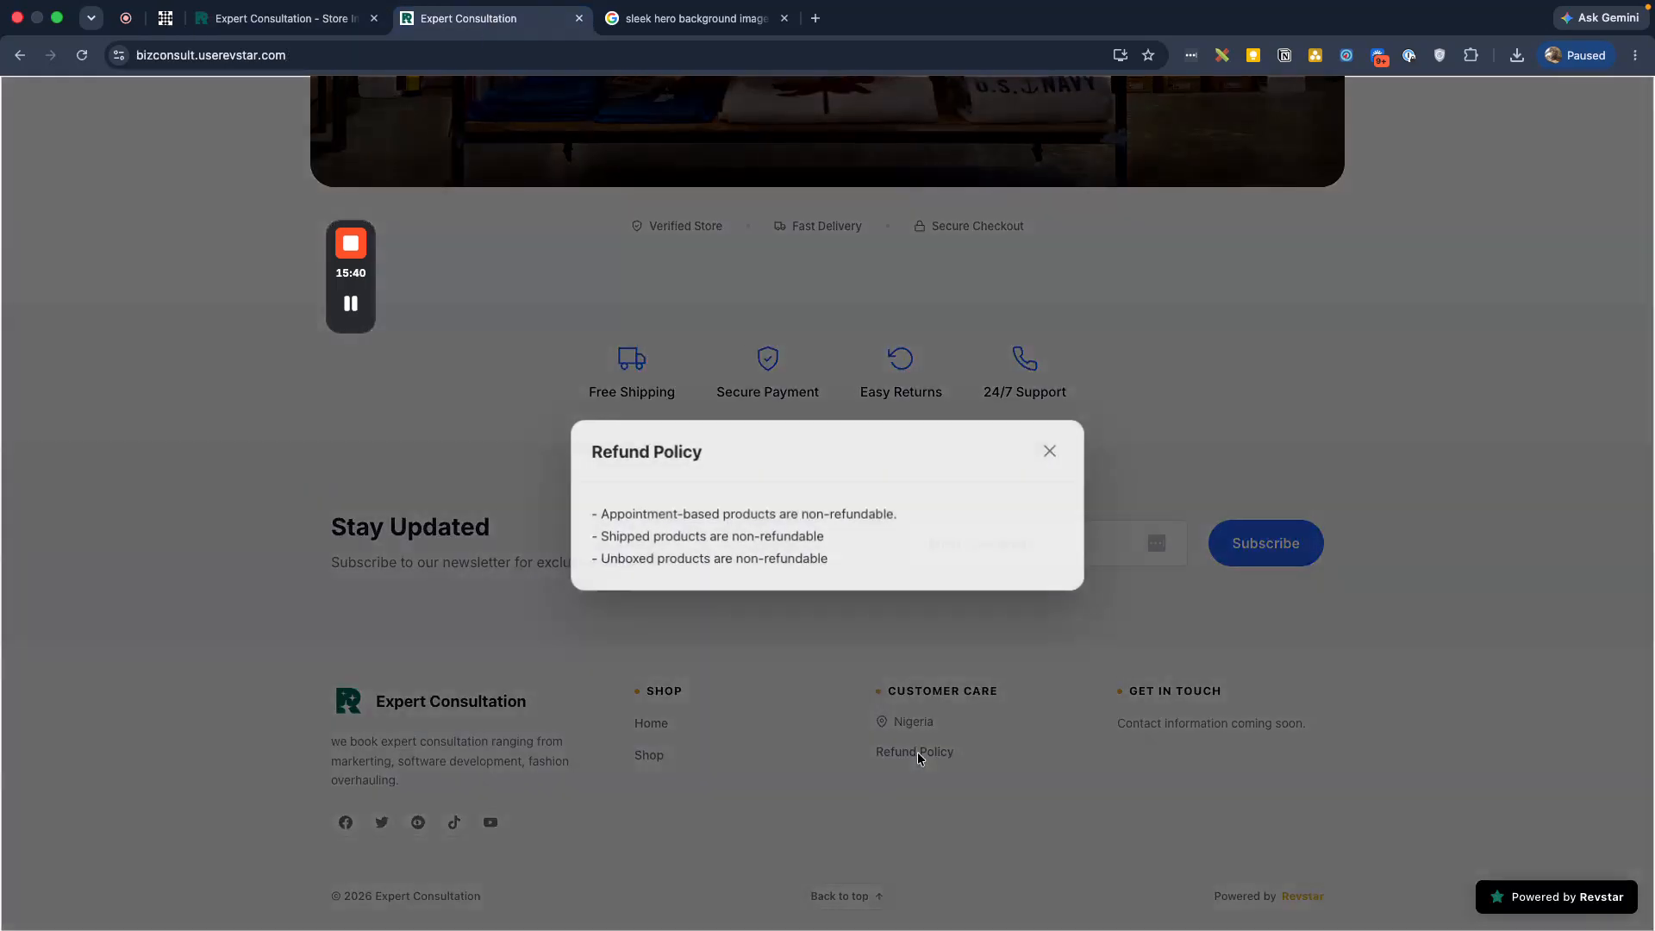
Examine the title and content of the Refund Policy footer link in Storefront Settings, and collapse the entry
click(276, 18)
click(783, 687)
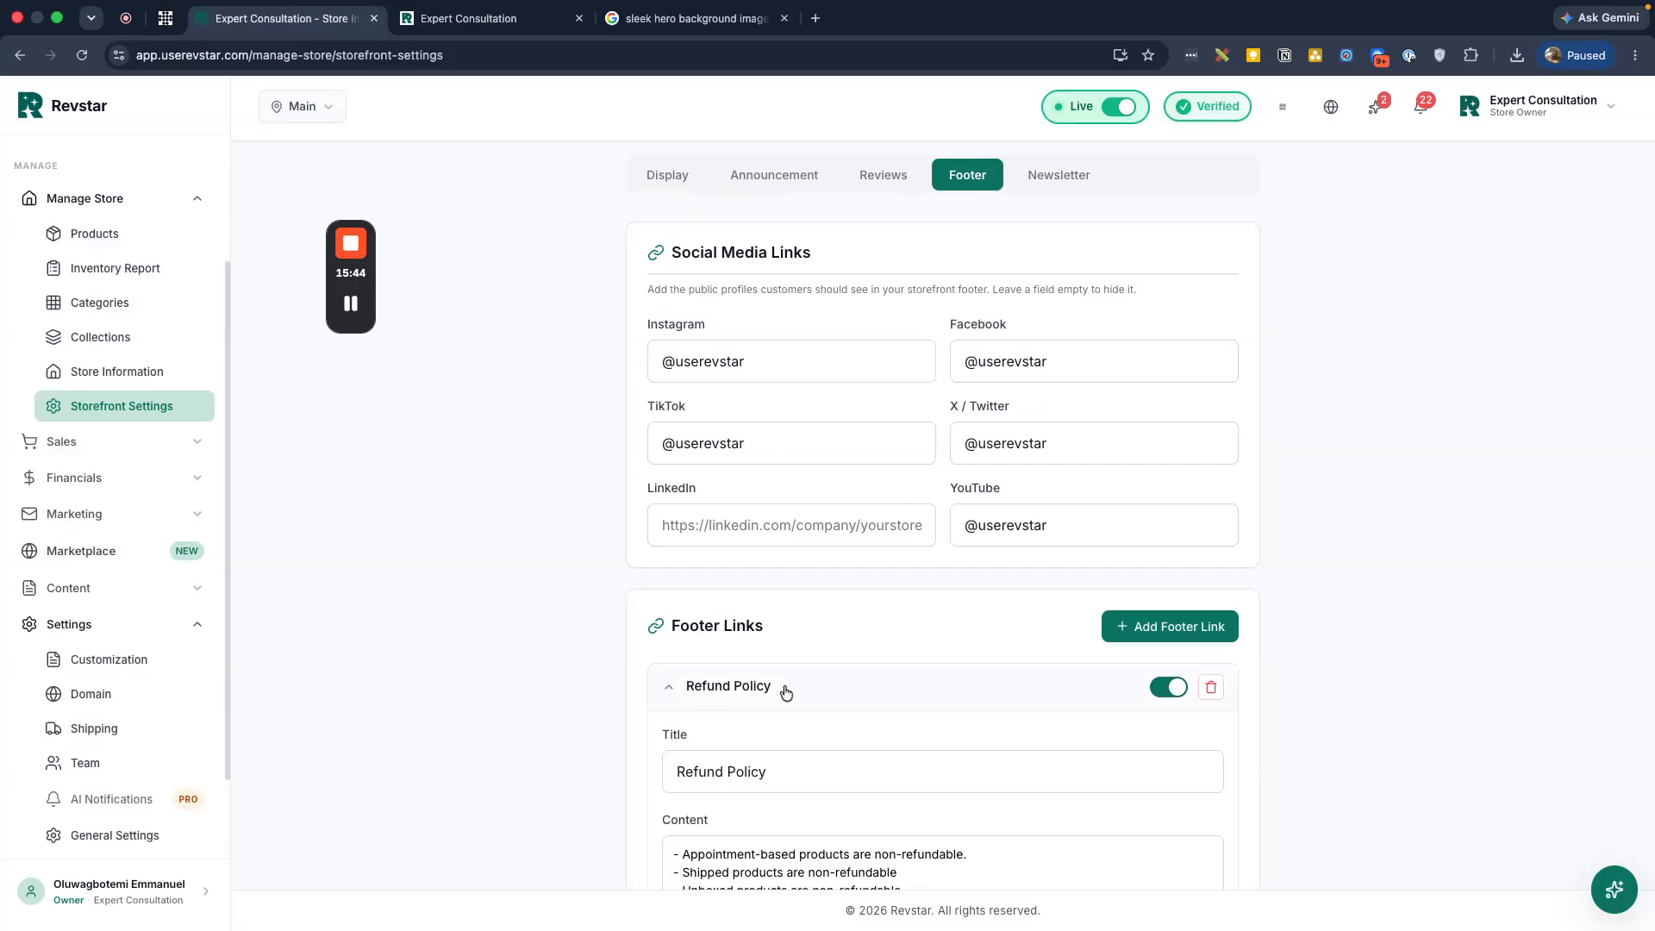
scroll(839, 709, down, 3)
click(806, 456)
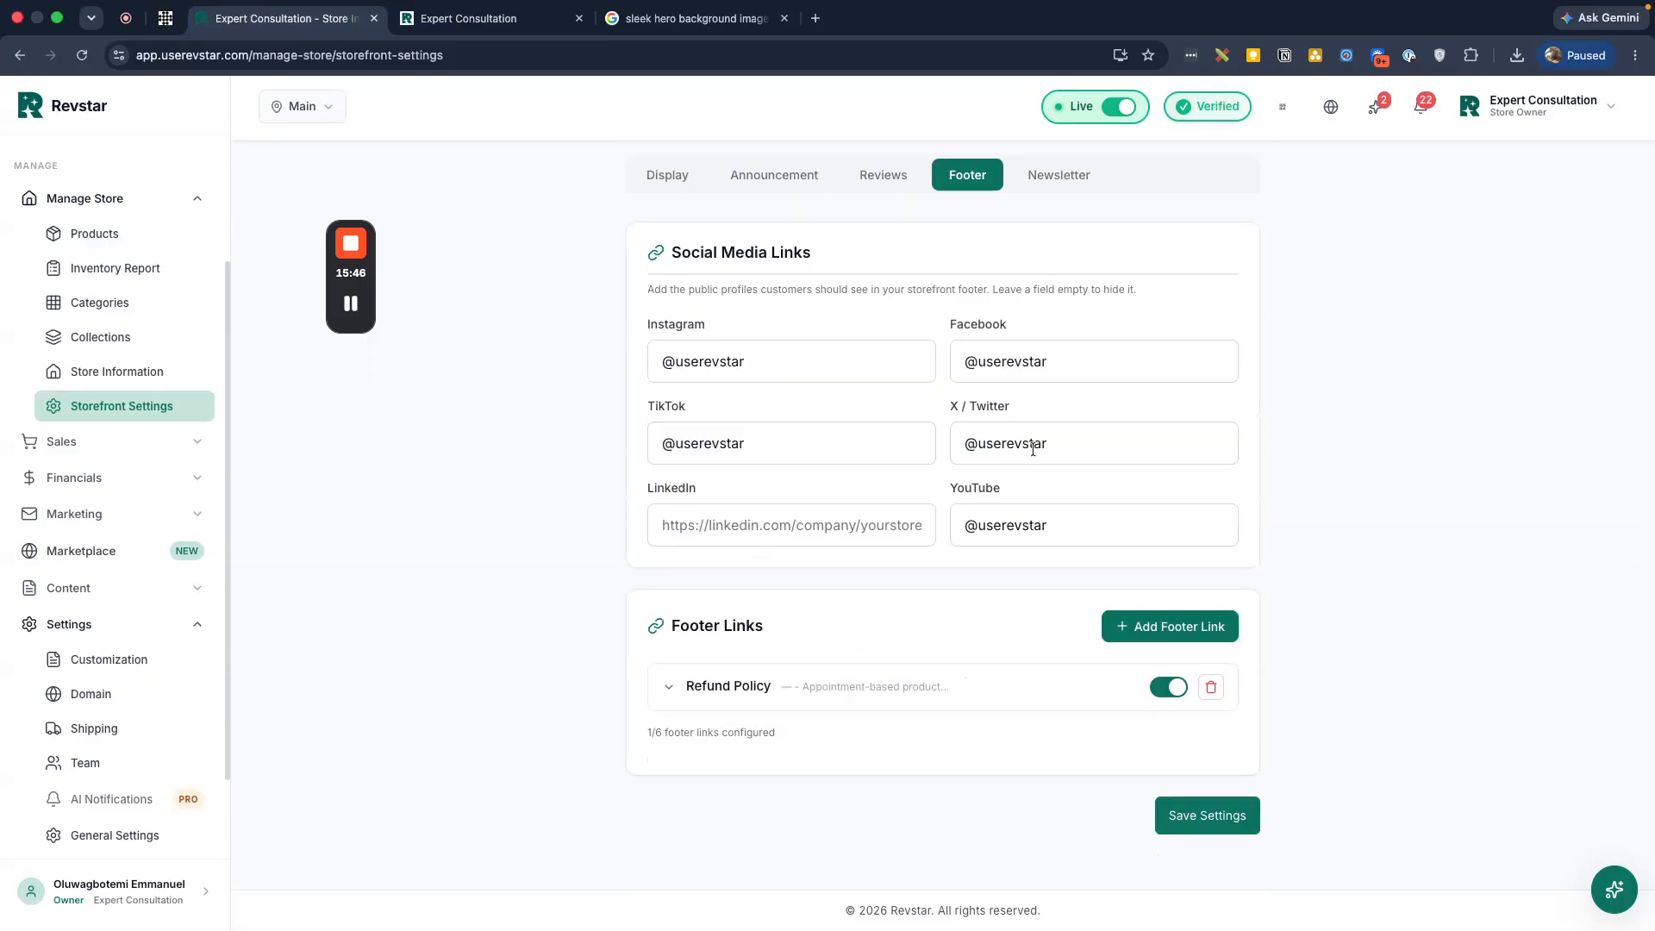
click(875, 695)
scroll(875, 691, down, 4)
click(793, 468)
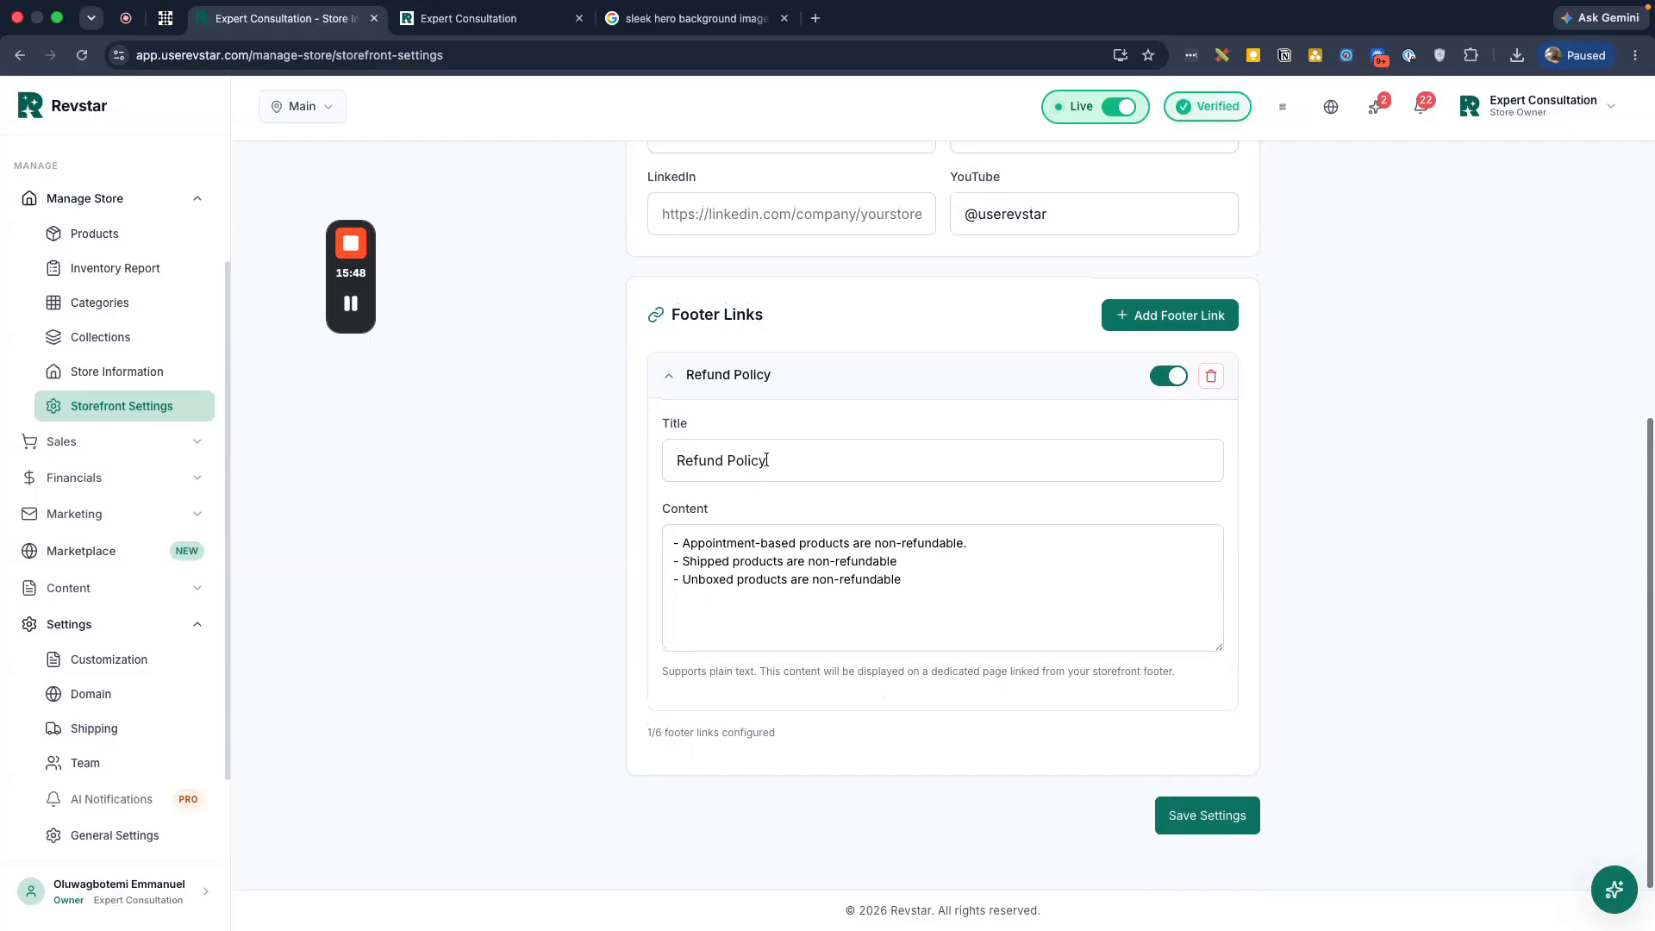
click(980, 588)
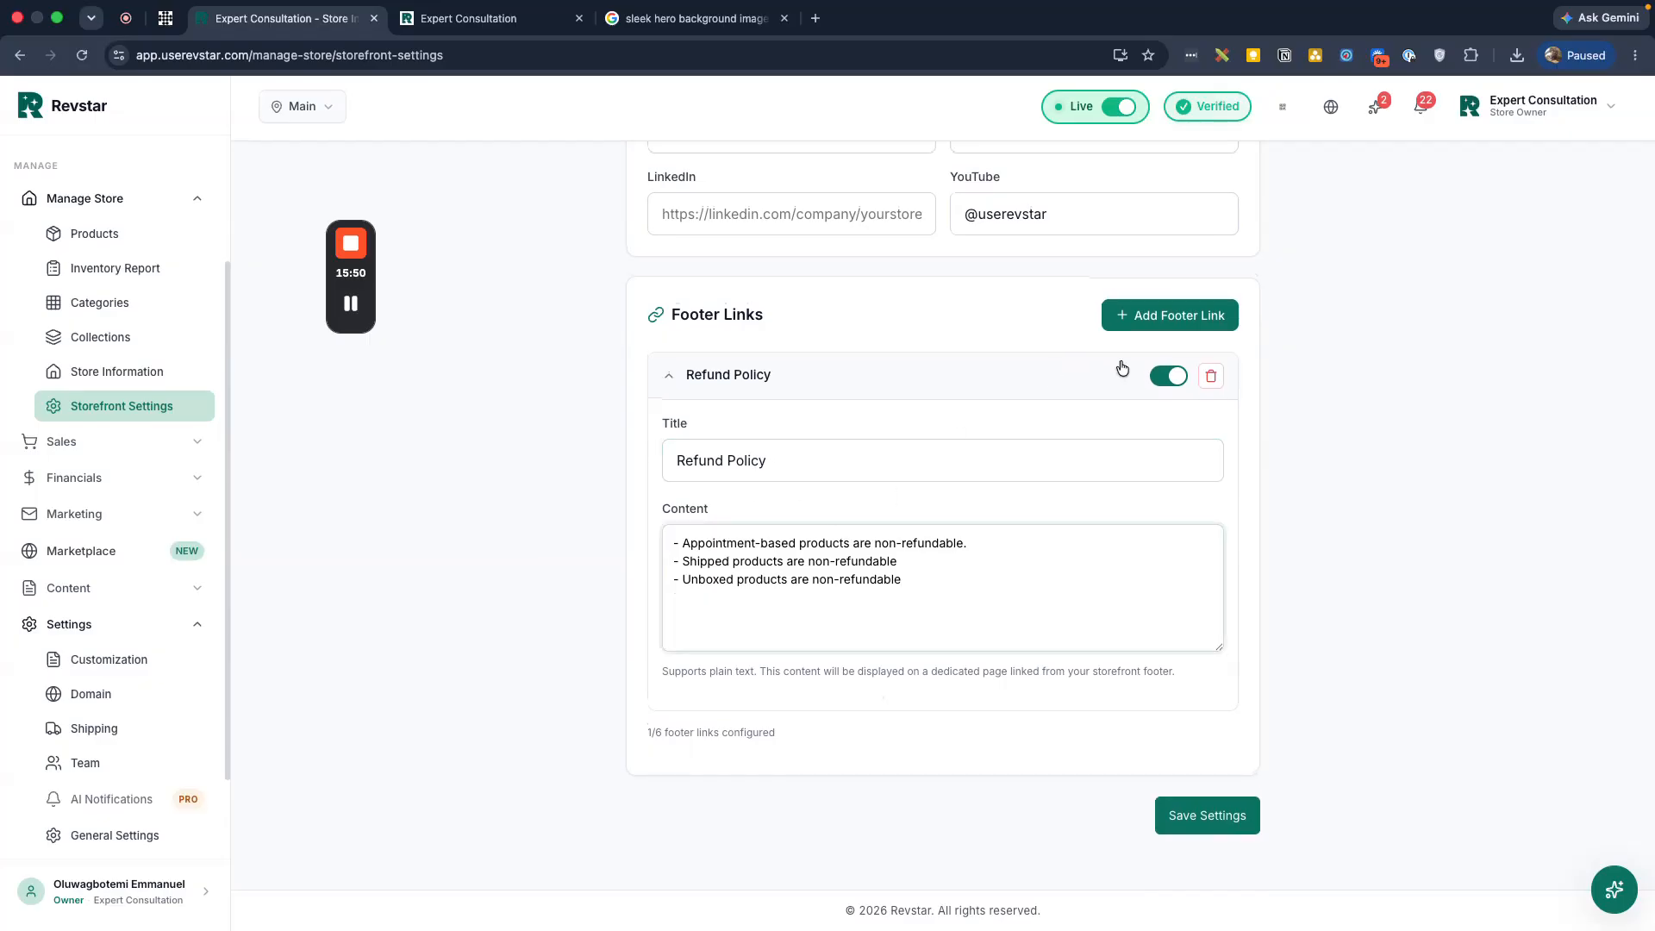
click(943, 367)
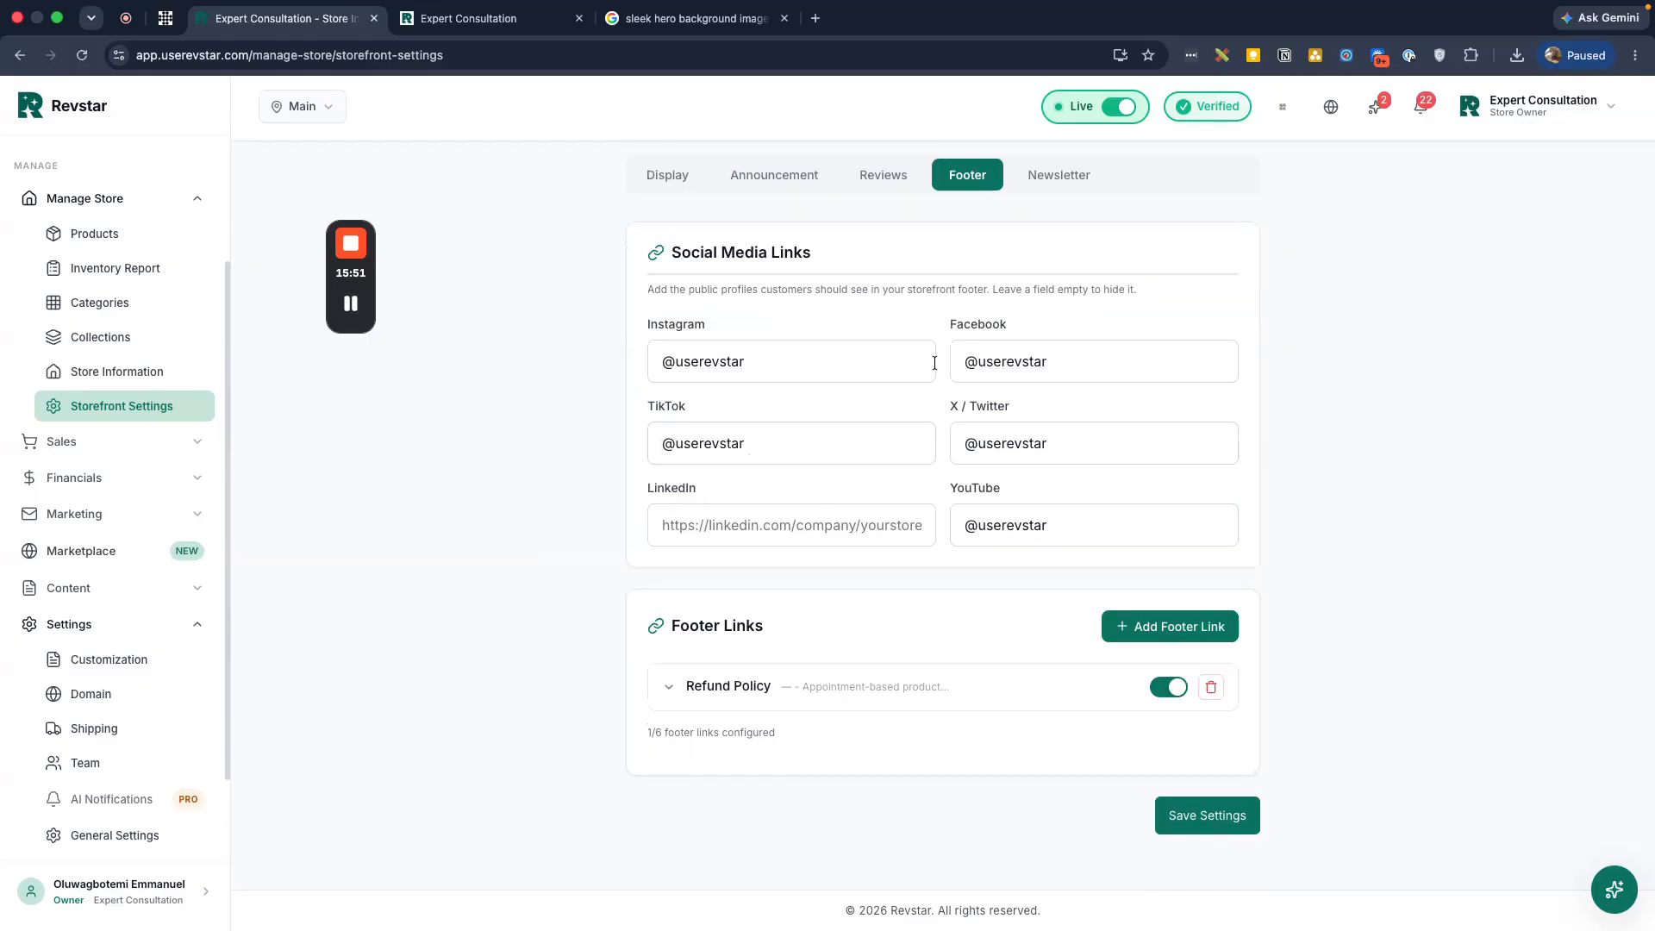
Add a "Delivery" footer link with content "Deliveries are based on the ocation of the customer, but completed withing 24 hours working day" and save the settings
click(1138, 626)
scroll(965, 654, down, 4)
click(779, 519)
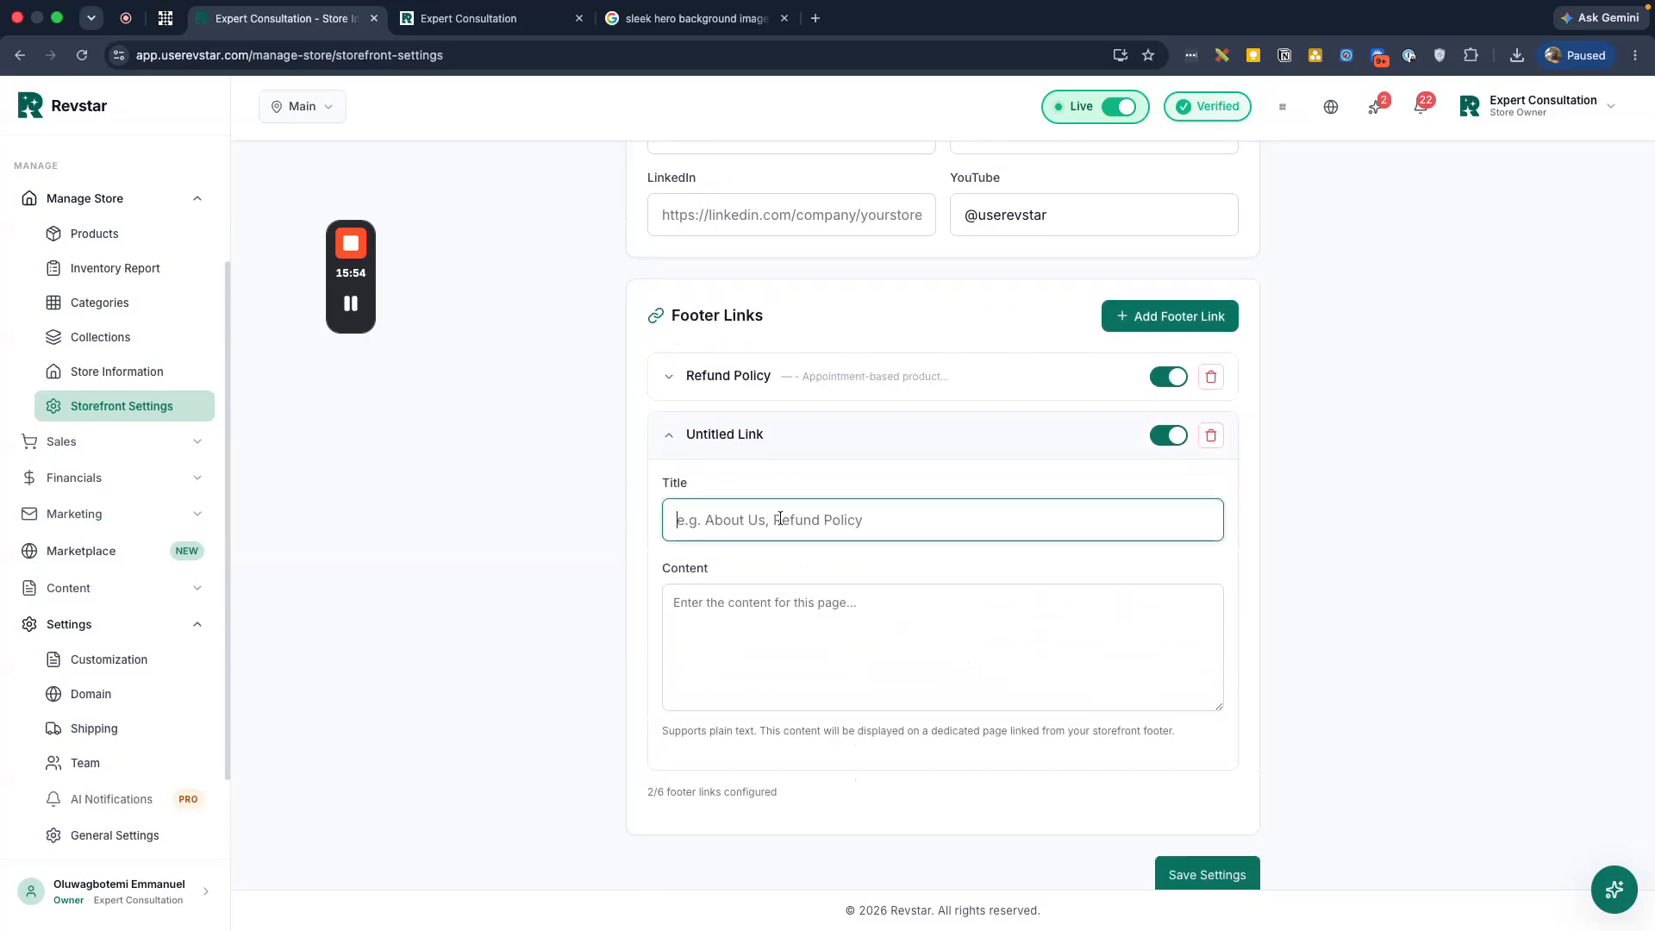
text(Delivery)
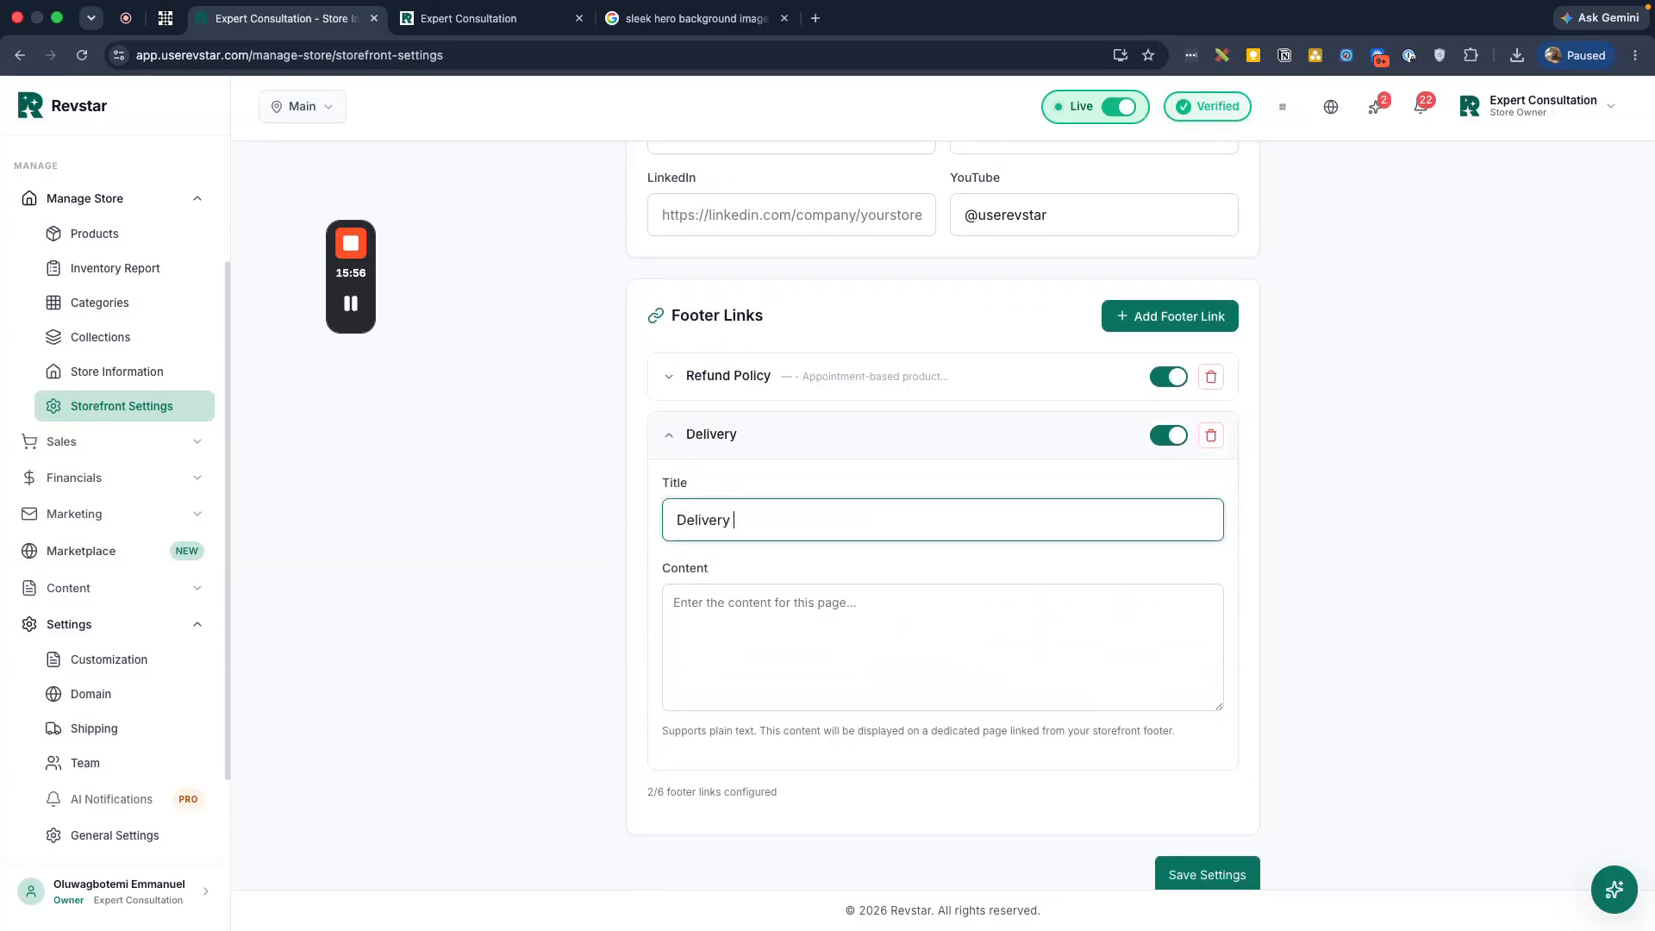
key(Tab)
text(De)
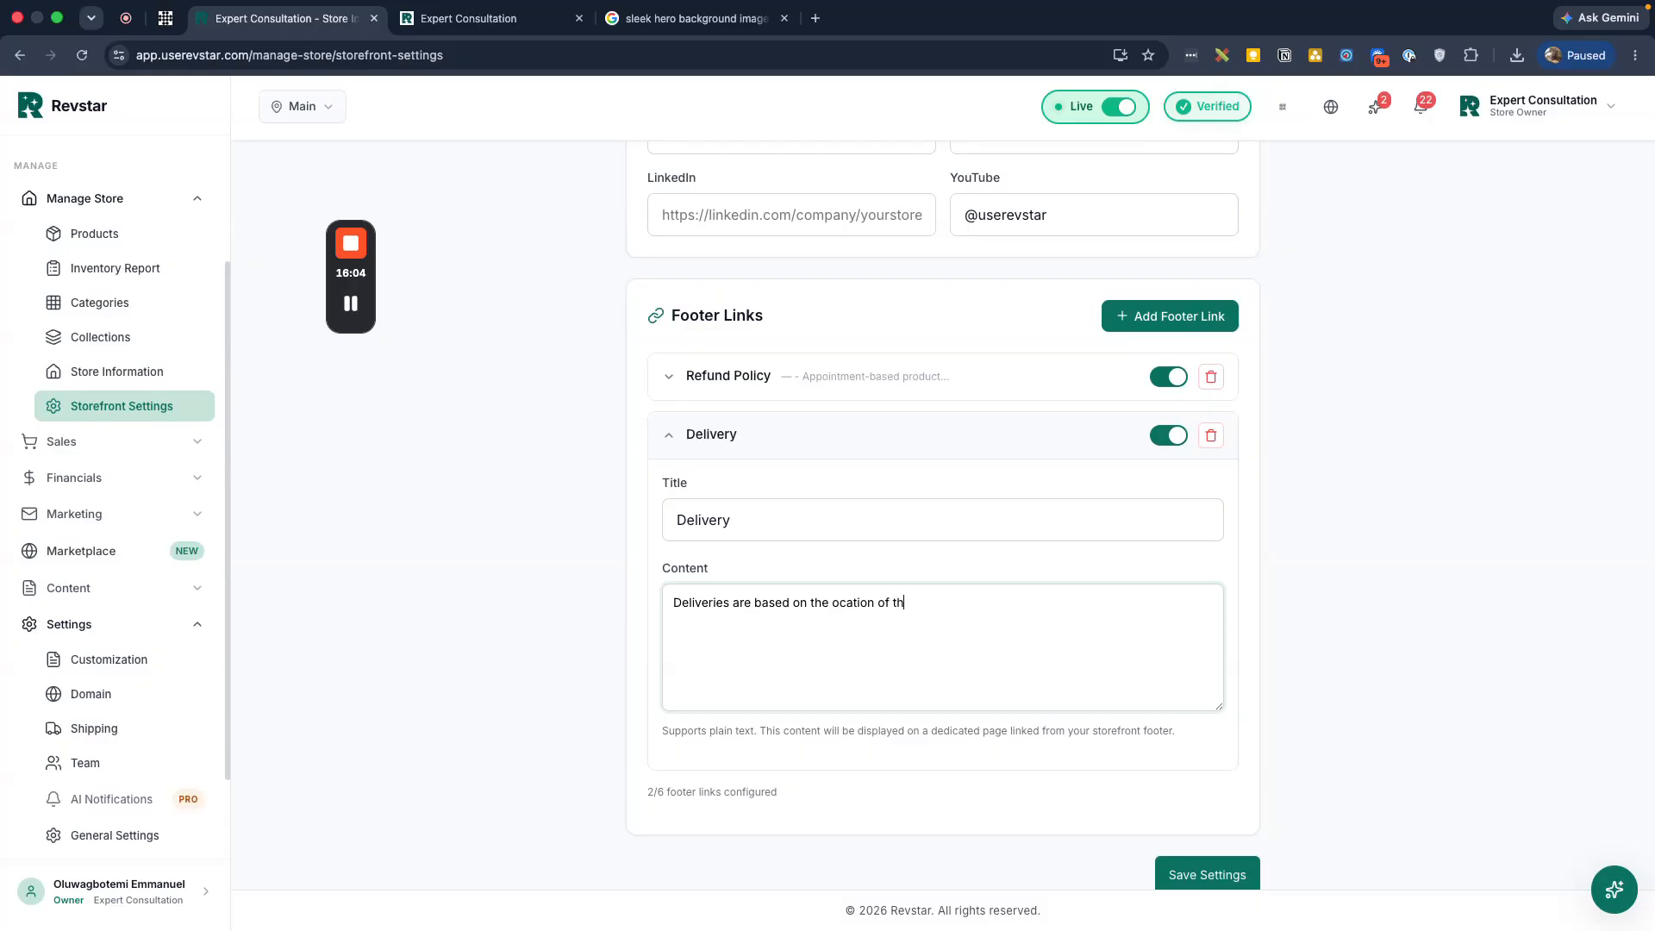
text(e customer, but completed withing 24 hours working day)
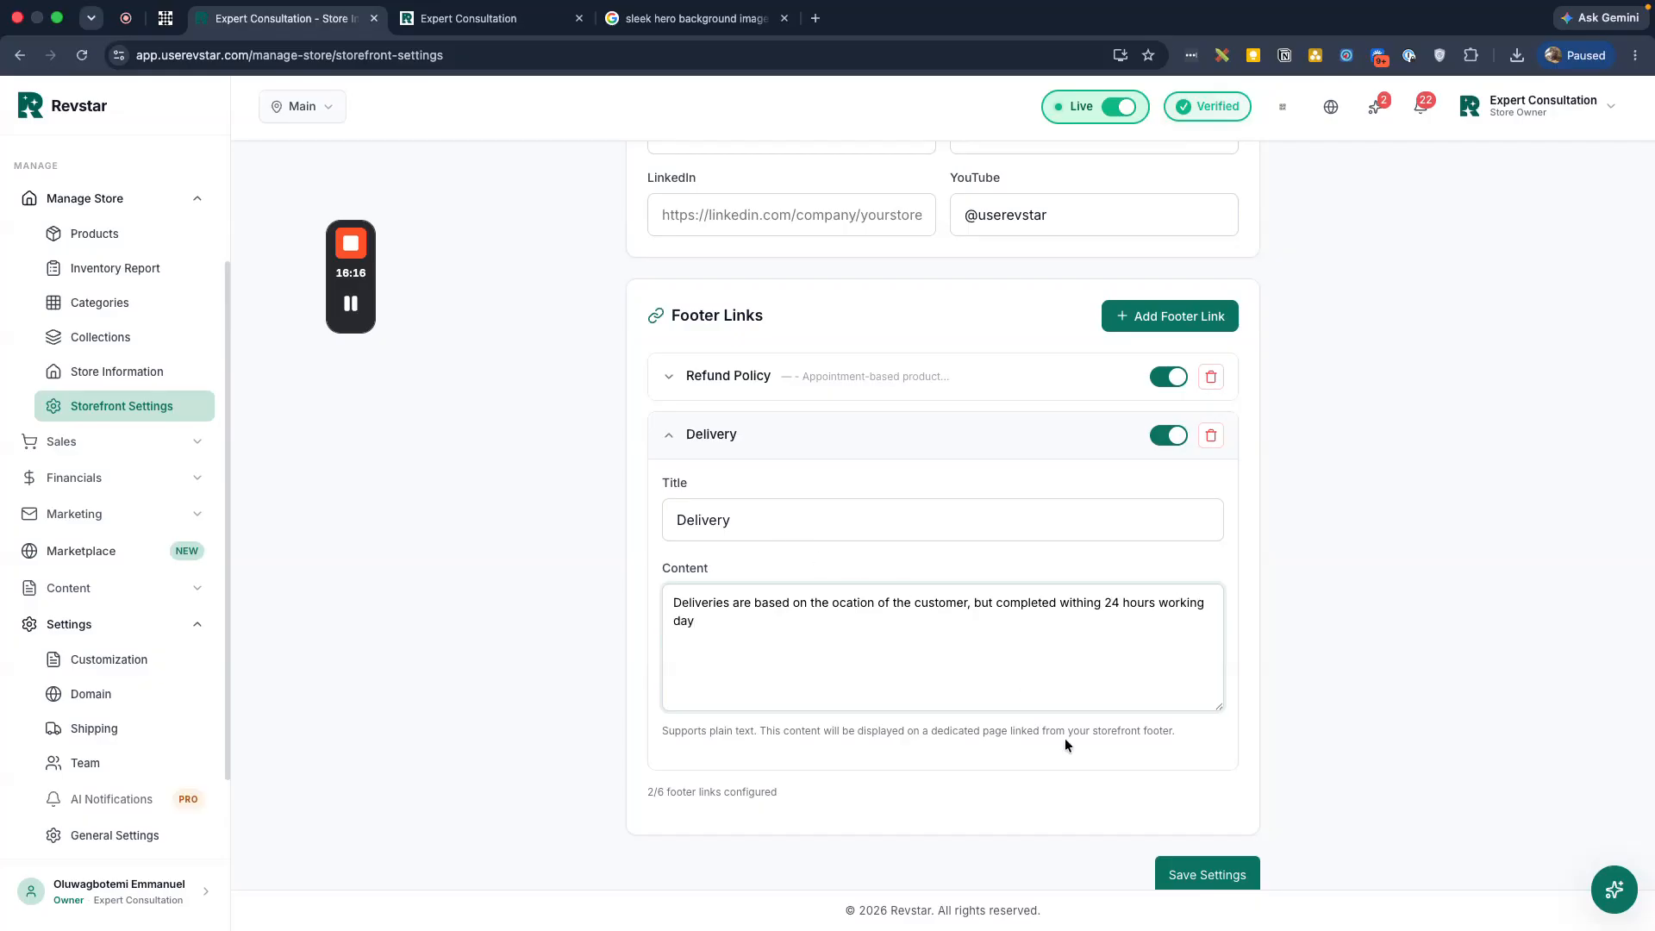
scroll(1120, 741, down, 1)
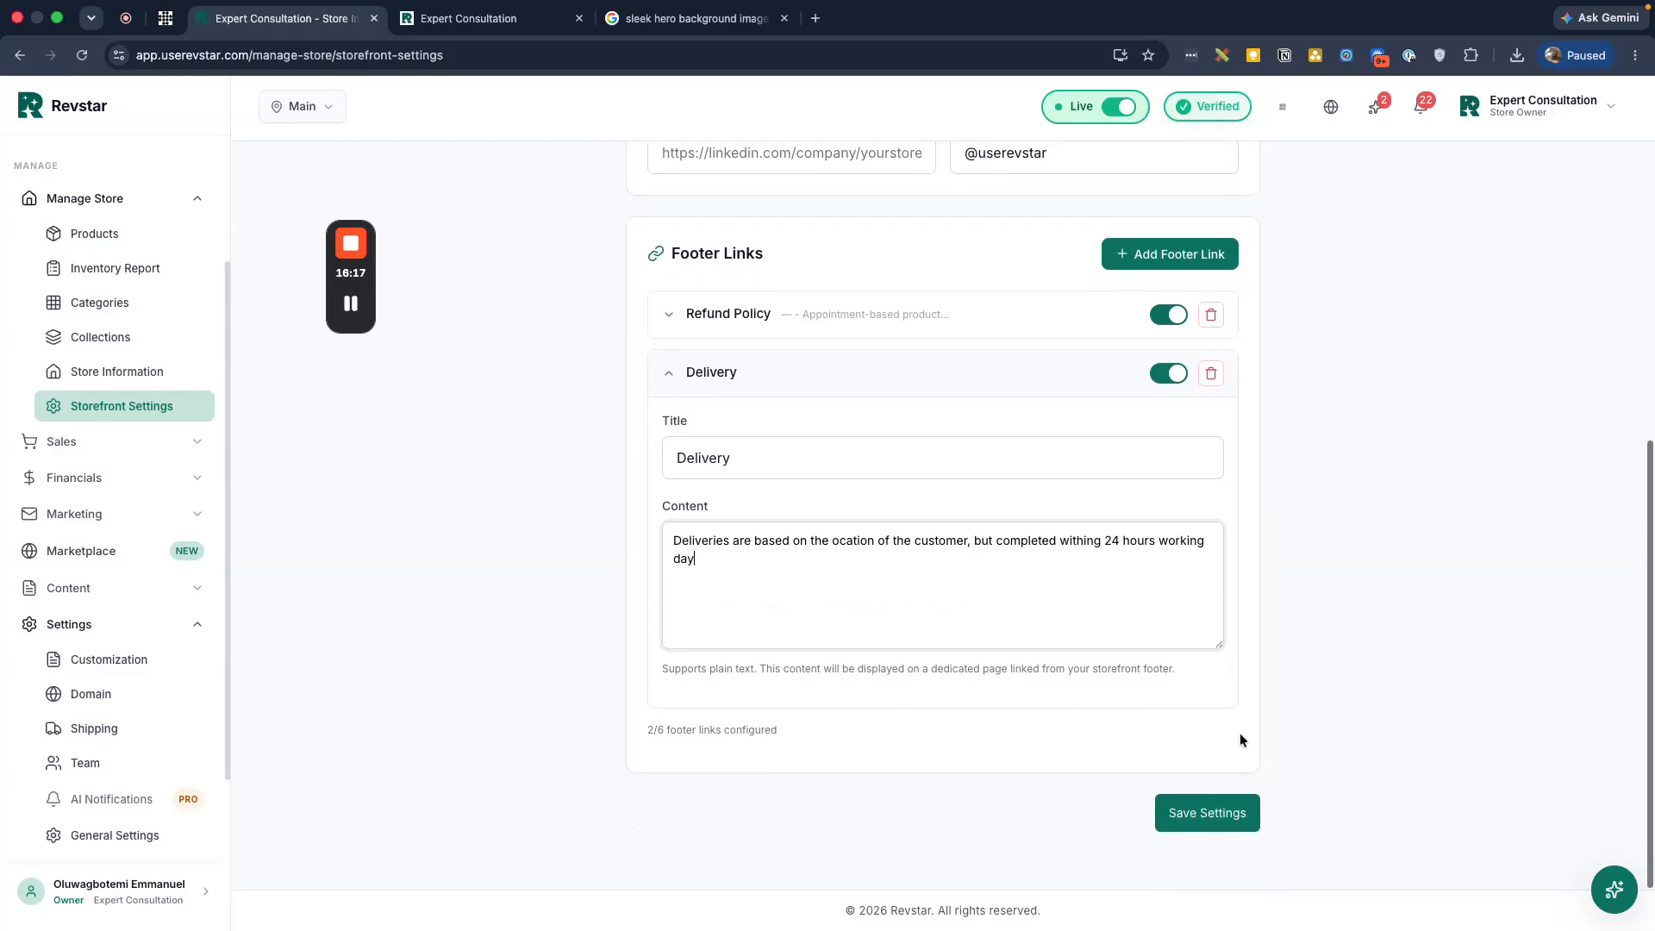
click(1235, 816)
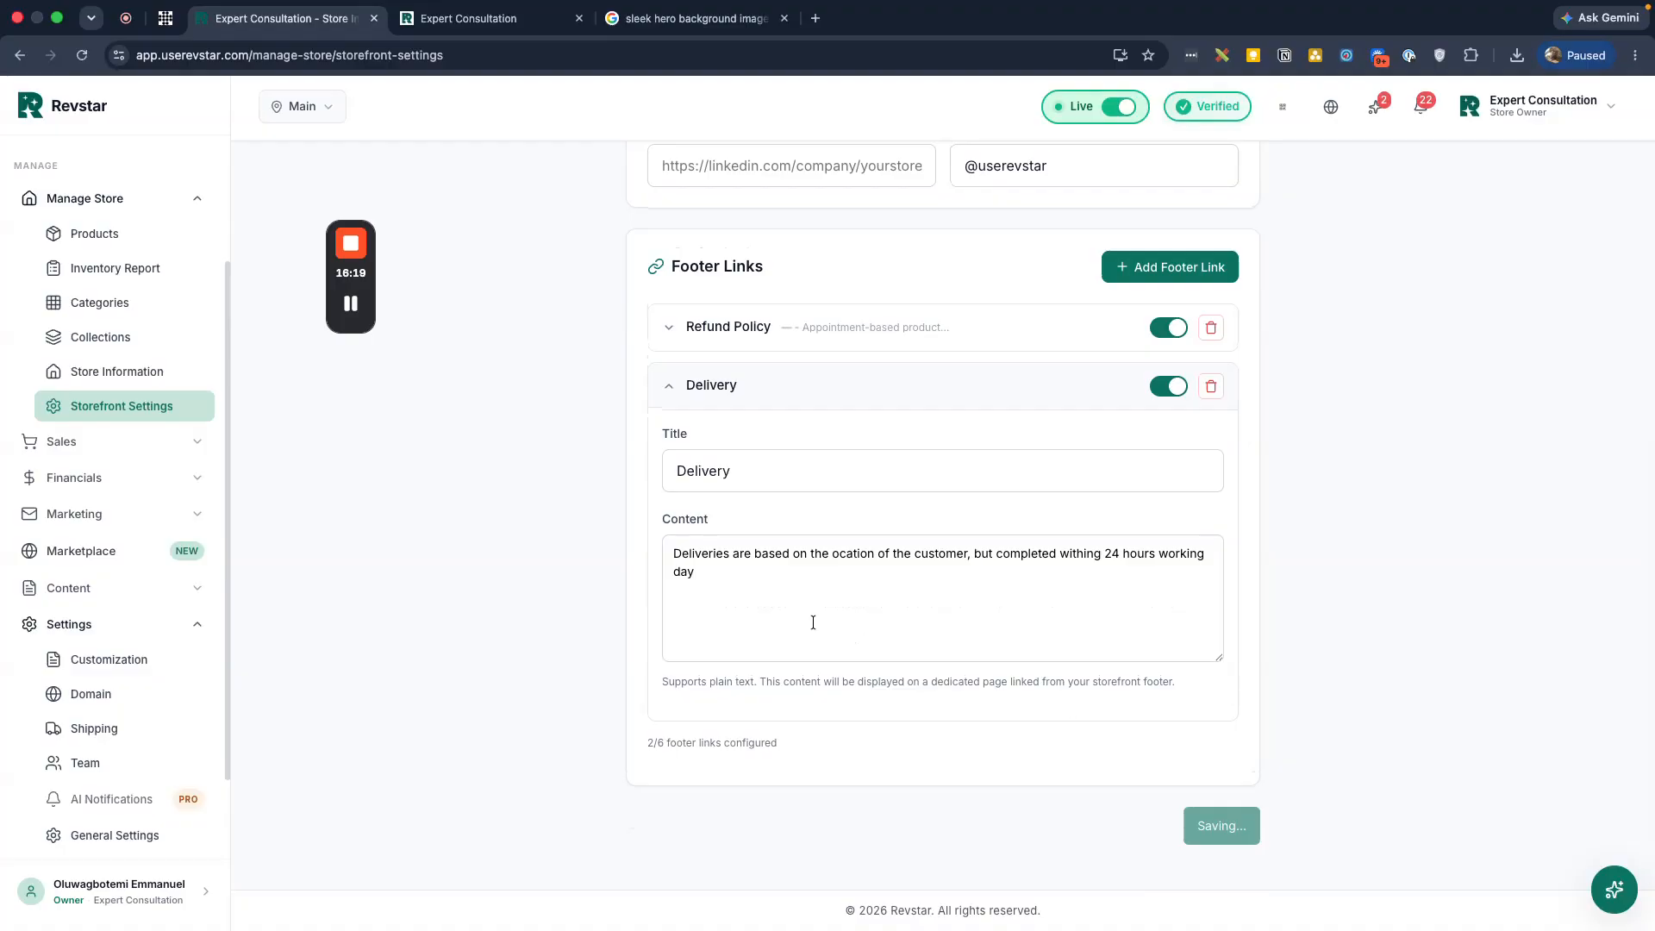
Return to the live storefront to check its footer for the Delivery link
click(487, 18)
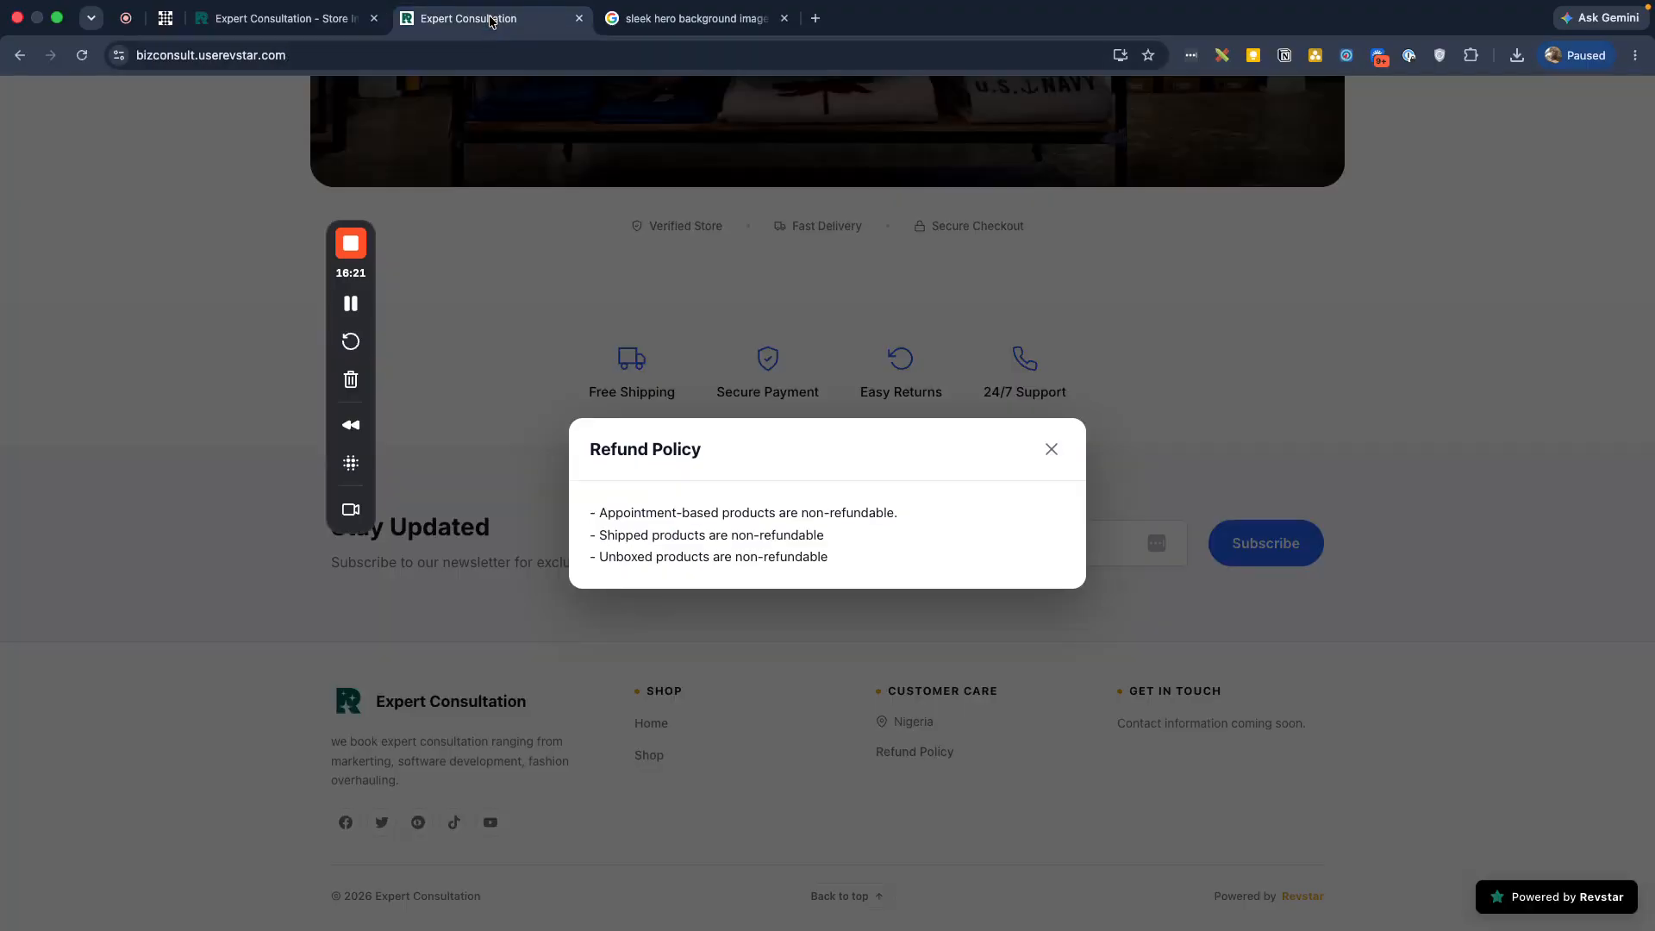
Reload the live storefront and read the Delivery text linked under Customer Care in the footer
click(82, 55)
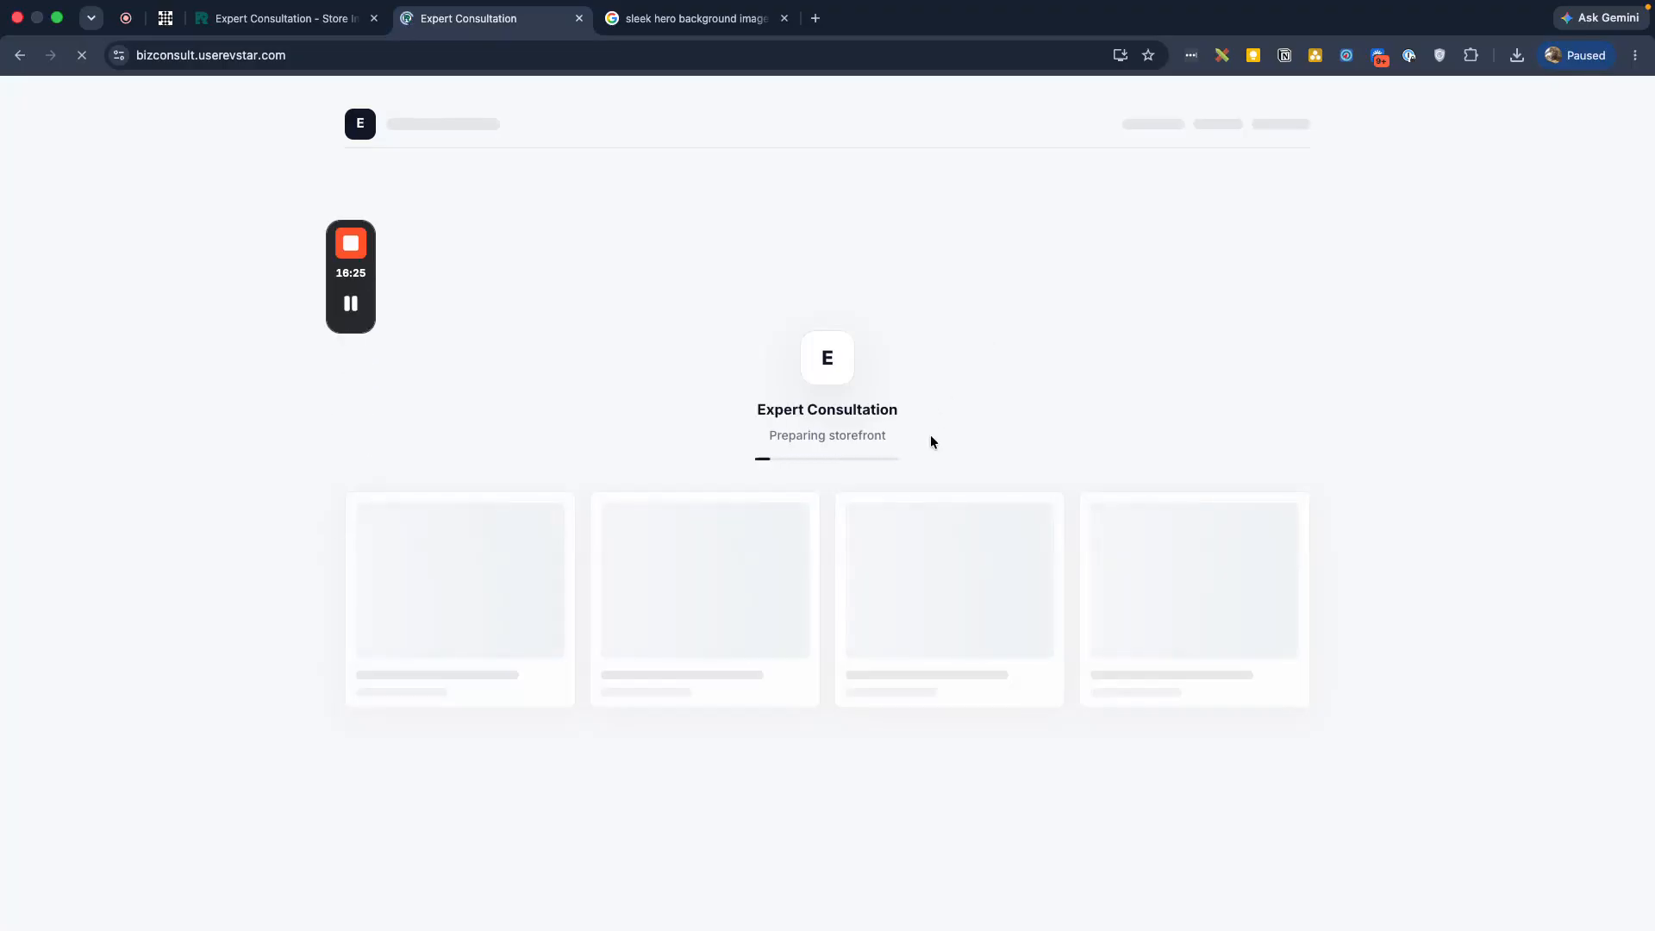
scroll(844, 578, down, 10)
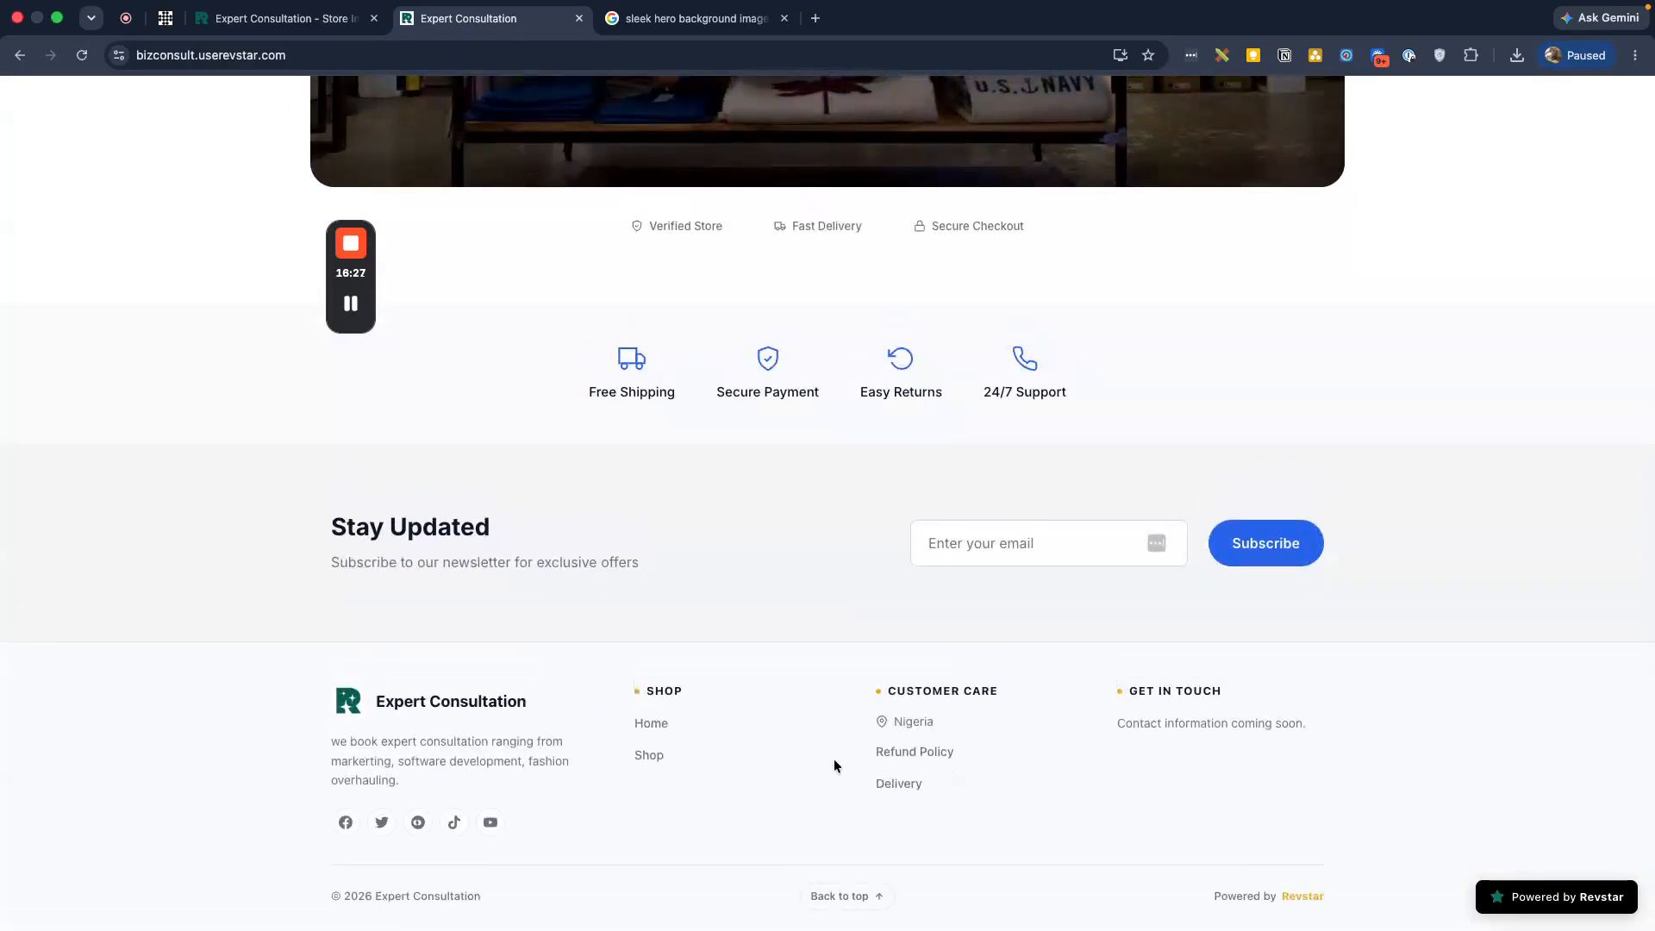
click(897, 791)
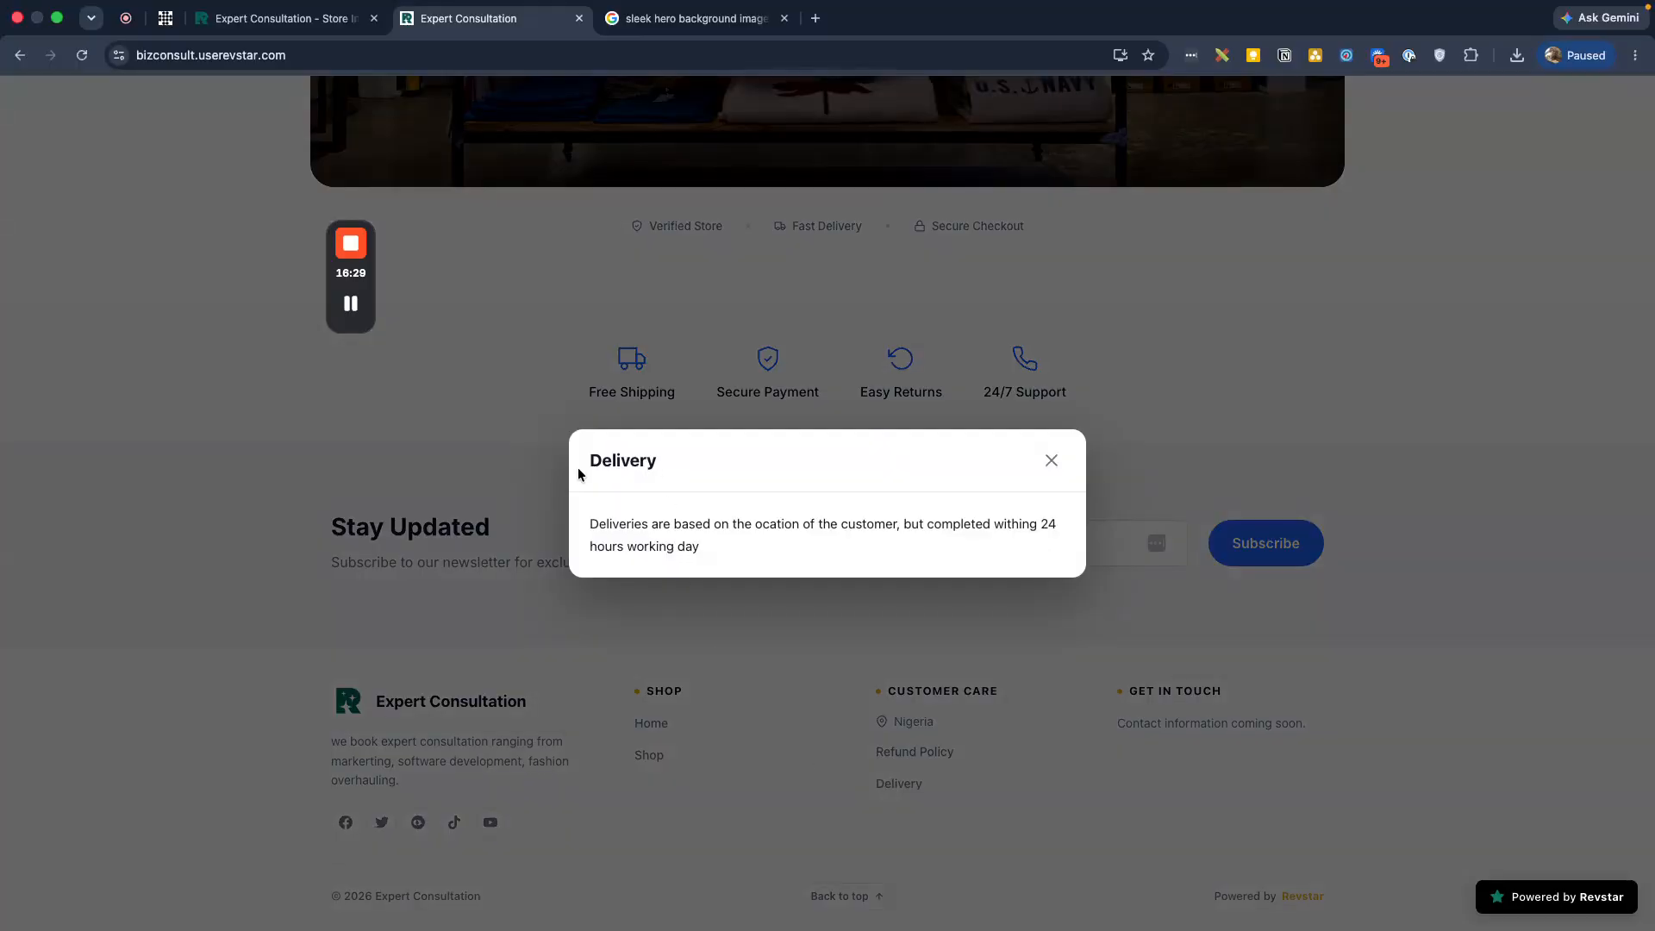
triple_click(621, 517)
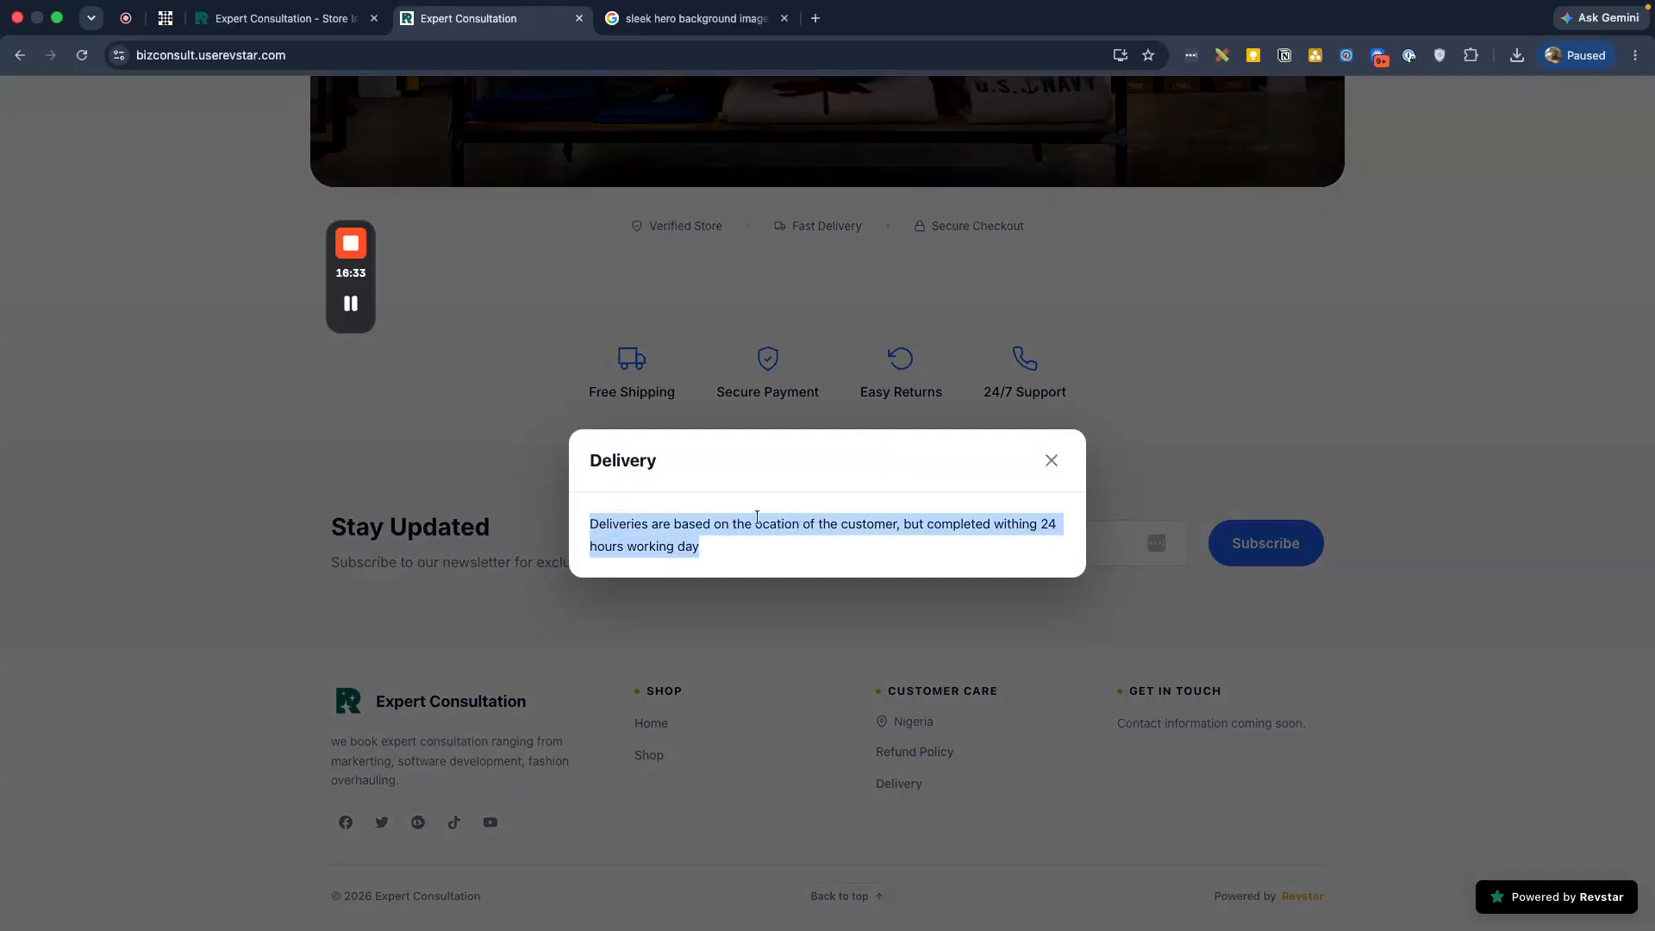
click(757, 517)
double_click(757, 518)
click(902, 552)
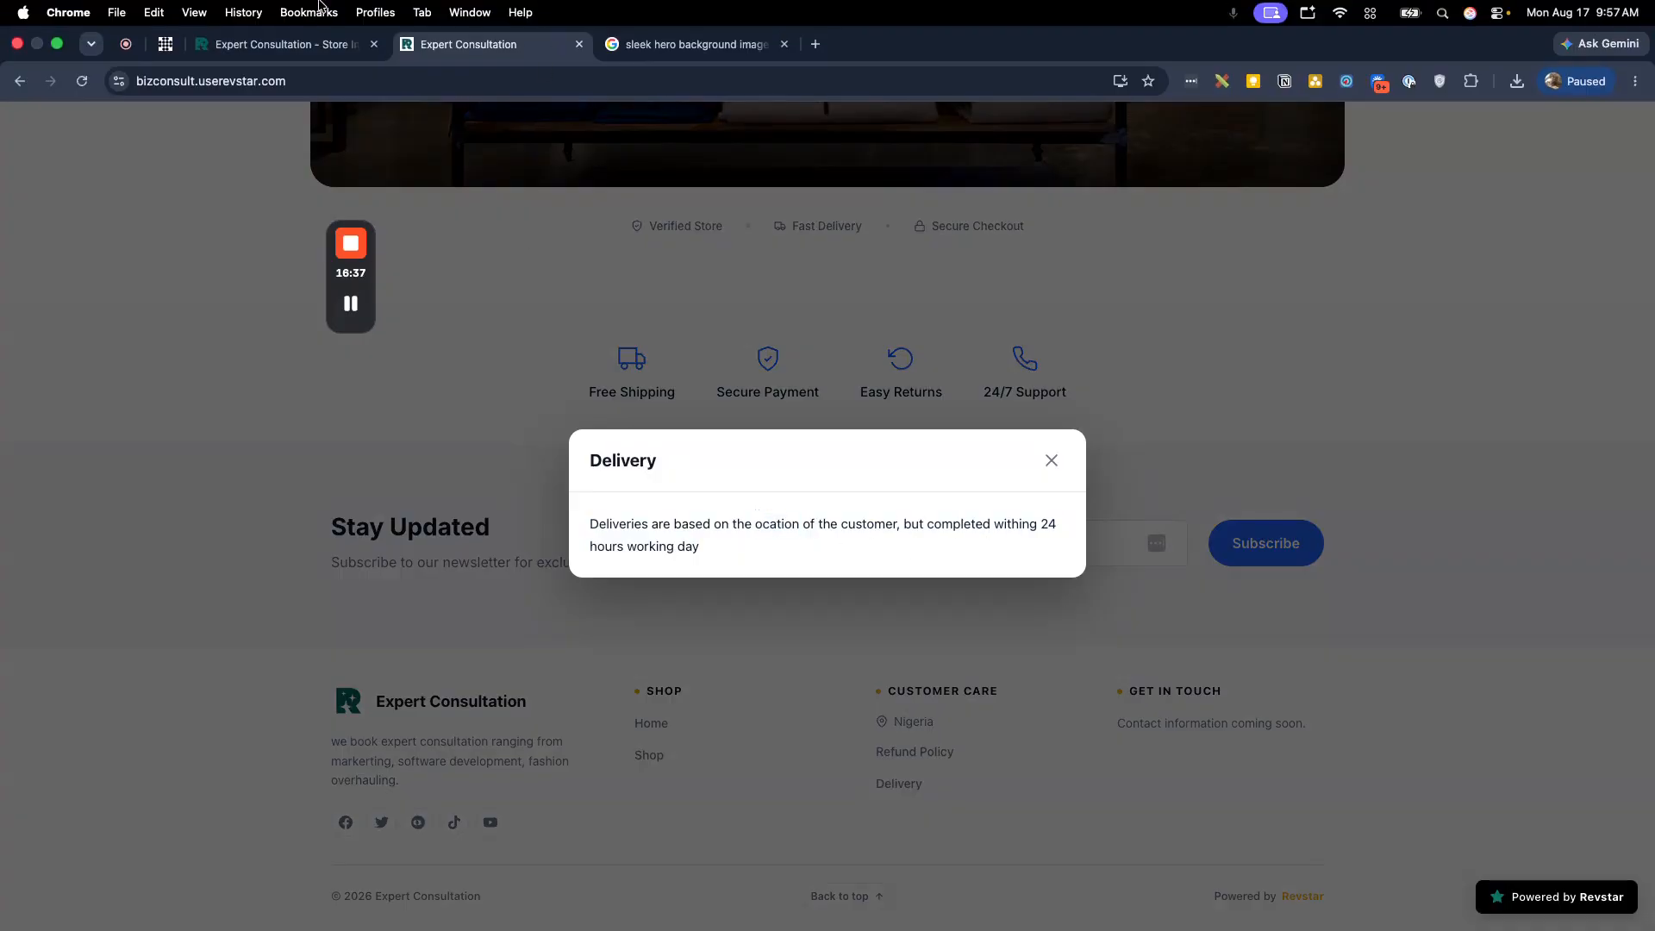
In the storefront settings, correct the Delivery footer content to "location" and "within", save it and collapse the entry
click(284, 43)
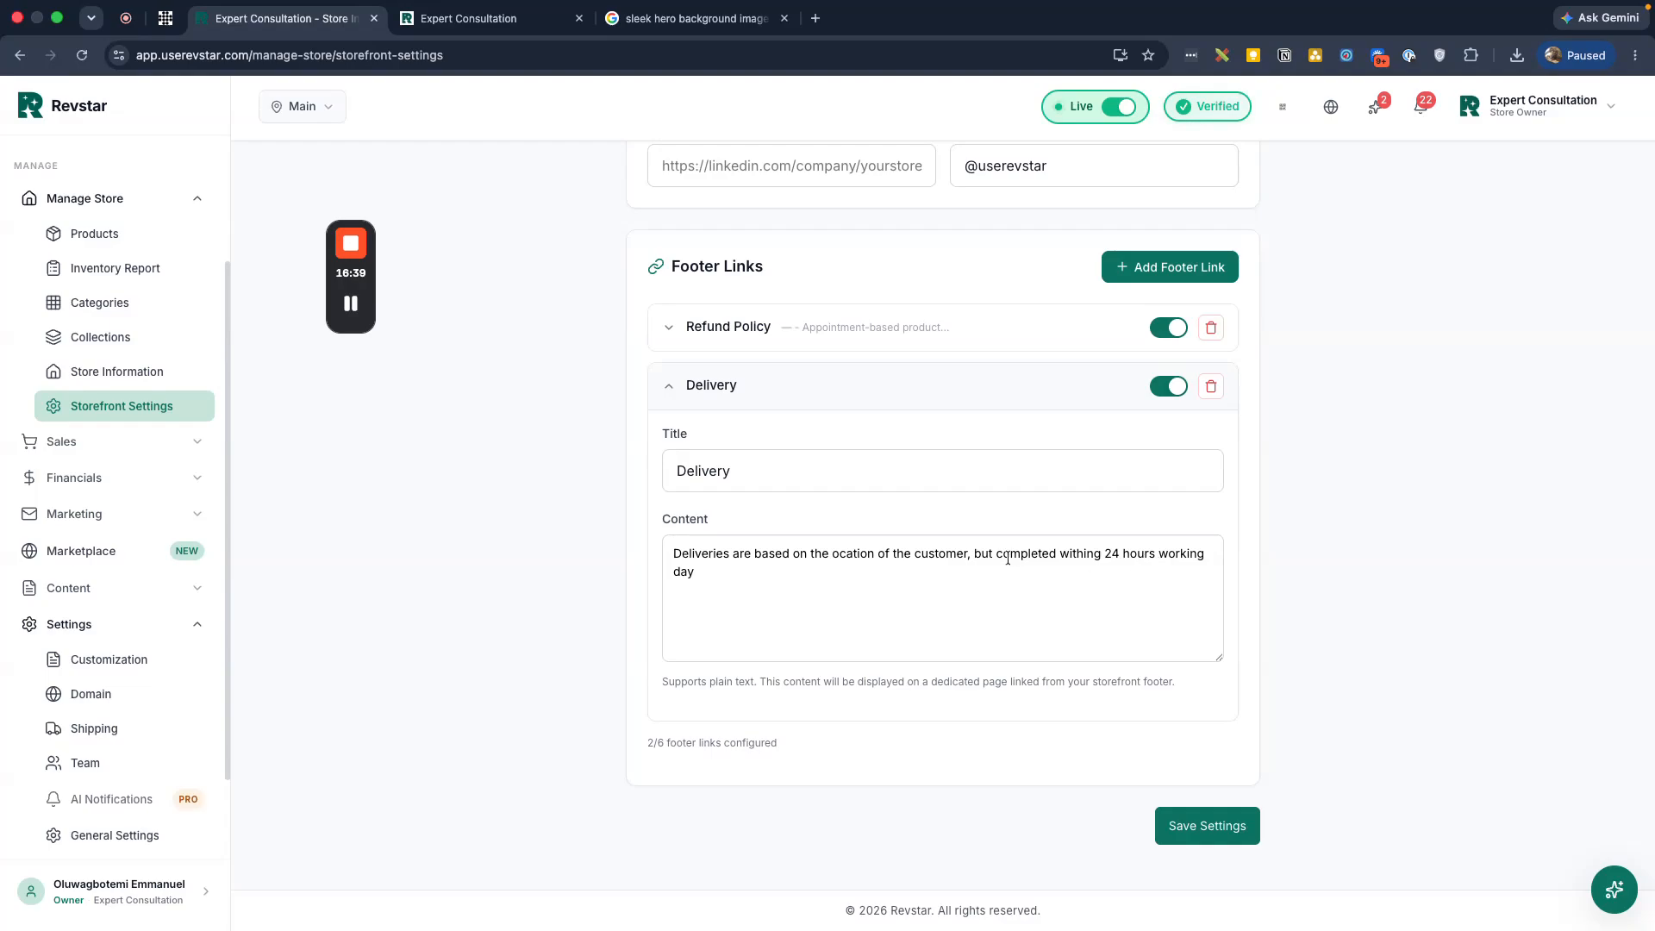
click(833, 553)
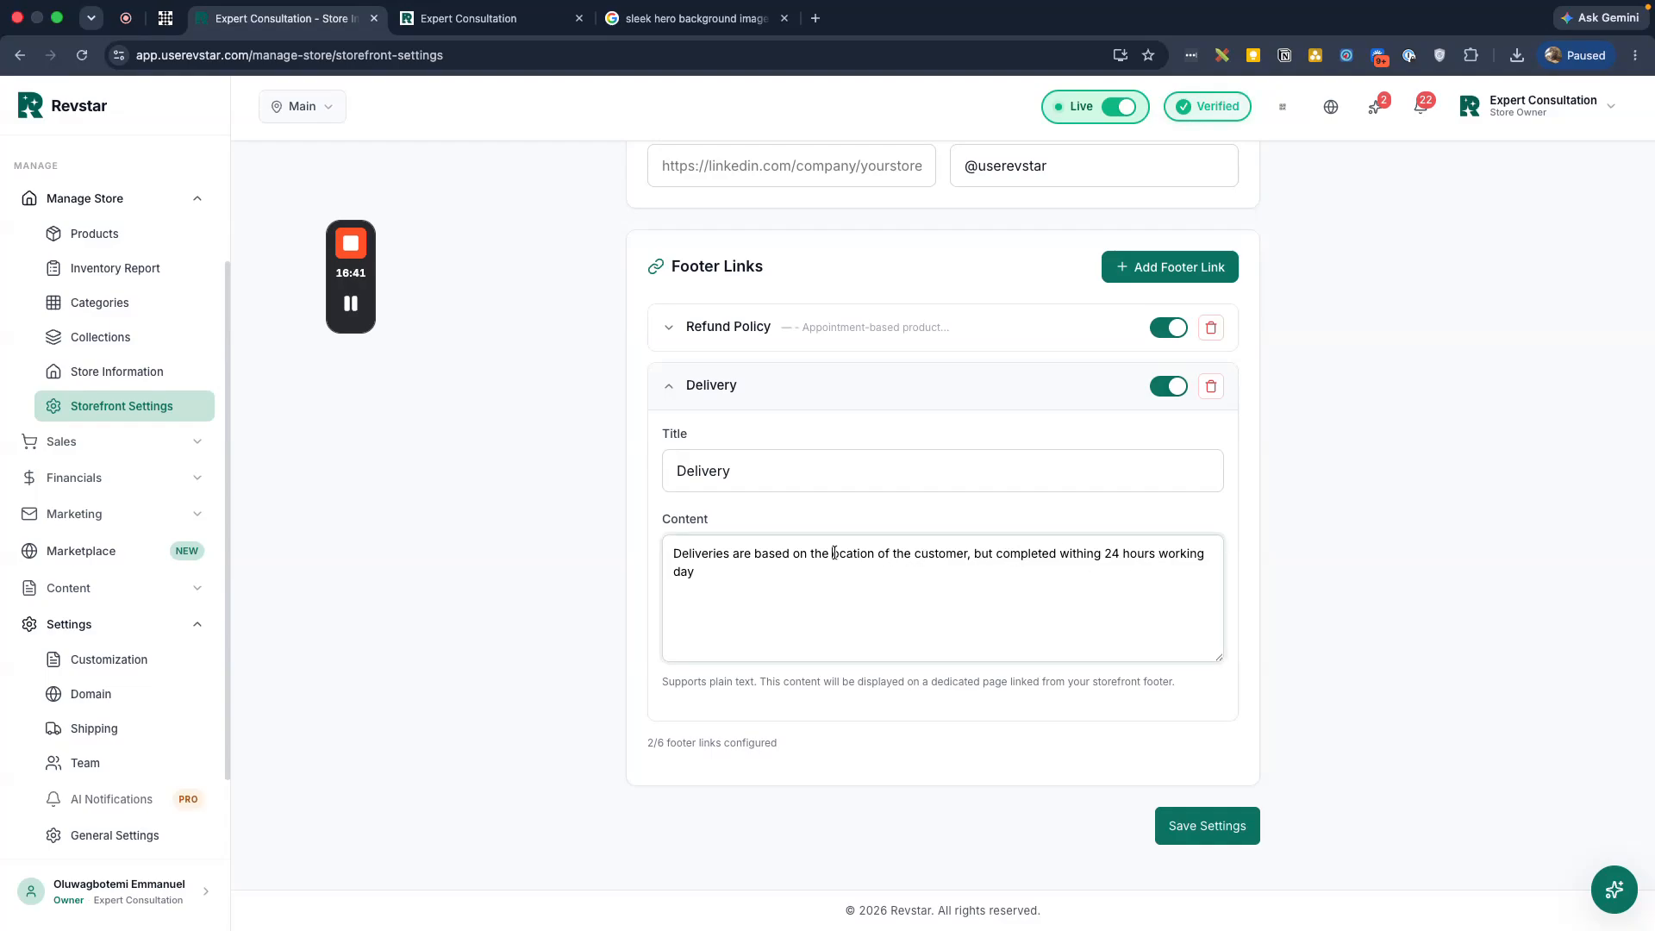
text(l)
click(828, 573)
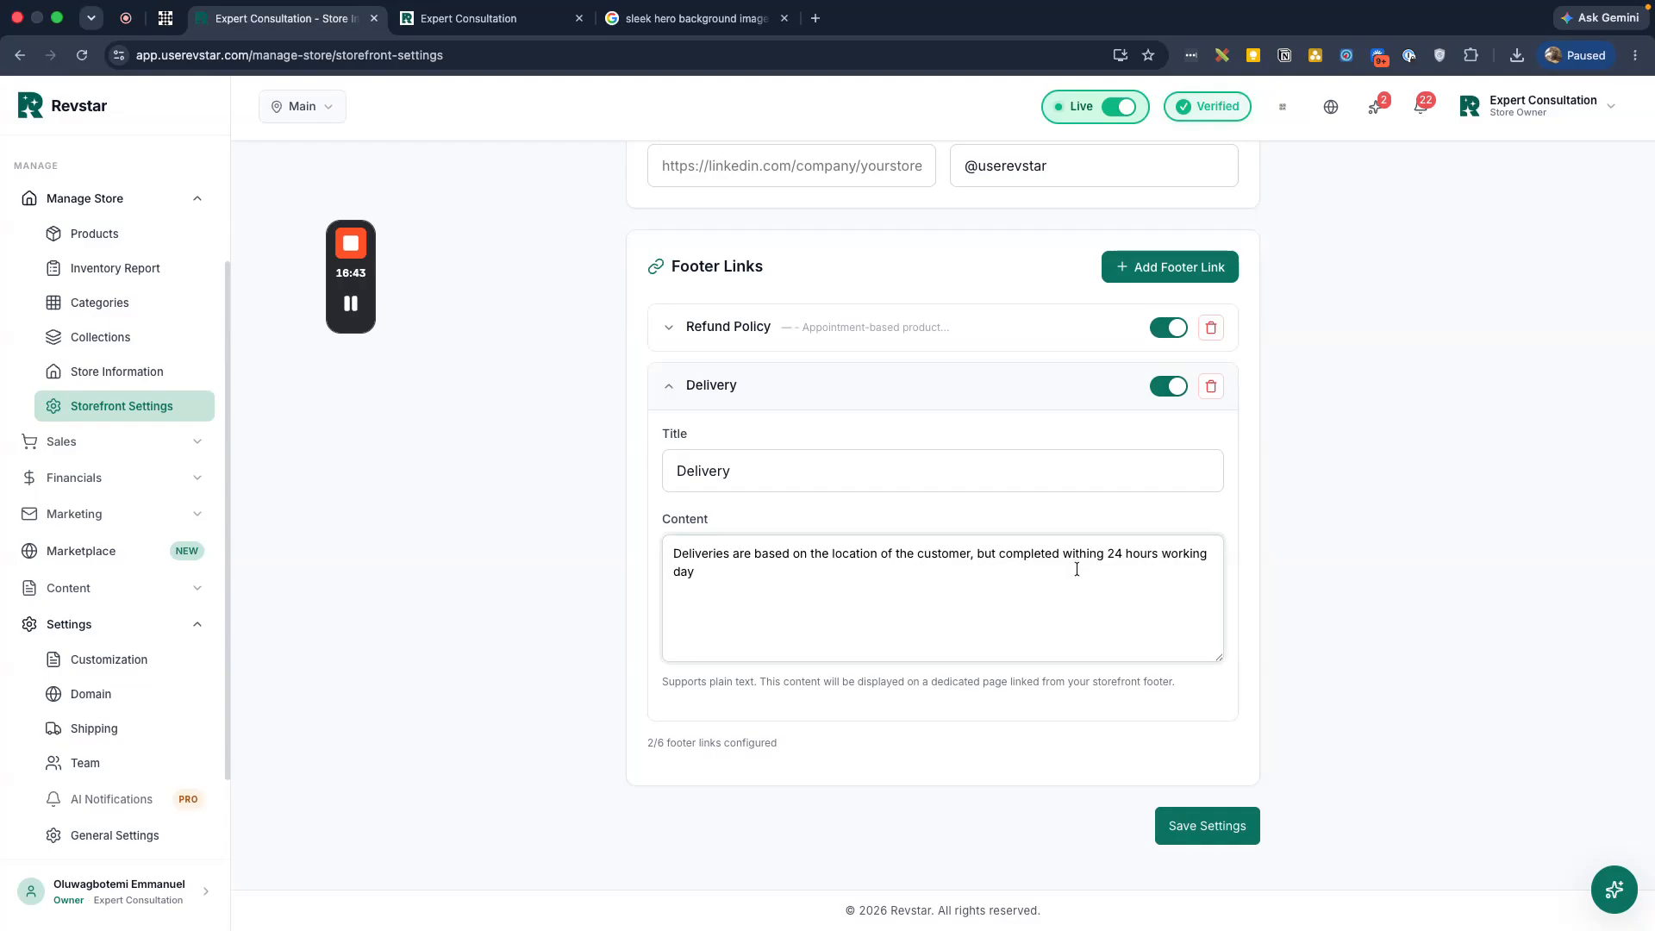
click(1104, 552)
key(BackSpace)
click(1218, 820)
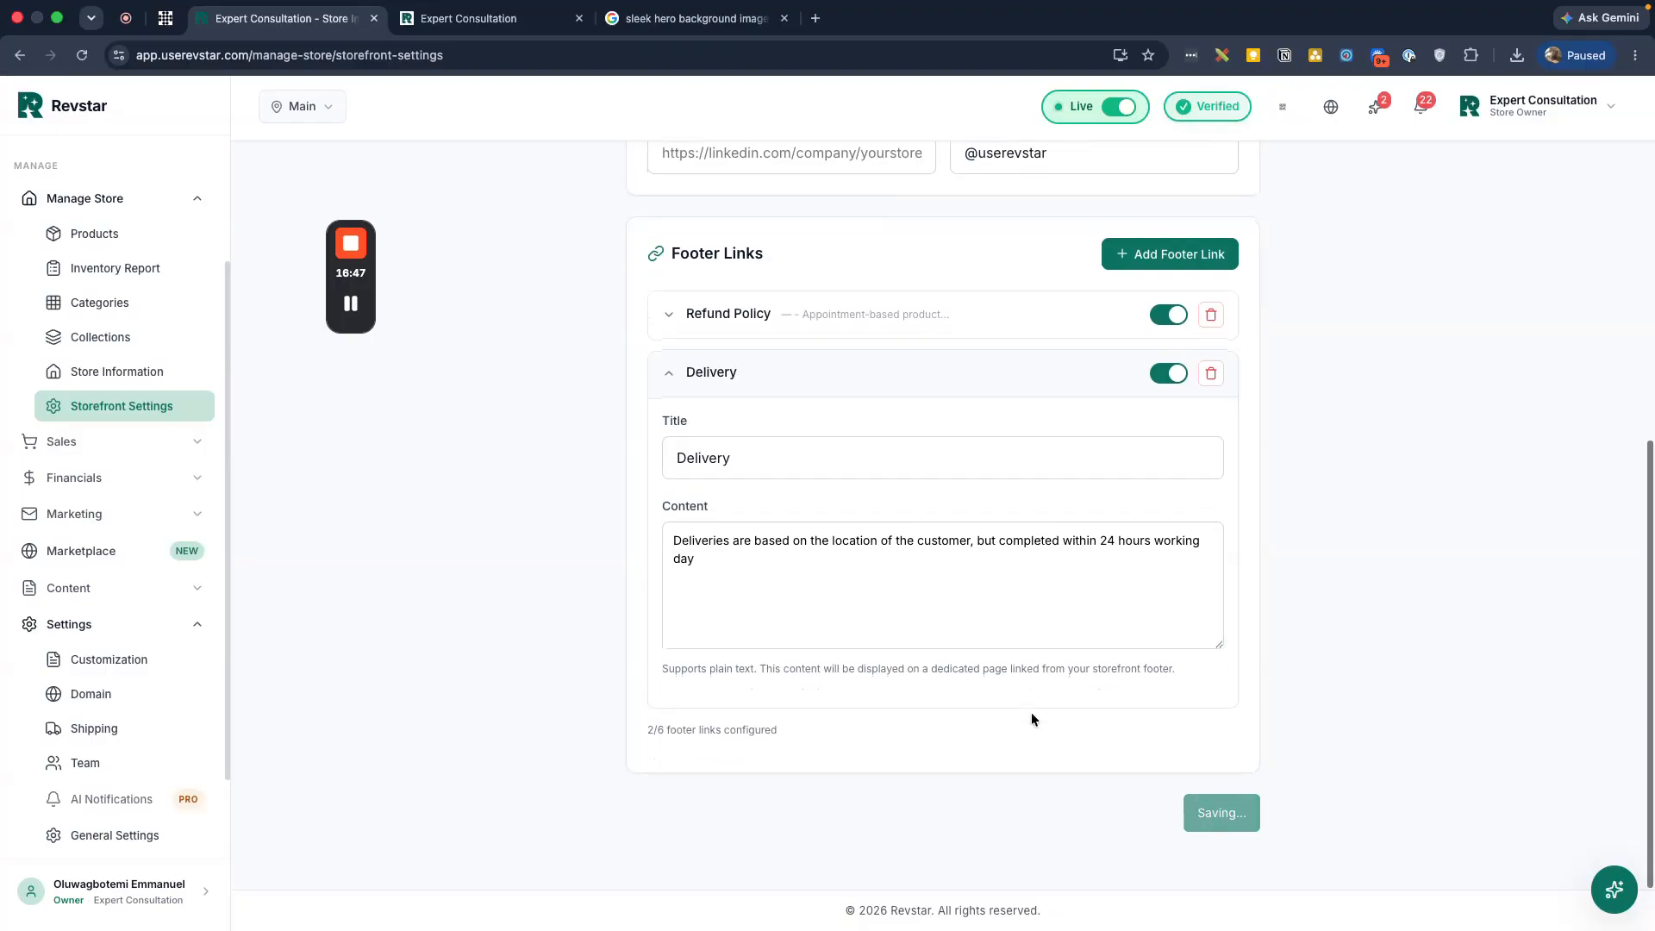
click(767, 384)
scroll(765, 388, up, 4)
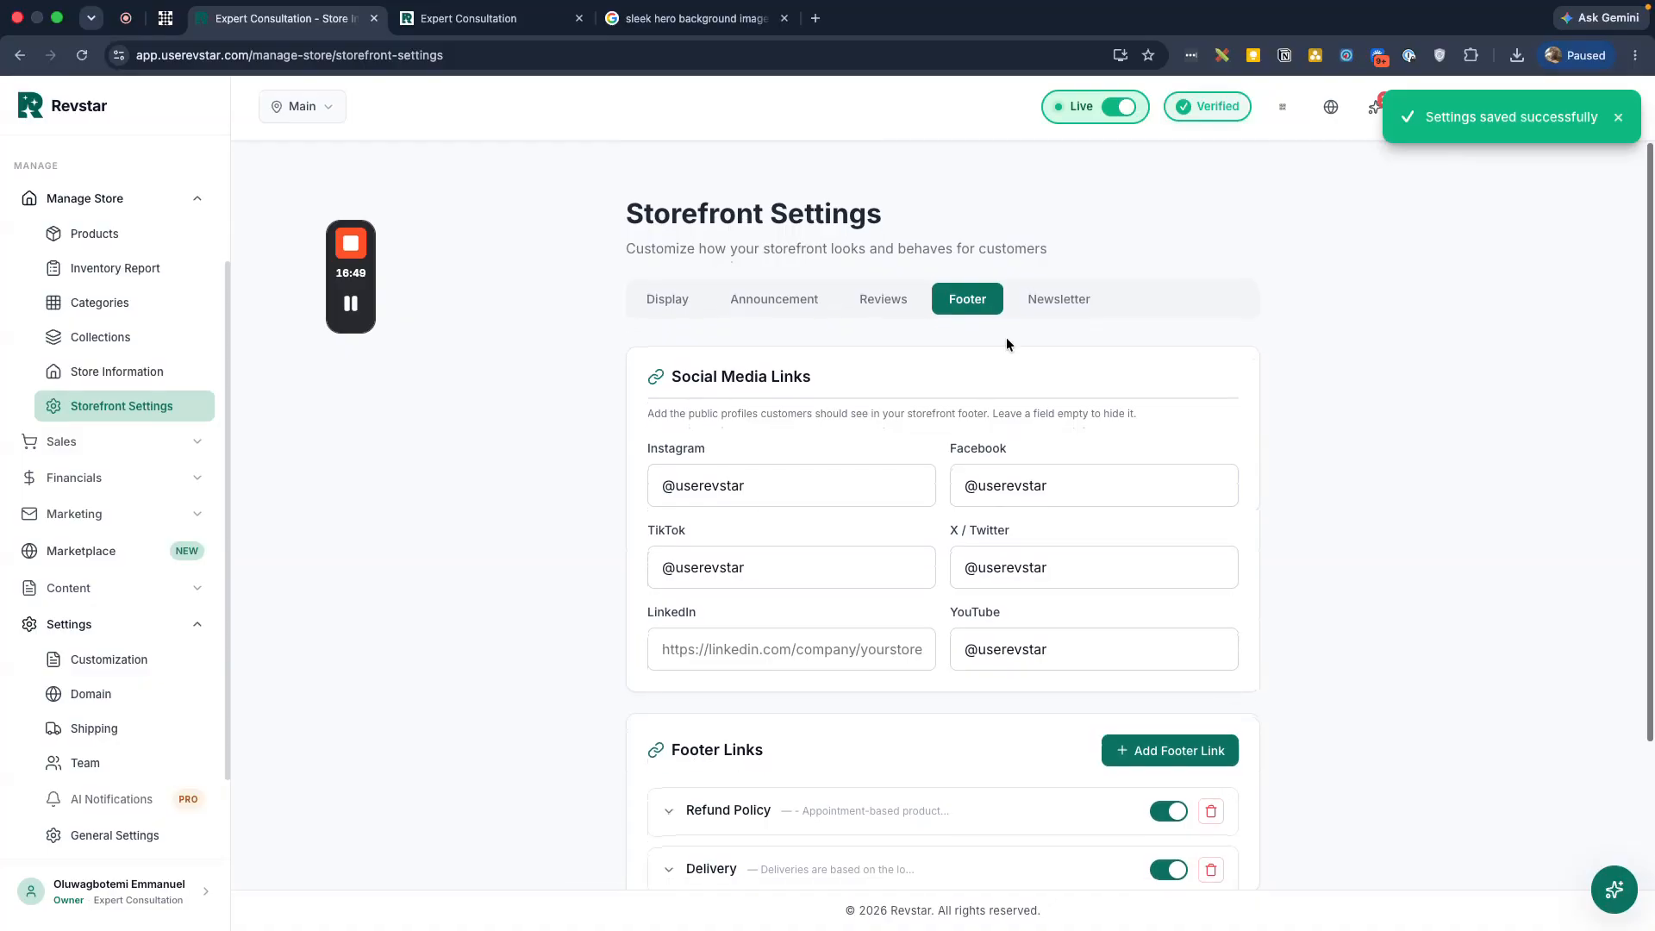
Return to the live storefront, close the Delivery pop-up and view the announcement bar above the header
click(469, 19)
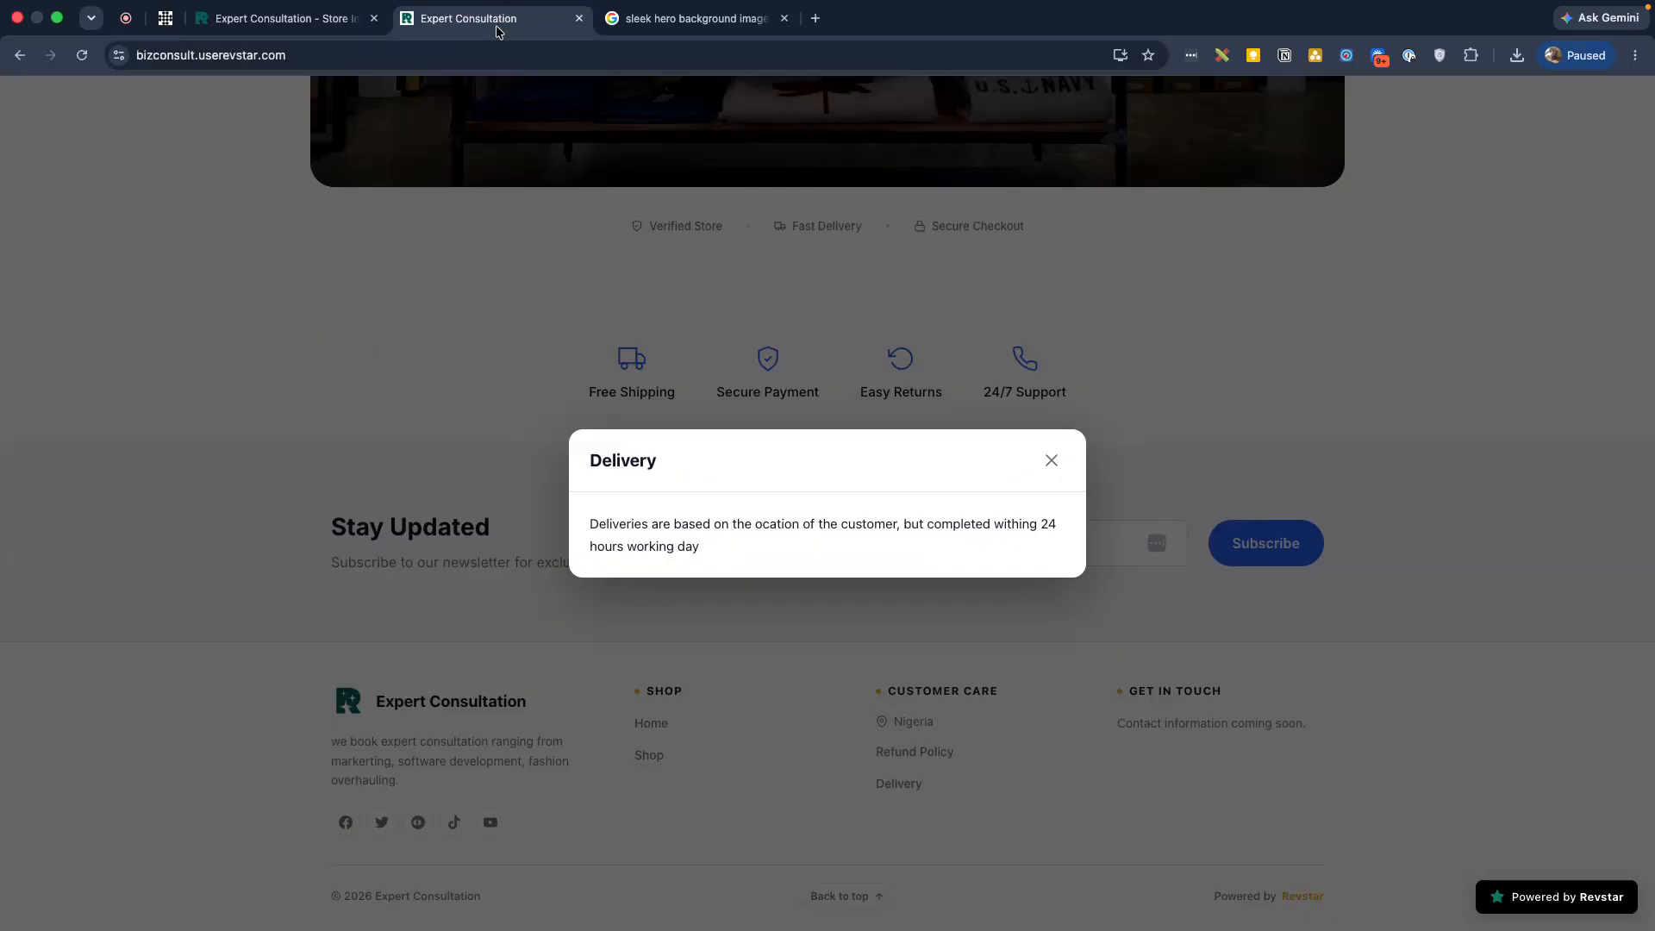
click(700, 407)
scroll(800, 365, up, 8)
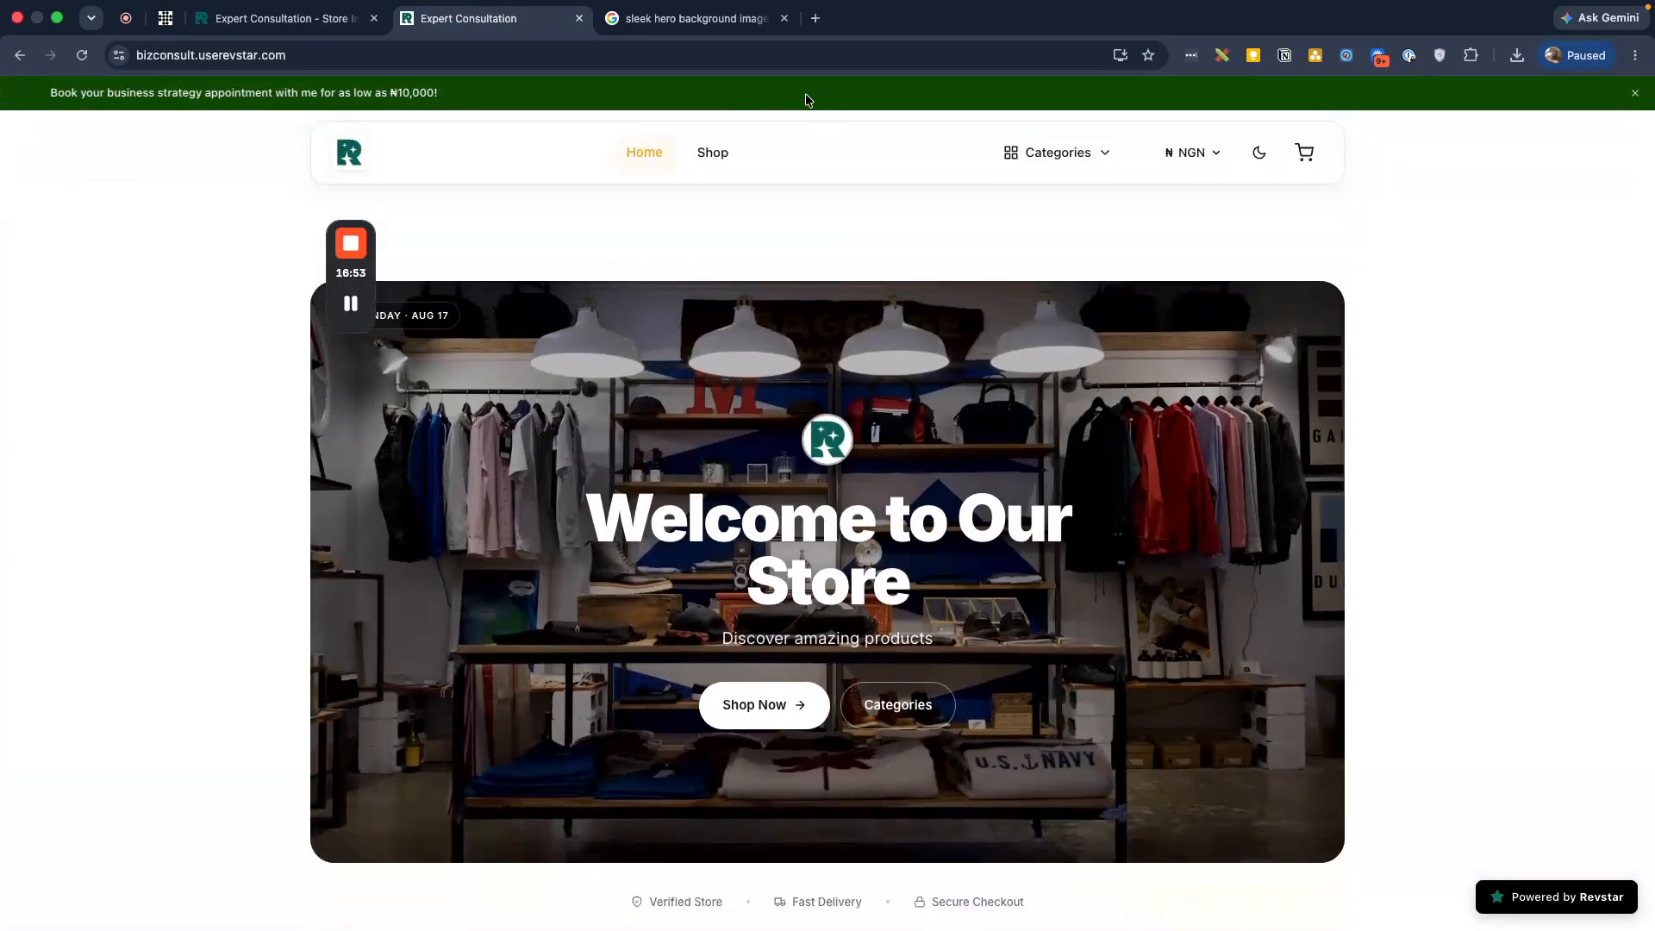
Disable the announcement bar in the storefront settings and save
click(284, 18)
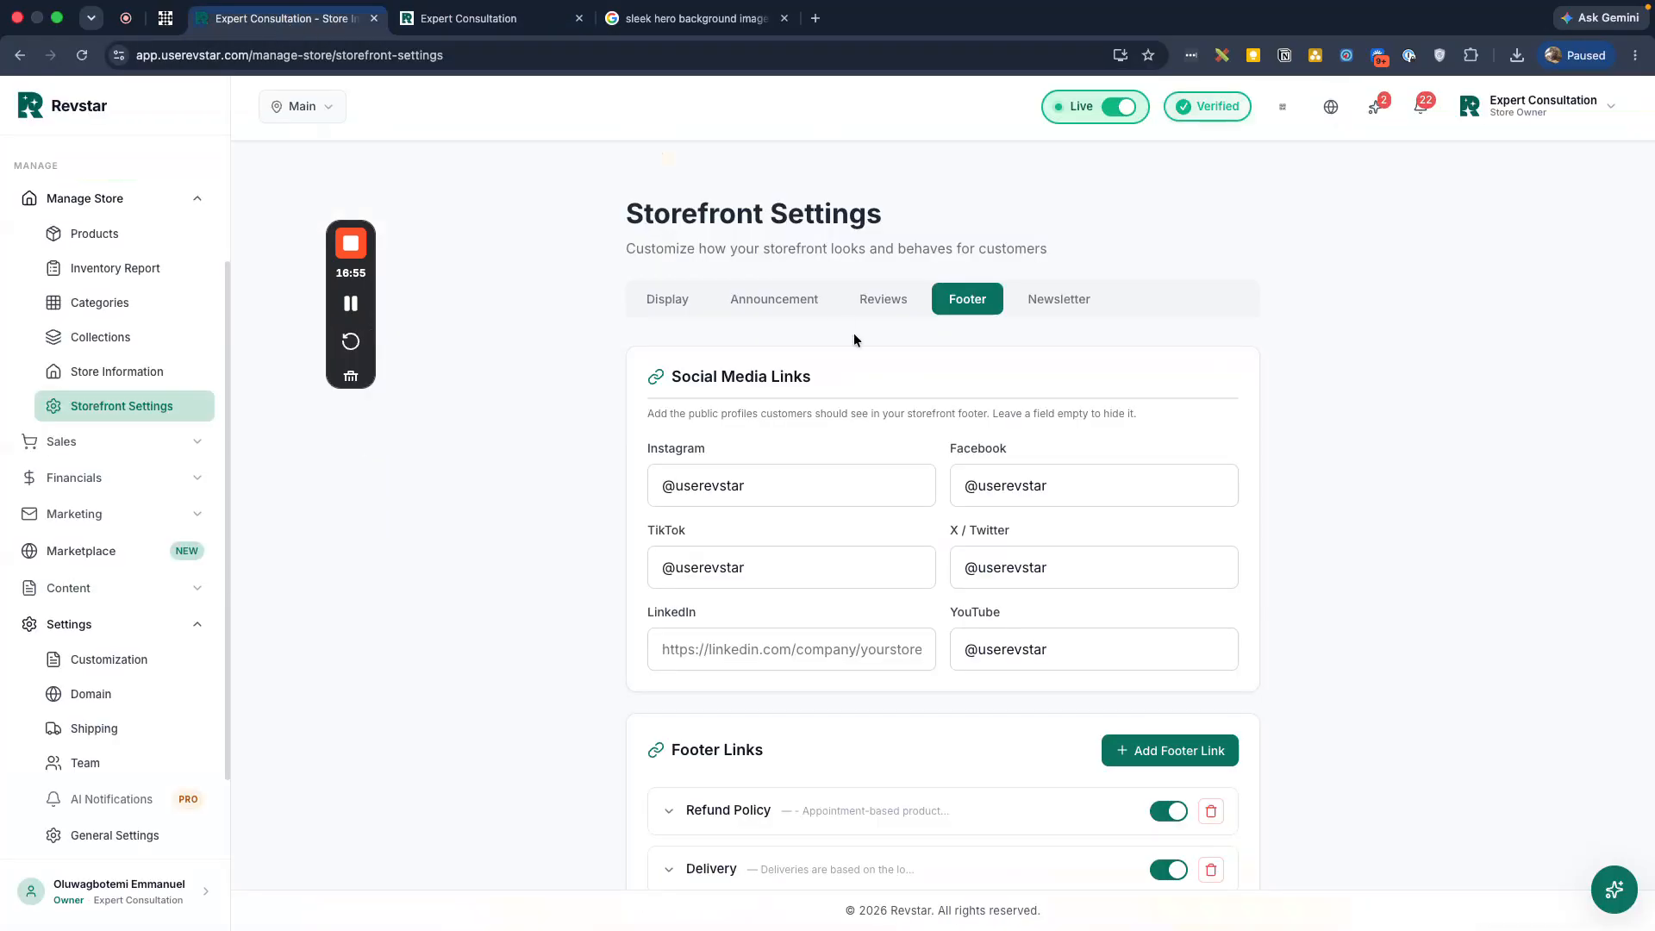
click(1067, 304)
click(752, 295)
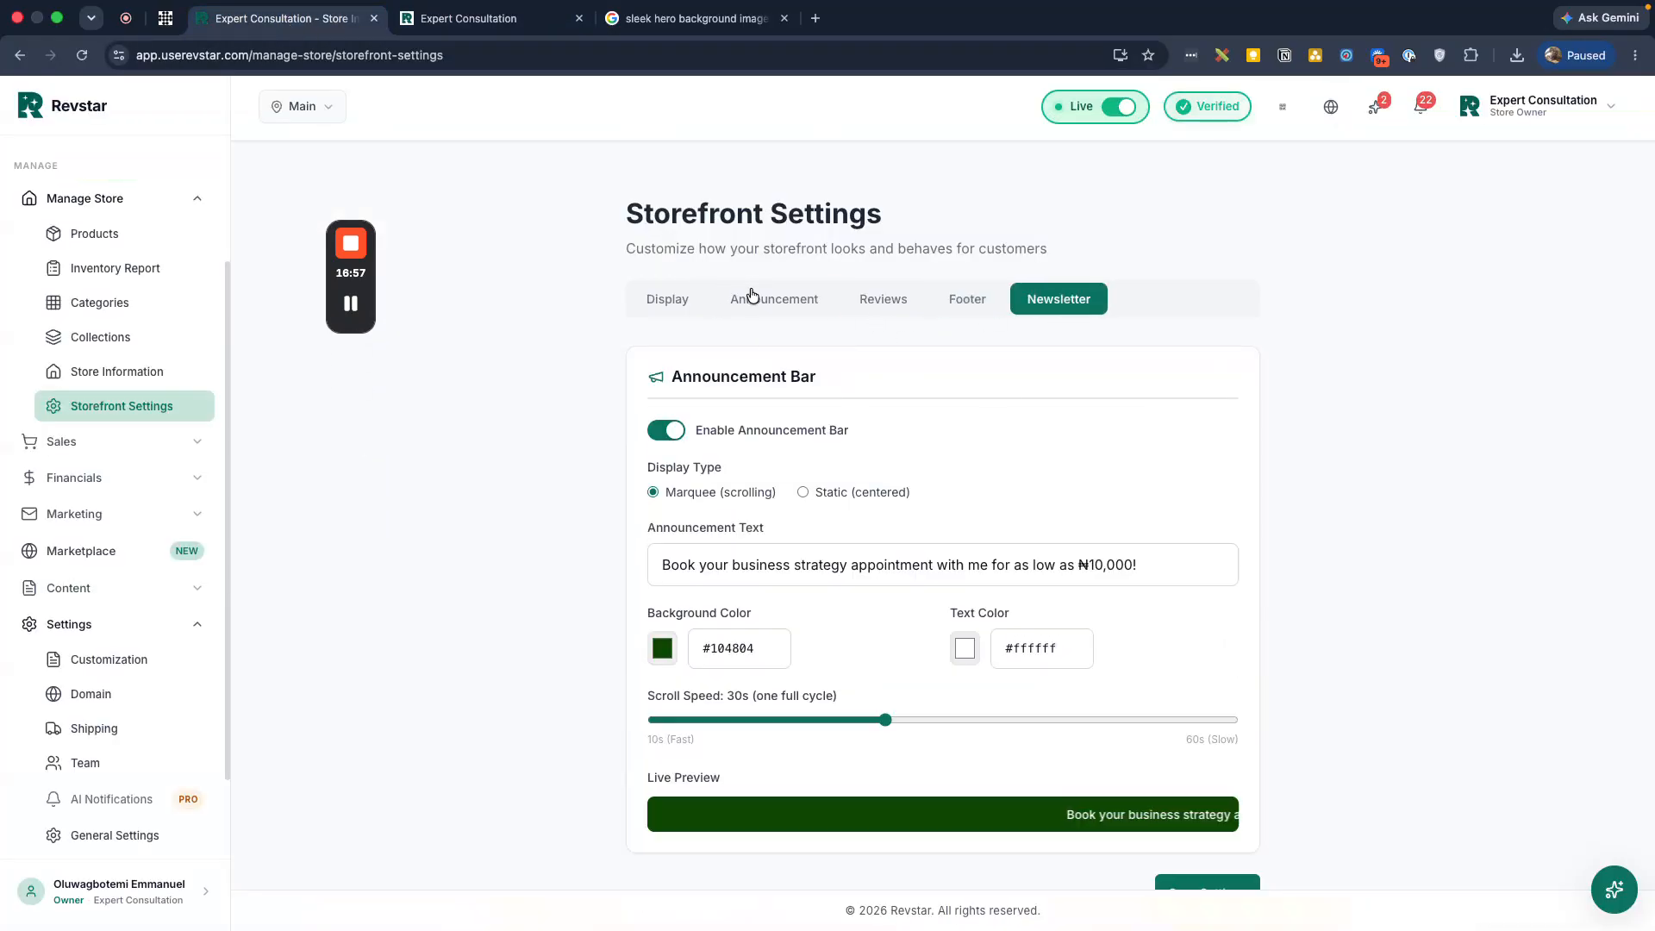
scroll(820, 366, down, 2)
click(771, 358)
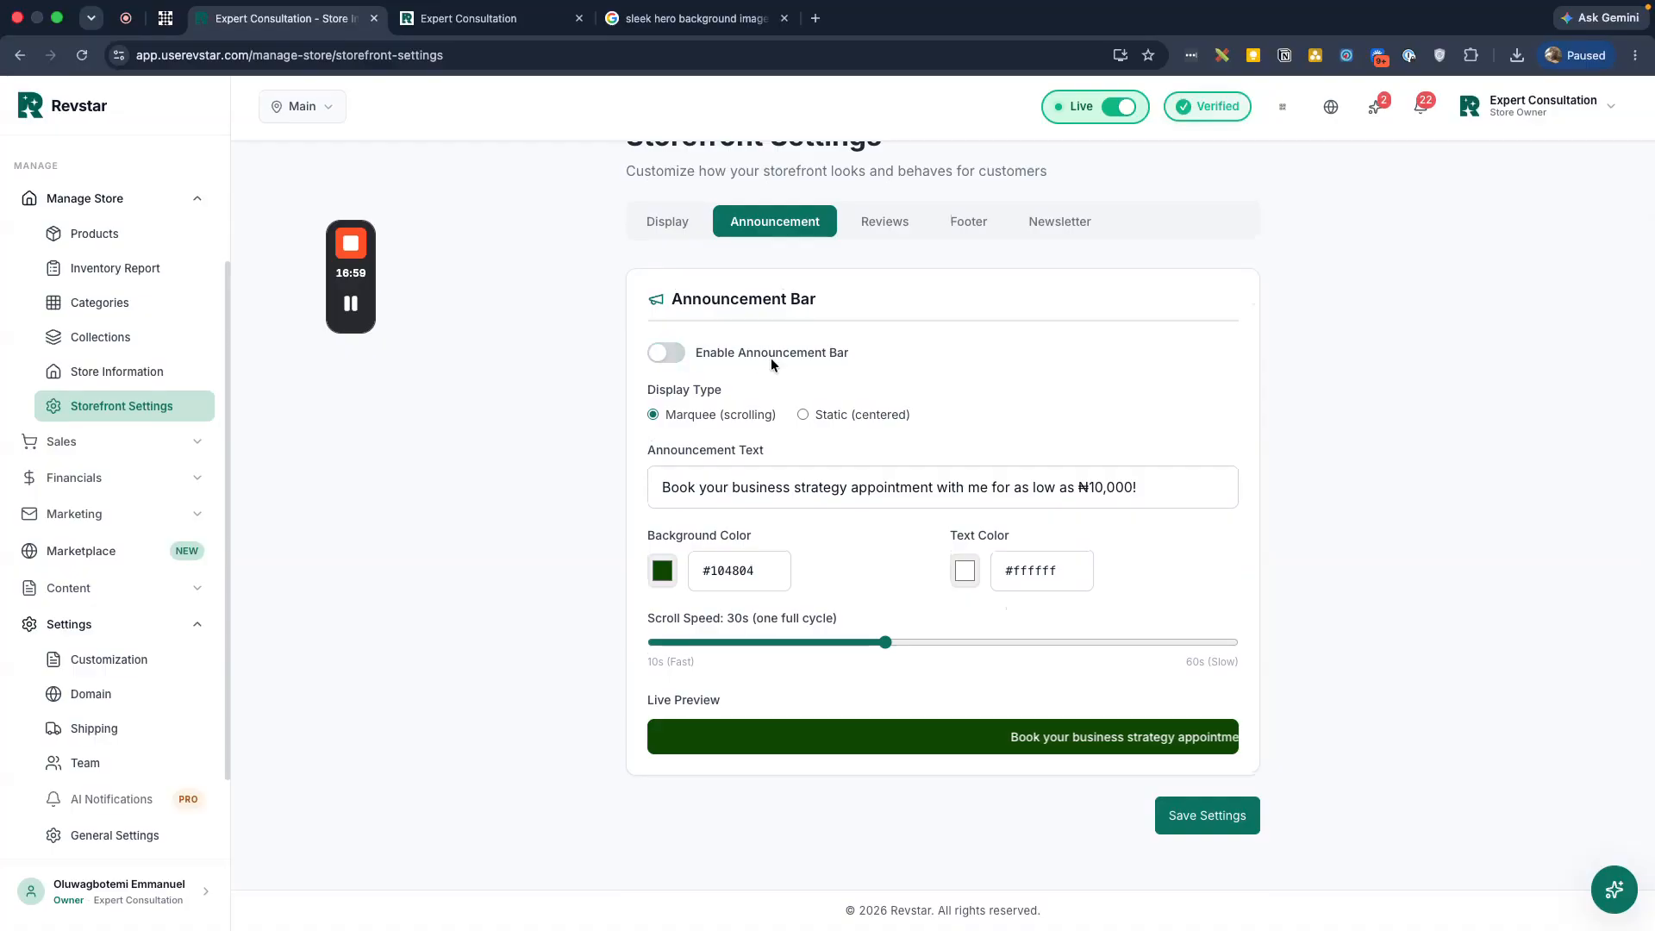
click(1199, 827)
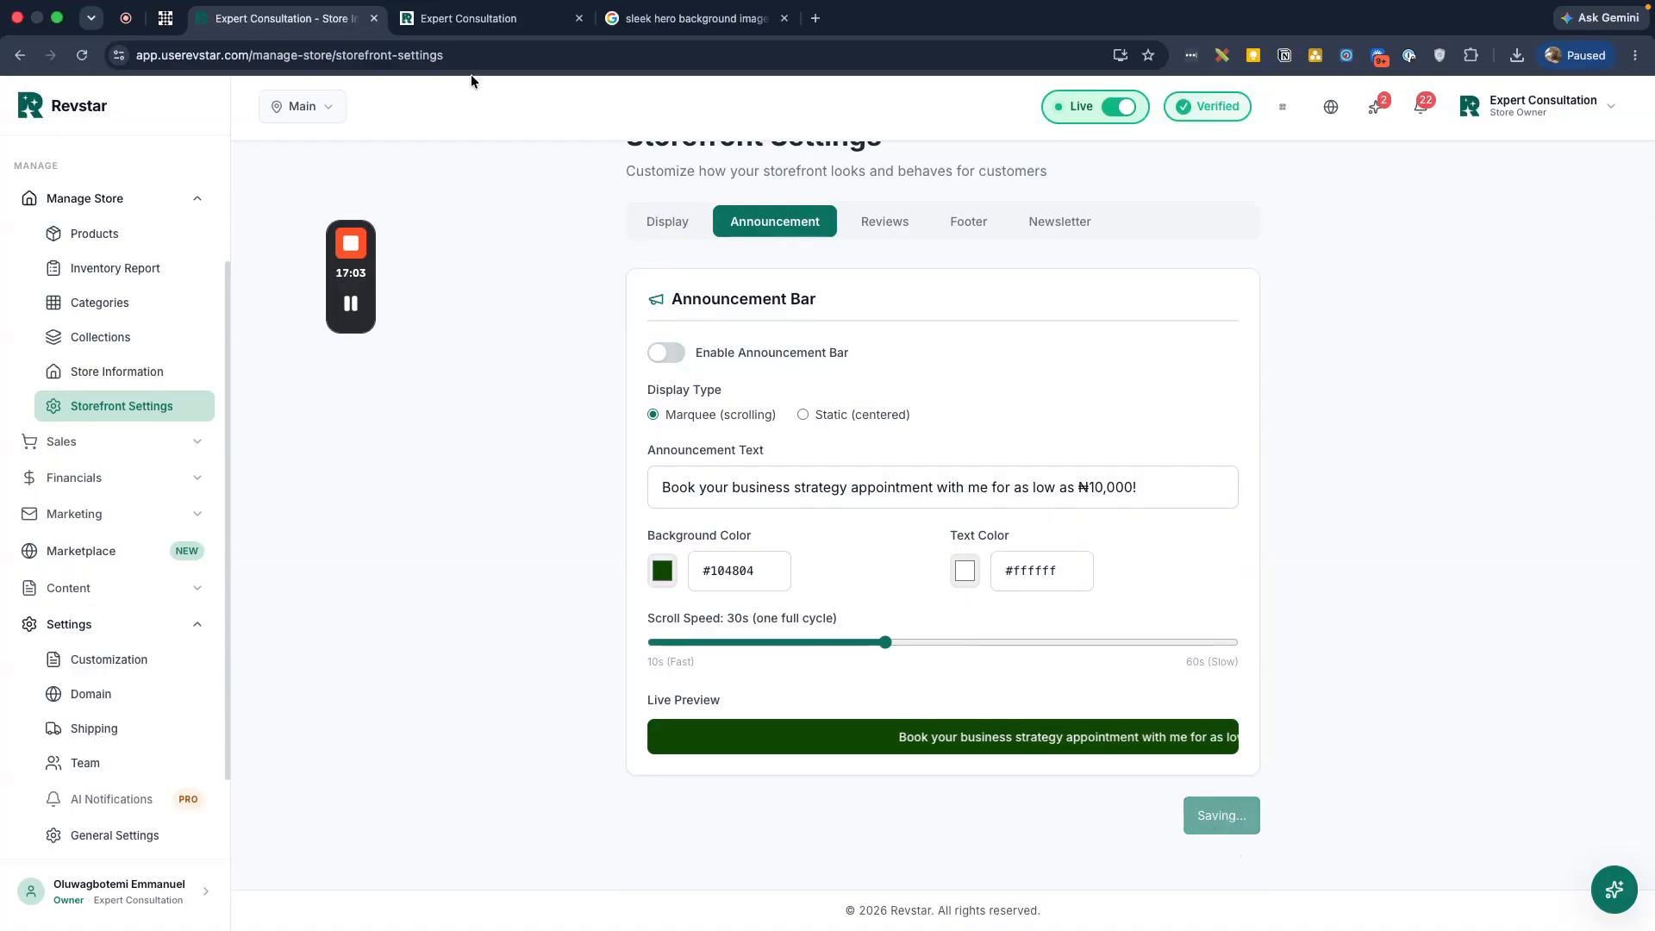
Reload the live storefront and check the whole home page with the announcement bar disabled
click(483, 18)
click(82, 56)
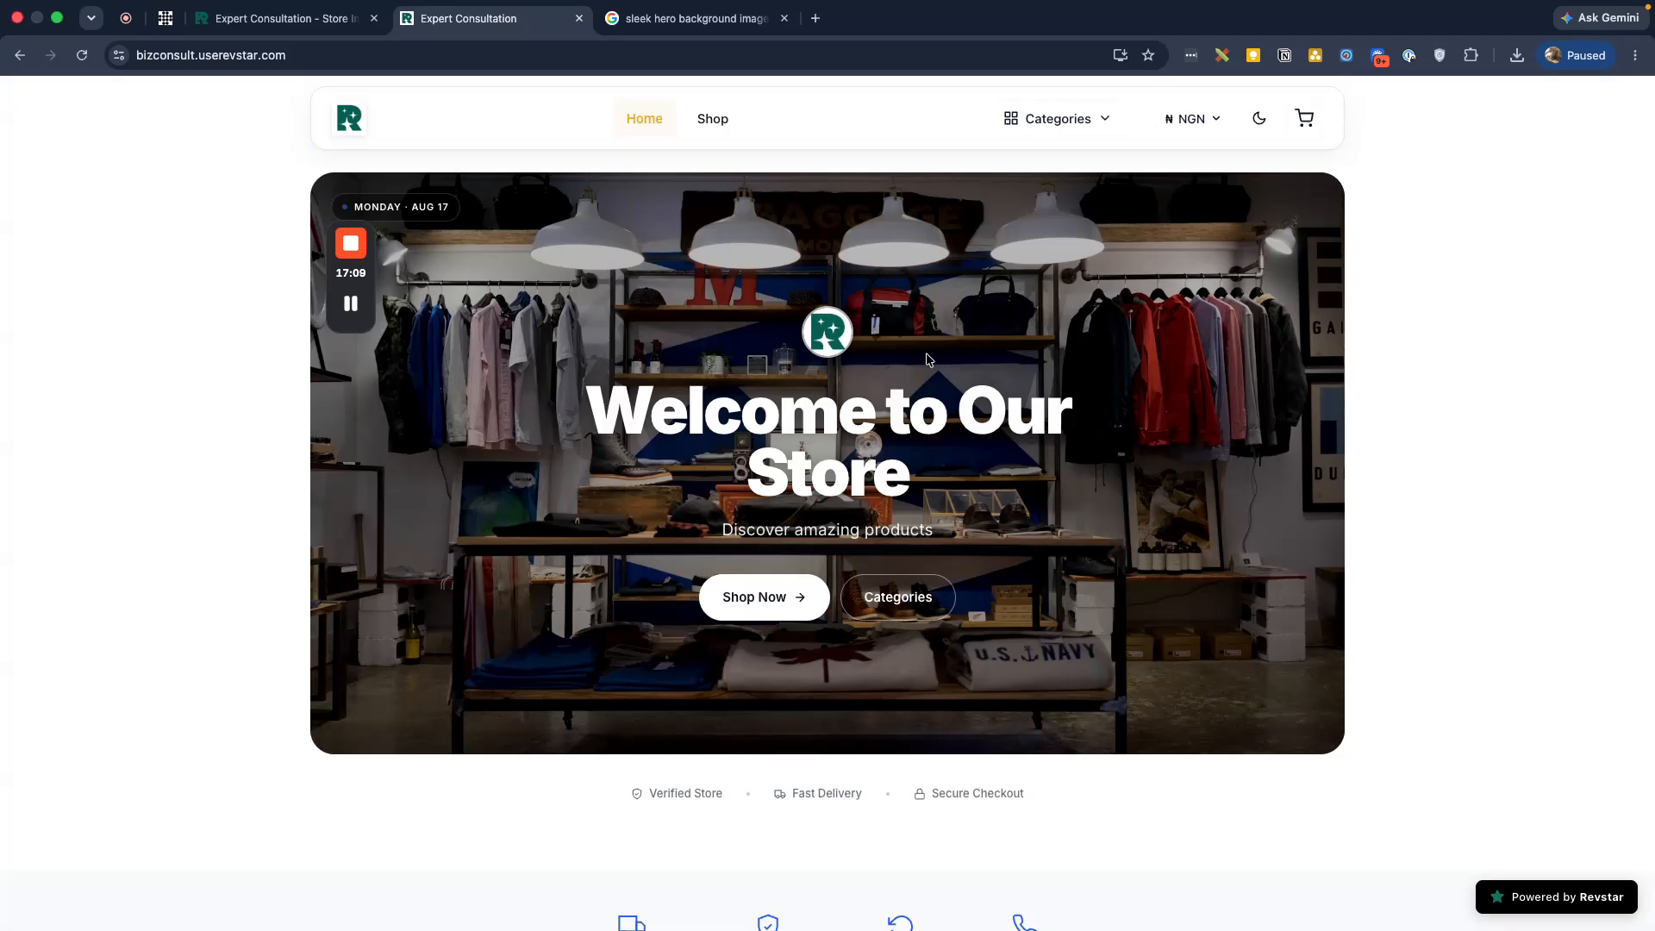
scroll(928, 358, down, 6)
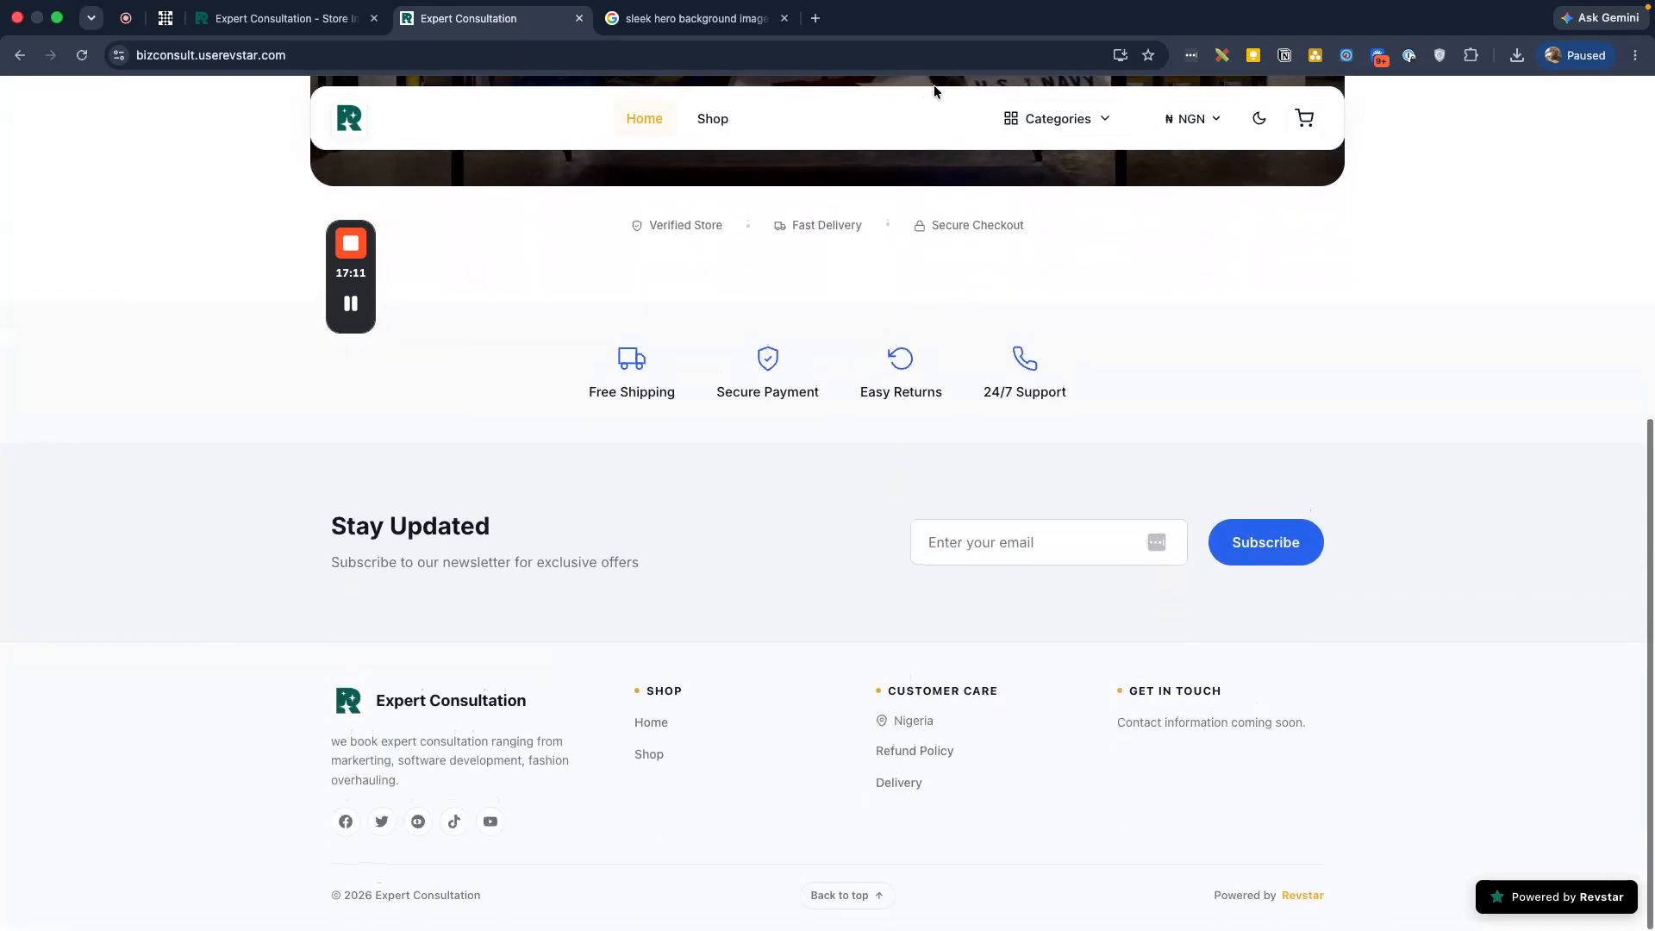
scroll(929, 336, up, 6)
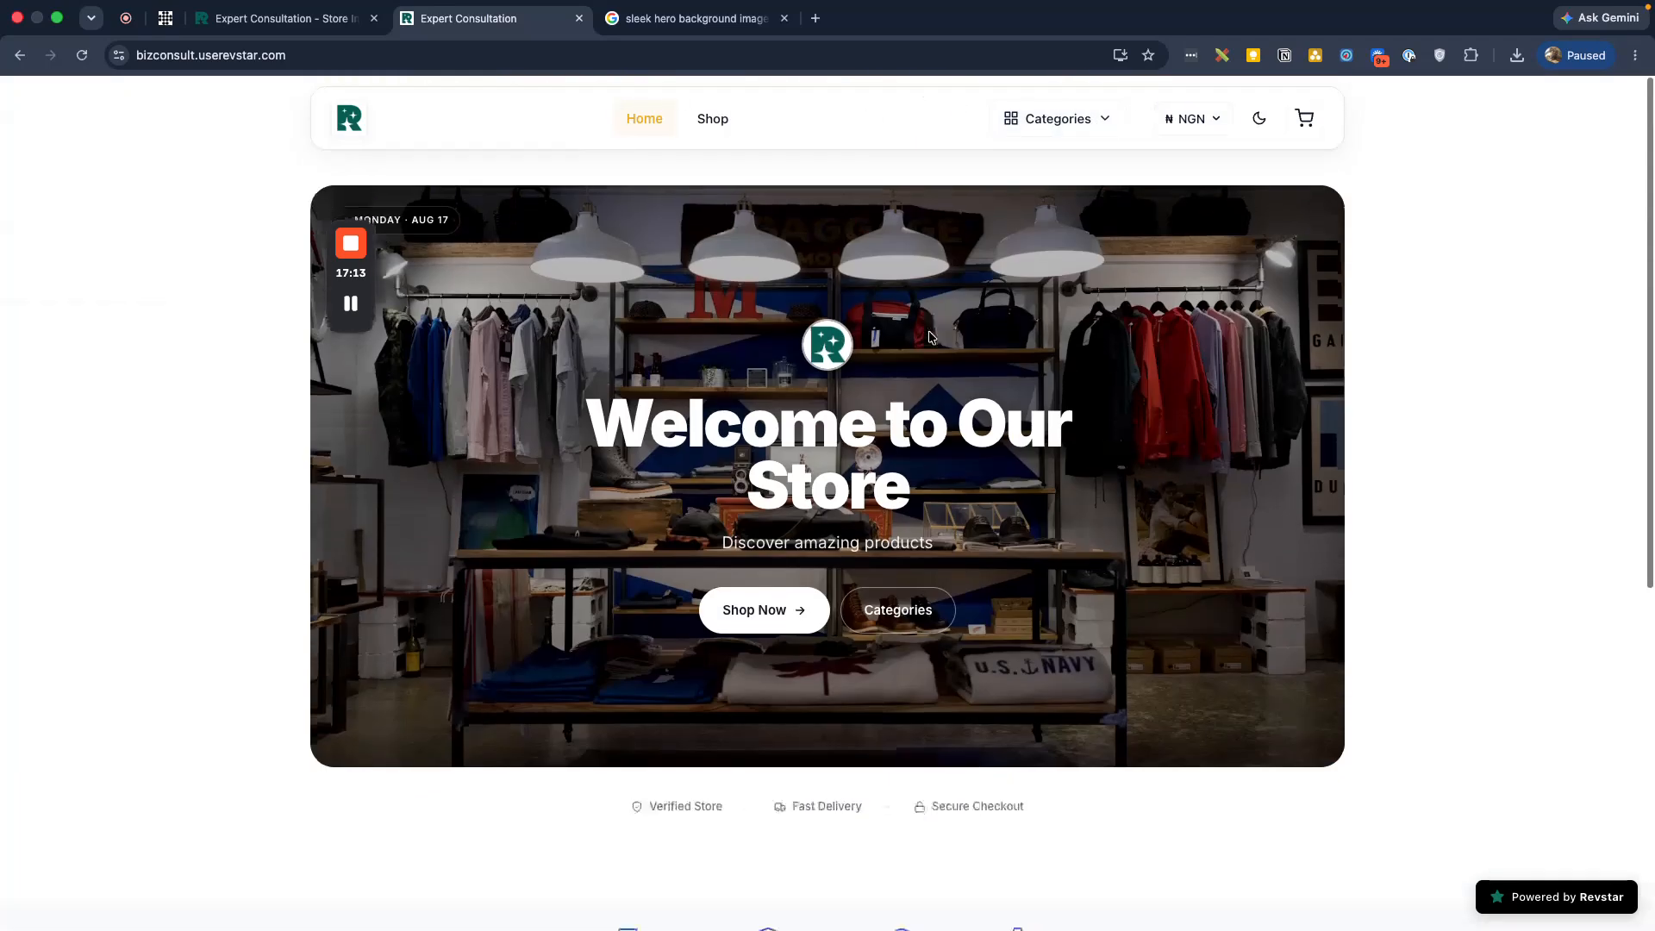
scroll(929, 336, down, 8)
scroll(745, 233, up, 8)
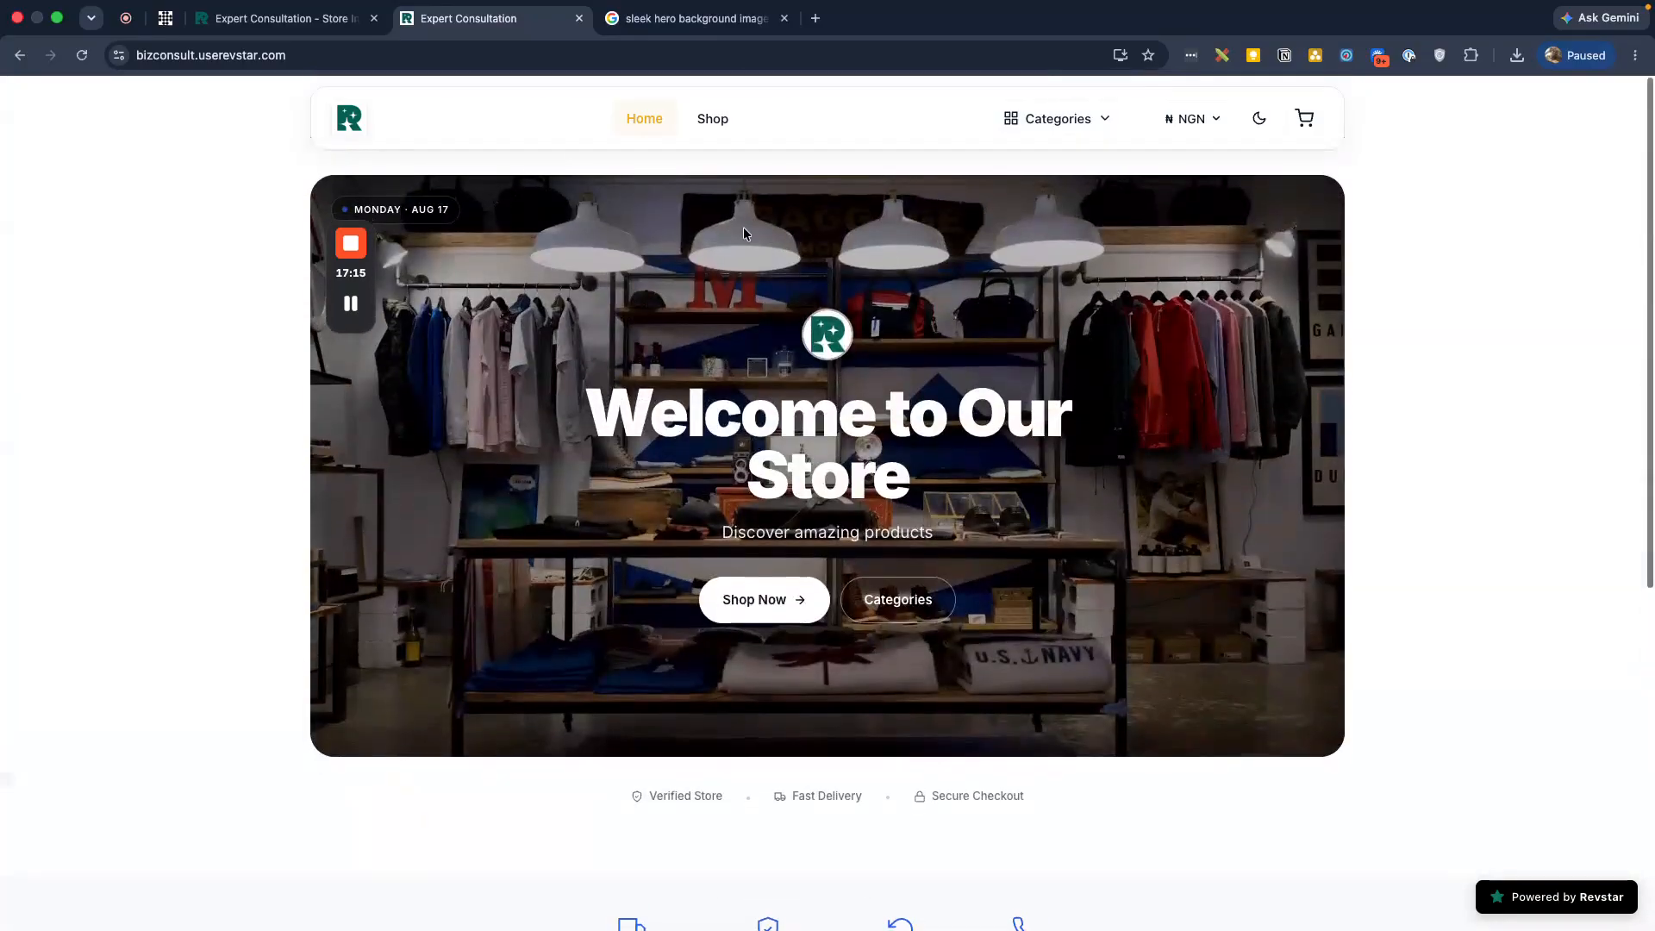
Re-enable the announcement bar in the storefront settings and save
key(ctrl+shift+Tab)
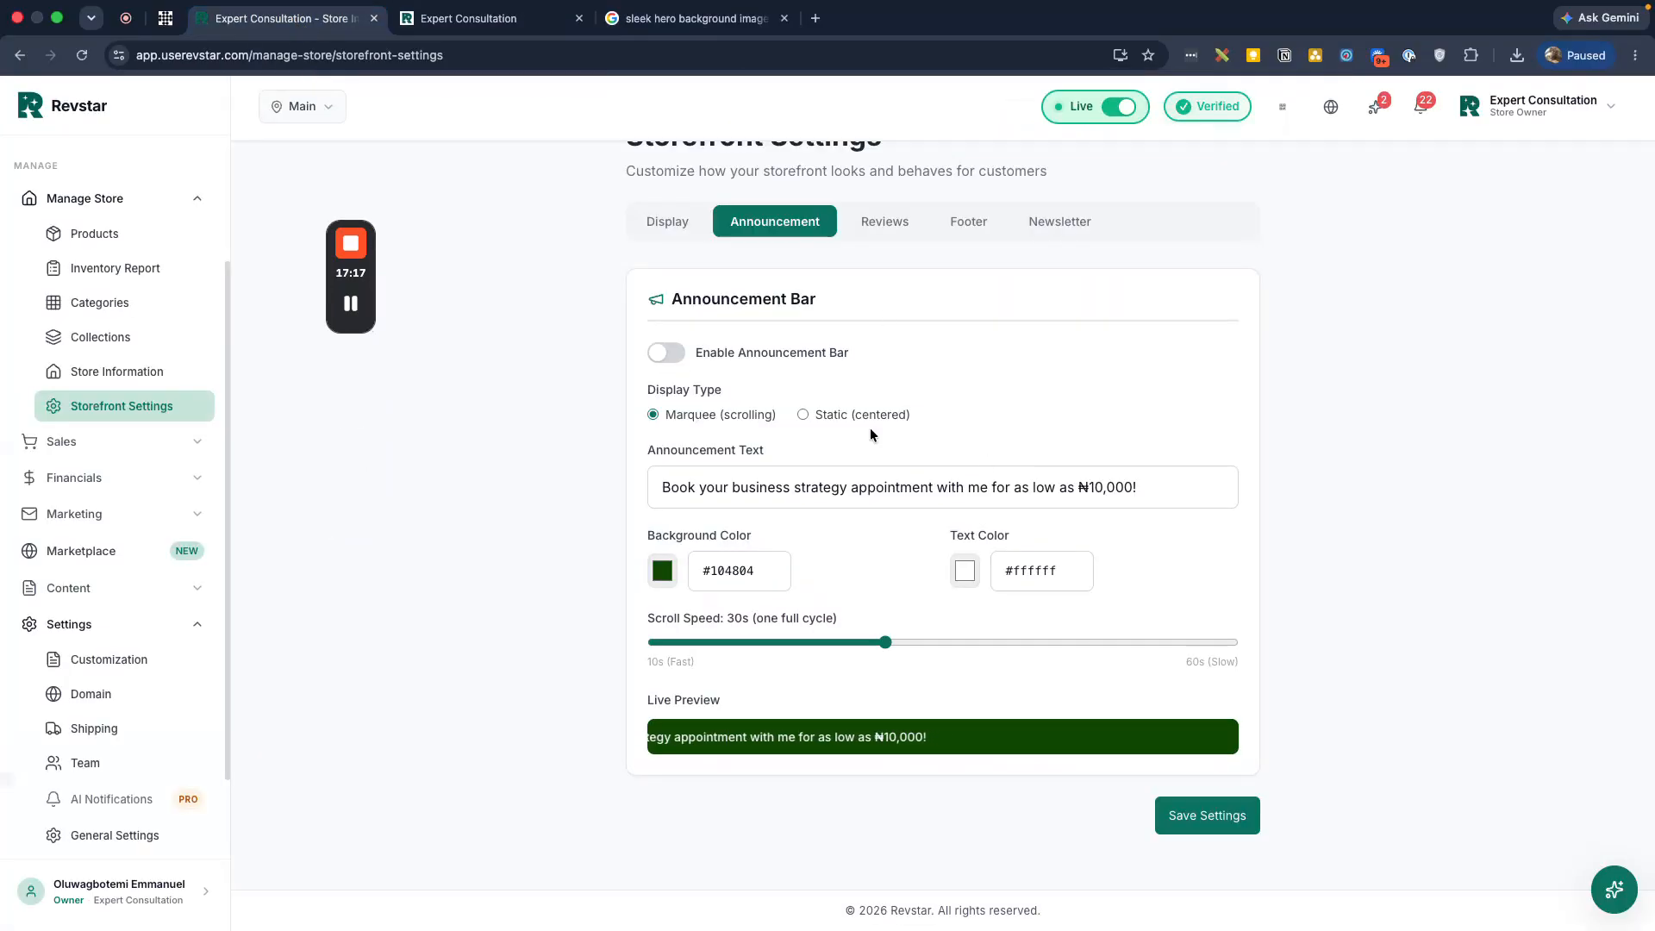
click(667, 352)
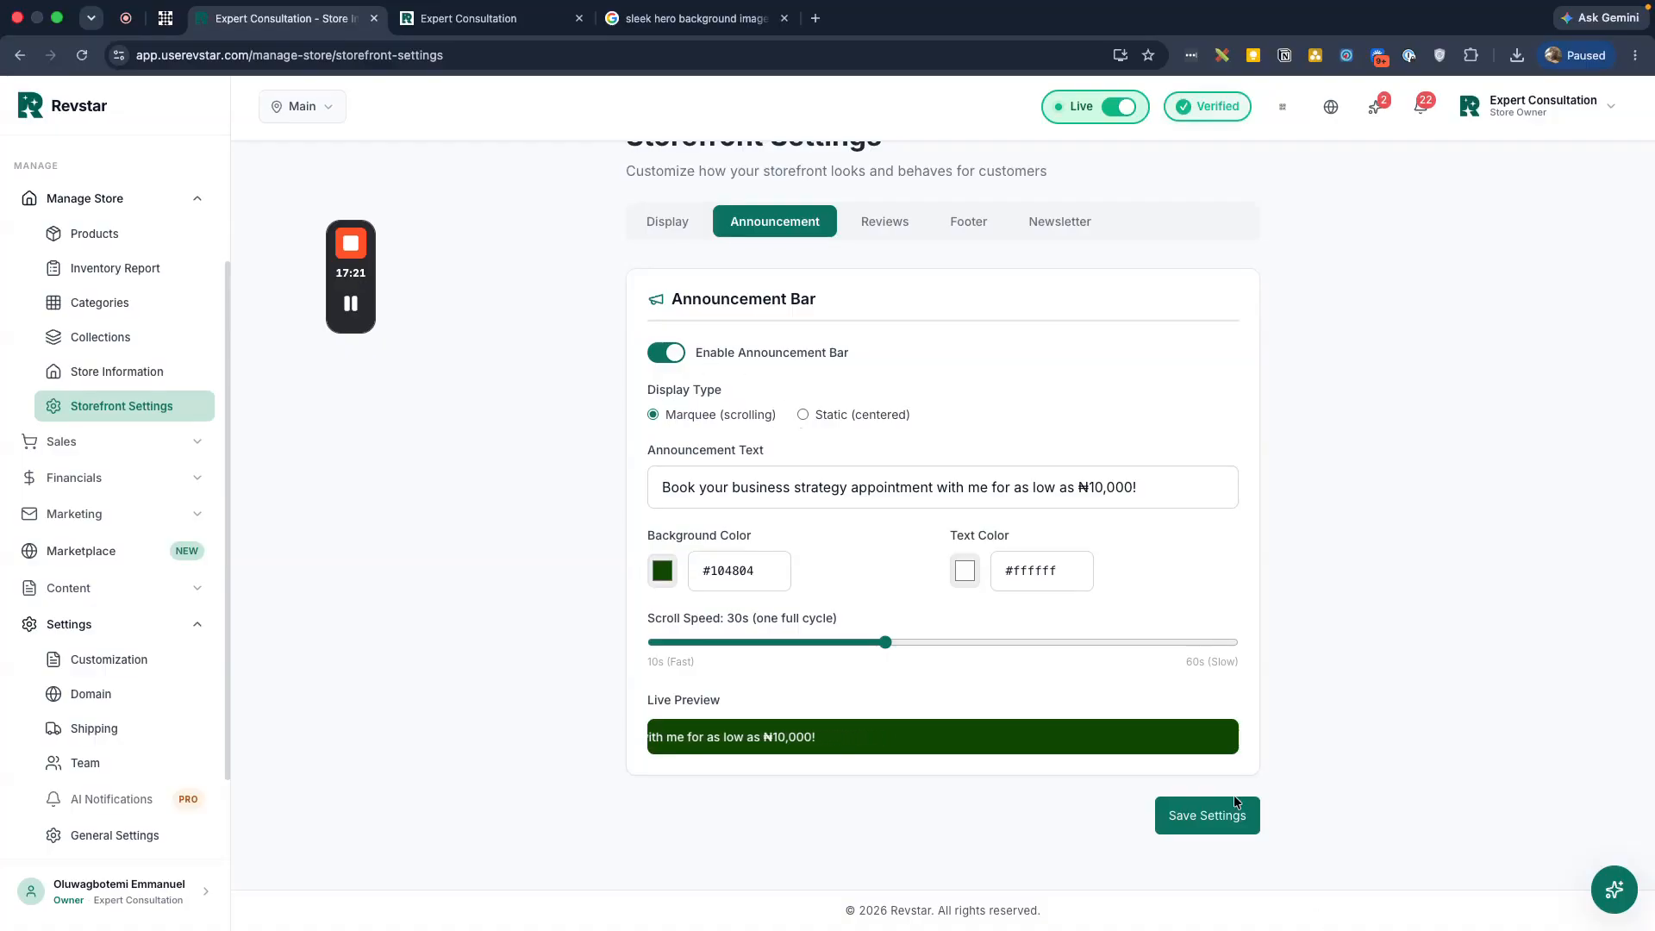
click(1216, 813)
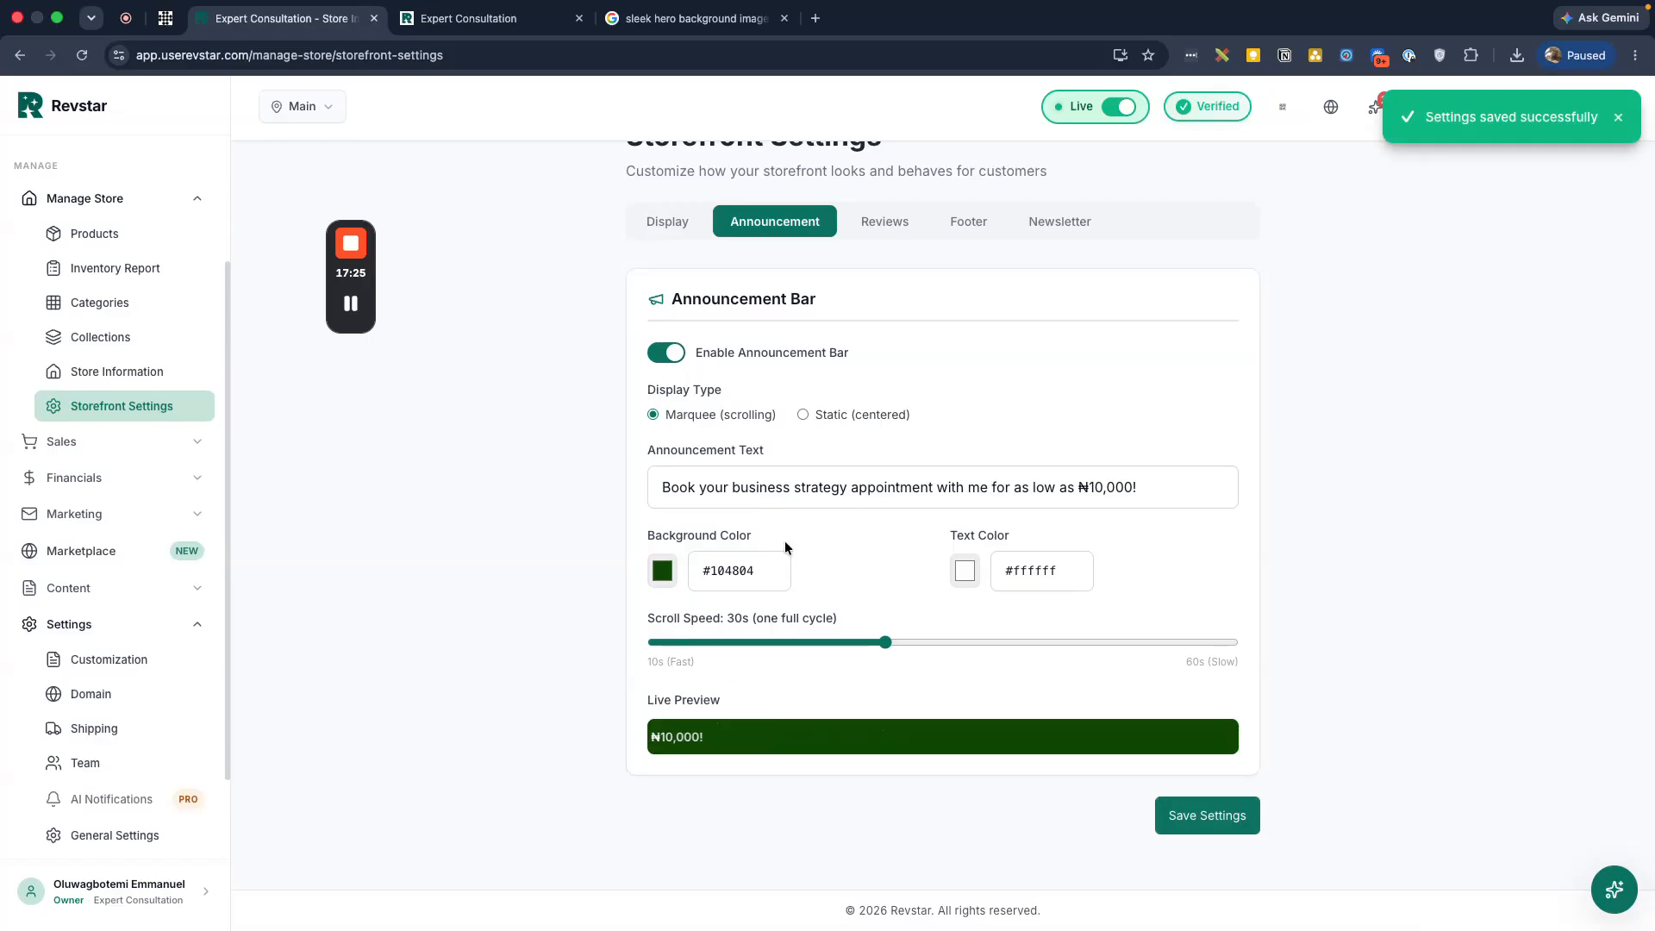
Set the announcement bar's display type to Static (centered) and save the settings
click(802, 415)
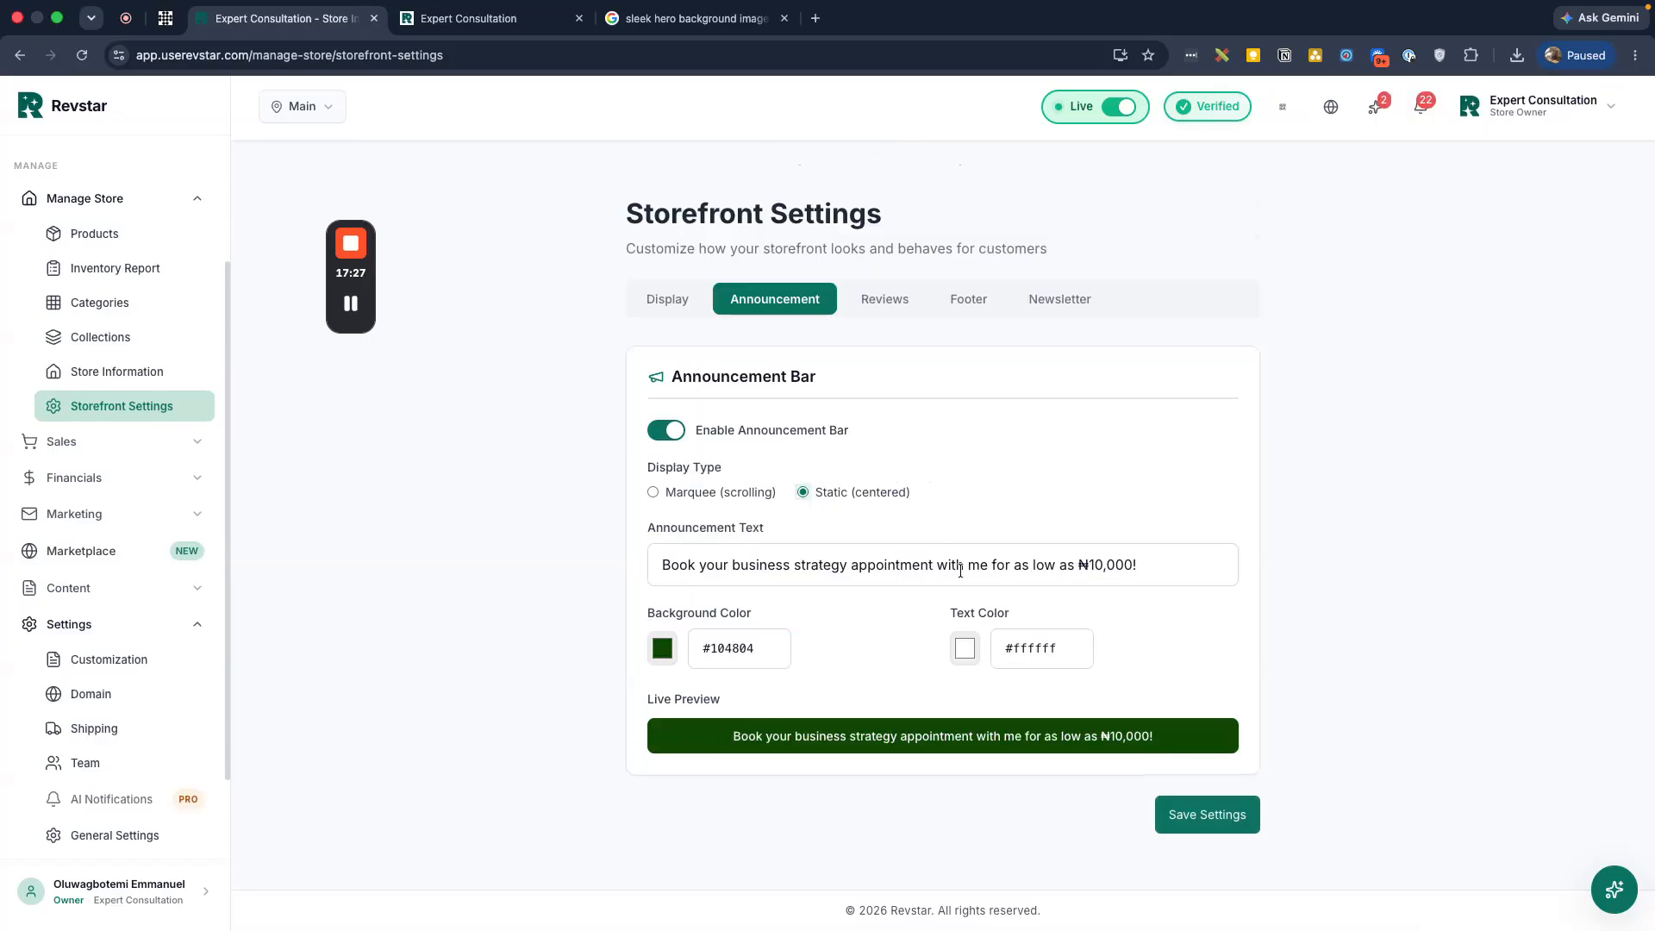
right_click(960, 569)
click(1376, 790)
click(1217, 819)
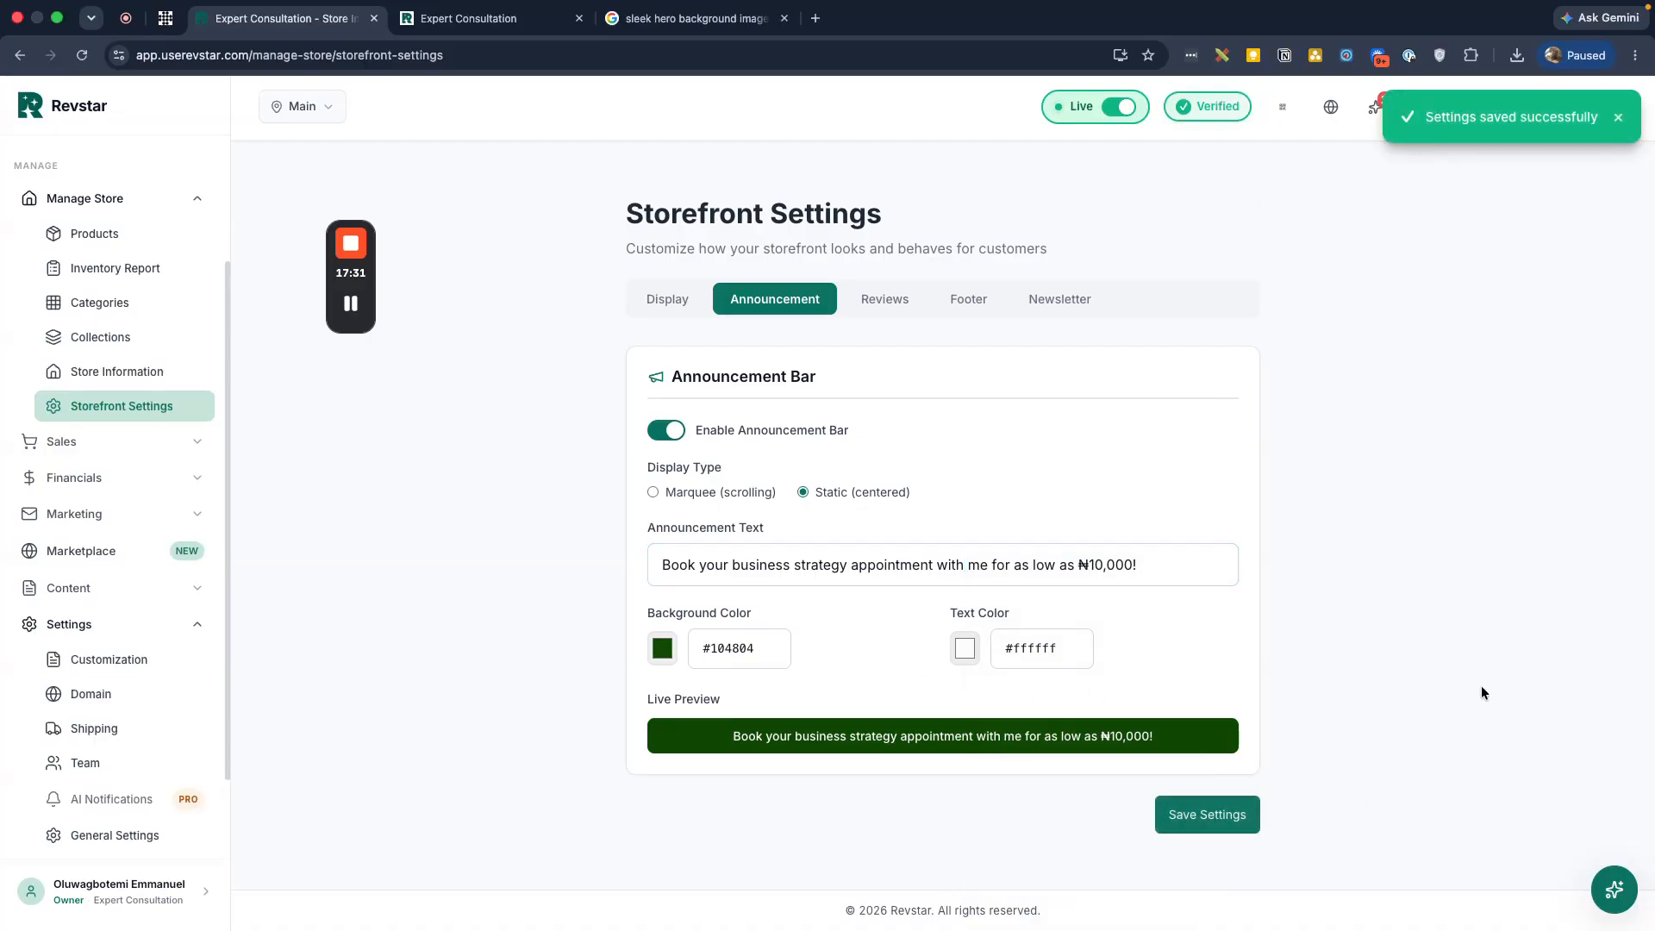
Change the announcement bar's background color to yellow, #eef21c
click(662, 655)
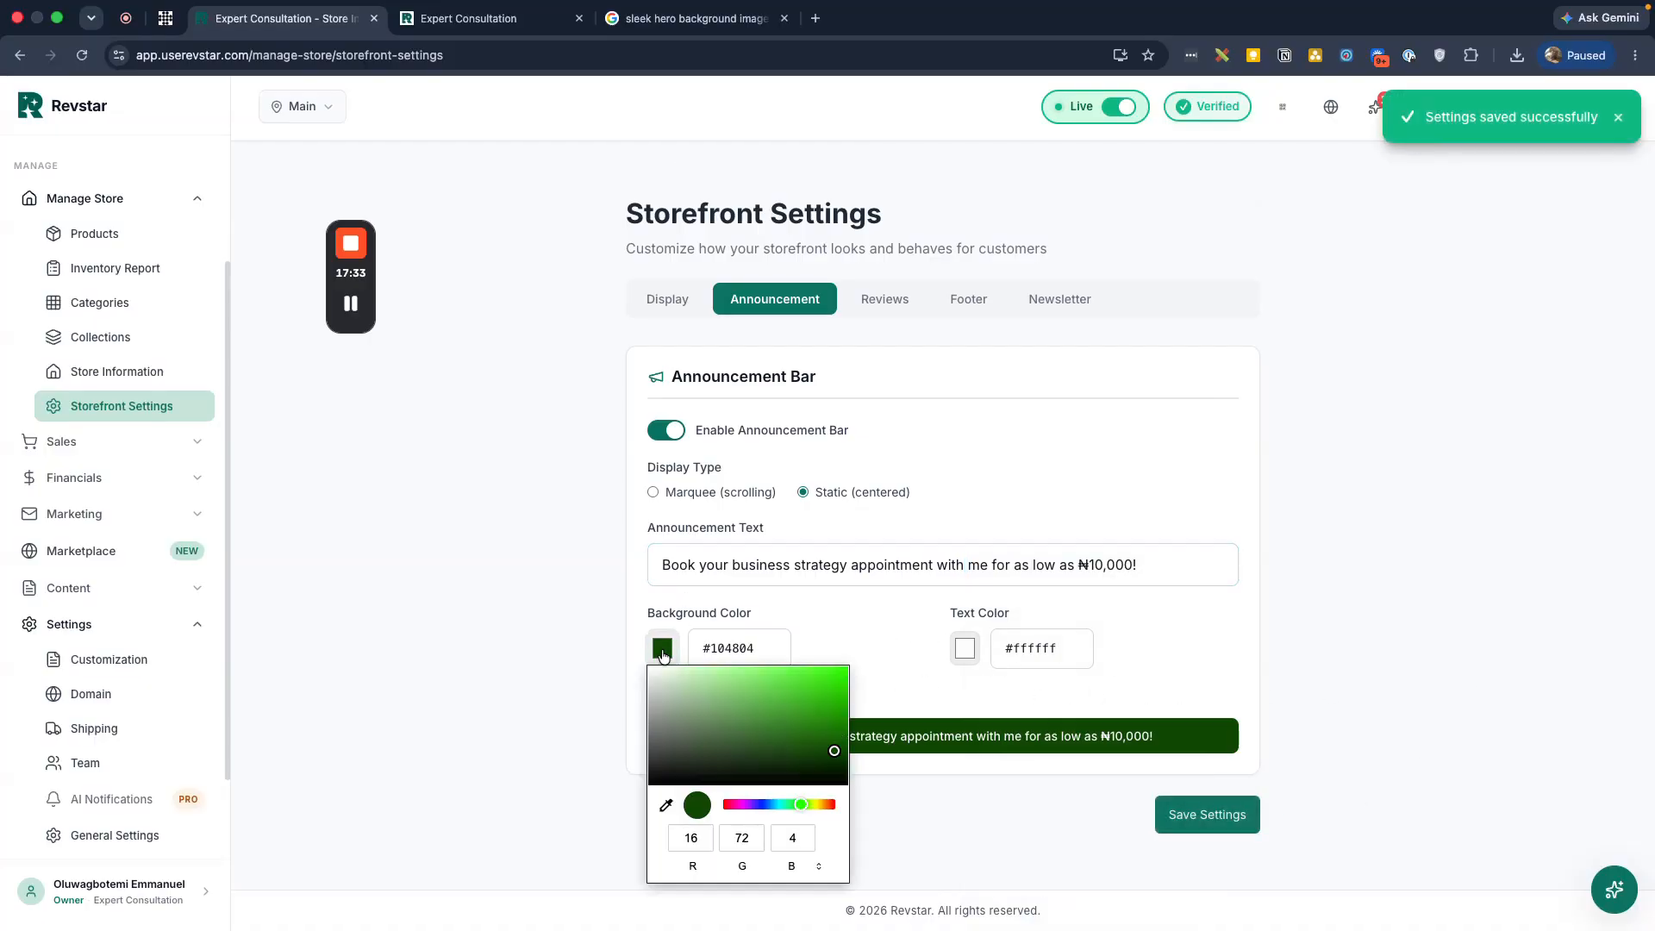
click(811, 805)
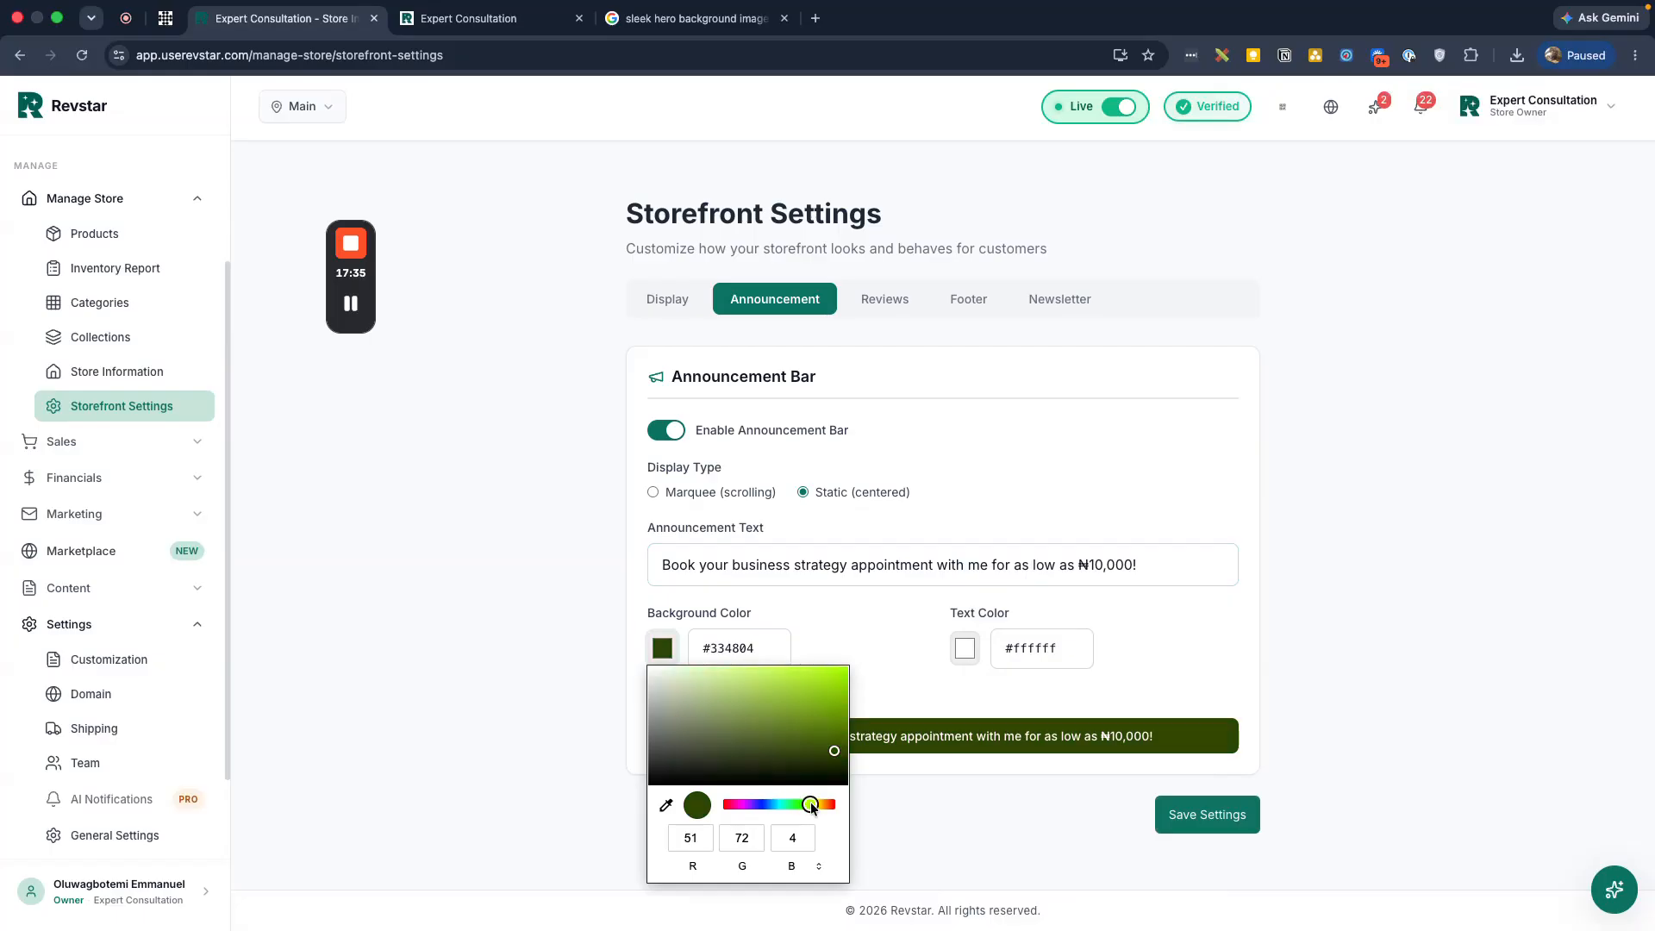
drag(821, 807, 818, 810)
click(826, 680)
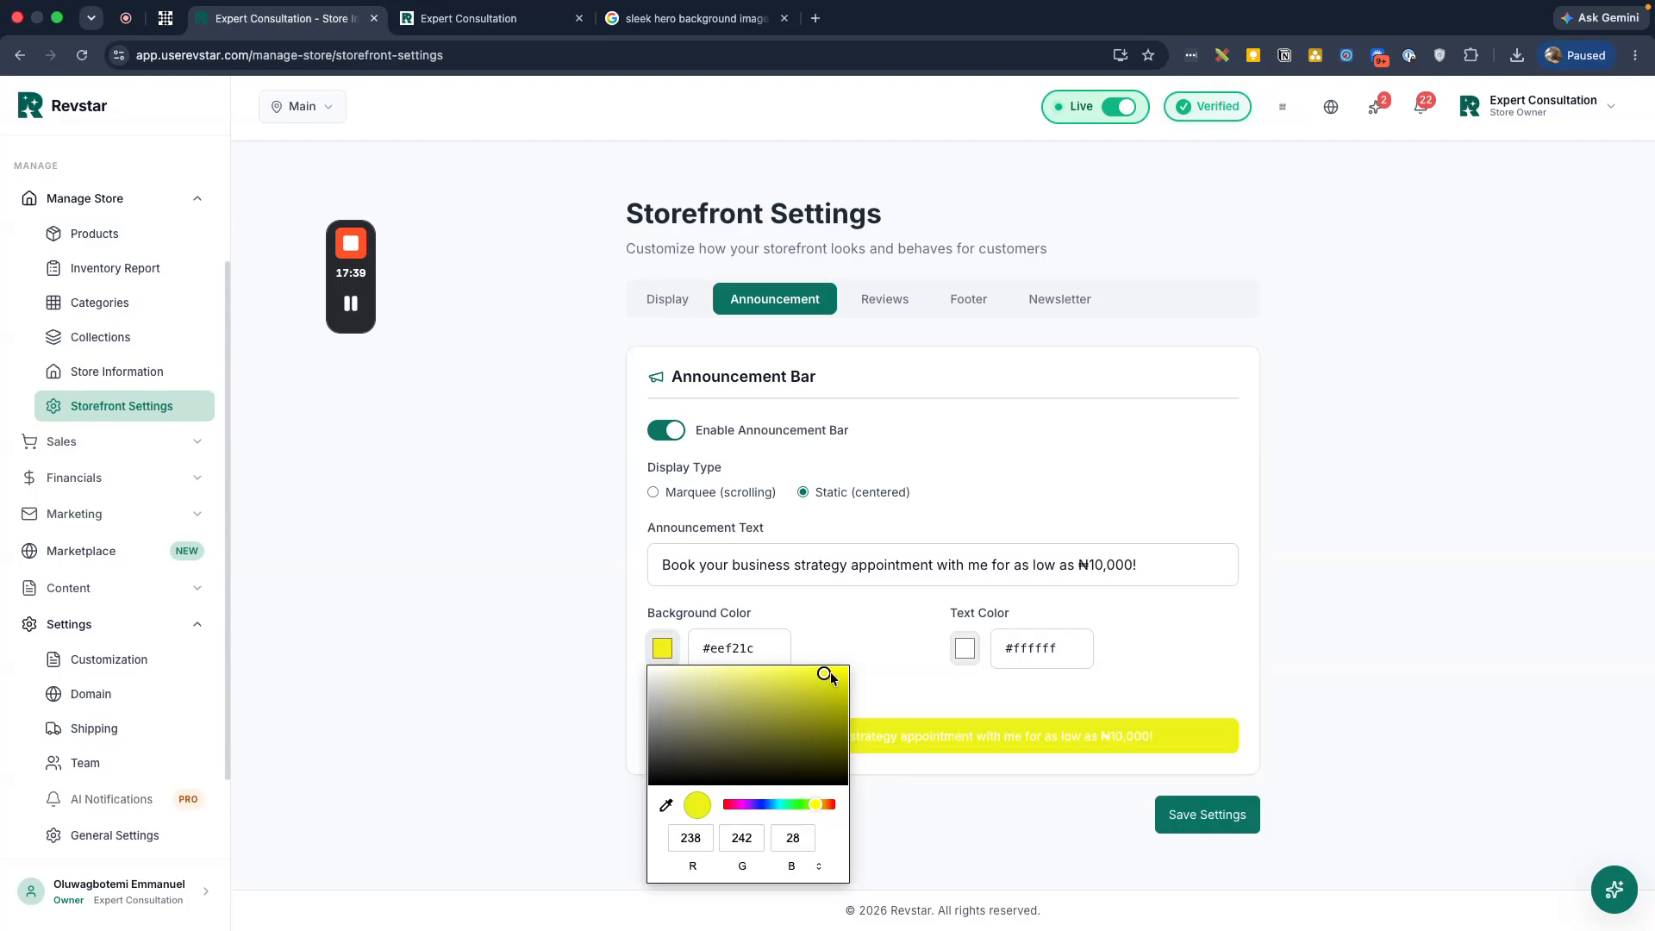
click(891, 666)
Set the announcement bar's text color to #000000 and save the settings
double_click(1025, 648)
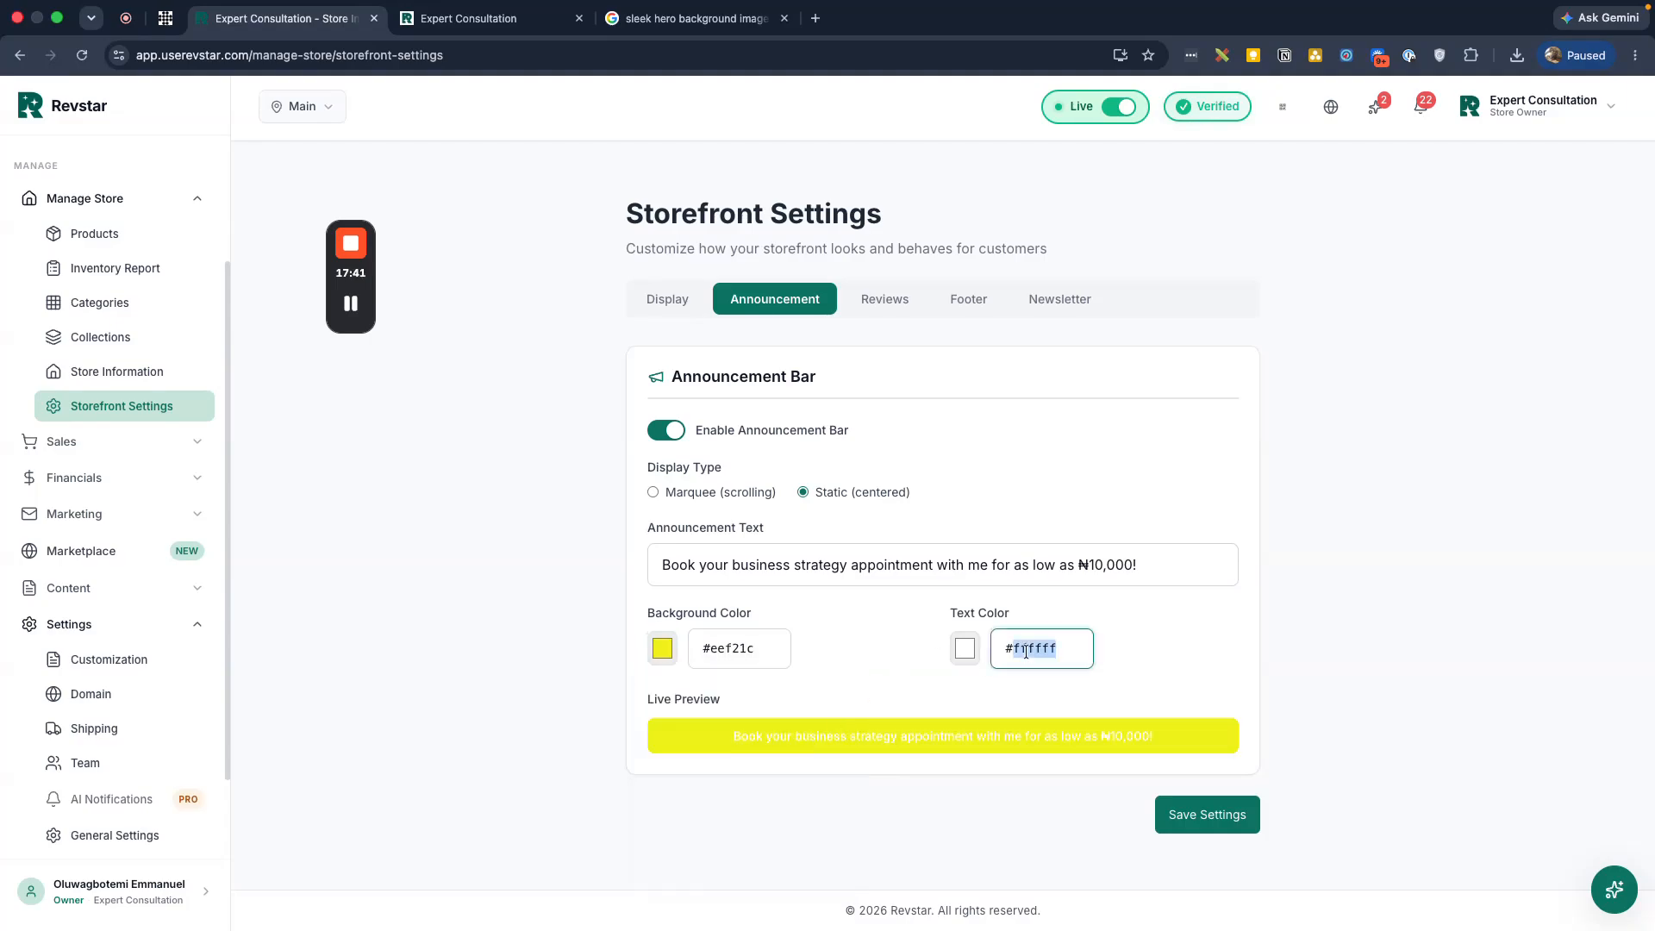
text(000000)
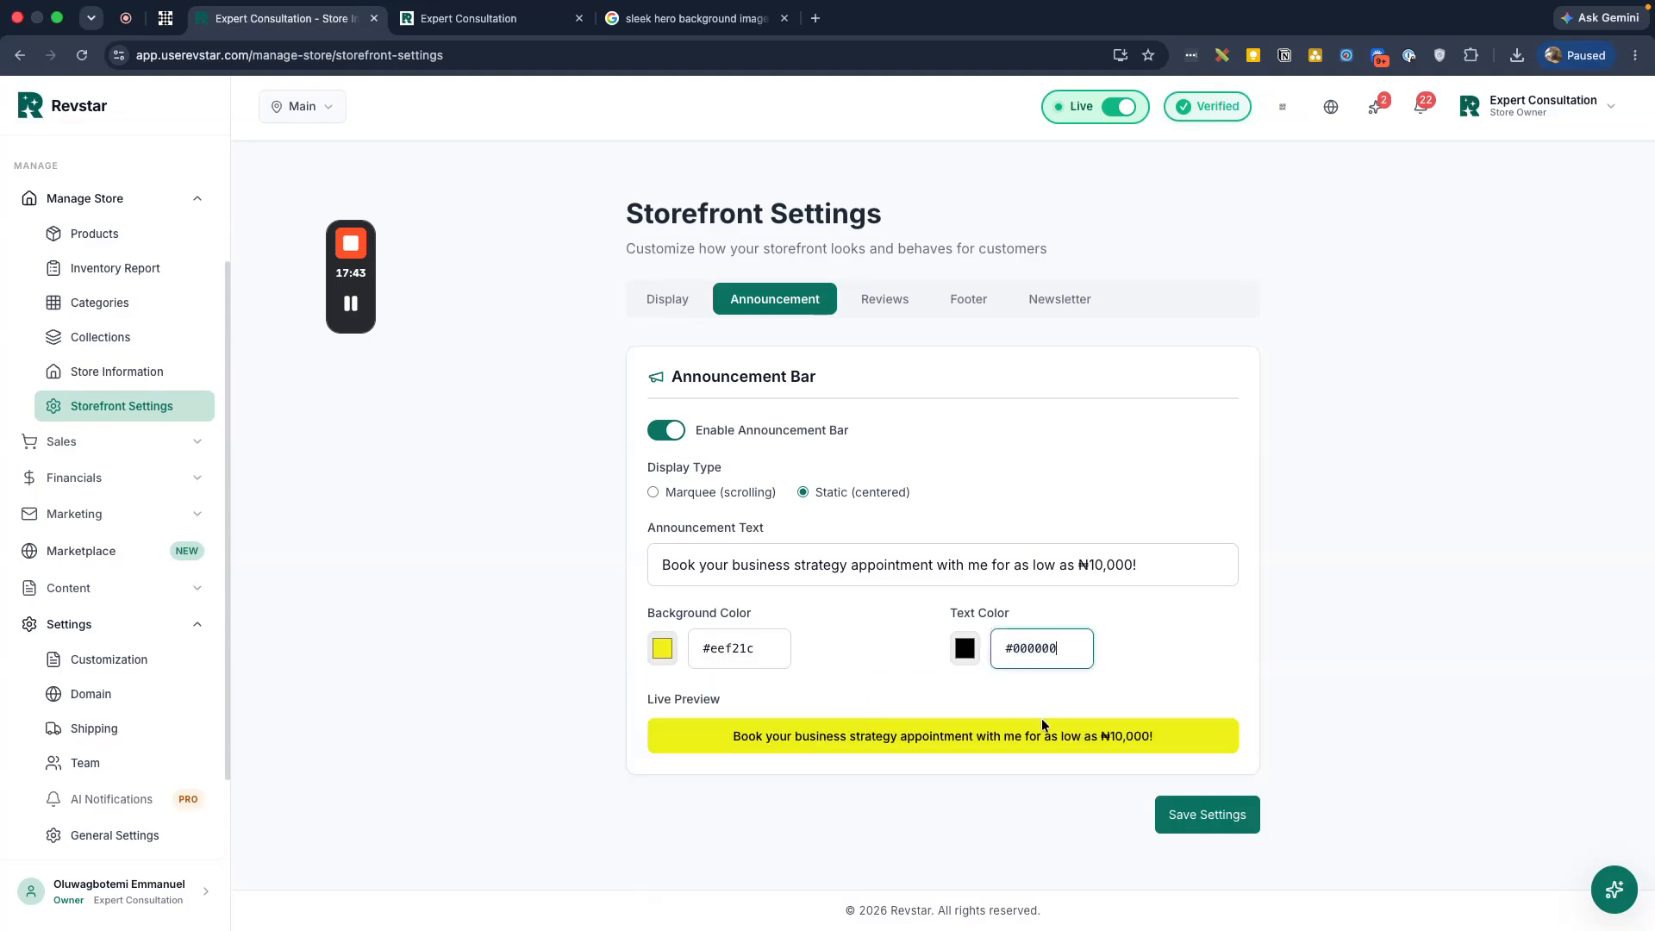
click(1210, 814)
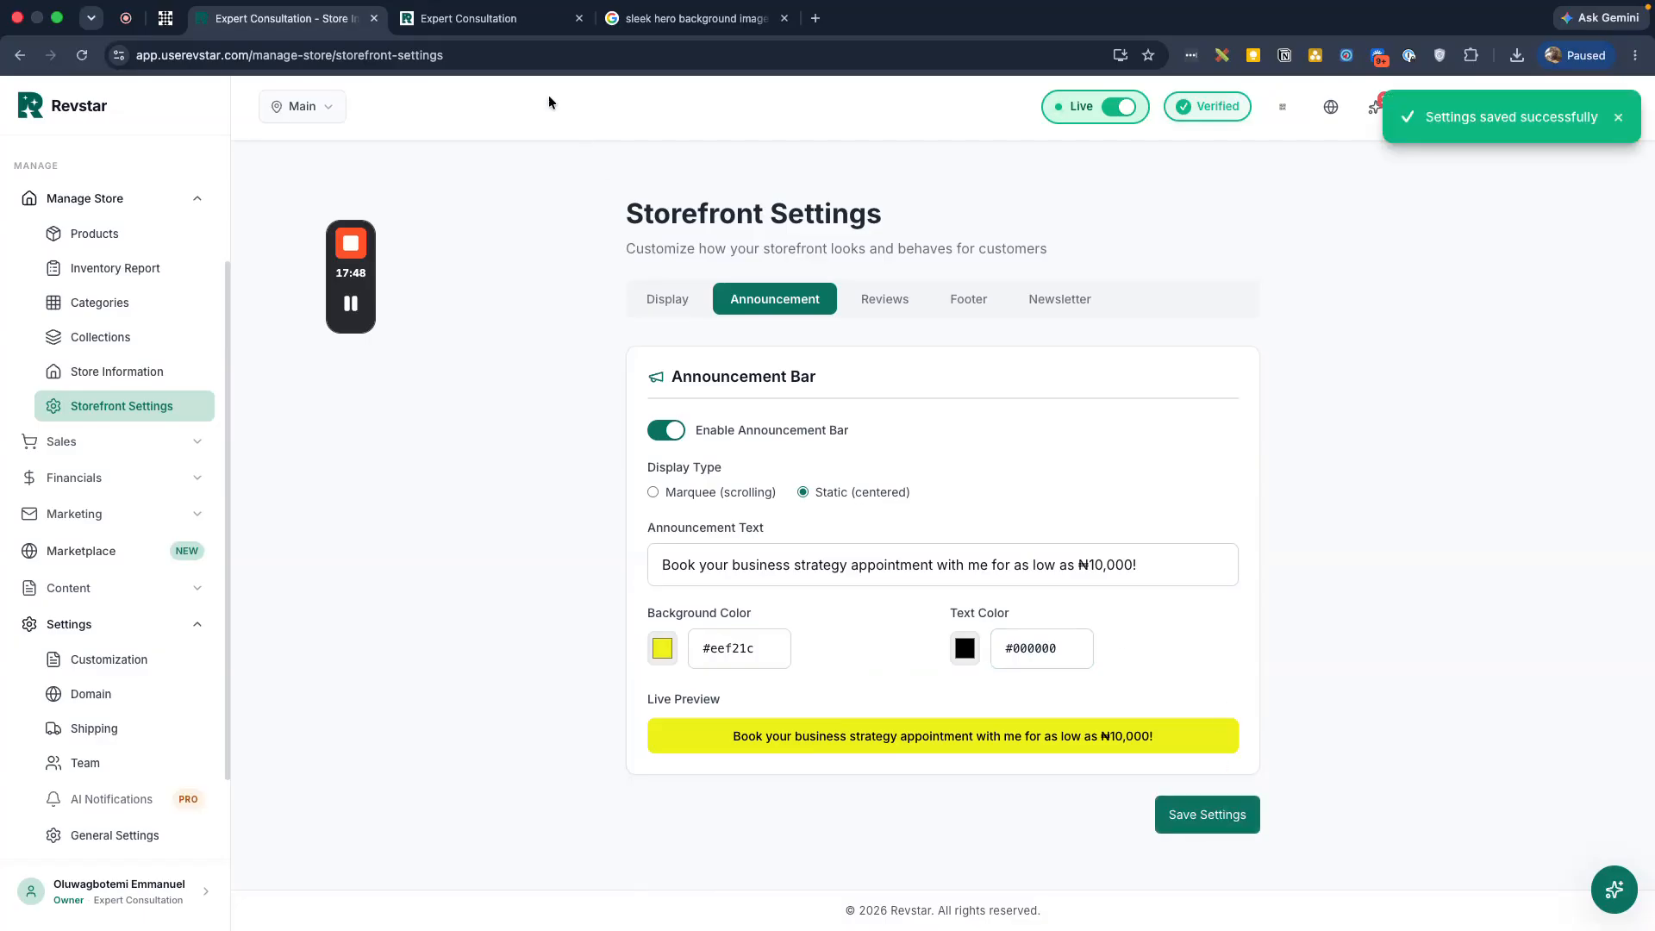
Reload the live storefront and examine the restyled announcement bar on the home page
click(511, 31)
click(82, 55)
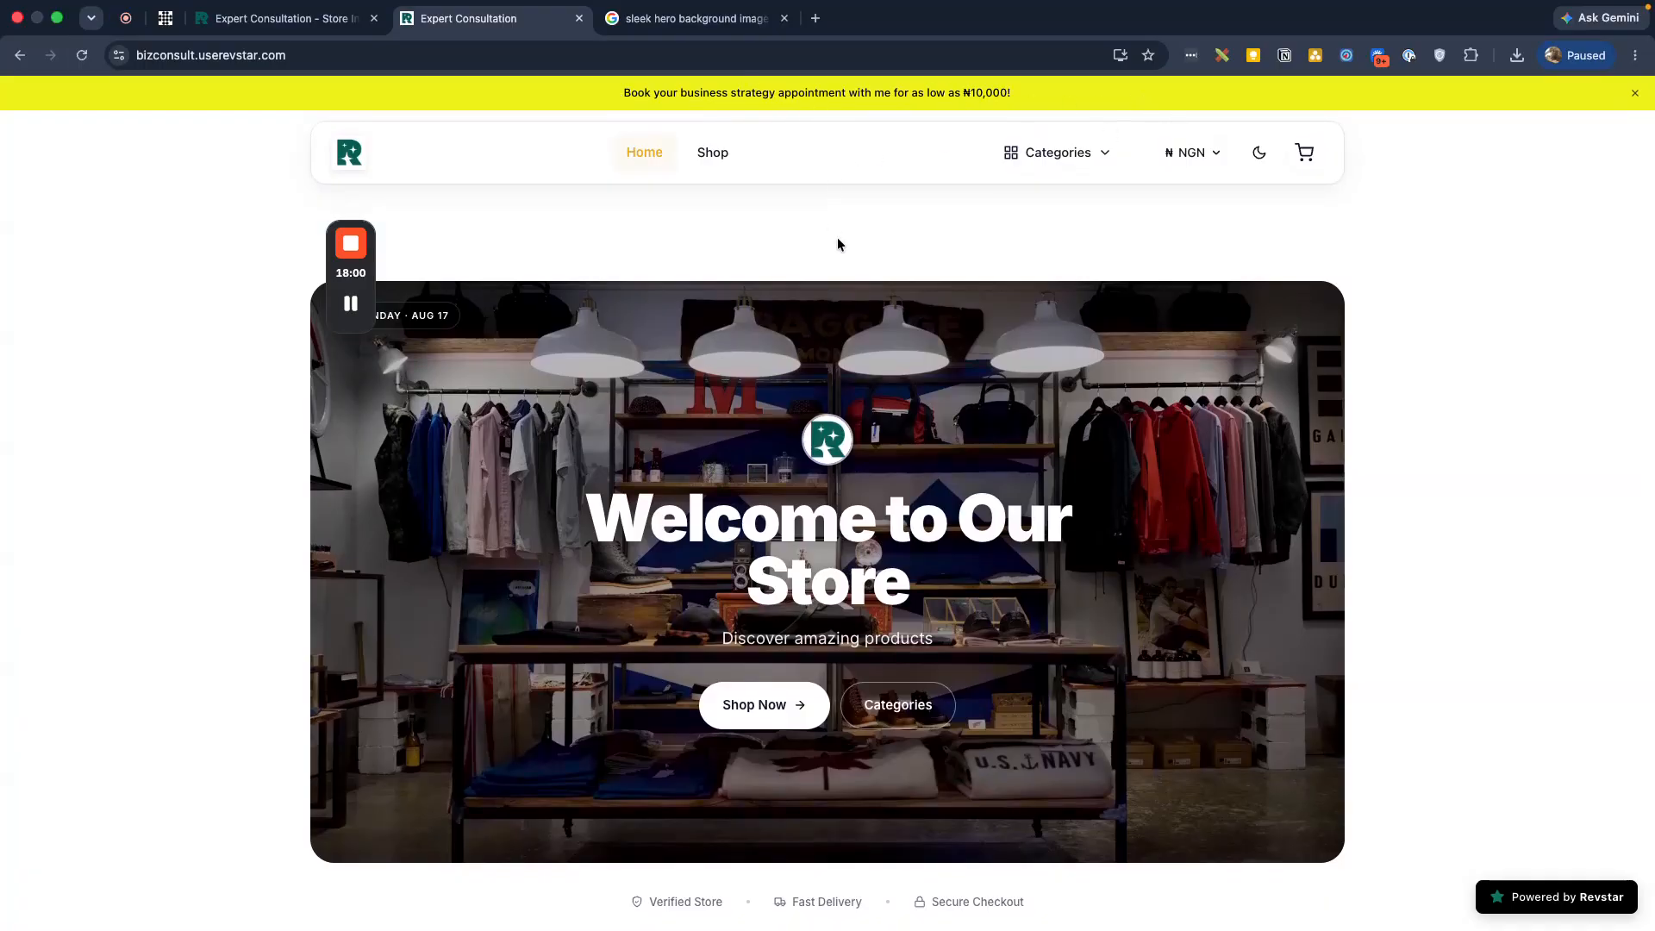
scroll(945, 331, down, 8)
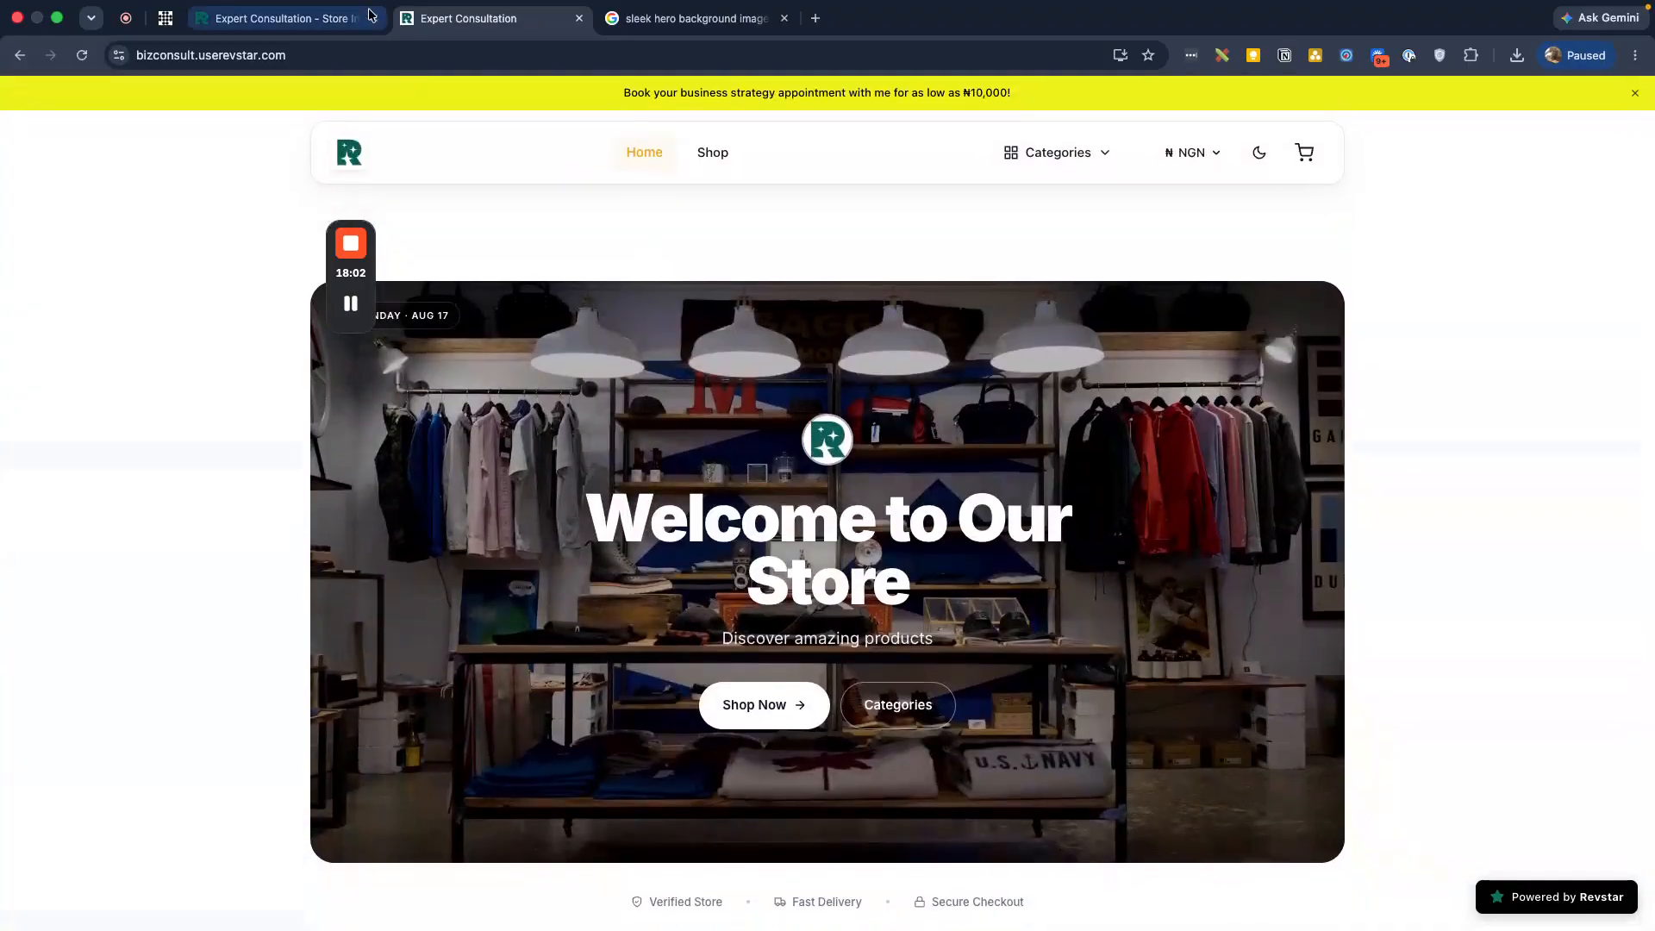
Return to the store dashboard and open the Customization page with the store themes
click(284, 19)
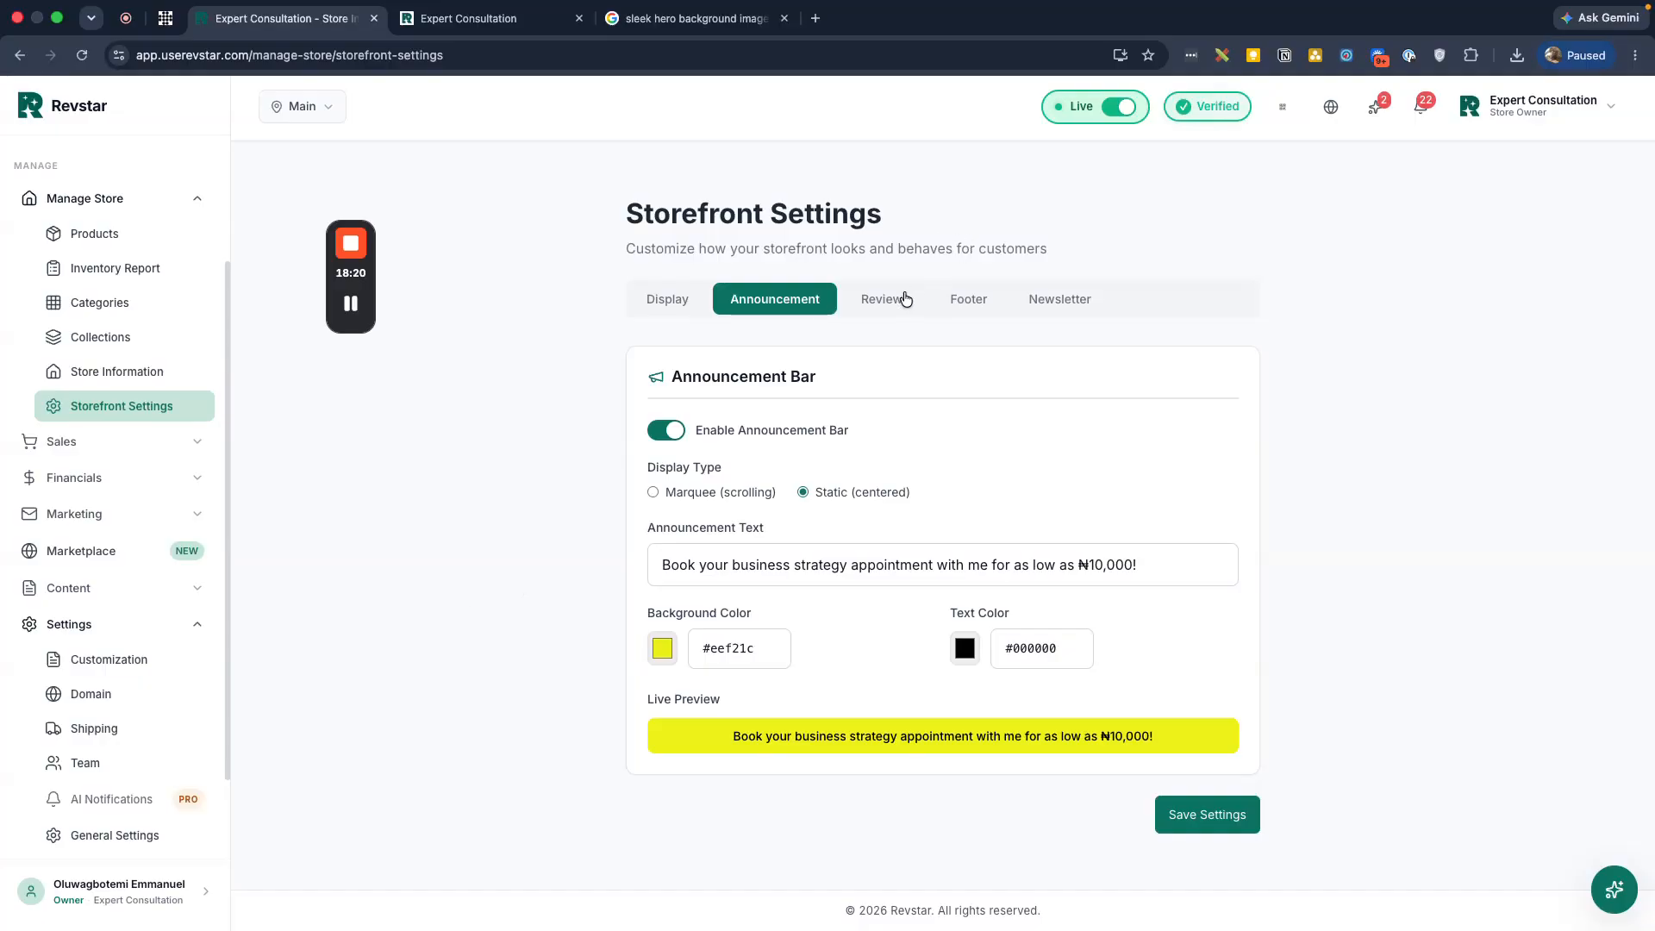
click(130, 660)
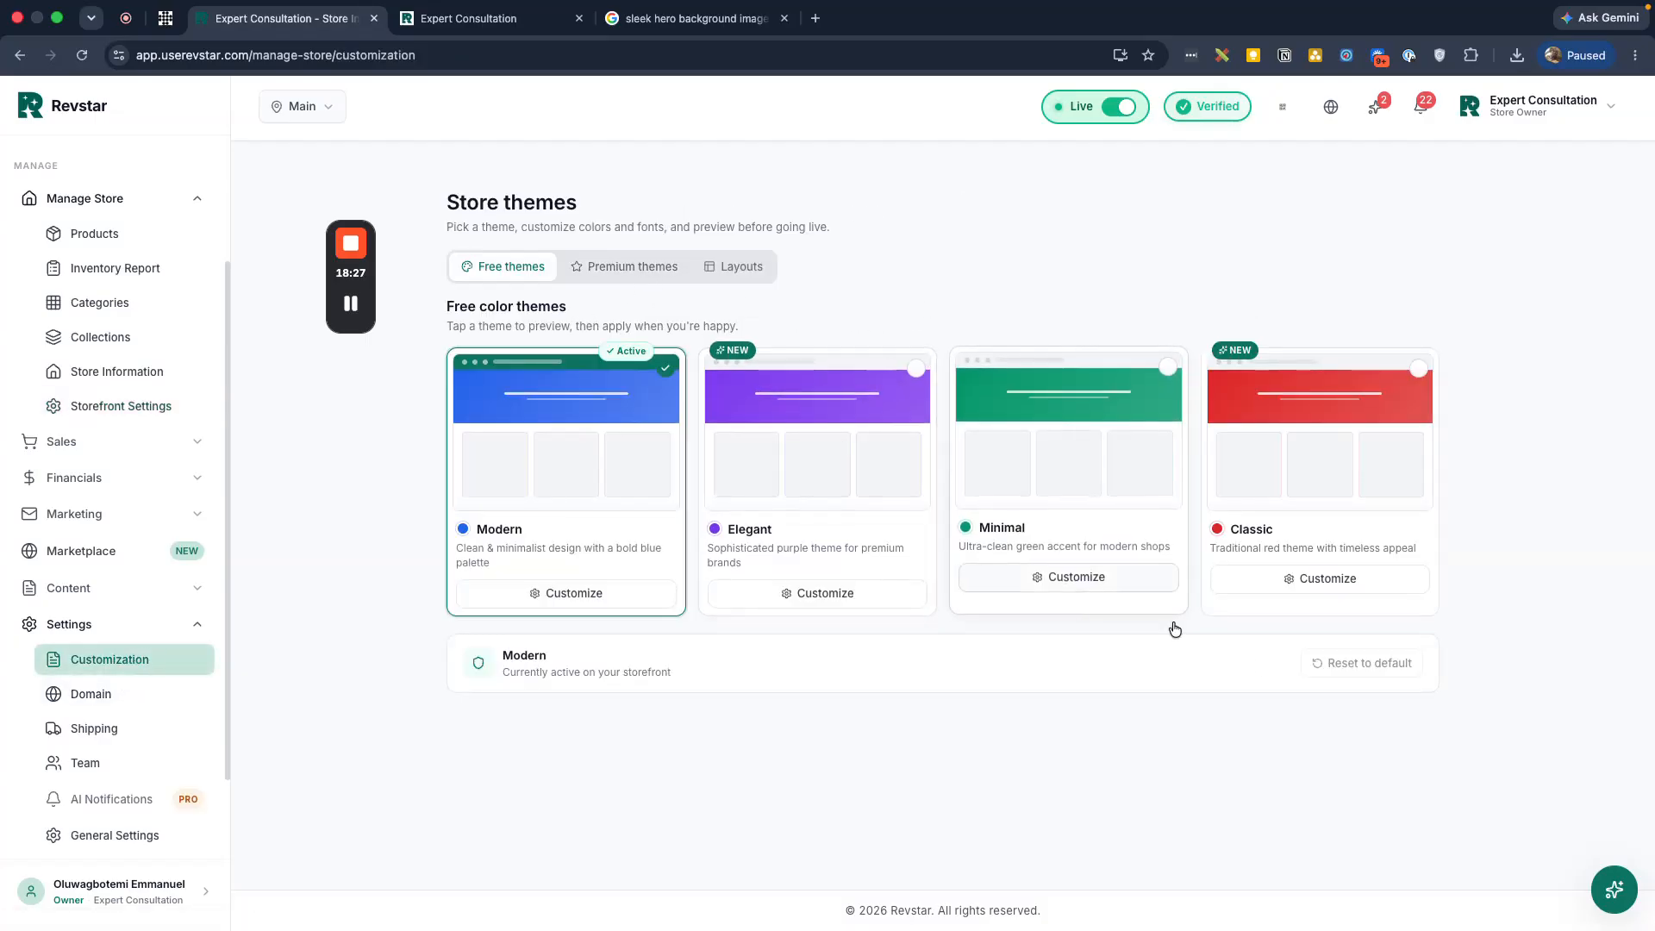
Browse the premium themes and compare them with the free color themes
click(614, 268)
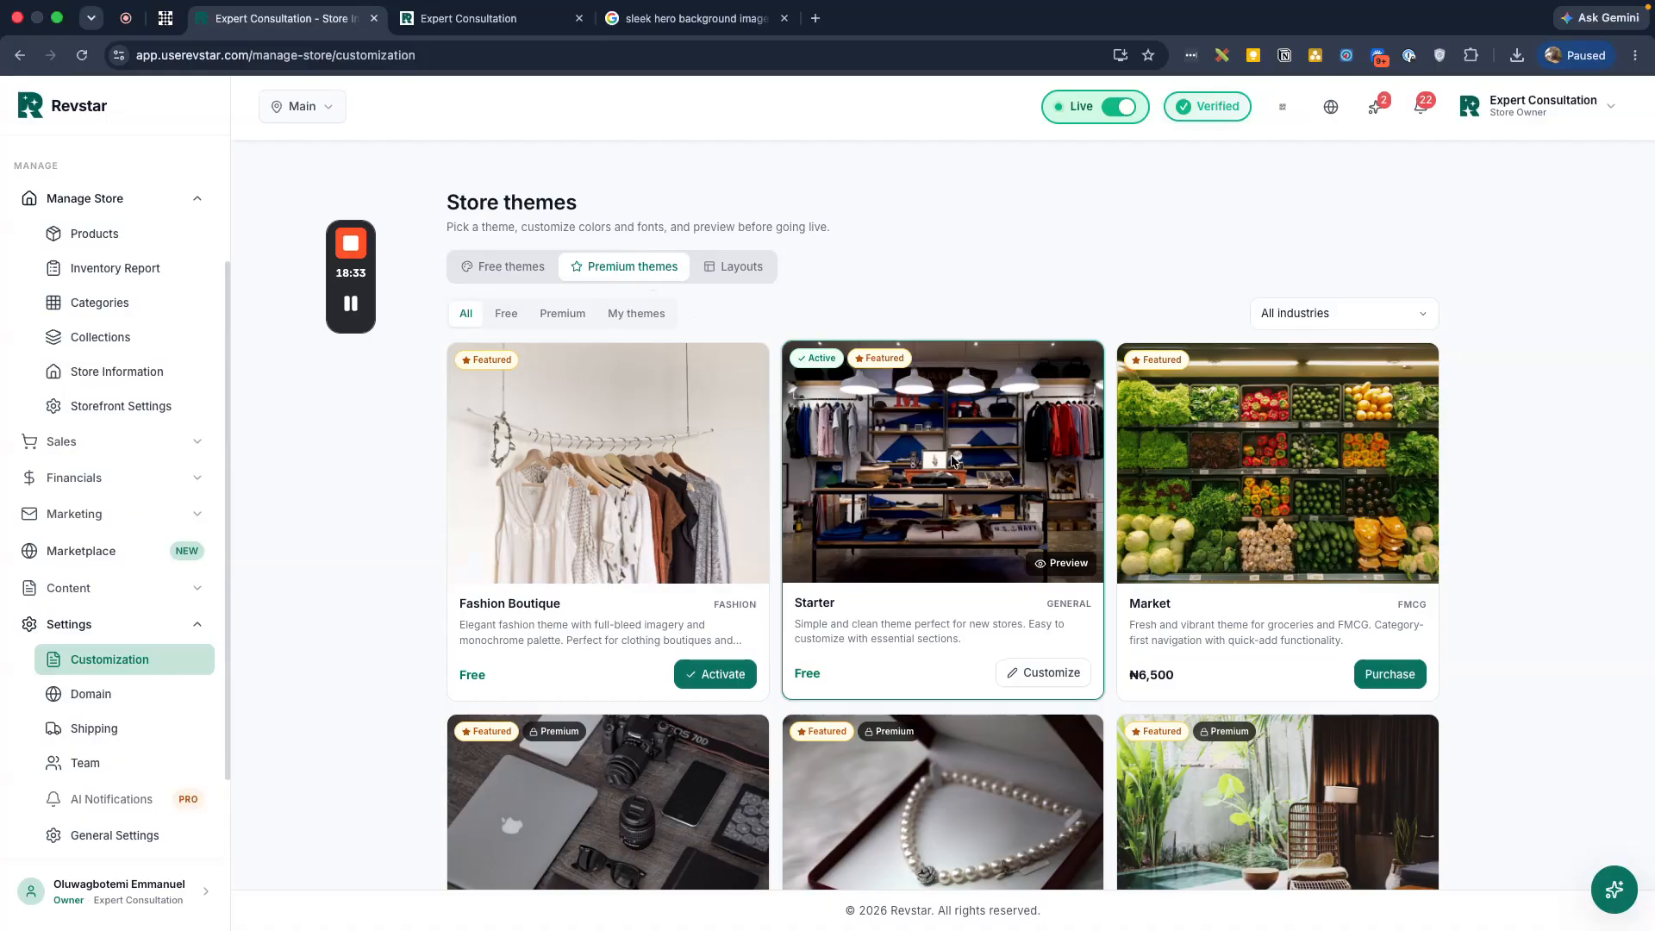
scroll(953, 461, down, 2)
click(510, 191)
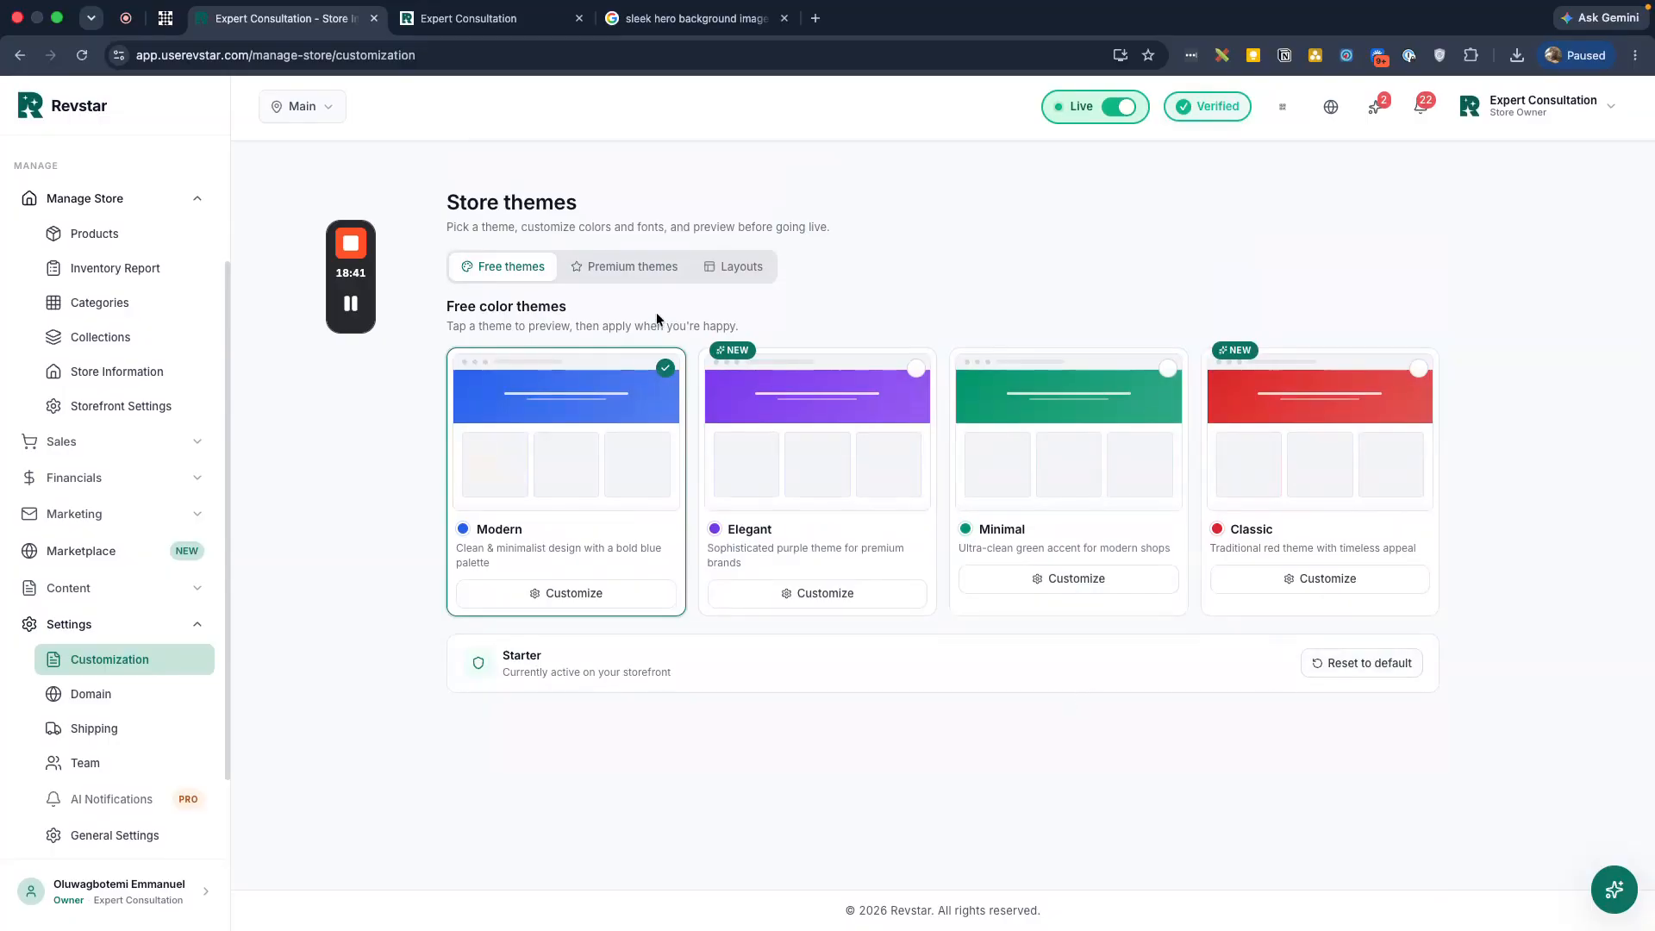
click(603, 266)
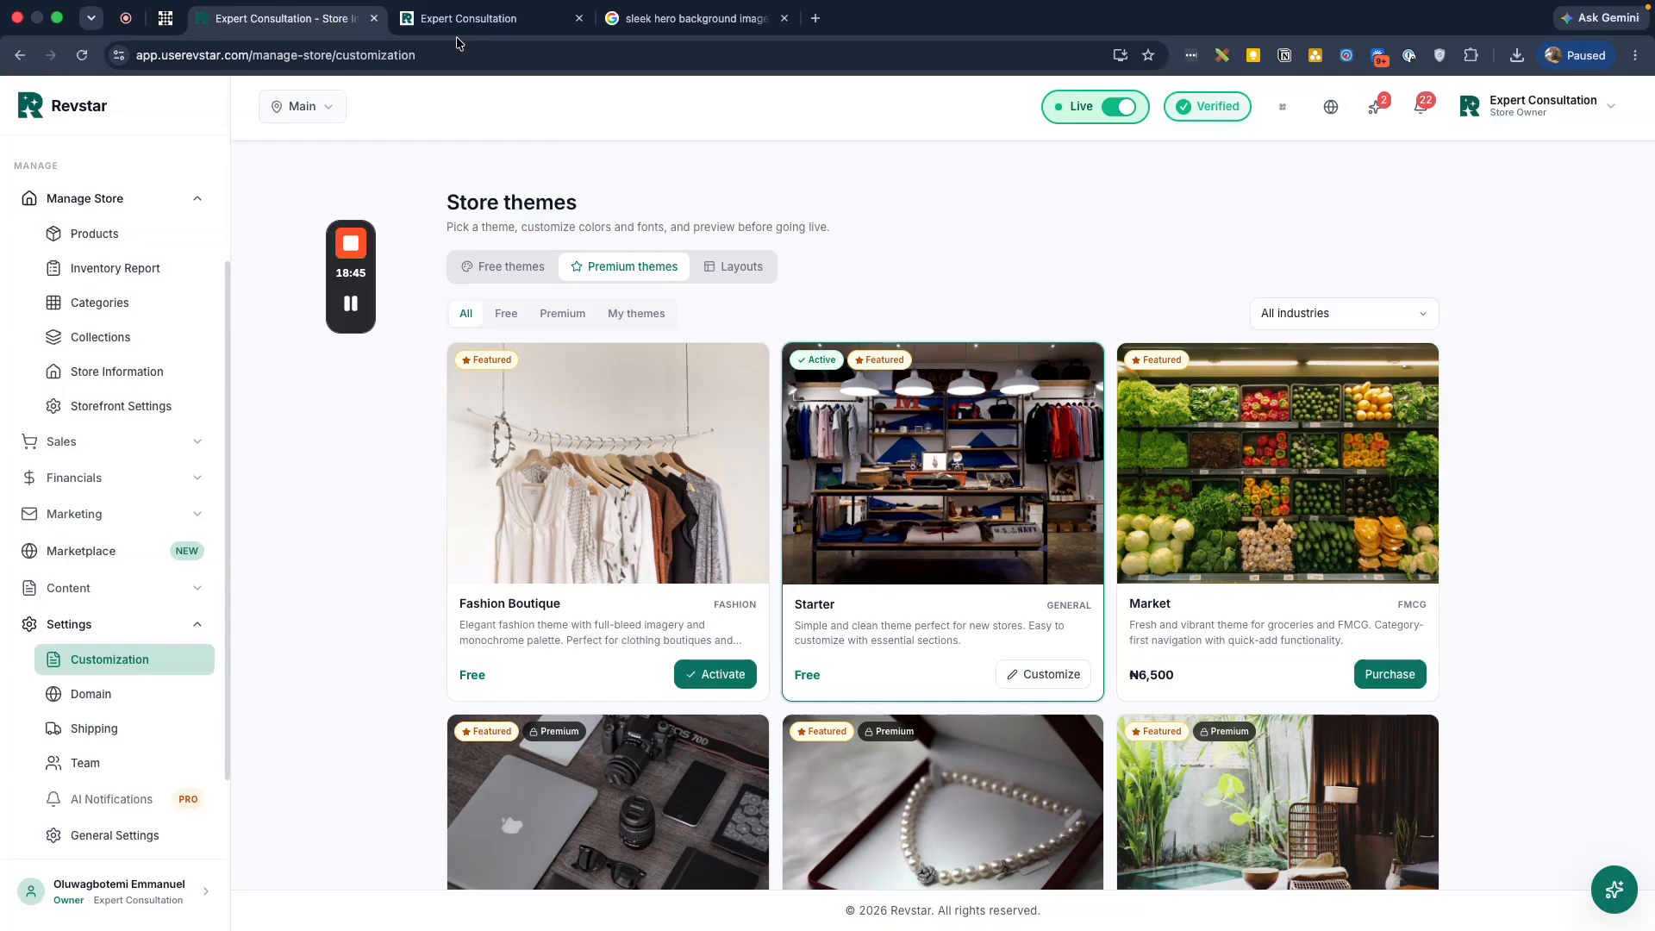
Switch to the live storefront and look over the home page from the hero banner to the footer
click(483, 18)
scroll(742, 707, down, 7)
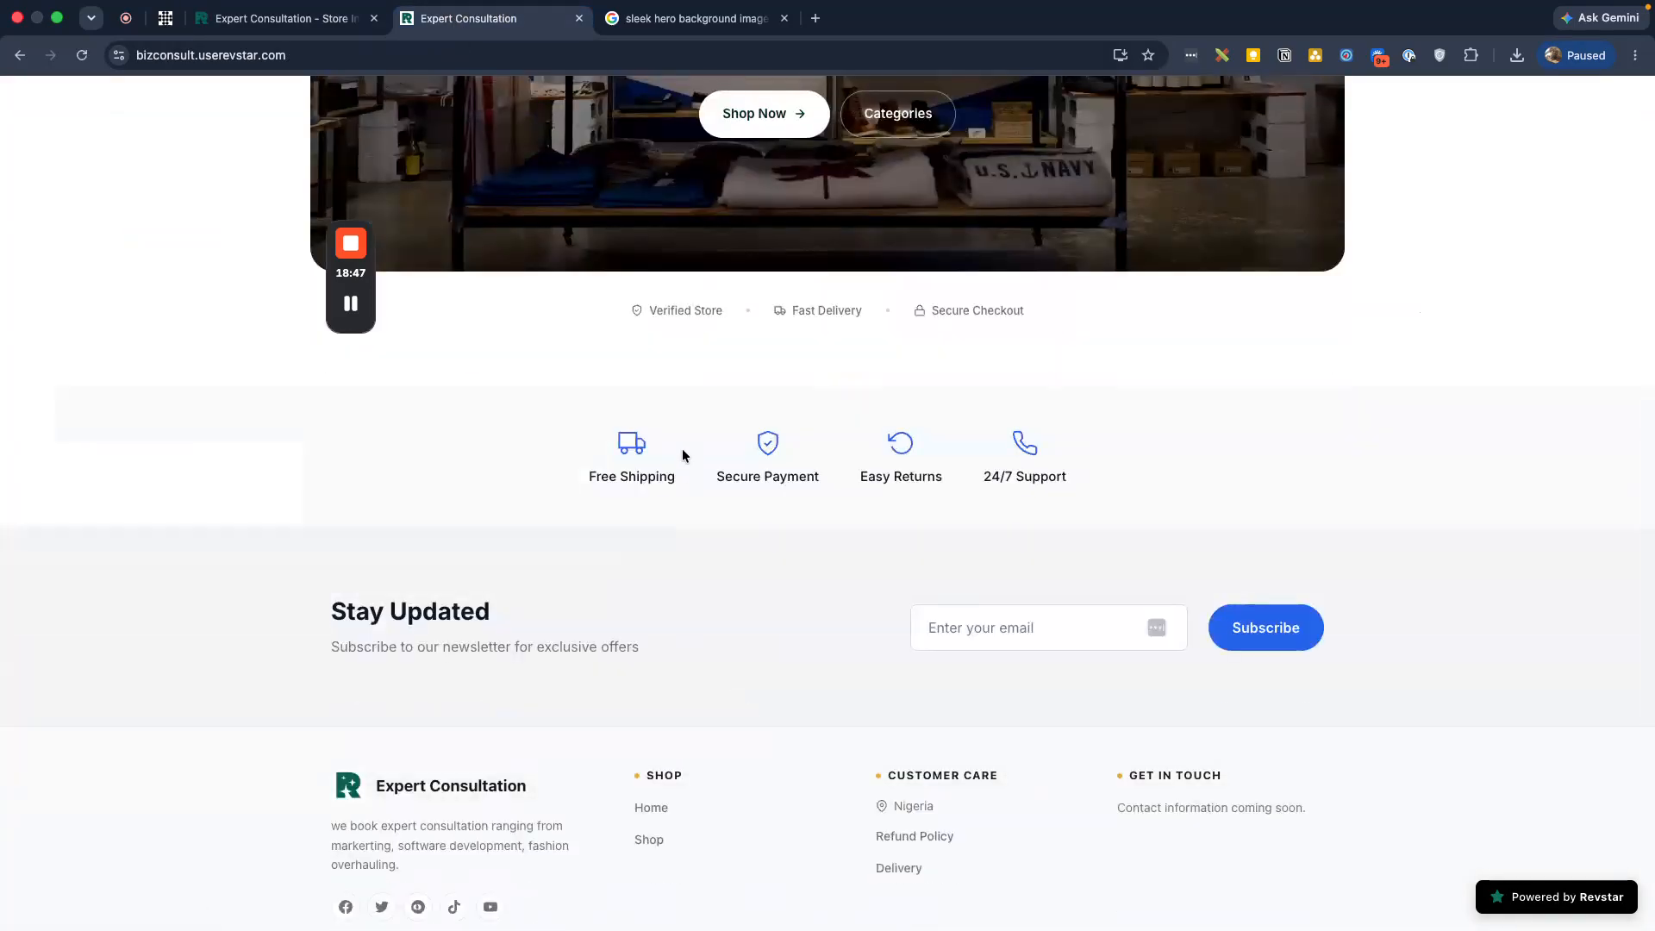
scroll(909, 516, up, 4)
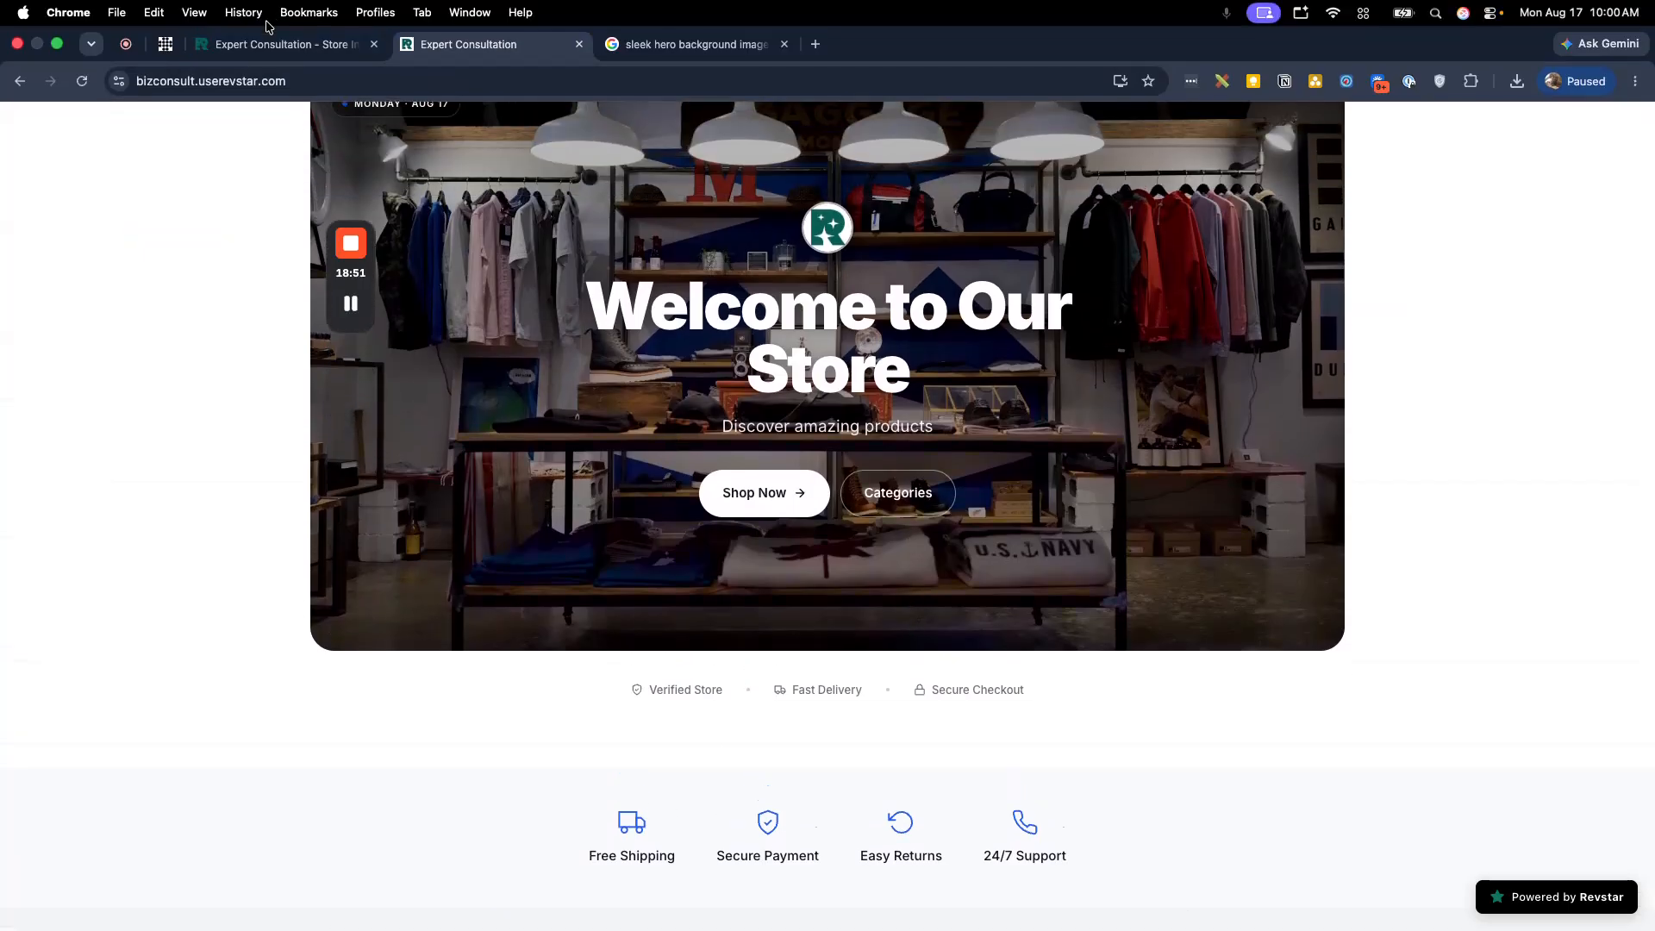
Return to the store dashboard and open the active Starter theme from the premium themes for customizing
click(261, 44)
scroll(840, 543, down, 1)
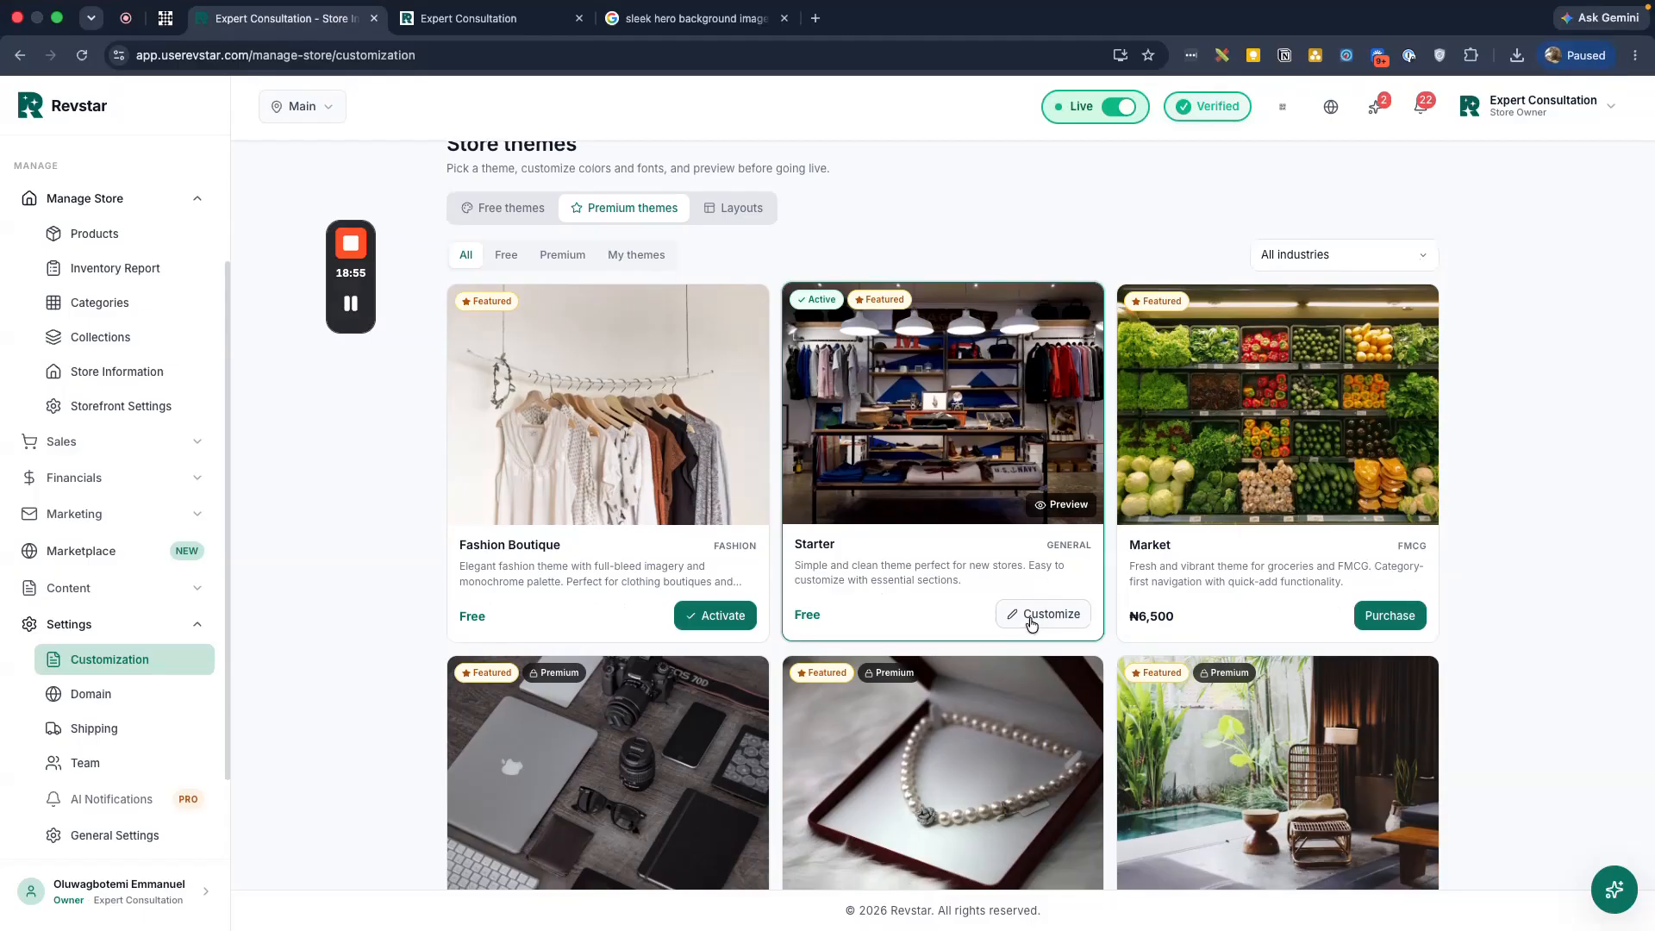
click(1032, 622)
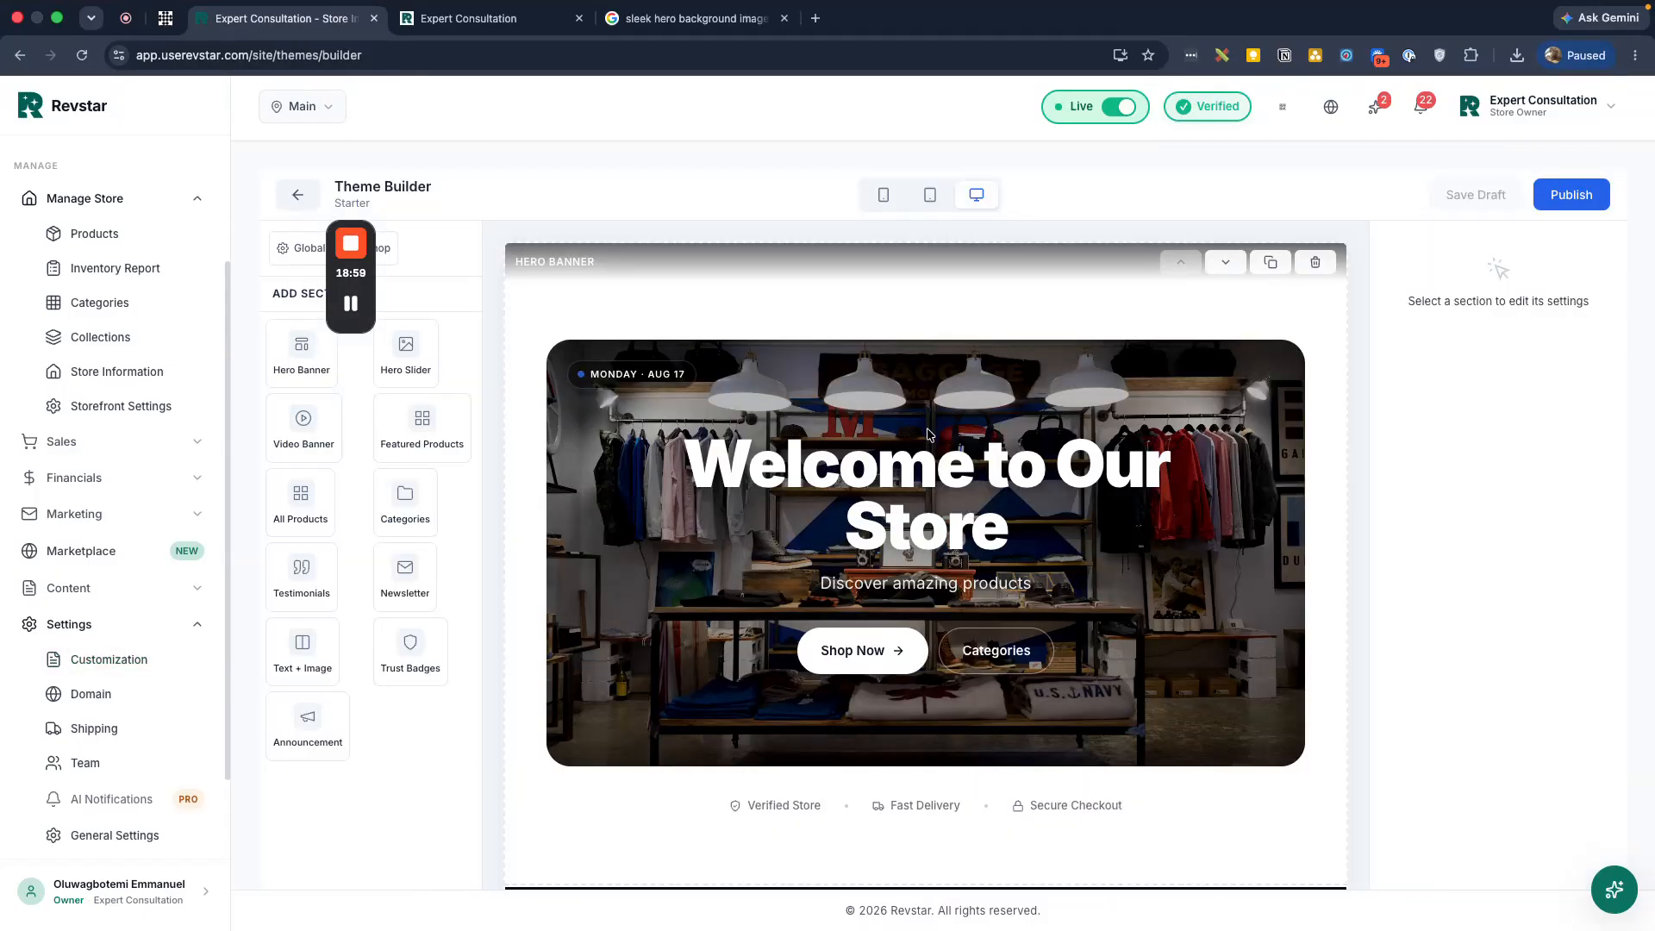
click(298, 194)
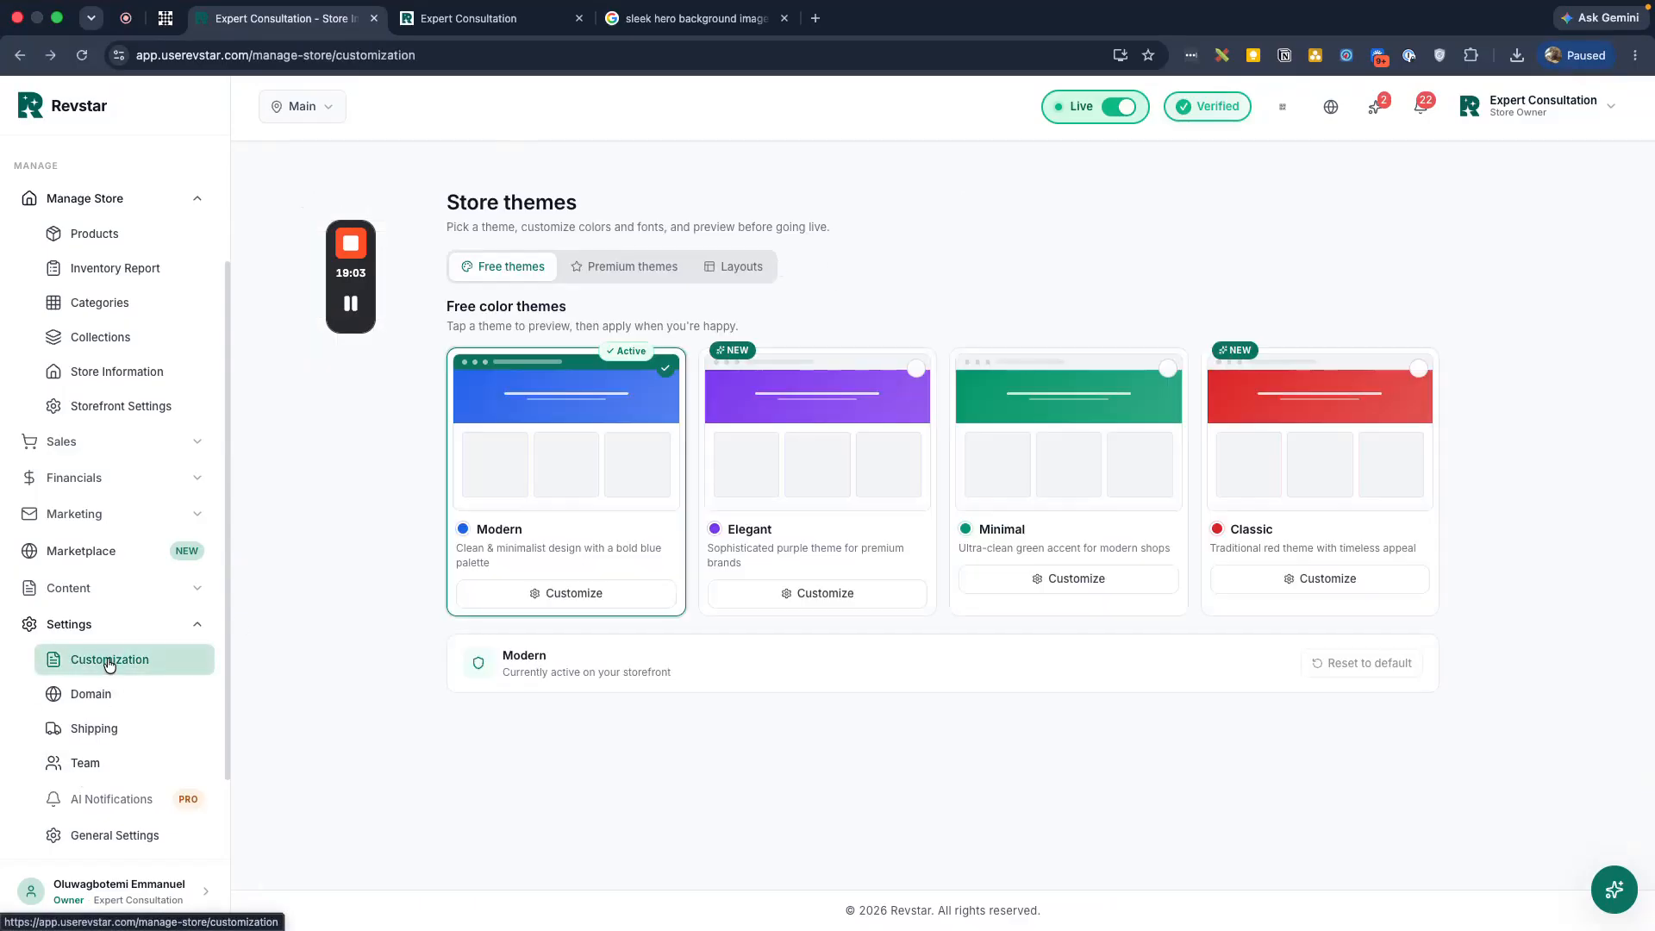
click(631, 274)
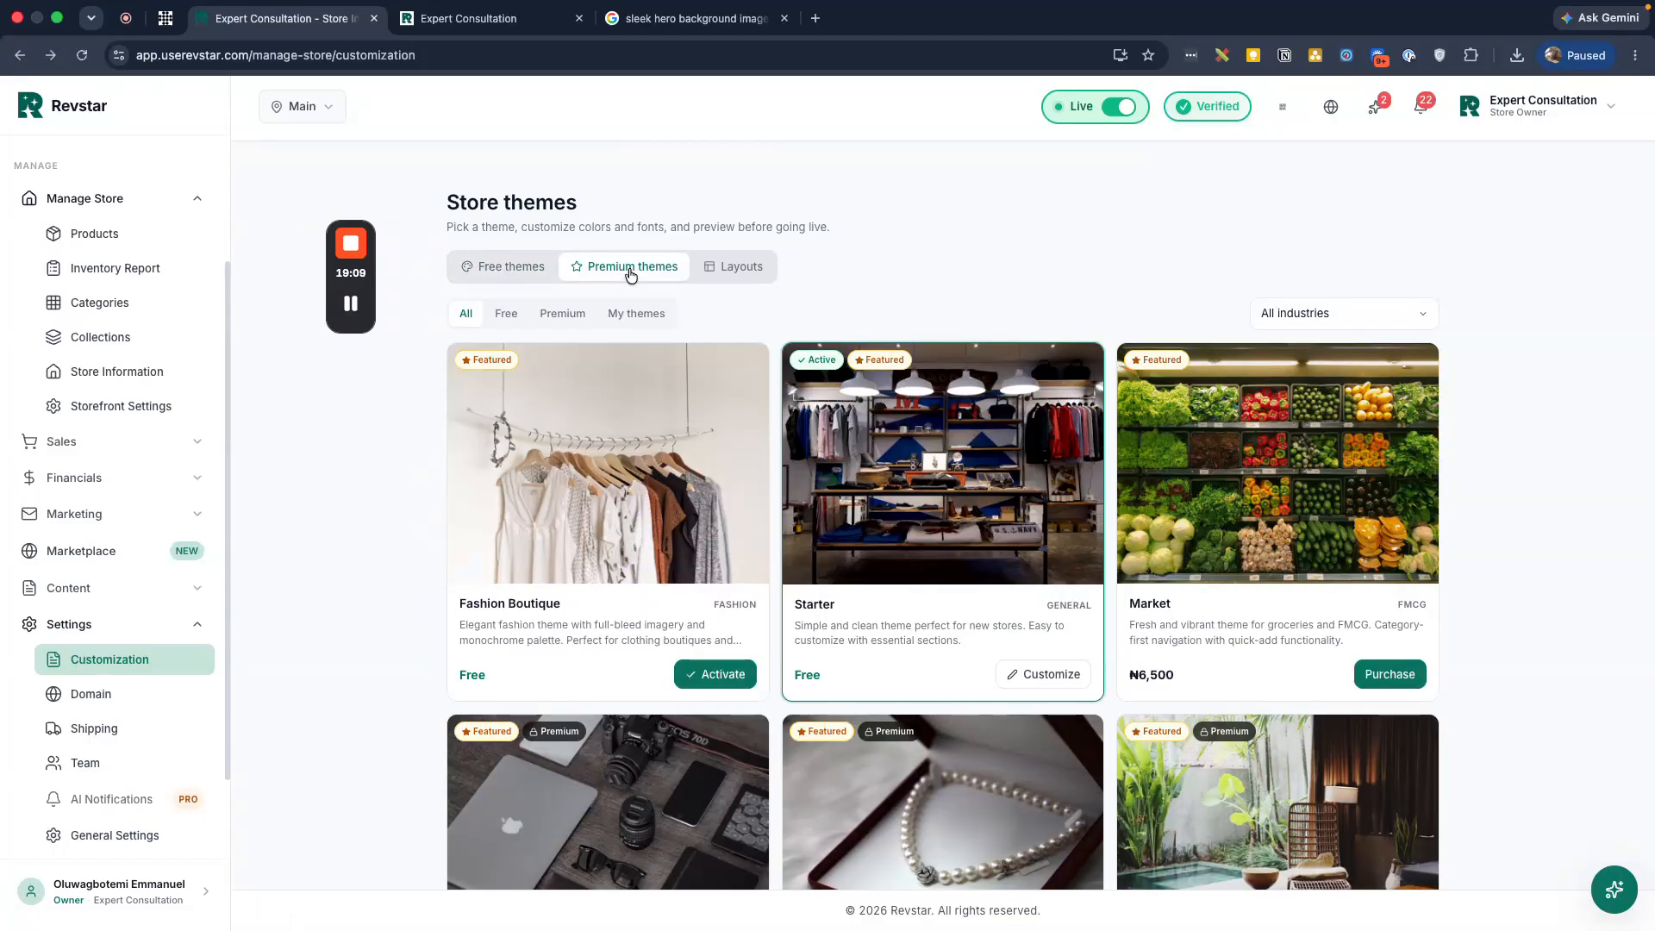
click(1050, 673)
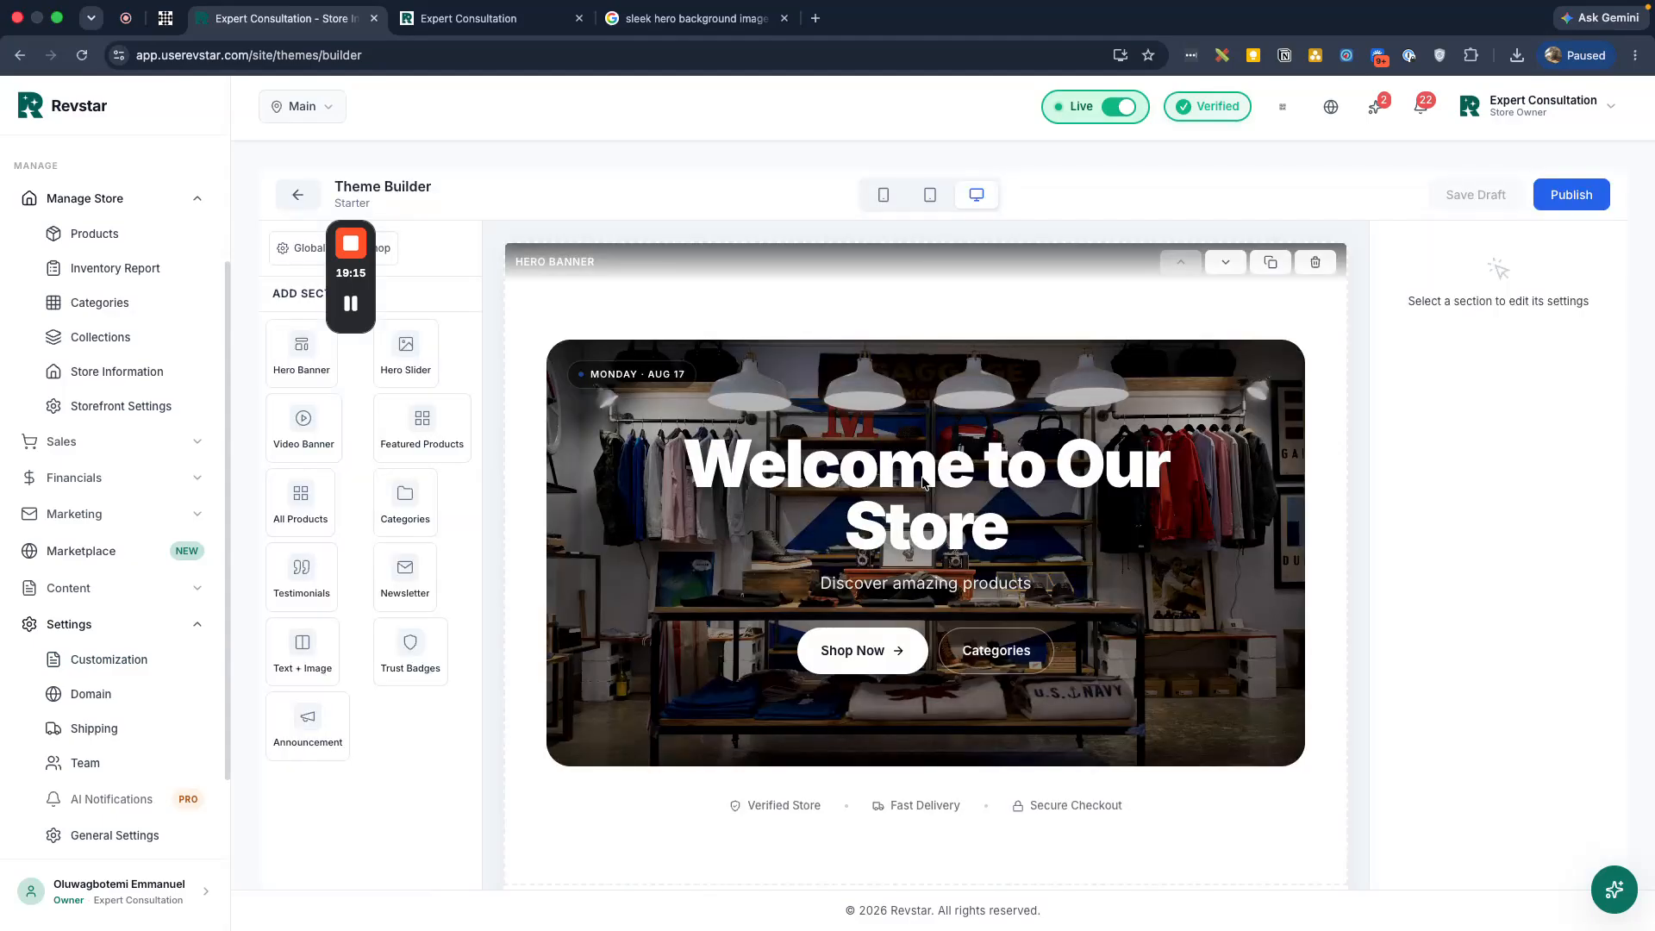
Preview the Starter theme in the mobile layout down to the newsletter section, and return to the desktop layout
scroll(938, 496, down, 2)
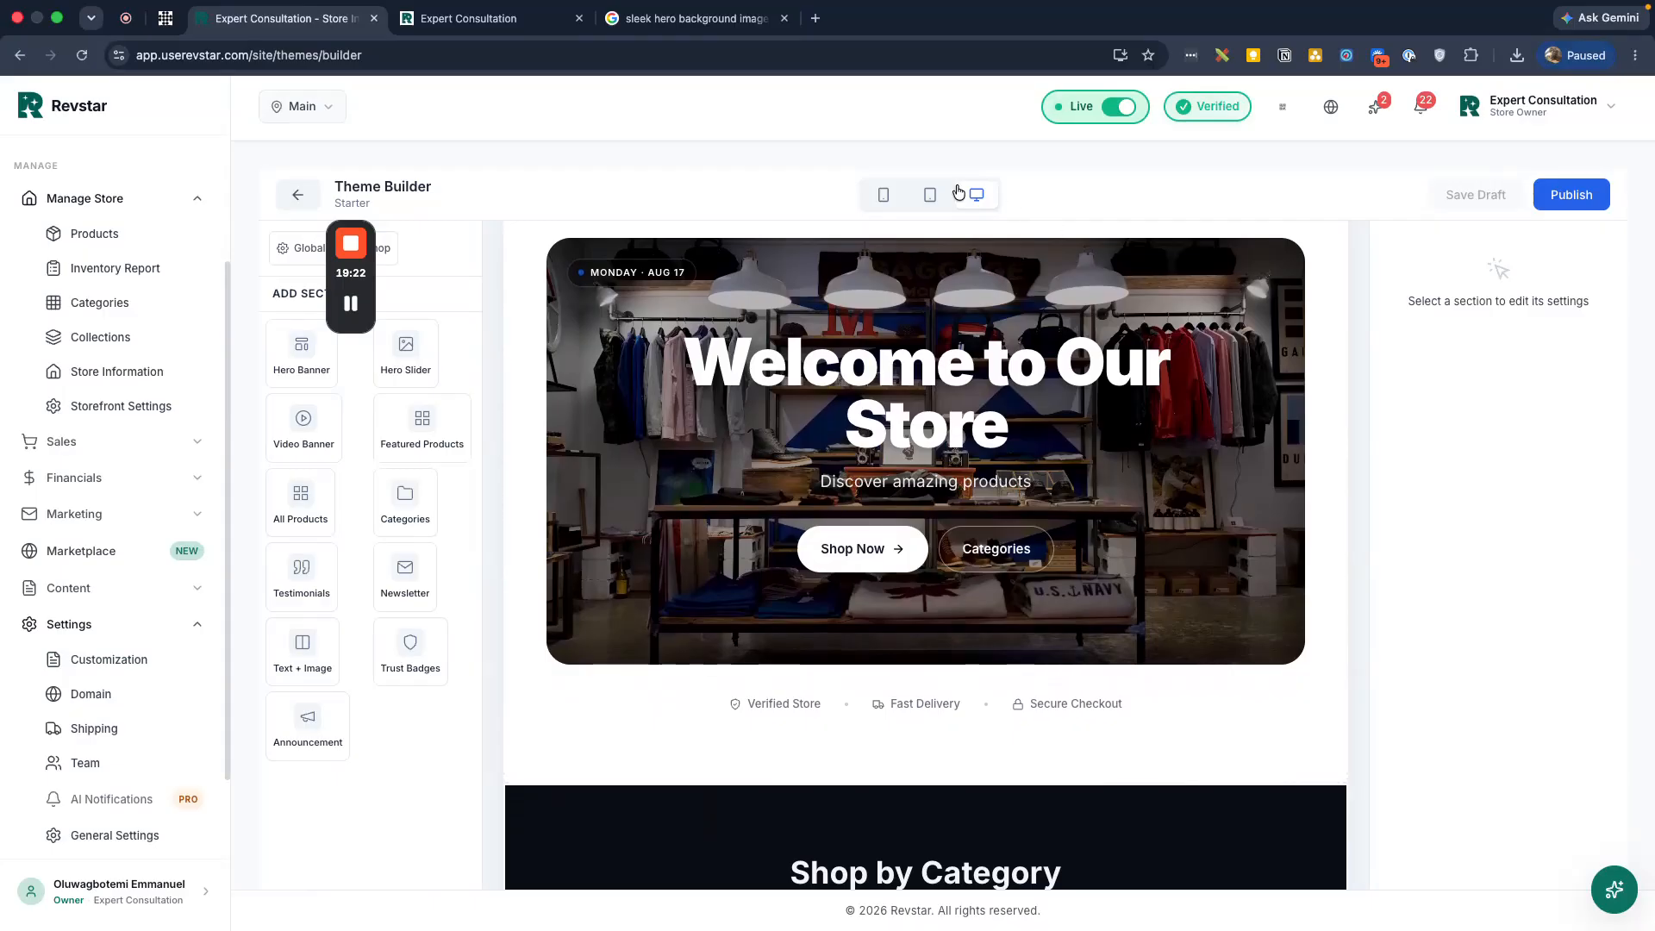
click(884, 195)
scroll(981, 554, down, 2)
scroll(980, 554, down, 15)
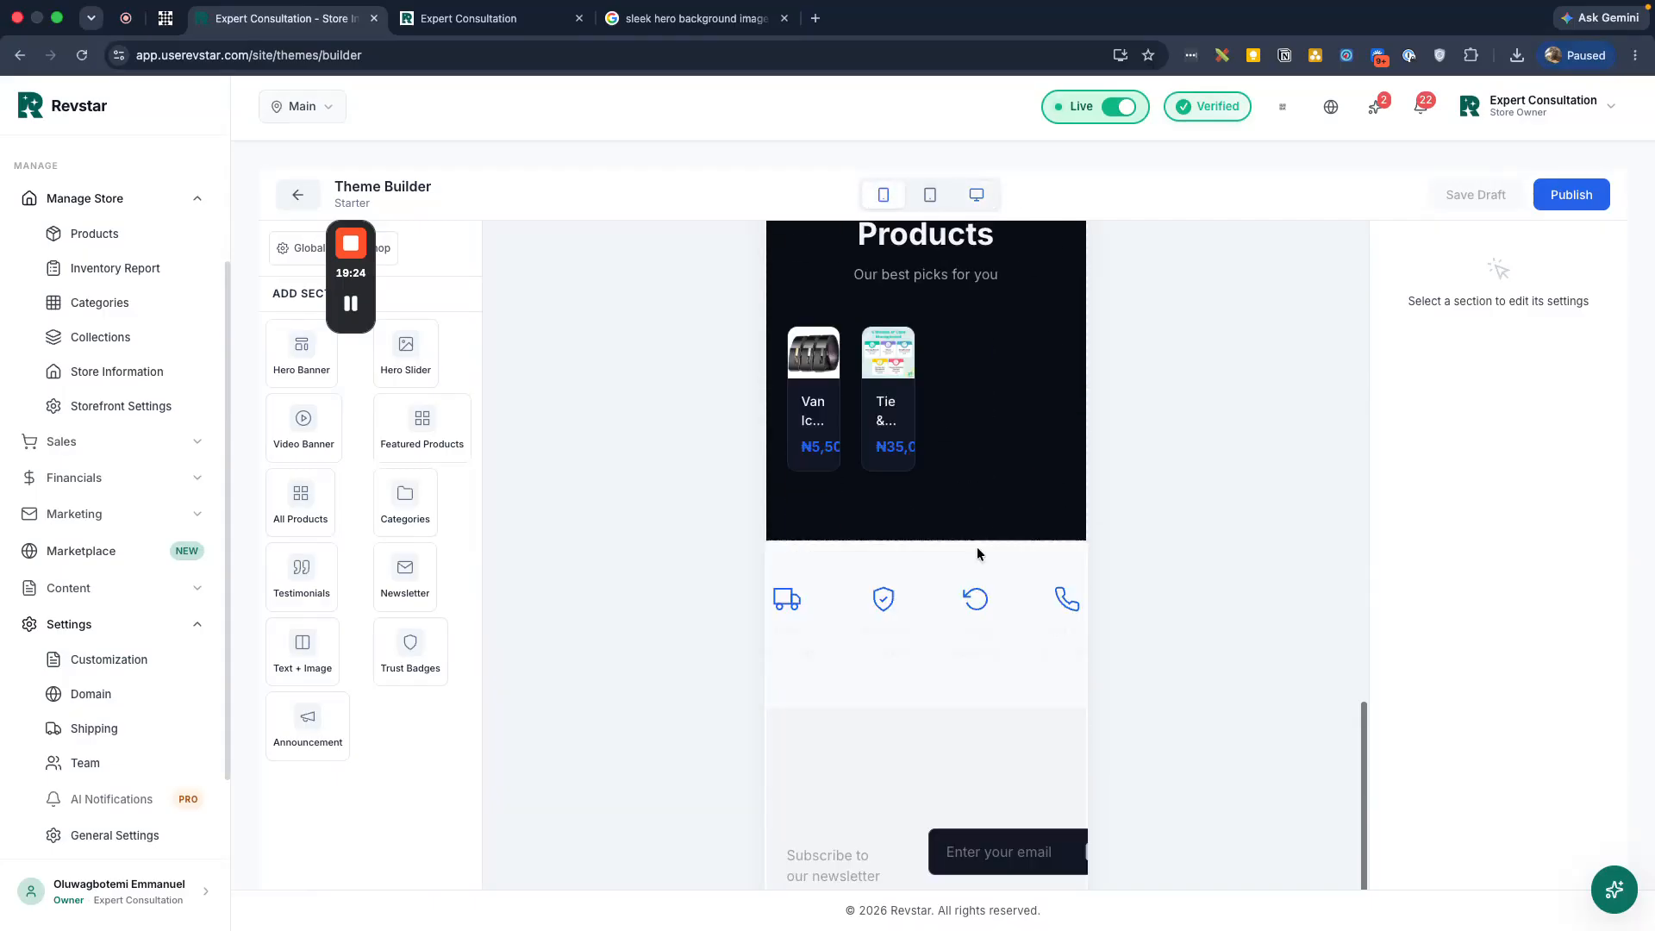
scroll(980, 554, up, 17)
click(976, 197)
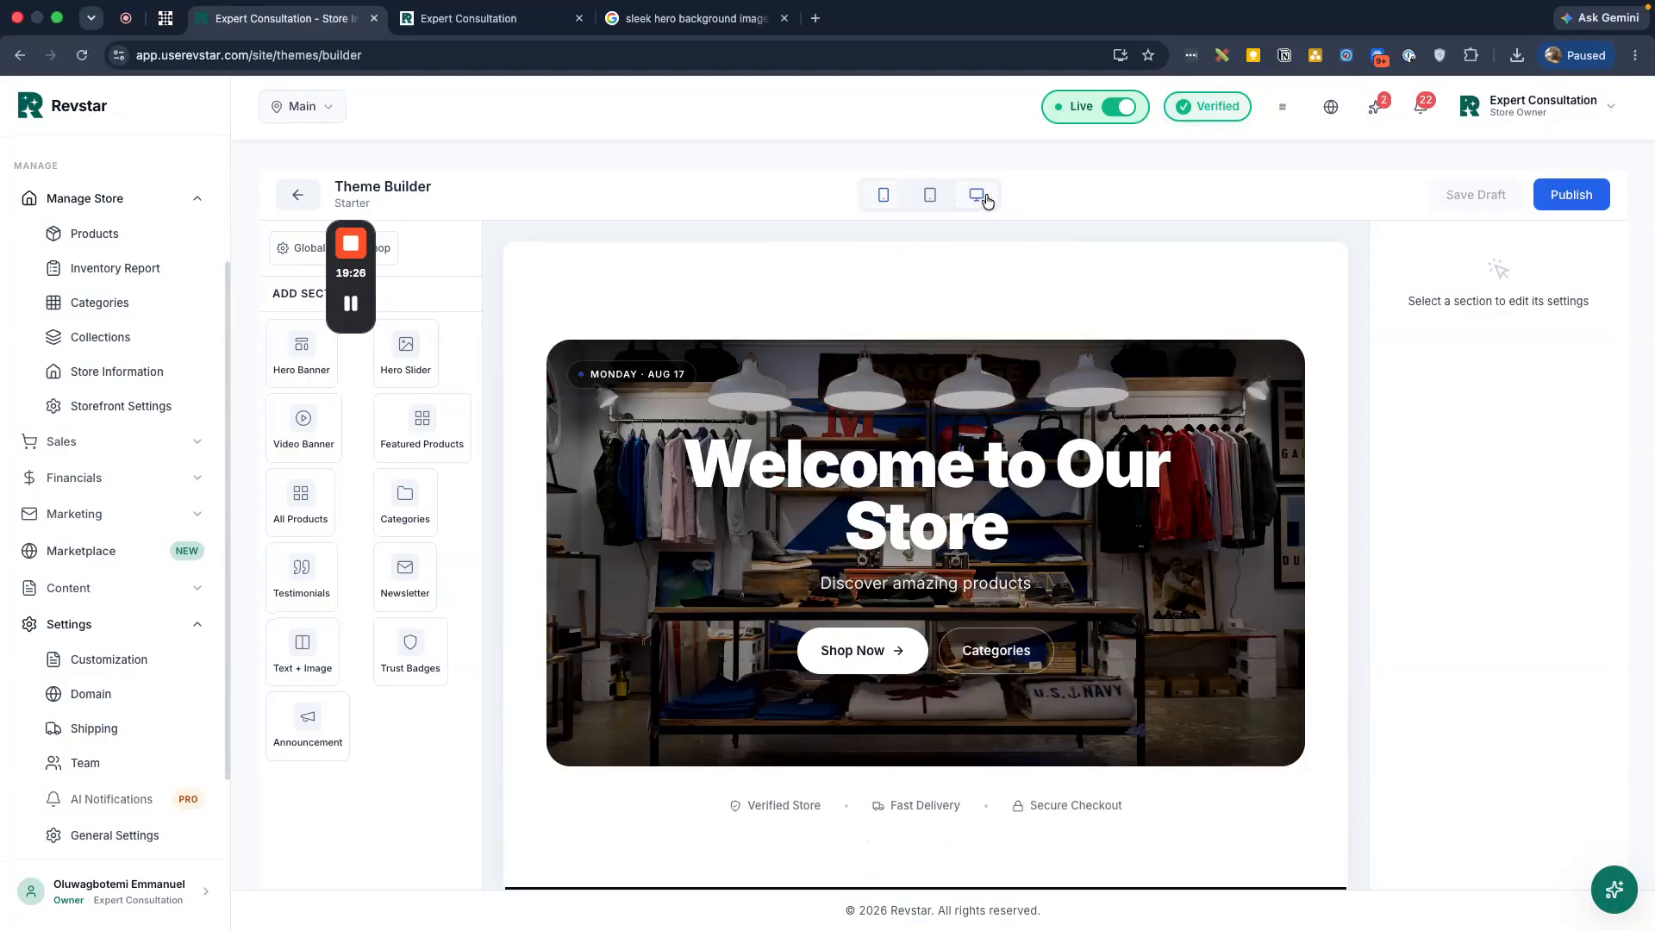
Select the hero banner and set its title to "Appointment Services"
click(943, 588)
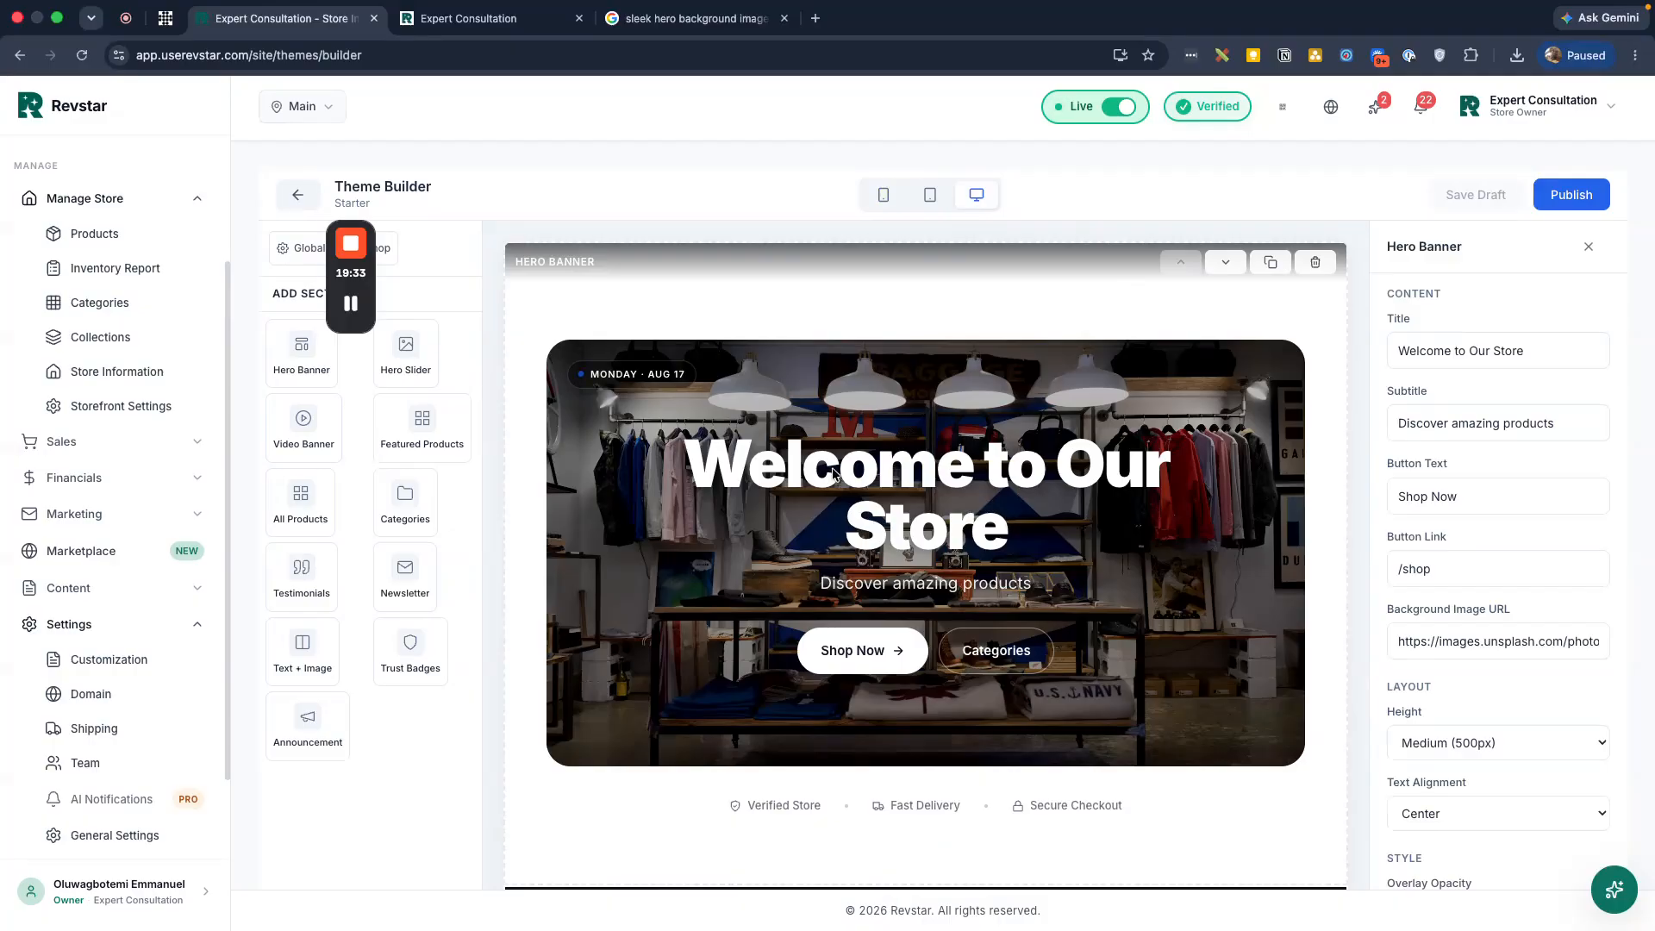
triple_click(1492, 361)
text(Appointment )
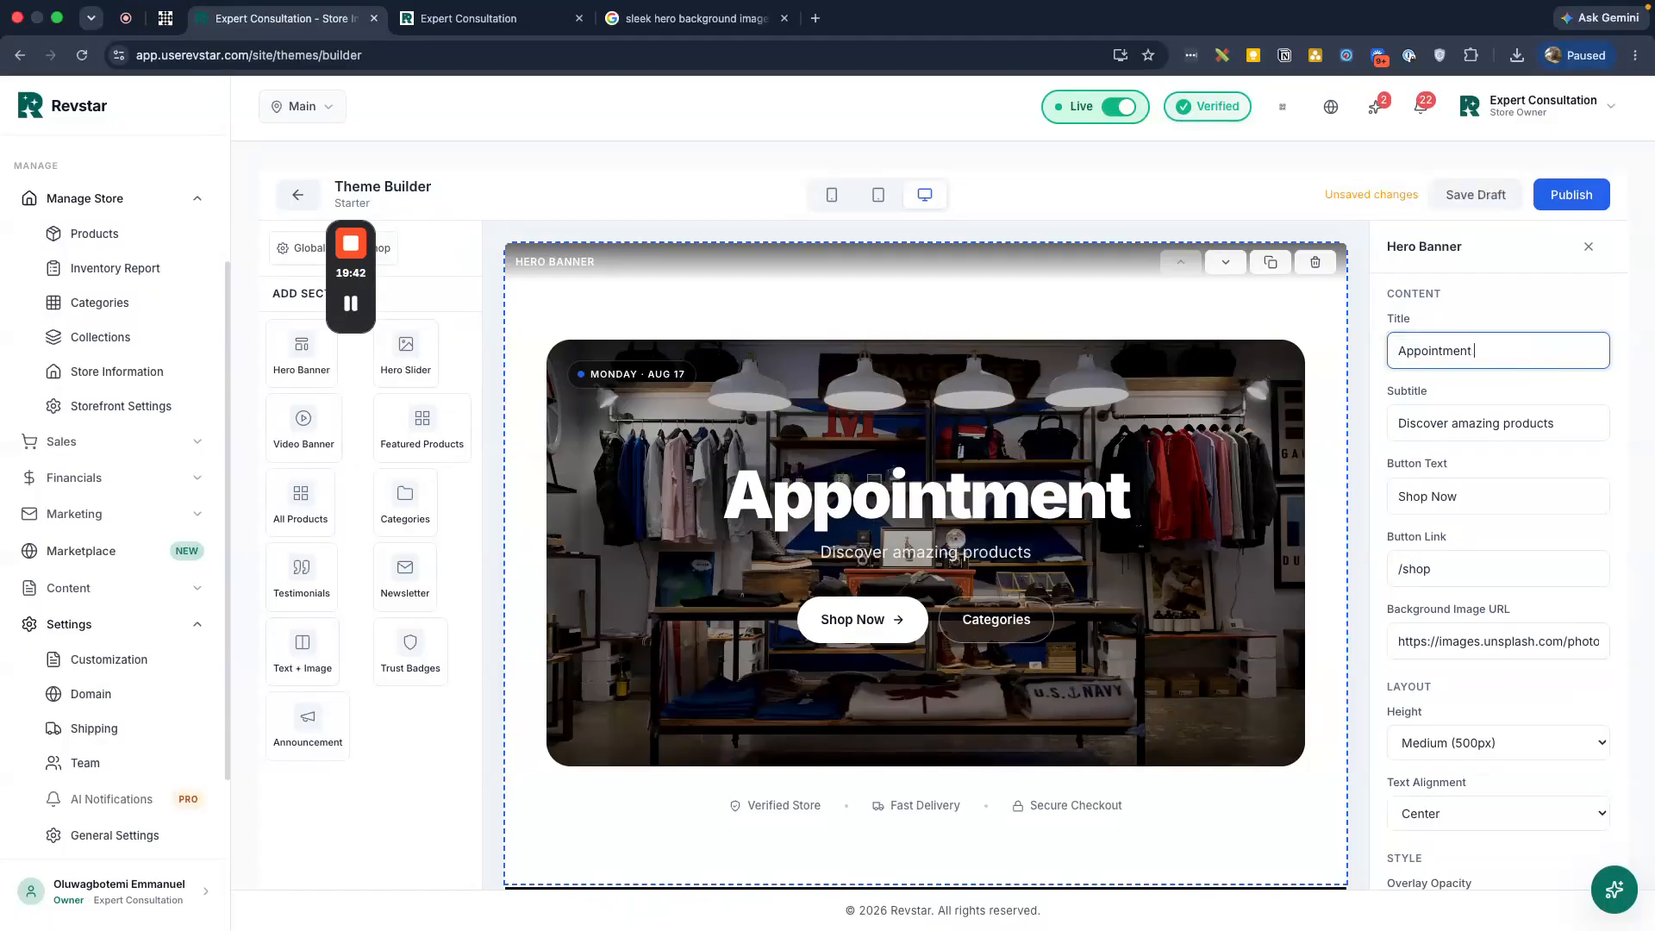
text(Based Serivces Only)
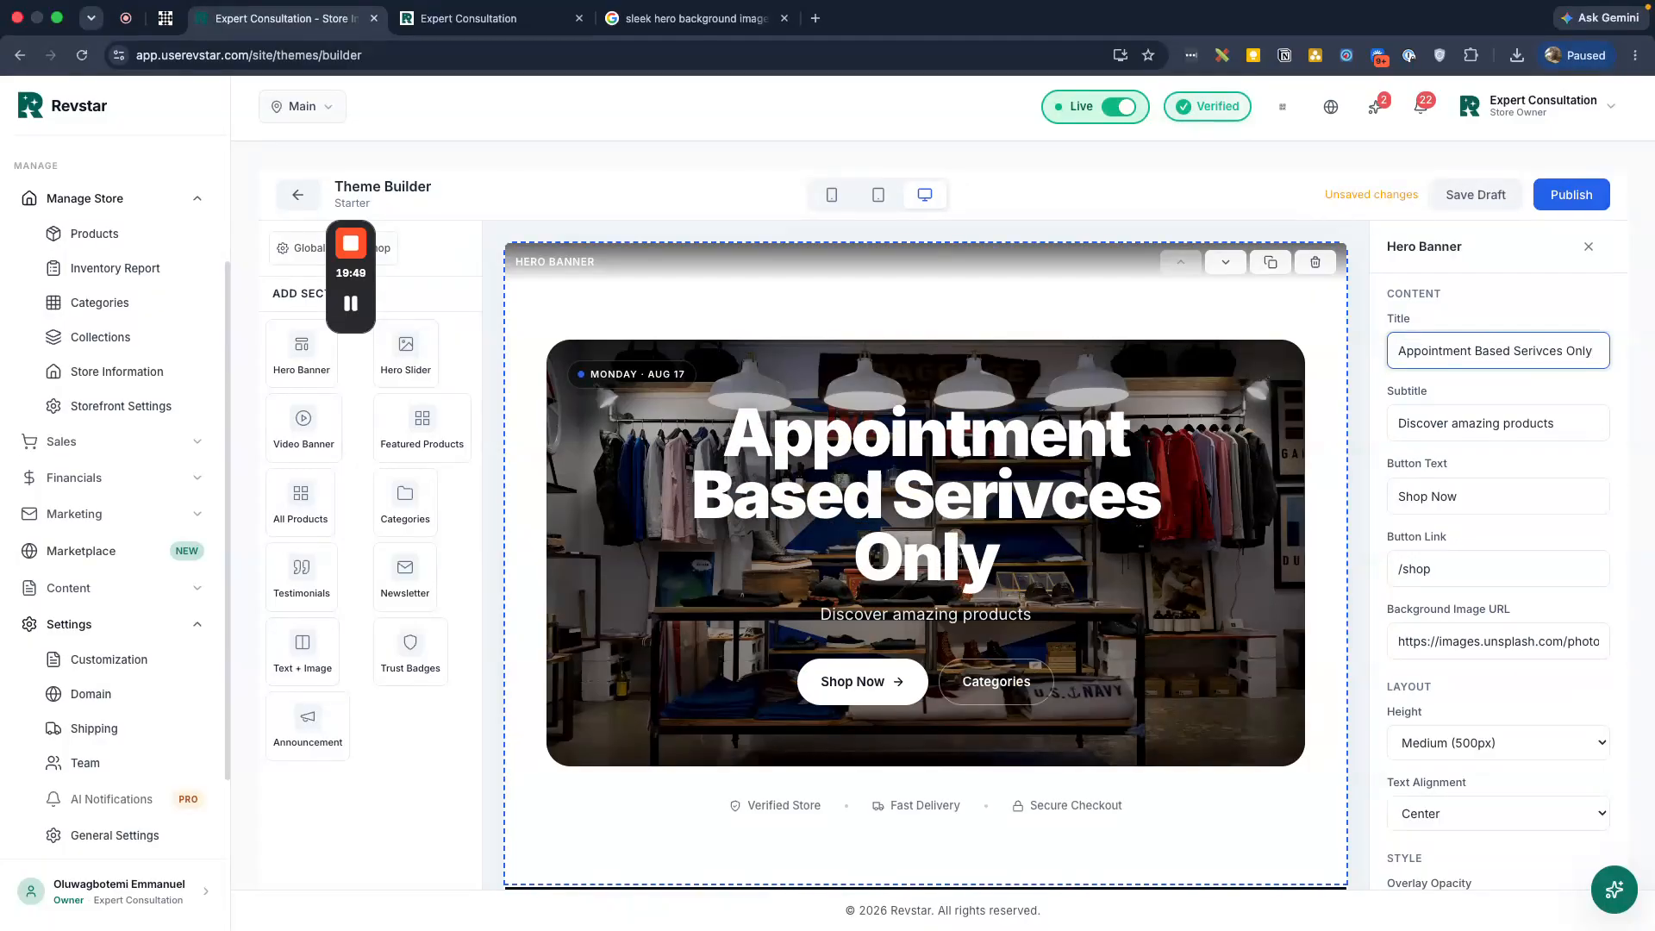
key(alt+shift+Left)
key(alt+shift+Left)
key(BackSpace)
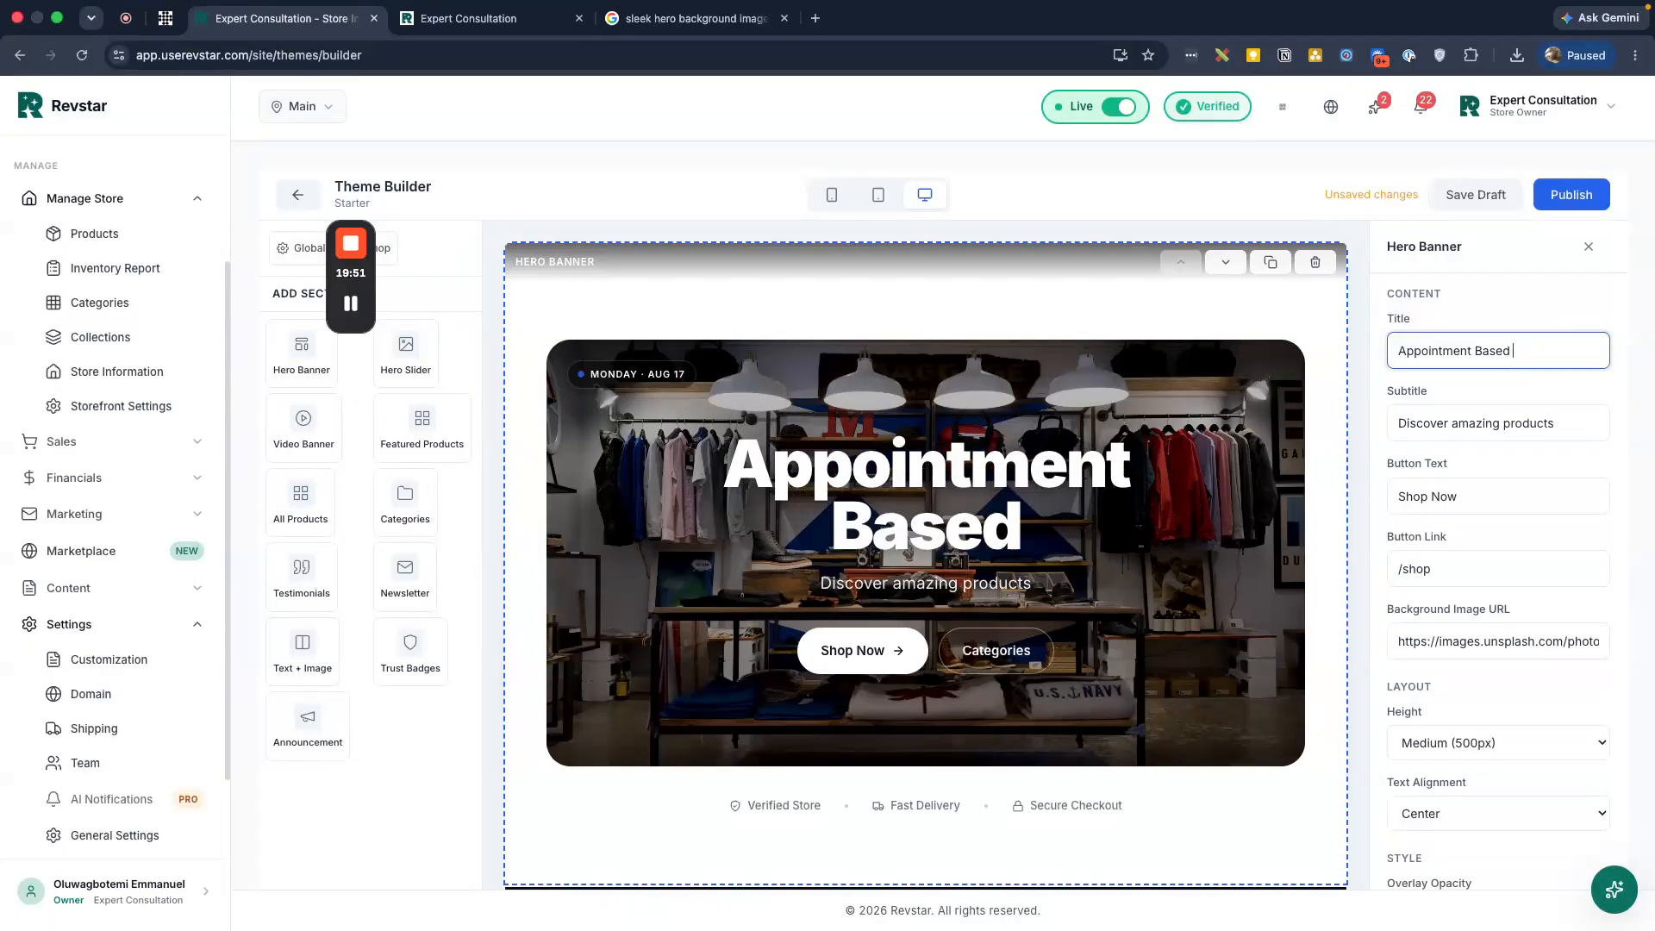
key(alt+shift+Left)
key(BackSpace)
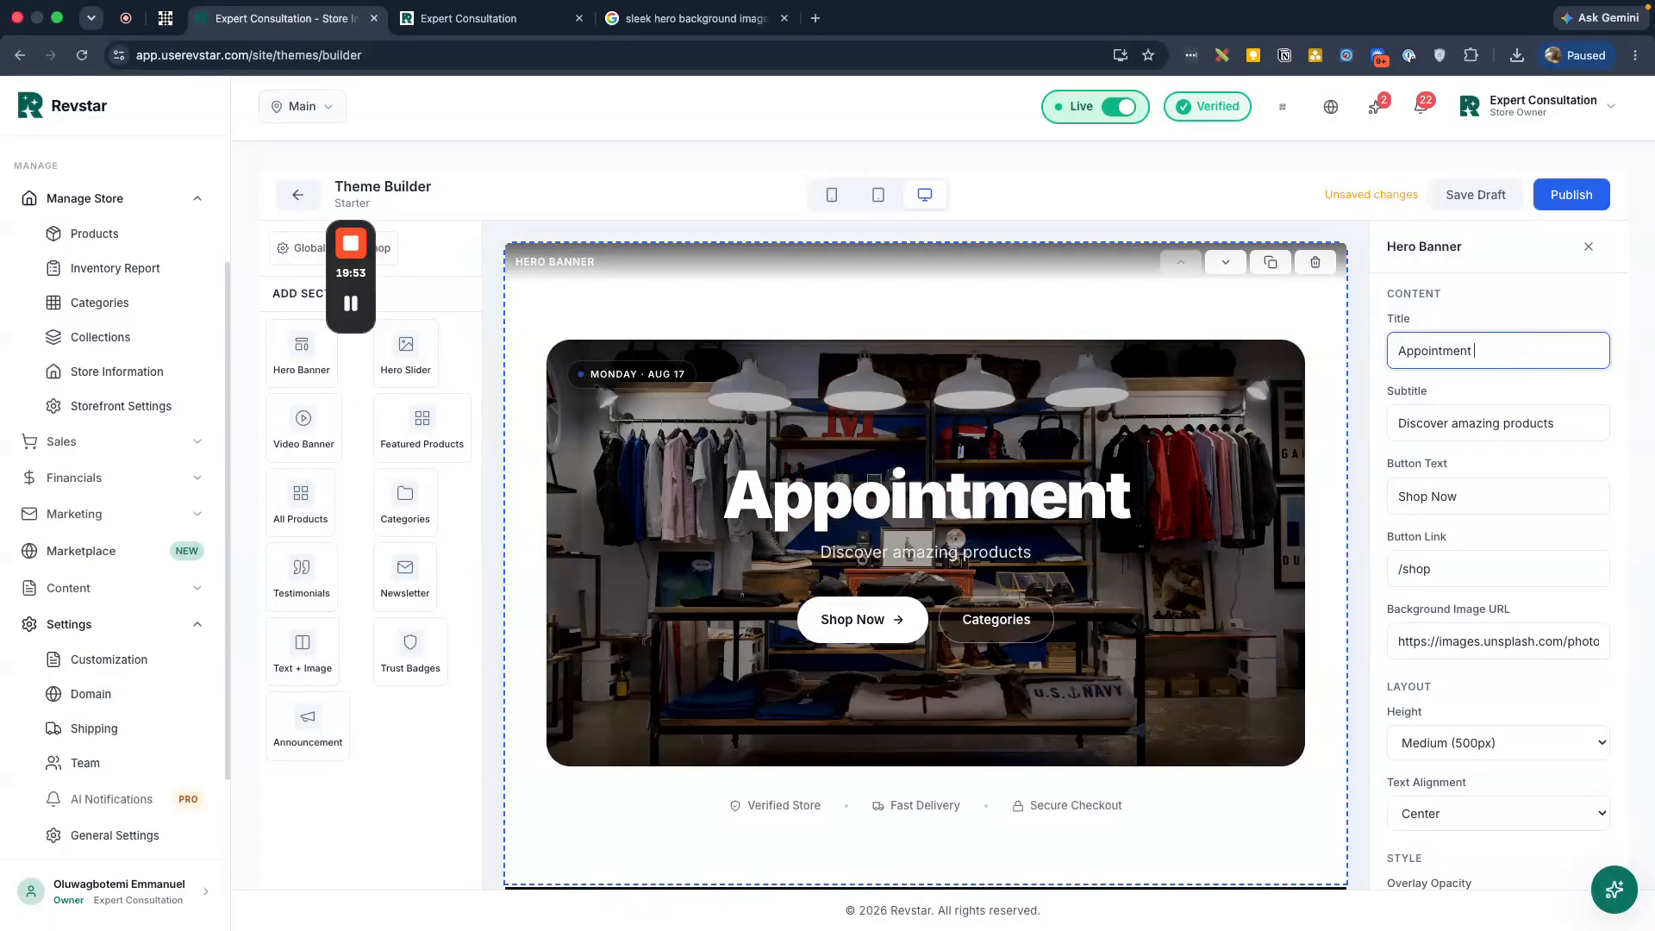
text(Services)
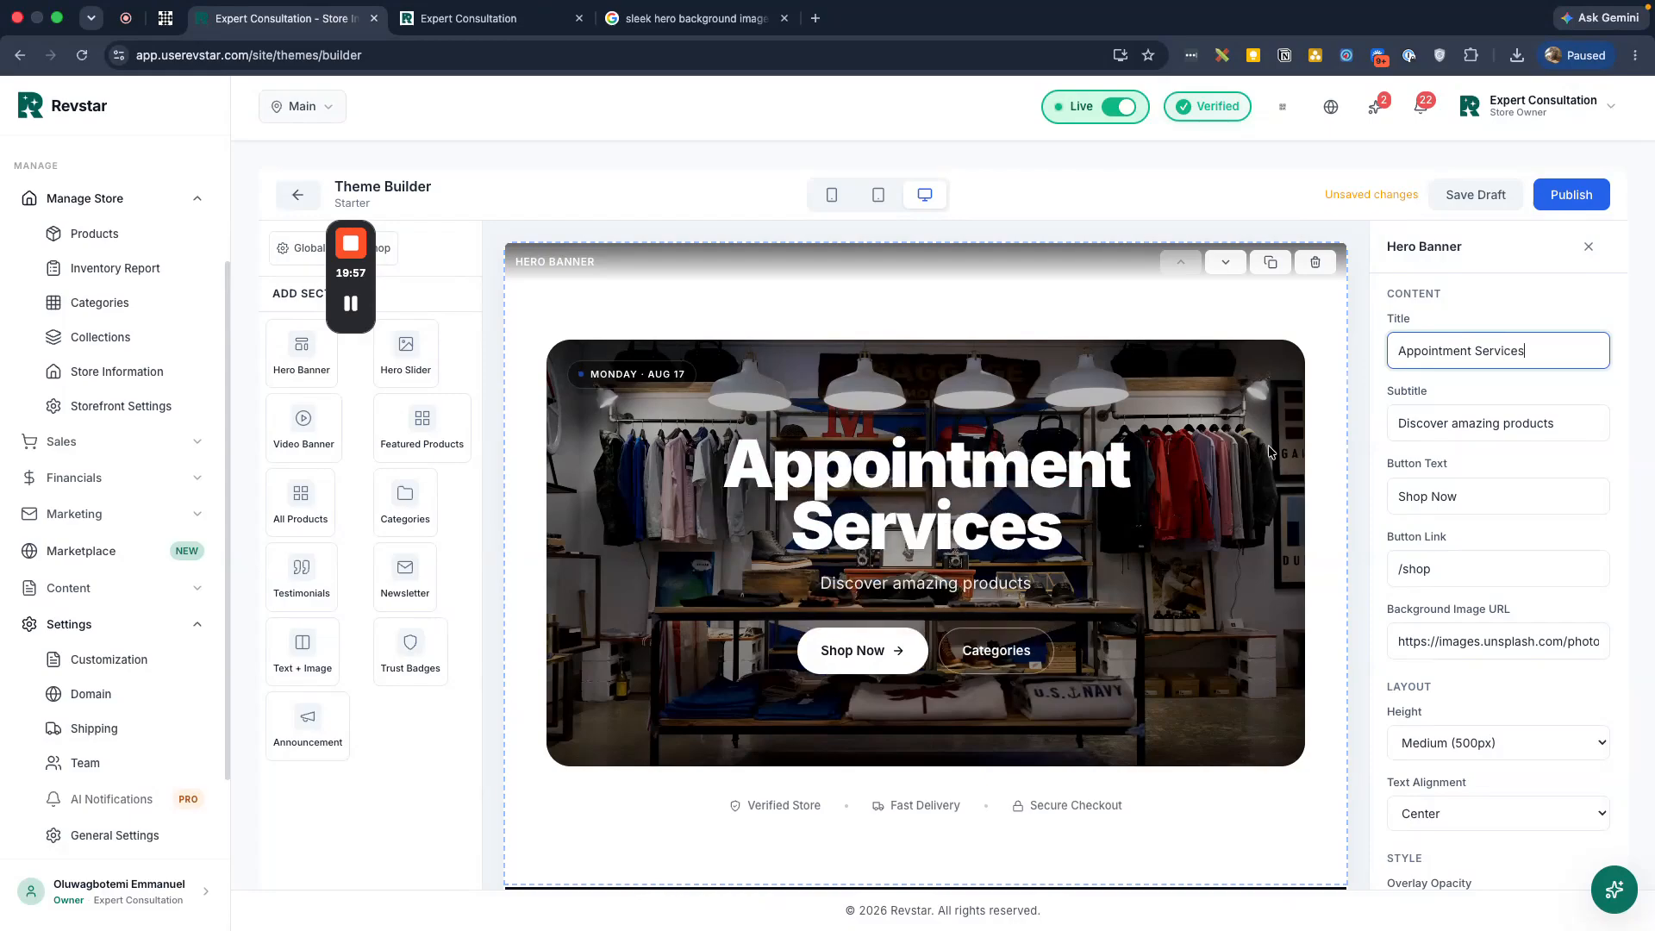
Set the hero banner's subtitle to "we're here to help you run your business better"
click(1498, 433)
key(super+a)
key(BackSpace)
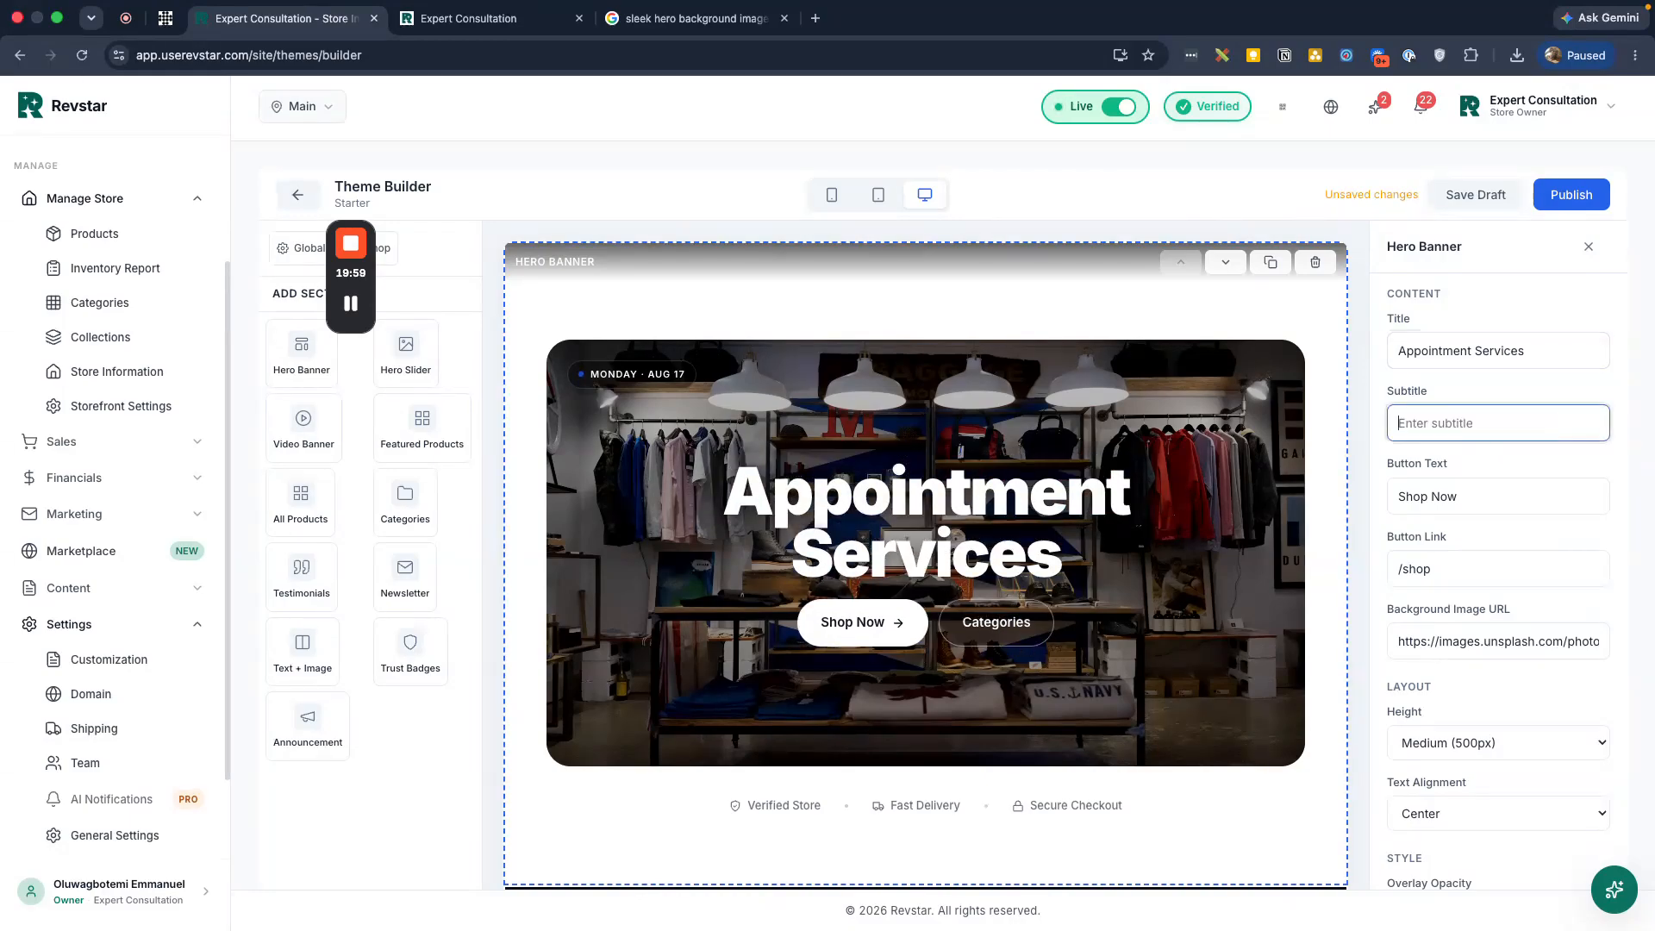
text(we're here )
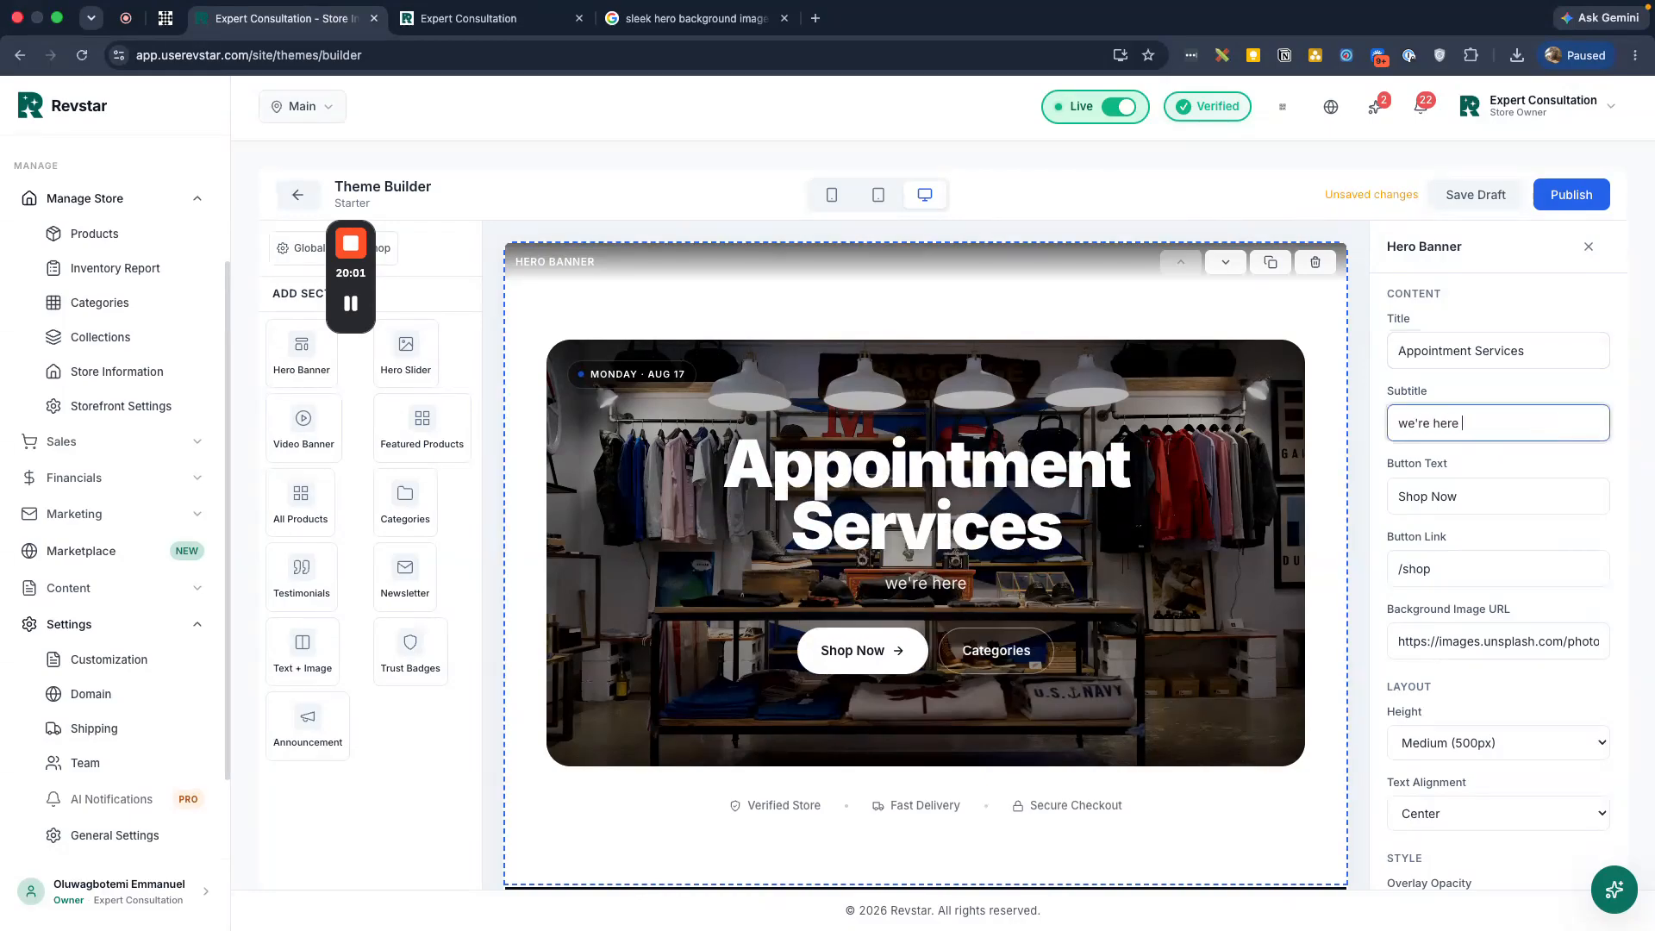
text(to help yu )
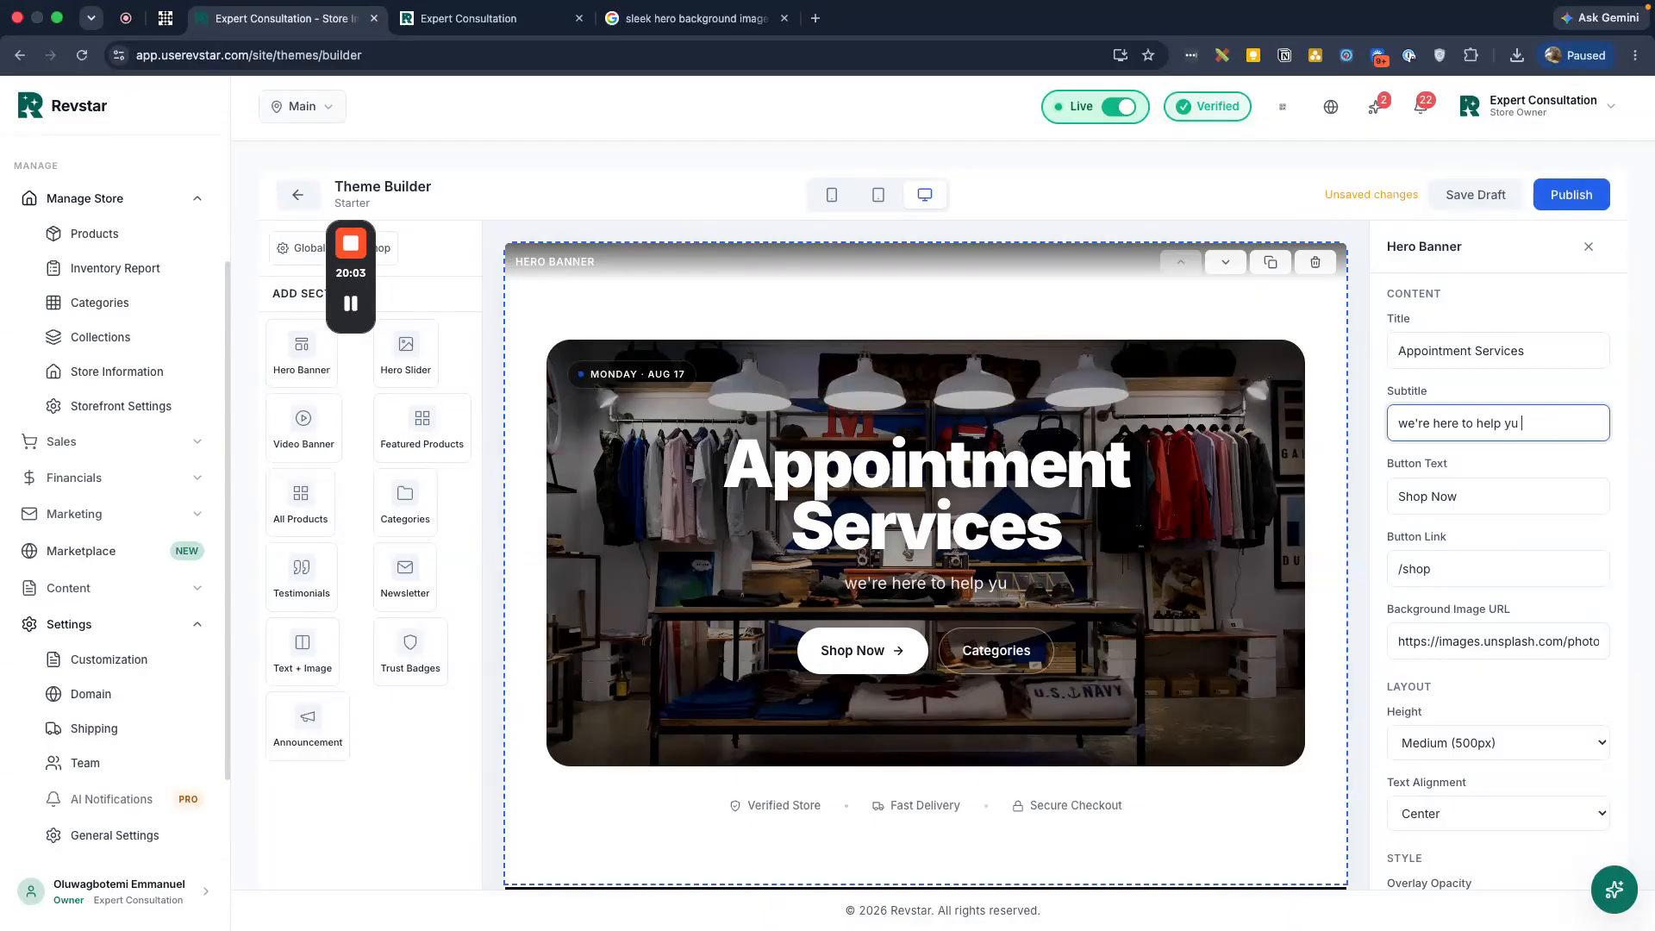
key(BackSpace)
key(BackSpace)
text(ou r)
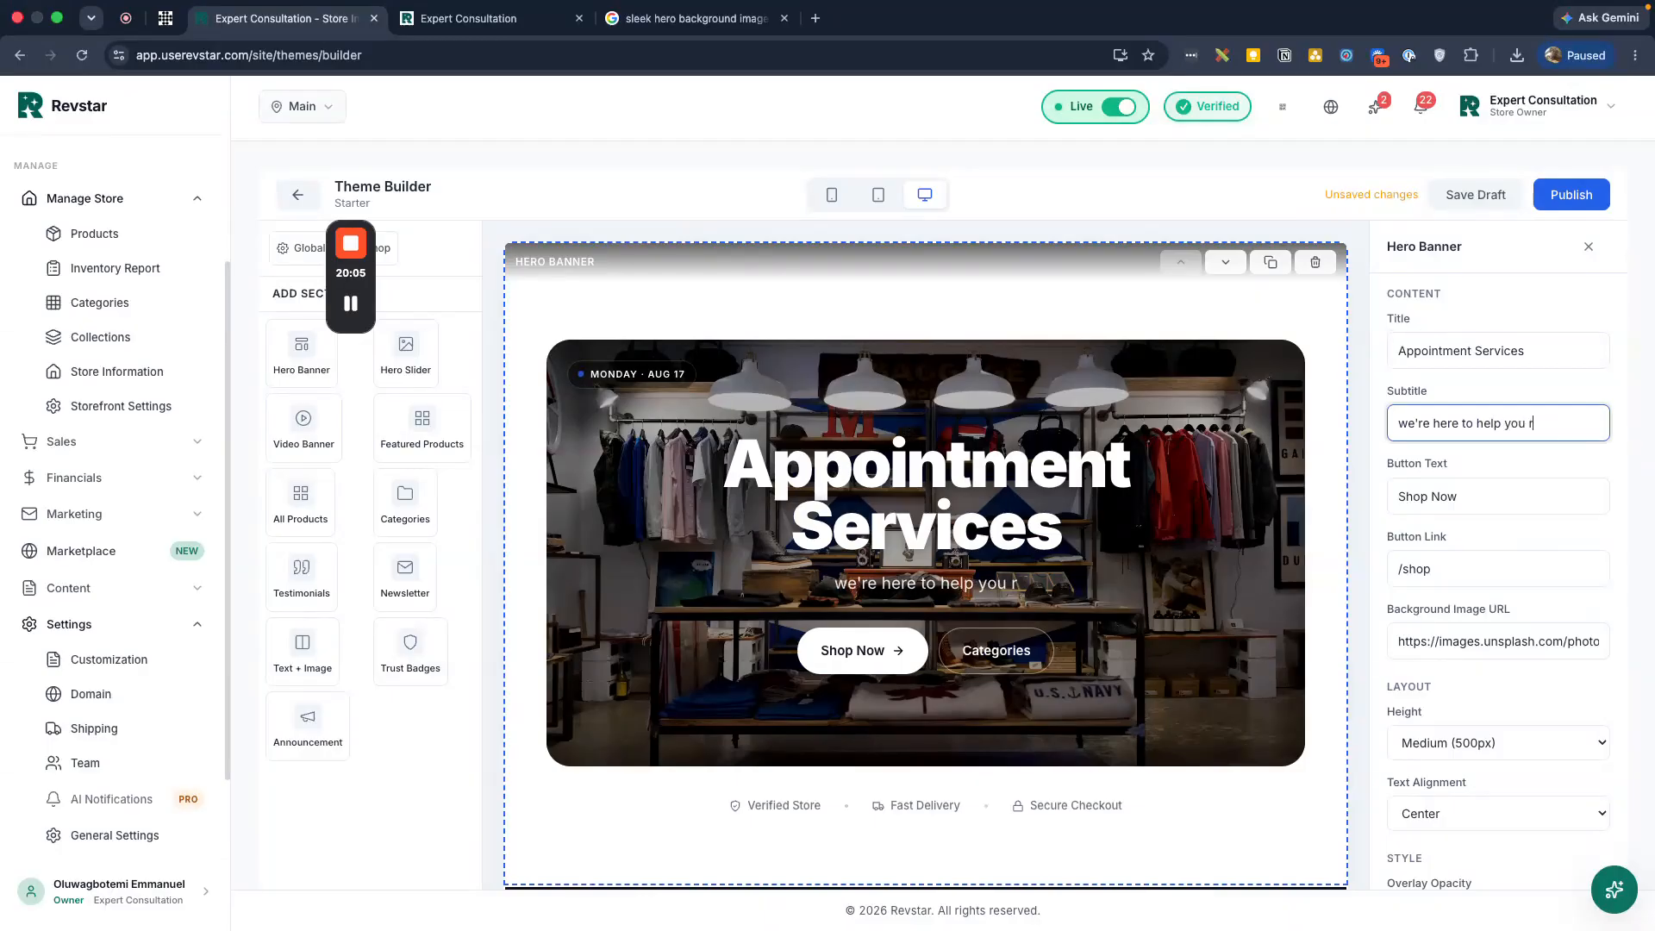
text(un your busiz)
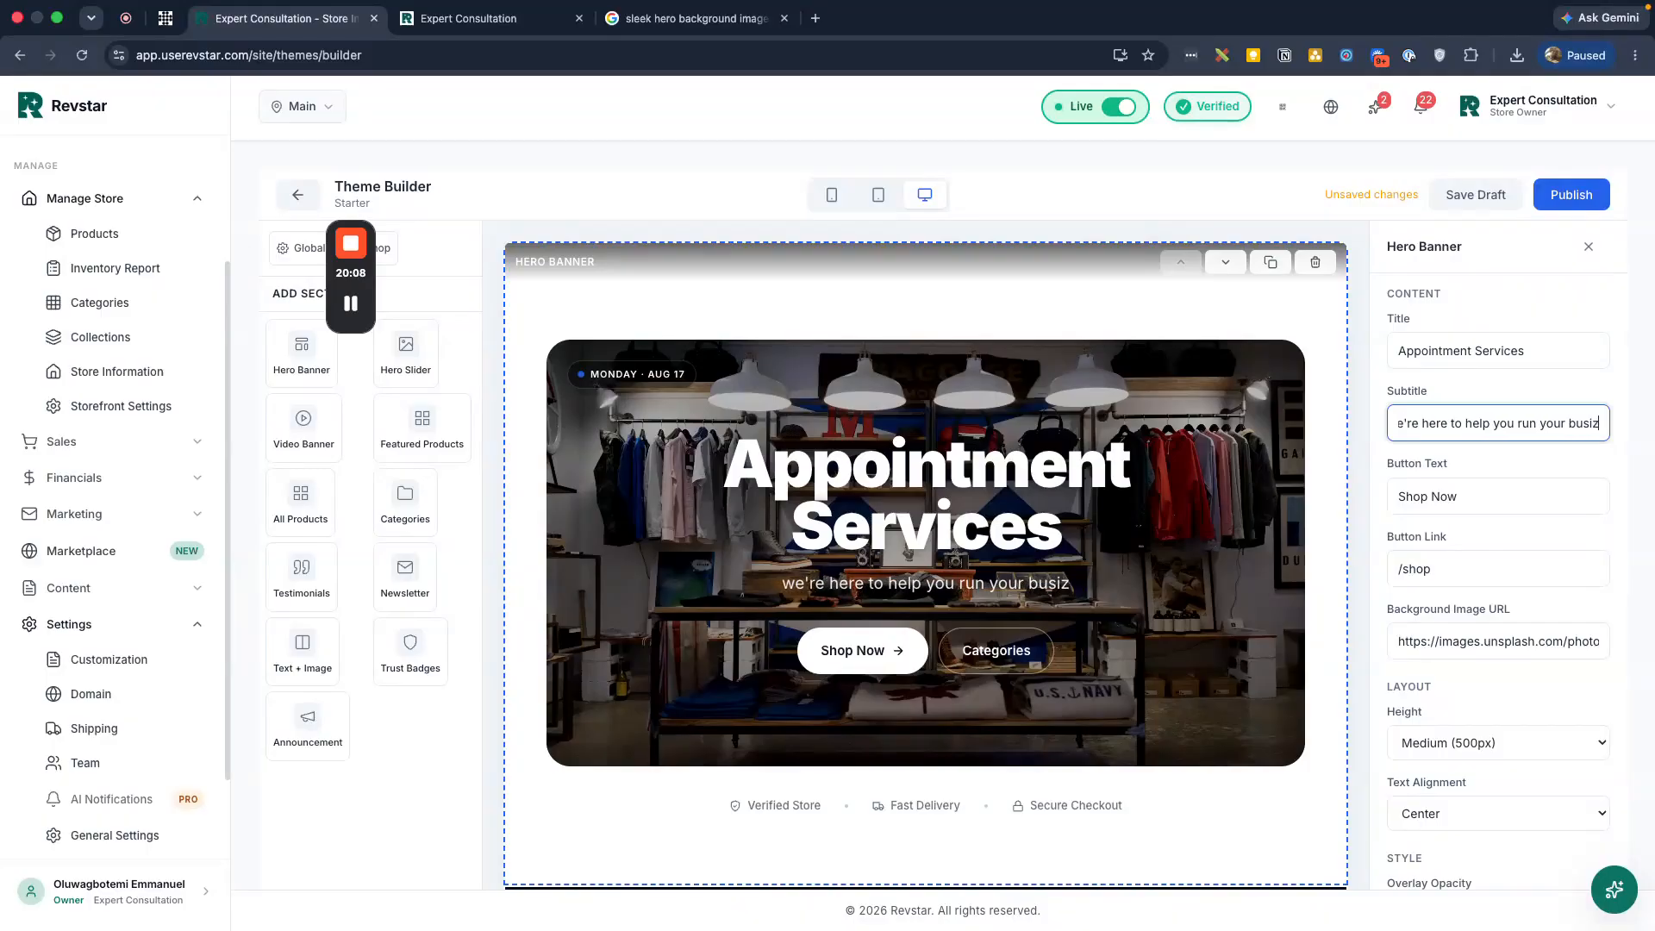
key(BackSpace)
text(ness beter)
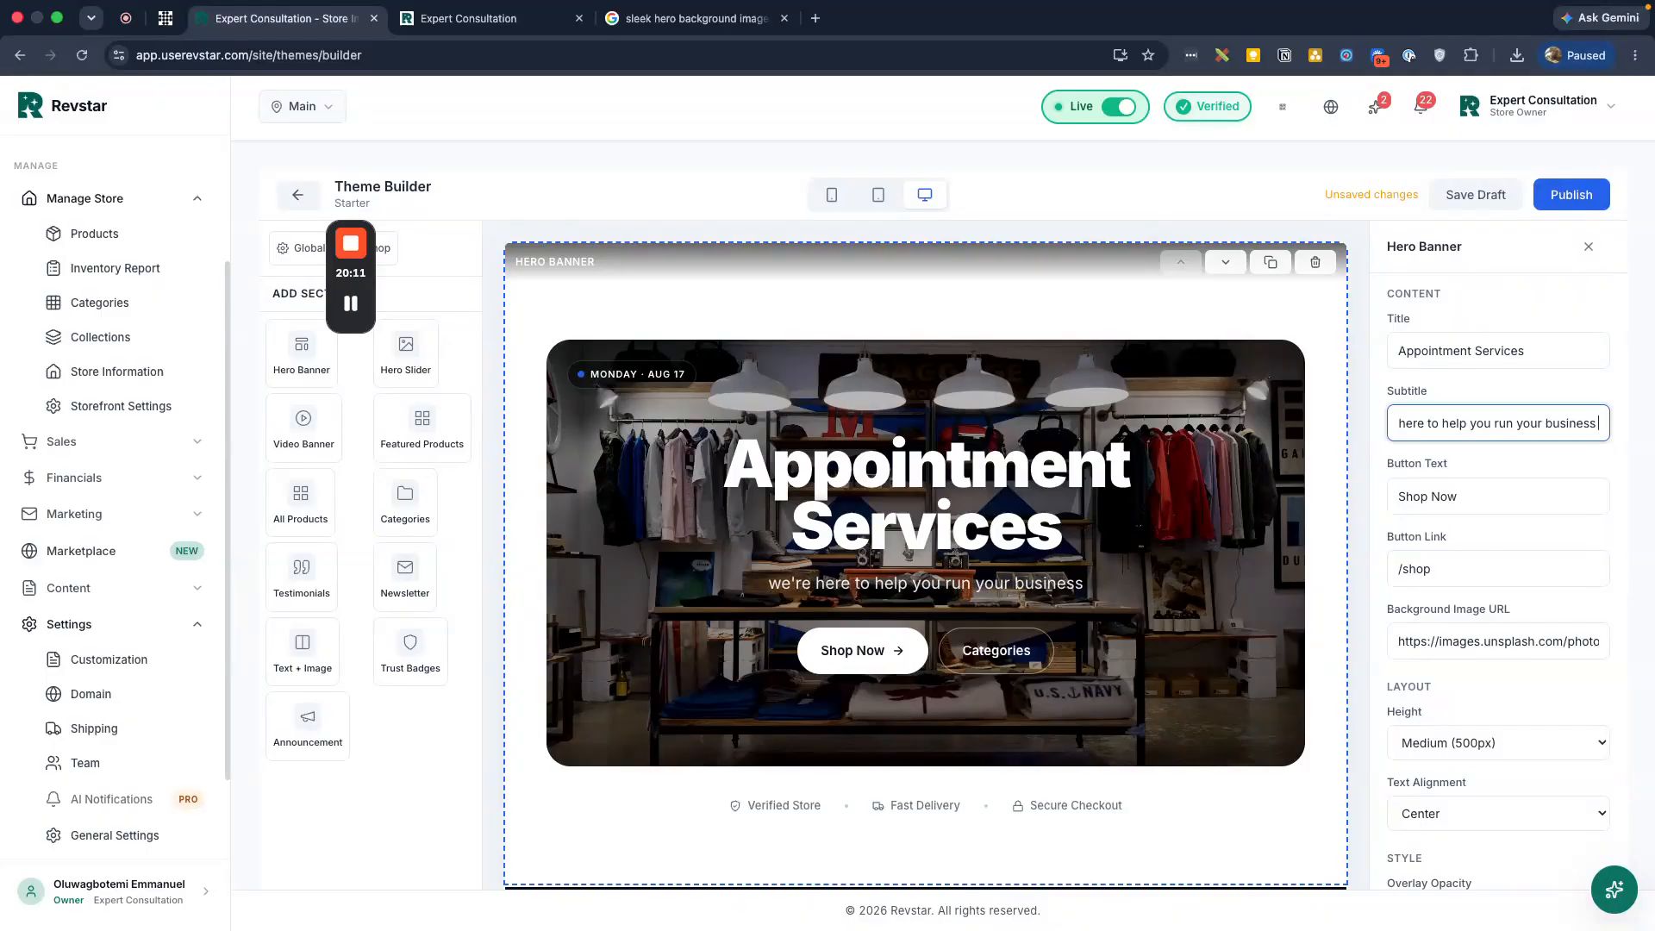
key(Left)
key(Left)
text(t)
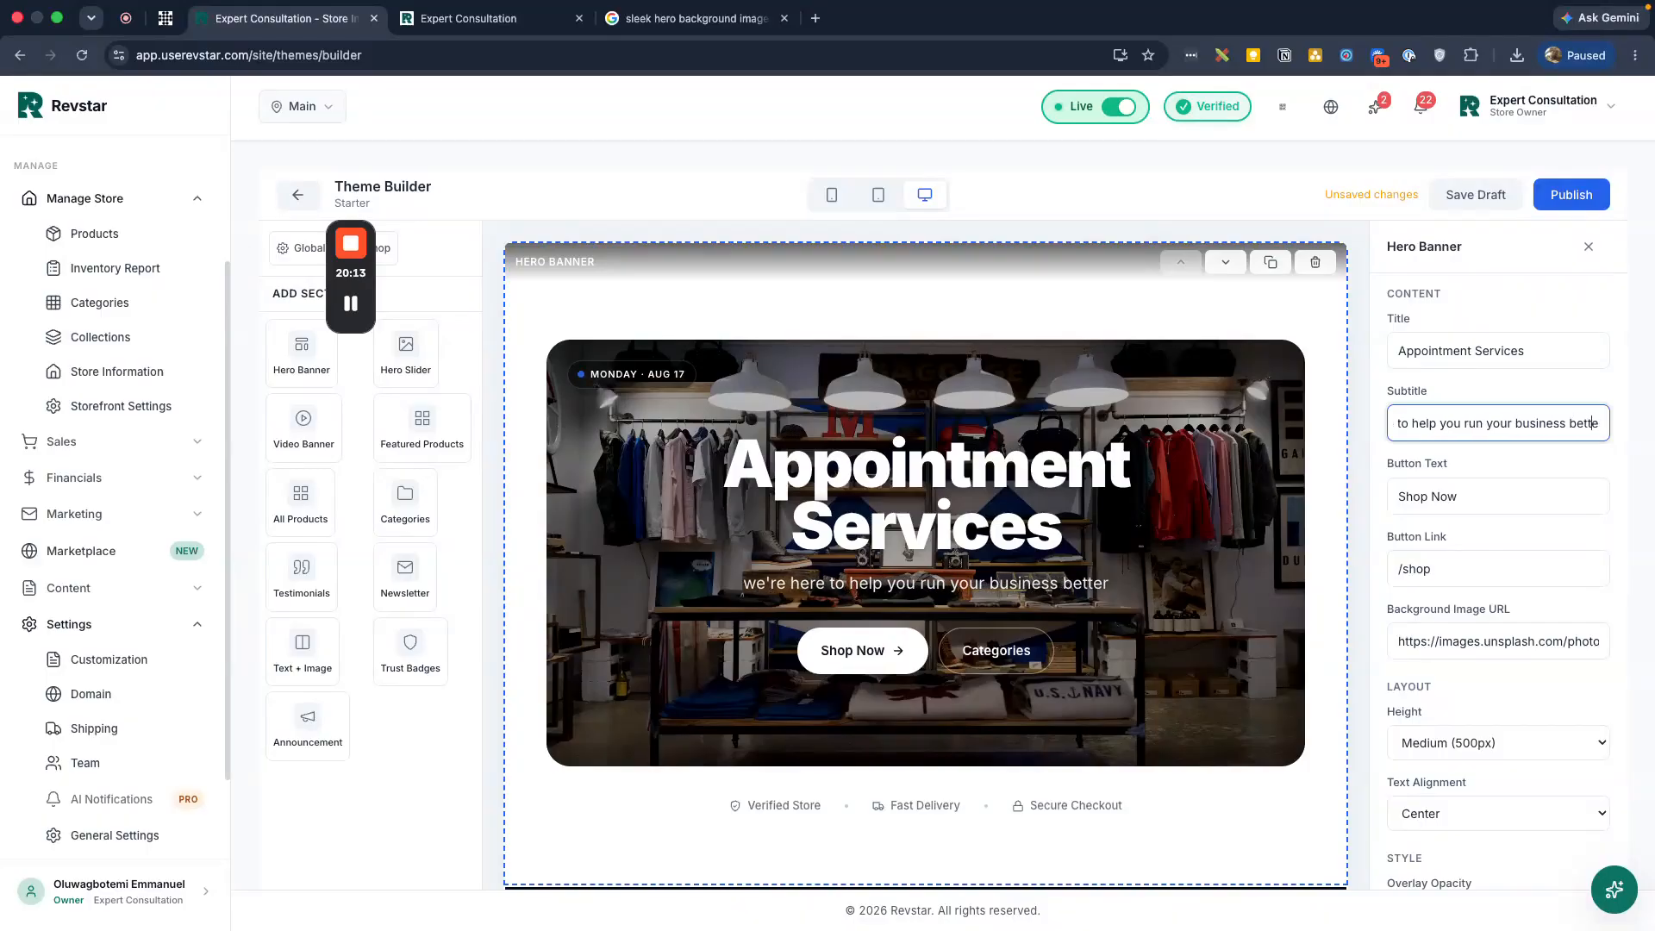
Change the hero banner's button text to "Book appointment"
scroll(1470, 469, down, 1)
click(1422, 437)
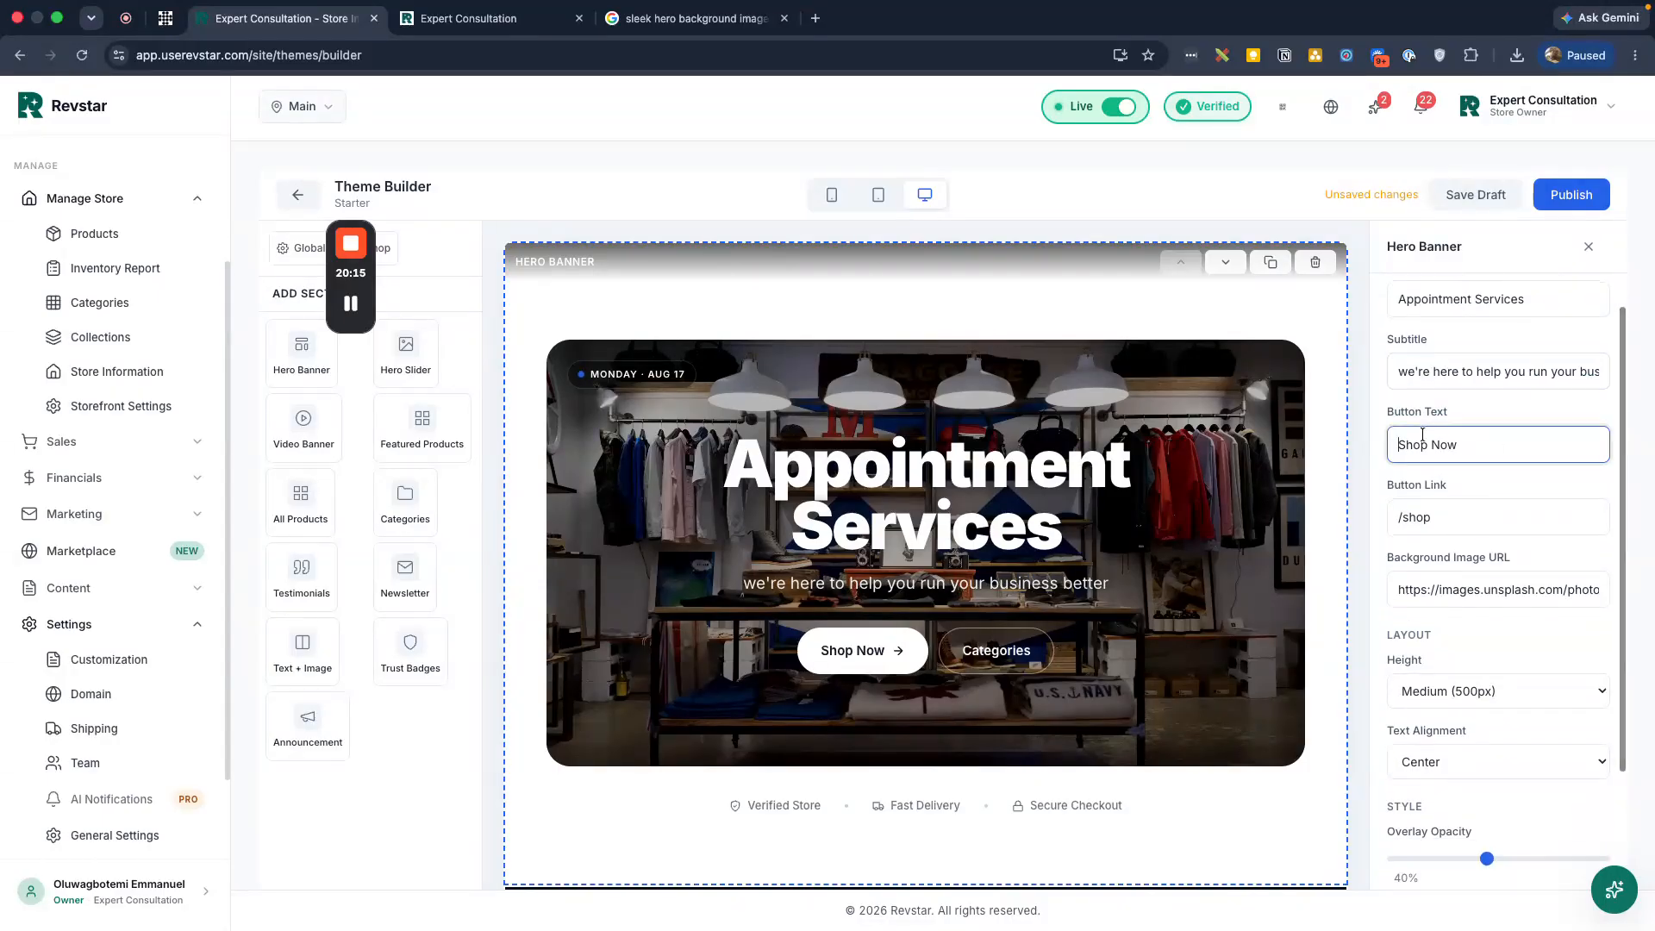
key(super+a)
text(B)
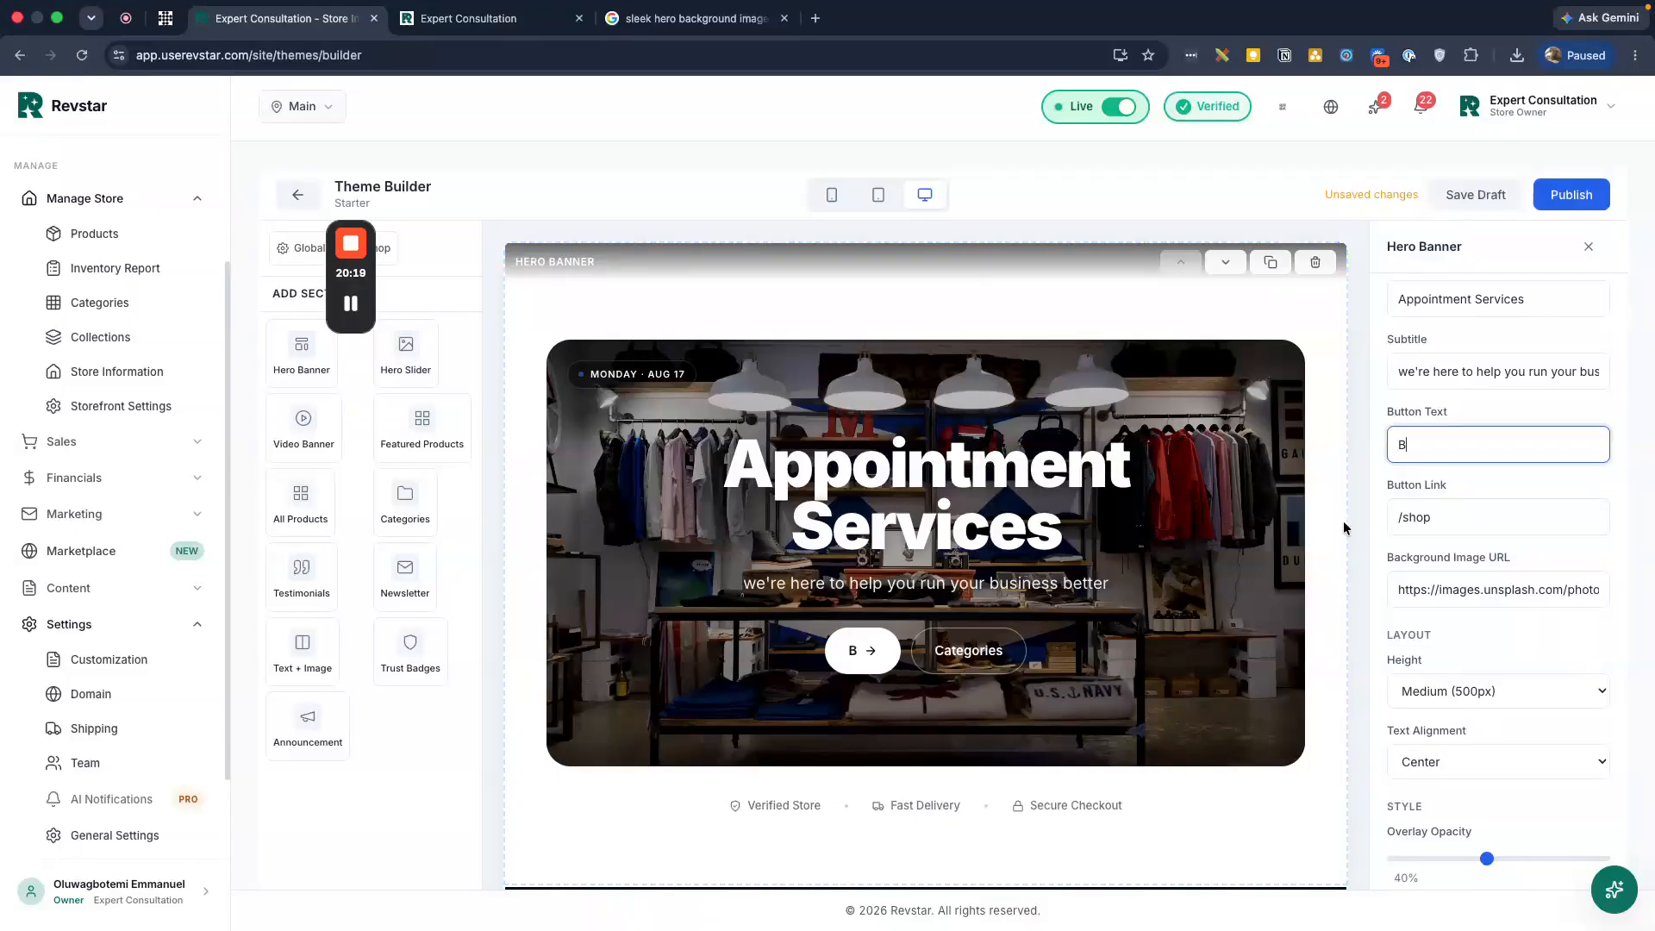
text(ook )
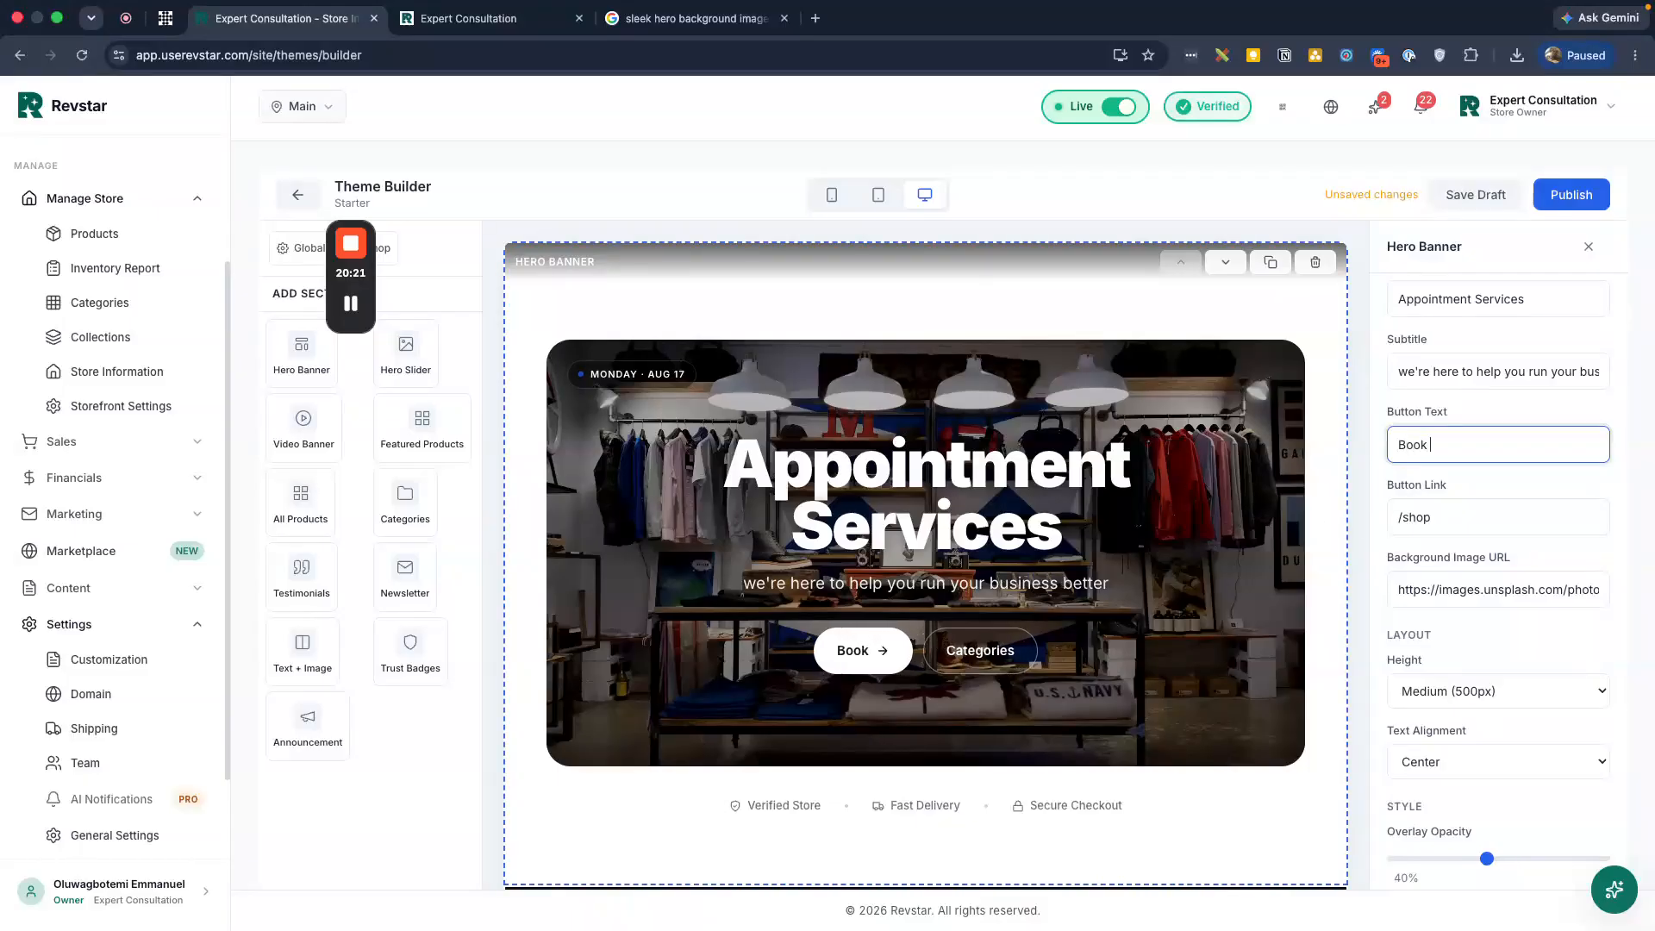
text(appointment)
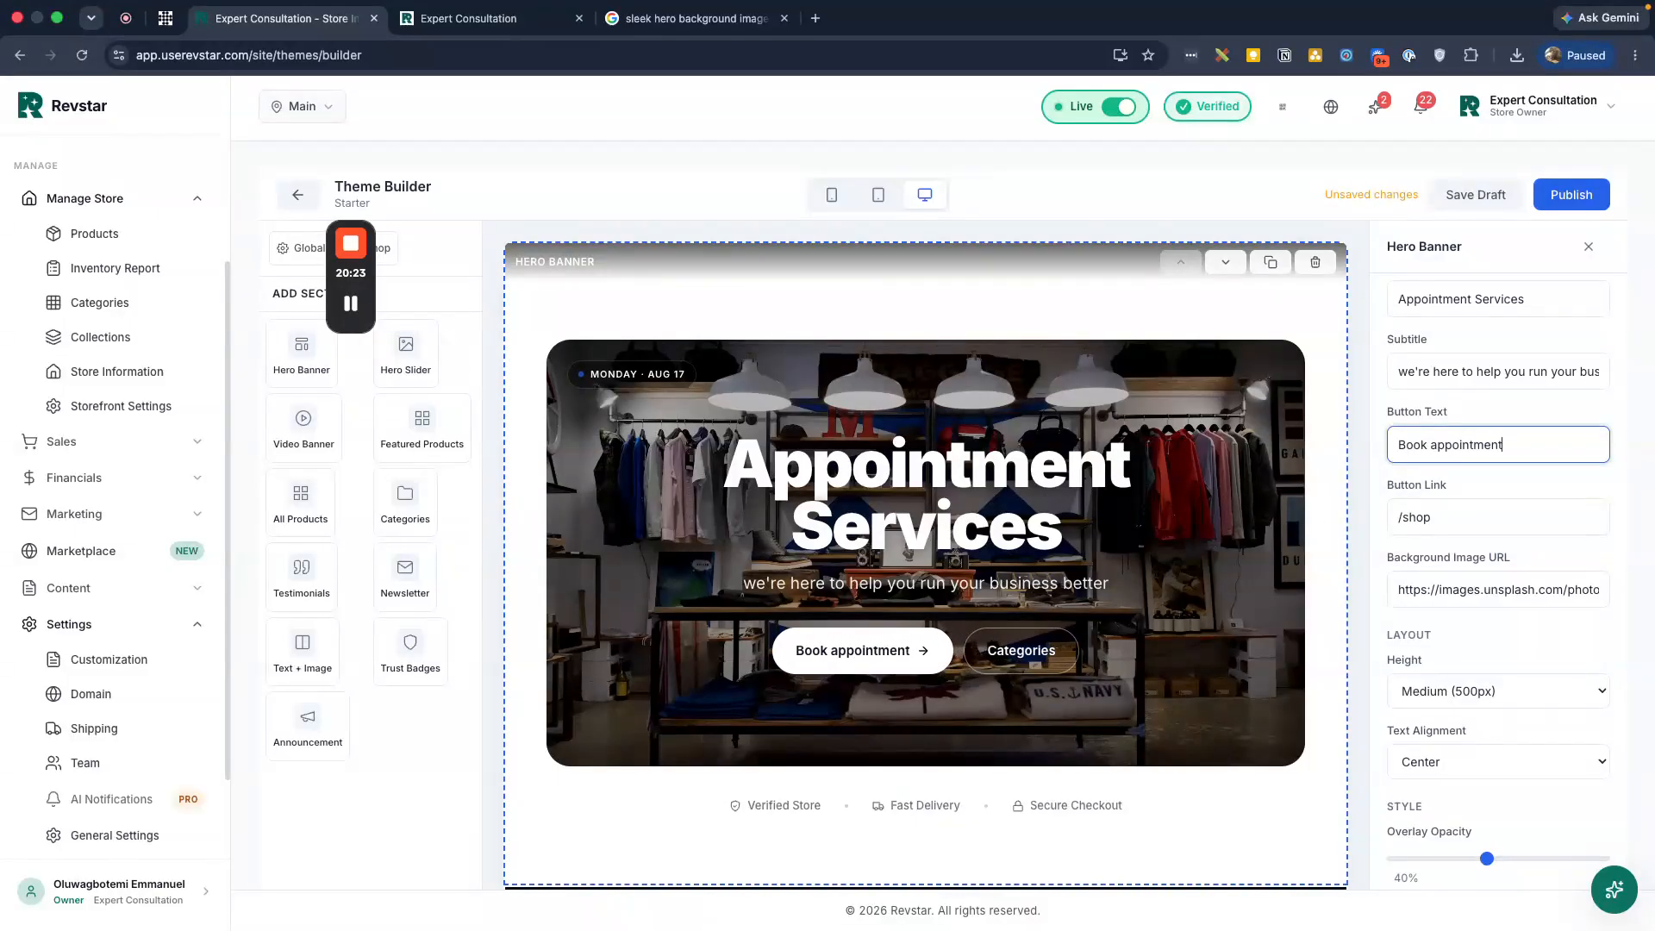
Examine the hero banner's layout and style settings, its button link and its full background image URL
scroll(1460, 528, down, 3)
scroll(1418, 483, up, 2)
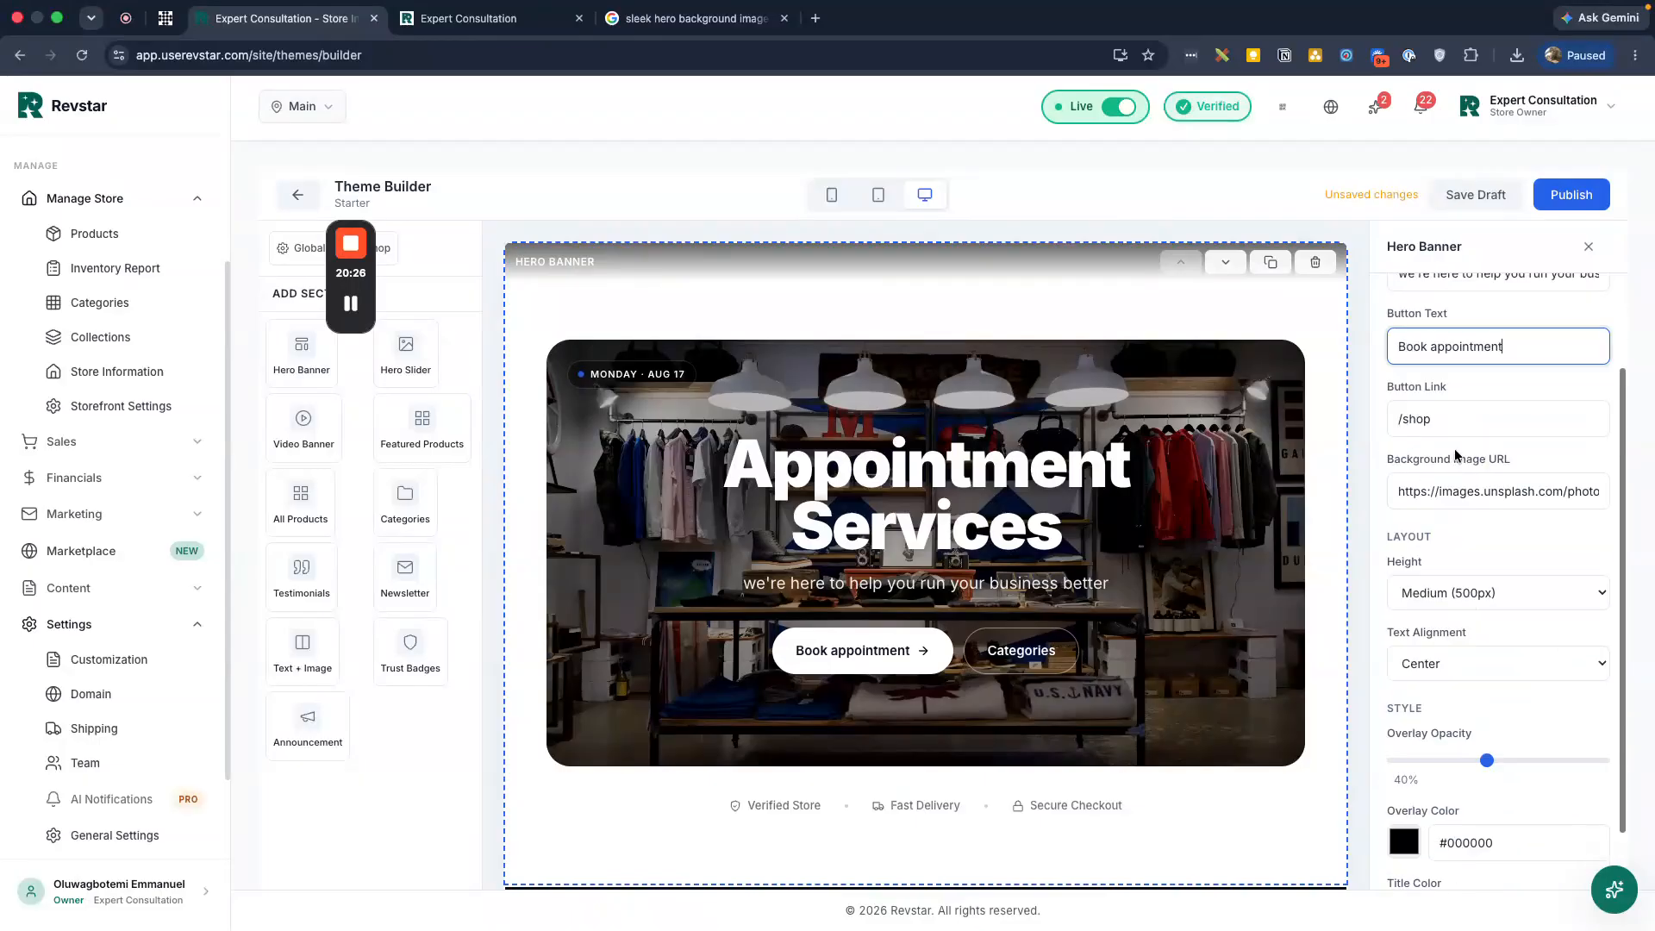
scroll(1482, 595, down, 2)
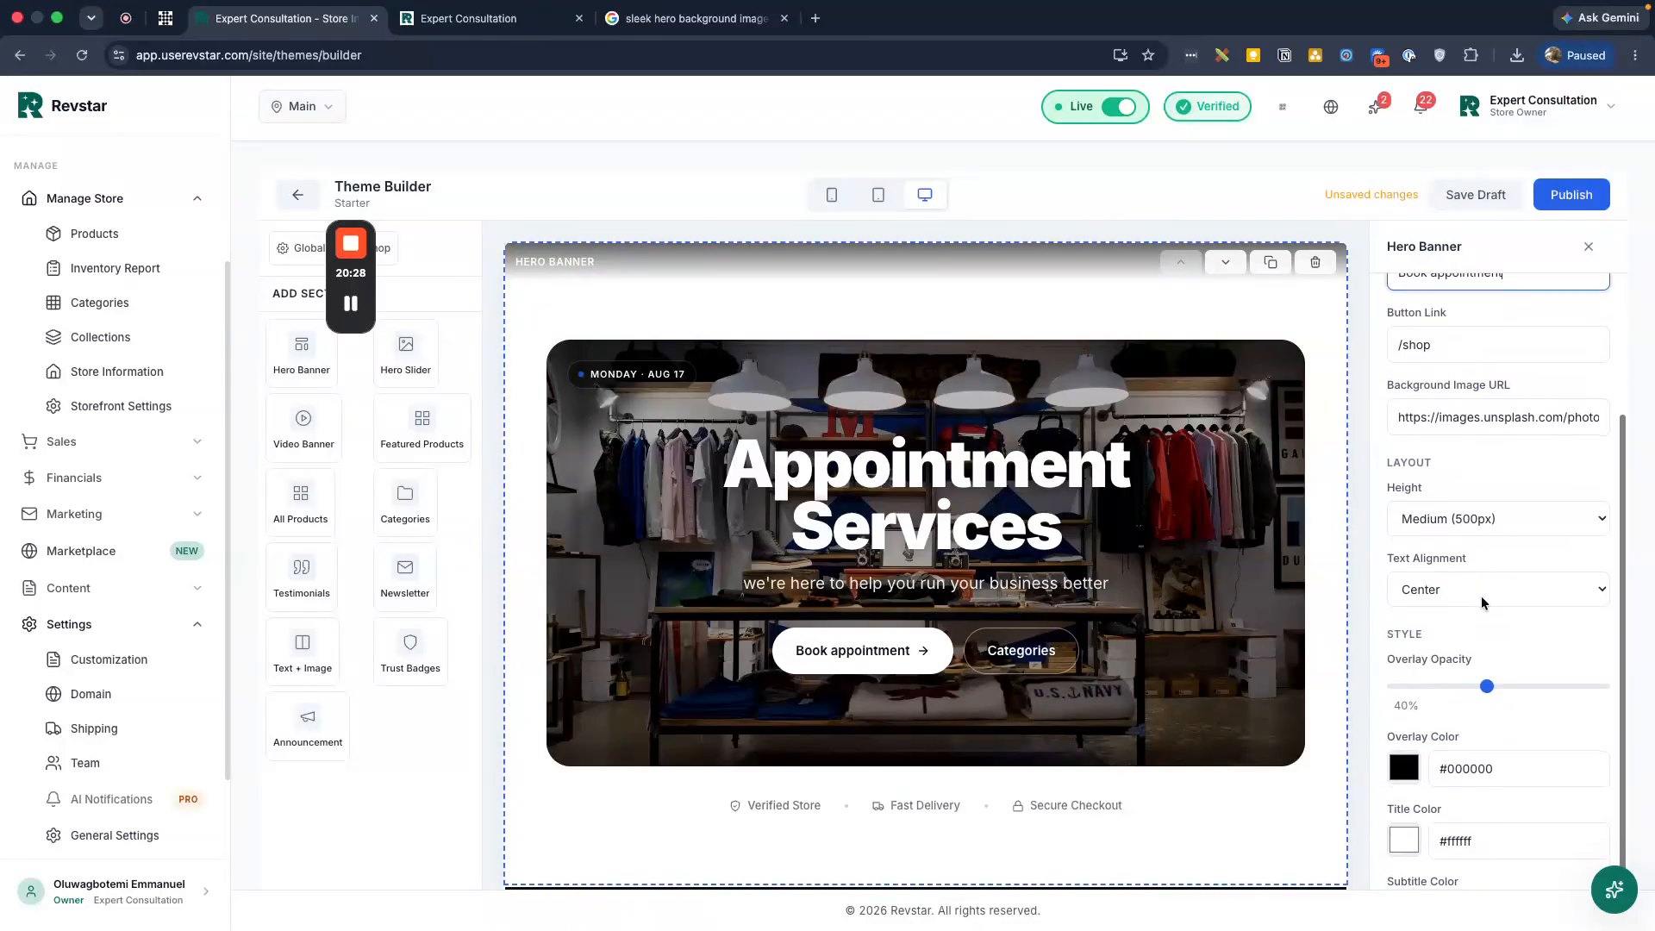
click(1422, 349)
drag(1402, 351, 1444, 351)
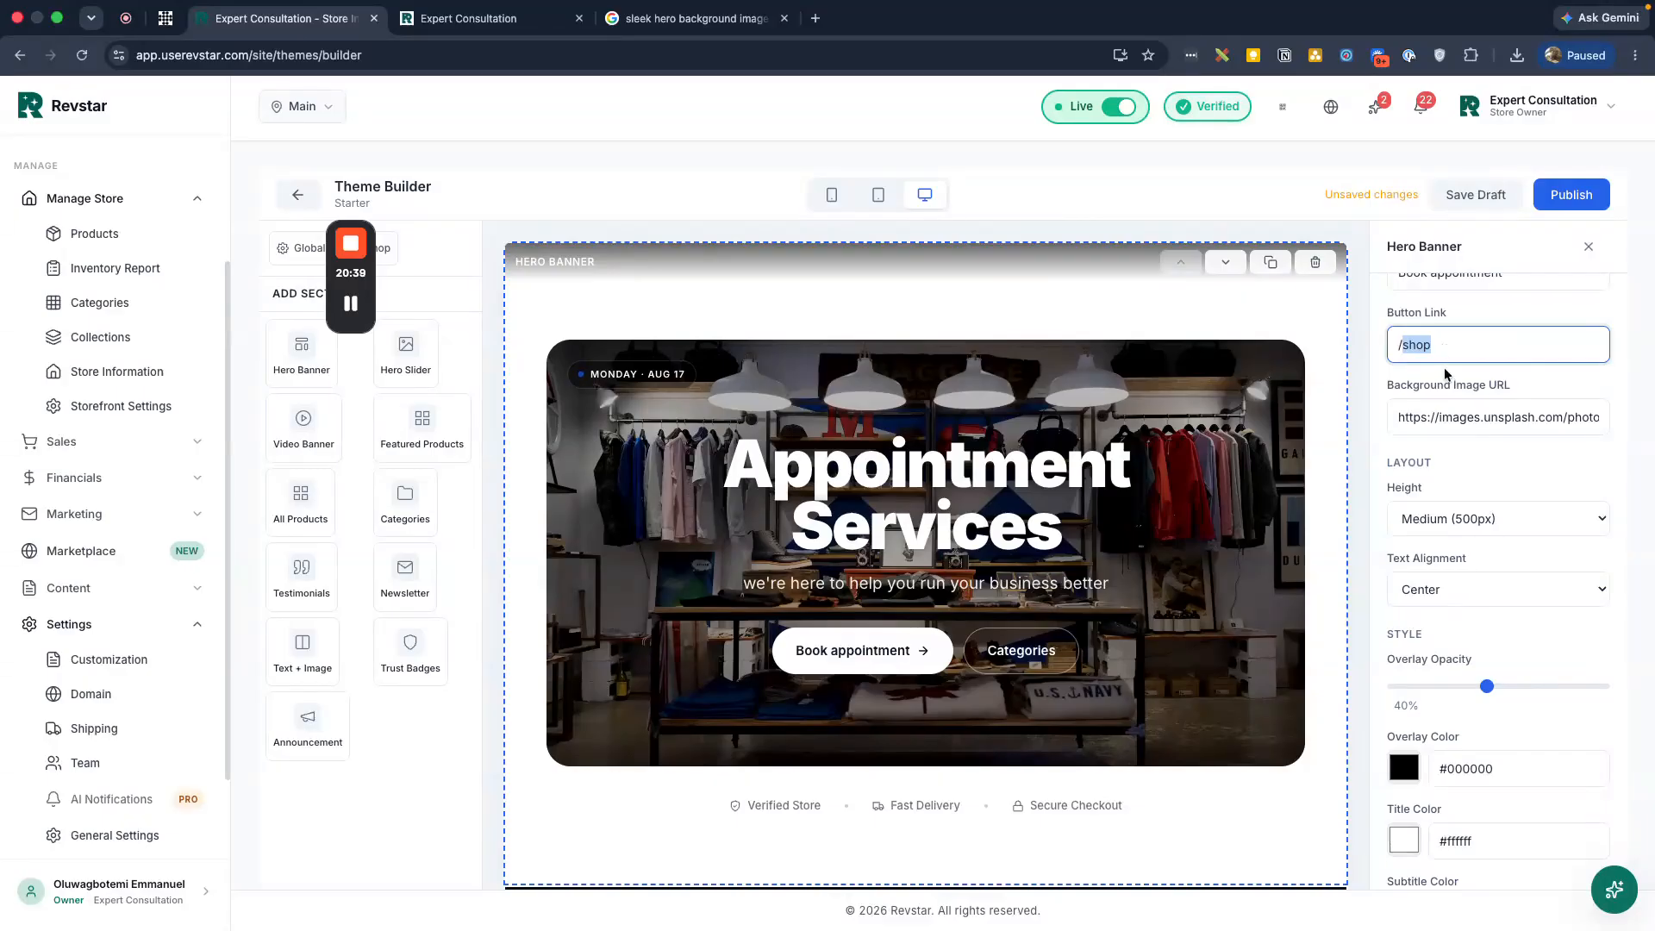
click(1458, 422)
key(super+Right)
key(super+Left)
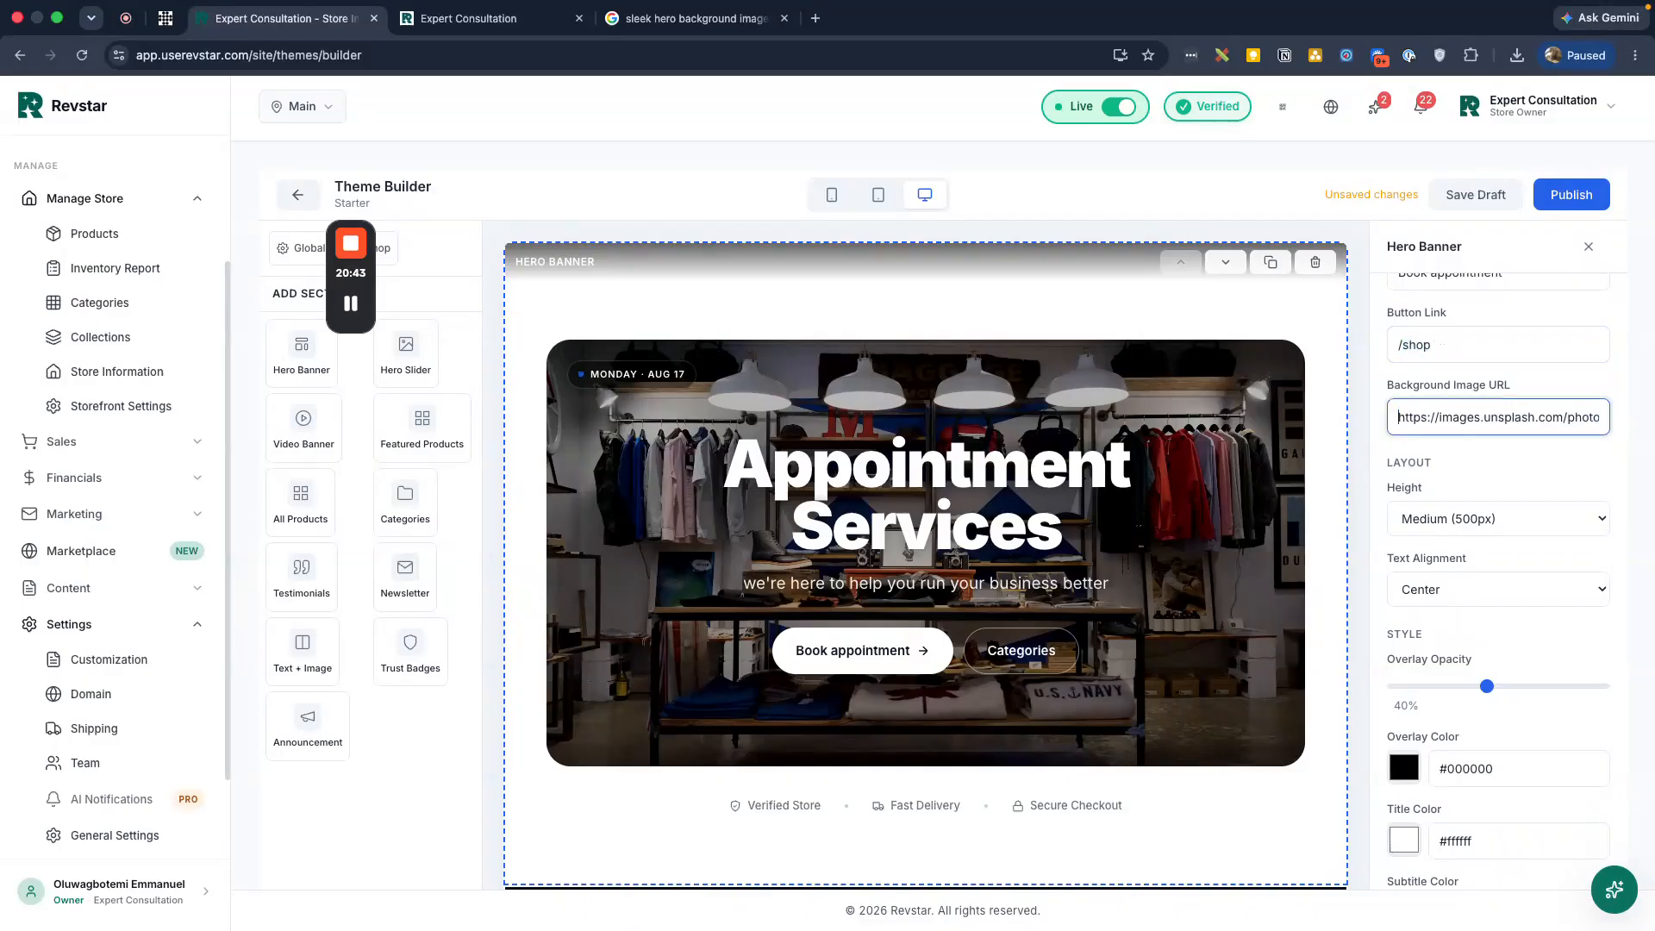
key(super+Right)
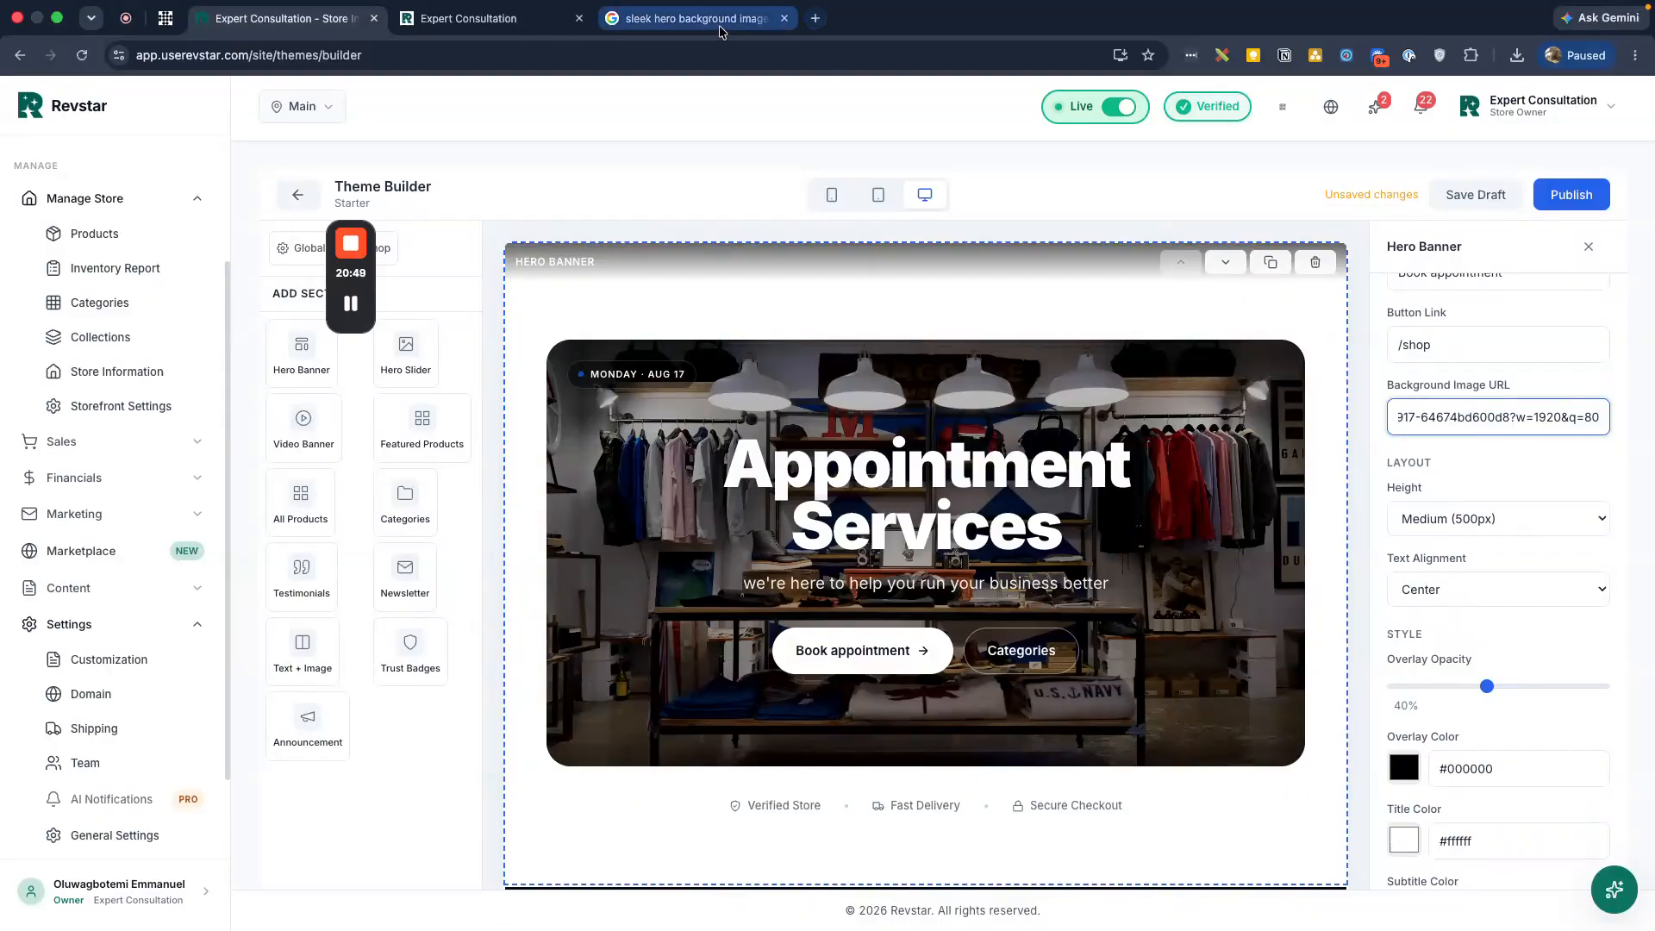
Switch to the image search results and open unsplash.com in their place
click(690, 18)
click(697, 57)
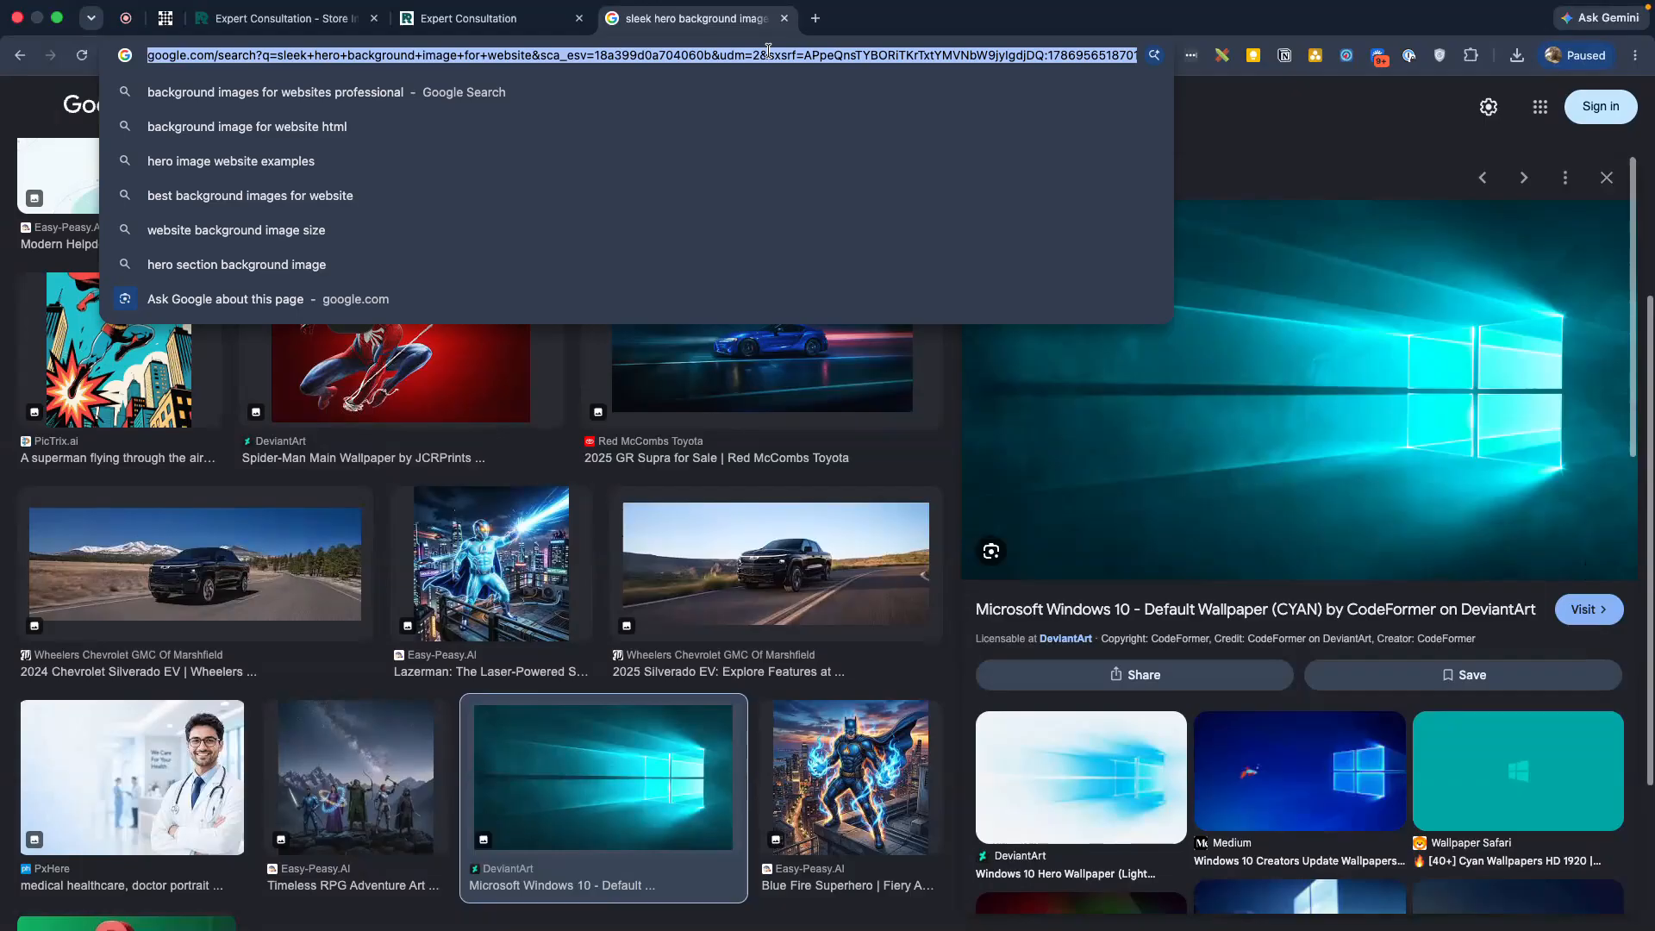
text(unsplasg)
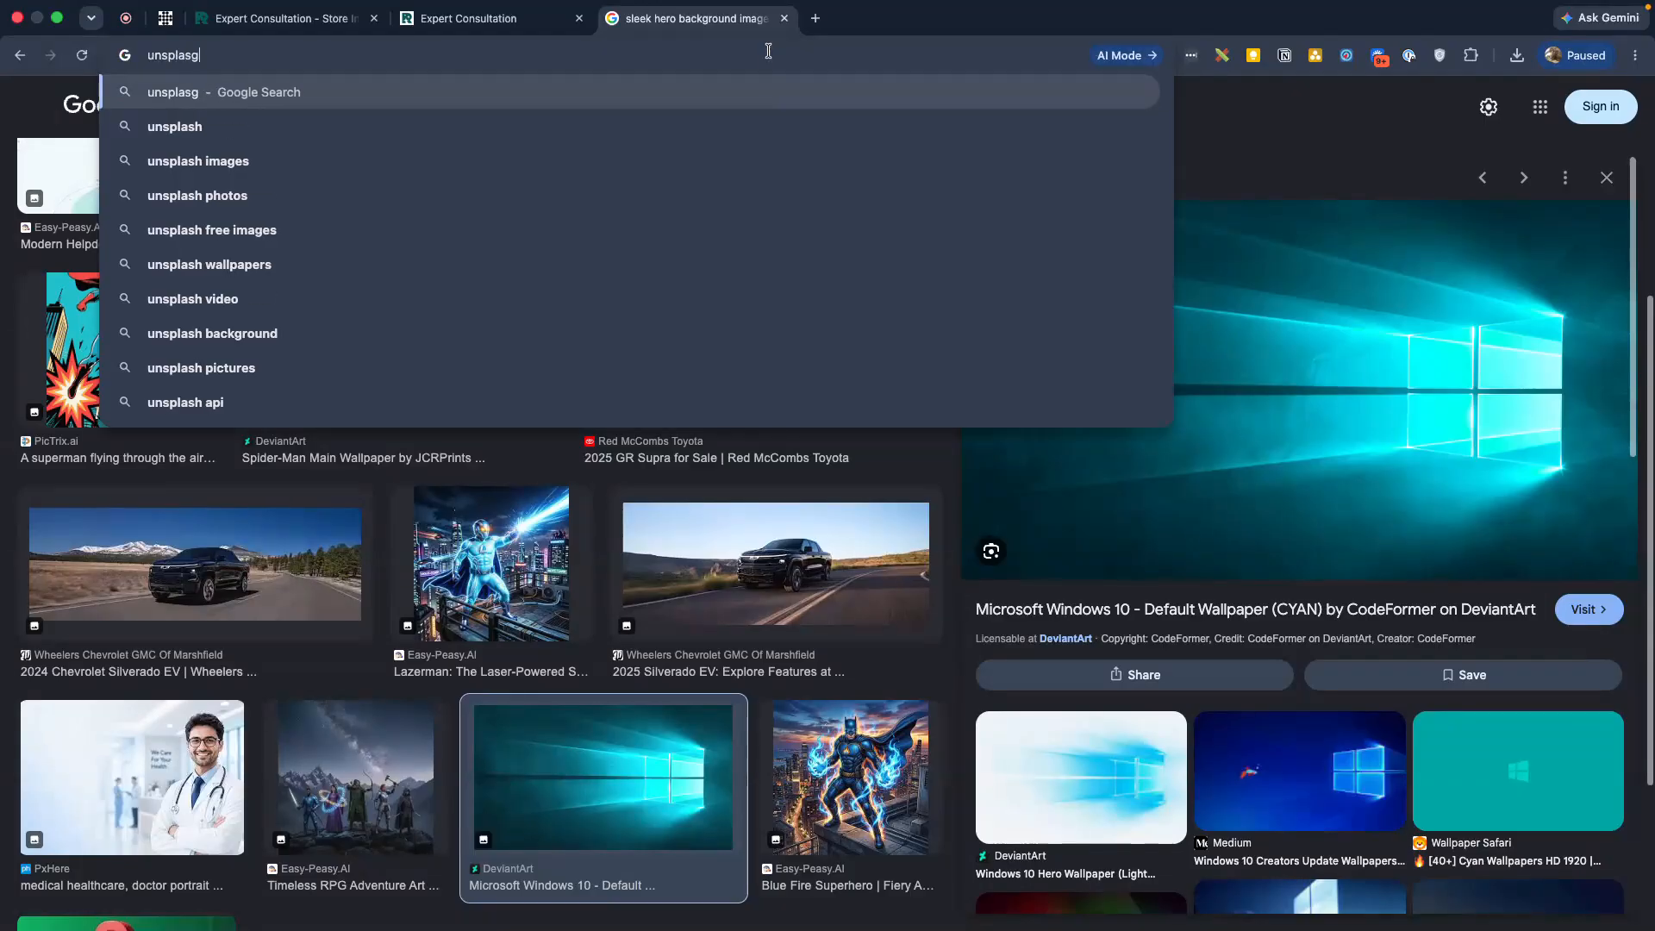
key(BackSpace)
text(h.com)
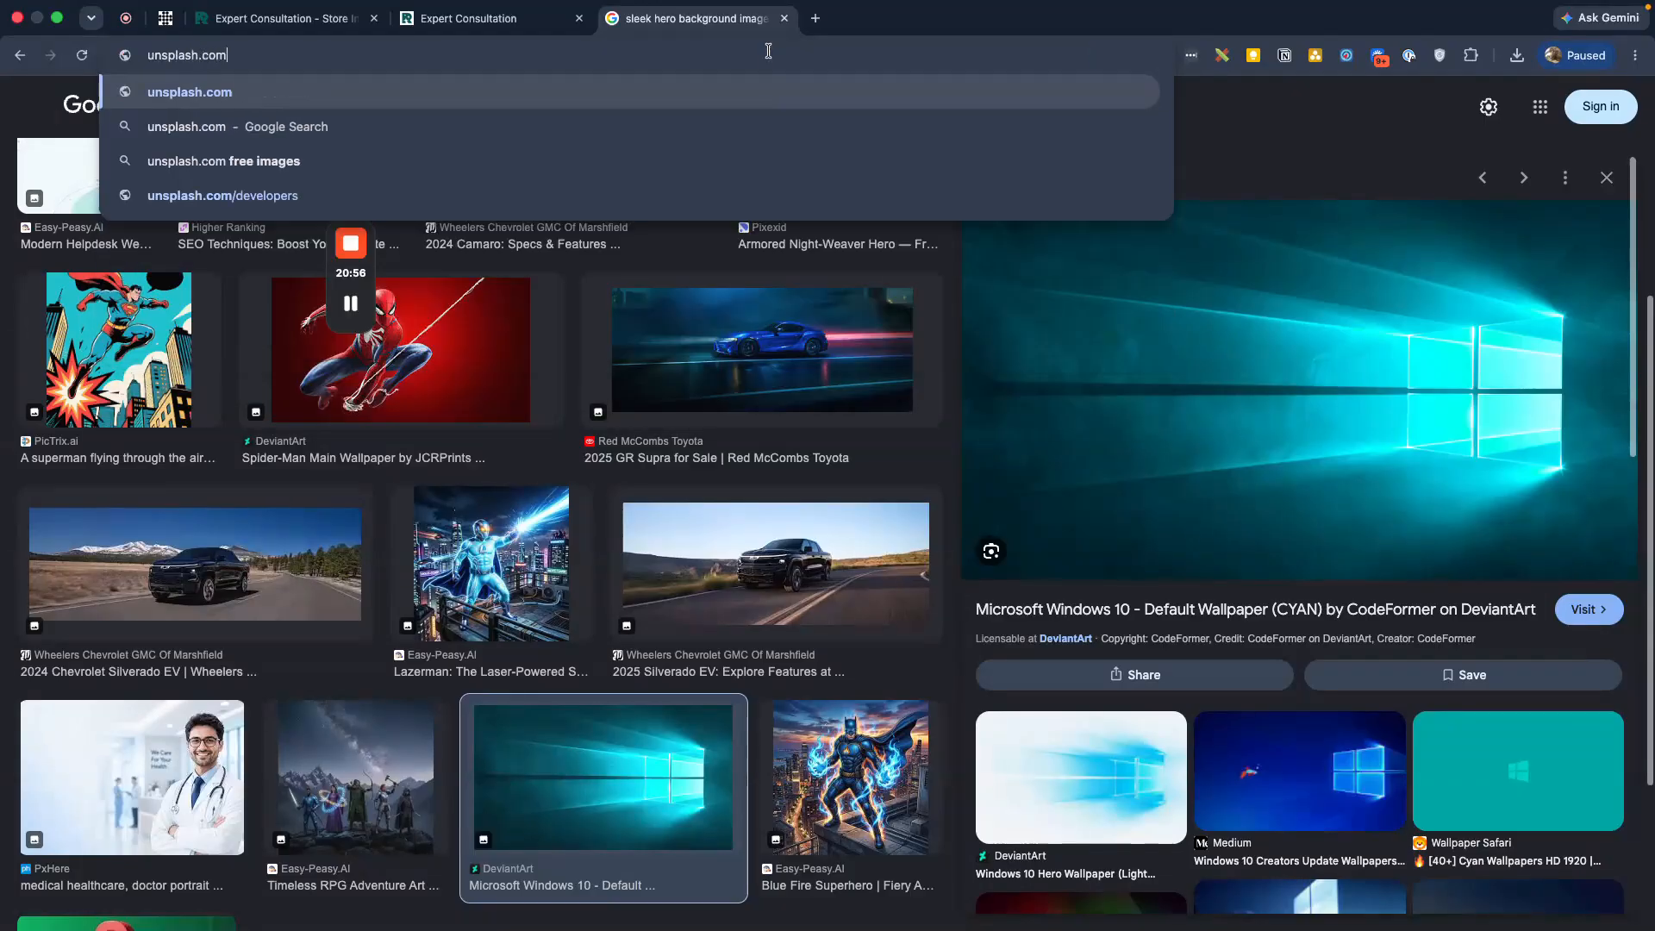
key(Return)
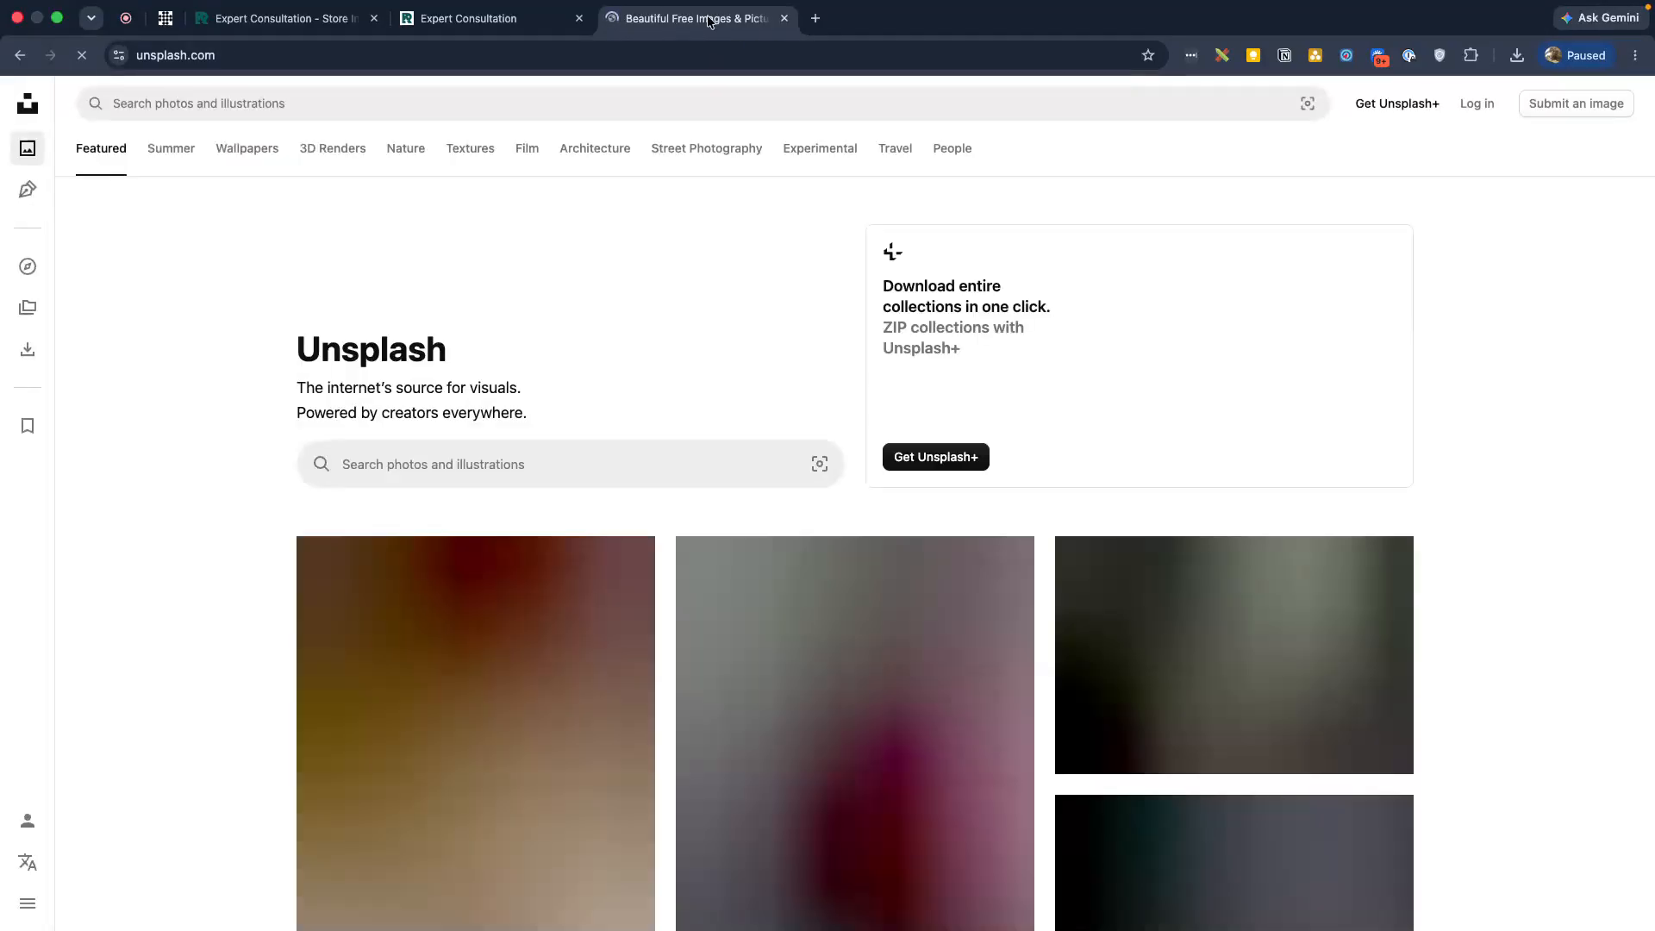
Search Unsplash for "appointment"
key(slash)
text(a)
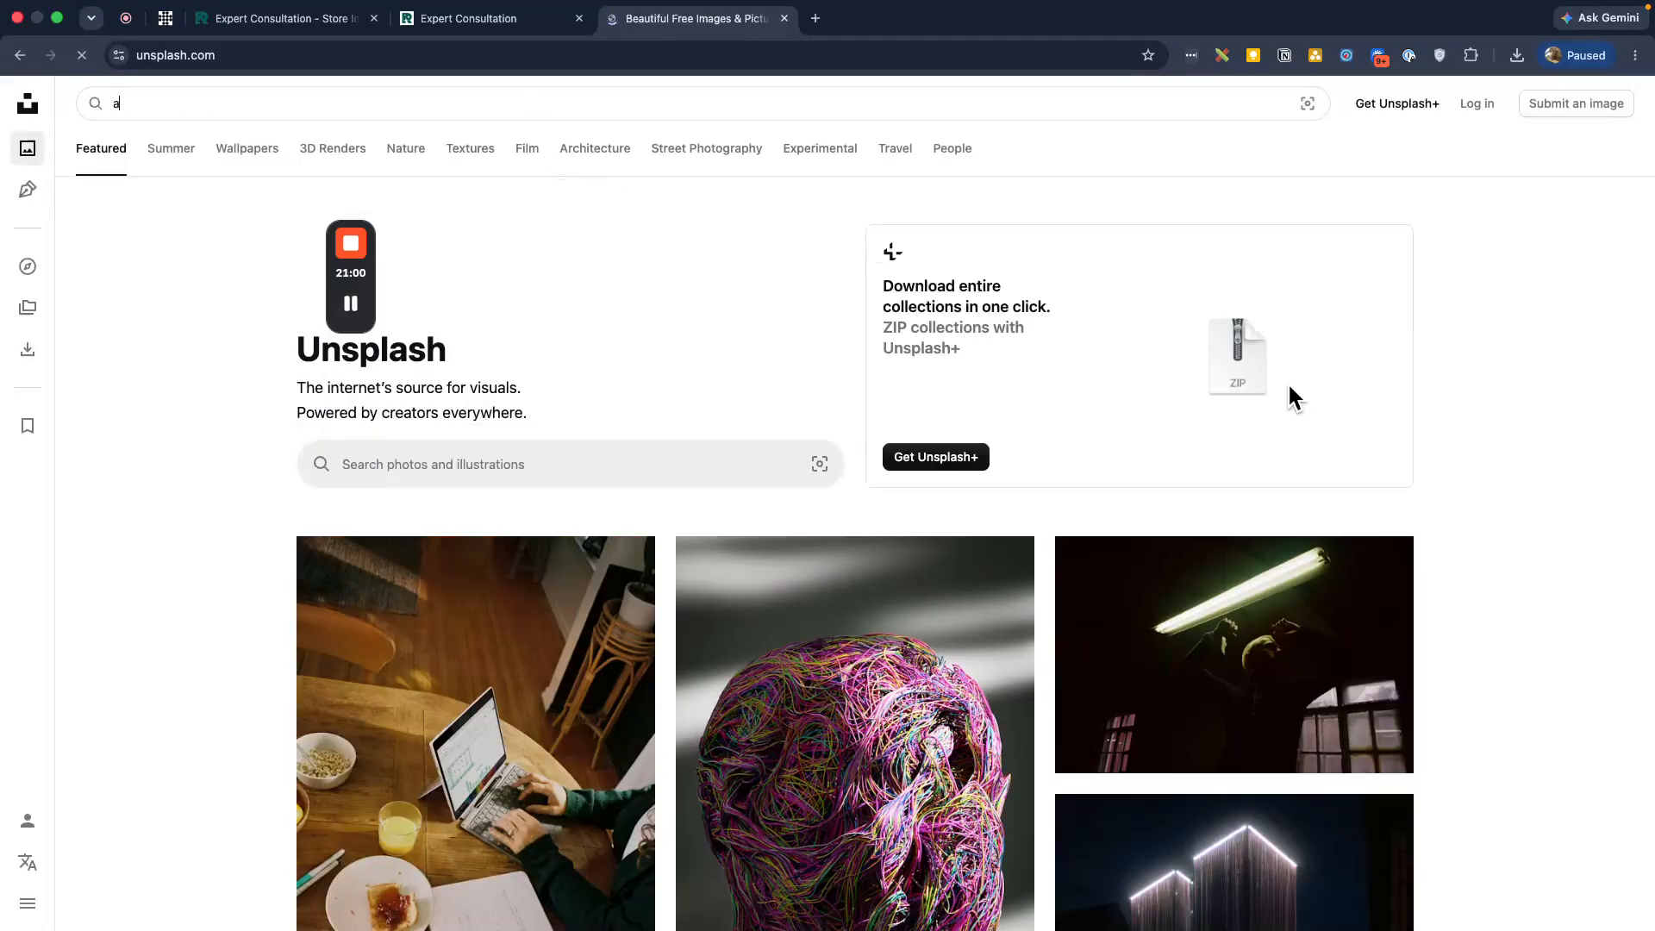
text(ppointment)
key(Return)
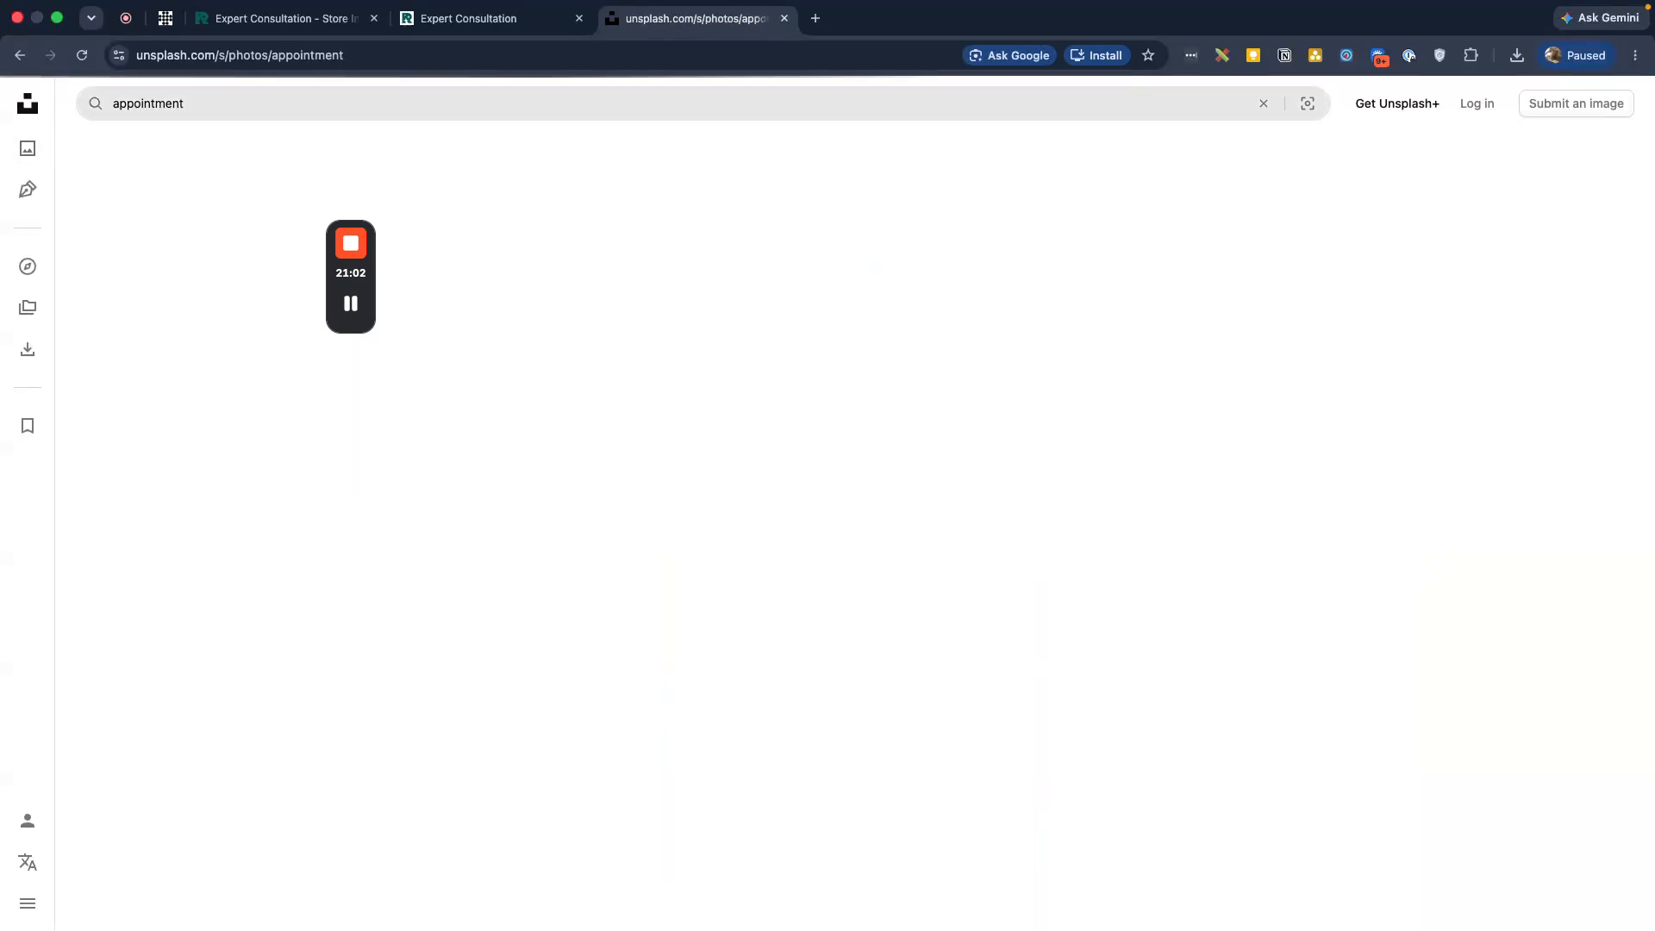
Open the black-and-white "Man using MacBook" photo from the results and copy its share link
click(919, 388)
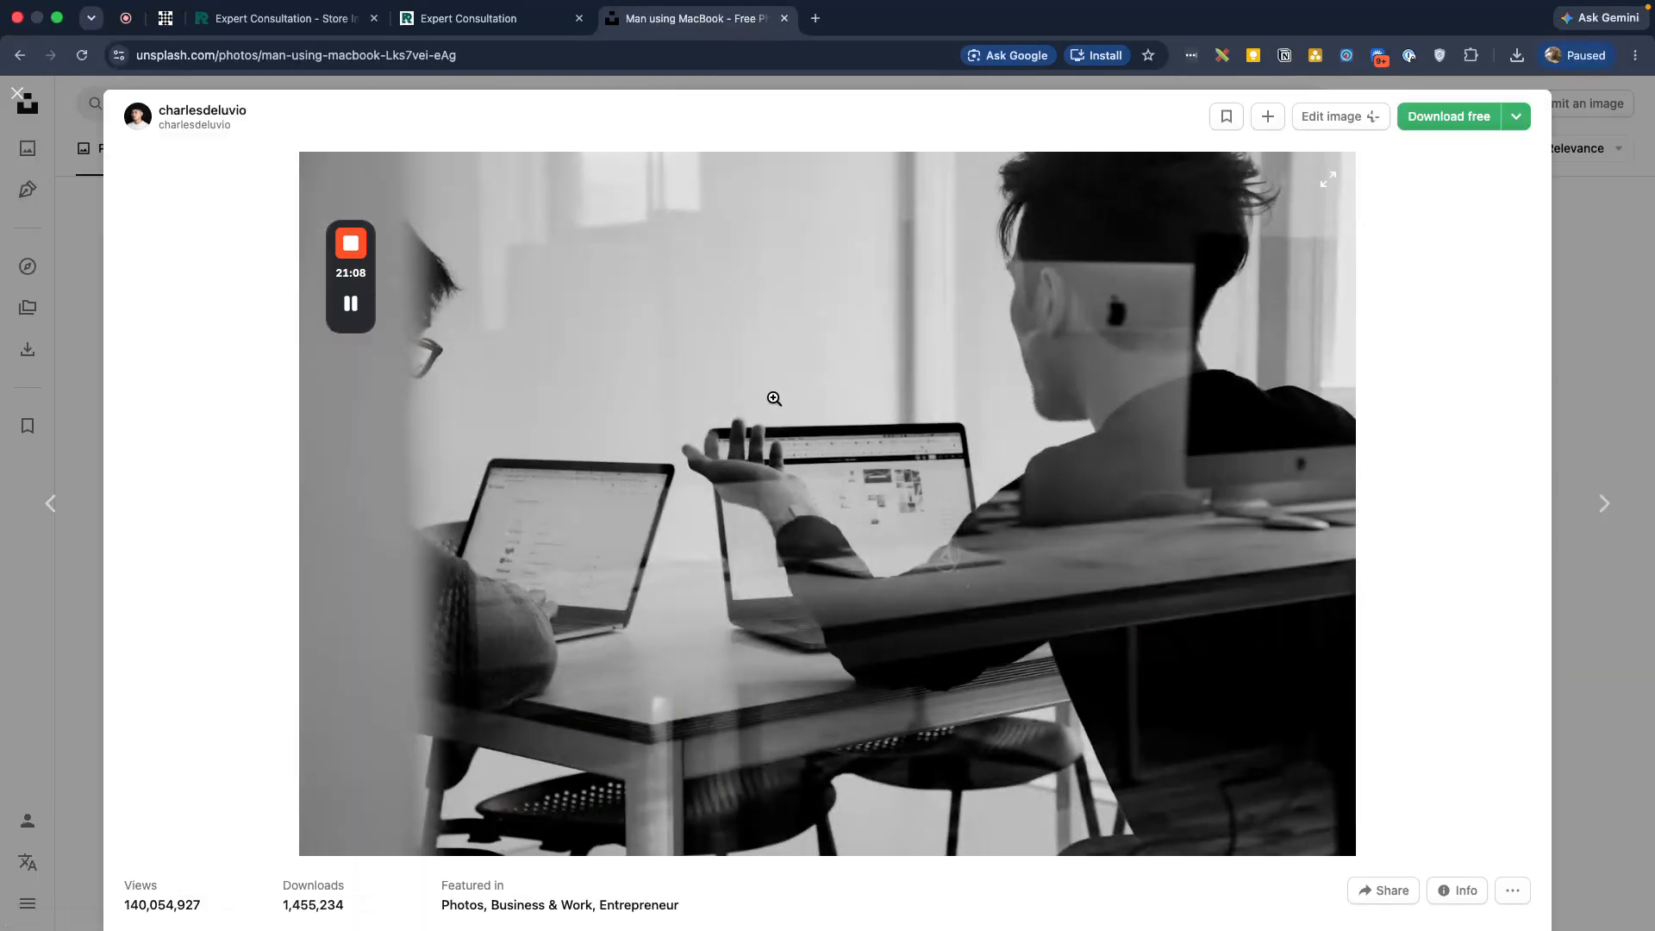
scroll(789, 430, down, 1)
scroll(790, 430, up, 1)
click(1353, 884)
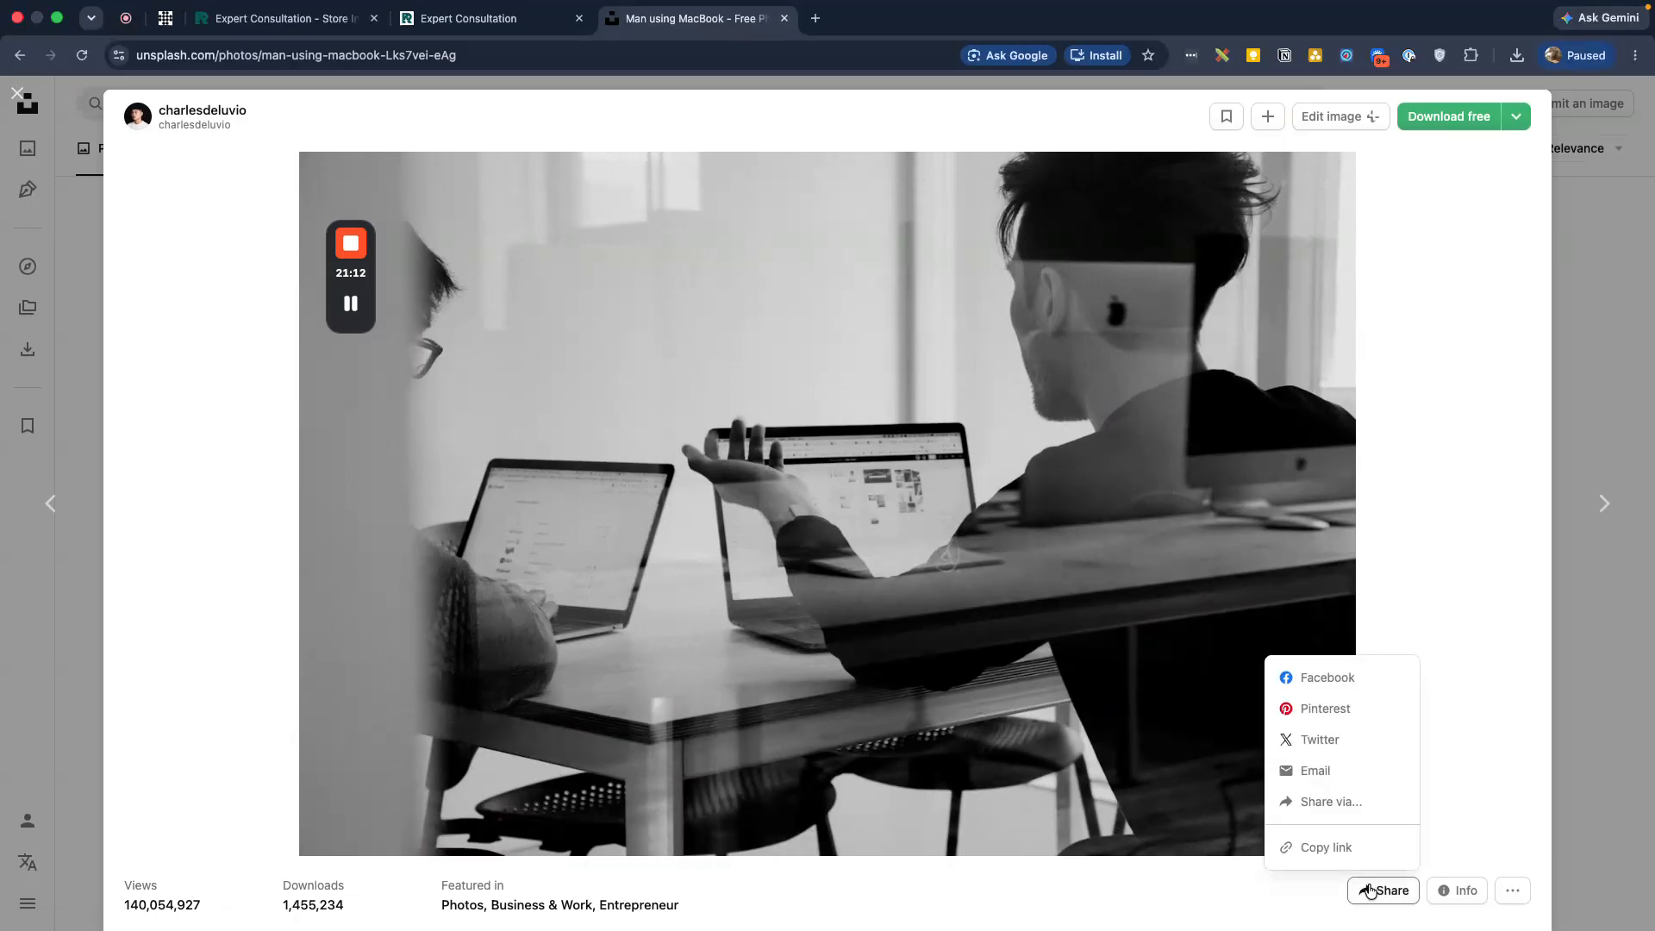
click(1327, 829)
Return to the theme builder and compare the copied Unsplash link, pasted in a temporary browser tab, with the hero banner's background image URL
click(445, 43)
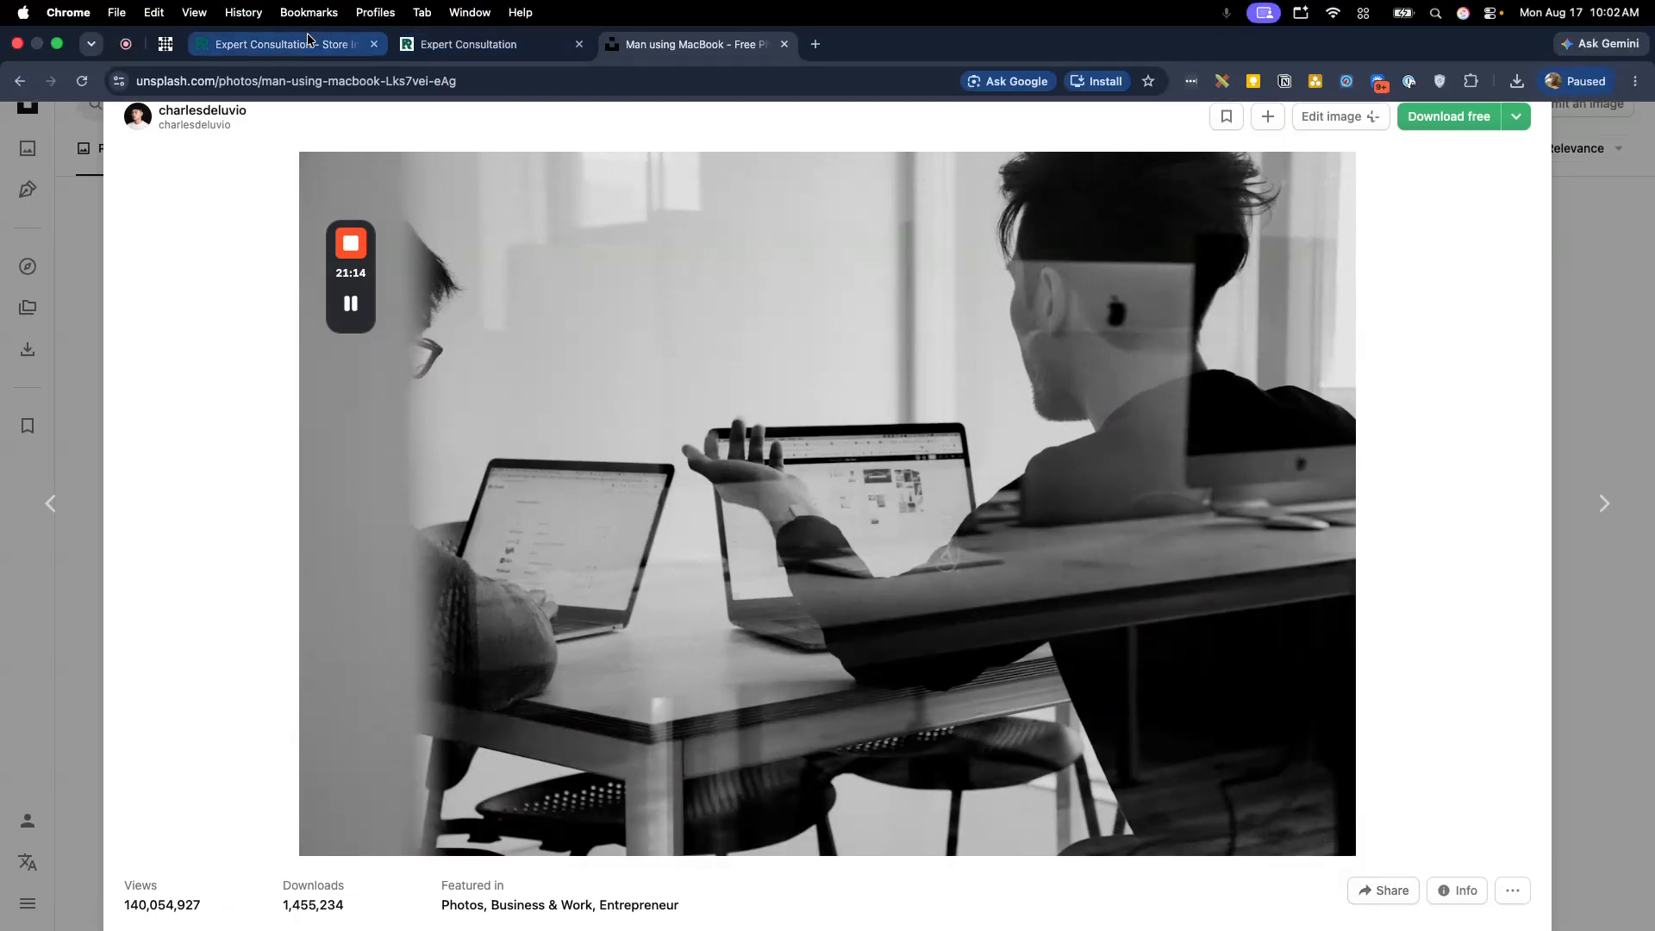
triple_click(1442, 417)
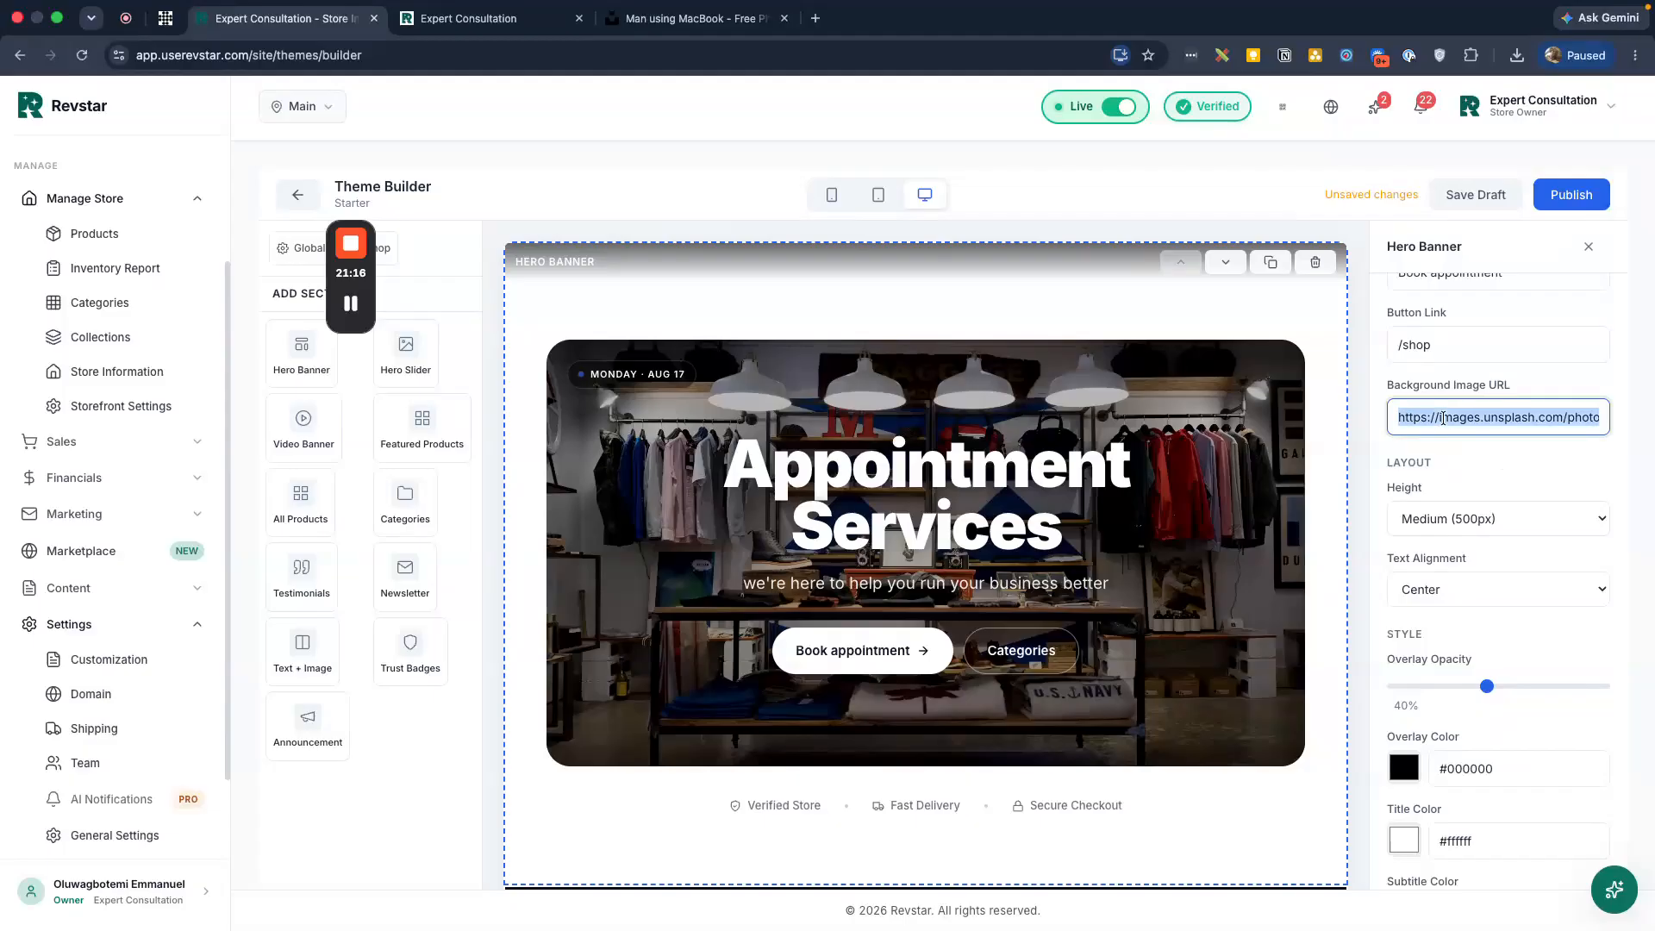
key(BackSpace)
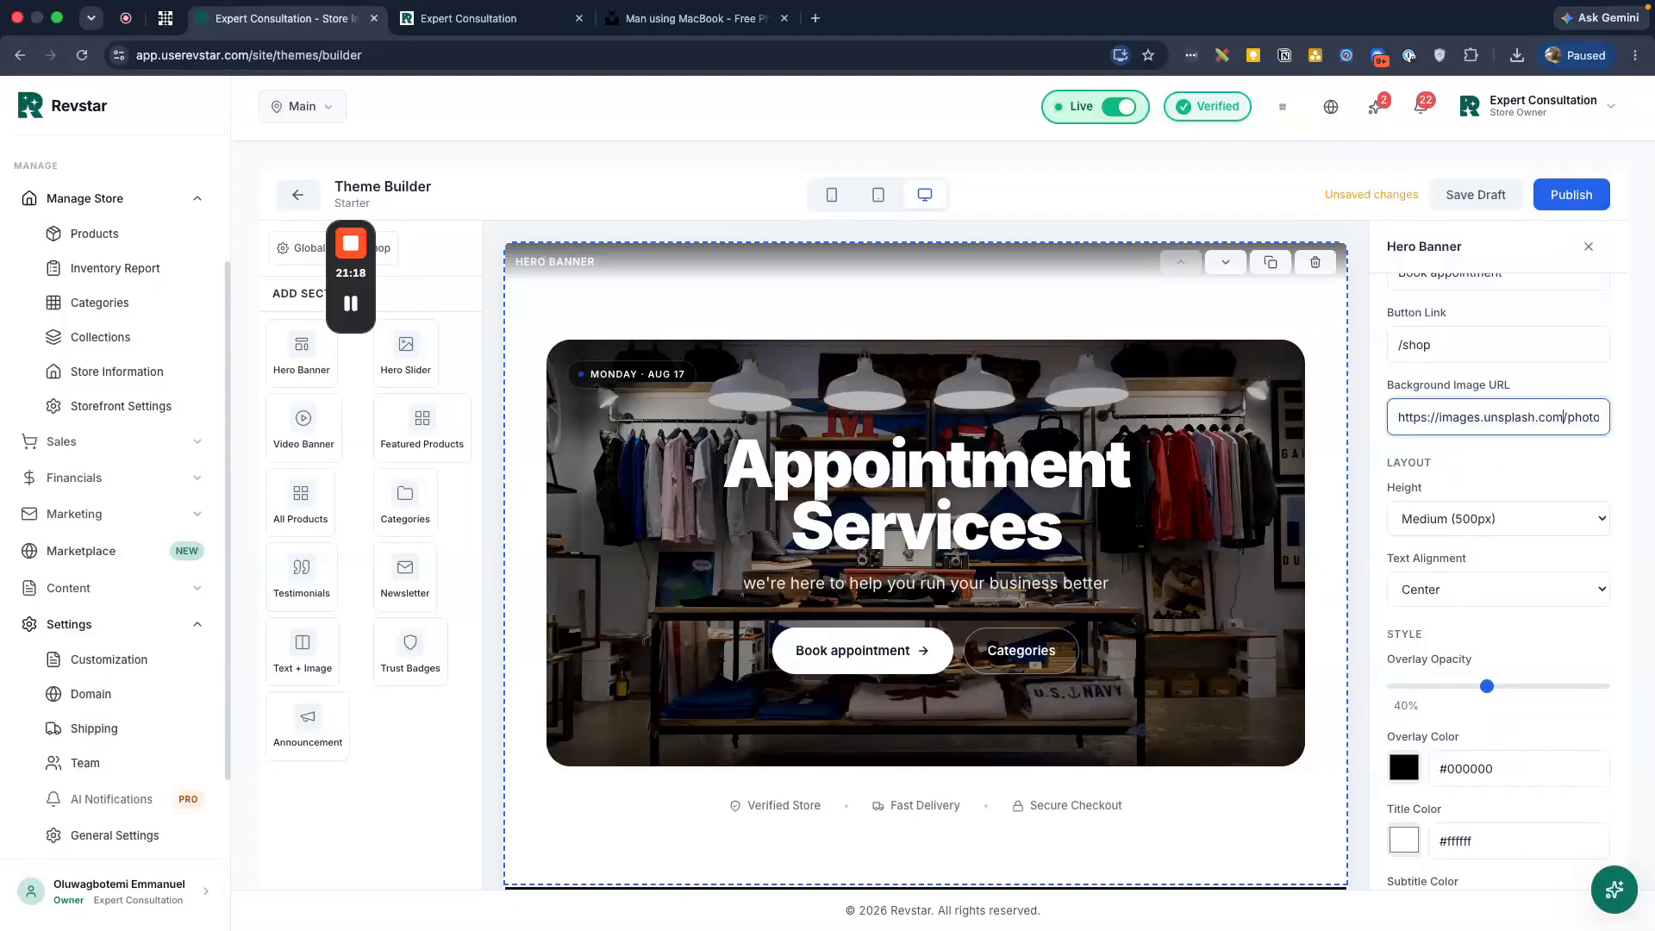
key(super+t)
text(https://unsplash.com/photos/man-using-macbook-Lks7vei-eAg)
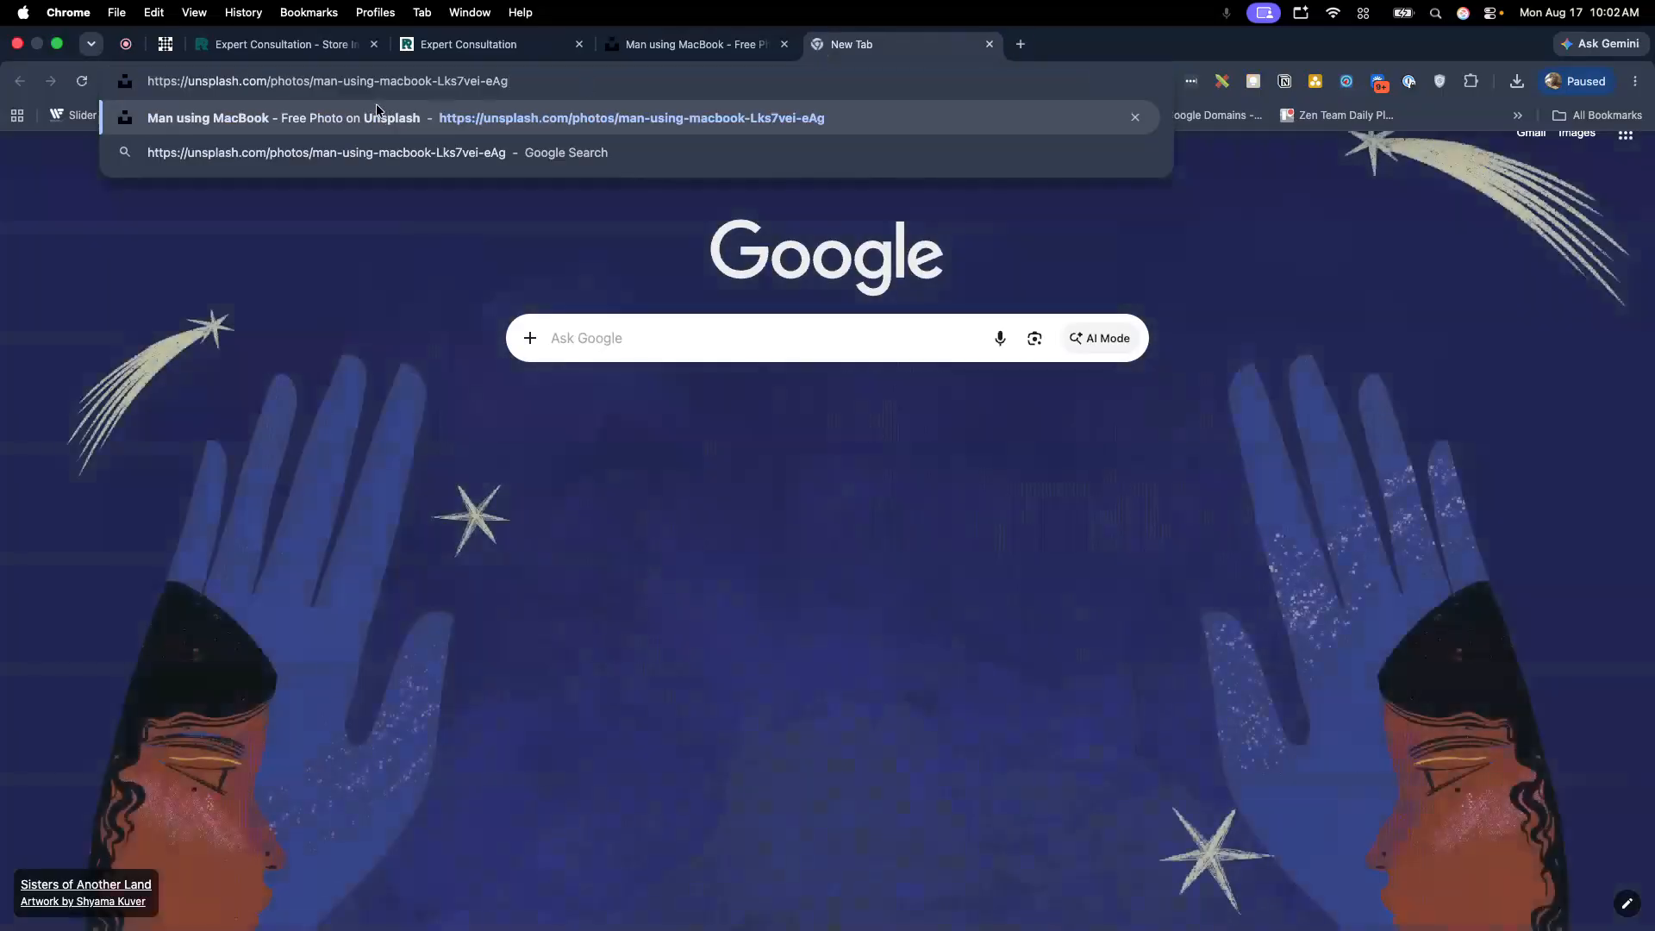
click(989, 44)
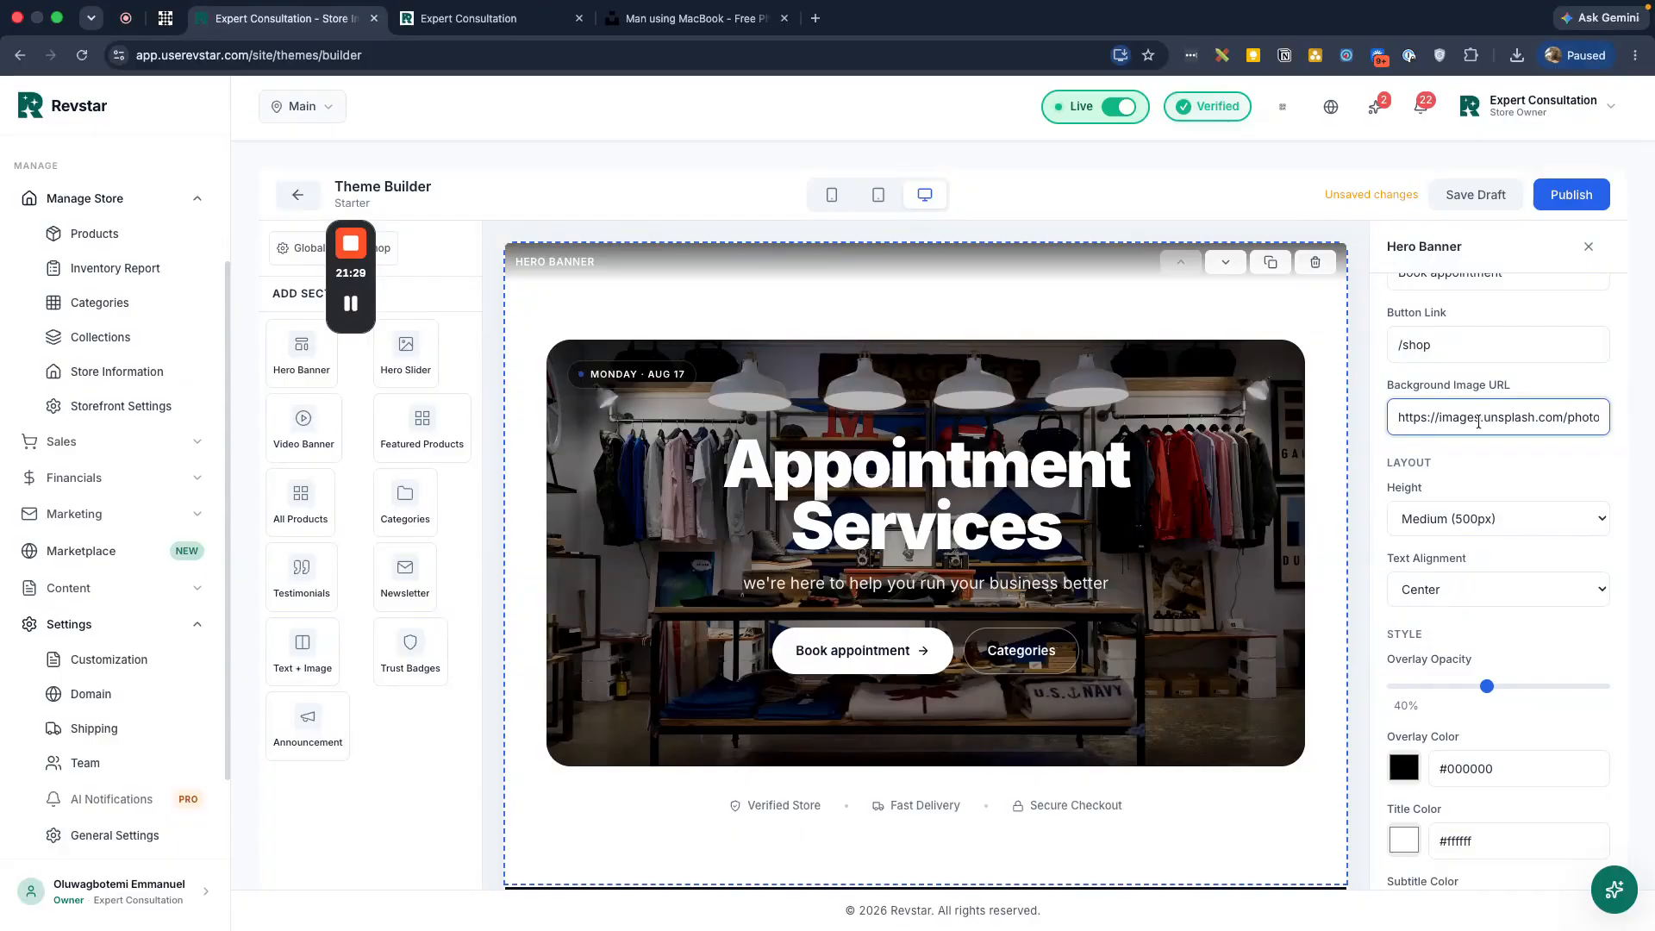
scroll(1500, 413, down, 3)
scroll(1525, 370, up, 1)
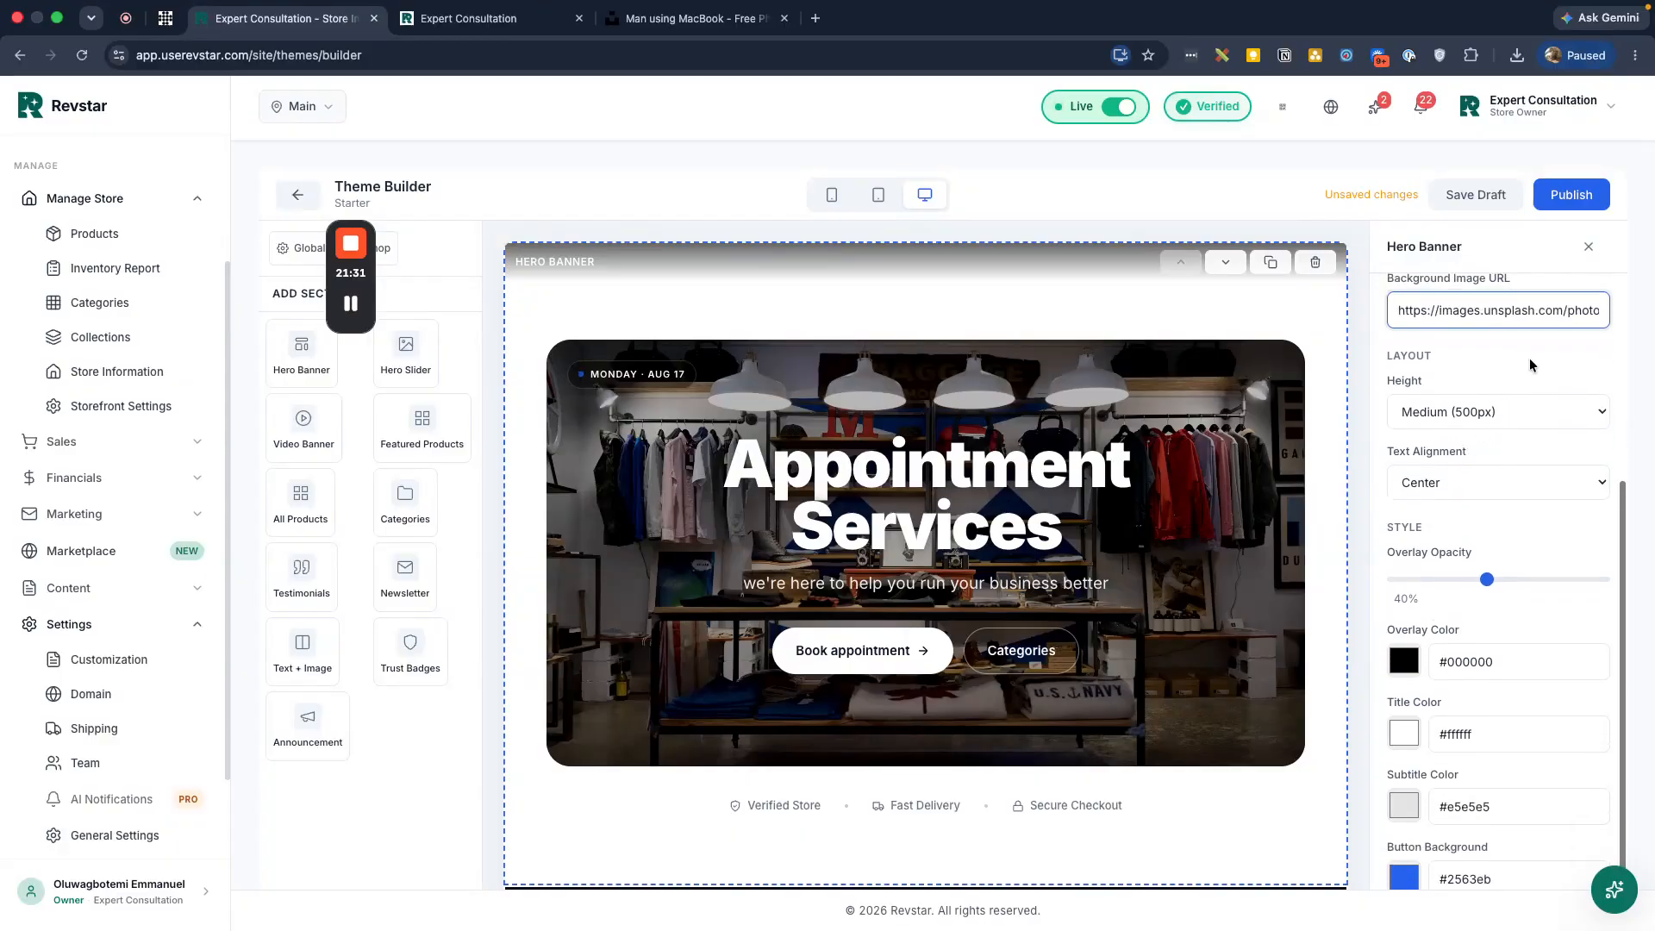
Go back to the Unsplash photo page and check its details, extra options and info for a usable image link
click(672, 19)
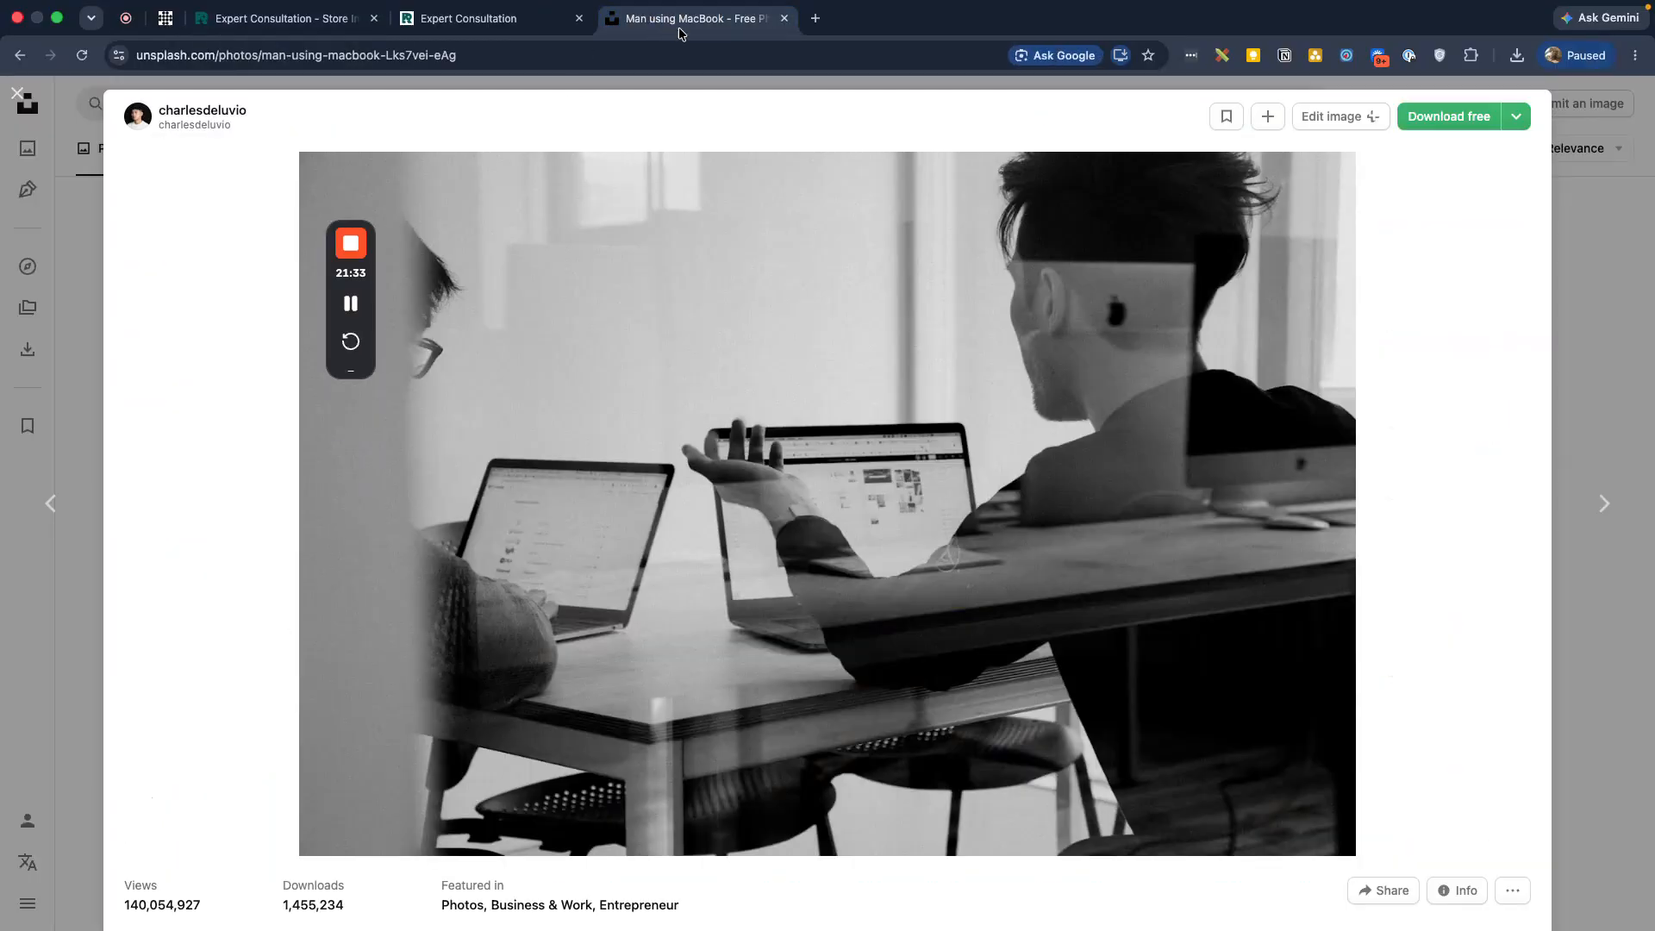
scroll(843, 381, down, 7)
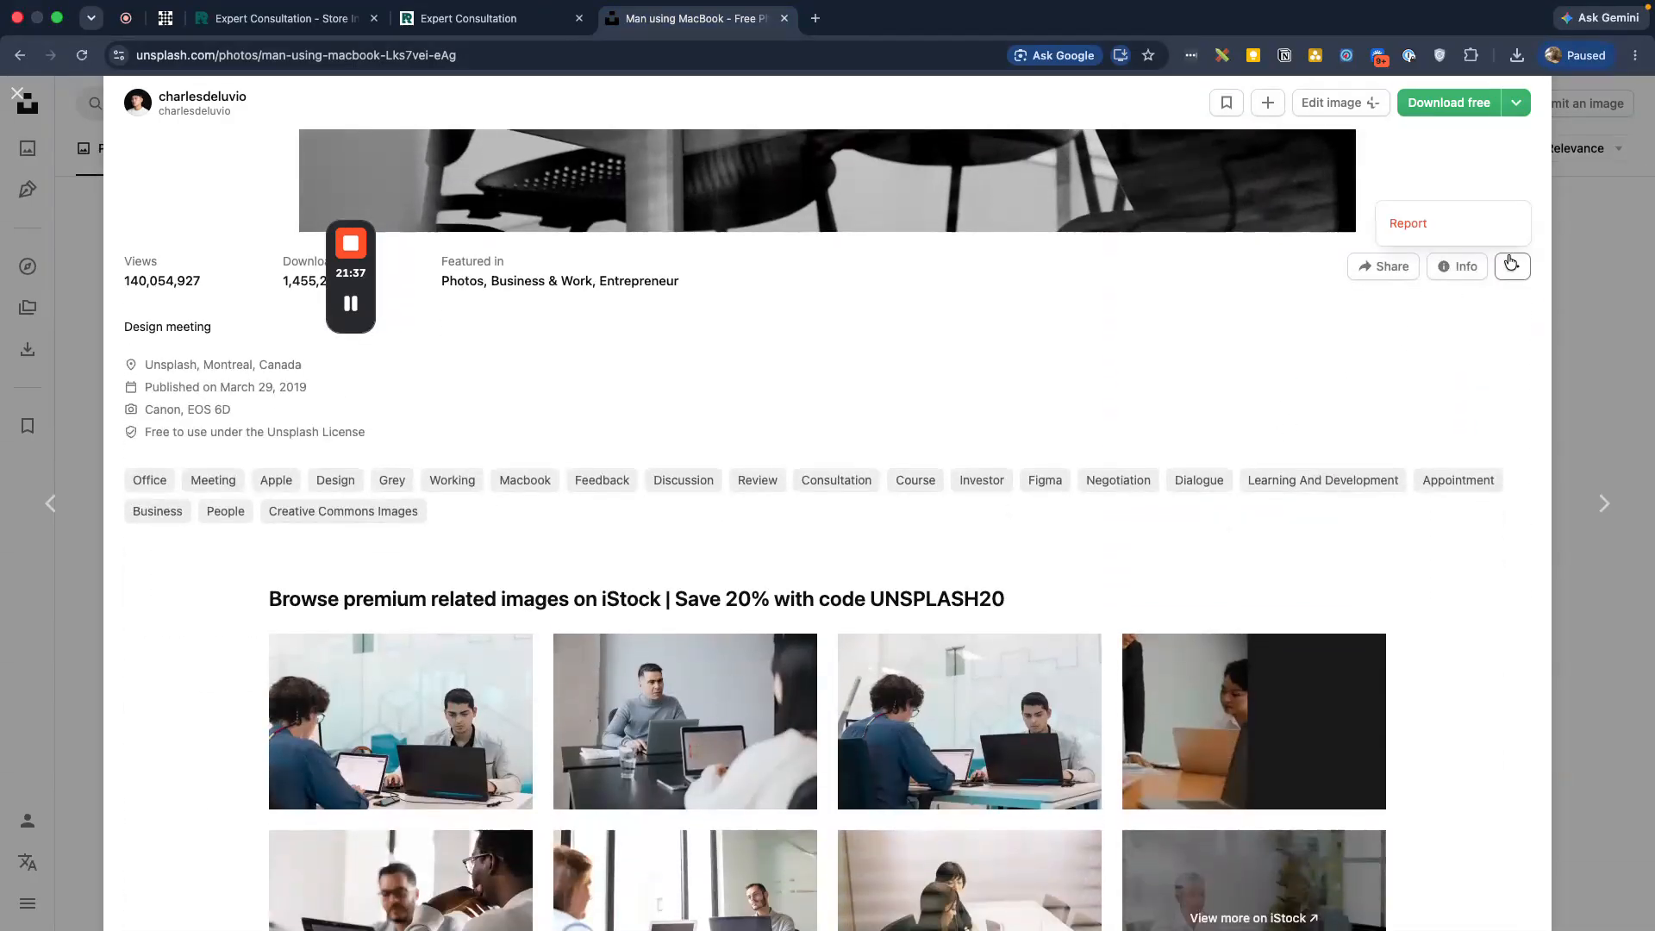
click(1472, 269)
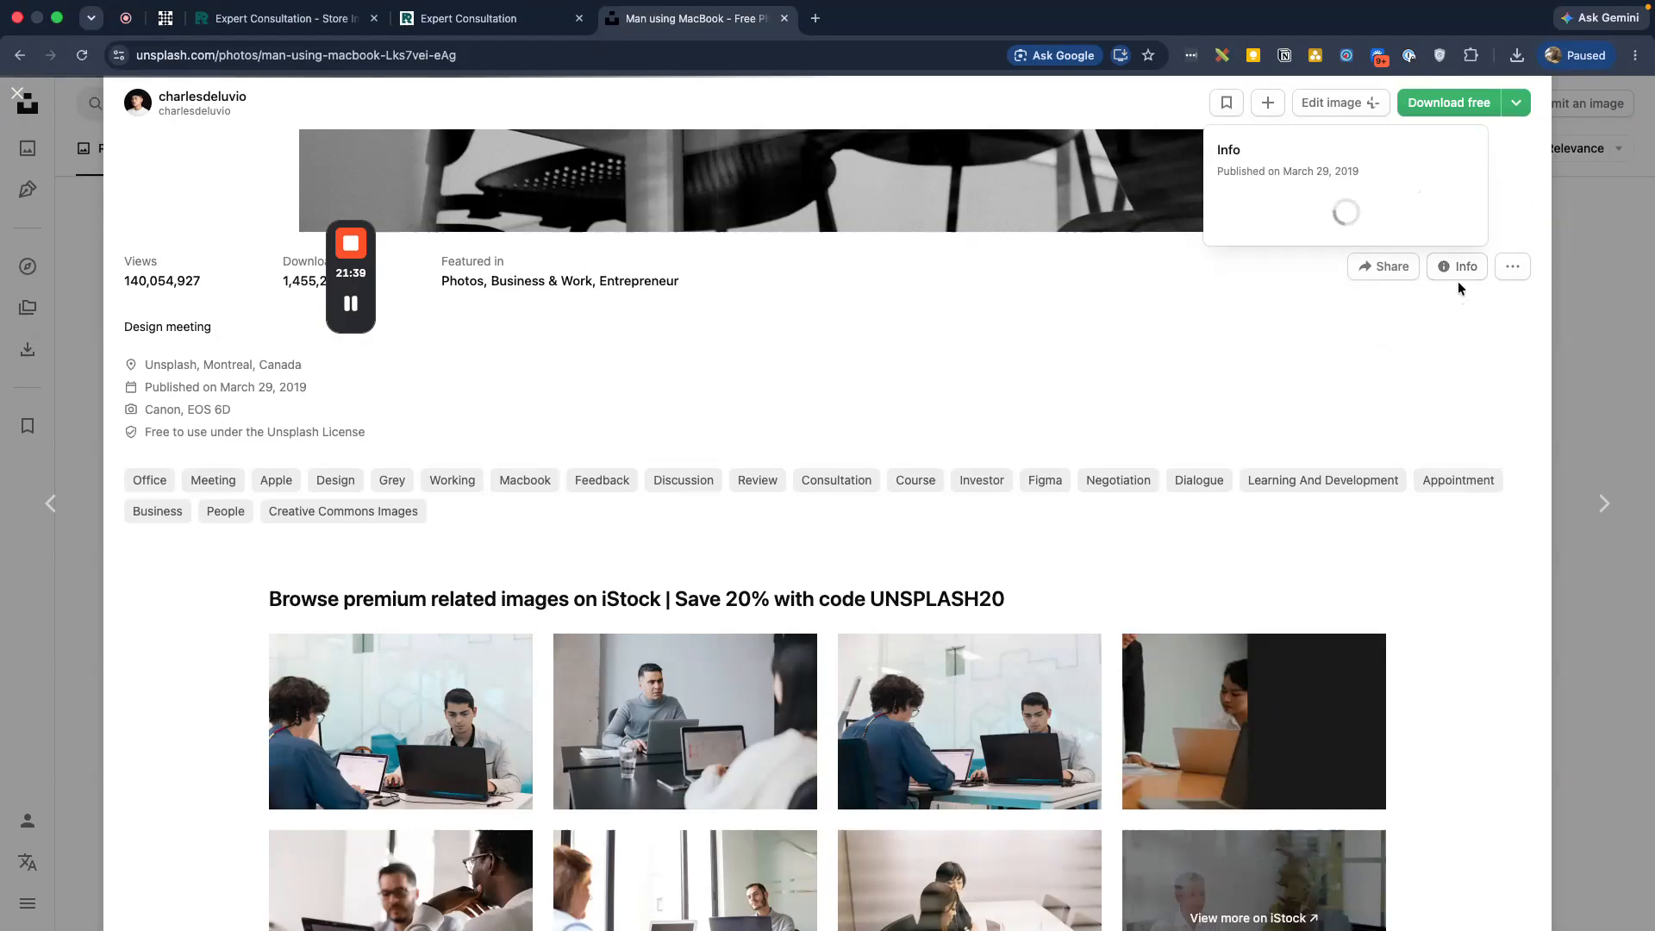
scroll(1084, 354, up, 7)
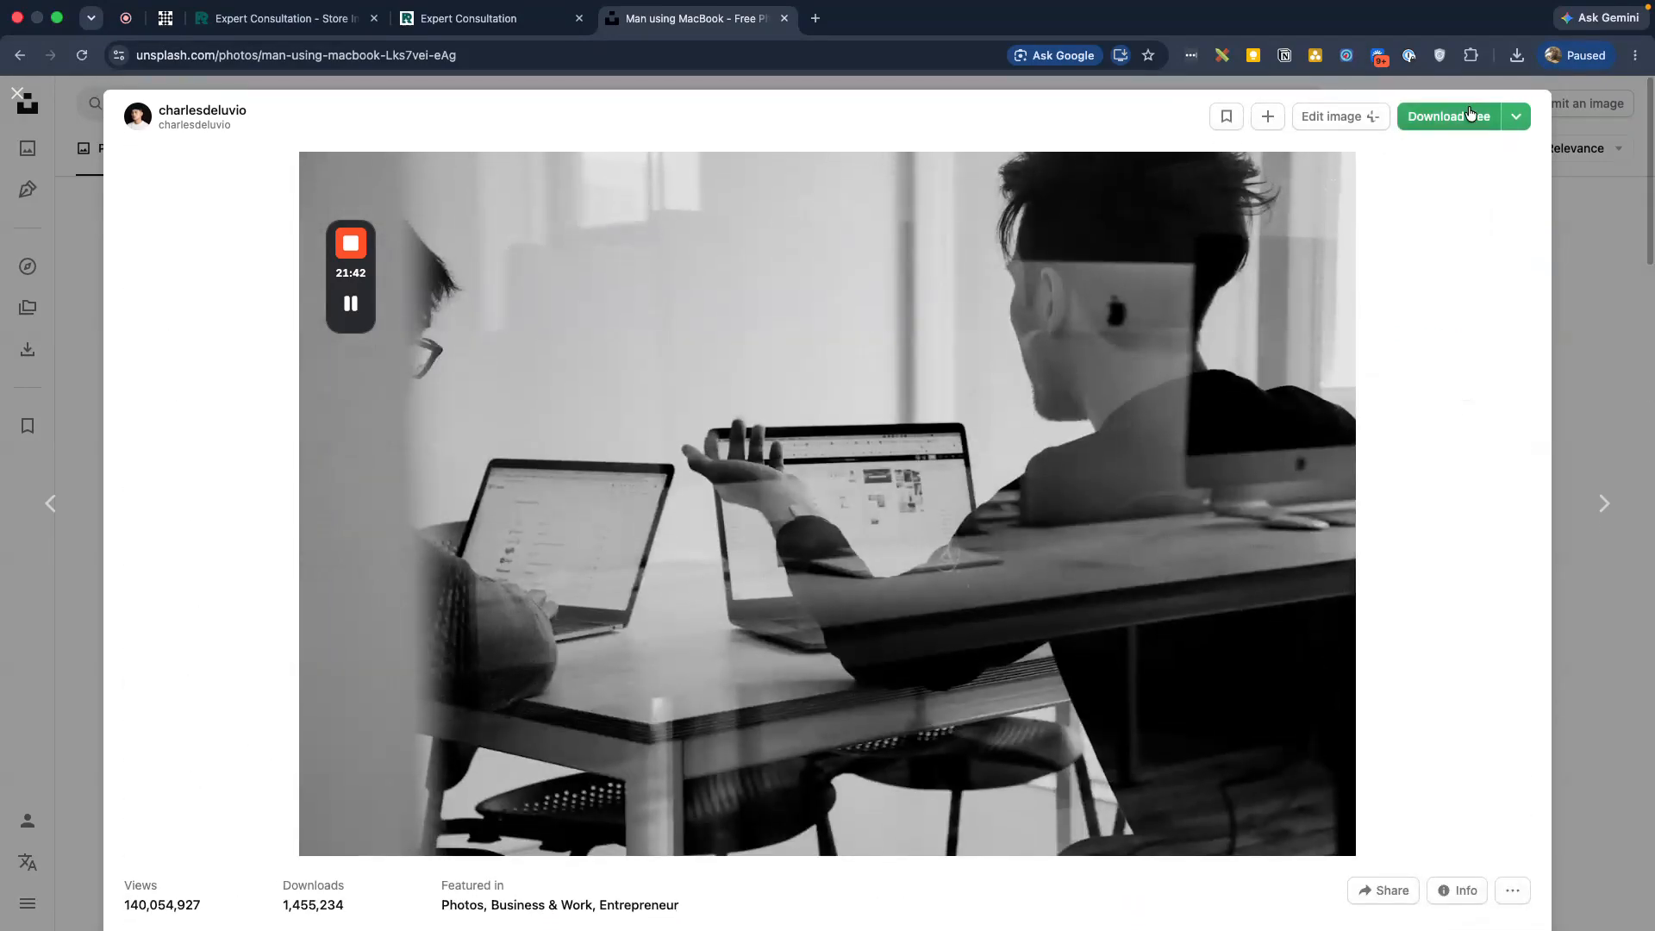
Download the "Man using MacBook" photo for free, then check the available download sizes and related images
click(1470, 113)
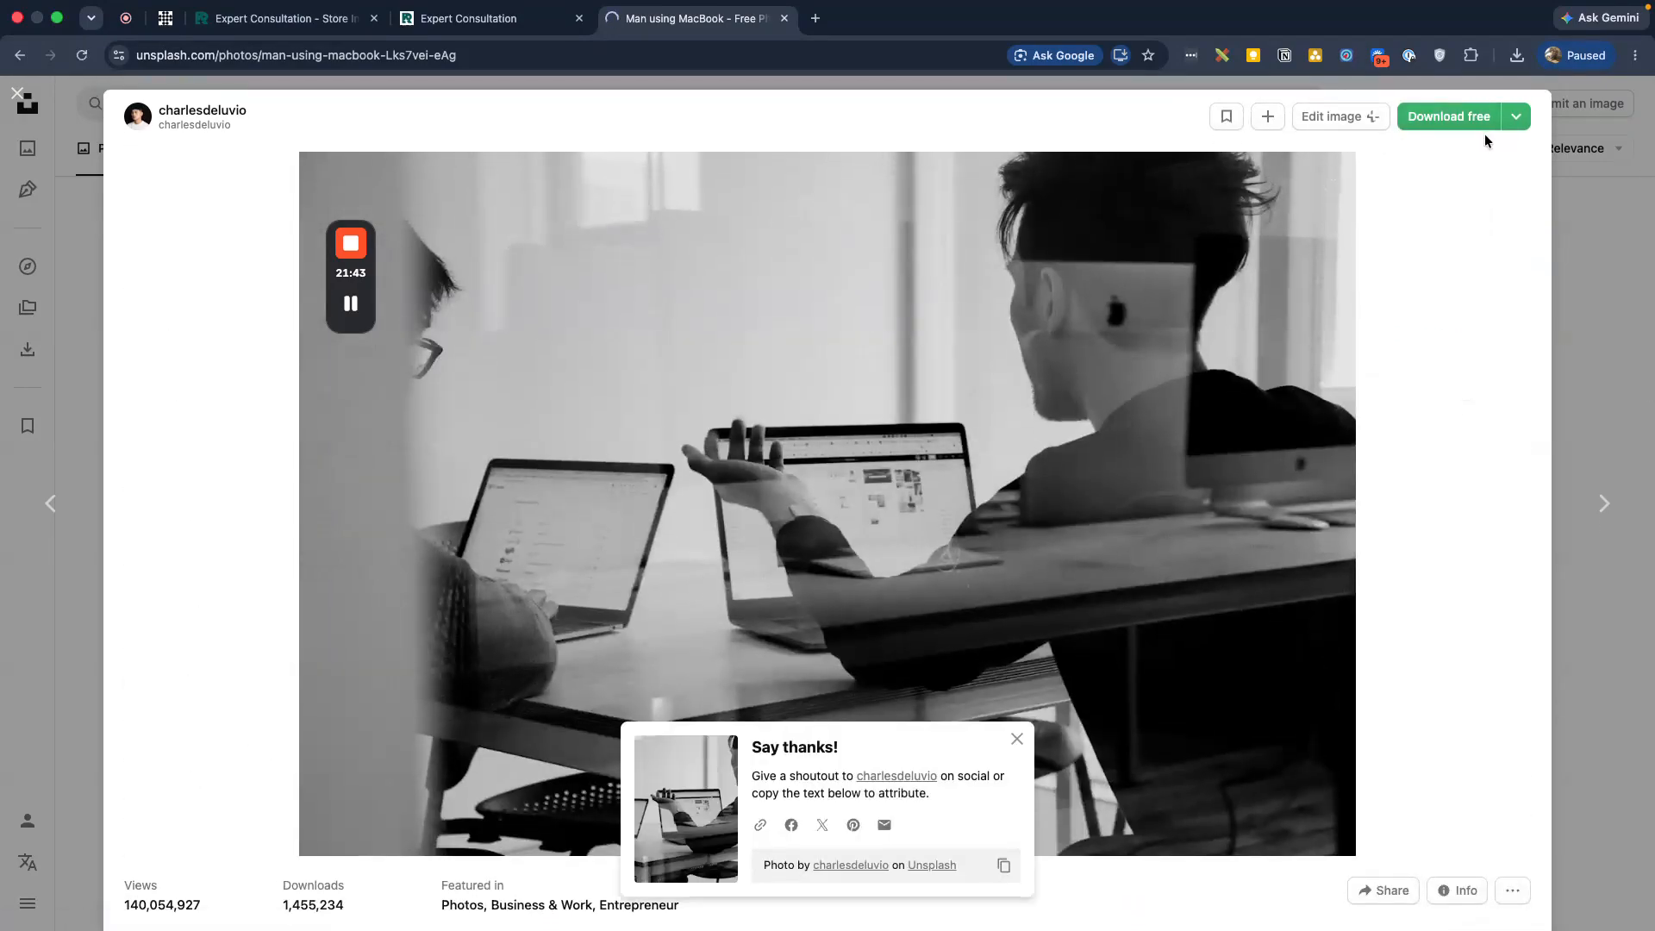
click(1516, 121)
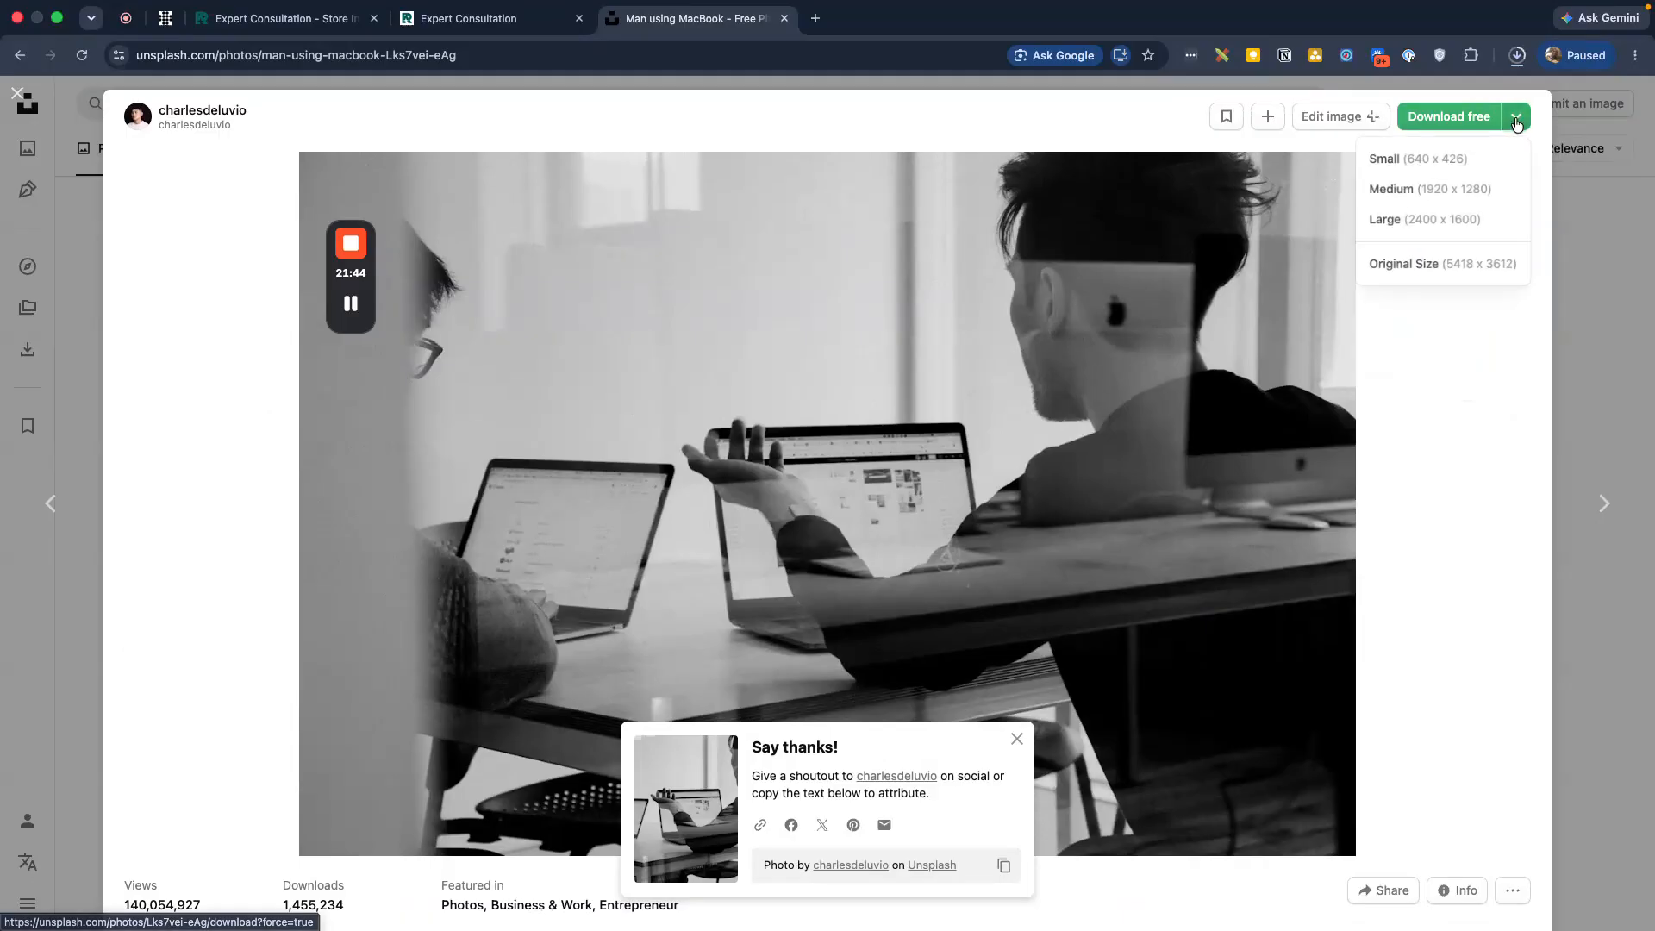
click(1424, 329)
scroll(1328, 451, down, 1)
scroll(1366, 325, down, 8)
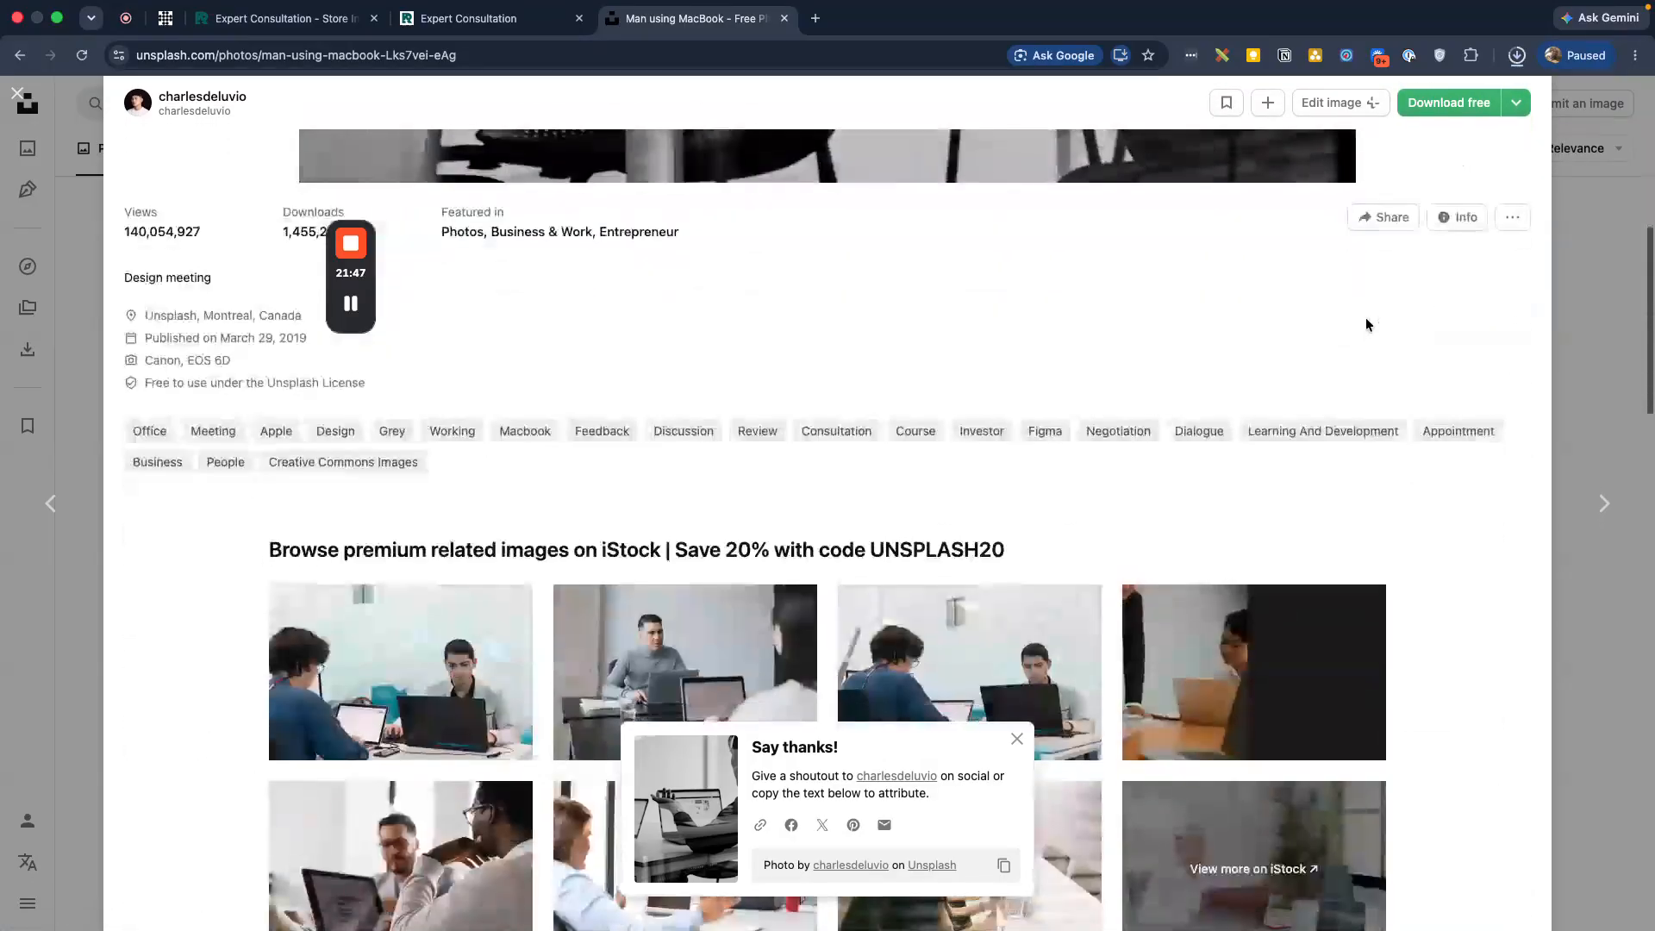
scroll(1366, 325, down, 5)
scroll(1366, 325, up, 8)
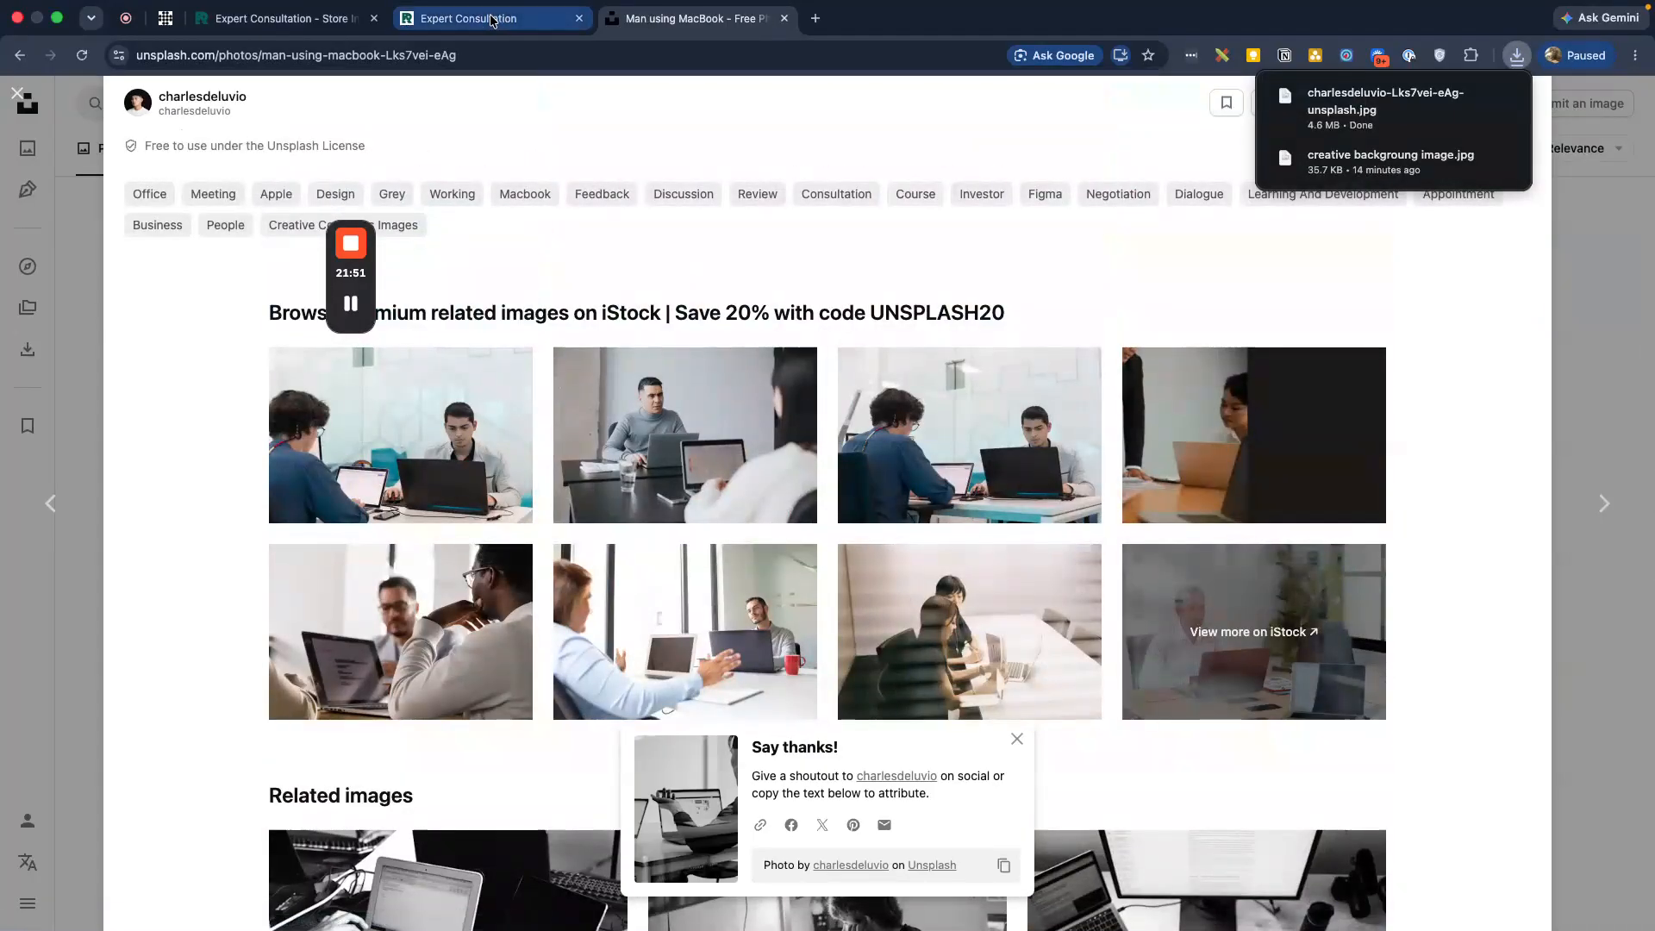
Return to the theme builder and read through the full background image URL of the hero banner
click(285, 18)
click(475, 19)
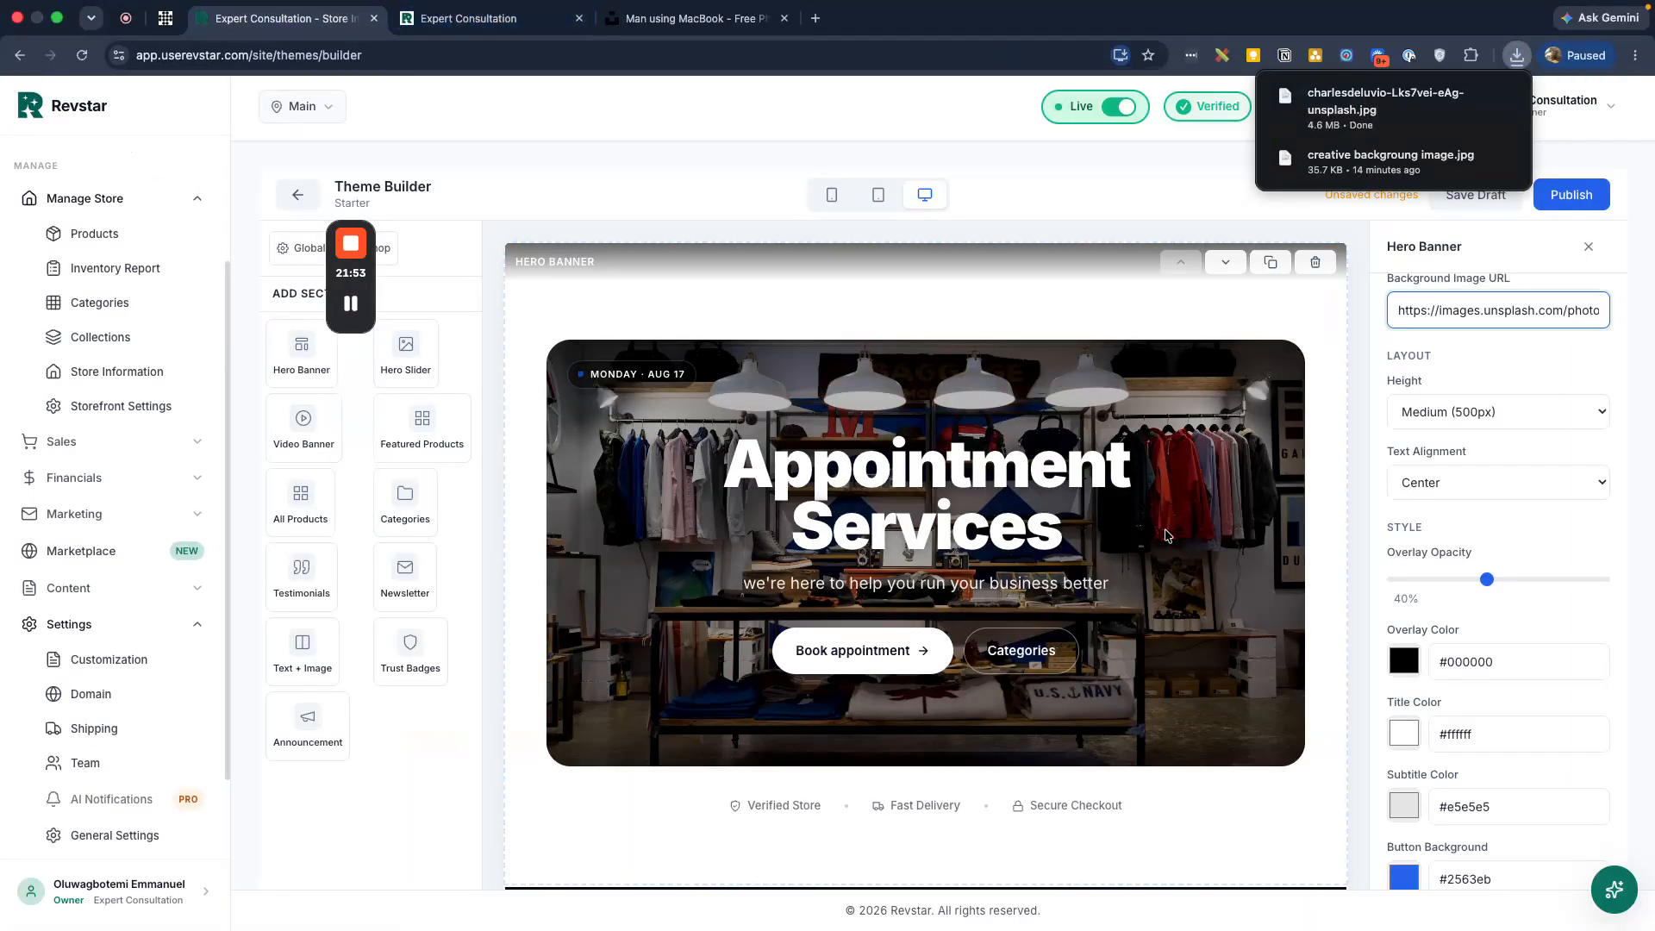
scroll(1438, 325, up, 1)
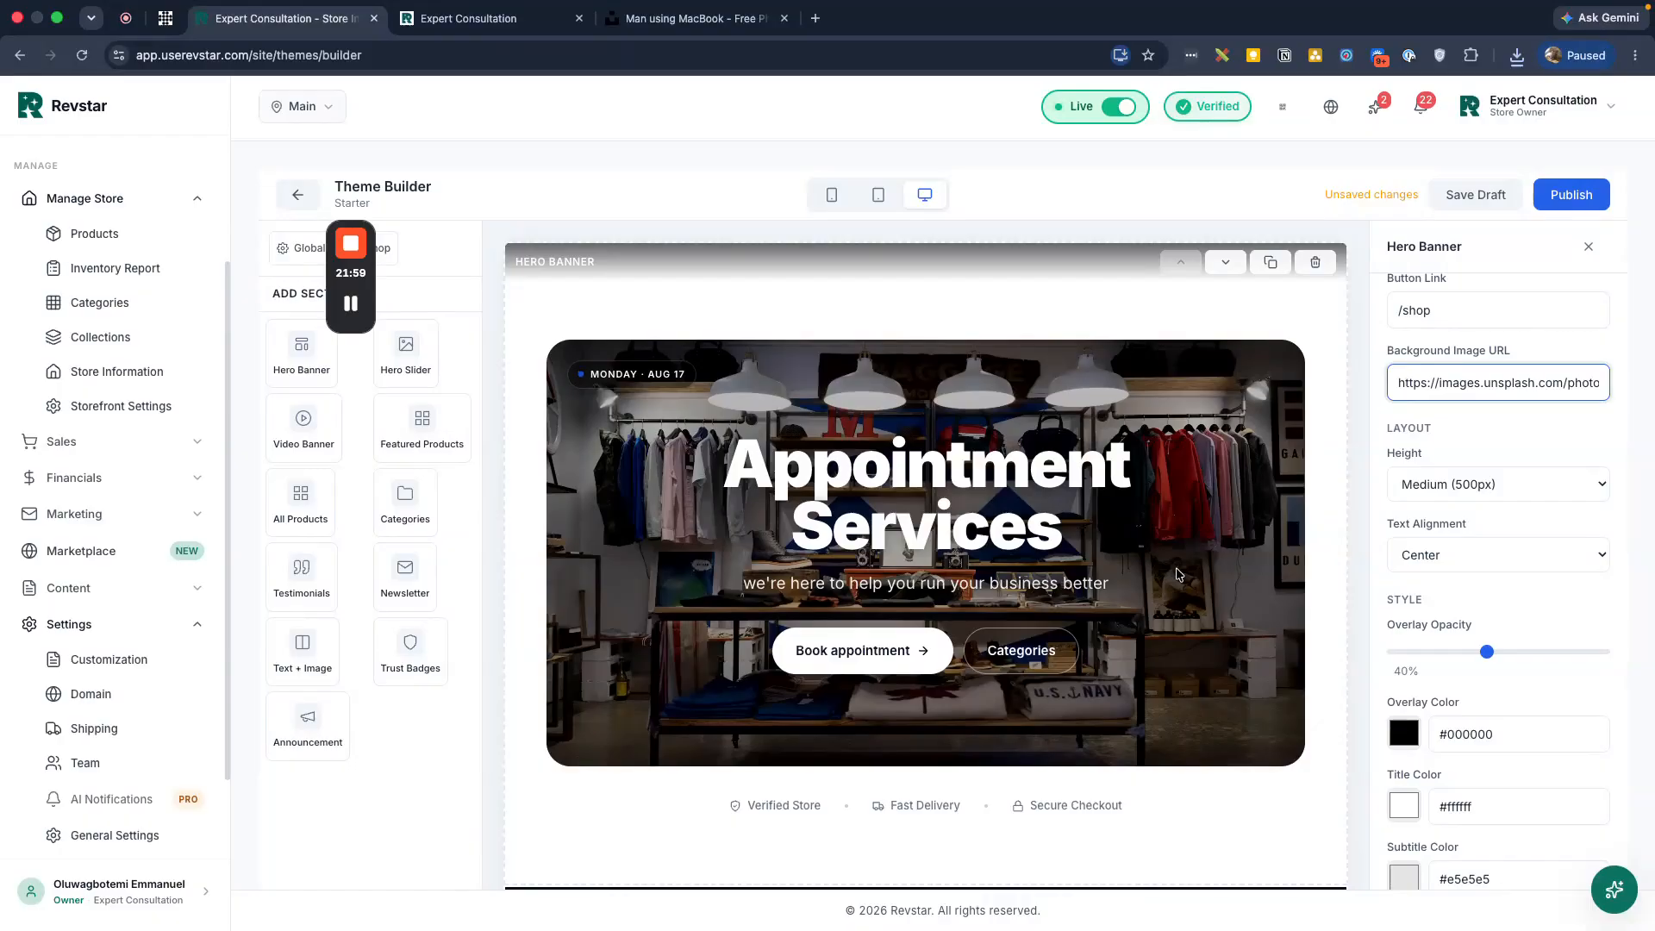
key(super+a)
key(BackSpace)
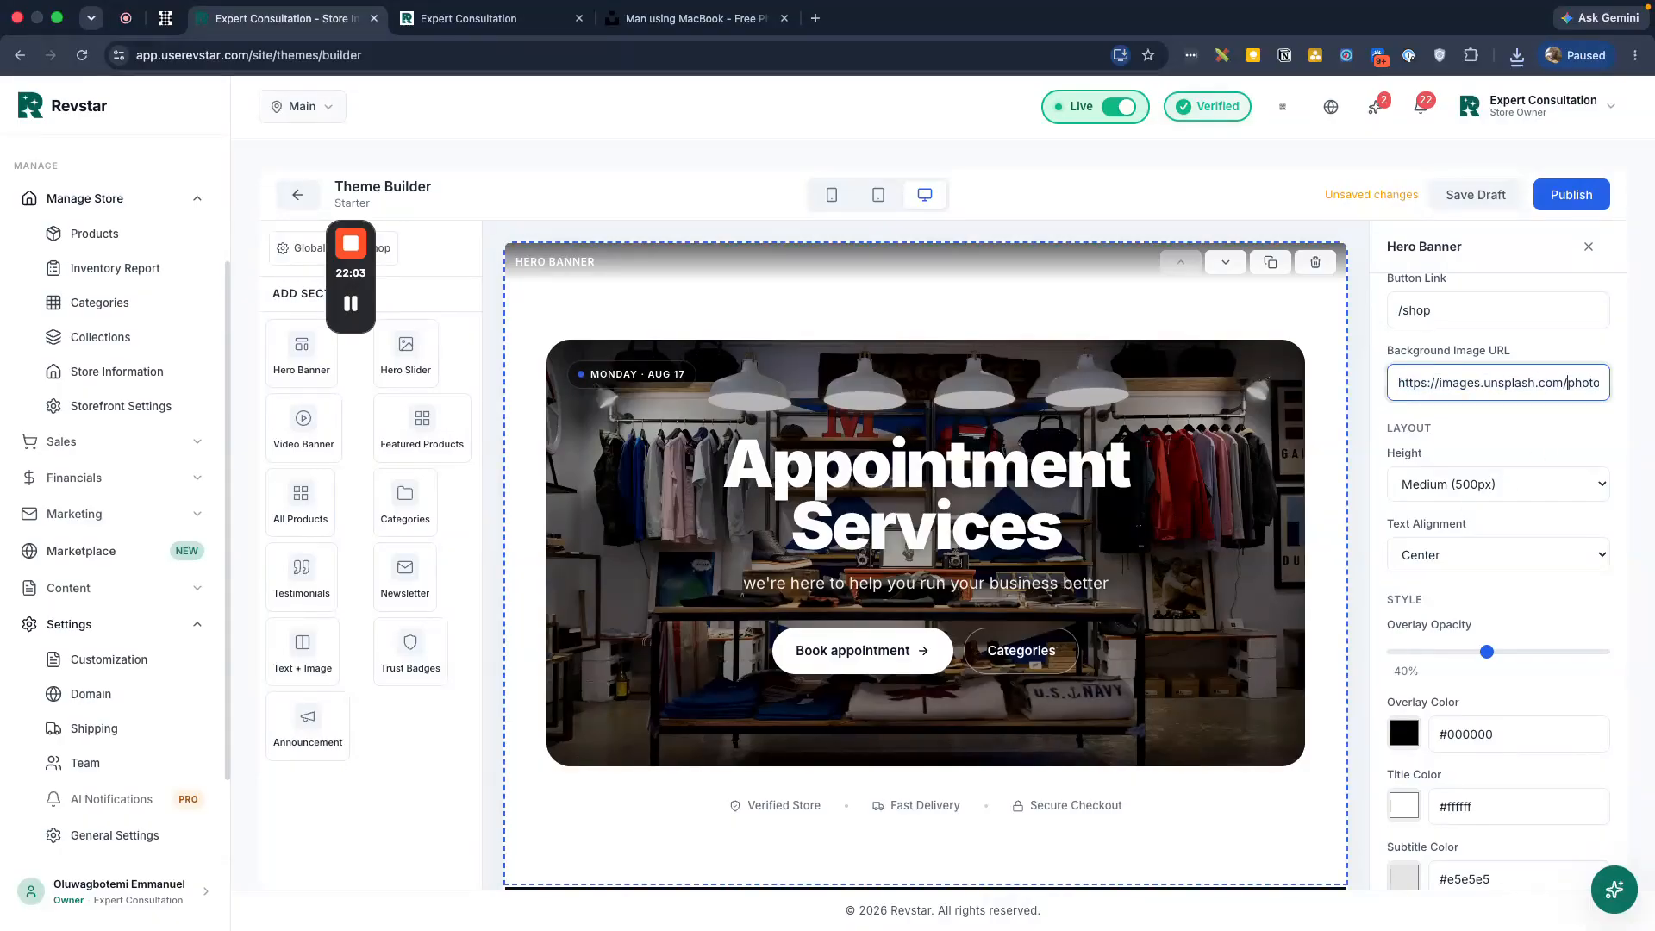
key(Right)
key(Right)
key(Right)
key(Right)
key(Right)
key(Right)
key(Right)
key(Right)
key(Right)
key(Right)
key(Right)
key(Right)
key(Right)
key(Right)
key(Right)
key(Right)
key(Right)
key(Right)
key(Right)
key(Right)
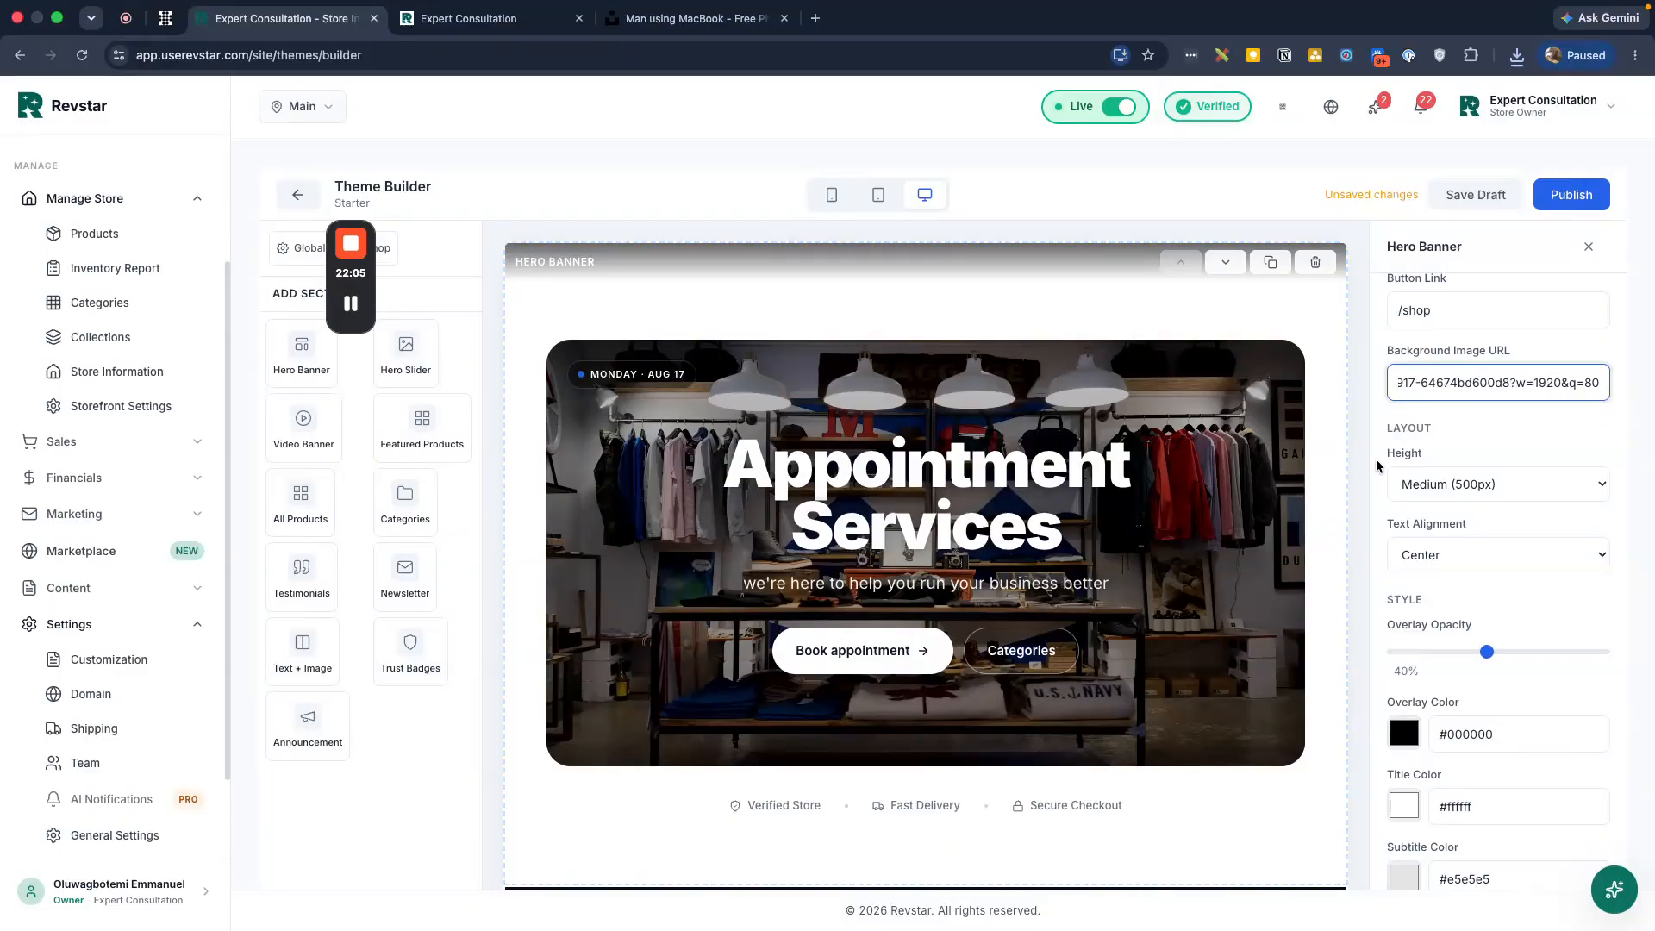
key(Left)
key(Left)
key(Left)
key(Left)
key(Left)
key(Left)
key(Left)
key(Left)
key(Left)
click(349, 303)
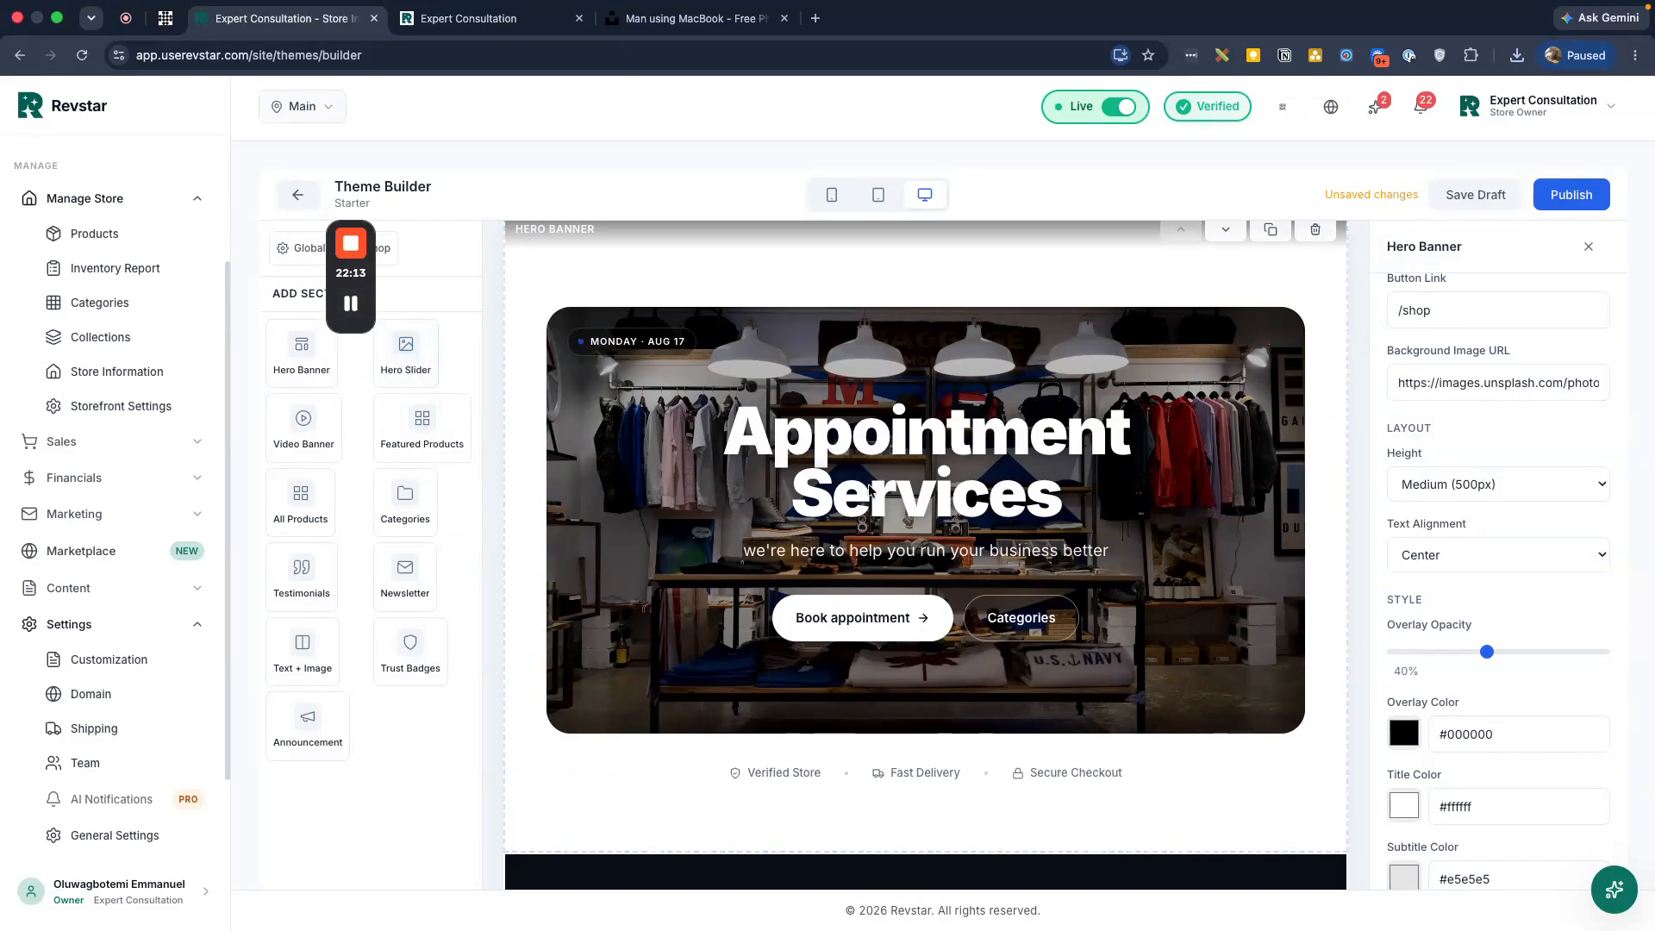
scroll(868, 492, down, 1)
scroll(869, 491, up, 1)
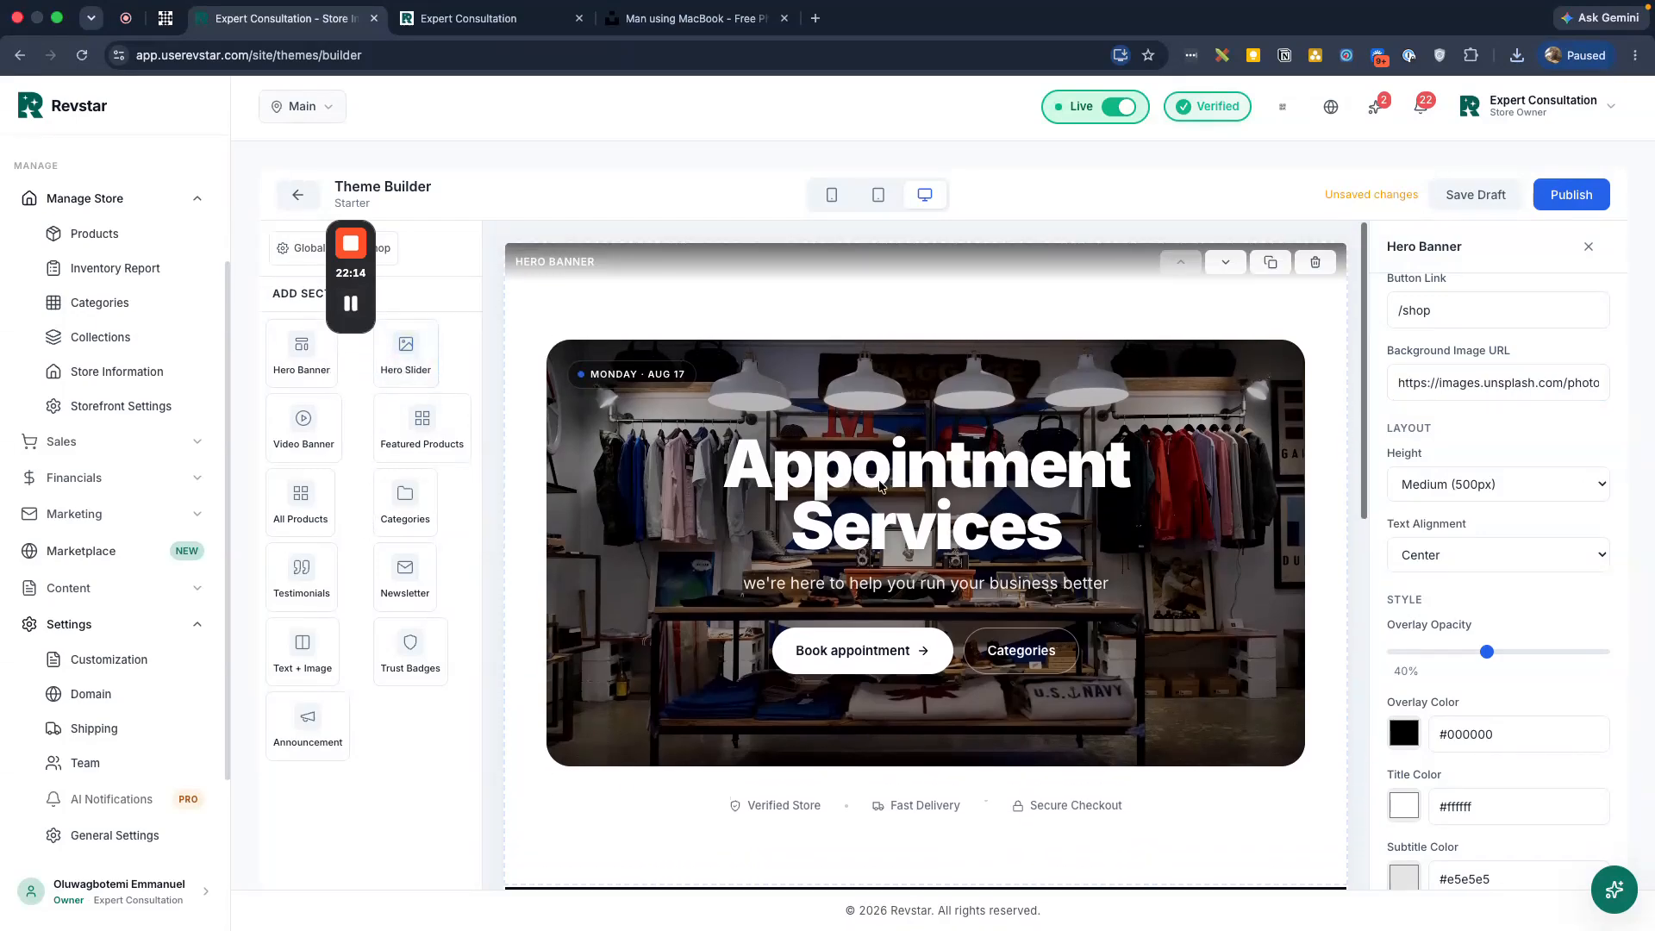
click(721, 26)
scroll(820, 322, down, 7)
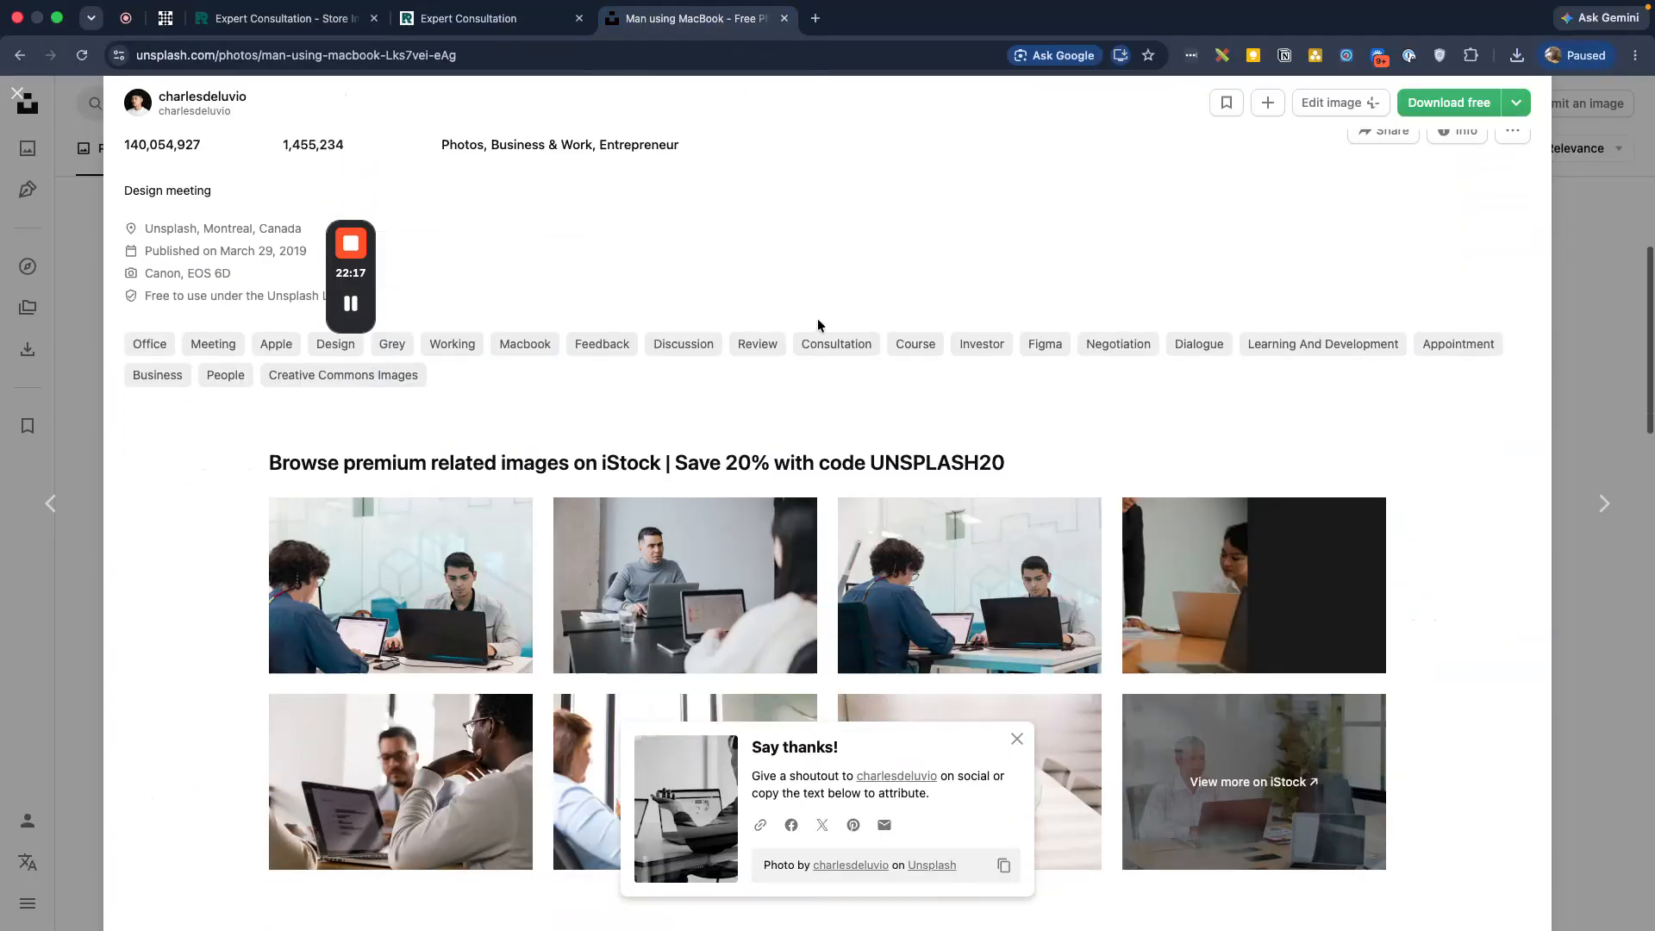
click(285, 18)
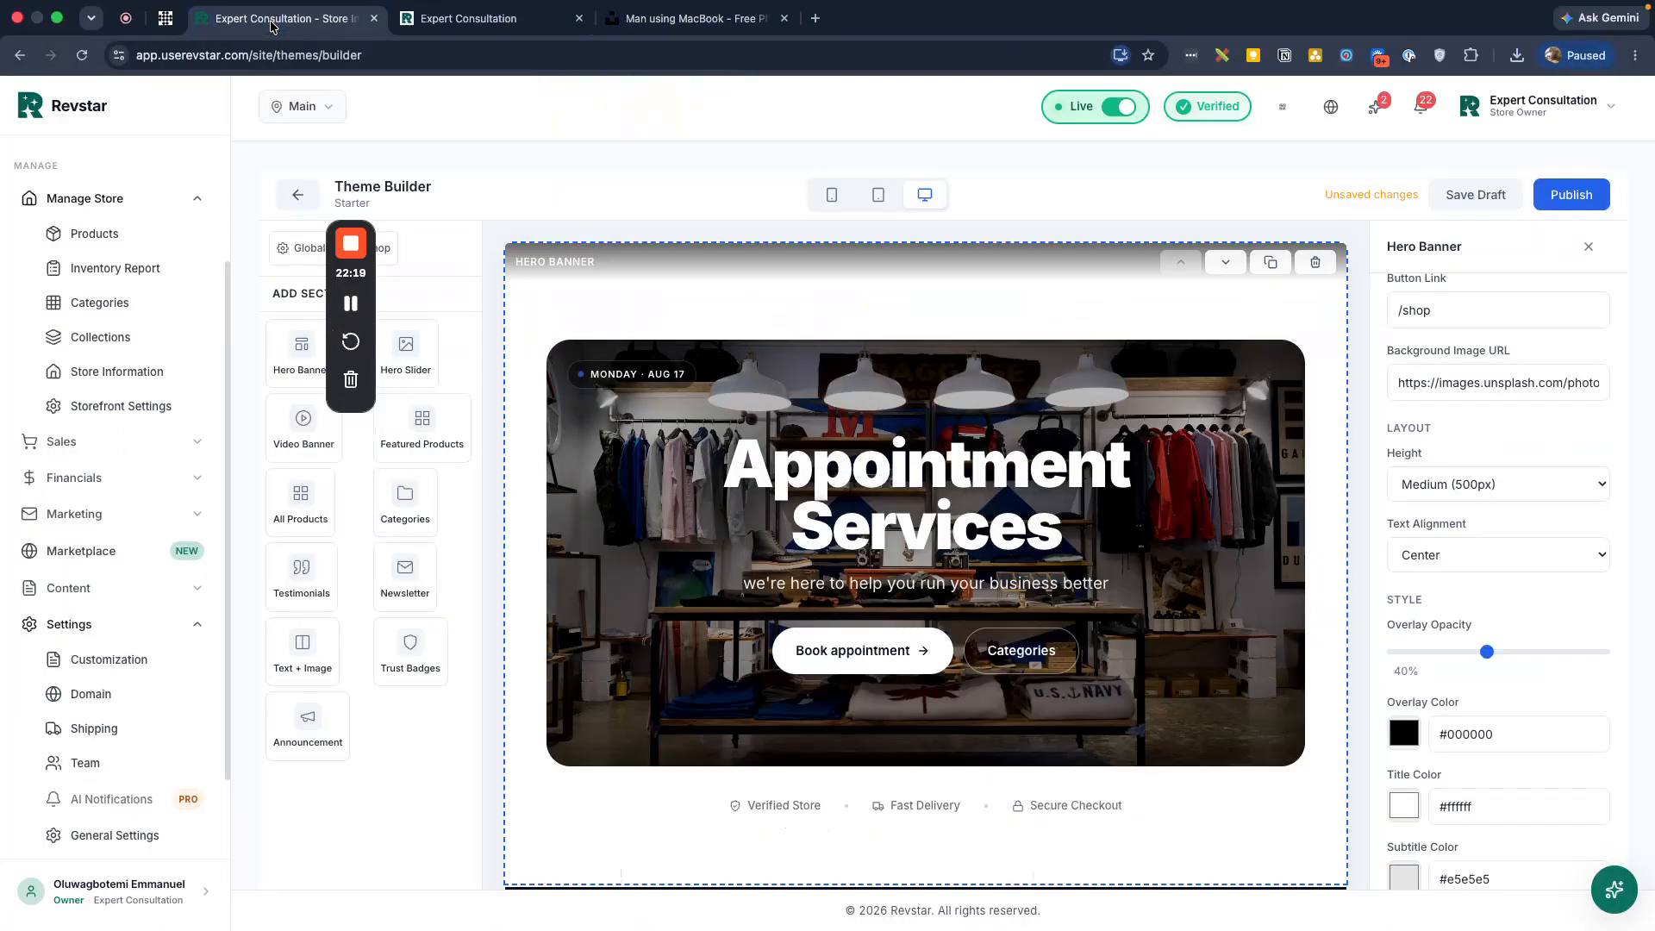
Replace the hero banner's background image URL with a direct office team meeting photo link ending in "fit=crop&w=1920&q=85"
triple_click(1539, 380)
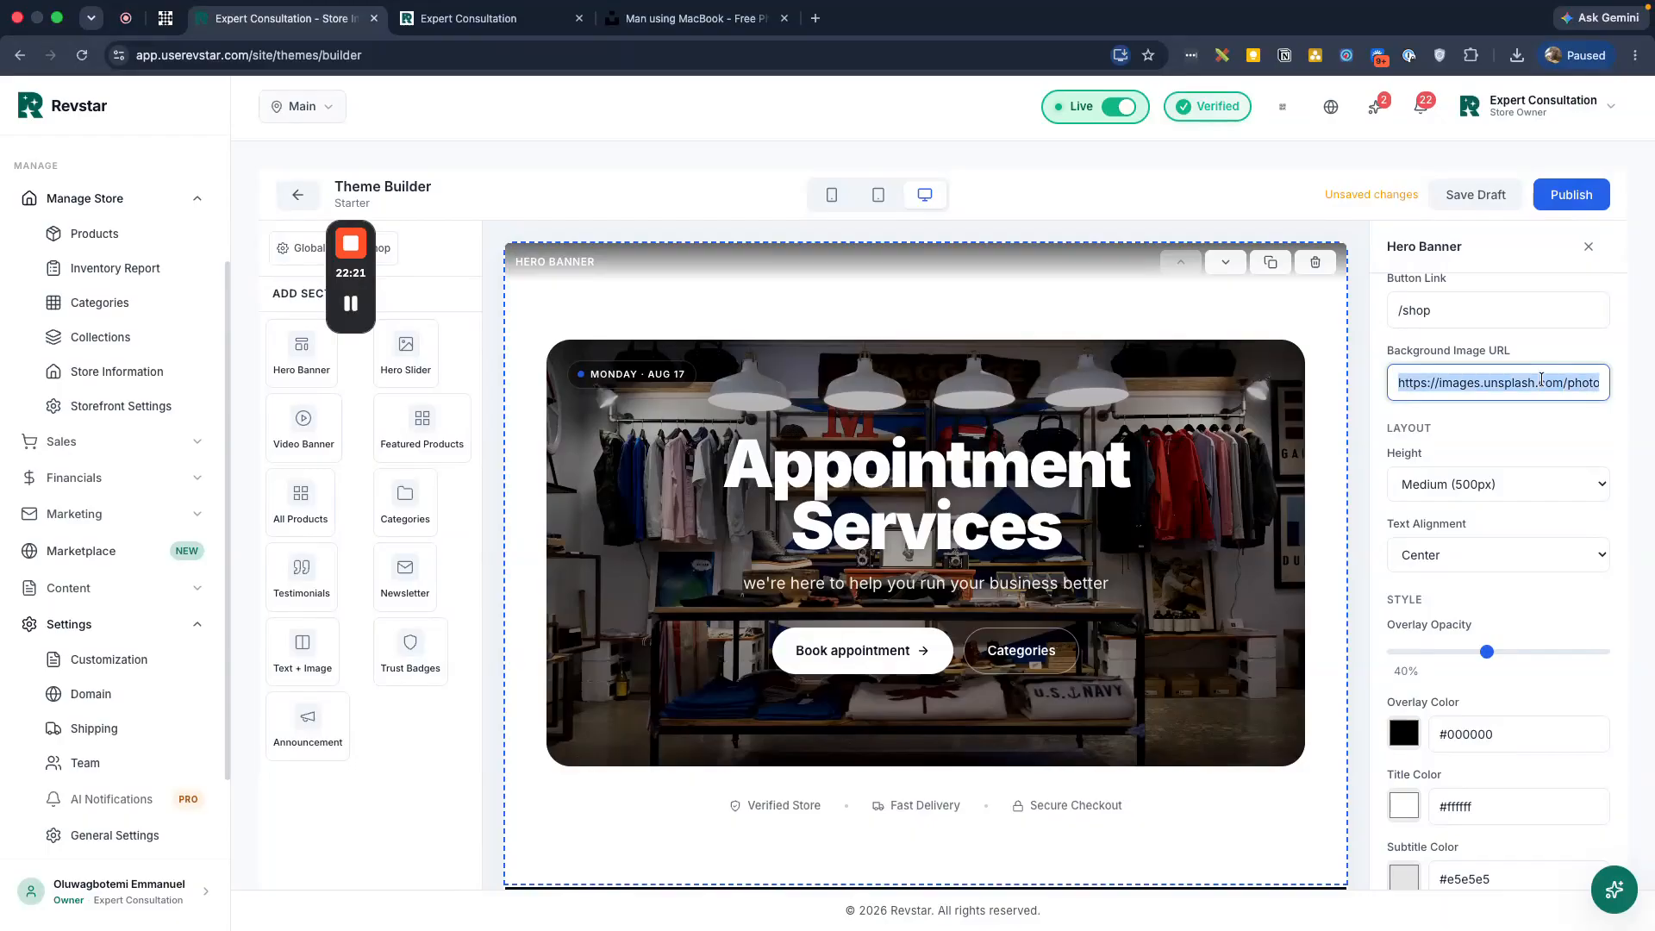
key(BackSpace)
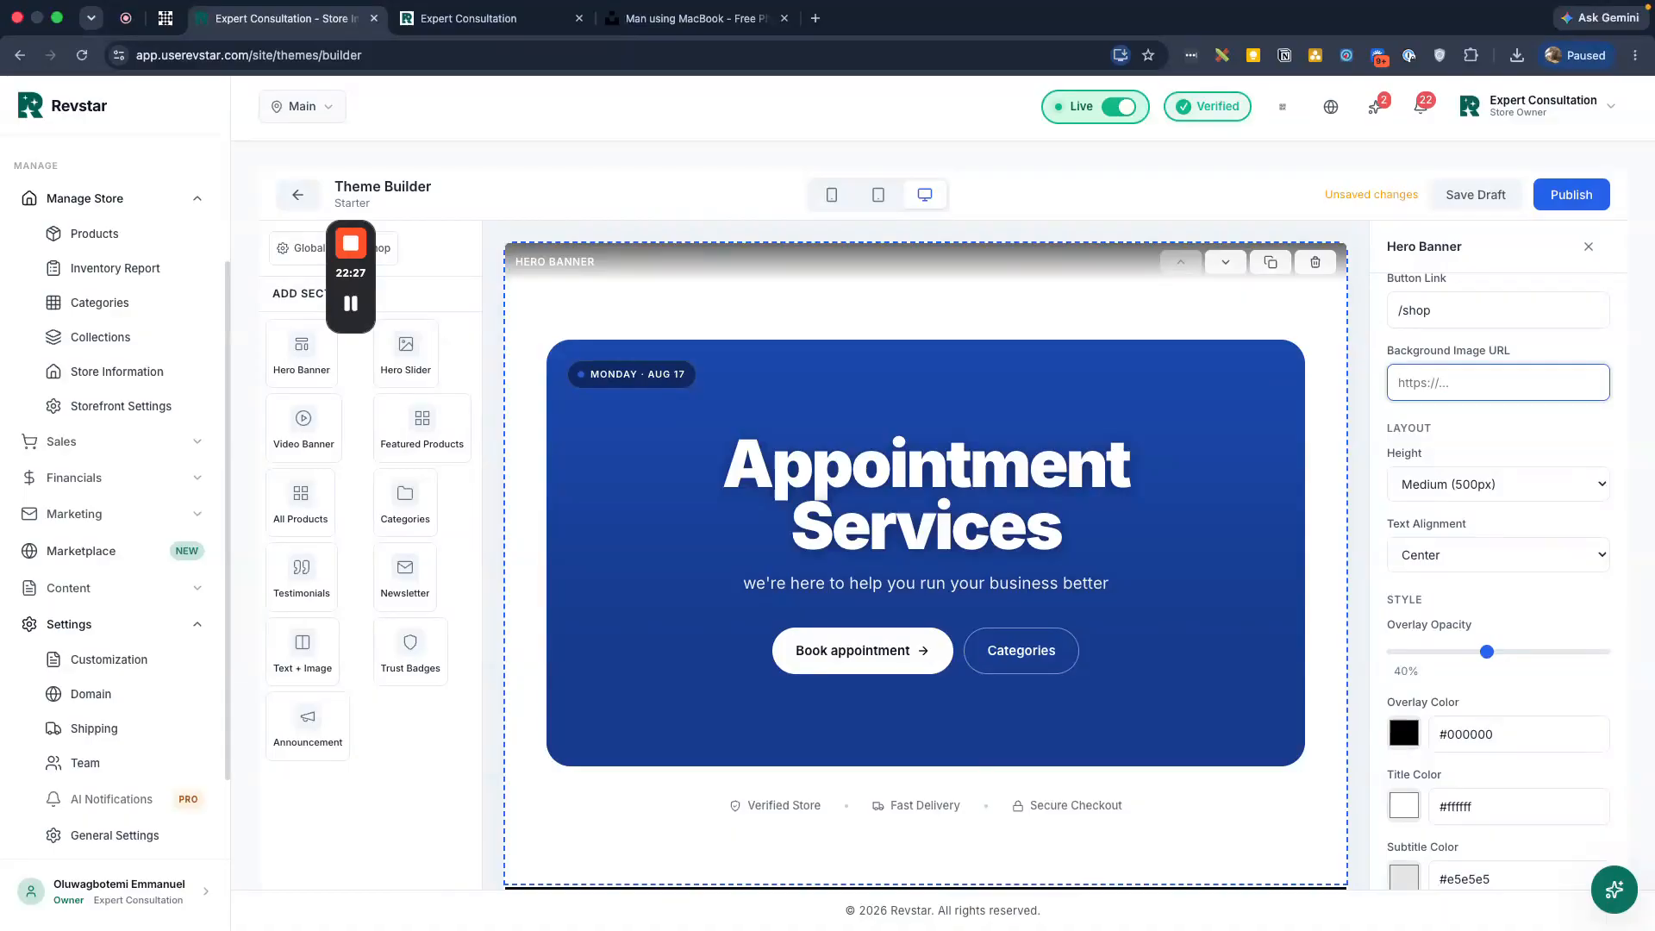
scroll(1113, 536, down, 5)
scroll(1114, 536, up, 5)
scroll(1151, 498, down, 1)
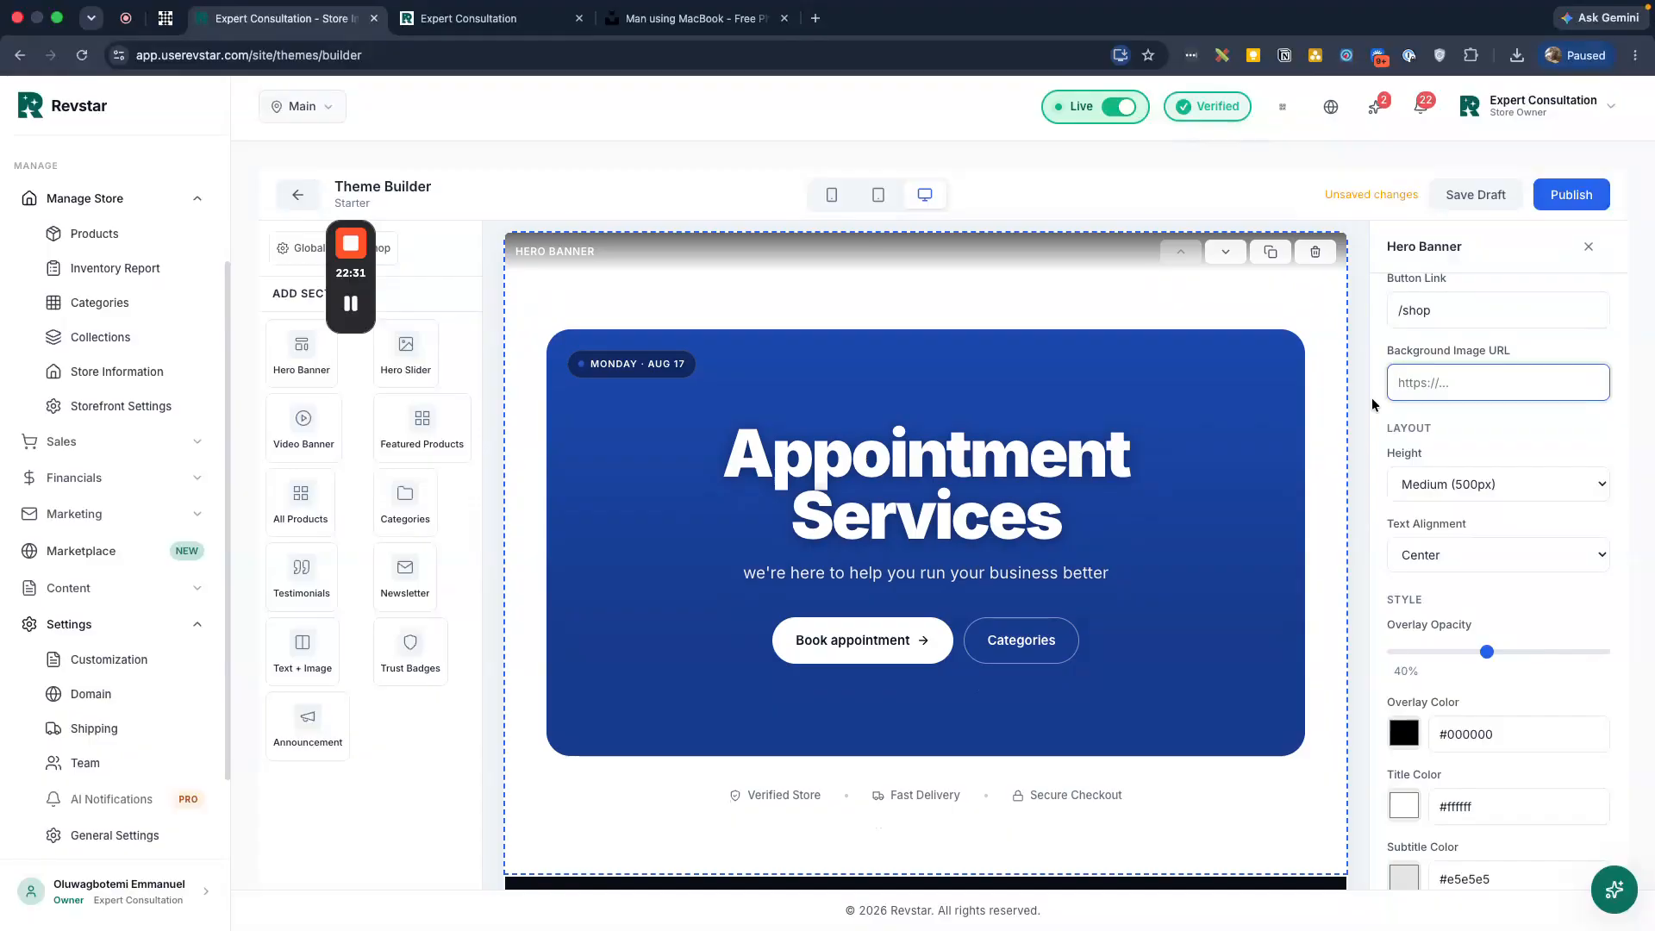
key(super+v)
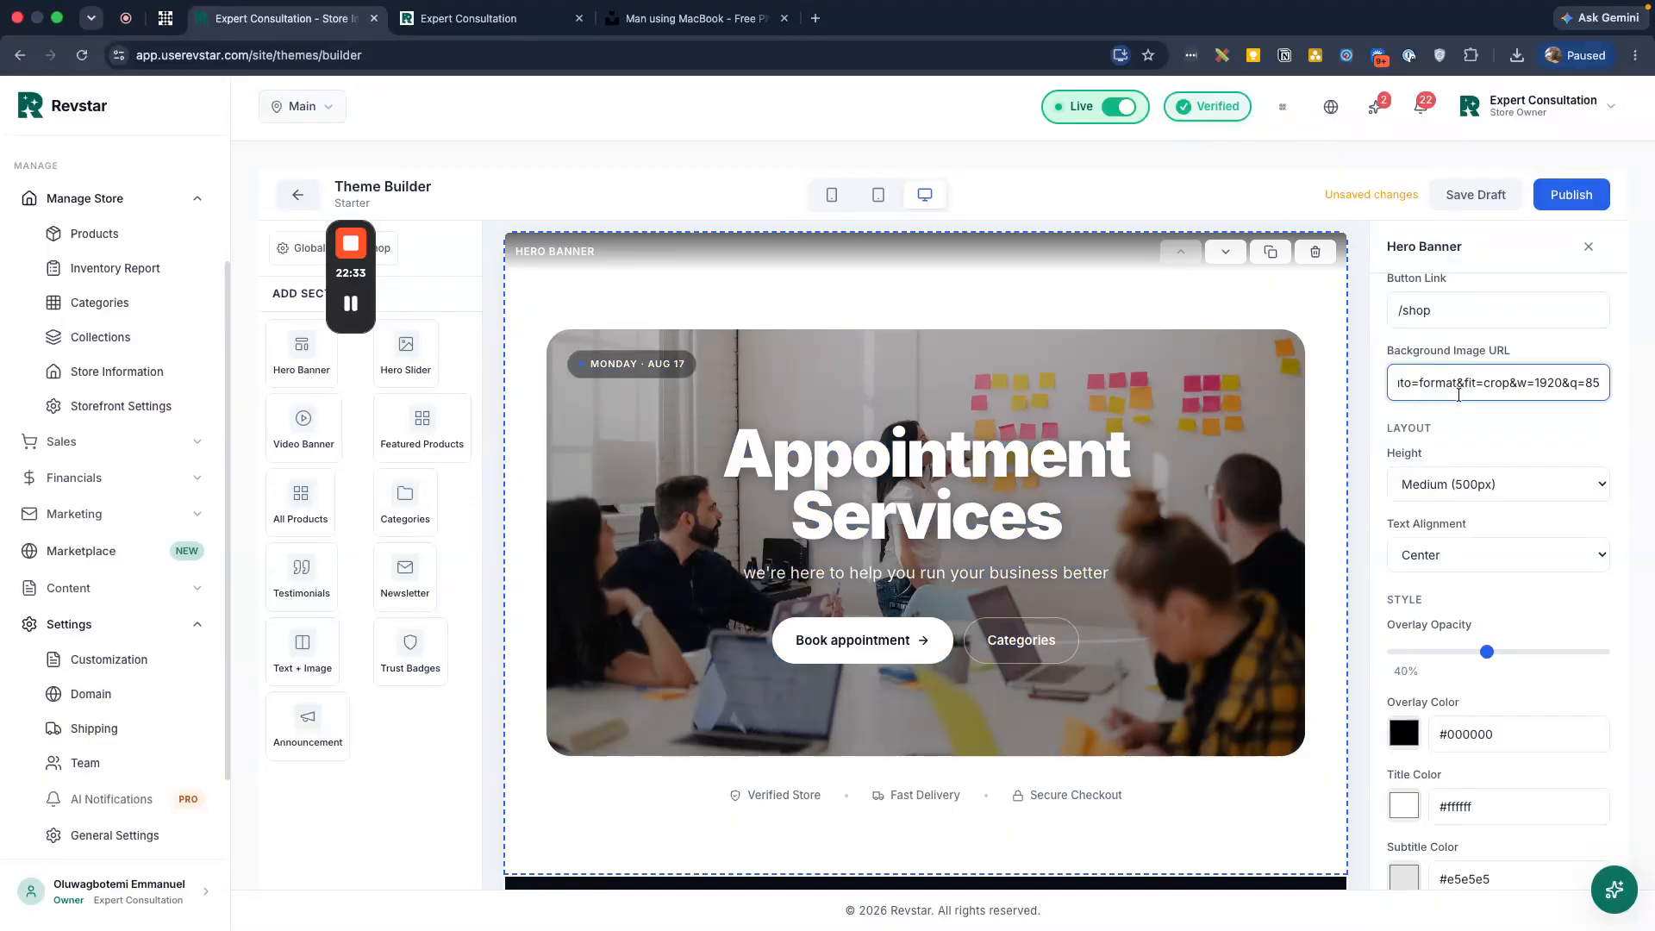
scroll(1453, 395, left, 3)
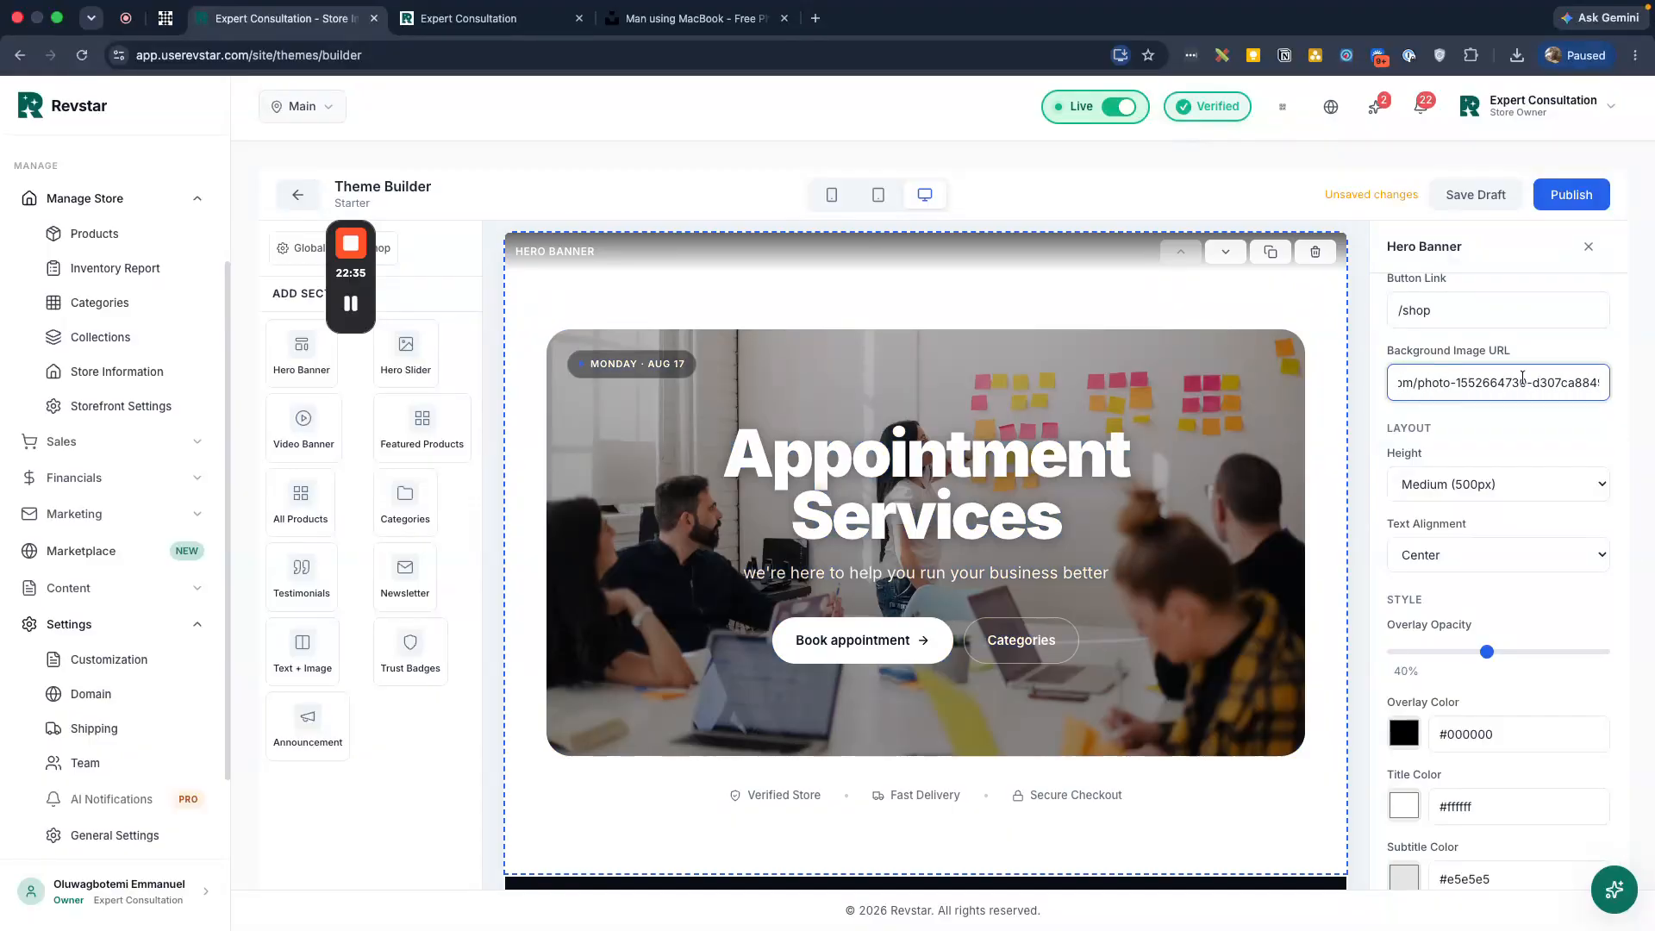
Publish the Starter theme with the updated hero banner background
scroll(1482, 386, left, 2)
click(1571, 194)
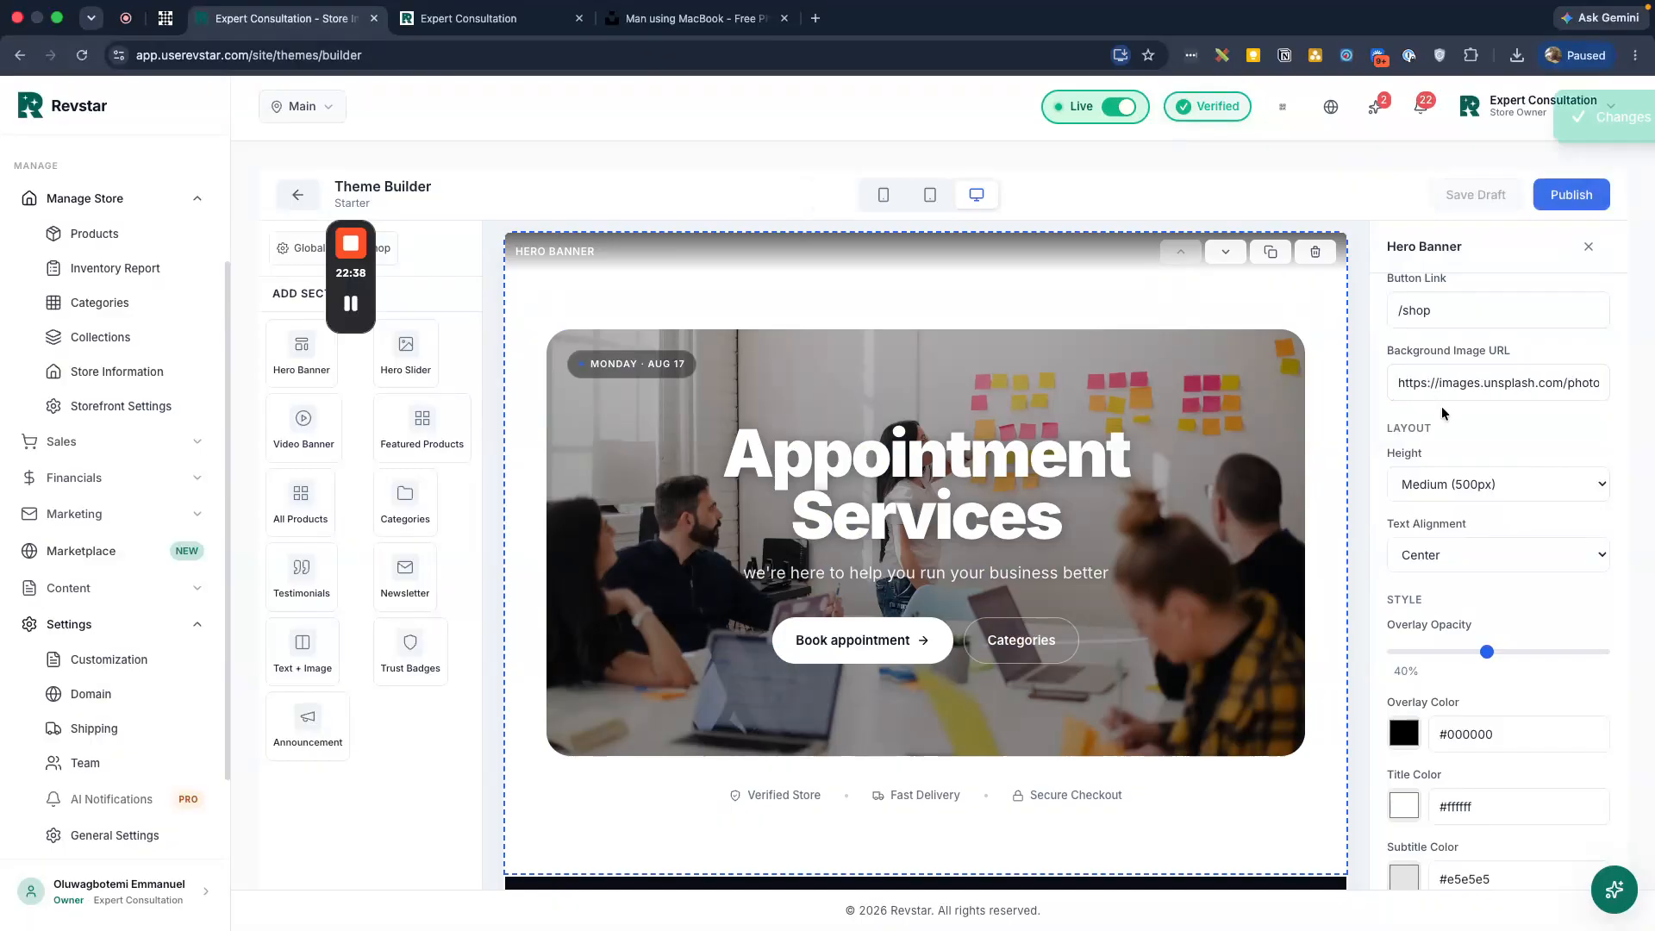
scroll(1441, 457, down, 2)
click(1574, 197)
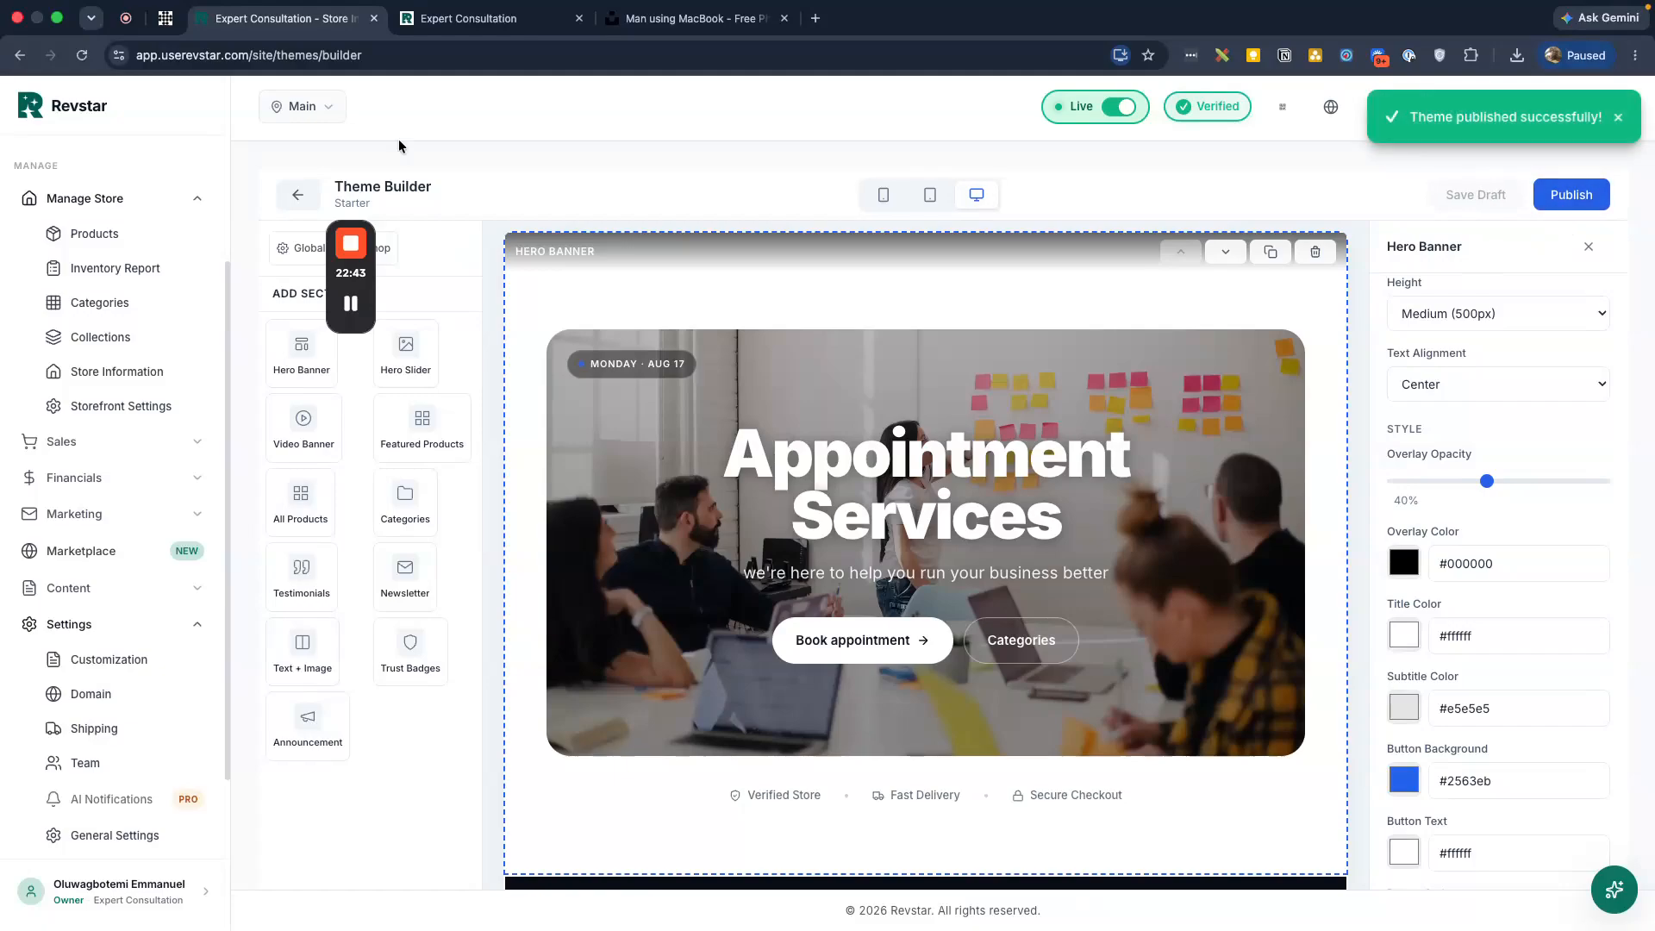
Reload the live storefront and check the hero banner photo and the sections beneath it
click(536, 18)
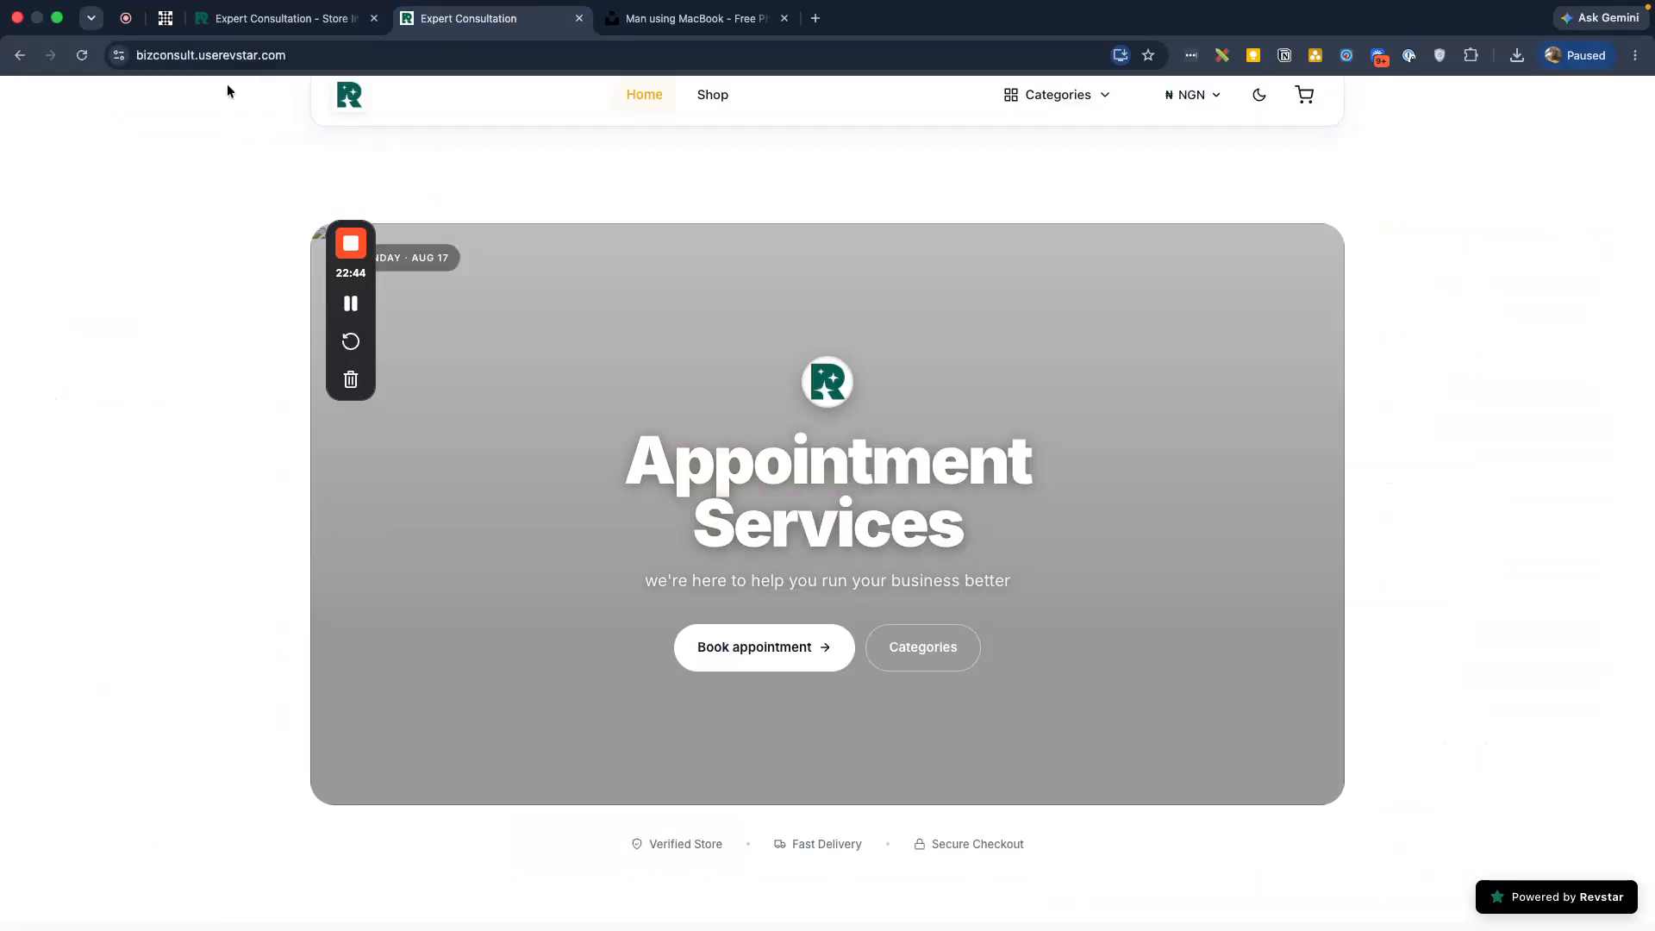
click(81, 55)
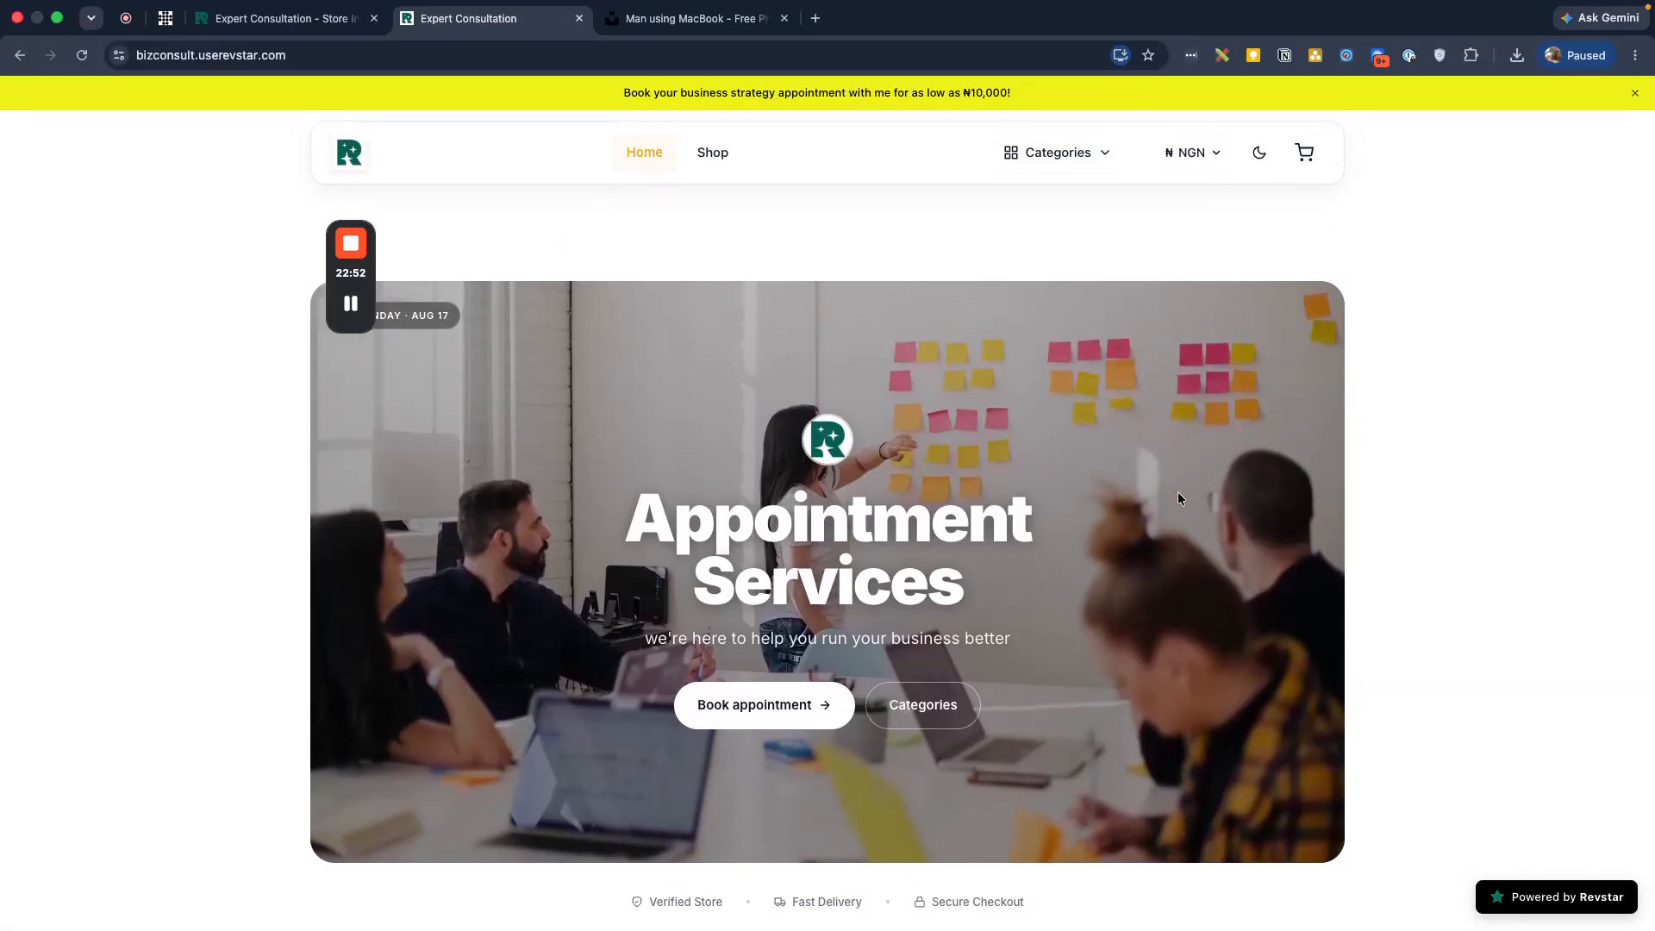
scroll(1027, 440, down, 5)
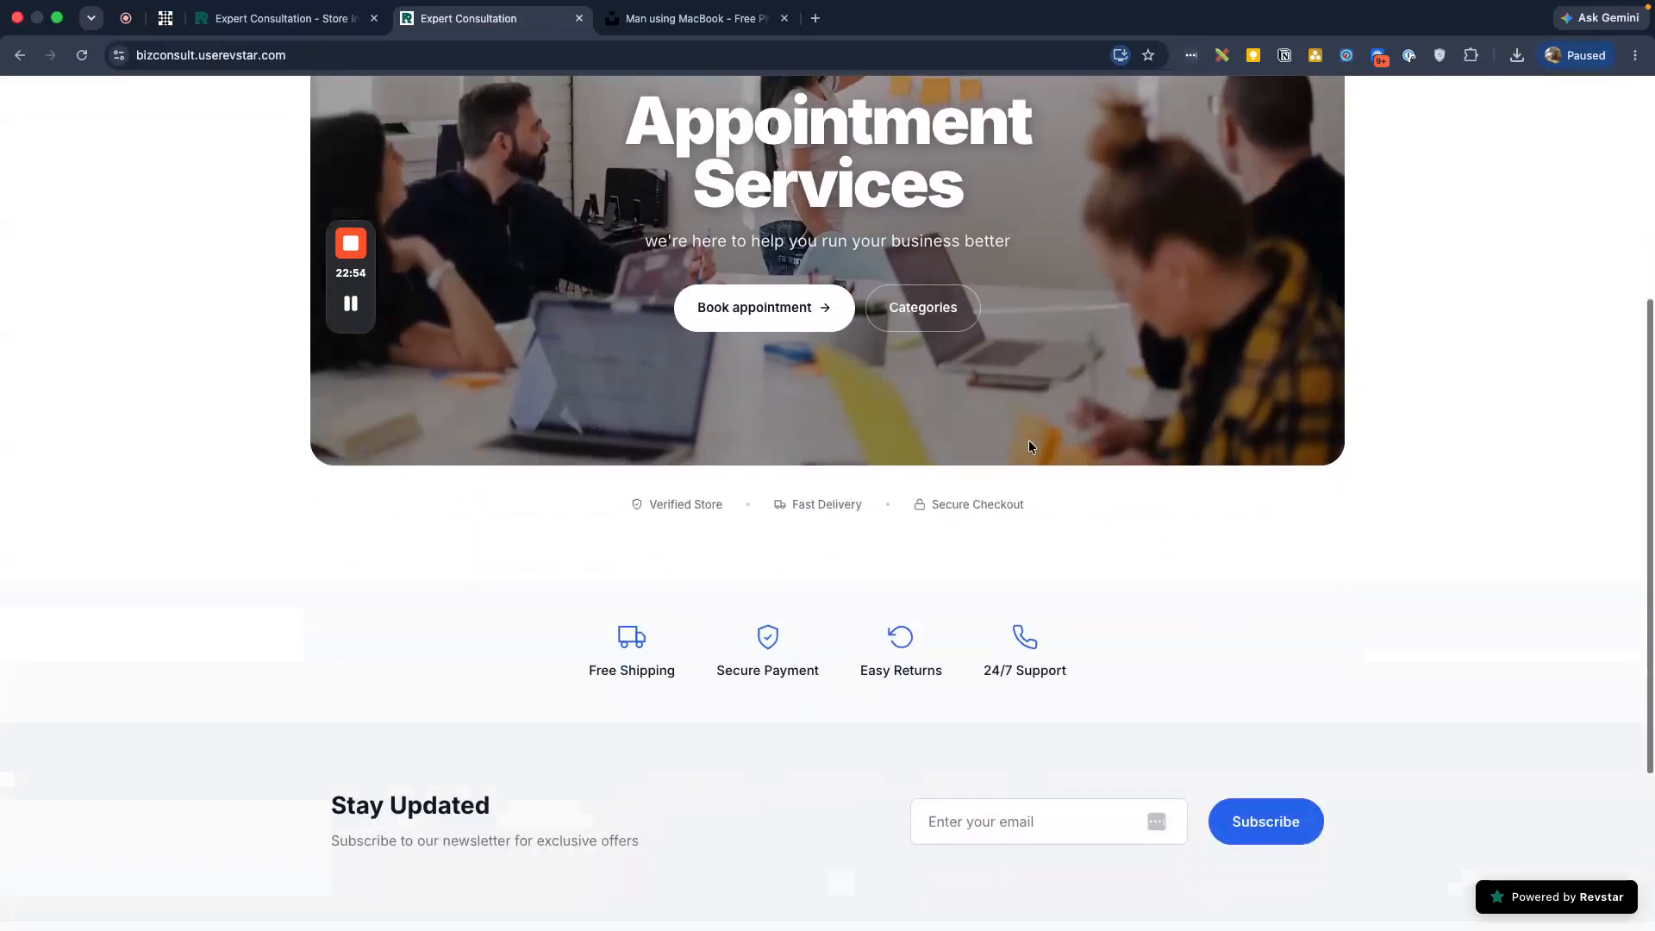
scroll(1017, 440, up, 3)
scroll(998, 443, down, 2)
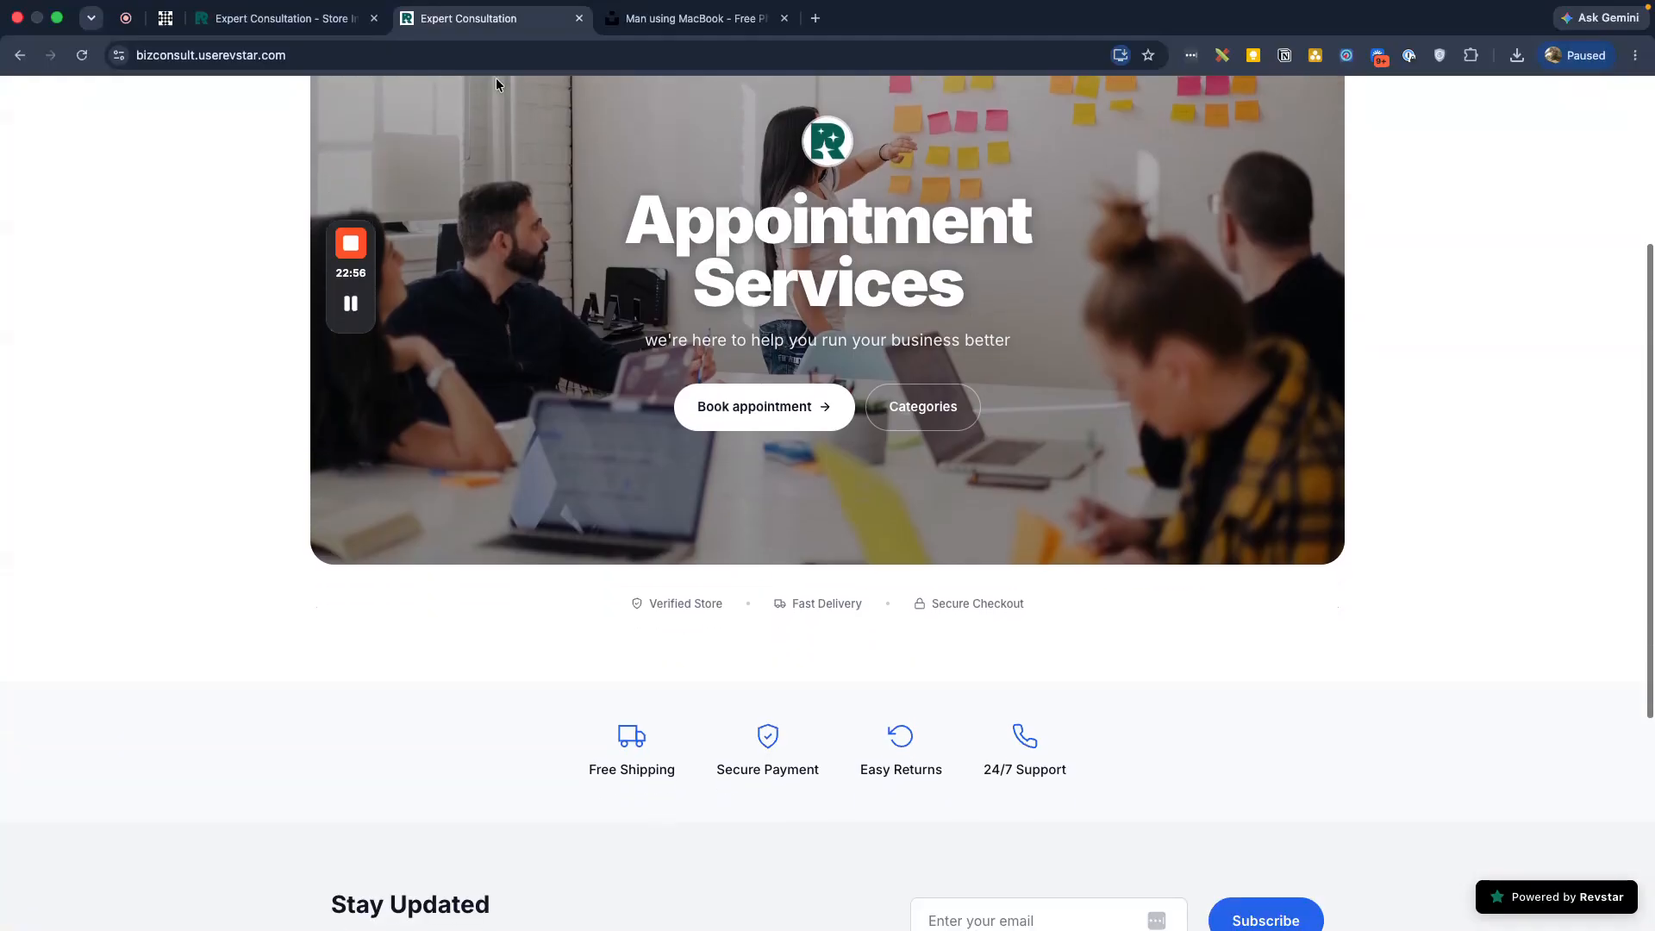
Open the Shop by Category section's settings in the theme builder, then look for that section on the live storefront
click(270, 22)
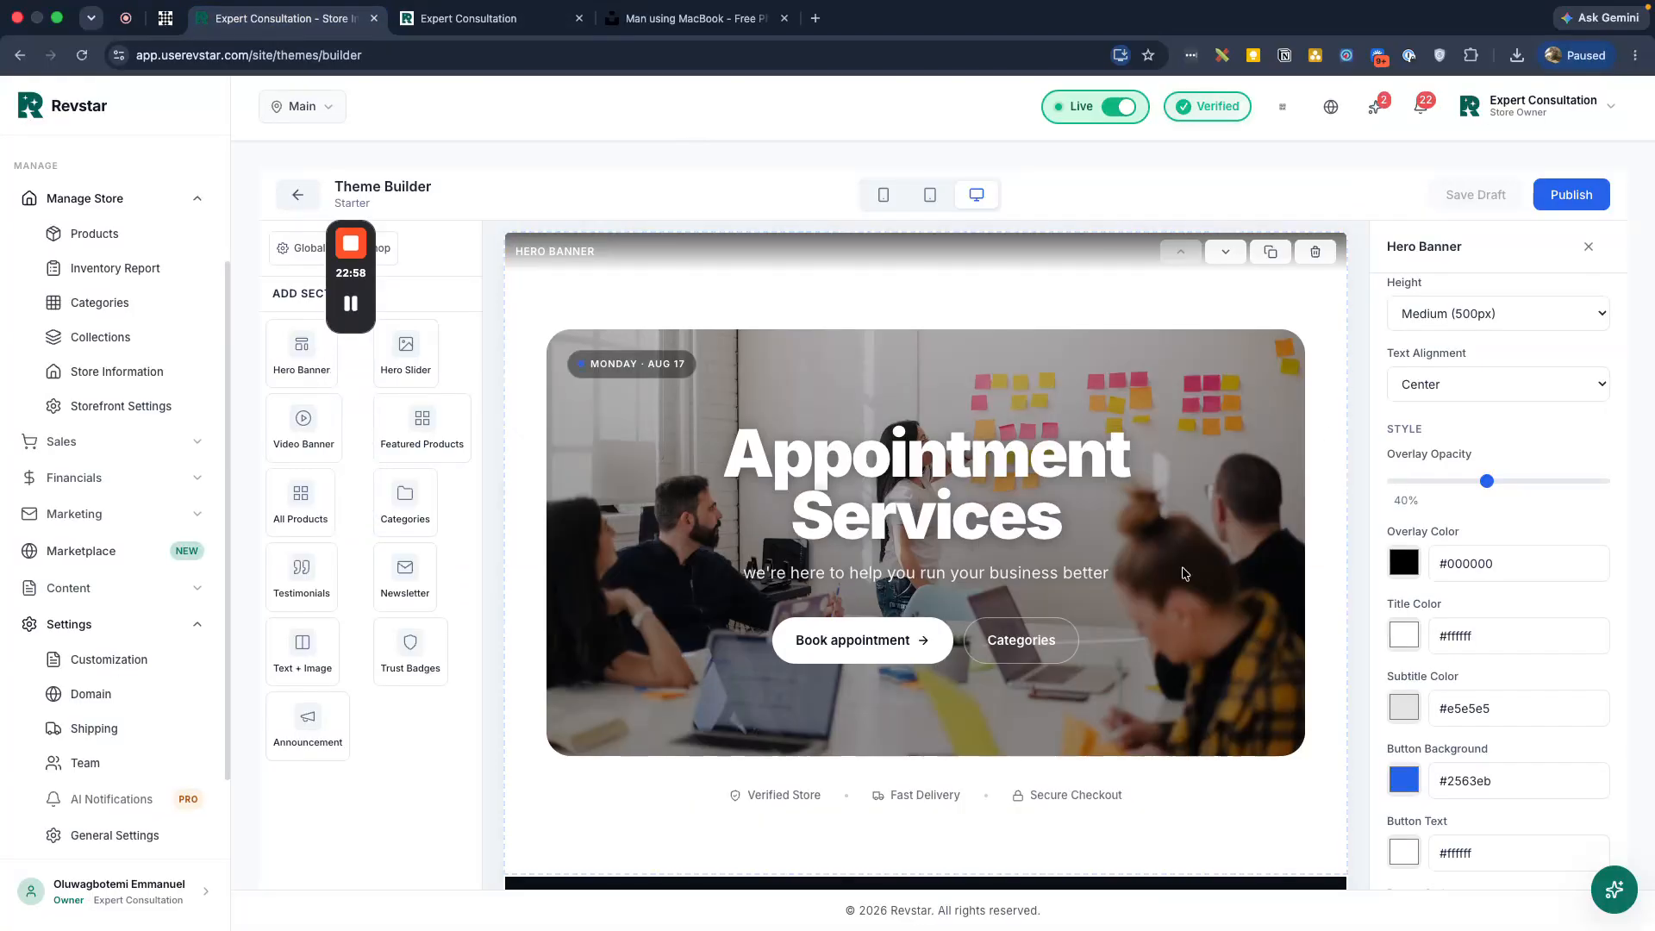
scroll(1181, 572, down, 5)
click(1080, 436)
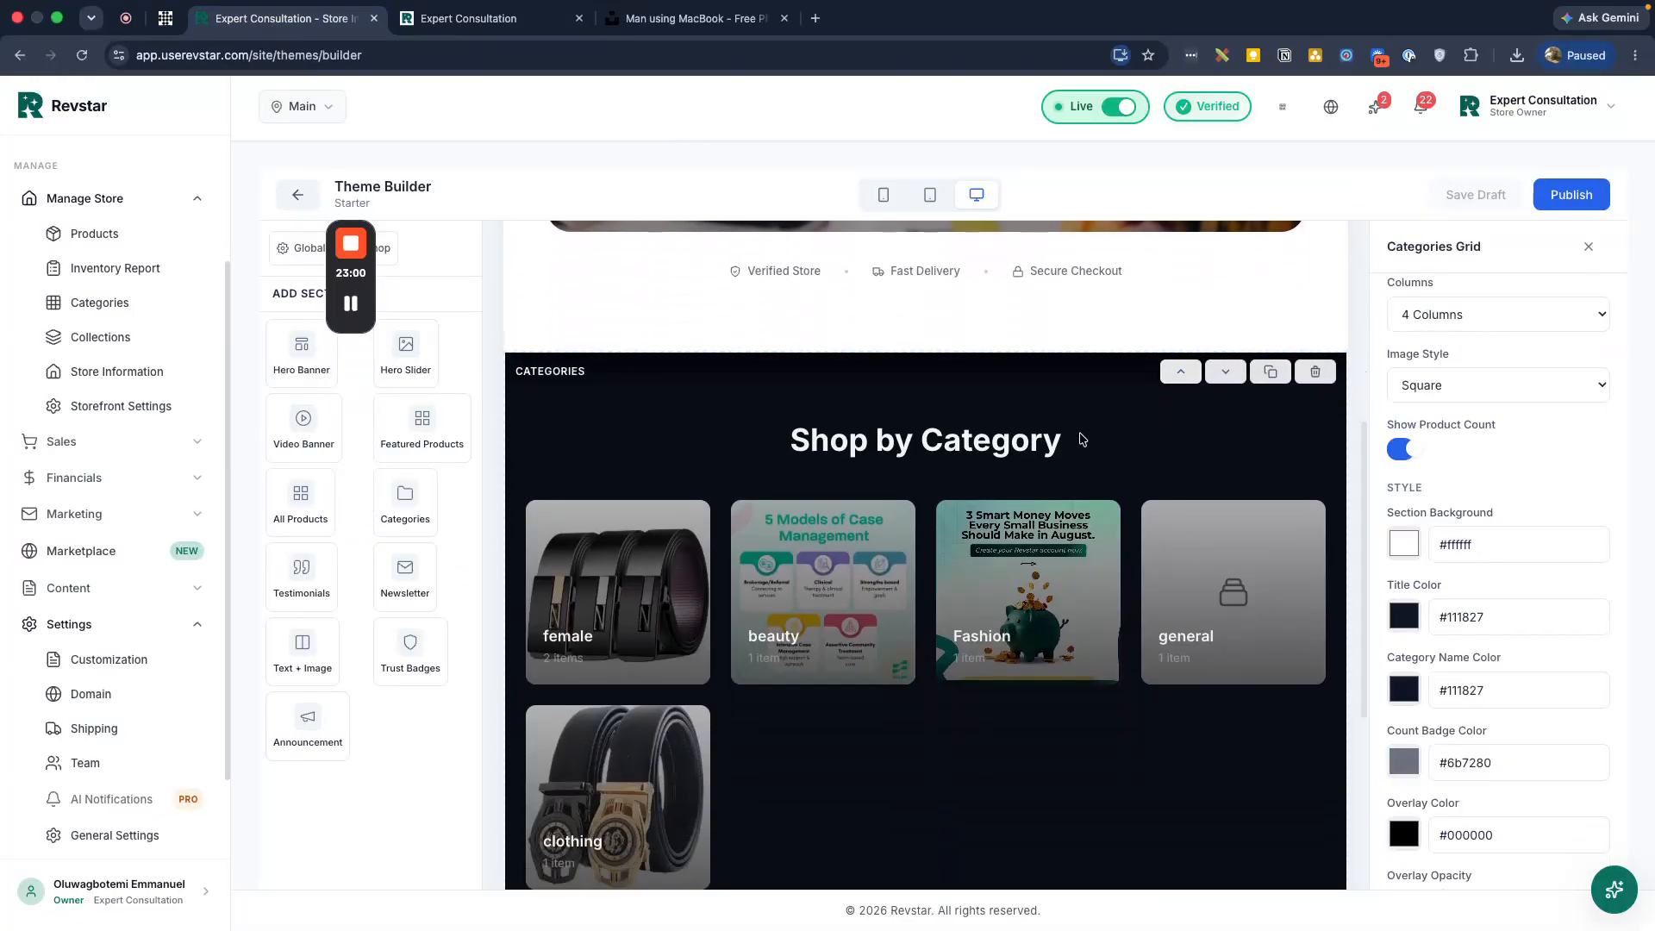
click(483, 18)
scroll(748, 577, down, 5)
scroll(748, 578, up, 5)
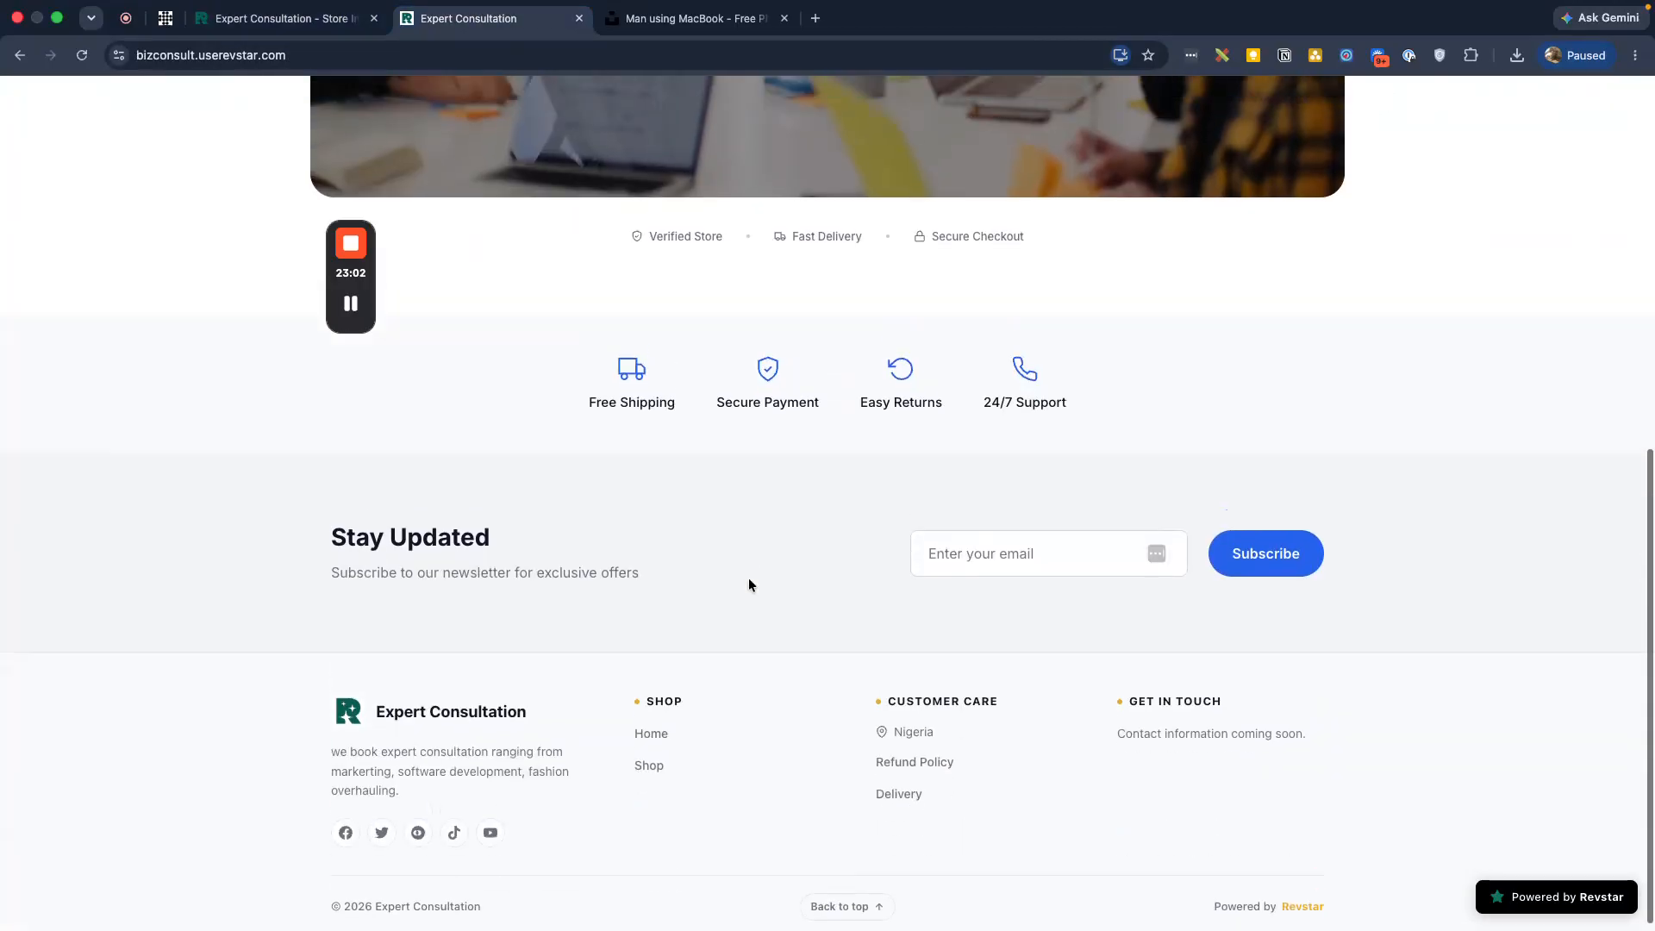
Return to the theme builder, look through the lower page sections and open the Featured Products section's settings
click(274, 19)
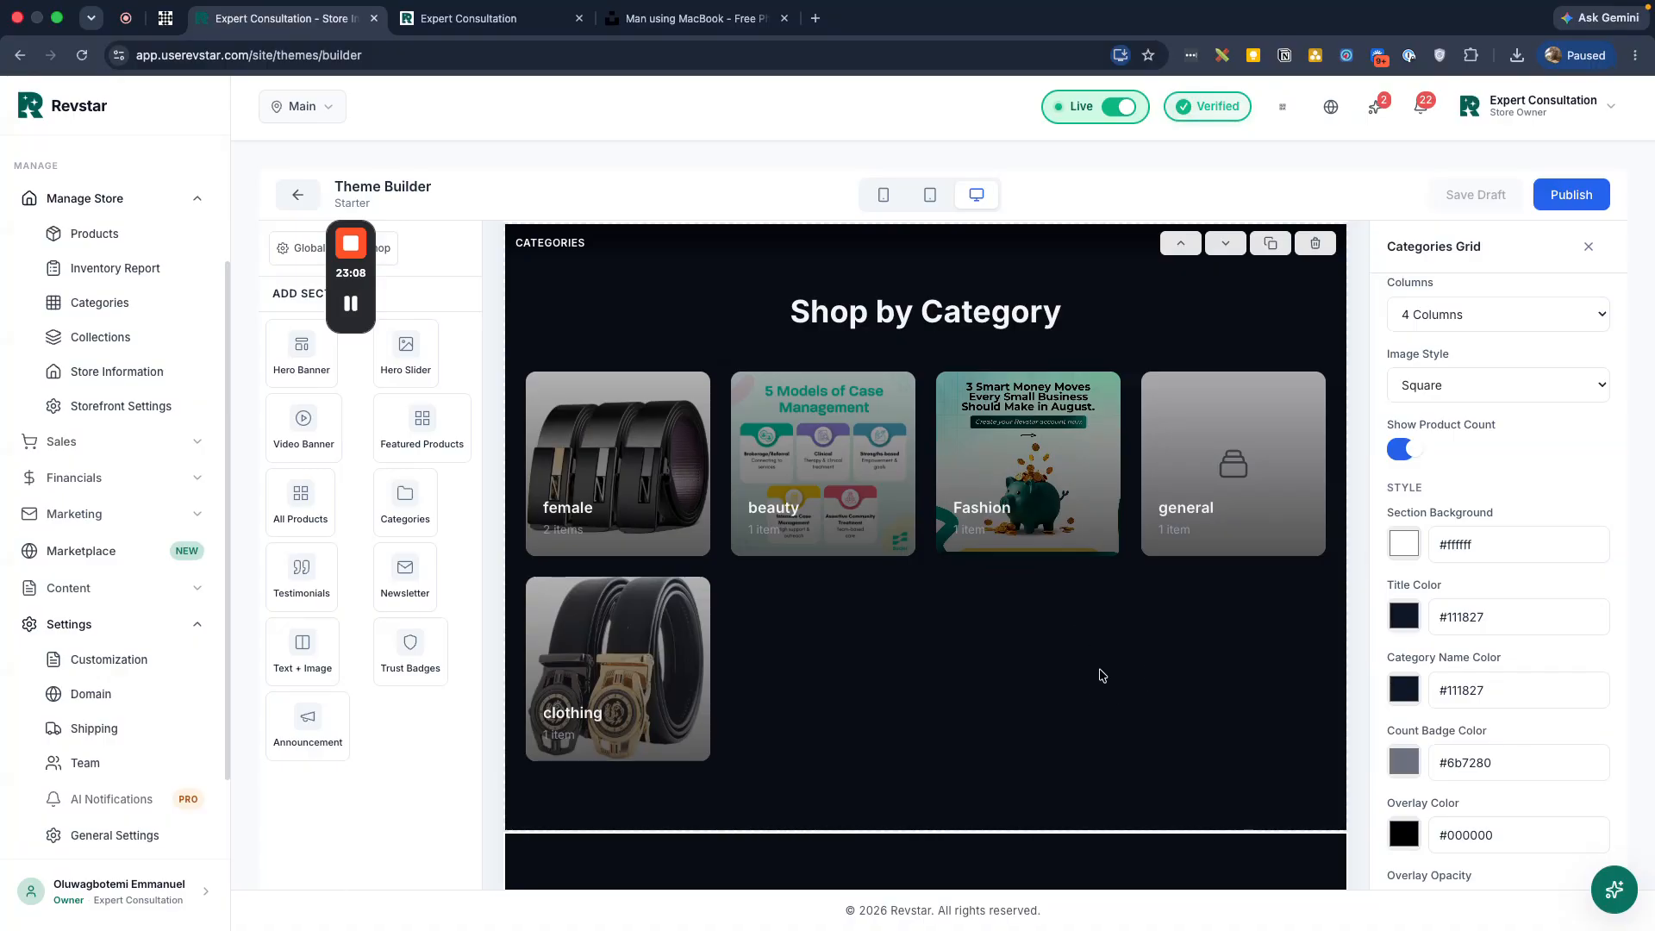
scroll(1099, 671, down, 3)
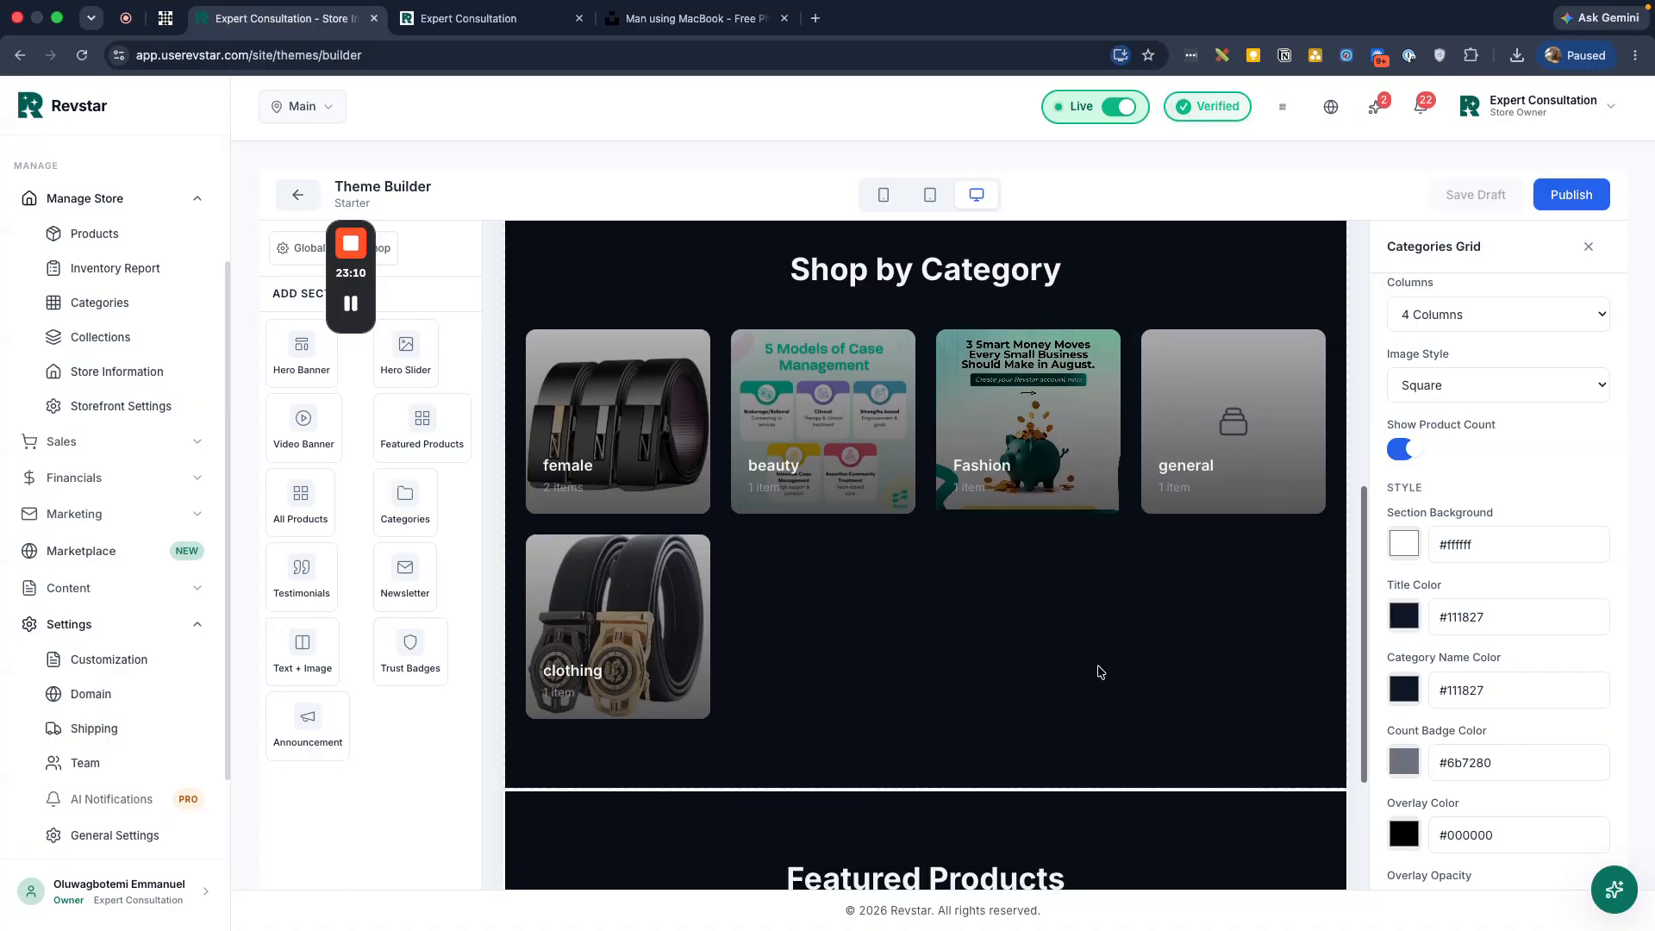
scroll(1100, 672, down, 5)
scroll(1094, 669, up, 2)
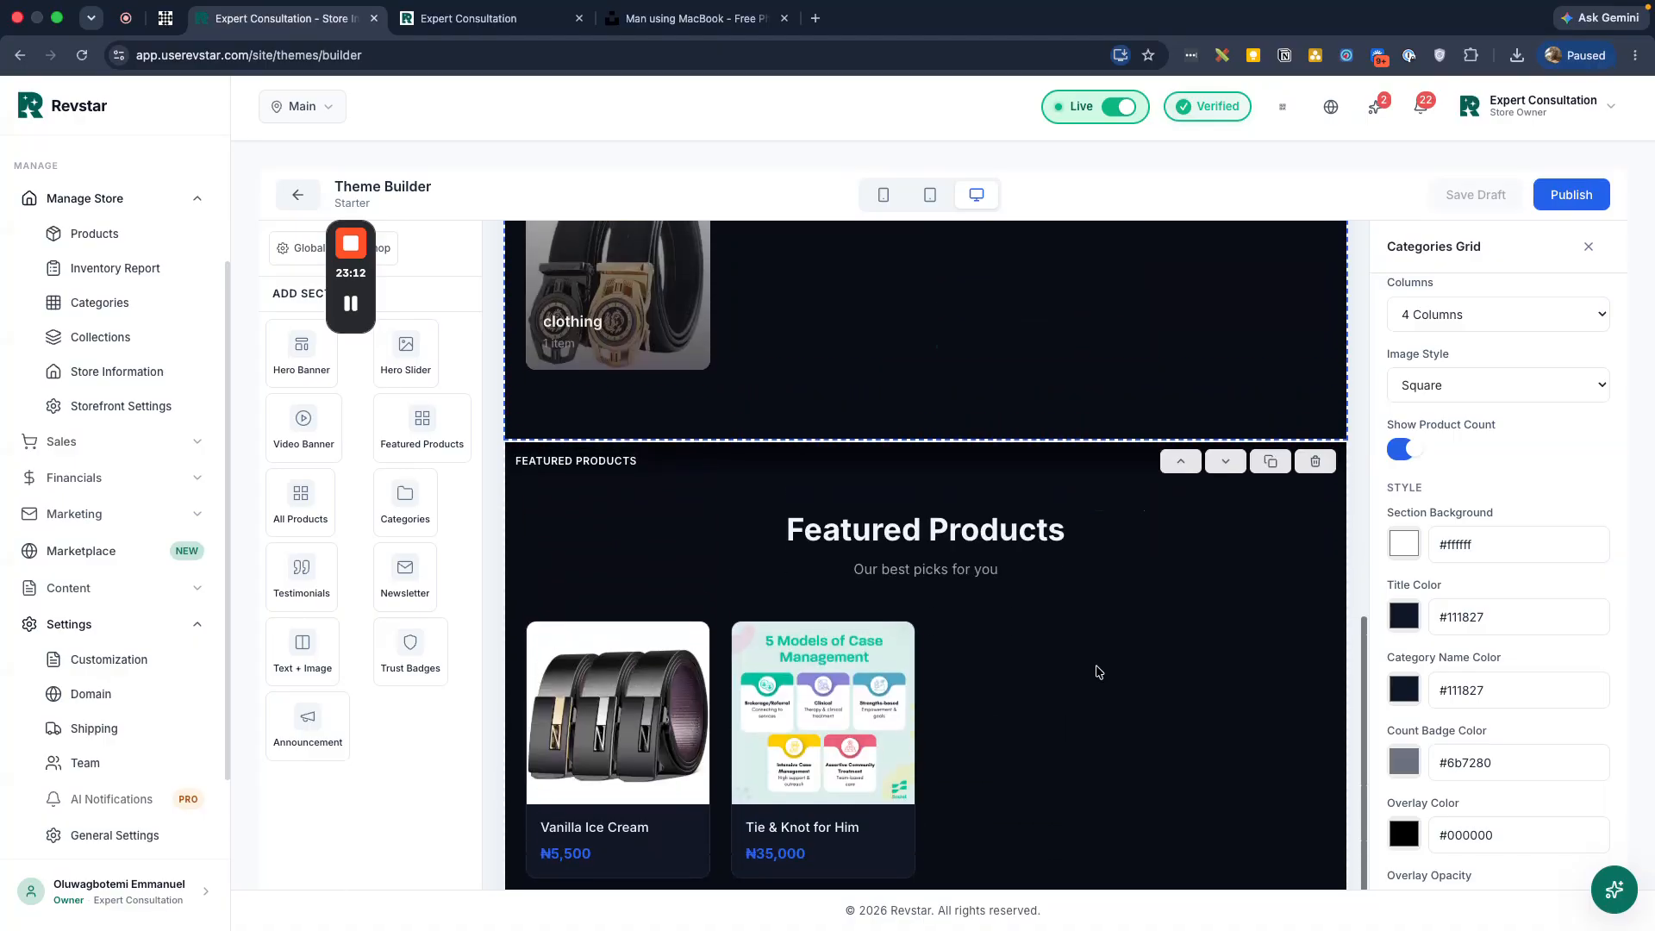
scroll(1156, 582, down, 2)
click(1094, 554)
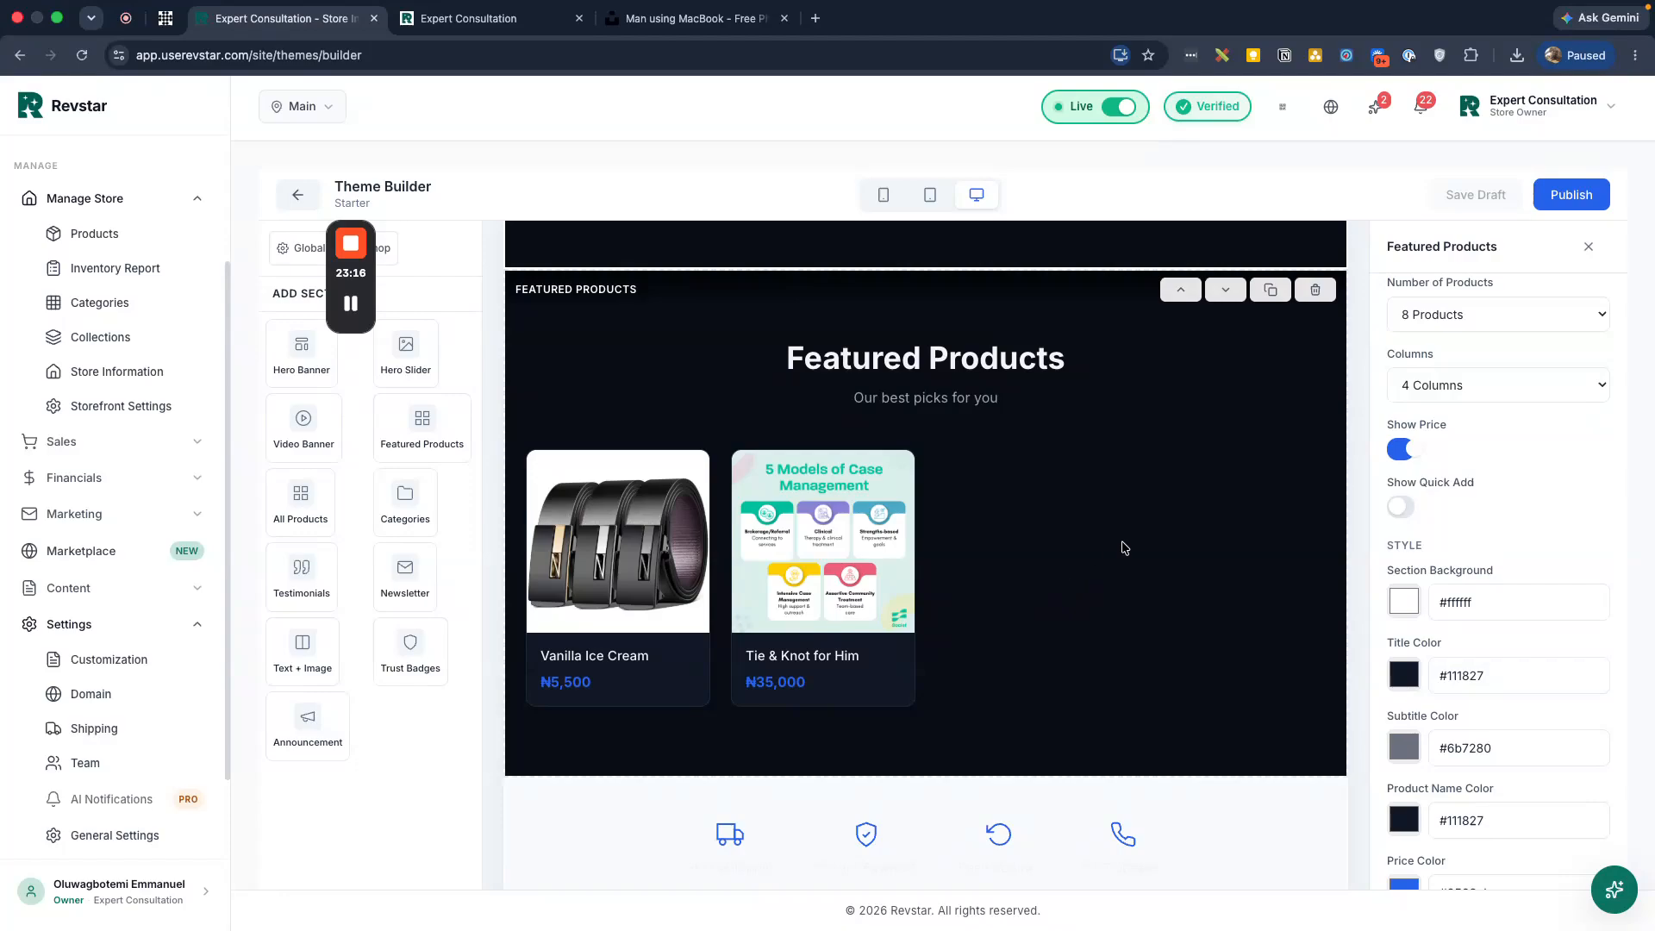
scroll(1108, 595, down, 1)
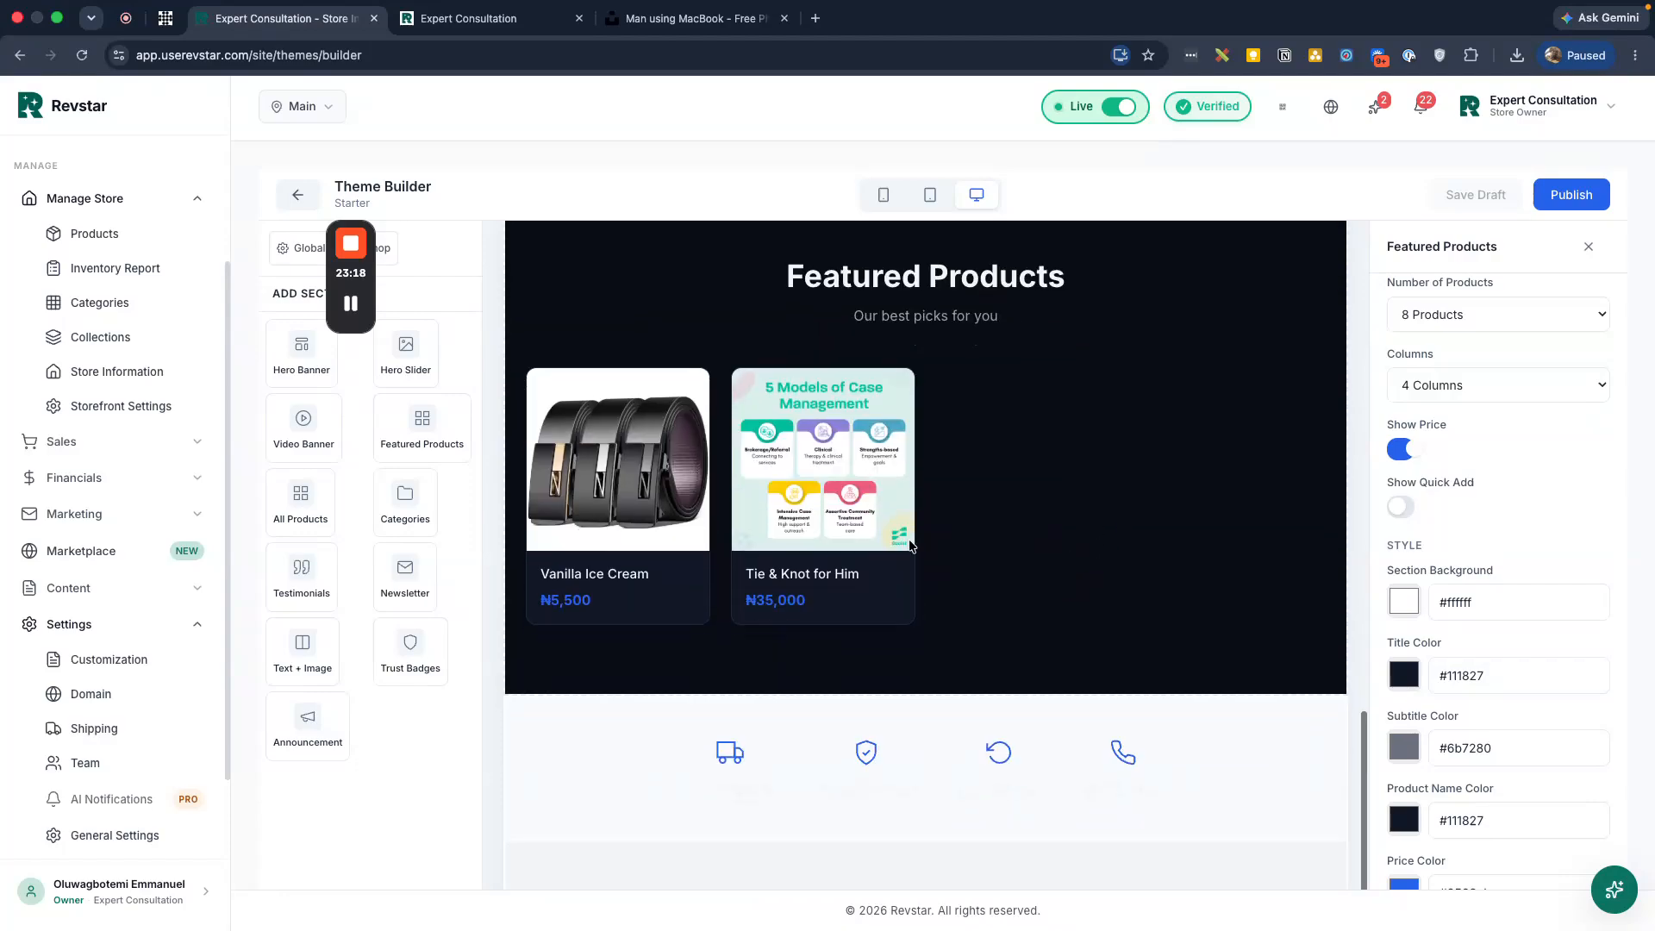
Reopen the Shop by Category section's settings and check its title and subtitle
scroll(911, 546, up, 12)
scroll(892, 513, down, 5)
click(853, 463)
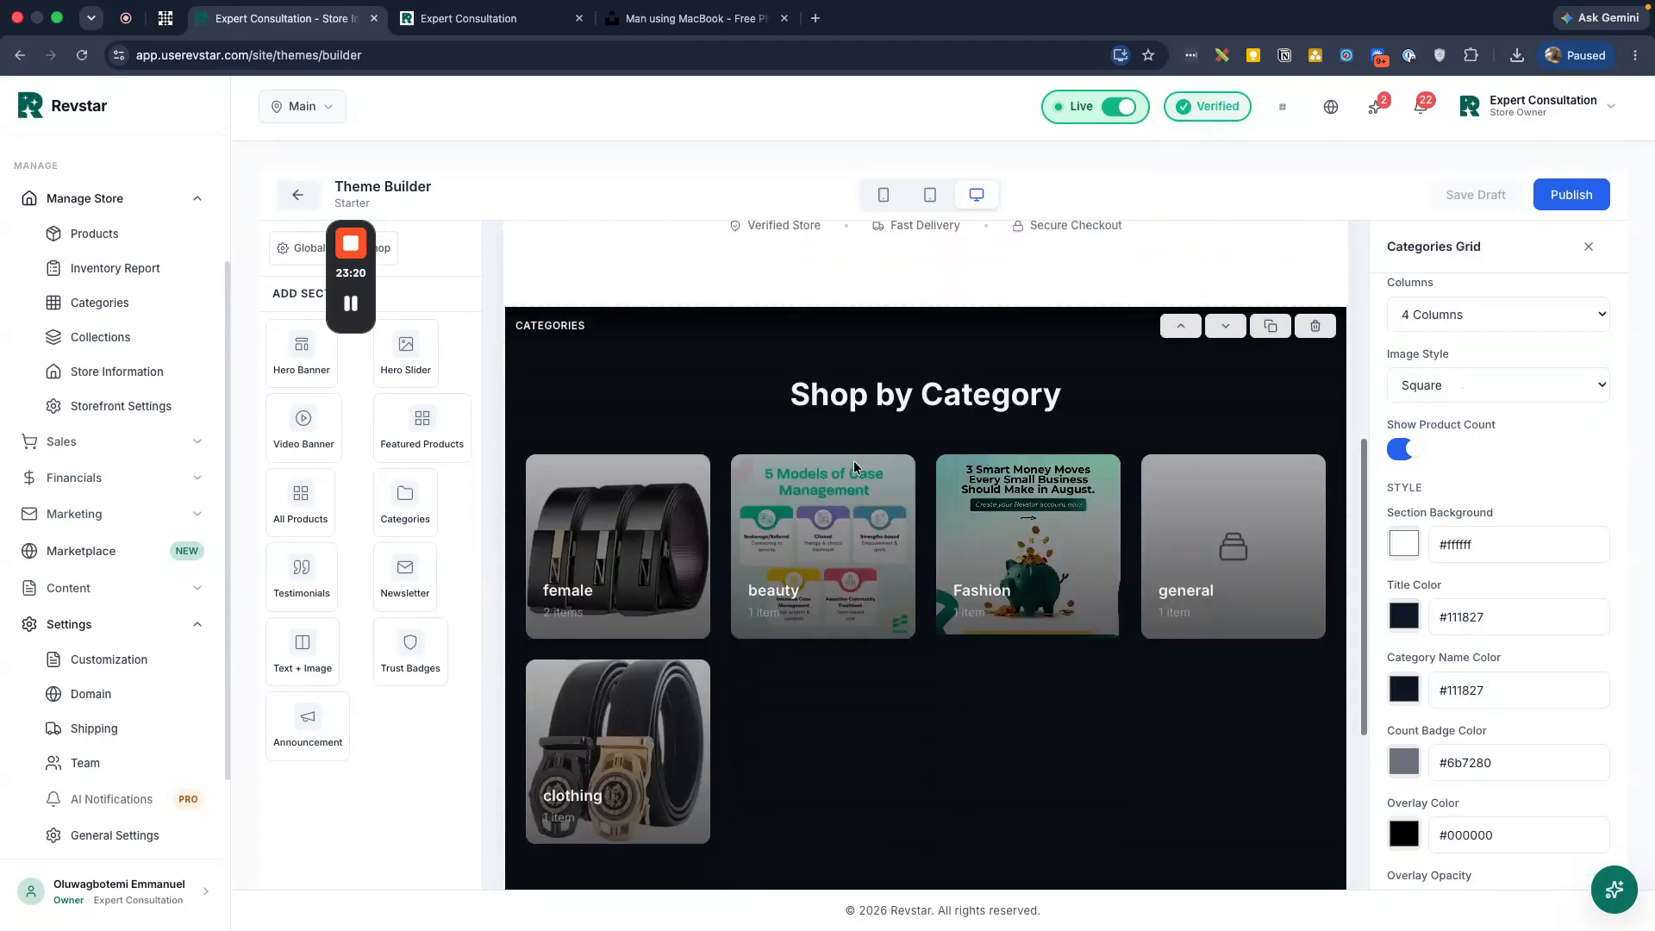
scroll(1451, 369, up, 4)
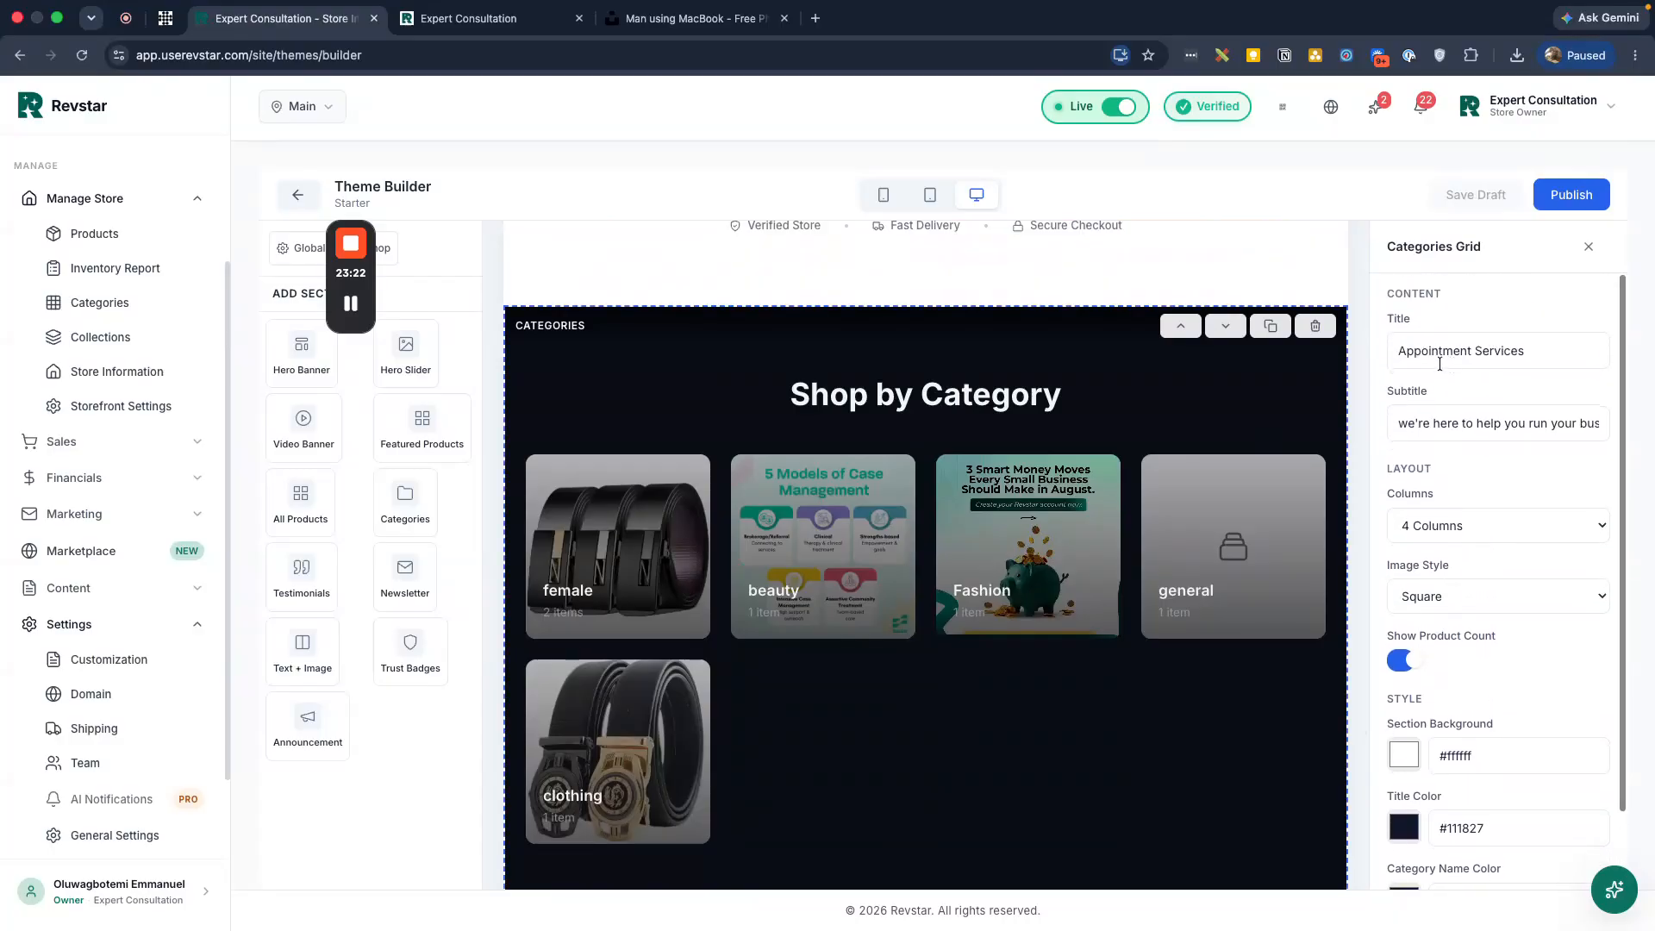
click(1439, 360)
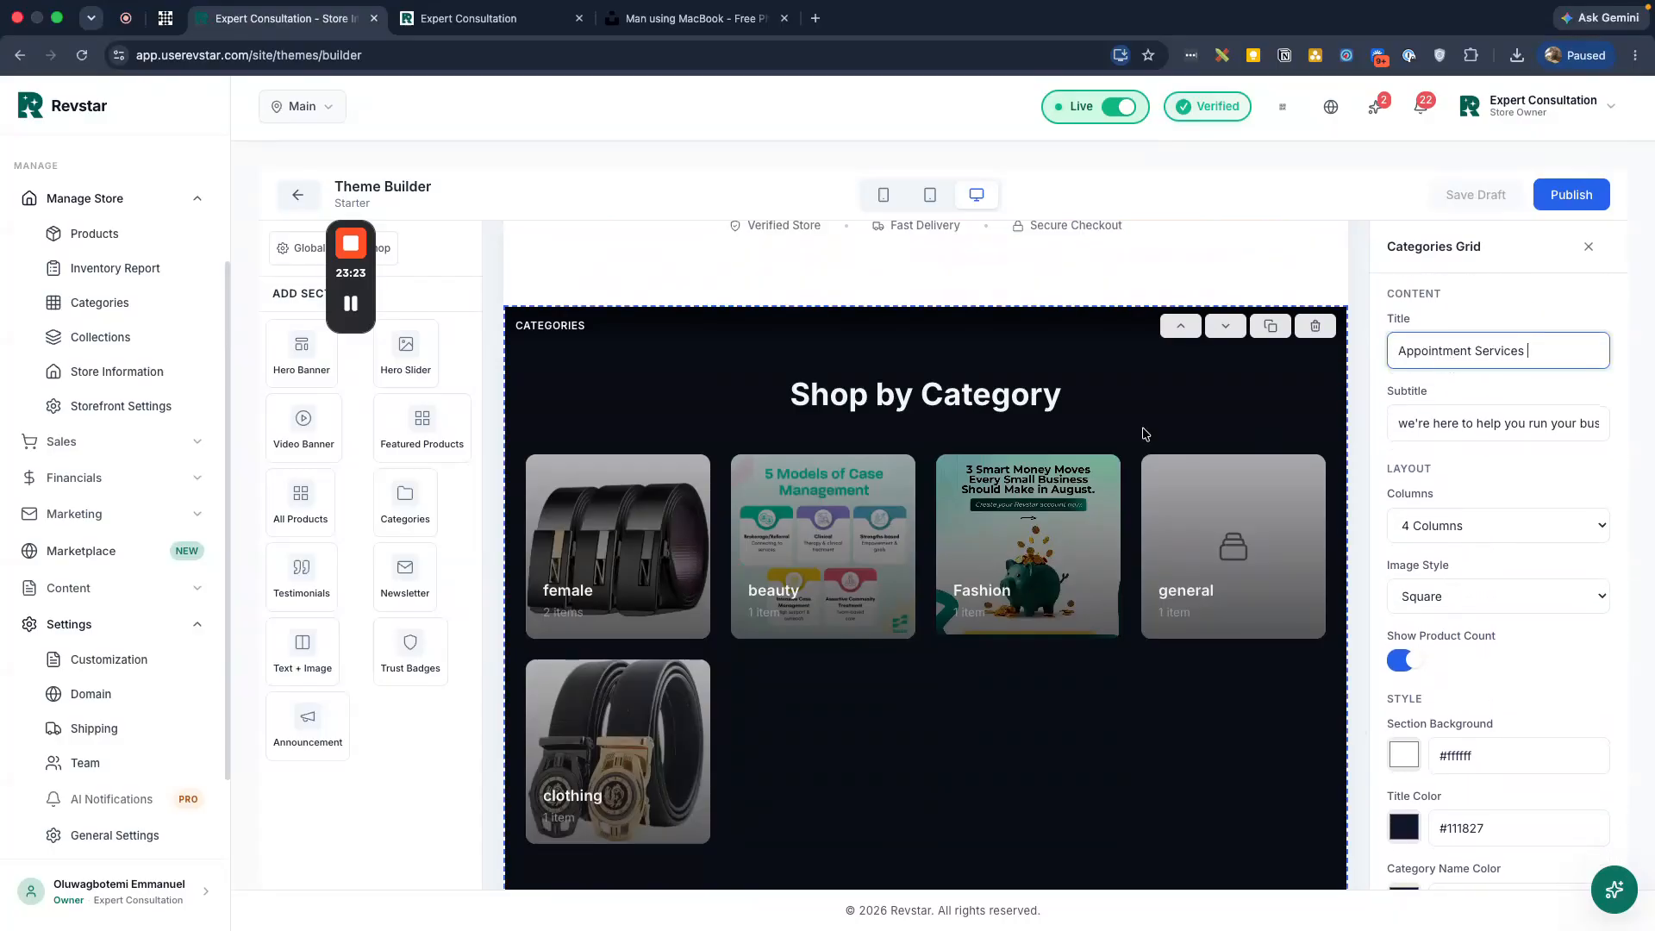
click(1044, 475)
Open the Featured Products section's settings again and examine its title and subtitle against the preview
scroll(1024, 634, down, 6)
click(1116, 579)
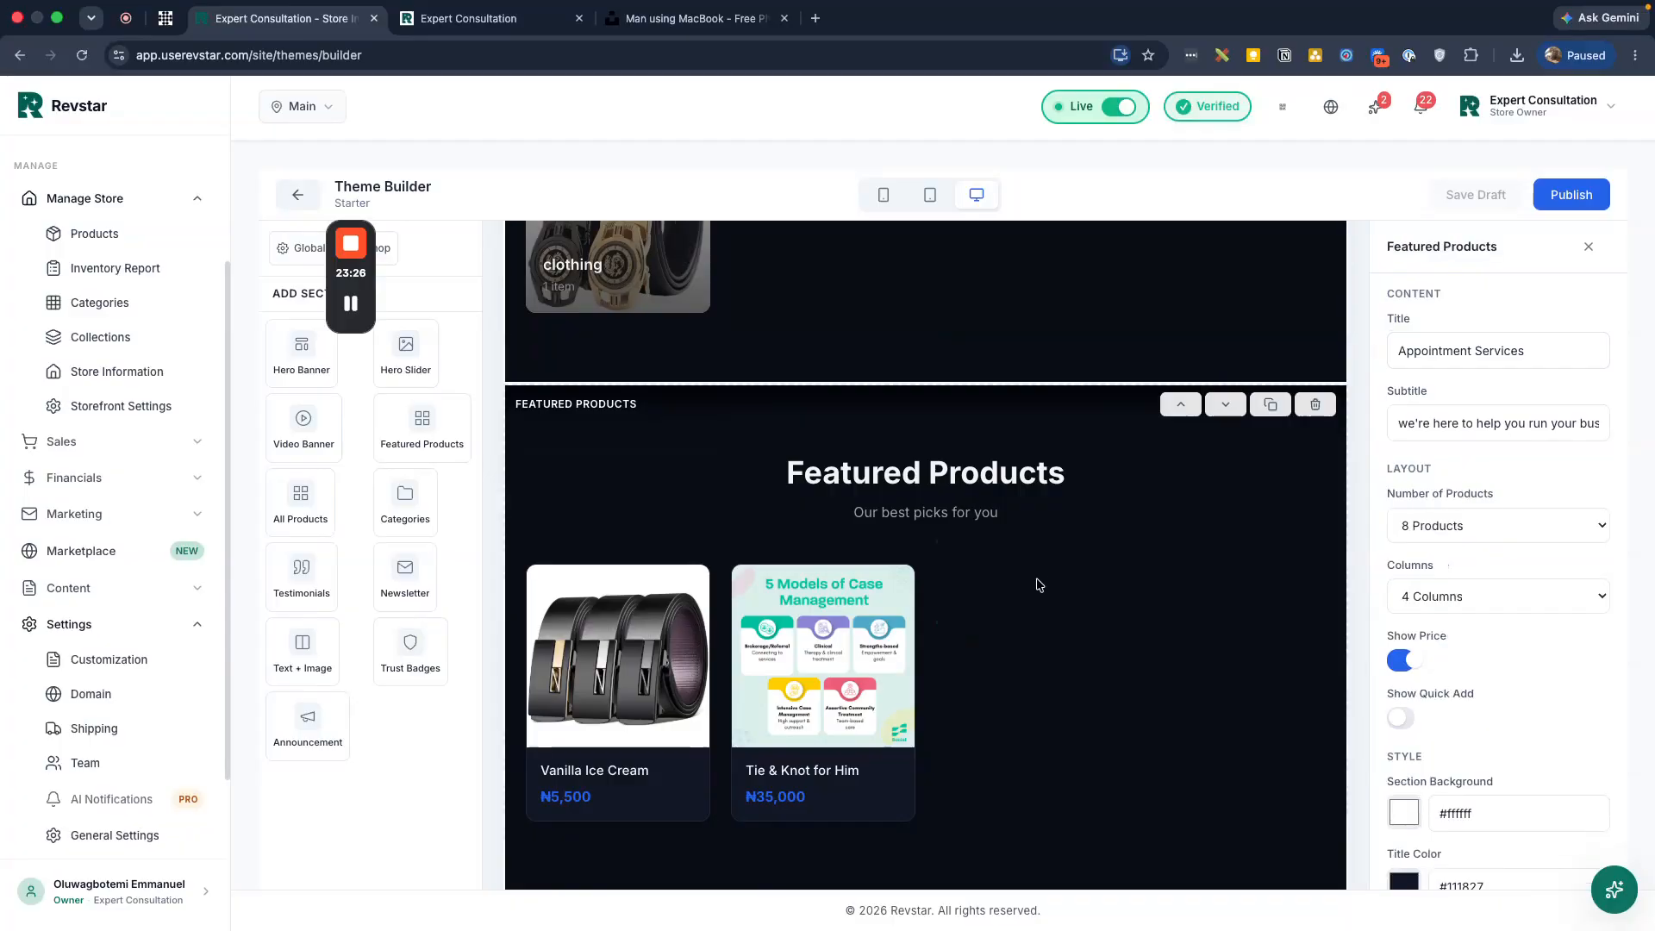
scroll(1153, 536, down, 3)
click(1488, 421)
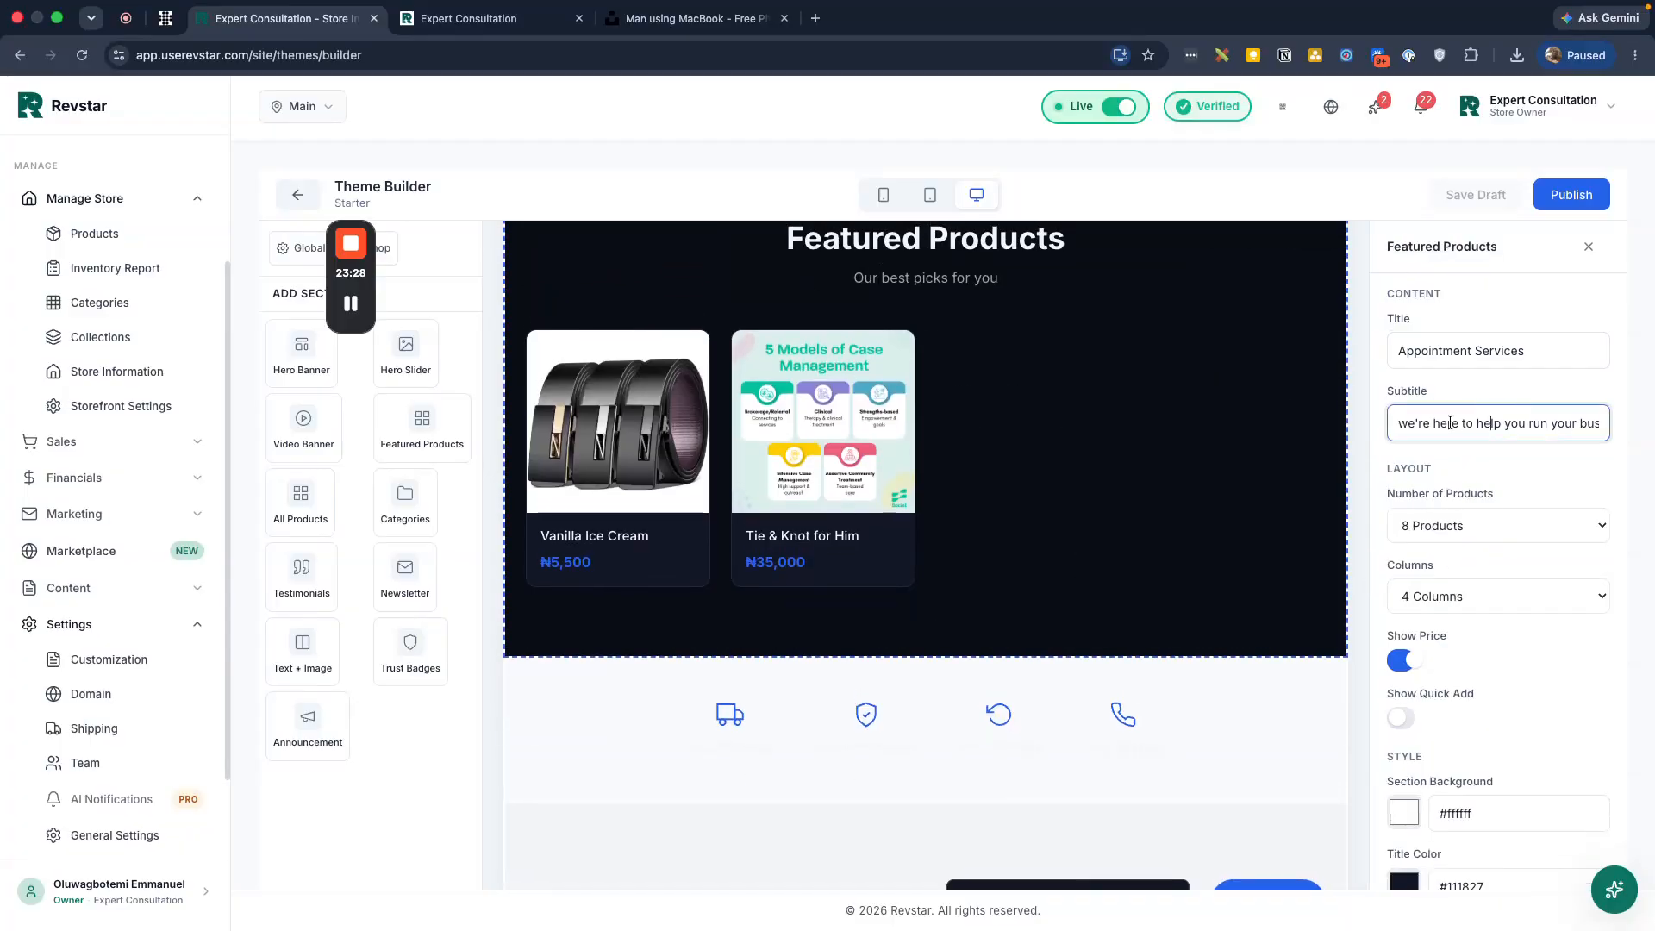
key(super+a)
click(1430, 351)
key(super+a)
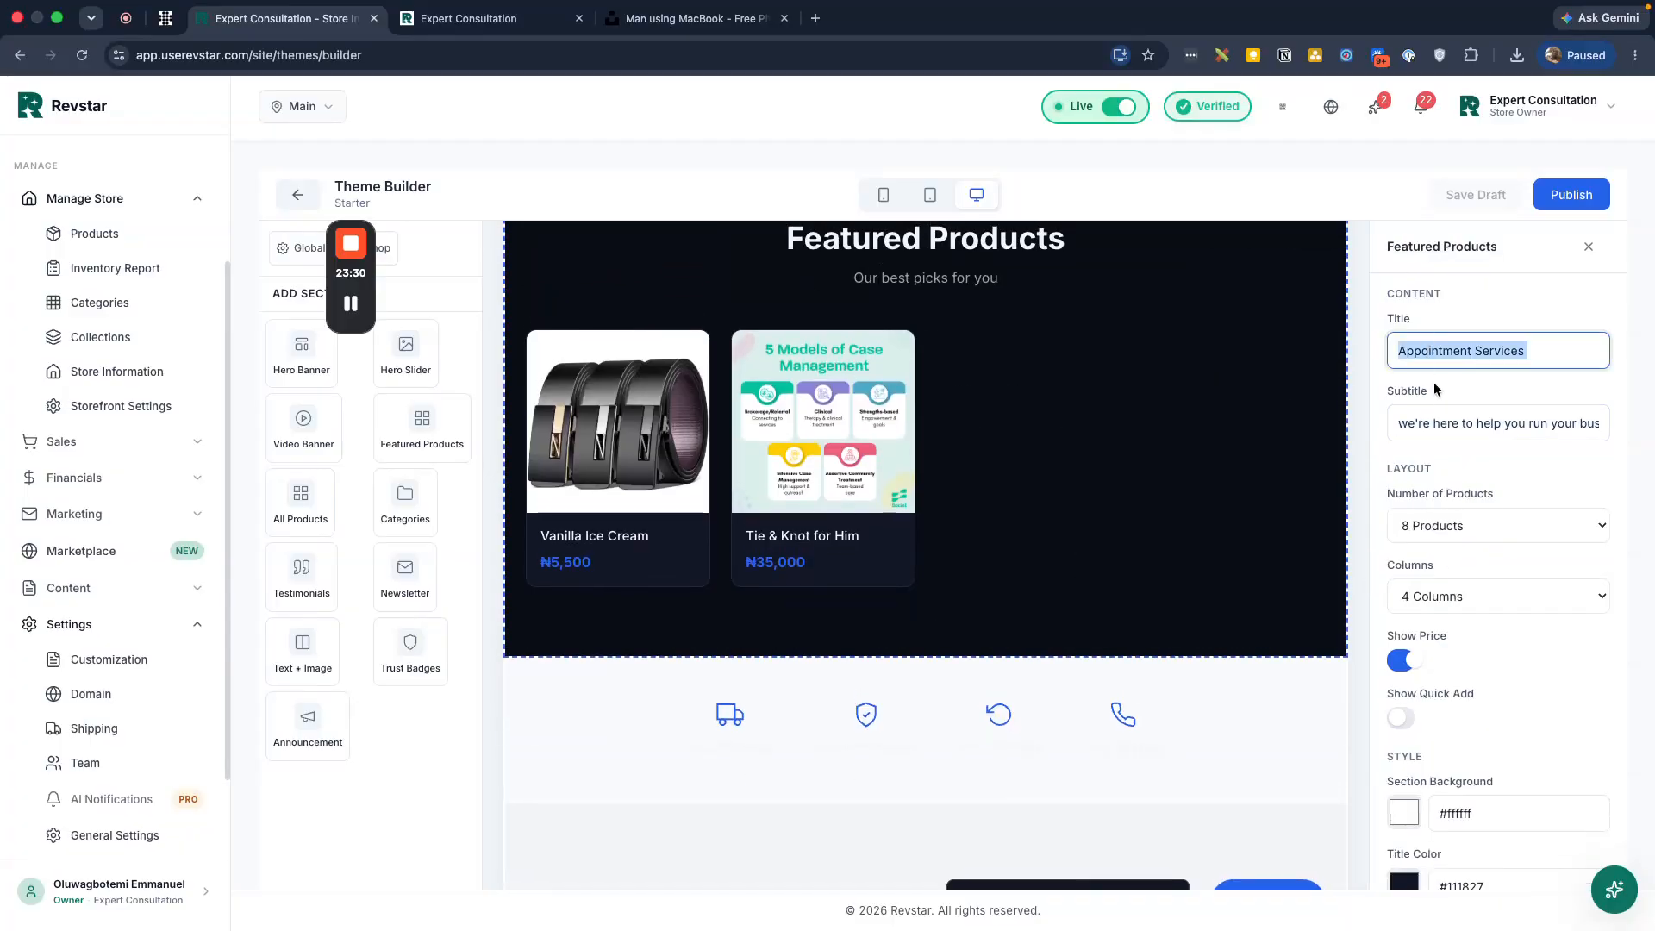
click(1444, 421)
click(991, 563)
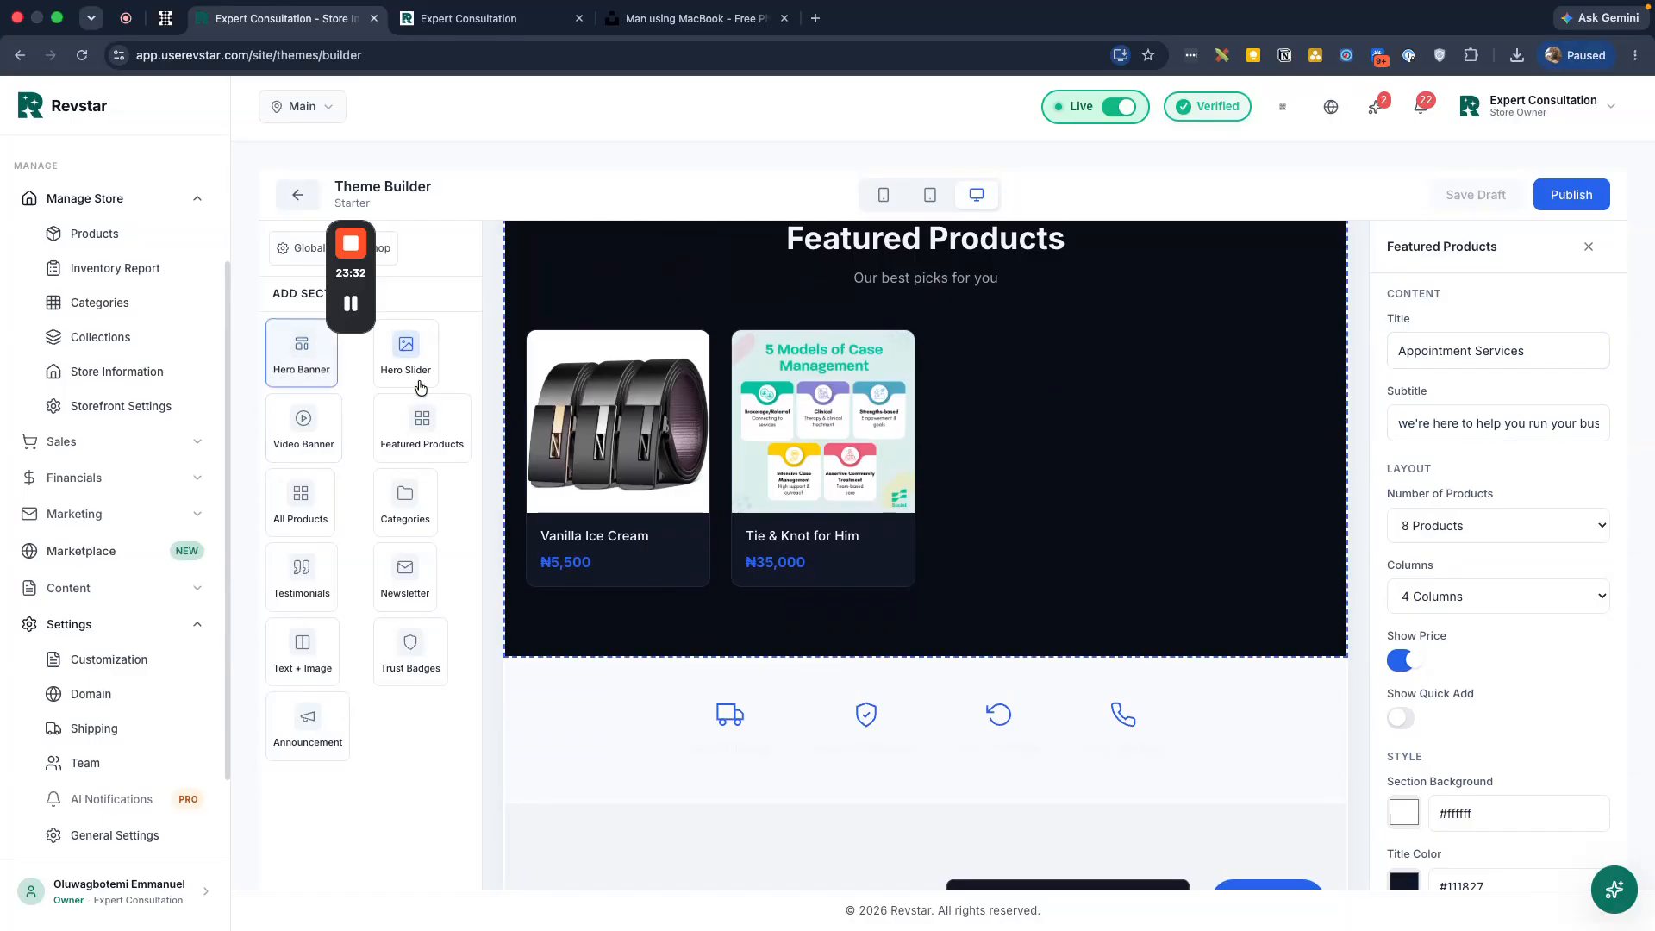
Add a Video Banner section to the page and find it in the preview below the newsletter section
scroll(807, 458, up, 1)
scroll(807, 453, up, 10)
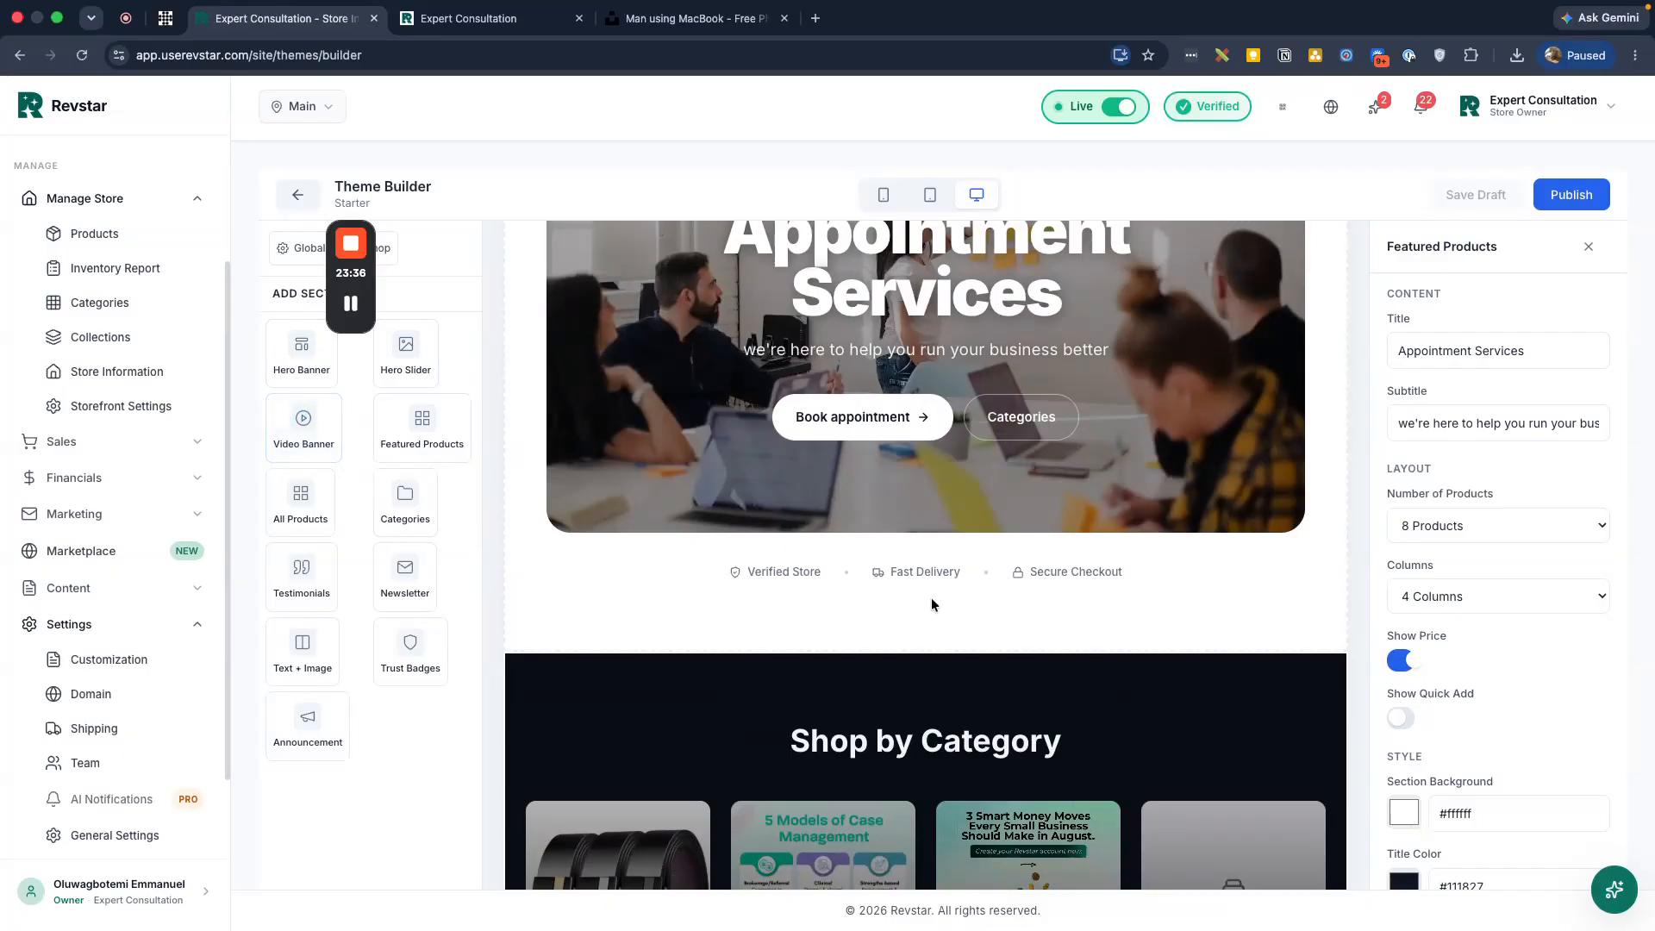
click(303, 426)
scroll(862, 552, down, 5)
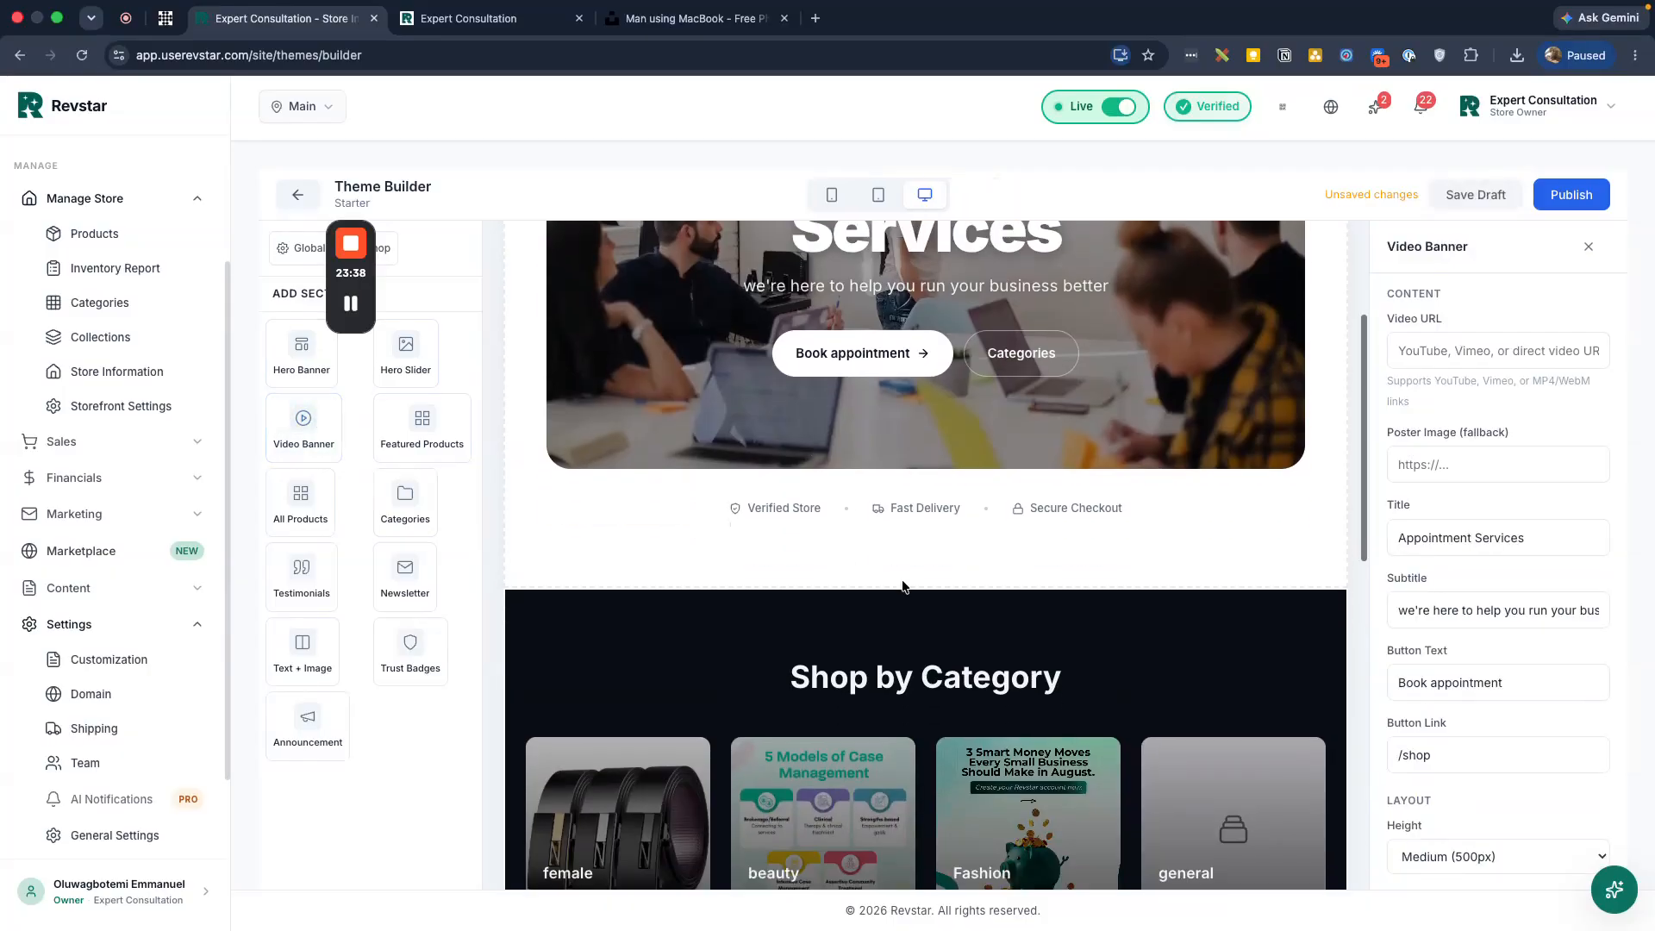
scroll(903, 586, down, 10)
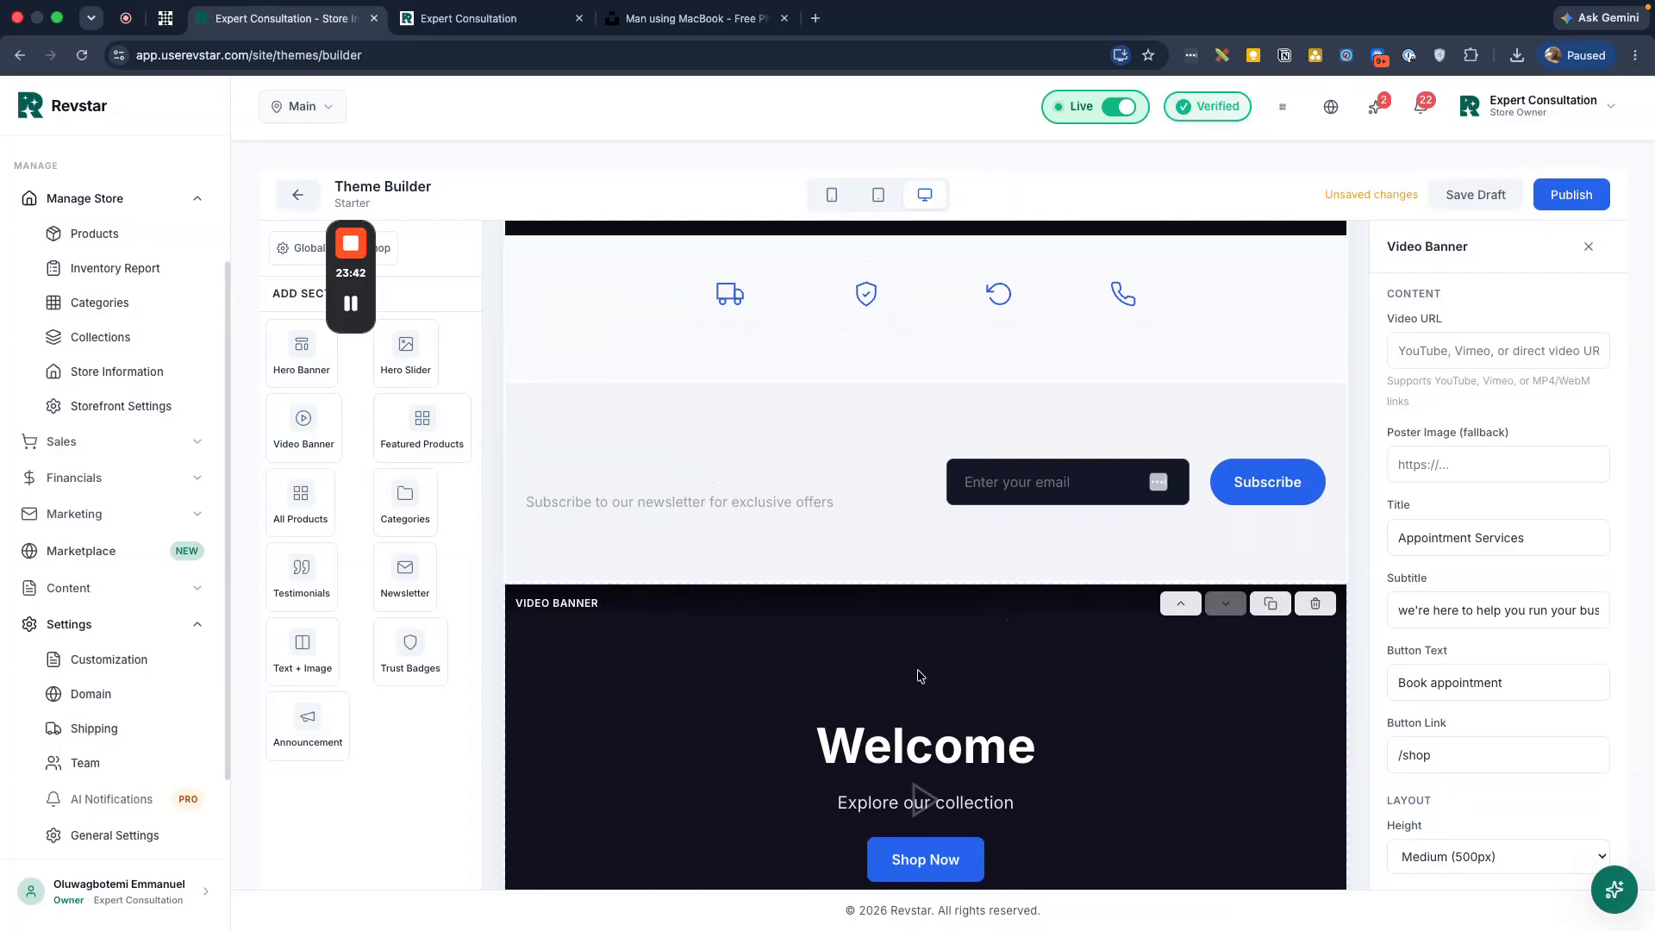
Move the Video Banner section up the page until it sits directly beneath the hero banner
click(1180, 605)
scroll(1186, 453, up, 1)
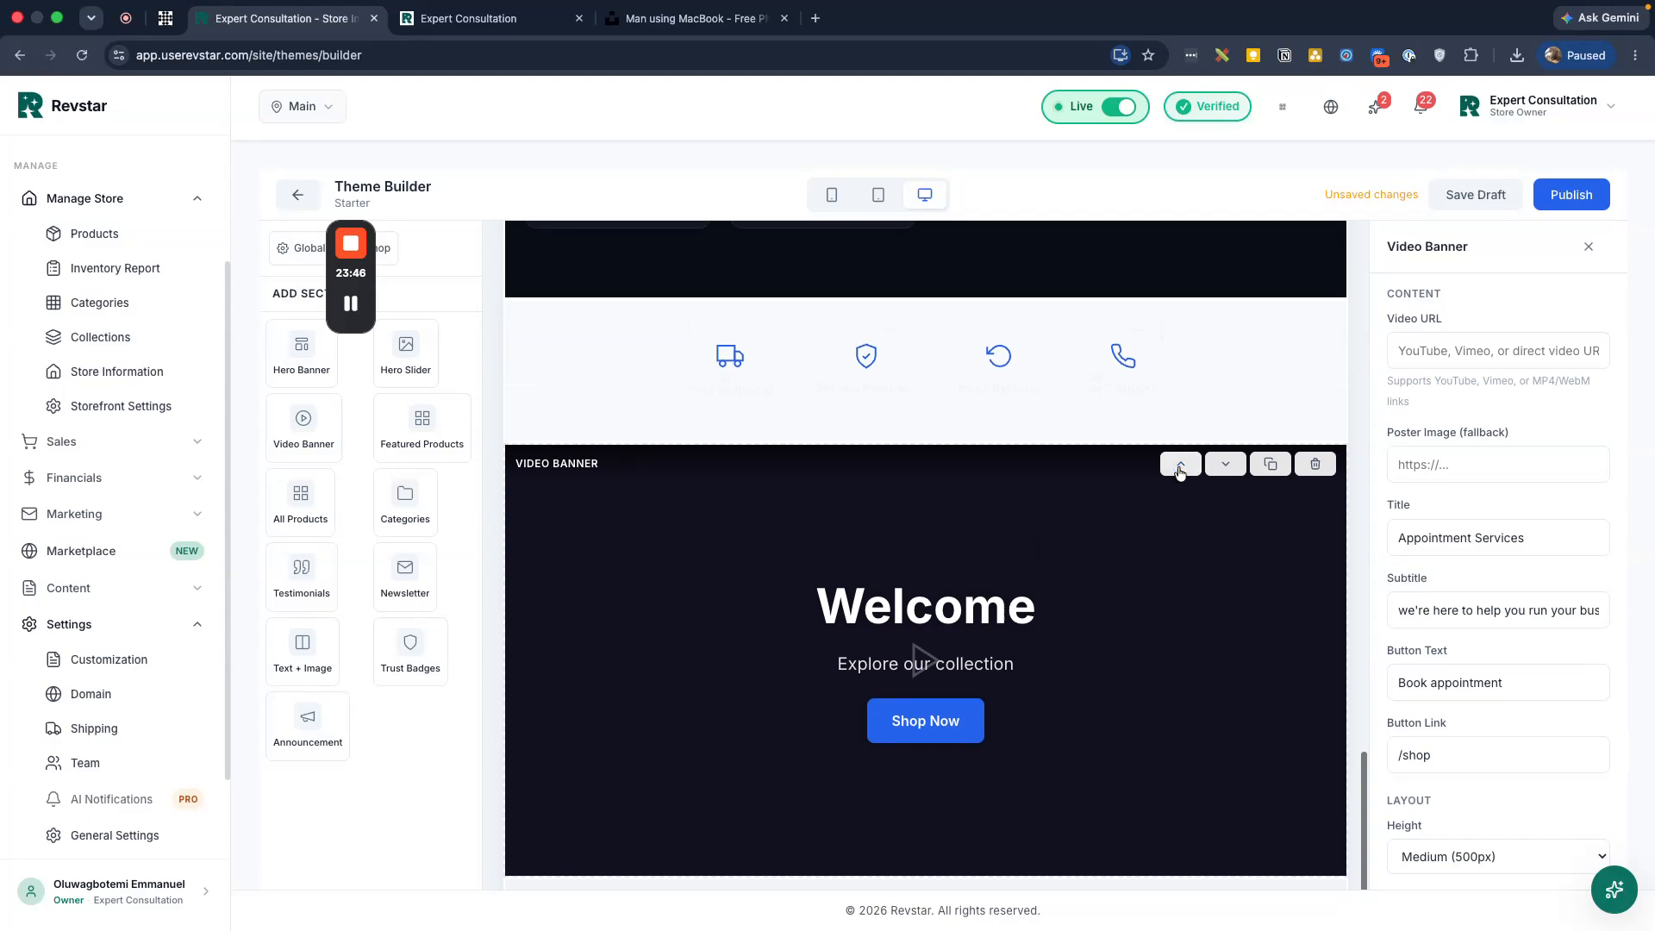
click(1180, 462)
click(1181, 568)
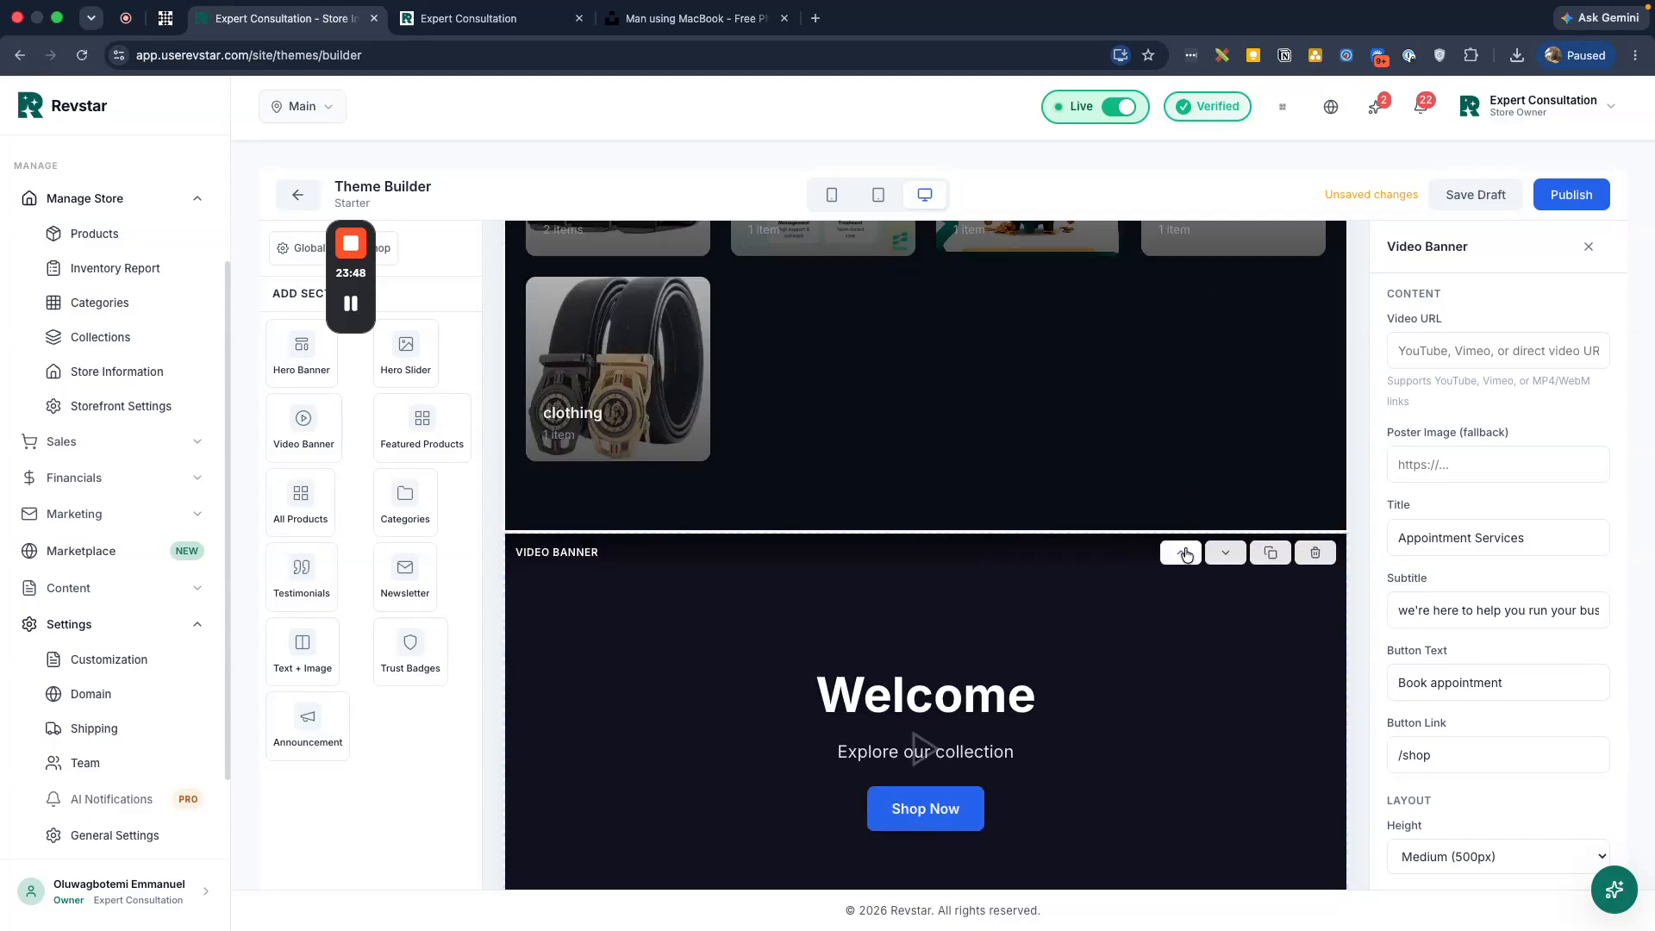
click(1181, 792)
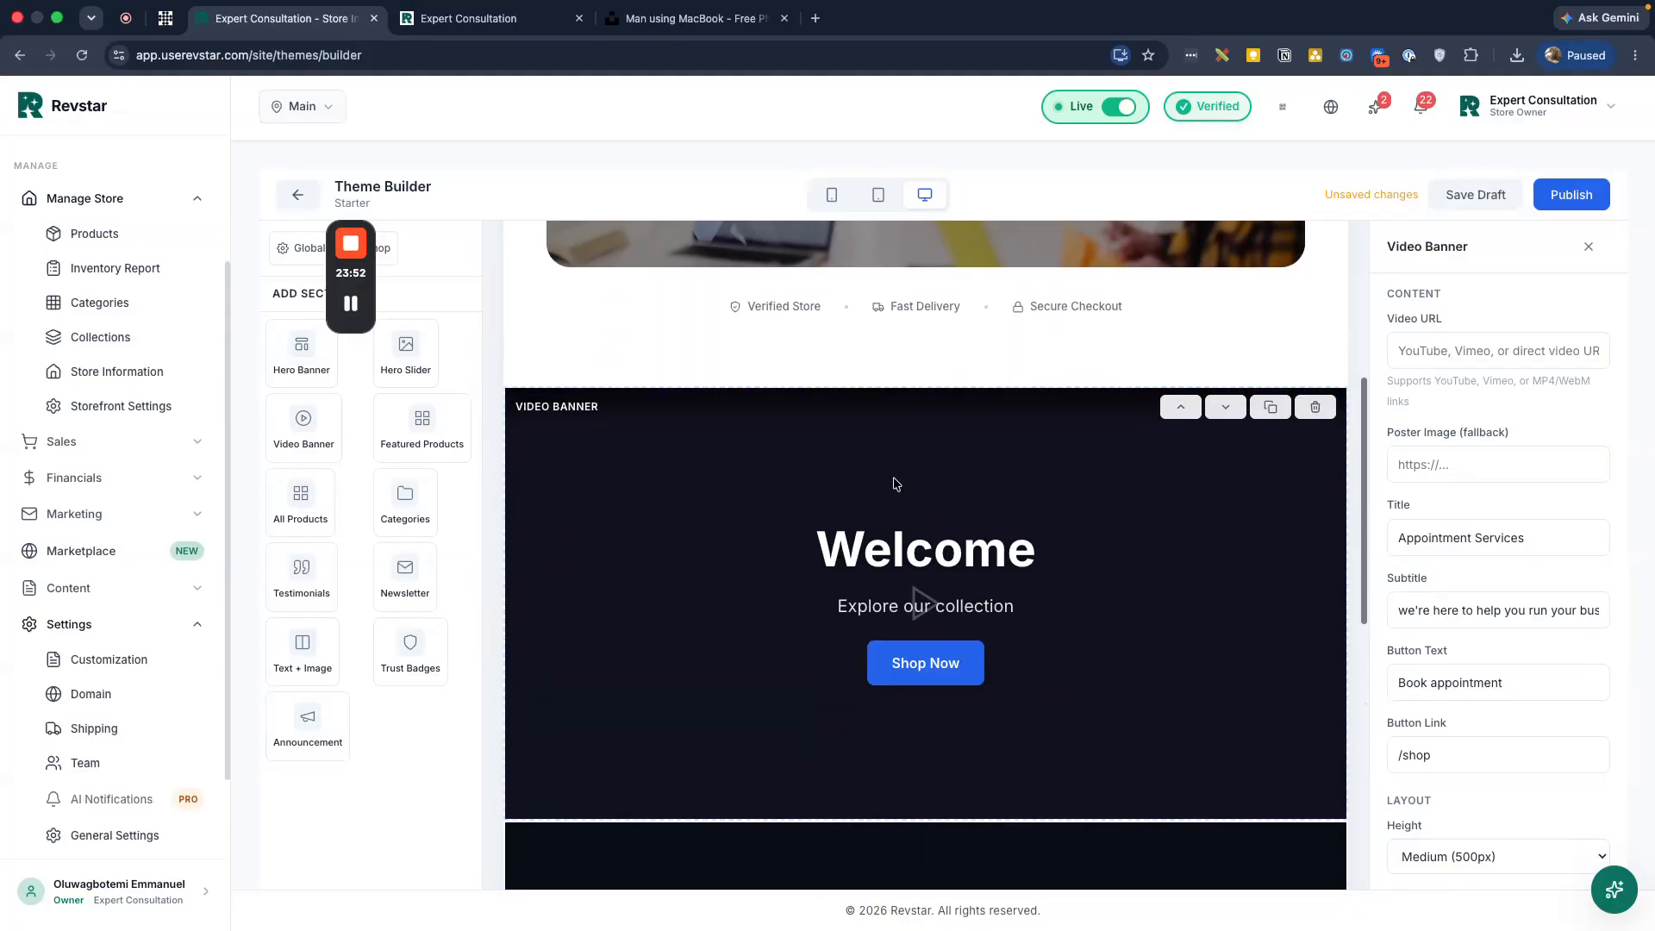
Check the live storefront's layout below the hero banner, then return to the theme builder
click(532, 24)
scroll(872, 392, down, 3)
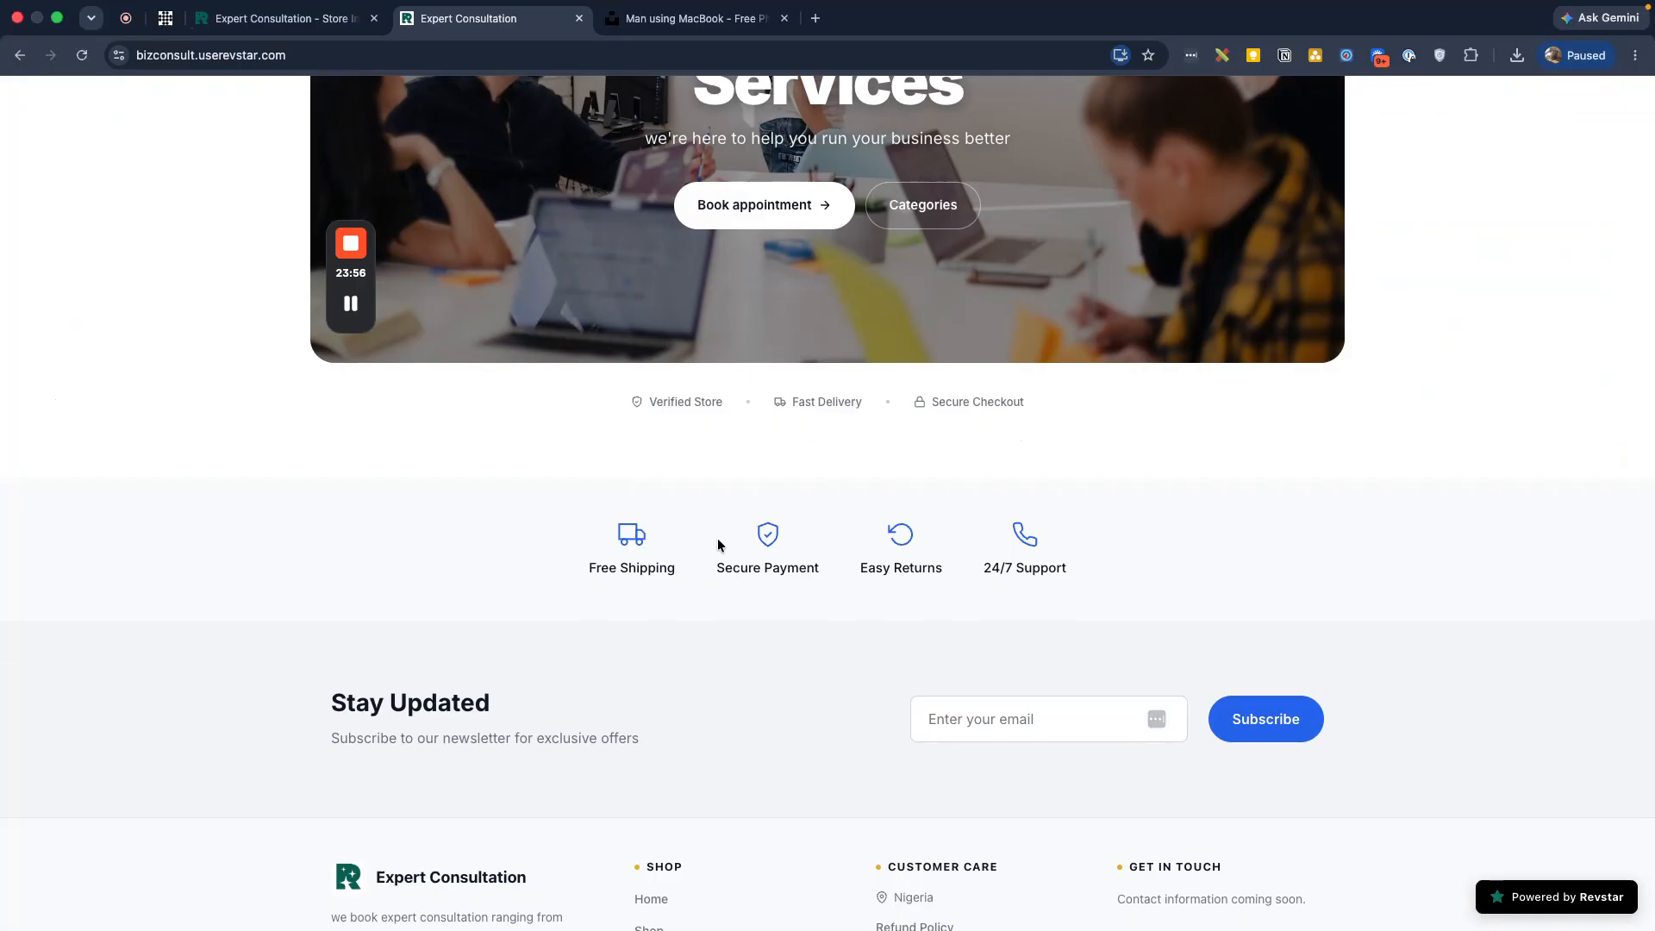
key(ctrl+shift+Tab)
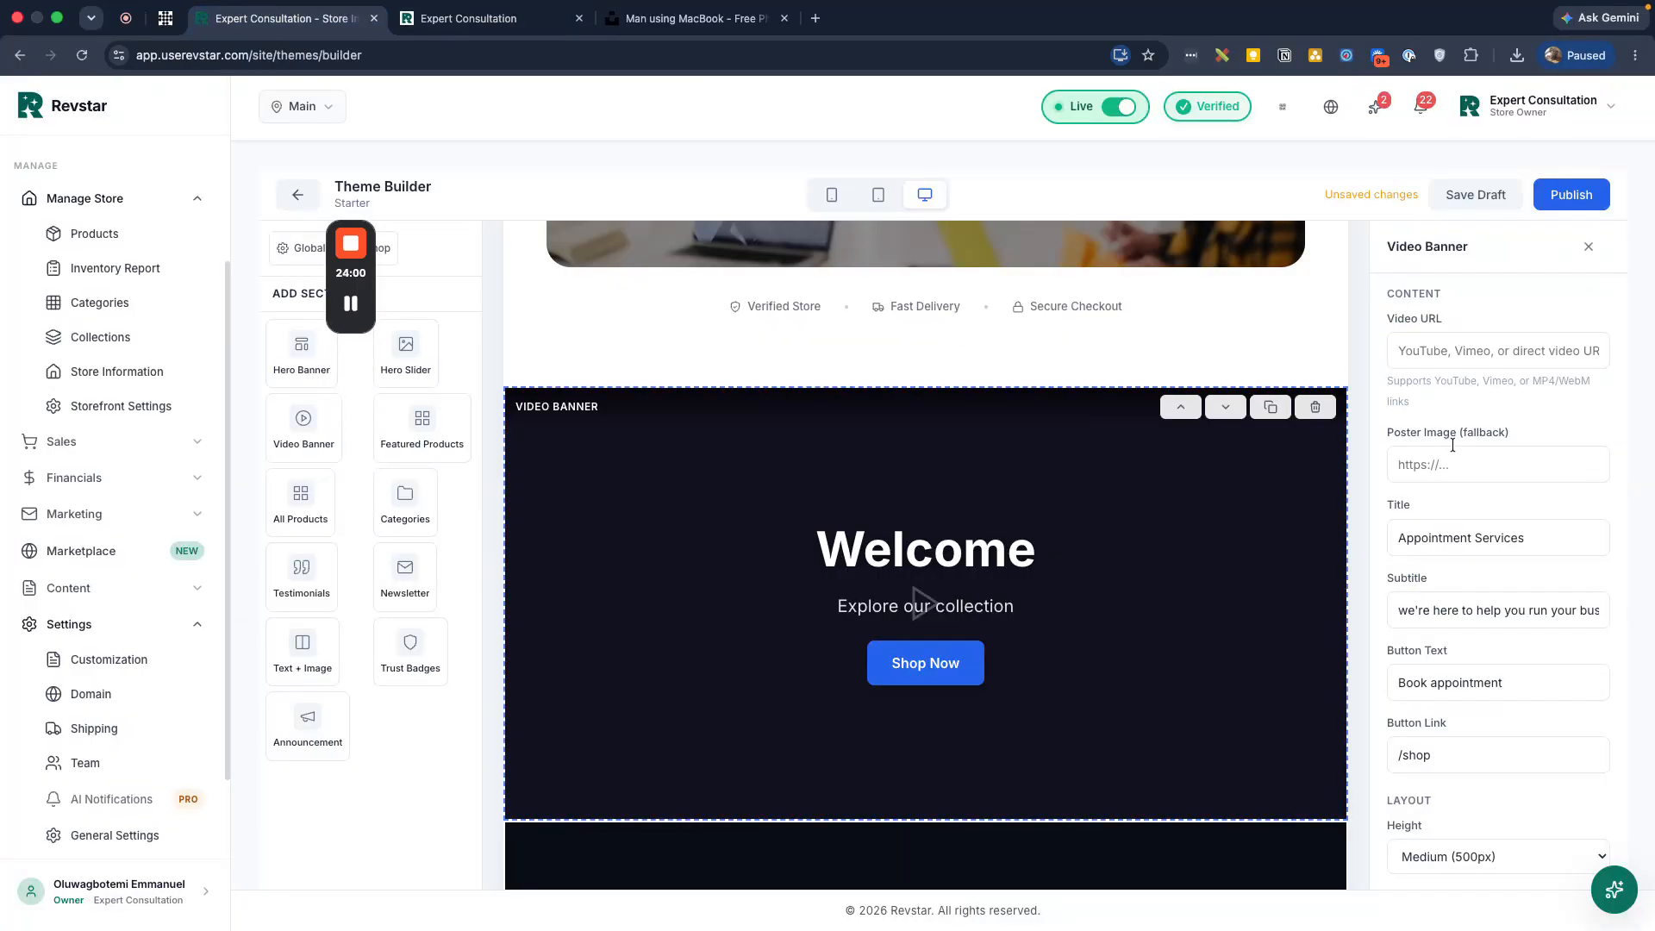
For the Video Banner's video URL, search Google for "dummy yt video link" and open the "Dummy Video For Website" YouTube result
click(1422, 354)
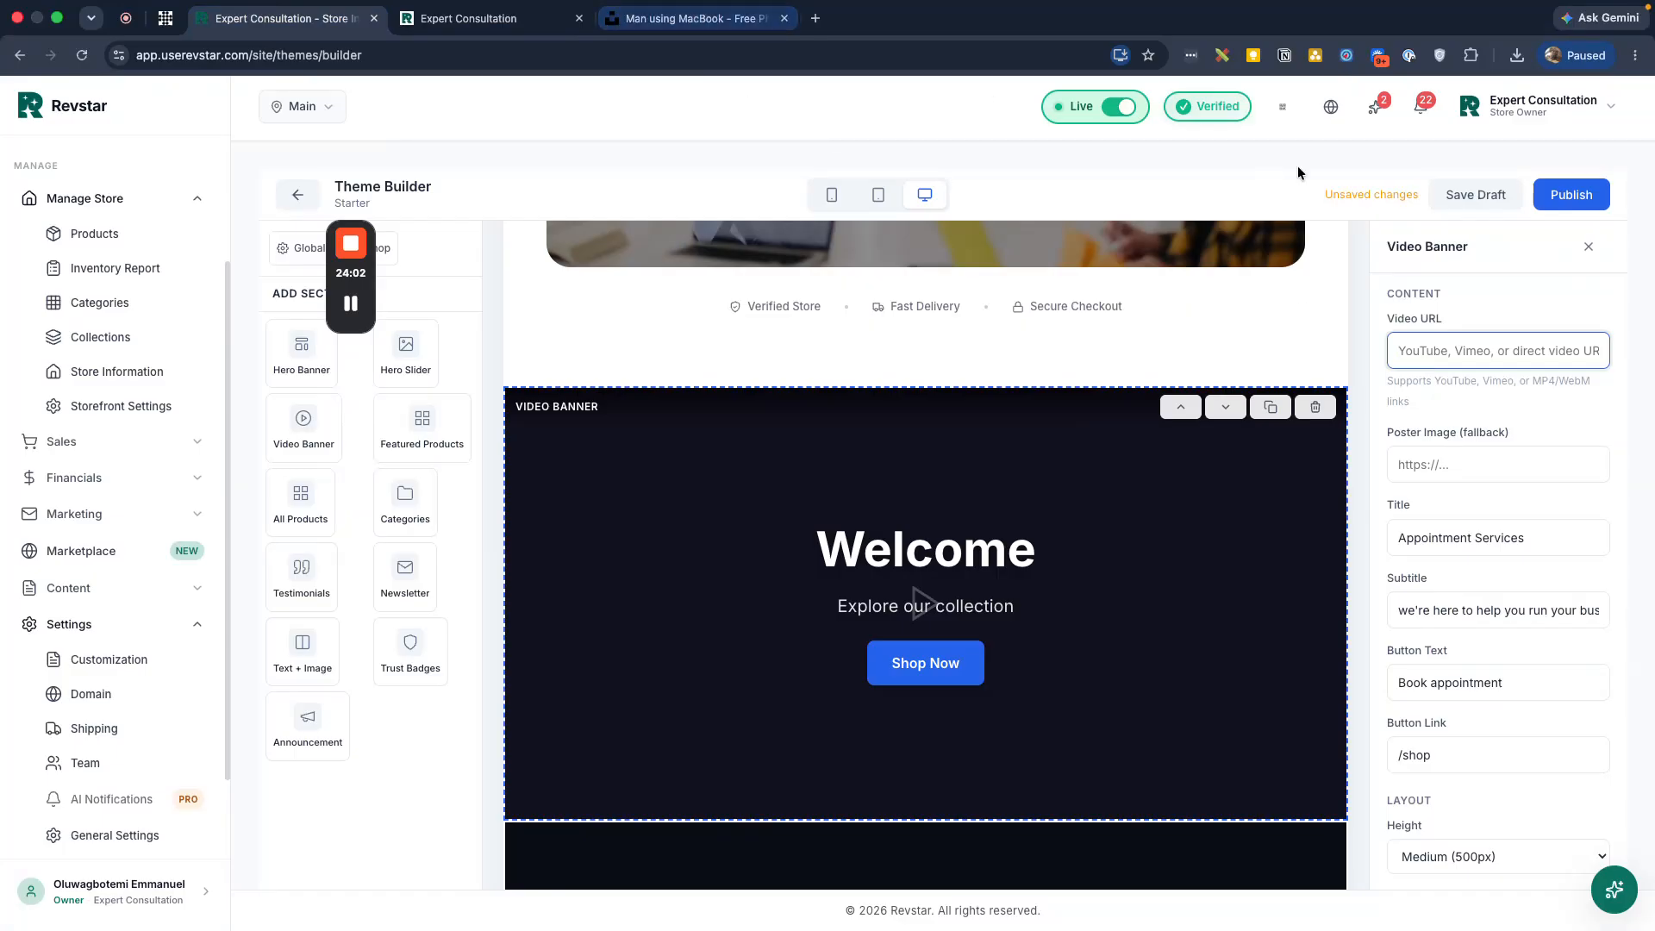
click(722, 24)
click(722, 61)
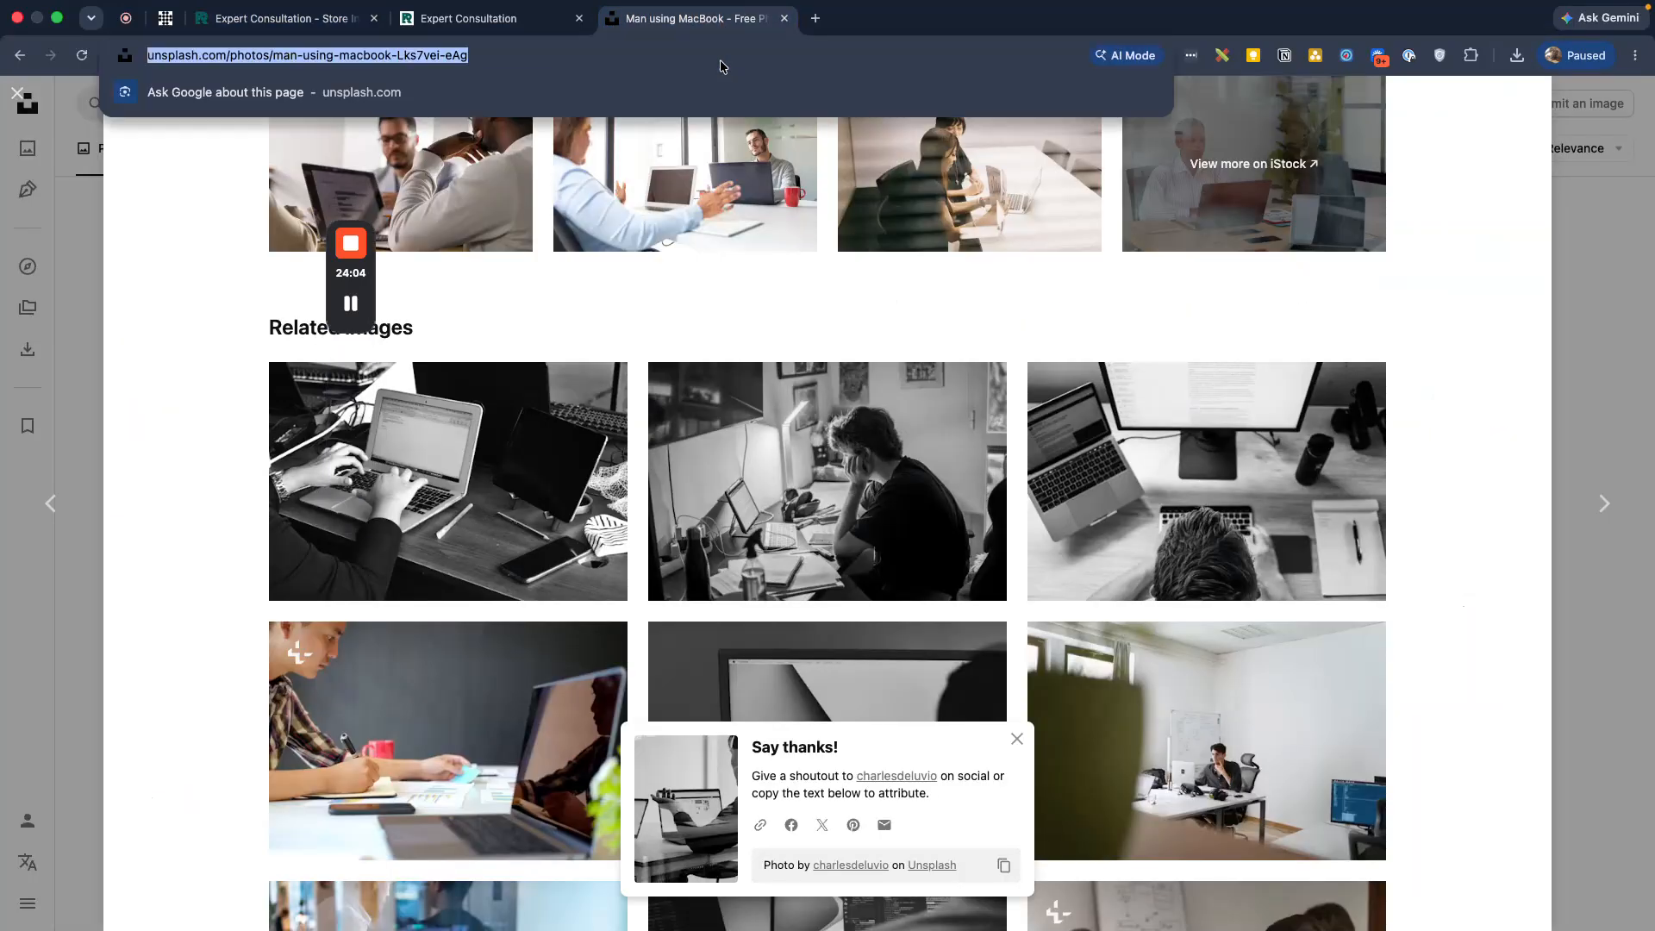
text(dummy yt)
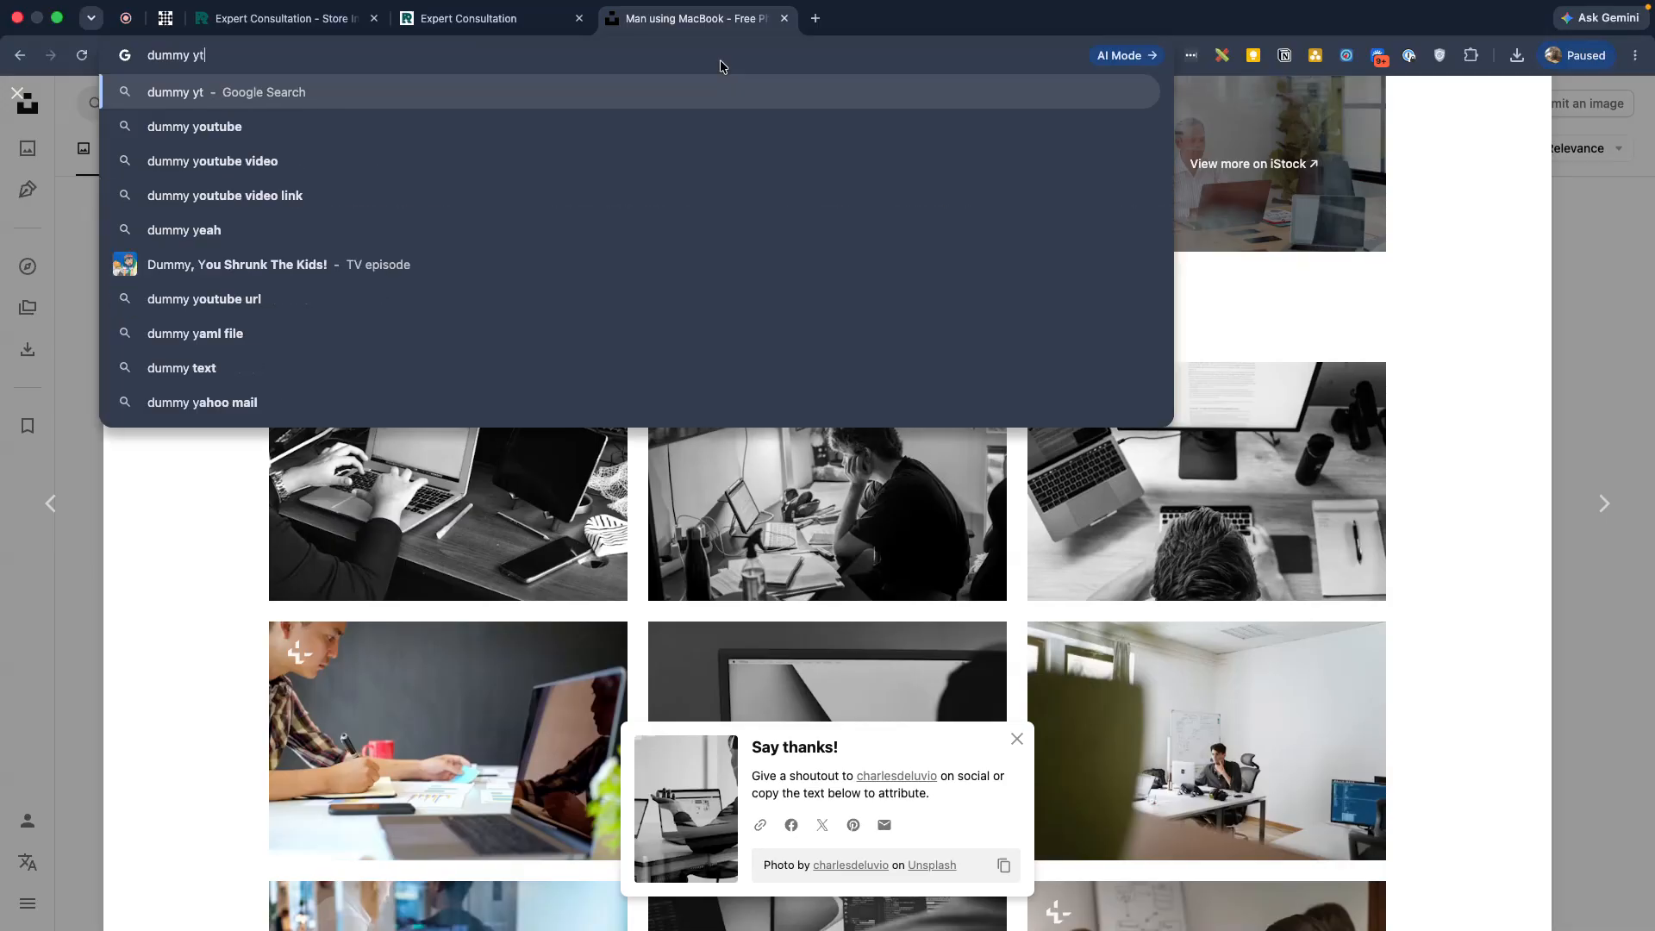
text( b)
key(BackSpace)
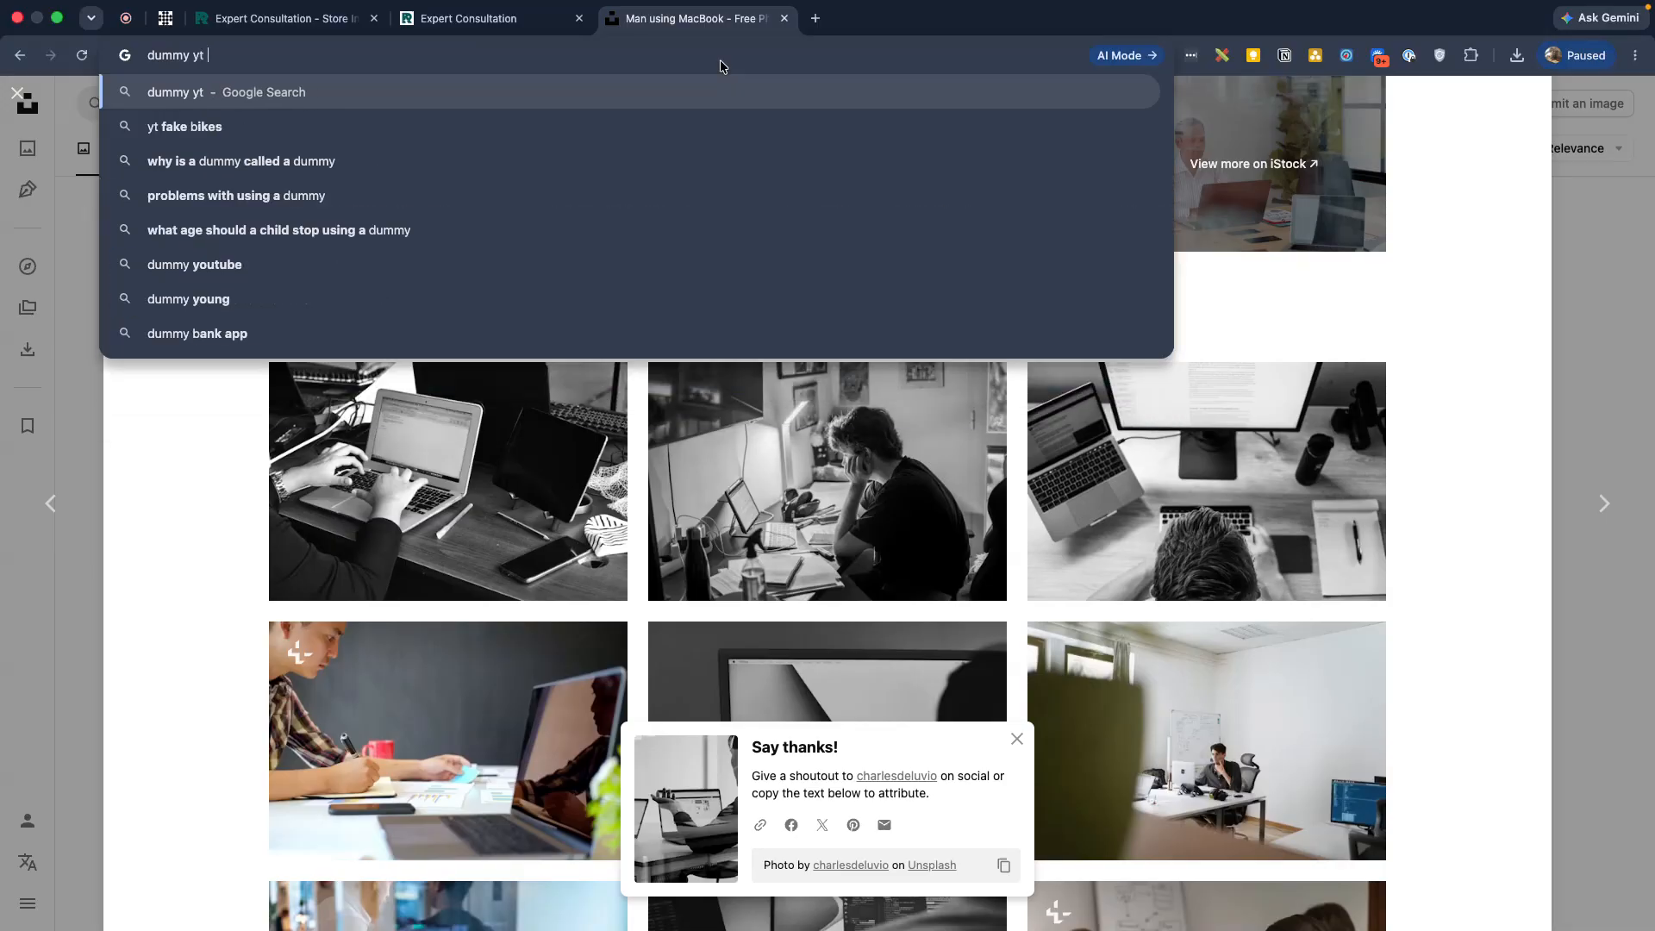
text(video link)
key(Return)
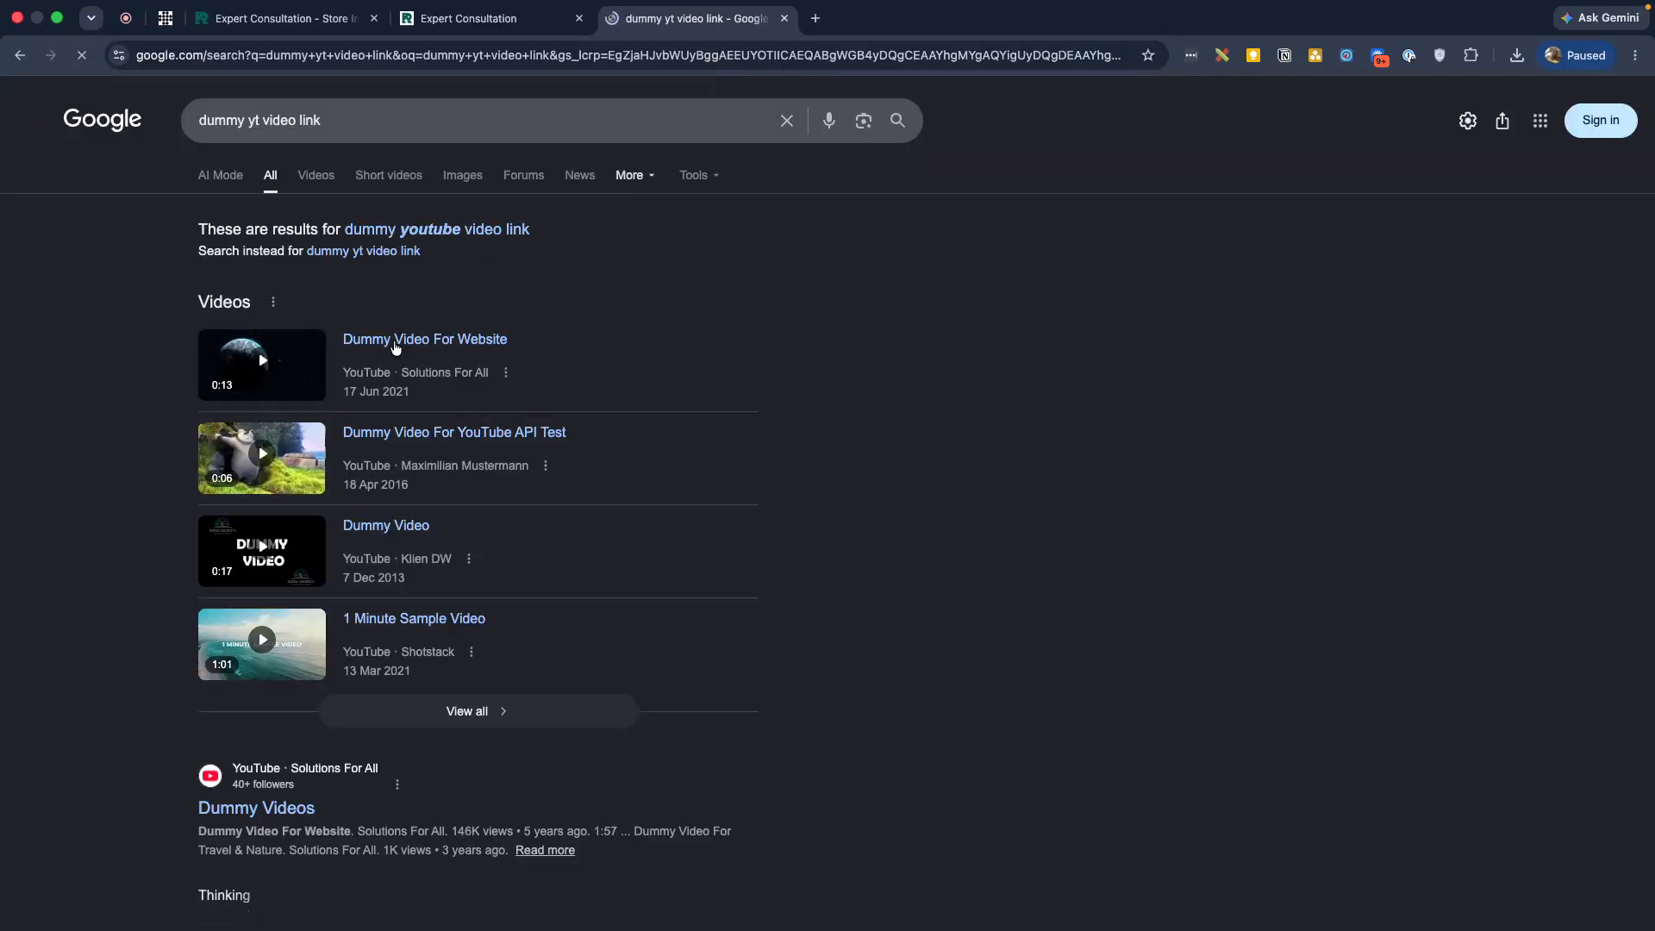
click(396, 345)
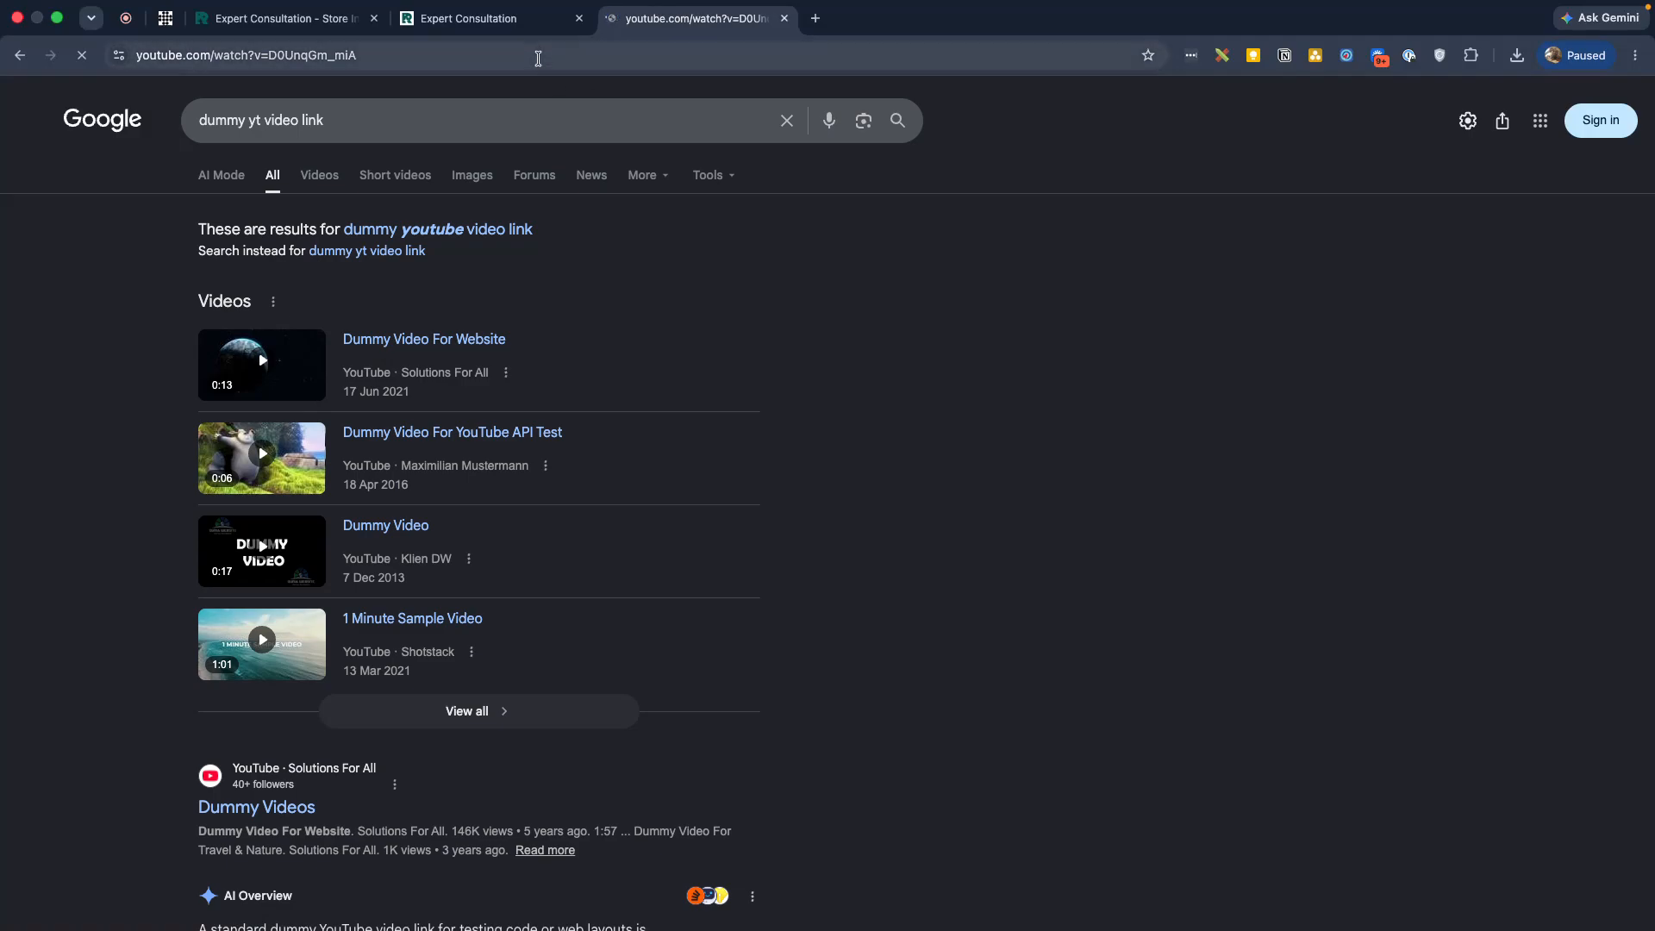
Copy the opened YouTube video's address, youtube.com/watch?v=D0UnqGm_miA, and enter it as the Video Banner's Video URL in the theme builder
click(538, 57)
key(super+c)
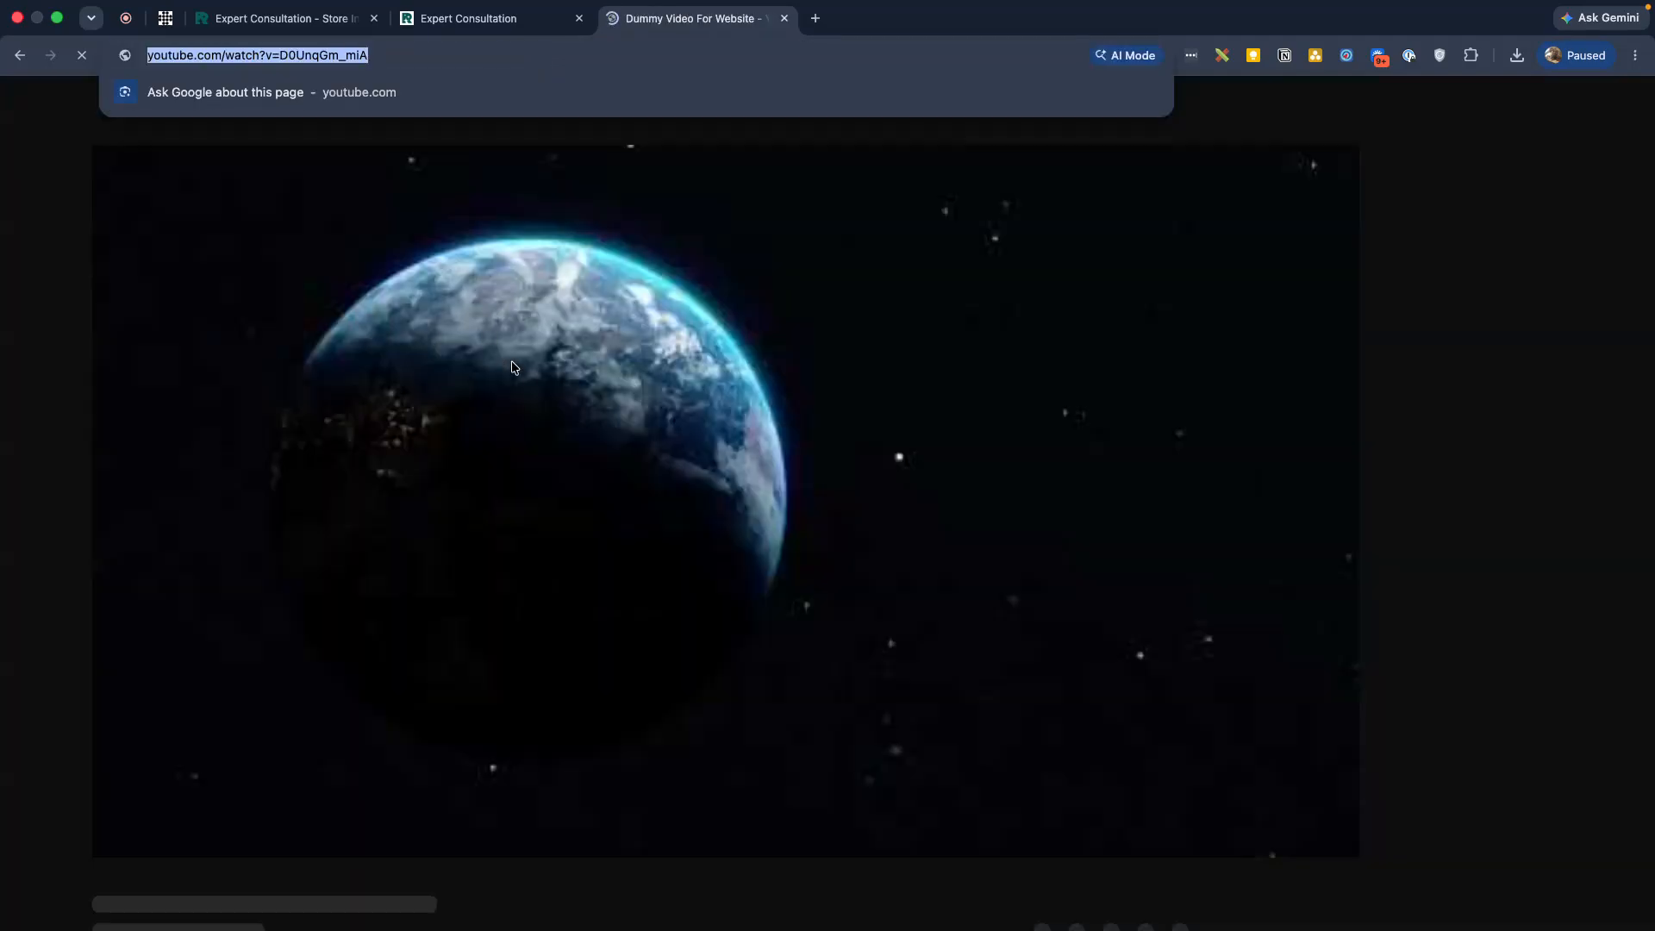
click(517, 375)
click(354, 22)
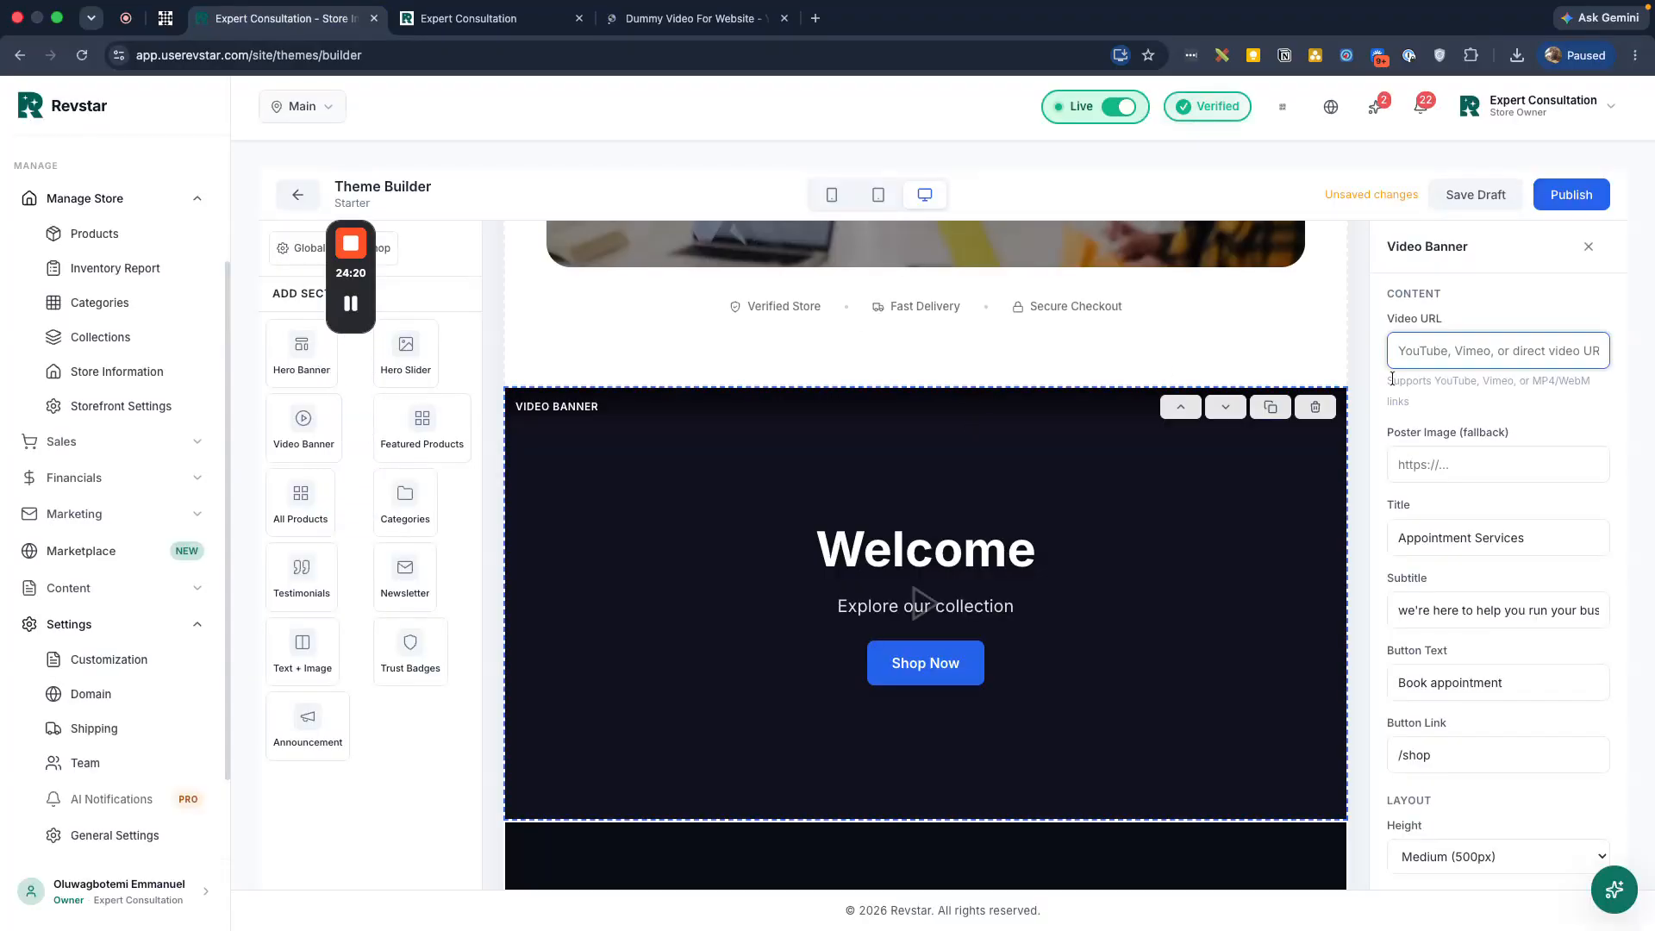
key(super+v)
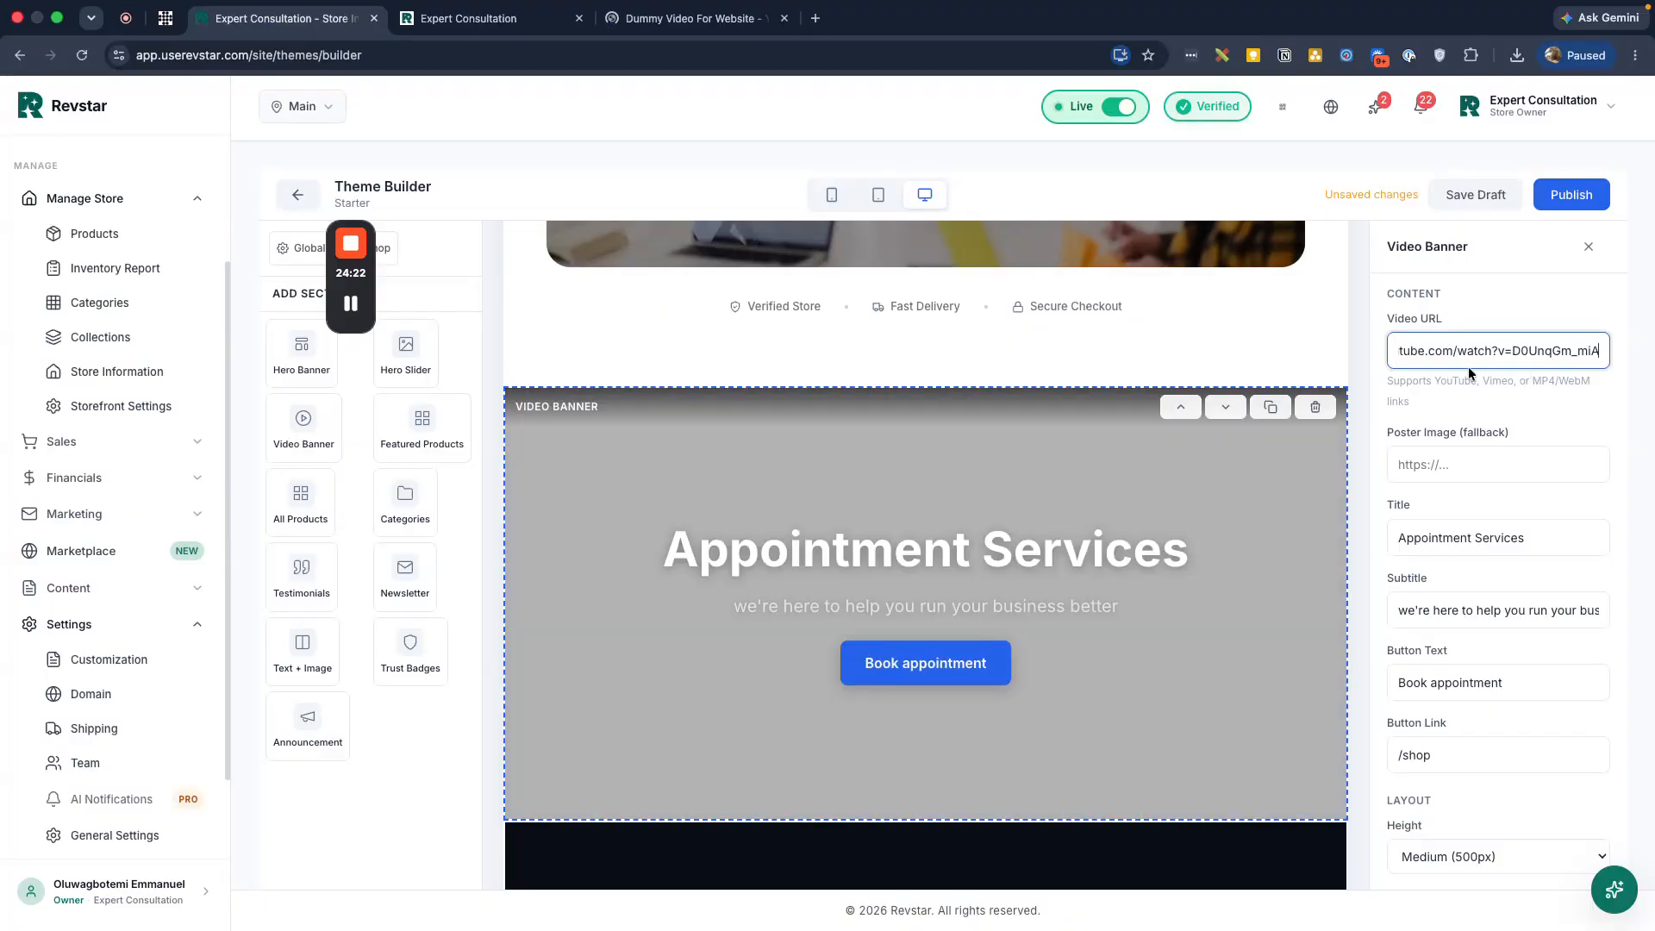
scroll(1501, 414, down, 3)
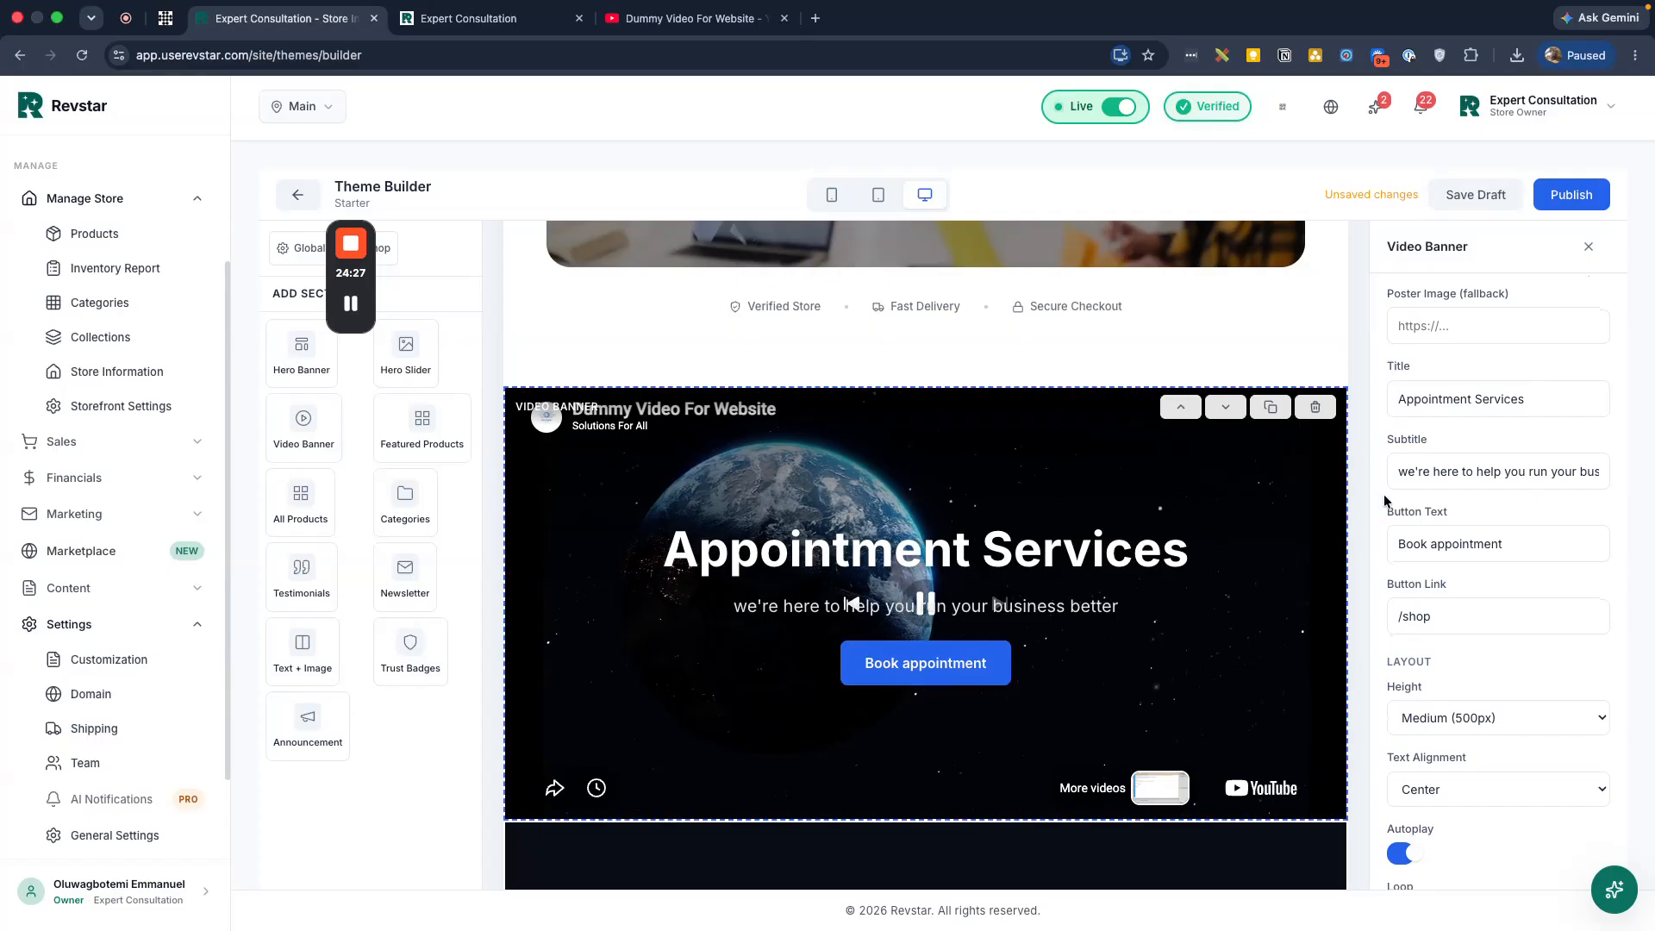
scroll(1514, 519, up, 2)
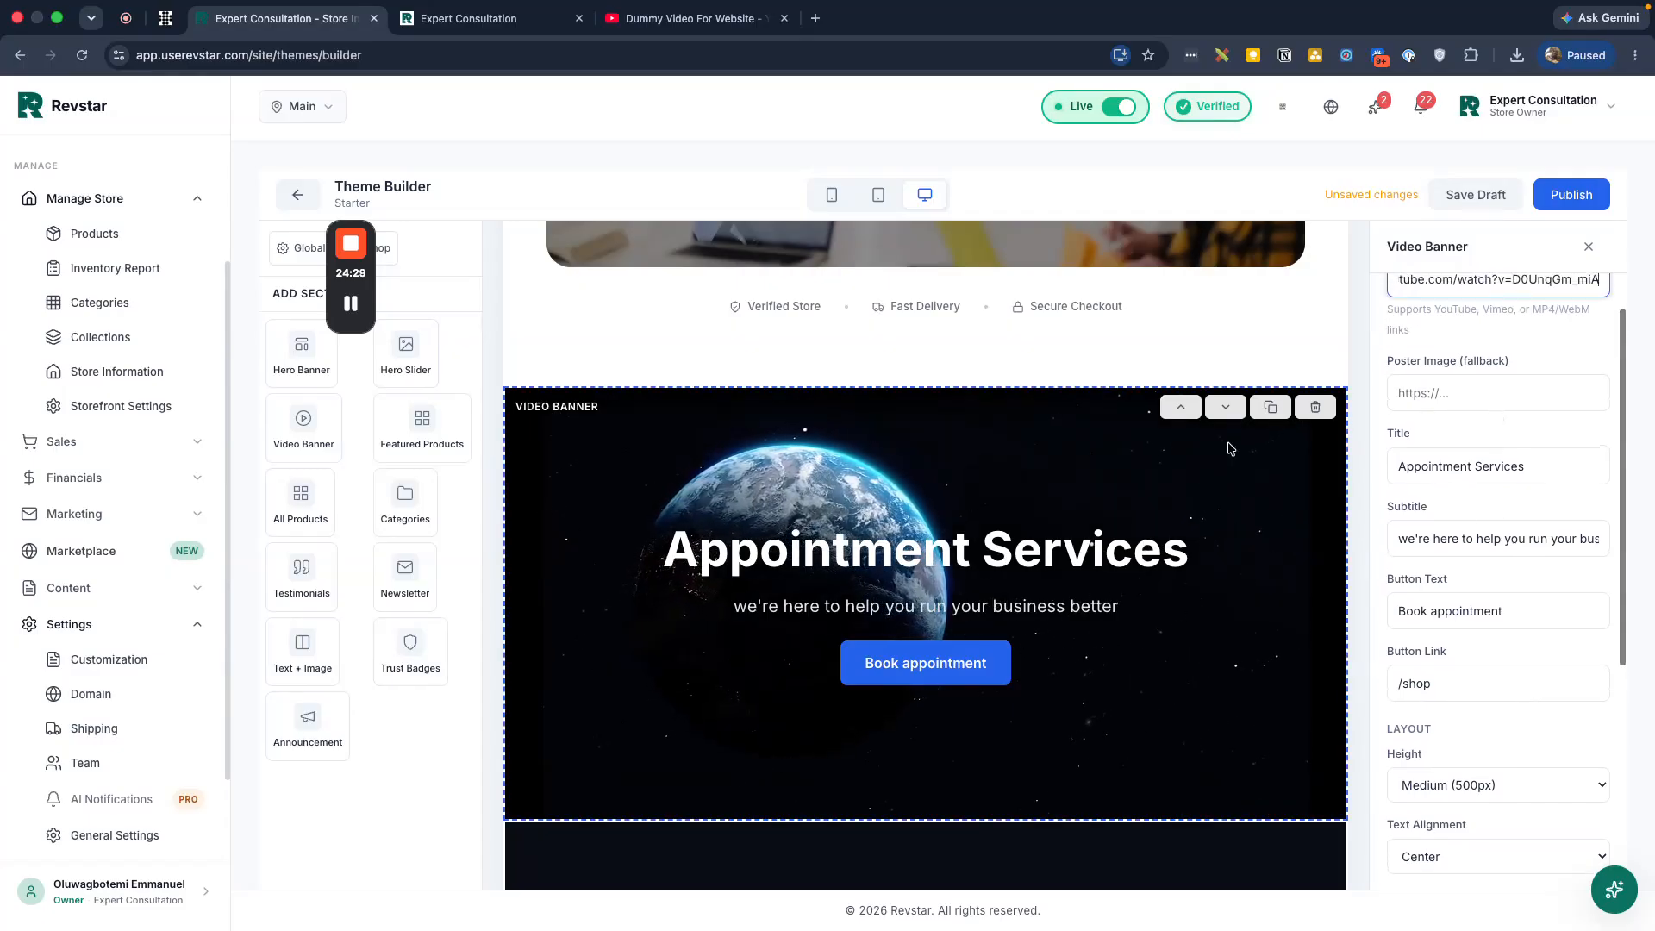
Replace the Video Banner's title with "A dummy YT video" and select its subtitle text
click(1463, 409)
scroll(1488, 462, down, 1)
click(1489, 454)
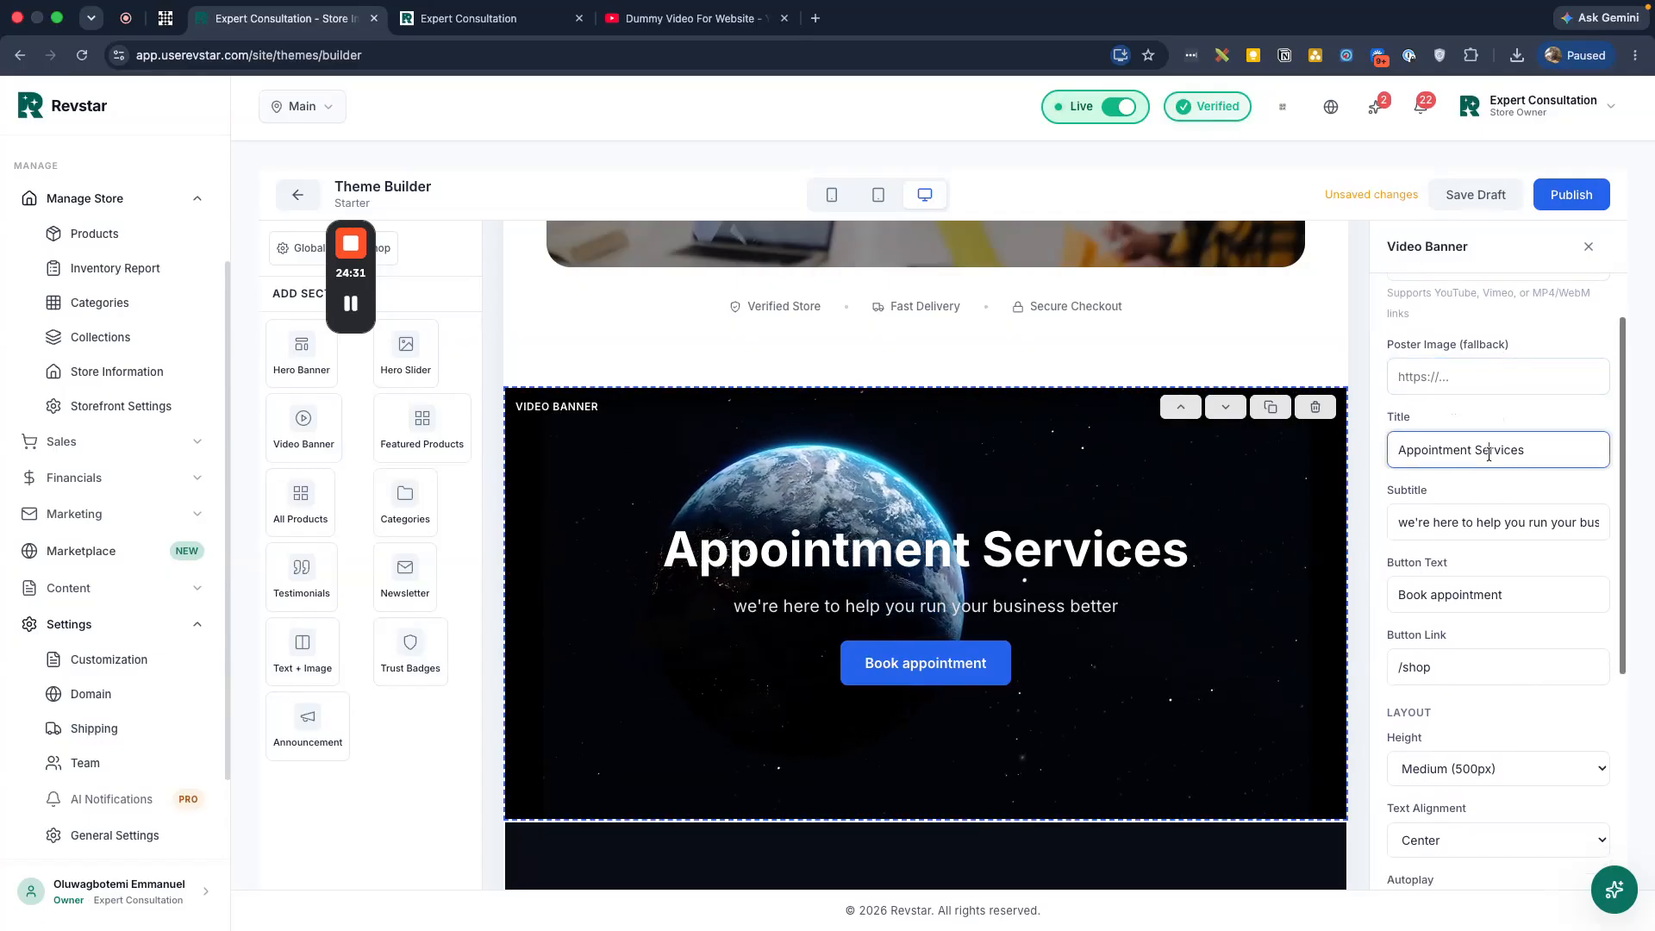
key(BackSpace)
key(super+a)
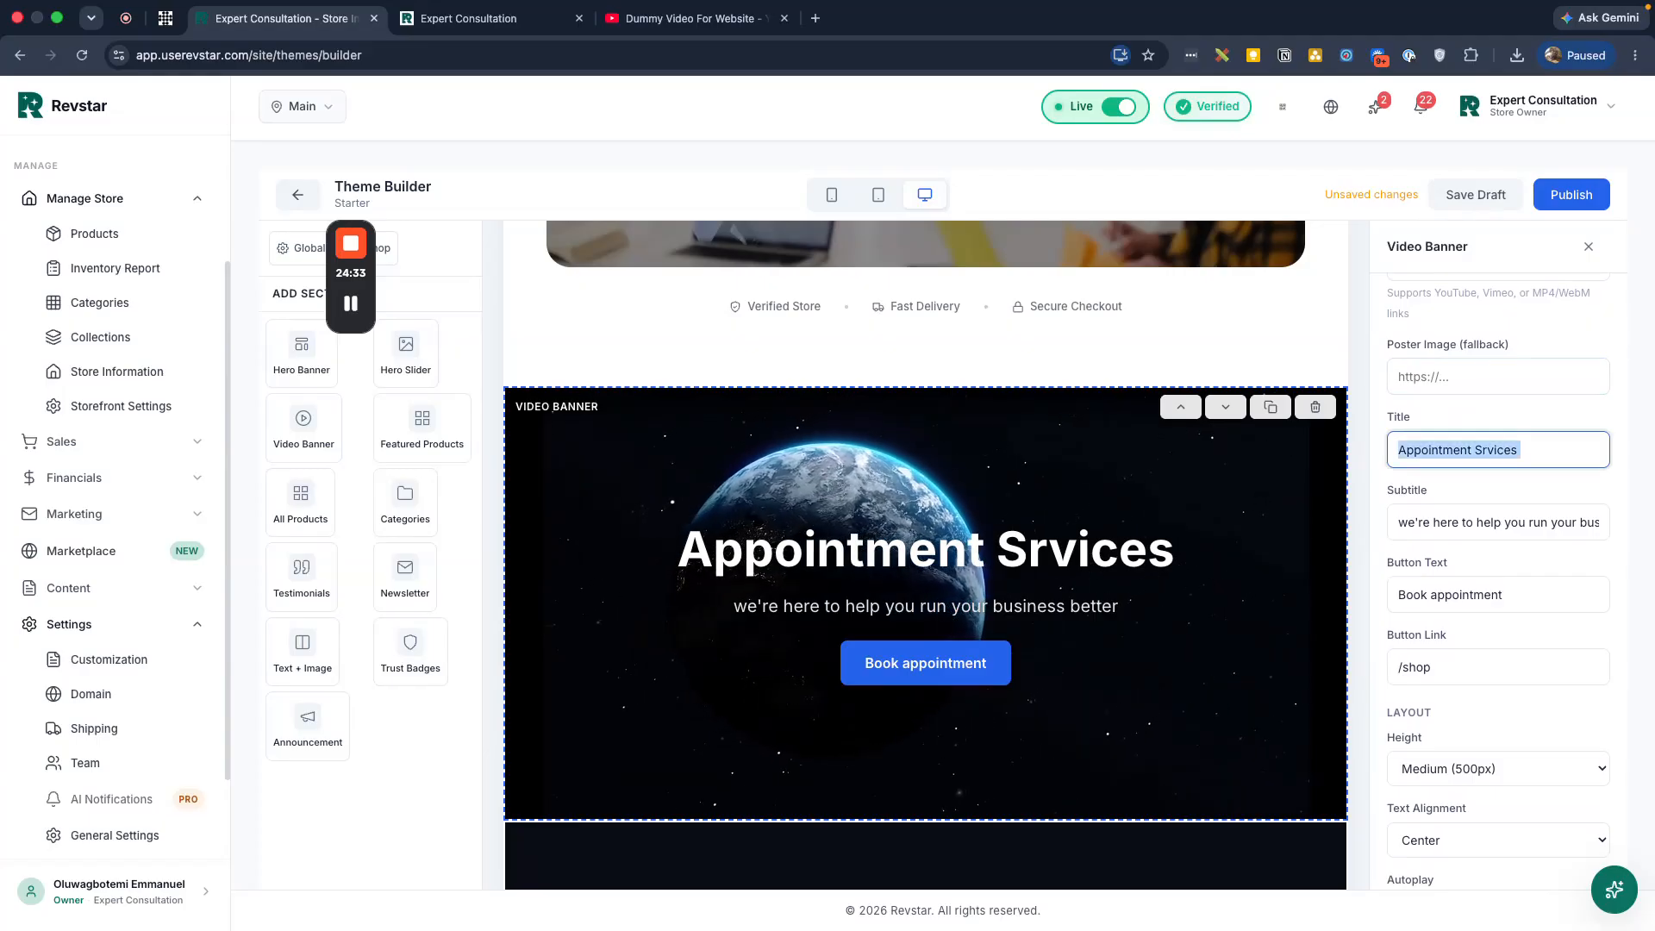
text(A dummy)
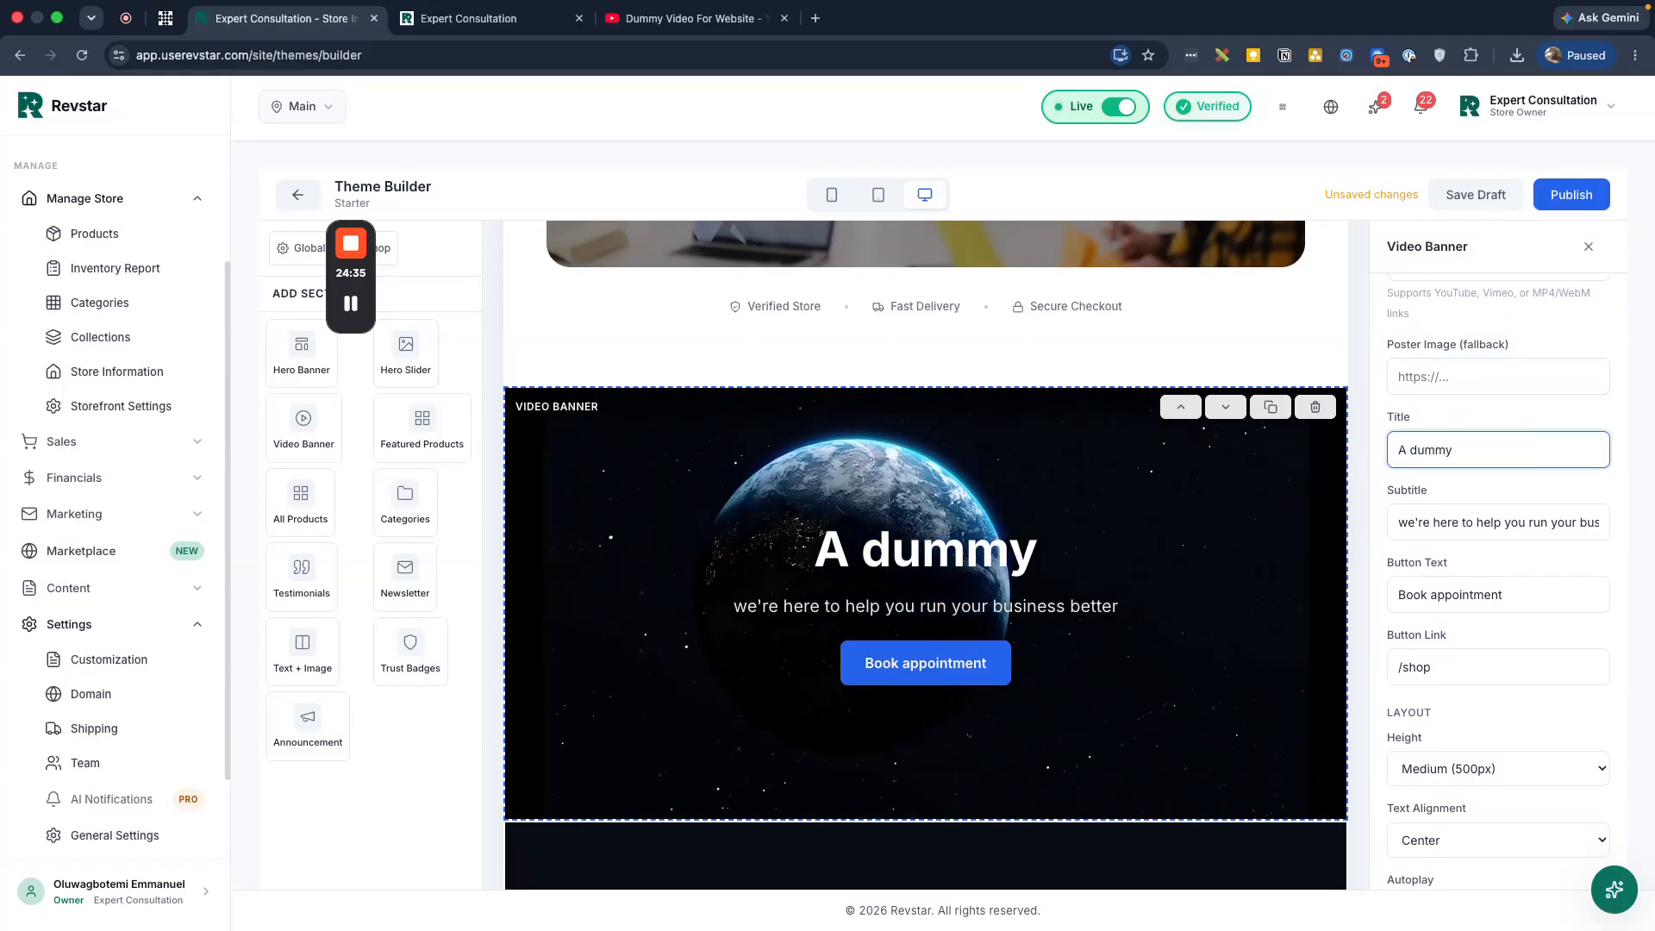
text( YT vud)
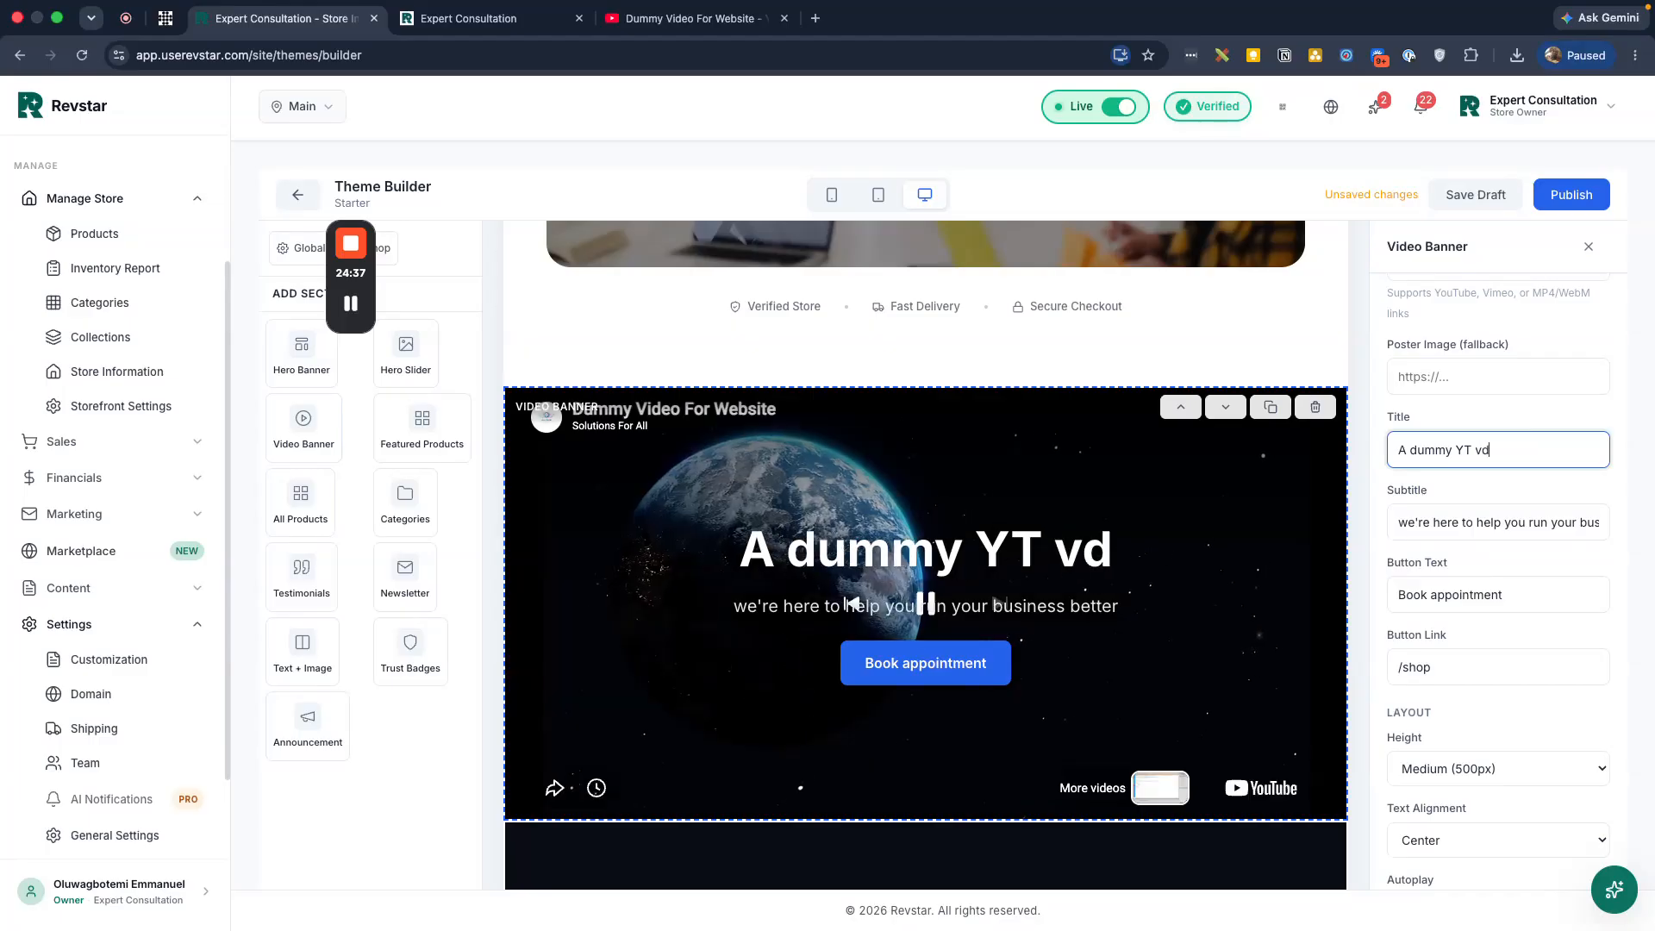
key(BackSpace)
text(ude)
key(BackSpace)
key(BackSpace)
key(BackSpace)
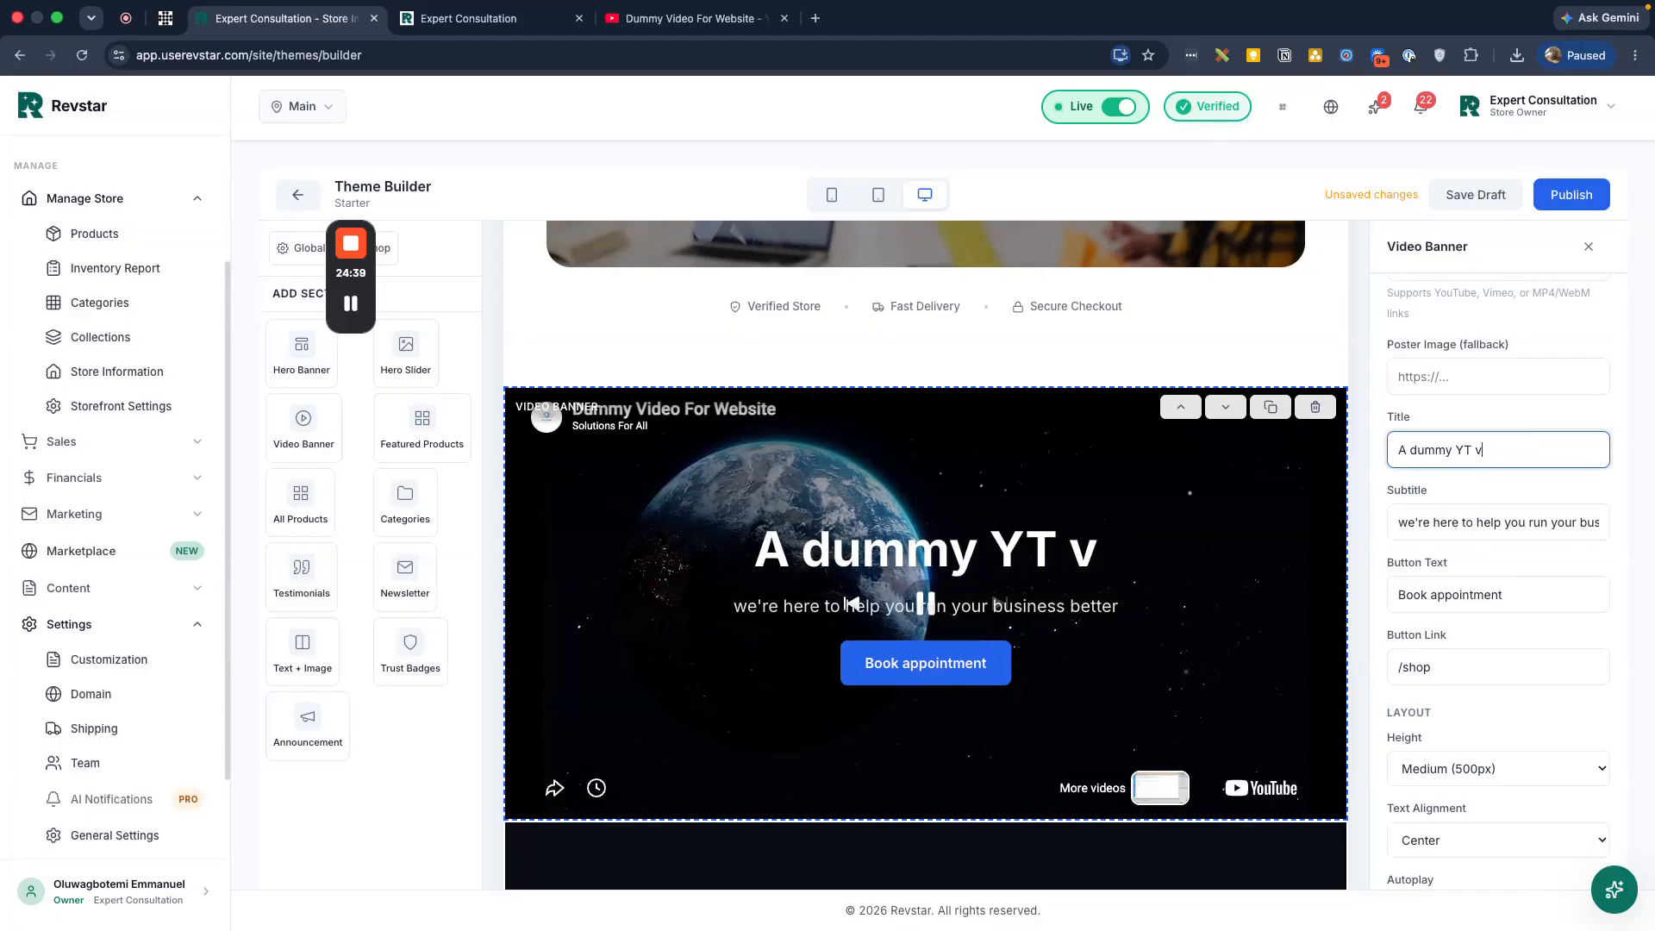
text(ideo)
click(1475, 524)
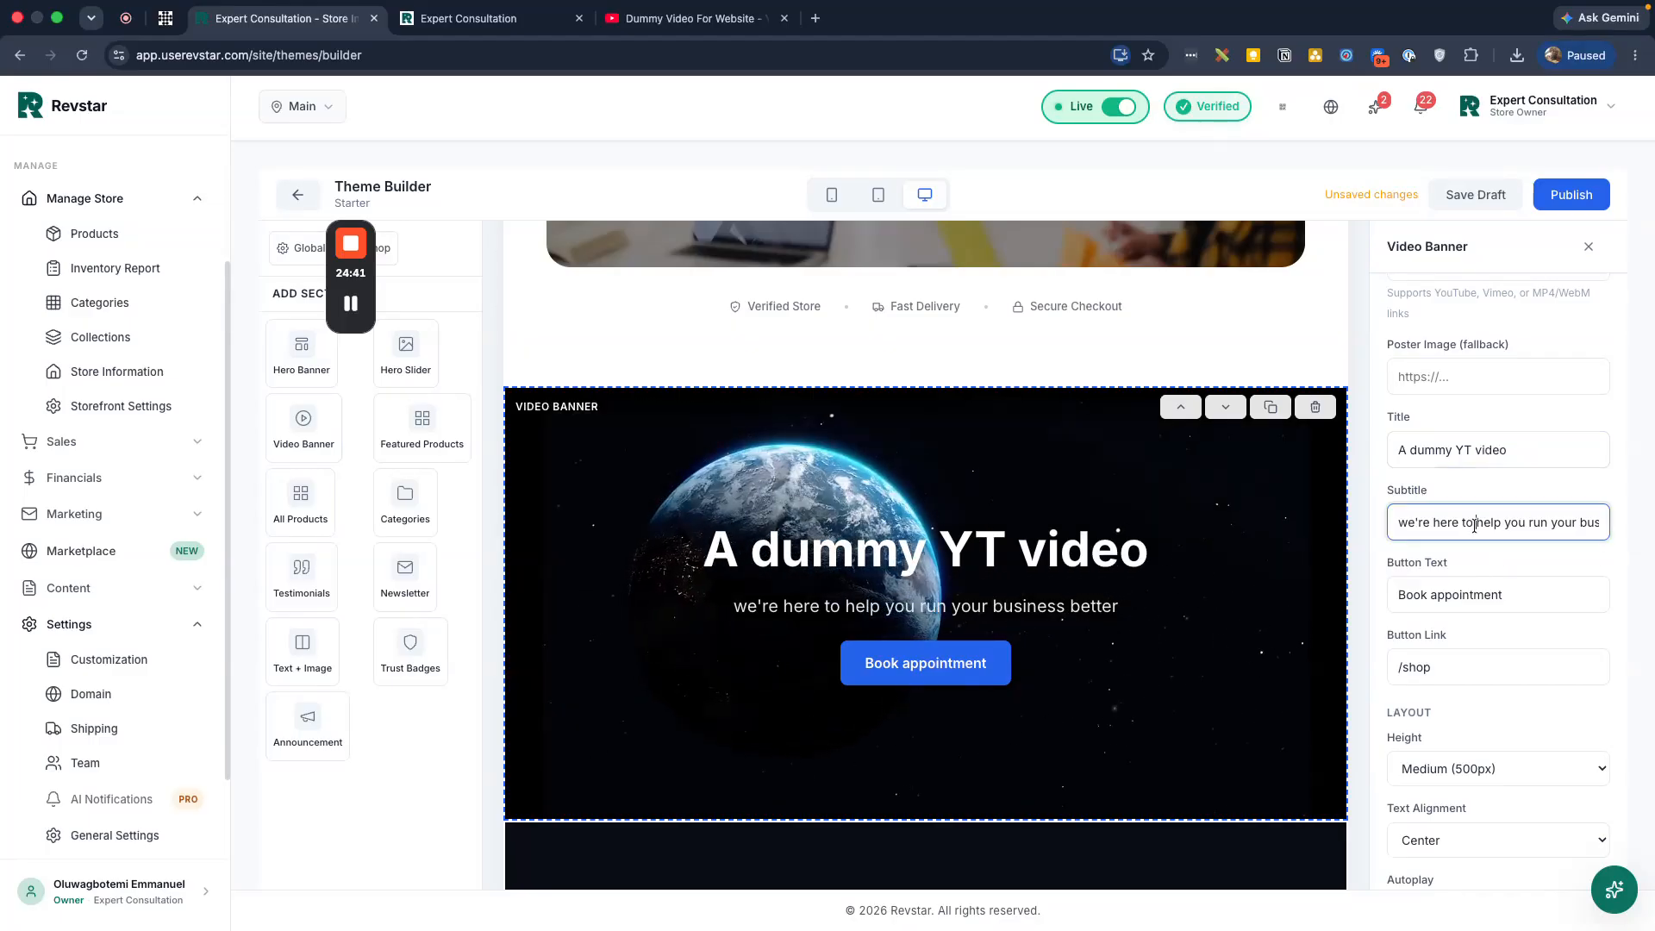
triple_click(1483, 529)
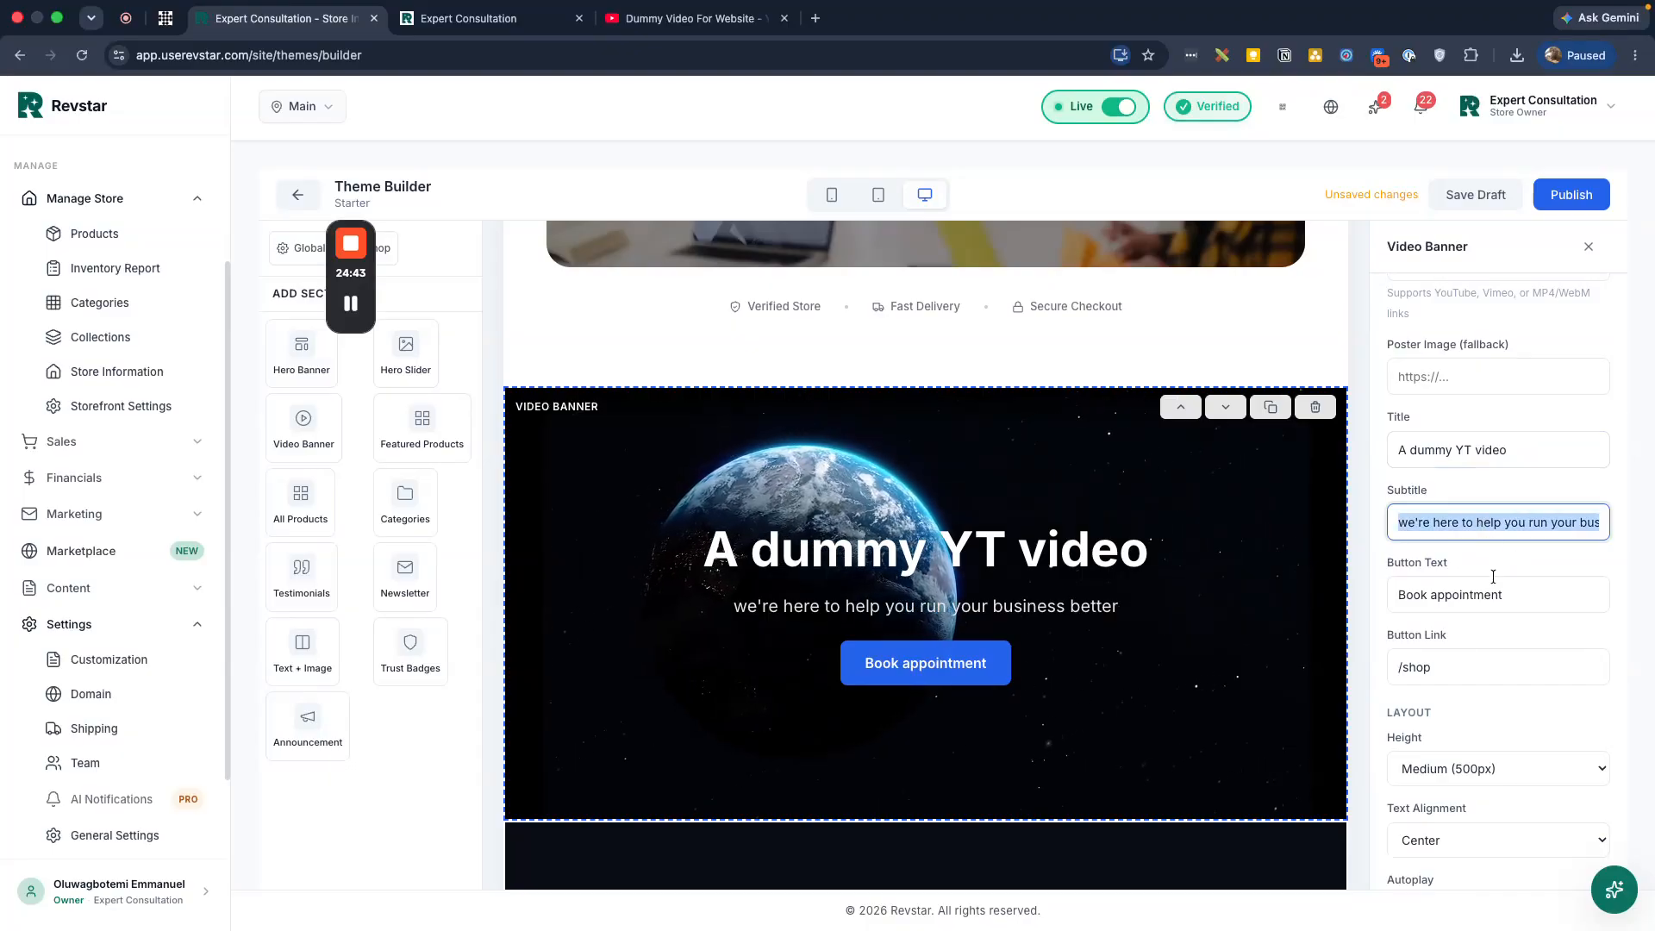
Change the Video Banner's button background to the yellow #d5cf1a
scroll(1493, 577, down, 5)
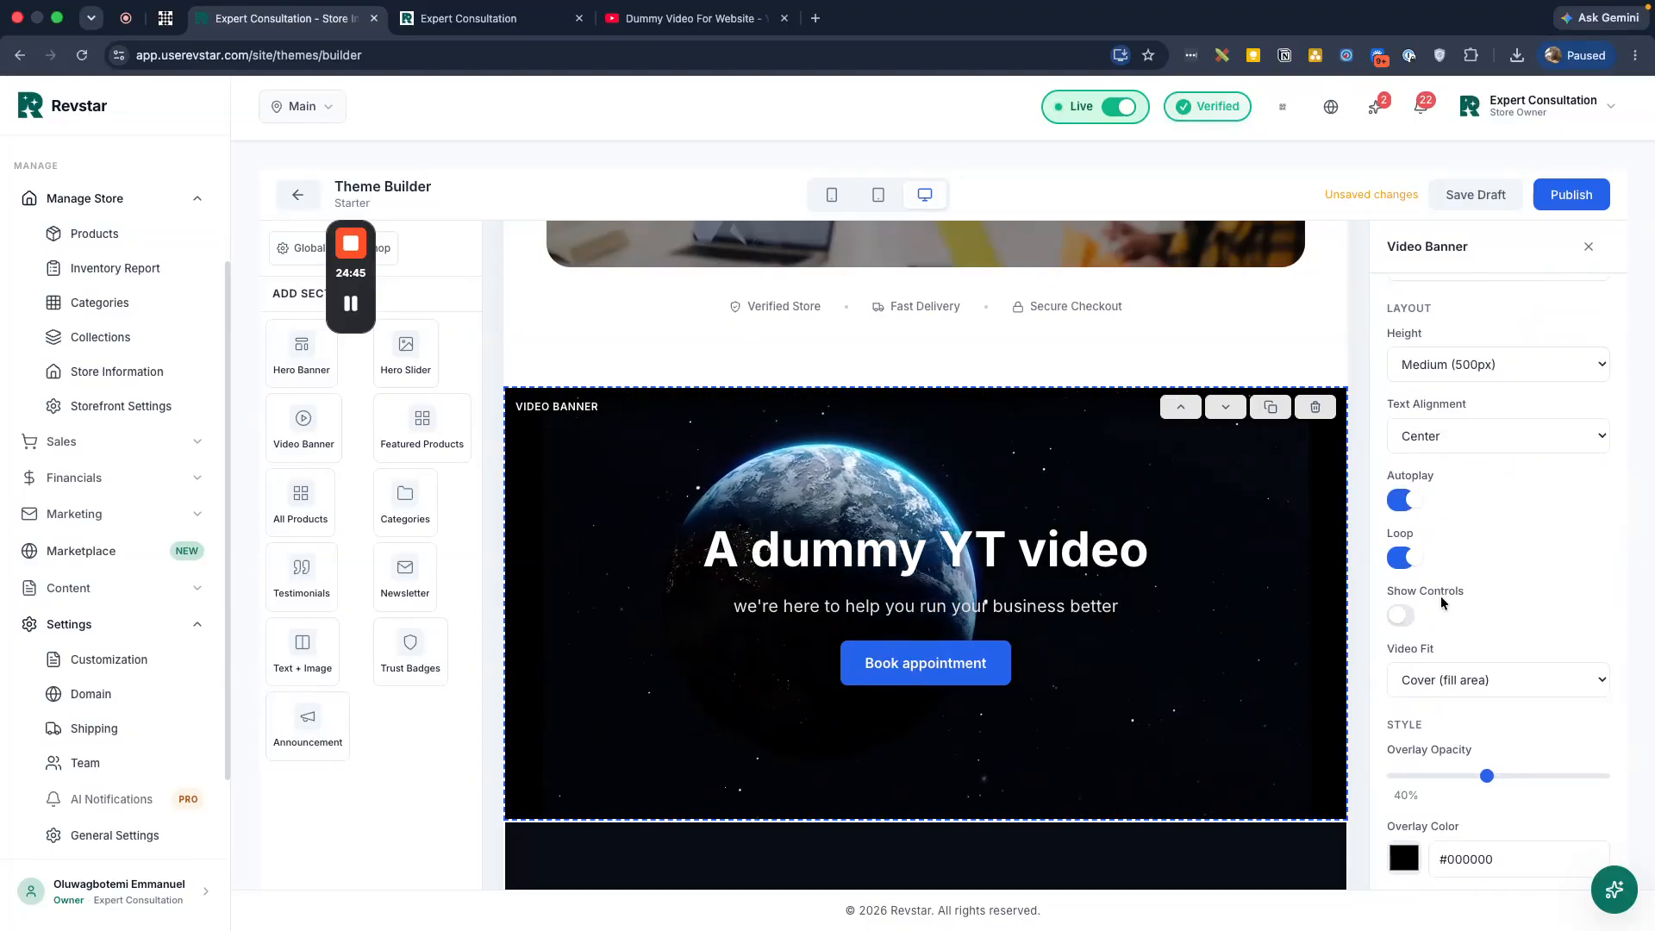
scroll(1440, 596, down, 4)
scroll(1432, 701, down, 1)
click(1403, 669)
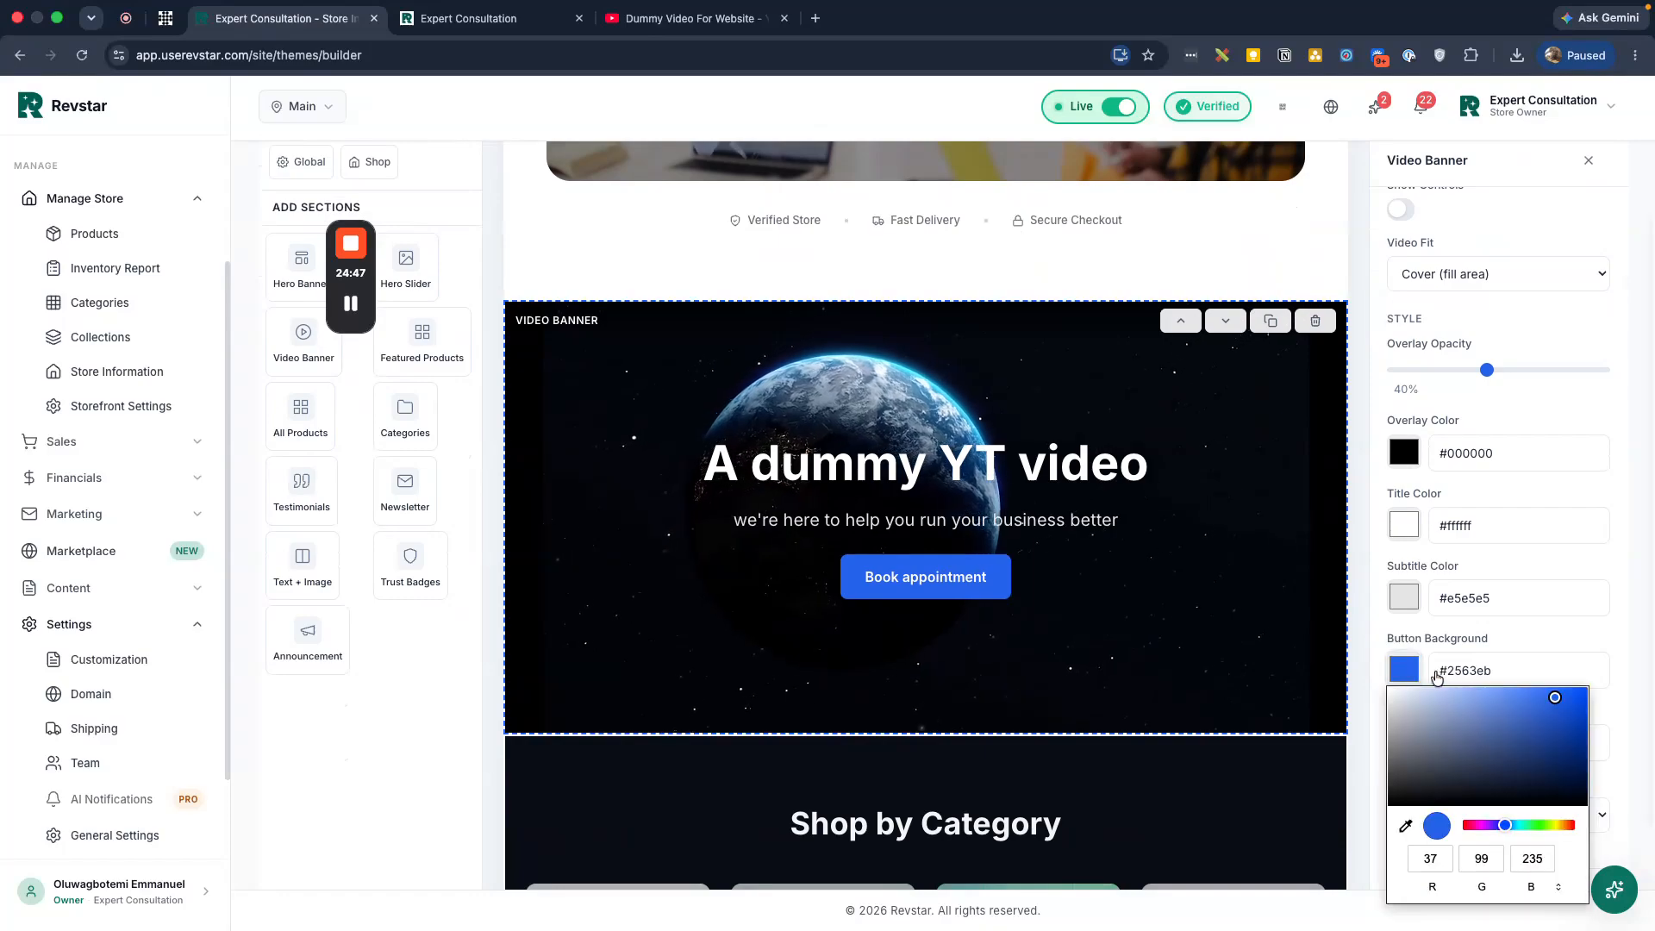
click(1556, 825)
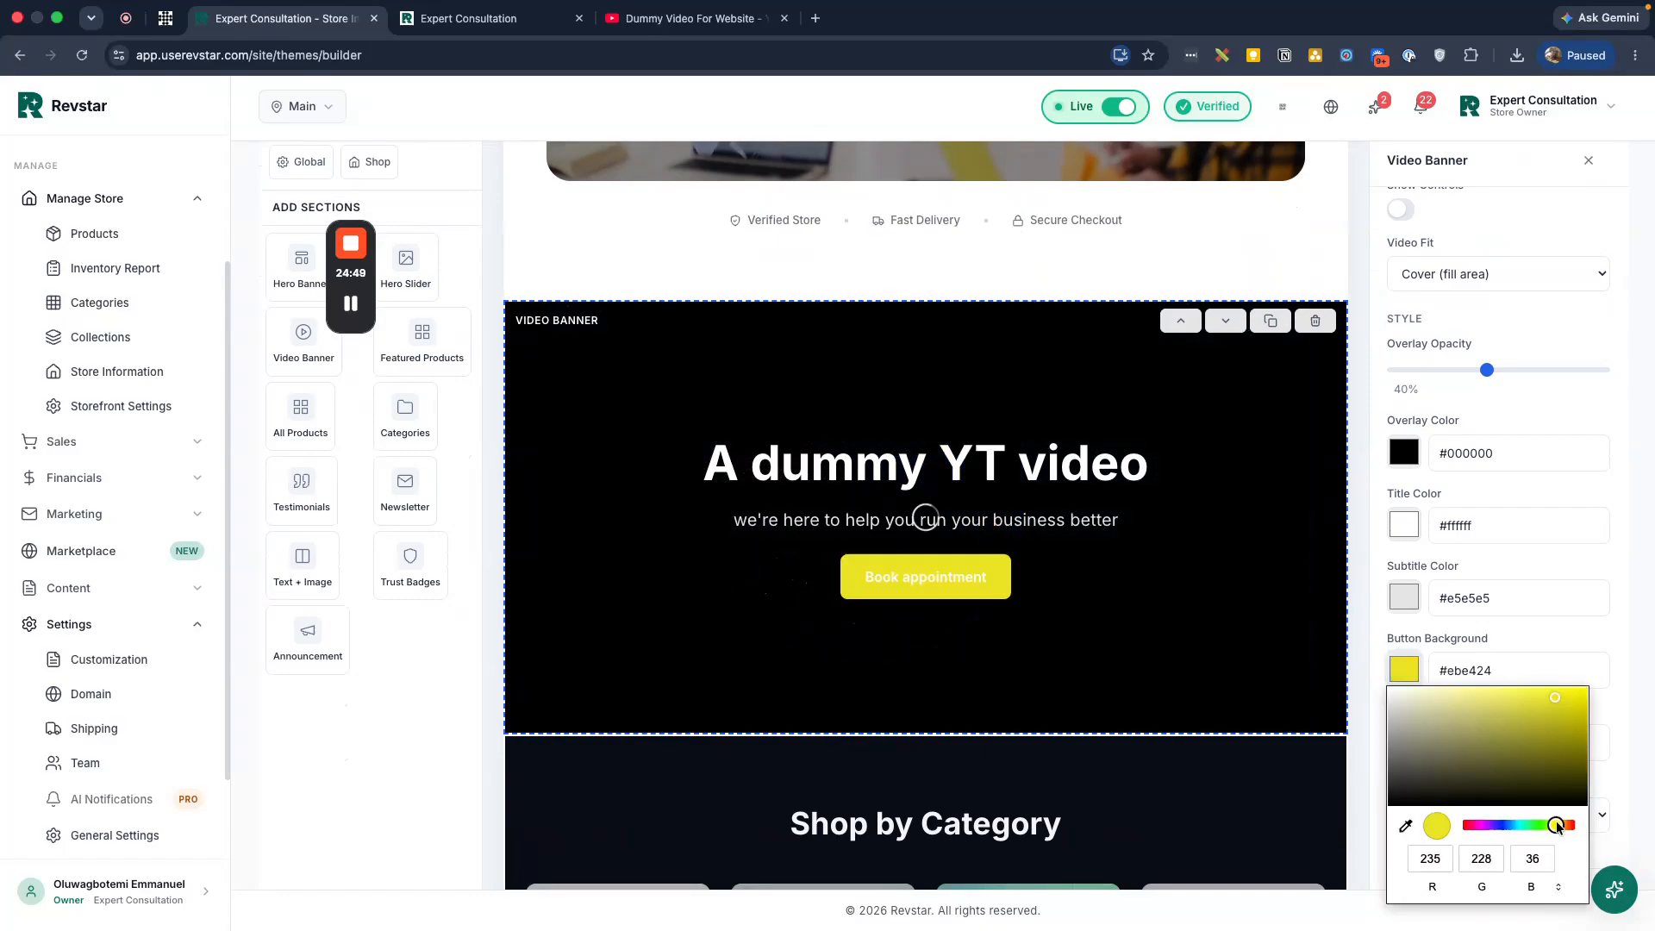
click(1559, 709)
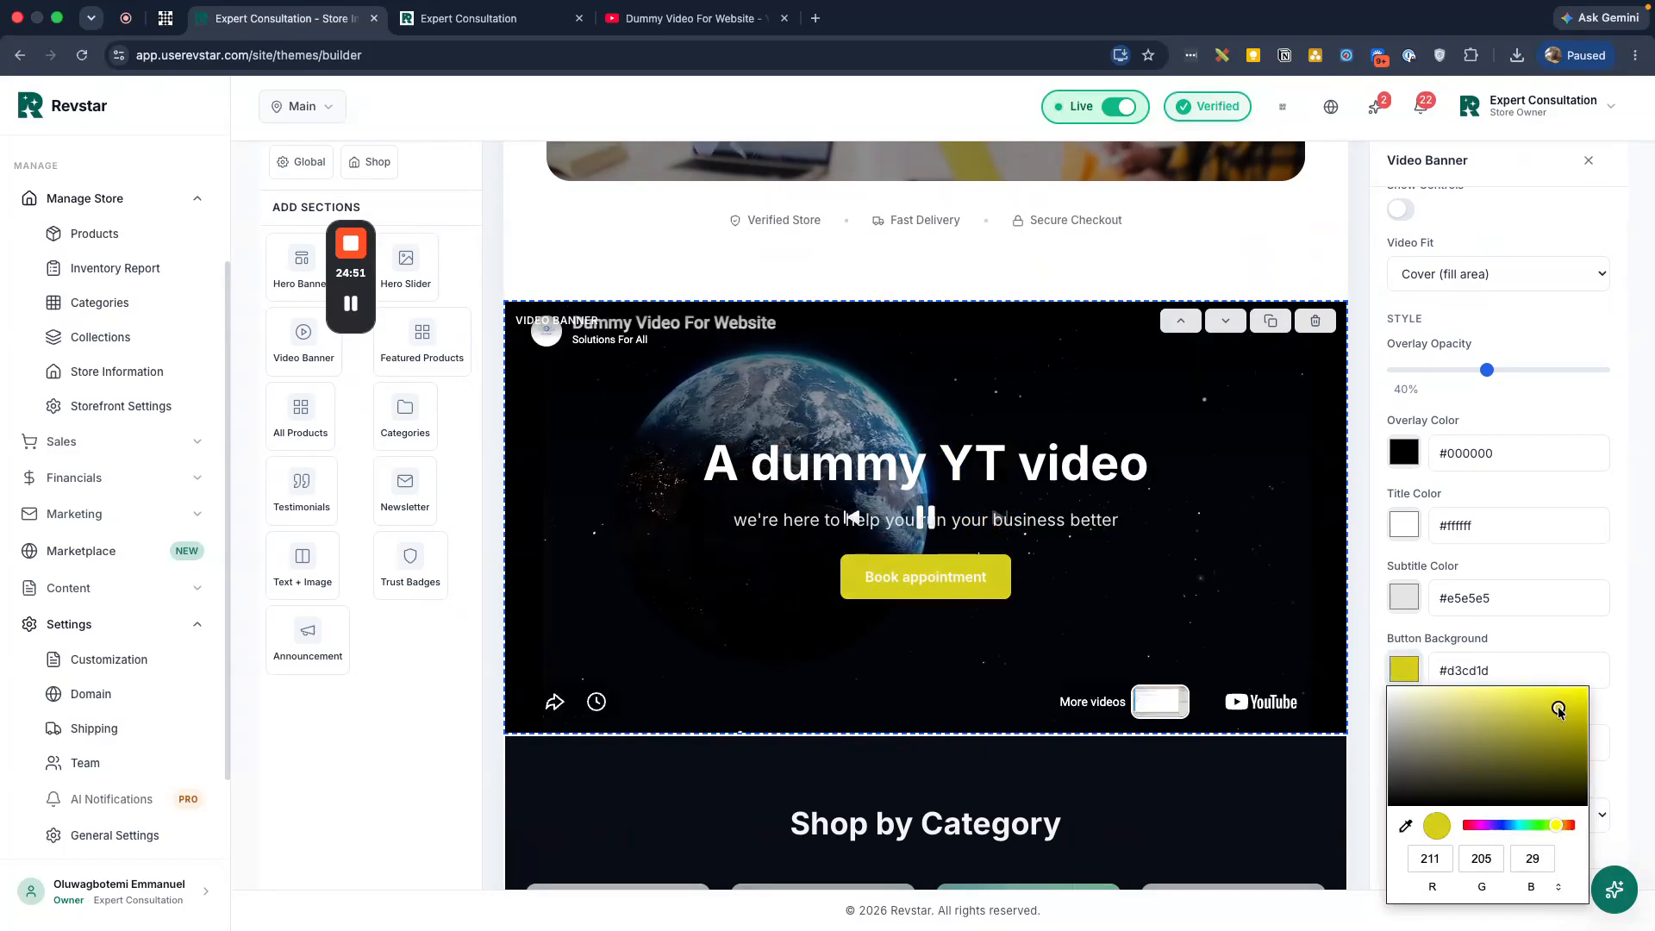
click(1574, 625)
Try the Video Banner with Show Controls enabled, and disable the option again
scroll(1530, 607, down, 5)
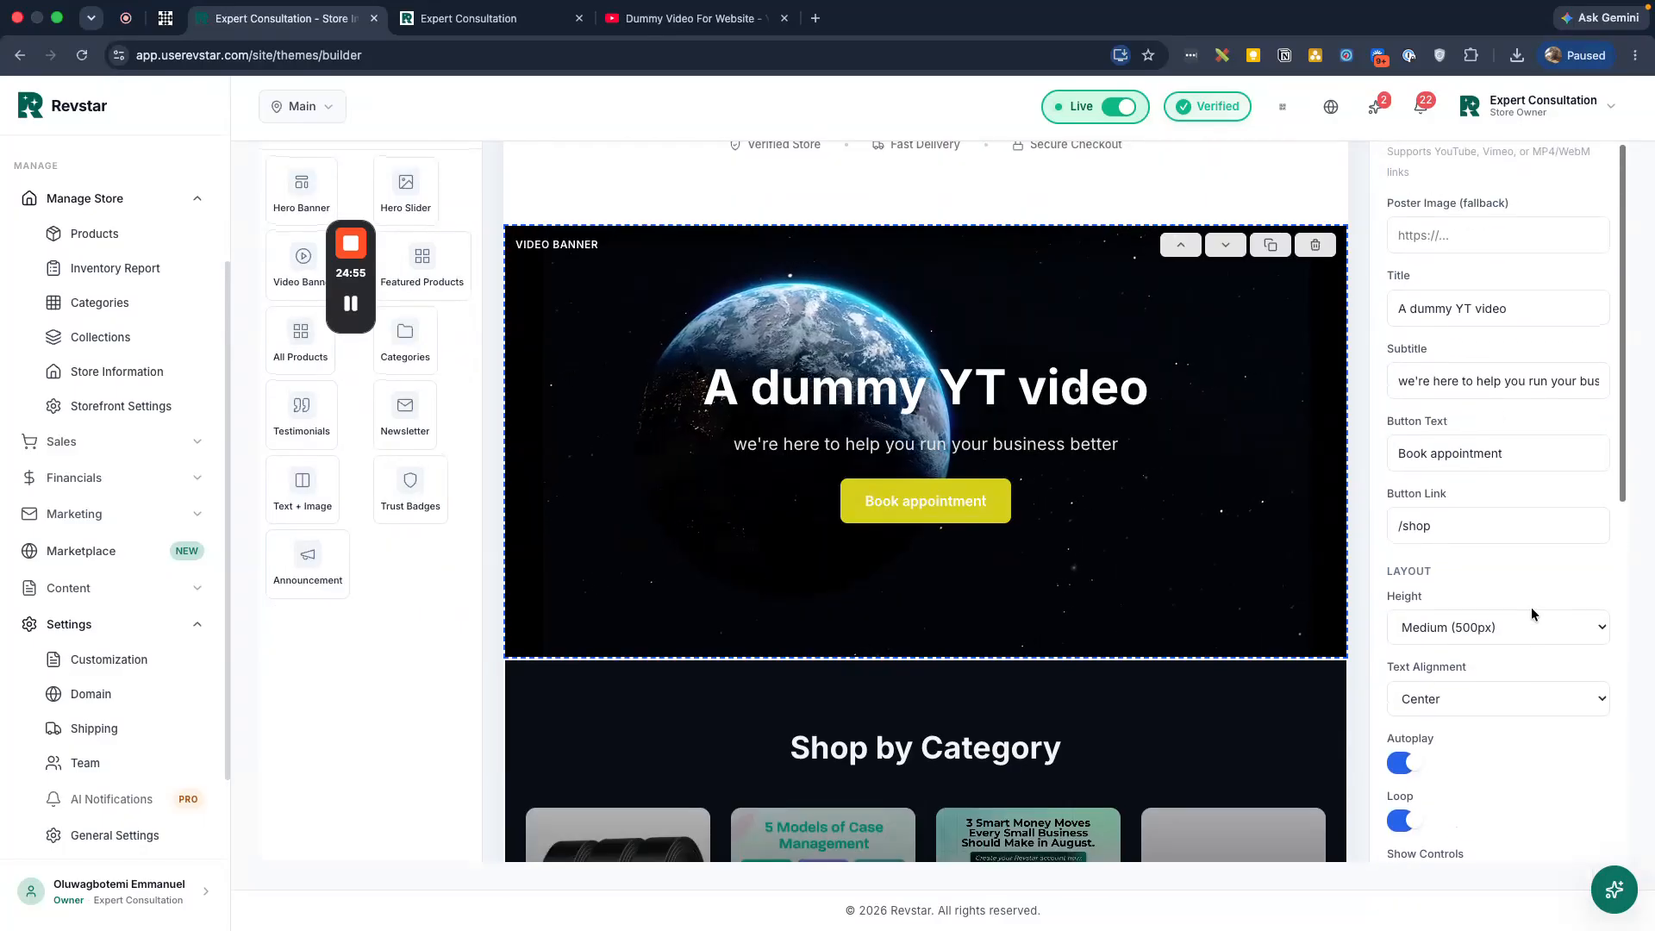
click(1401, 371)
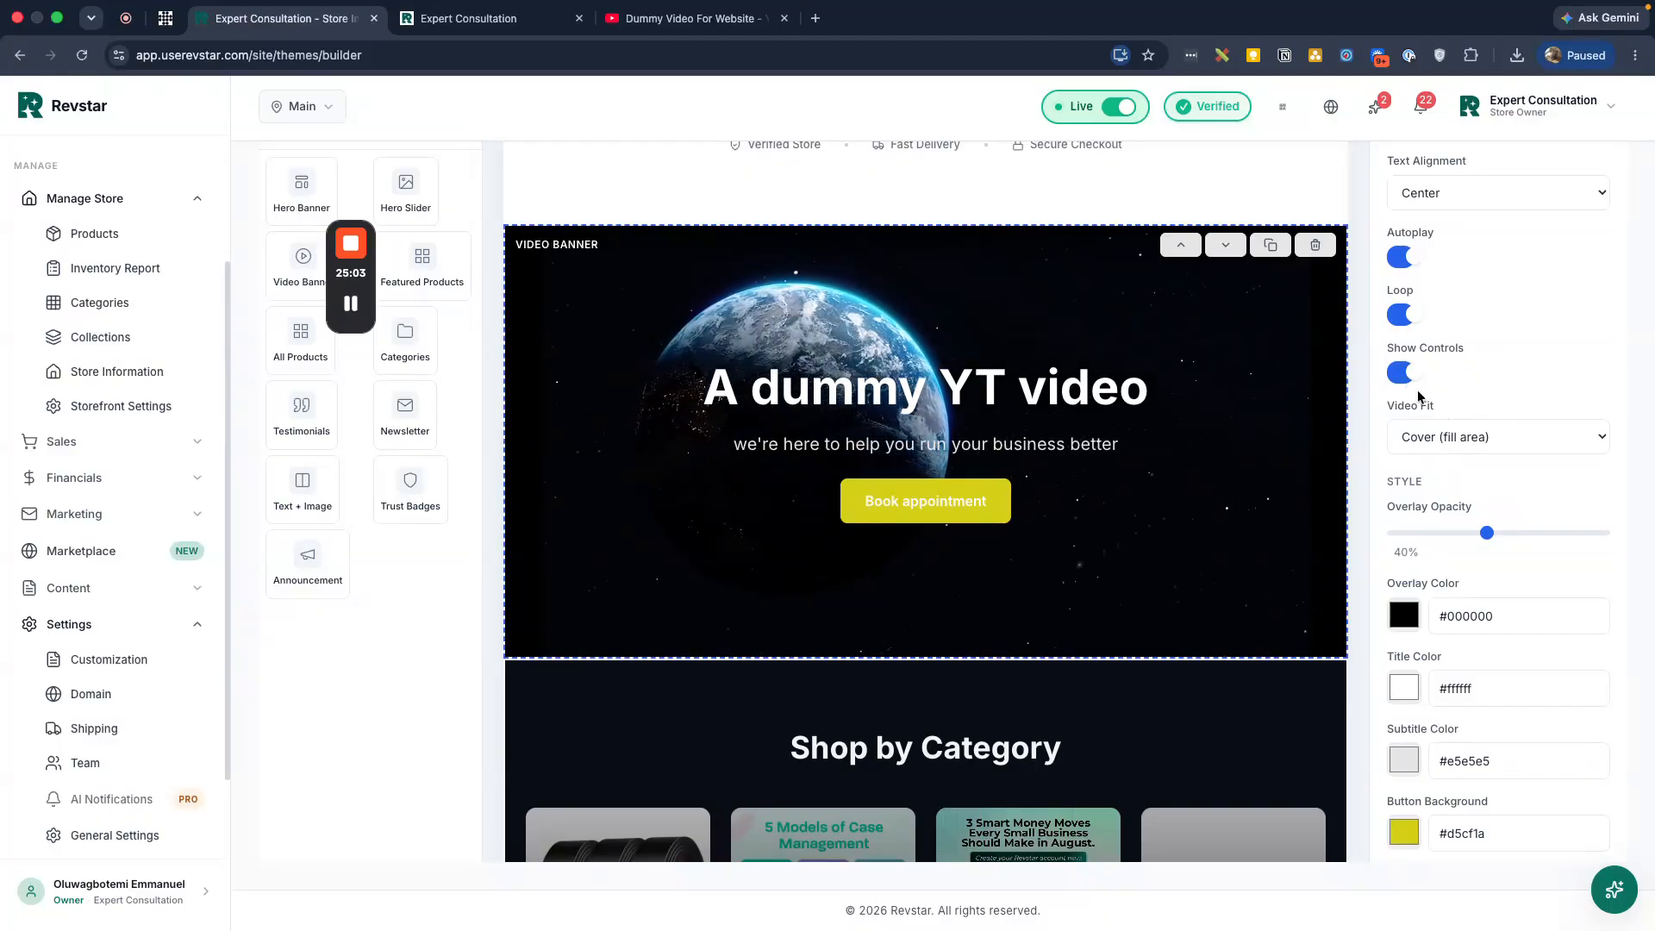
scroll(1034, 571, up, 1)
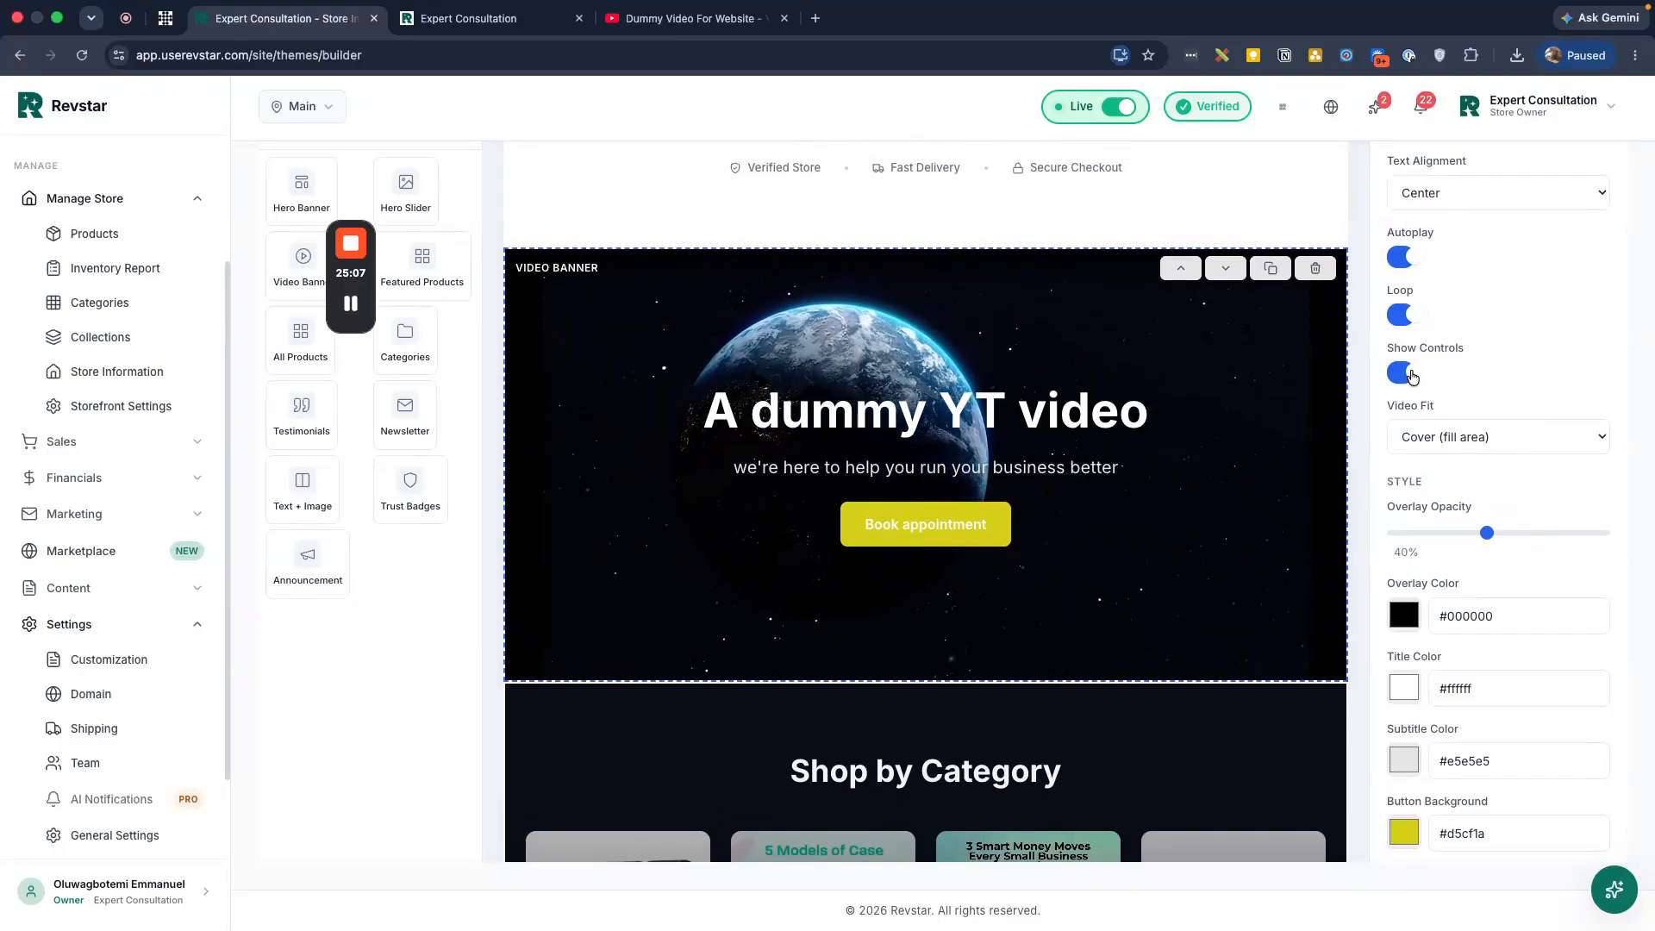
click(1410, 374)
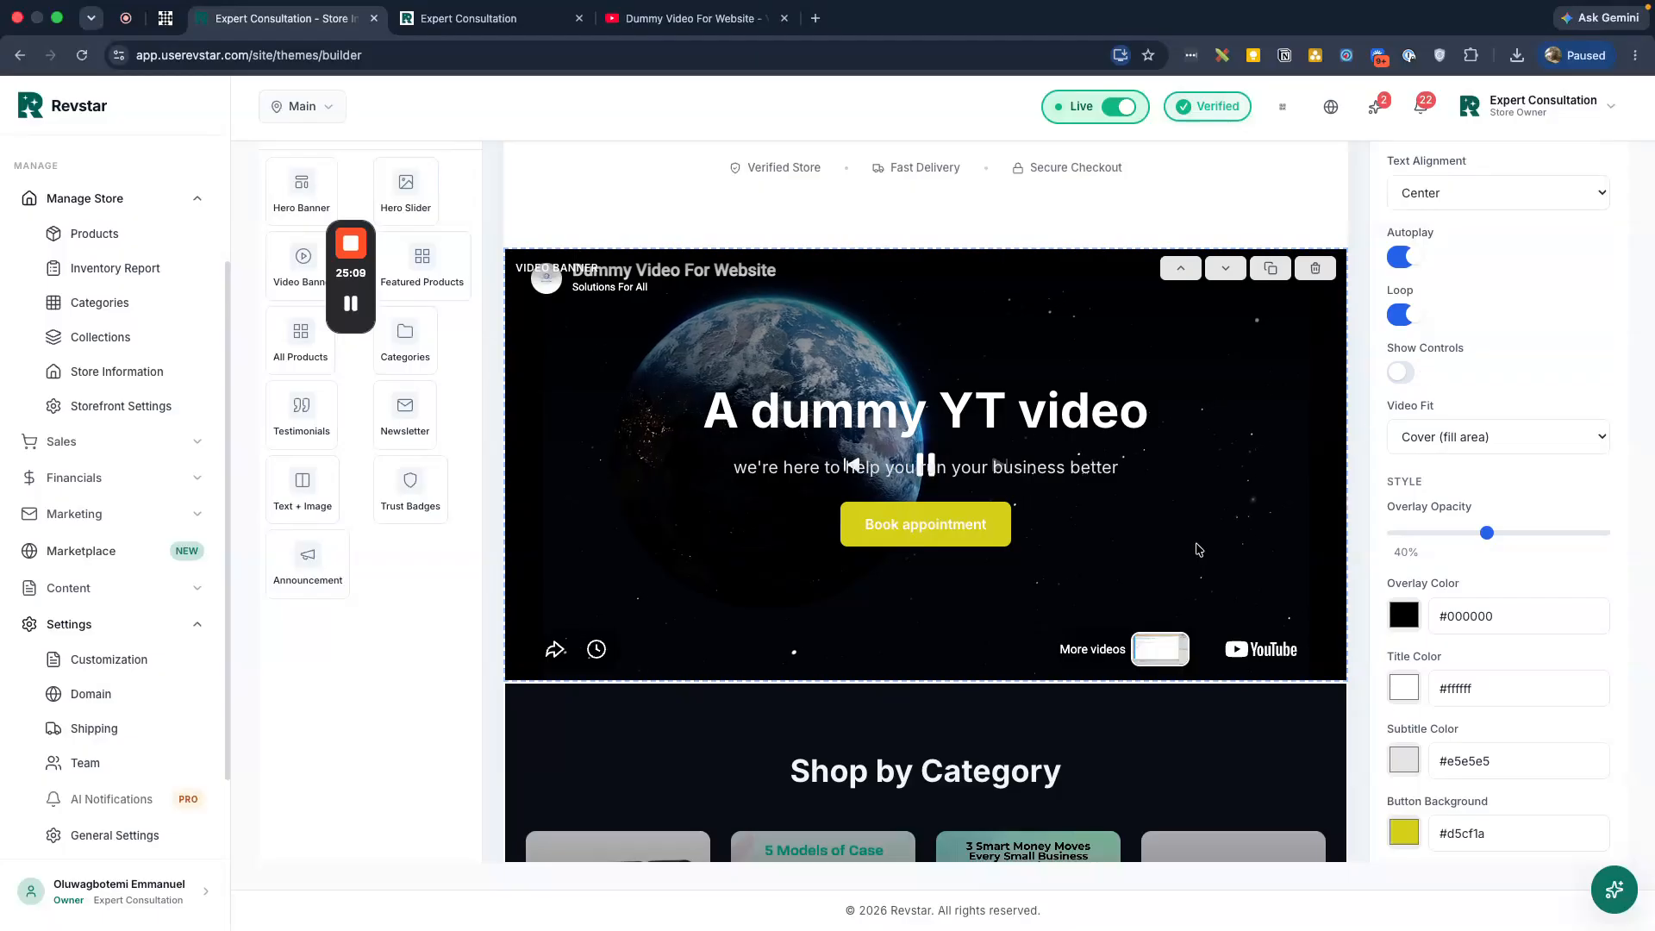
Try the Contain (show all) video fit on the Video Banner and restore Cover (fill area)
scroll(1444, 379, up, 2)
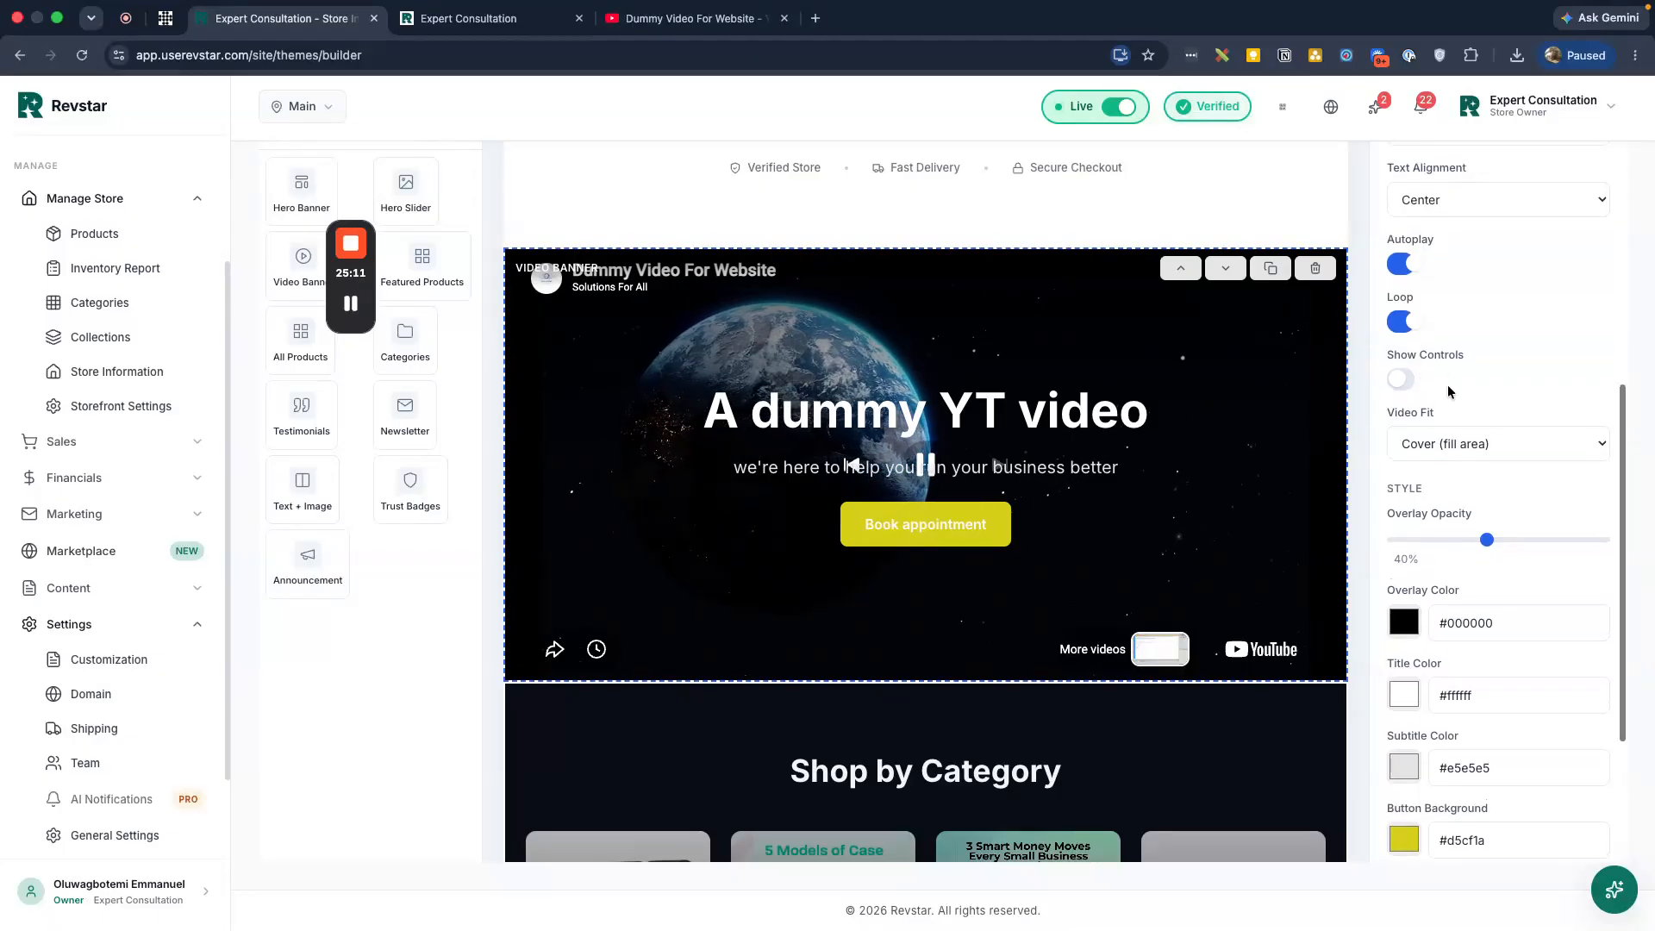
click(1451, 480)
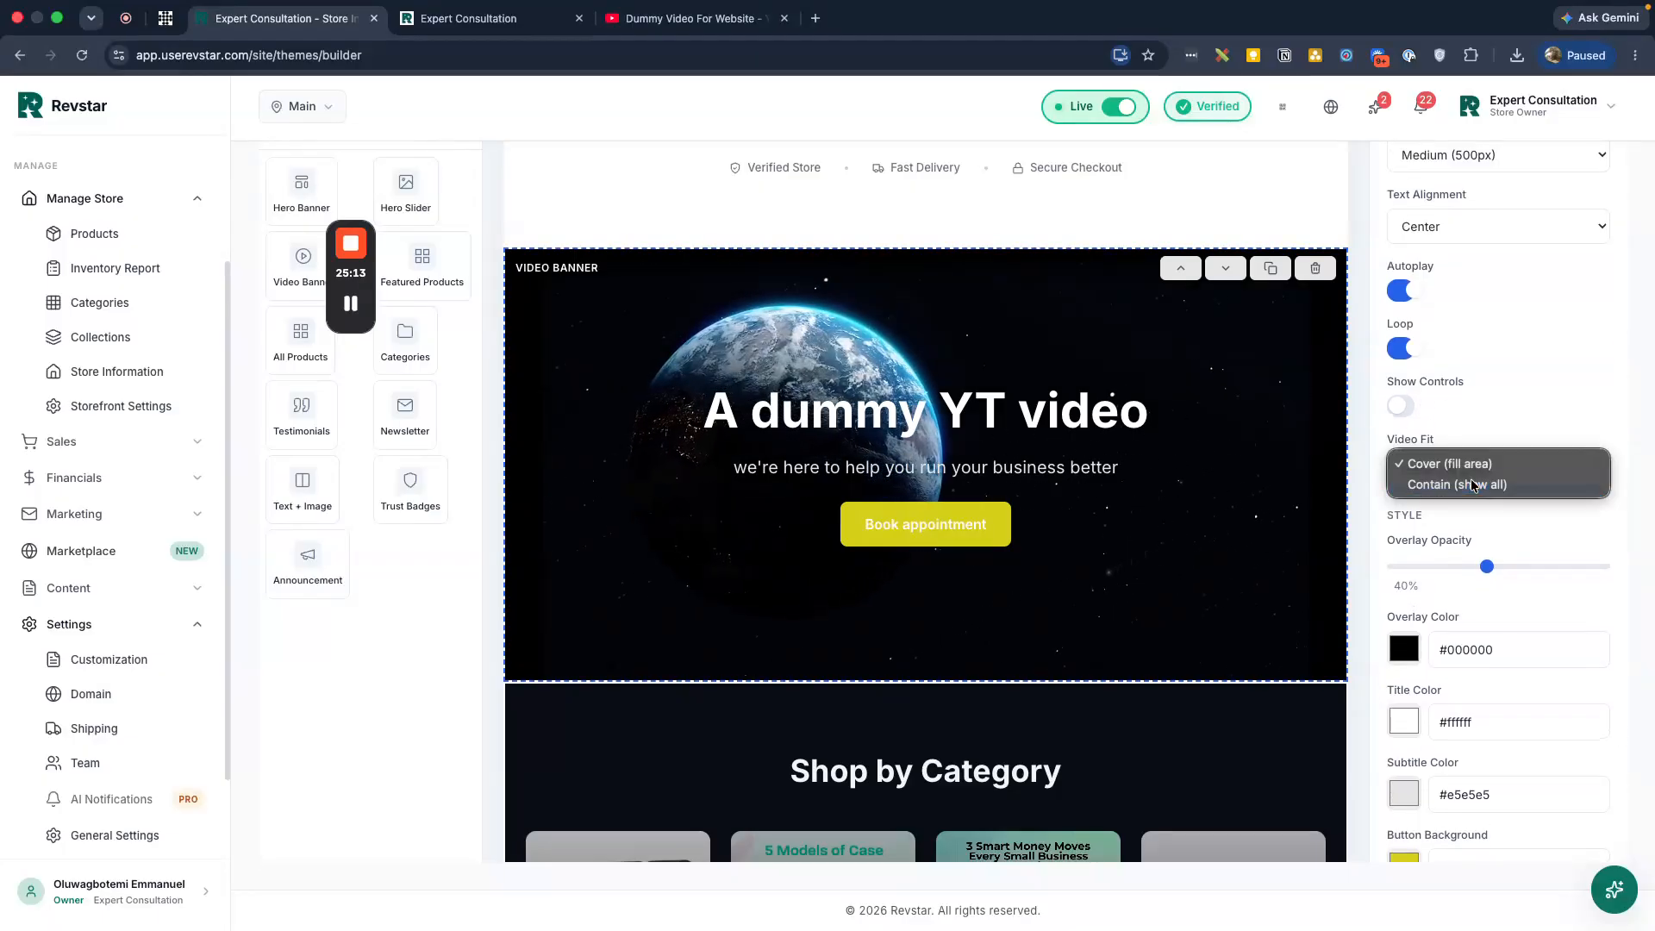
click(1473, 482)
click(1477, 473)
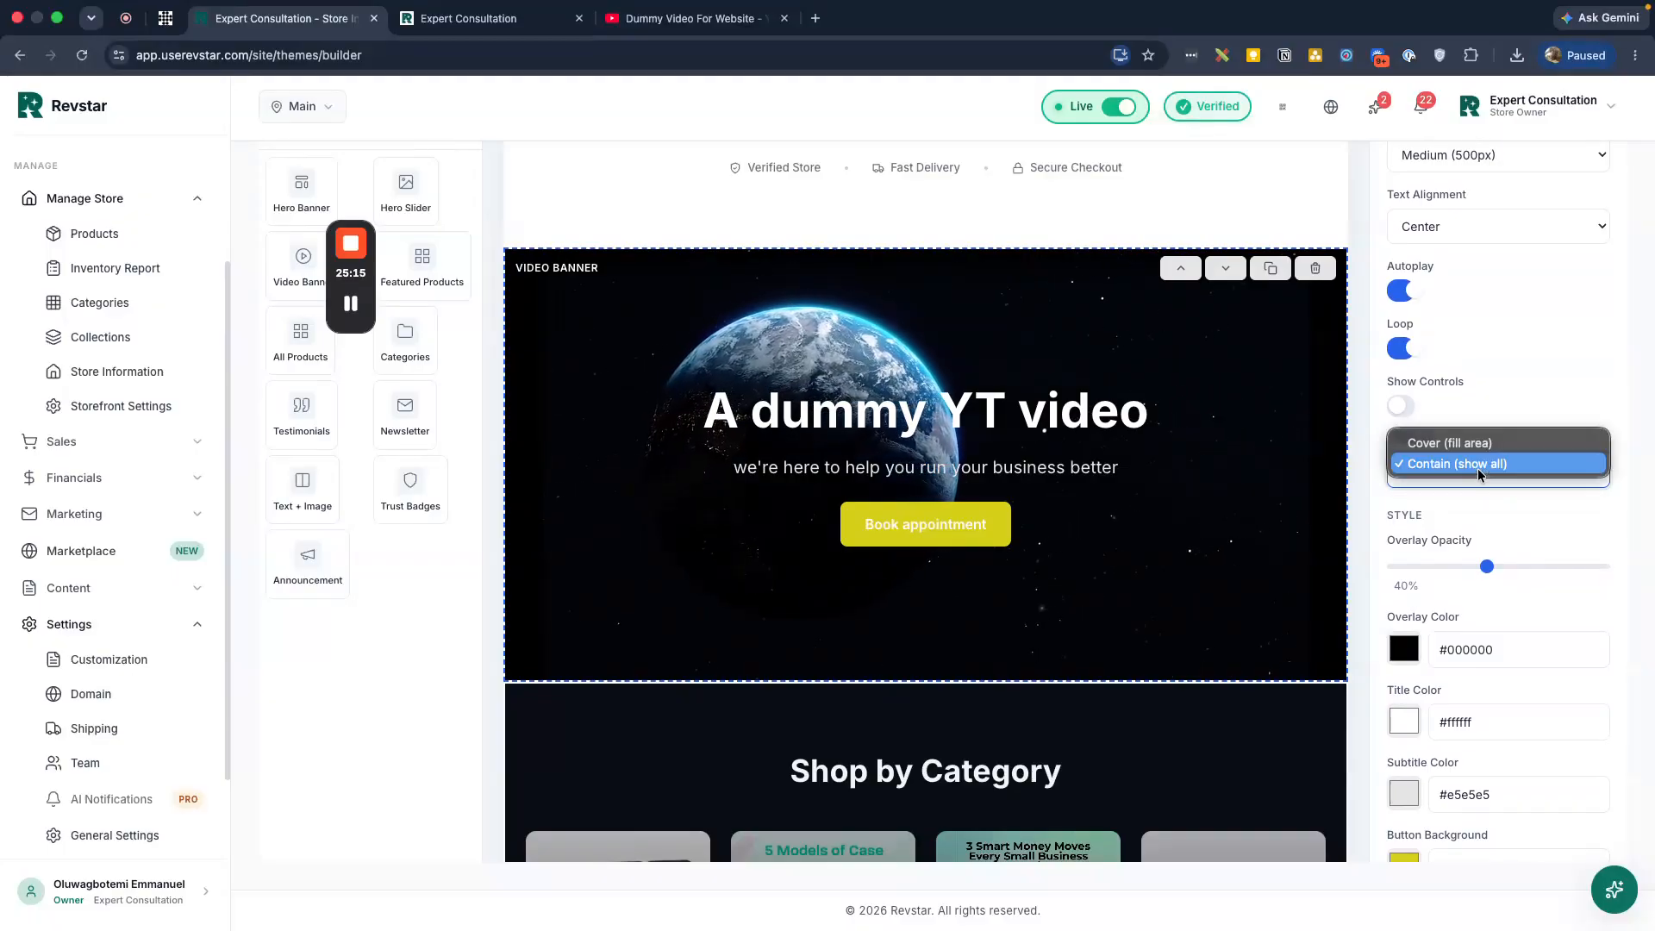
click(1424, 443)
Set the Video Banner's overlay color to the red #b22e2e
scroll(1502, 497, down, 5)
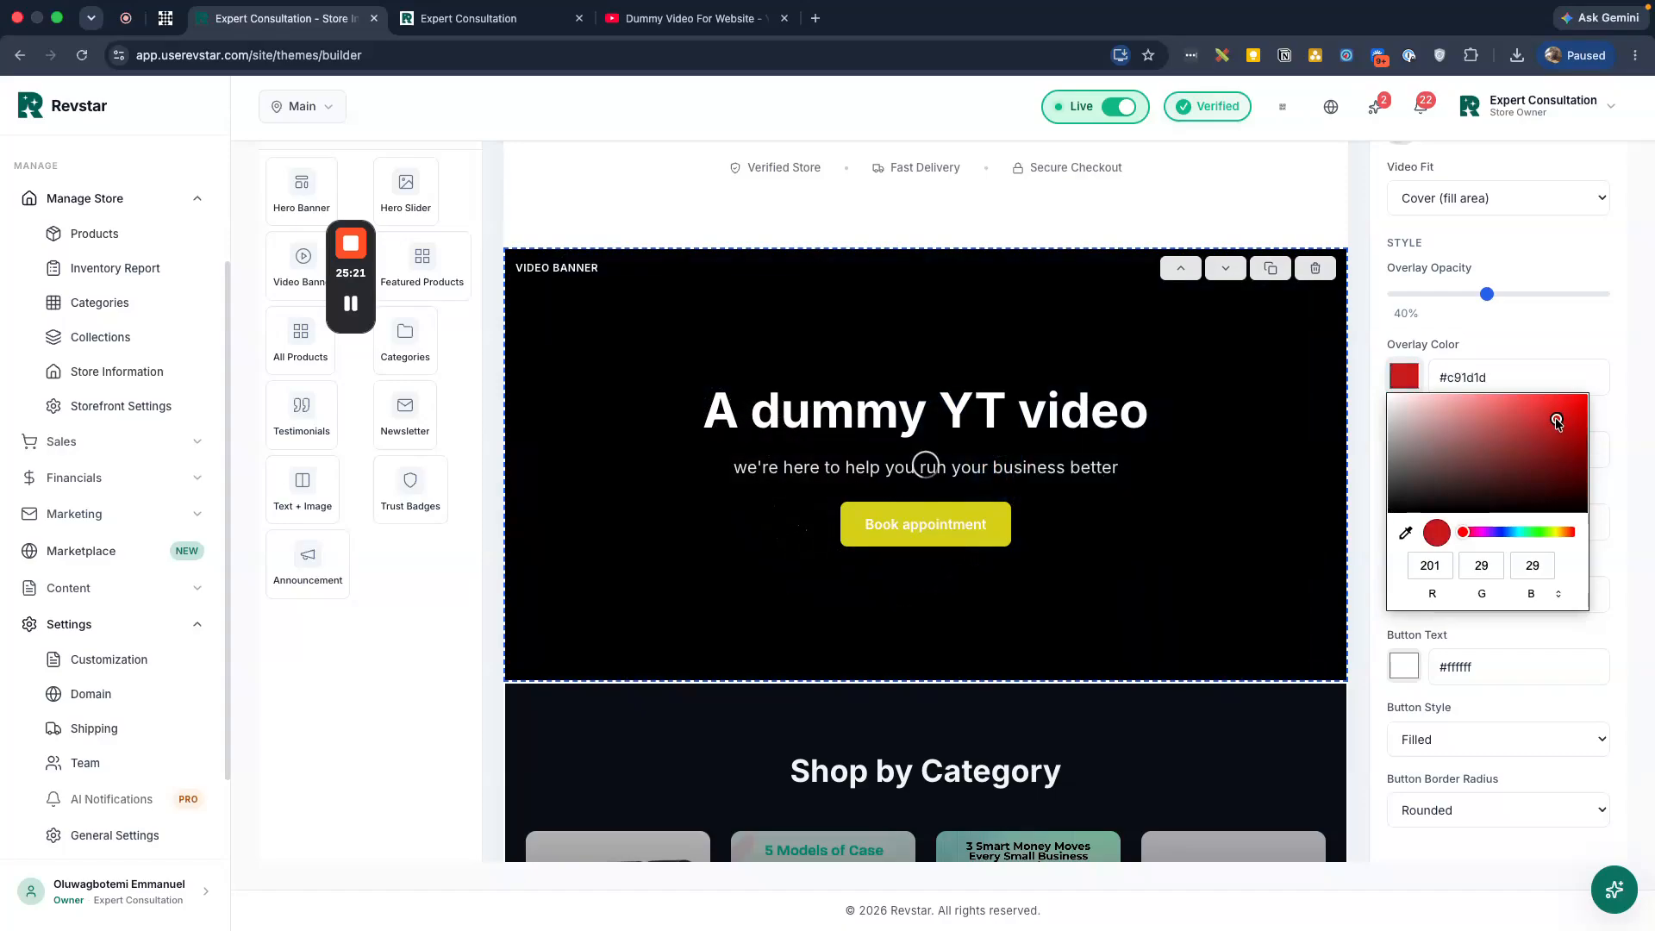
drag(1556, 422, 1555, 423)
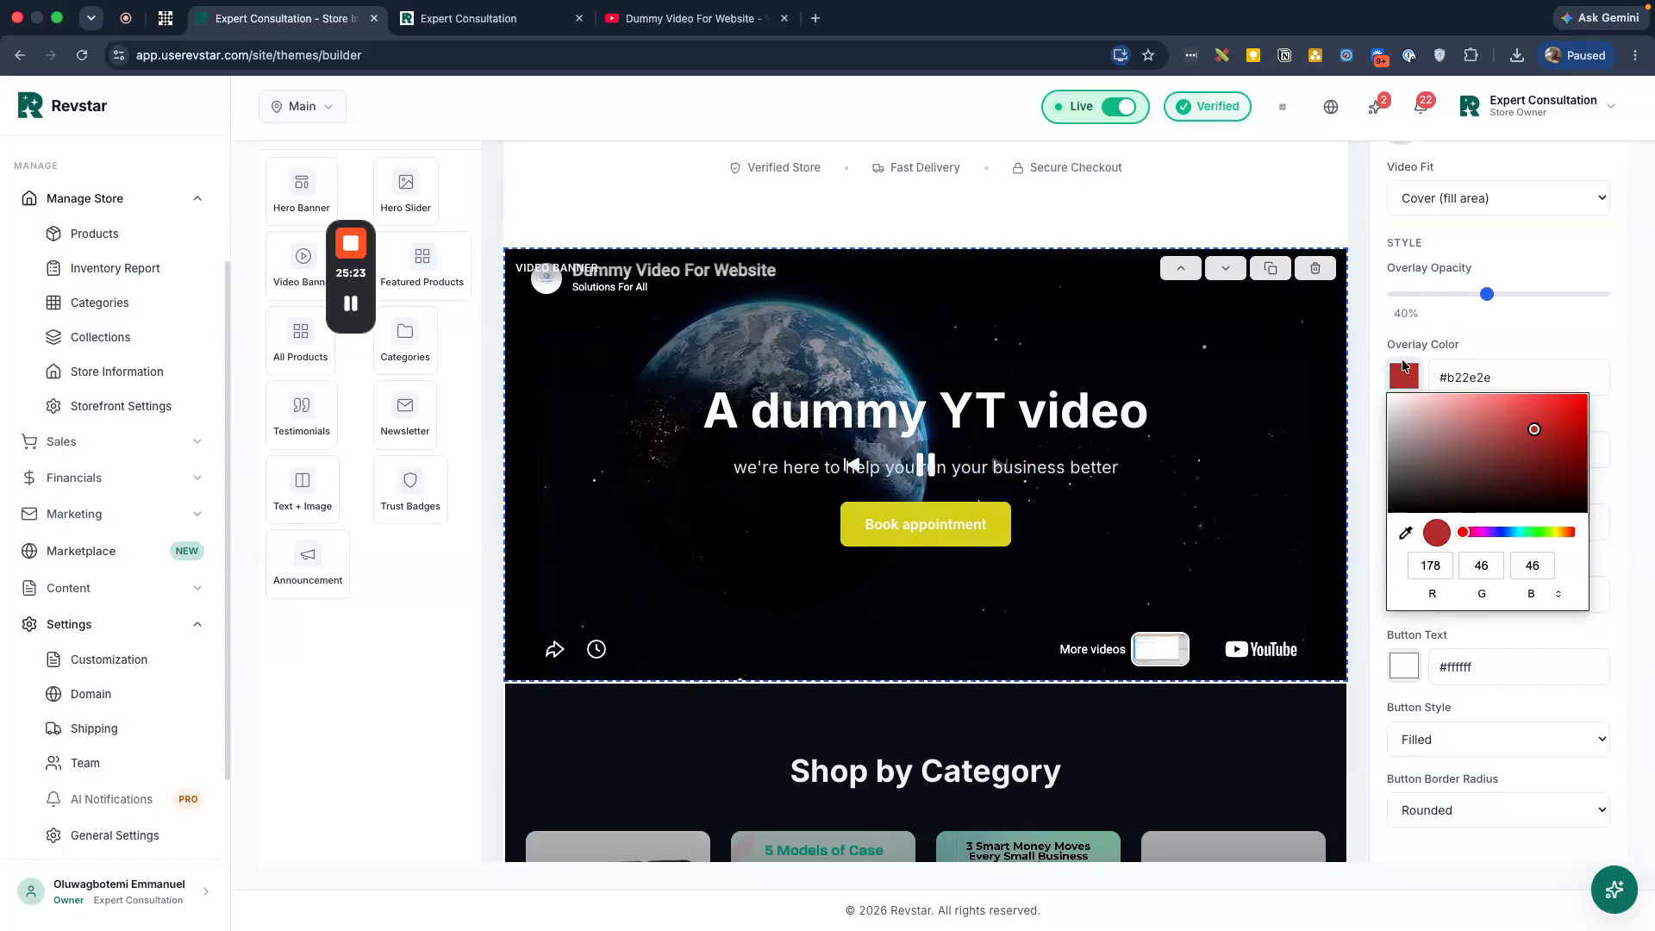
click(1402, 362)
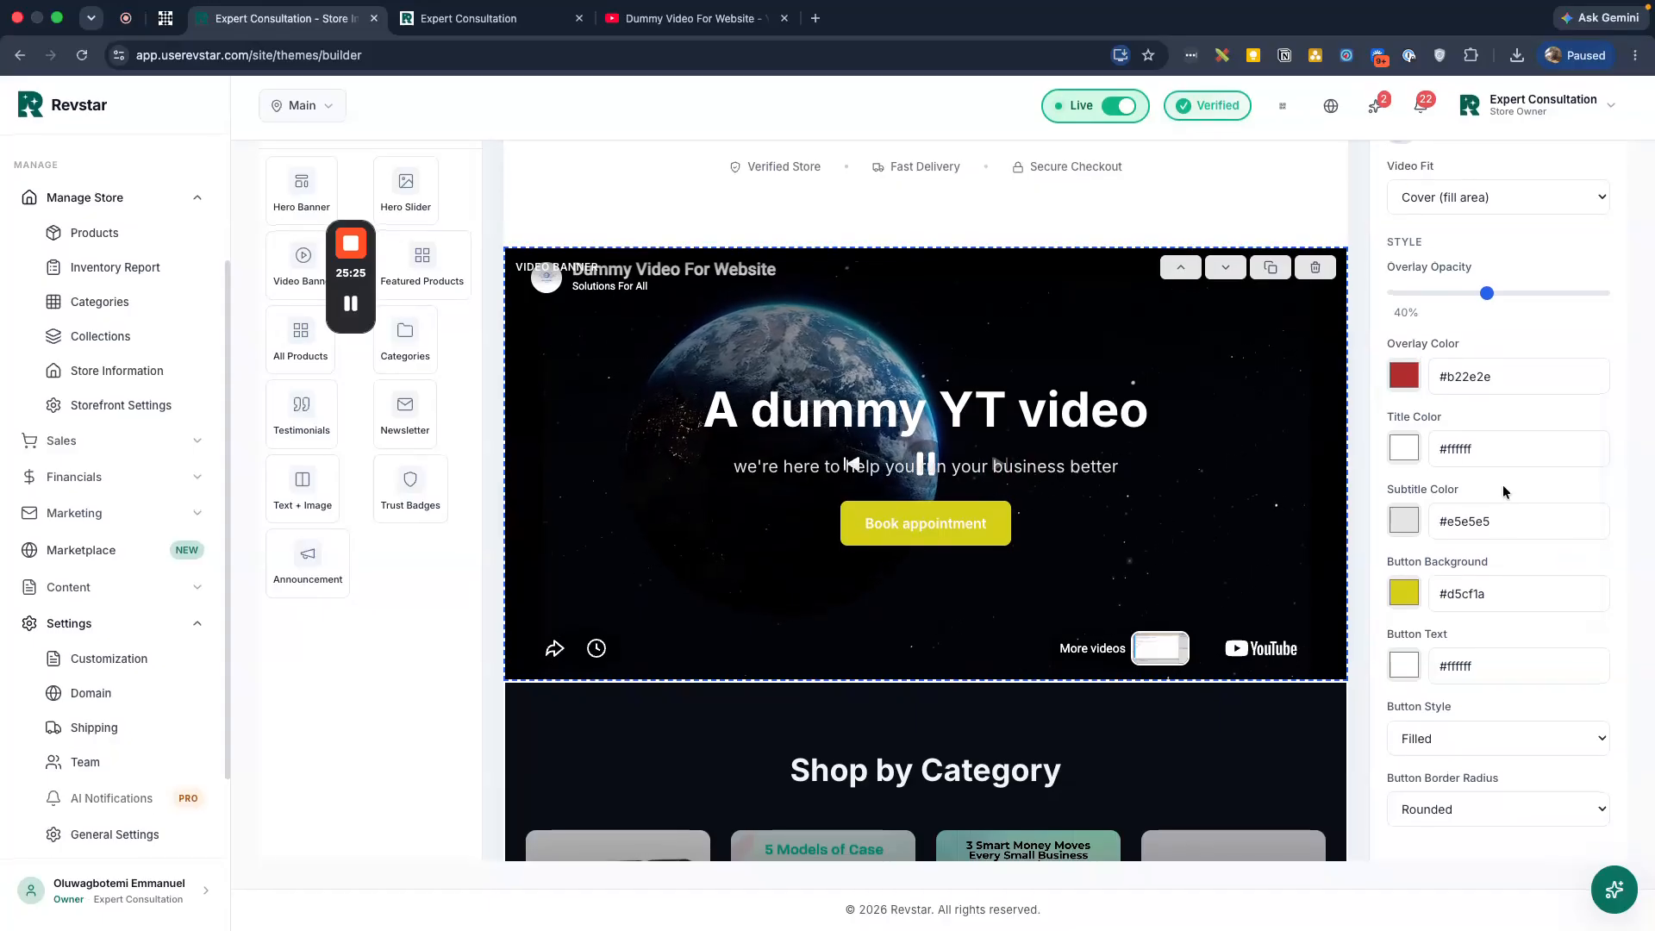
Try the Outline style on the Video Banner's Book appointment button and restore the Filled style
click(1489, 730)
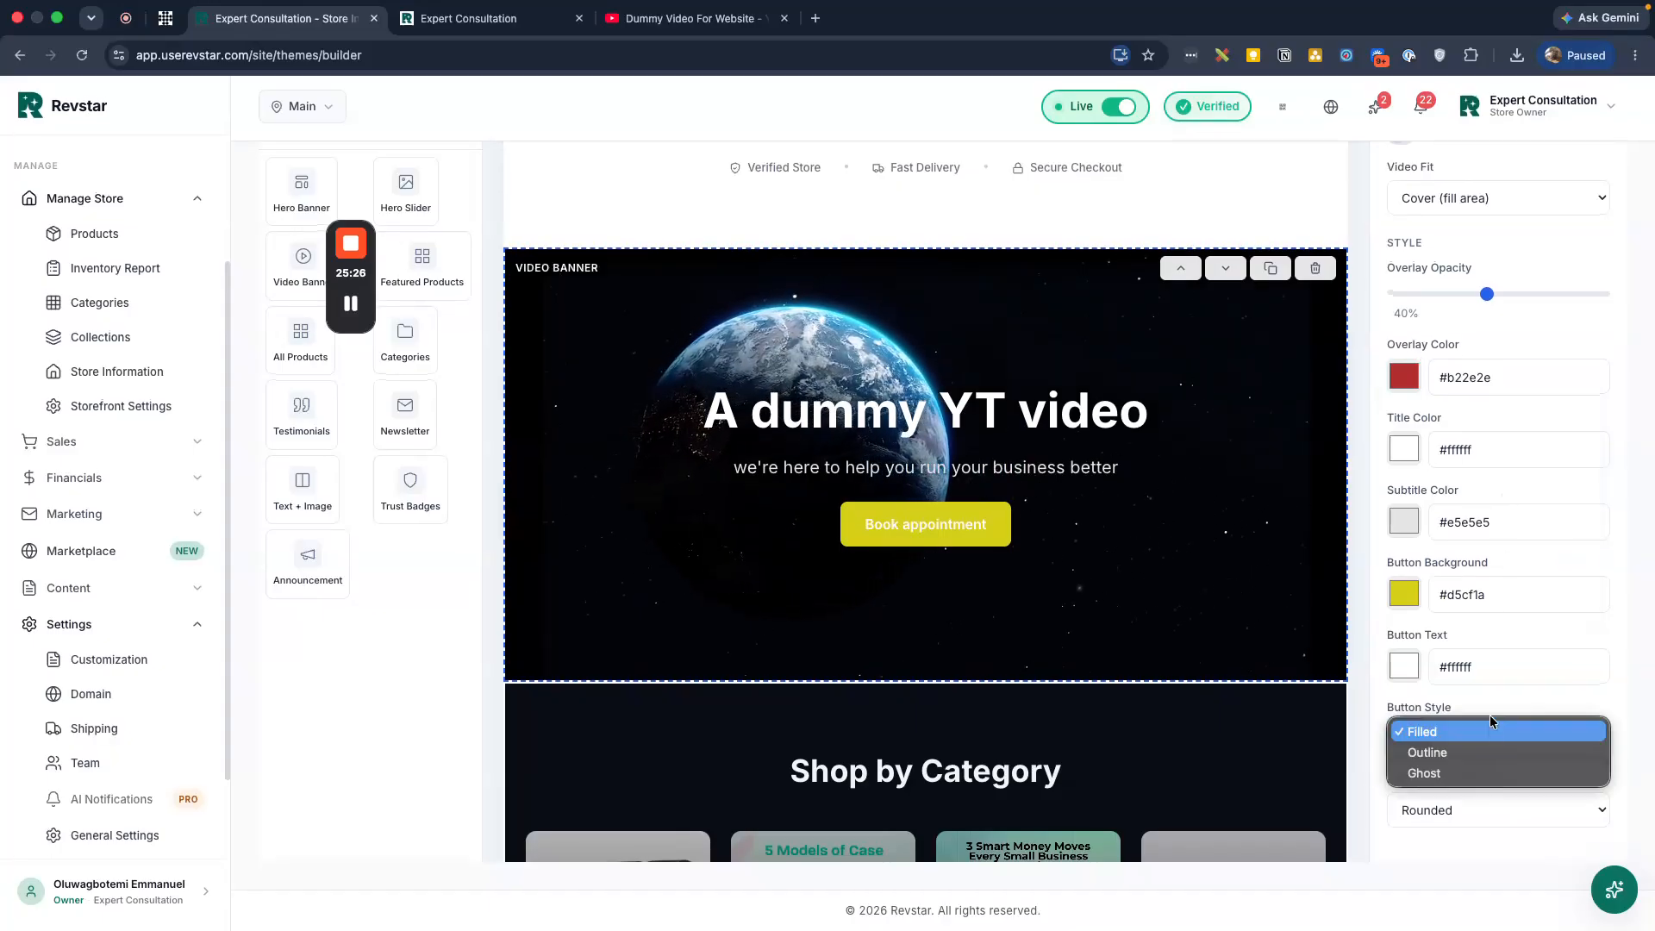
click(1522, 653)
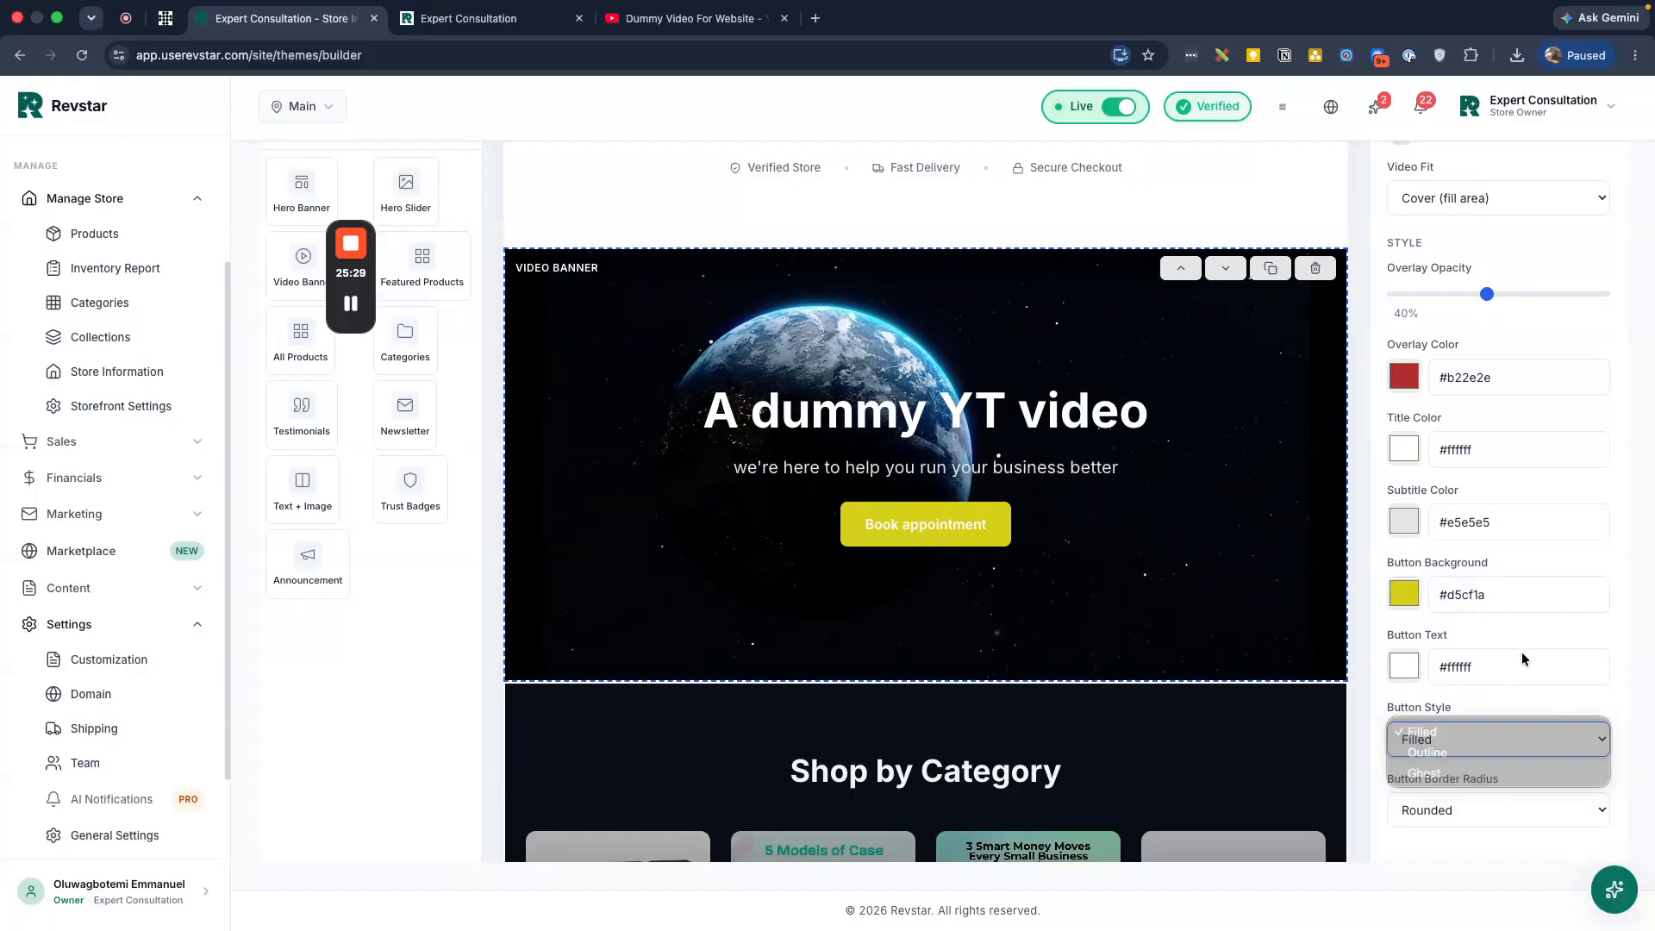
click(1446, 727)
click(1444, 756)
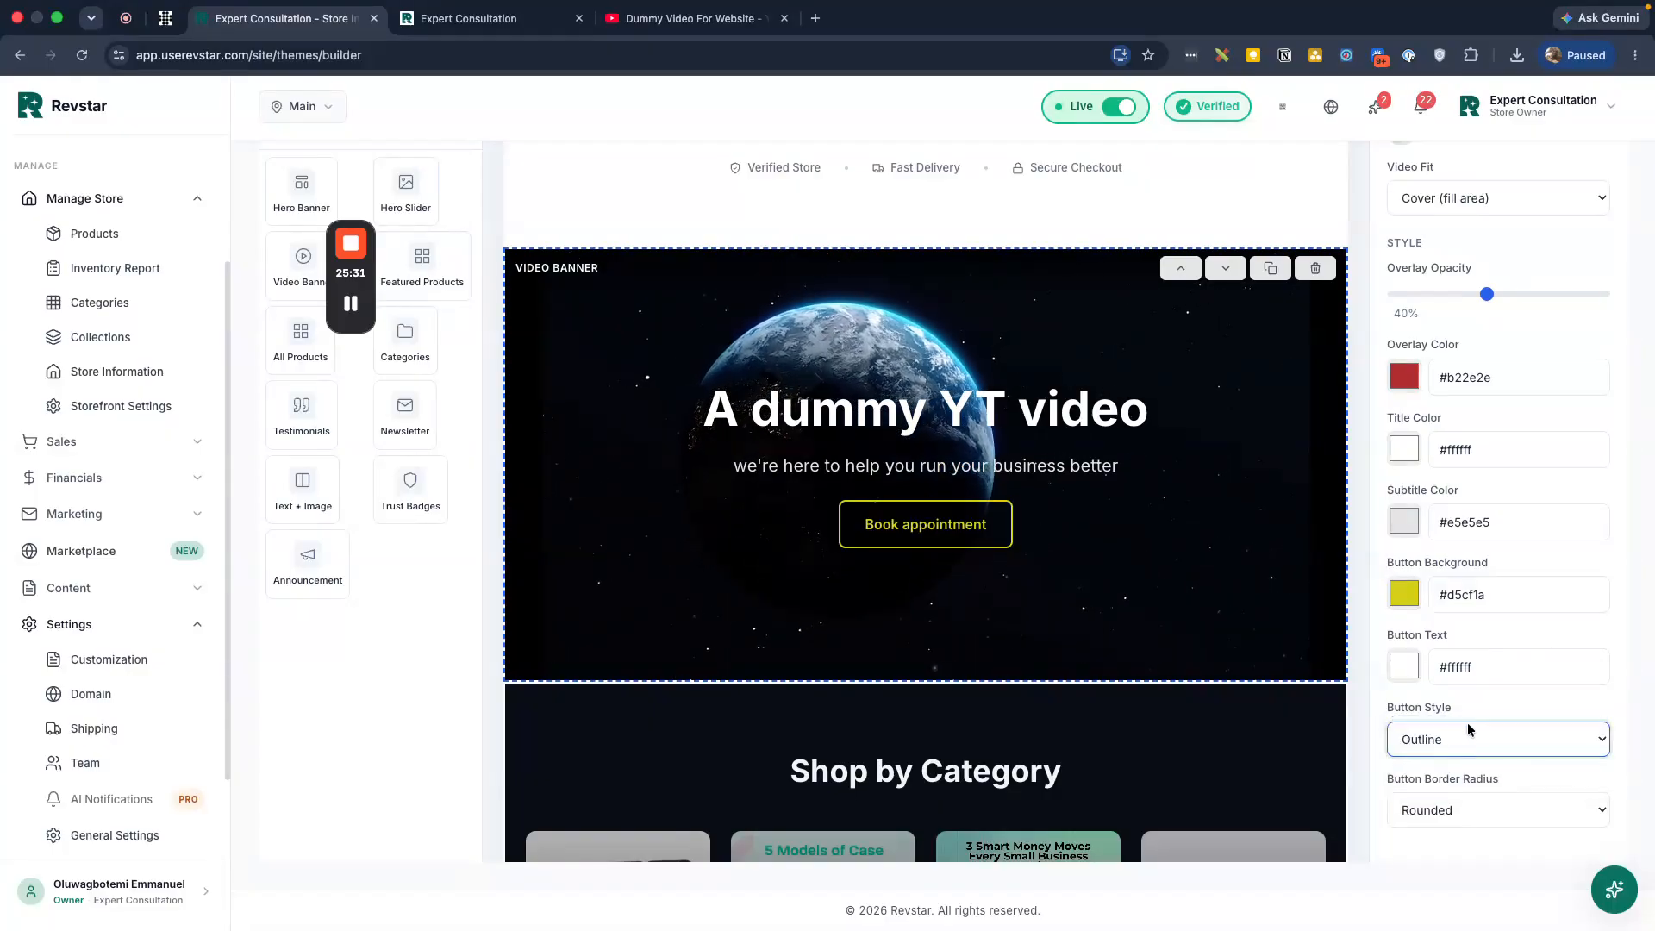
click(1436, 740)
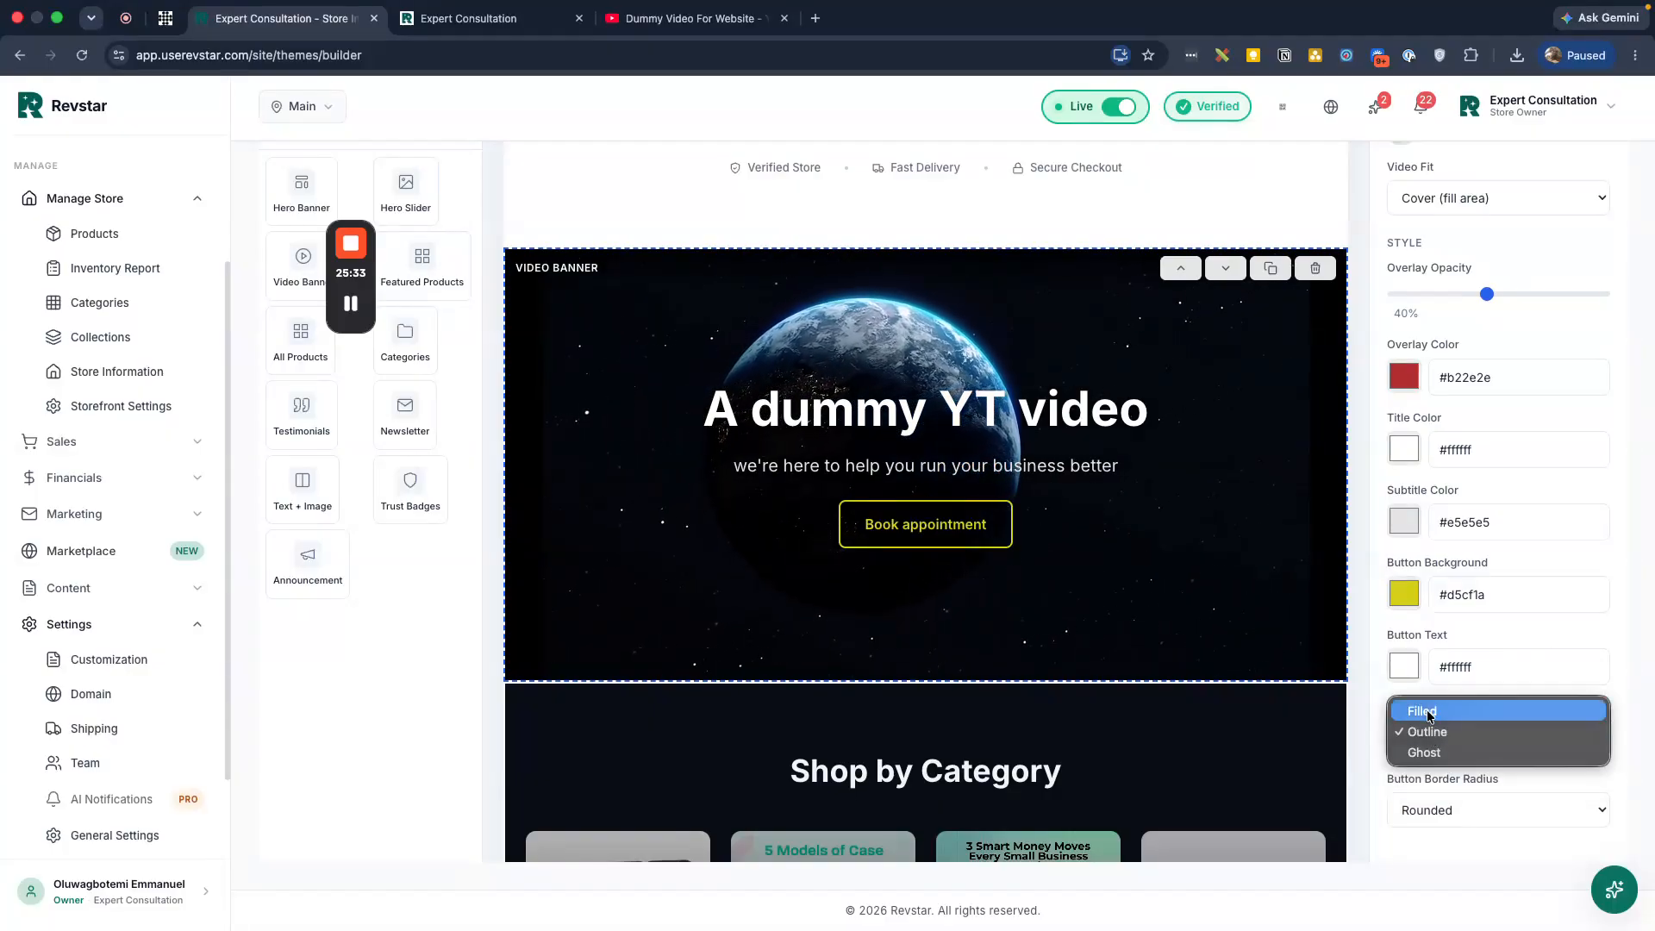
click(1429, 714)
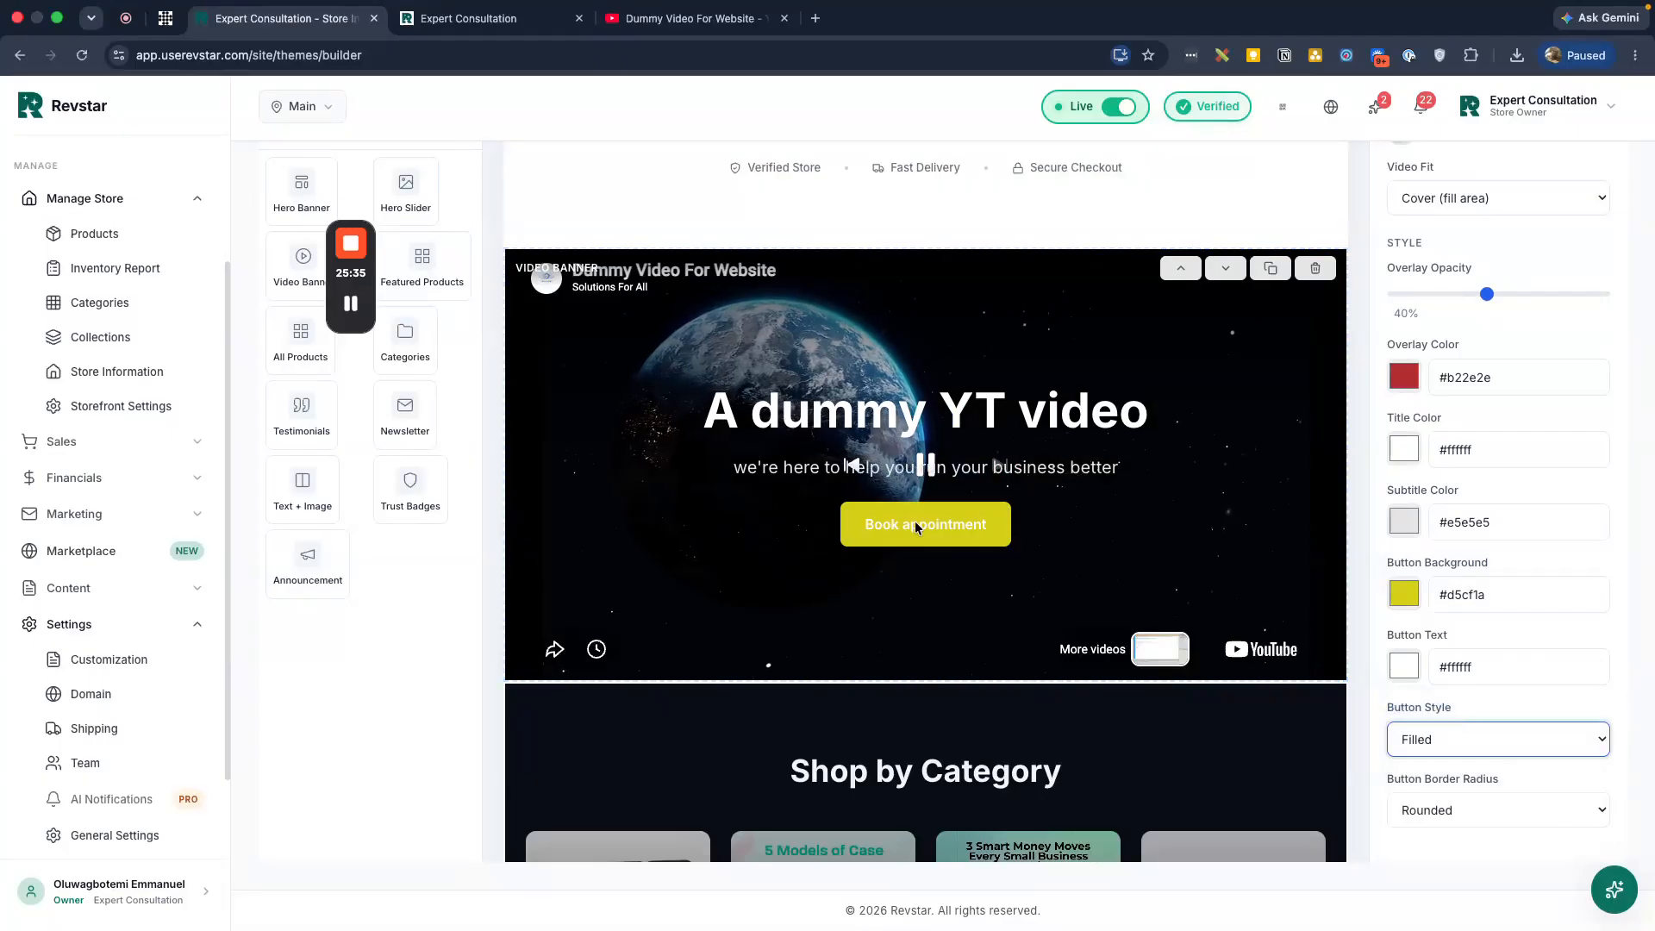
Try the Outline and Ghost styles on the Video Banner's Book appointment button, ending on Outline
click(1457, 736)
click(1450, 752)
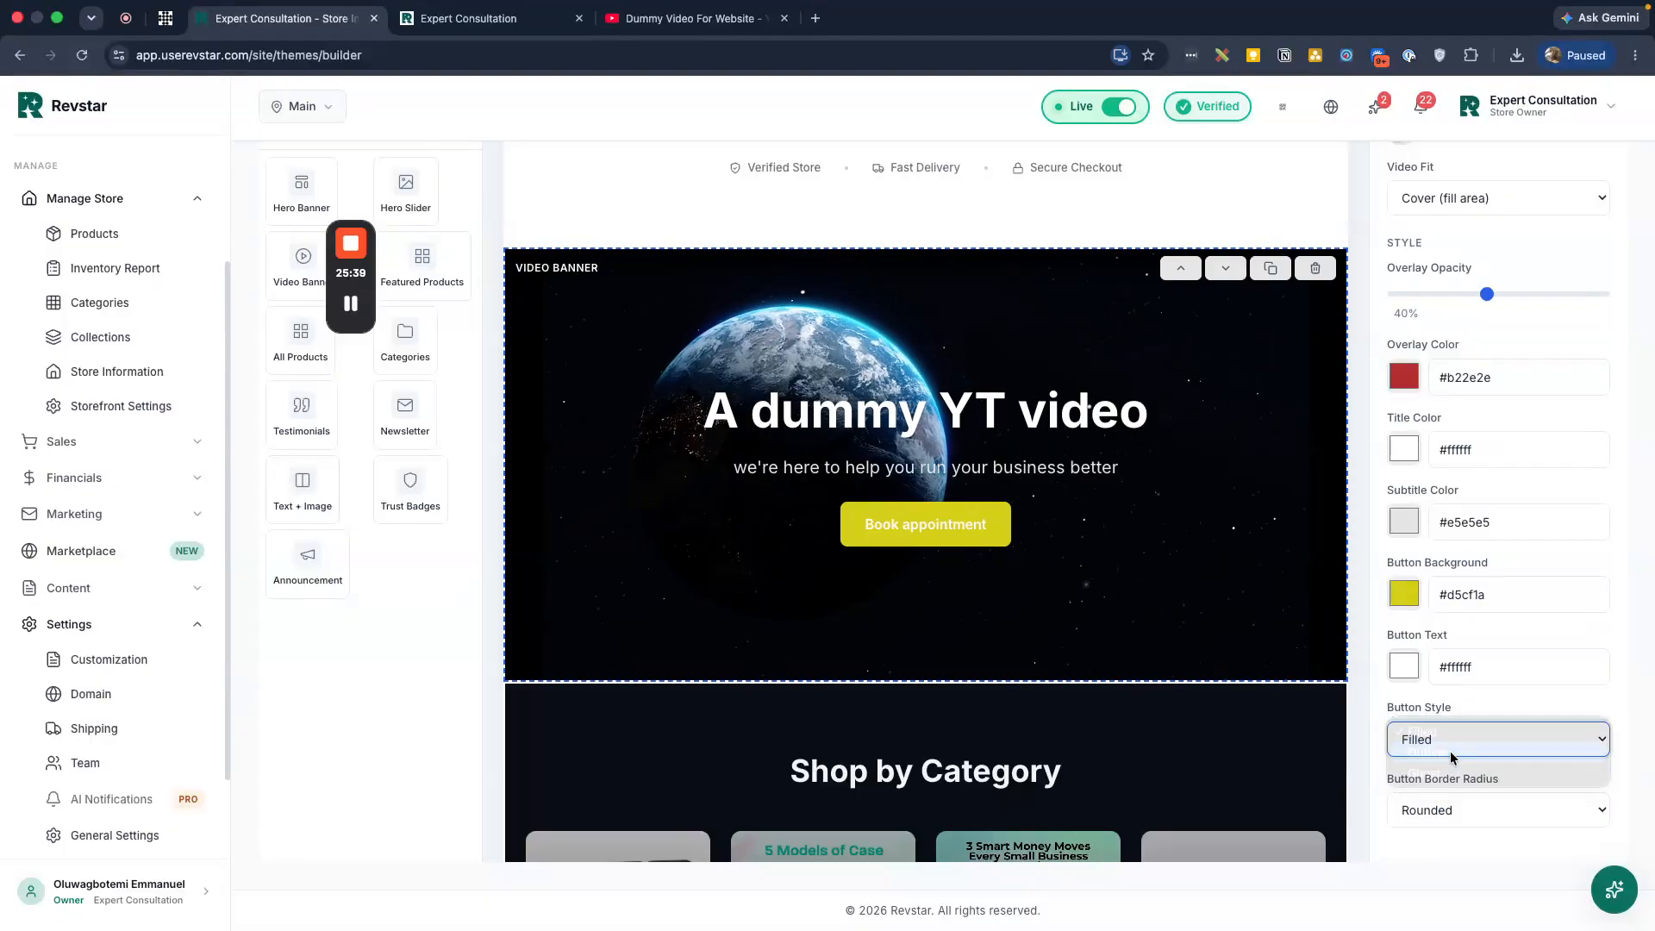
click(1497, 755)
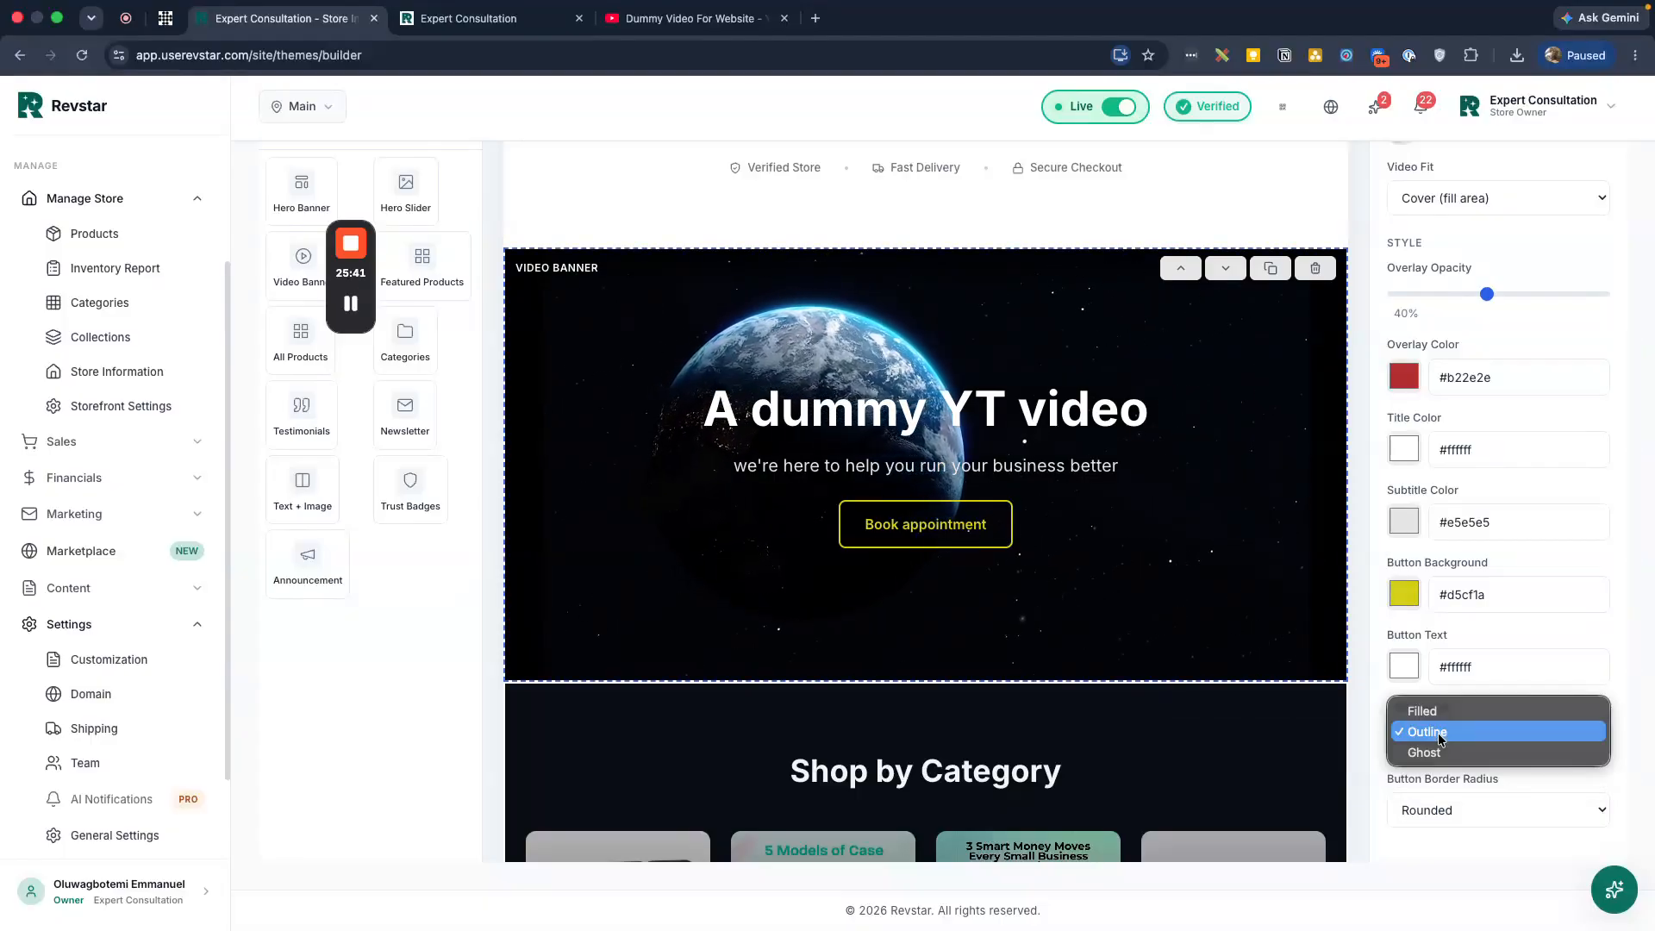
click(1447, 750)
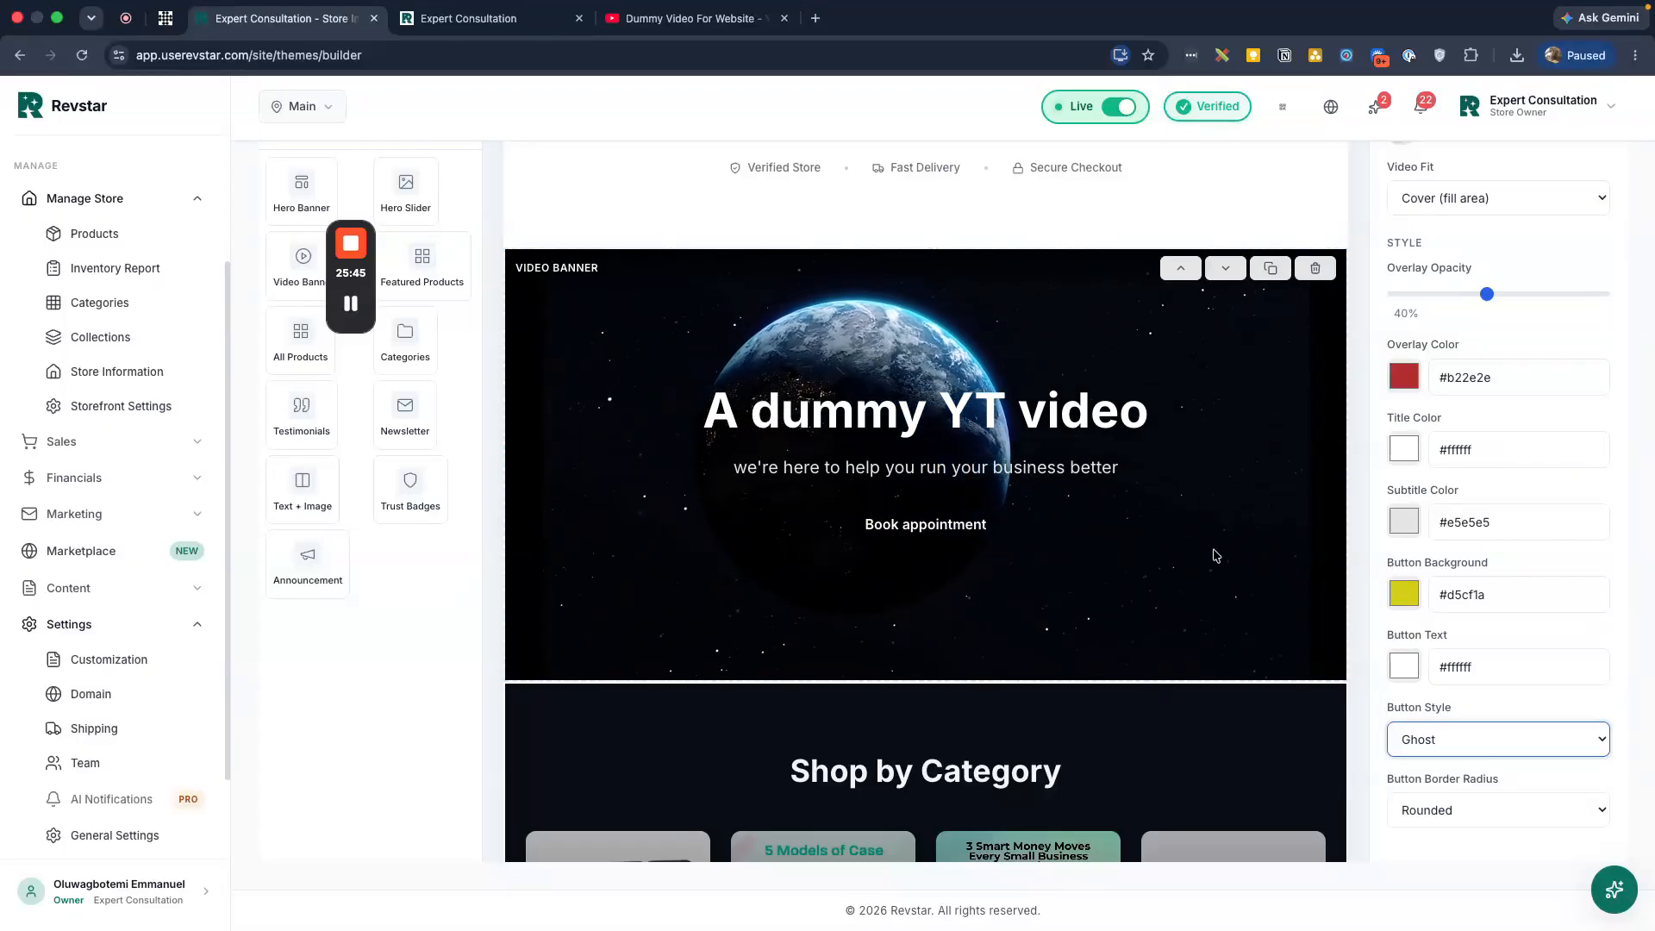
click(1498, 741)
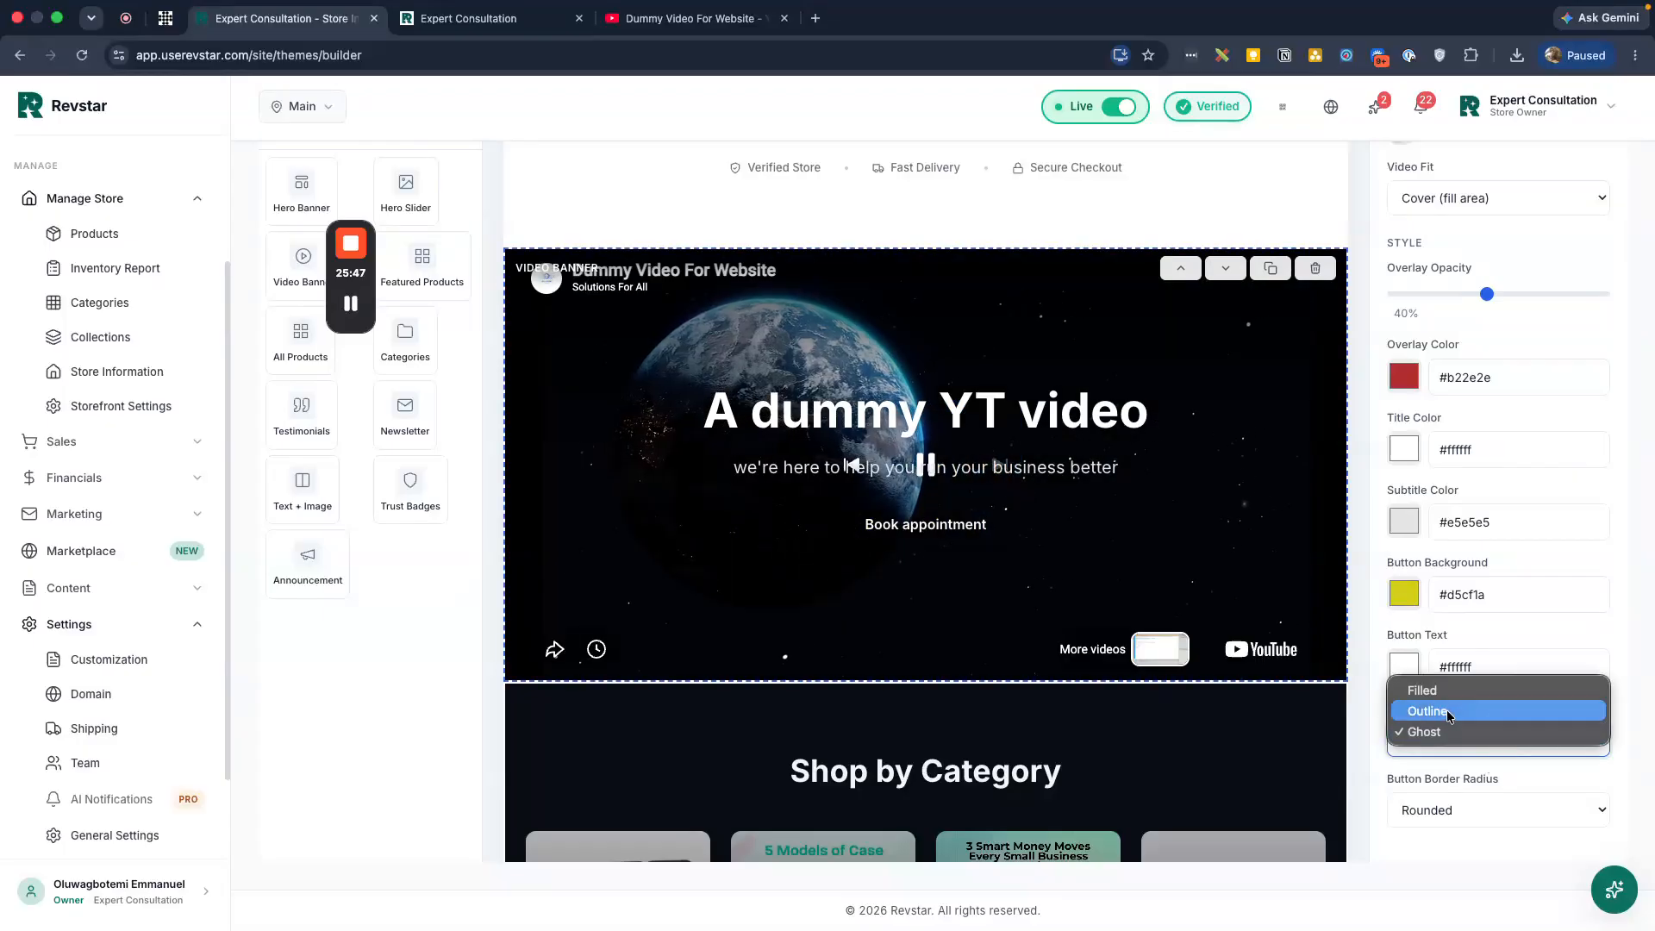
click(1447, 711)
Try the Pill, Square and Slightly Rounded border radii on the Video Banner's Book appointment button
click(1451, 802)
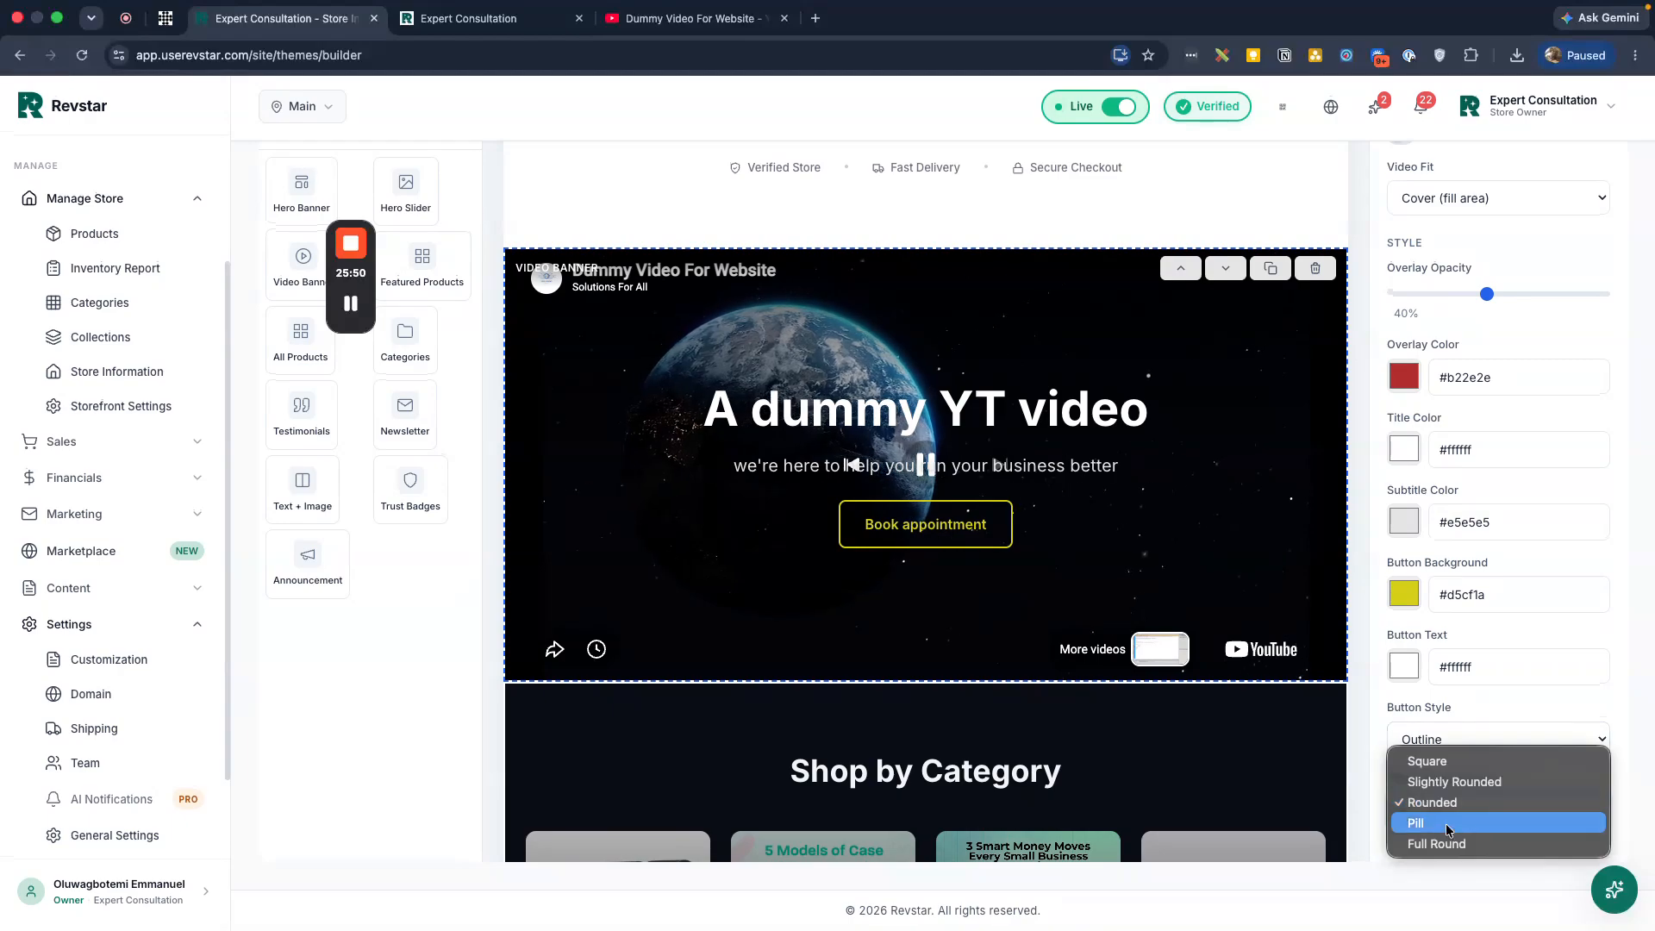
click(1451, 820)
click(1475, 804)
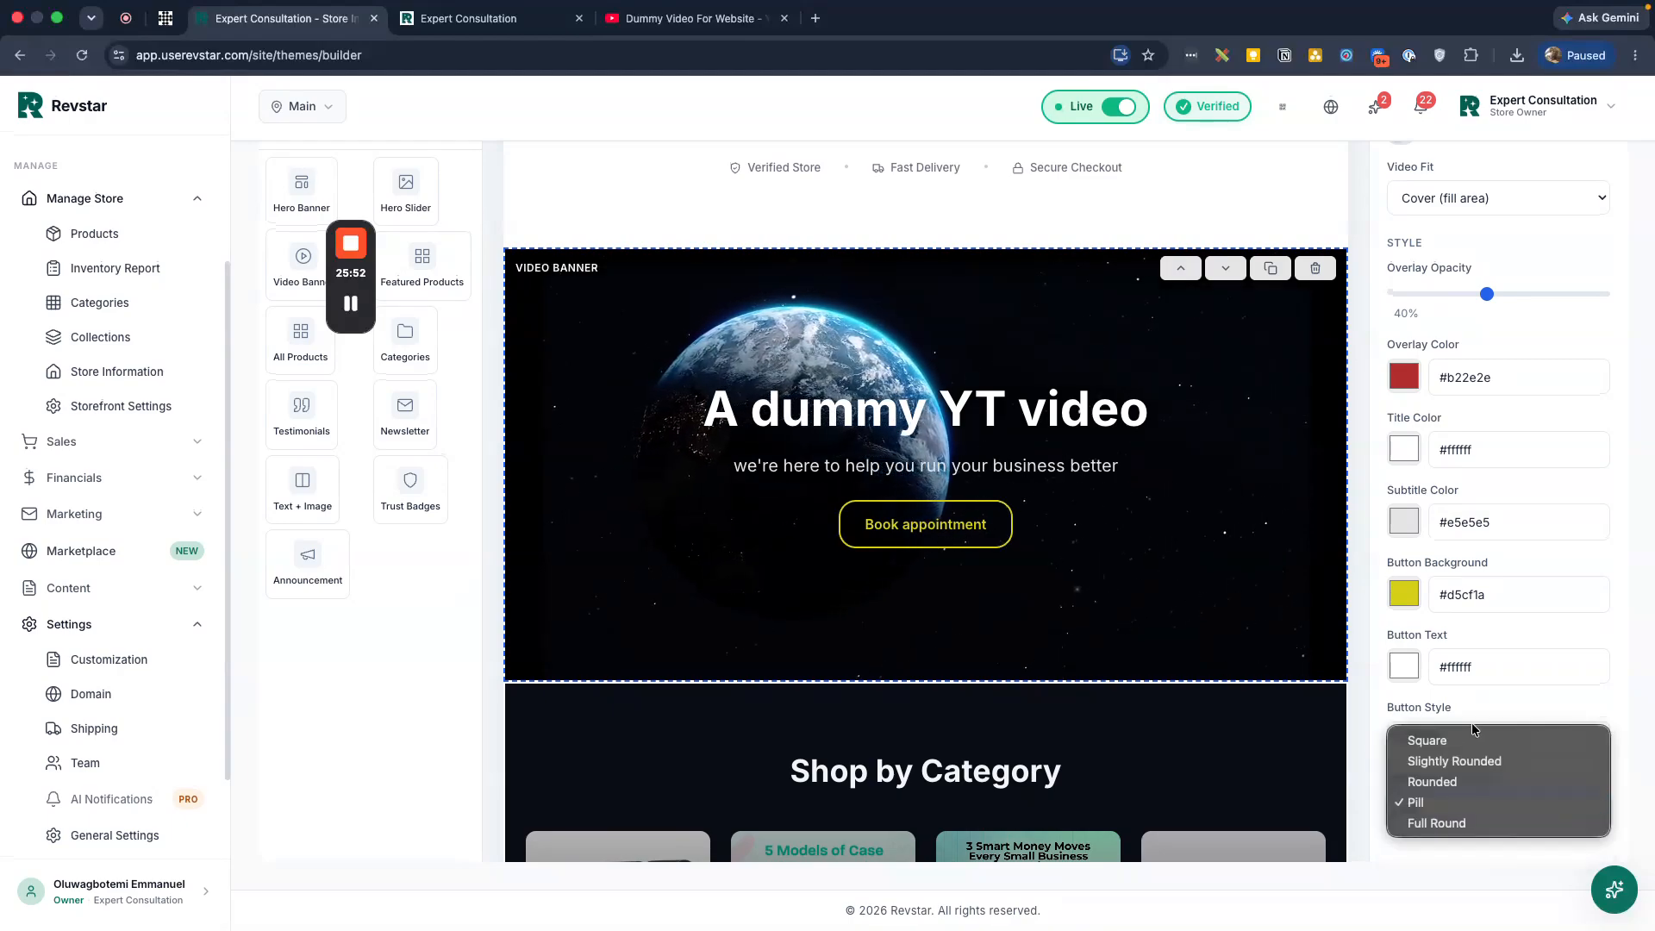
click(1452, 743)
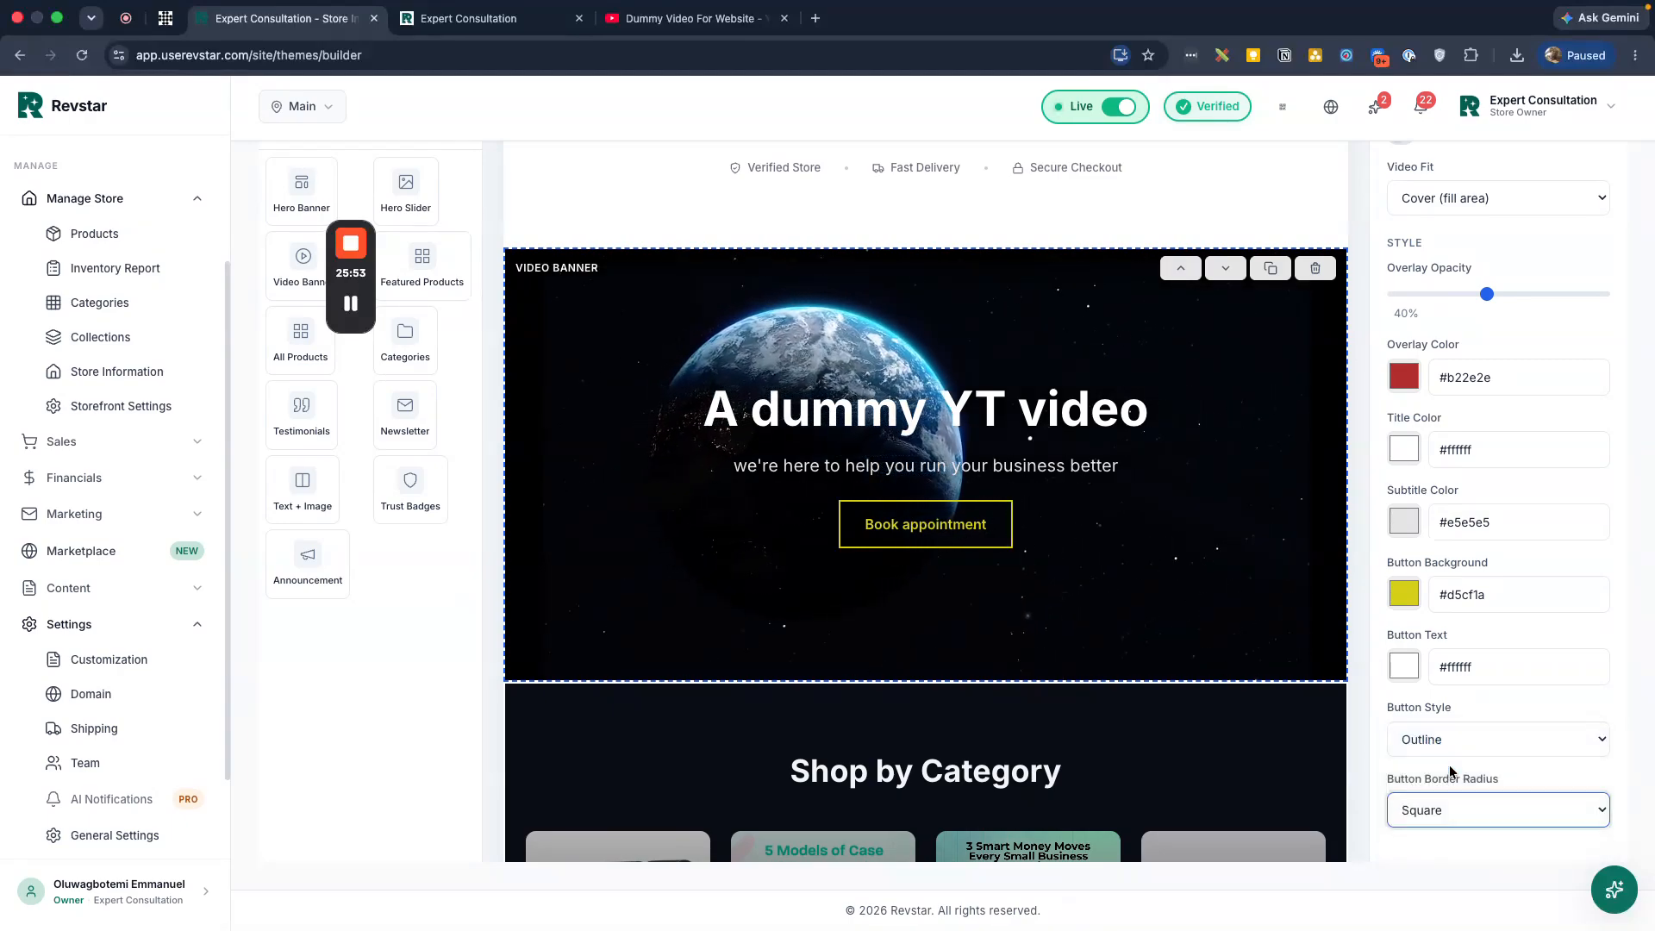
click(1451, 814)
click(1456, 824)
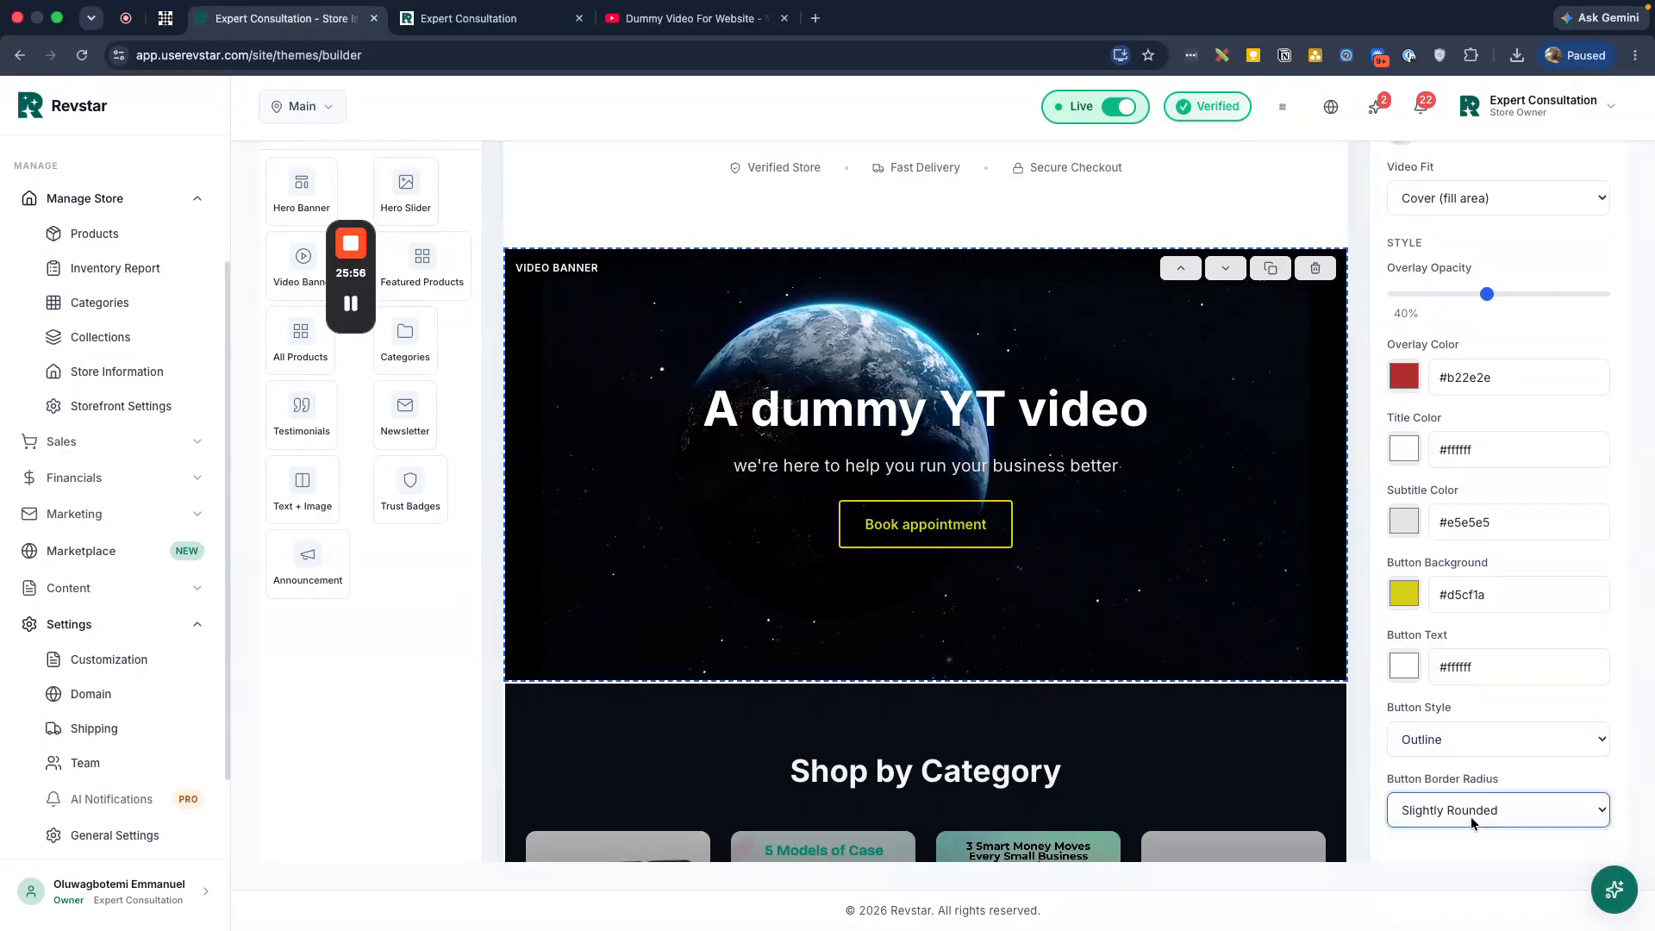
Set the Video Banner button's border radius to Full Round and its style to Filled, trying Rounded and Pill along the way
click(1470, 815)
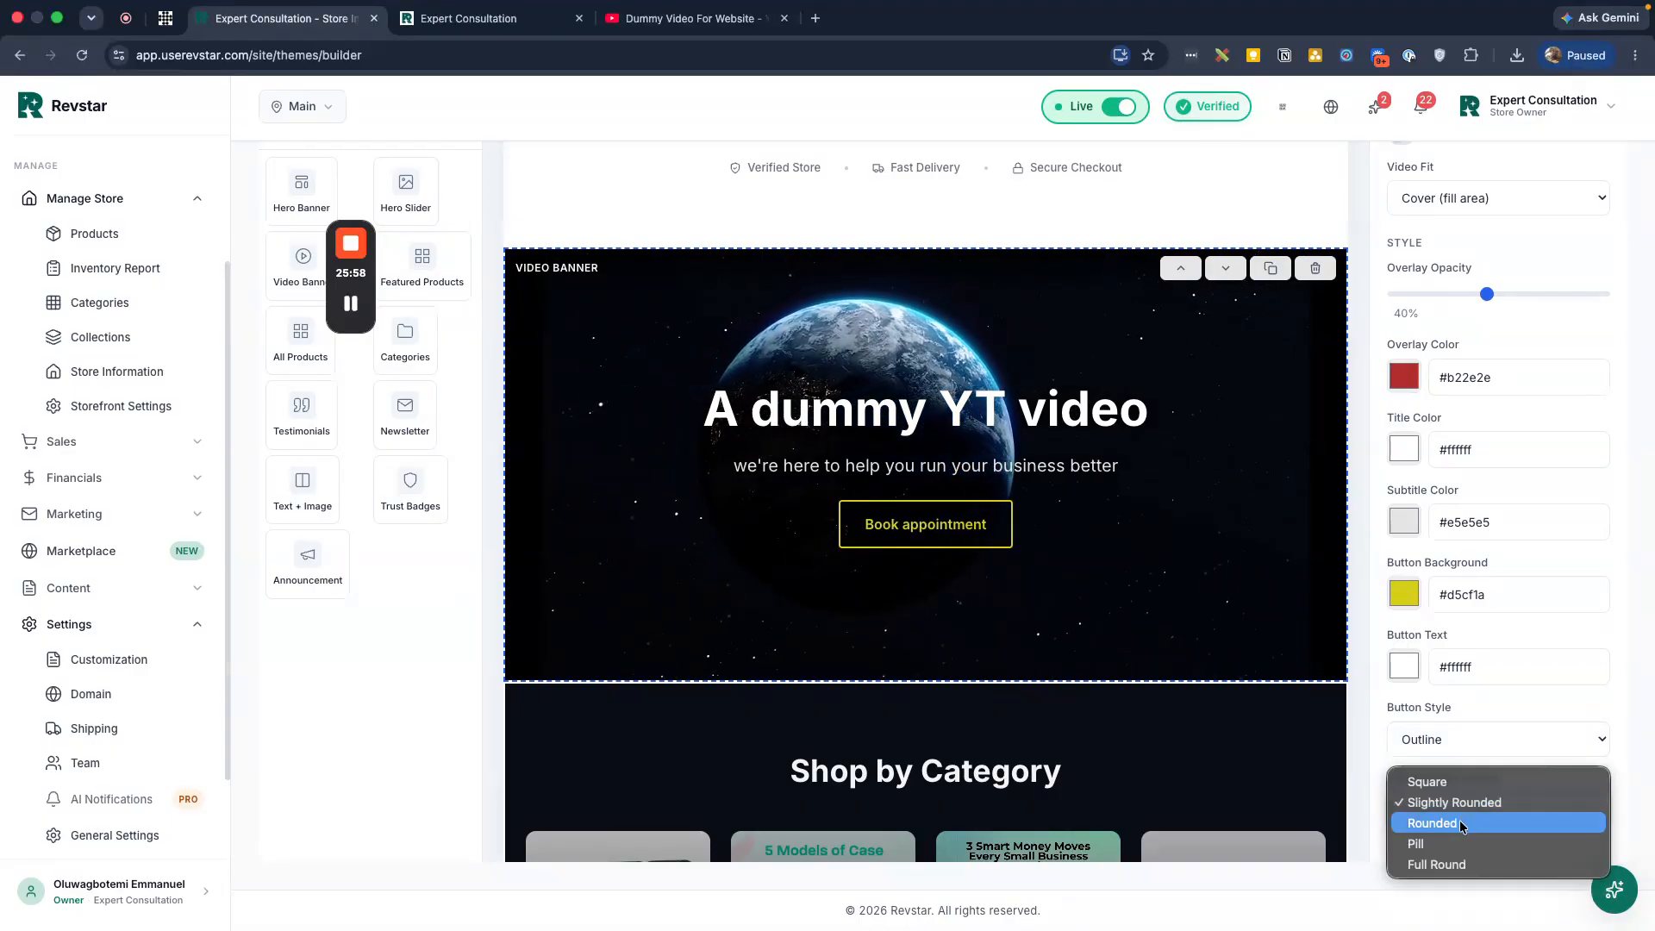
click(1463, 826)
click(1496, 805)
click(1476, 820)
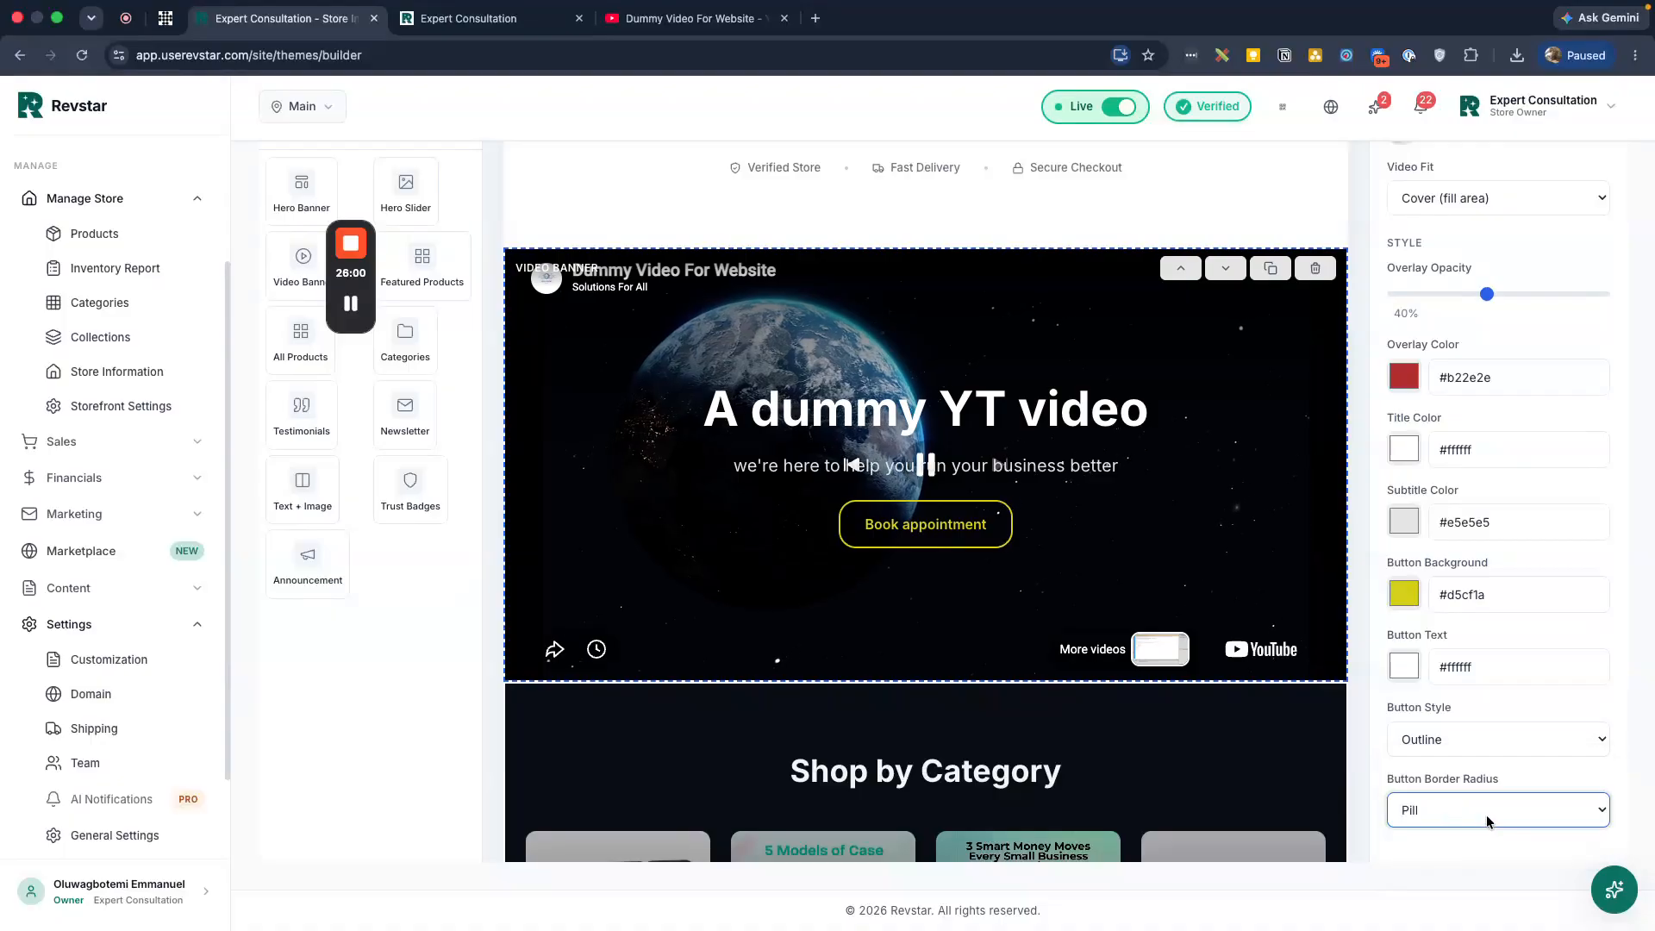
click(1485, 820)
click(1484, 821)
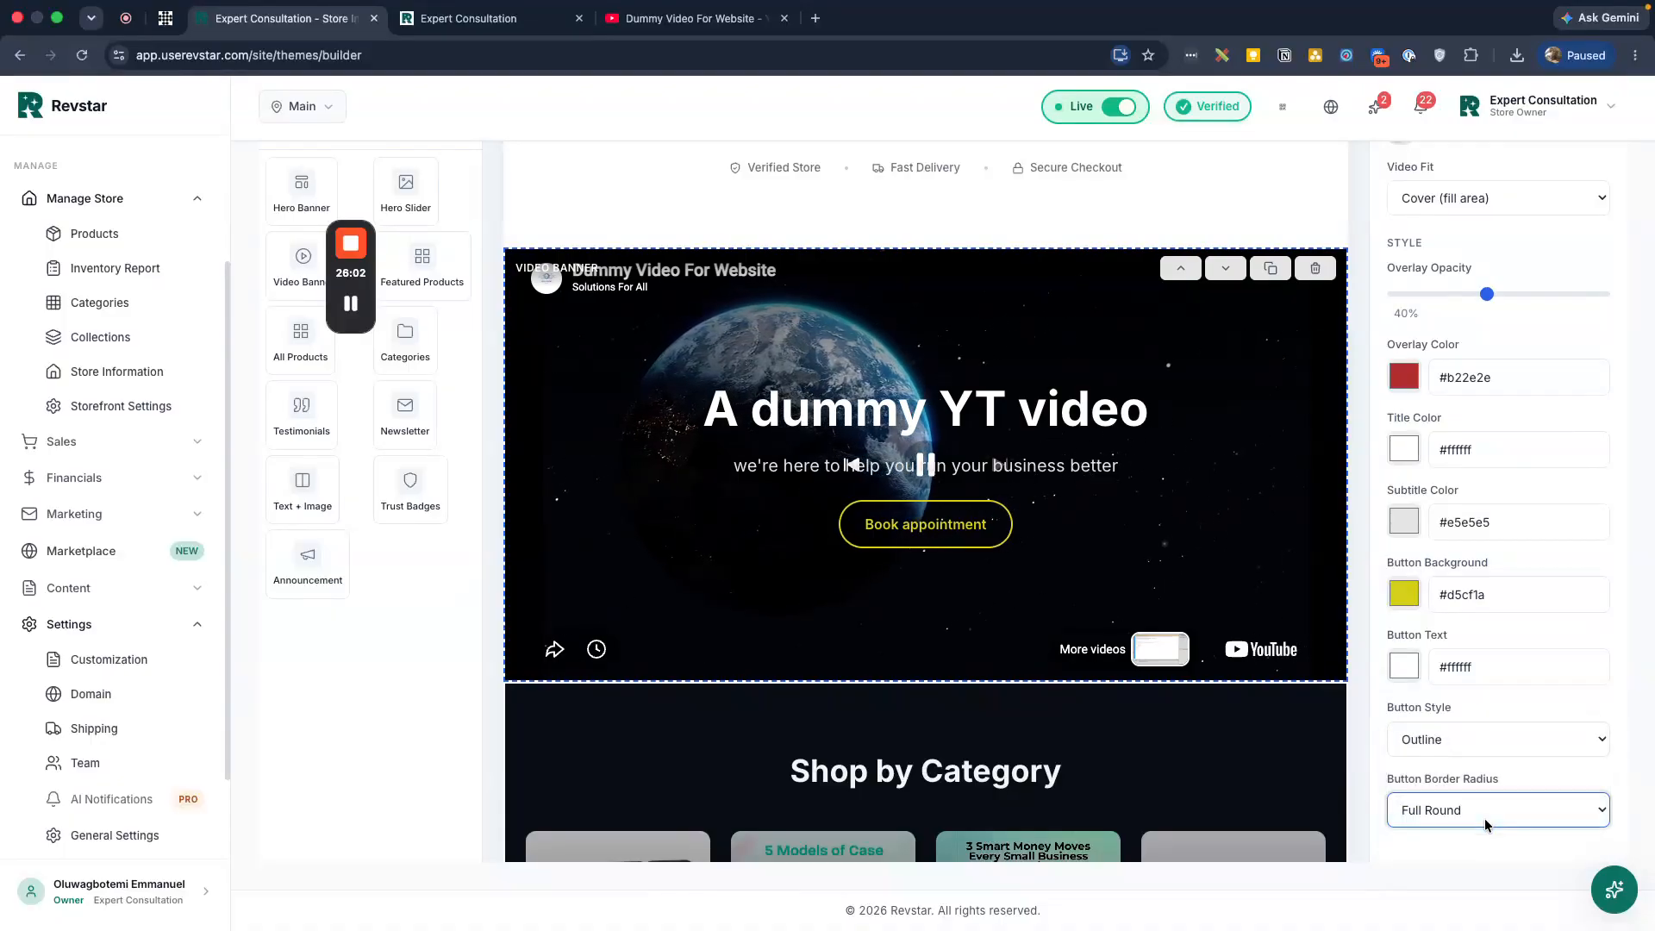
click(1445, 742)
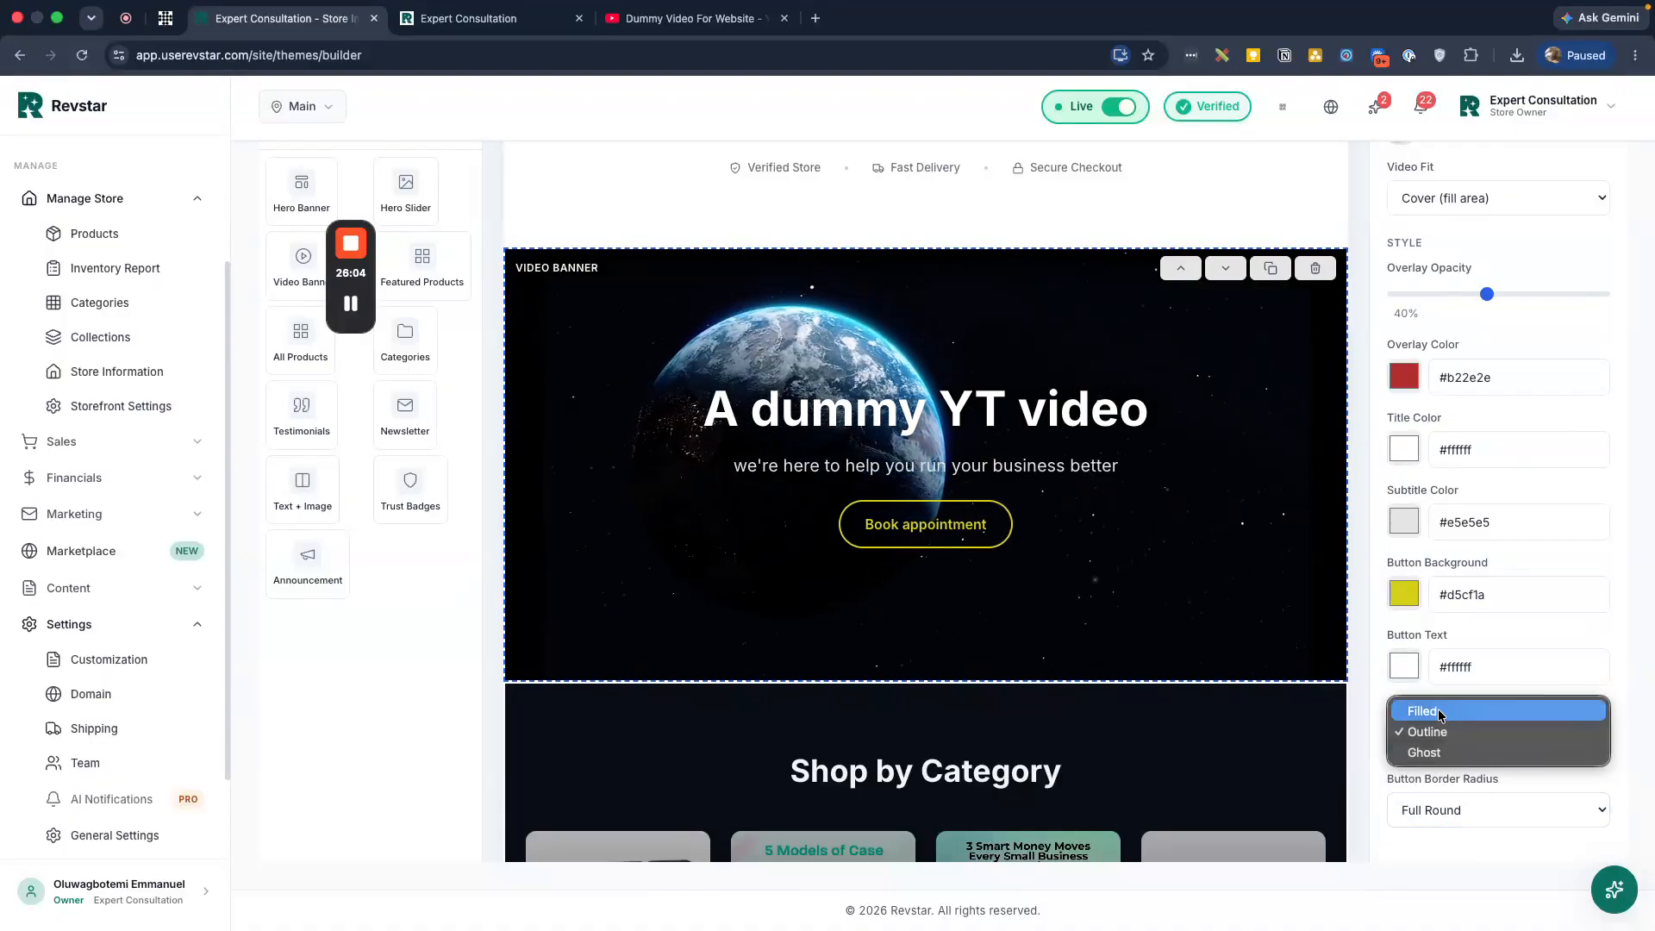
click(1457, 714)
Open the Newsletter section's settings and try red as its Section Background
scroll(1132, 624, down, 10)
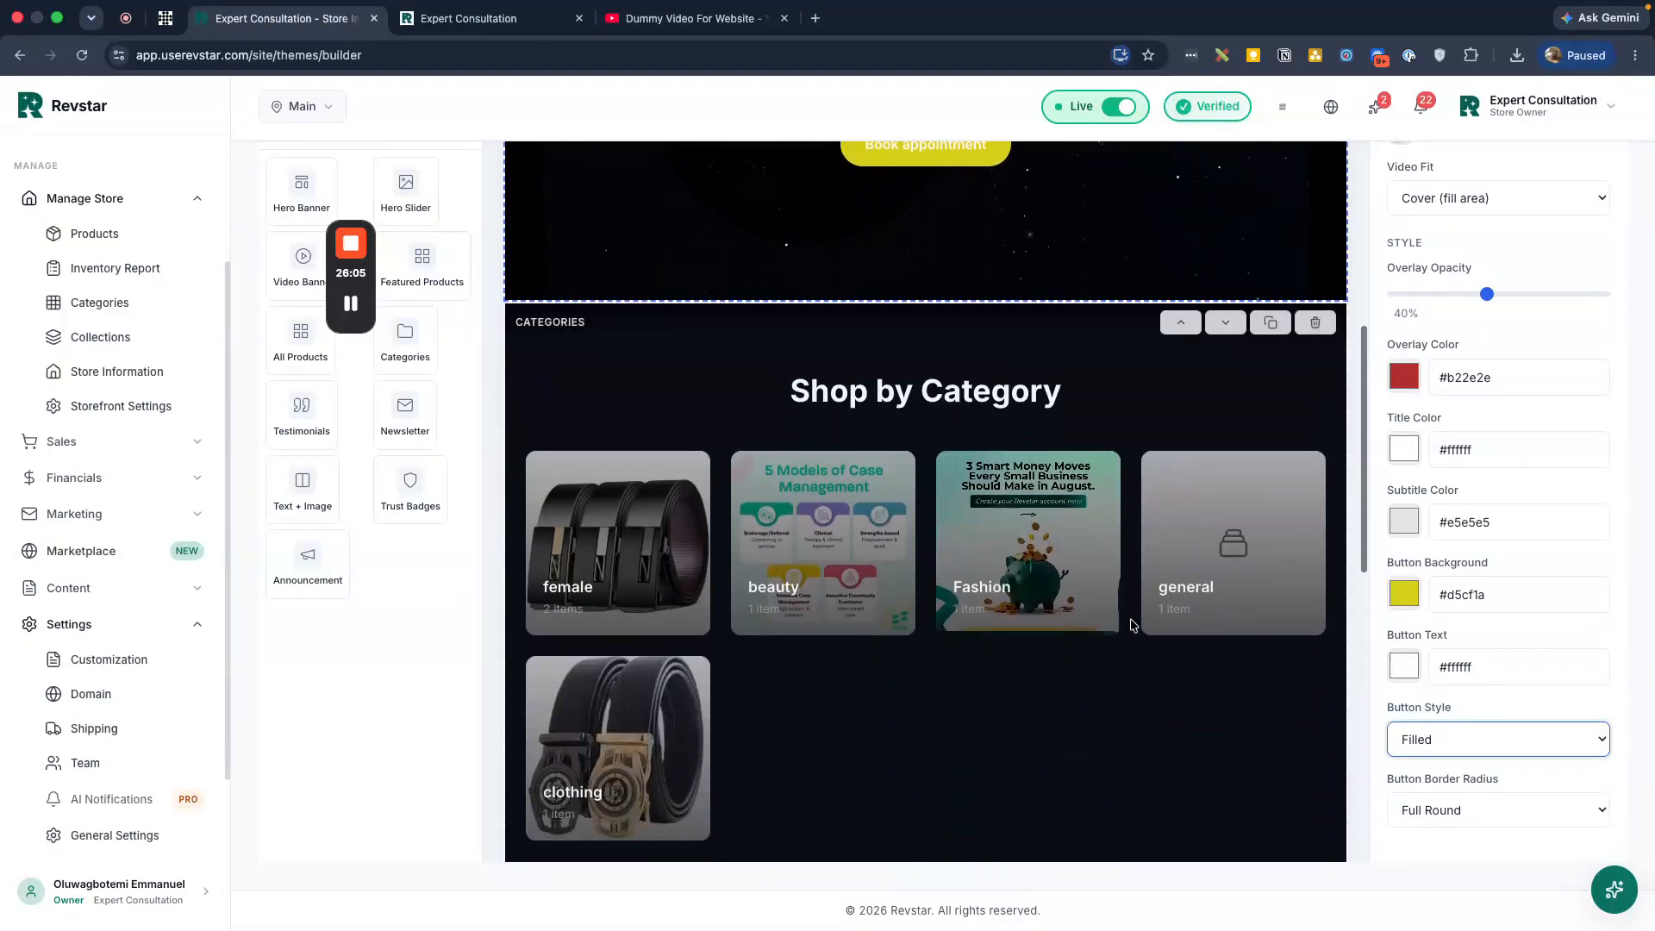
scroll(1133, 625, down, 3)
scroll(1132, 625, up, 15)
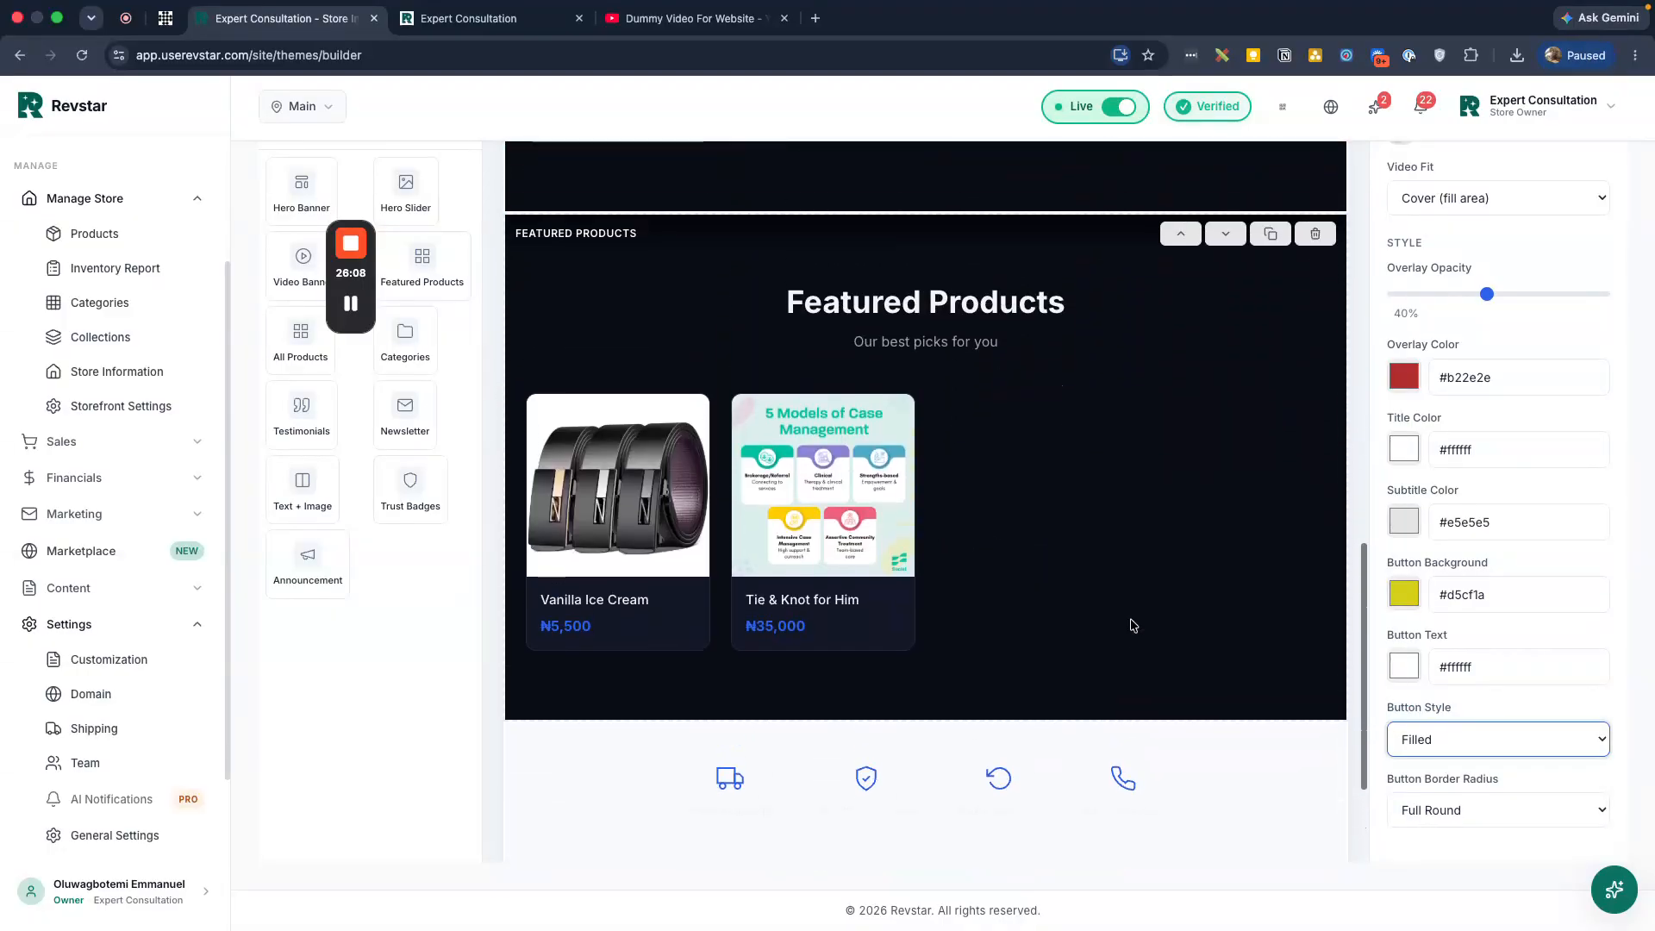
scroll(1130, 618, down, 15)
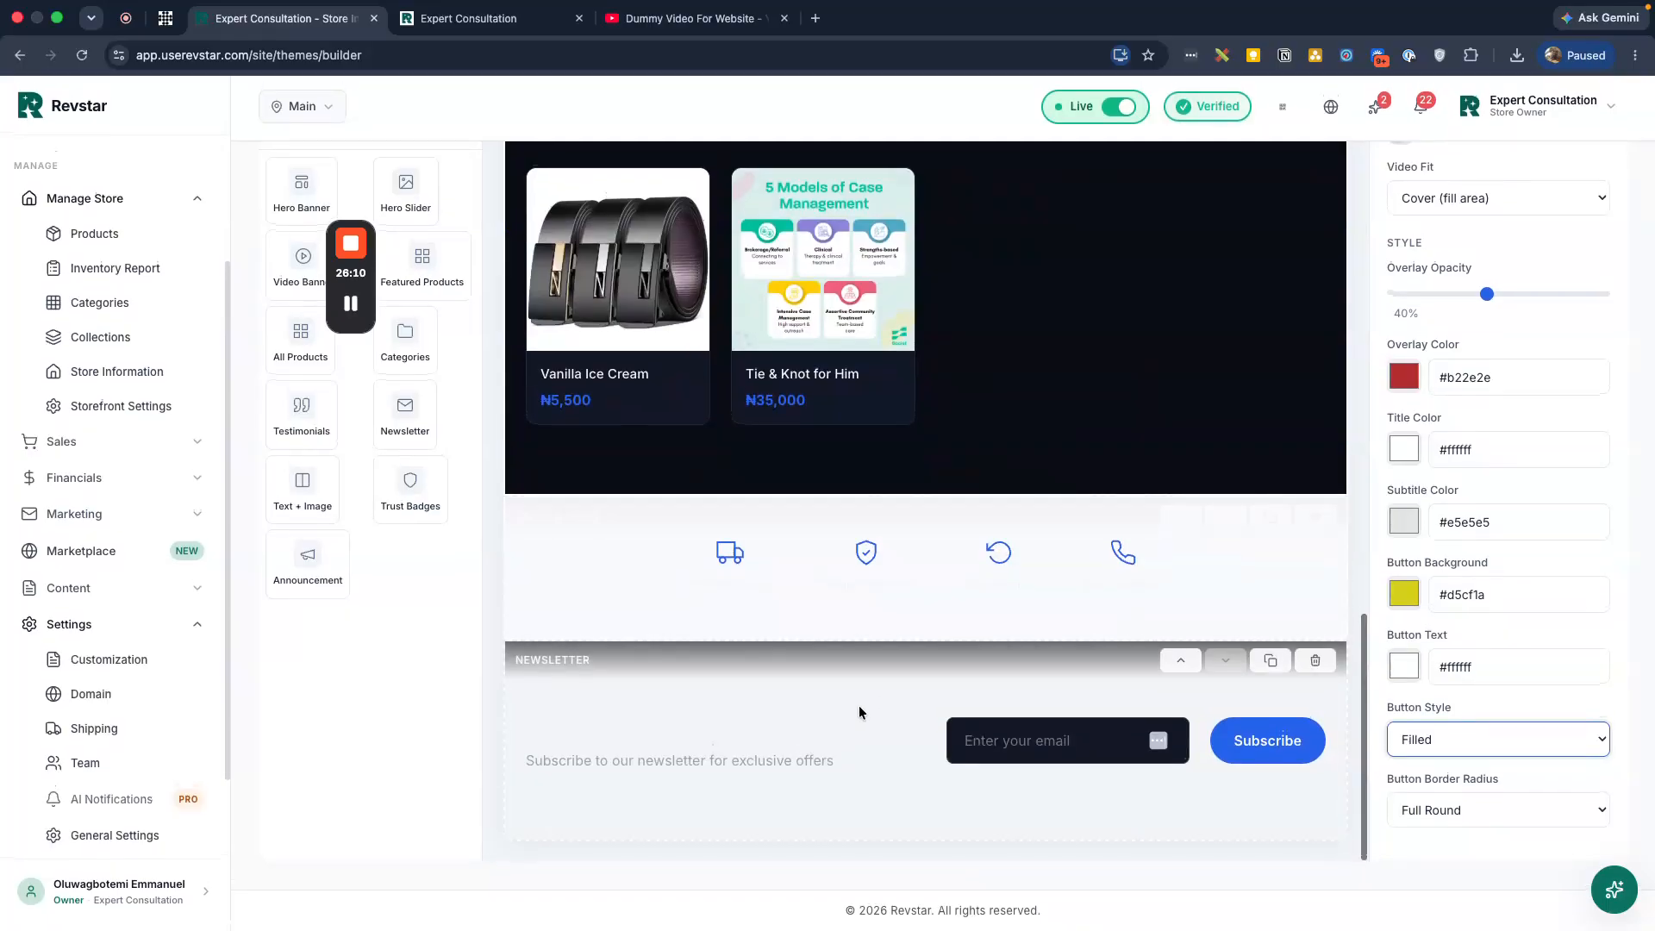
click(1085, 662)
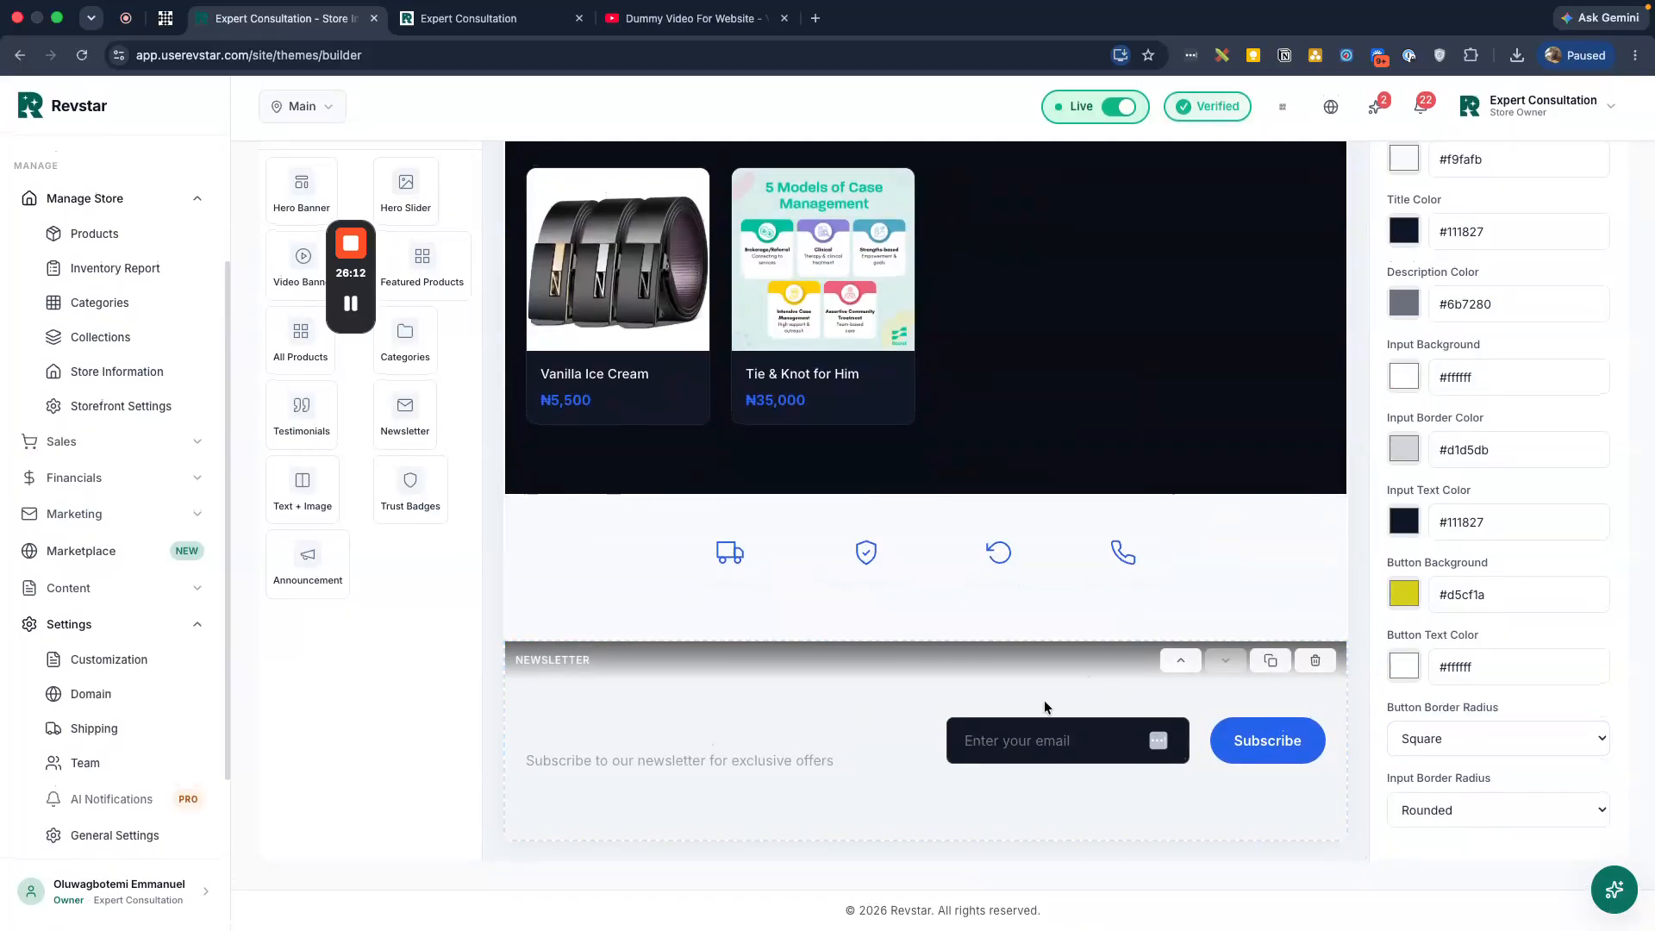
scroll(1501, 572, up, 5)
scroll(1502, 571, down, 2)
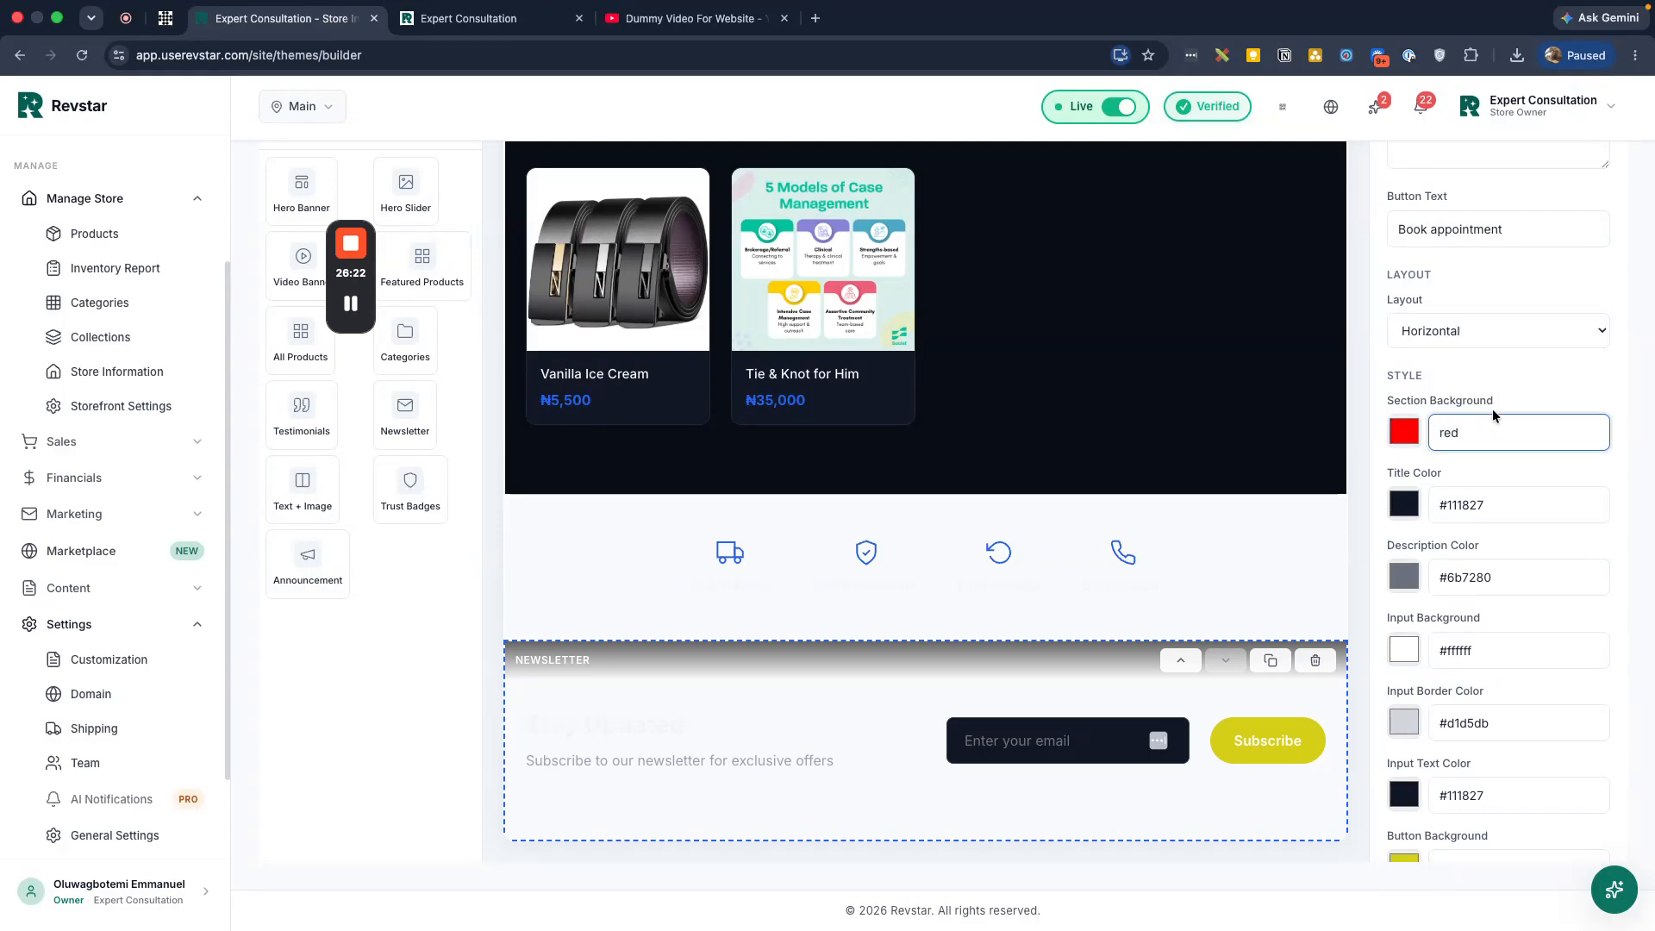
Pick the dark olive #353a22 as the Newsletter's Section Background color
scroll(1491, 435, down, 2)
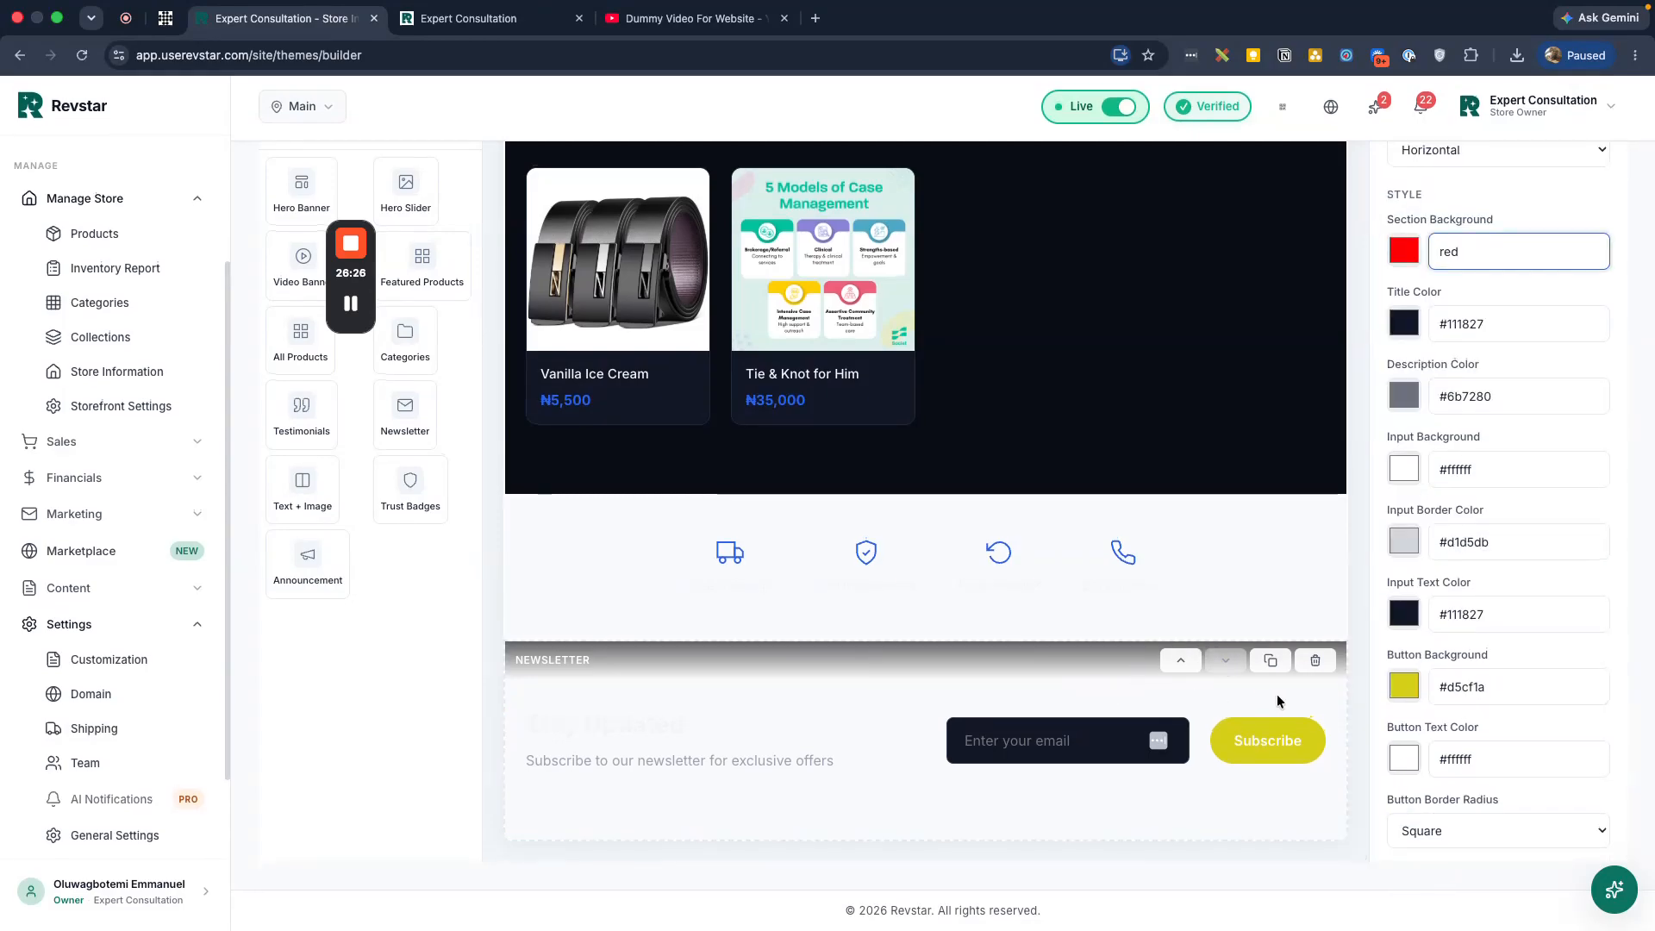
click(1414, 252)
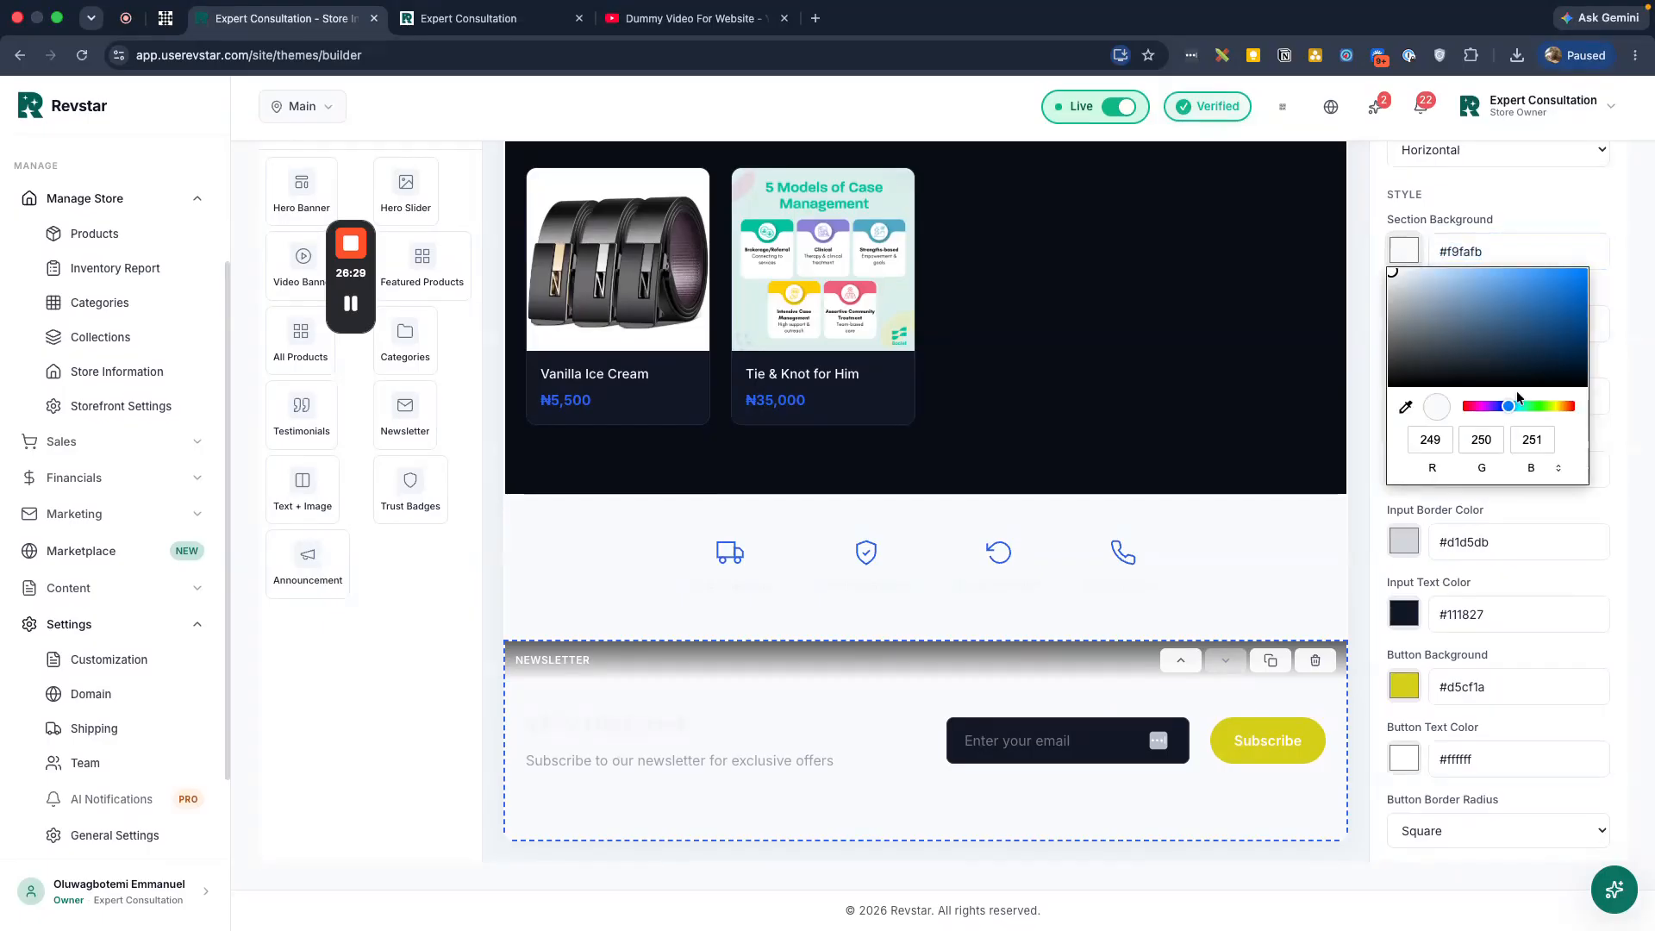
click(1547, 406)
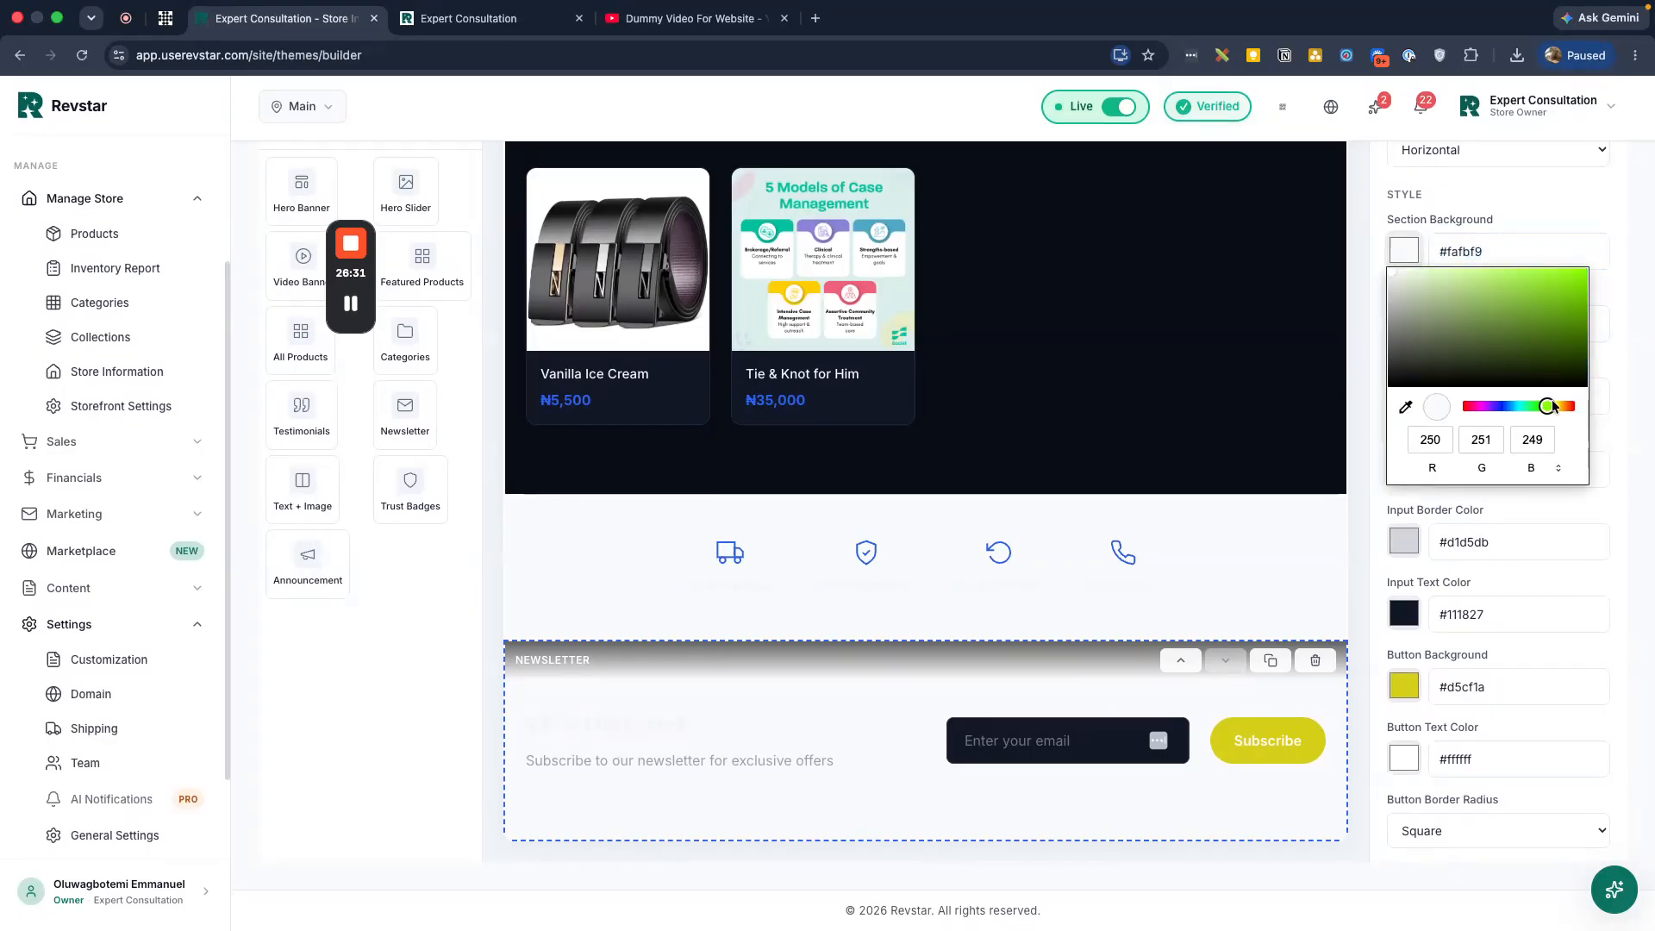
click(1569, 278)
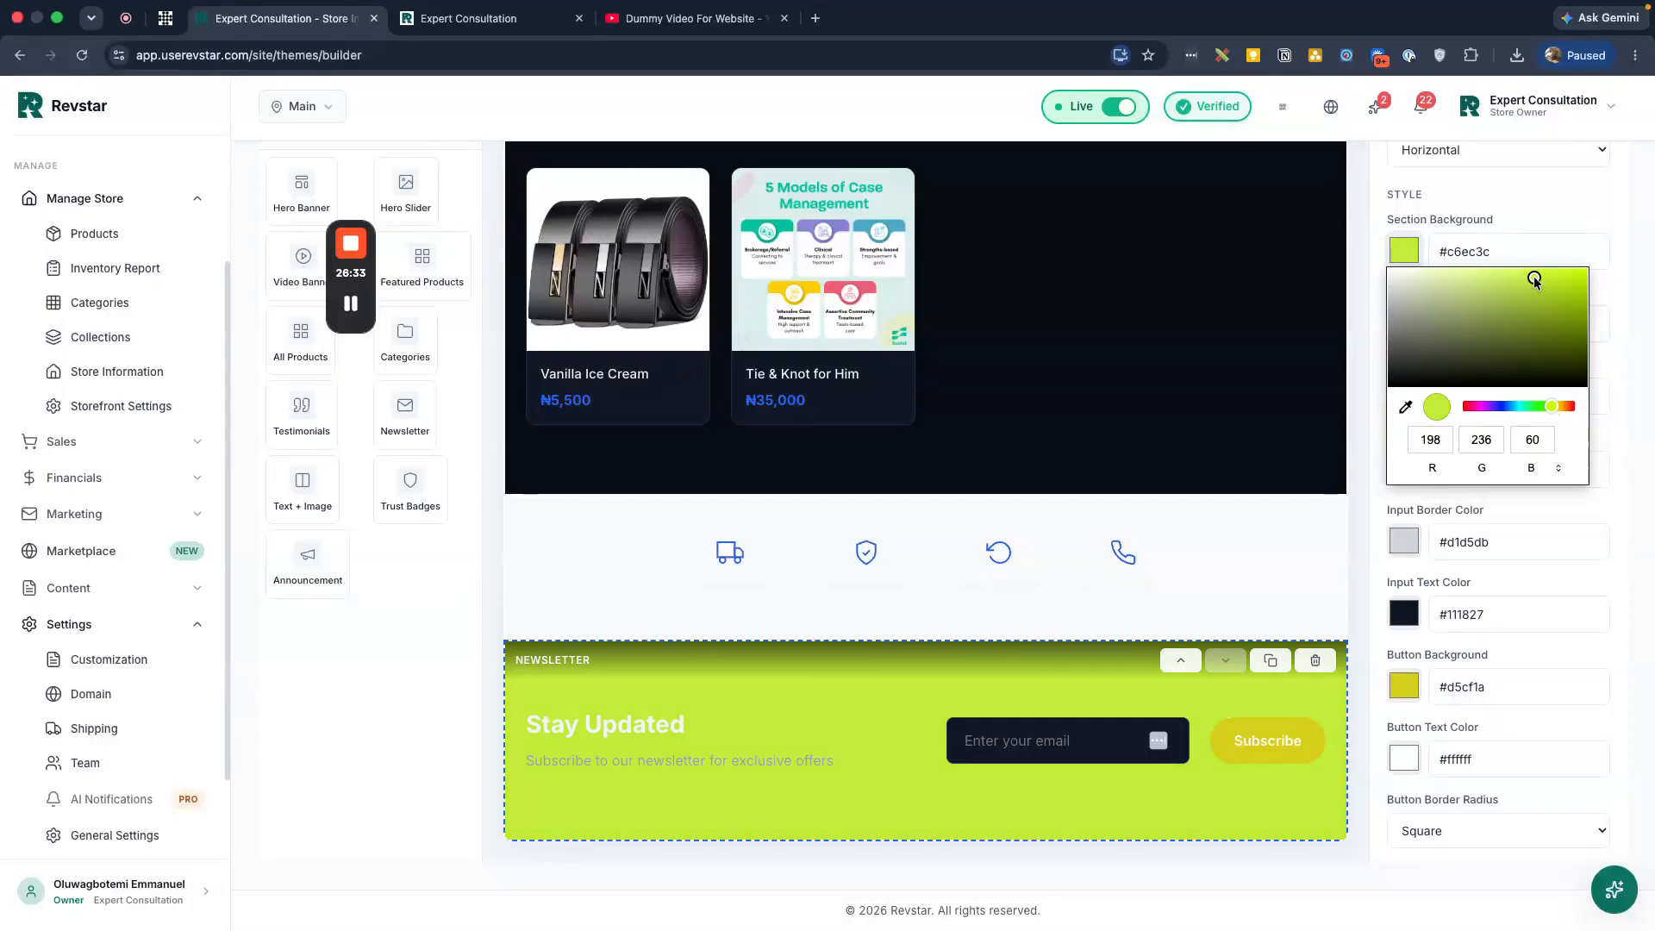
click(1534, 295)
drag(1509, 300, 1469, 338)
click(1455, 351)
click(1471, 363)
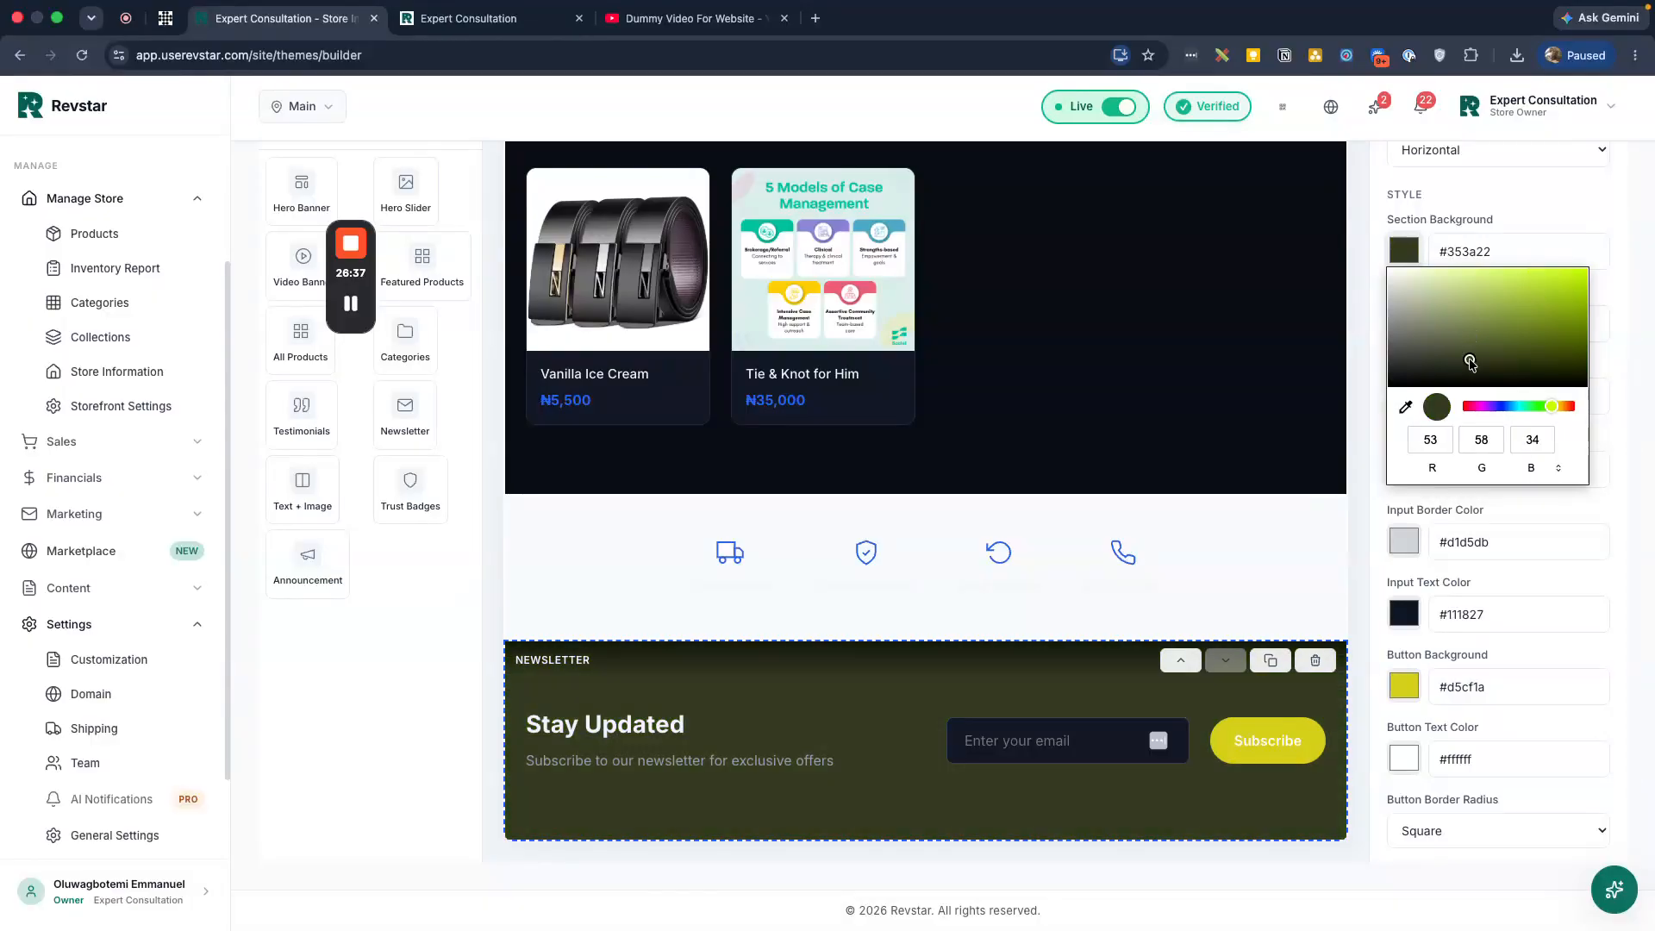
click(1521, 228)
Save the theme changes as a draft and publish the theme
scroll(1476, 349, down, 2)
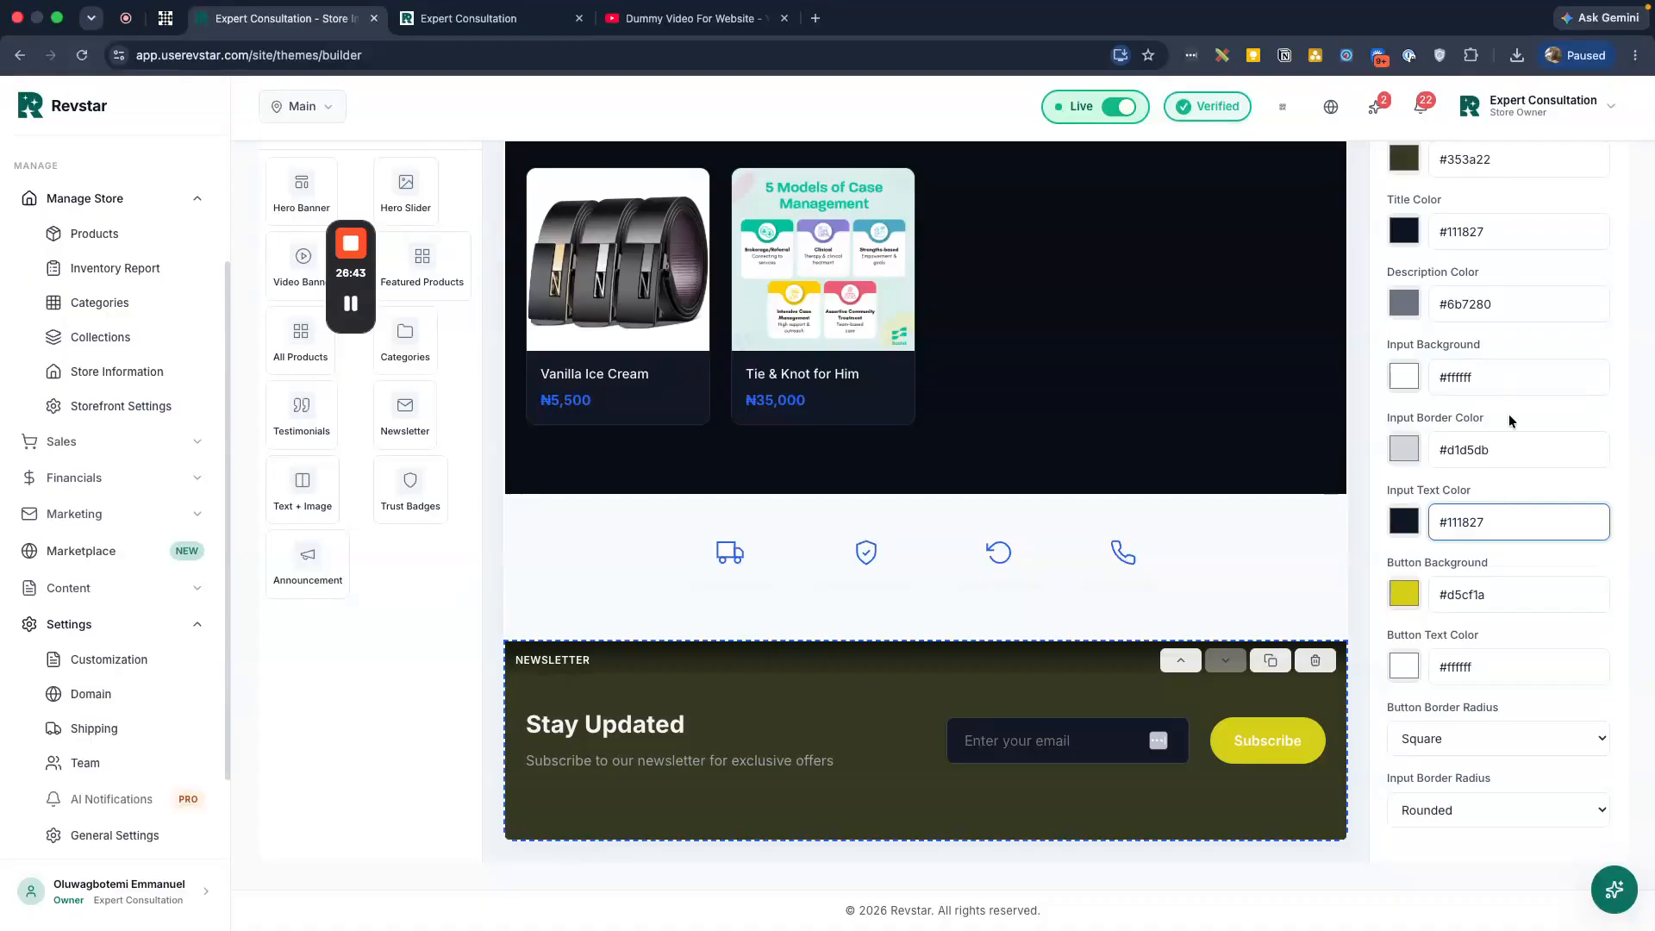
scroll(1499, 475, down, 1)
scroll(1500, 474, up, 10)
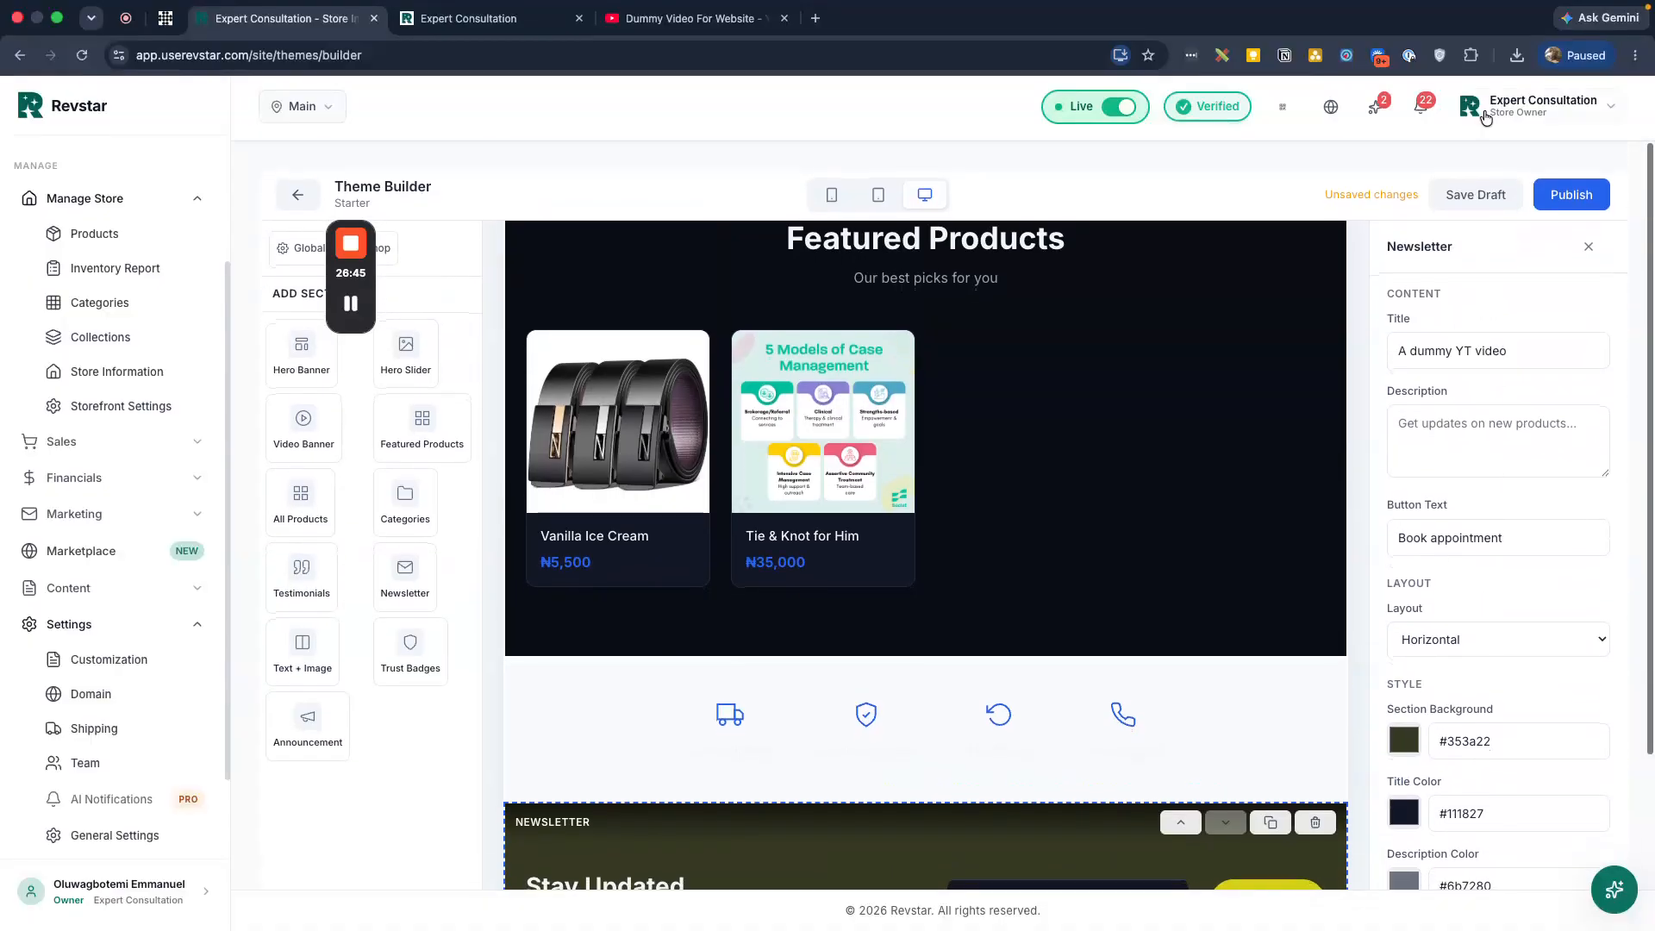
click(1479, 193)
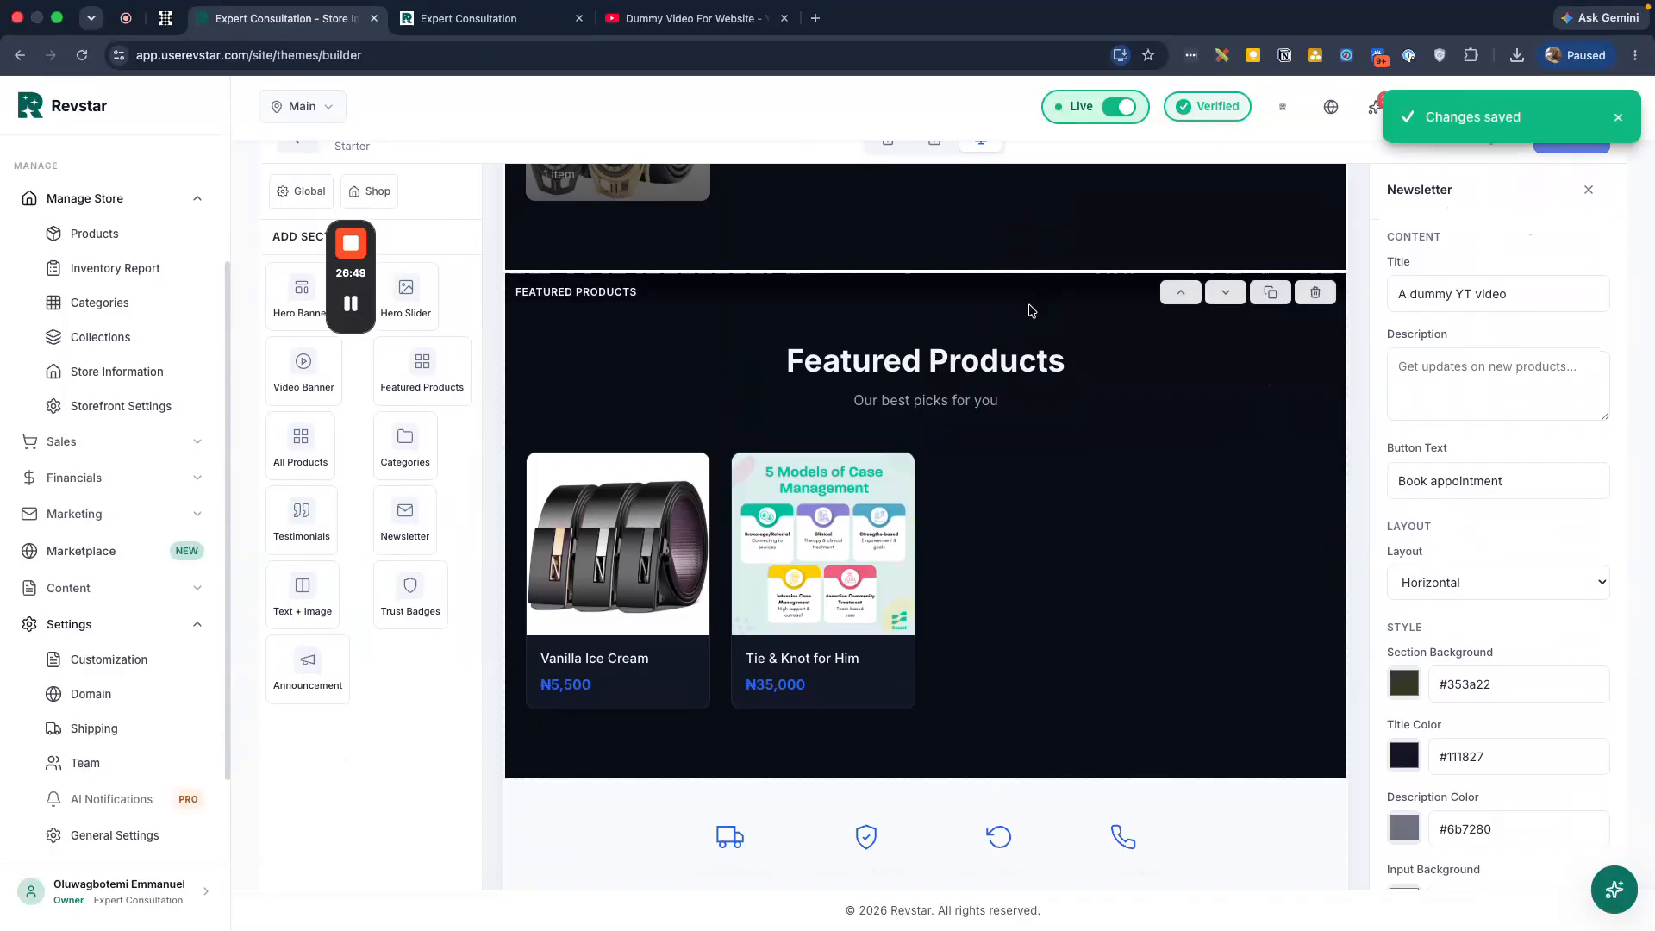
click(1570, 148)
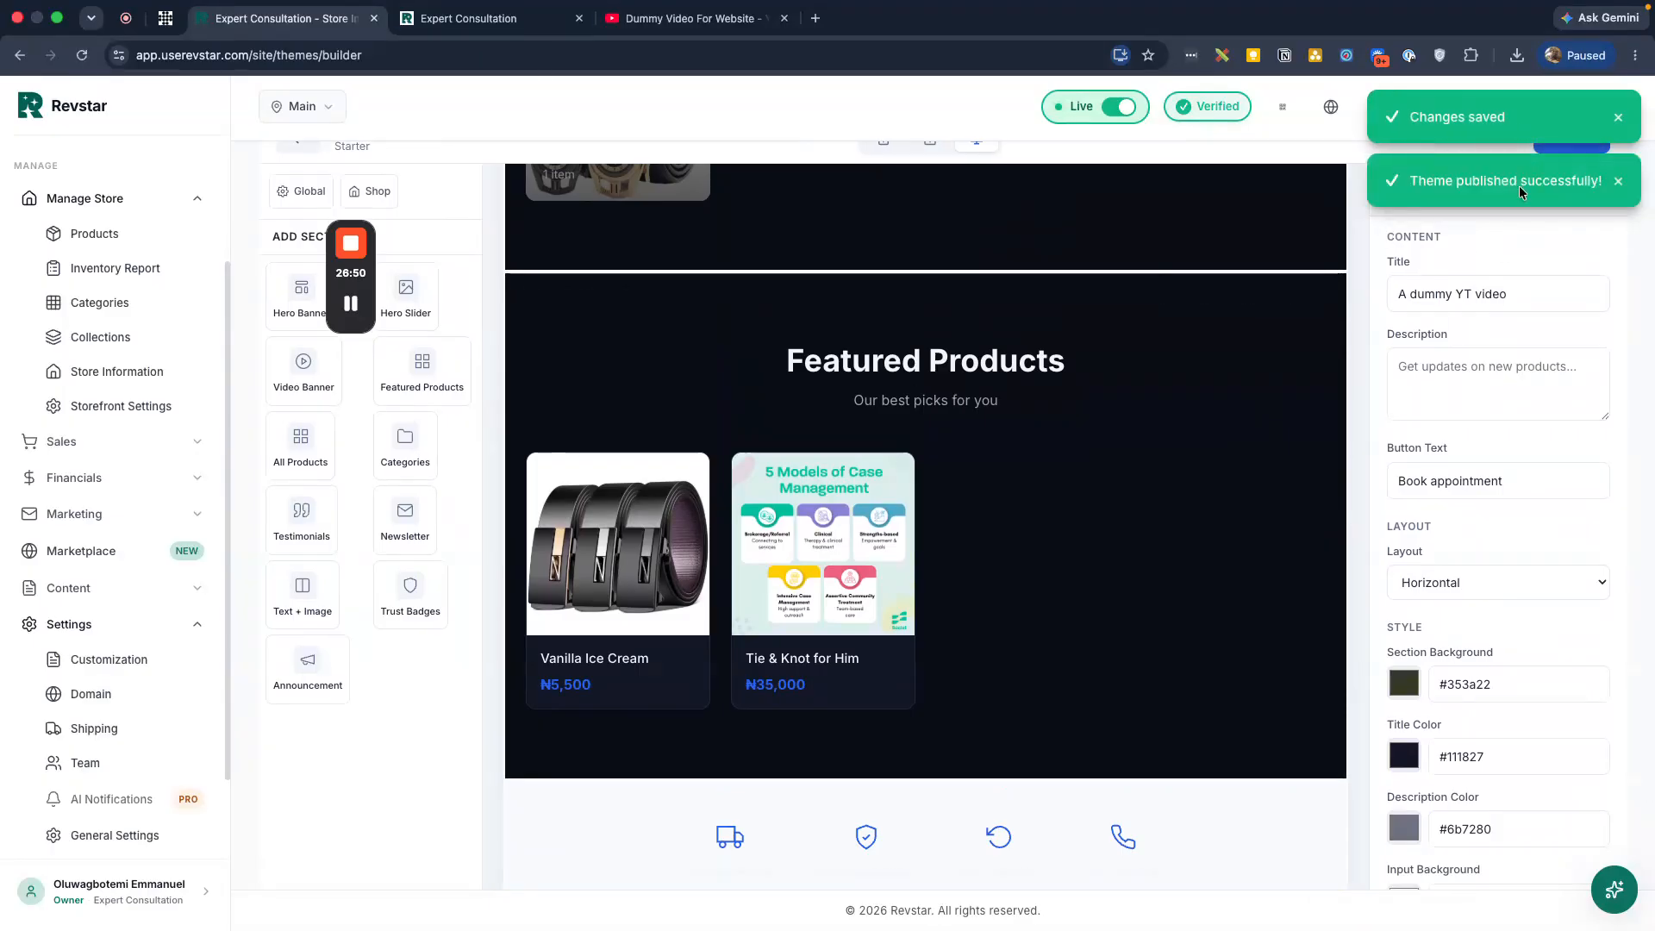
click(1621, 121)
Switch to the live storefront, reload it, and examine the published video banner and Newsletter section
click(482, 44)
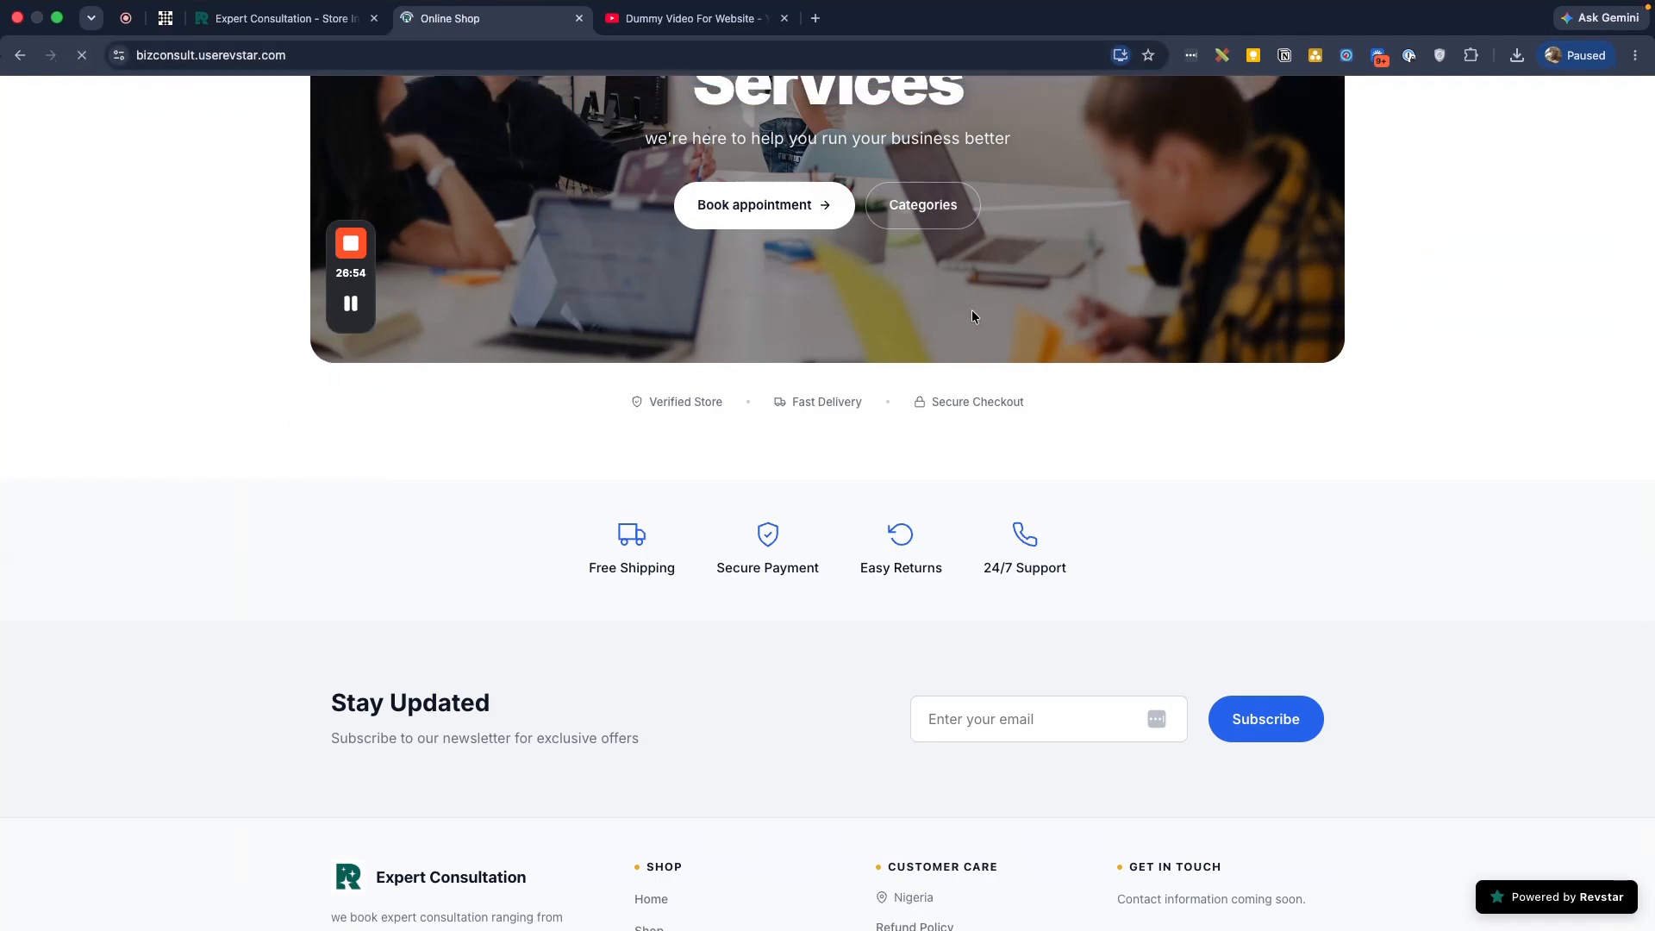
scroll(1169, 407, down, 8)
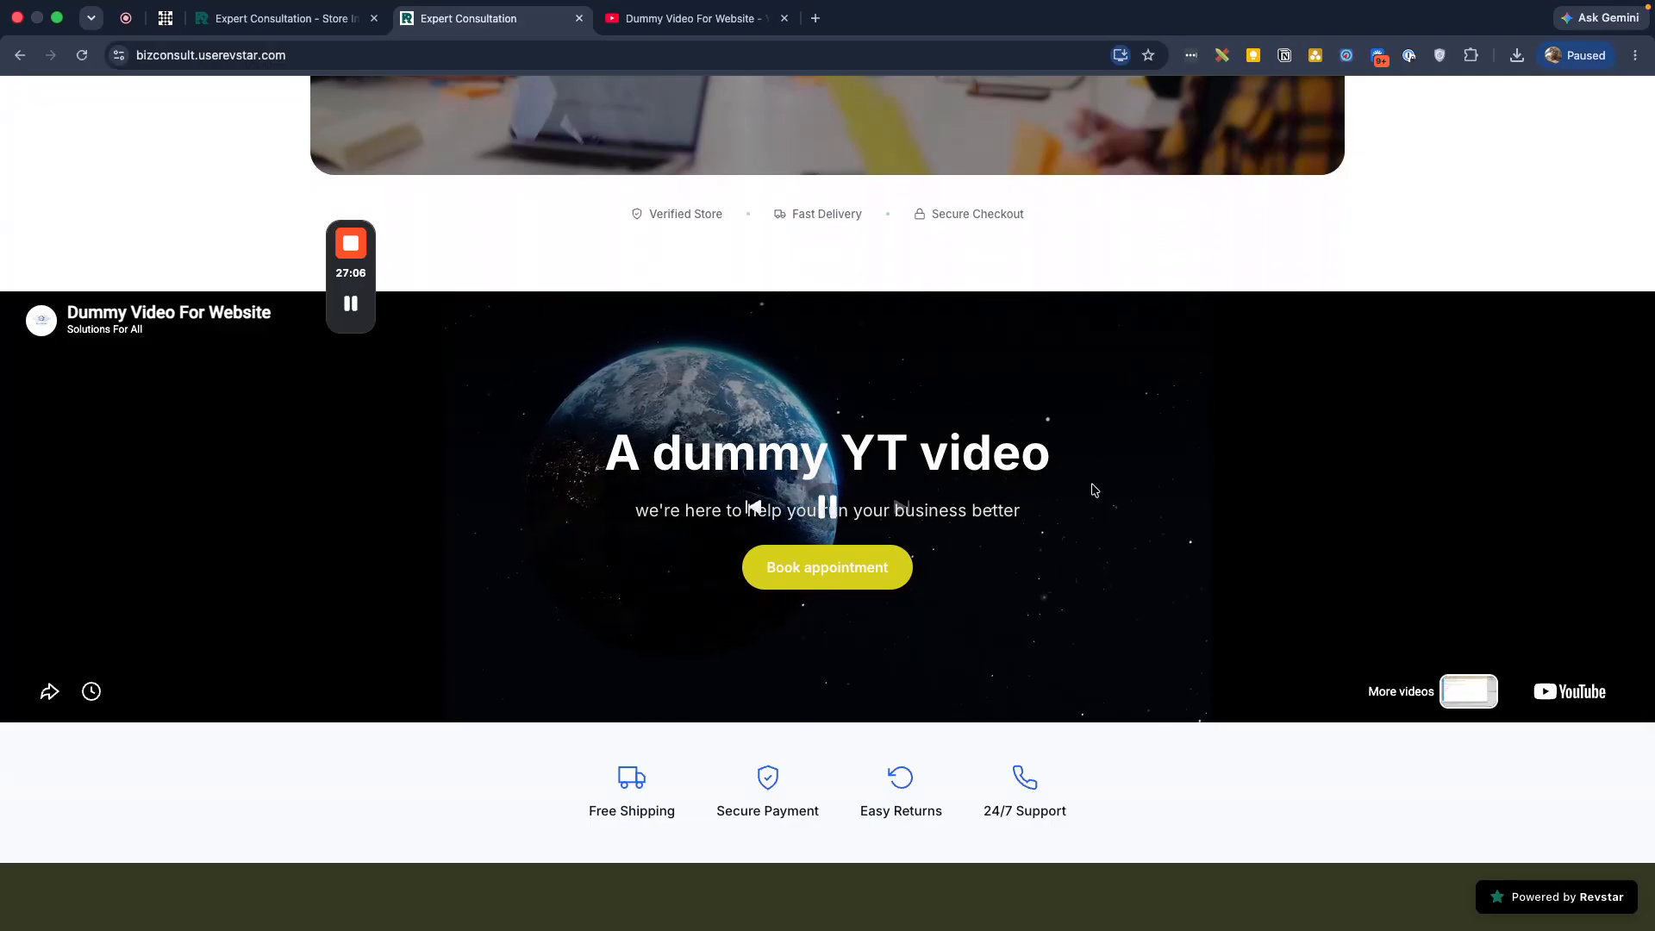
scroll(1095, 488, down, 1)
scroll(1094, 490, down, 3)
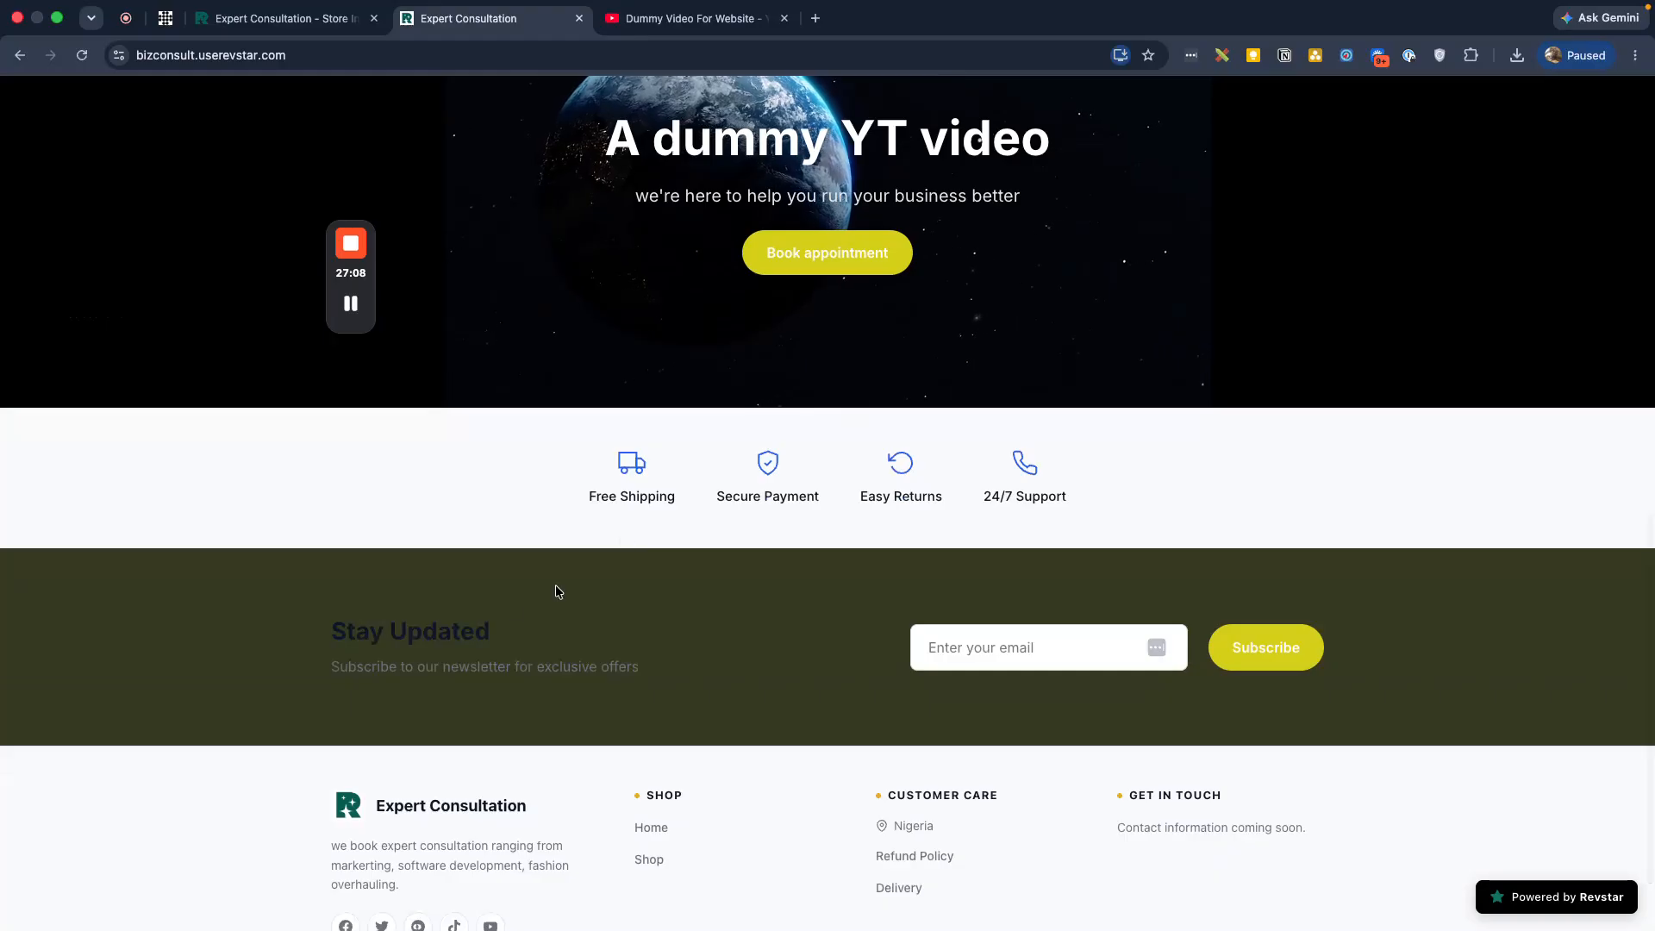
scroll(717, 674, down, 1)
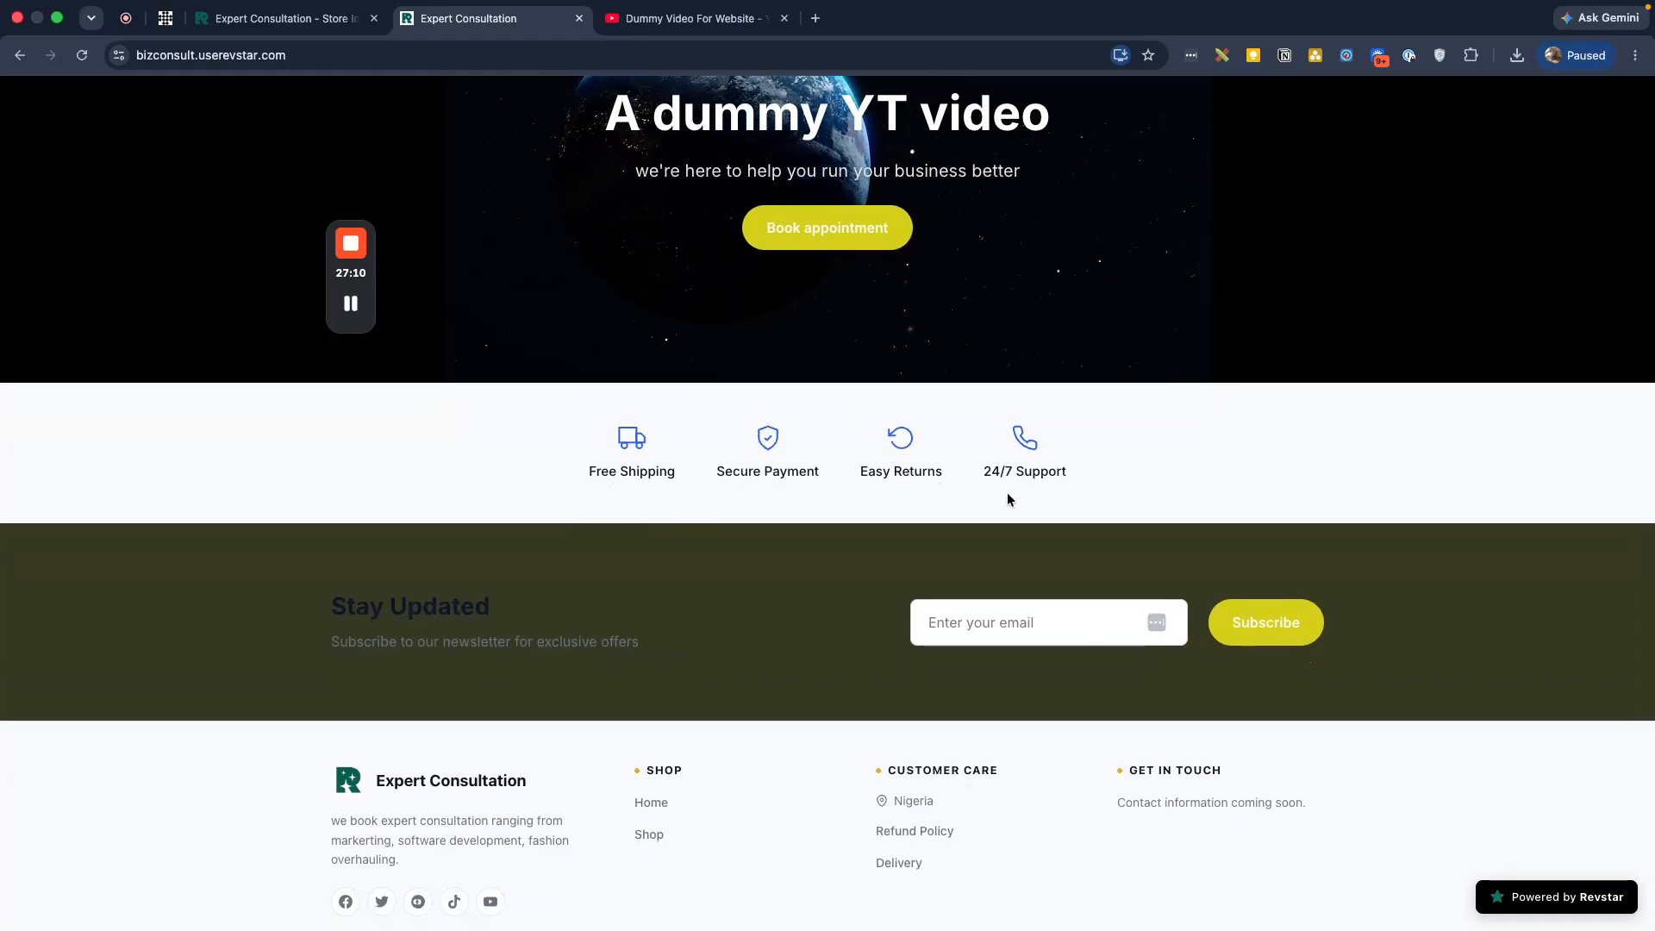
scroll(1008, 494, up, 2)
scroll(1021, 491, up, 1)
scroll(1008, 373, up, 1)
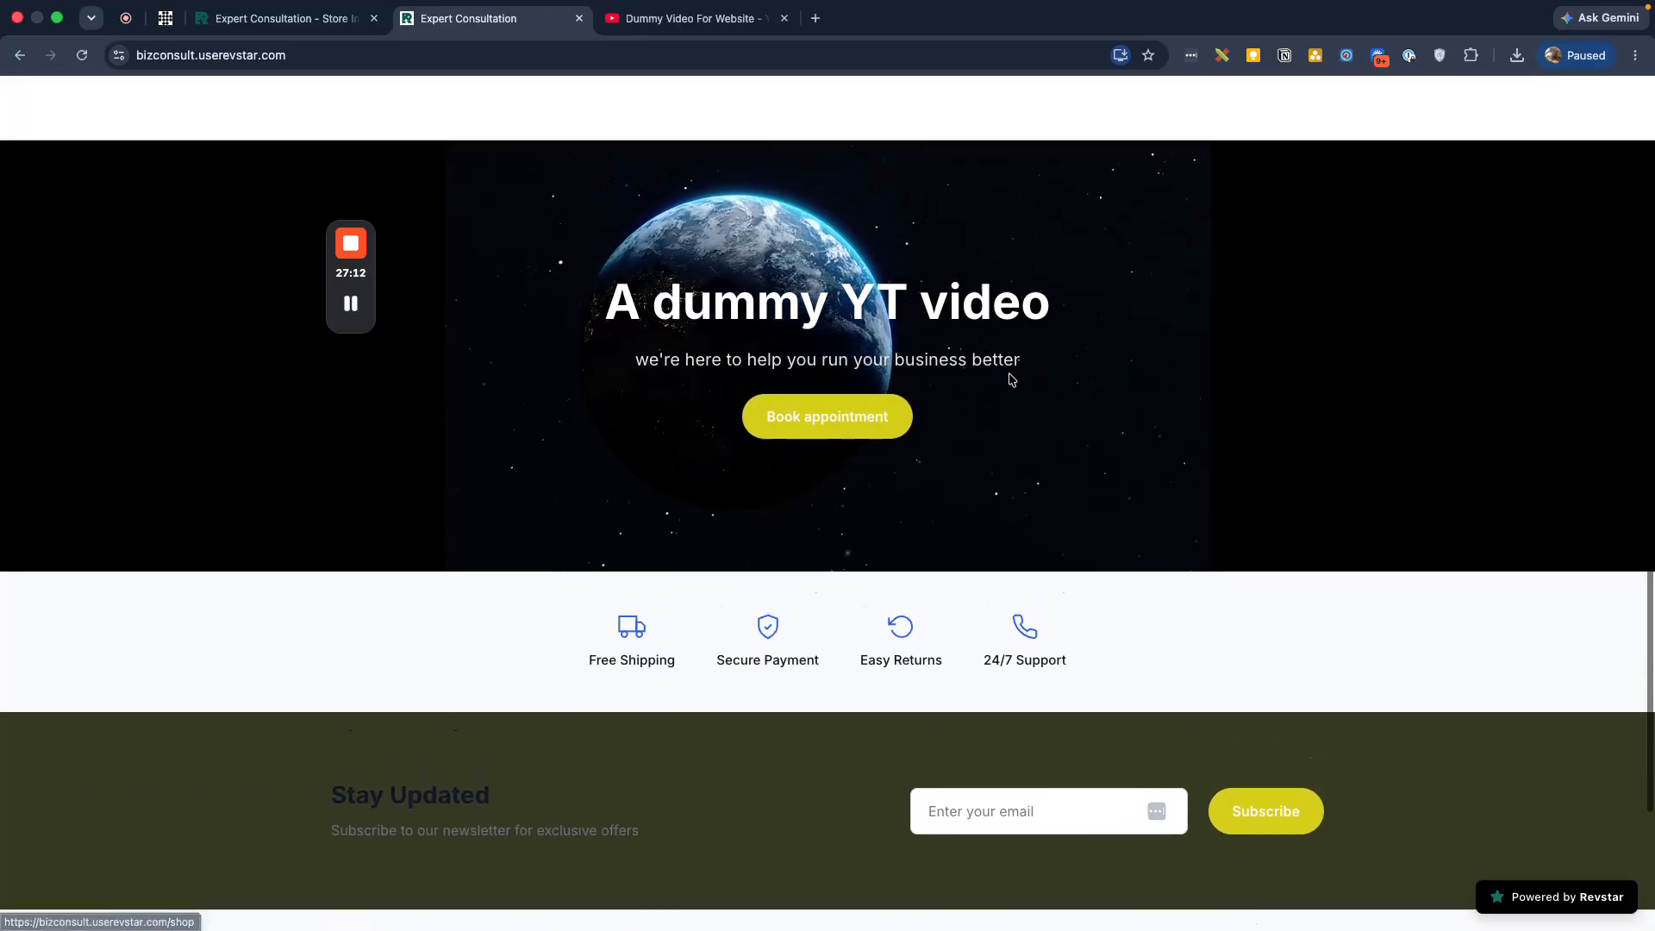
scroll(1008, 373, up, 6)
scroll(871, 472, up, 3)
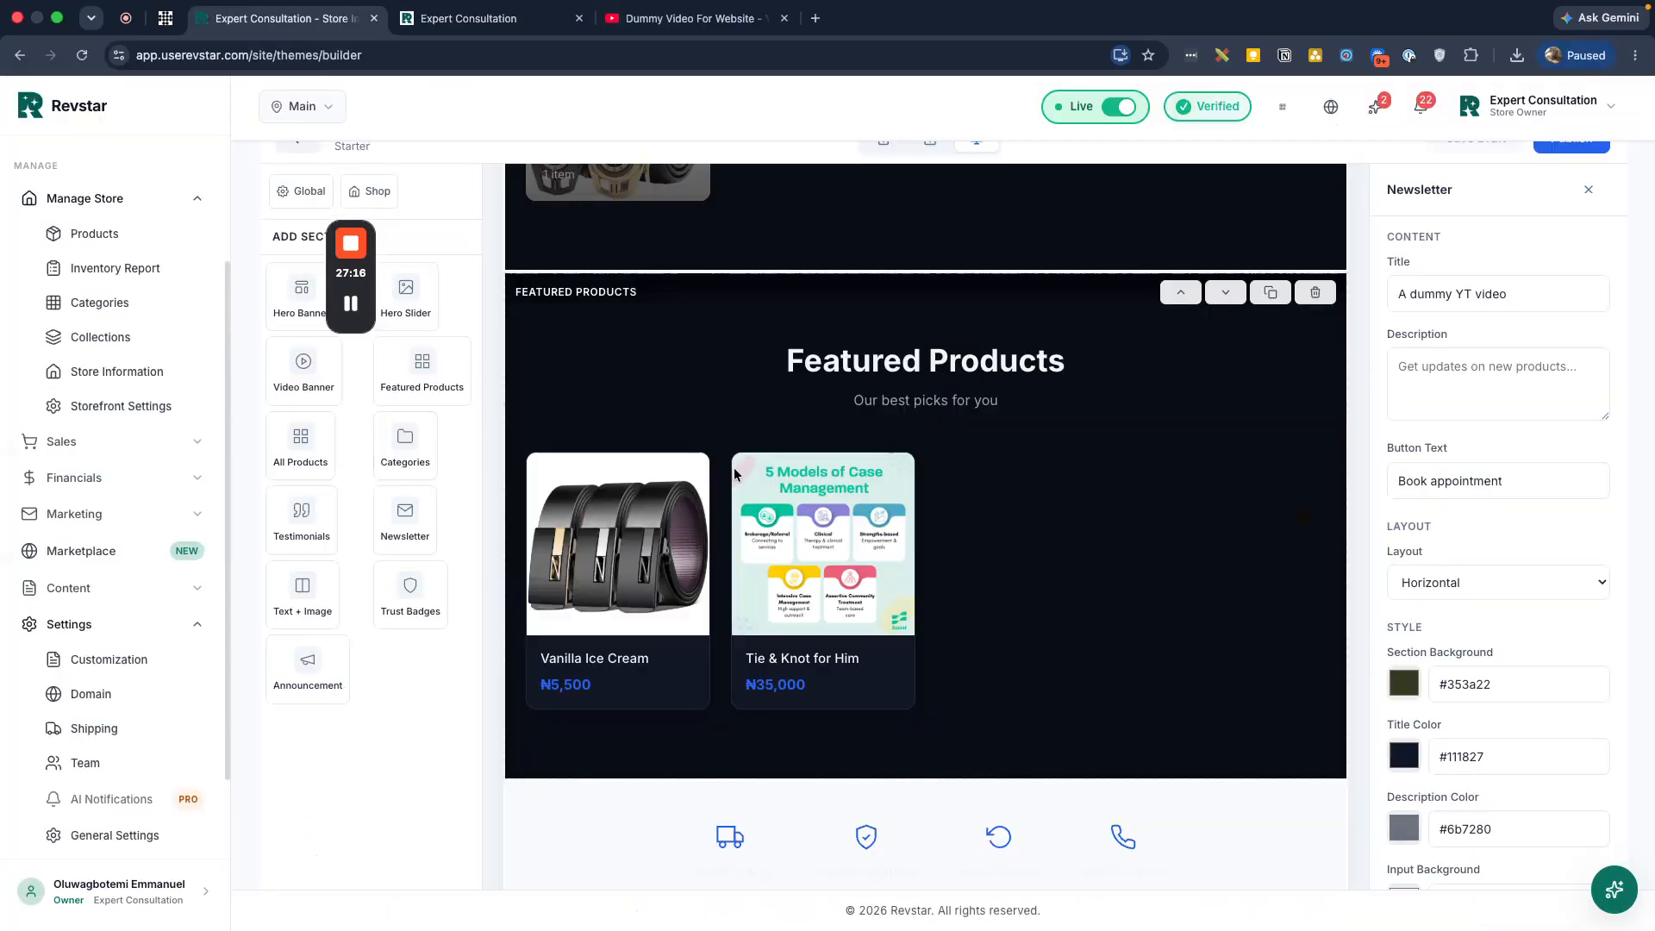
scroll(777, 520, up, 3)
scroll(777, 519, up, 3)
scroll(777, 520, down, 8)
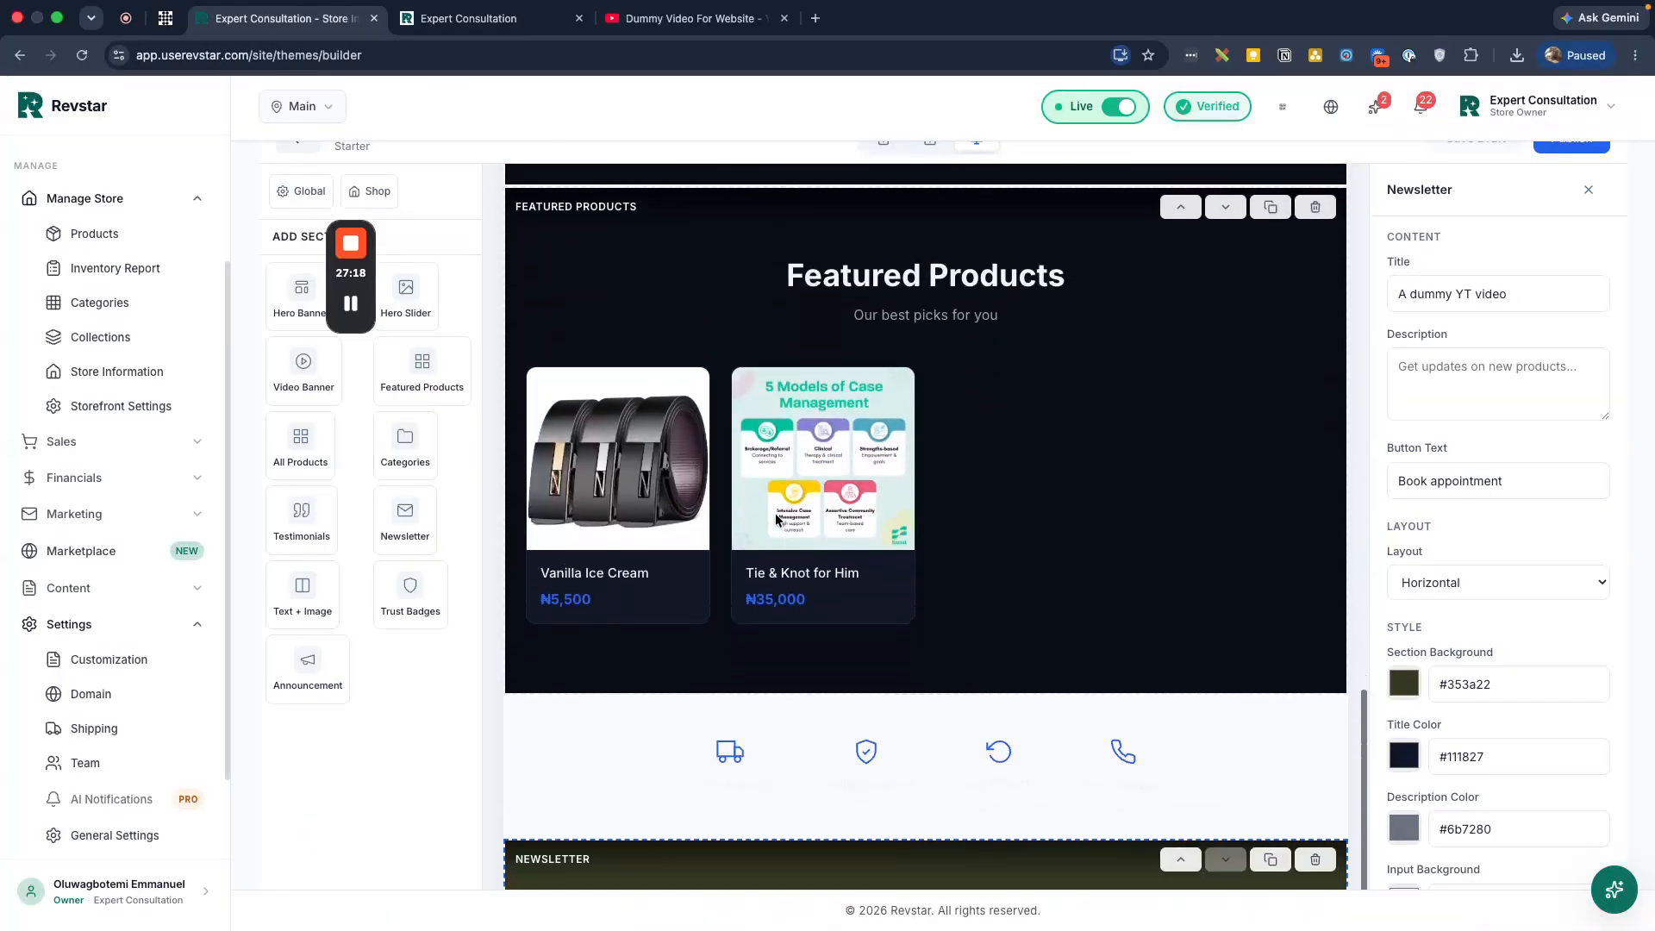
scroll(776, 519, up, 7)
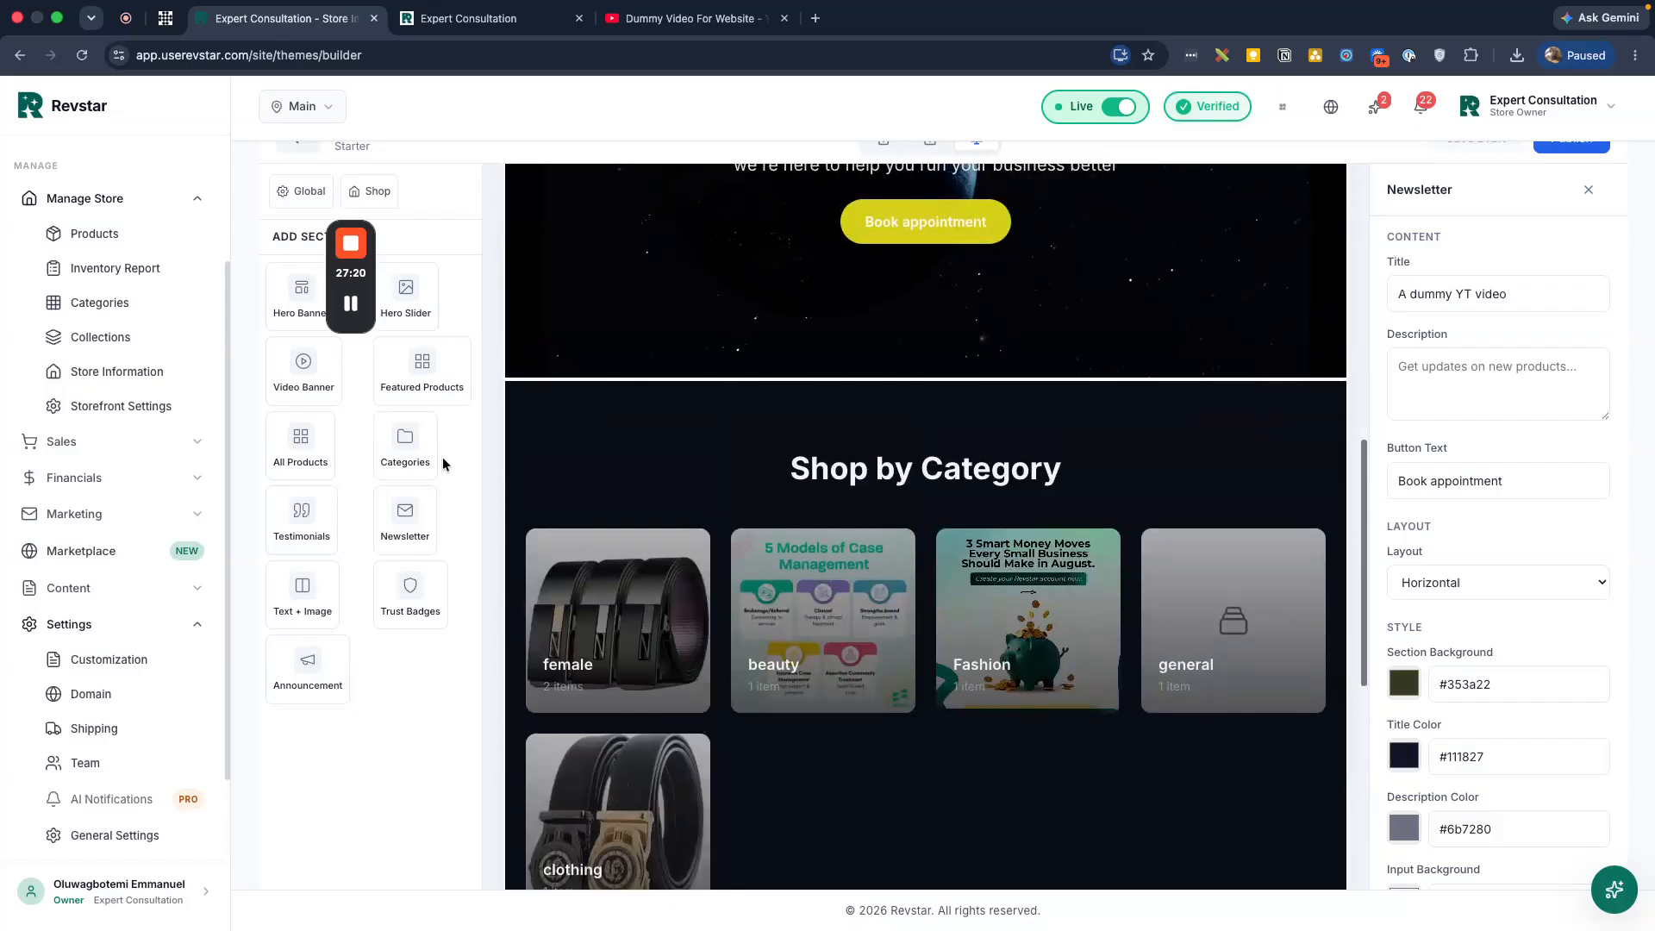
scroll(764, 519, down, 5)
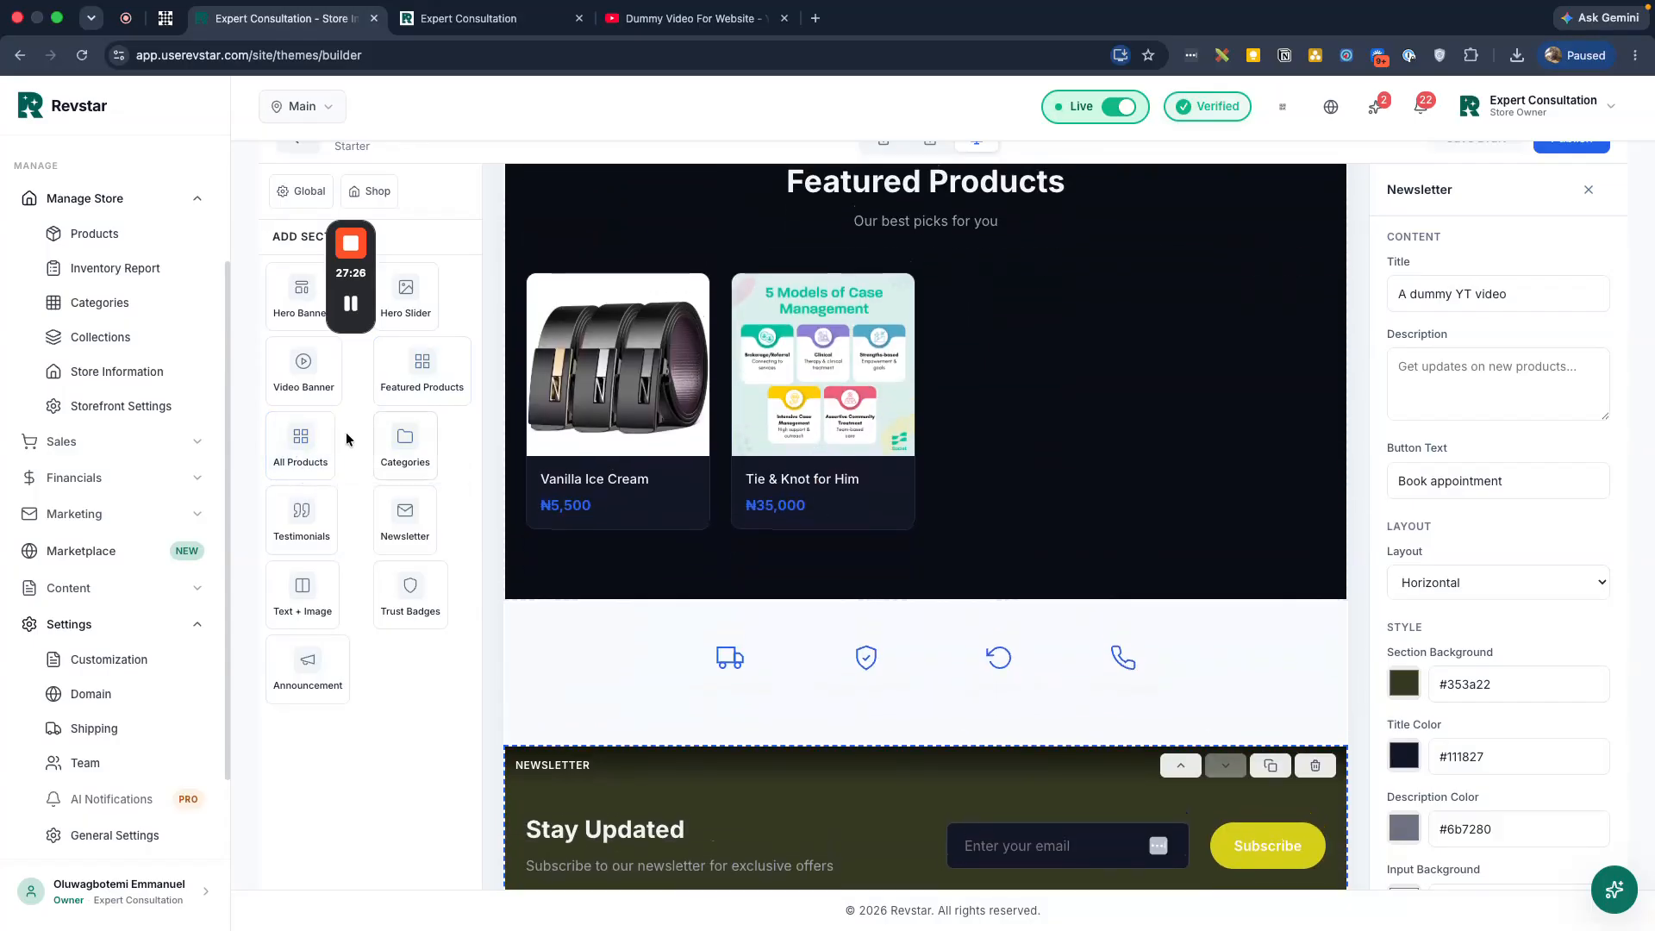
Add an All Products section to the home page and move it up to sit directly below Featured Products
click(301, 443)
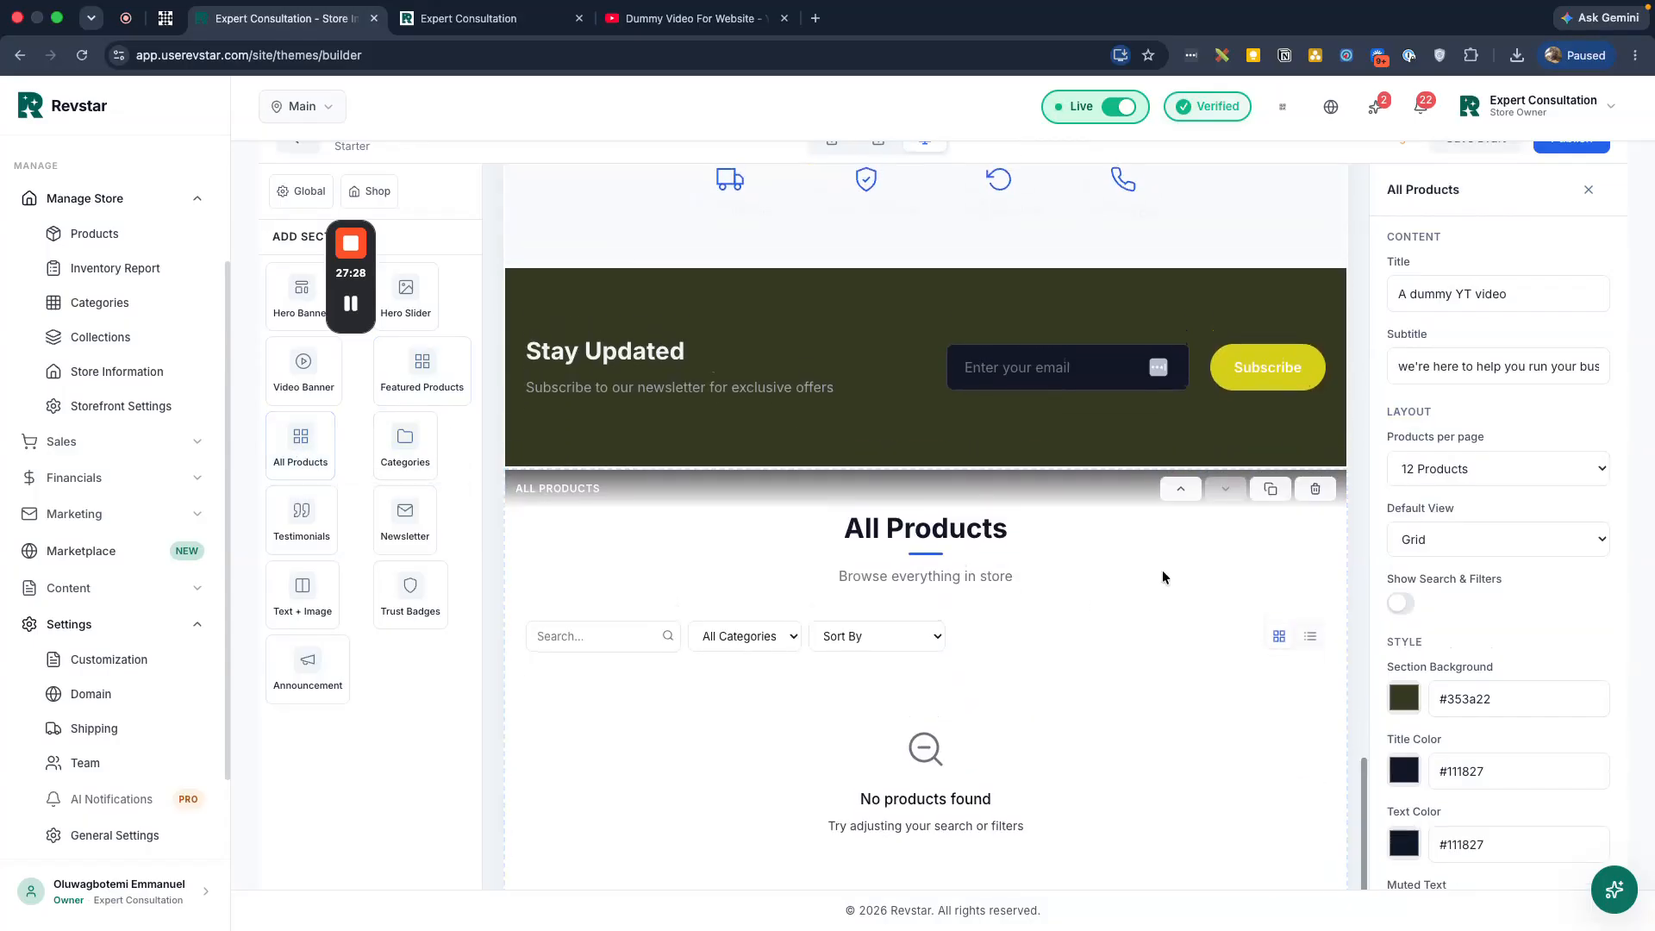
click(1180, 490)
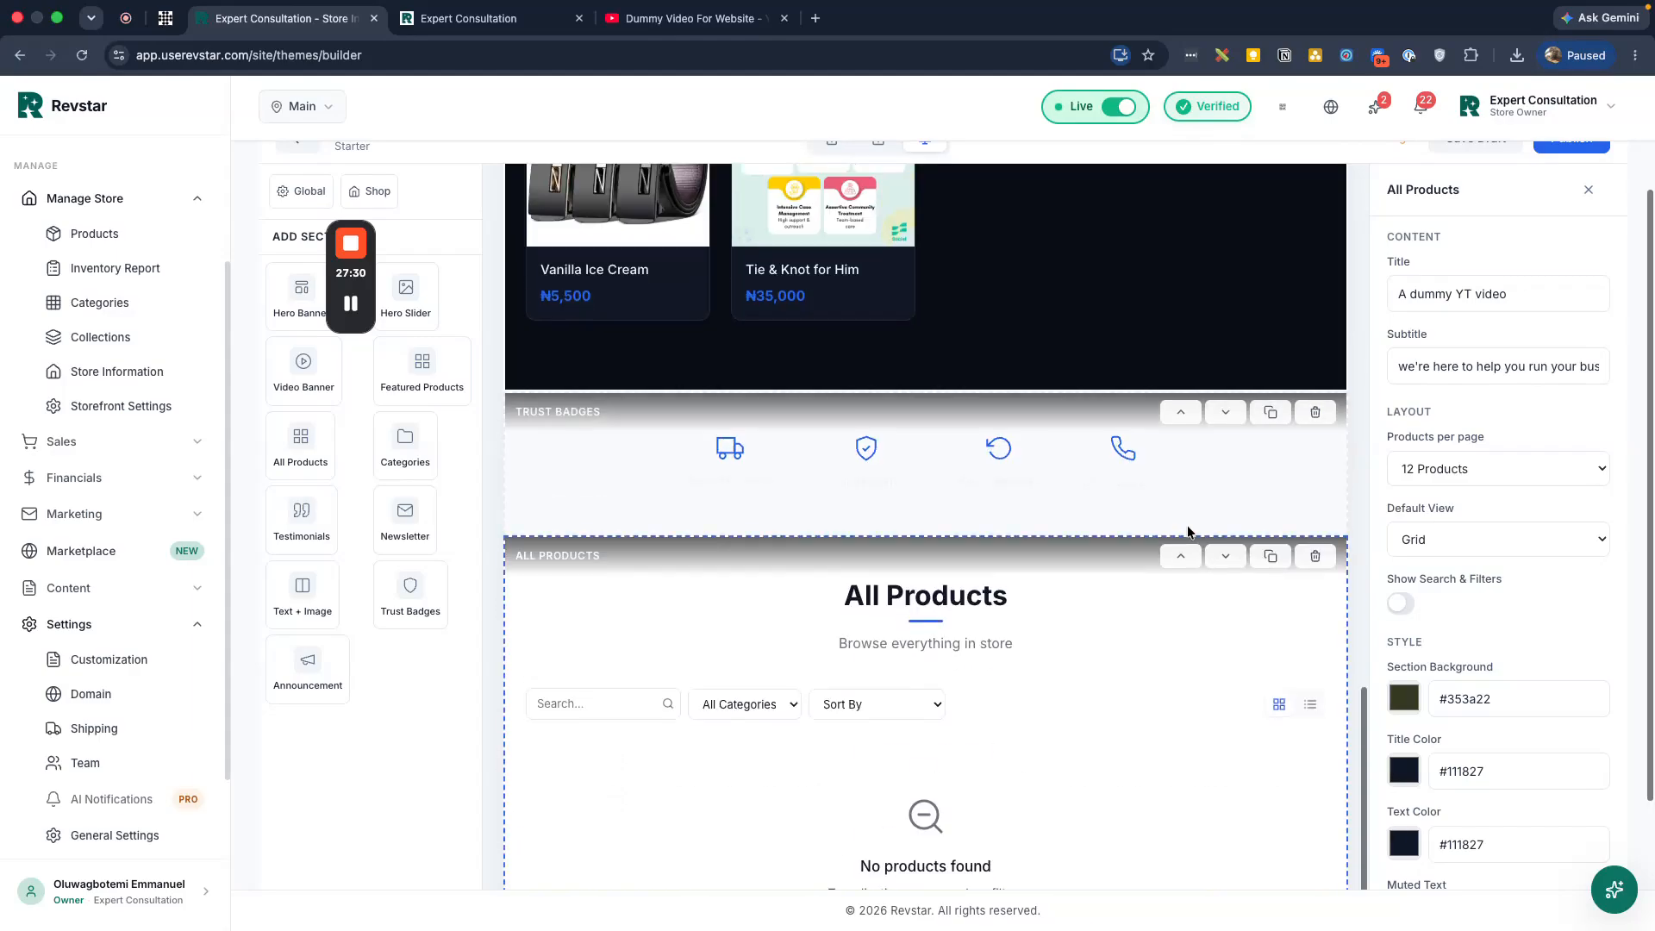
click(1182, 566)
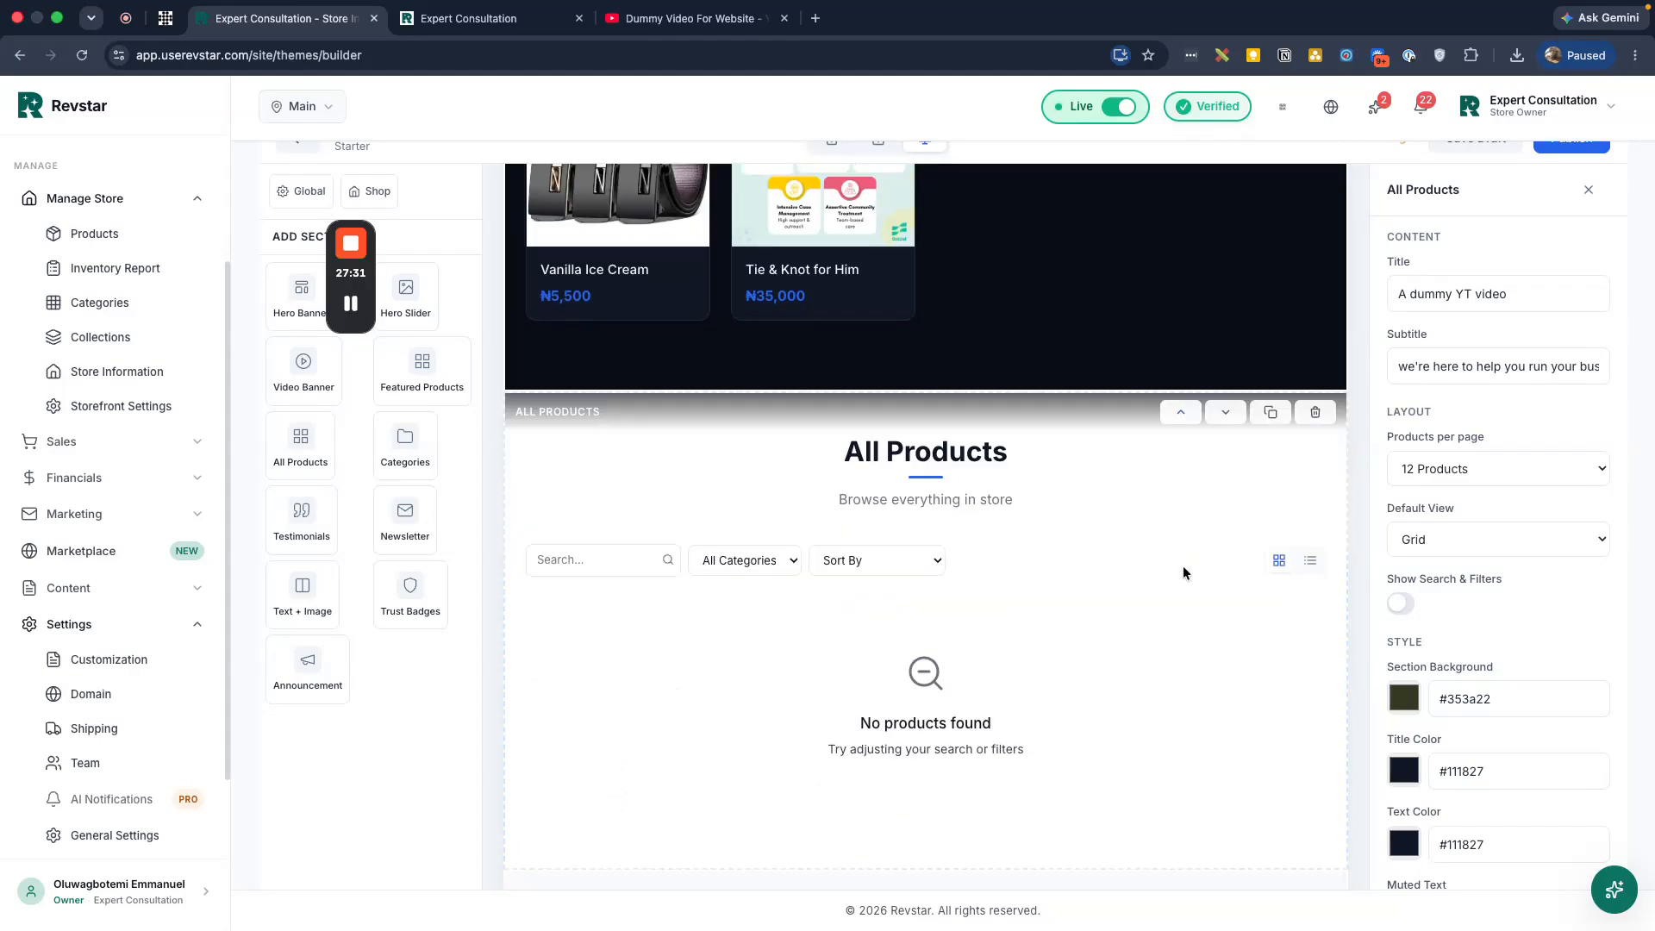
click(1181, 412)
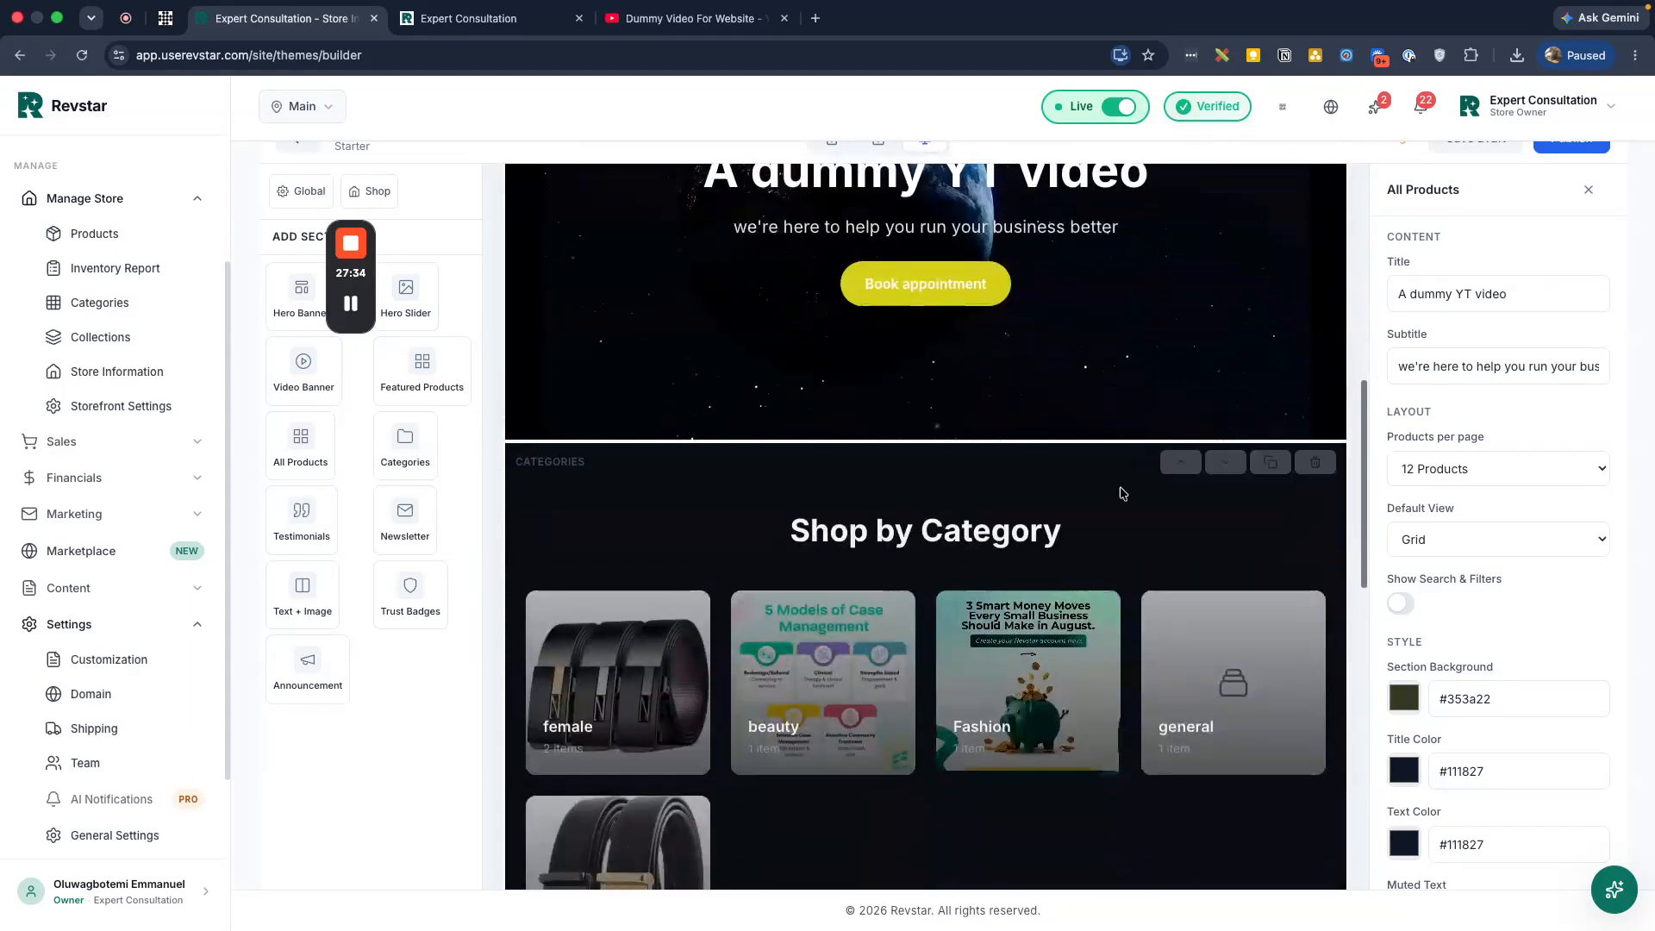
Delete the Featured Products and Categories sections between the video banner and the All Products section
scroll(1123, 667, down, 12)
scroll(1178, 442, up, 4)
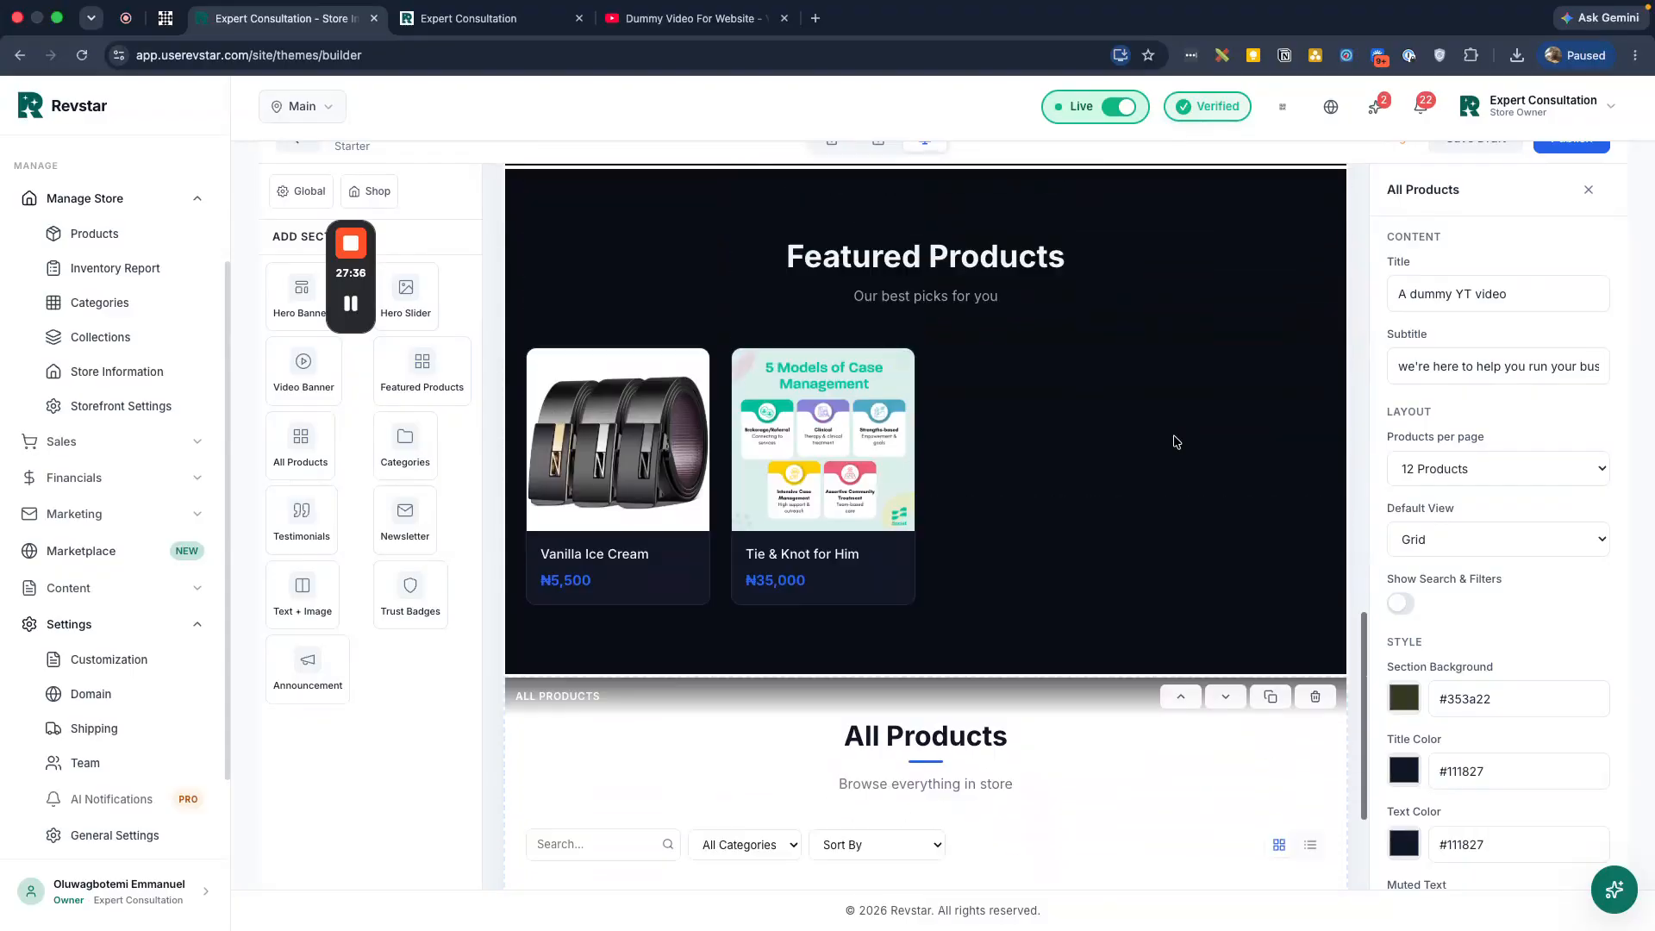
scroll(1177, 442, up, 4)
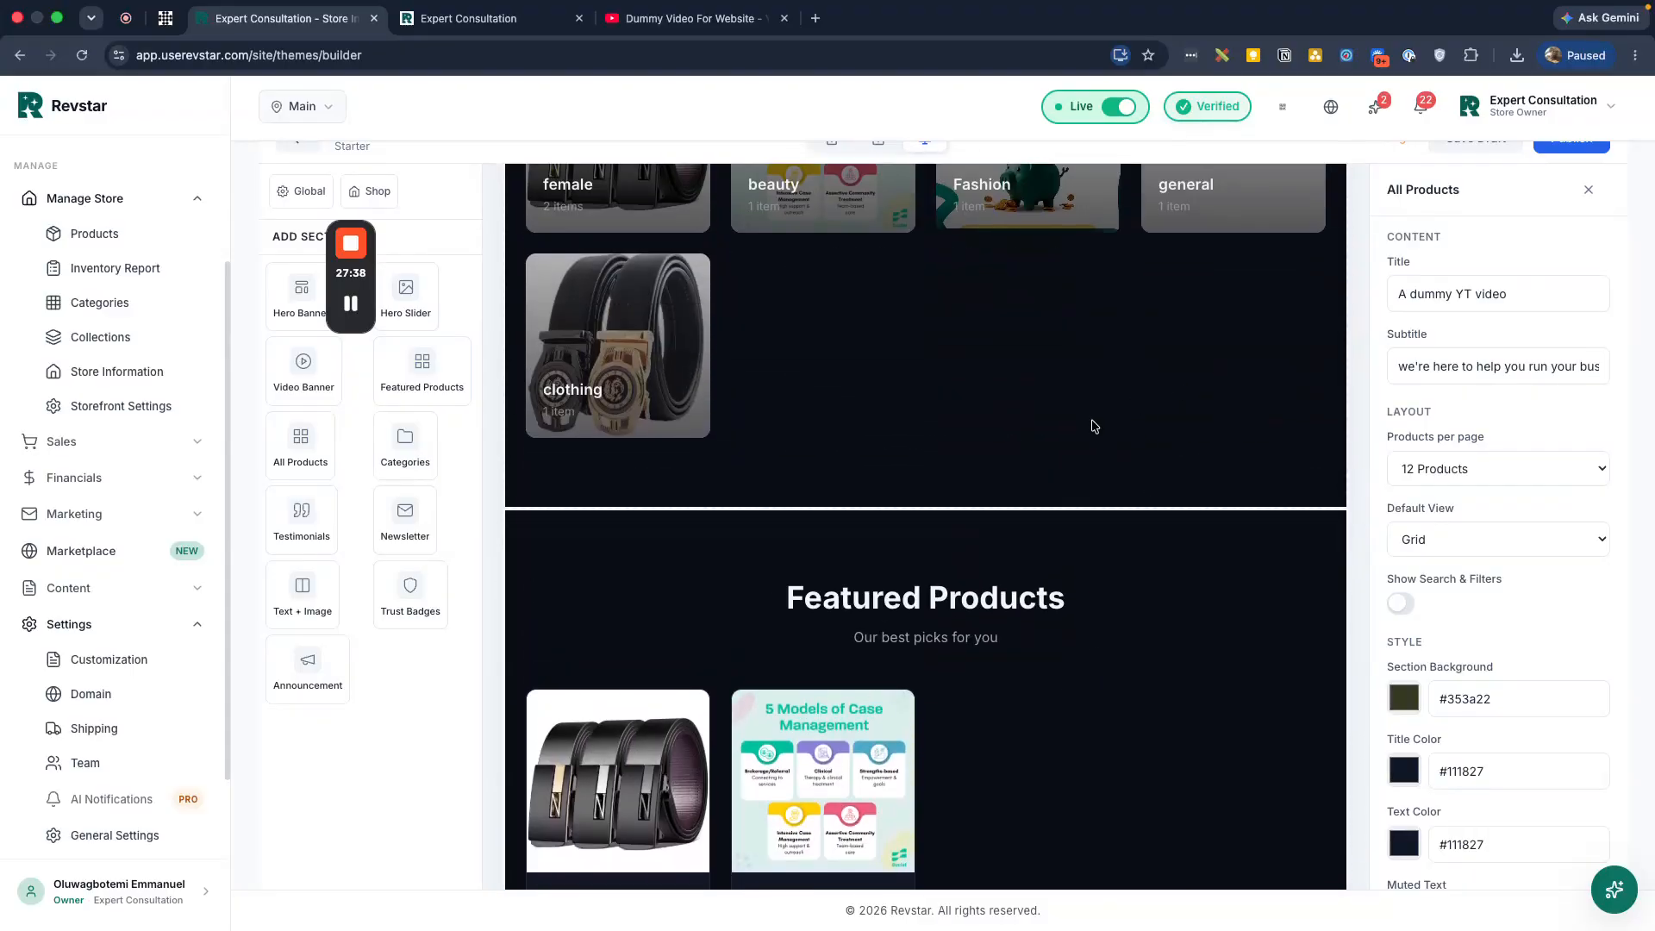
scroll(1093, 425, up, 3)
scroll(1060, 636, down, 6)
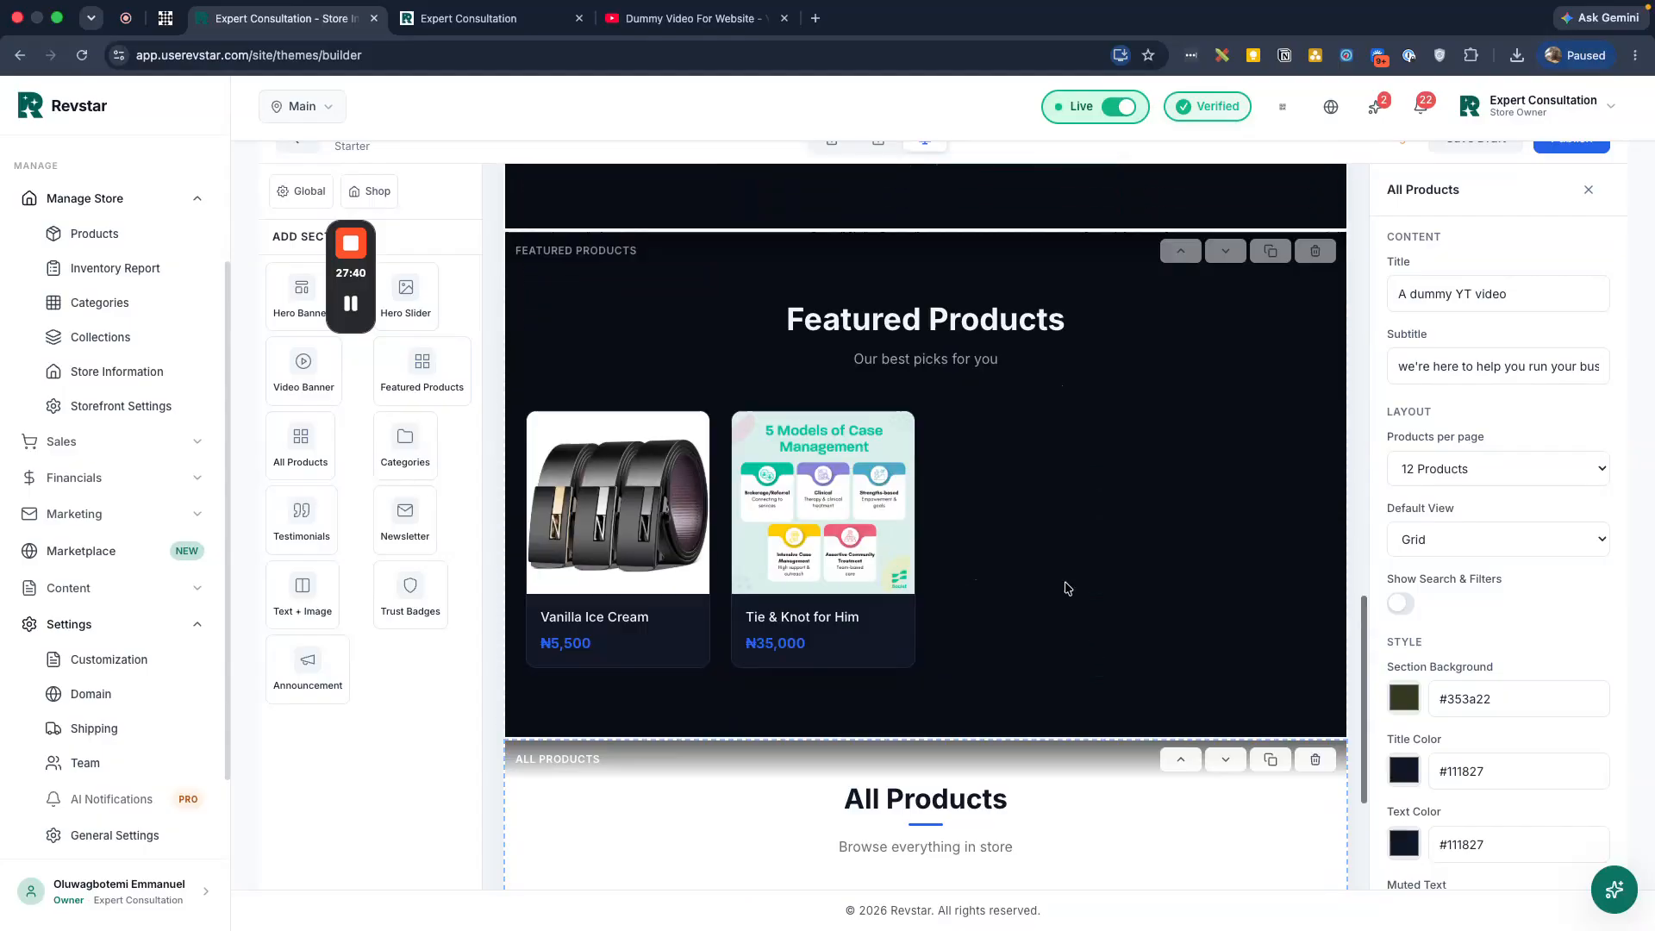
scroll(1112, 482, up, 4)
click(1316, 556)
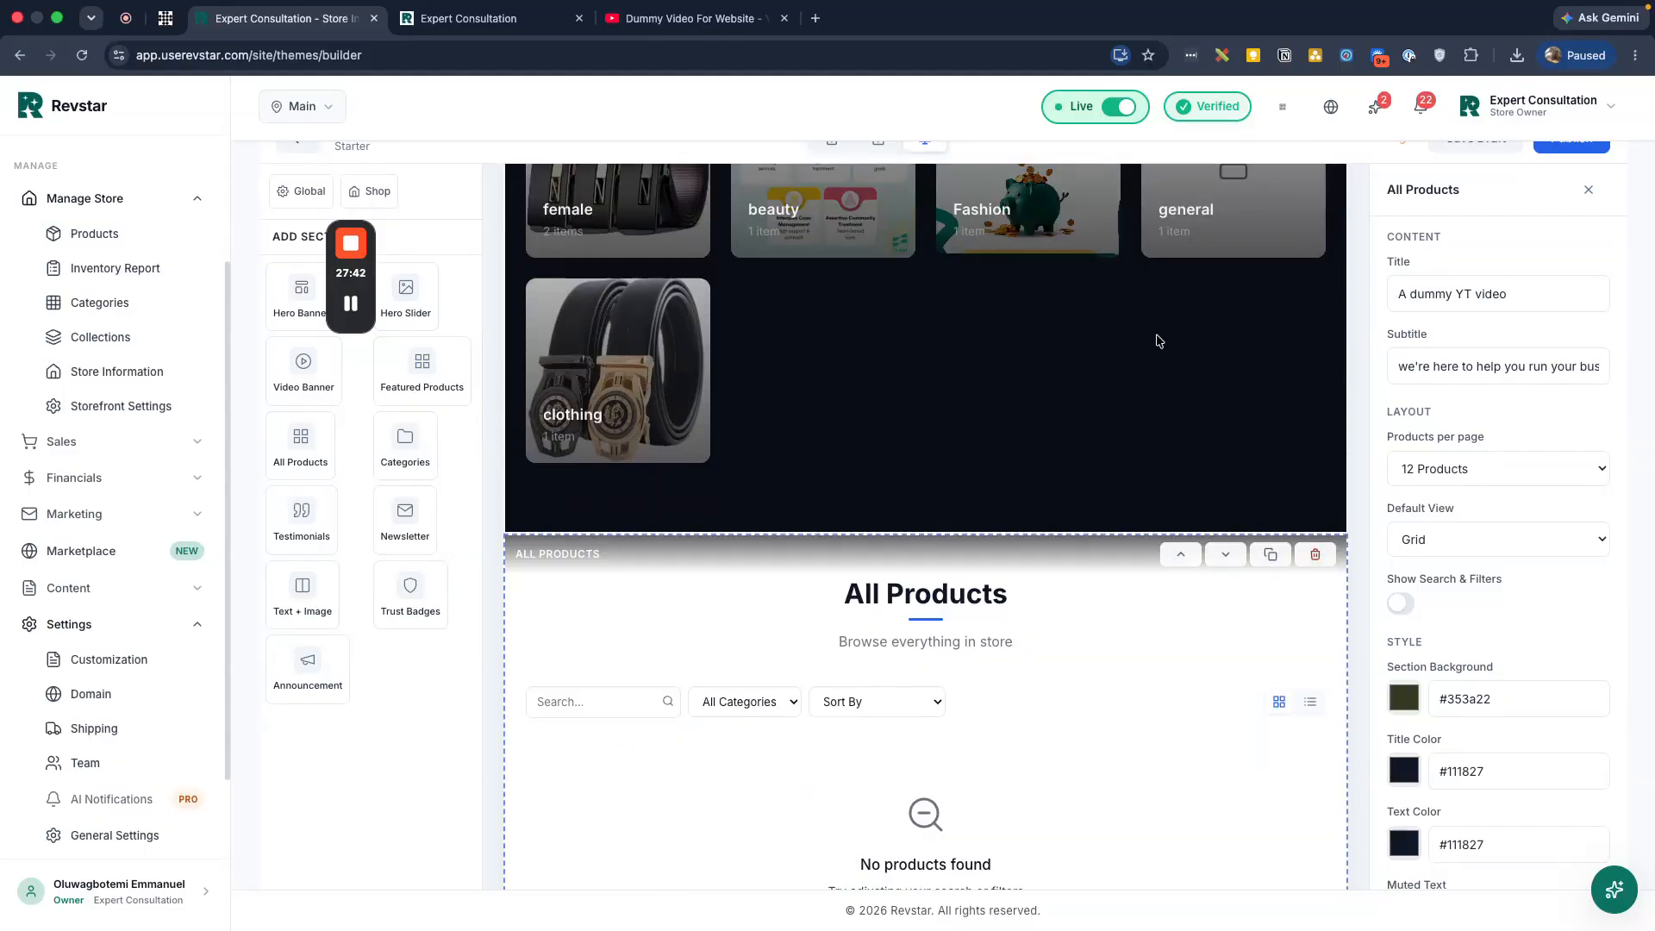
scroll(1181, 366, up, 5)
click(1315, 335)
scroll(1088, 478, up, 4)
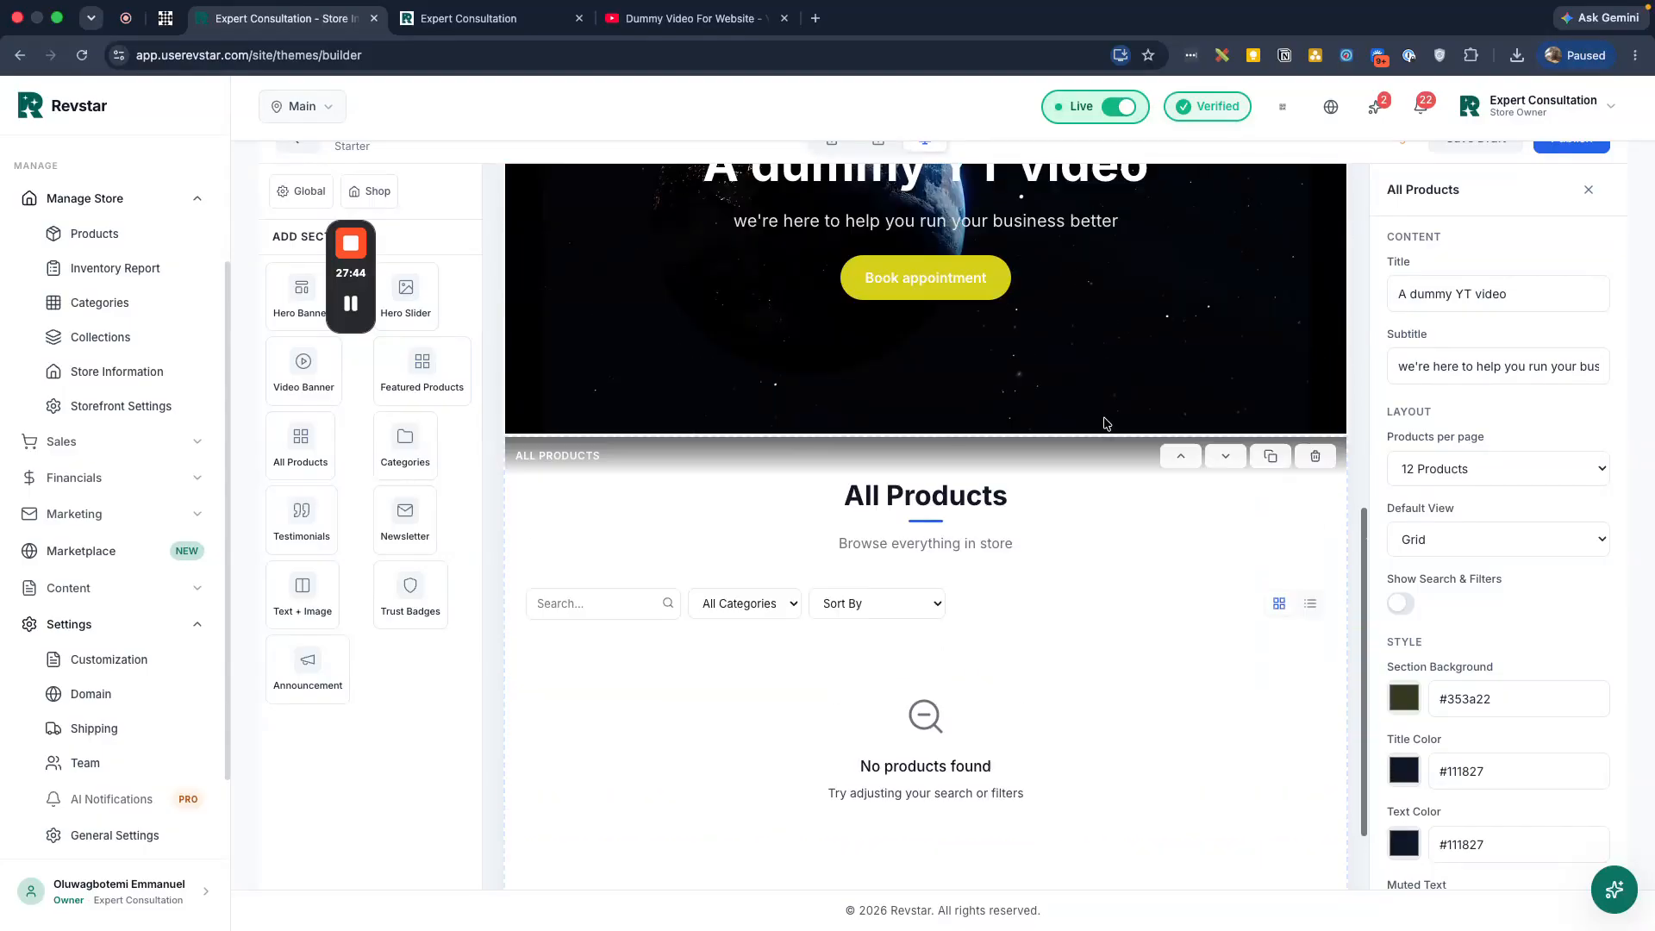
scroll(1088, 481, down, 2)
scroll(1125, 664, down, 4)
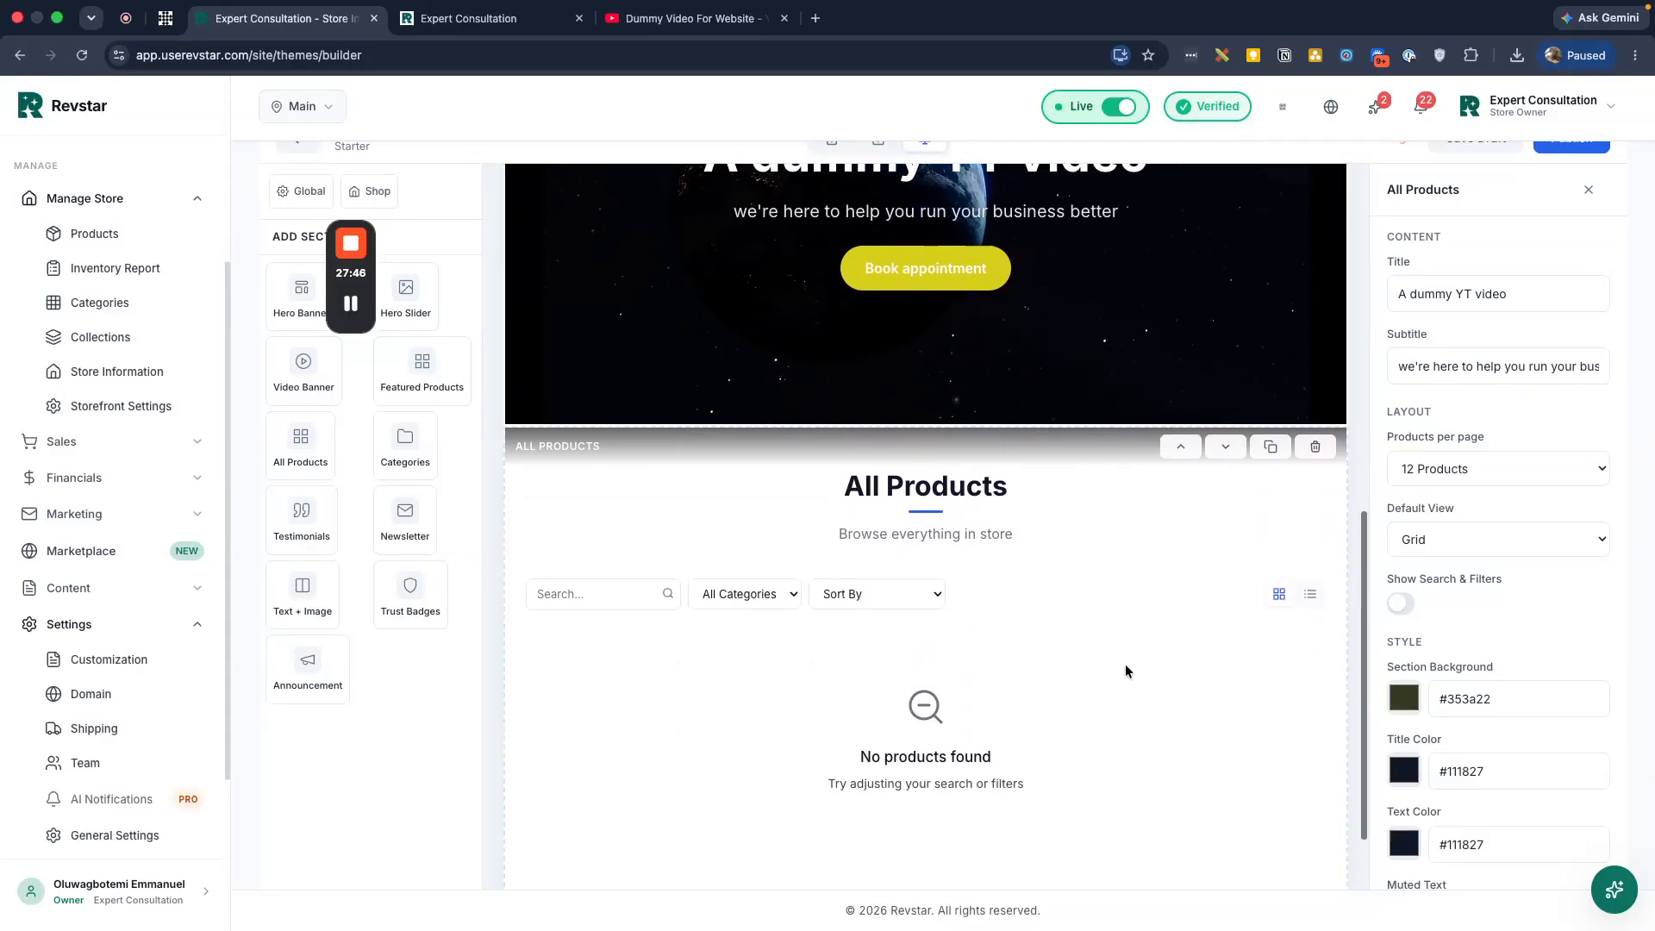
scroll(1125, 663, up, 5)
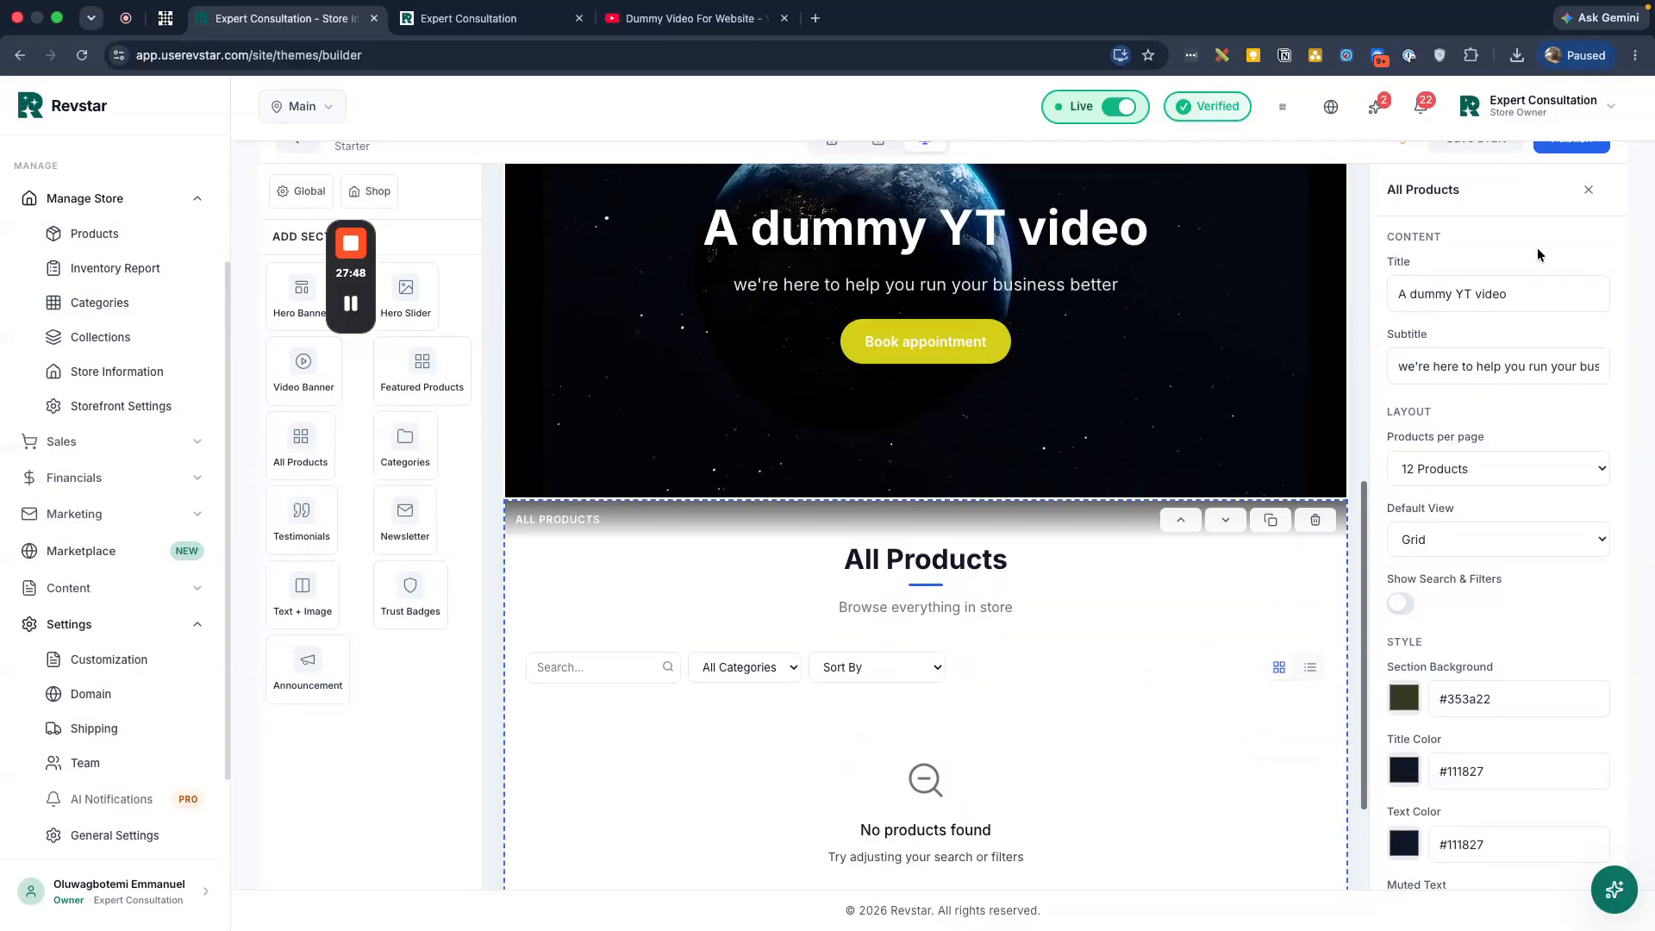
Save the theme changes as a draft and reload the live storefront to check the page
scroll(1538, 247, up, 1)
click(1488, 199)
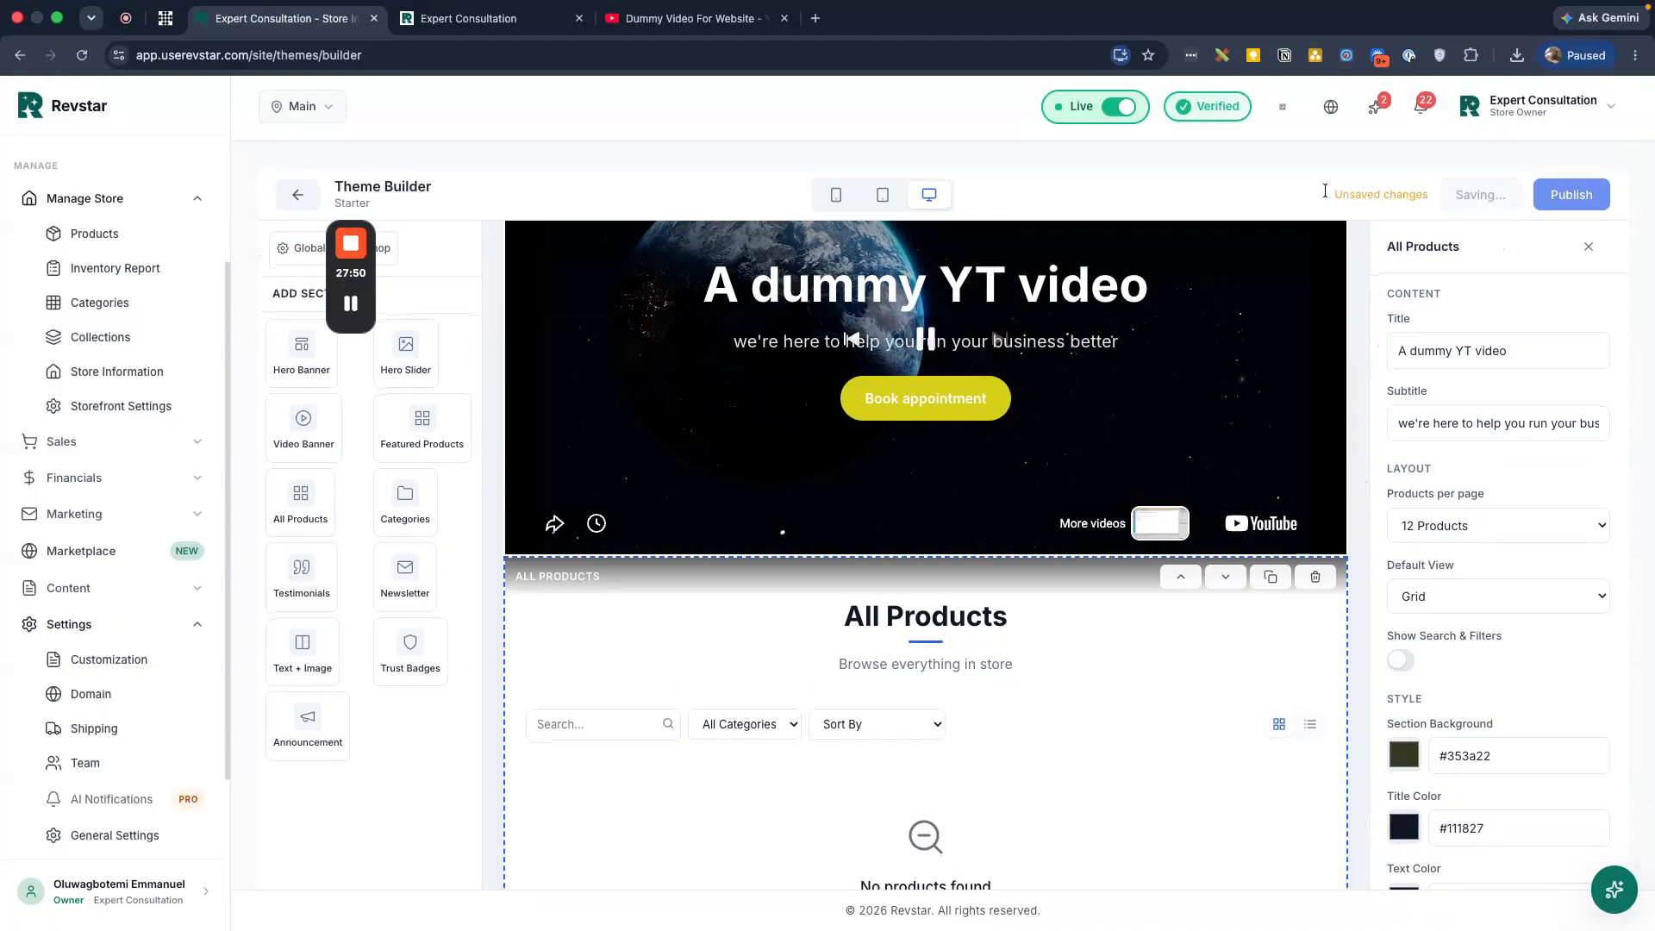
click(523, 11)
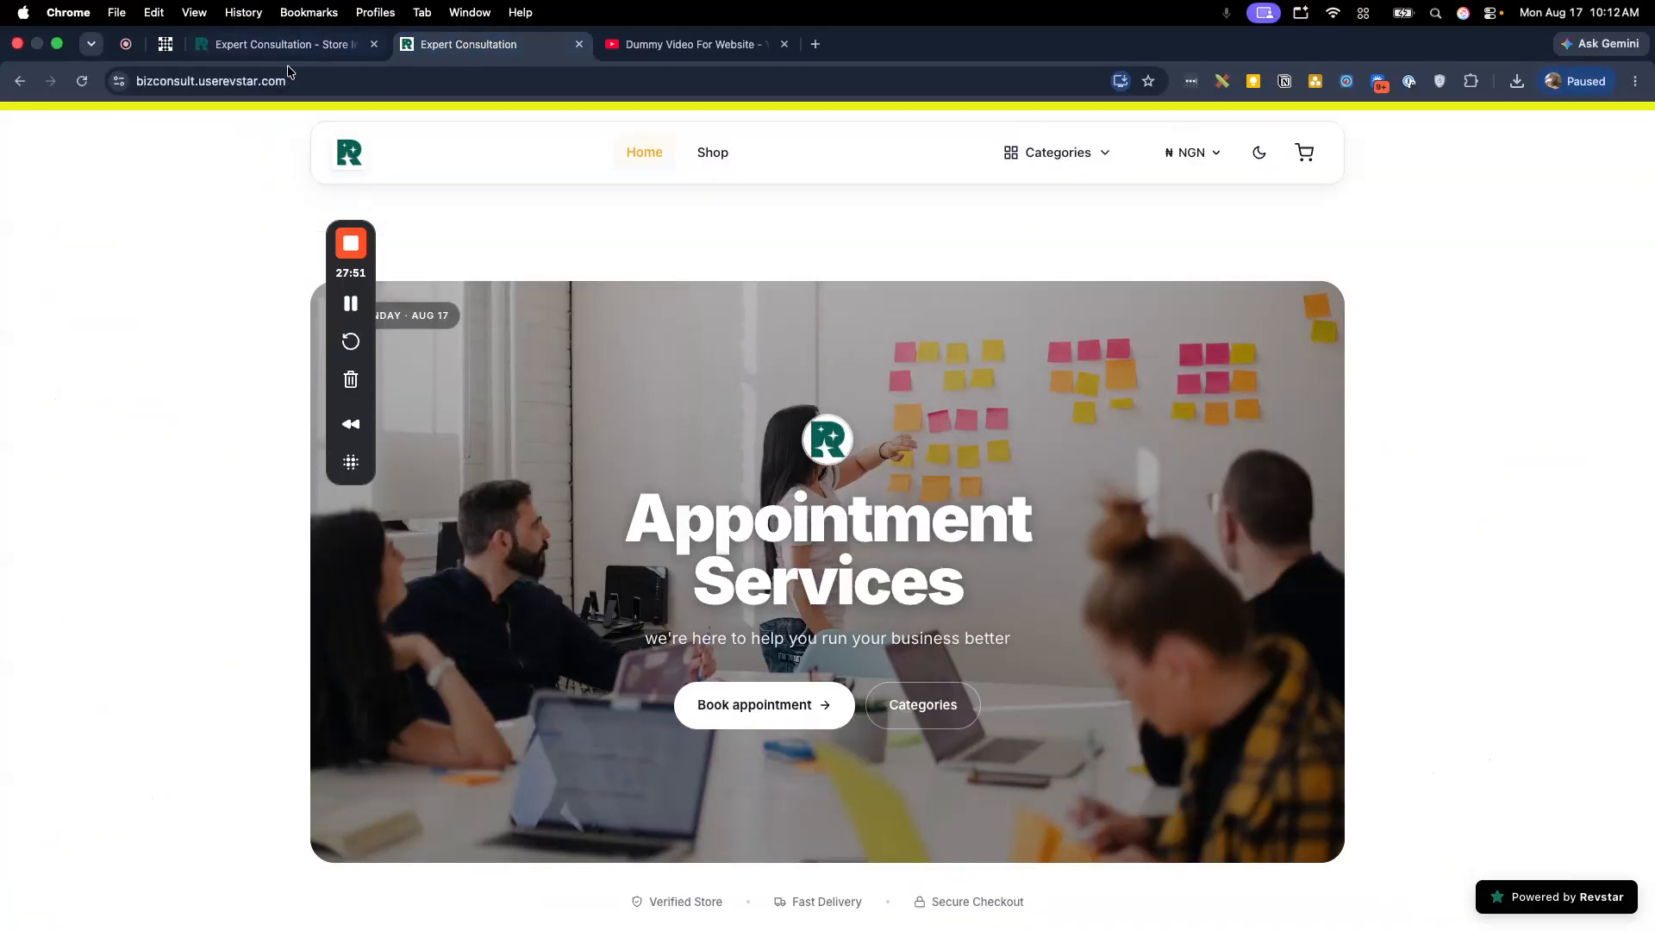
click(96, 81)
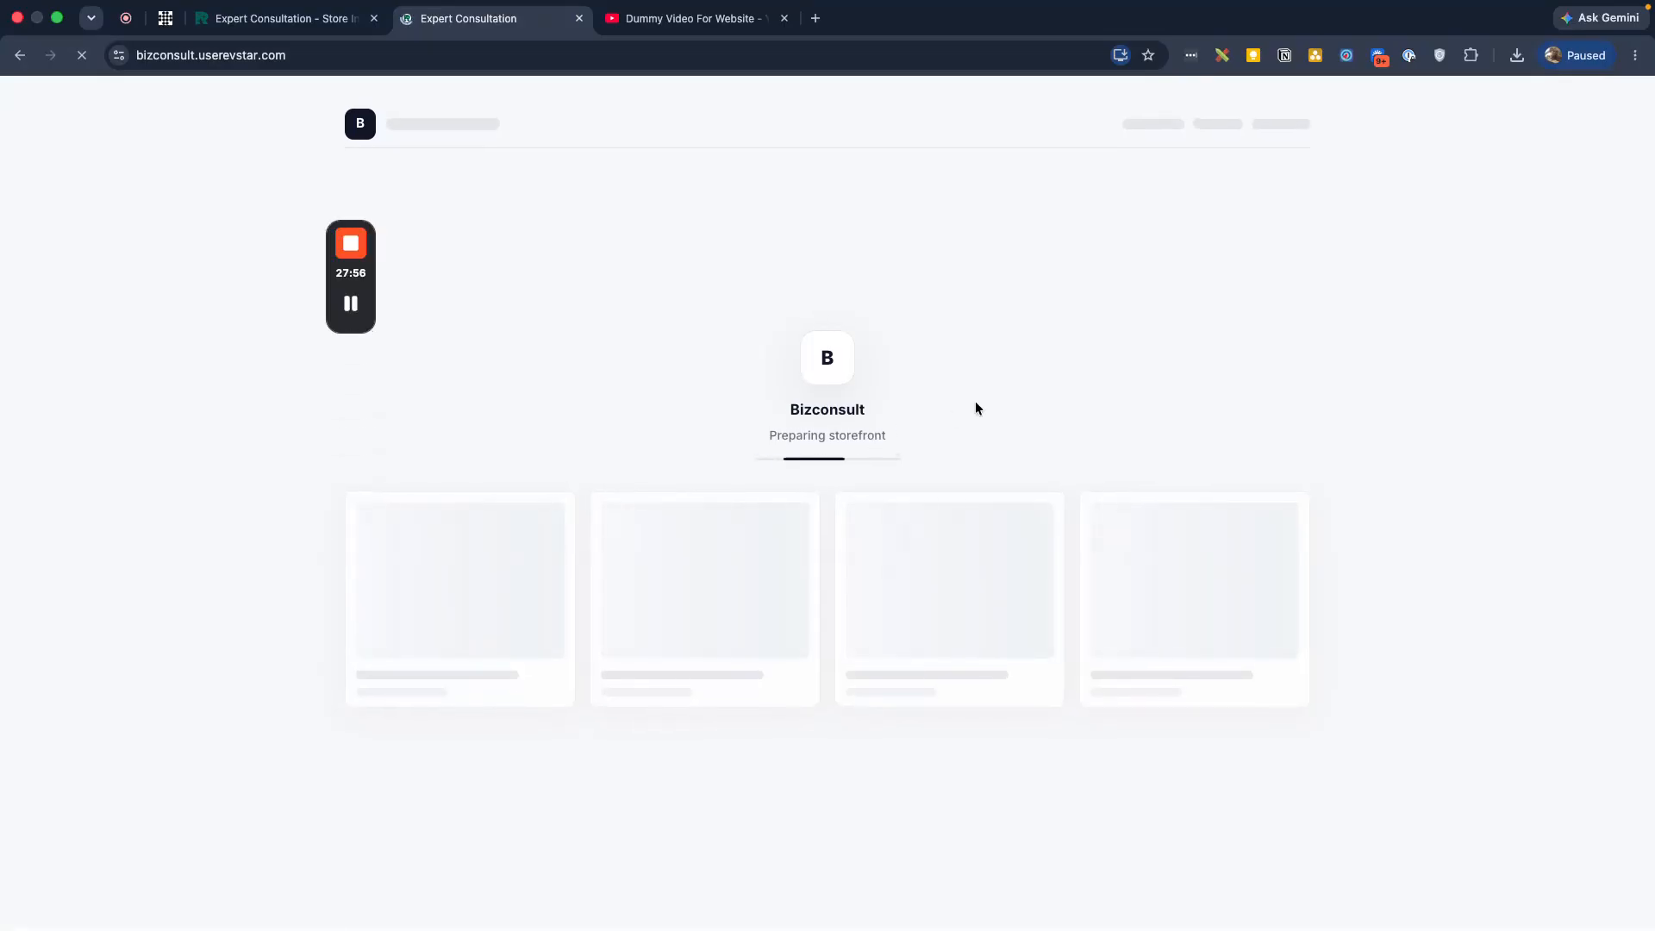
scroll(975, 400, up, 15)
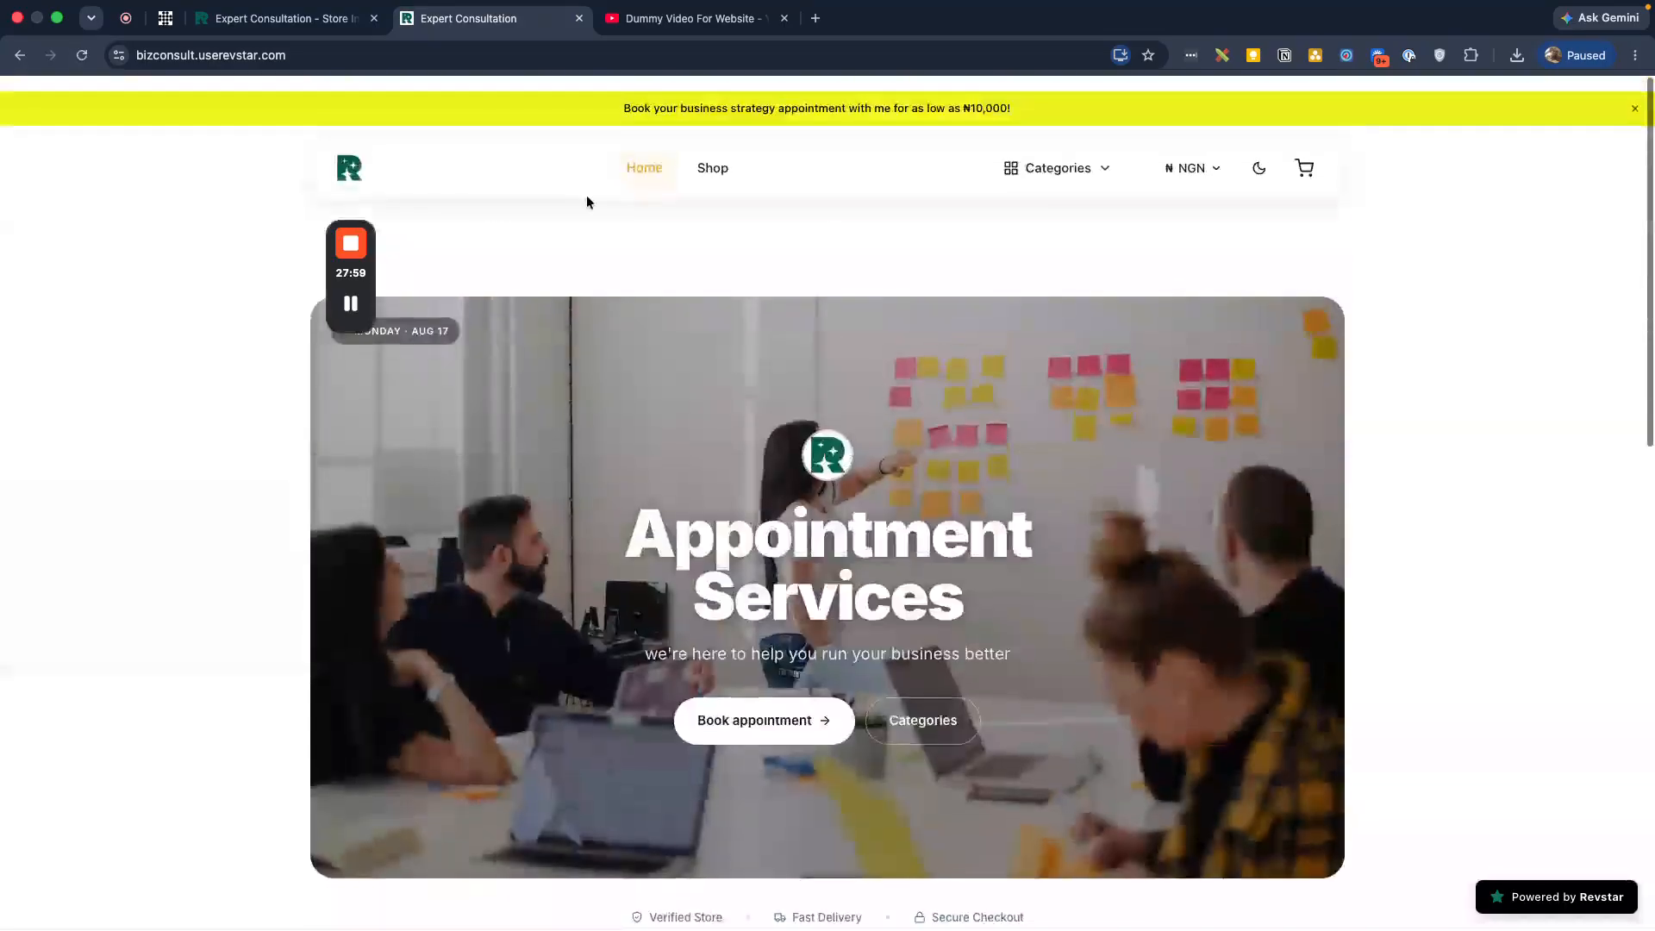
Publish the theme from the builder and reload the live storefront to examine its All Products section
click(293, 18)
click(1569, 205)
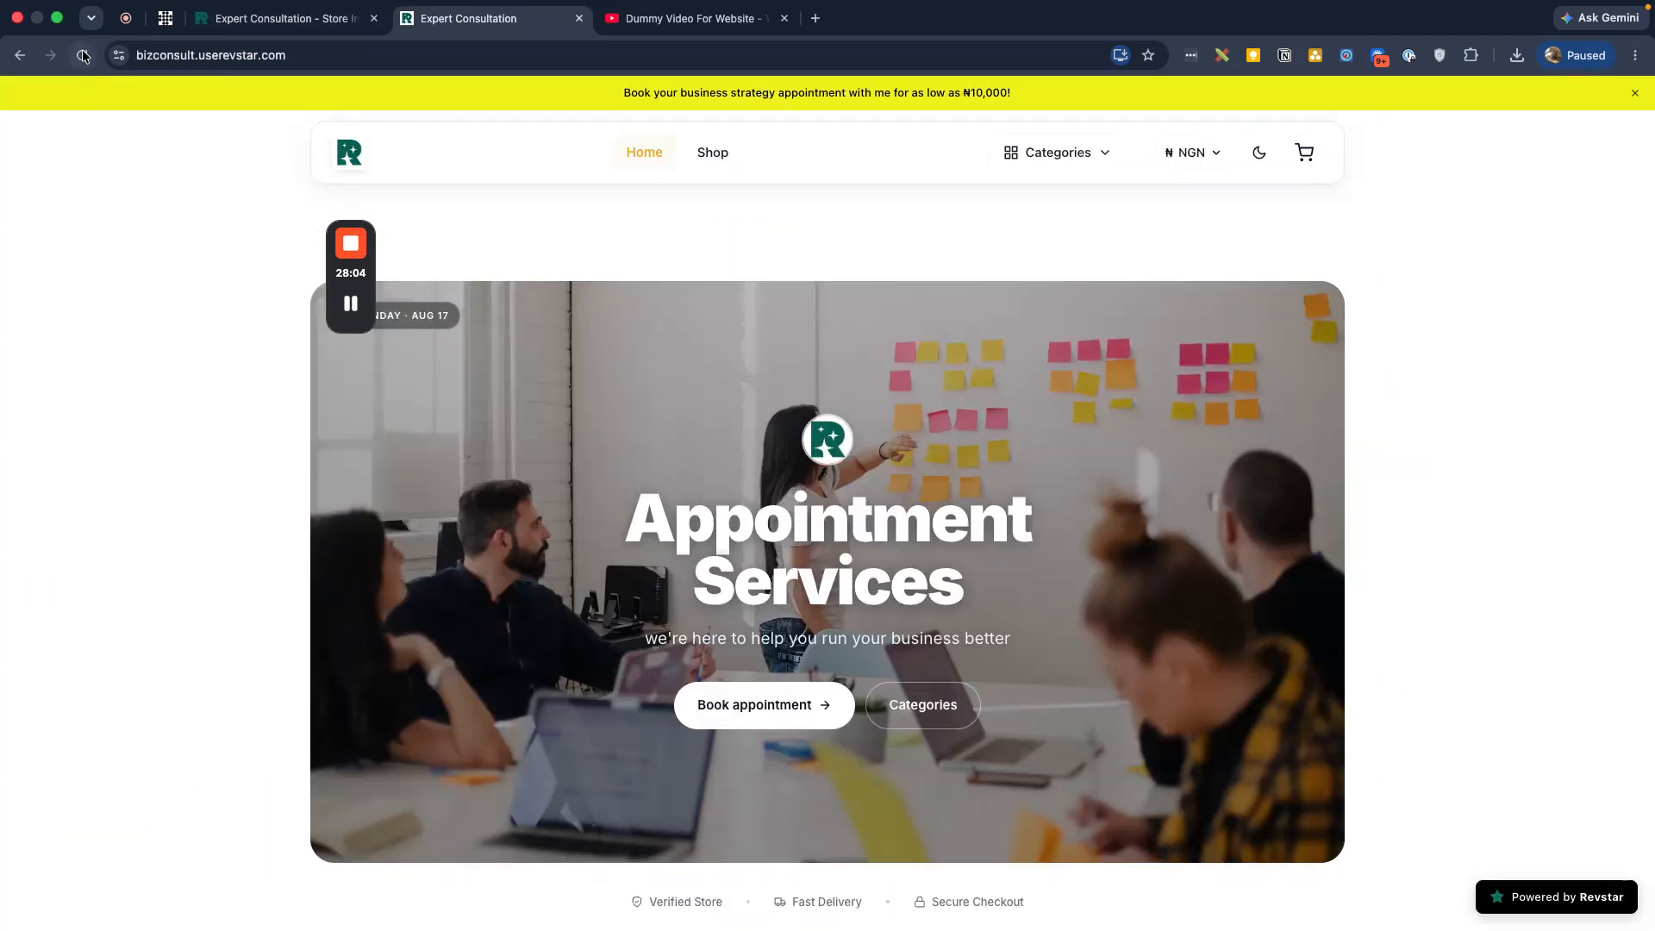
click(83, 57)
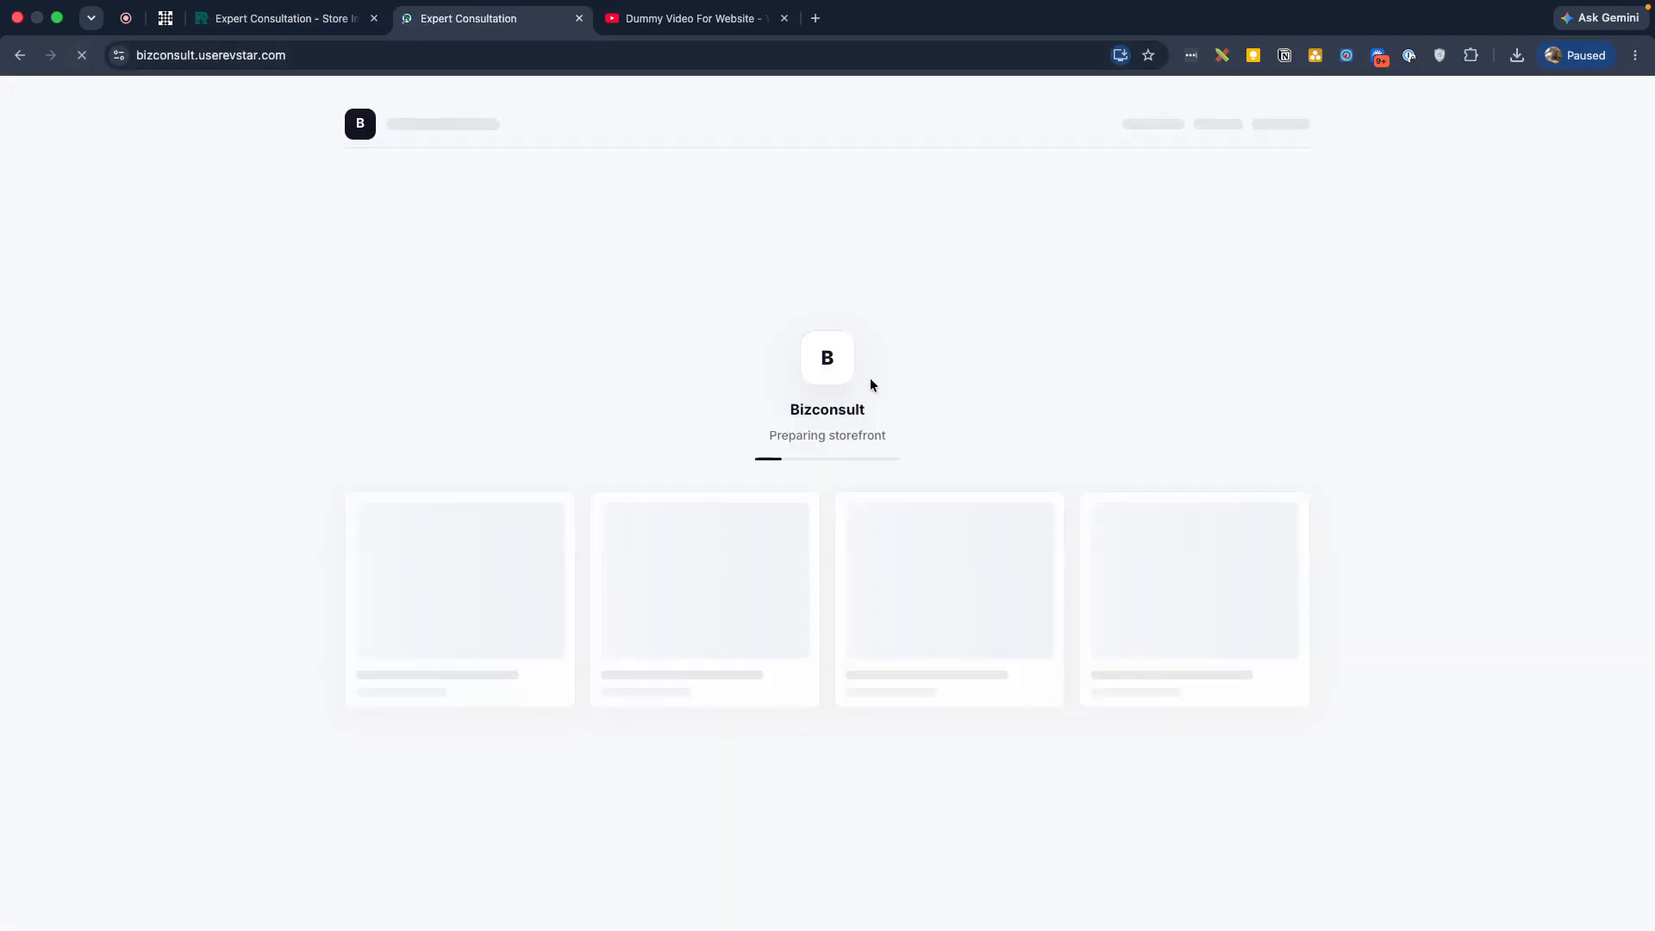
scroll(915, 376, down, 7)
scroll(916, 376, down, 10)
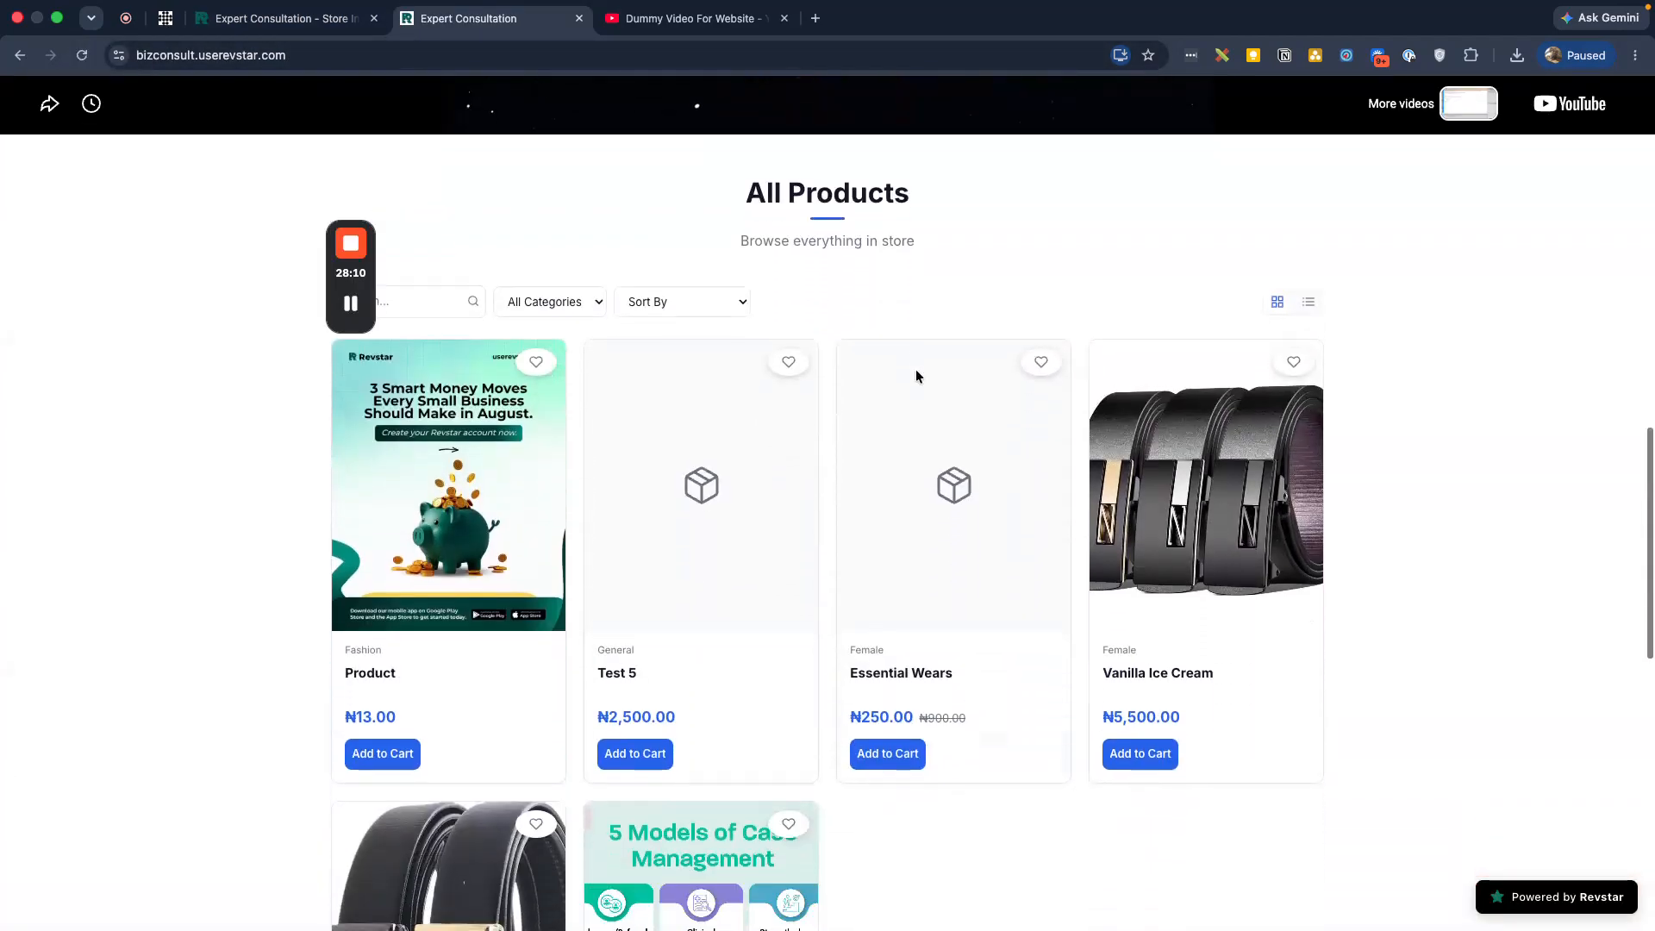
scroll(1016, 476, down, 2)
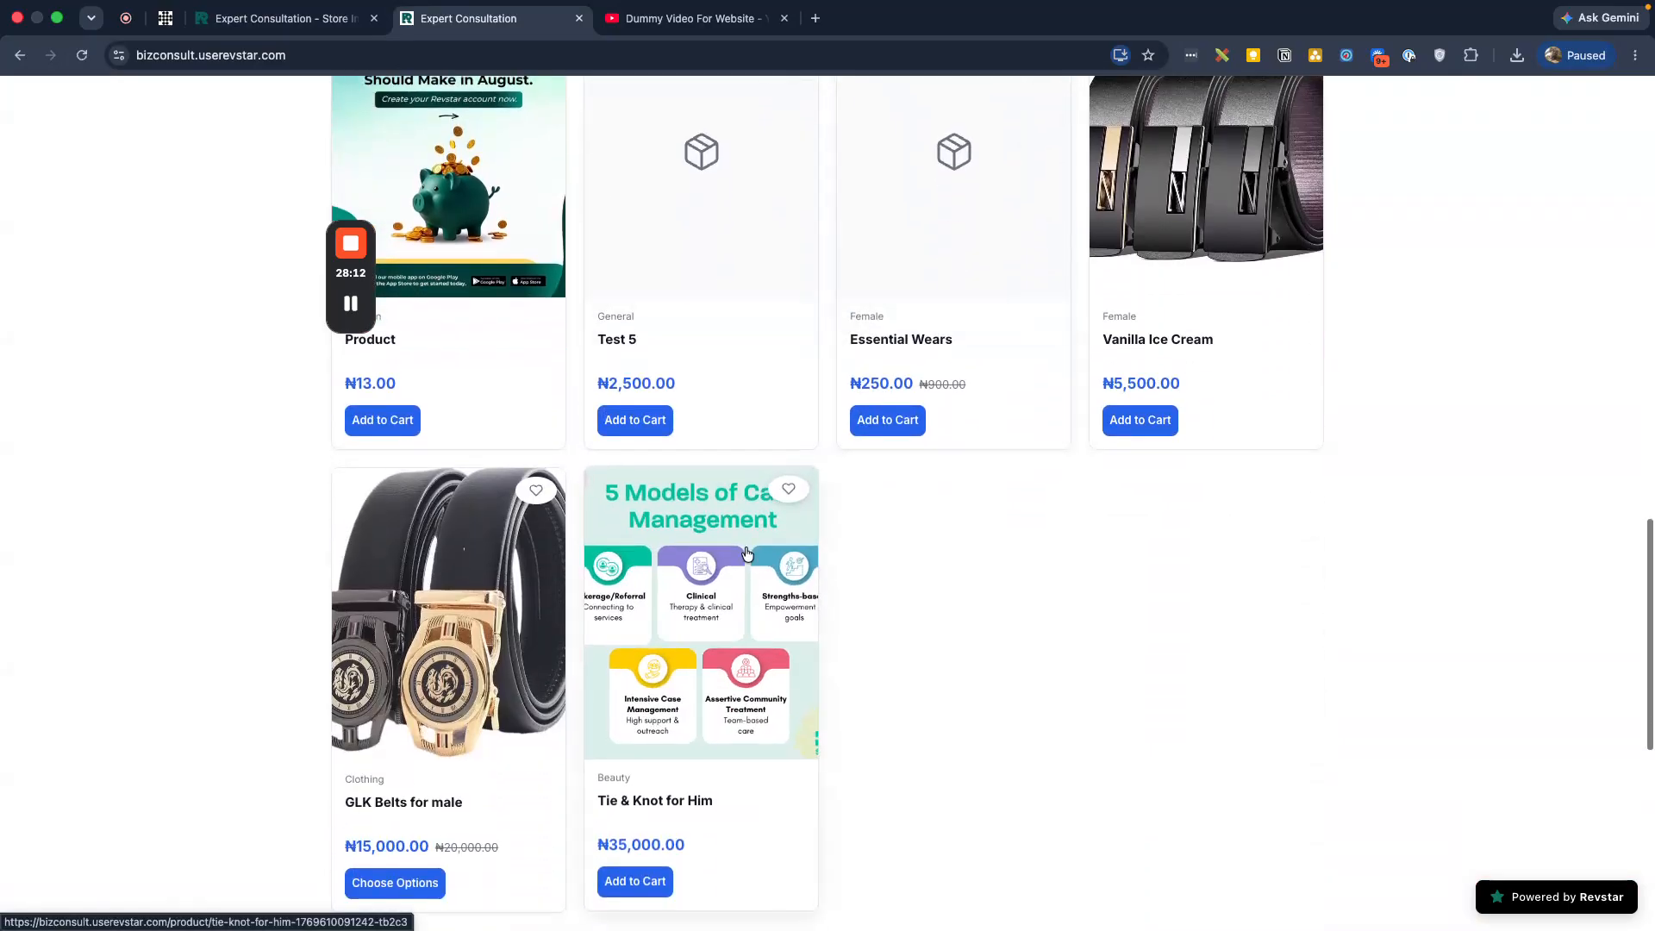
scroll(949, 638, up, 3)
Open the Fashion item named Product from the storefront's All Products grid and look over its details page
click(448, 531)
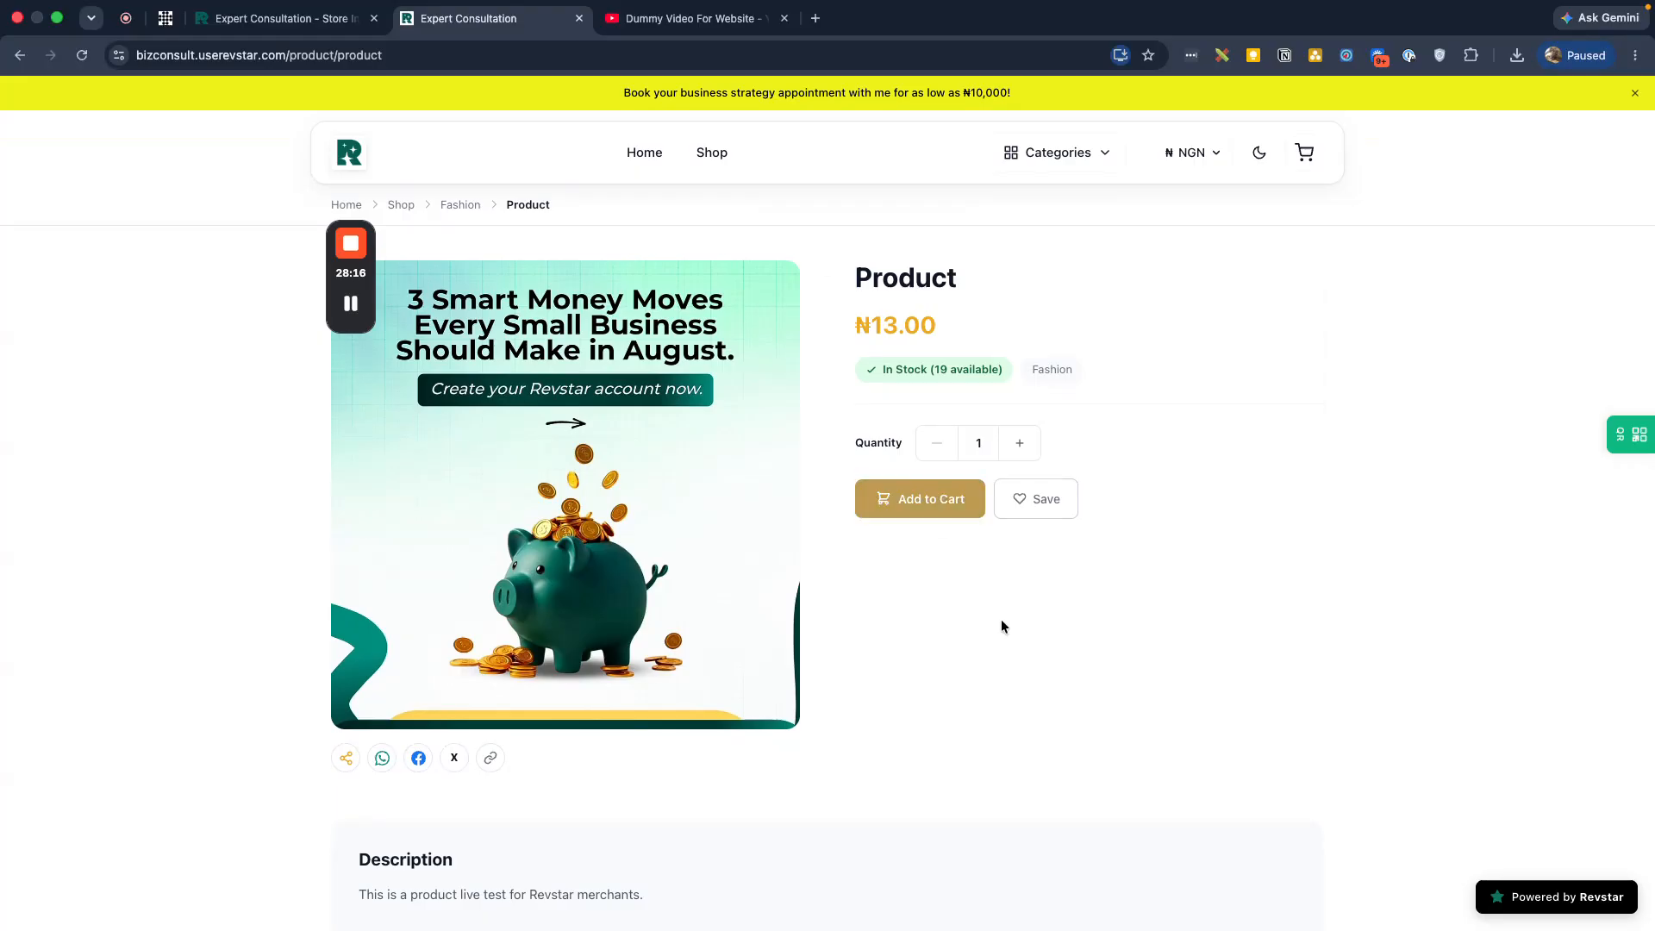
scroll(887, 554, down, 3)
scroll(902, 322, up, 3)
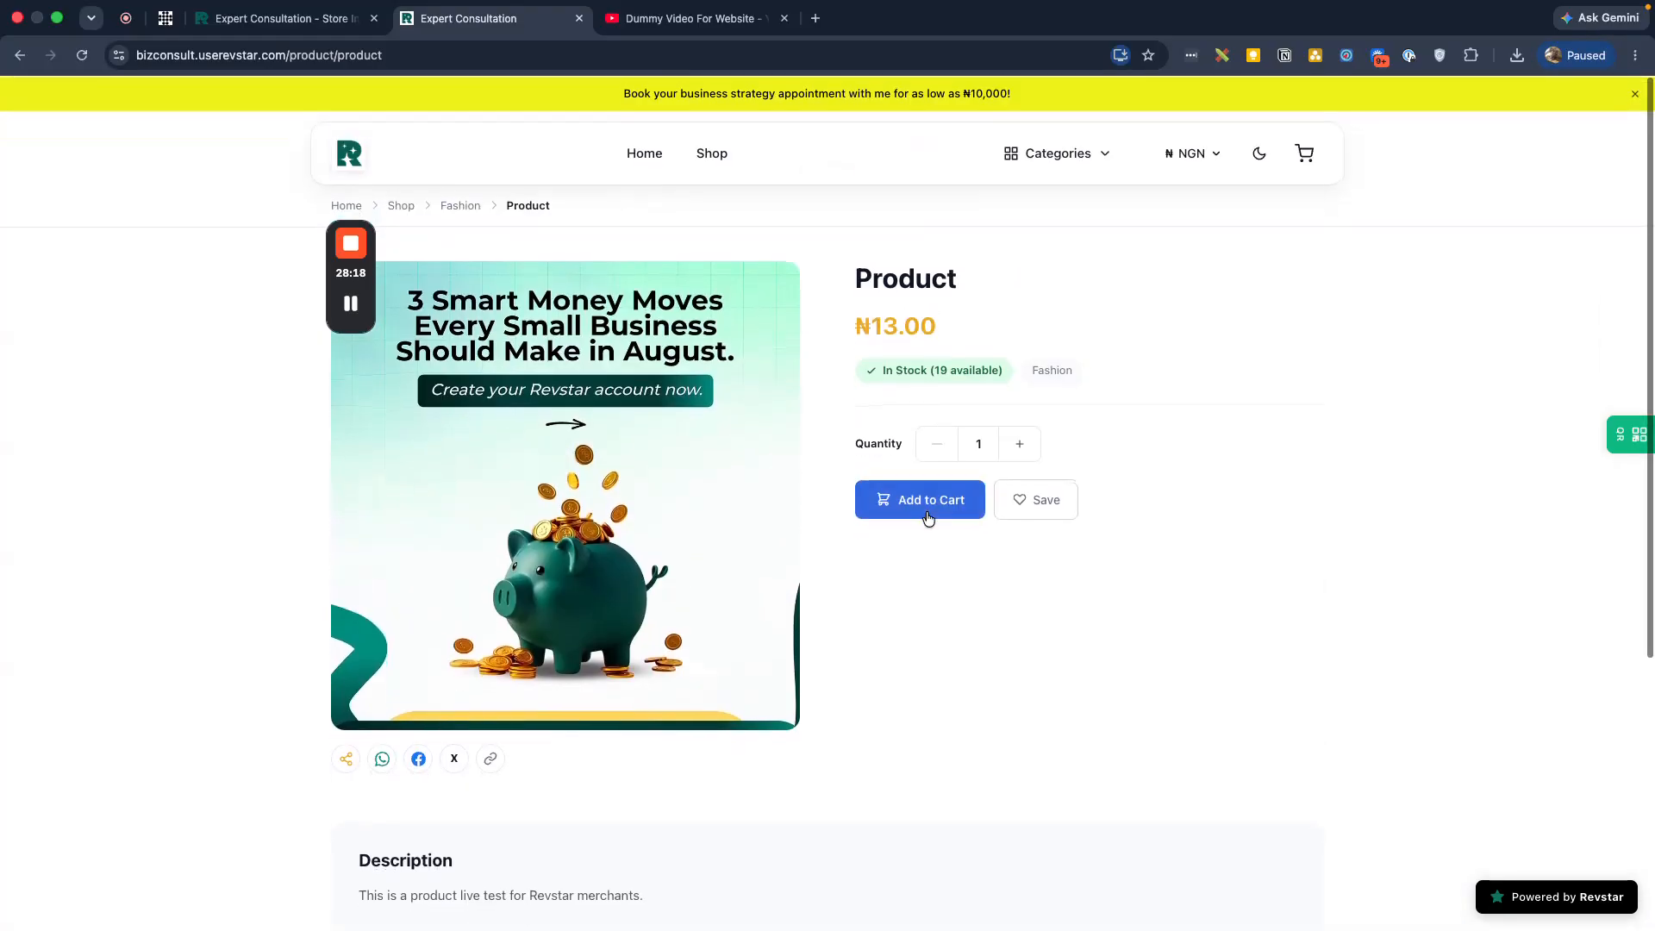
Close the YouTube video page, return to the theme builder, and review the All Products section's layout and style settings
click(645, 22)
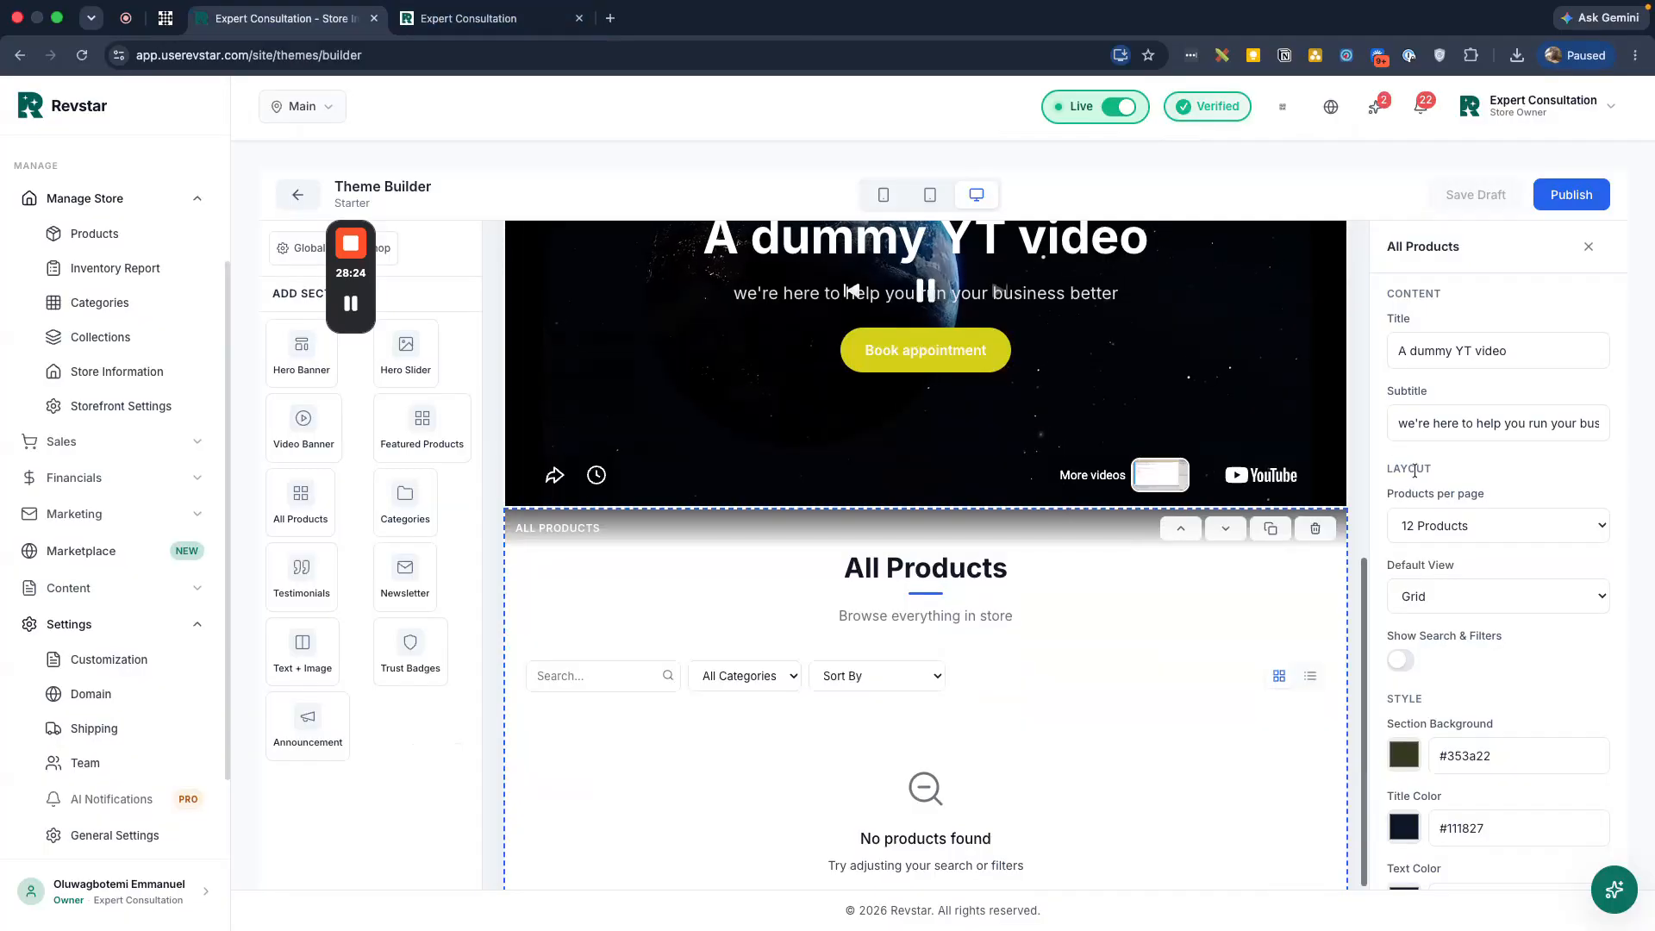
scroll(1416, 473, down, 3)
scroll(1416, 473, up, 3)
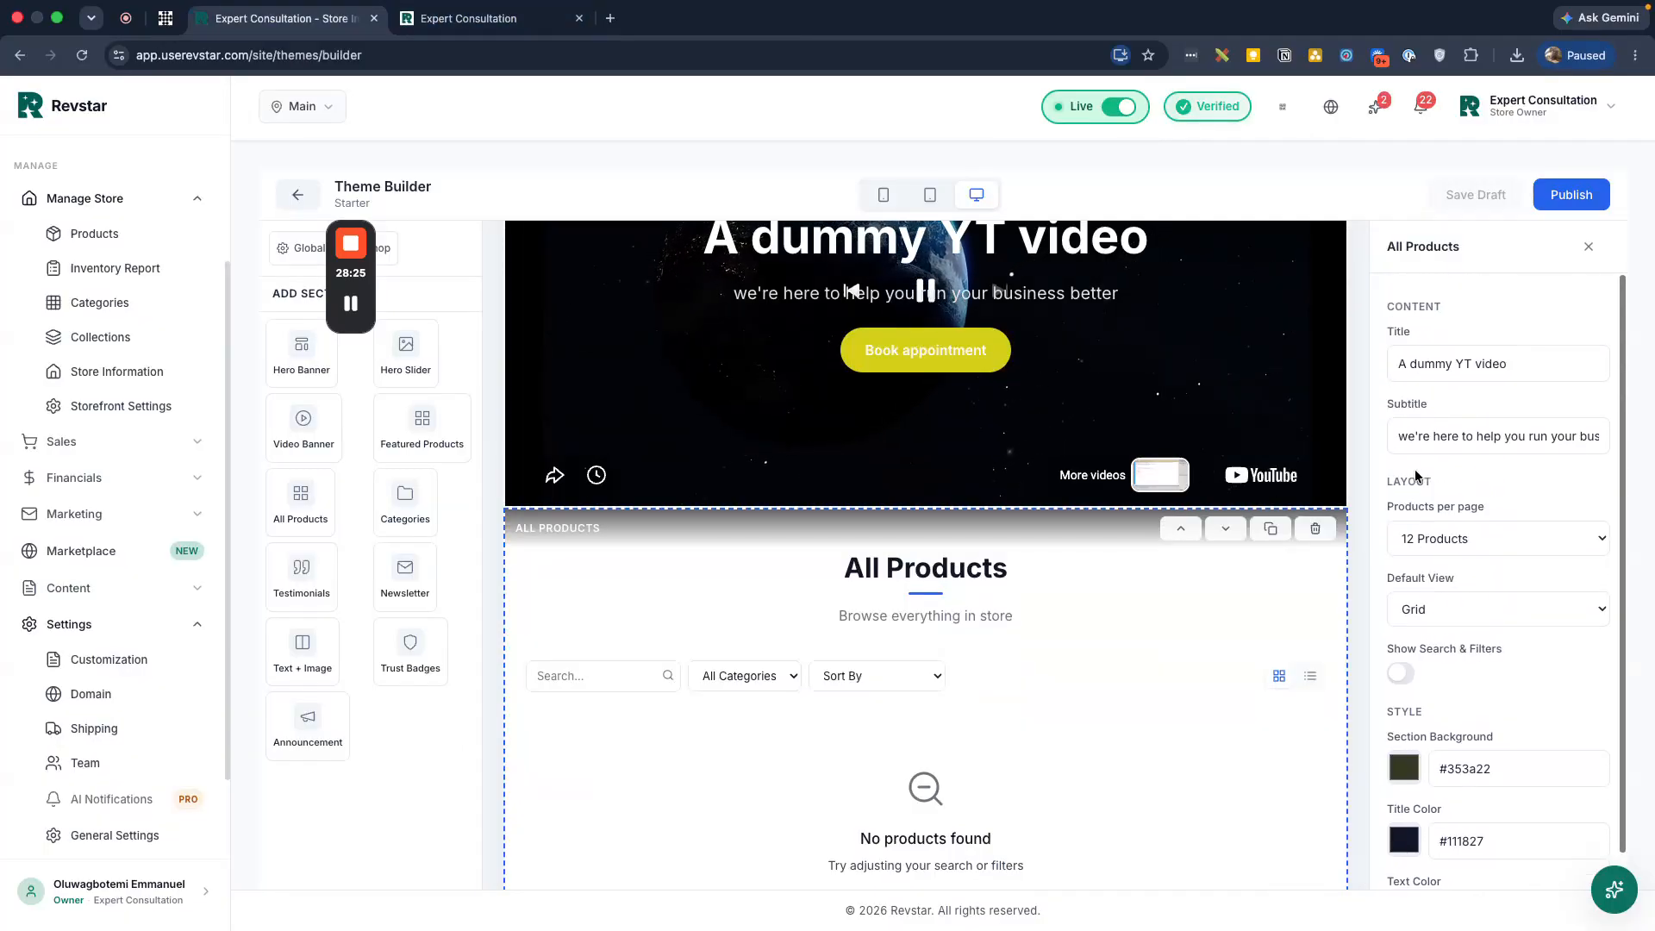
scroll(1439, 560, down, 3)
scroll(1461, 648, down, 3)
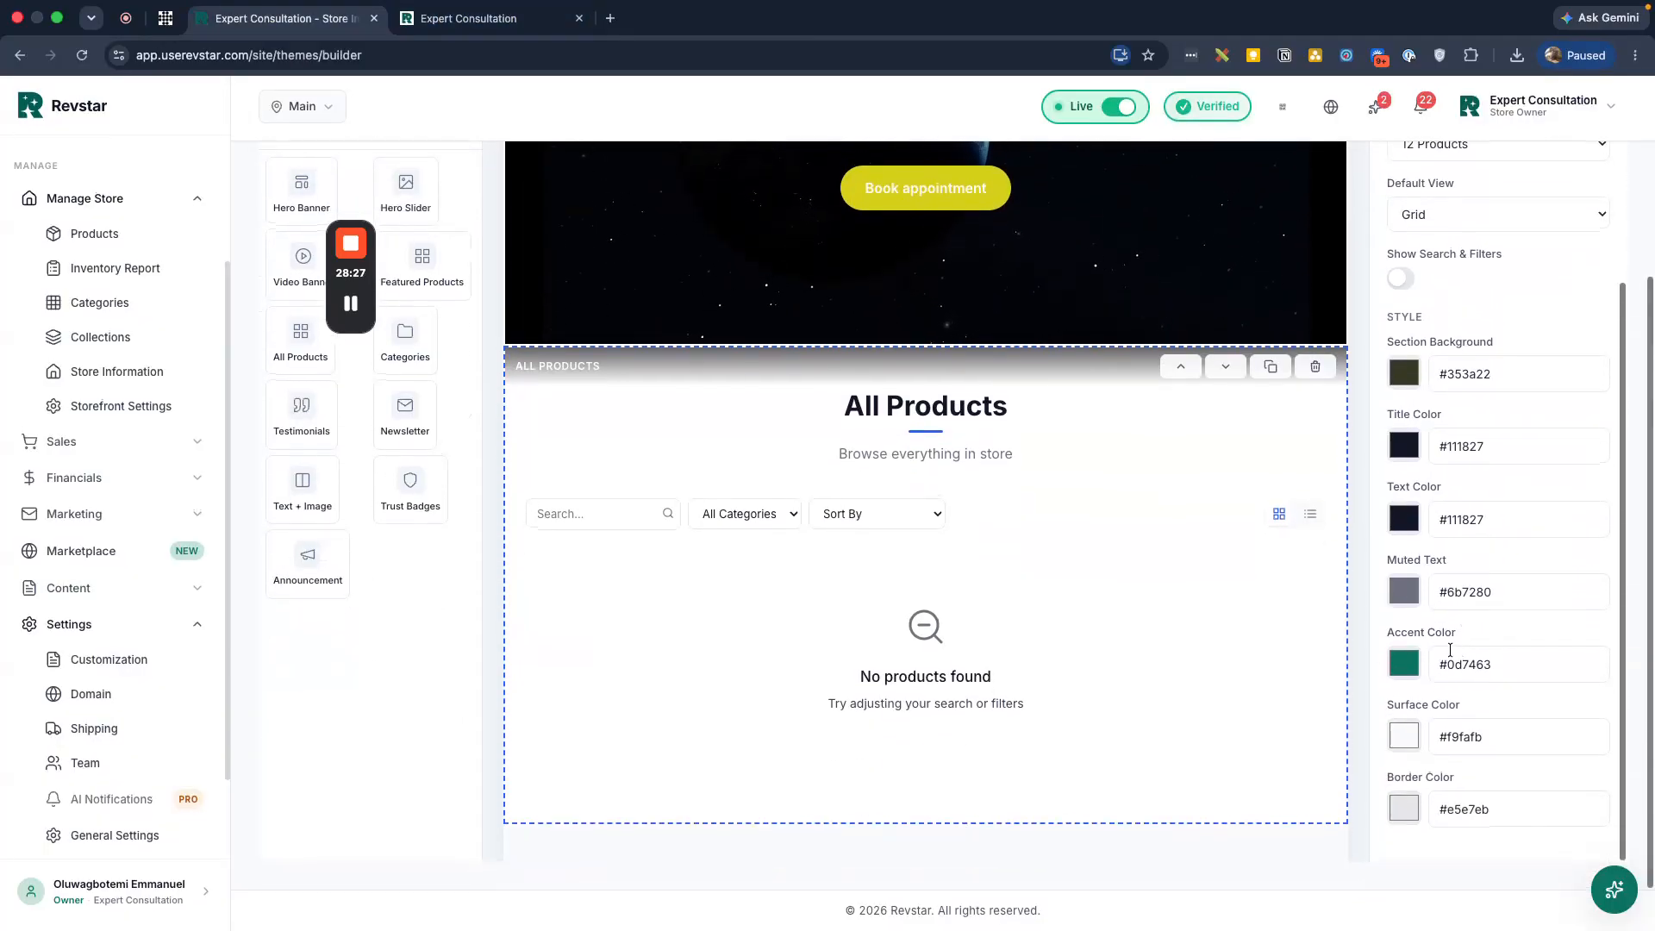
scroll(1202, 628, down, 3)
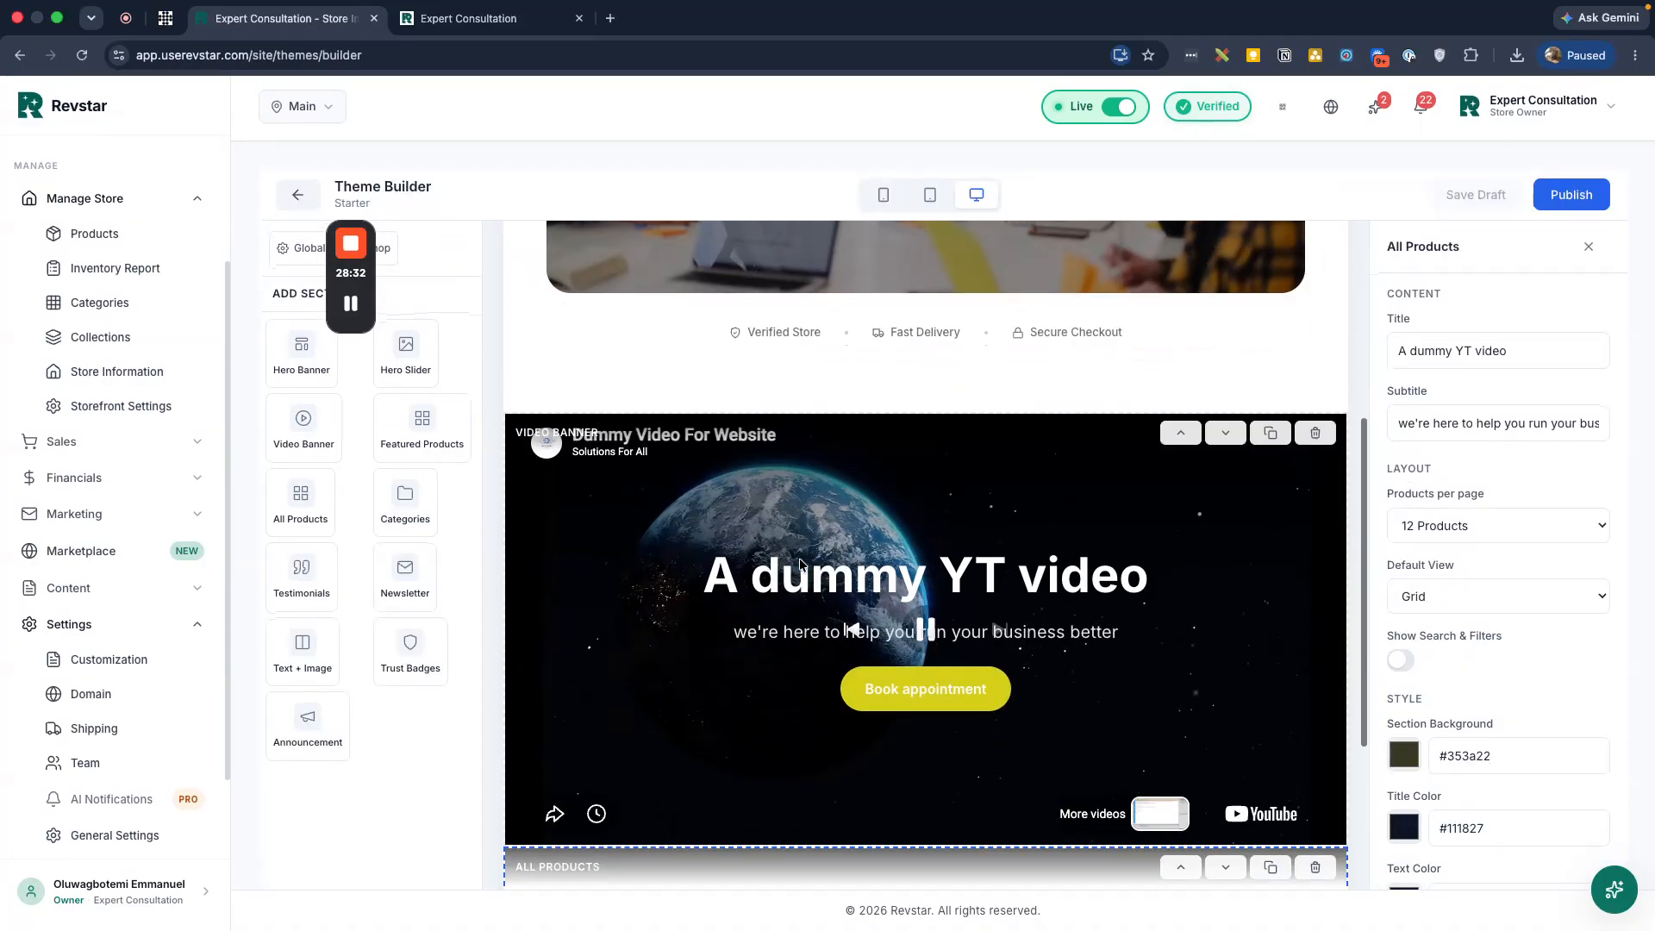
scroll(771, 608, down, 2)
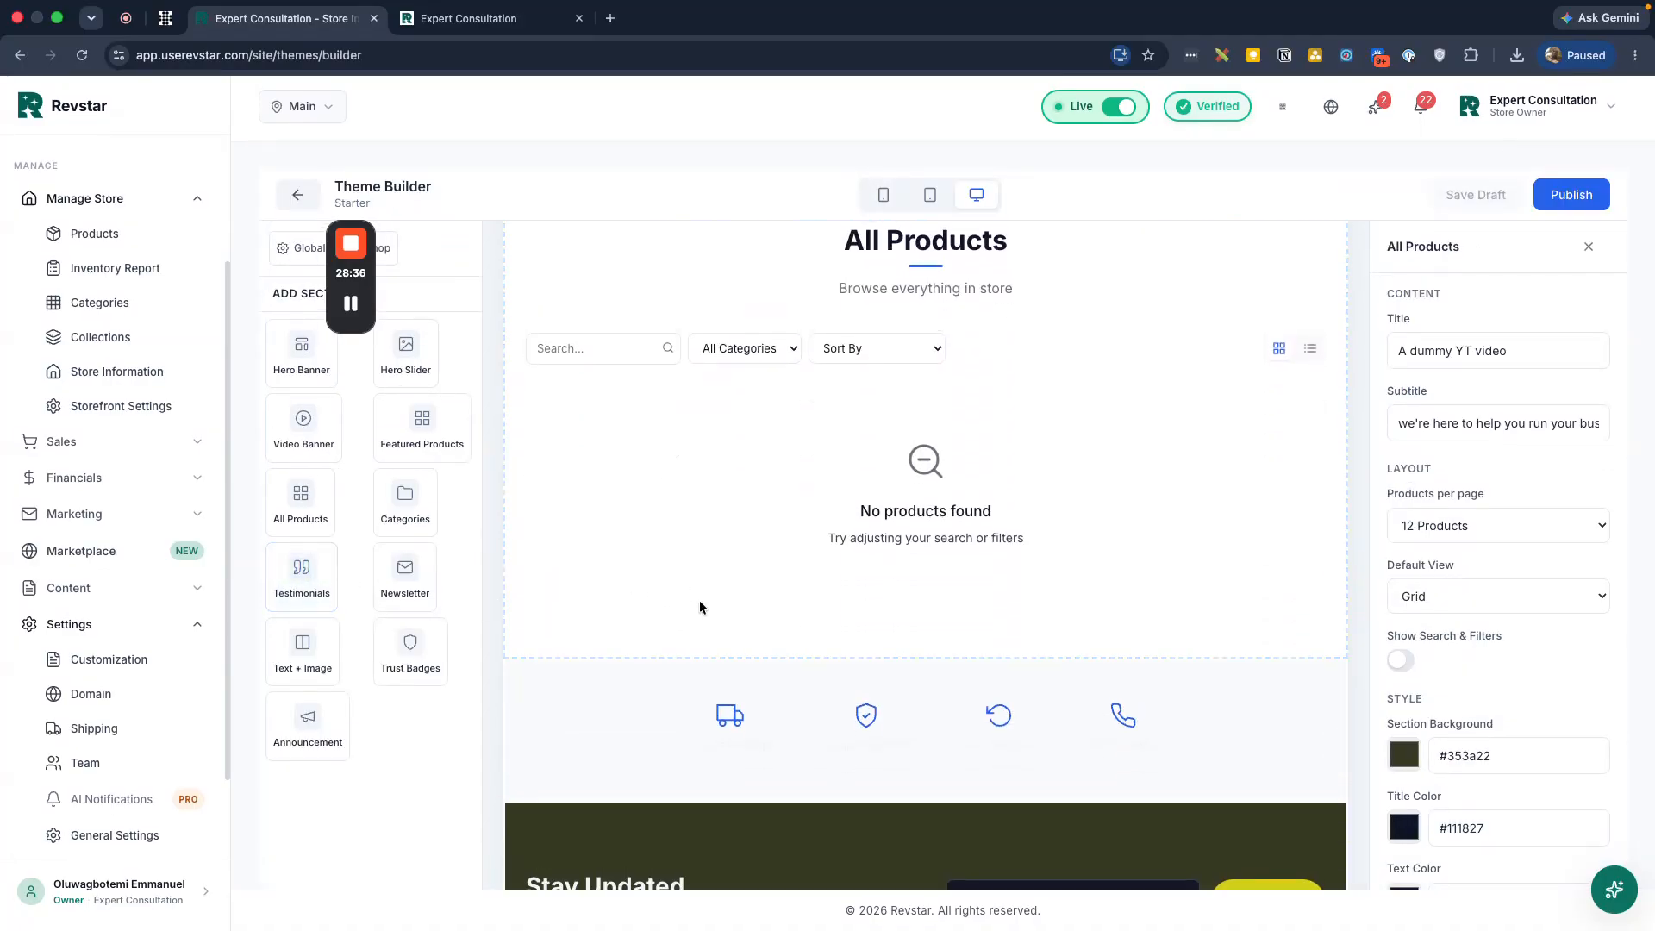
Try a Testimonials section below the Newsletter, look over its layout and style settings, and delete the section
click(286, 601)
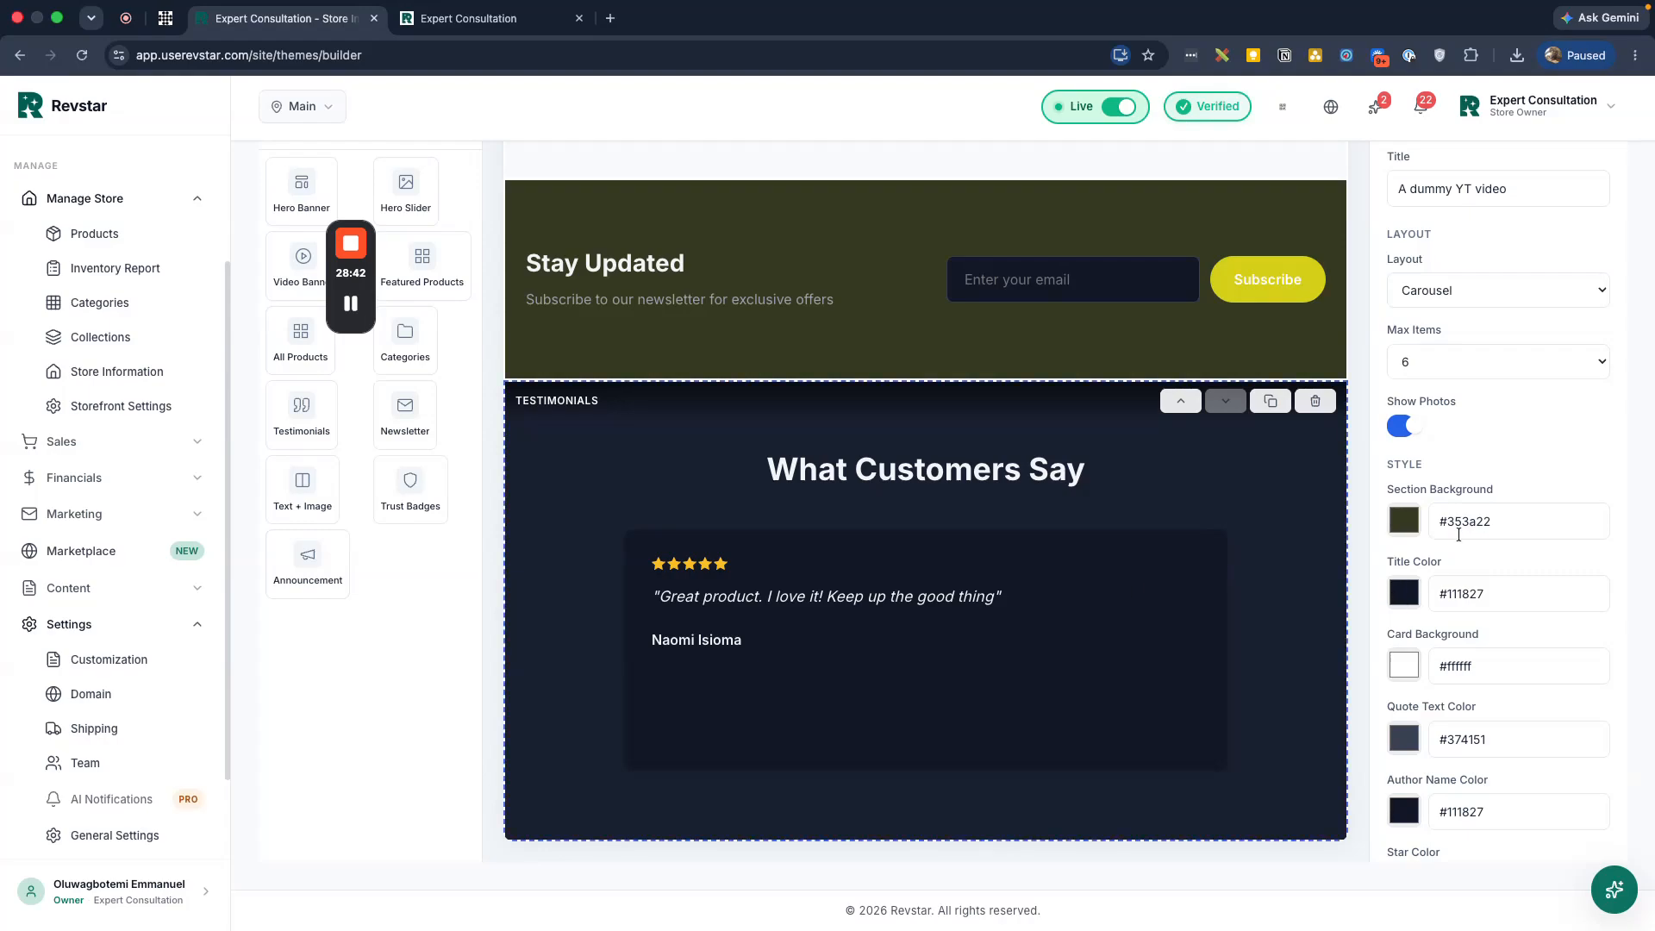
scroll(1458, 533, up, 2)
scroll(1458, 533, down, 5)
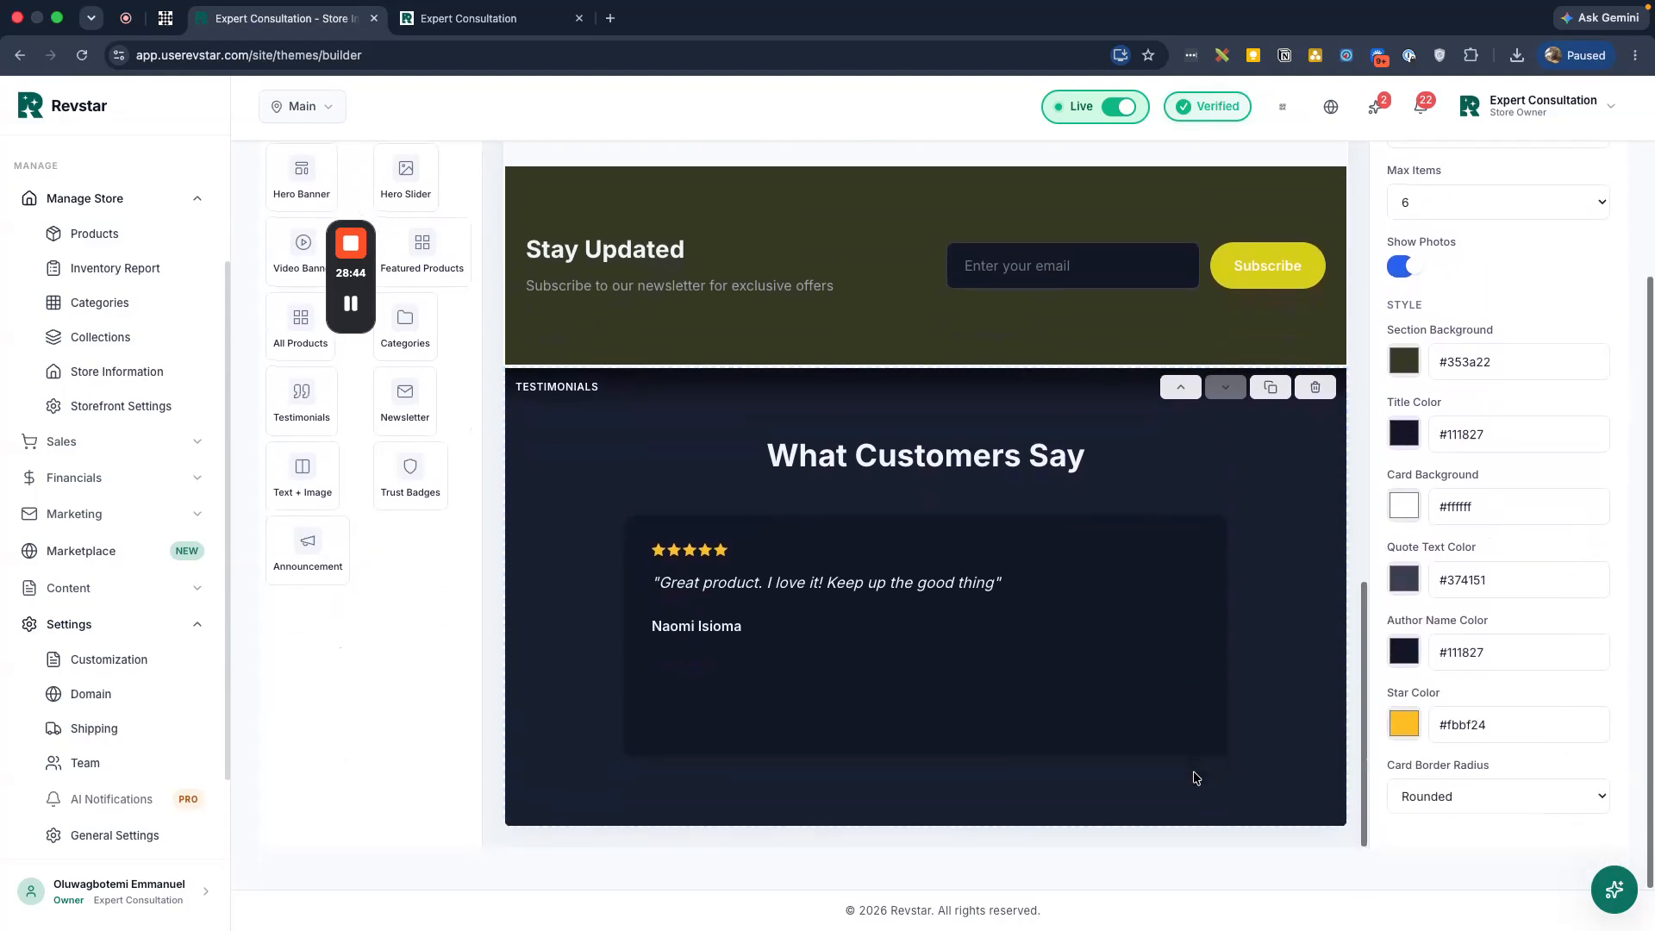
scroll(1197, 777, up, 1)
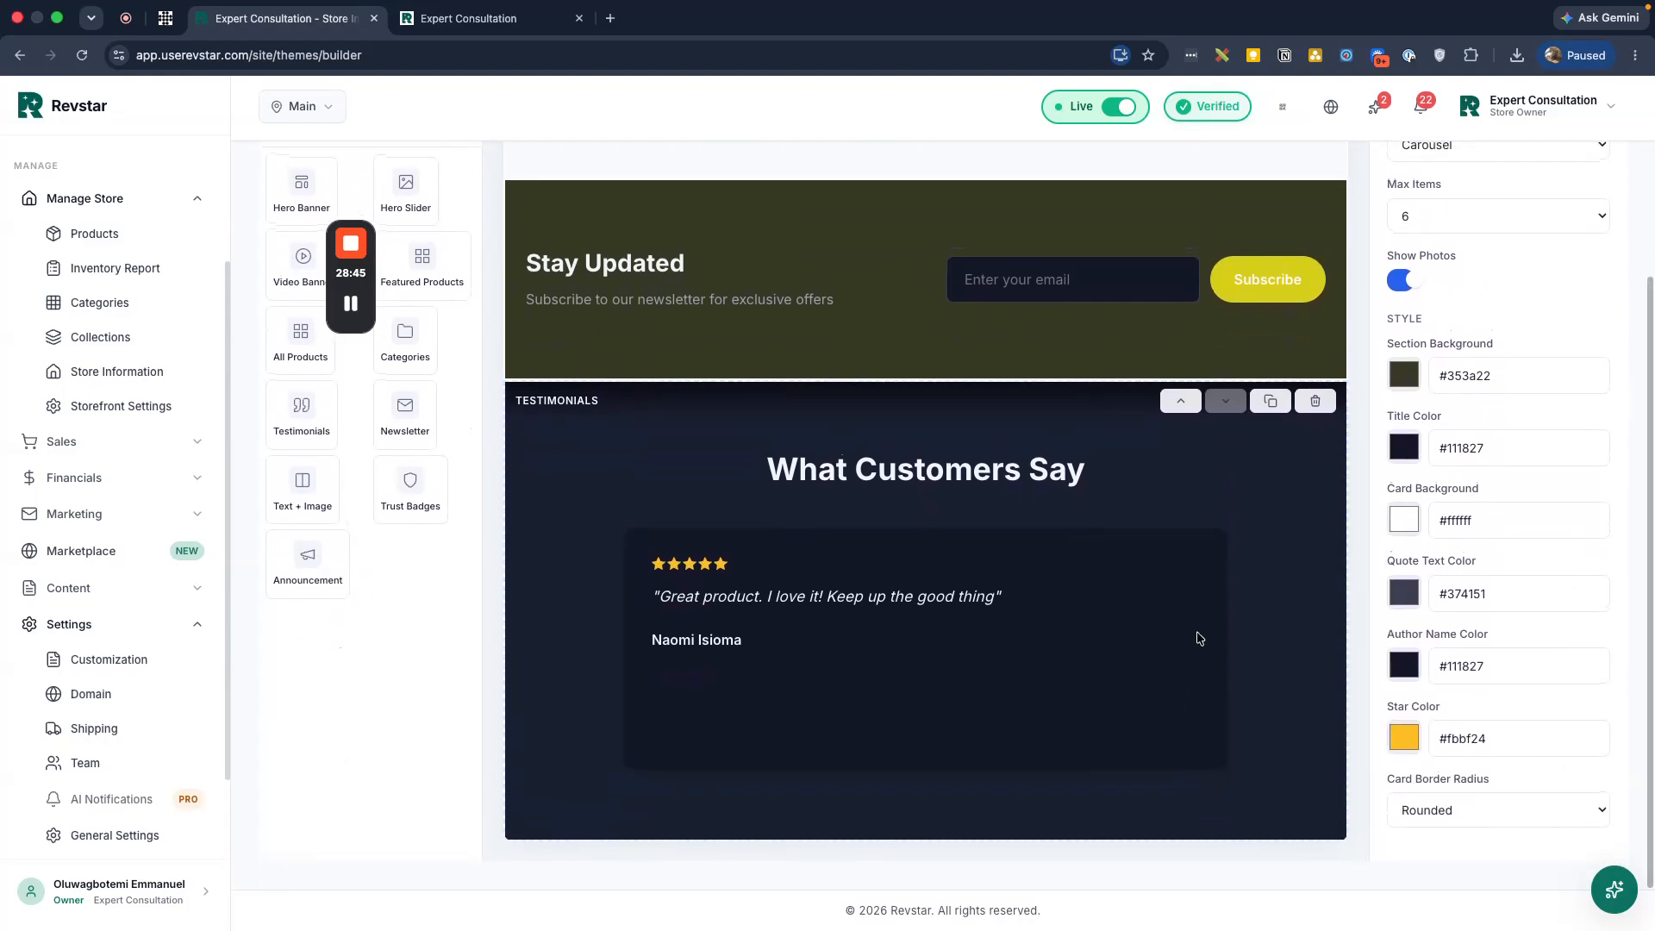
click(1315, 403)
Save the current theme layout without the Testimonials section as a draft
scroll(1320, 323, up, 15)
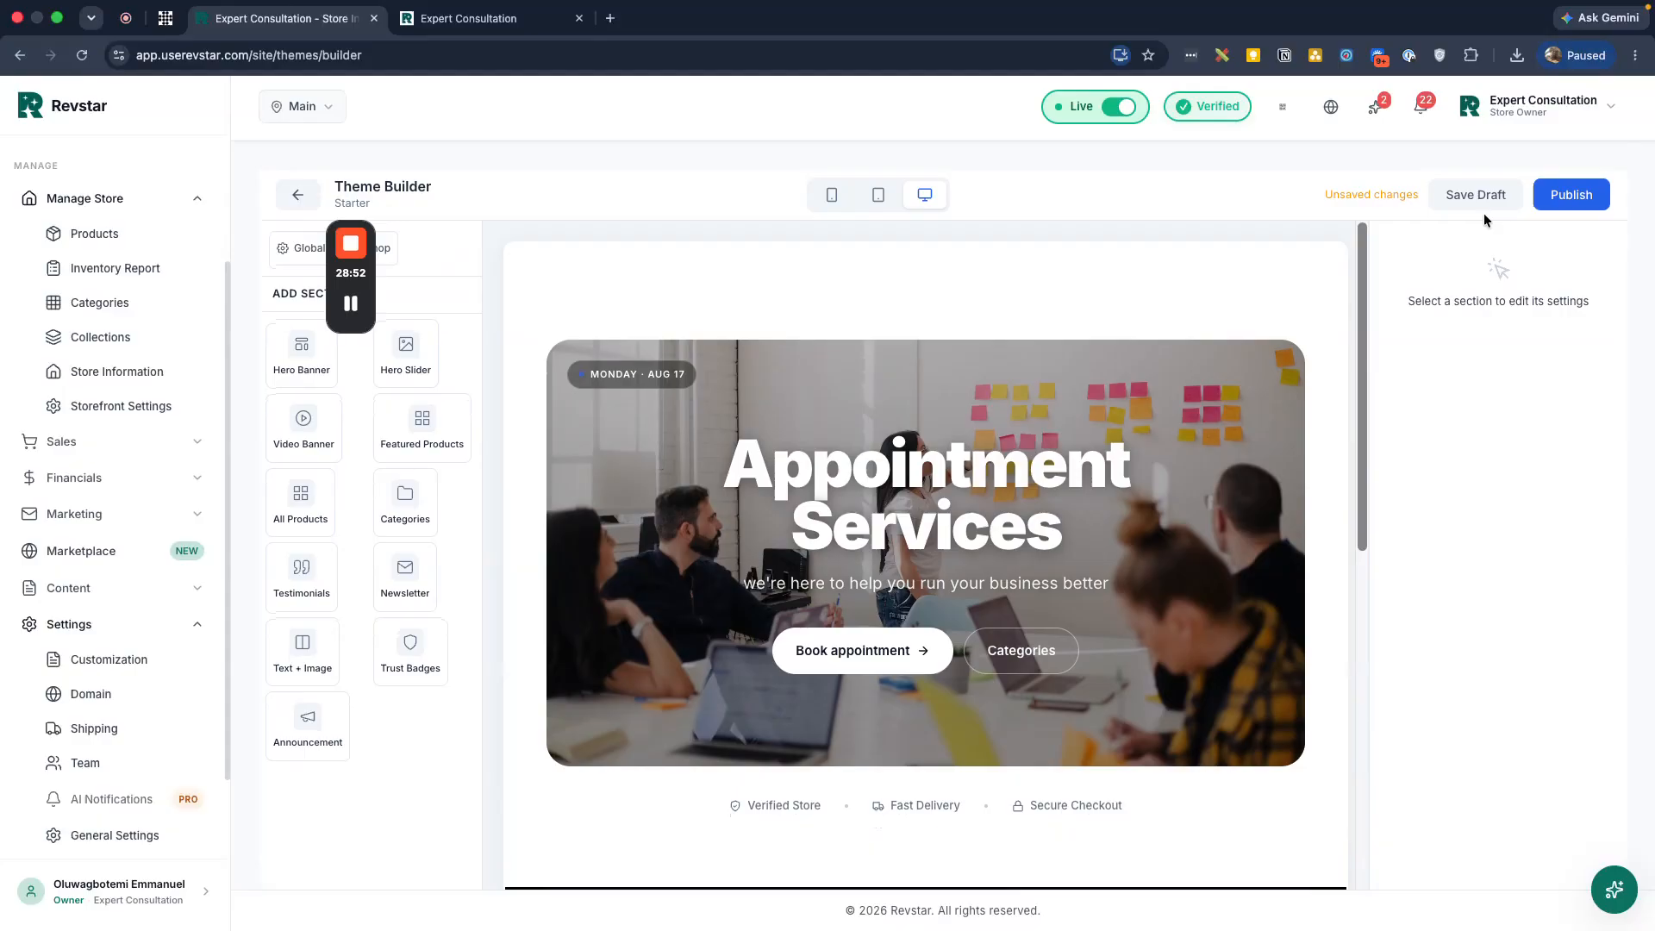
click(1474, 197)
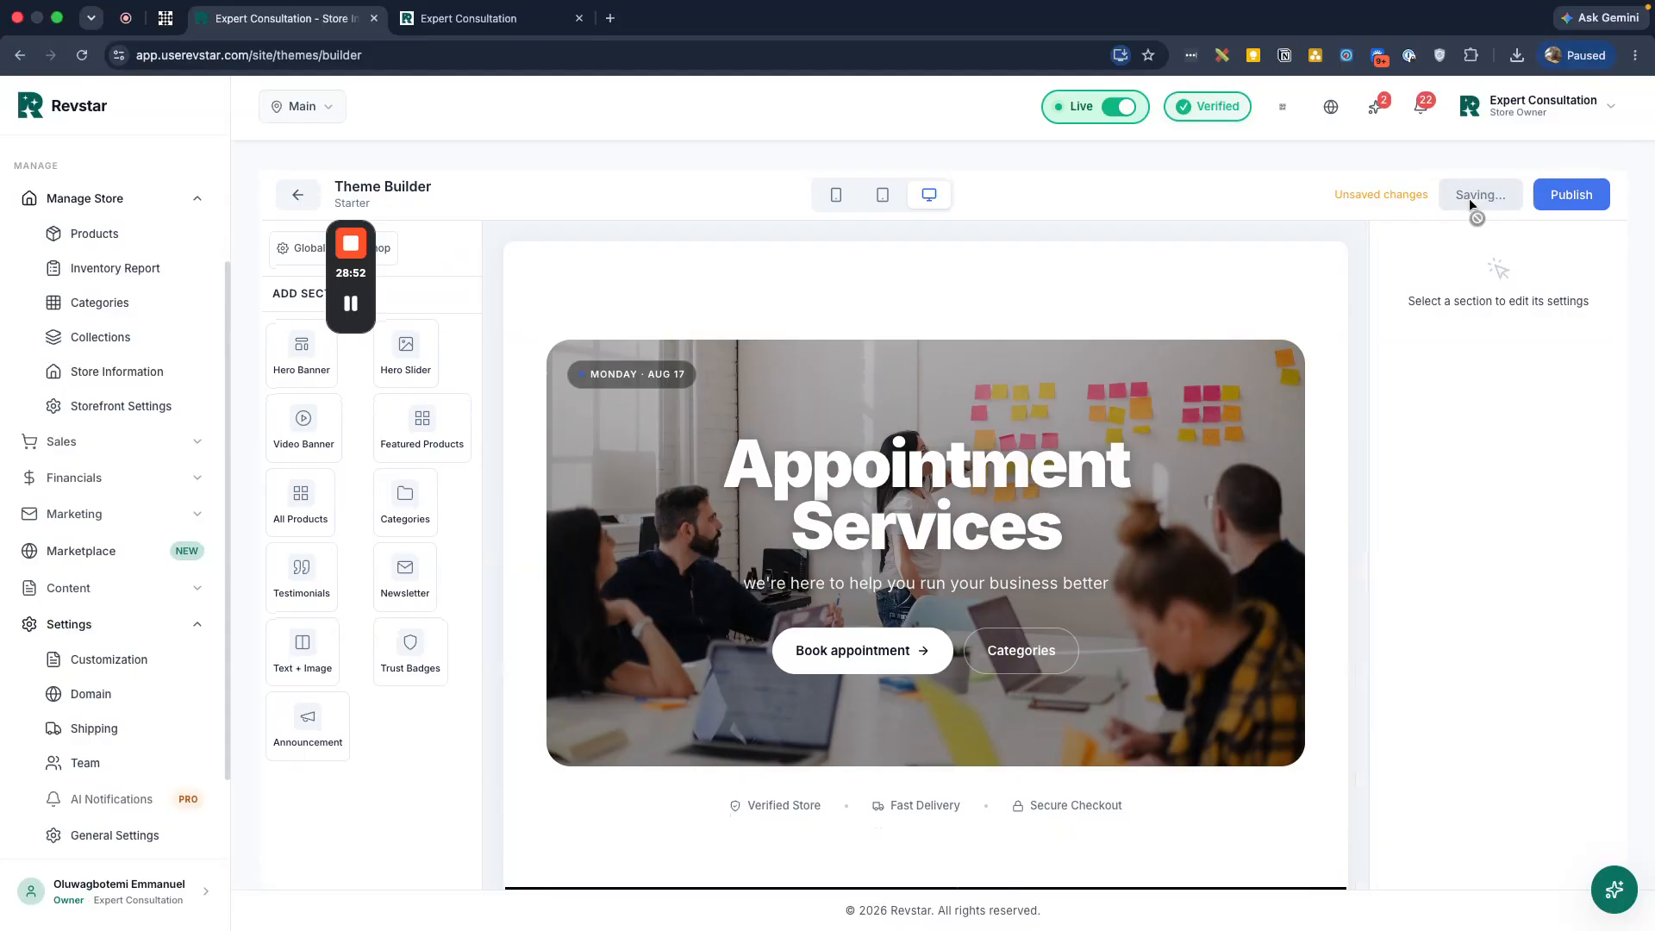
Look over the hero and video banner sections in the theme preview
scroll(1122, 550, down, 10)
scroll(1122, 550, up, 10)
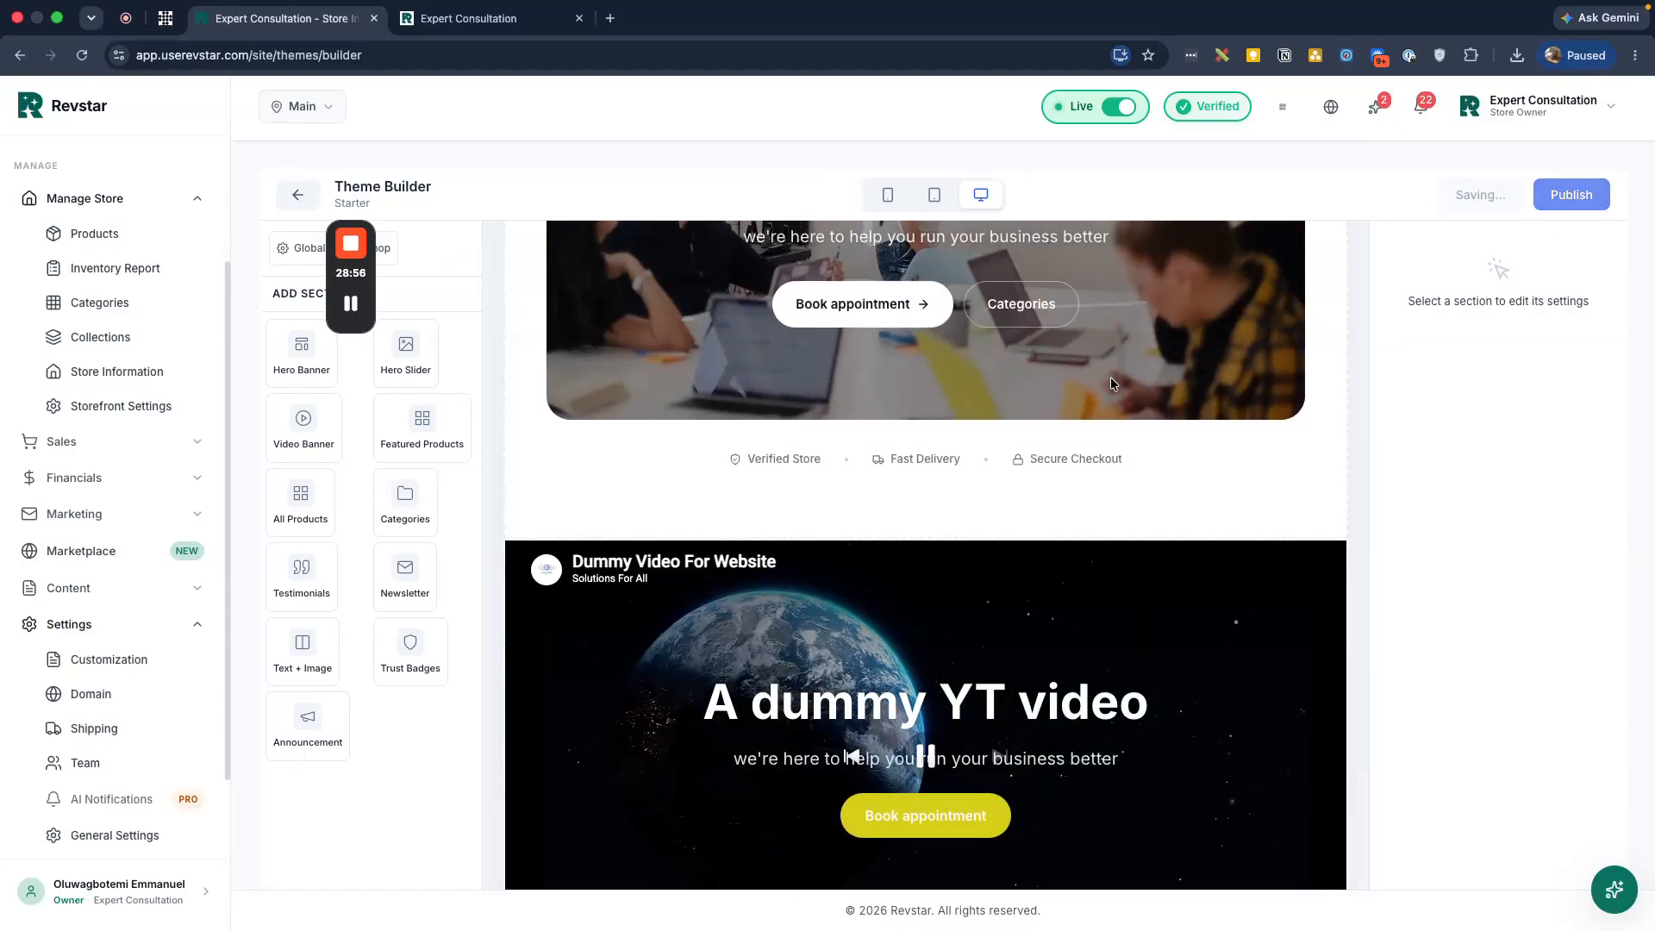
scroll(1110, 391, down, 1)
scroll(78, 366, down, 1)
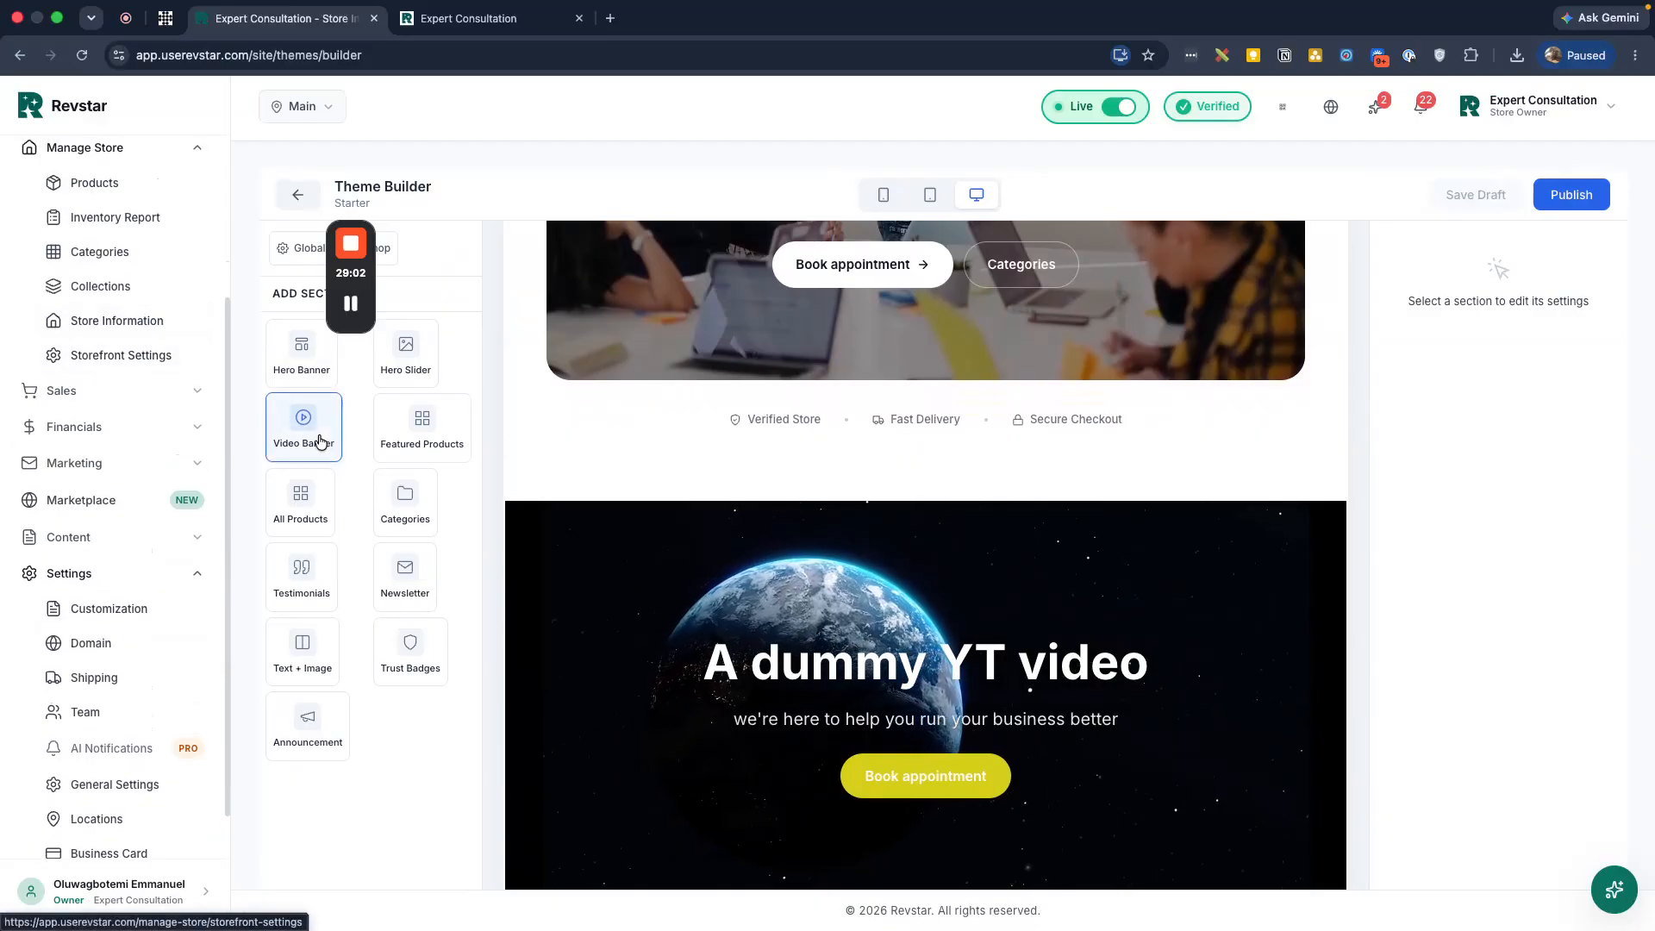
scroll(517, 500, down, 3)
scroll(757, 580, up, 5)
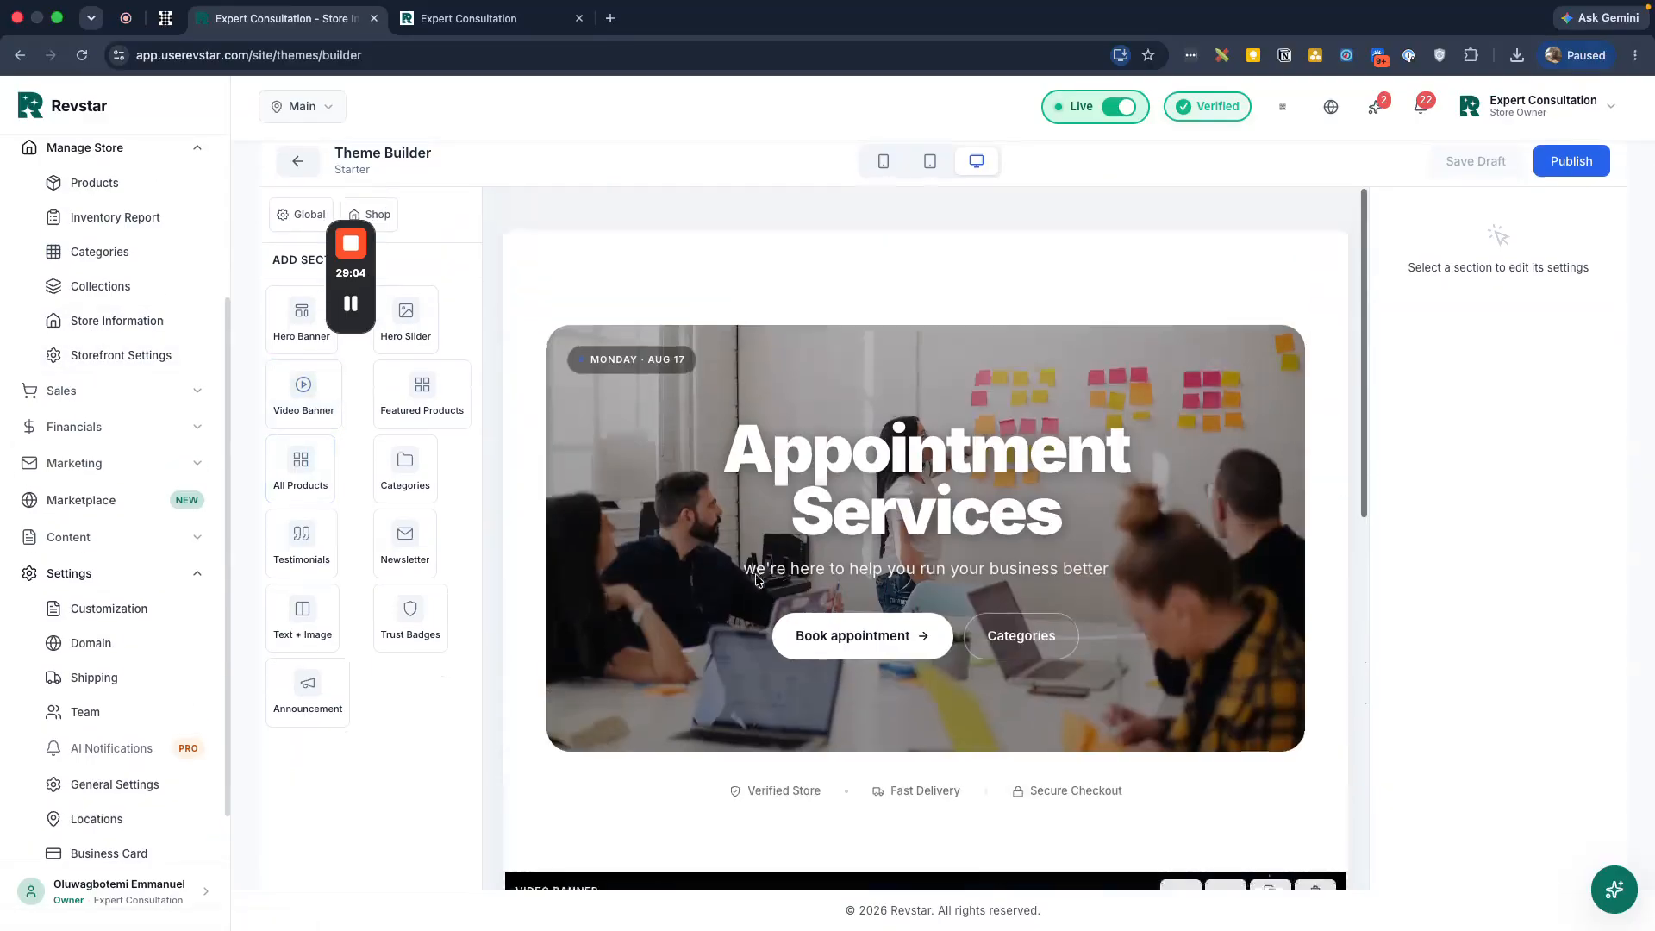
scroll(757, 580, down, 5)
scroll(755, 572, down, 1)
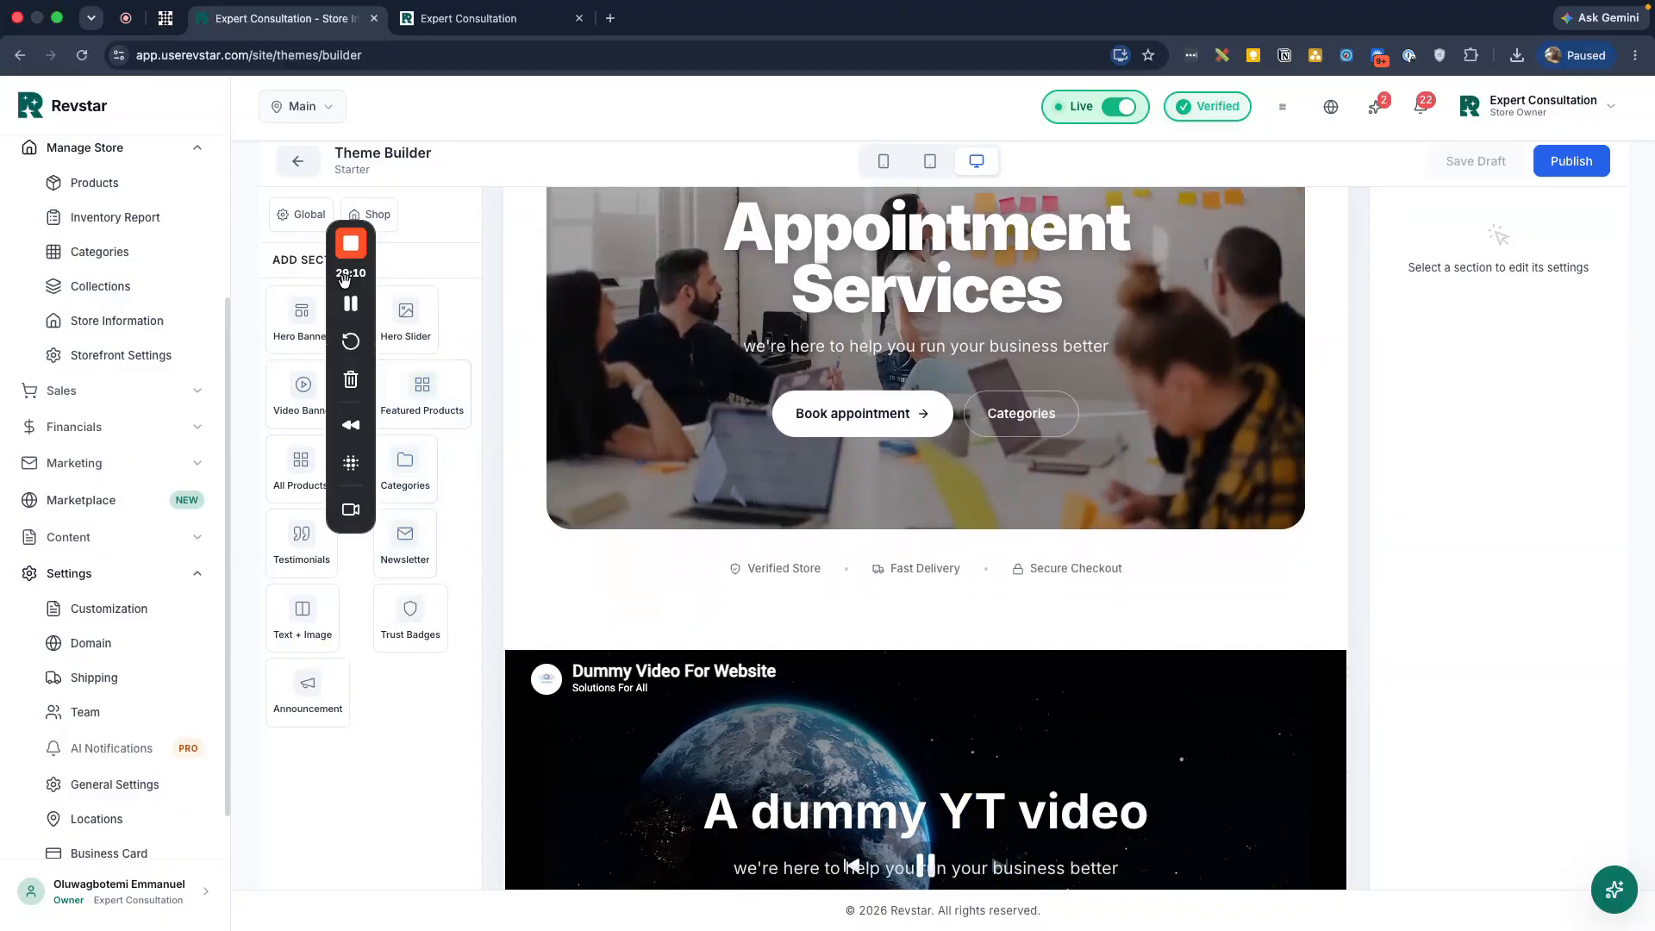
Open the theme's shop page settings and compare their layout options with the live storefront's Shop page
drag(333, 285, 597, 303)
click(377, 215)
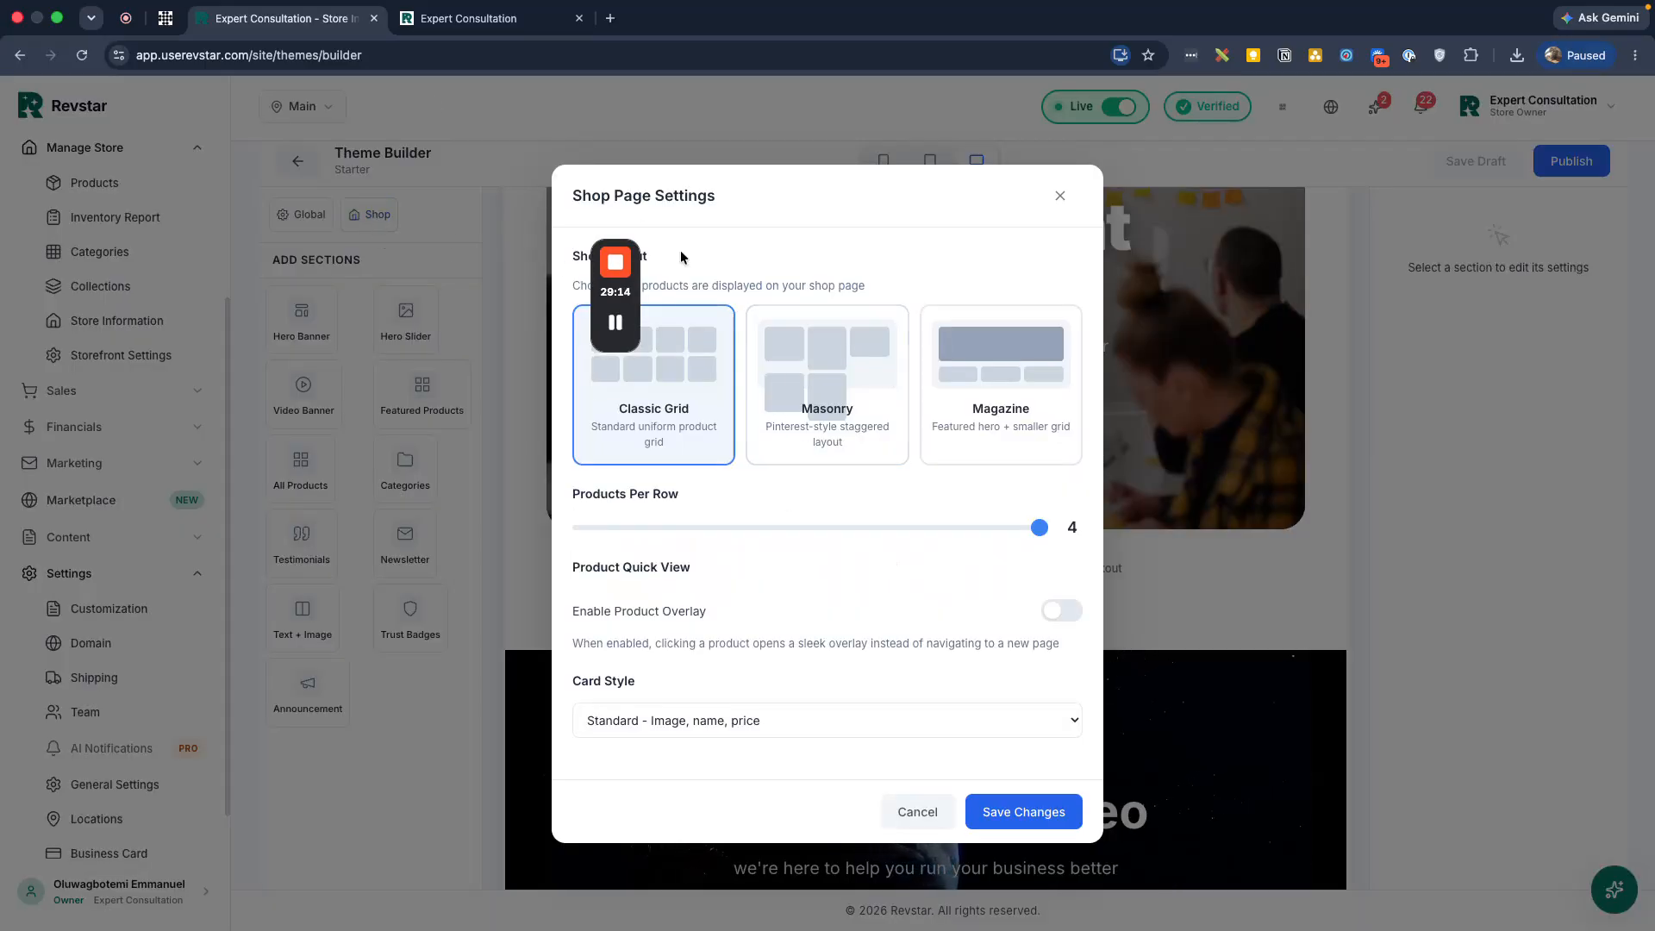
click(505, 19)
click(701, 153)
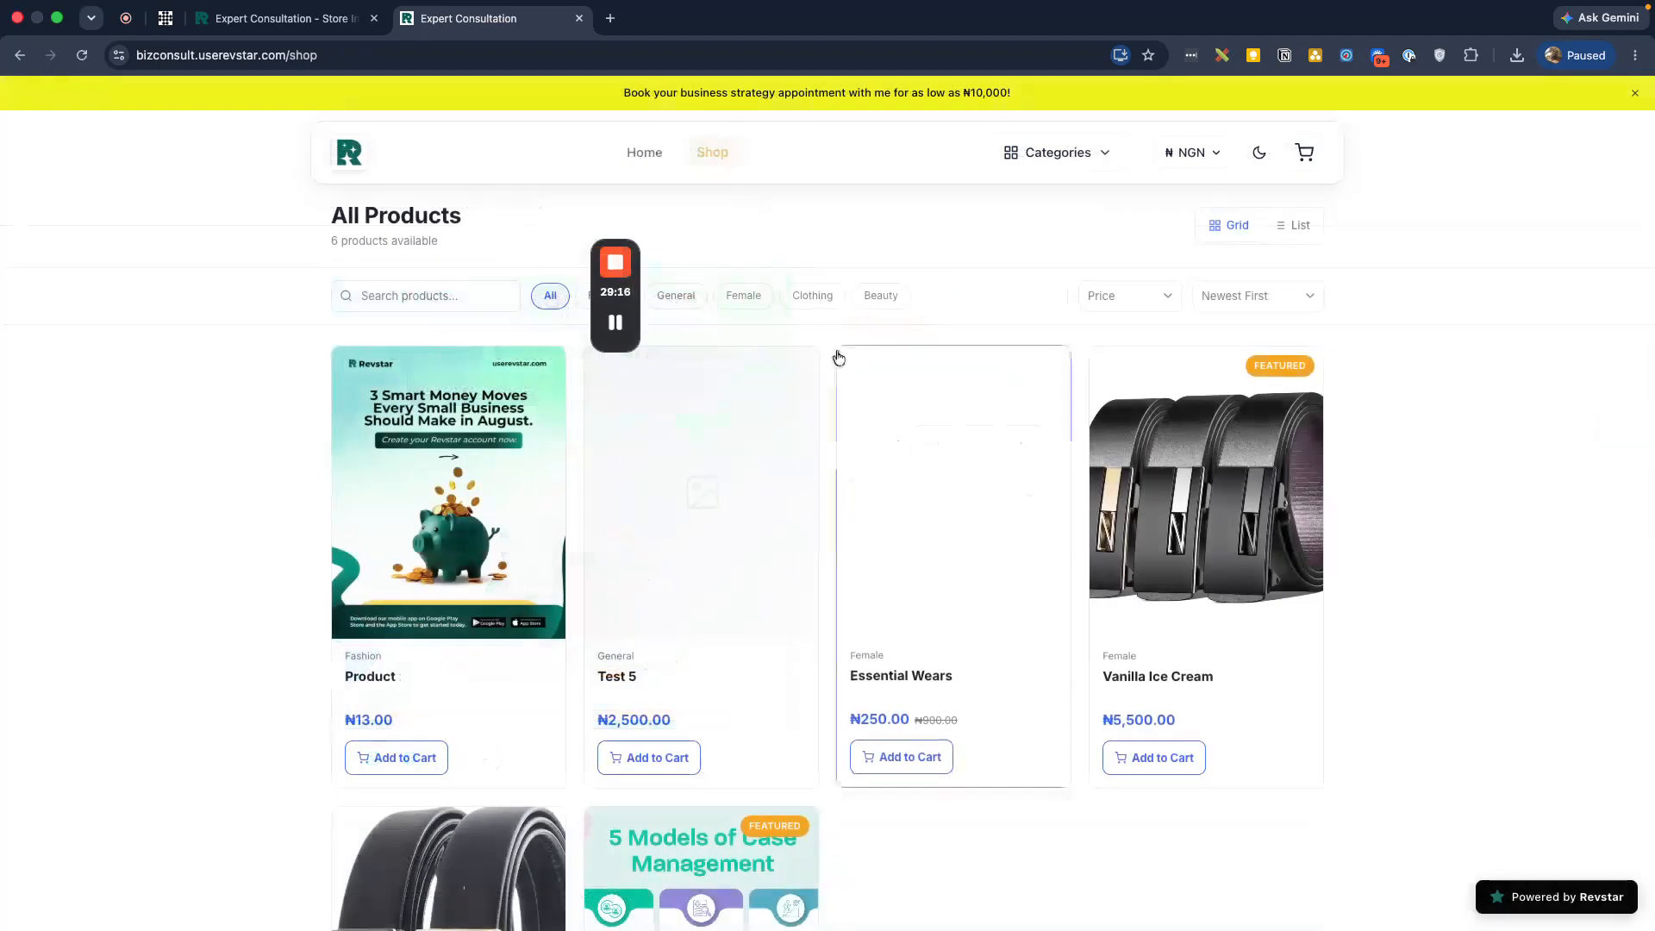
scroll(794, 517, down, 3)
scroll(727, 451, up, 1)
click(354, 41)
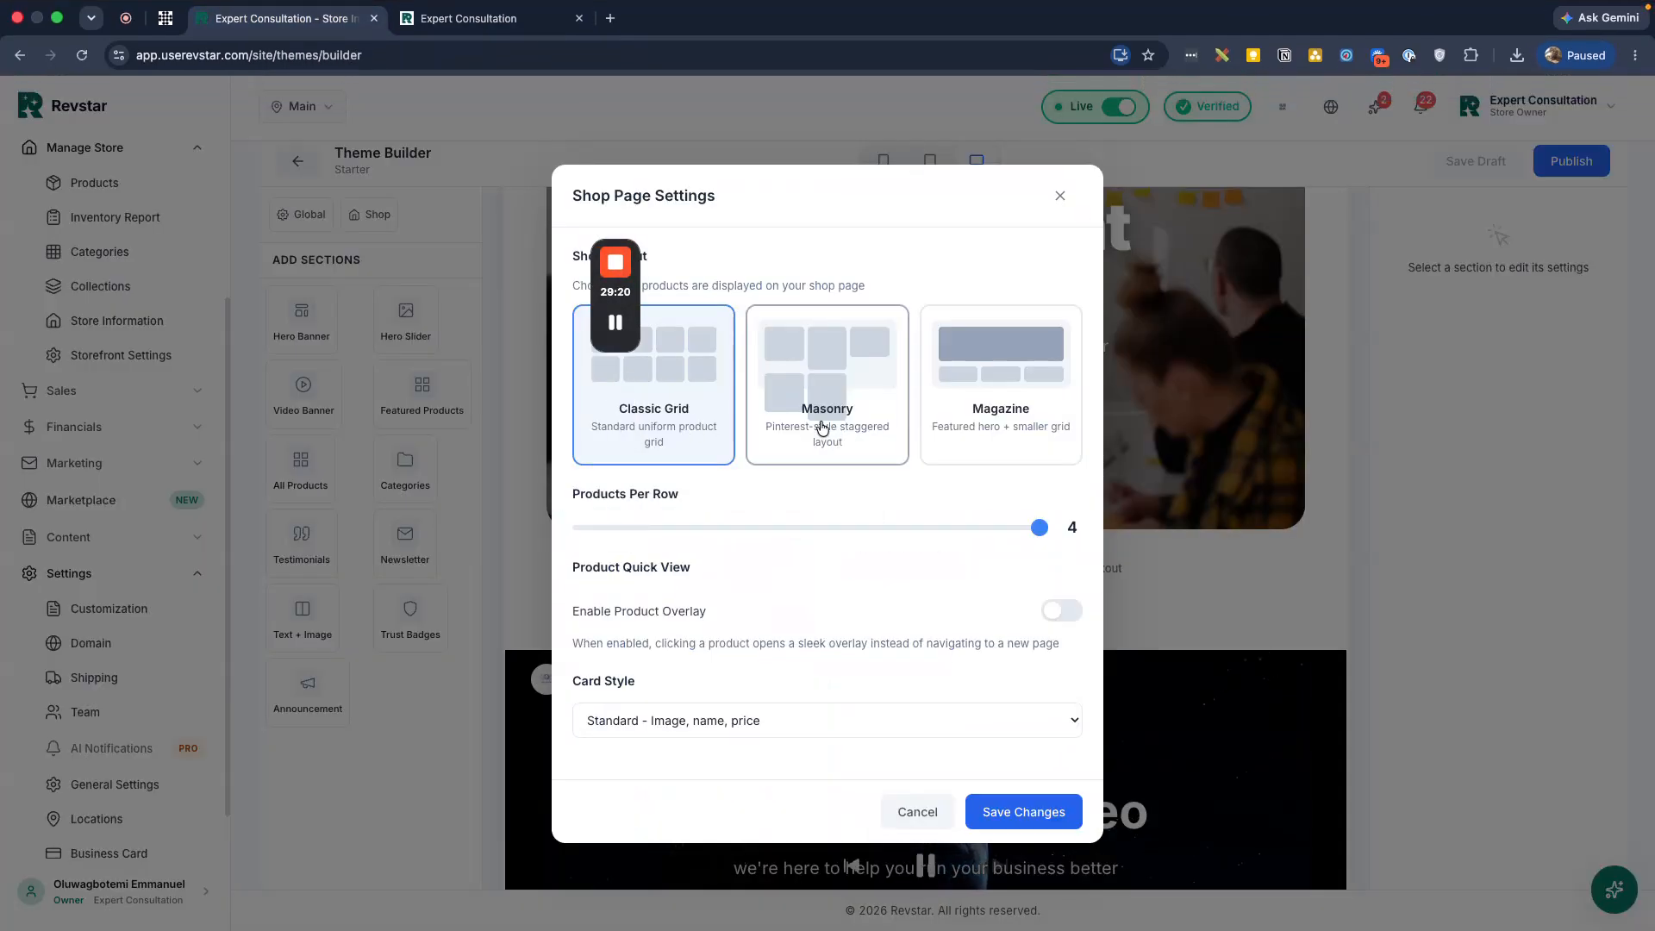
Switch the shop page layout to Magazine and look over its product row, hero product and card options
click(805, 410)
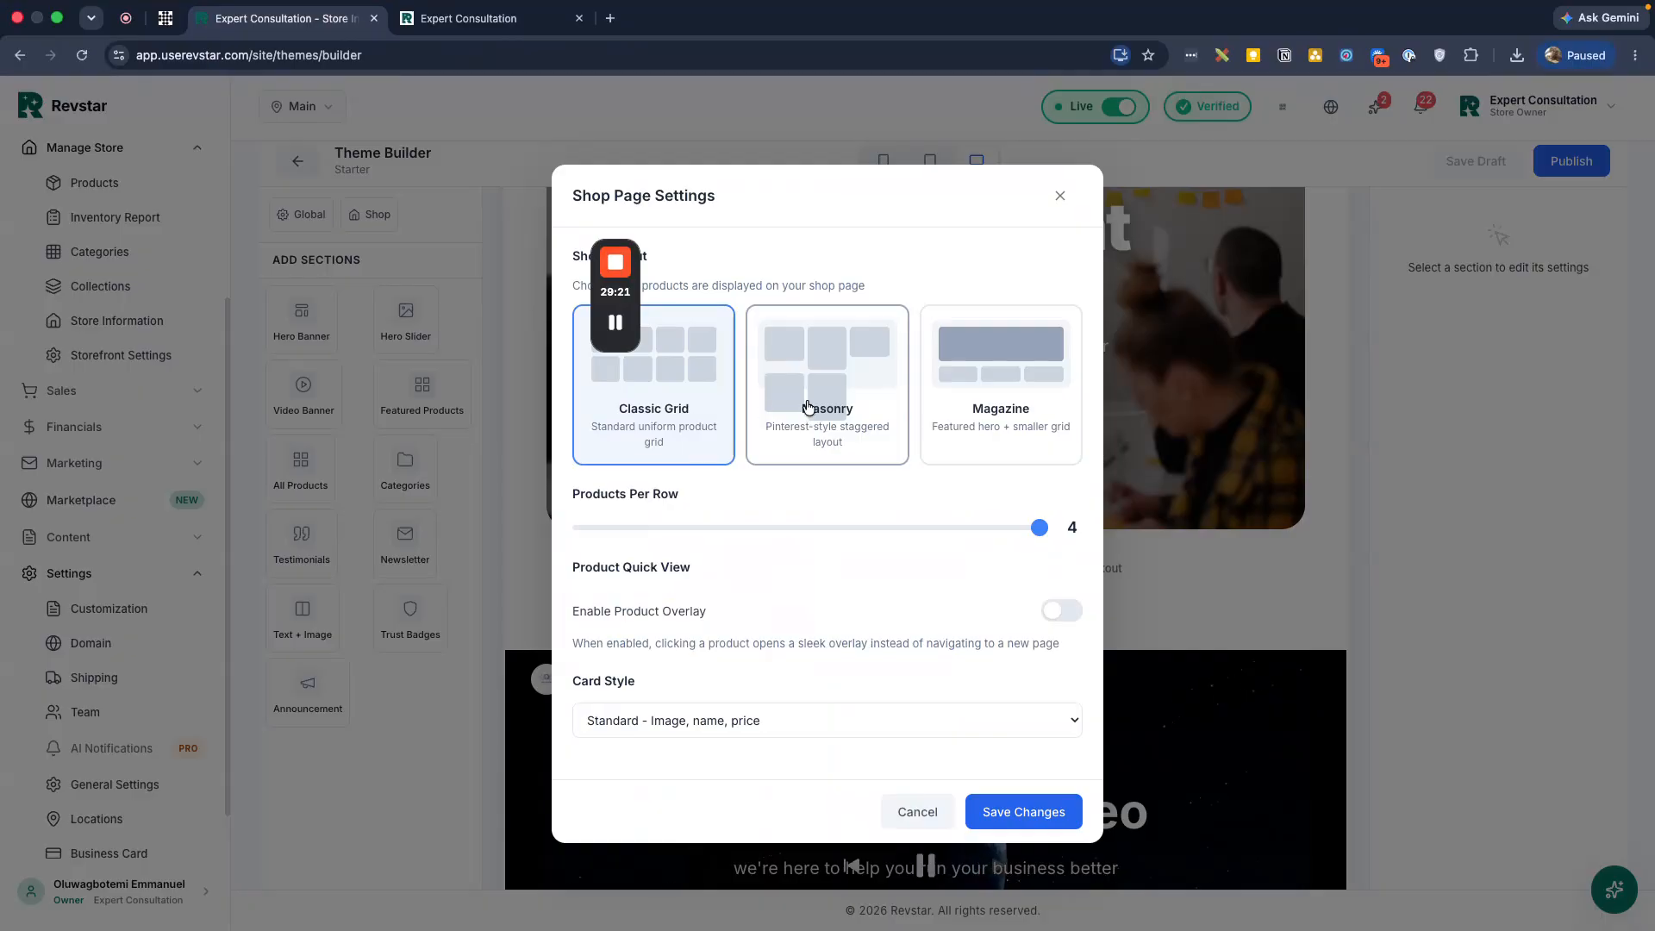
click(945, 406)
click(862, 405)
click(948, 440)
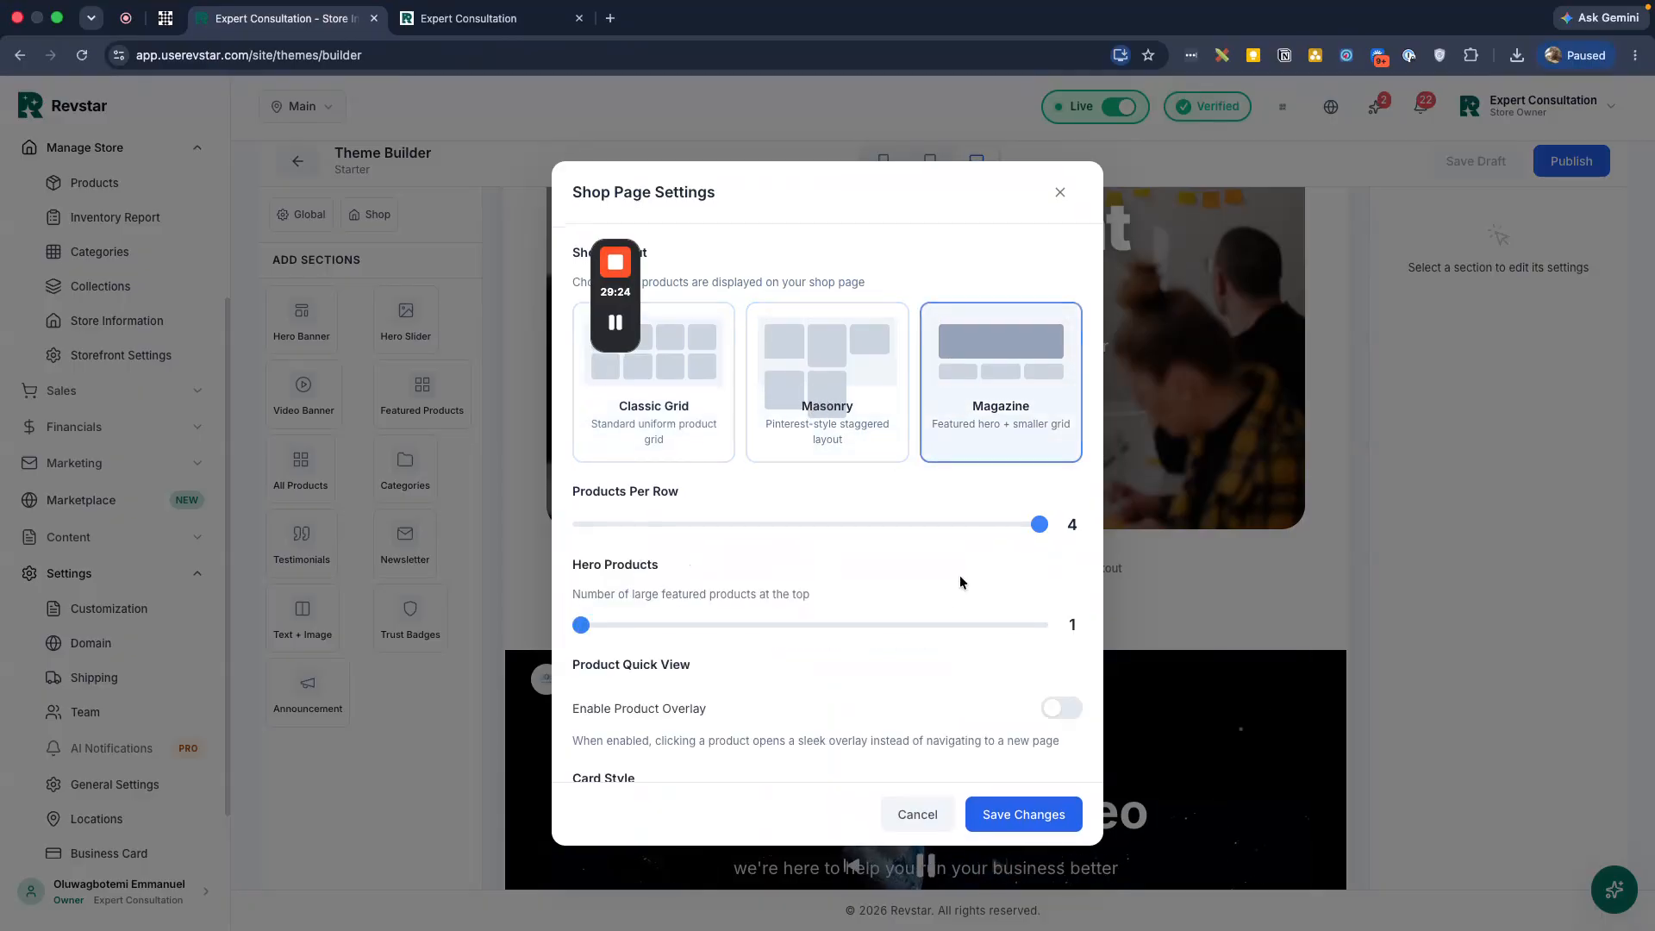
scroll(829, 568, down, 2)
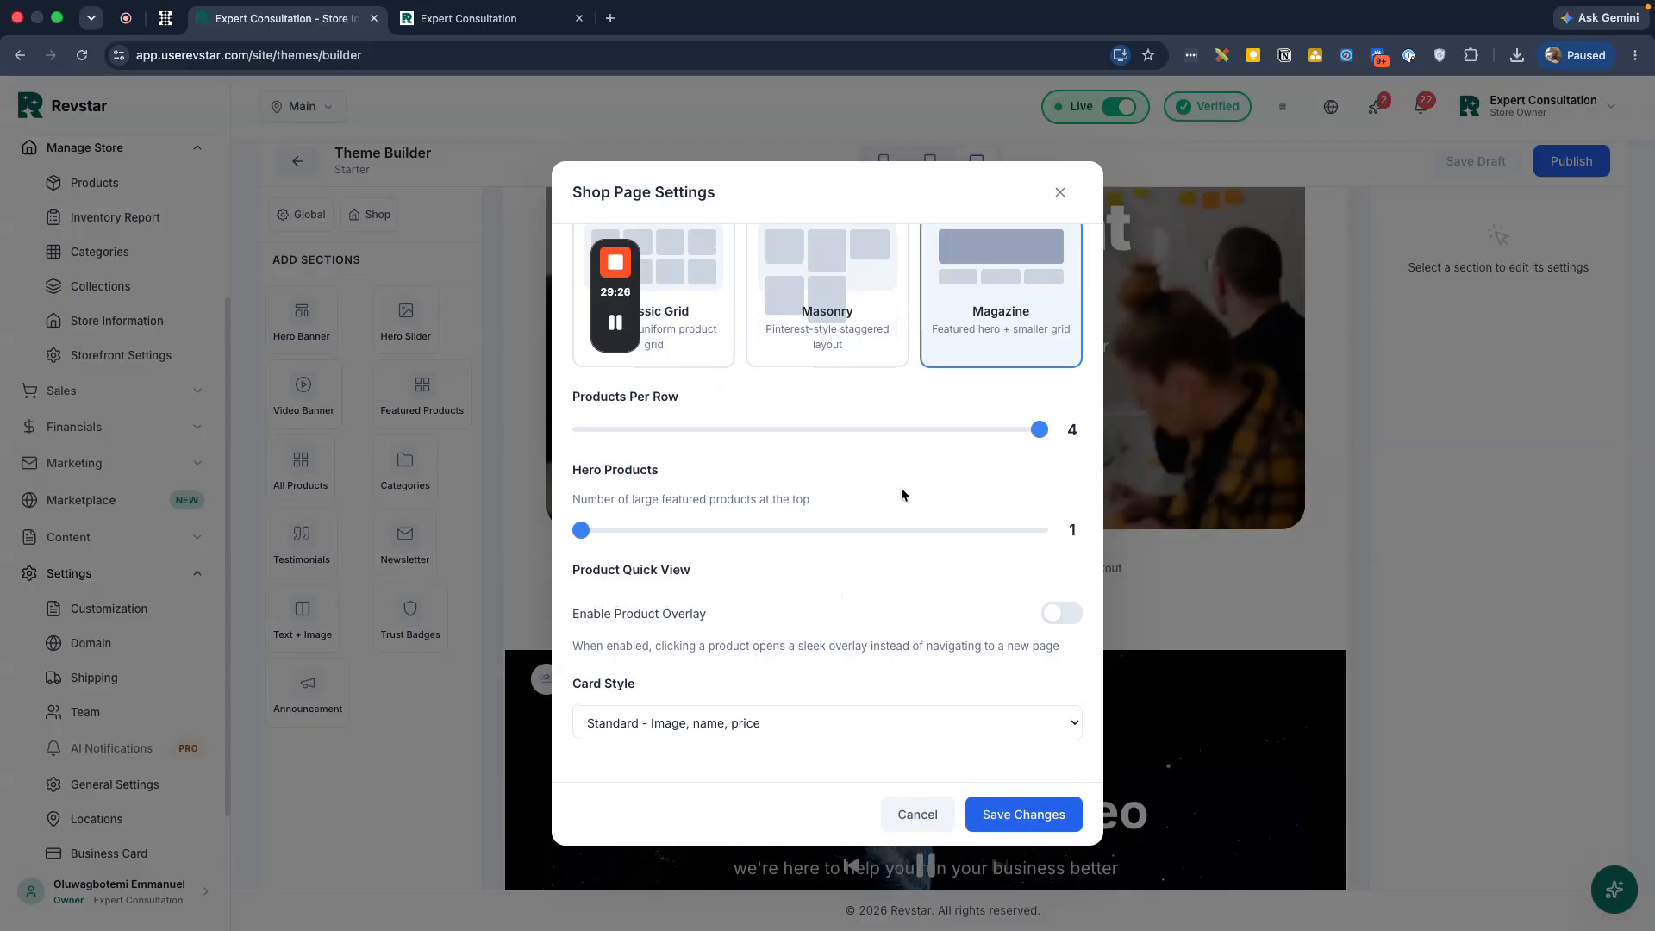
scroll(901, 494, up, 2)
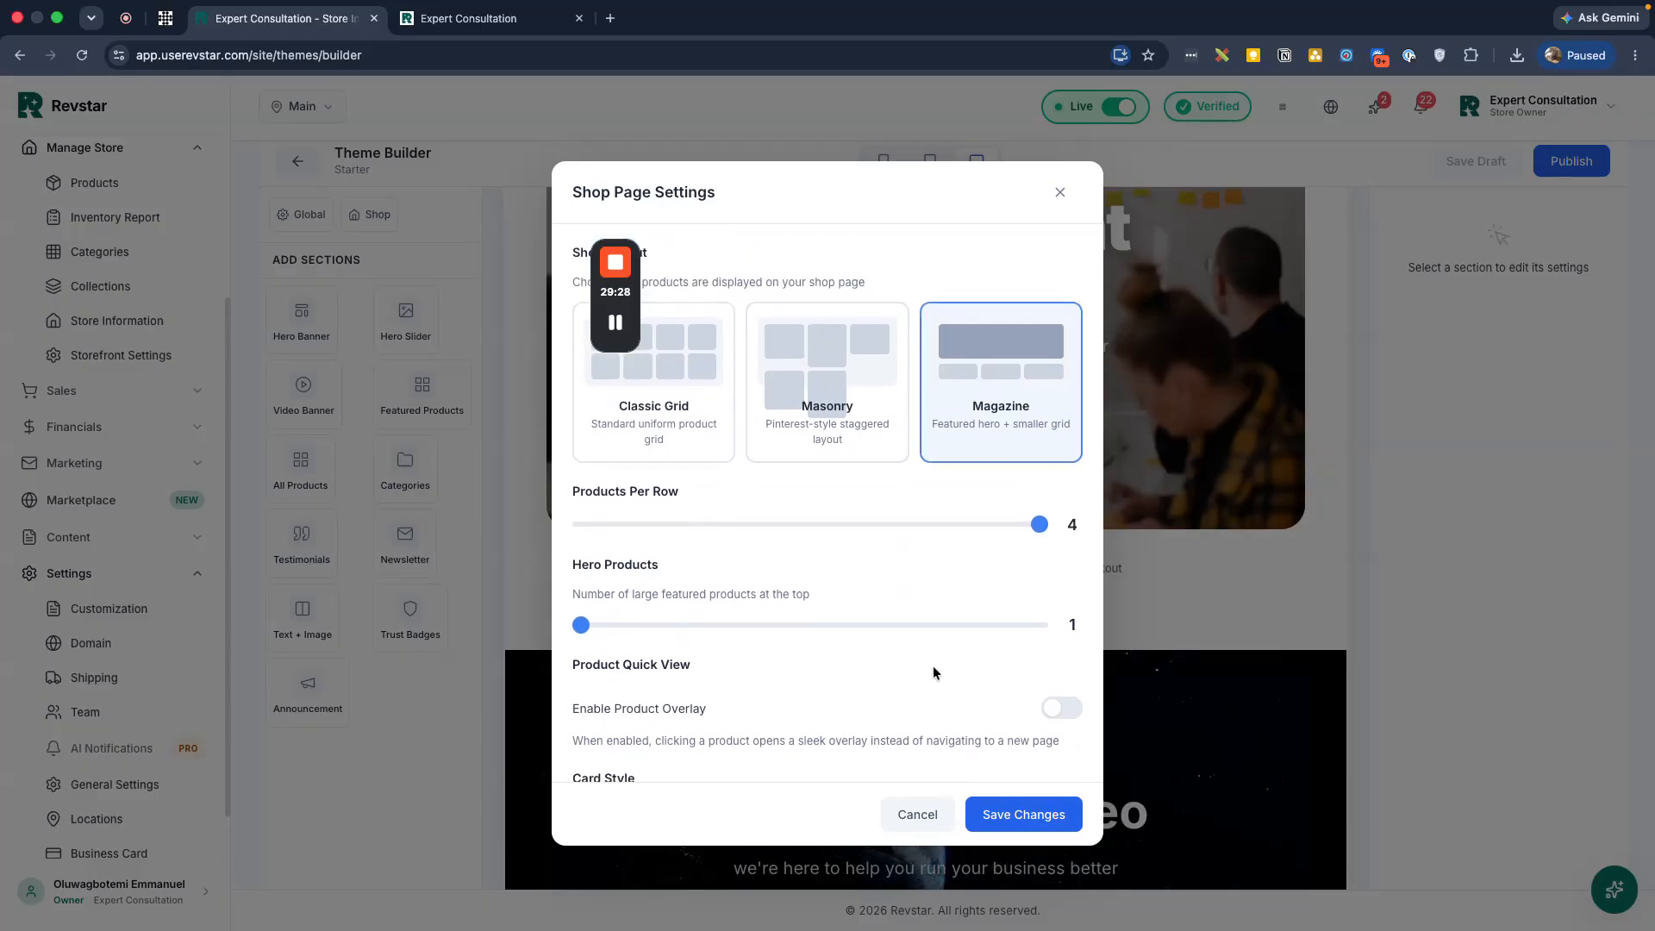
Save the shop page settings and publish the updated theme
scroll(934, 670, down, 2)
click(1022, 813)
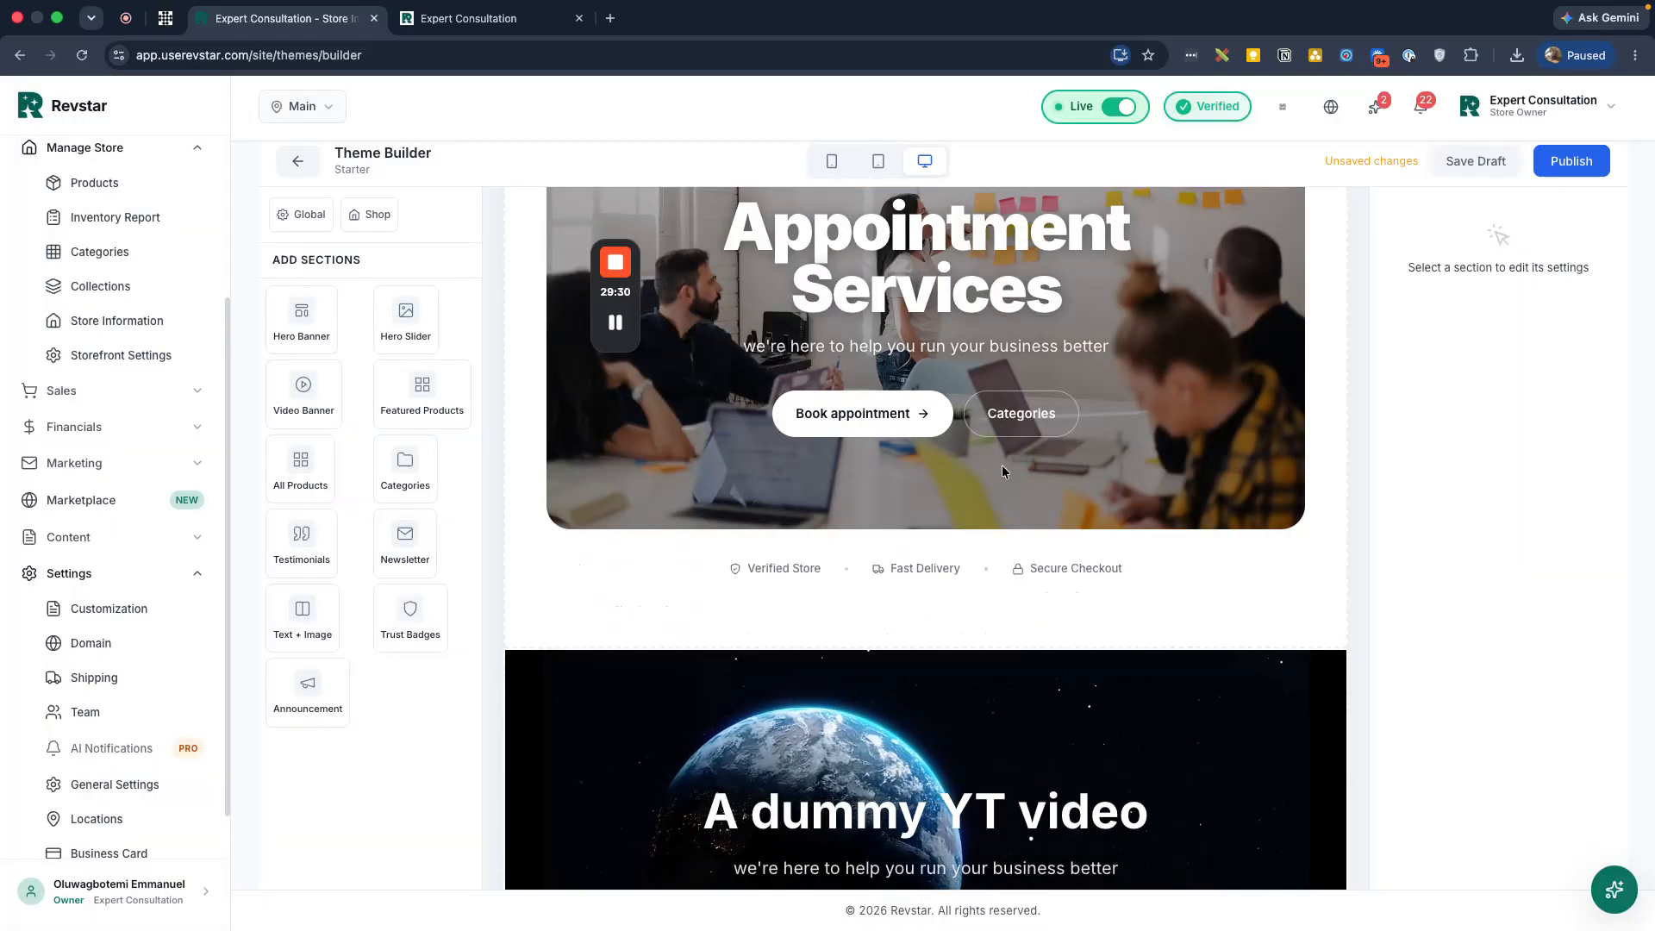
click(1479, 164)
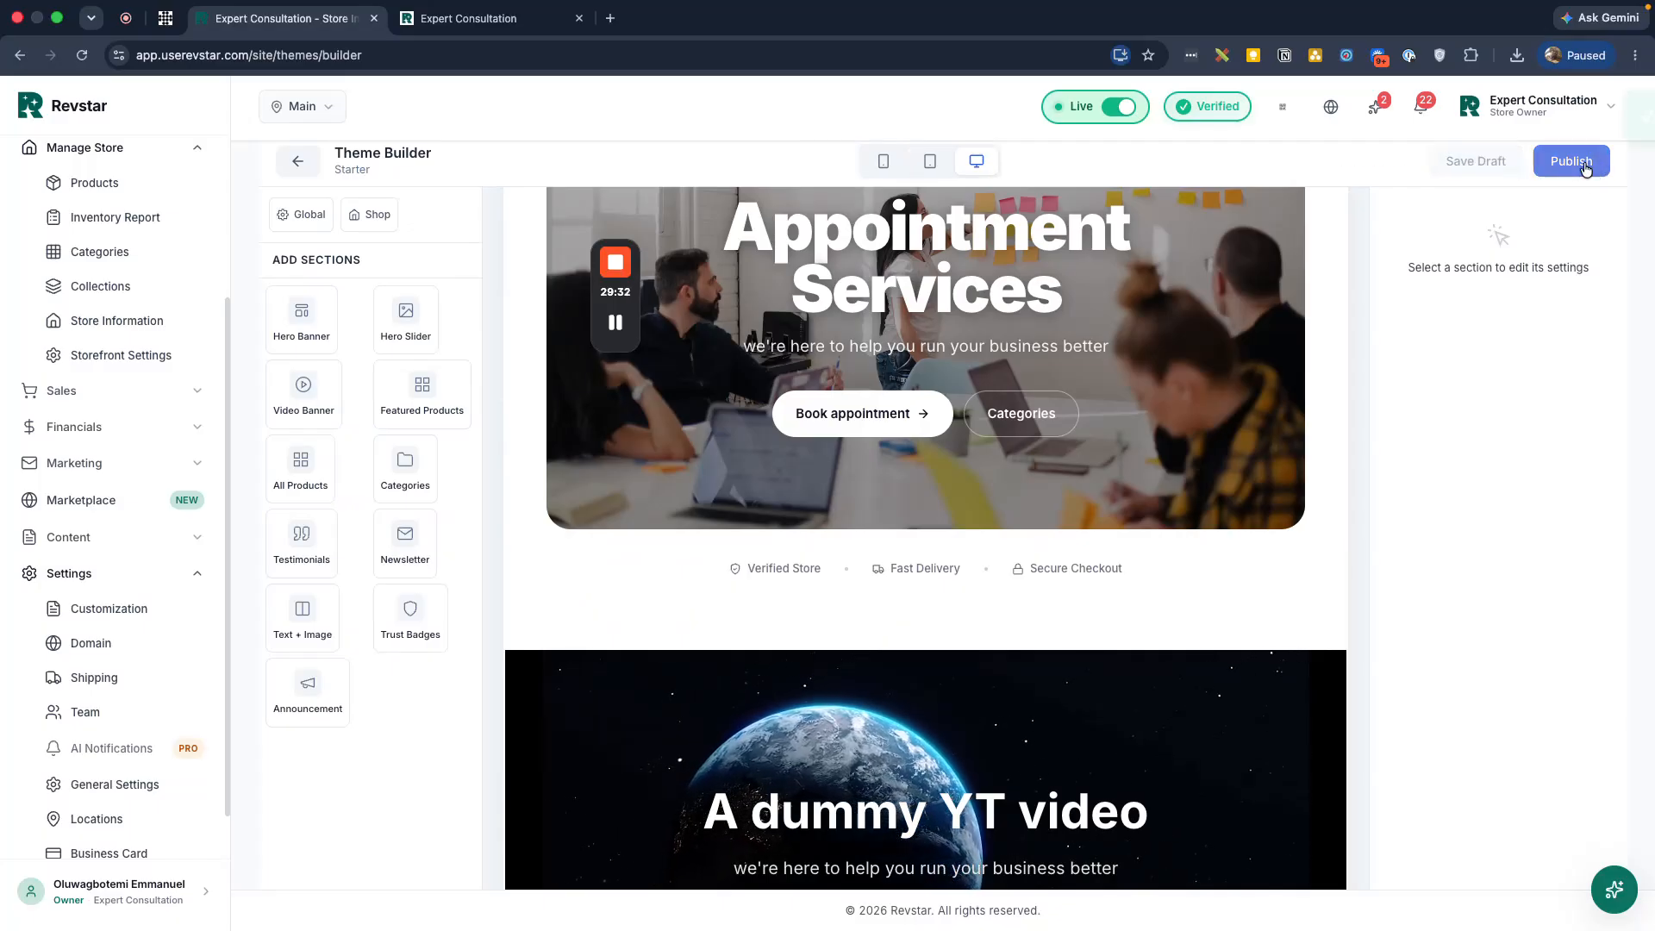
click(1571, 162)
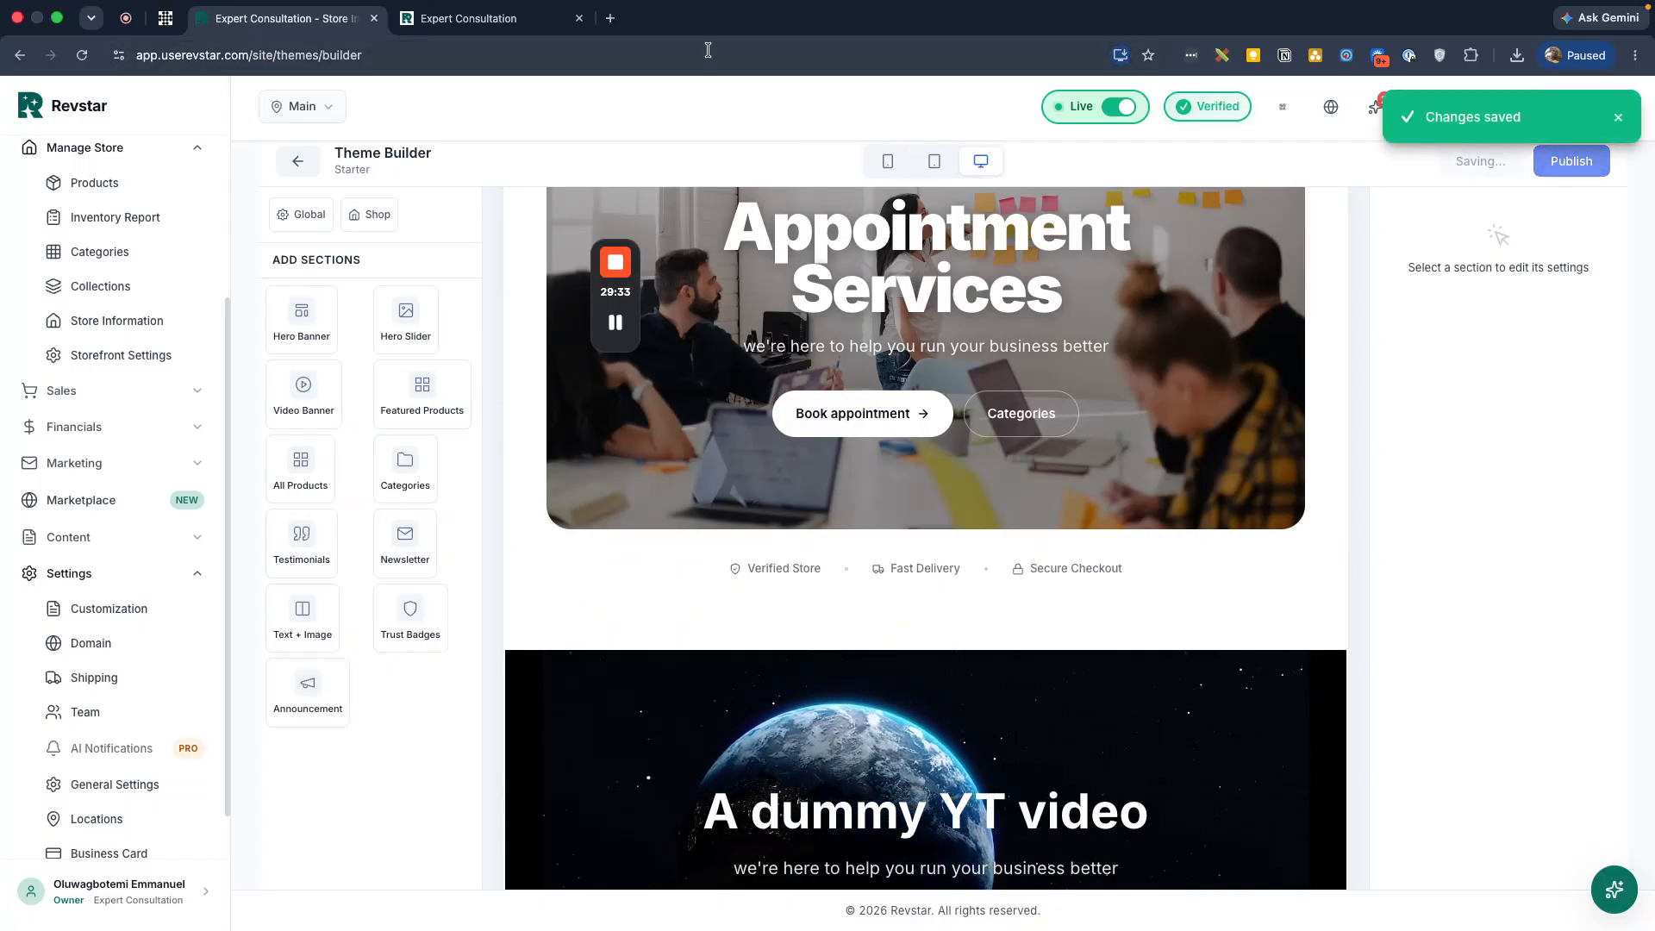
Examine the live storefront's Shop page with the Magazine layout, from the featured hero product down to the smaller product grid
click(474, 26)
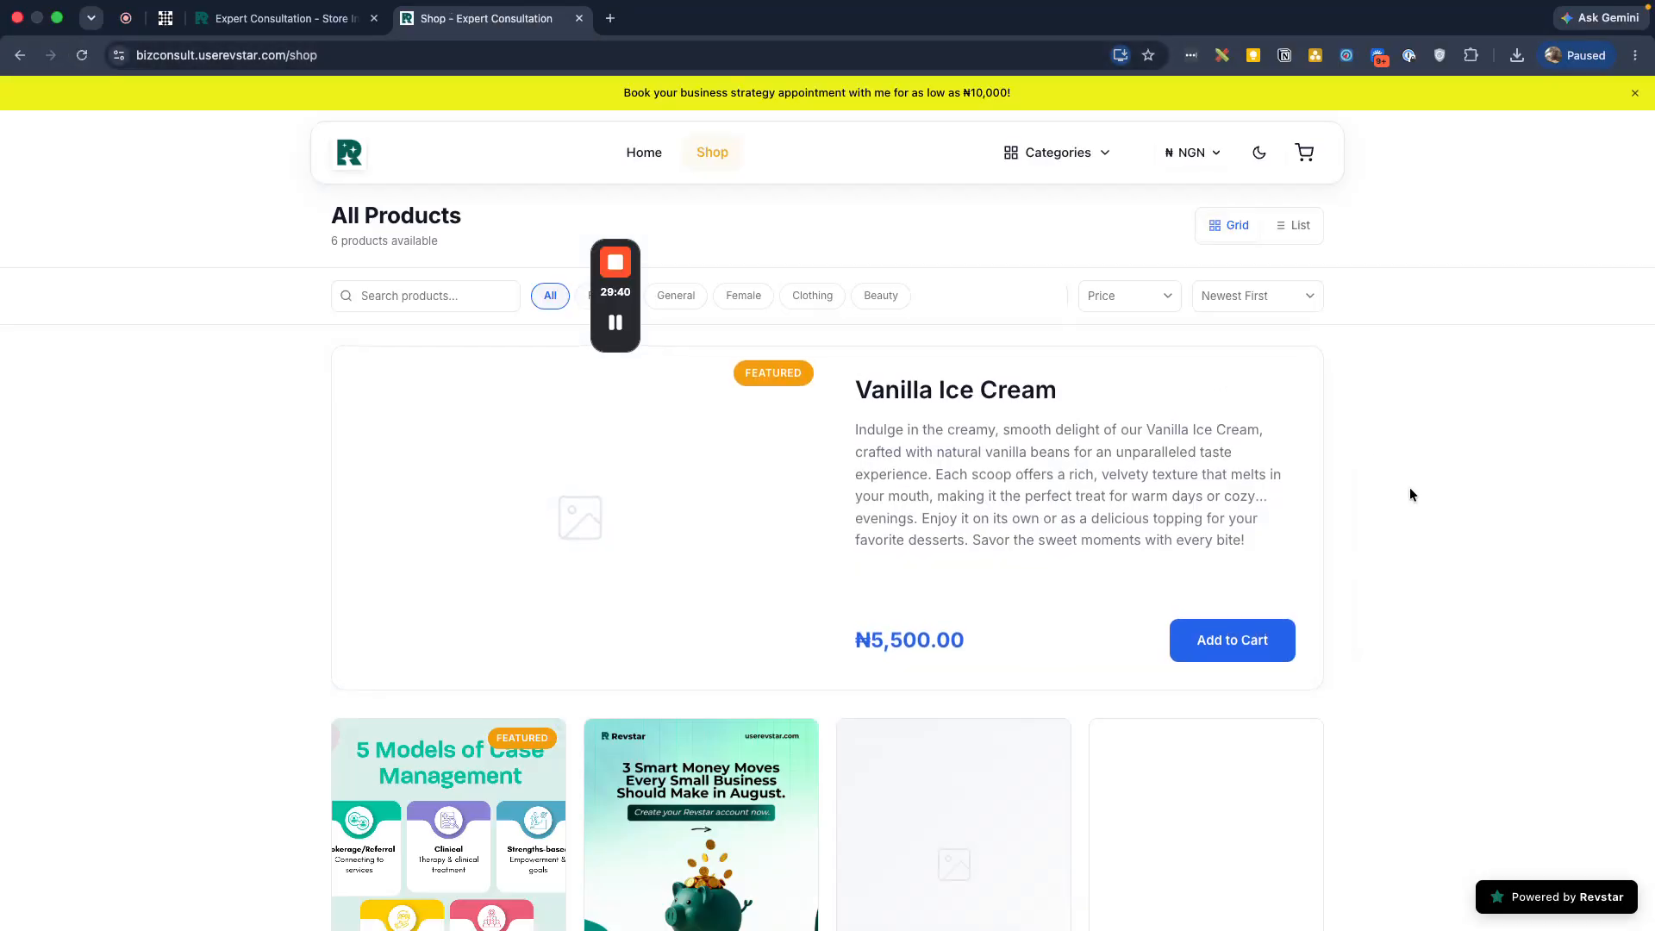
scroll(1414, 499, down, 5)
scroll(1417, 503, down, 5)
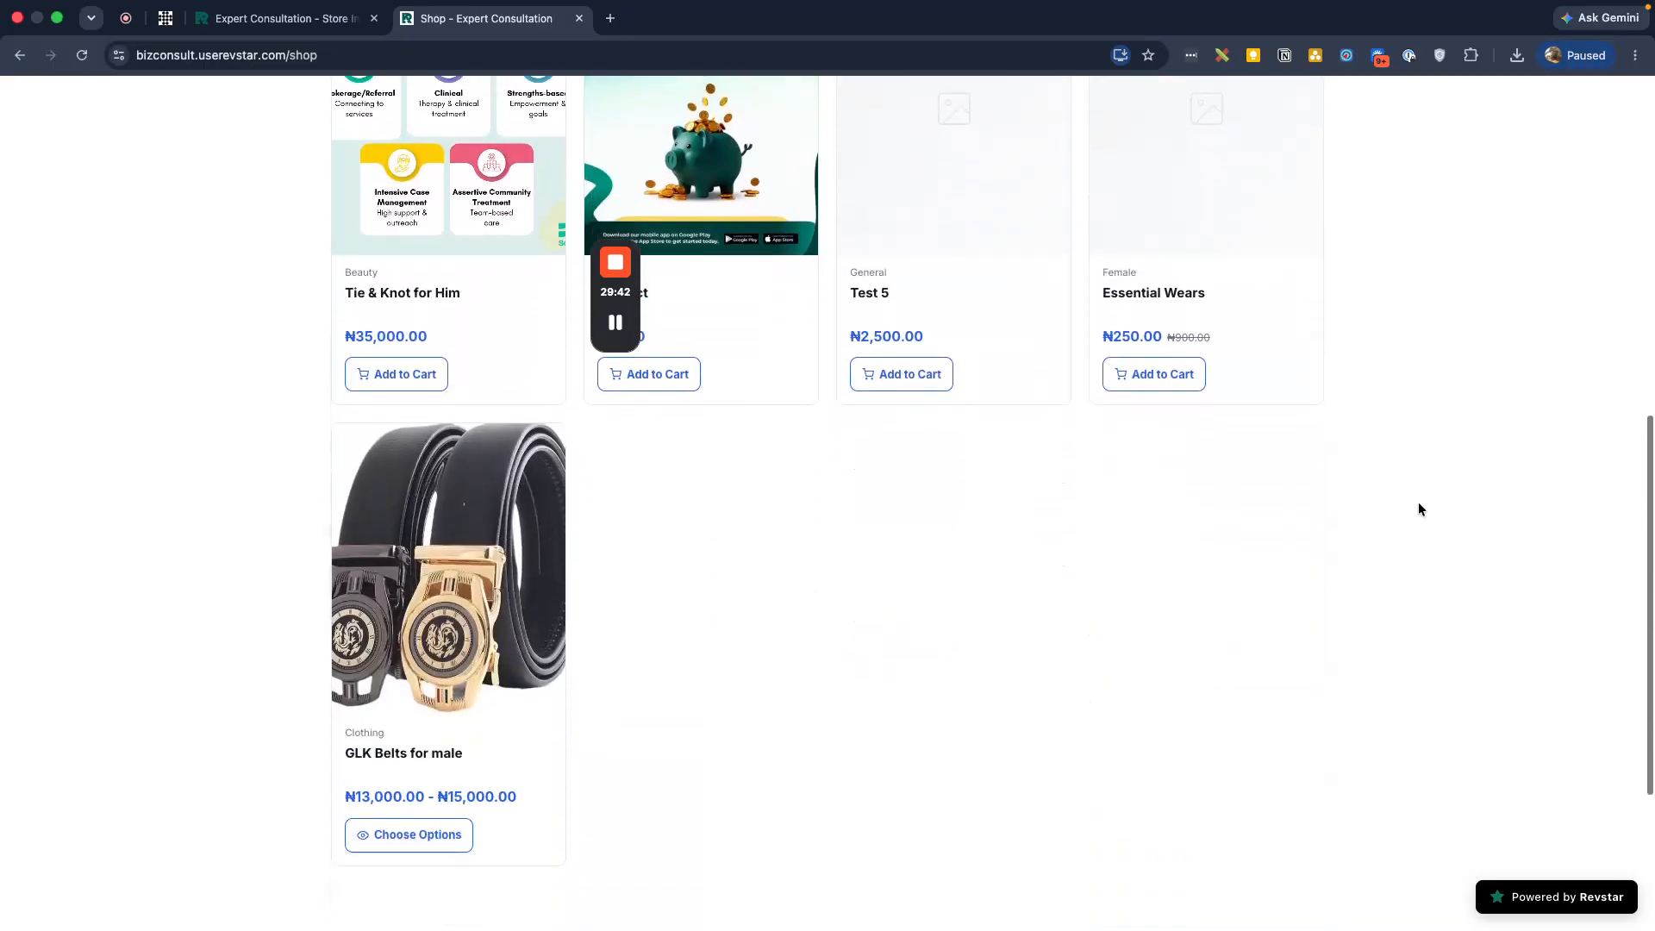
scroll(1418, 503, up, 8)
scroll(750, 546, up, 2)
scroll(993, 587, down, 6)
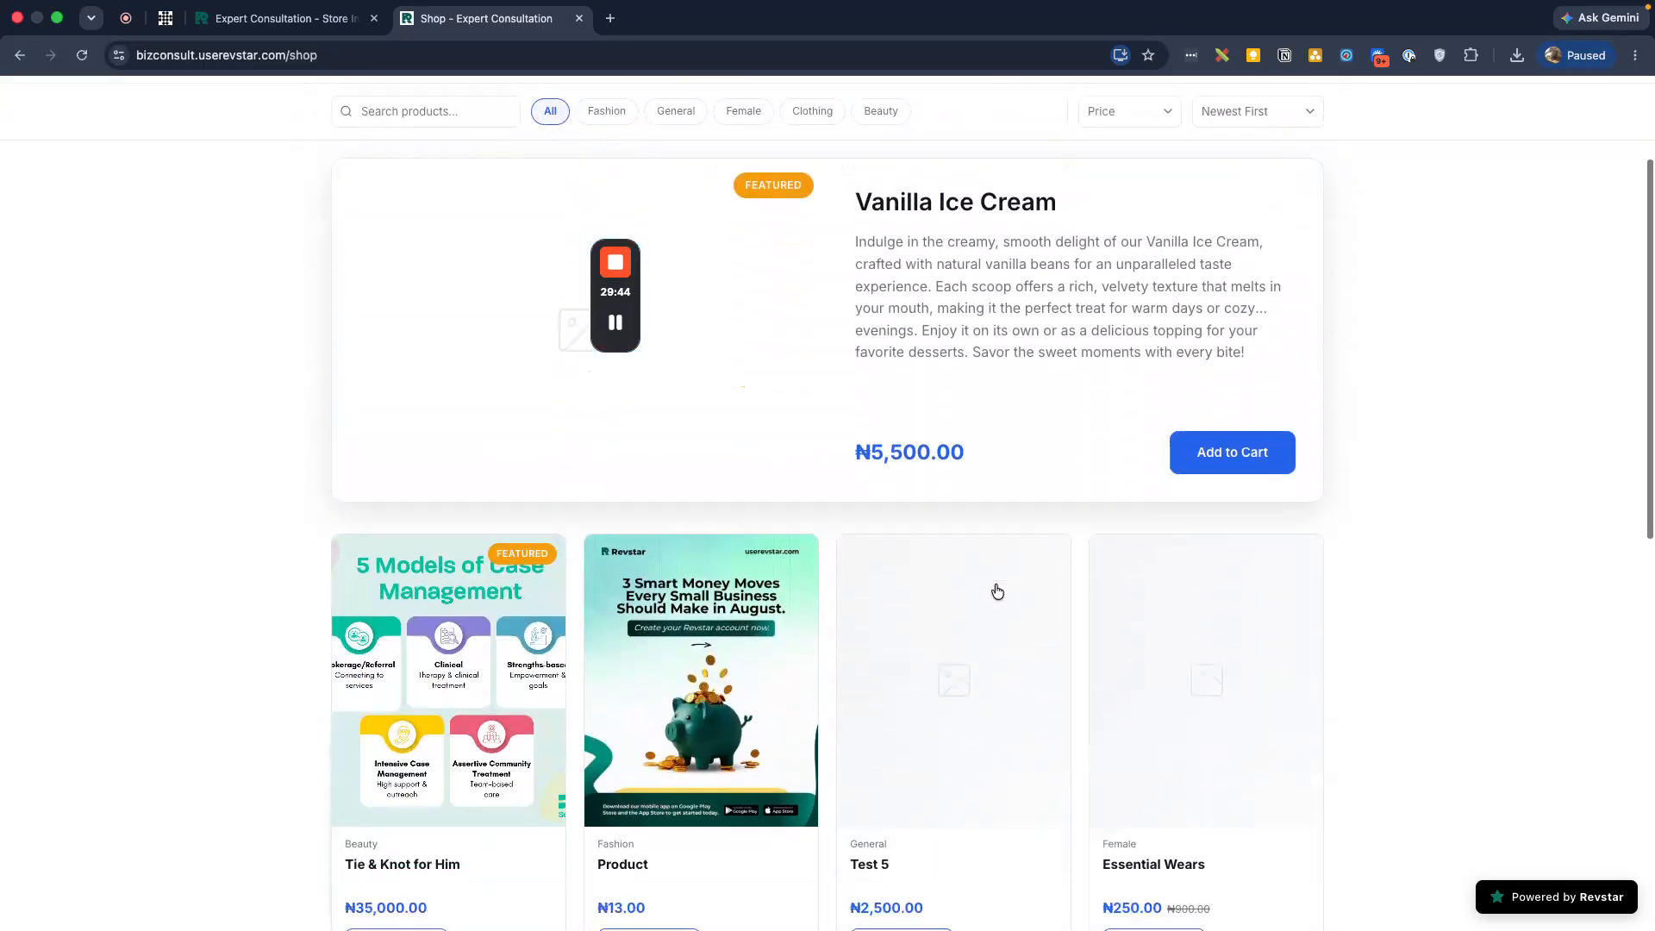
scroll(1088, 287, up, 5)
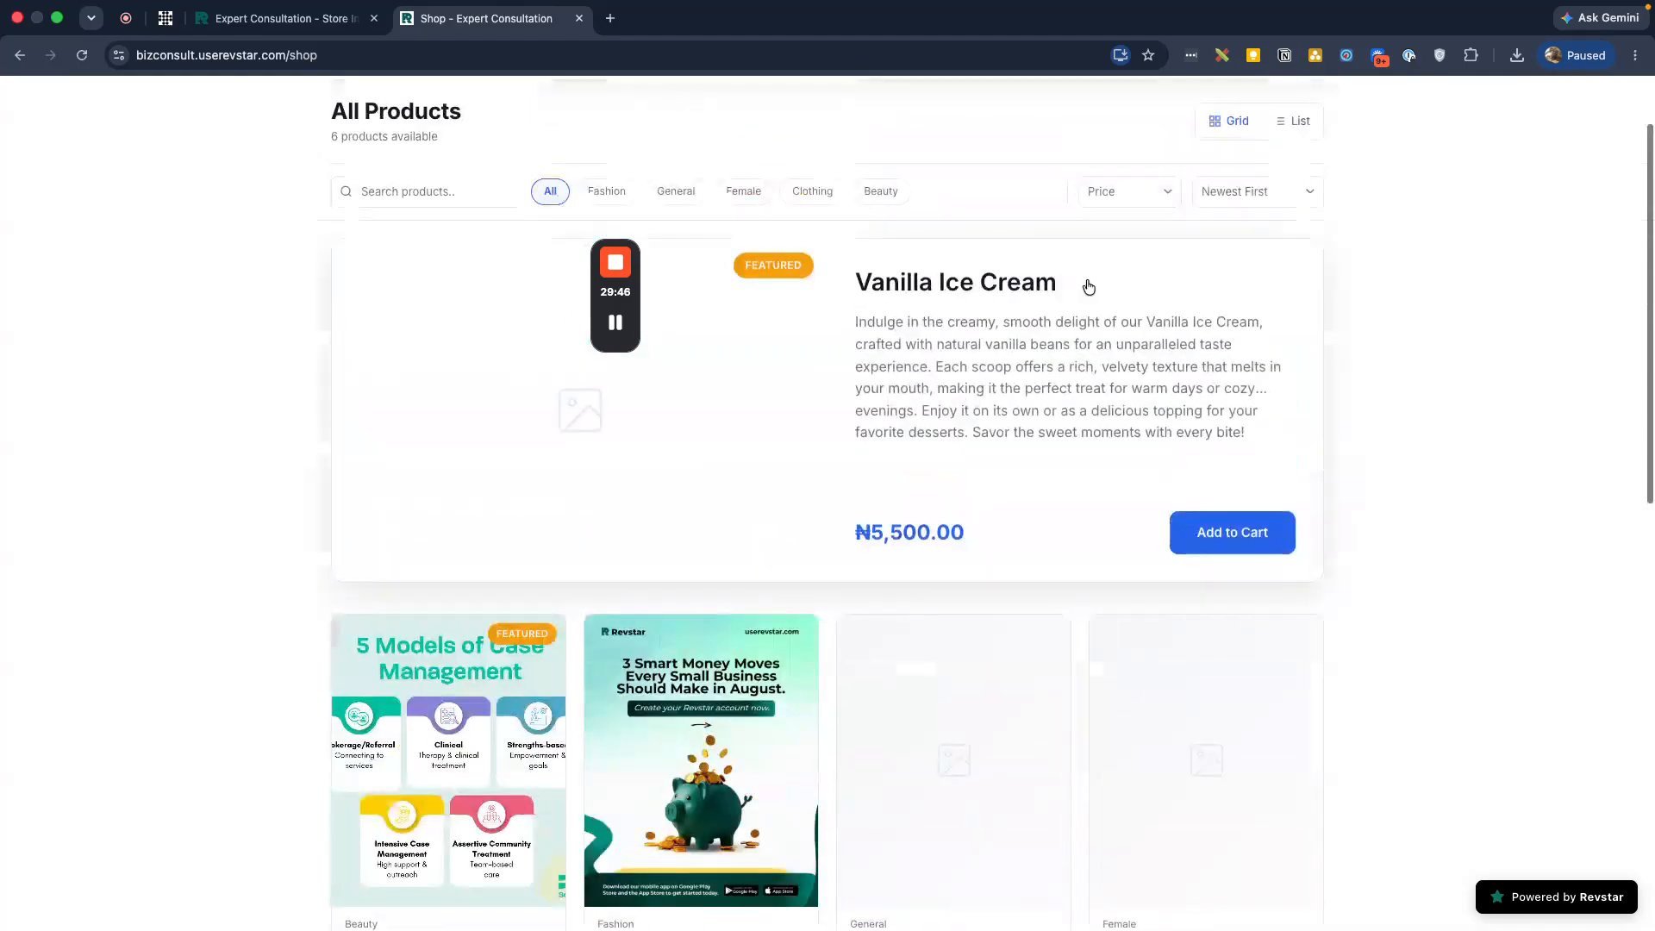
scroll(753, 480, down, 2)
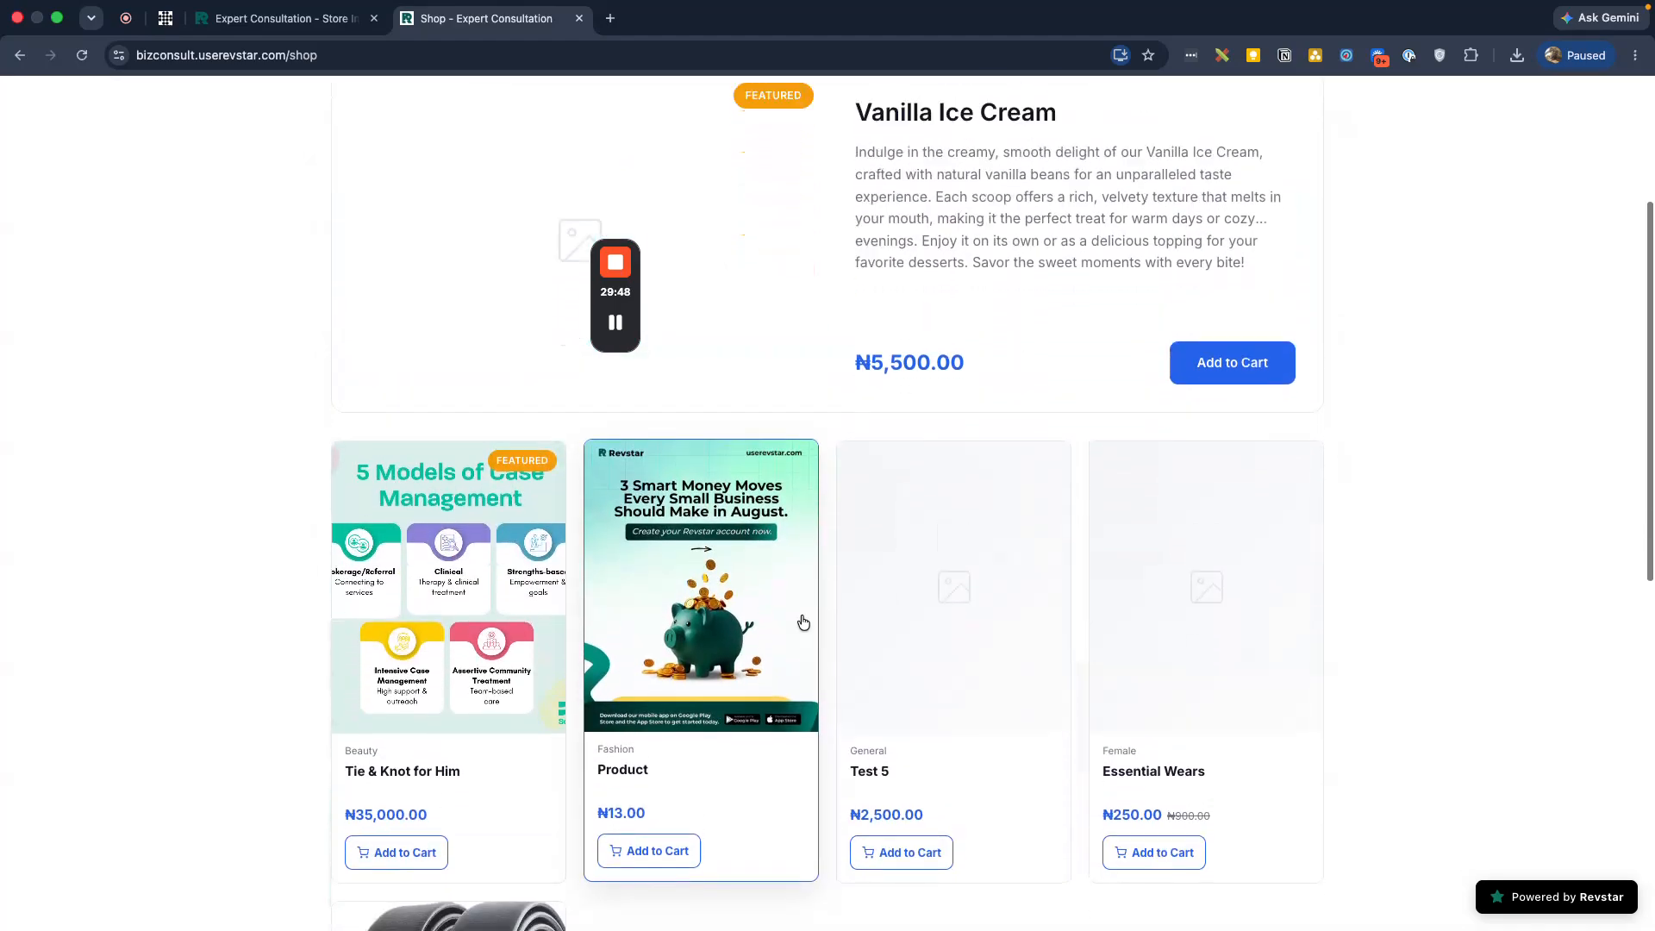
scroll(1116, 388, up, 2)
scroll(782, 481, down, 5)
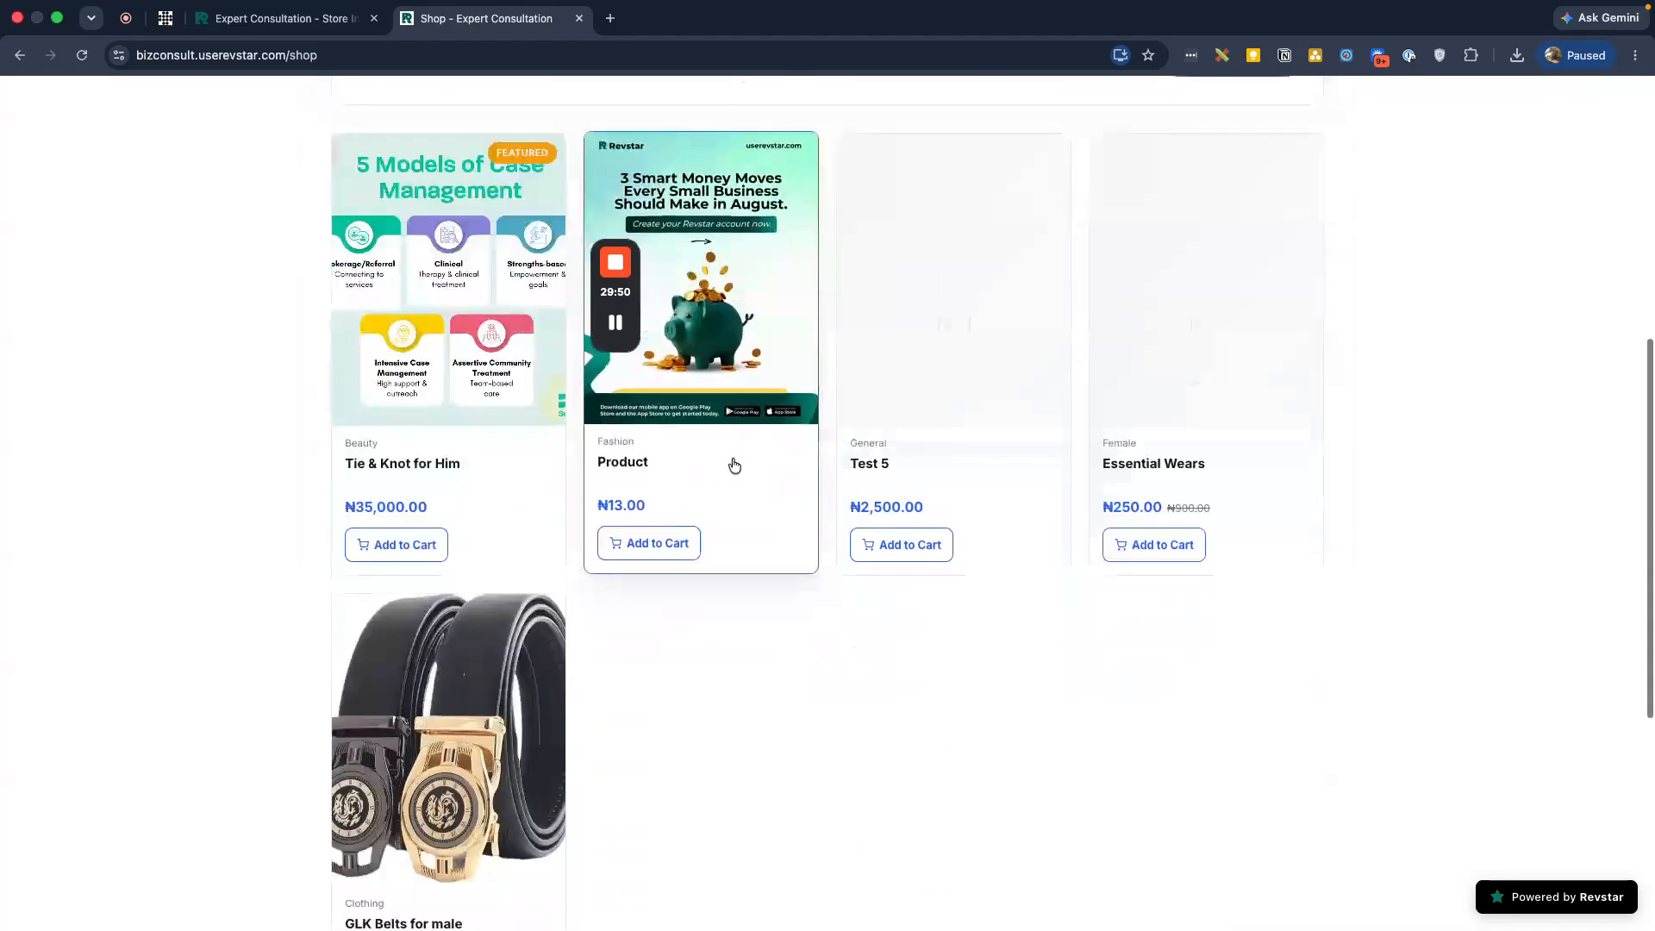
Enable Product Overlay in the shop page settings, set the card style to Detailed - With description preview, and save the changes
click(281, 18)
click(371, 214)
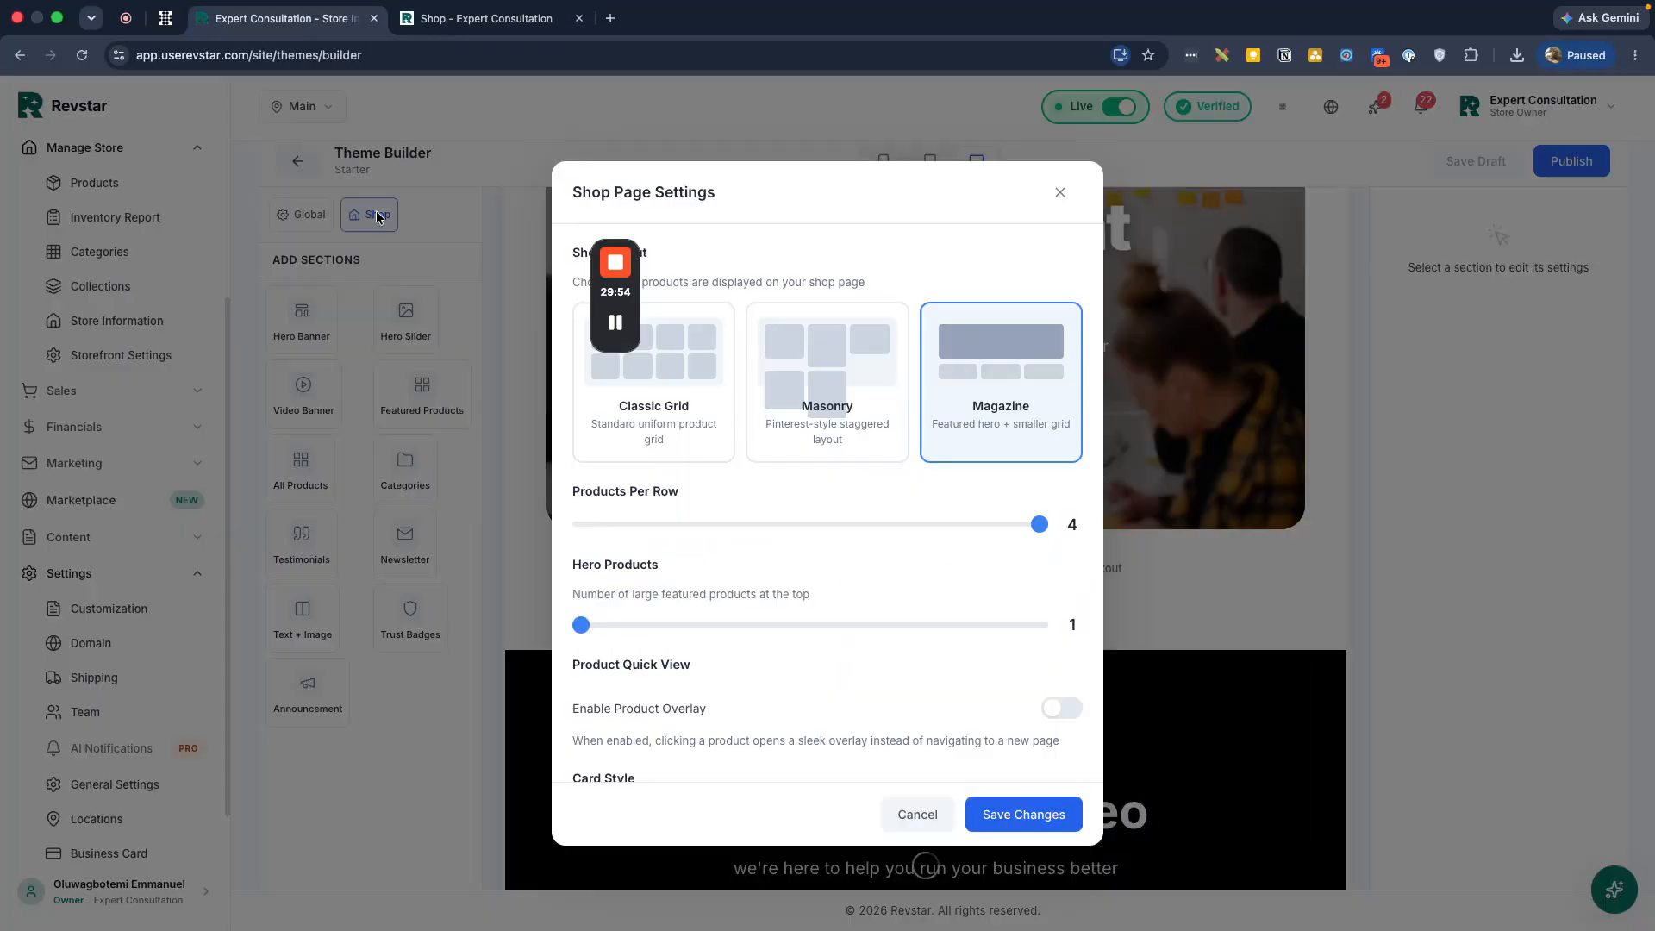
scroll(909, 574, down, 2)
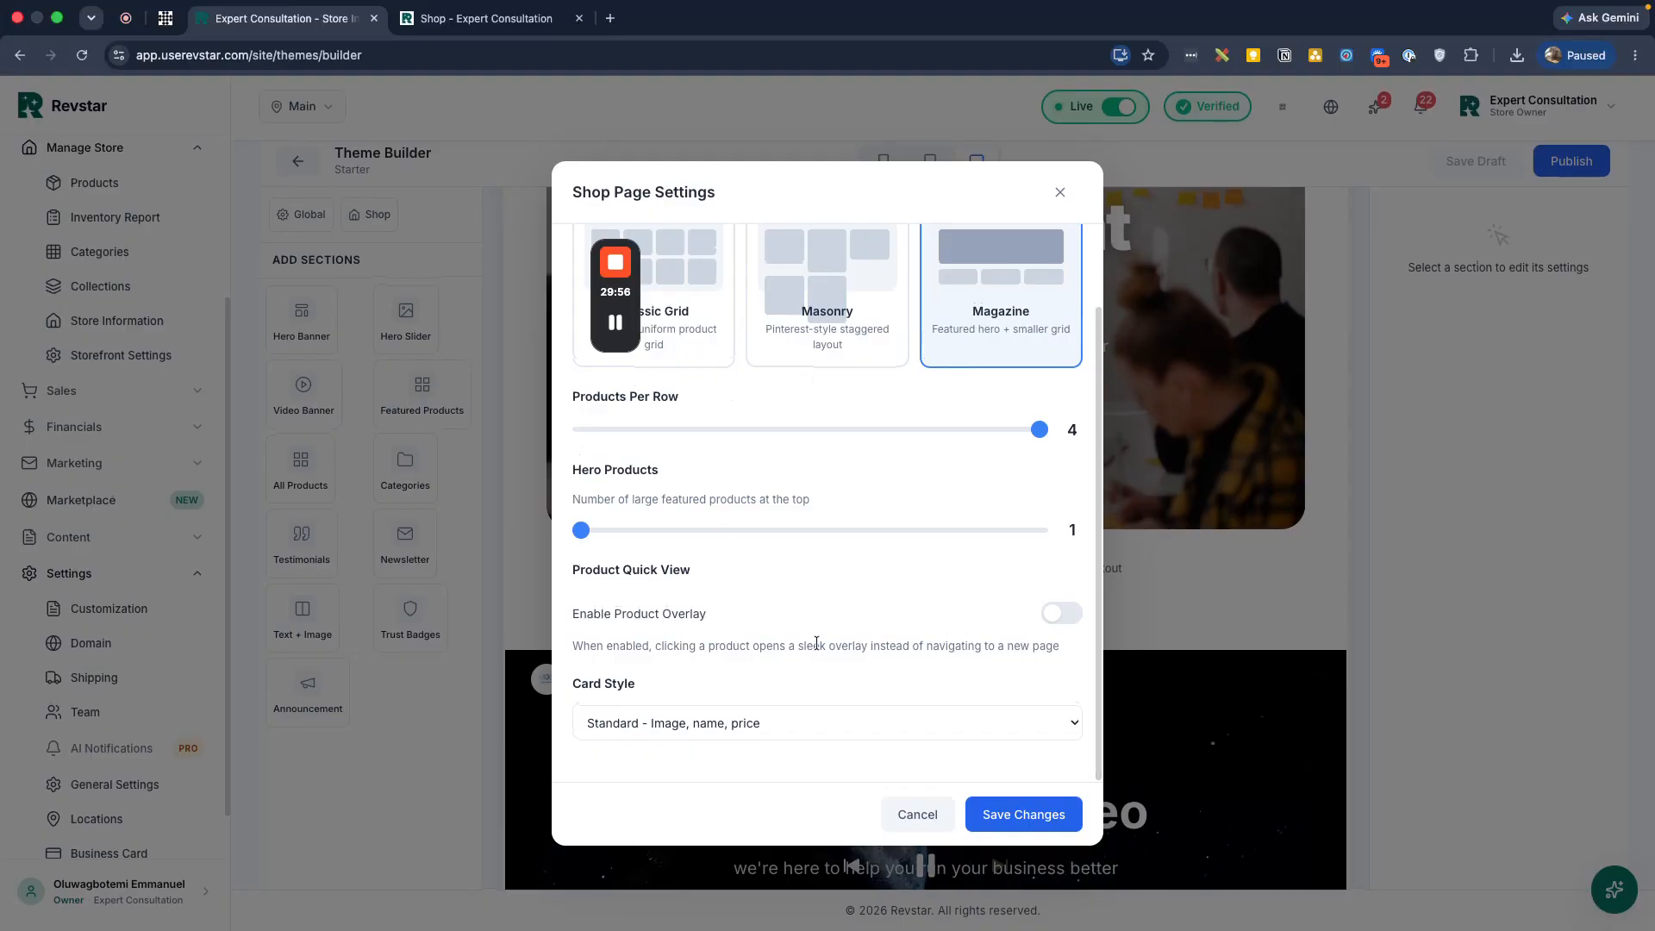
click(638, 617)
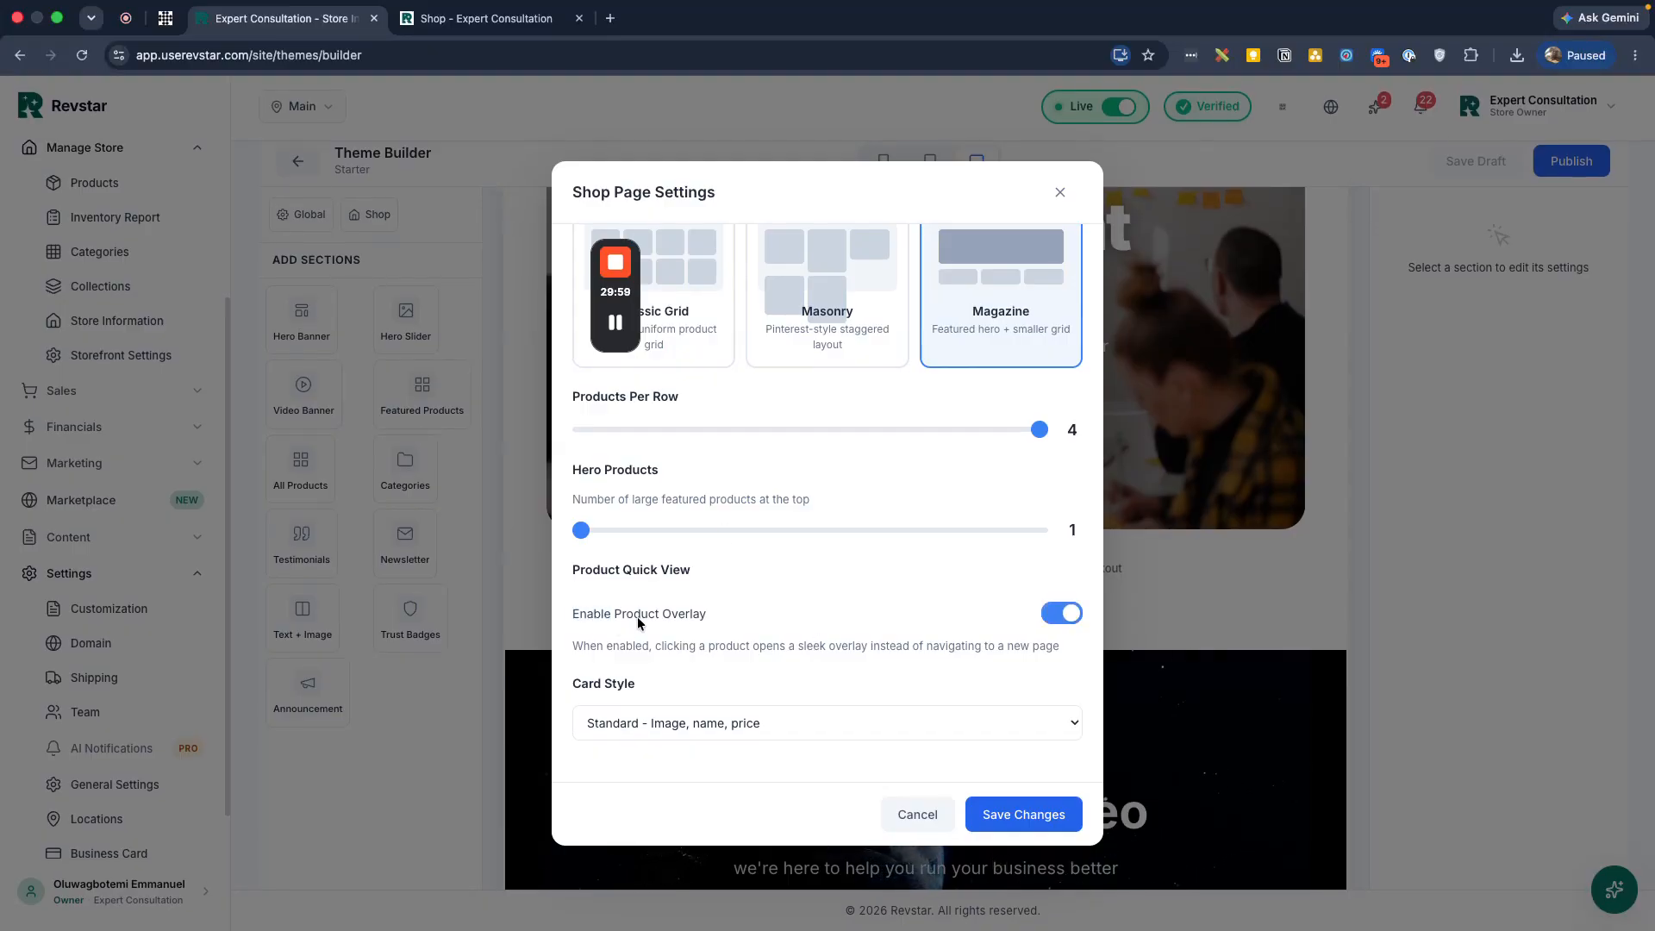
click(740, 739)
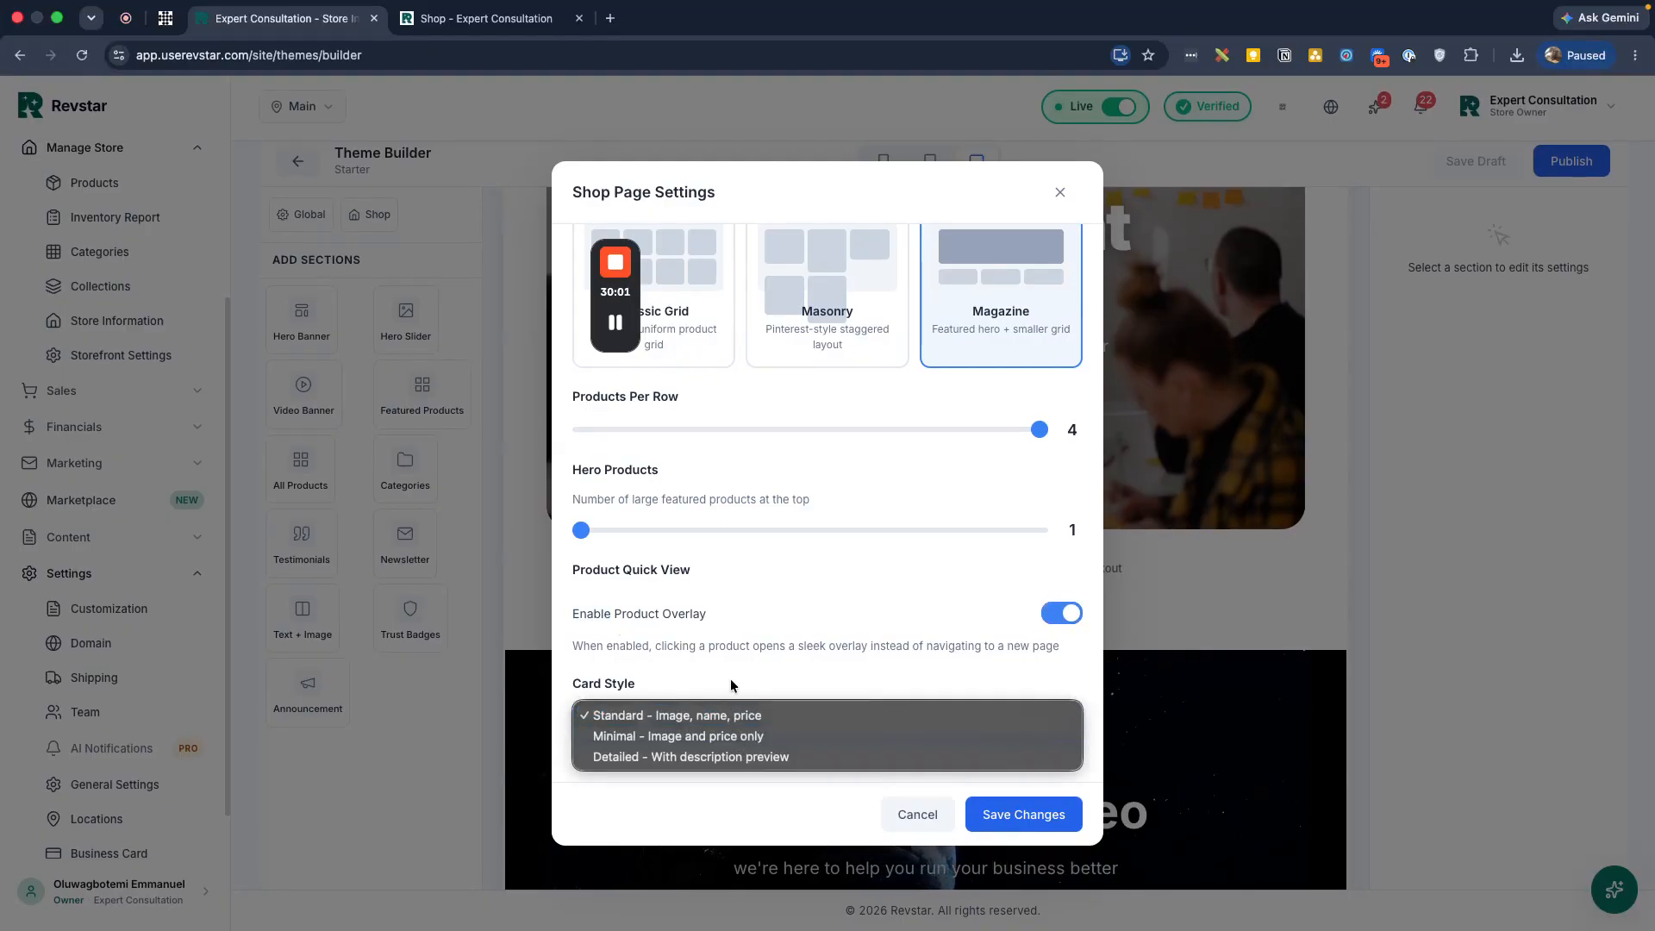
click(751, 757)
click(983, 810)
click(1484, 160)
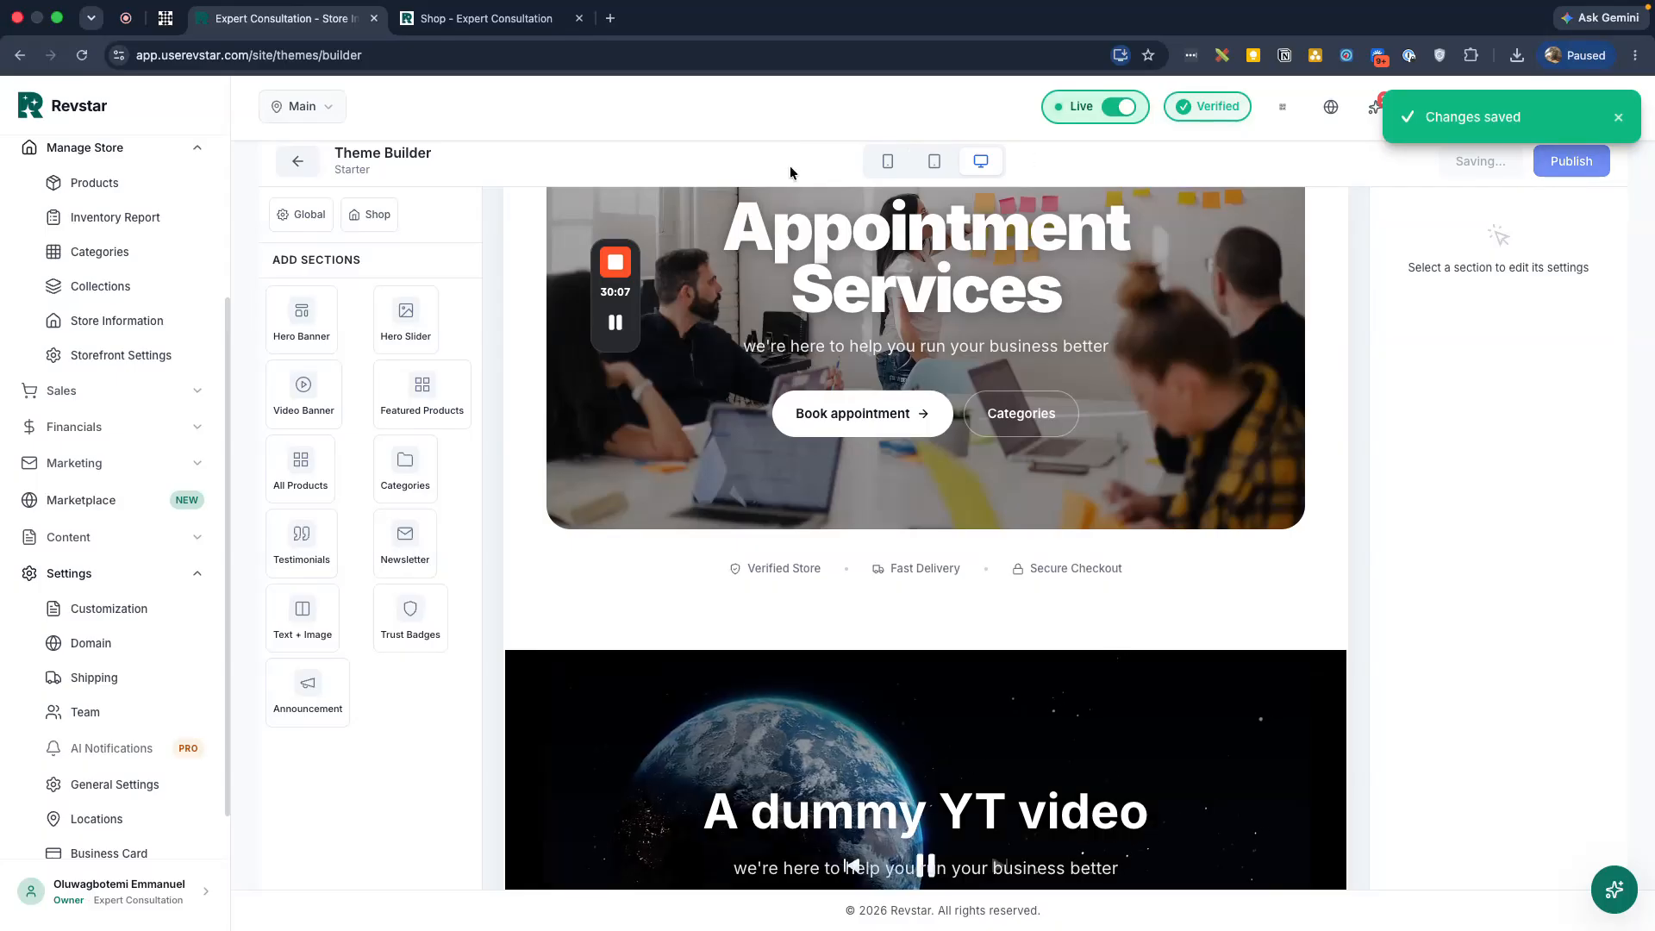
Check the detailed cards on the live Shop page, and view the item named Product in its overlay
click(482, 18)
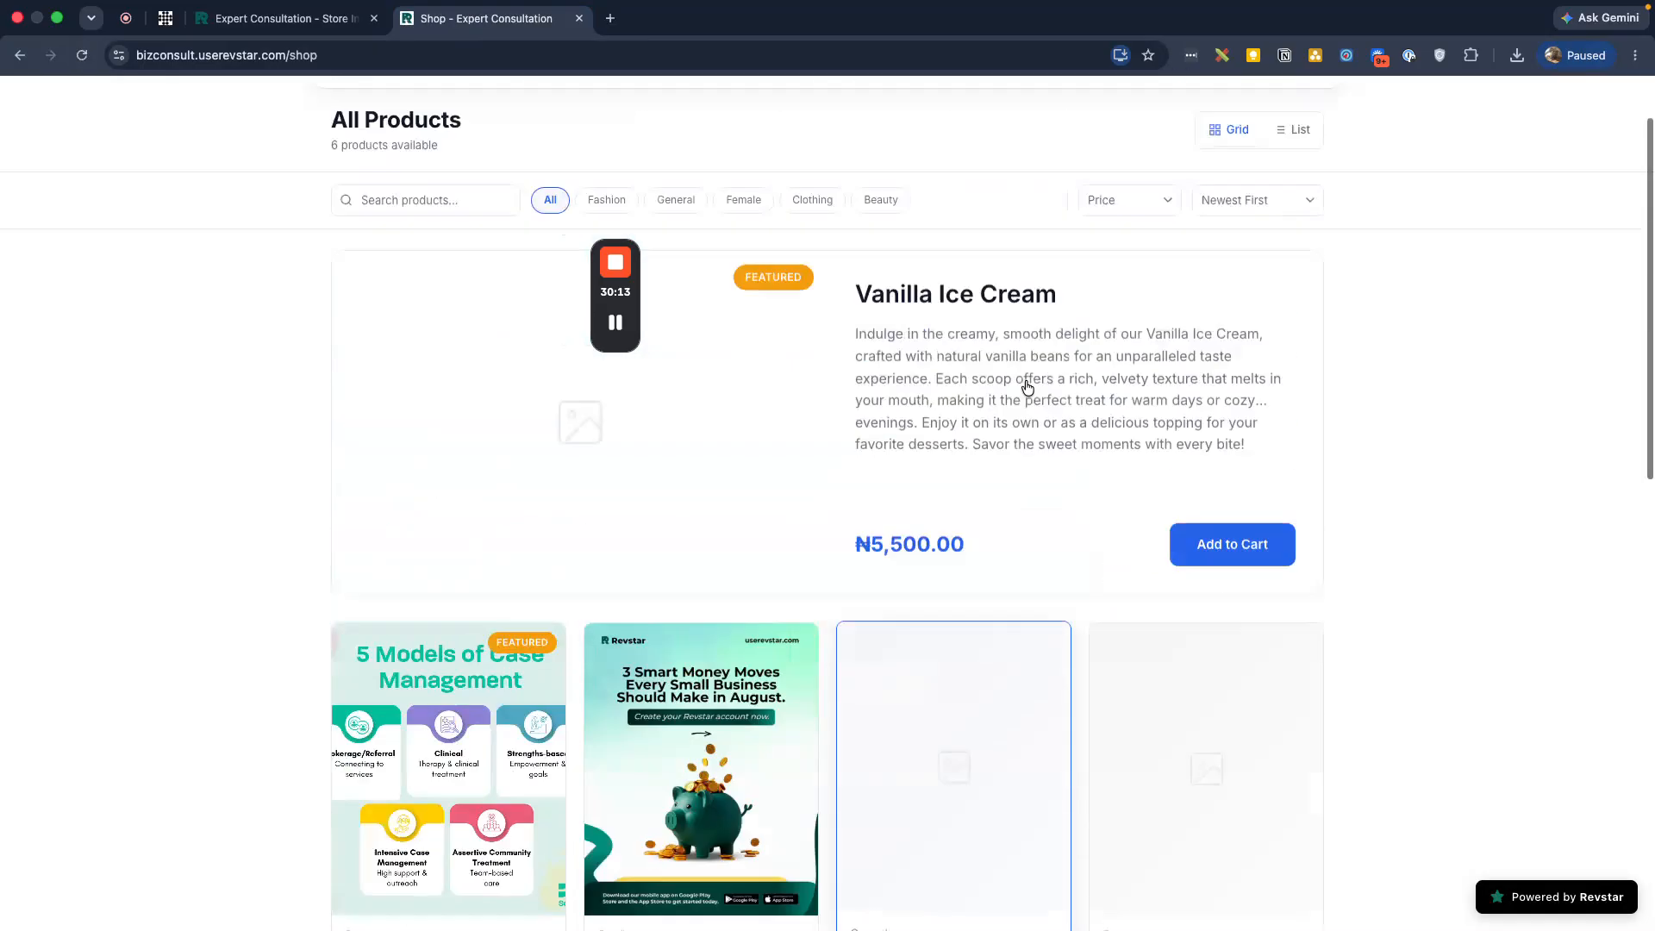
scroll(961, 625, down, 3)
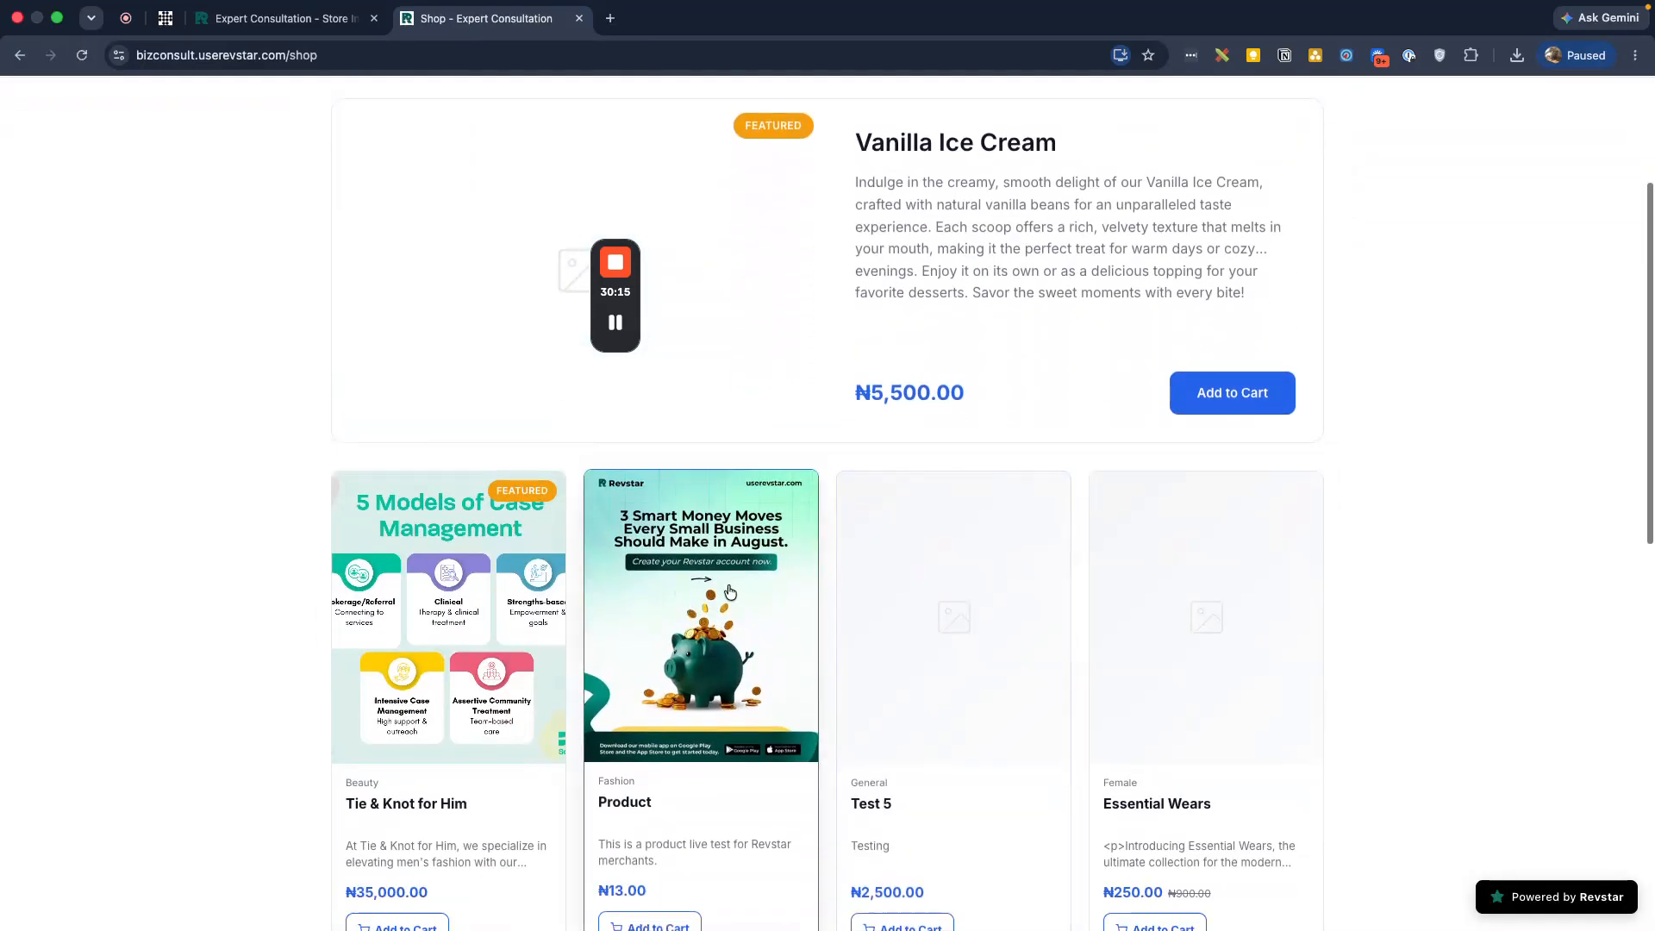
click(729, 592)
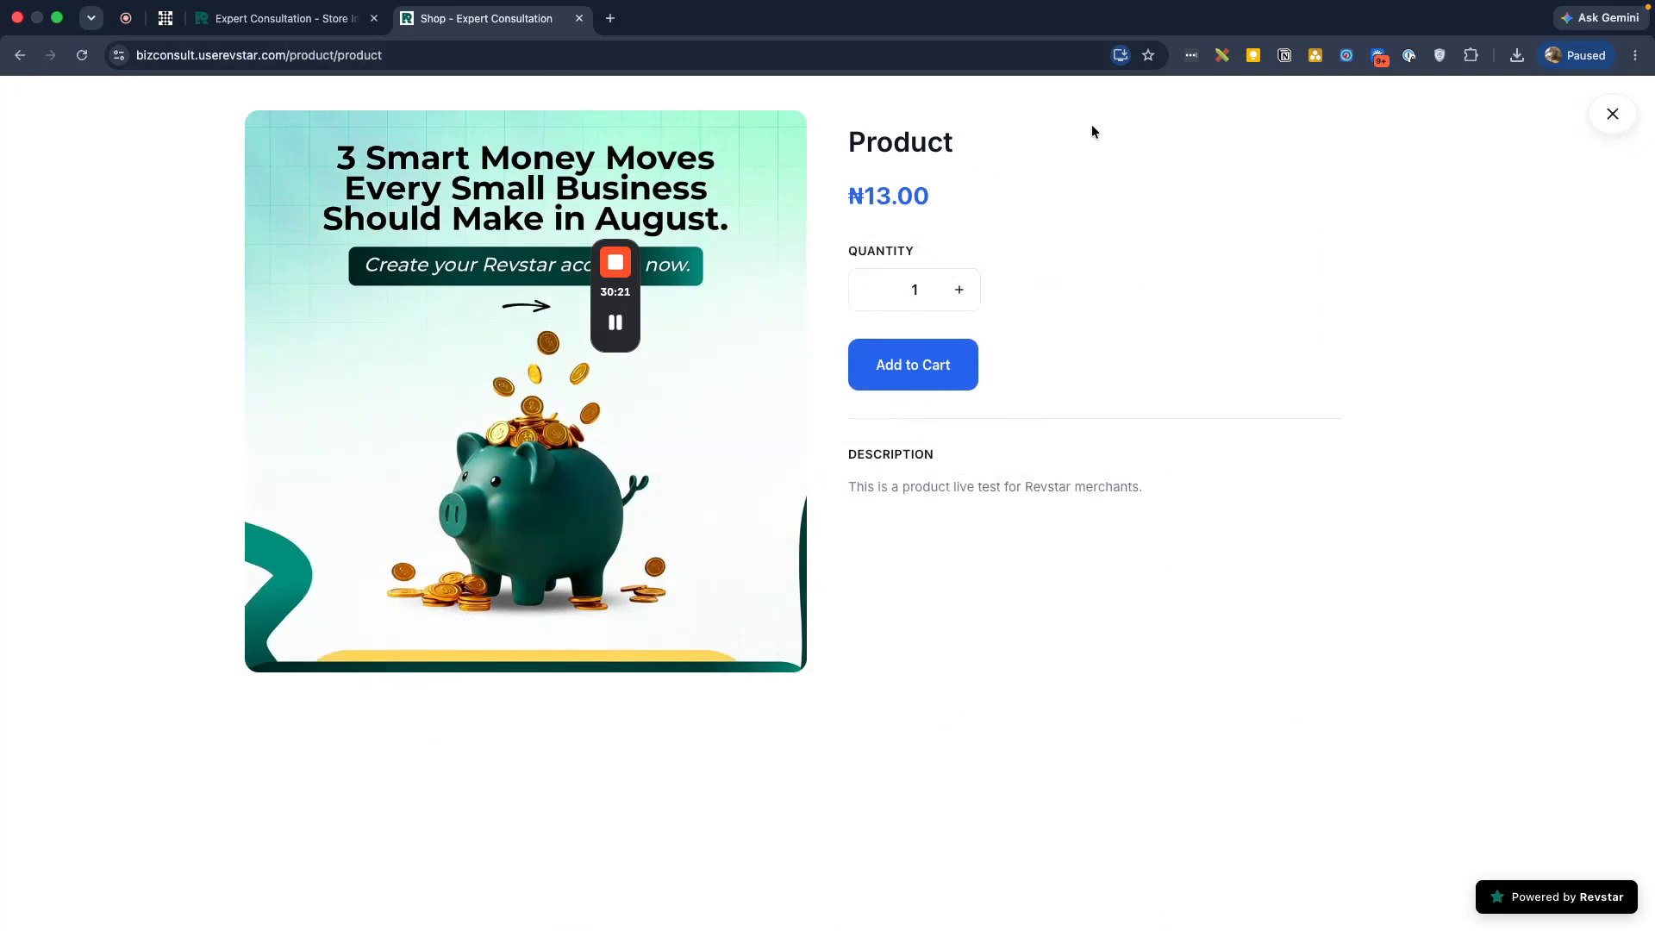
click(1613, 121)
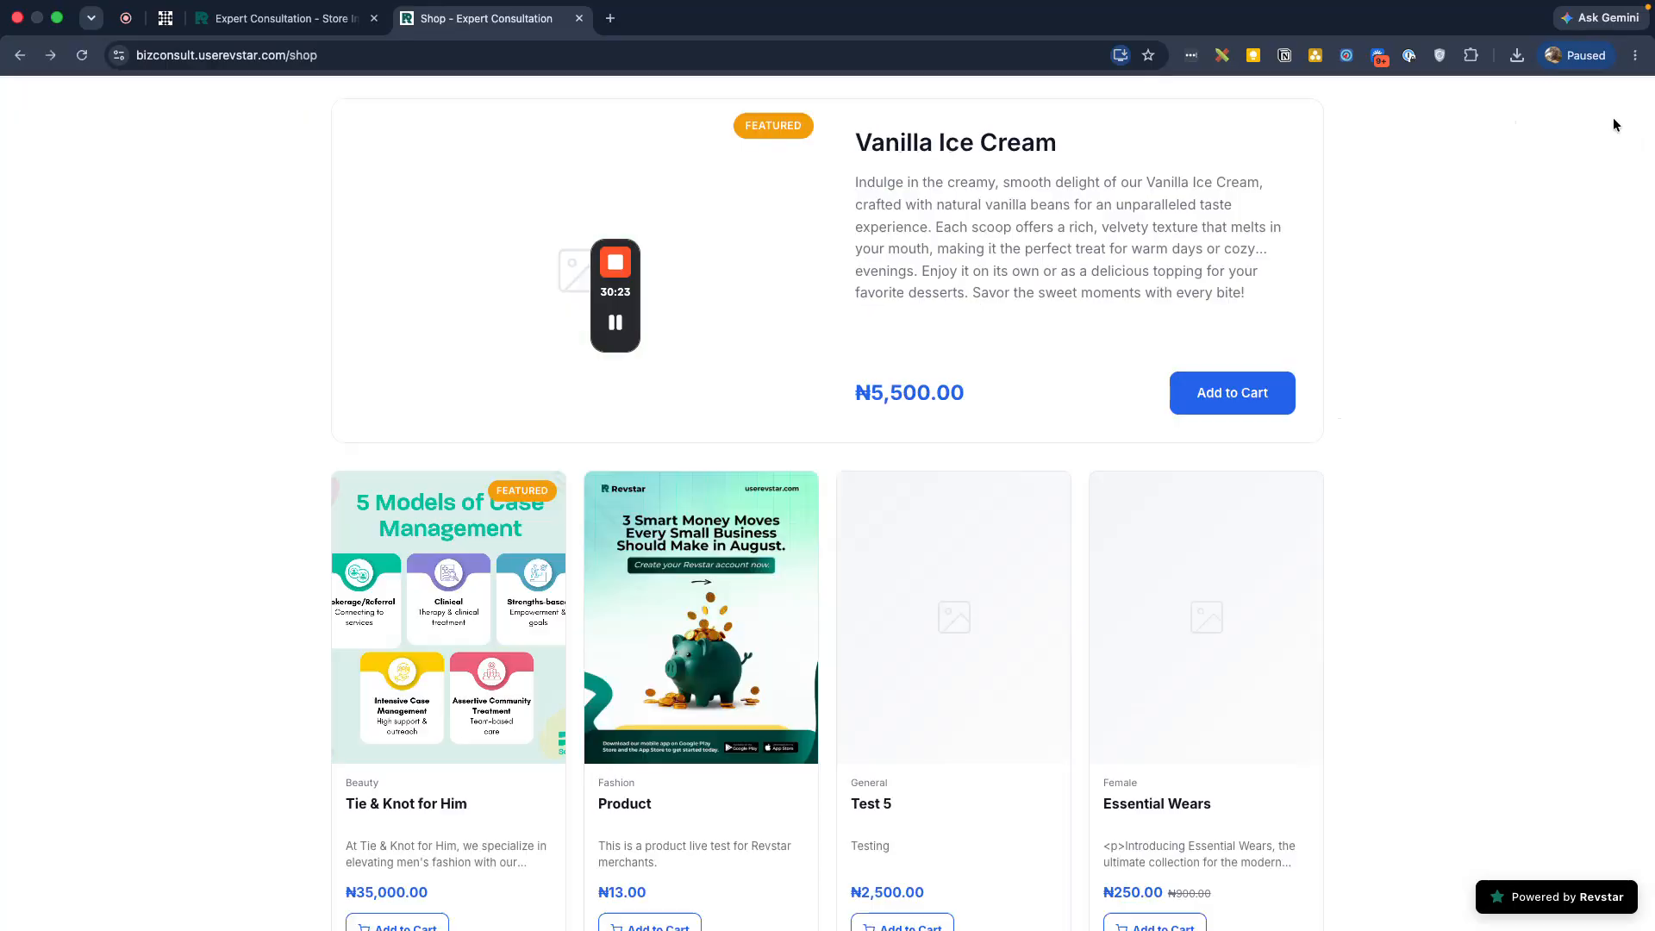
Add the item named Product to the cart from its card on the Shop page and close its overlay
scroll(696, 827, down, 1)
click(653, 855)
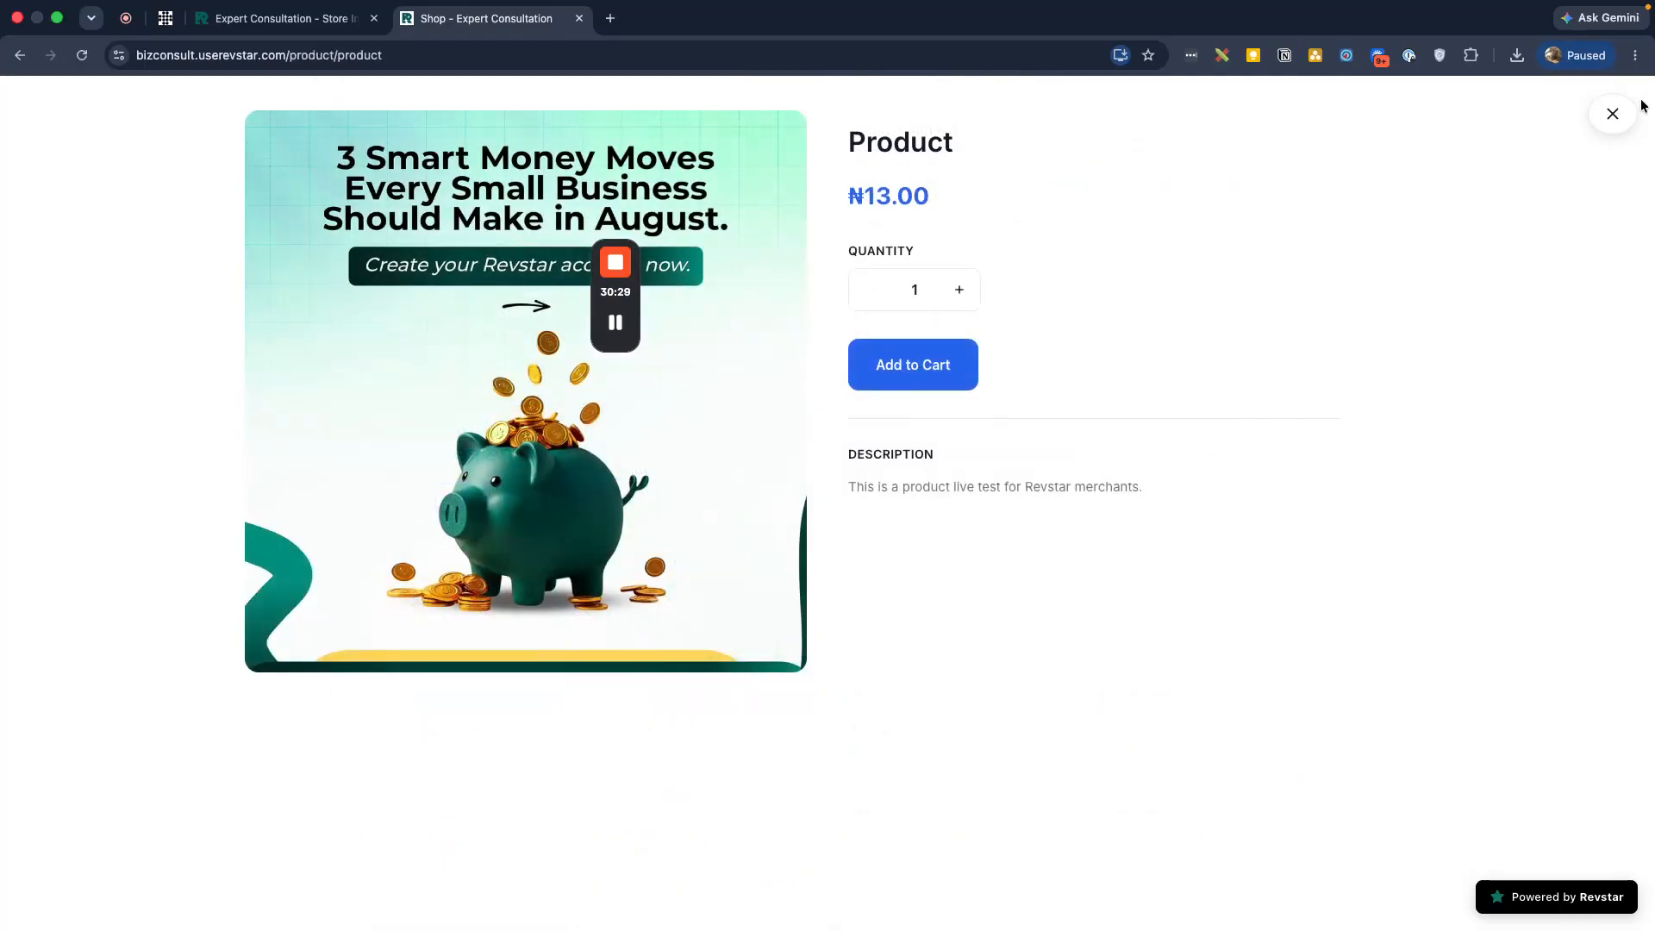
click(1612, 114)
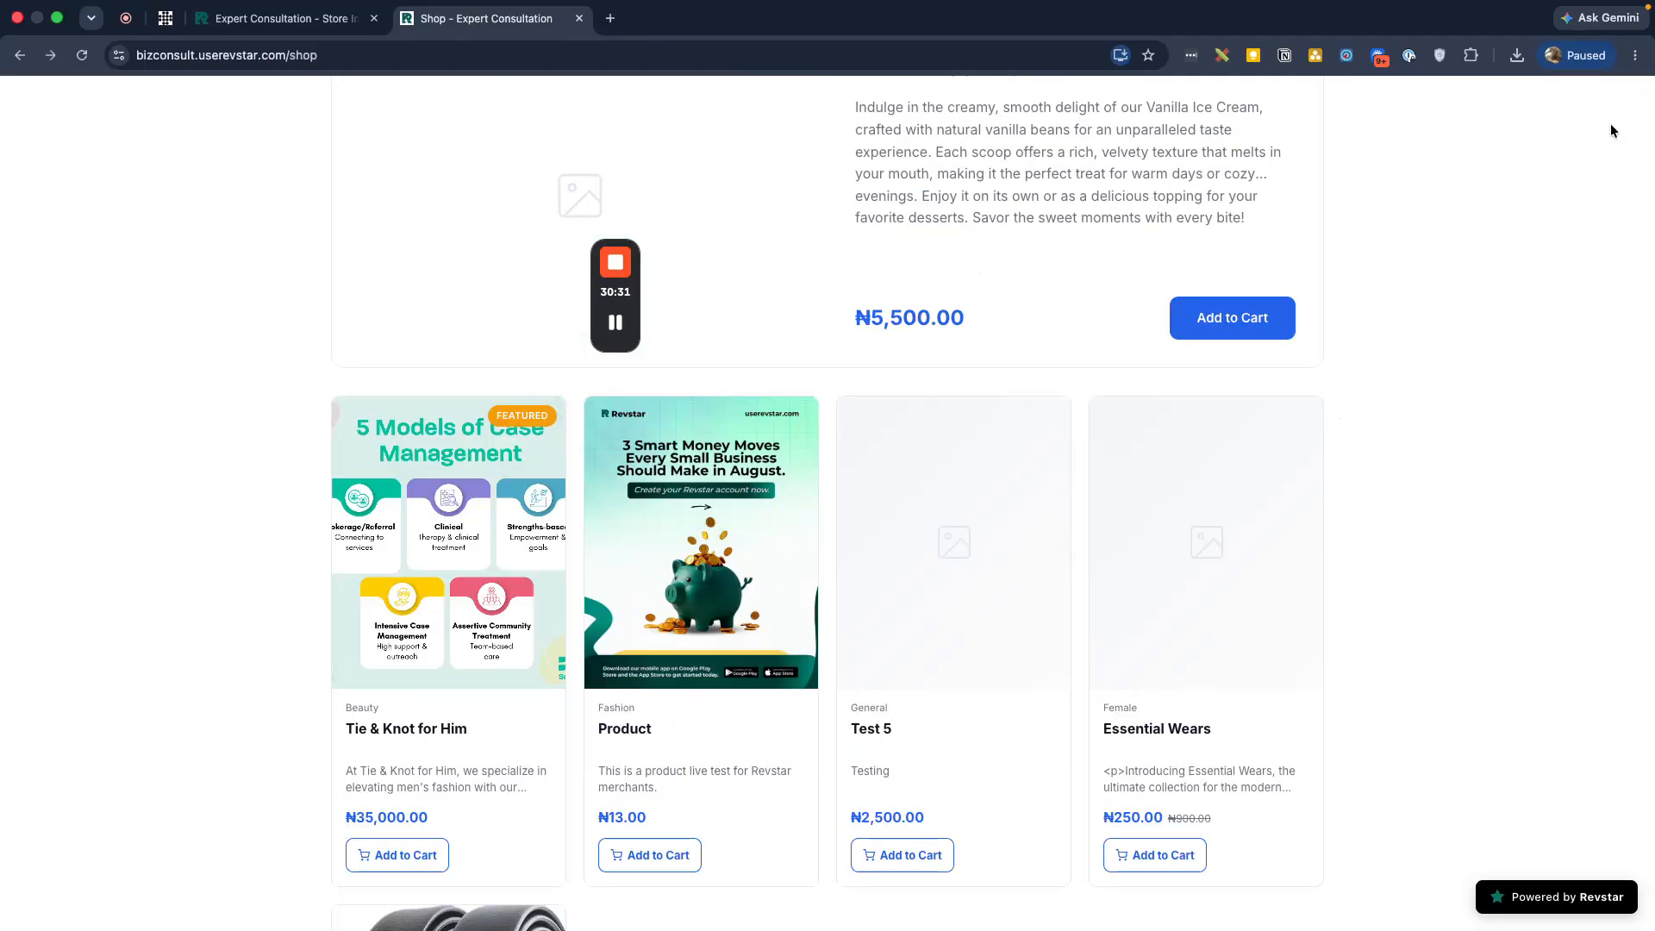
Review the cart and its checkout up to the customer details form, close the form, and return to the theme builder
scroll(1391, 193, up, 5)
click(1303, 155)
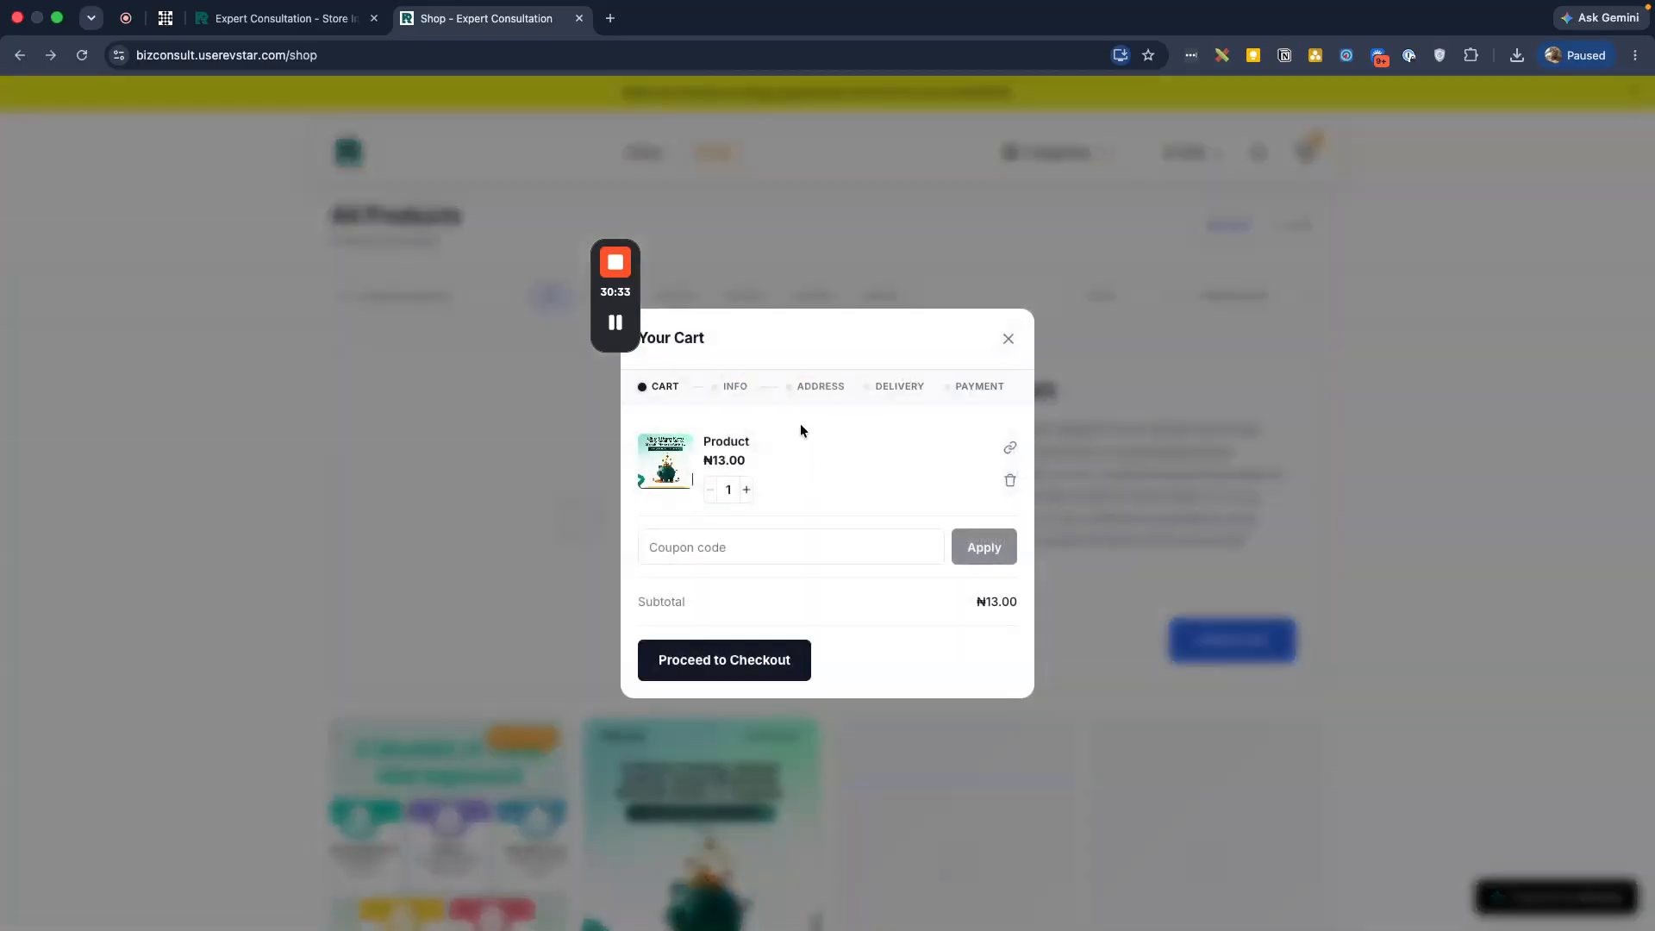
click(703, 650)
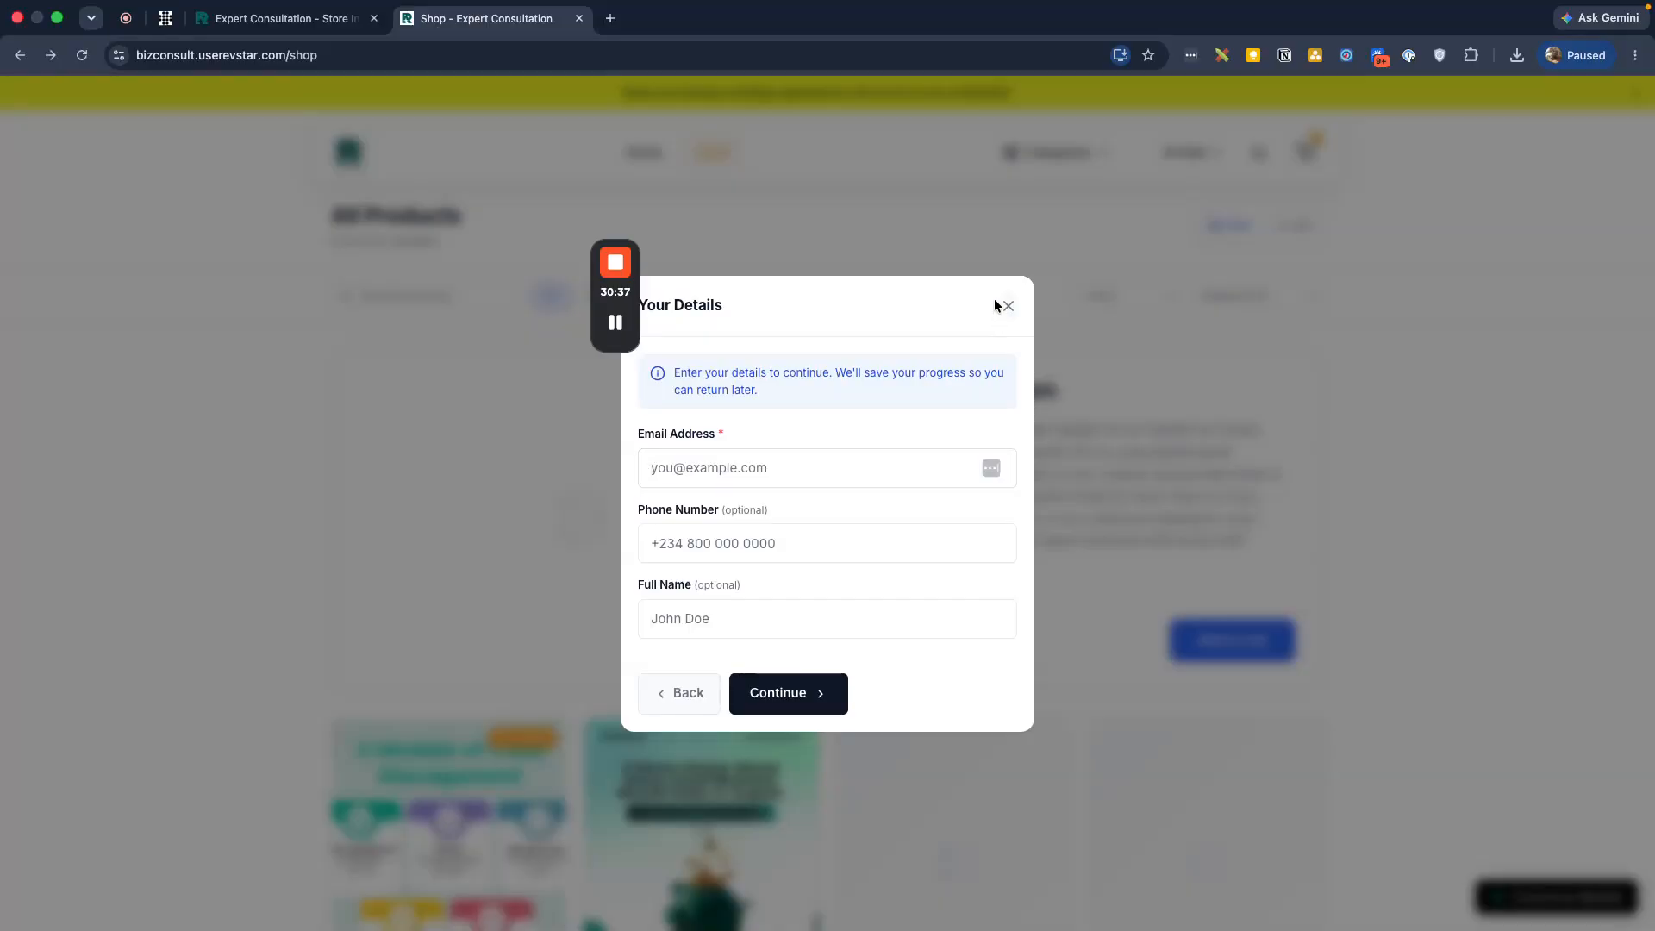
click(1004, 307)
click(878, 533)
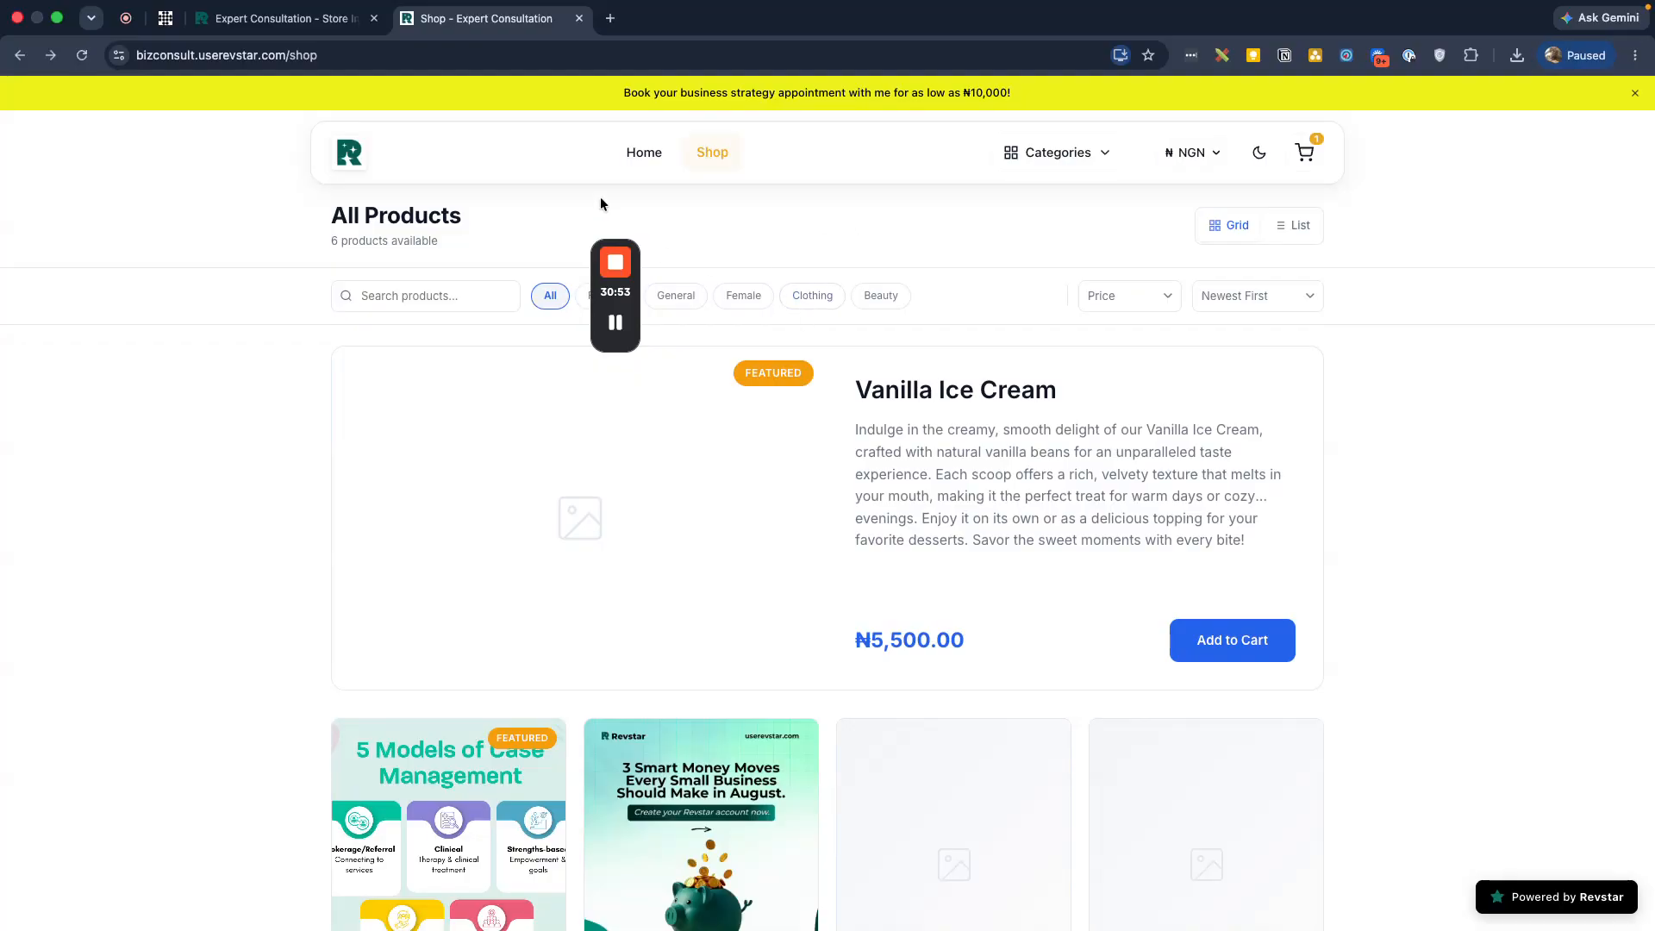
click(287, 19)
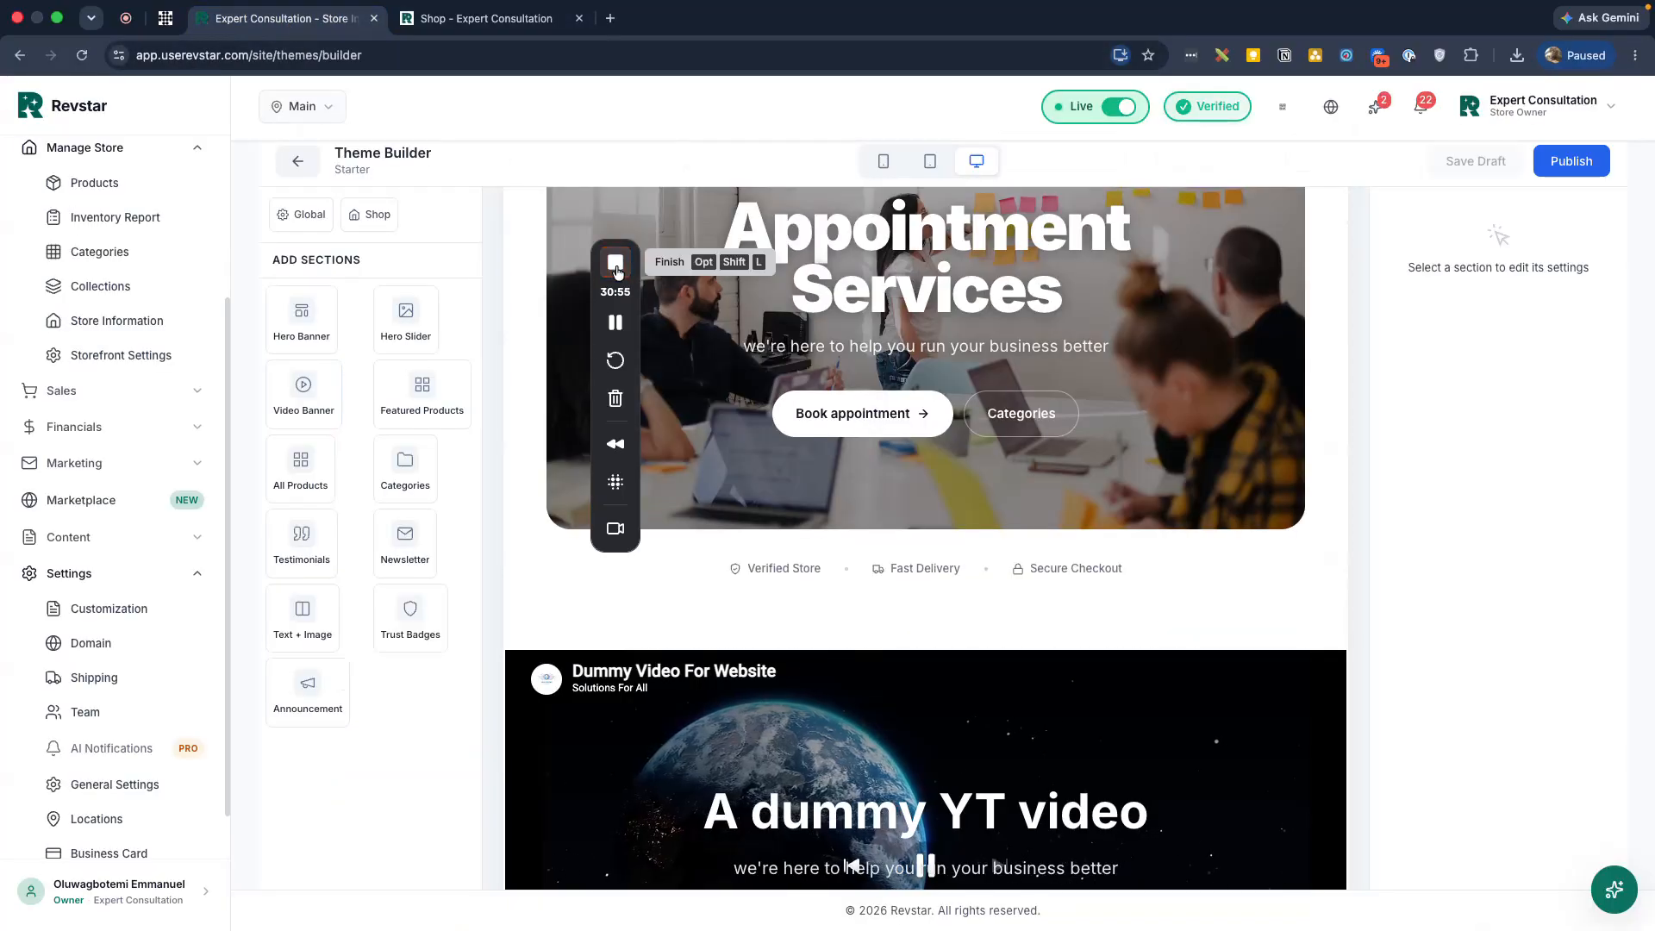